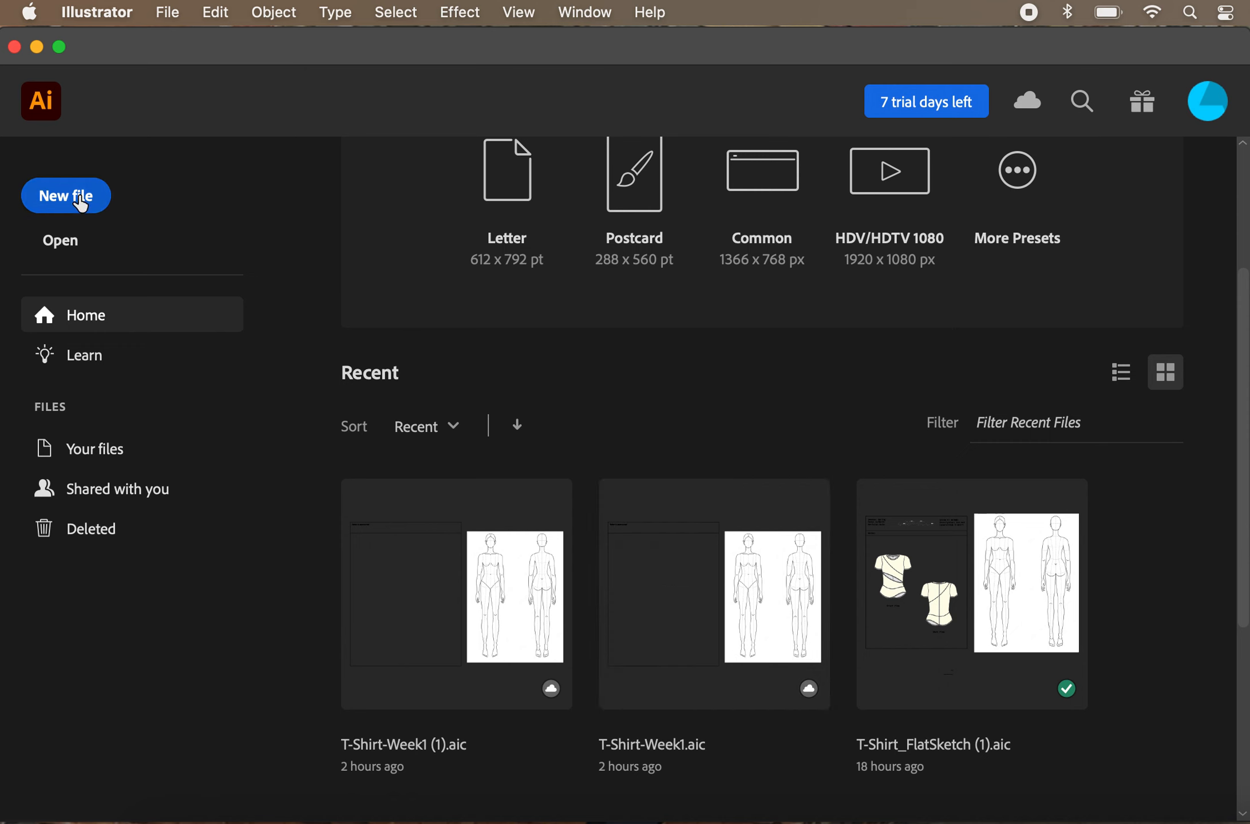
Start a new document in inches with a width of 8.5 in and a height of 11 in
click(81, 198)
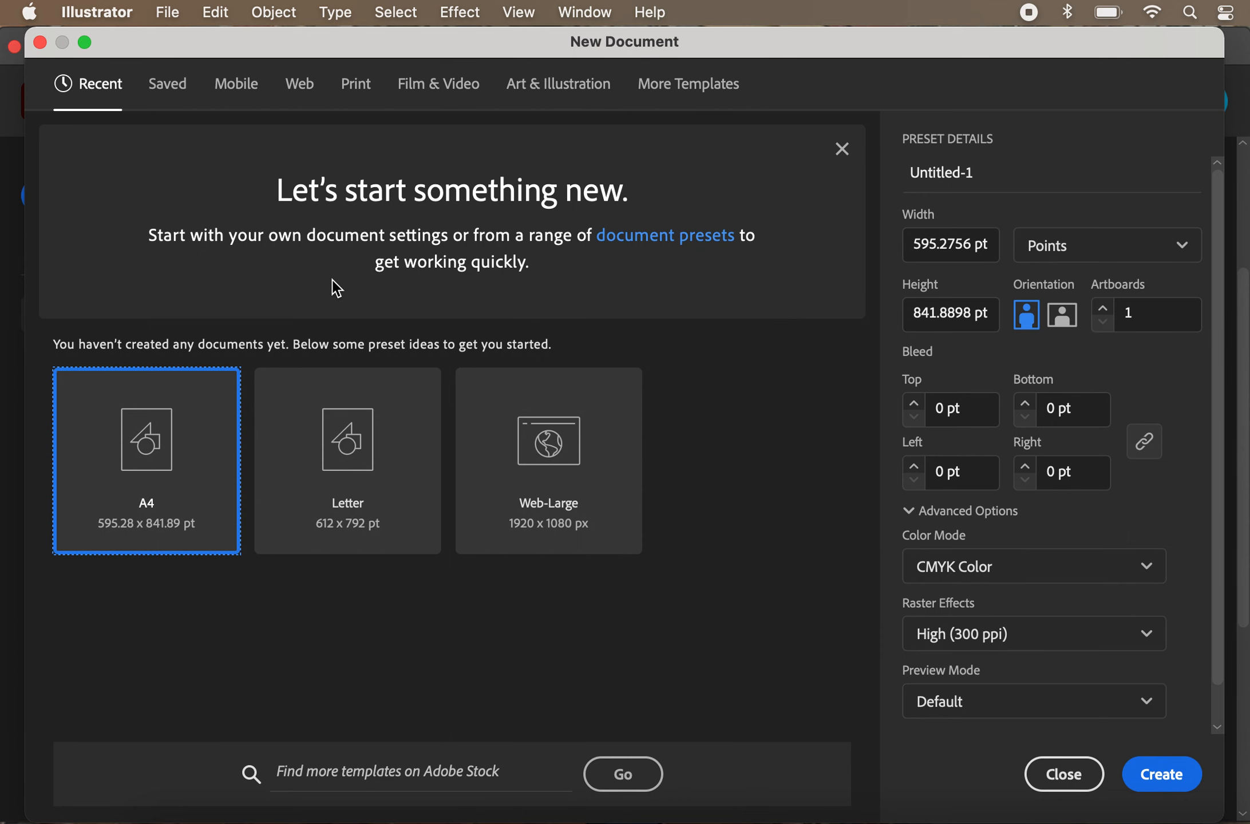
click(1183, 257)
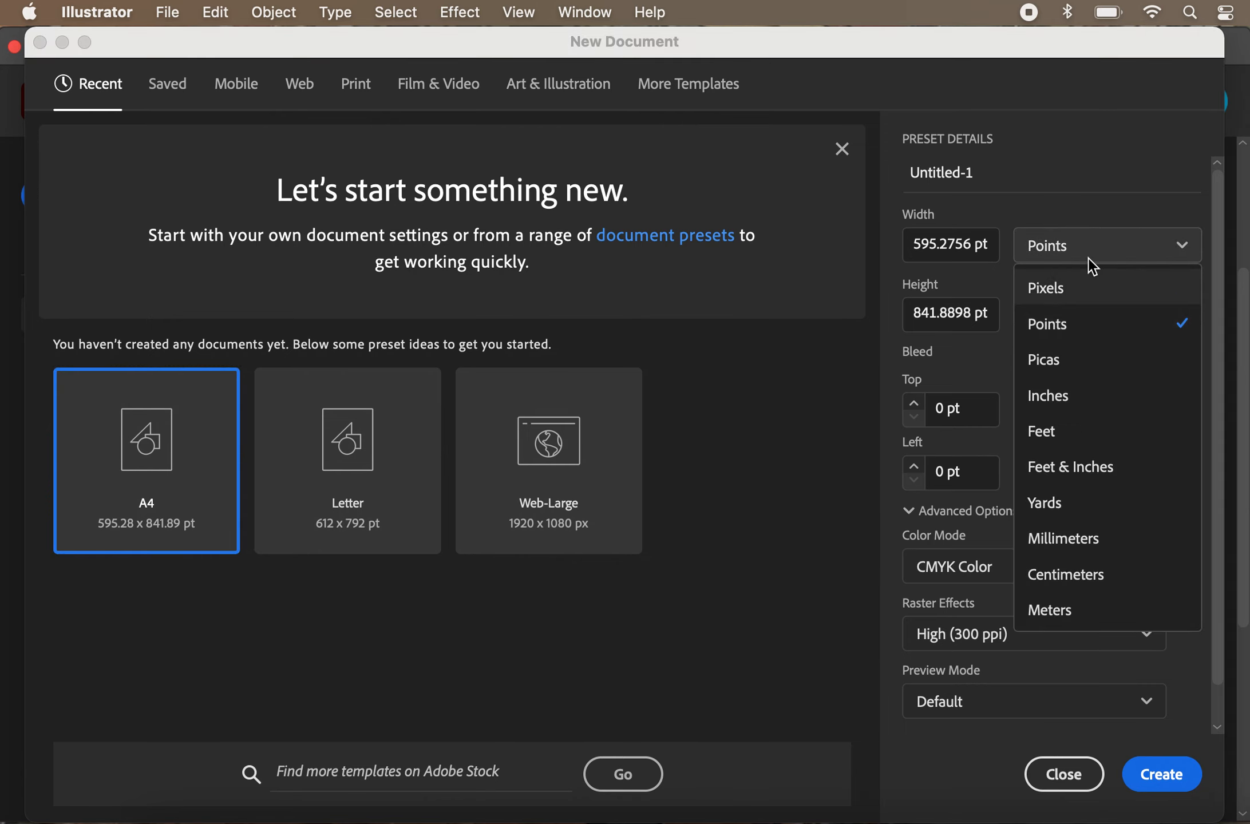
click(1062, 396)
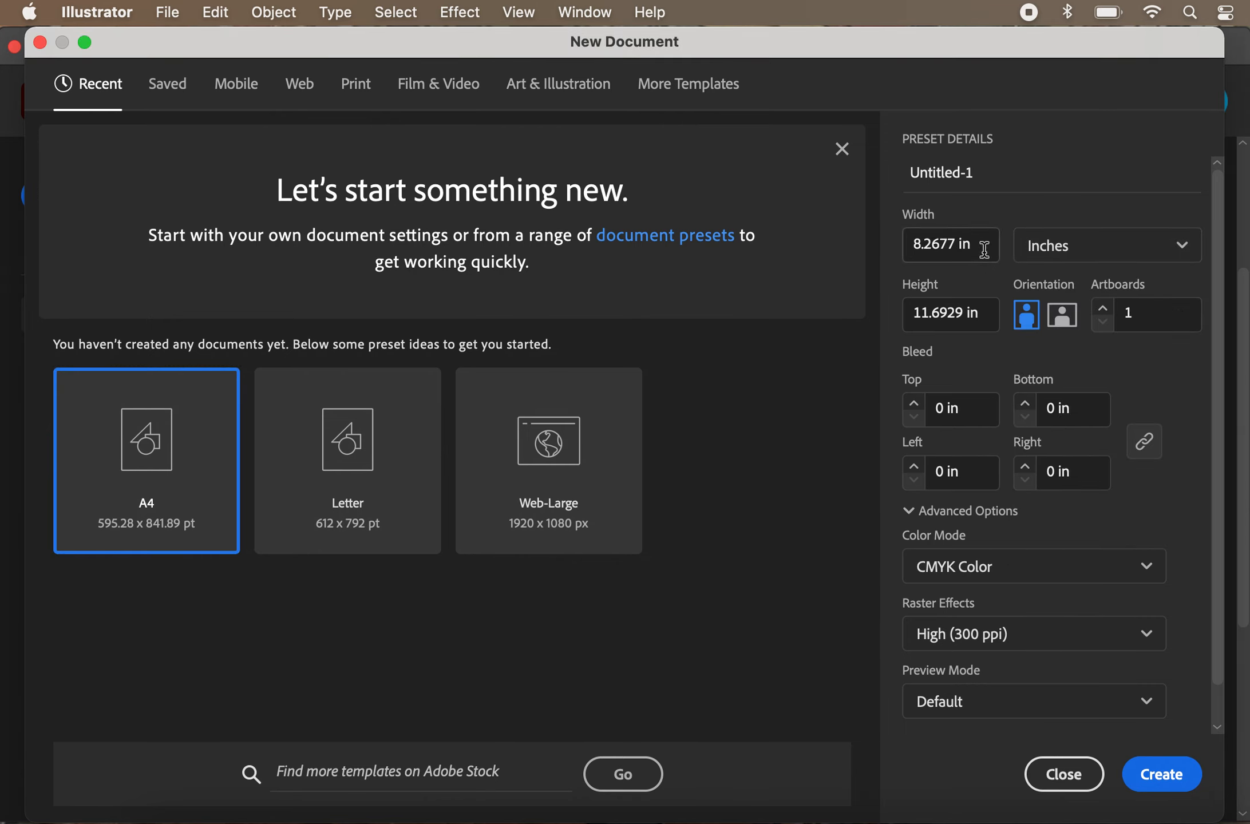
drag(985, 247, 904, 244)
text(8.5)
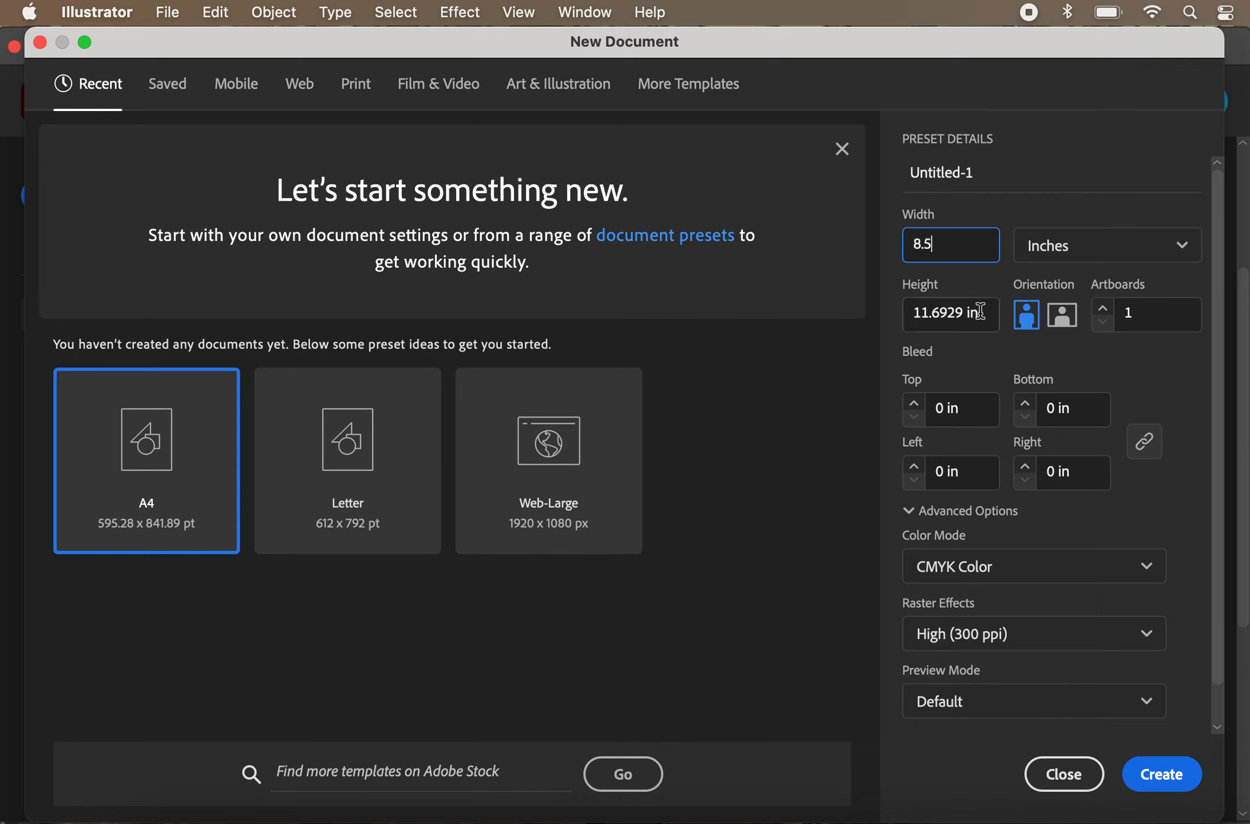
drag(980, 311, 885, 309)
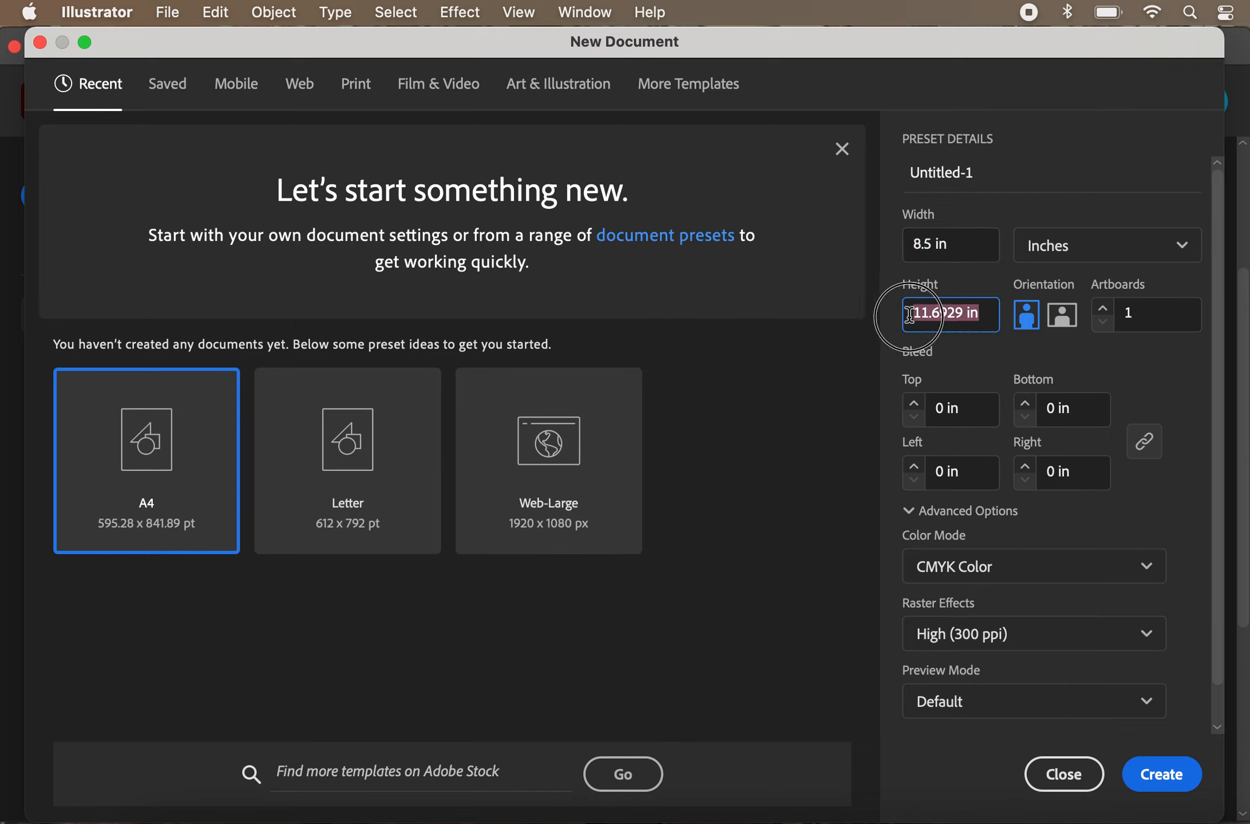
text(11)
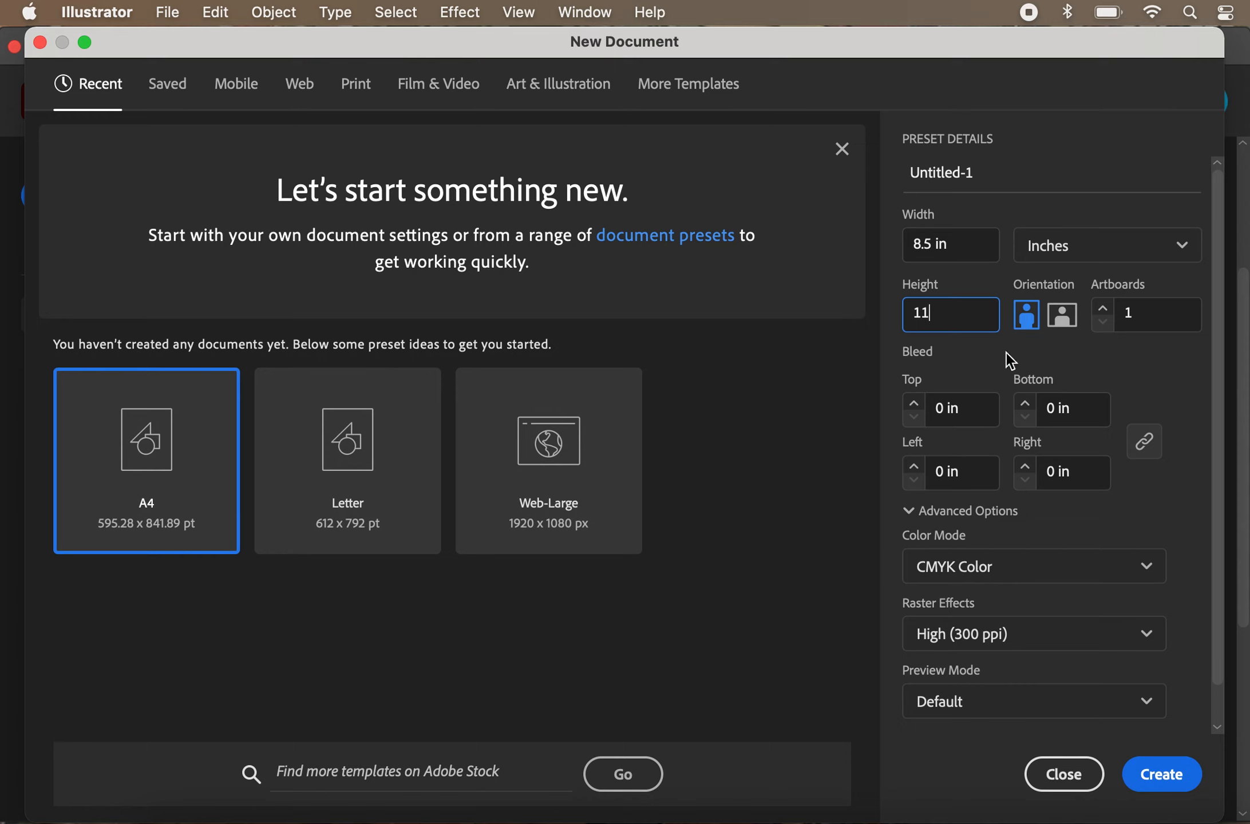
Name the new document T-Shirt_Week1 and create it
click(914, 175)
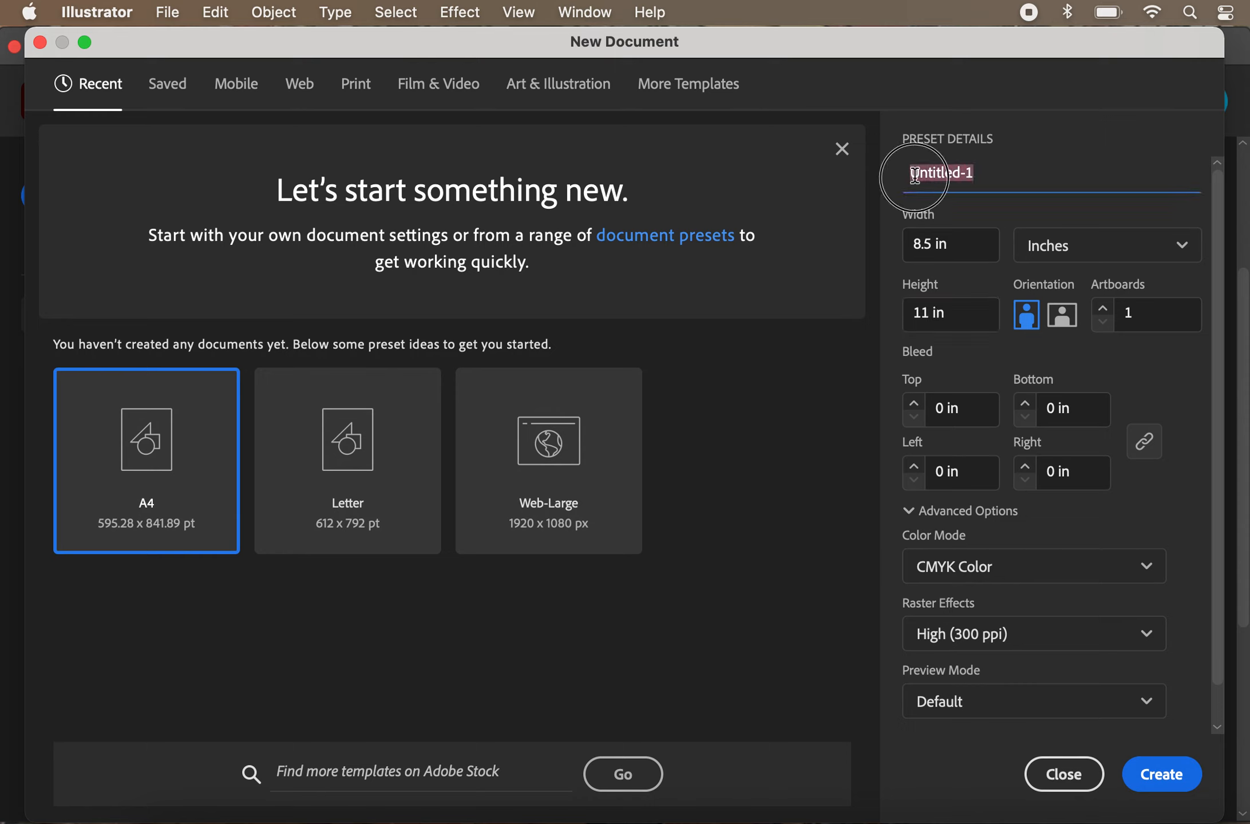
text(T-Shirt)
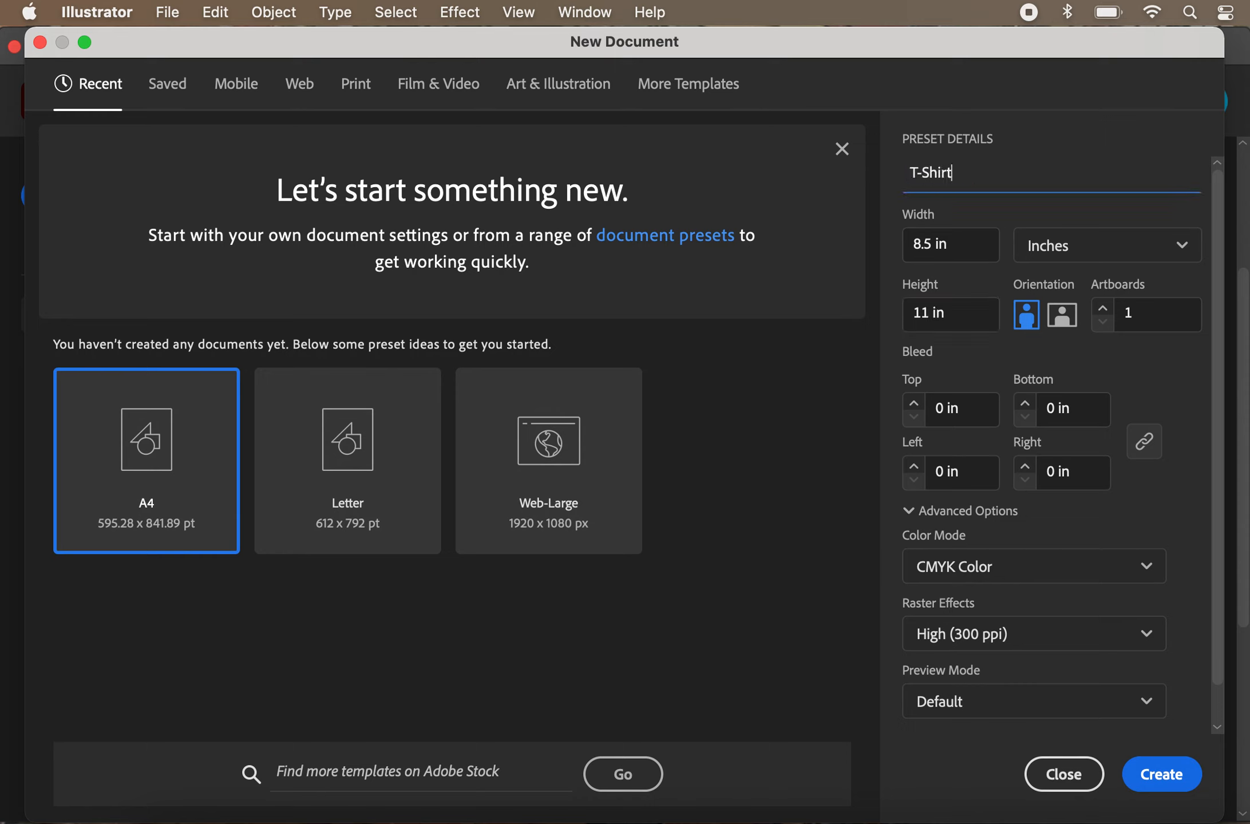
text(_Week1)
click(1162, 774)
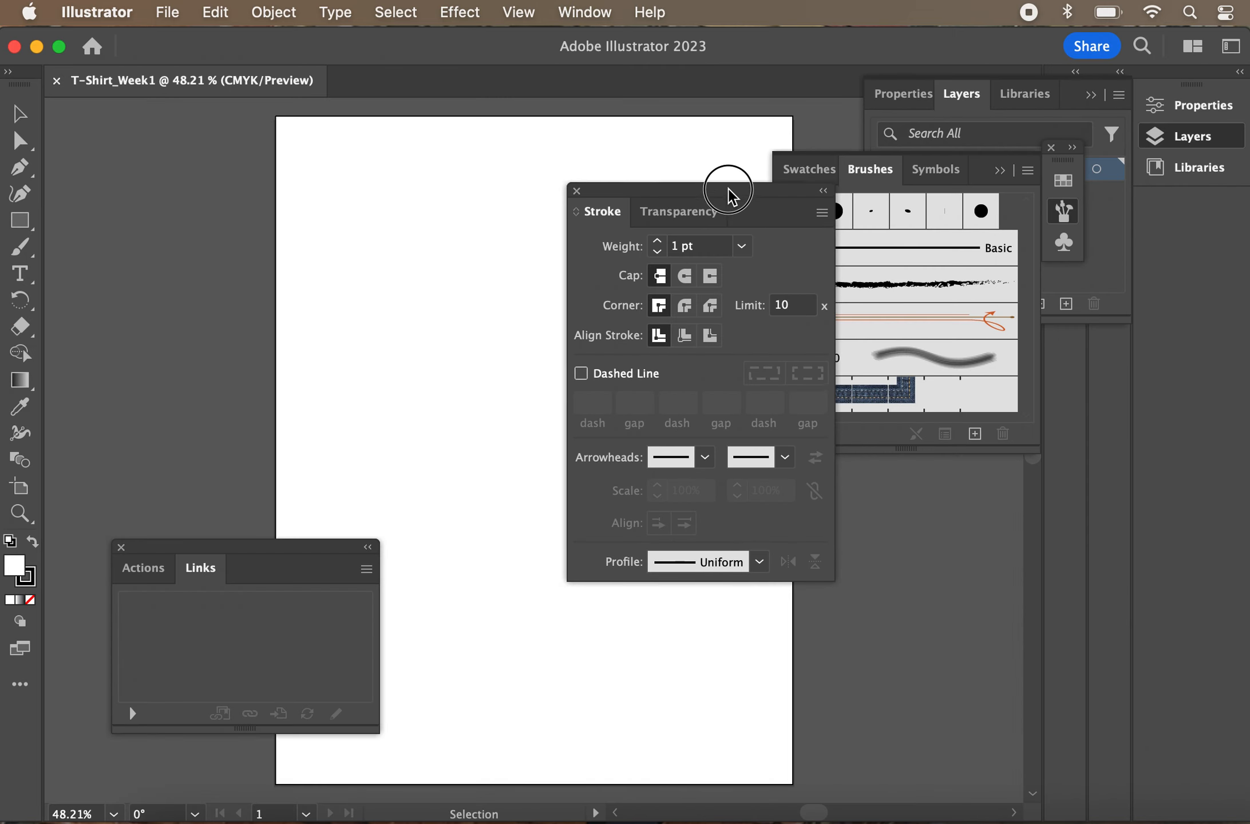
Move the Stroke panel off the artboard and close the floating Actions and Links panel group
drag(731, 189, 969, 429)
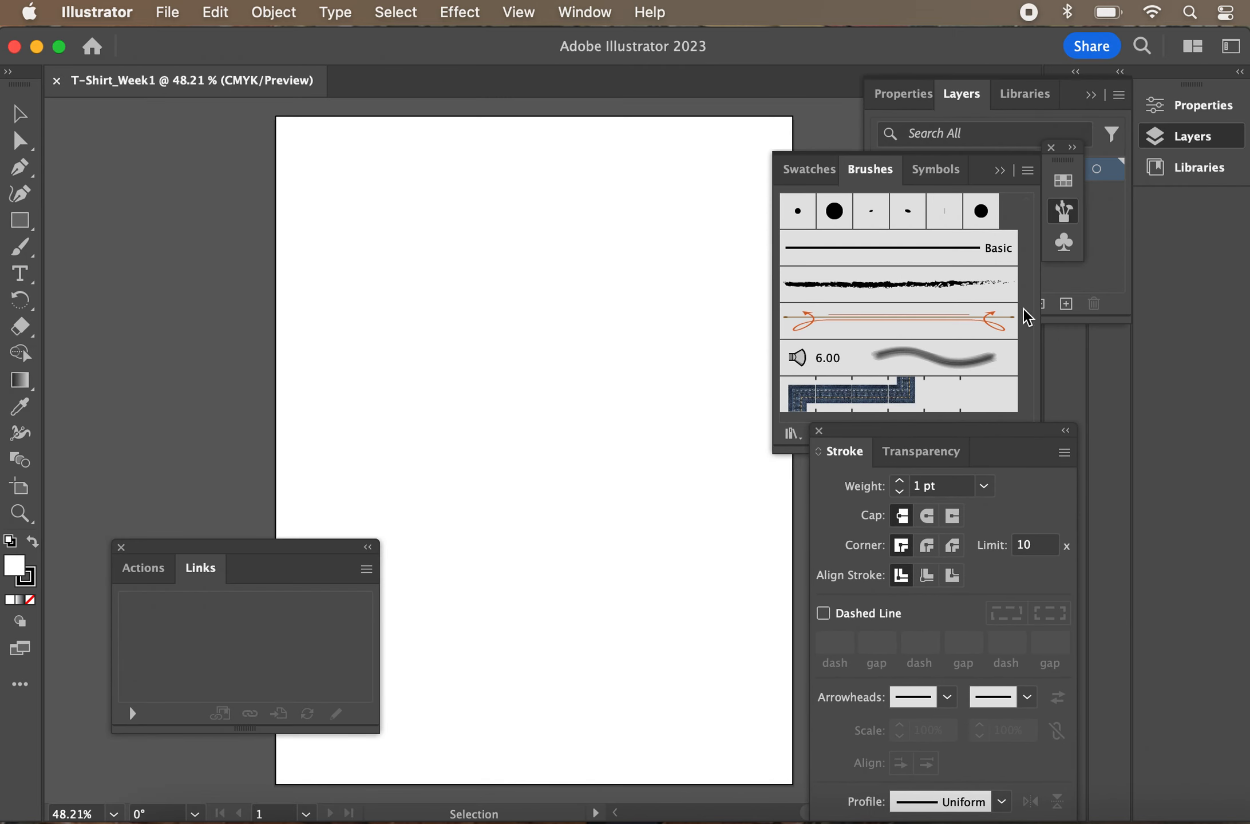
mouse_move(310, 547)
mouse_down()
mouse_move(458, 474)
mouse_move(1220, 243)
mouse_up()
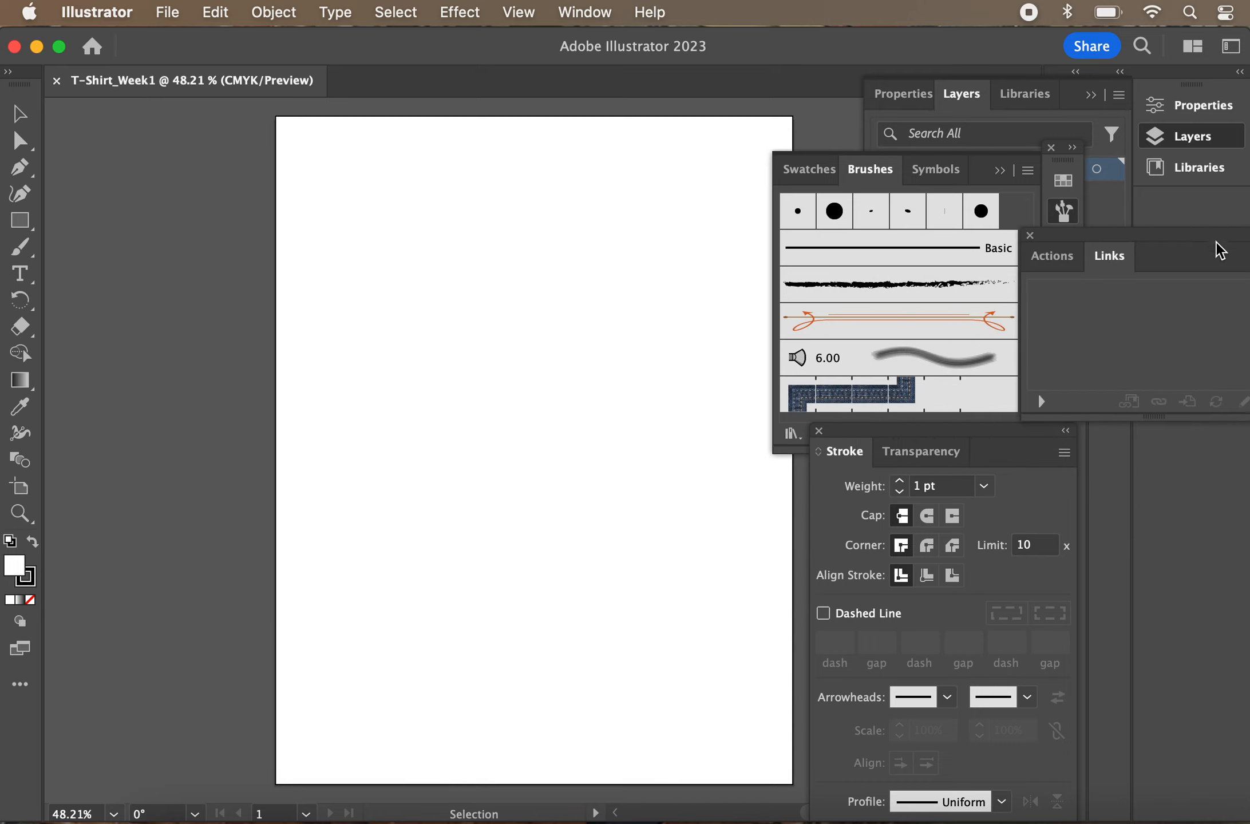
click(1030, 235)
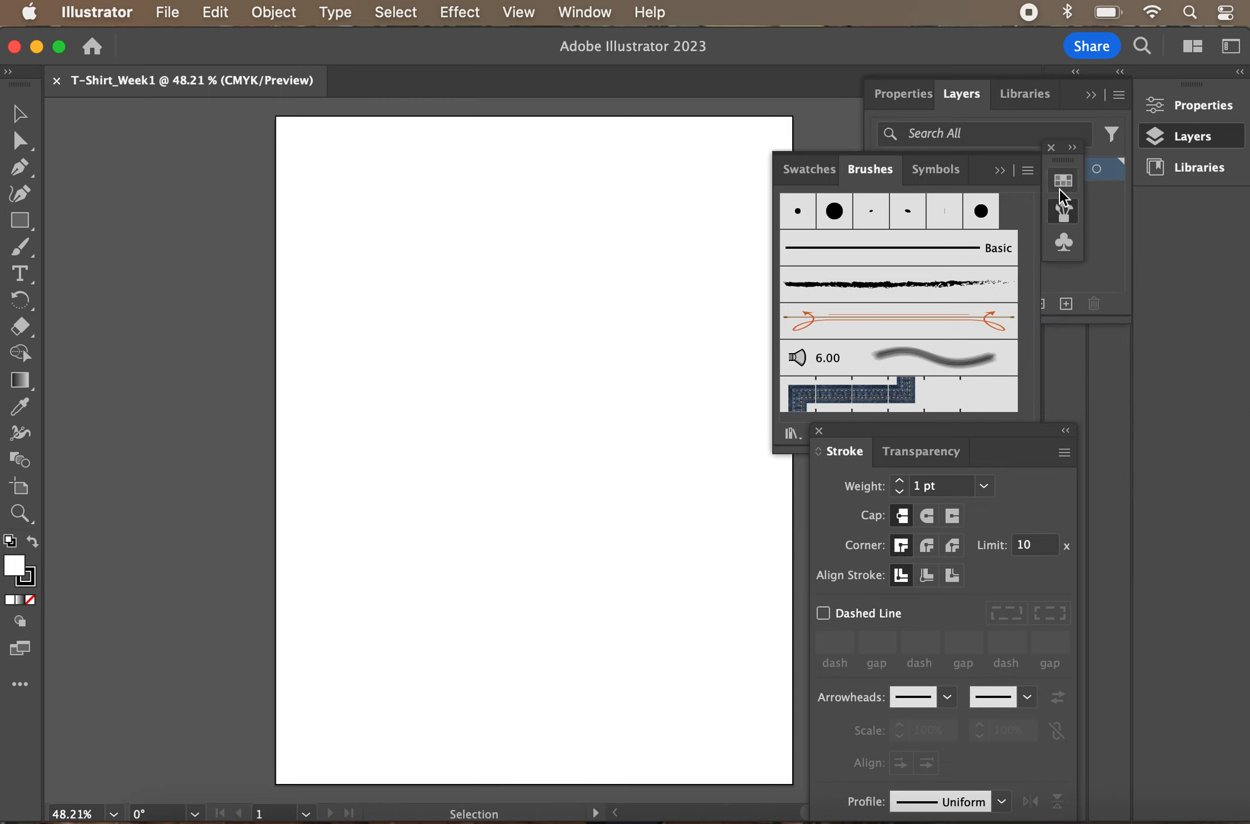
Detach and close the Properties panel, then bring the Brushes and Stroke panels forward
mouse_move(904, 107)
mouse_down()
mouse_move(851, 91)
mouse_move(904, 109)
mouse_up()
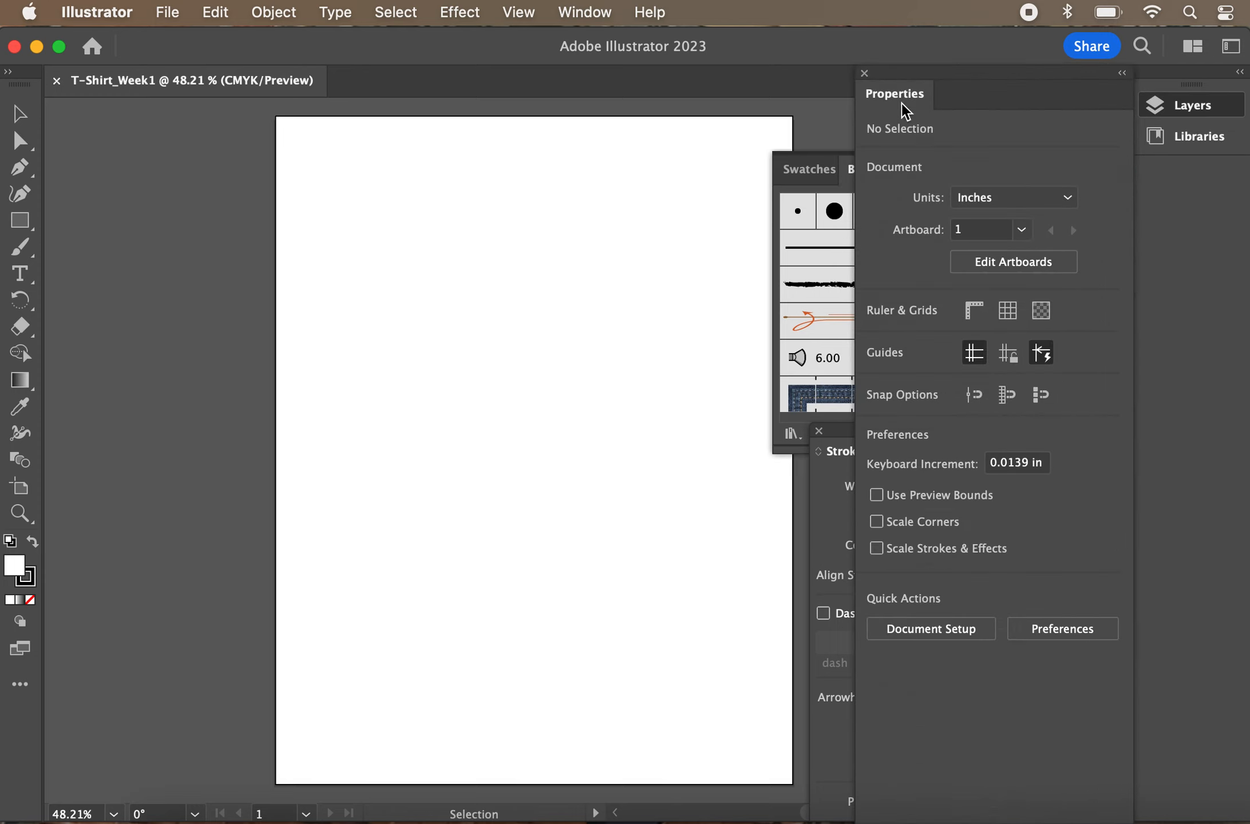
click(864, 73)
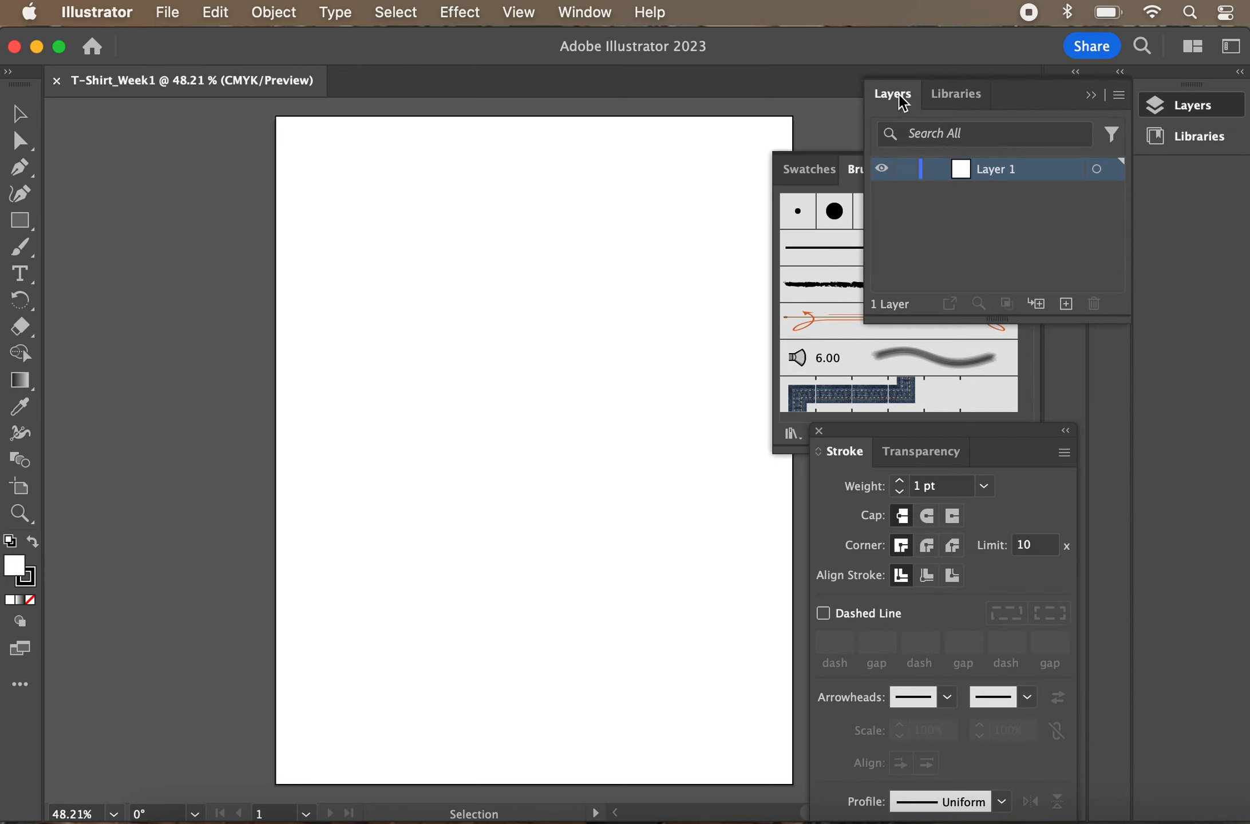
click(783, 201)
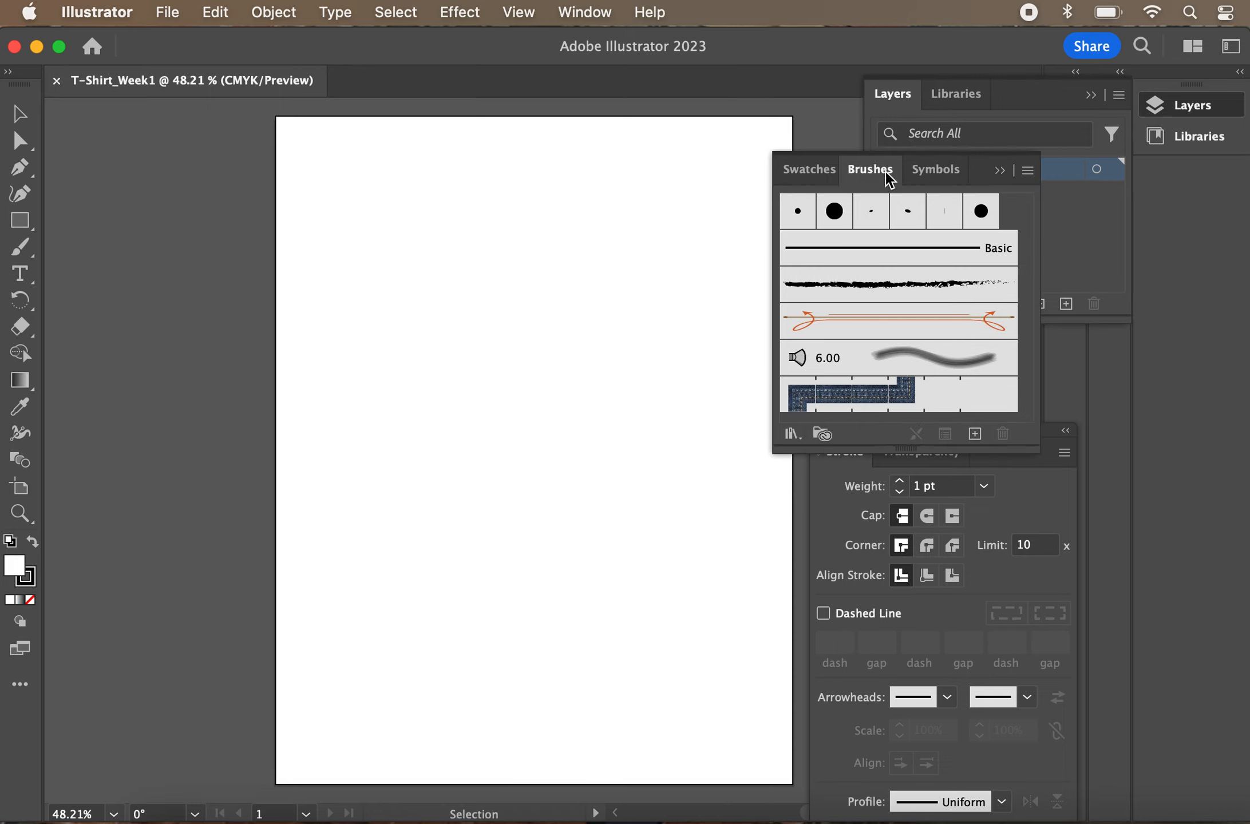
click(1028, 504)
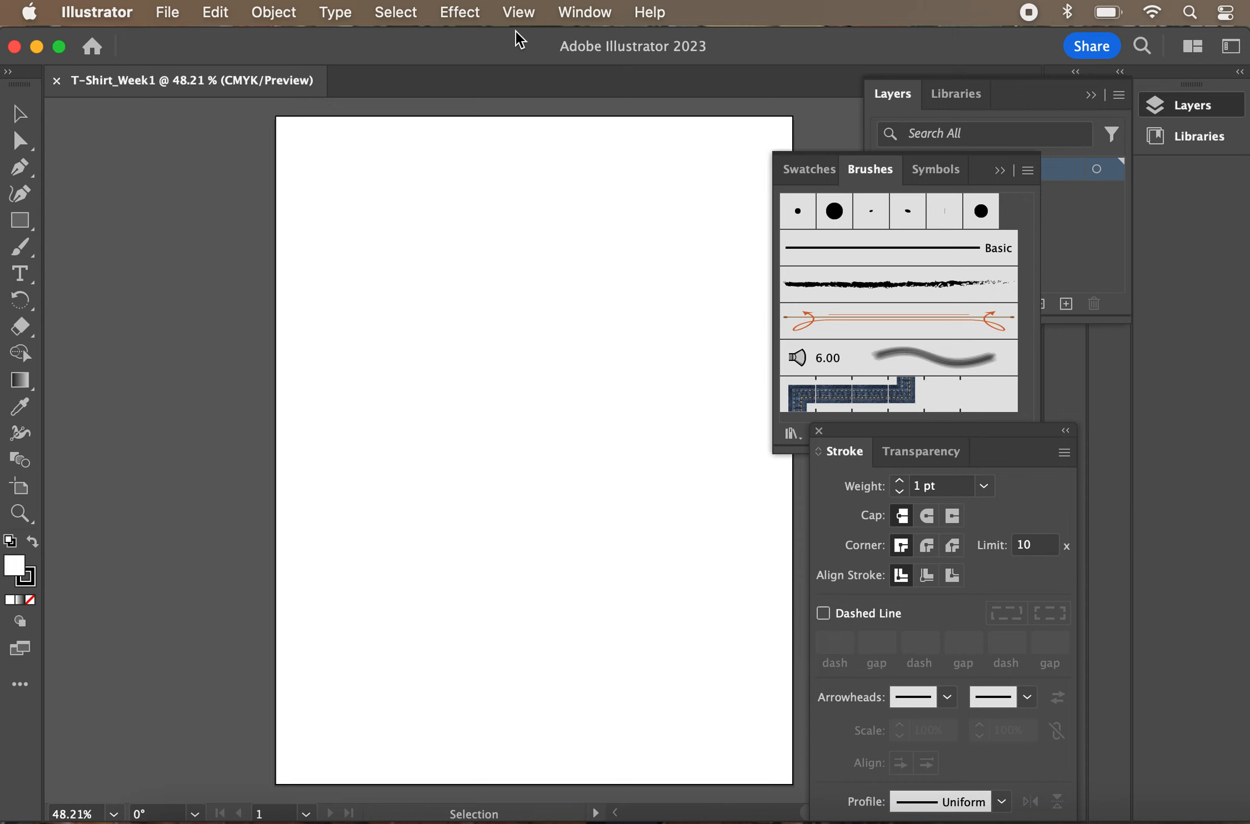
click(590, 12)
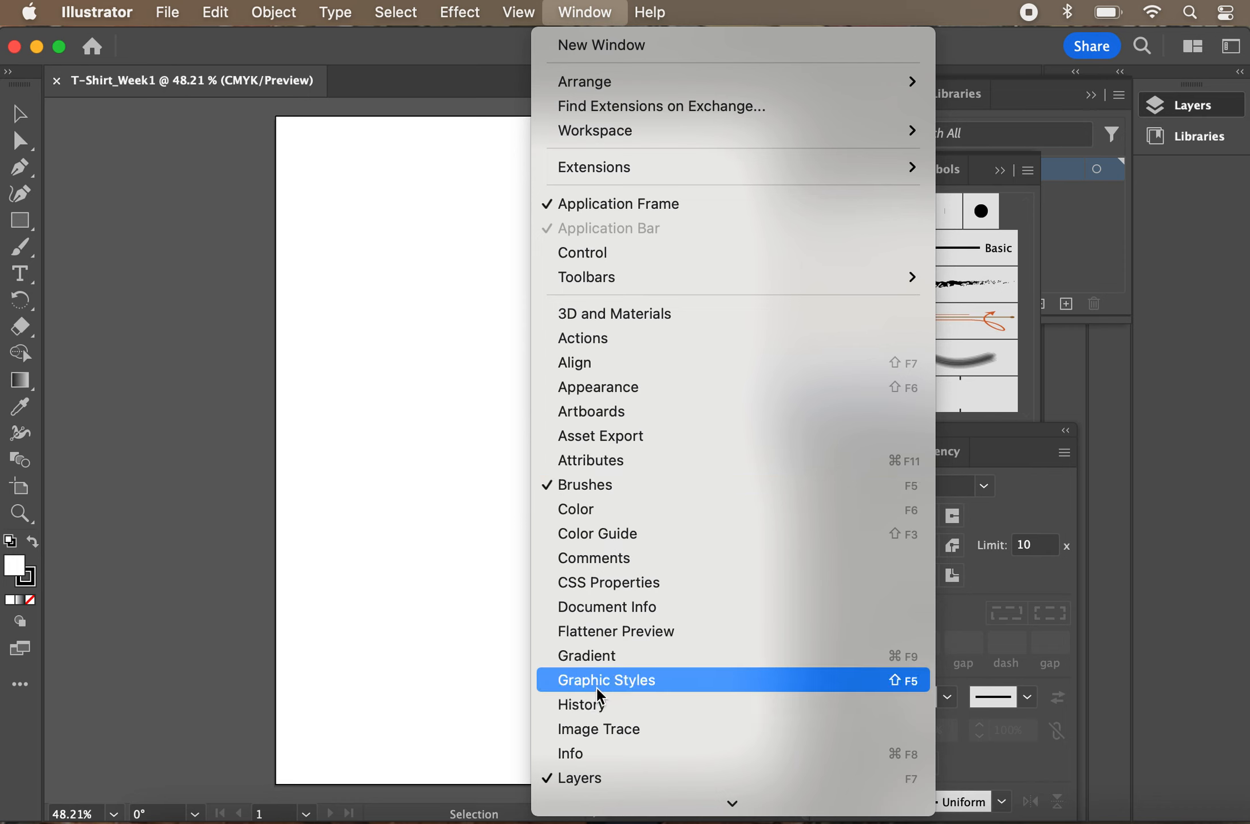
click(480, 585)
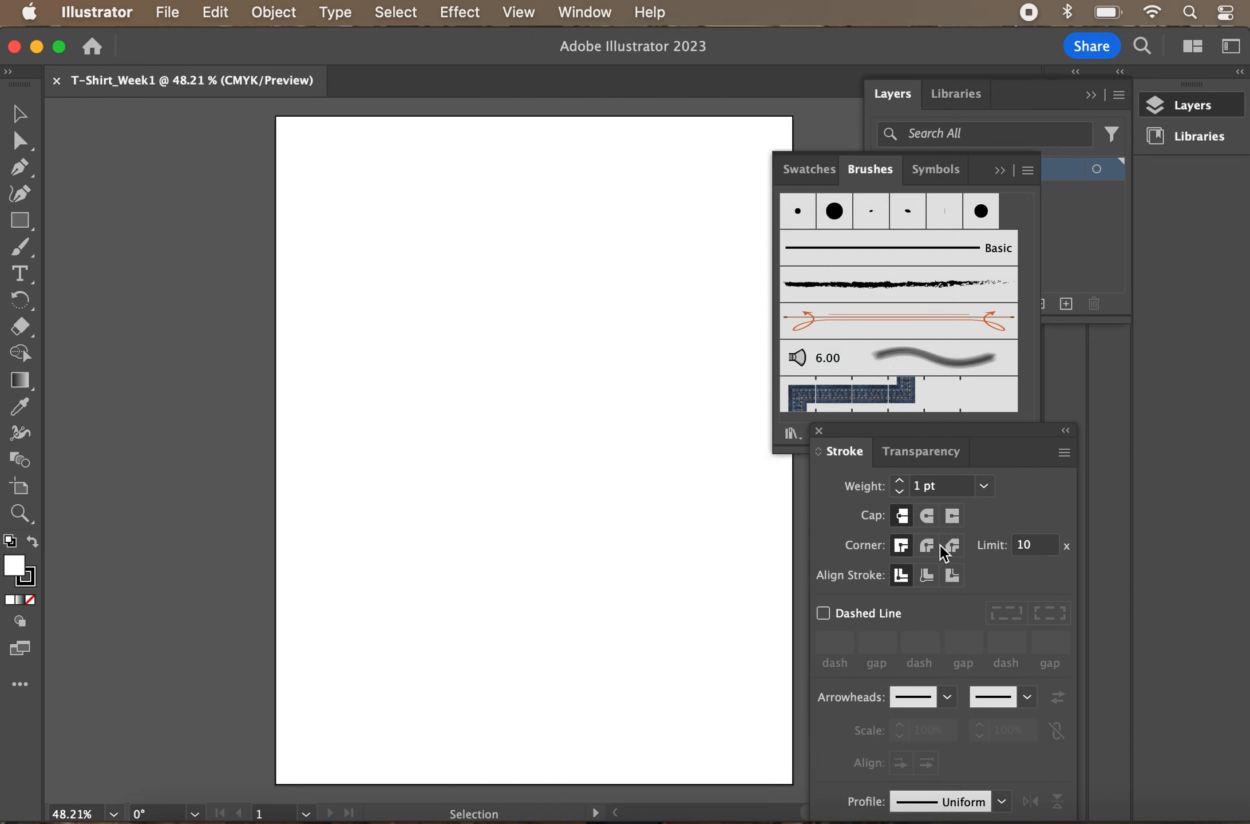
Hide the Stroke panel's extra options and show them again
click(1066, 453)
click(1098, 459)
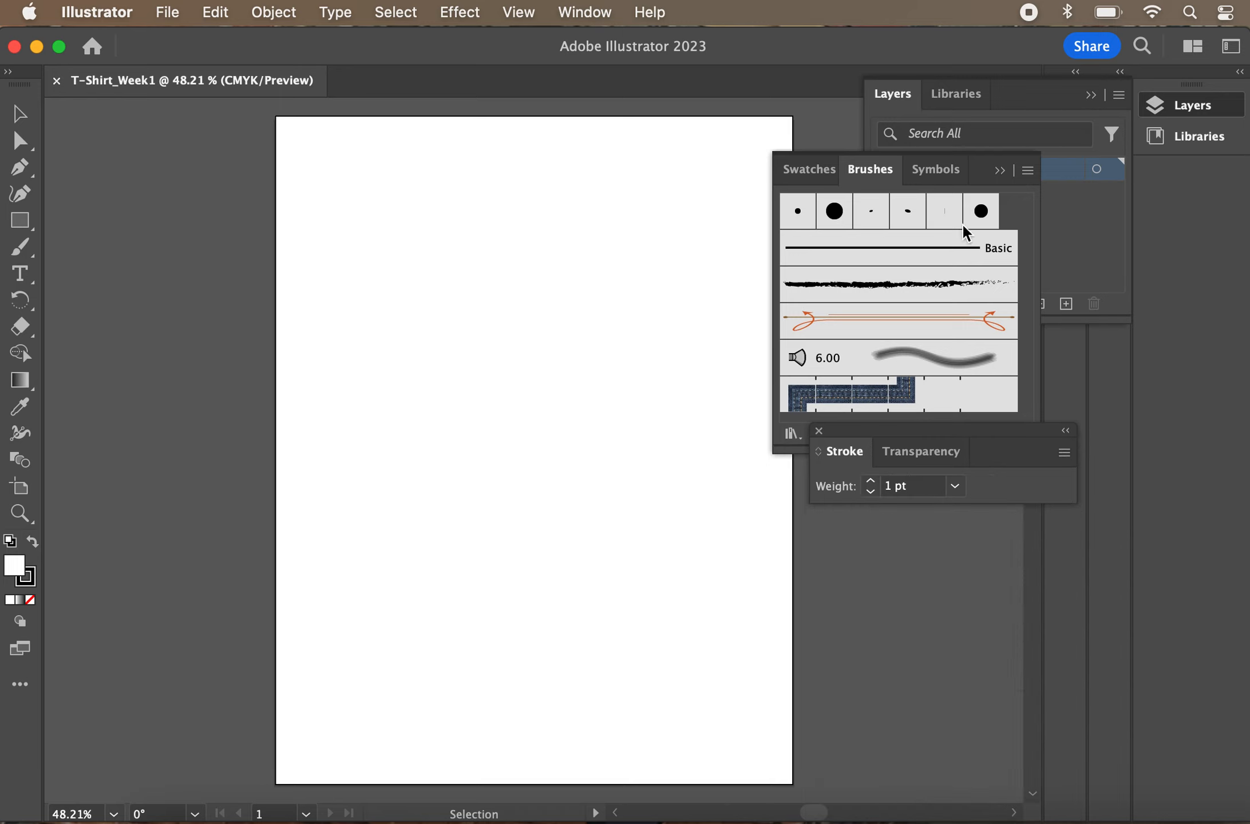
click(1065, 462)
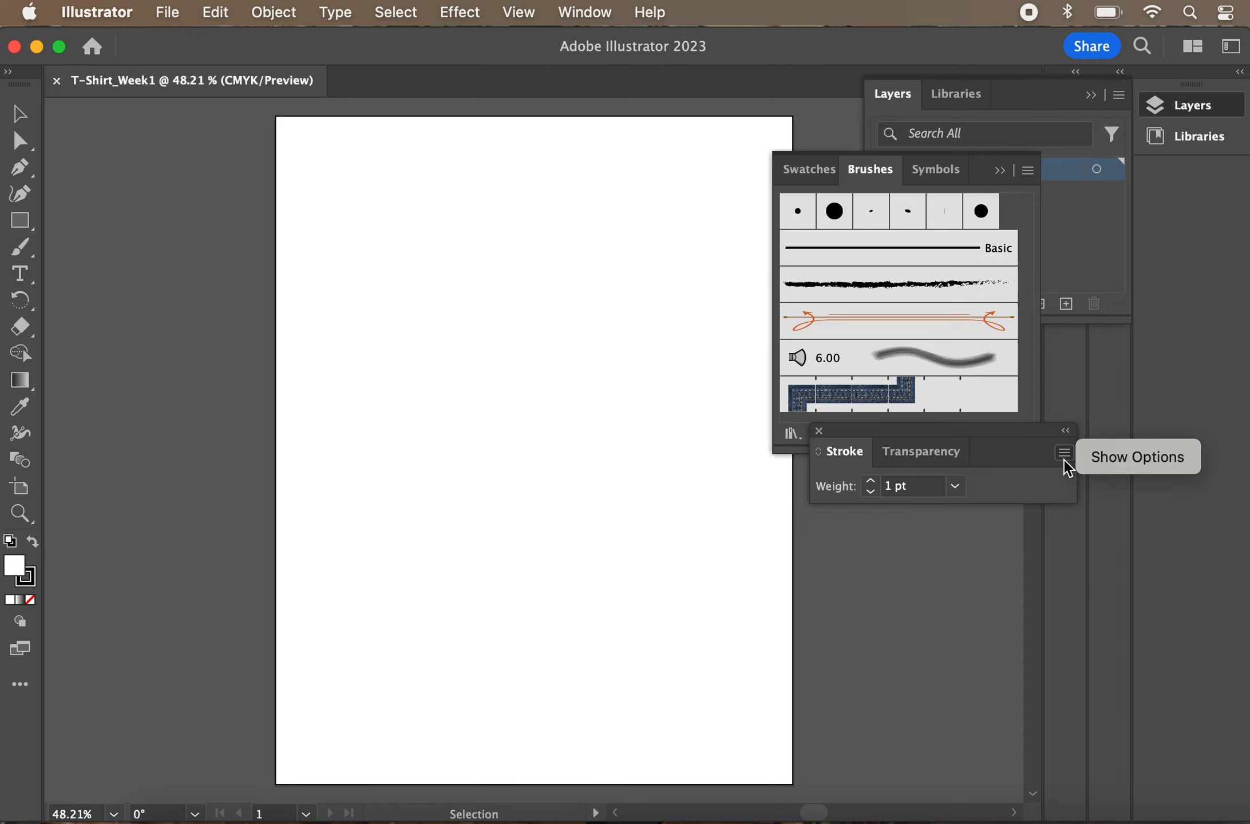
click(1109, 461)
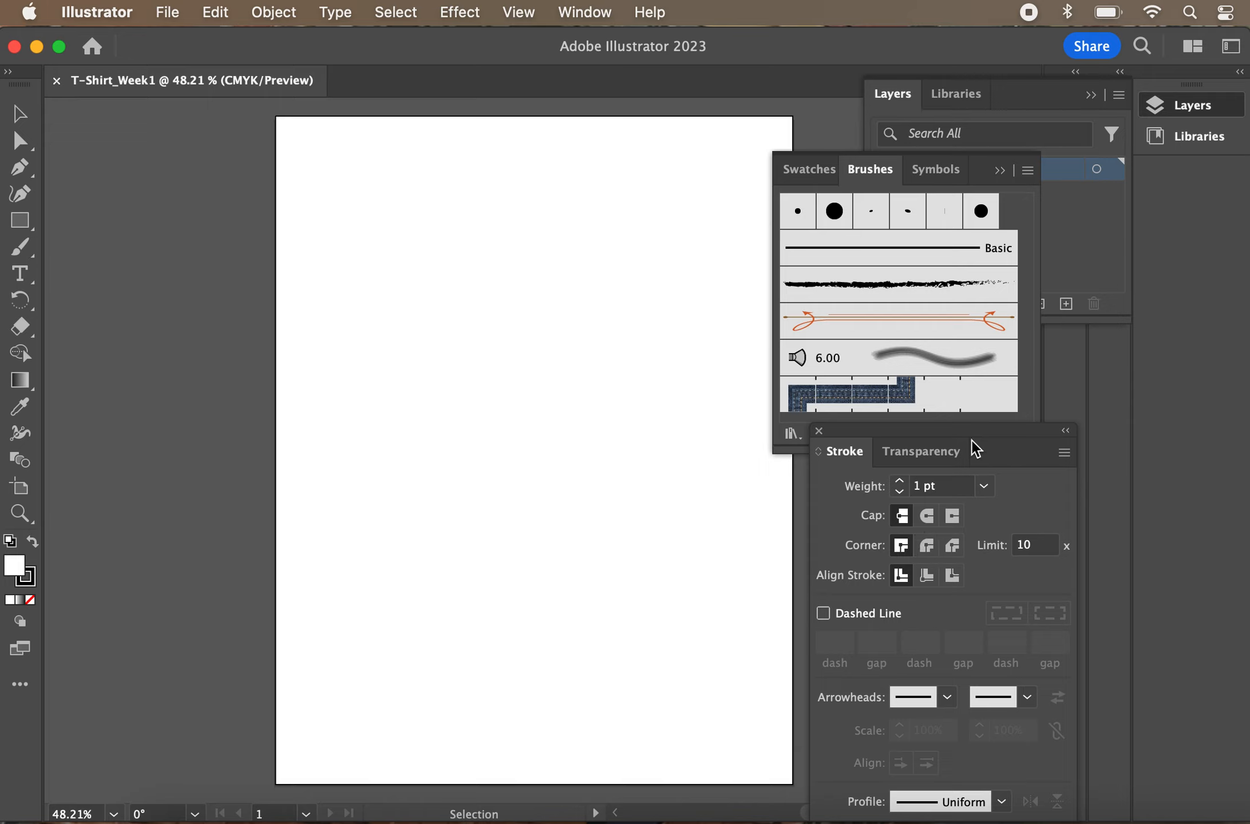
Move the Stroke panel so that it covers less of the Brushes panel, and make the Brushes panel taller
drag(971, 445, 1132, 413)
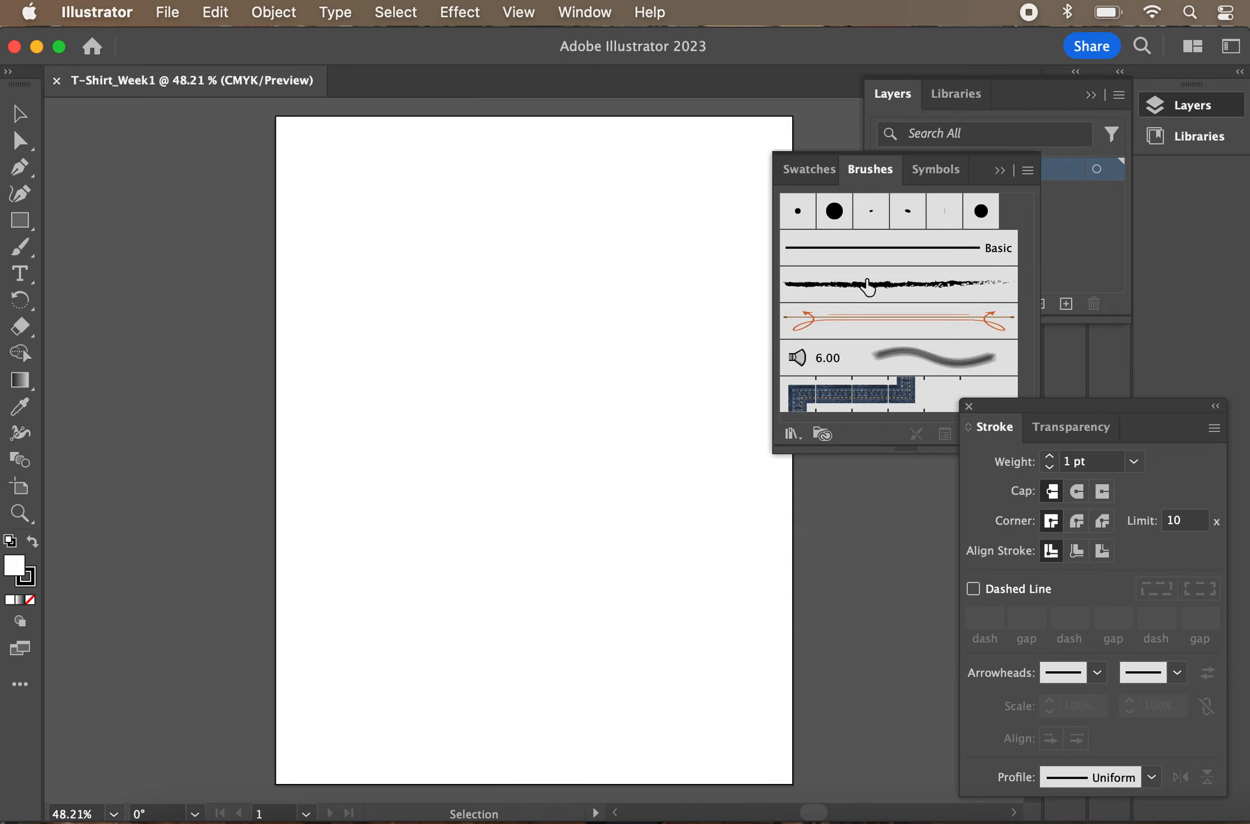
click(1005, 230)
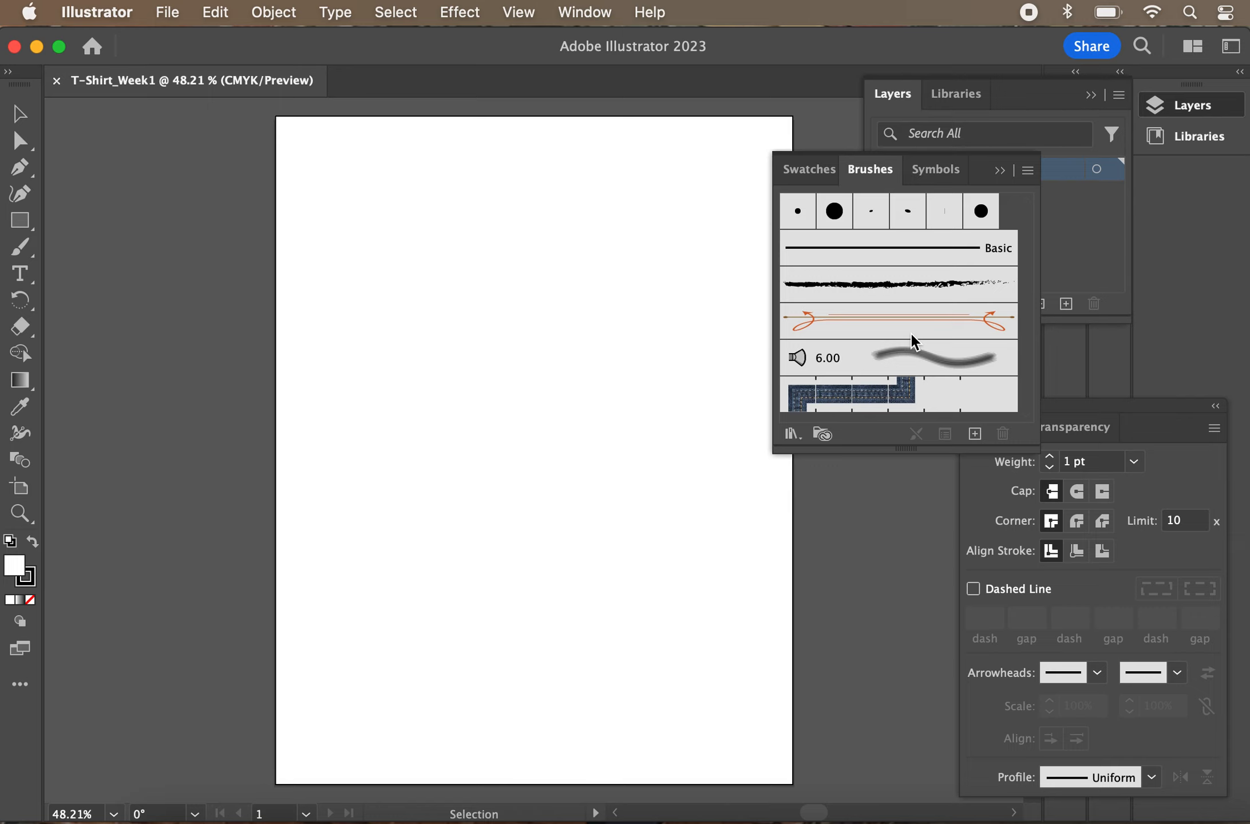
mouse_move(776, 452)
mouse_down()
mouse_move(782, 551)
mouse_move(784, 473)
mouse_up()
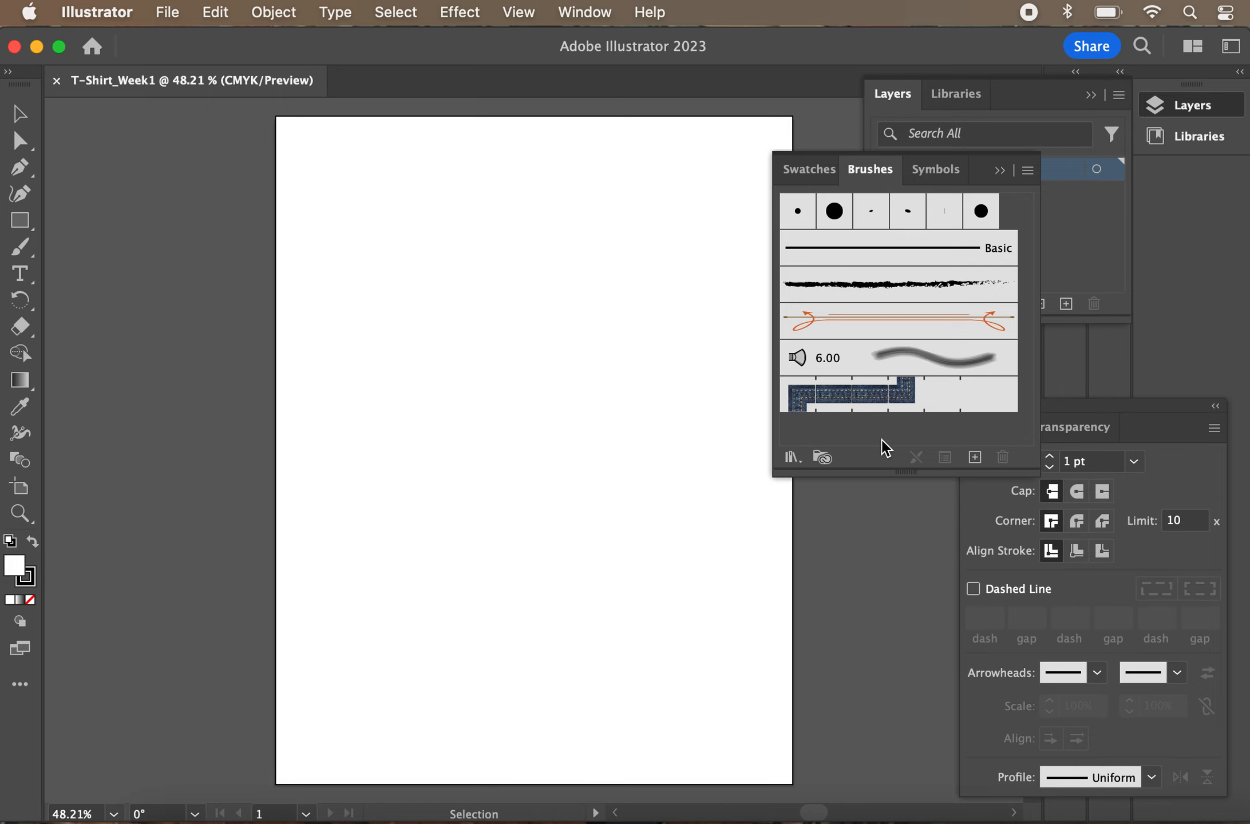
View the Swatches panel, return to the Brushes panel, and bring the Stroke panel in front
click(819, 184)
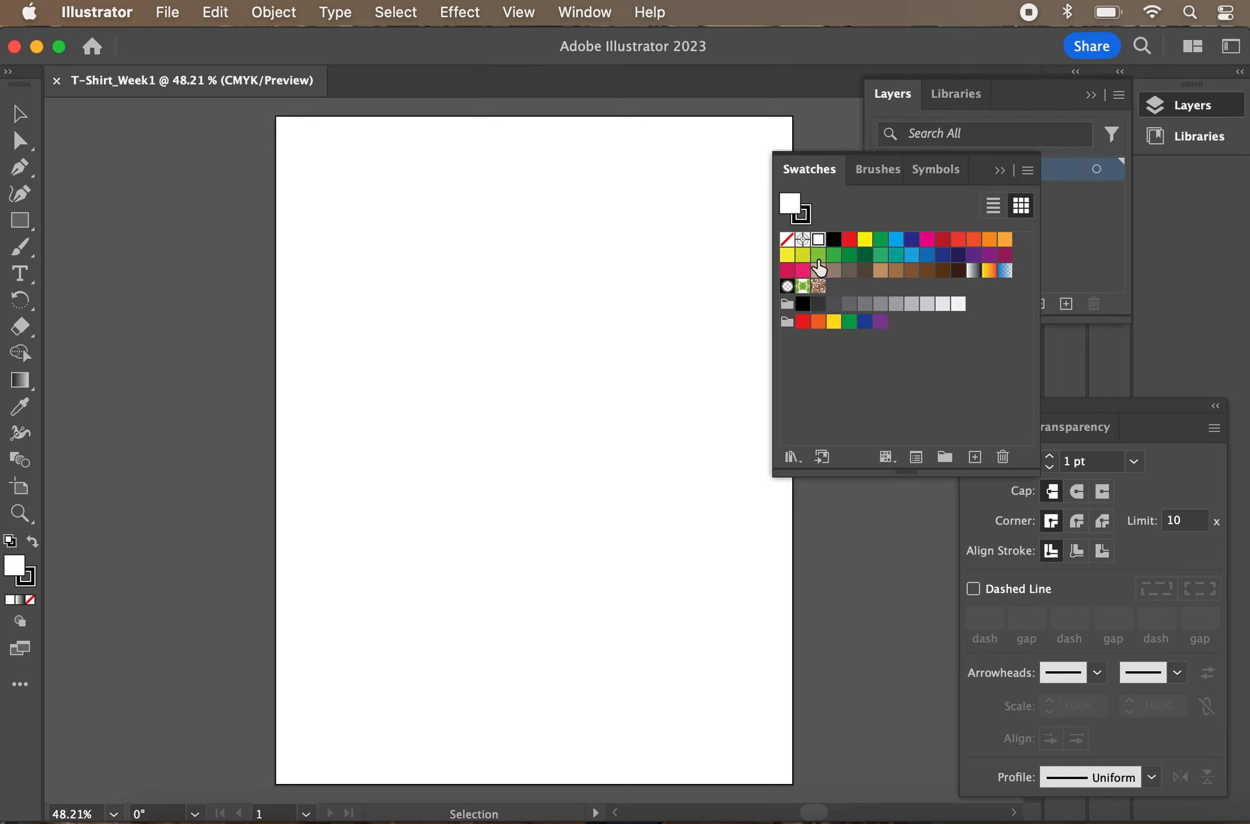
click(864, 179)
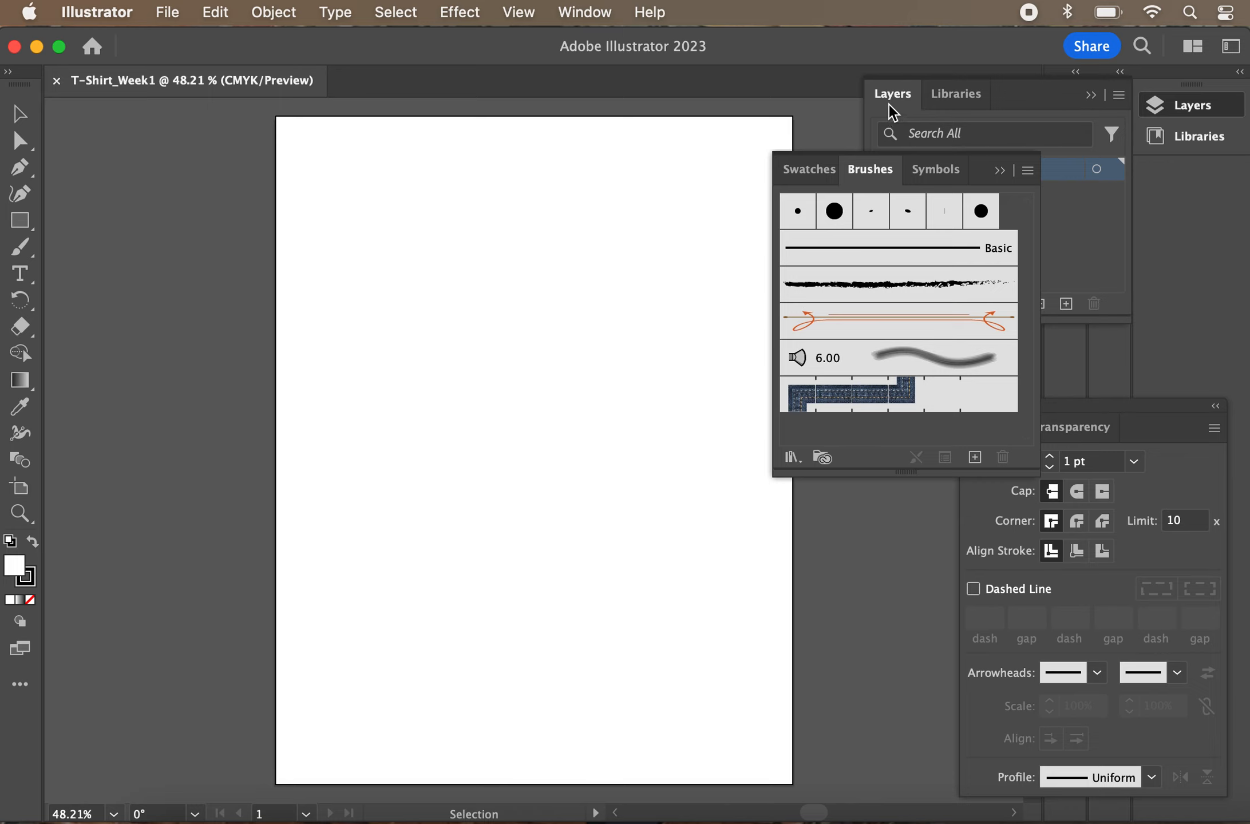
click(1142, 417)
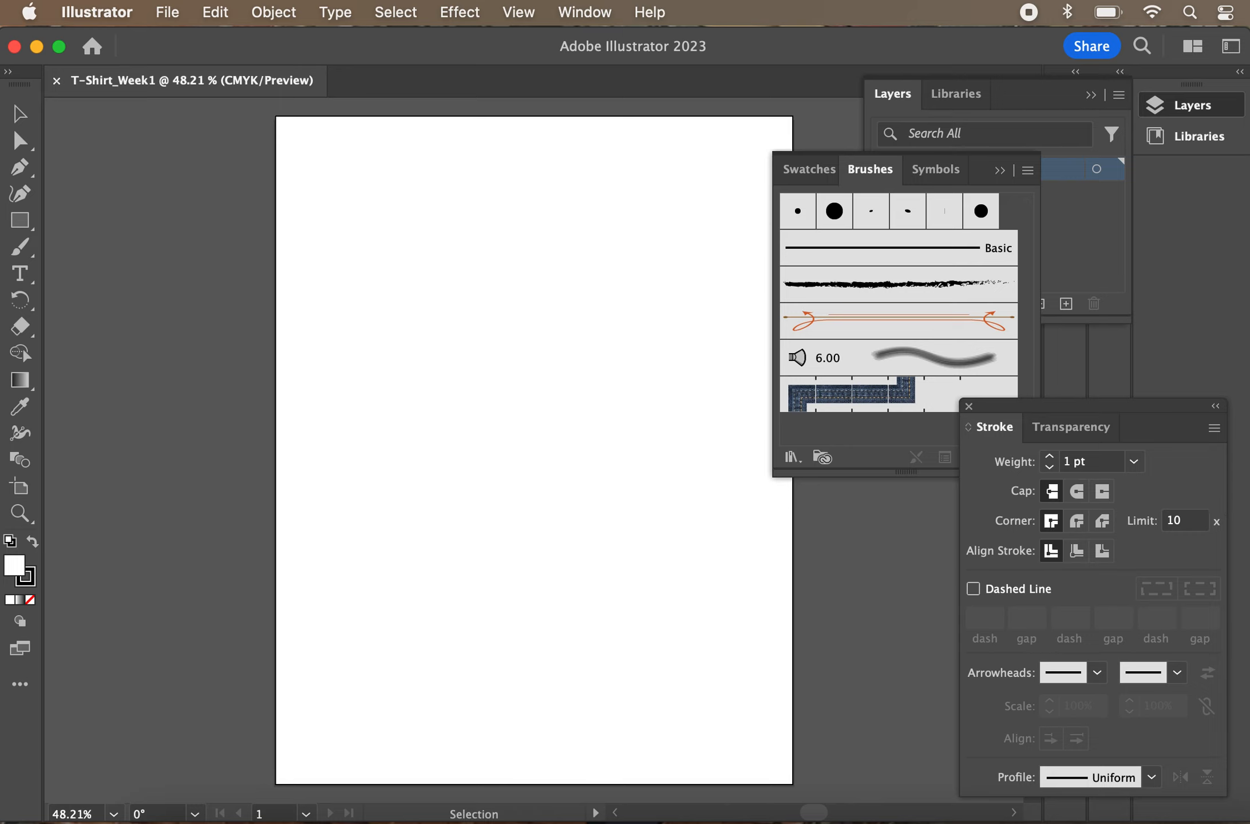
Switch to Finder and open the FF245 Templates Folder
key(super+Tab)
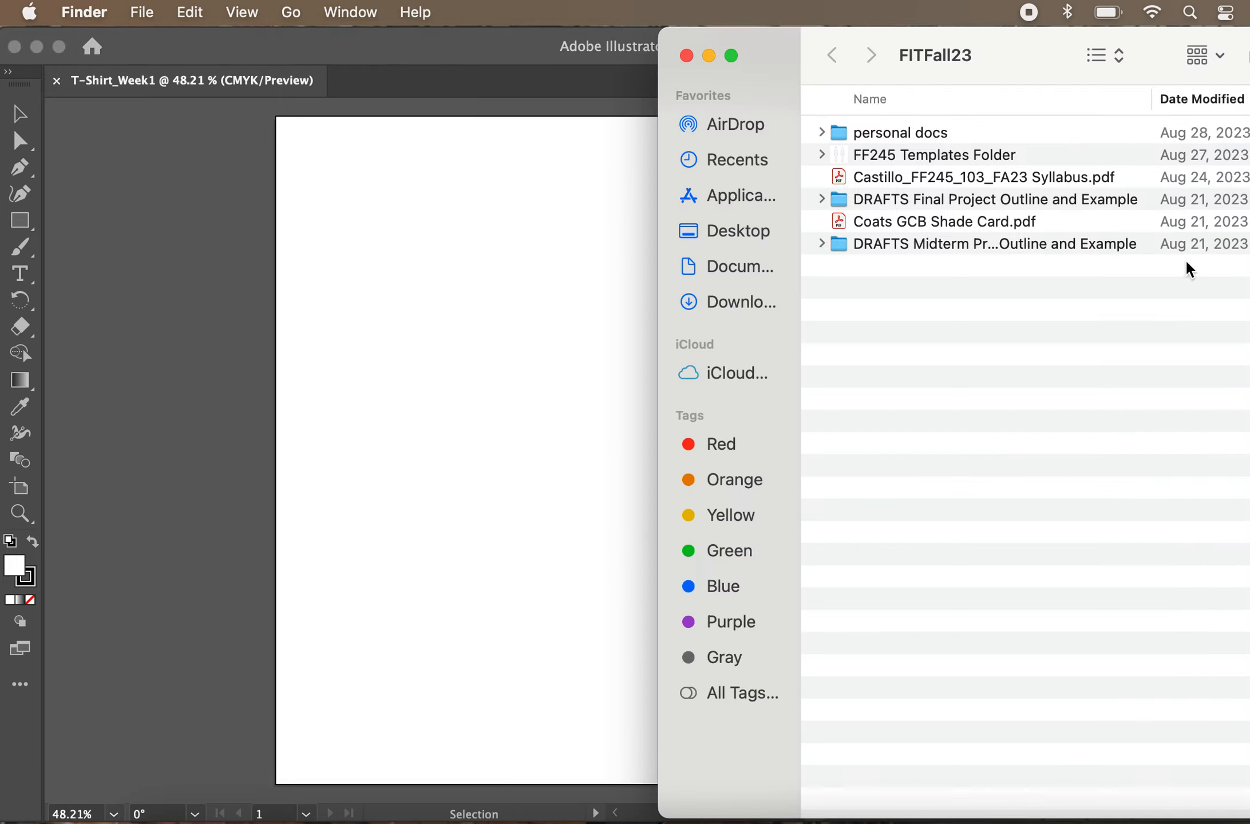
double_click(916, 155)
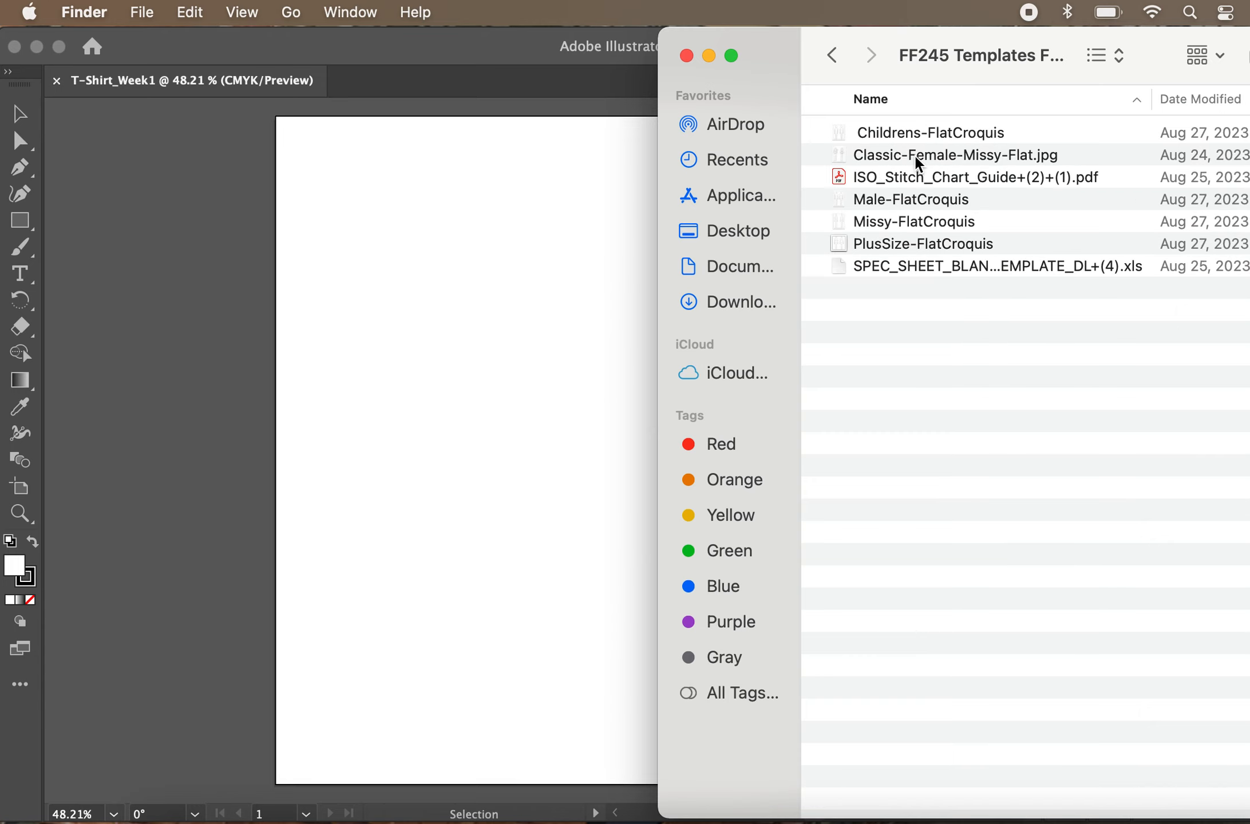
Preview the Classic-Female-Missy-Flat.jpg croquis template and close the preview
click(881, 156)
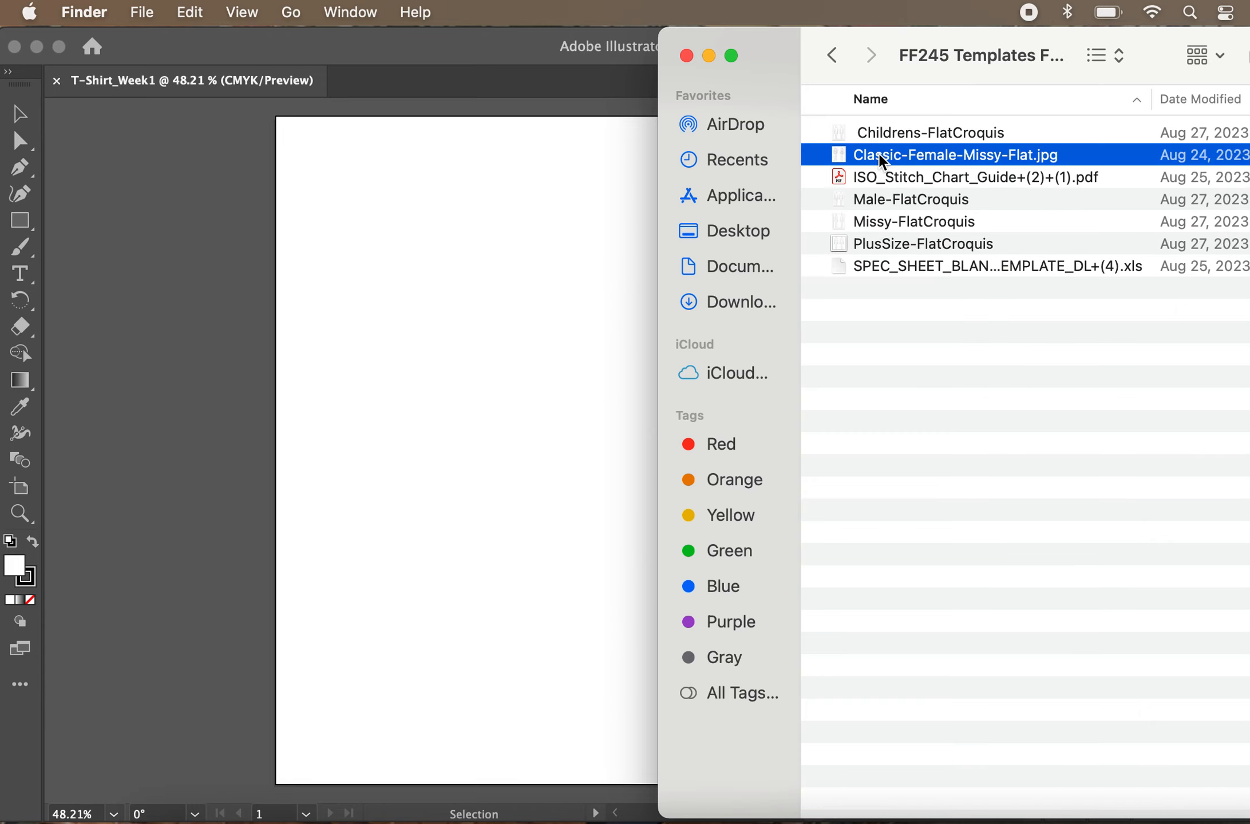
key(space)
key(space)
key(Up)
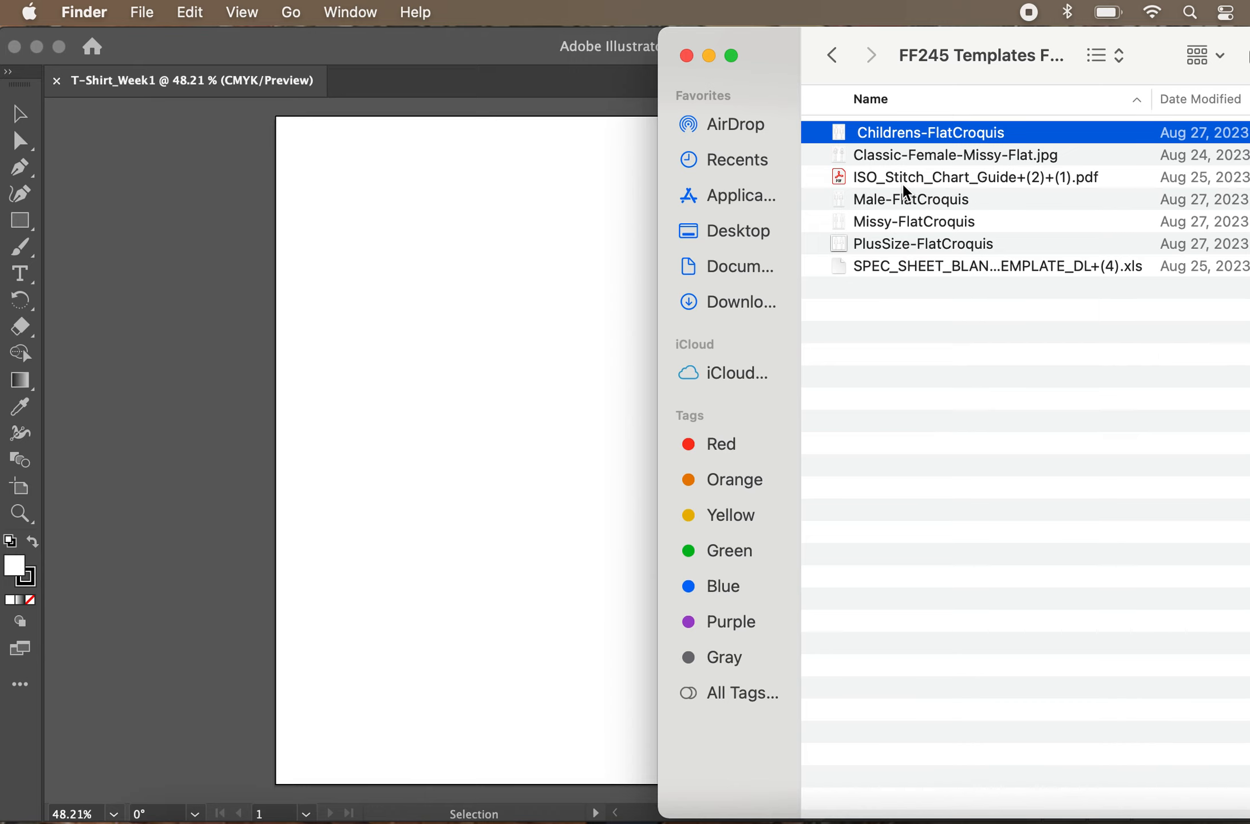
key(Down)
key(space)
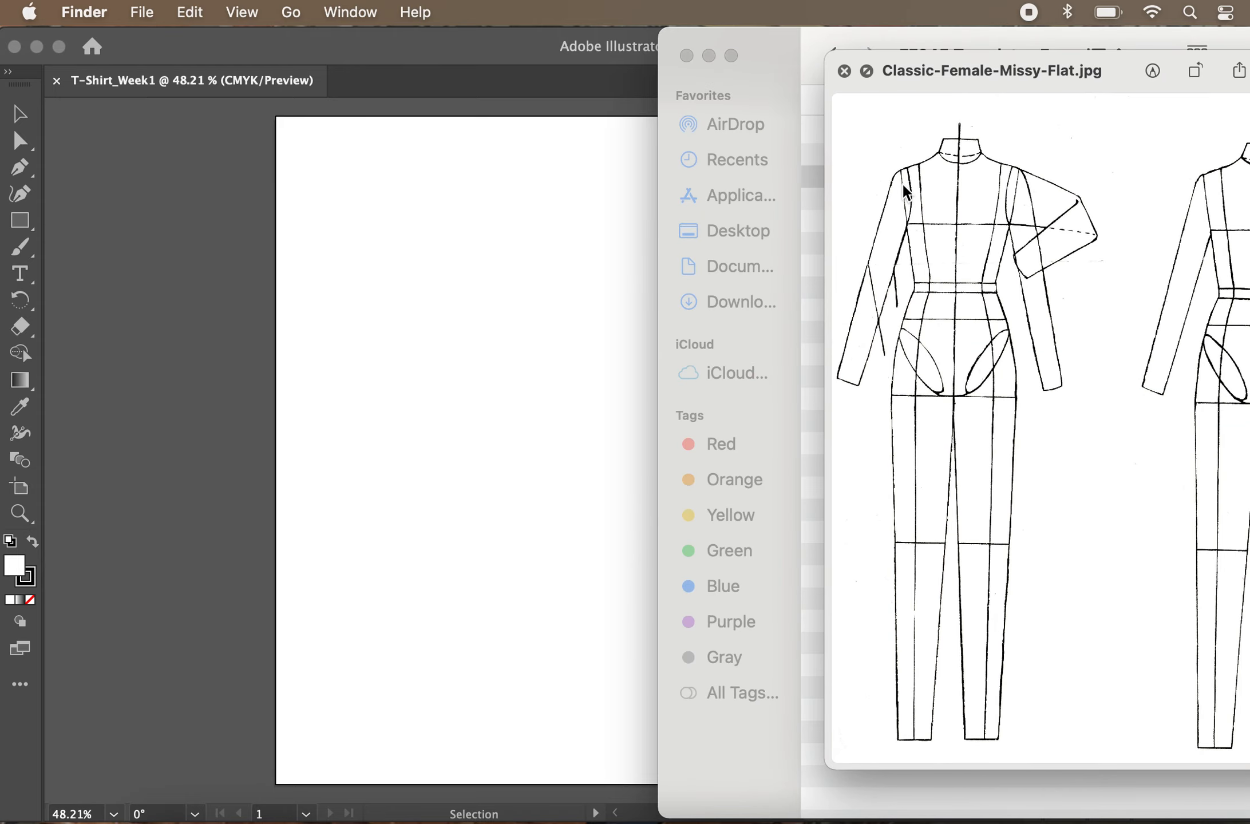
key(Down)
key(Up)
key(space)
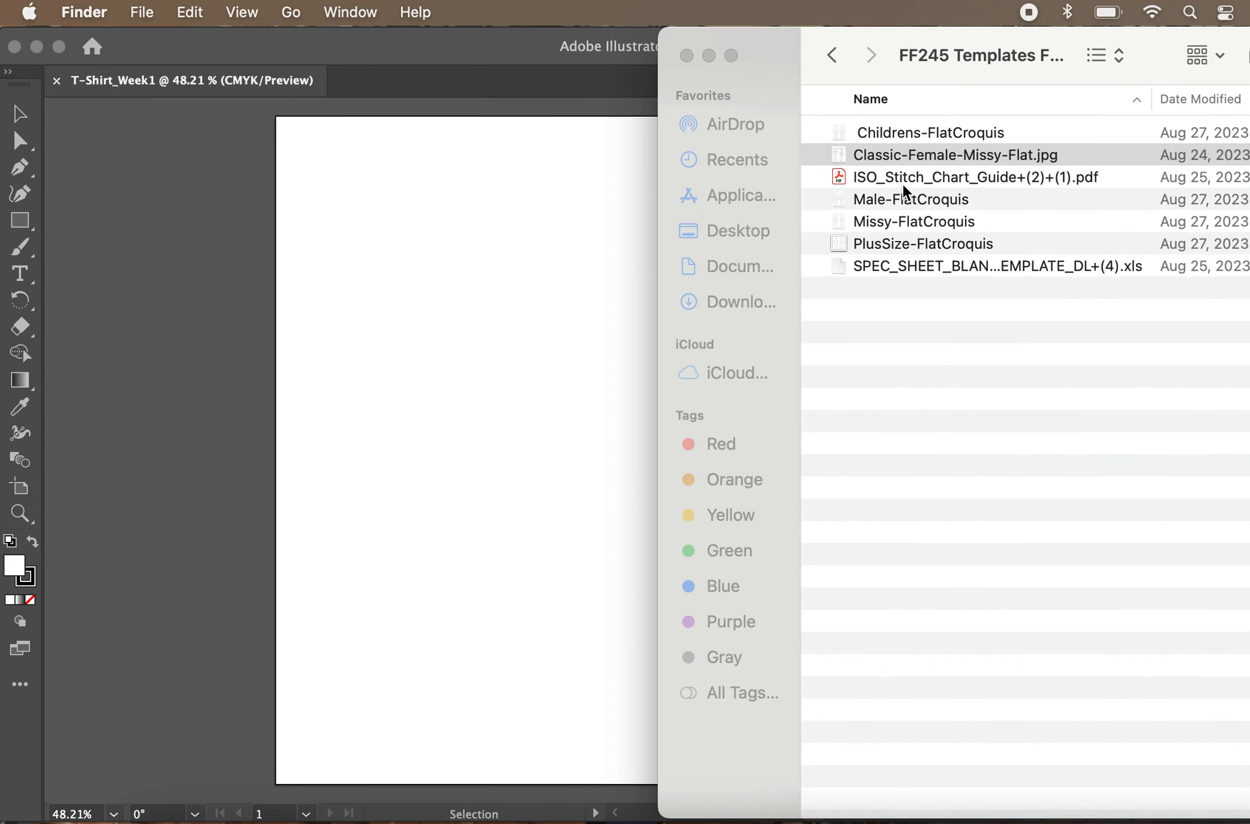
Preview the Missy-FlatCroquis template and bring the file into the T-Shirt_Week1 artboard in Illustrator
click(906, 229)
key(space)
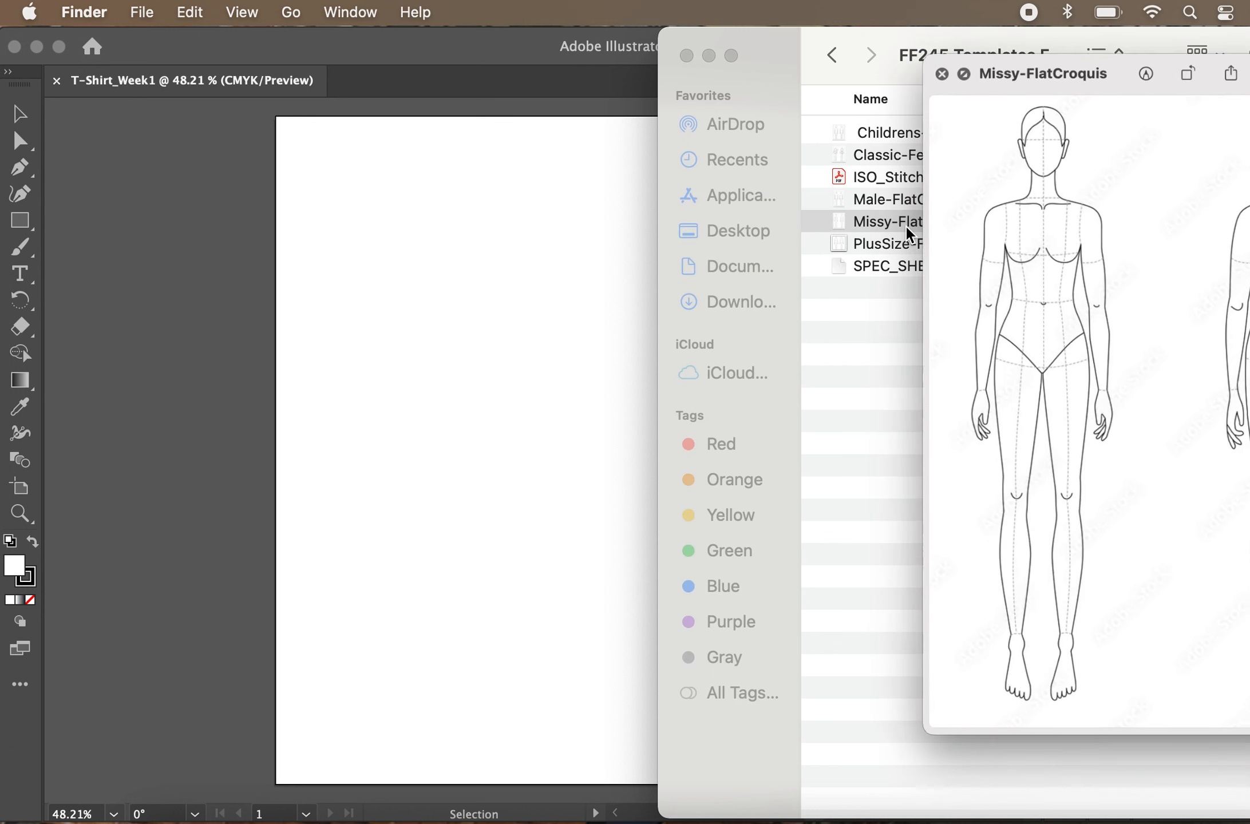
key(space)
drag(838, 221, 535, 326)
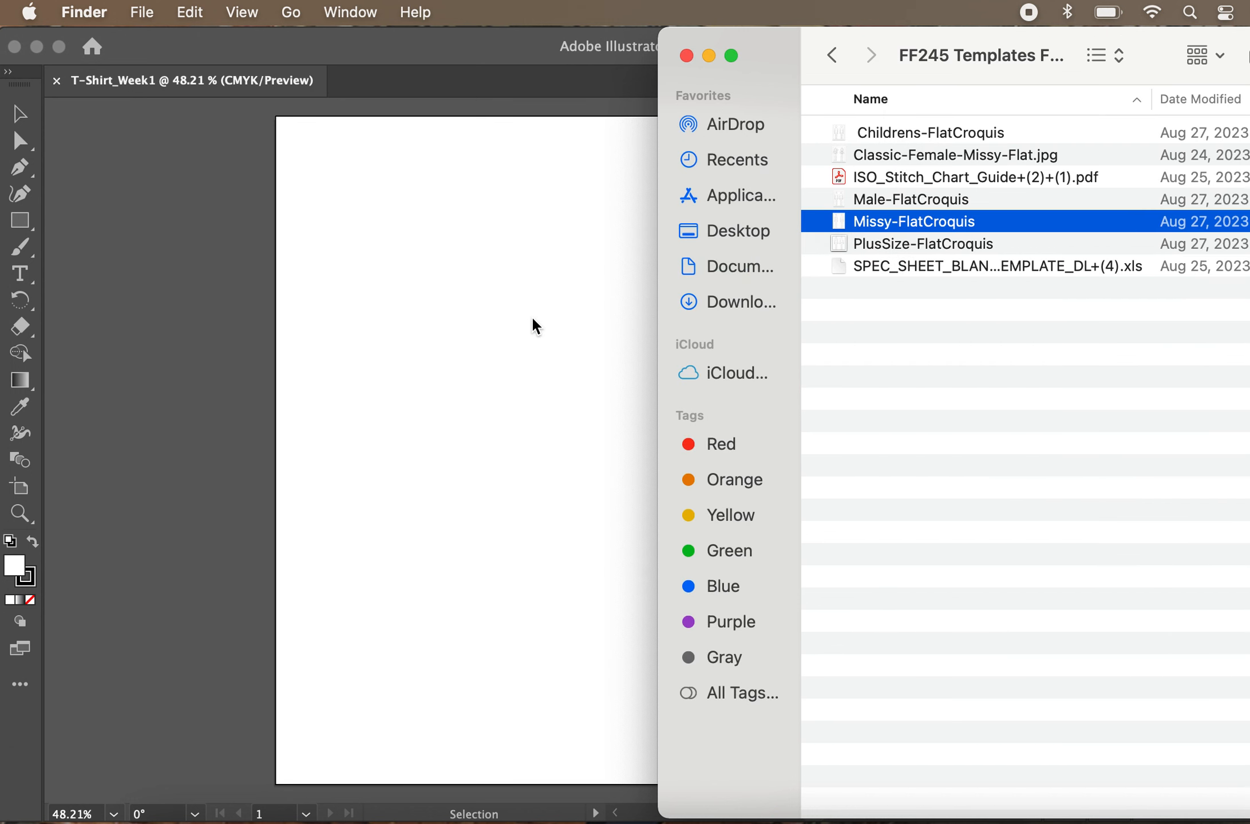
Close the Finder window, return to Illustrator, and move the placed croquis down so both figures fit fully on the artboard
click(686, 56)
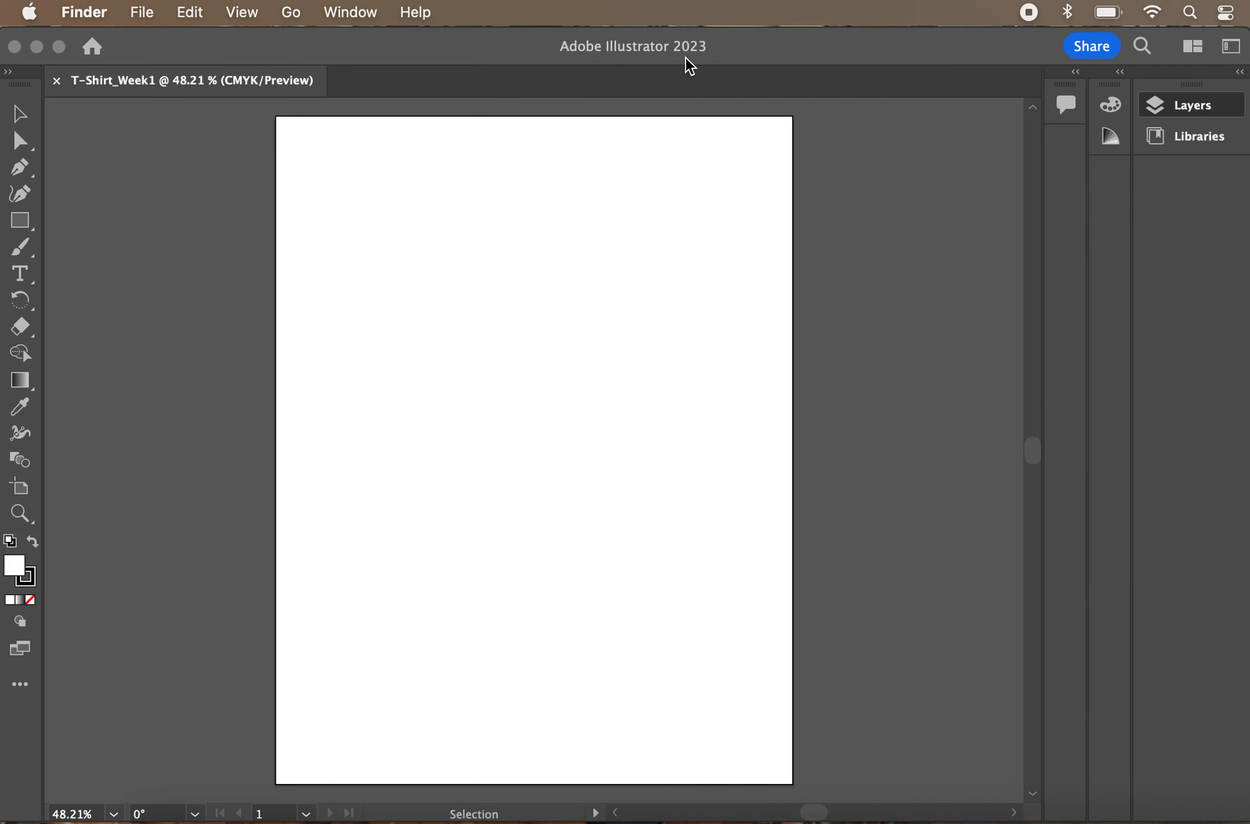
click(630, 373)
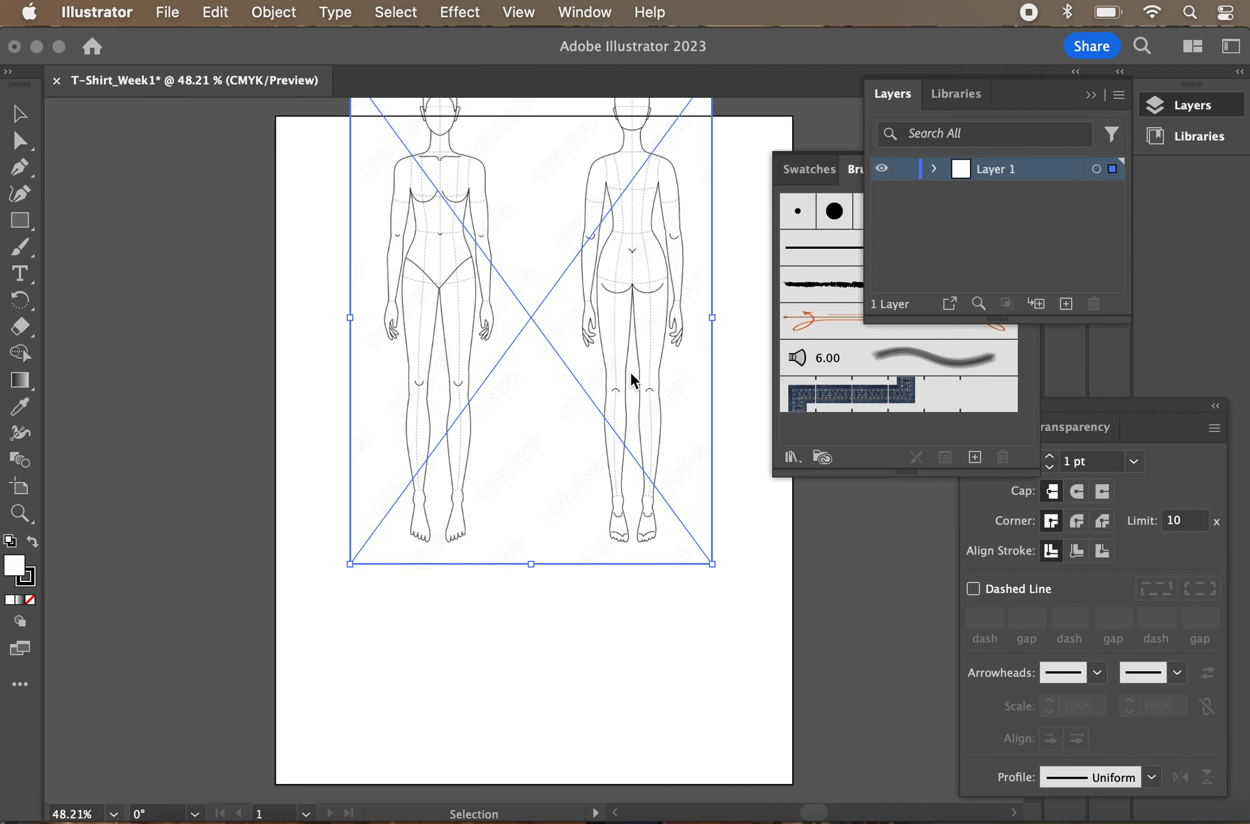
drag(621, 318, 614, 494)
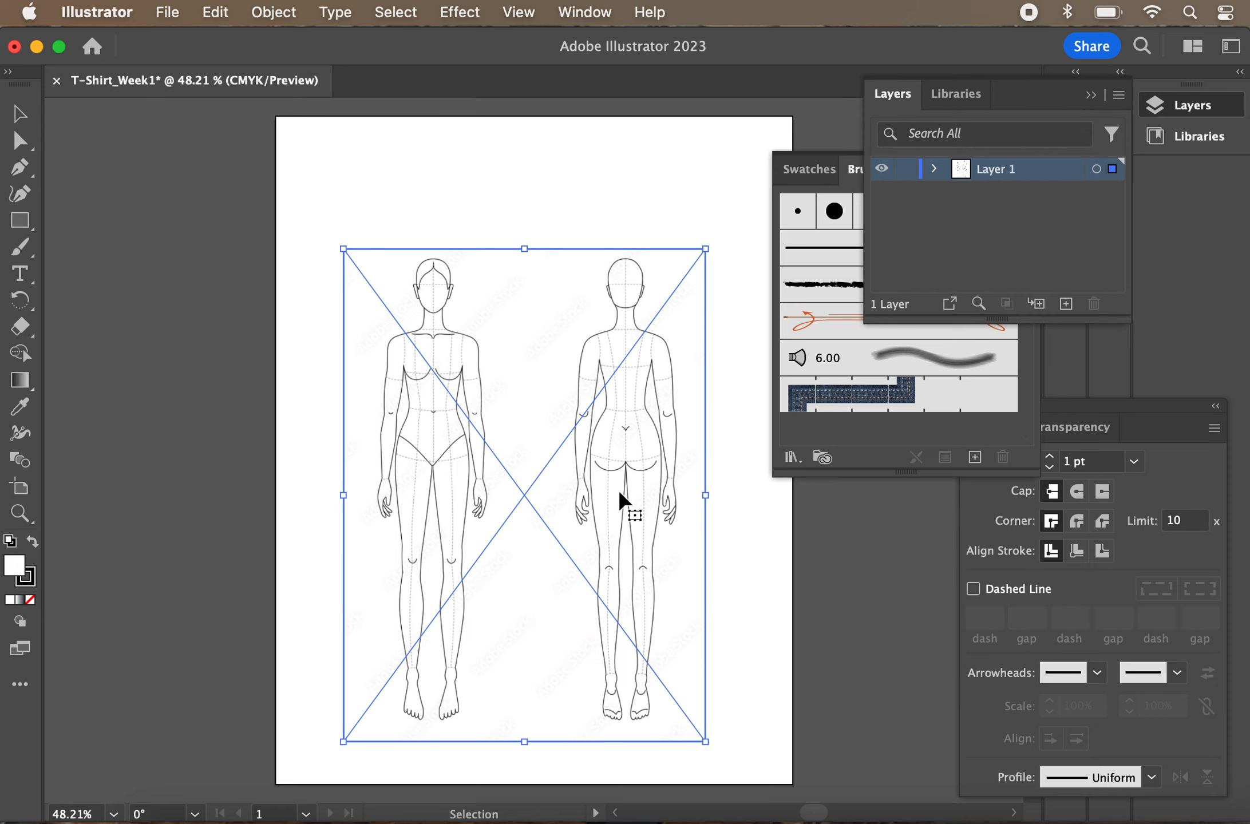
scroll(619, 494, down, 1)
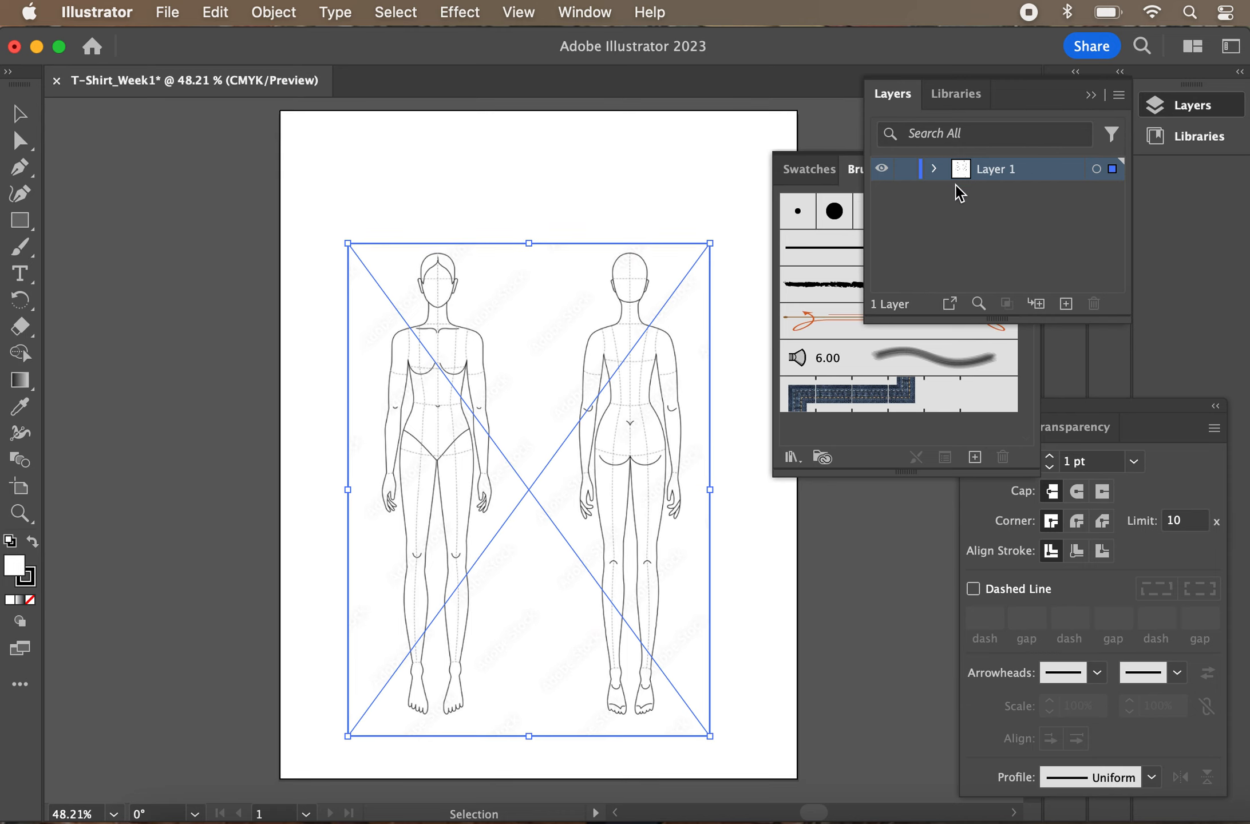
Select the croquis image, display the Links panel, and place the panel on the empty area beside the artboard
click(287, 443)
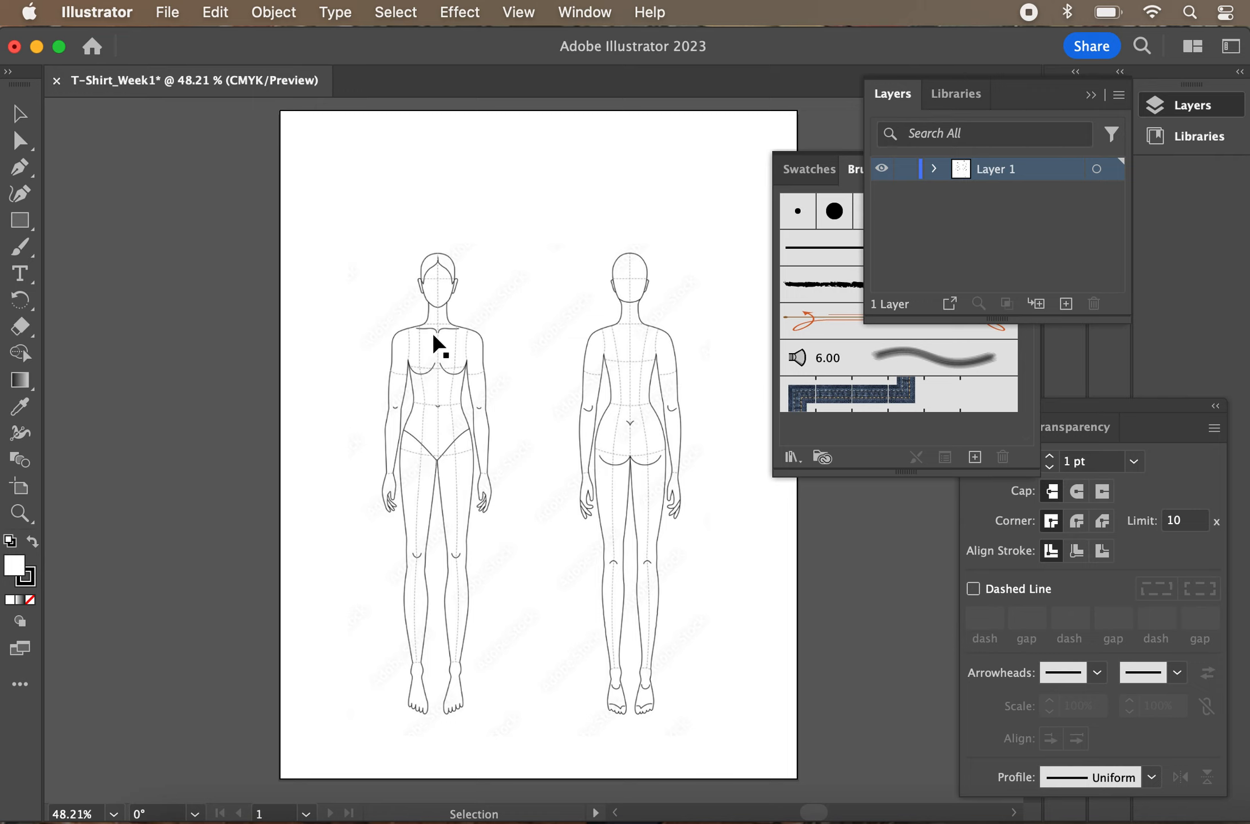
click(442, 379)
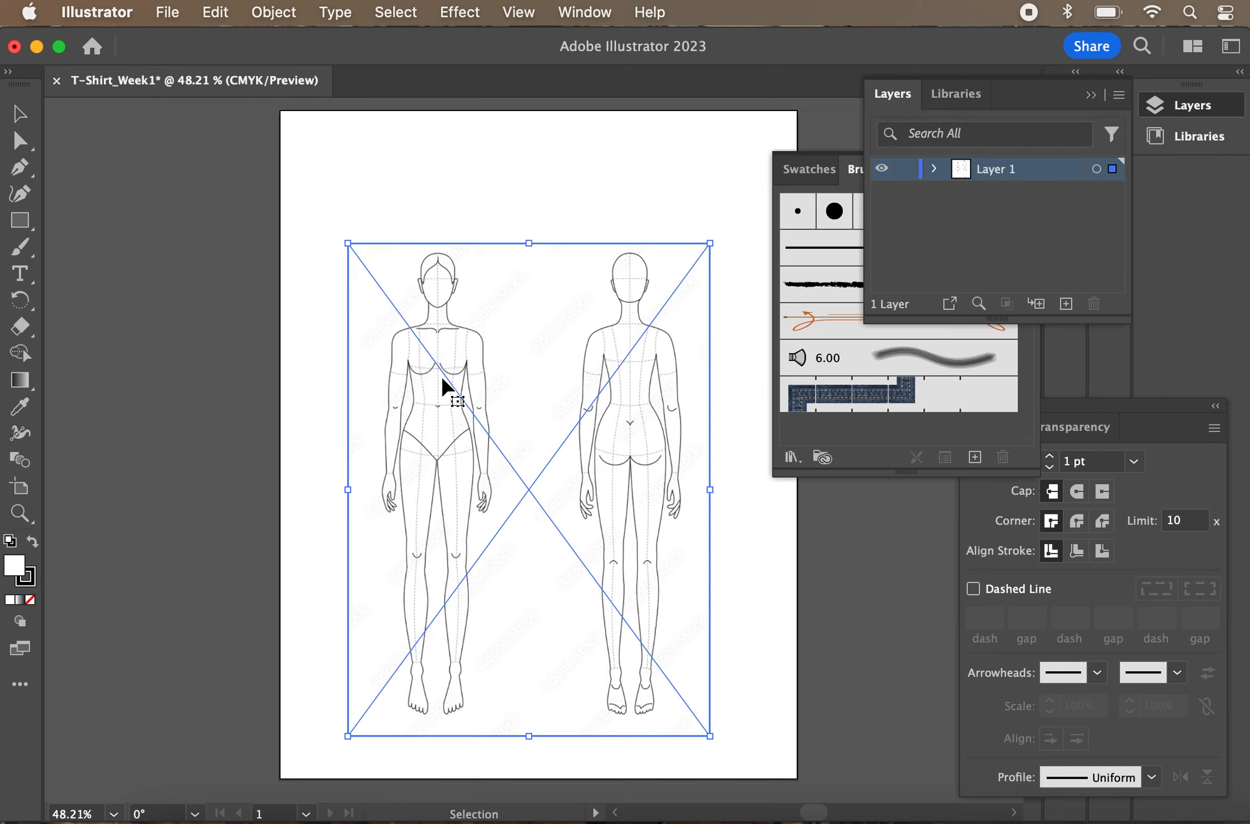
click(578, 13)
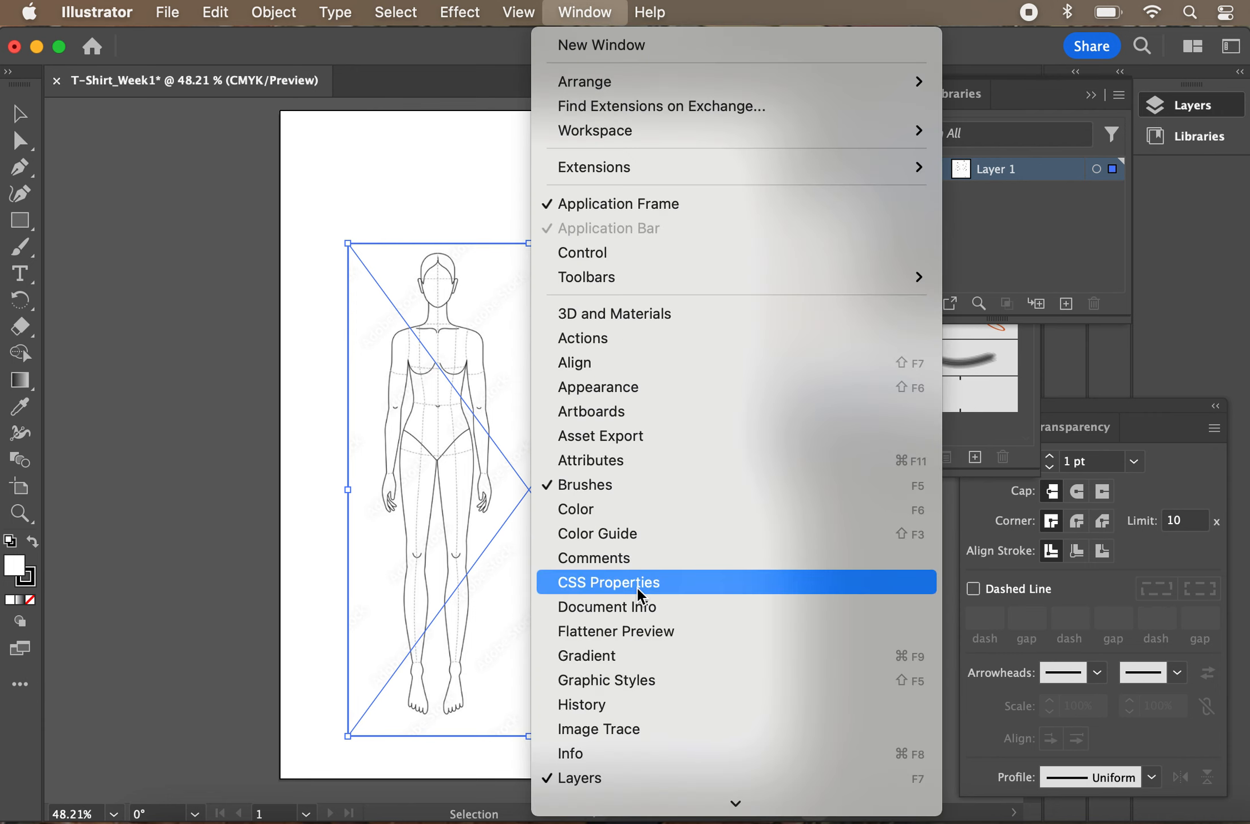
scroll(637, 586, down, 5)
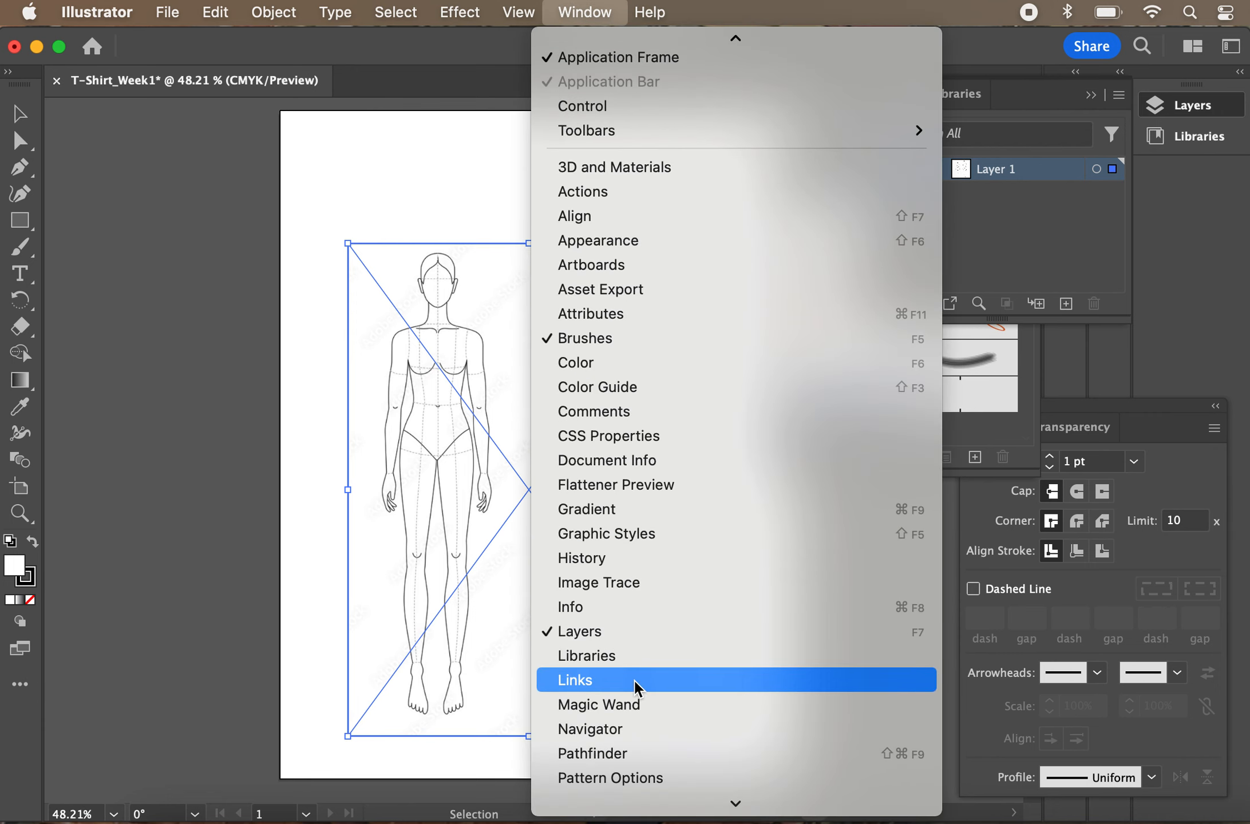
click(634, 681)
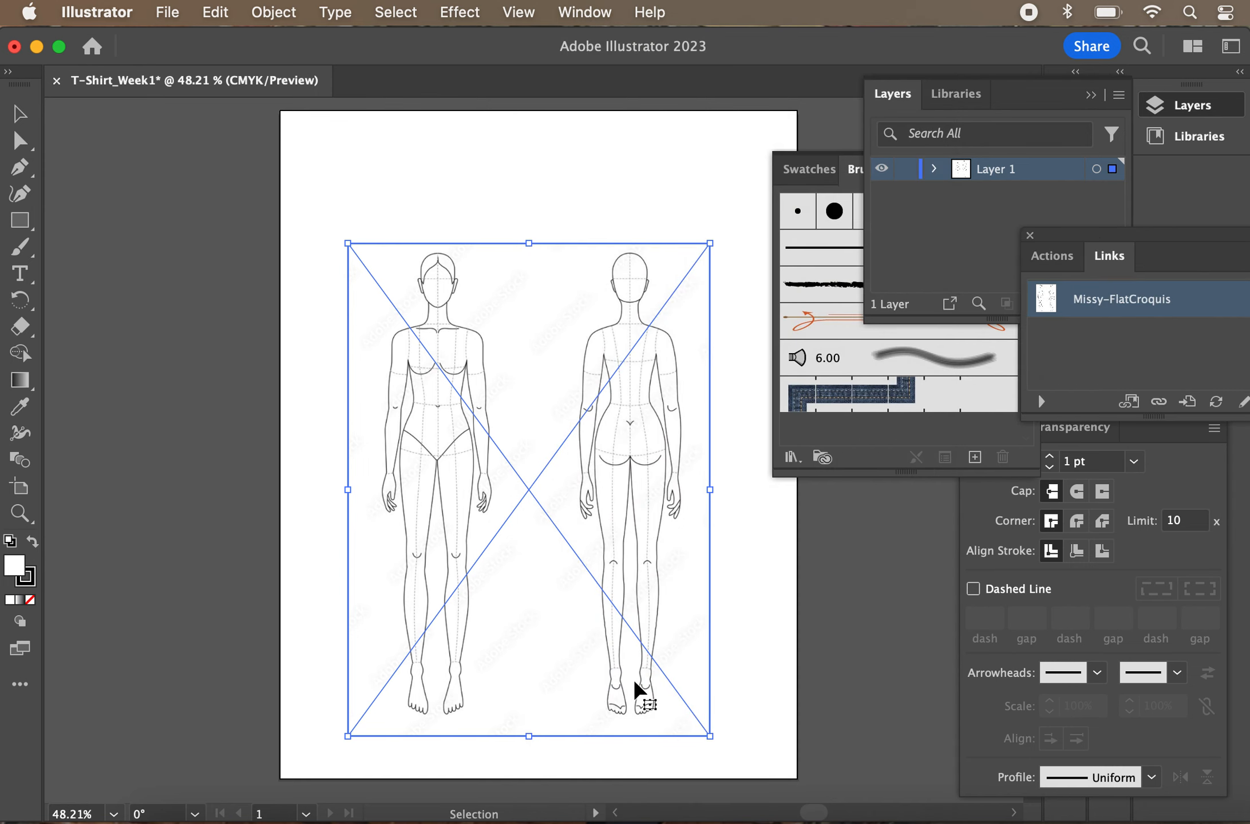
drag(1149, 235, 198, 421)
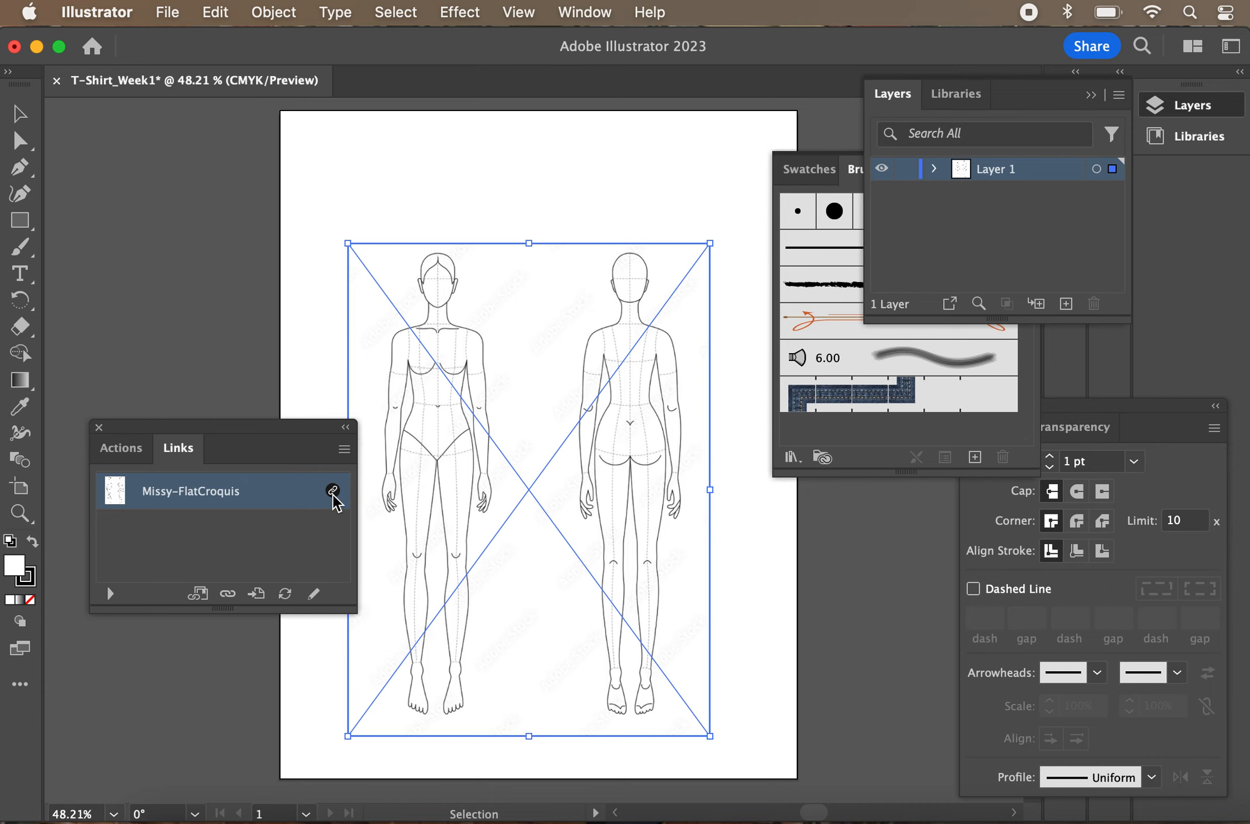
Save the document to Creative Cloud as T-Shirt_Week1 and accept the linked-asset notice
key(ctrl+s)
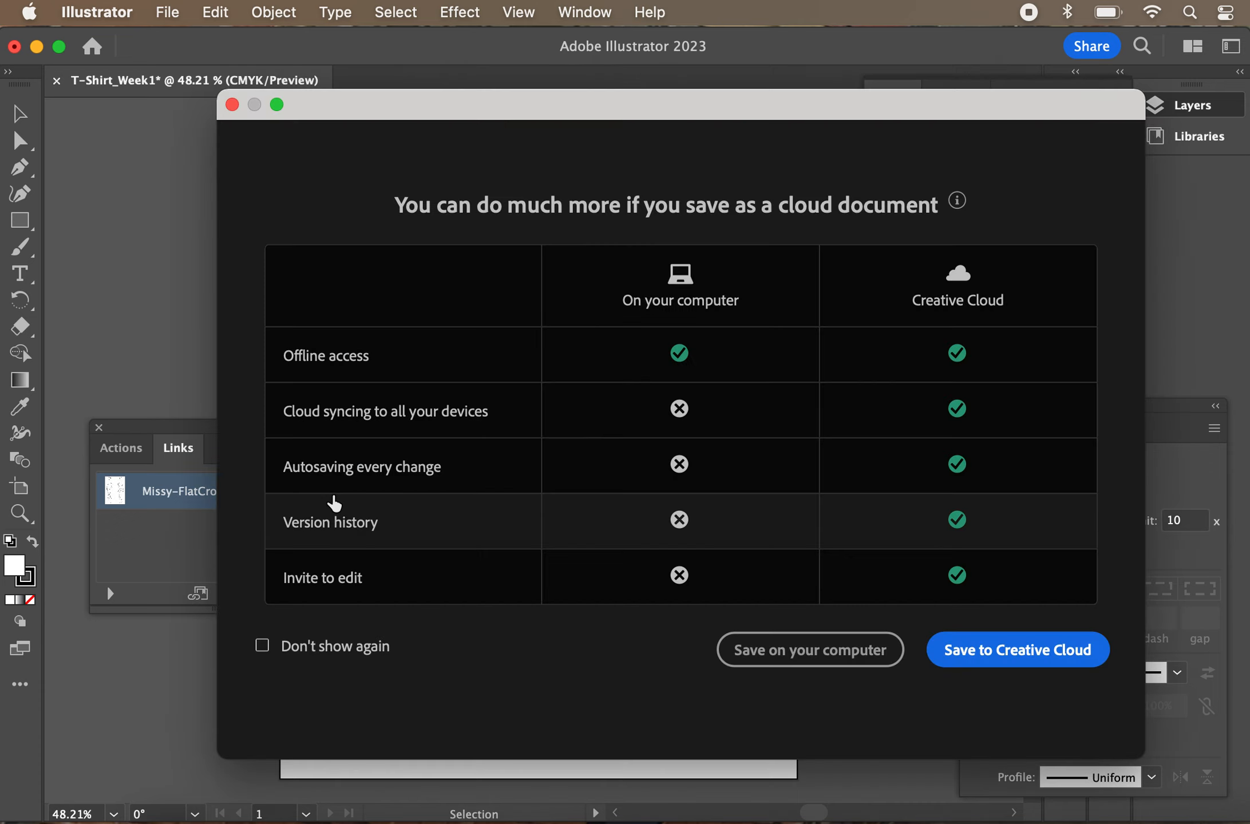
click(1028, 671)
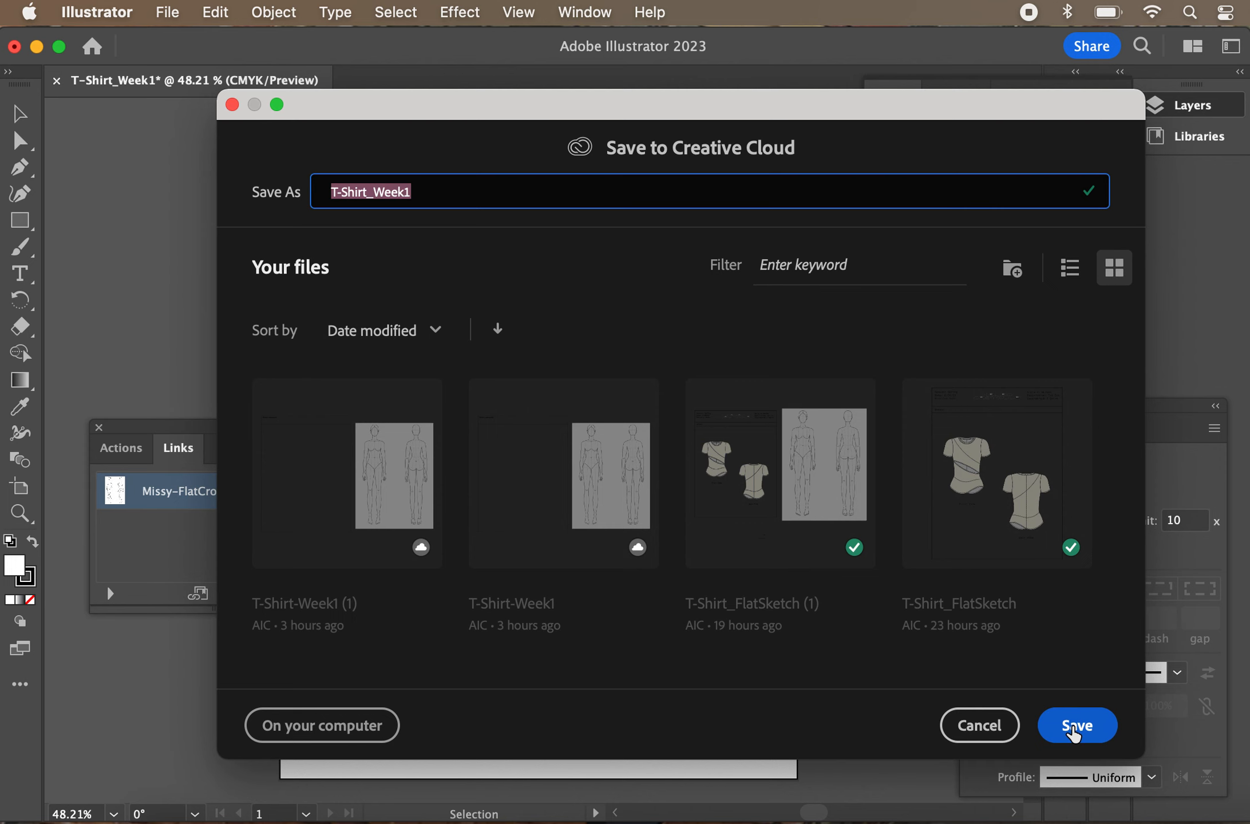
click(1075, 732)
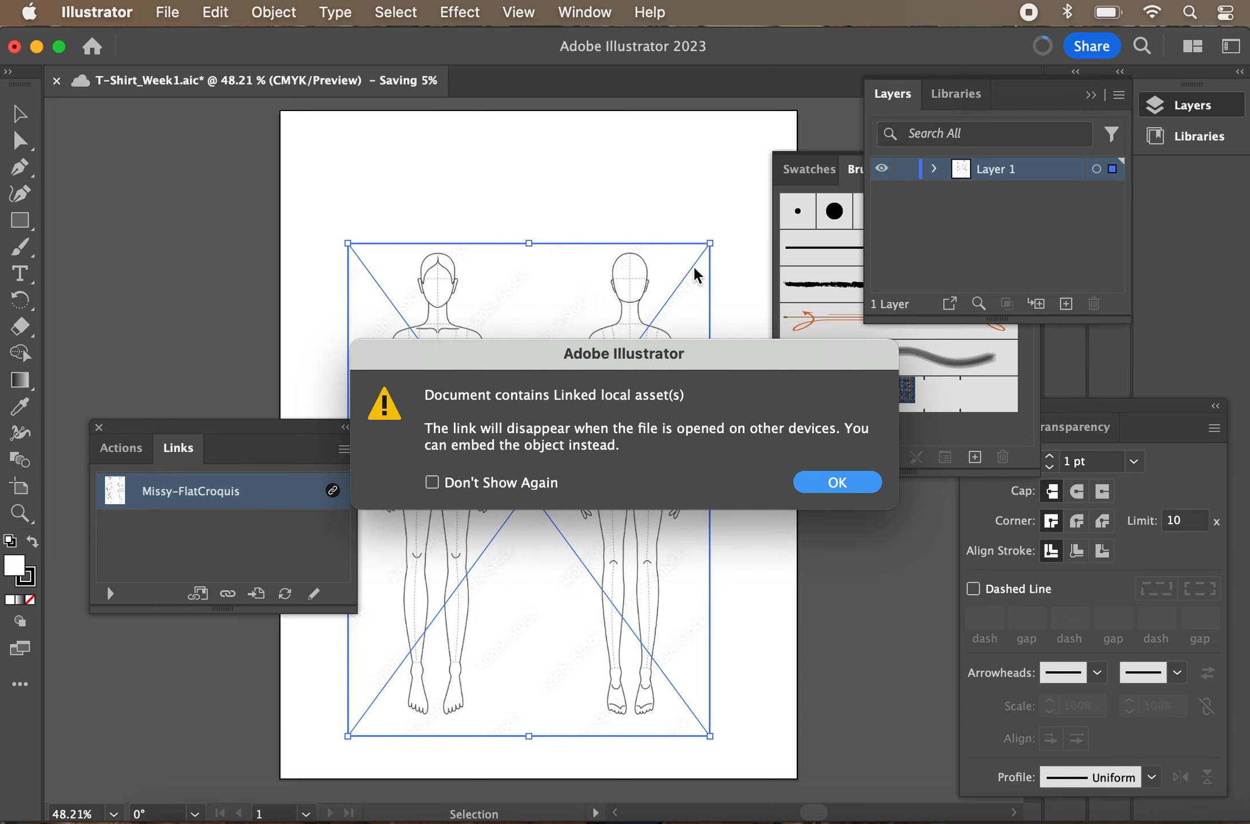
click(834, 484)
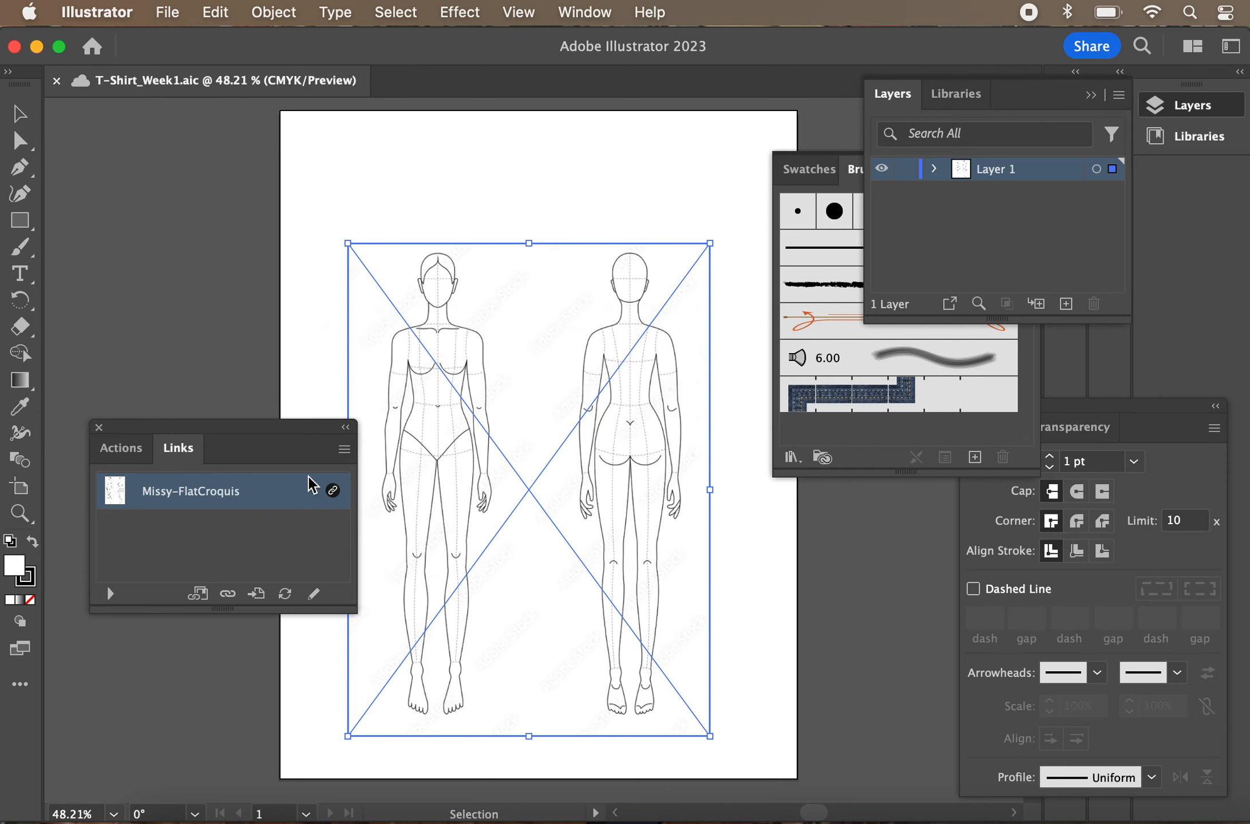
Embed the Missy-FlatCroquis image in the document and add a new layer above Layer 1
click(344, 450)
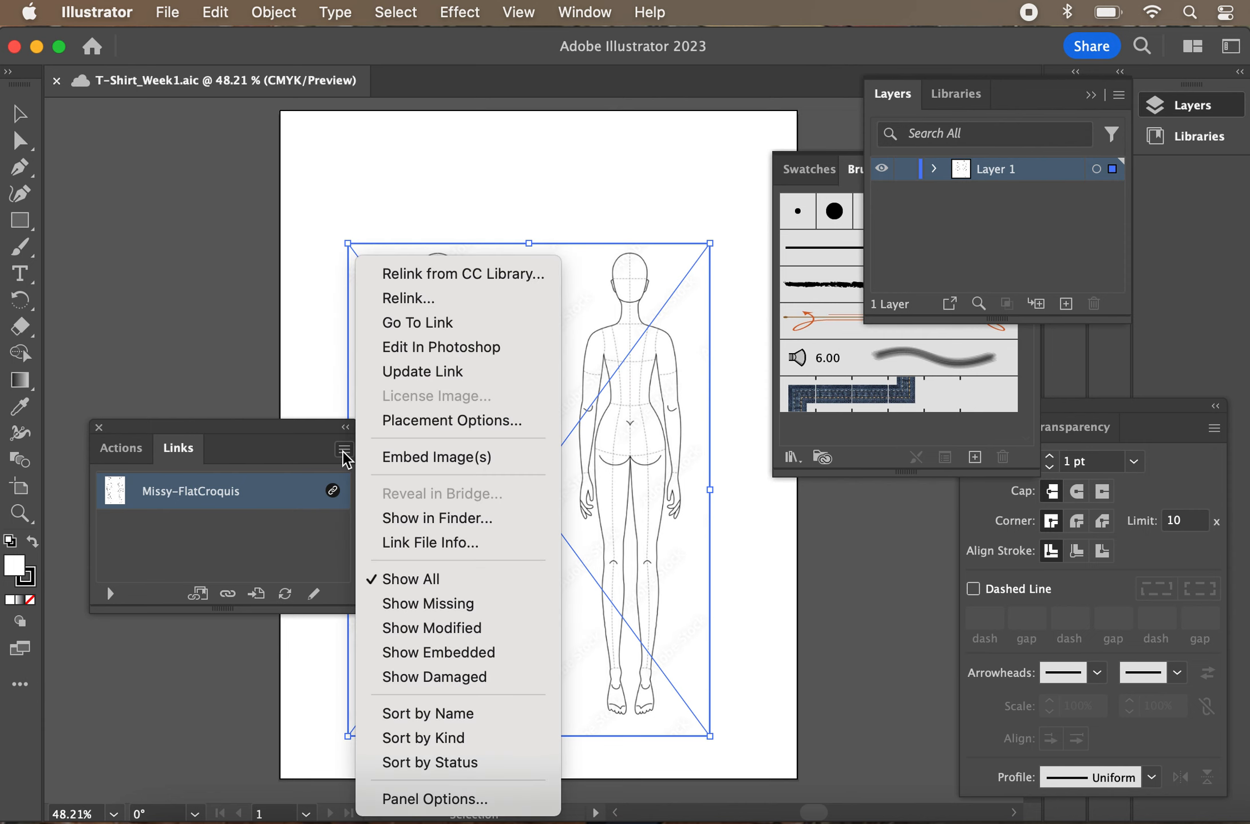
click(408, 457)
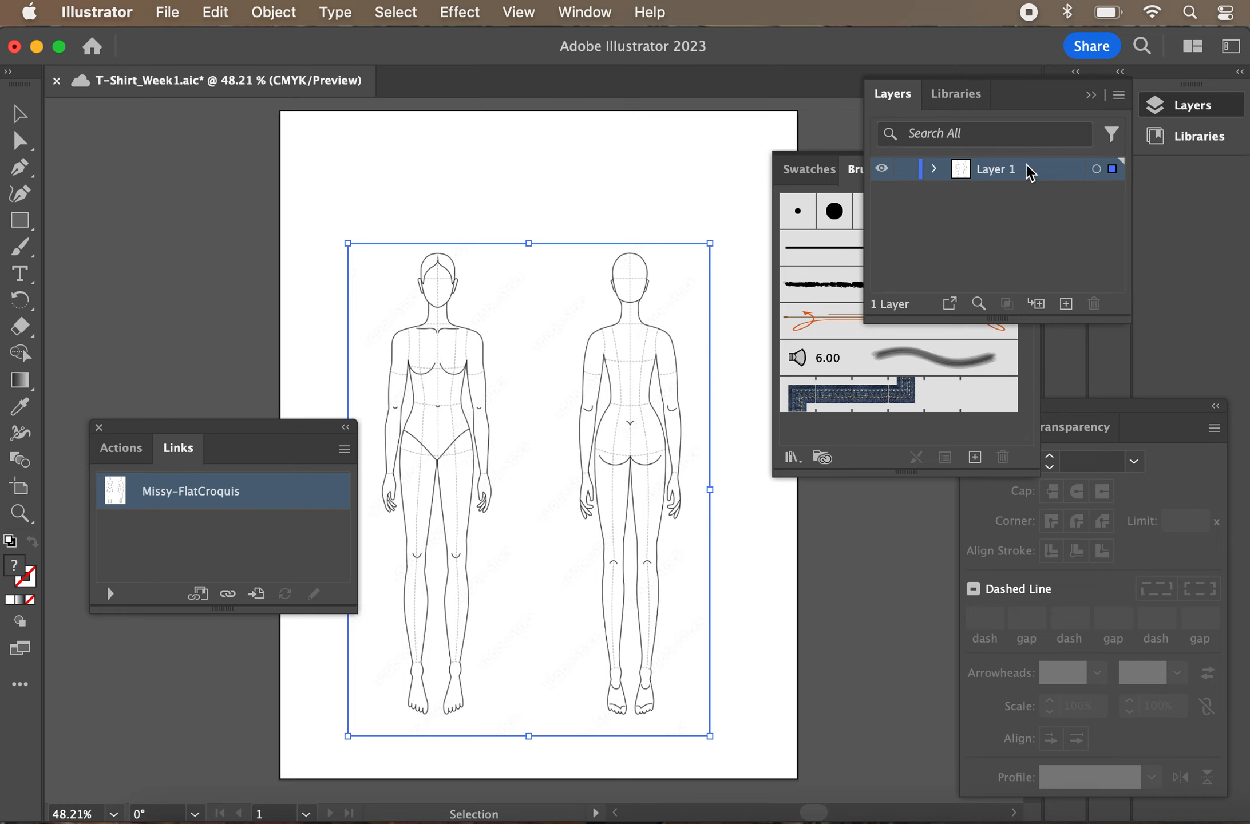
click(975, 207)
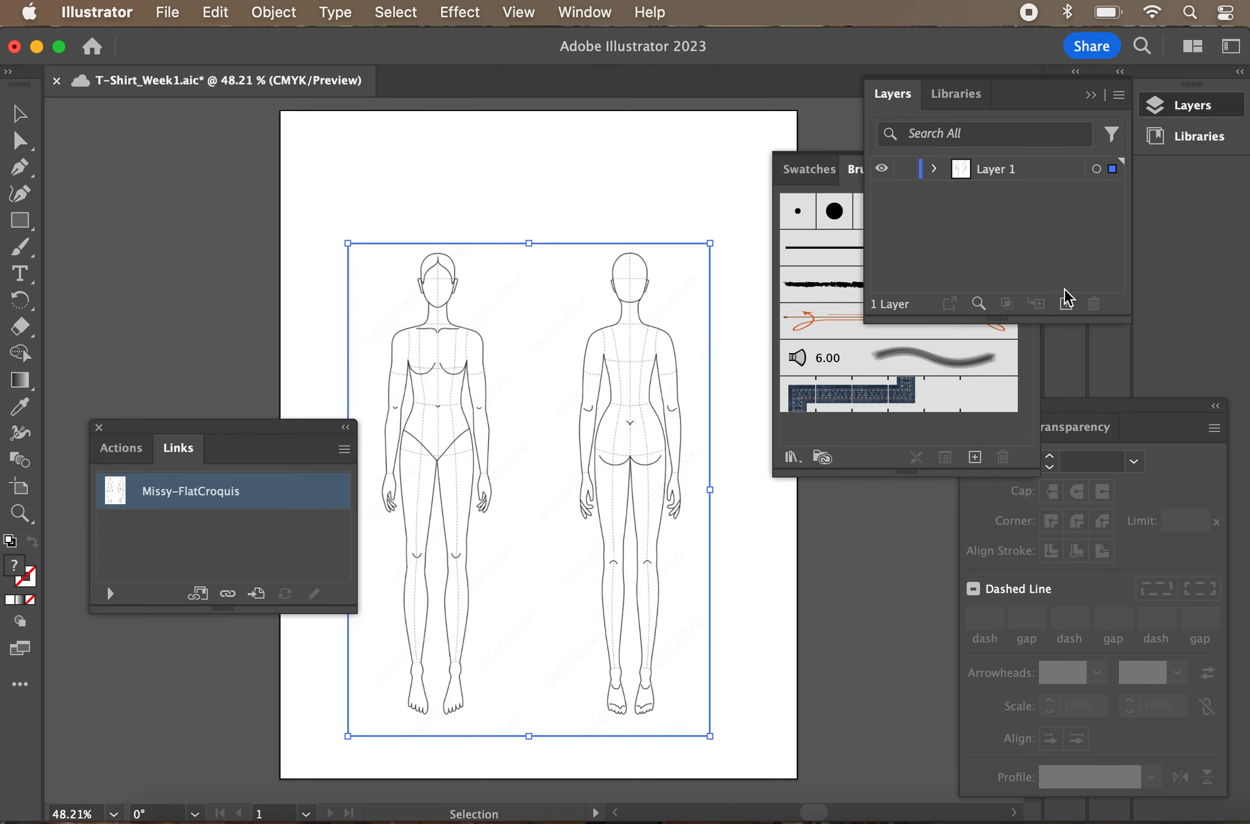
click(1066, 305)
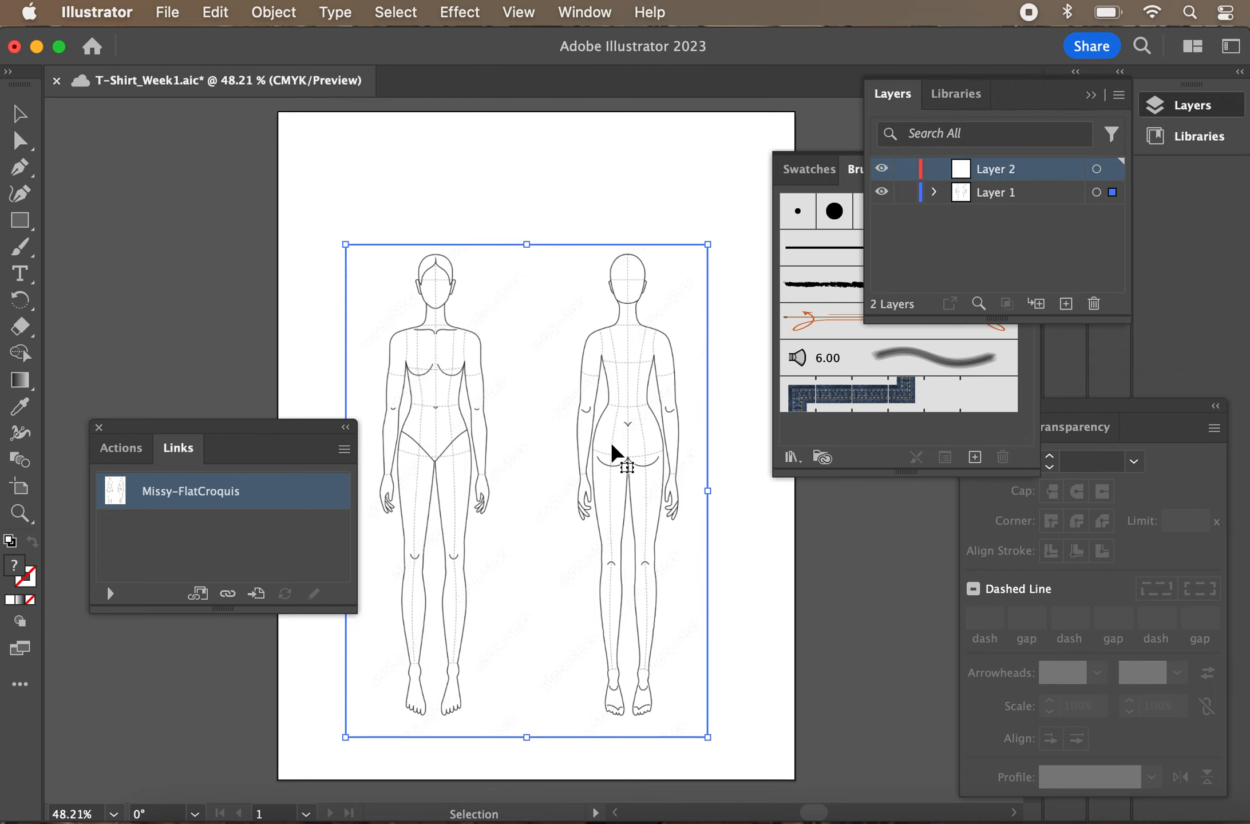
Move the croquis off the right side of the artboard, deselect it, and save the document
scroll(612, 450, right, 5)
scroll(613, 449, up, 2)
scroll(545, 466, right, 5)
scroll(545, 467, down, 1)
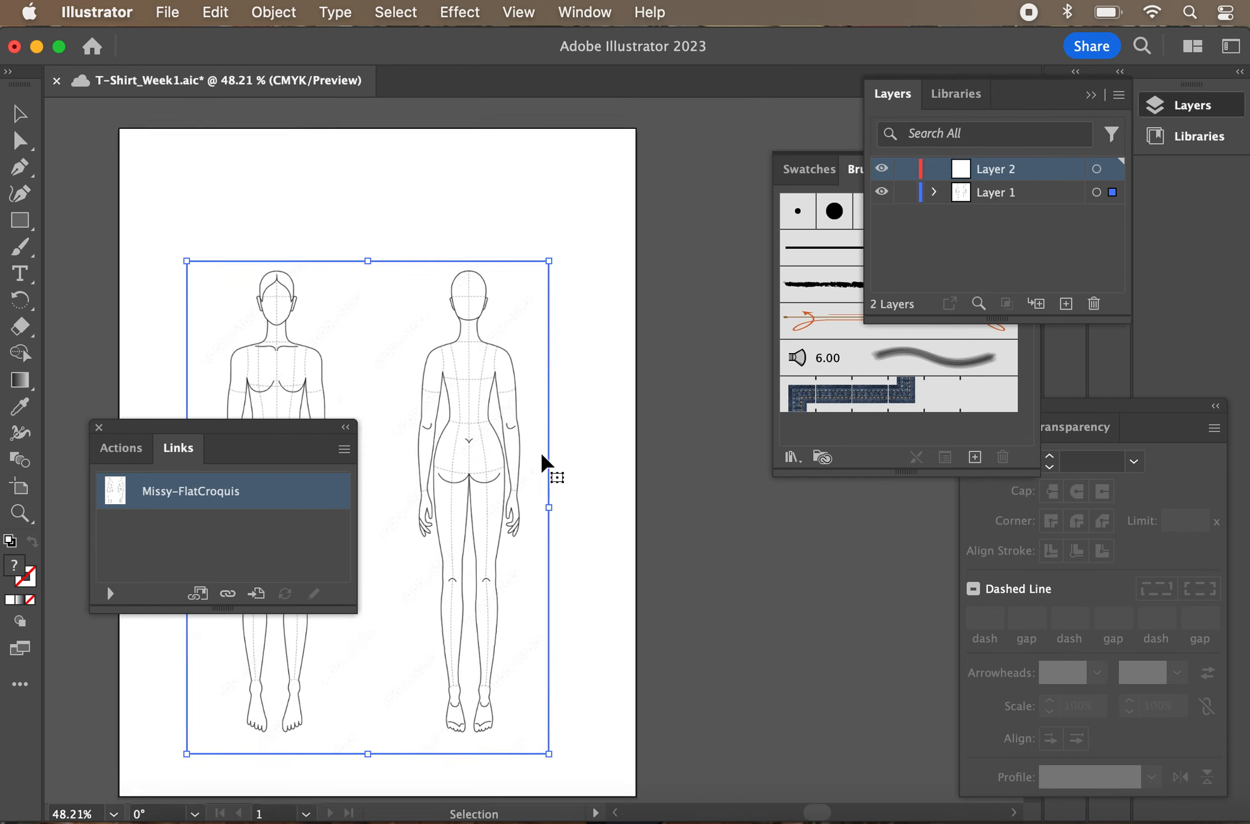
drag(430, 422, 687, 454)
drag(701, 456, 702, 457)
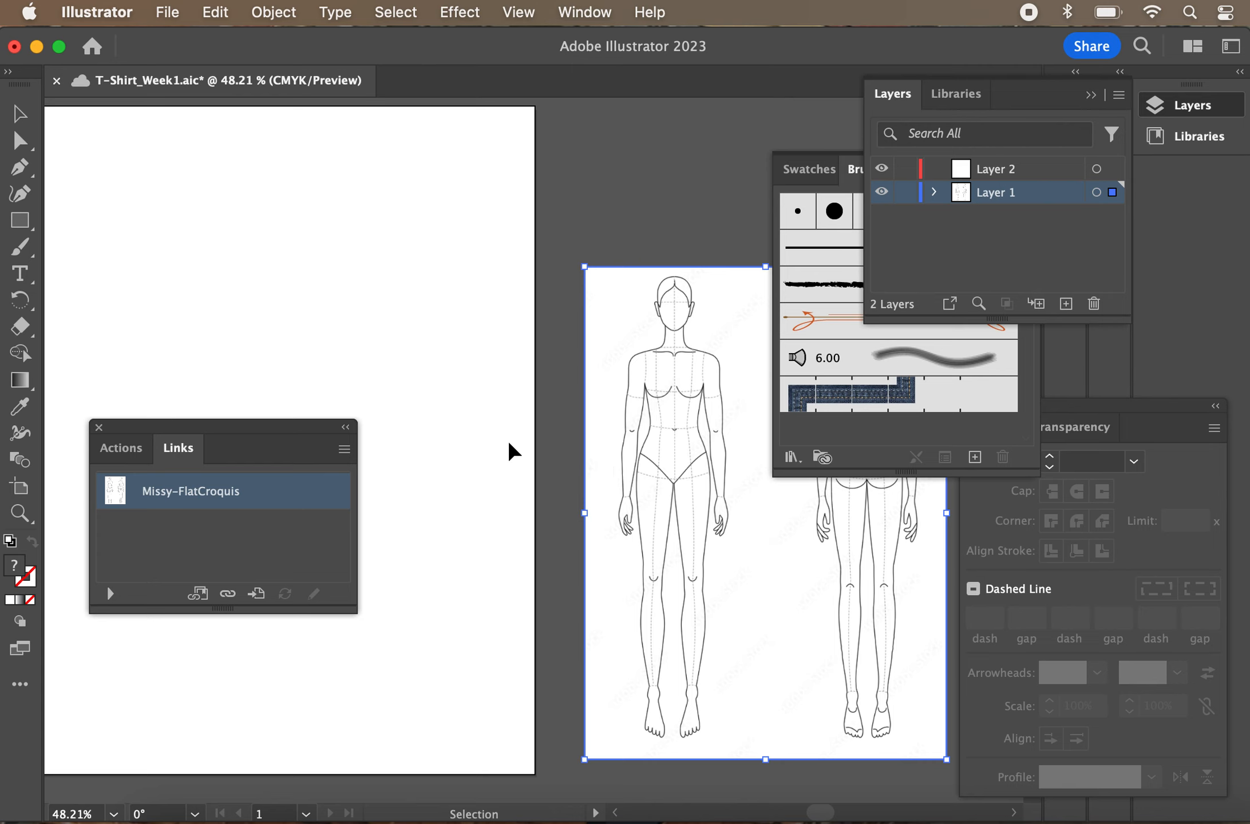
click(455, 415)
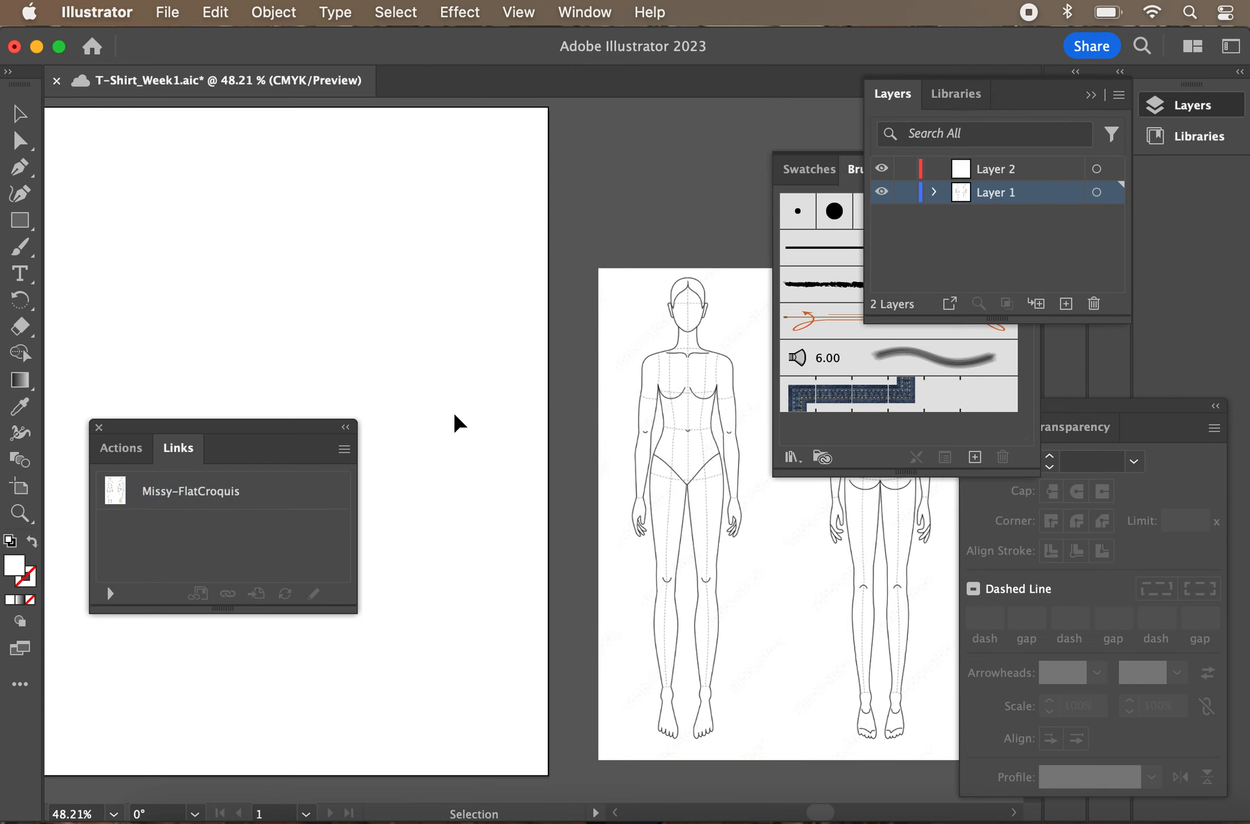
scroll(453, 411, left, 3)
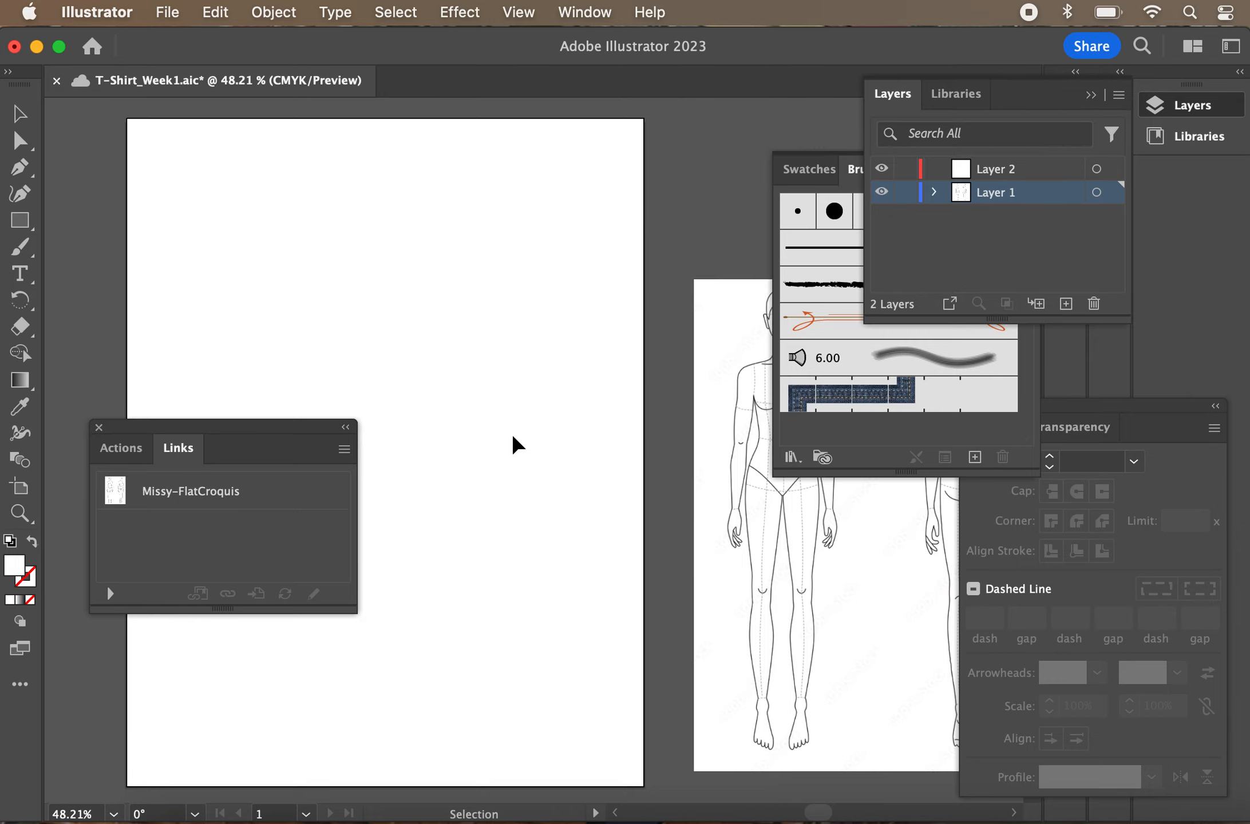
key(super+s)
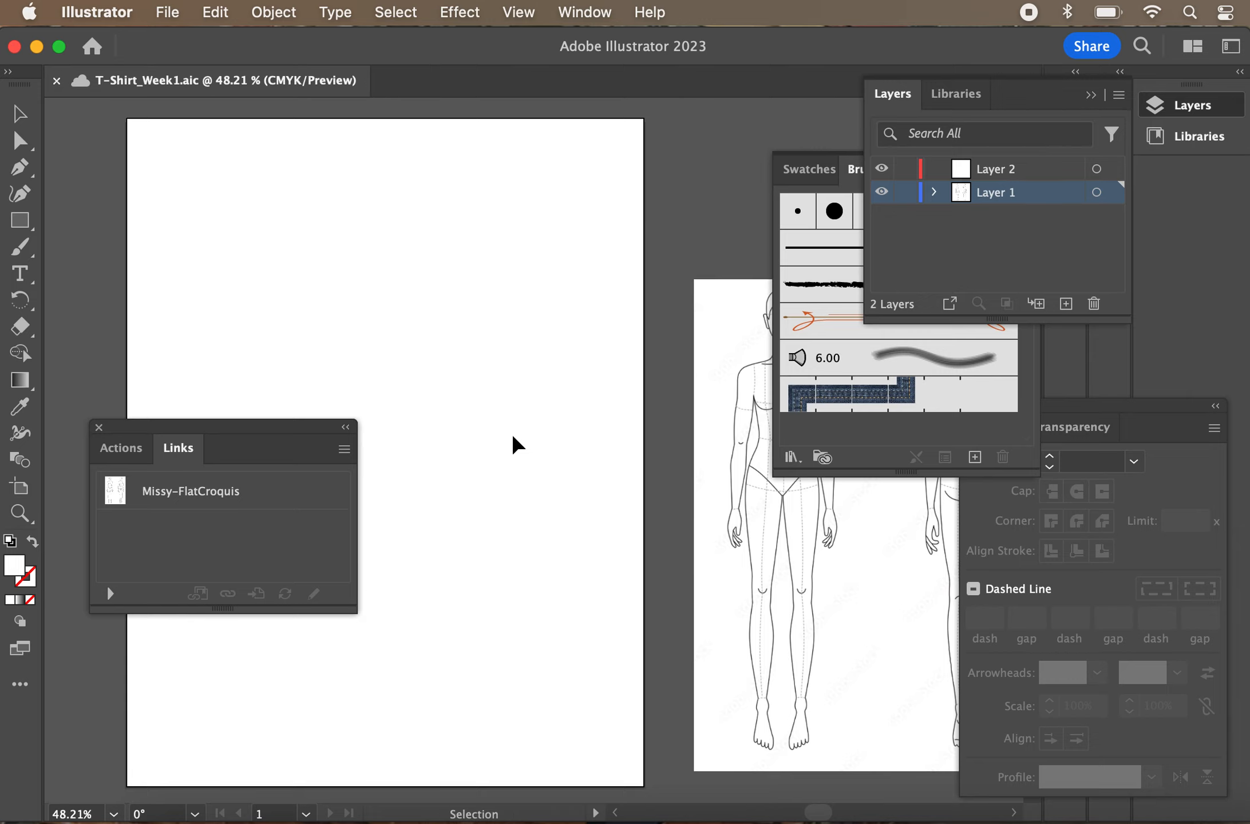
scroll(513, 437, left, 1)
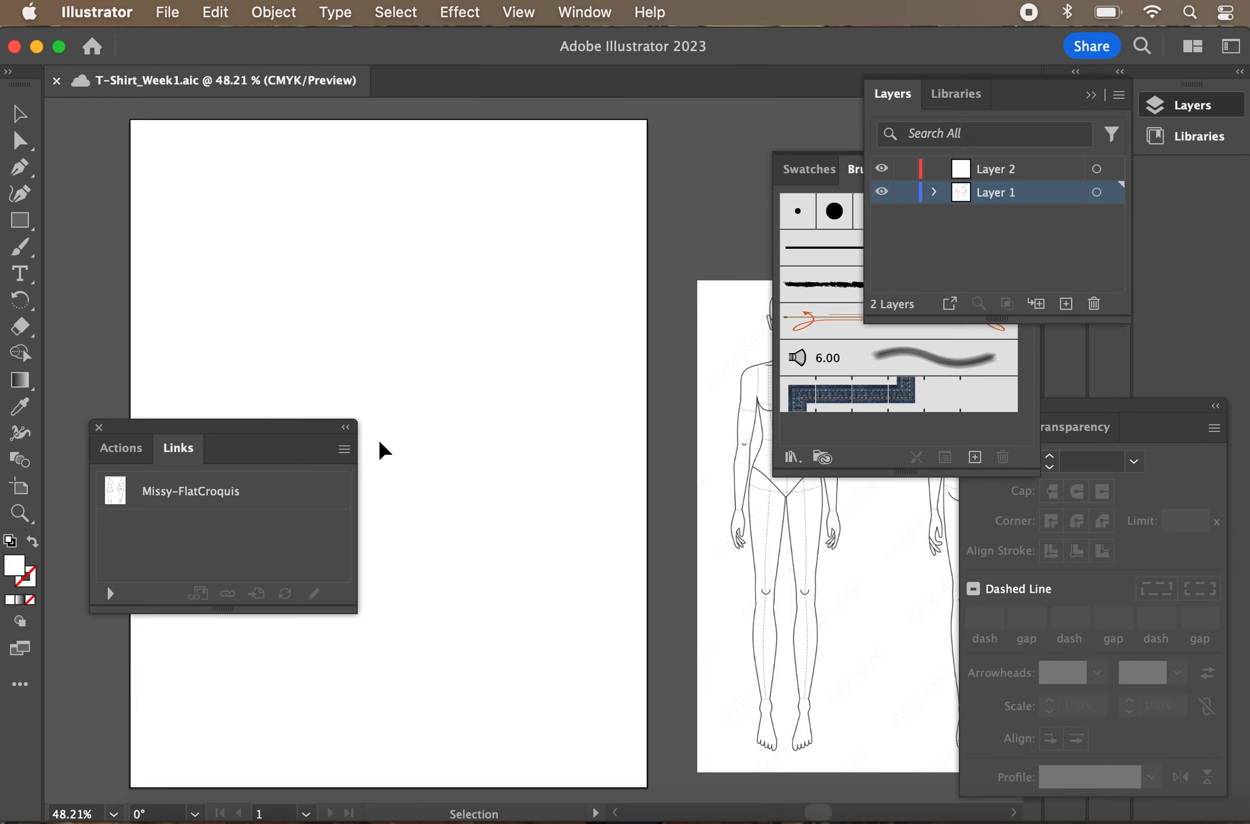
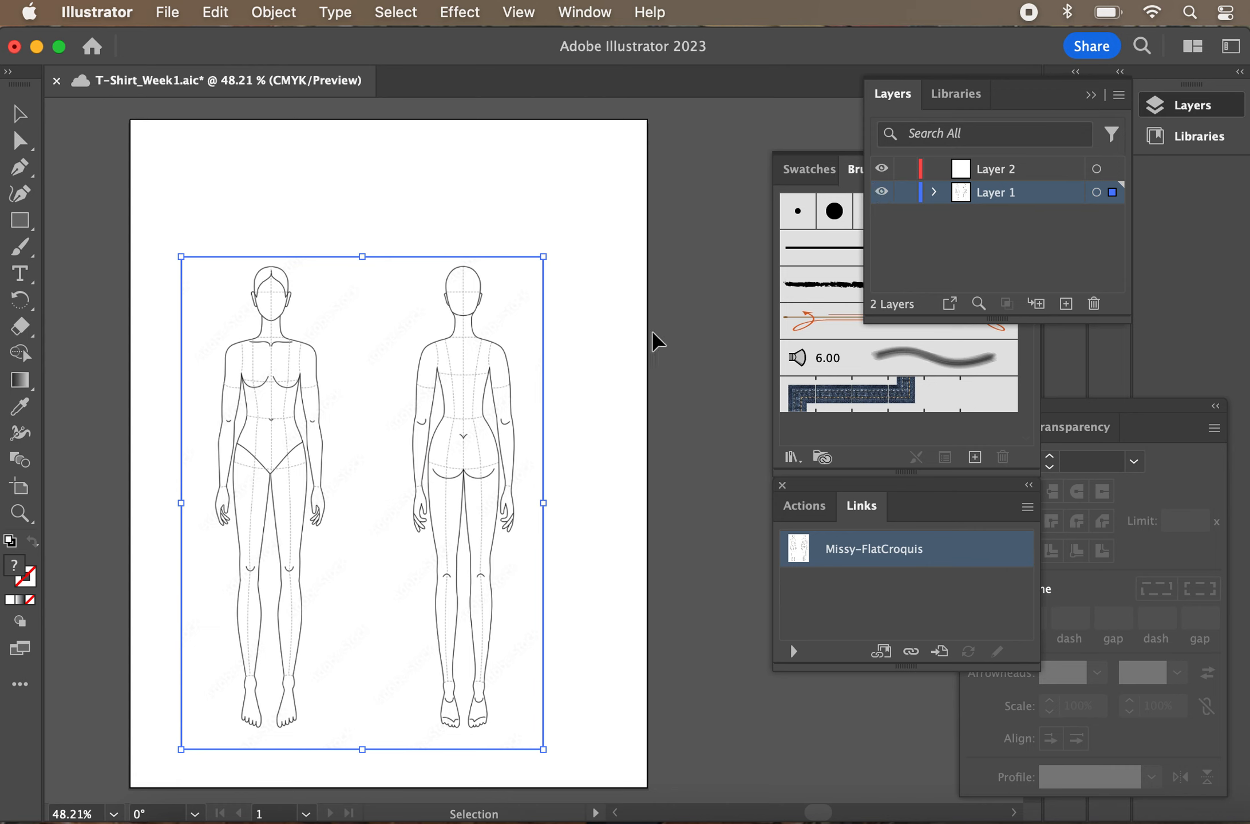
Move the croquis from the artboard back onto the pasteboard to its right and deselect it
drag(444, 428, 473, 421)
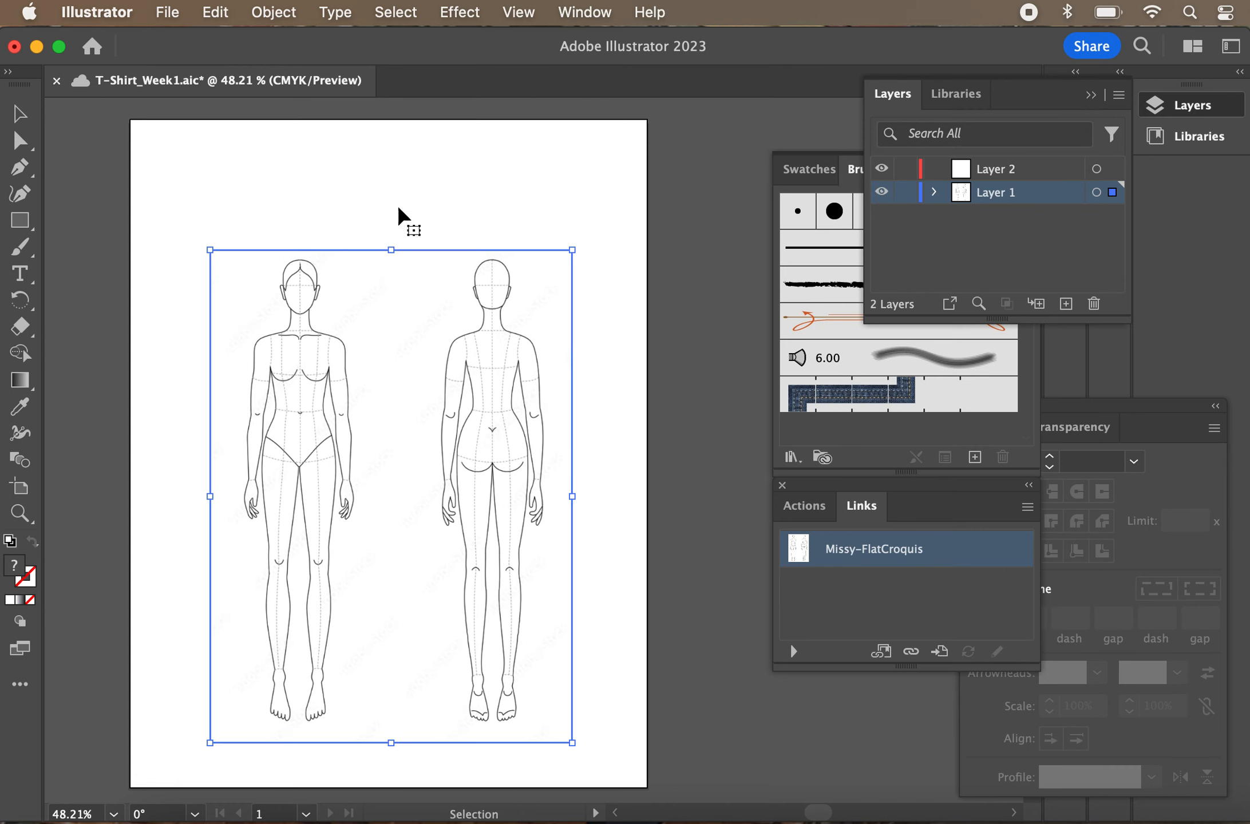
click(280, 14)
mouse_move(324, 211)
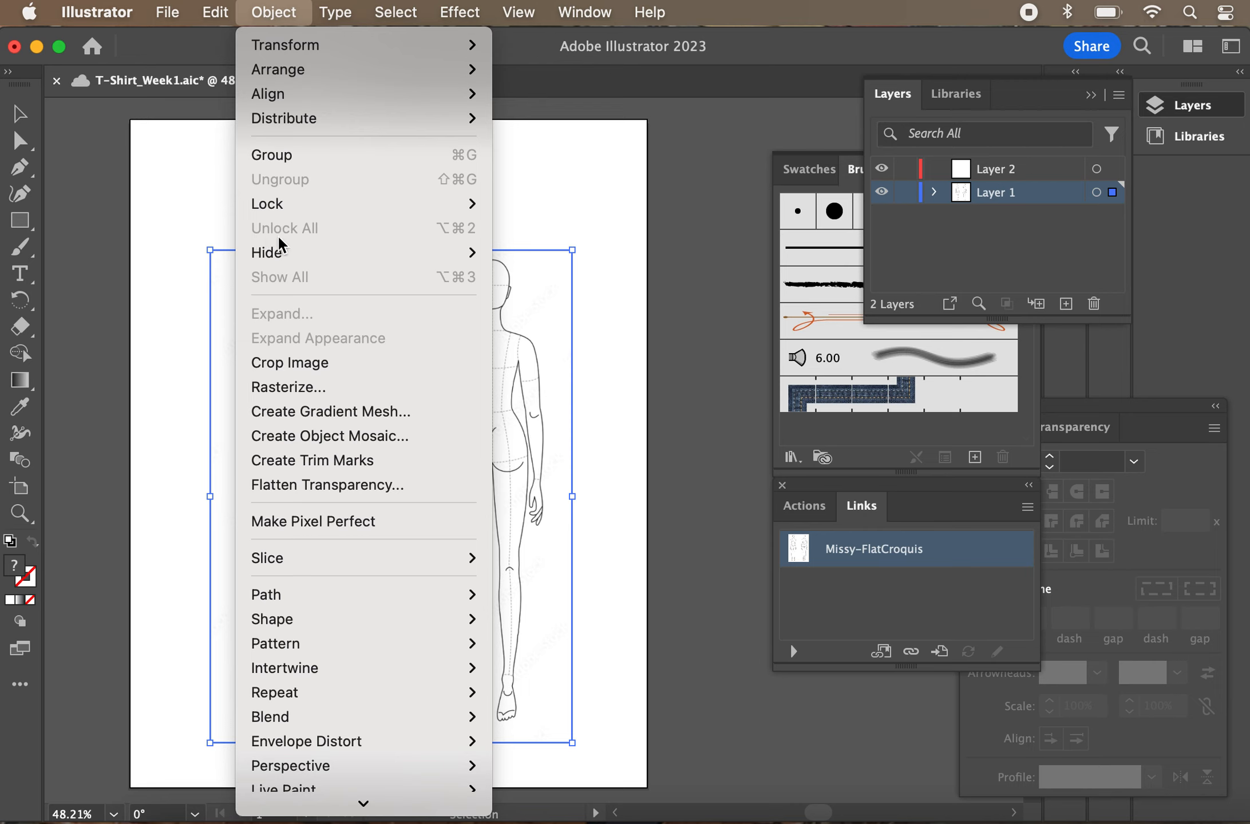
click(186, 233)
drag(418, 441, 730, 434)
click(519, 445)
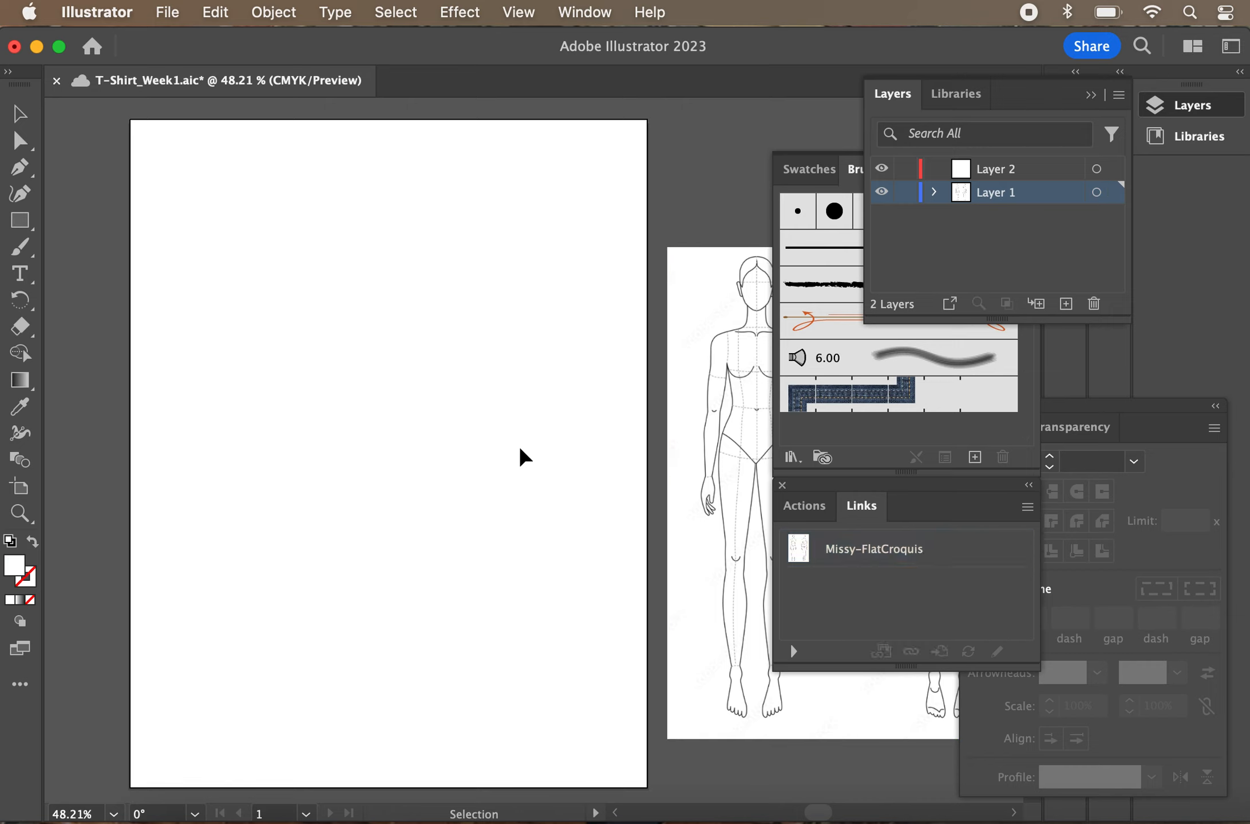
Draw a rectangle just inside the artboard edges as a page border and set its fill to None
click(20, 220)
drag(143, 133, 636, 776)
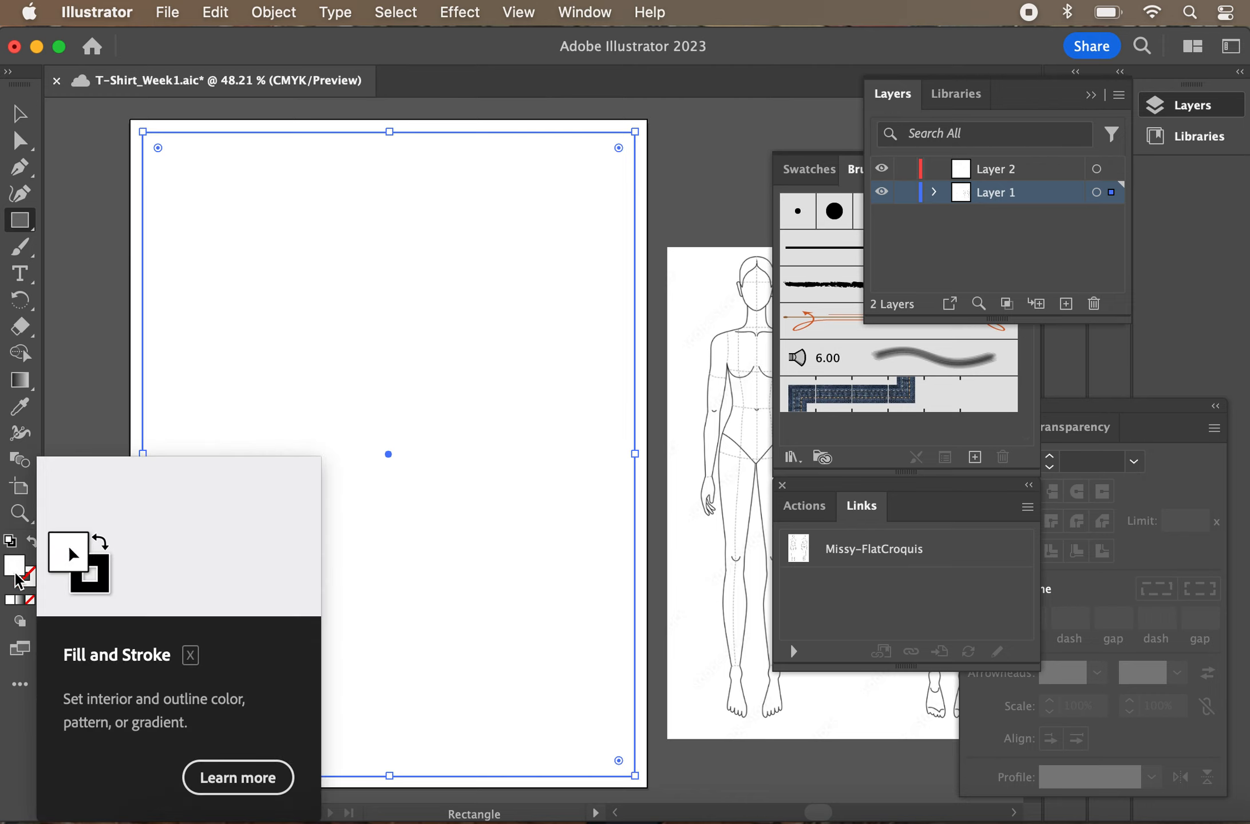
click(28, 601)
Try to give the border rectangle a black stroke with hex value 000000 in the Color Picker
click(26, 580)
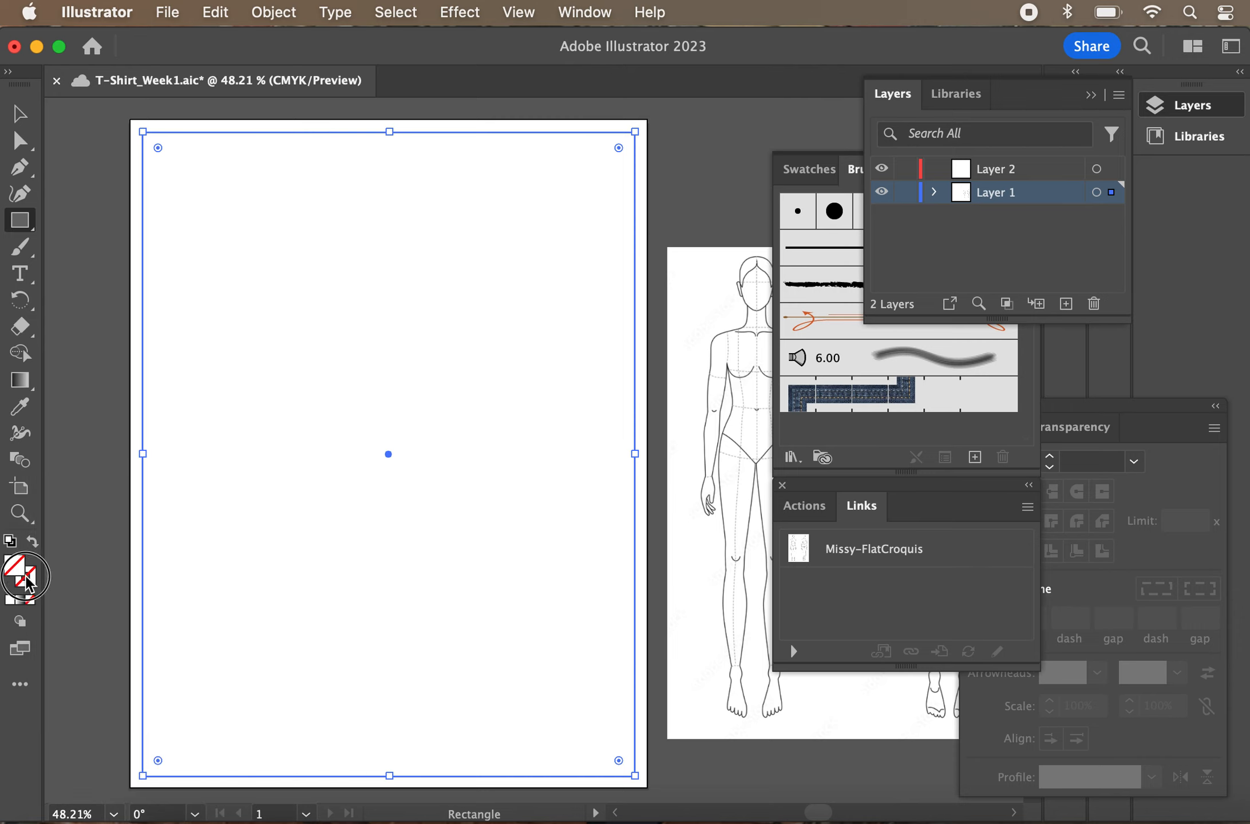
click(29, 585)
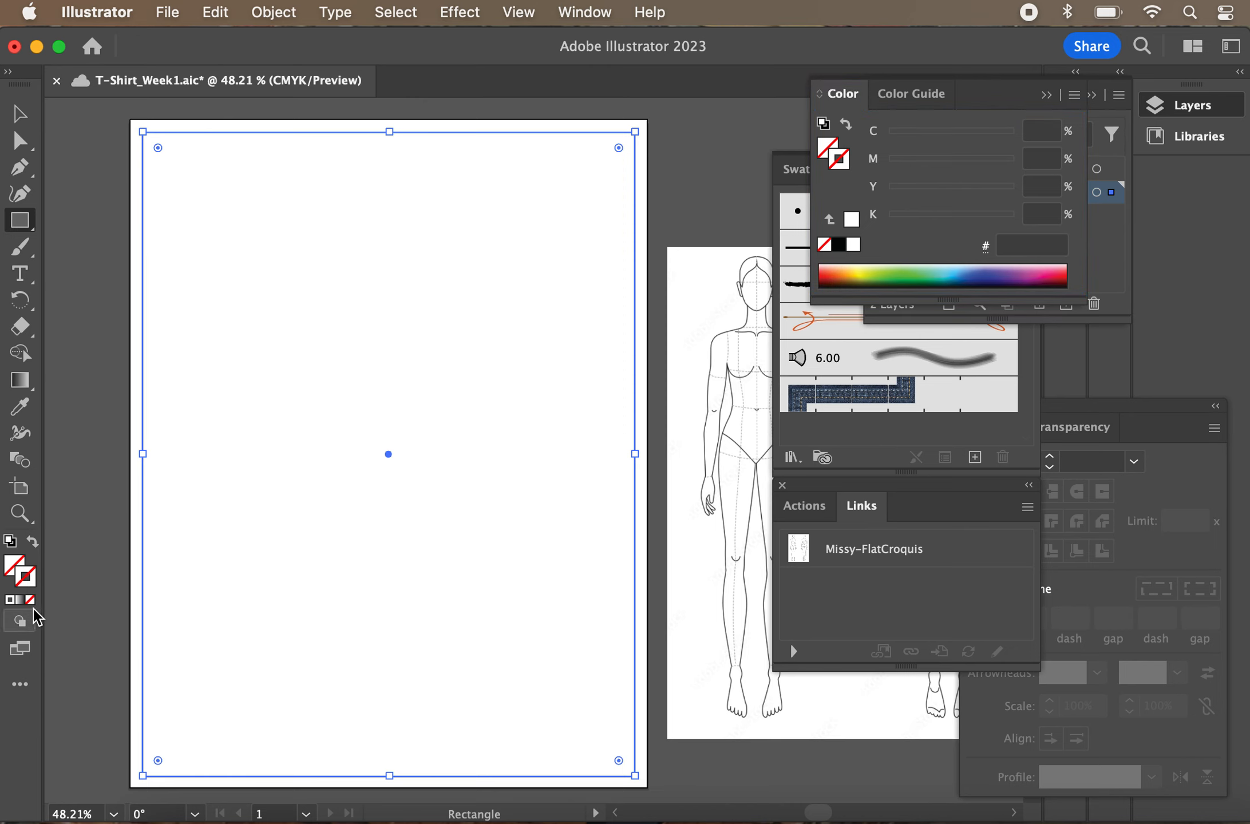
double_click(28, 580)
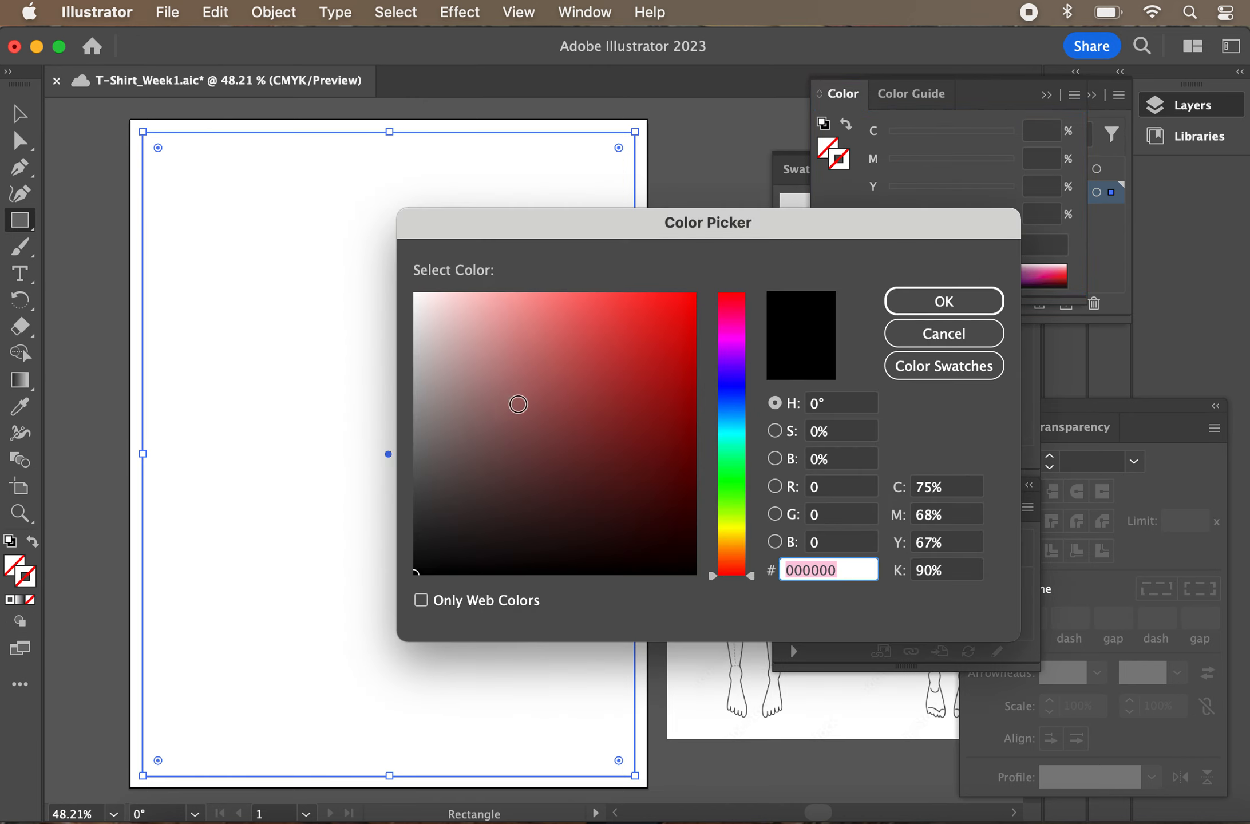
drag(513, 416, 404, 621)
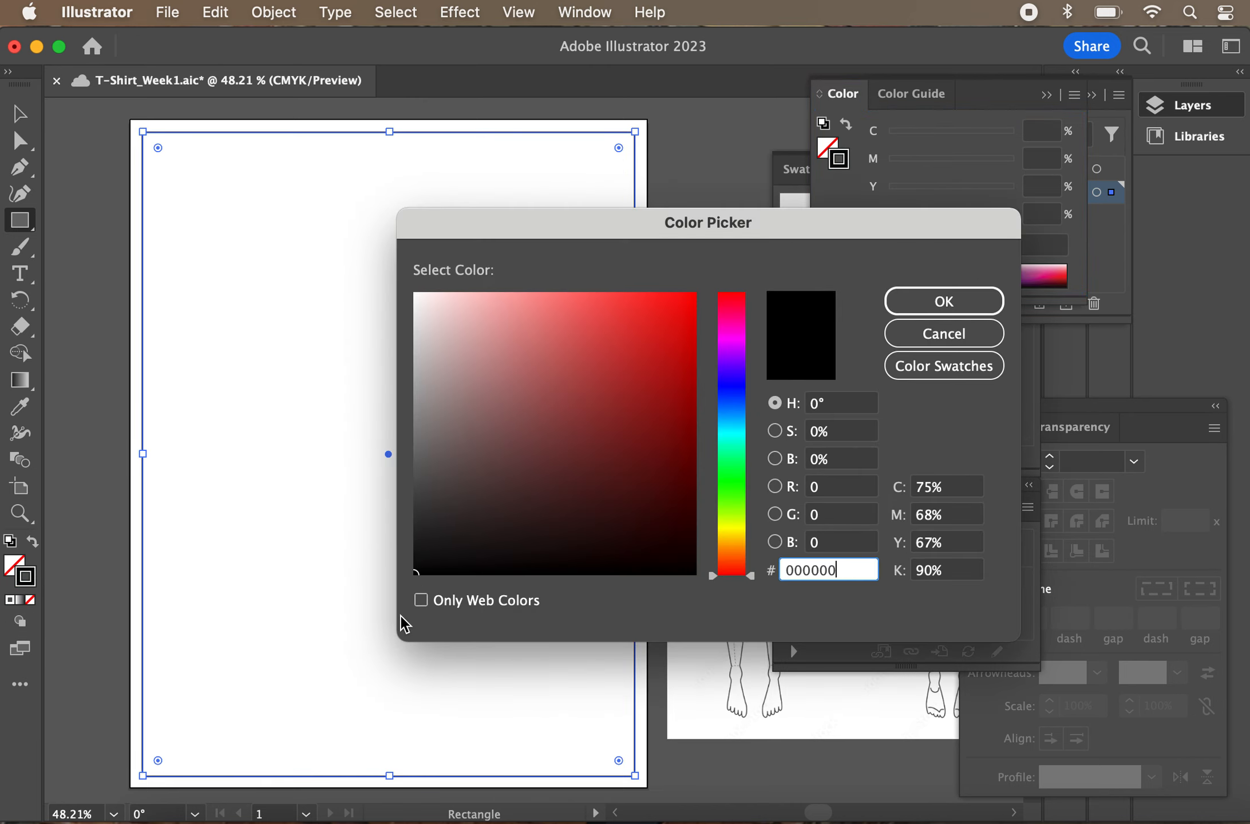
key(Escape)
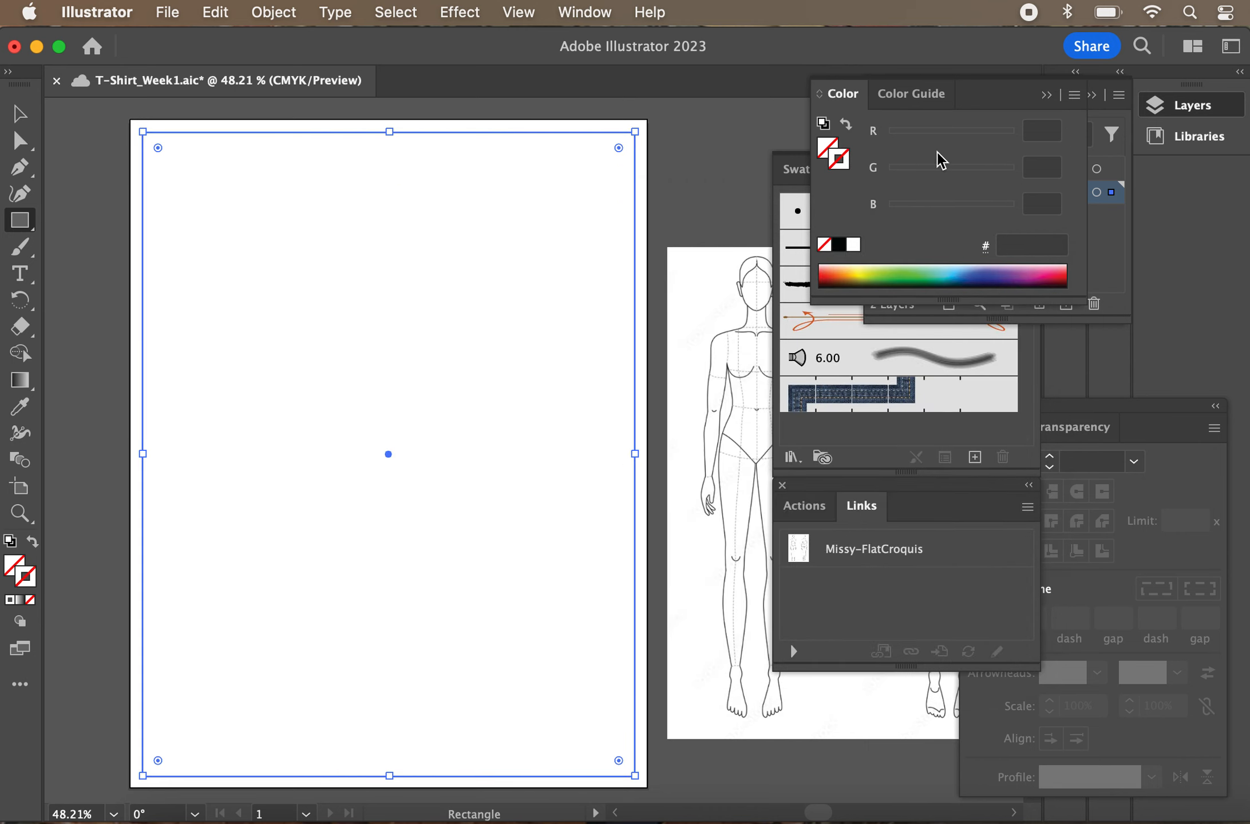
click(595, 15)
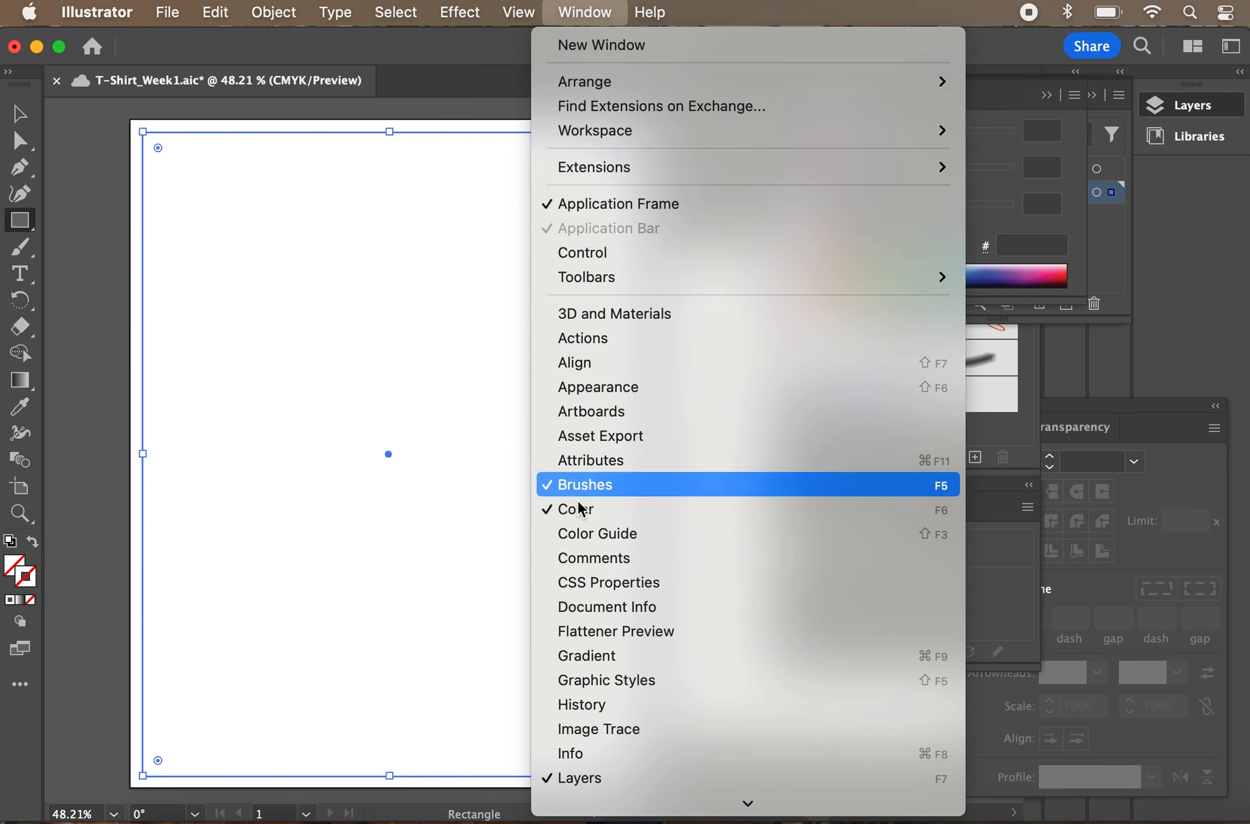
click(545, 496)
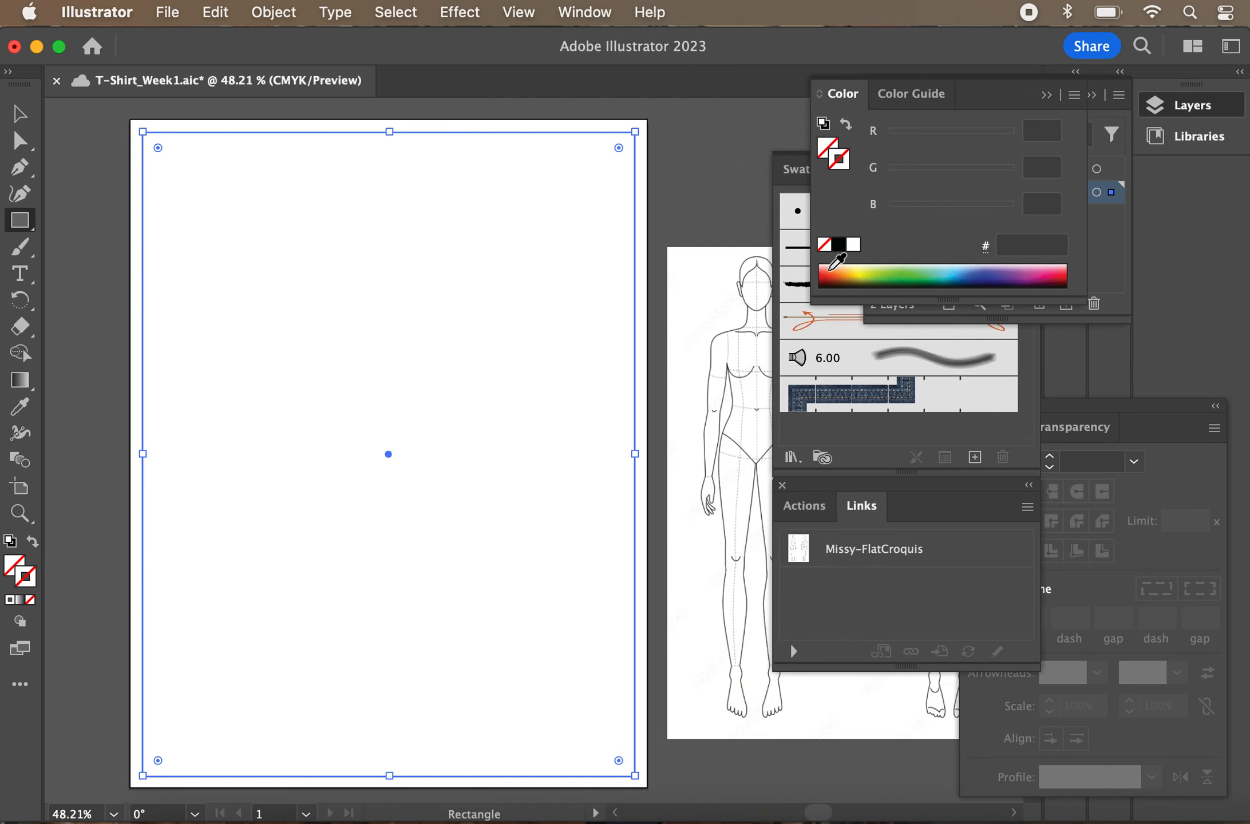
click(909, 94)
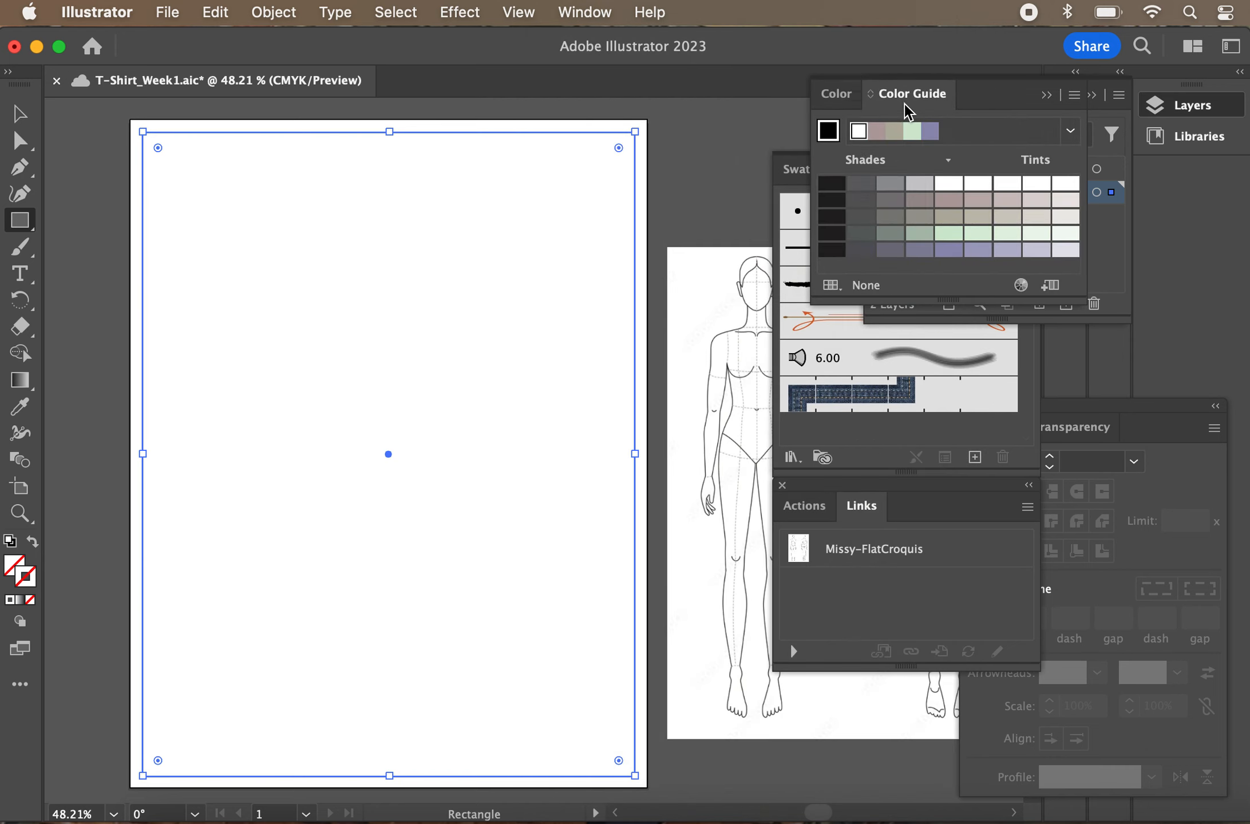
click(842, 95)
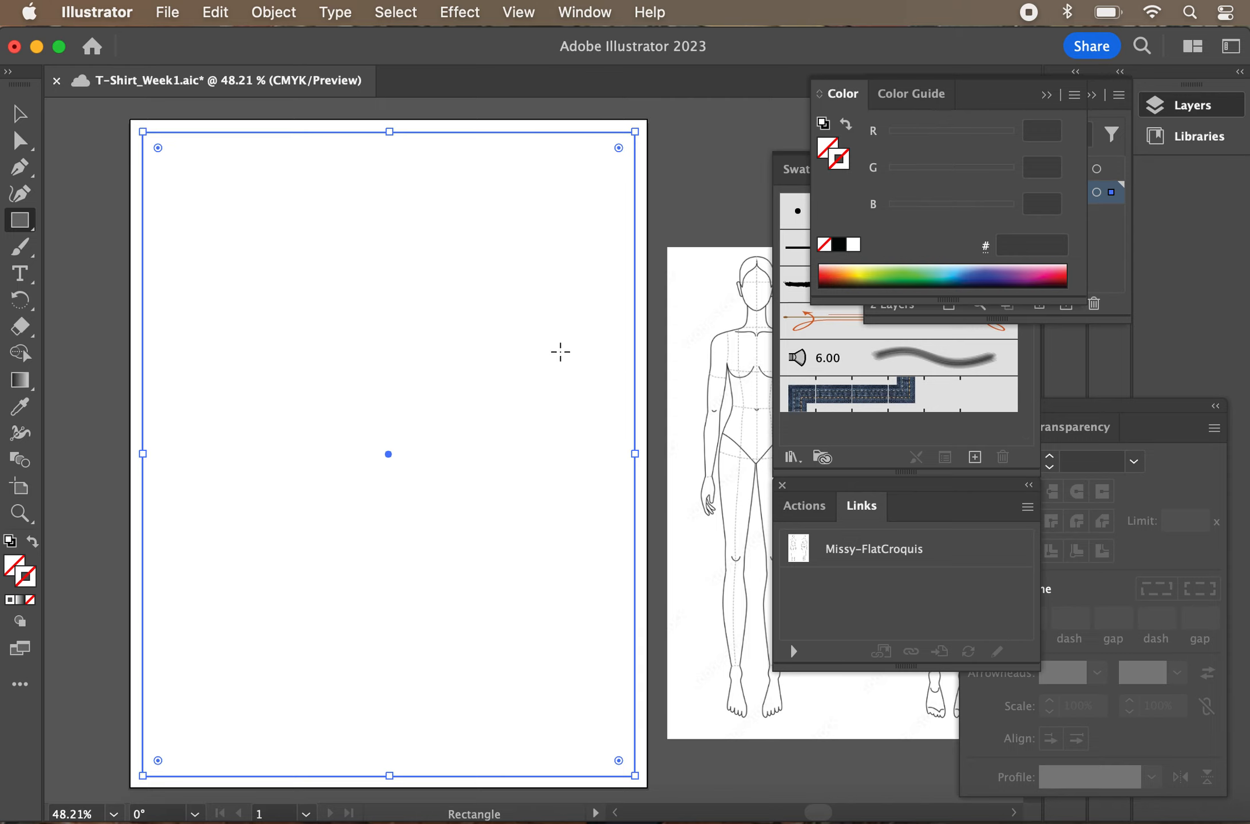
Retry applying black (000000) to the border rectangle's stroke through the Color Picker
click(19, 114)
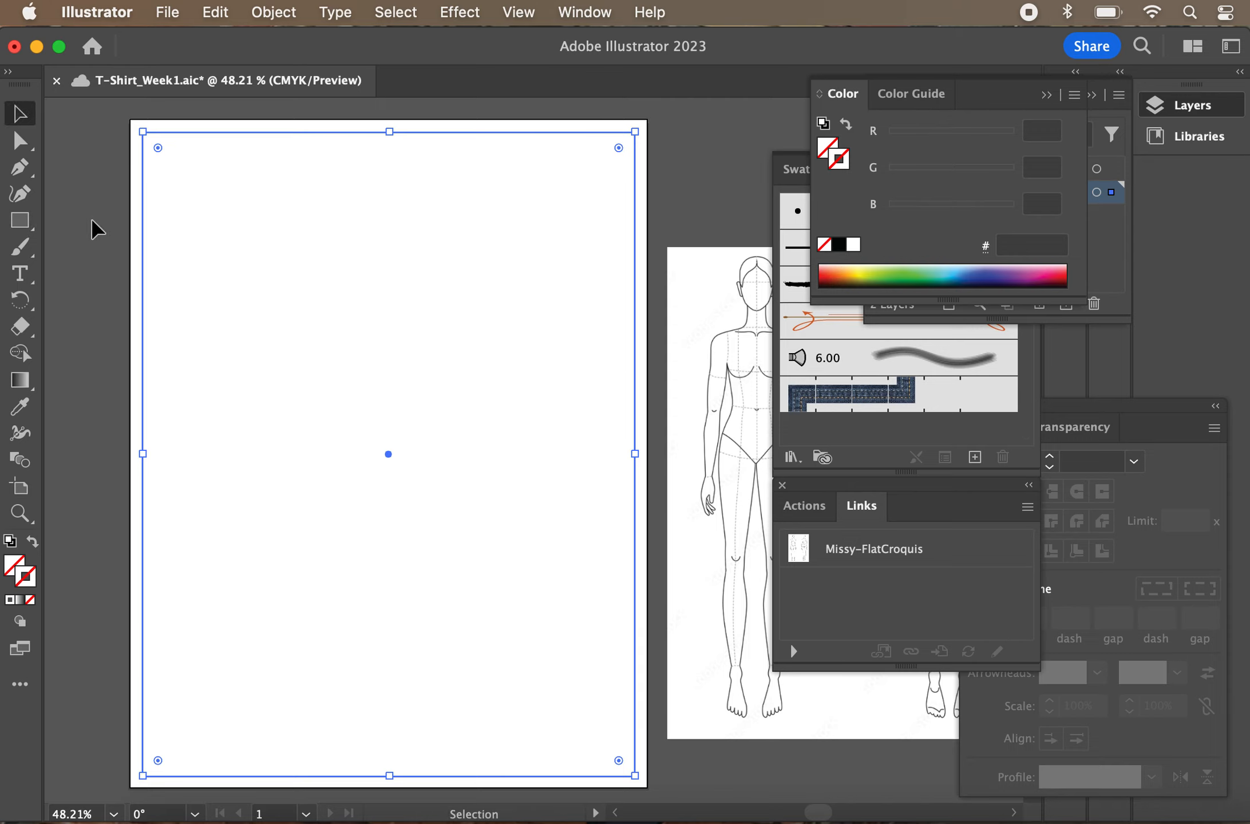
click(92, 223)
drag(100, 229, 209, 327)
double_click(28, 574)
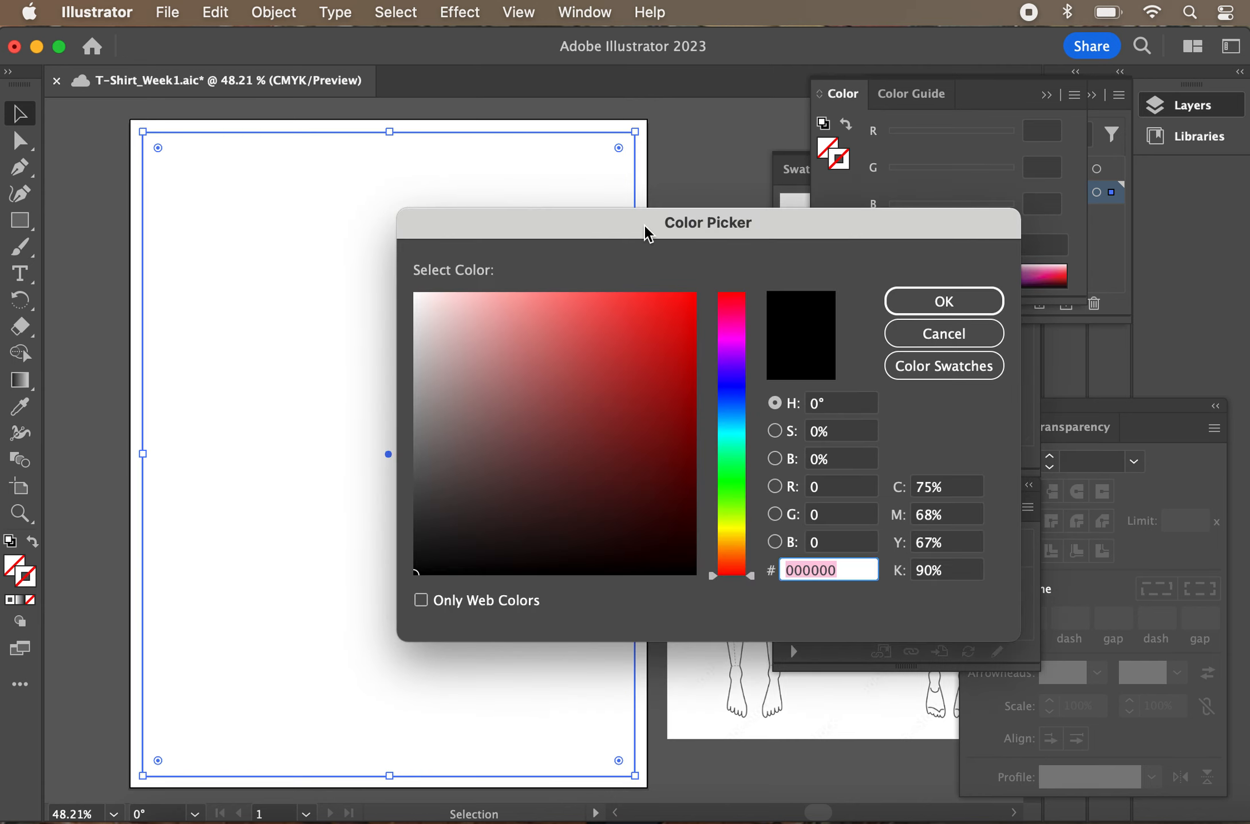
drag(448, 521, 302, 713)
click(940, 304)
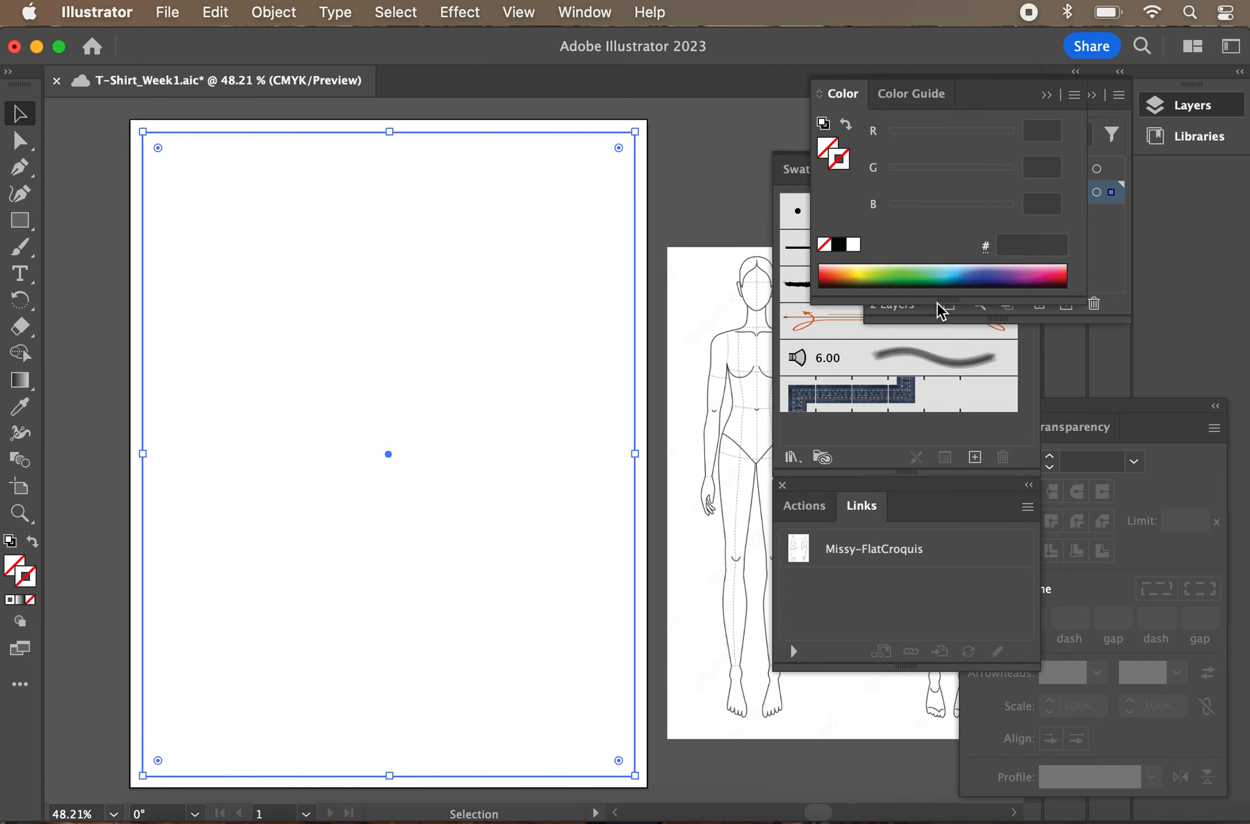
Give the selected border rectangle a black stroke using the black swatch, deselect it, and save the document
click(838, 244)
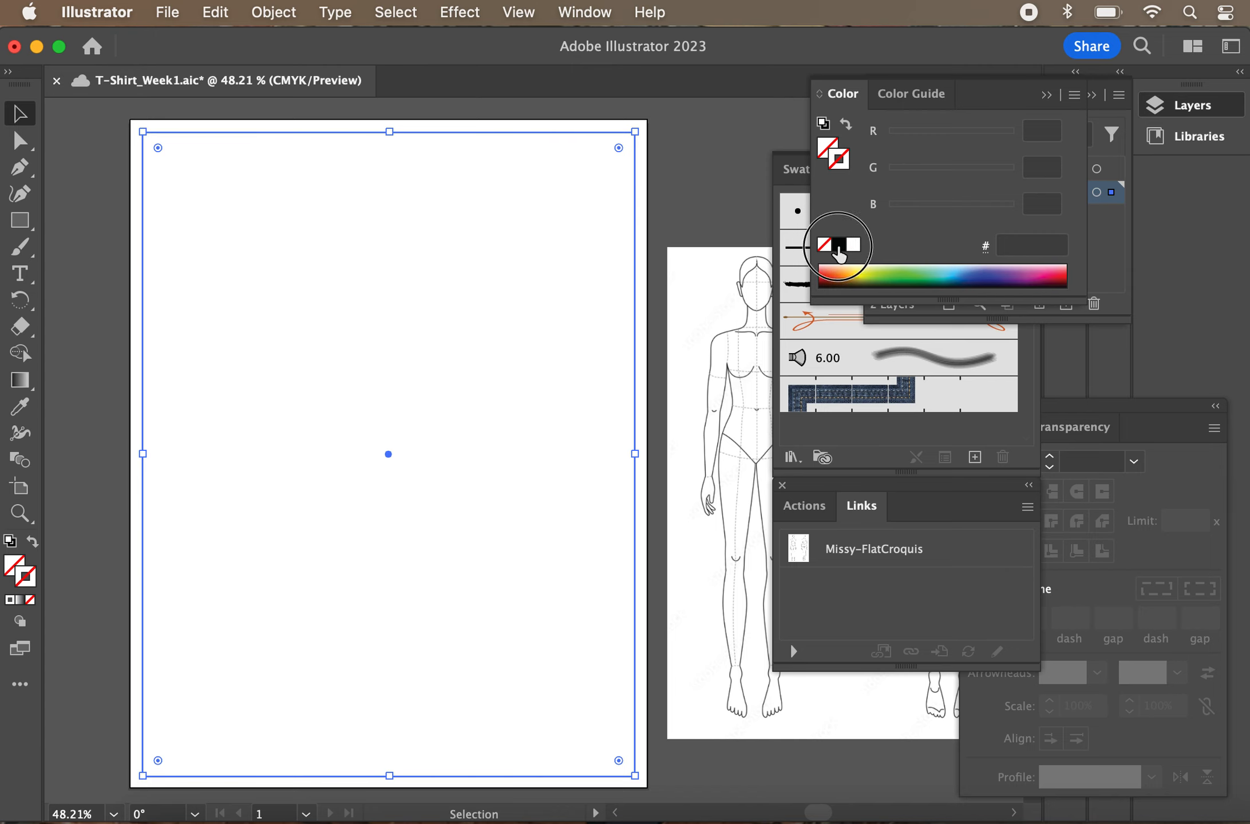
click(96, 538)
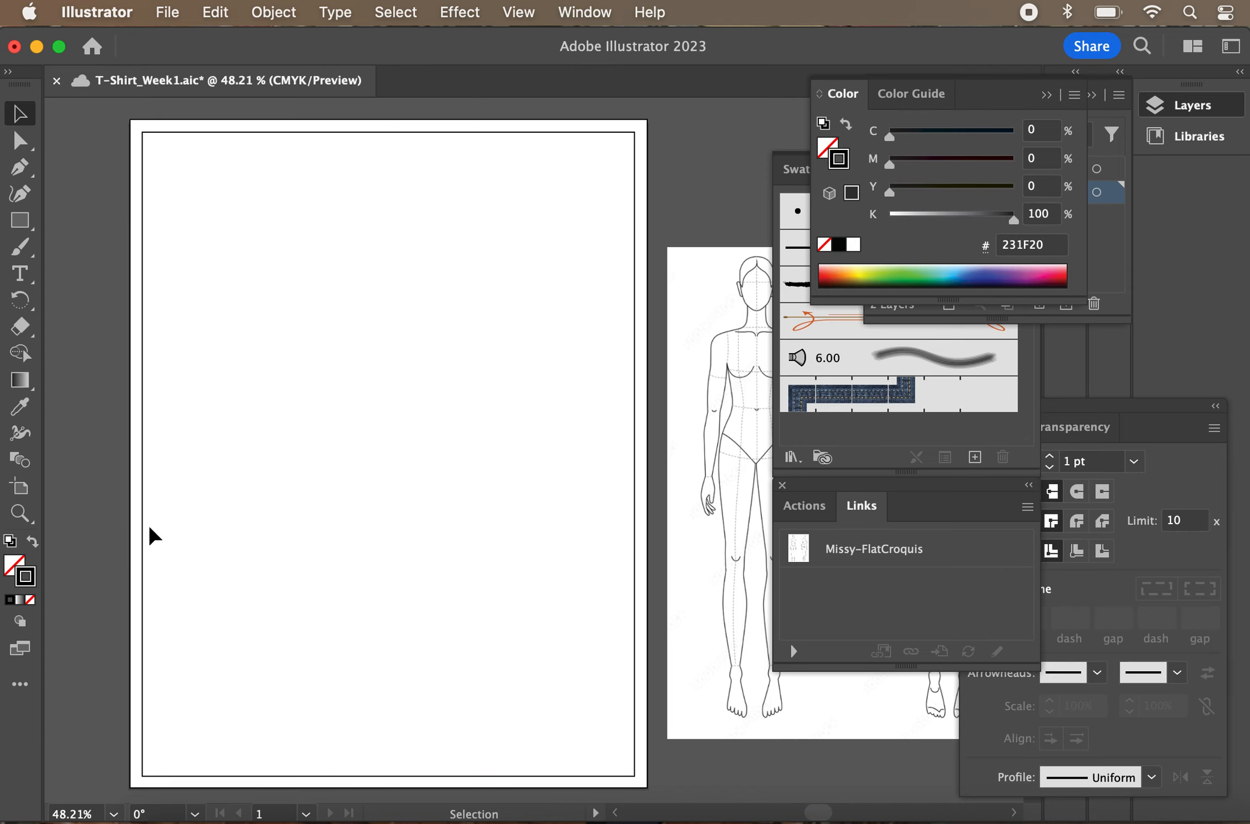
key(super+s)
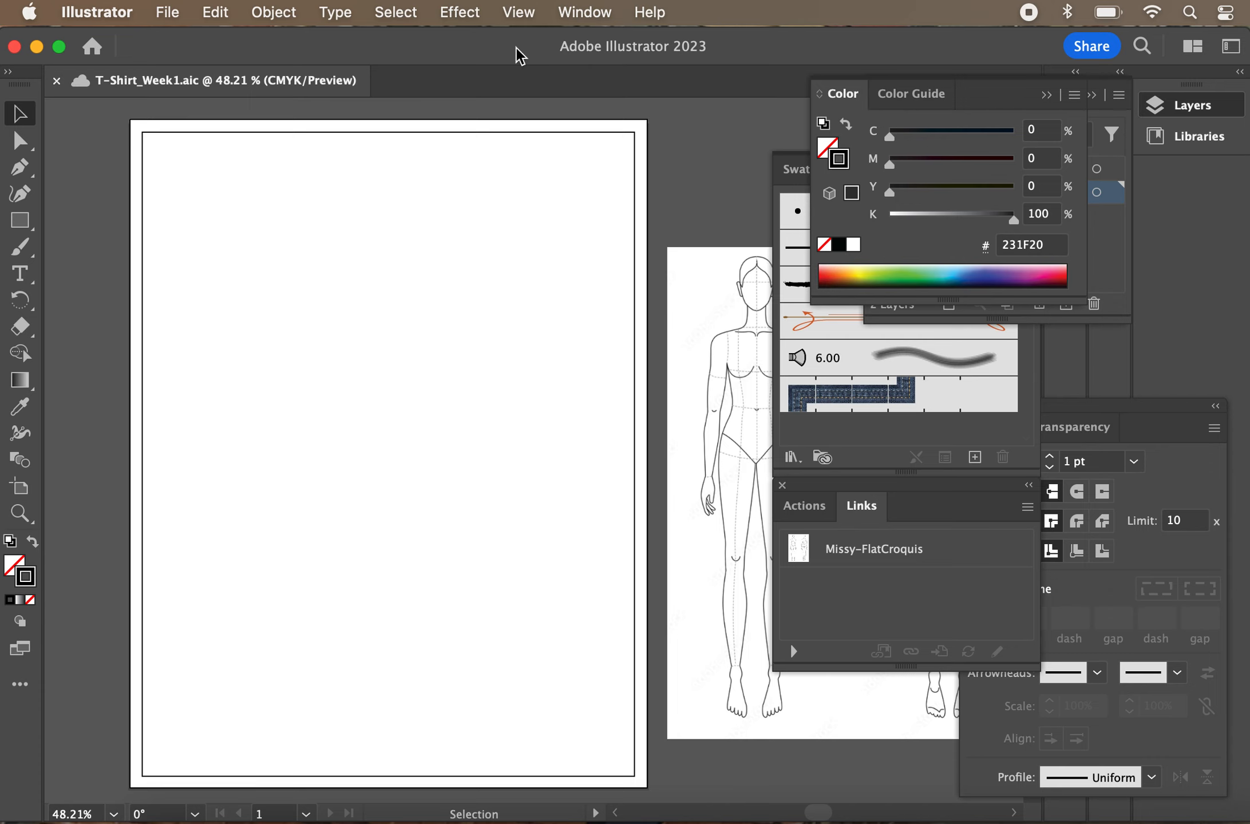
Show the document rulers and check that their unit is set to Inches
click(515, 14)
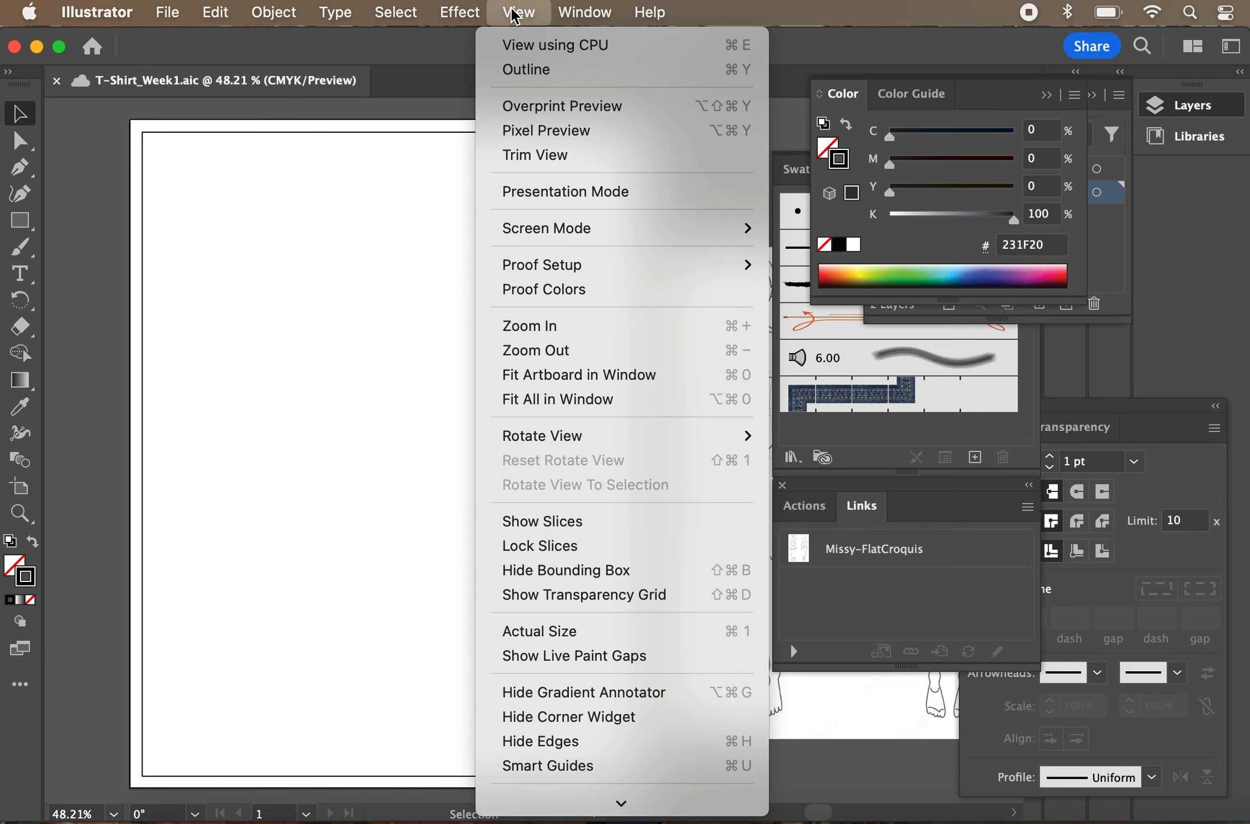
scroll(623, 513, down, 5)
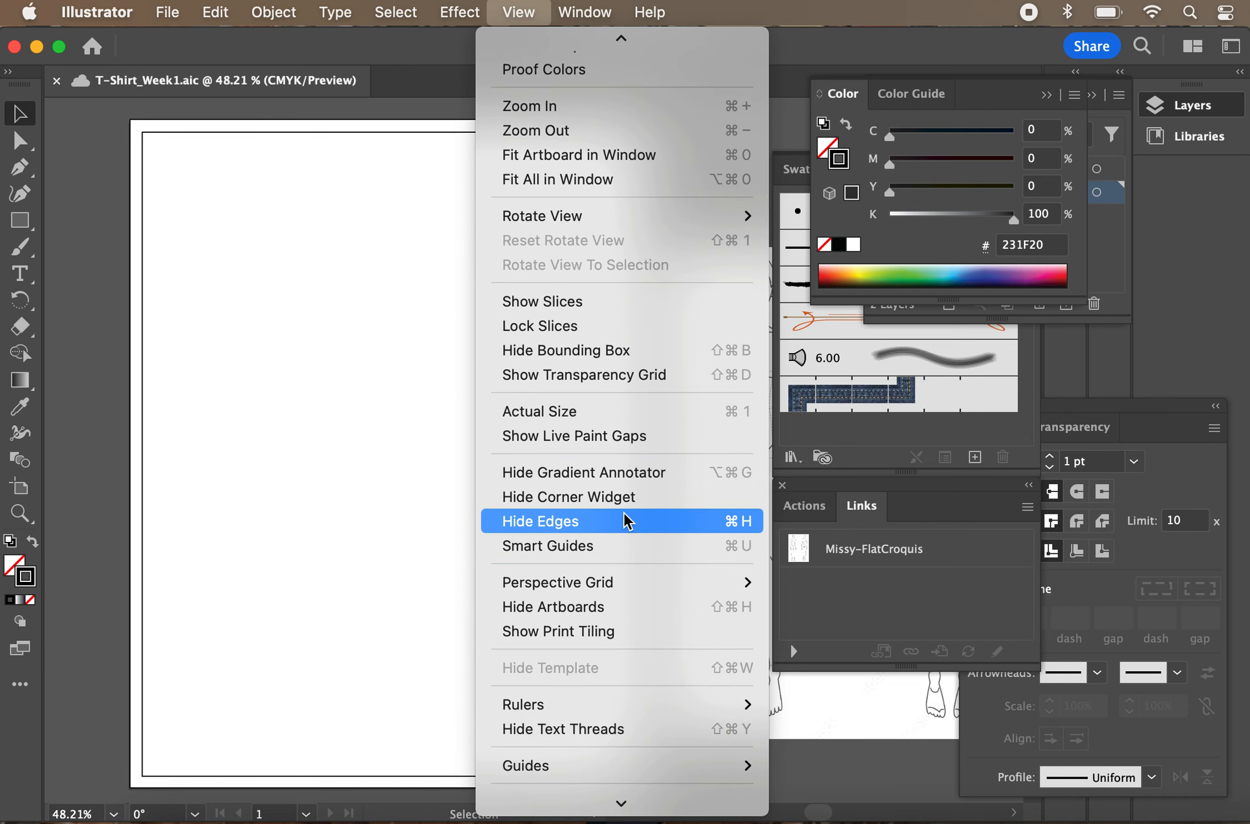
mouse_move(624, 512)
mouse_move(684, 635)
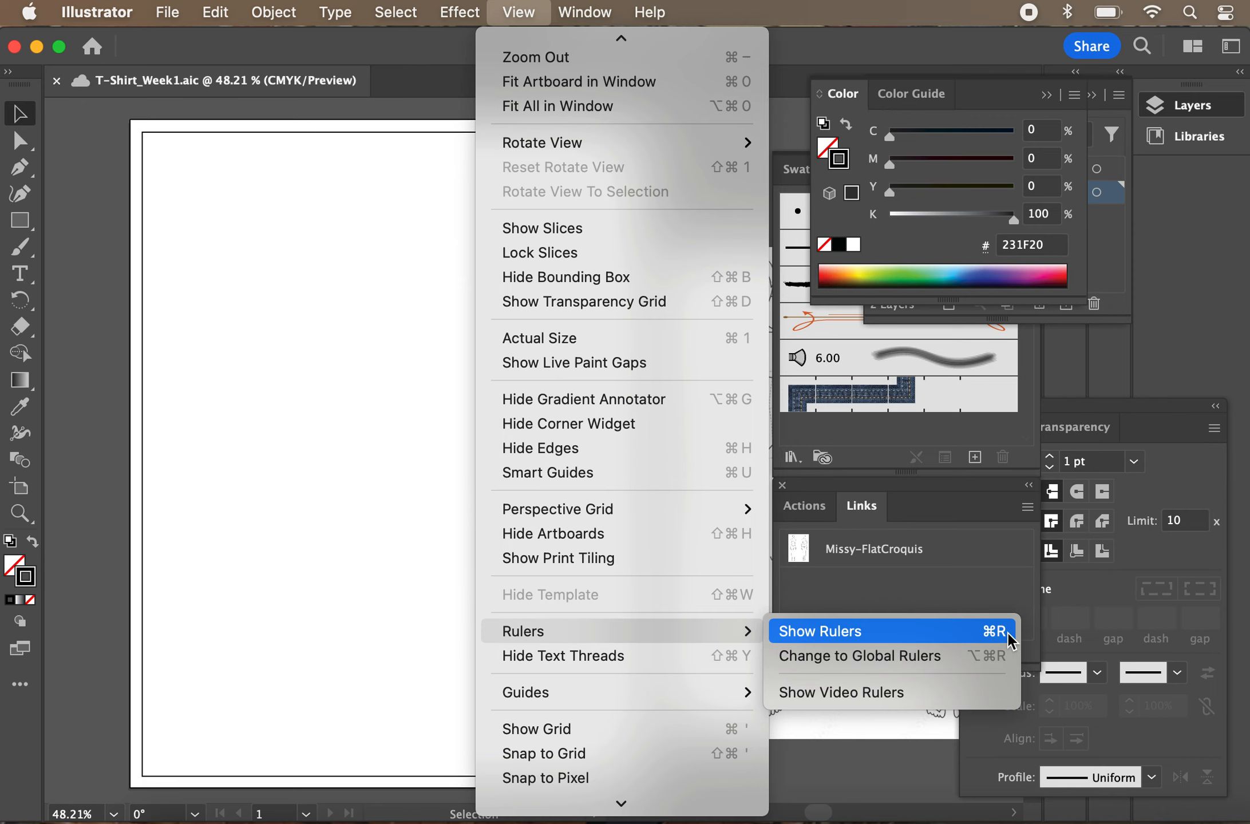
click(334, 659)
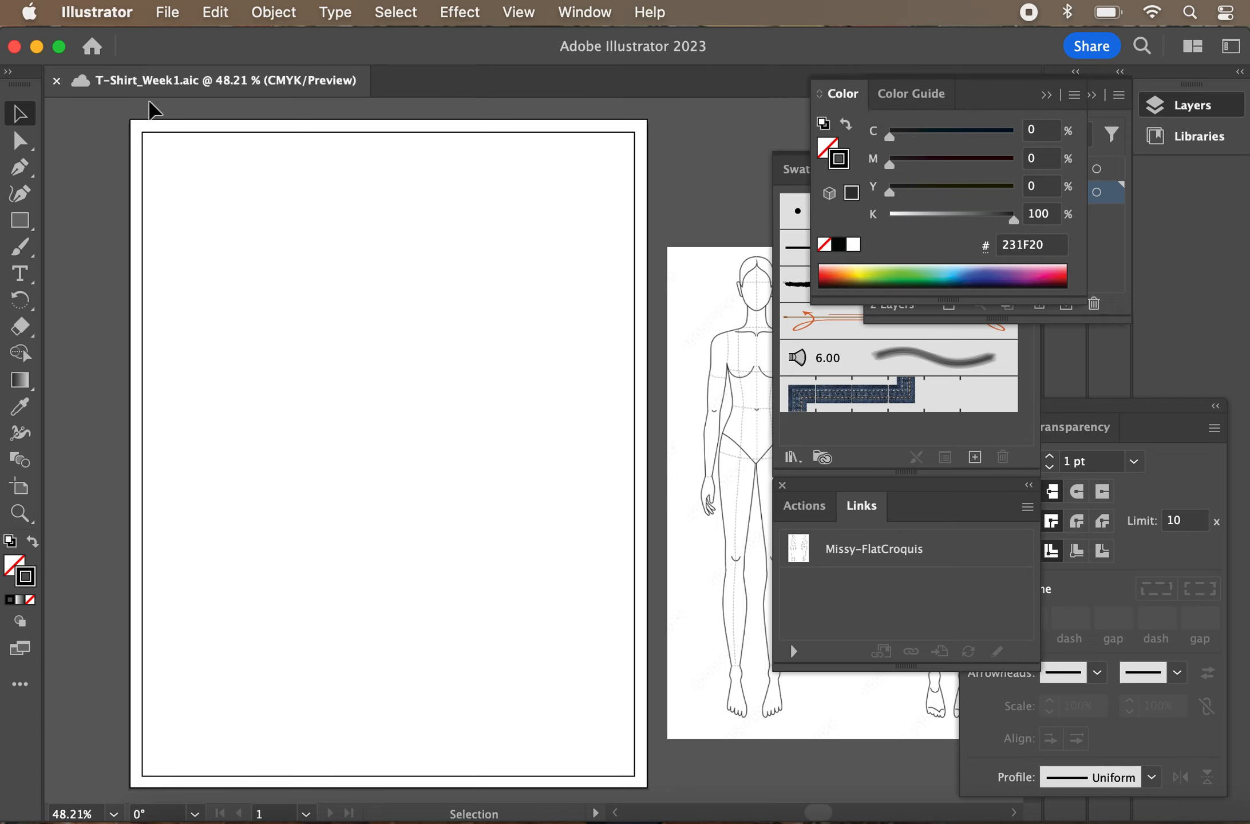
key(super+r)
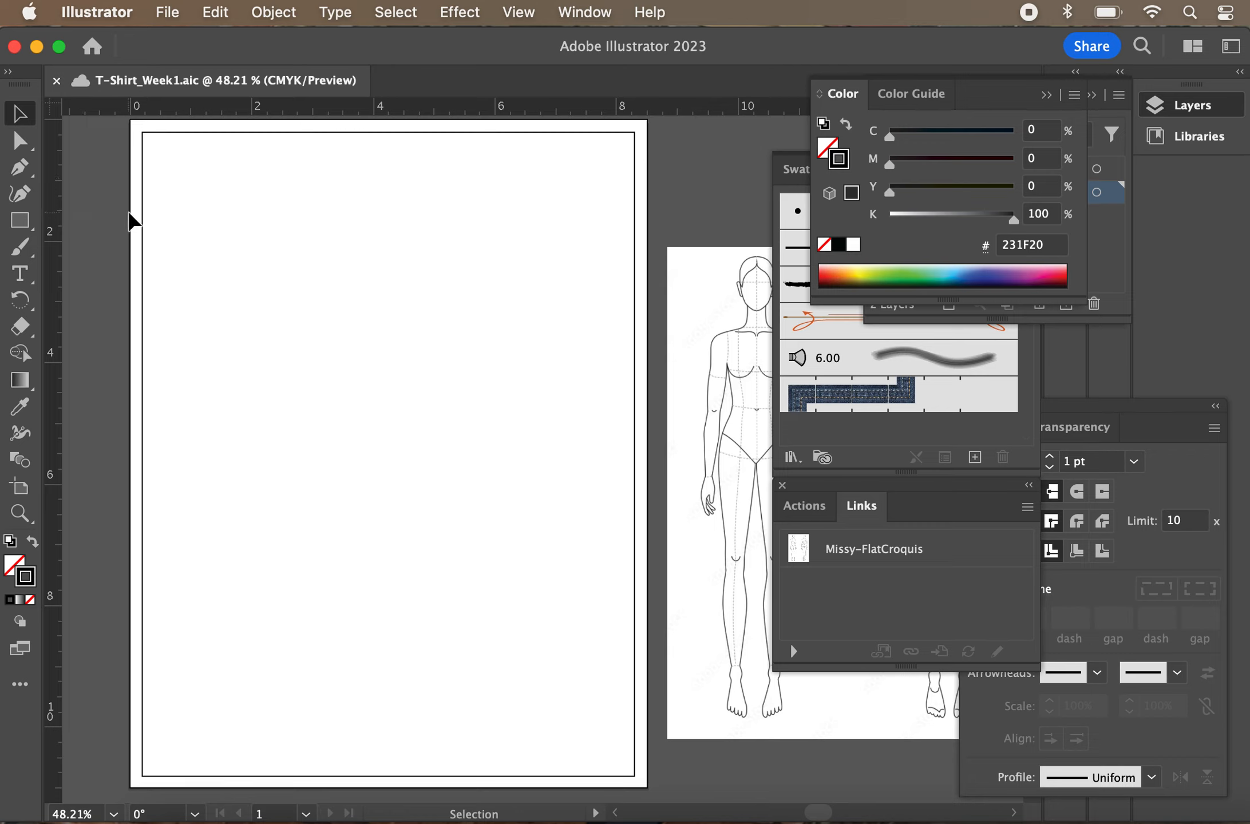
right_click(197, 108)
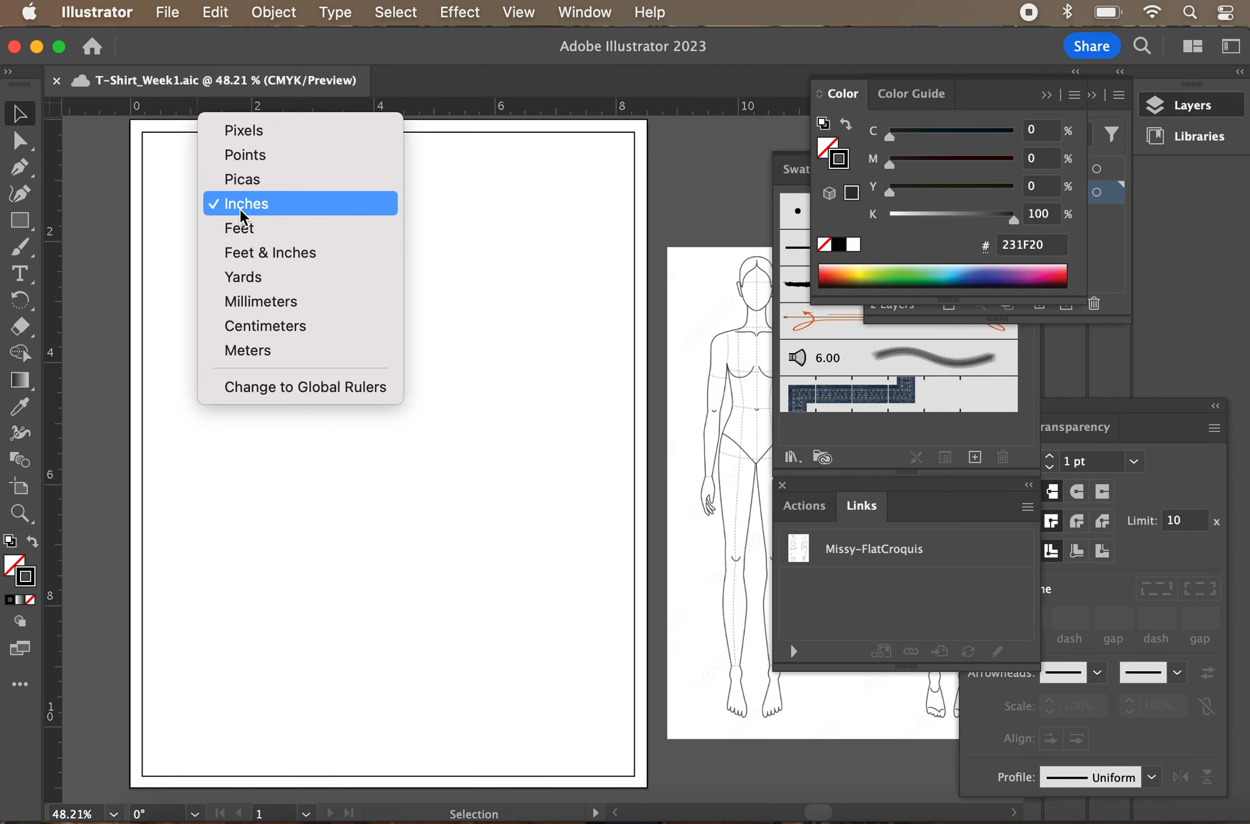
click(188, 211)
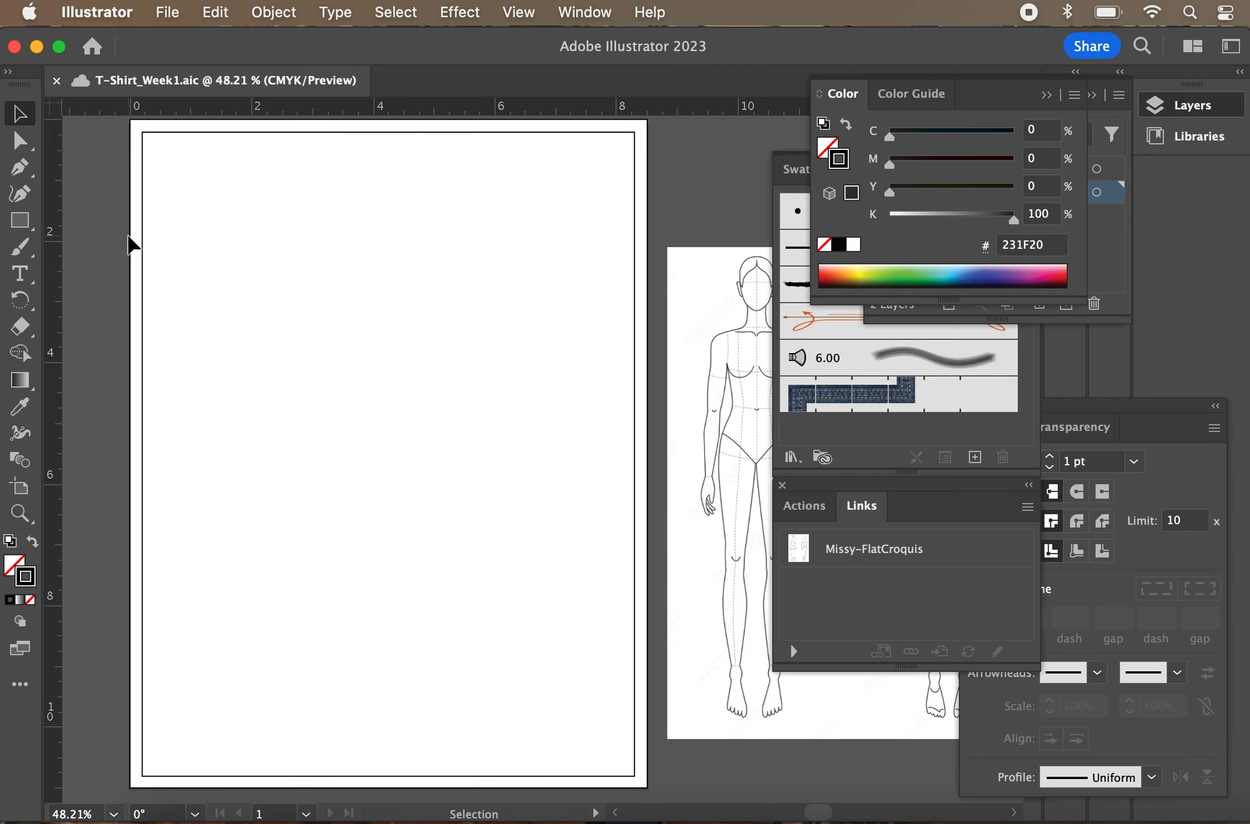
Place a horizontal ruler guide 1 inch below the artboard's top edge and save the document
drag(174, 107, 182, 180)
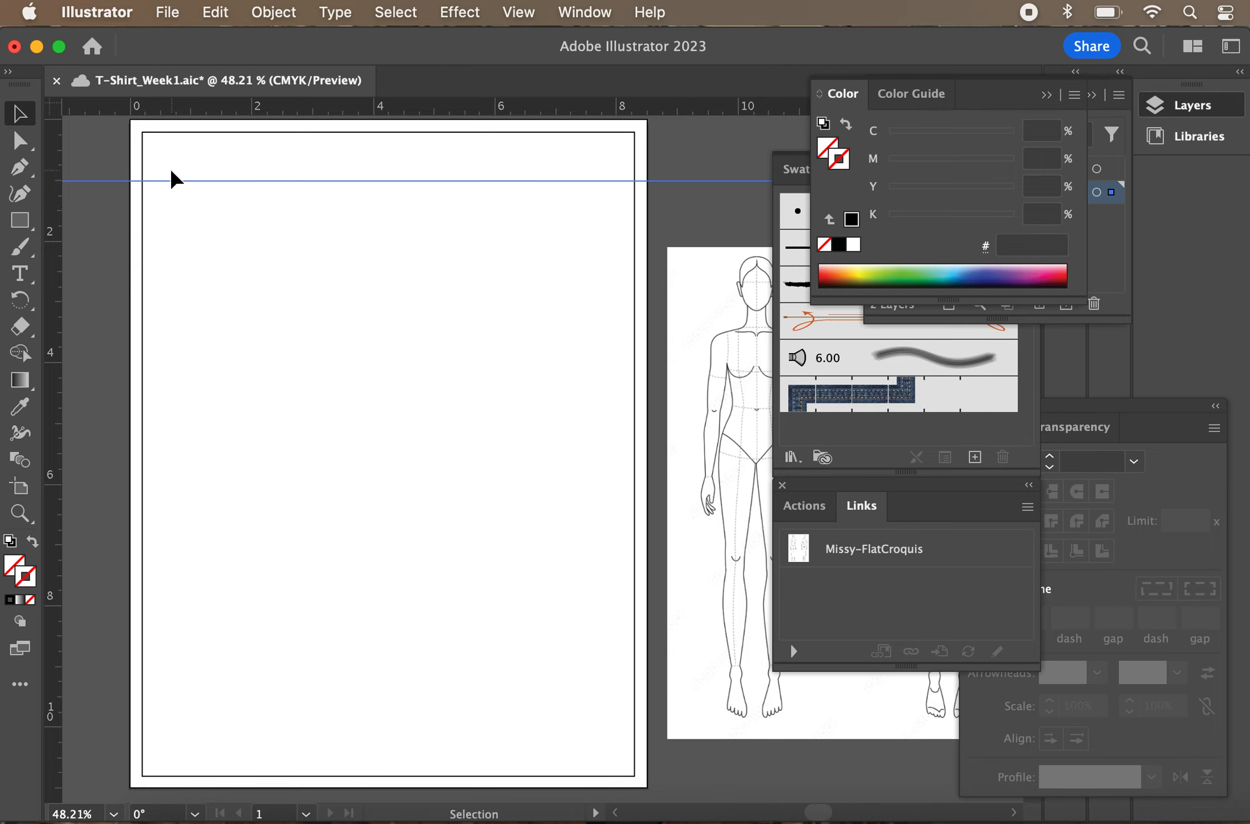
click(114, 180)
mouse_move(114, 180)
mouse_down()
mouse_move(115, 191)
mouse_move(114, 180)
mouse_up()
key(super+s)
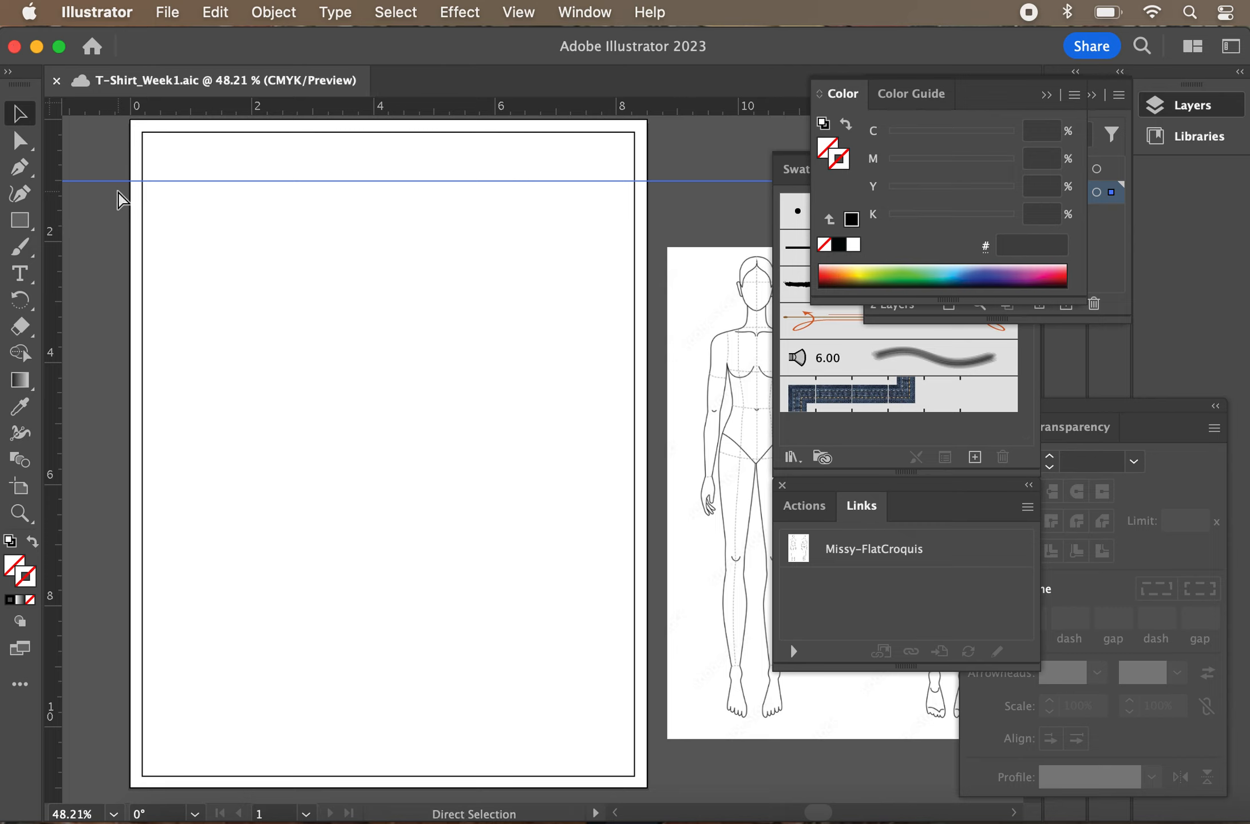
click(23, 174)
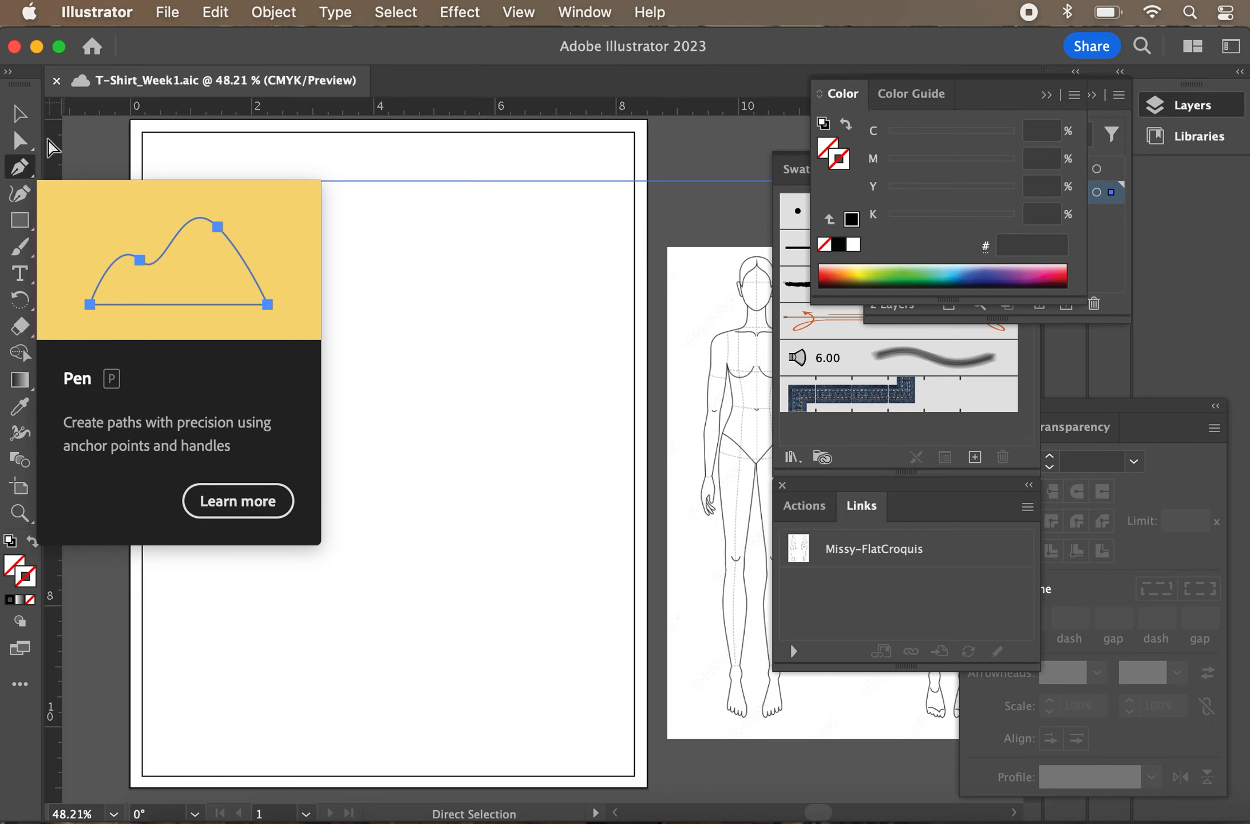
click(26, 172)
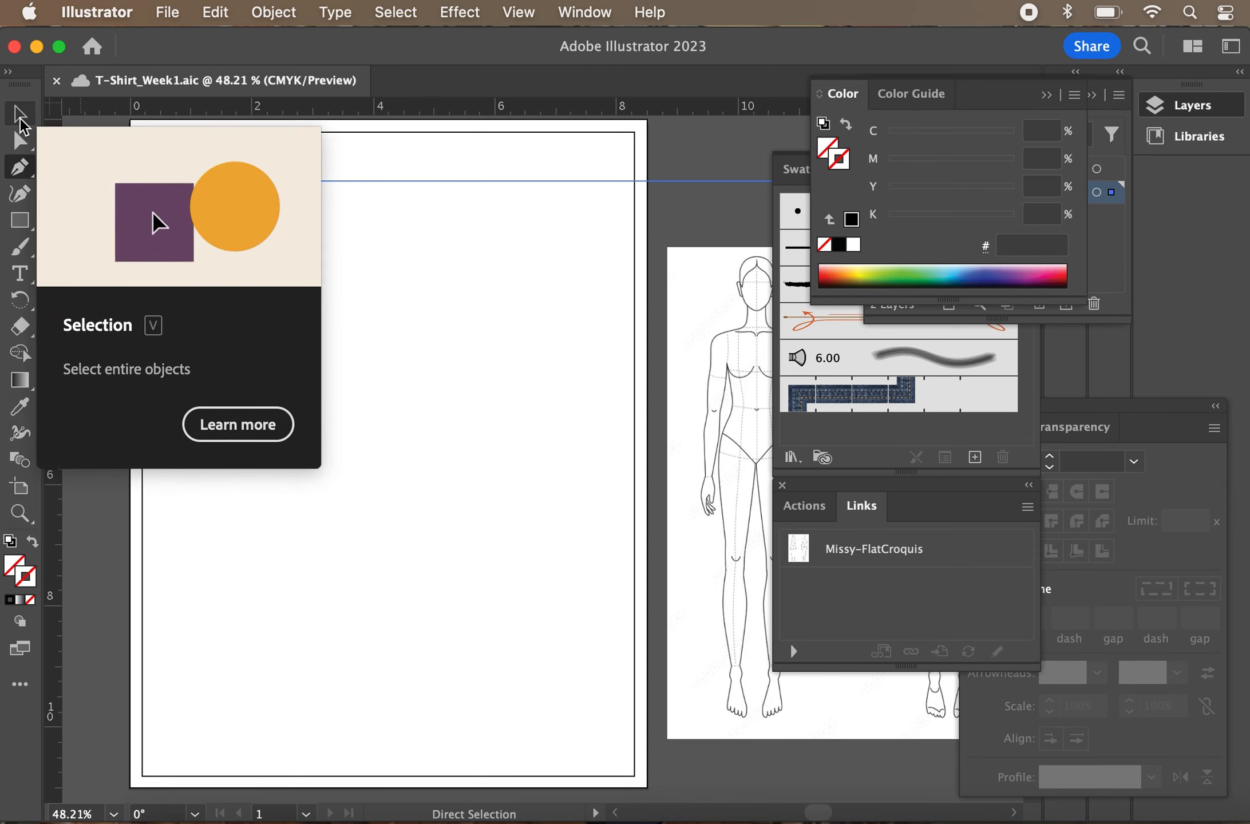
click(20, 117)
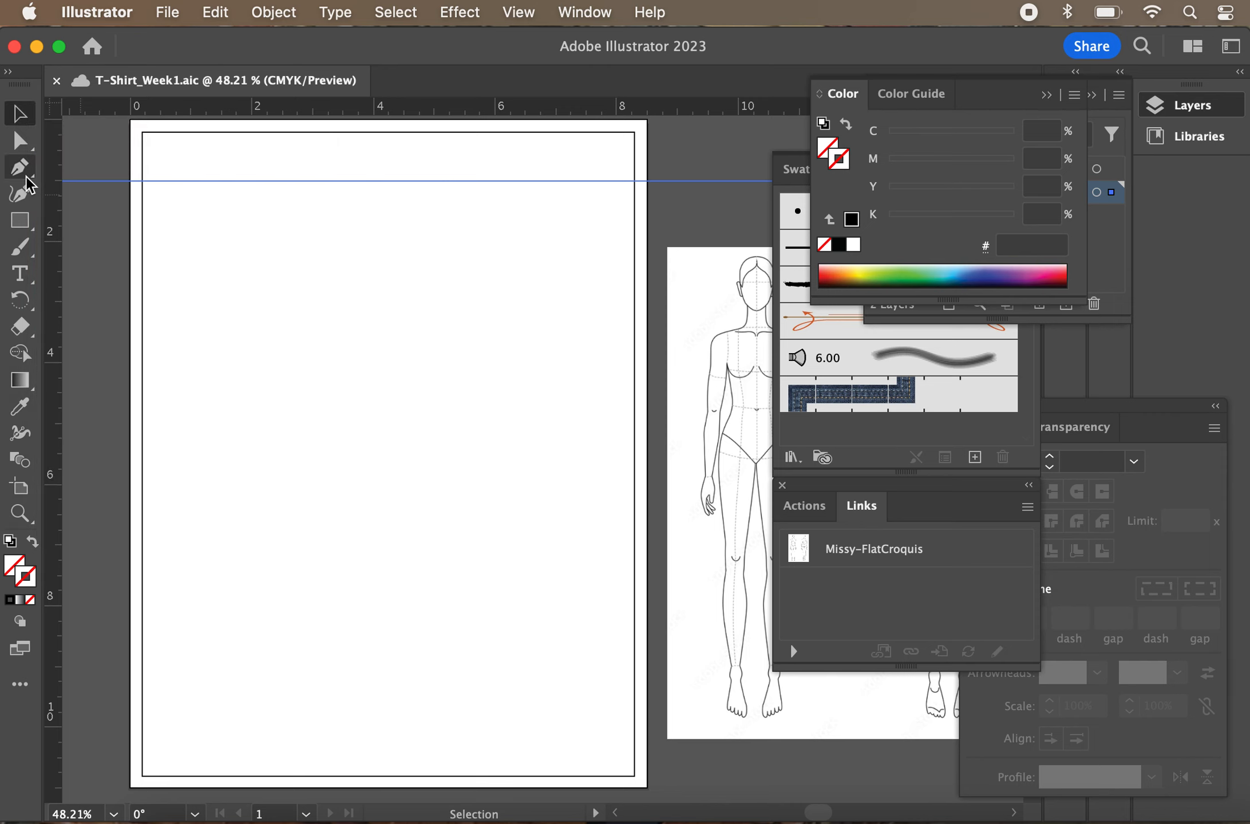
key(p)
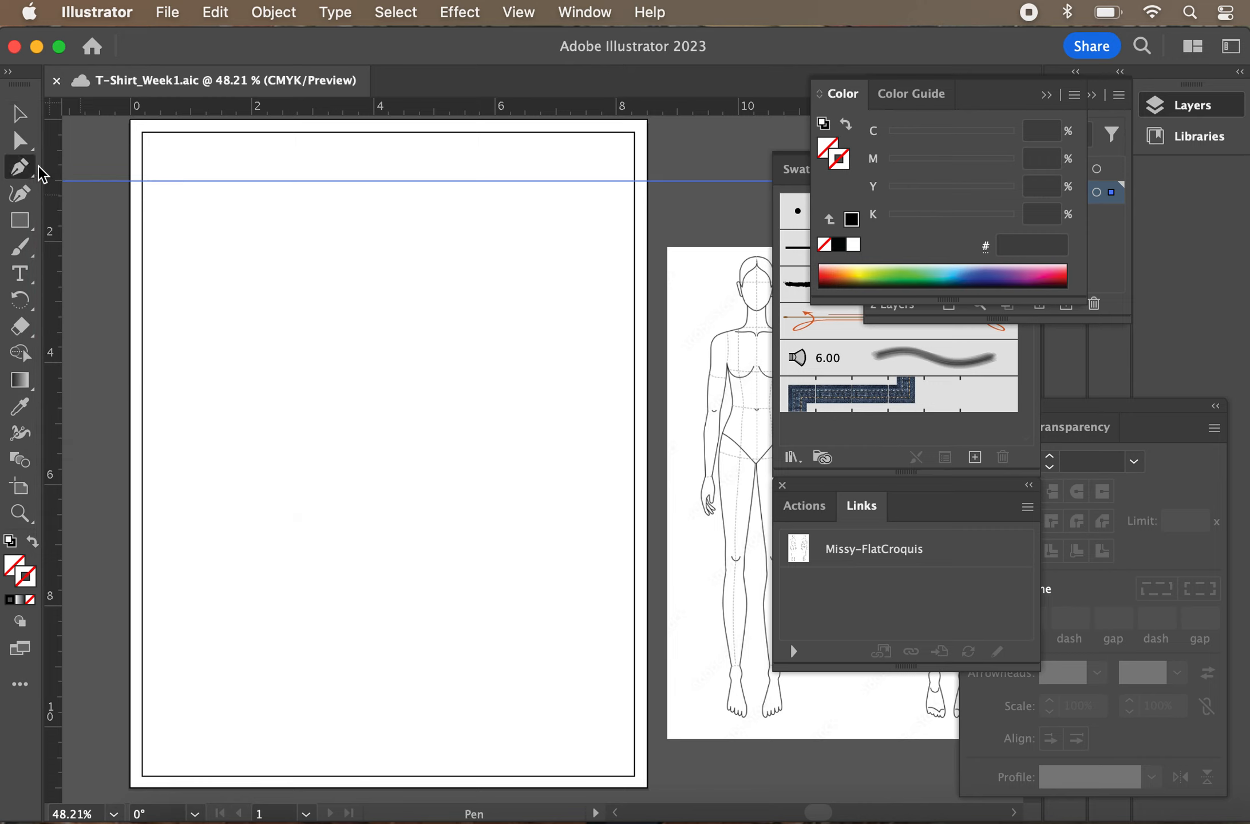
key(v)
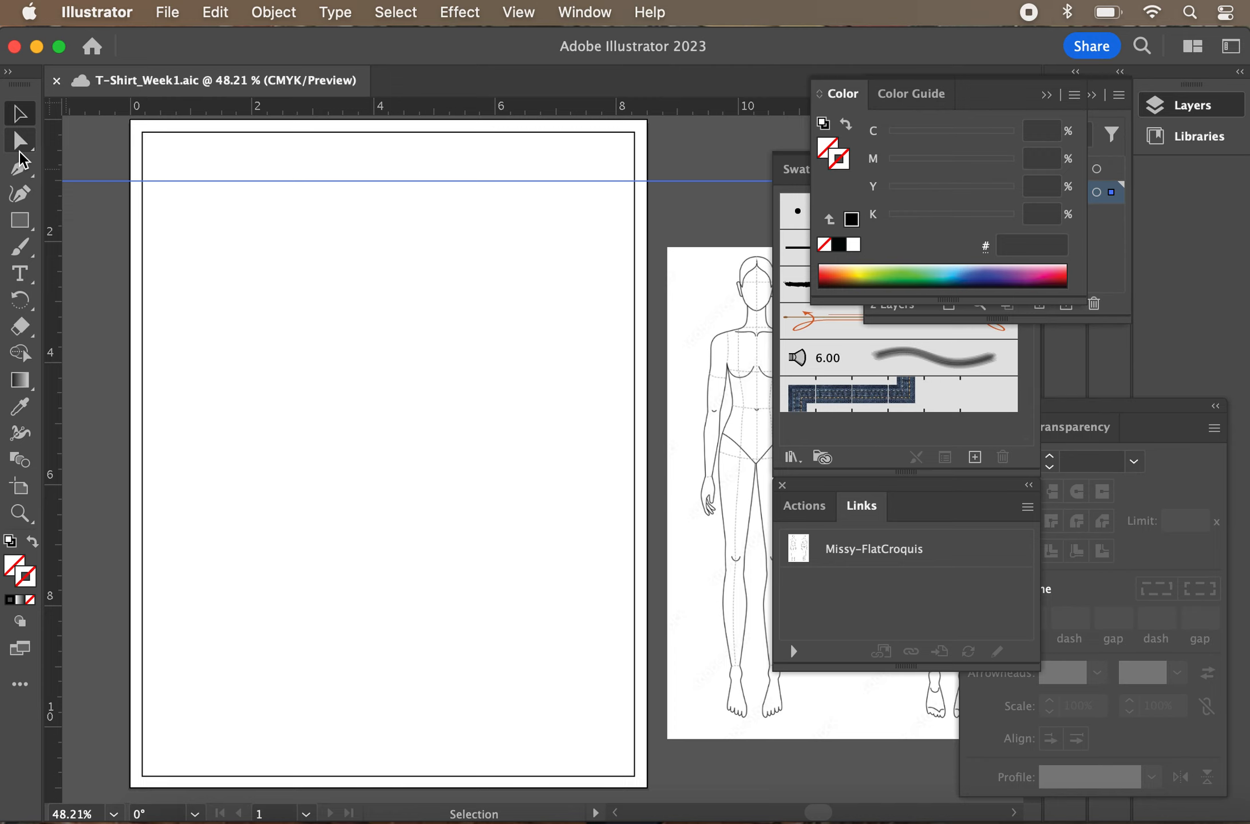
Draw a straight horizontal line with the Pen tool along the guide, from the border's left edge to its right edge
click(20, 169)
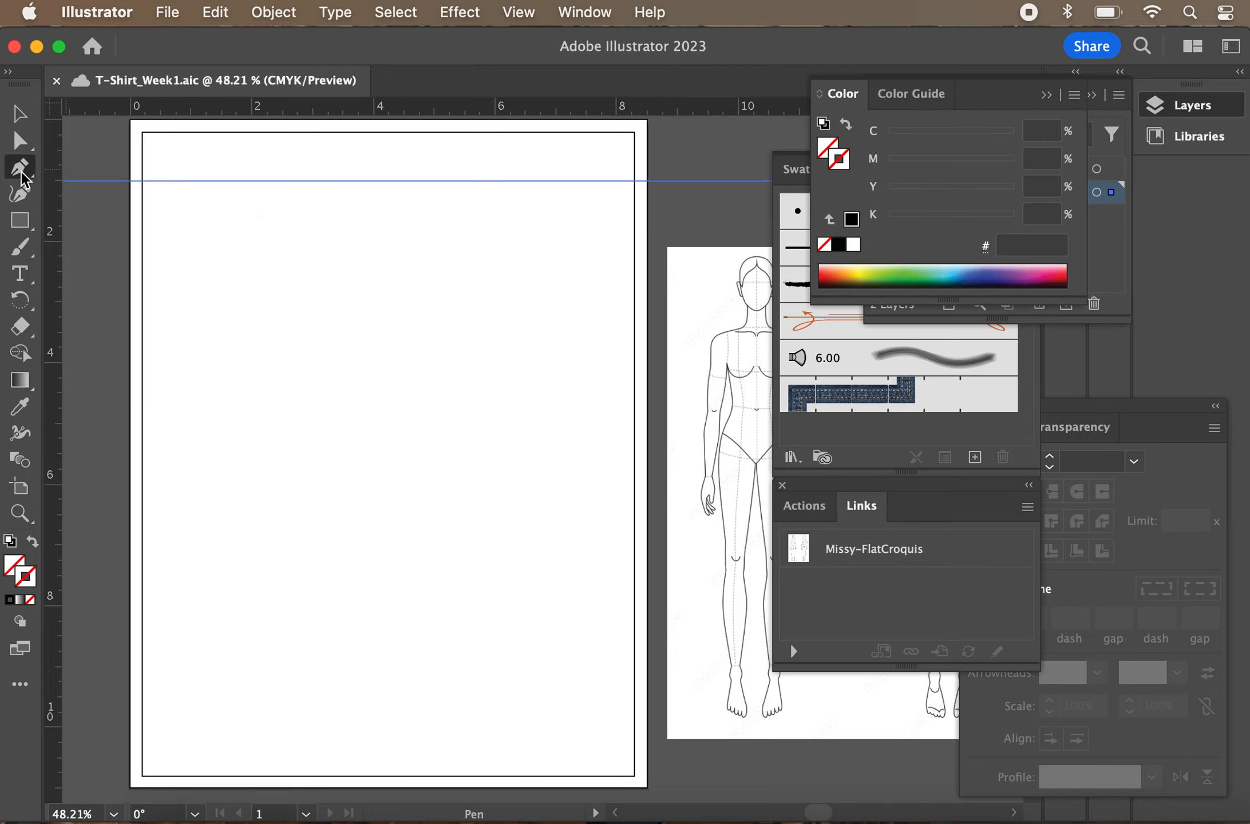
click(142, 182)
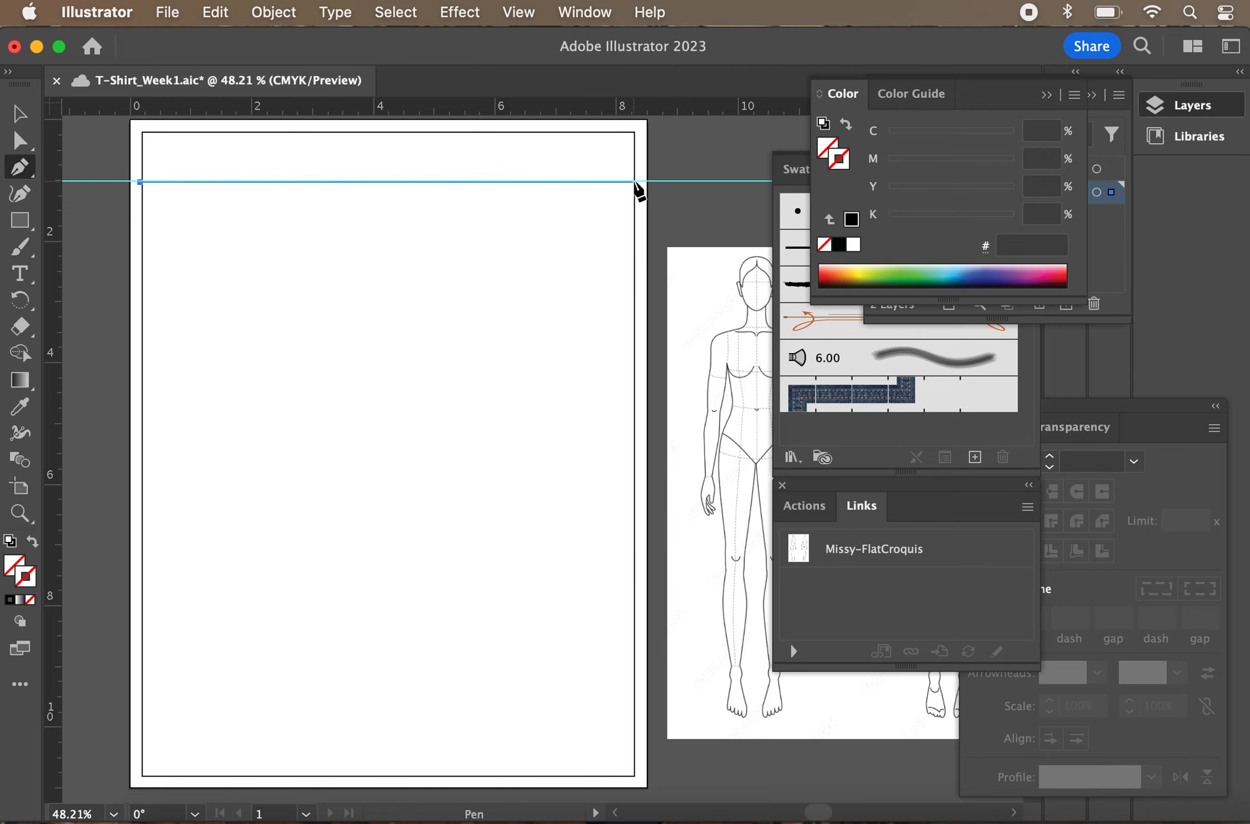
click(633, 182)
key(v)
click(474, 280)
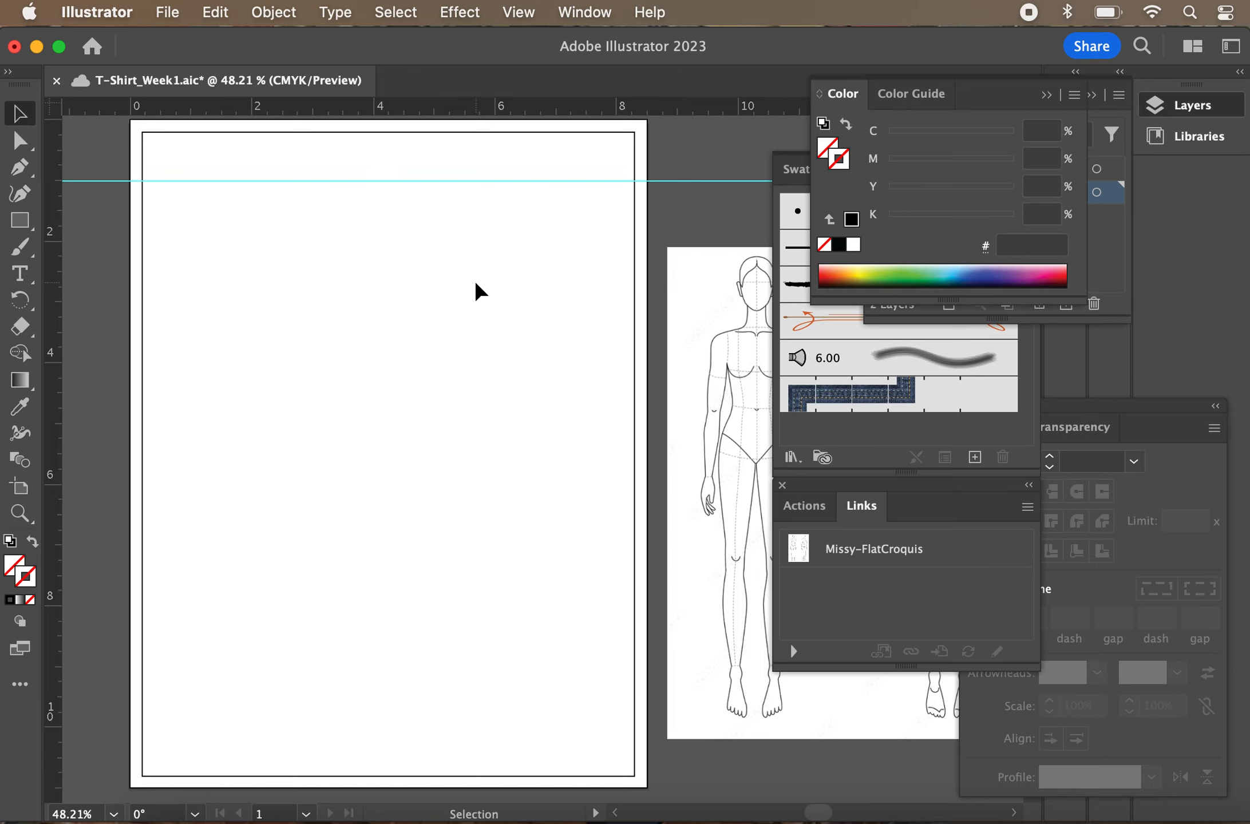
Select the horizontal header line, give it a solid black stroke, and deselect it
drag(167, 161, 214, 216)
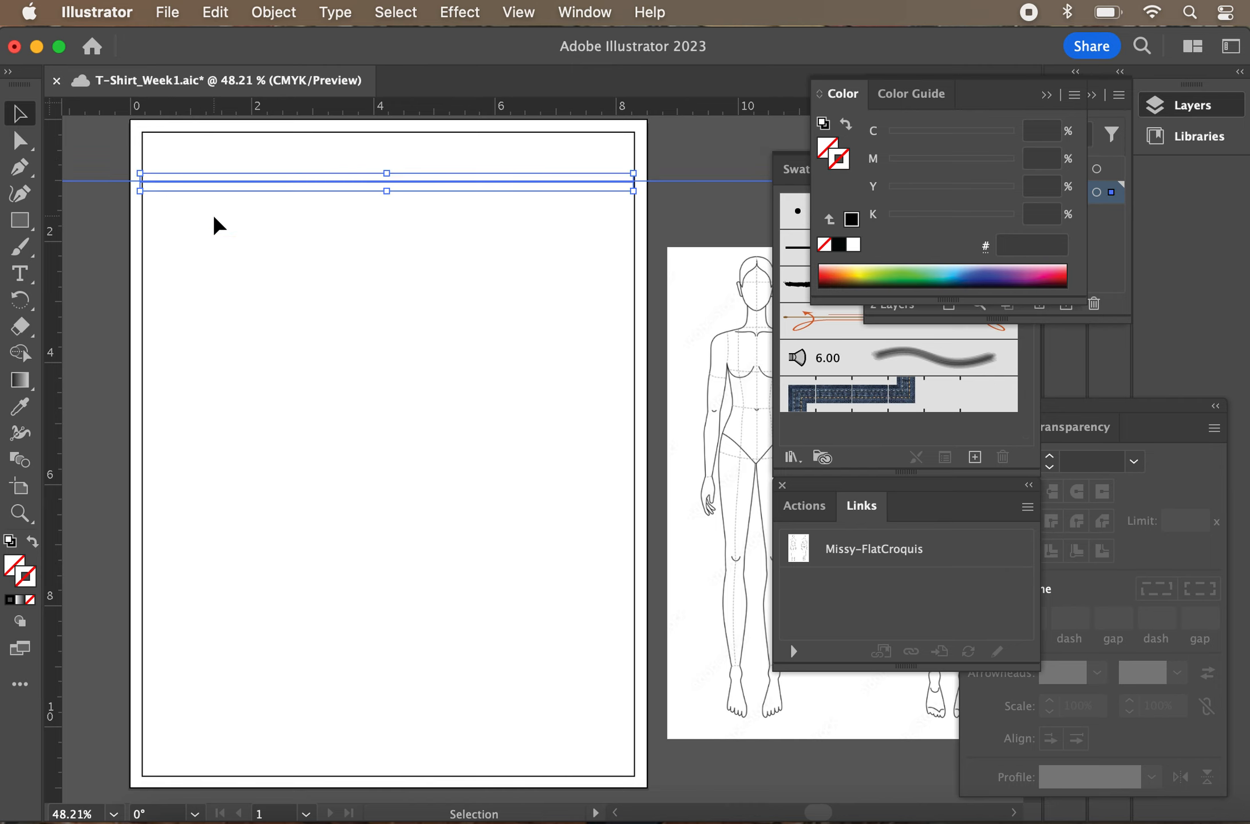
click(10, 600)
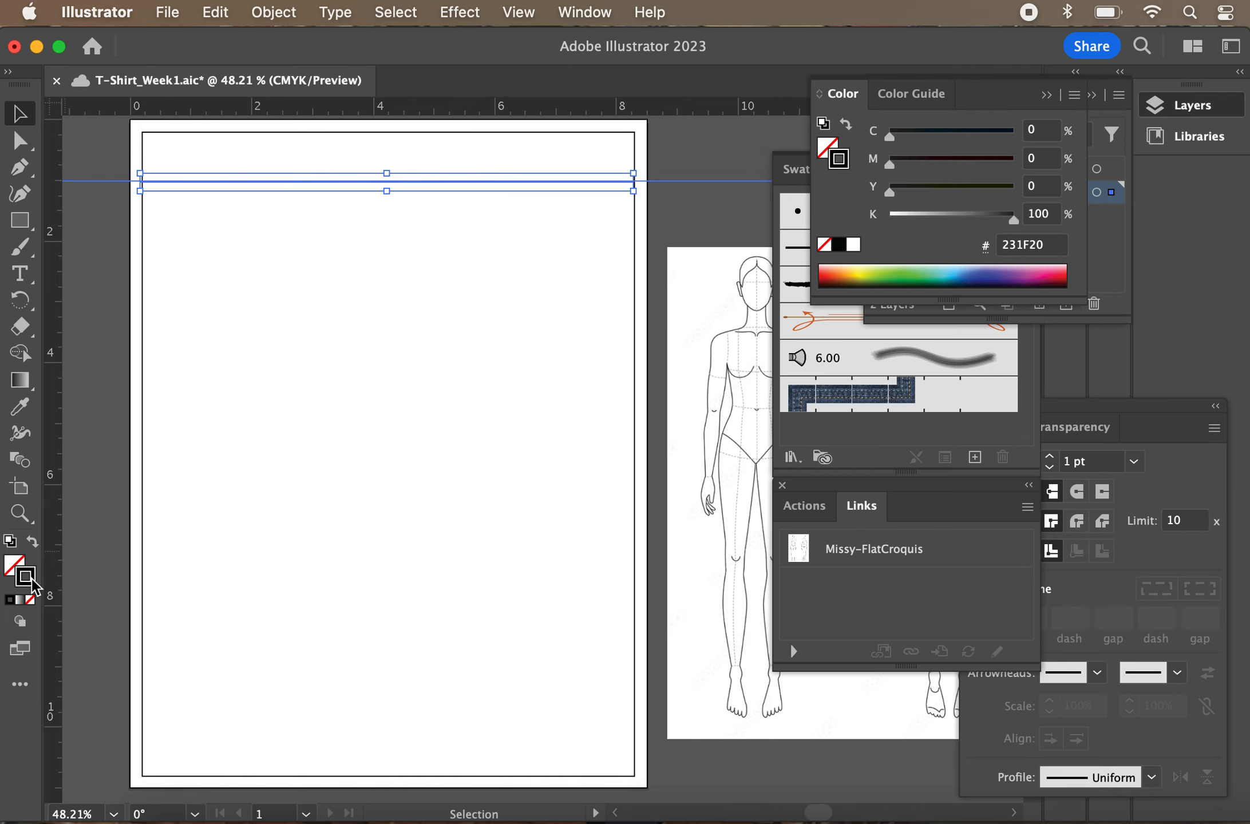
click(224, 311)
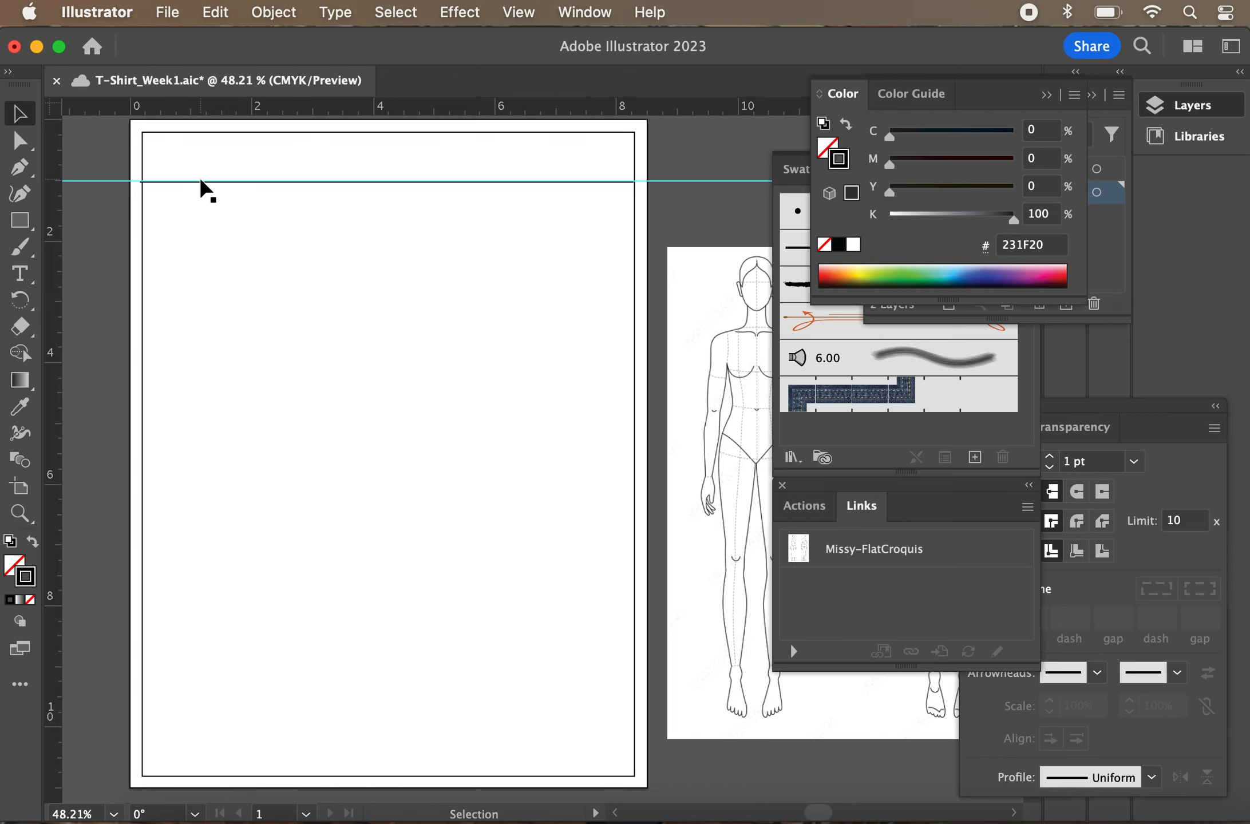
Nudge the black header line up one increment onto the guide and deselect it
scroll(201, 181, up, 5)
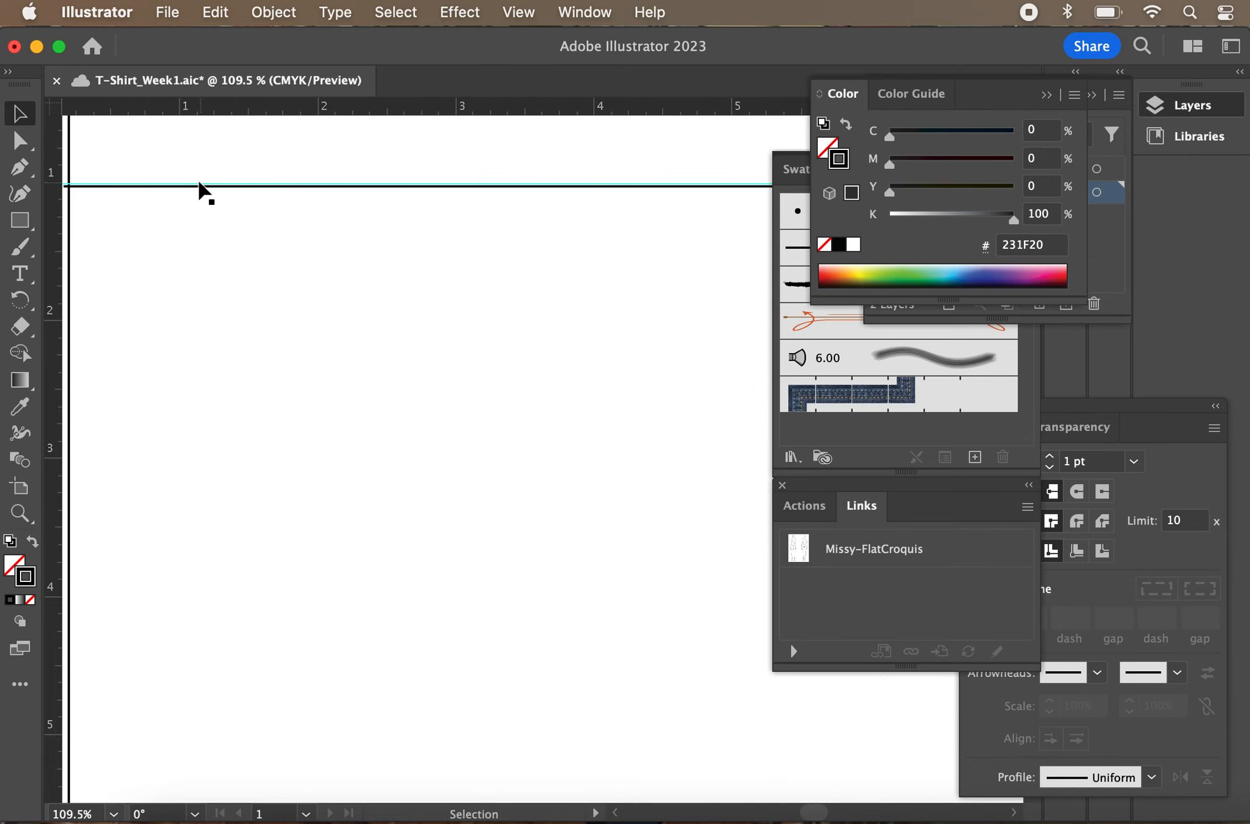
scroll(193, 208, down, 2)
scroll(192, 205, left, 5)
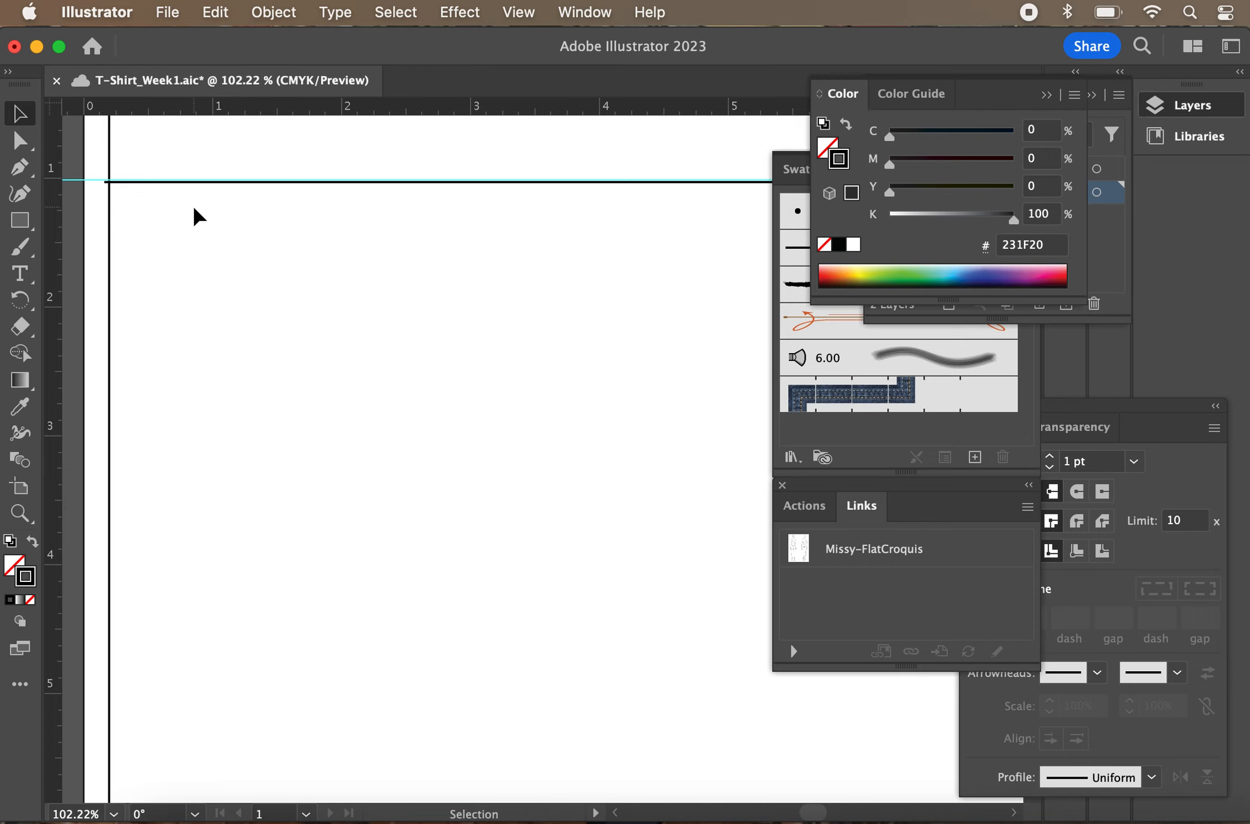
click(288, 174)
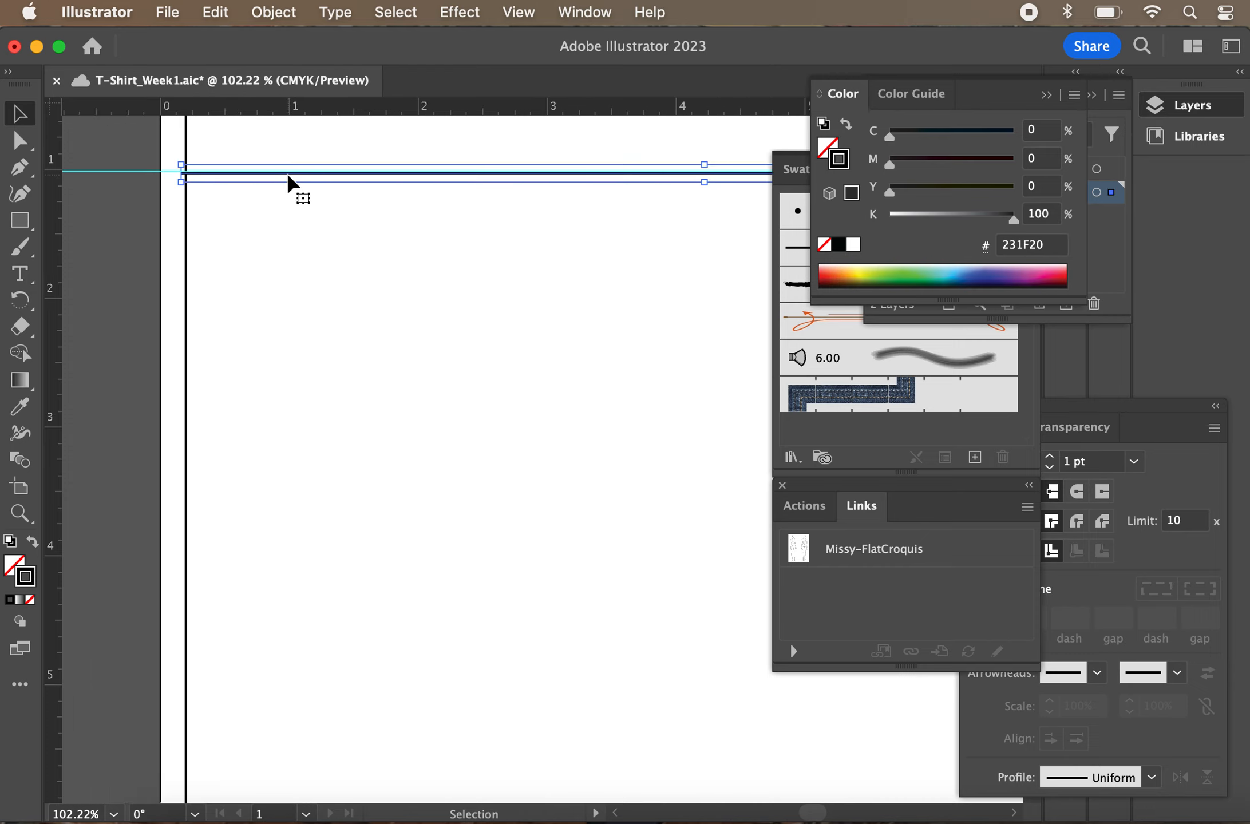
key(Up)
click(291, 221)
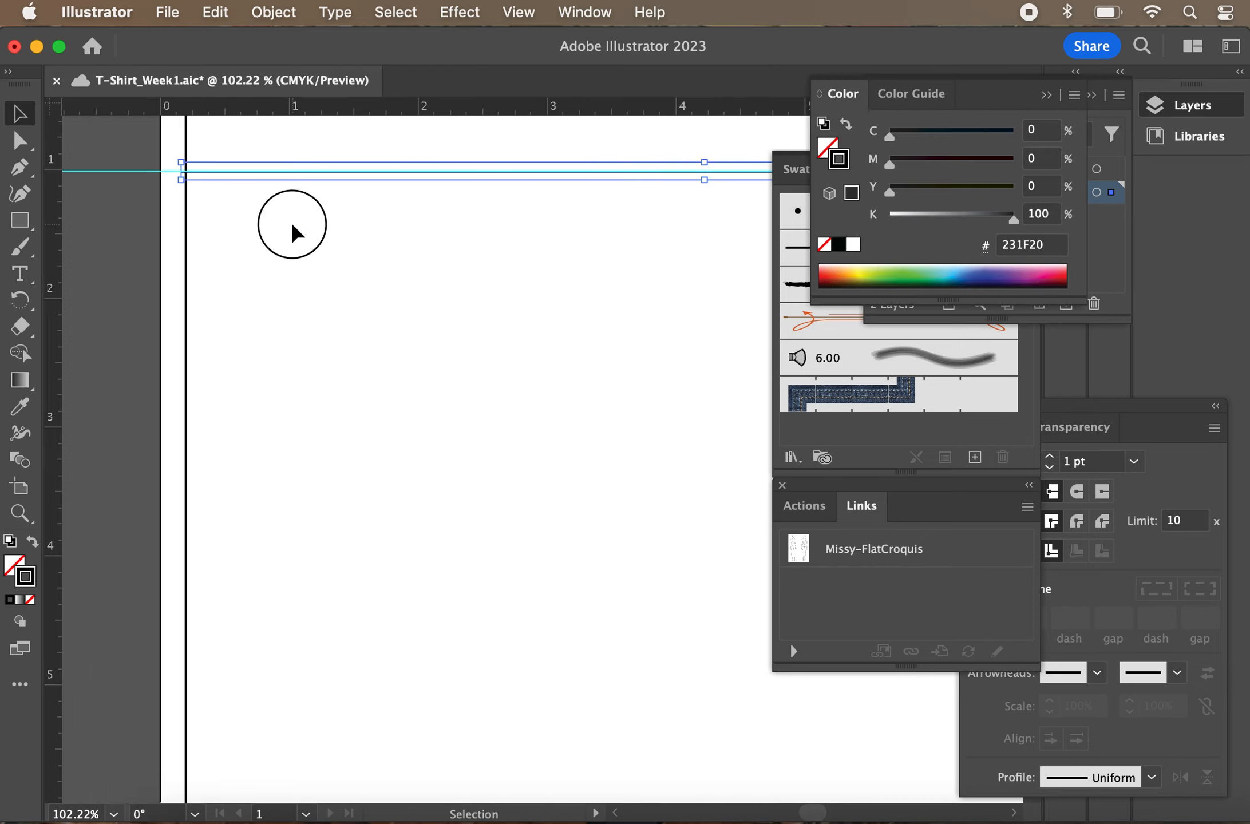
Delete the horizontal guide, then align the header line's left end with the border's left edge and deselect it
click(134, 171)
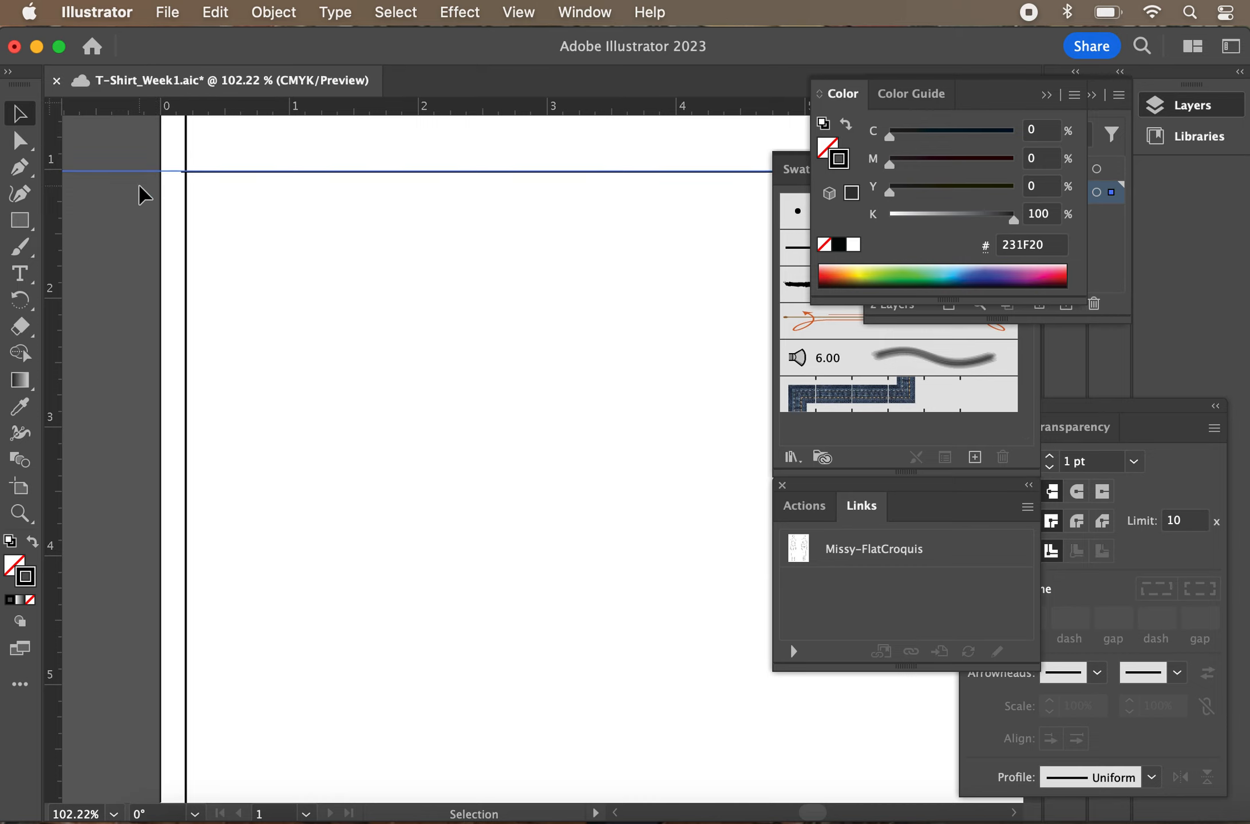
drag(110, 149, 125, 201)
click(289, 171)
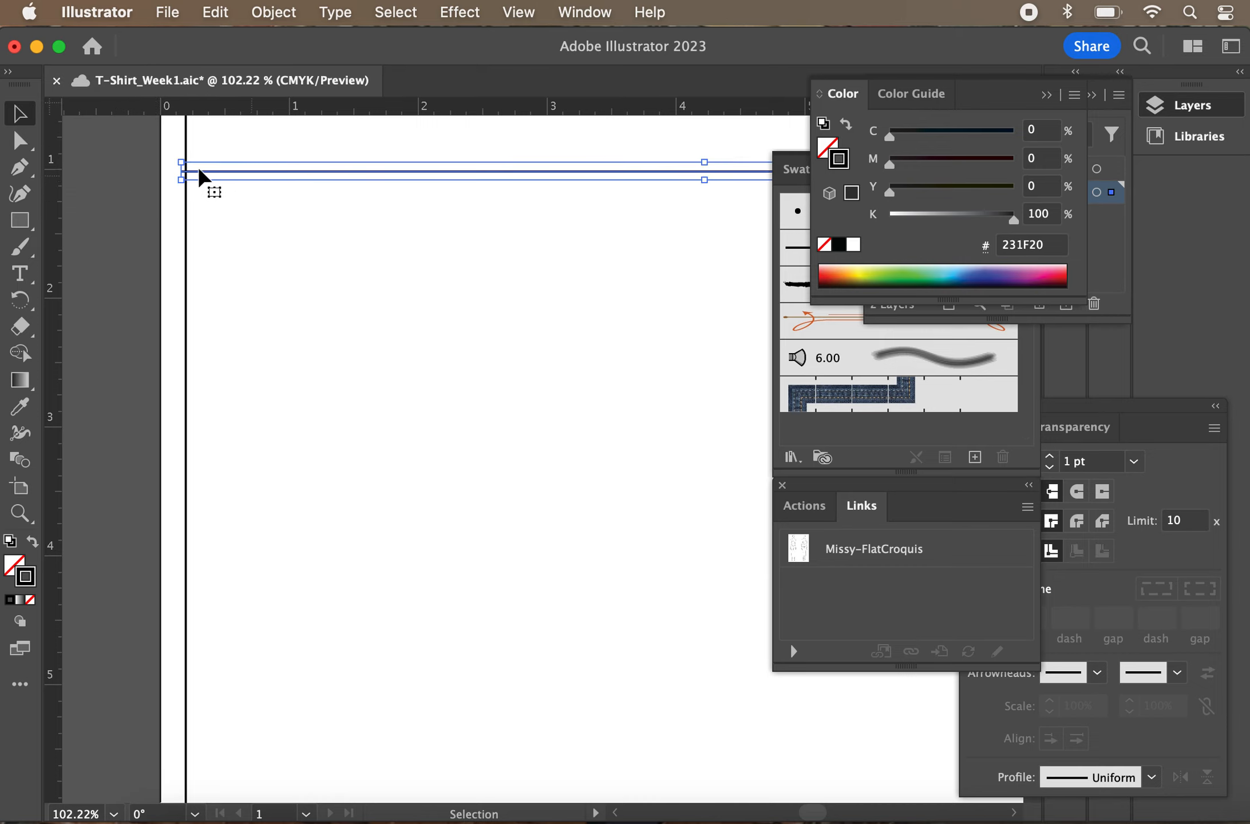
click(182, 167)
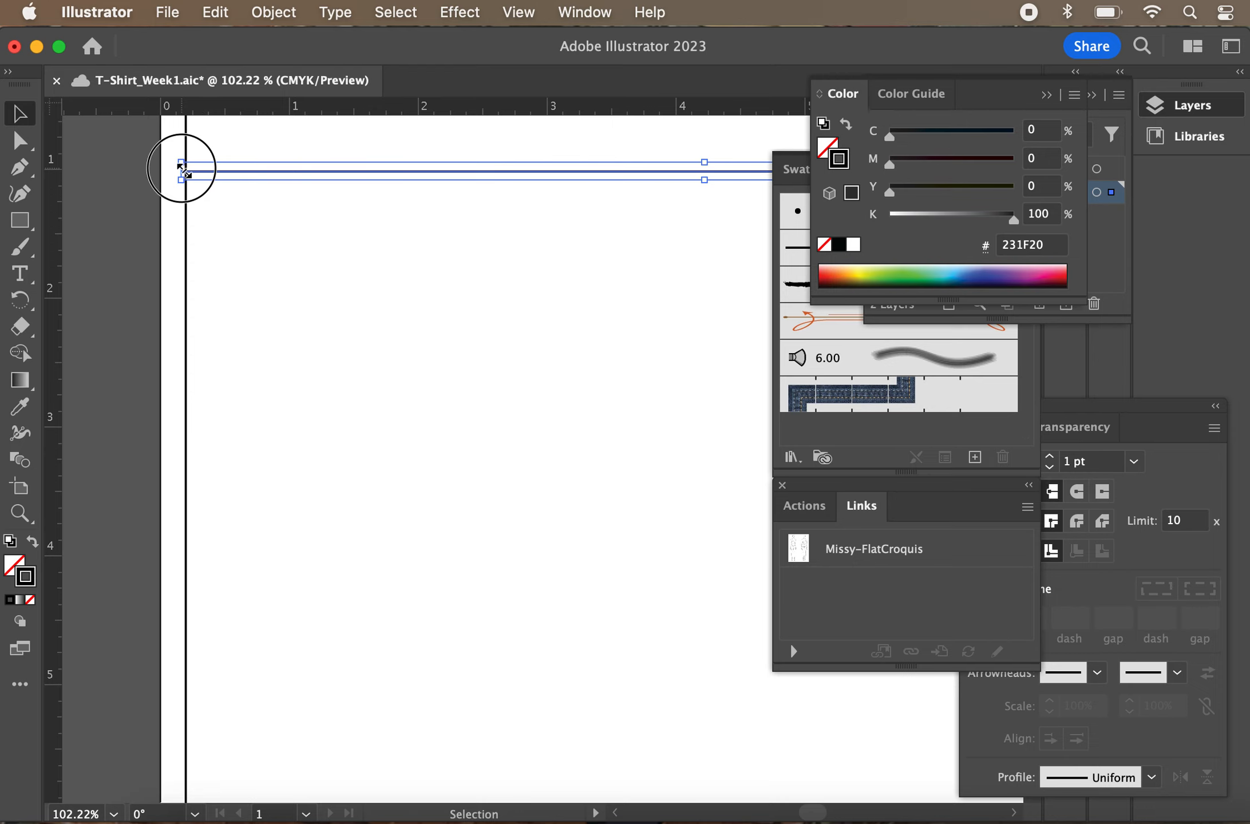
click(288, 241)
Select the header line and extend its right end until it meets the border's right edge
scroll(288, 240, right, 10)
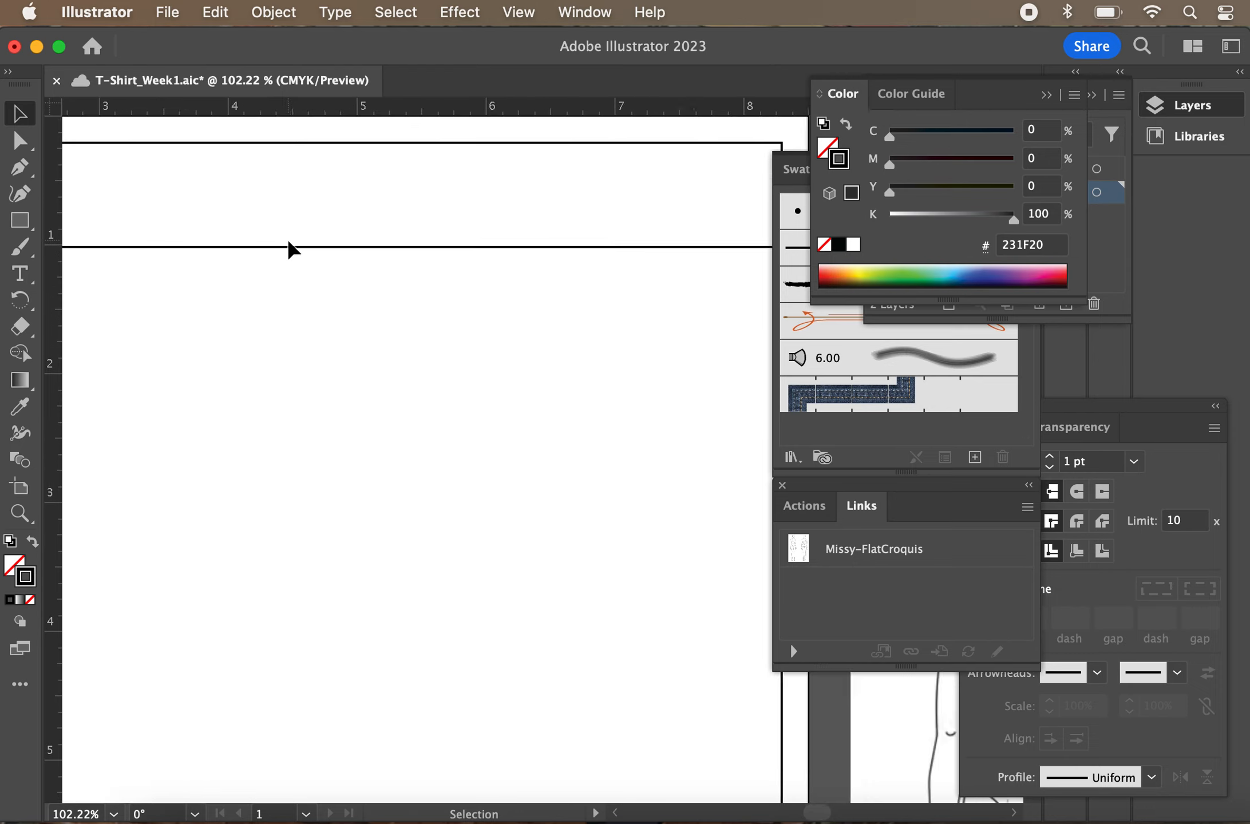
scroll(698, 210, up, 8)
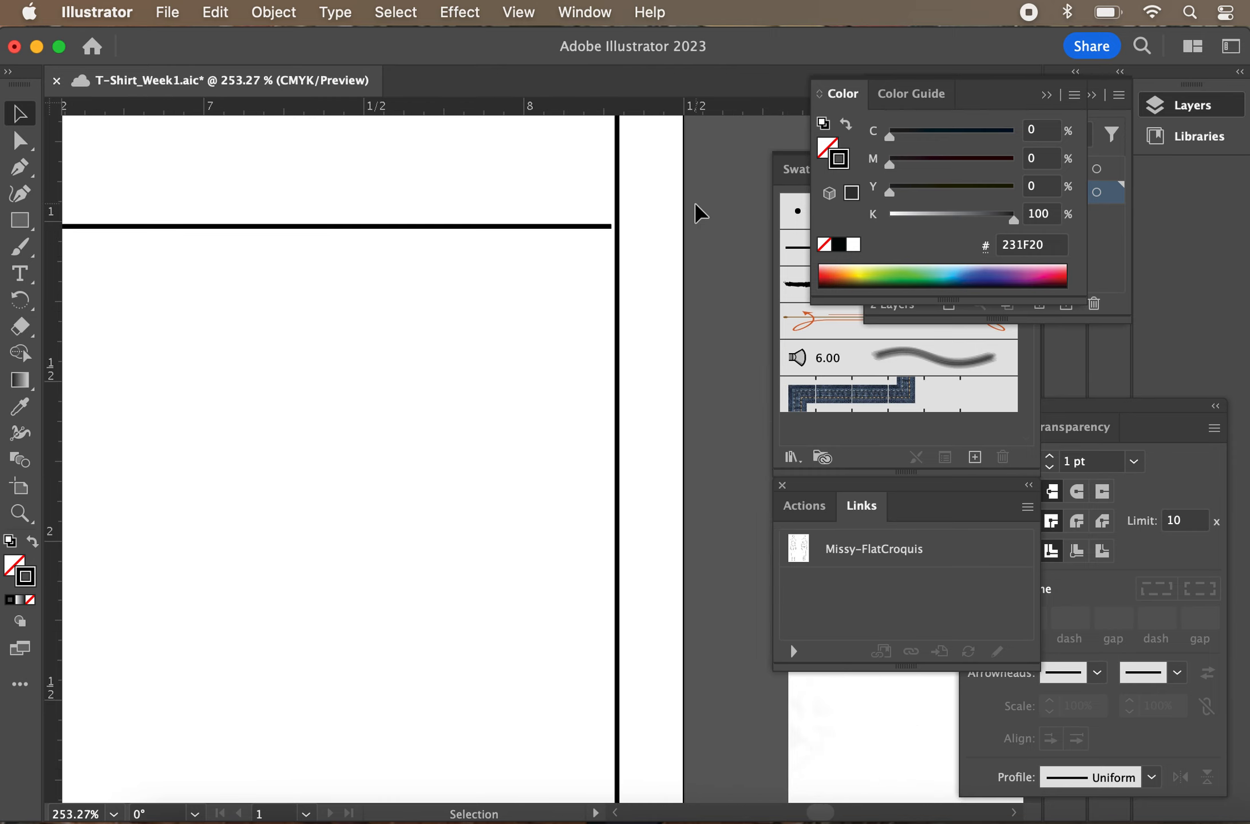
click(515, 252)
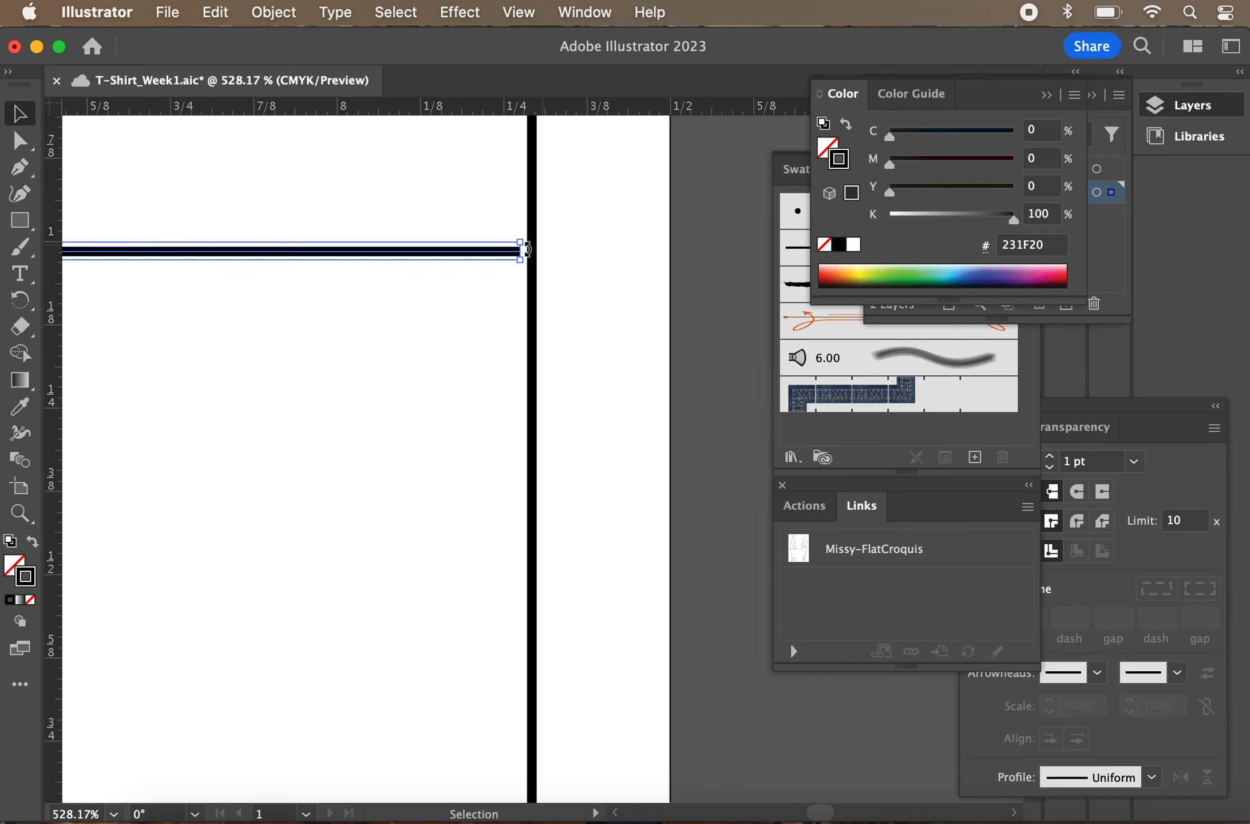
click(520, 252)
mouse_move(520, 252)
mouse_down()
mouse_move(538, 250)
mouse_move(467, 249)
mouse_move(547, 215)
mouse_move(564, 329)
mouse_move(536, 321)
mouse_move(524, 229)
mouse_move(534, 268)
mouse_up()
scroll(442, 384, left, 10)
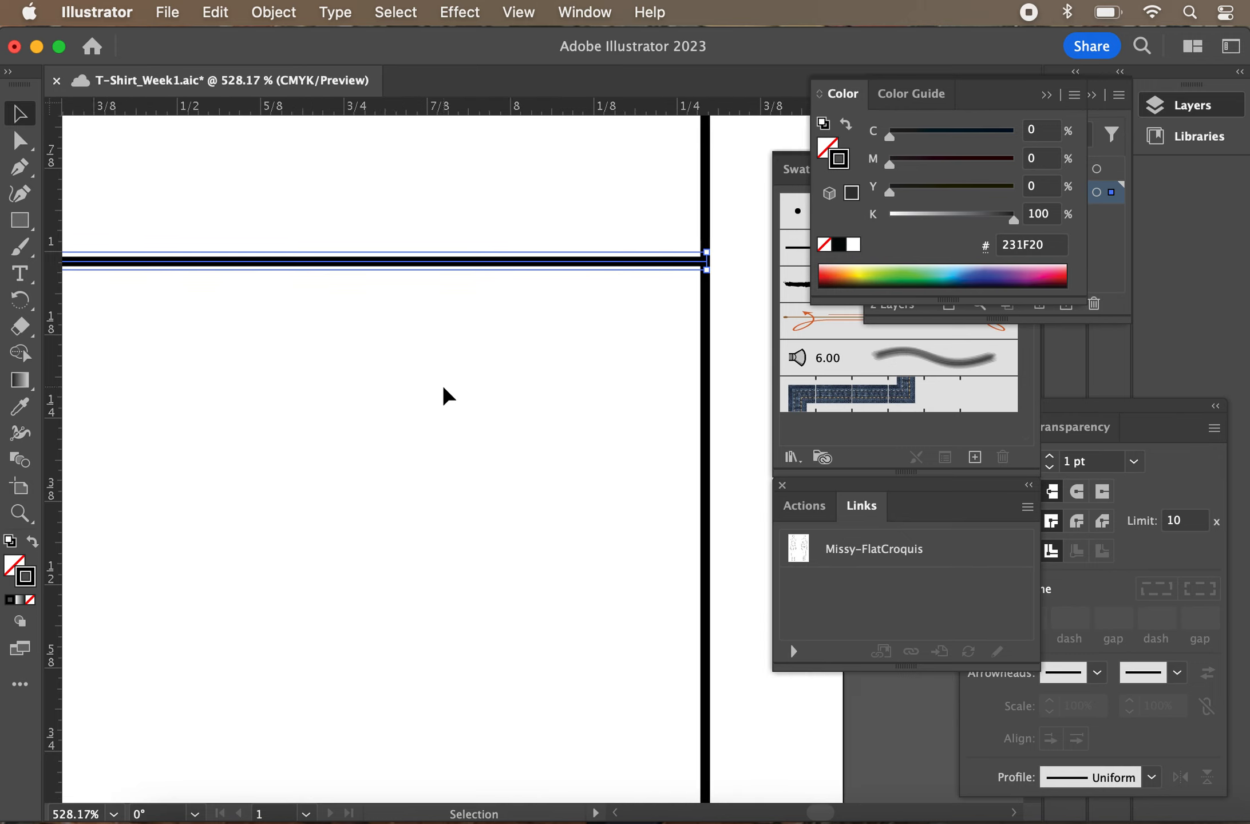
Deselect the extended header line and save the document
scroll(463, 365, down, 4)
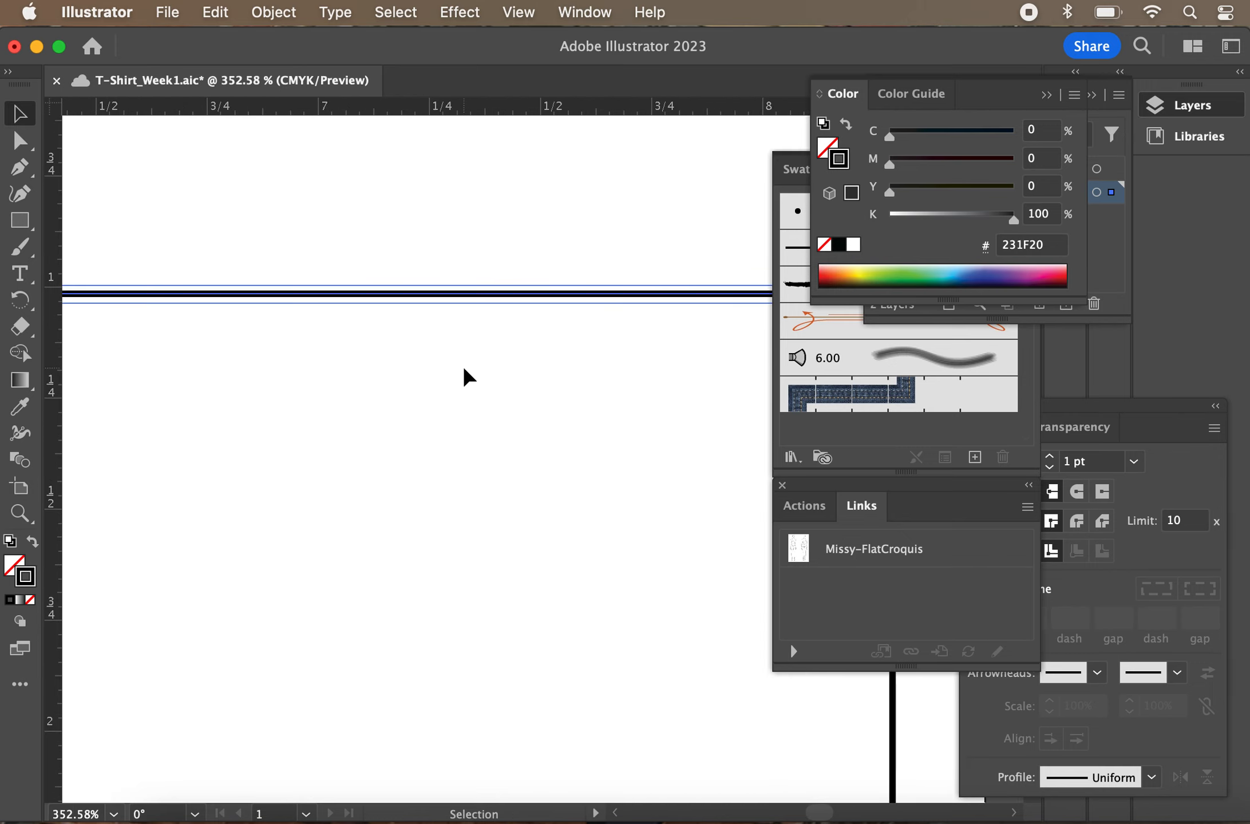
key(super+0)
key(space)
drag(476, 401, 396, 396)
key(v)
key(space)
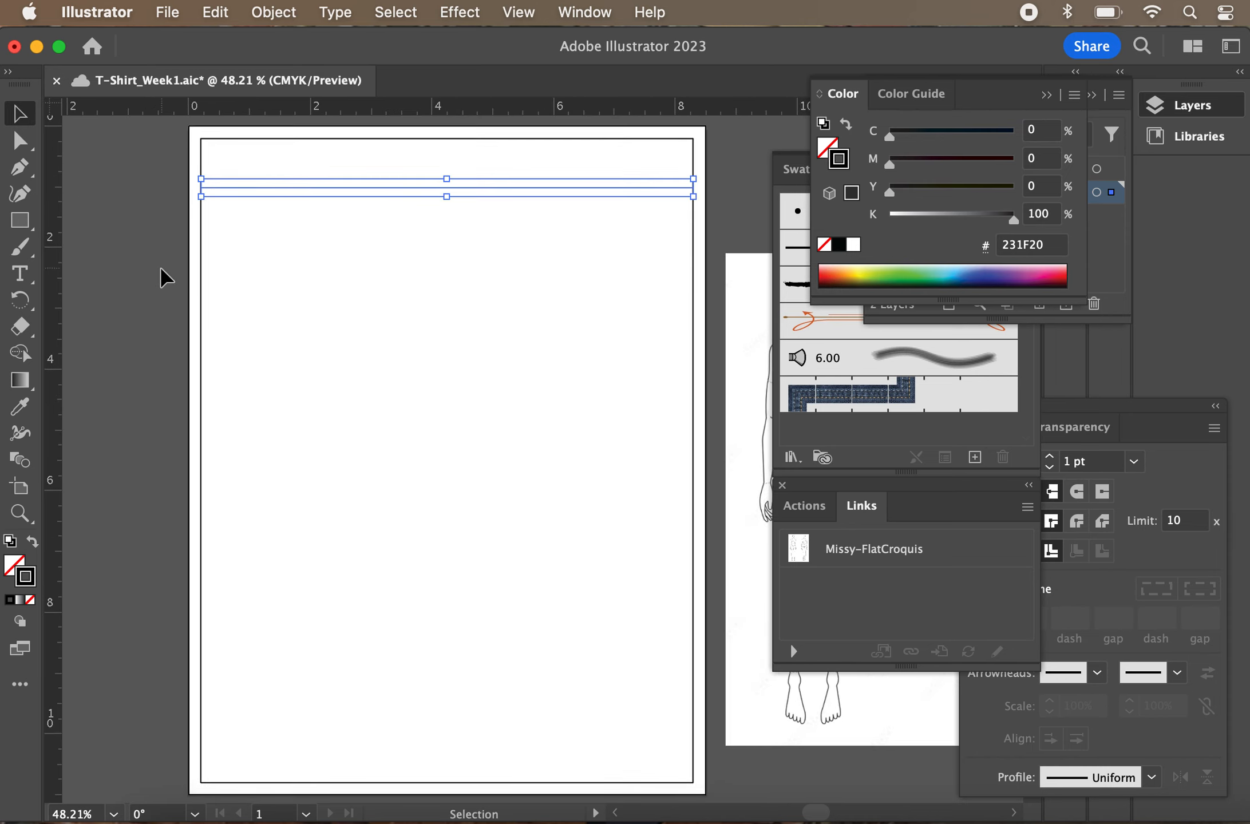
click(179, 452)
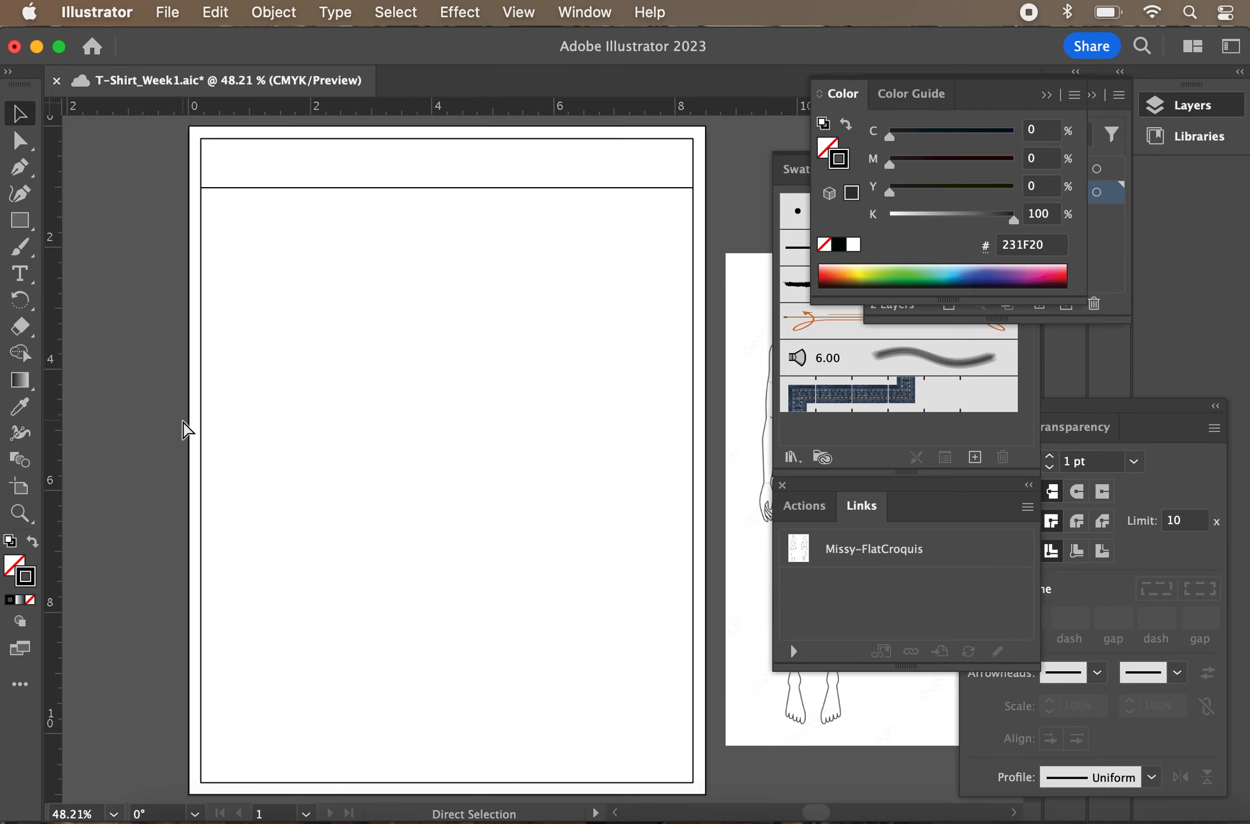
key(super+s)
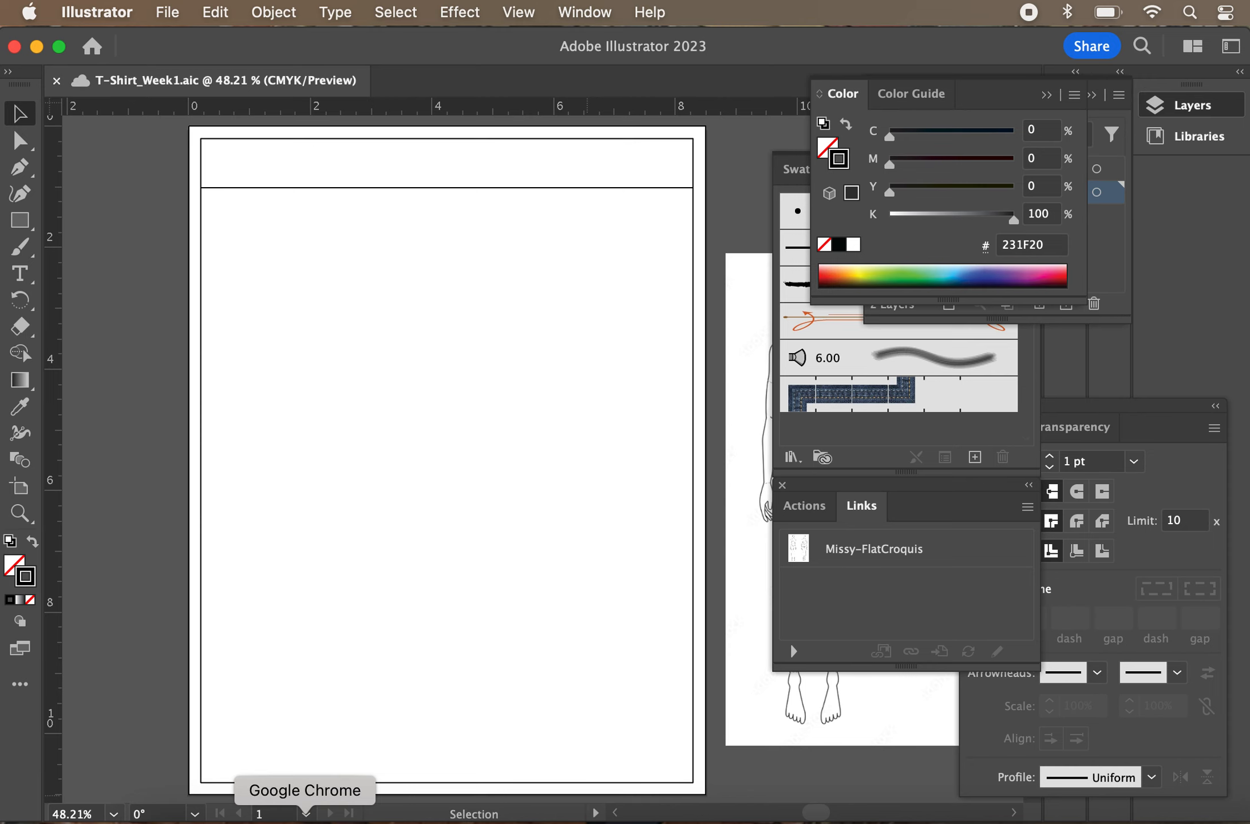
Switch to the Week 1 Presentation in Google Chrome and review the T-shirt assignment and homework samples slides
click(306, 812)
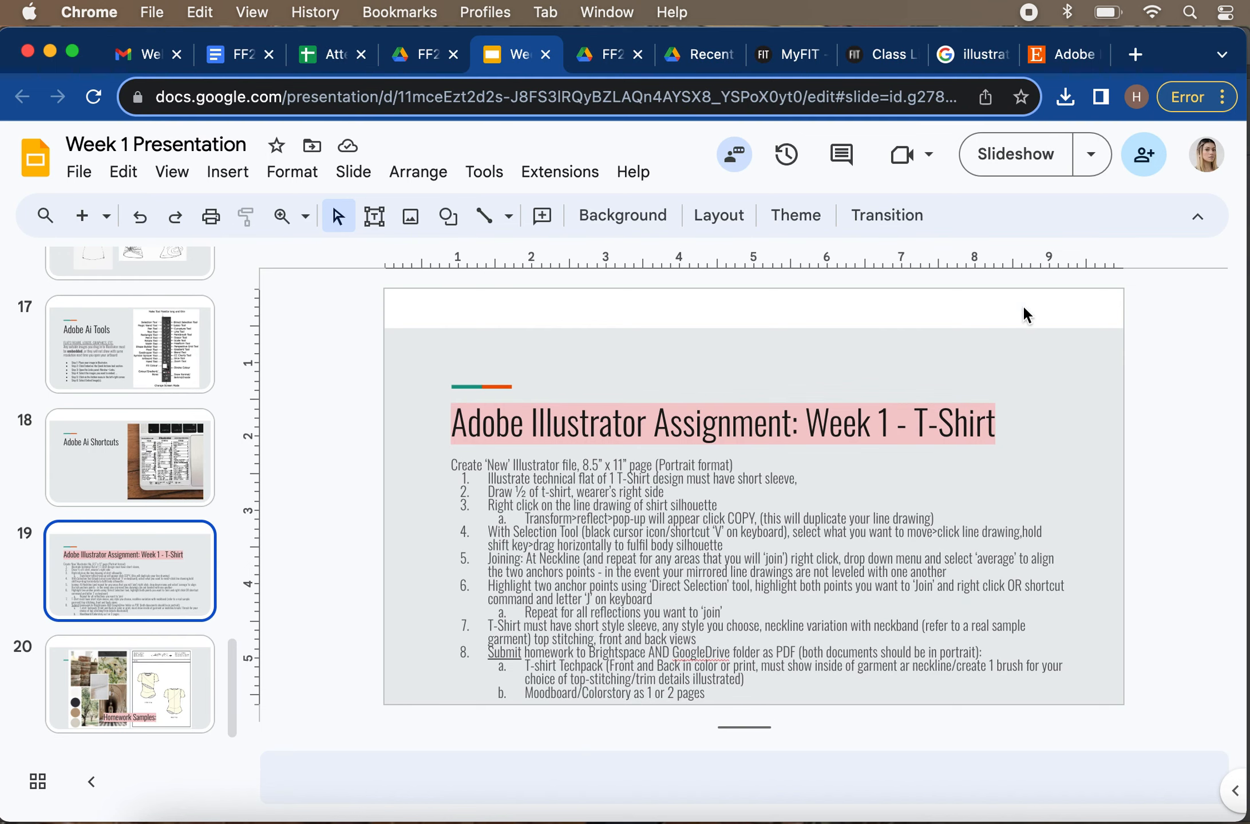
scroll(506, 529, down, 2)
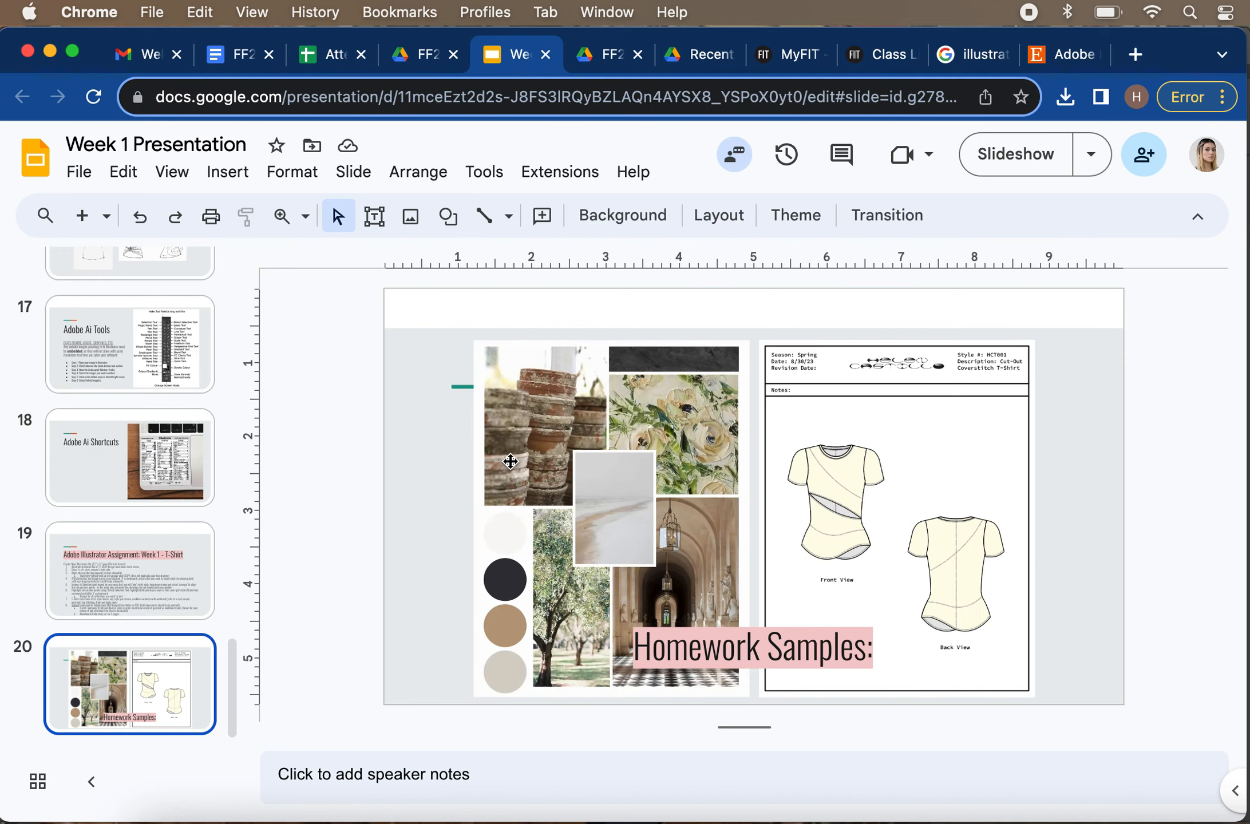
scroll(474, 496, up, 2)
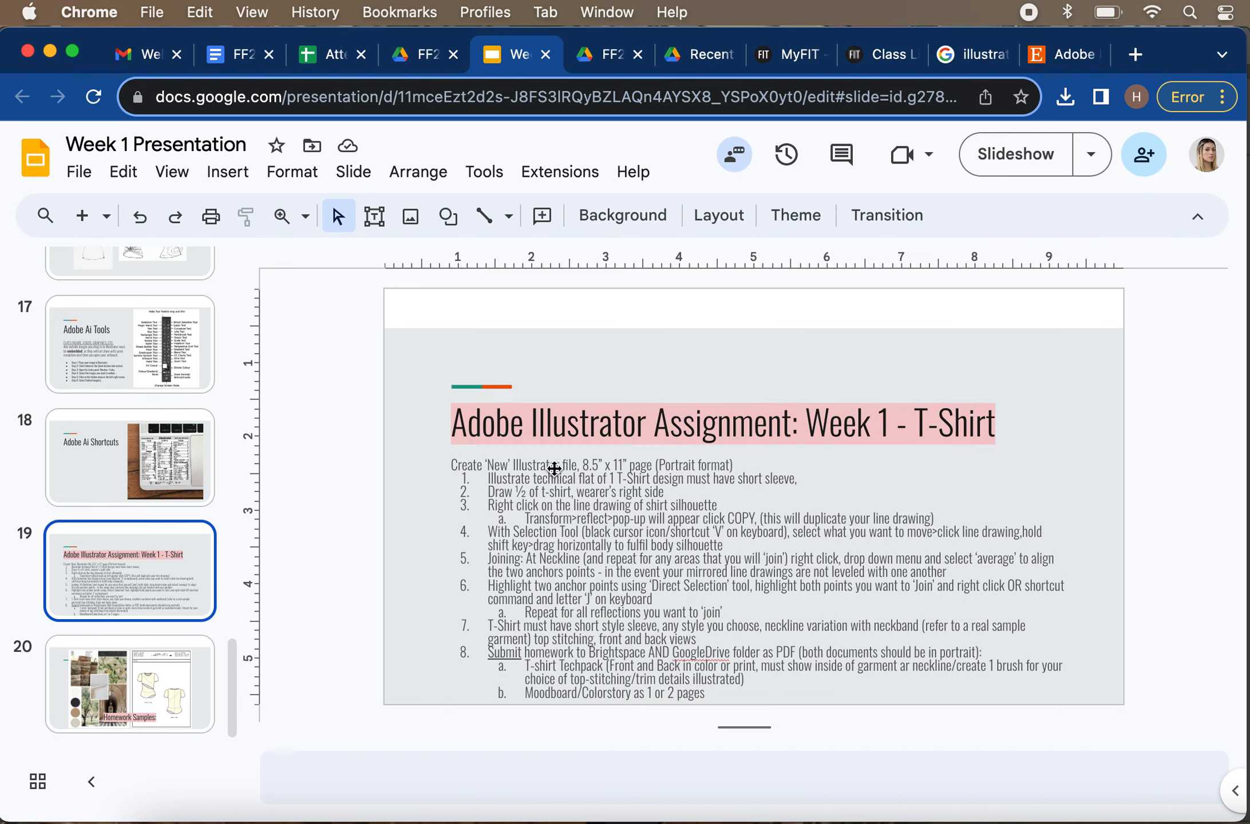
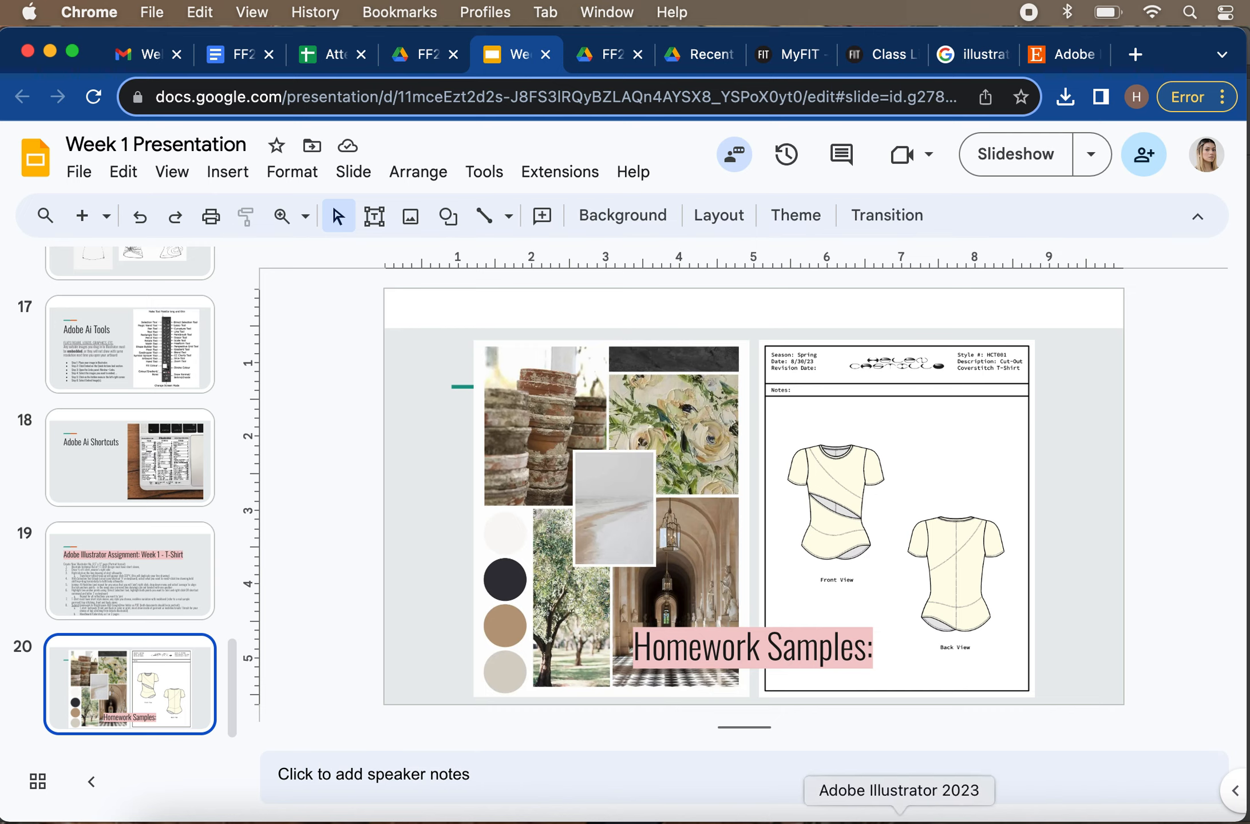
Switch back to Adobe Illustrator and activate the Type tool for adding text in the page header
click(899, 816)
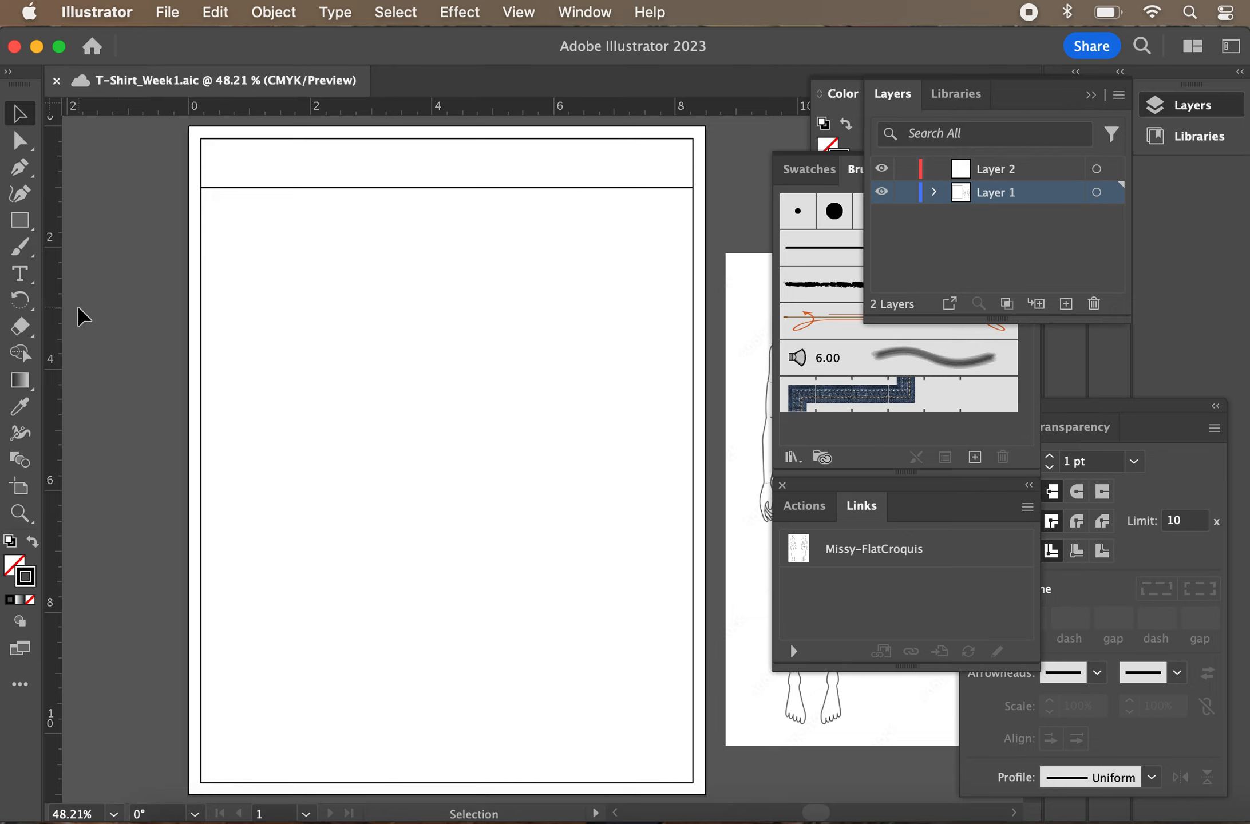
key(t)
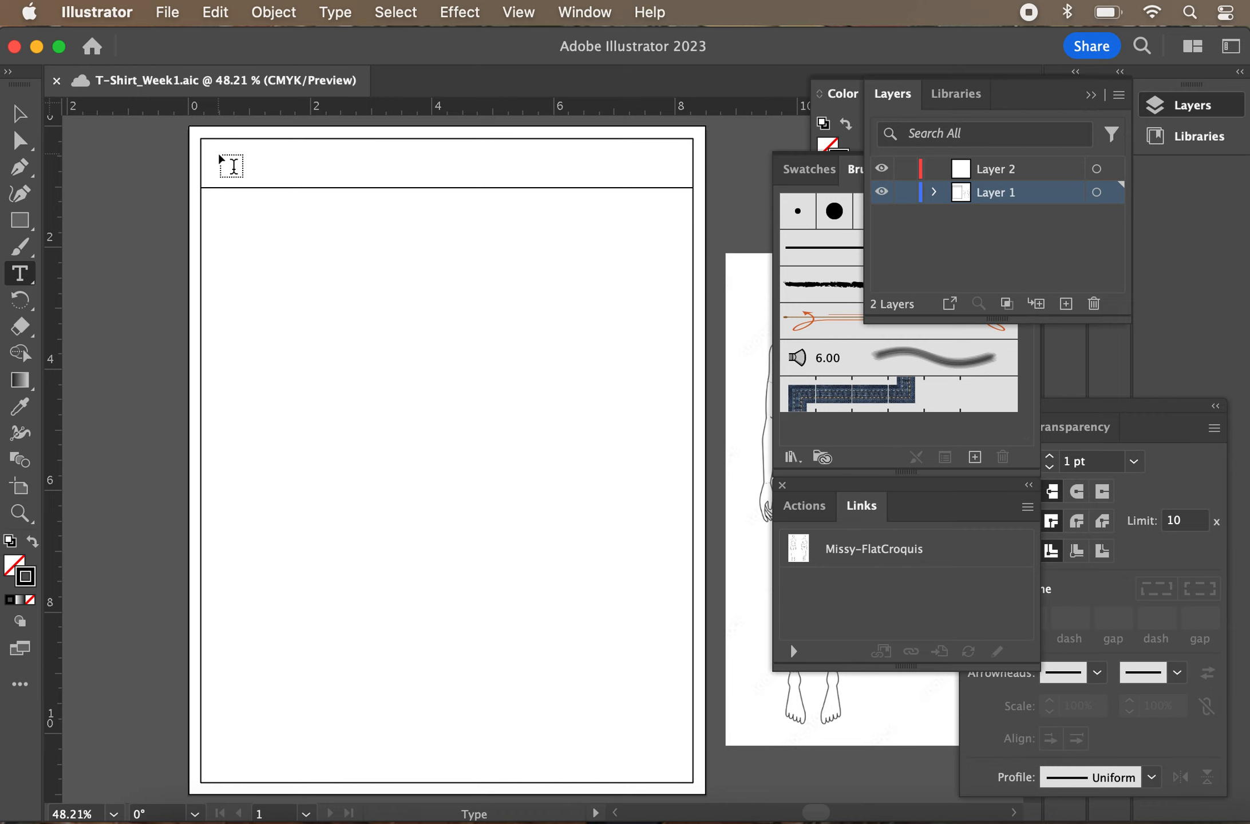
scroll(232, 166, up, 6)
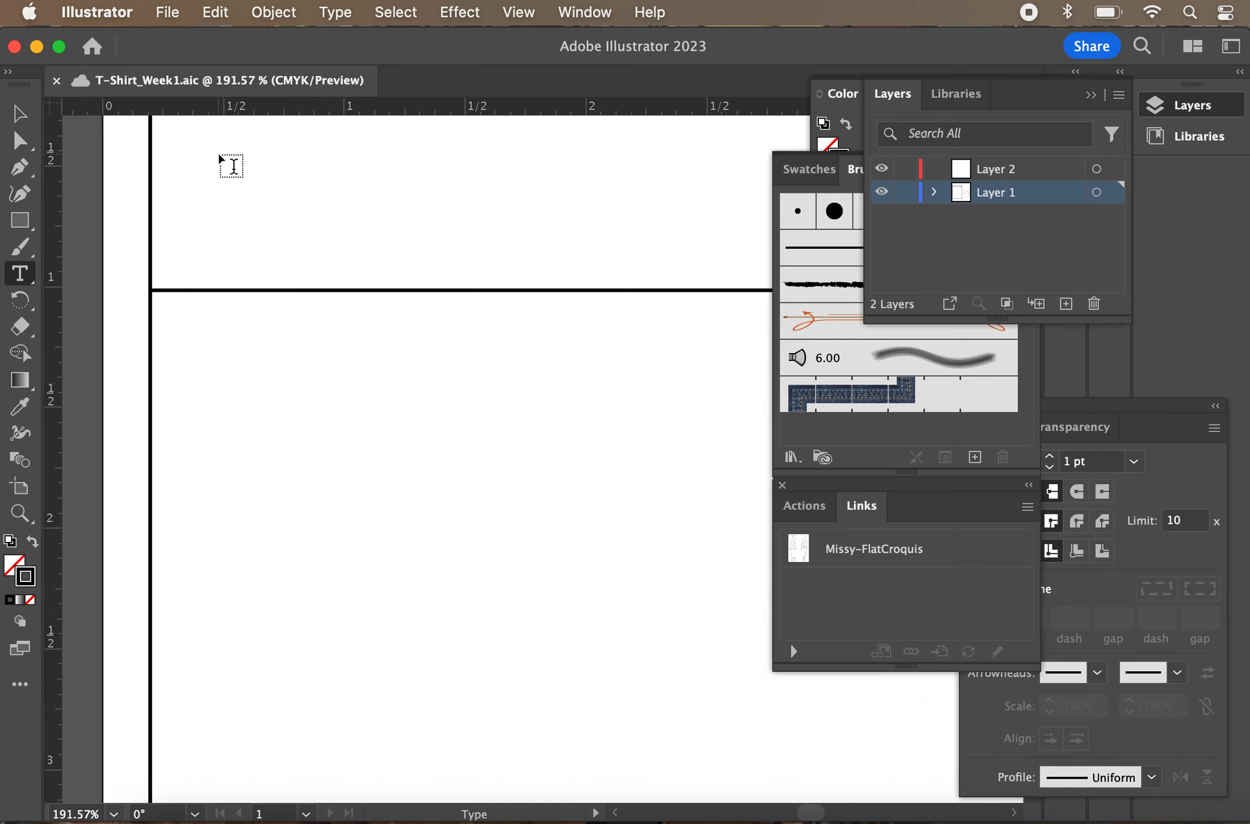
scroll(246, 220, up, 3)
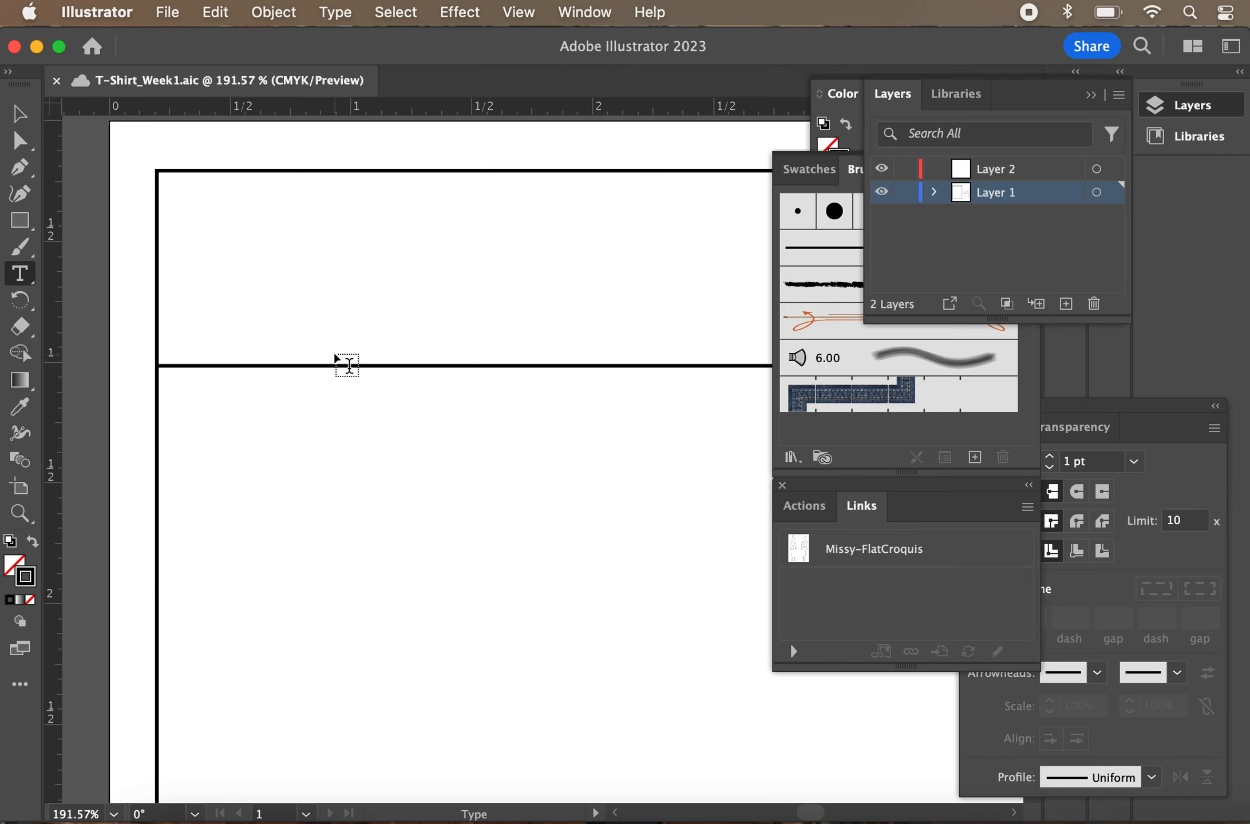
click(338, 364)
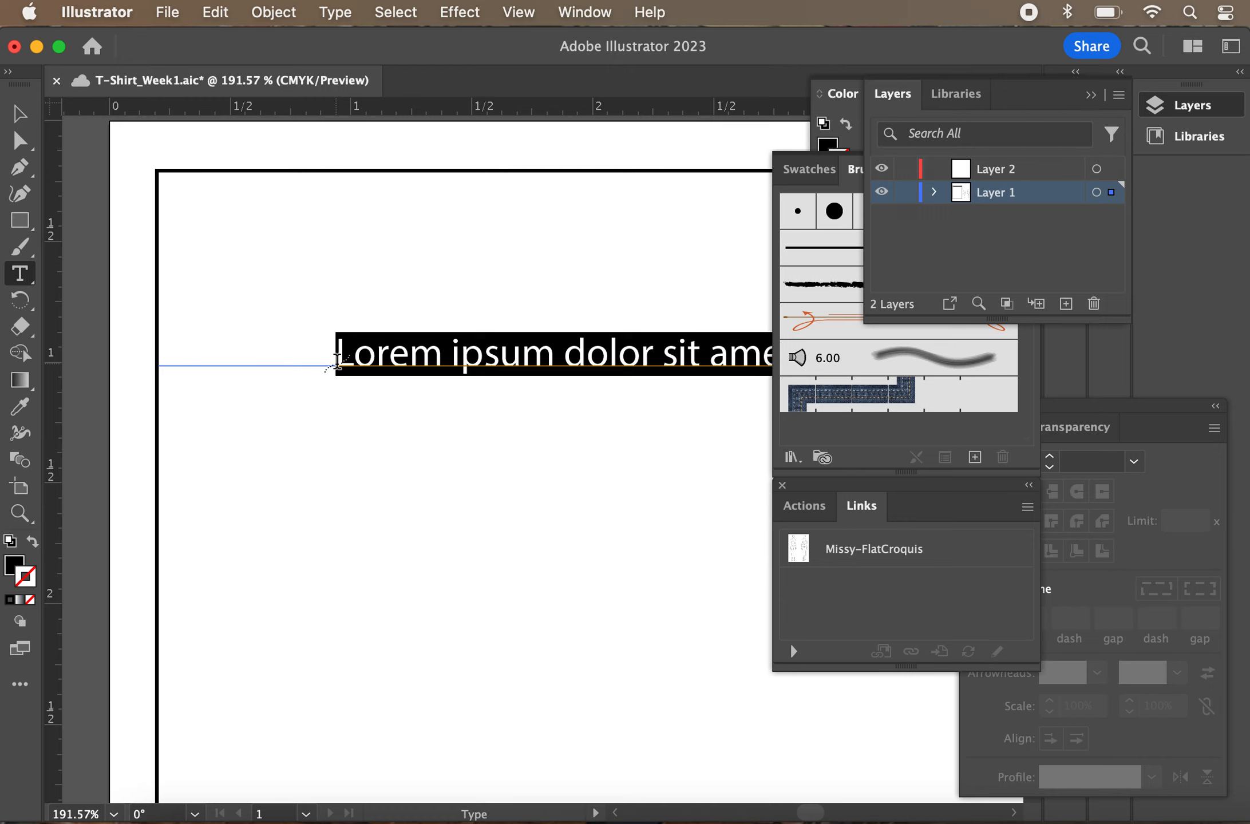
key(Escape)
key(super+z)
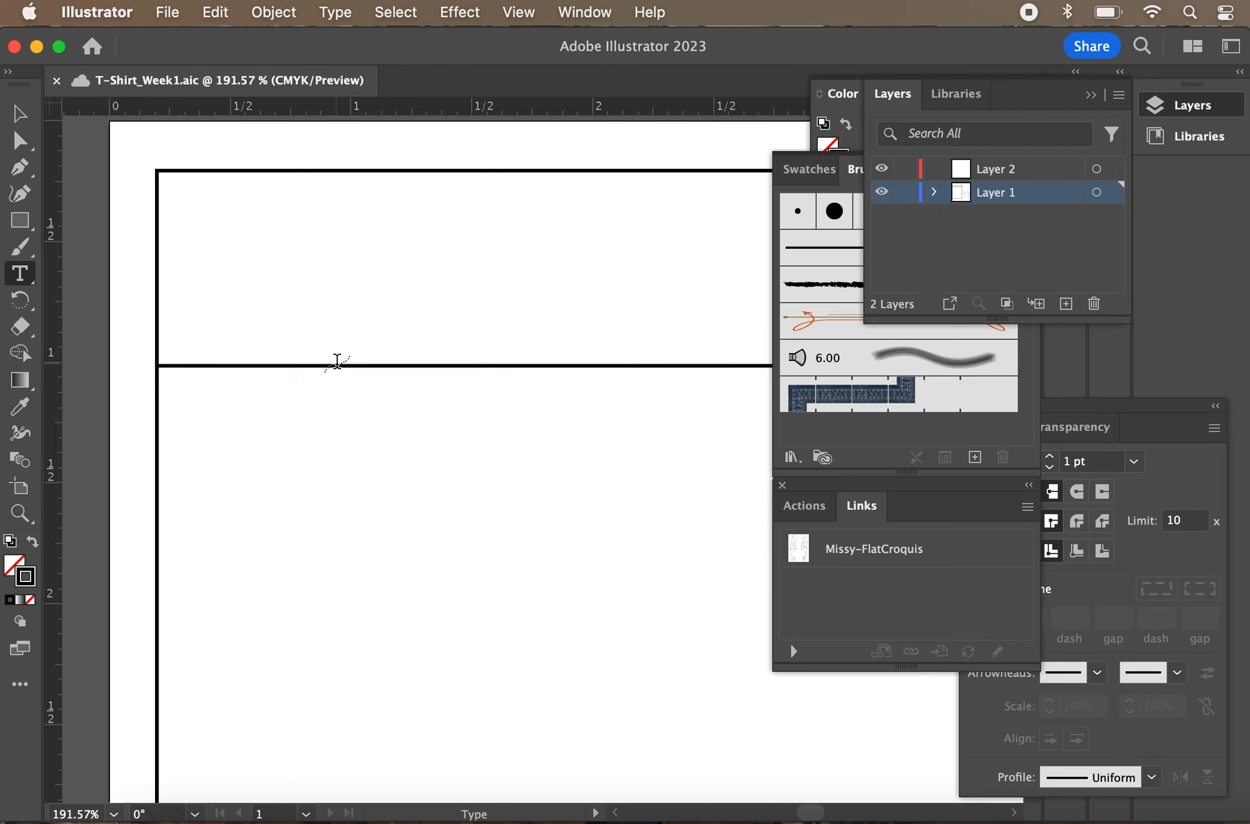
Add a point-text line in the header's upper-left corner with a person's first name followed by "is great!"
click(196, 205)
text(Helen)
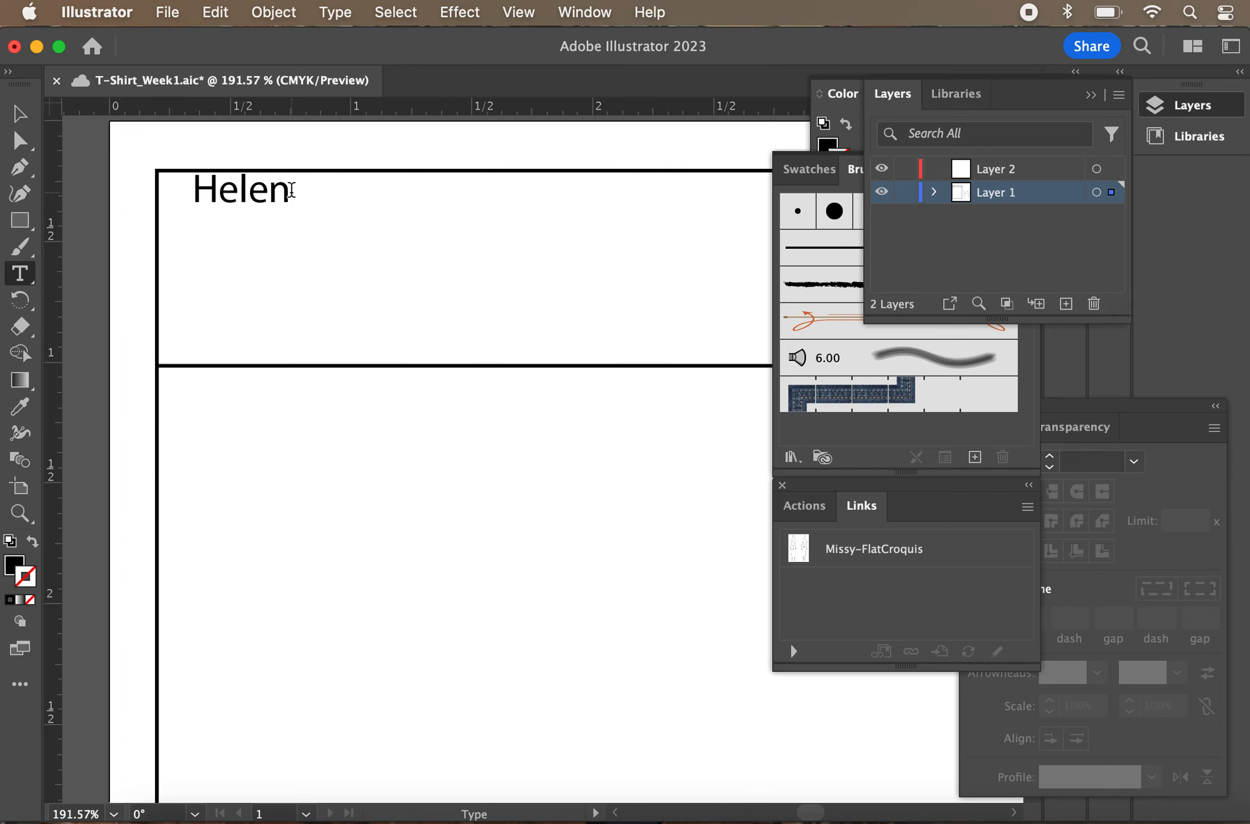
text( is gerat)
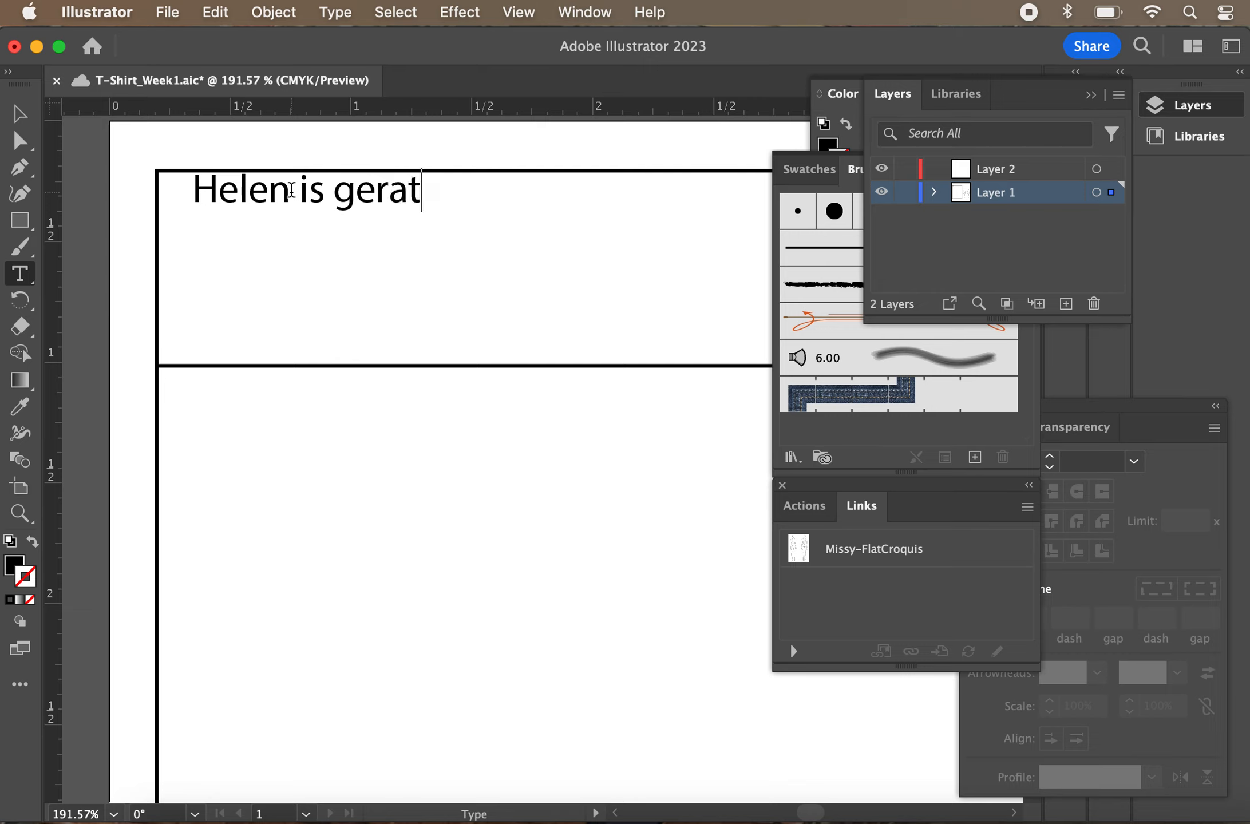
key(BackSpace)
key(BackSpace)
key(BackSpace)
key(BackSpace)
text(reat!)
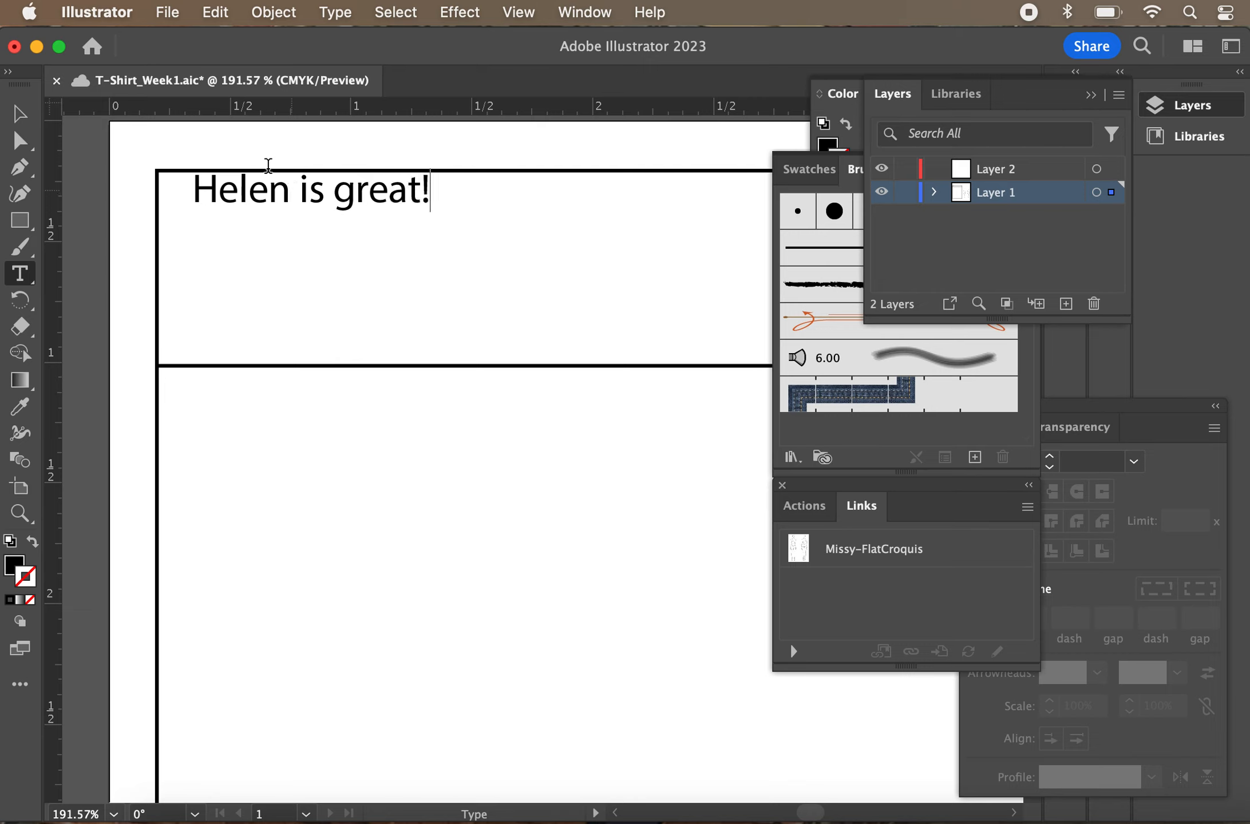
Move the header text slightly down and left, and place a horizontal guide across its top, about 0.3 in below the page top
click(19, 114)
mouse_move(223, 190)
mouse_down()
mouse_move(228, 214)
mouse_move(217, 213)
mouse_up()
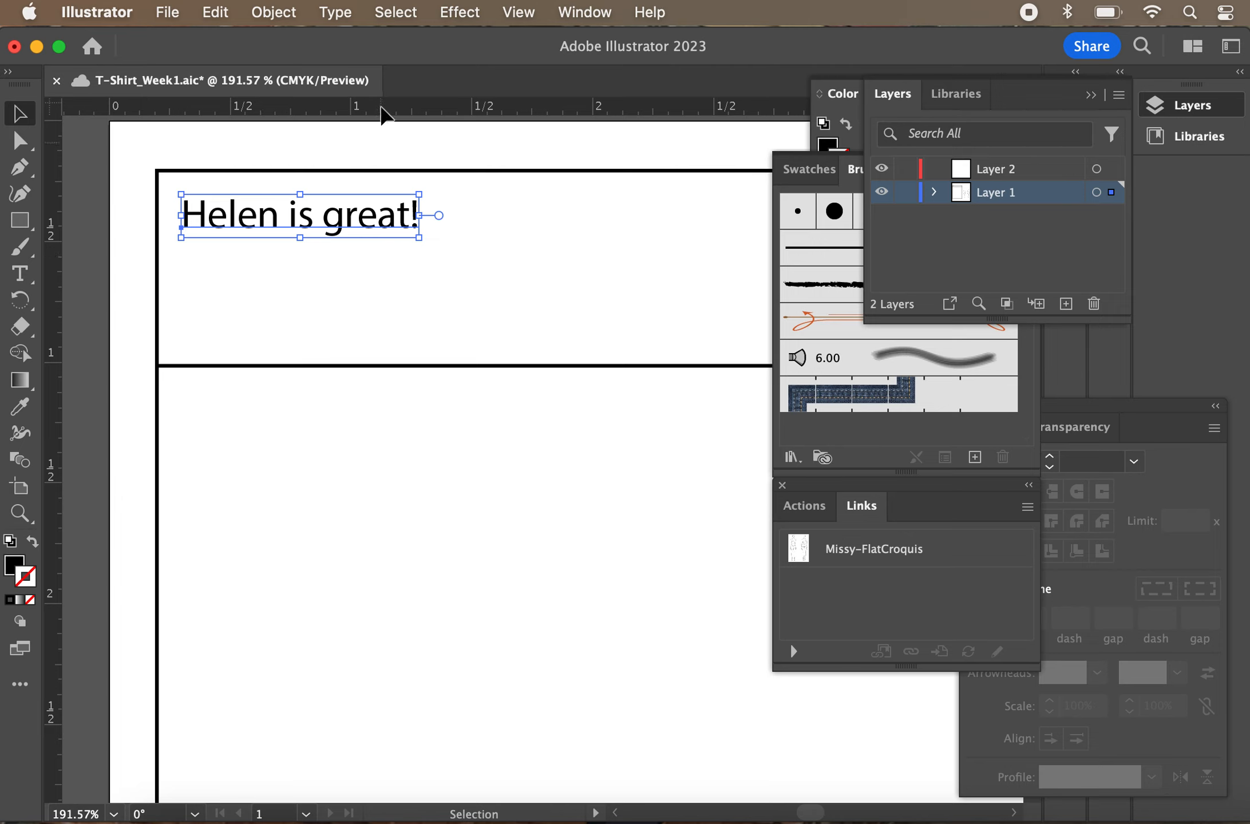
drag(382, 112, 383, 200)
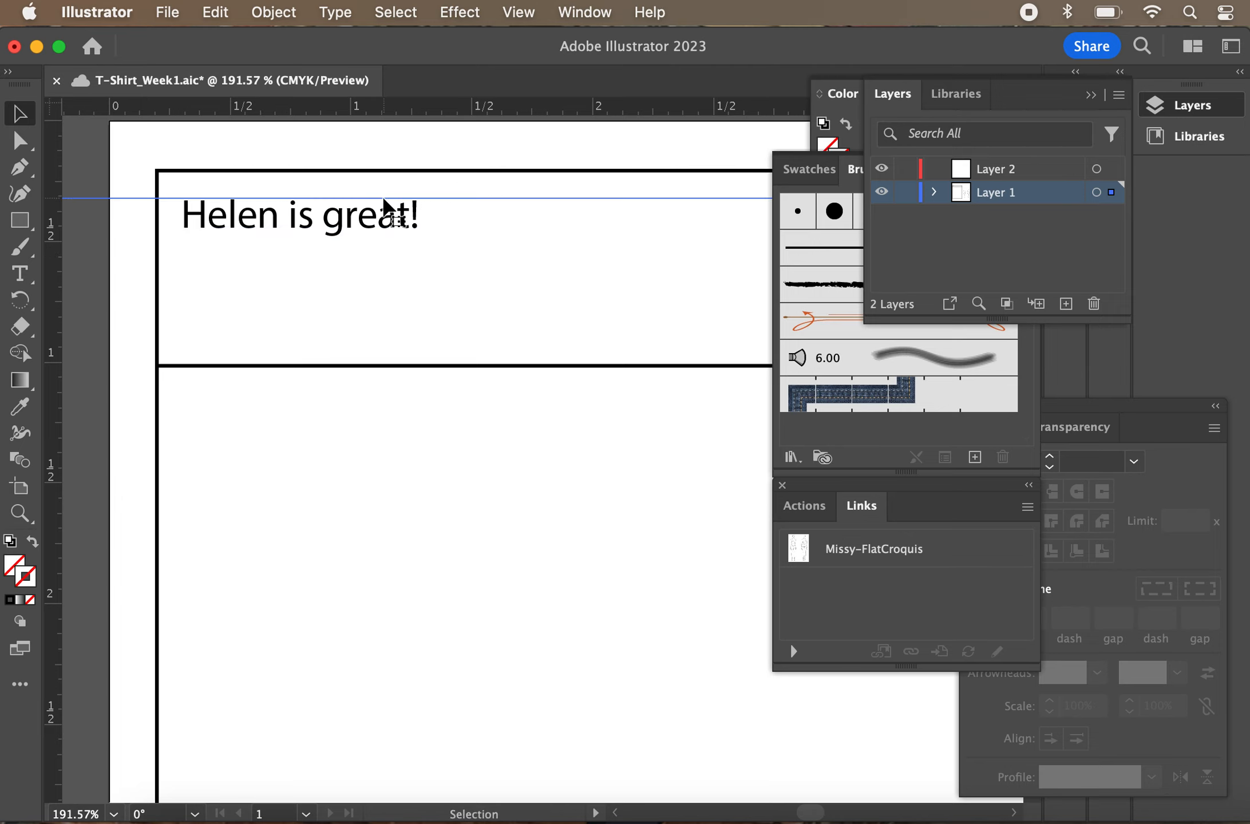
Examine the available view options for smart guides, guides, grid and snapping without changing any of them
click(564, 11)
mouse_move(503, 9)
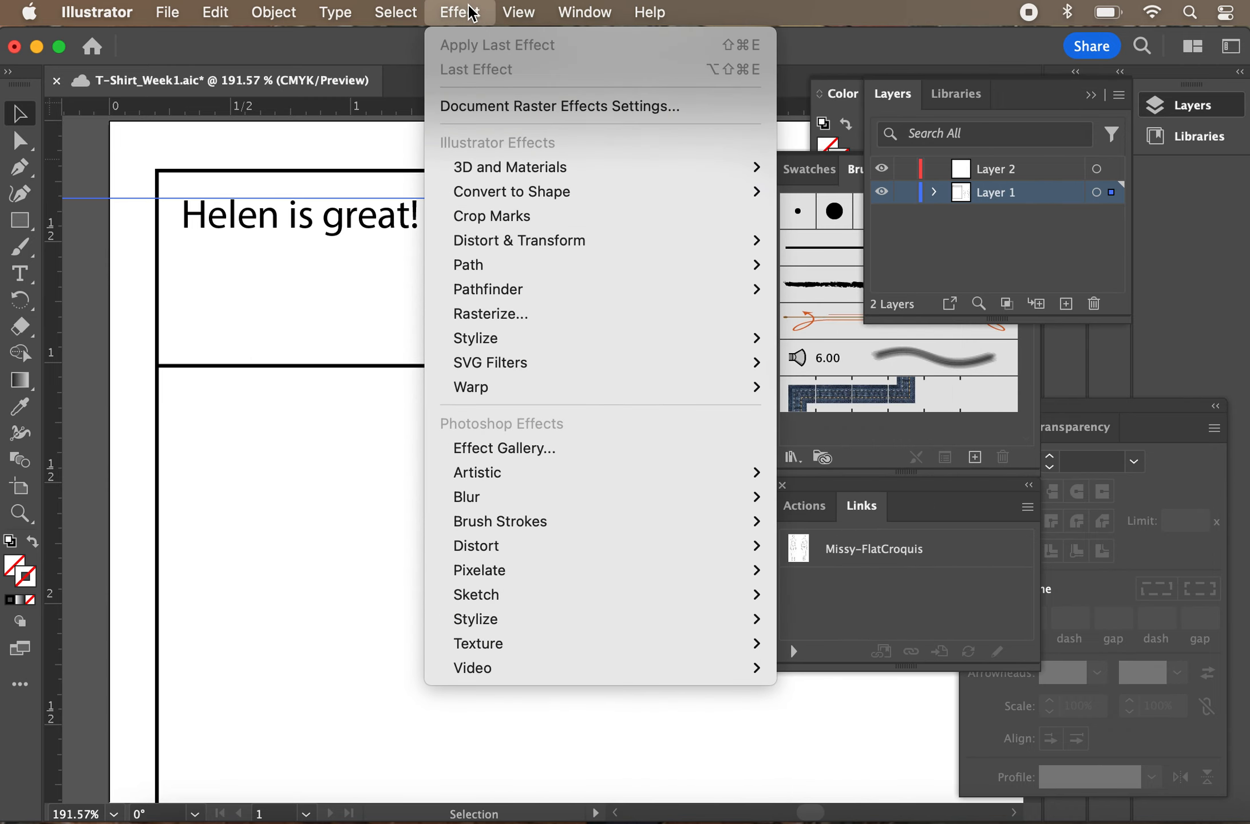
mouse_move(557, 11)
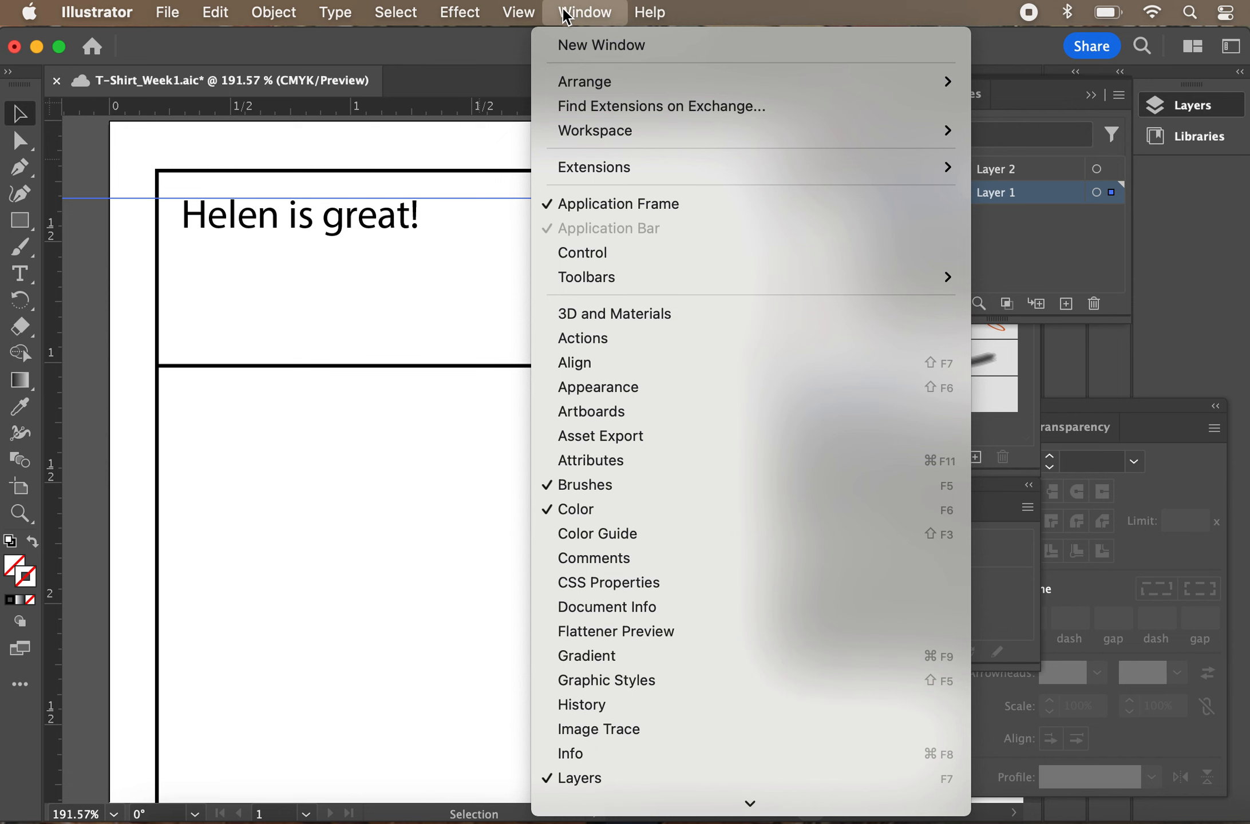
mouse_move(413, 12)
mouse_move(458, 12)
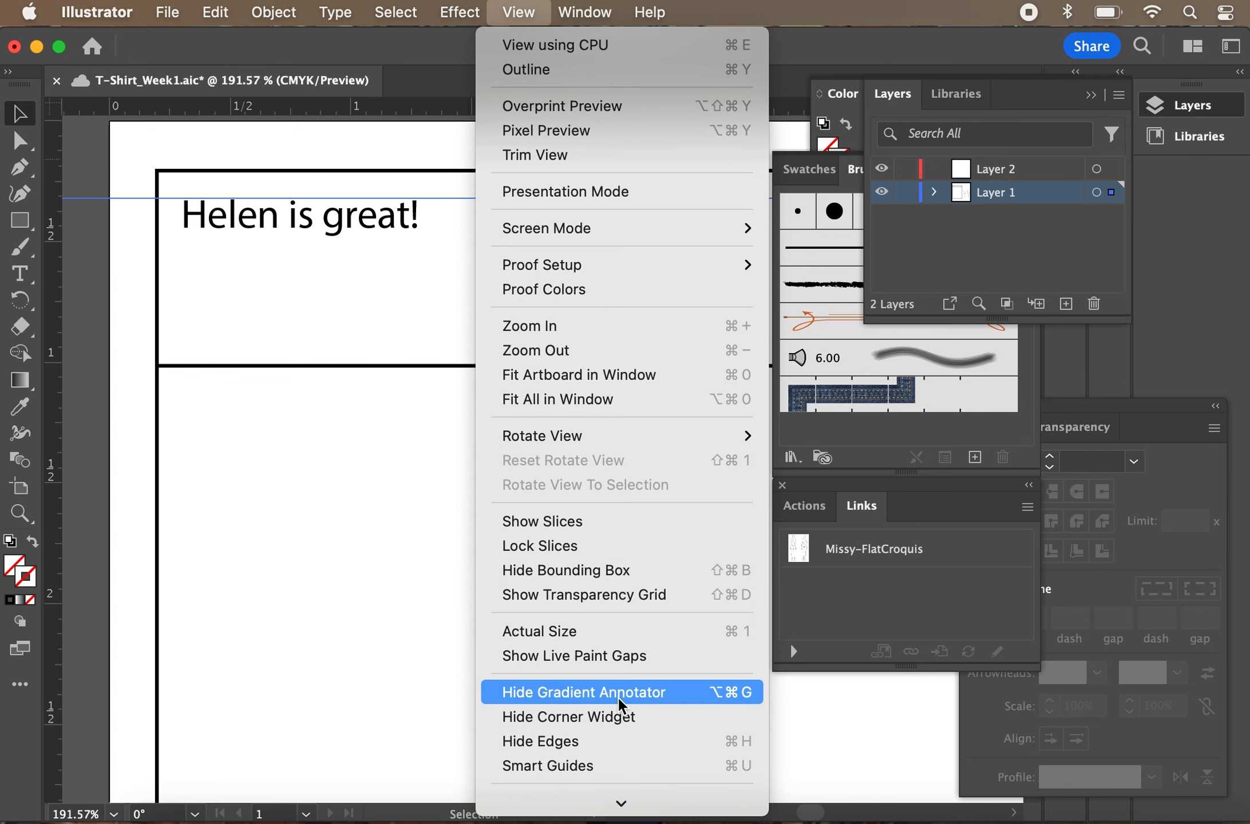
scroll(620, 701, down, 5)
mouse_move(592, 579)
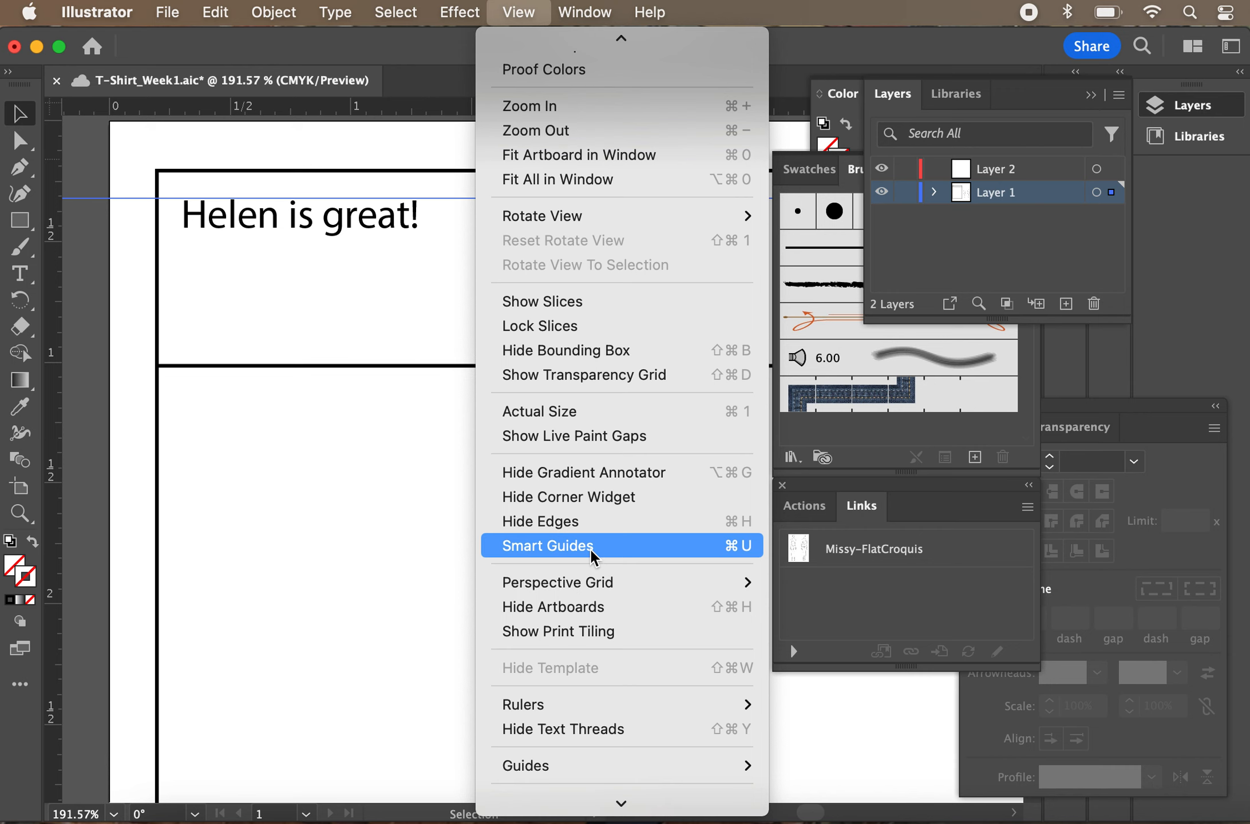
scroll(592, 554, down, 3)
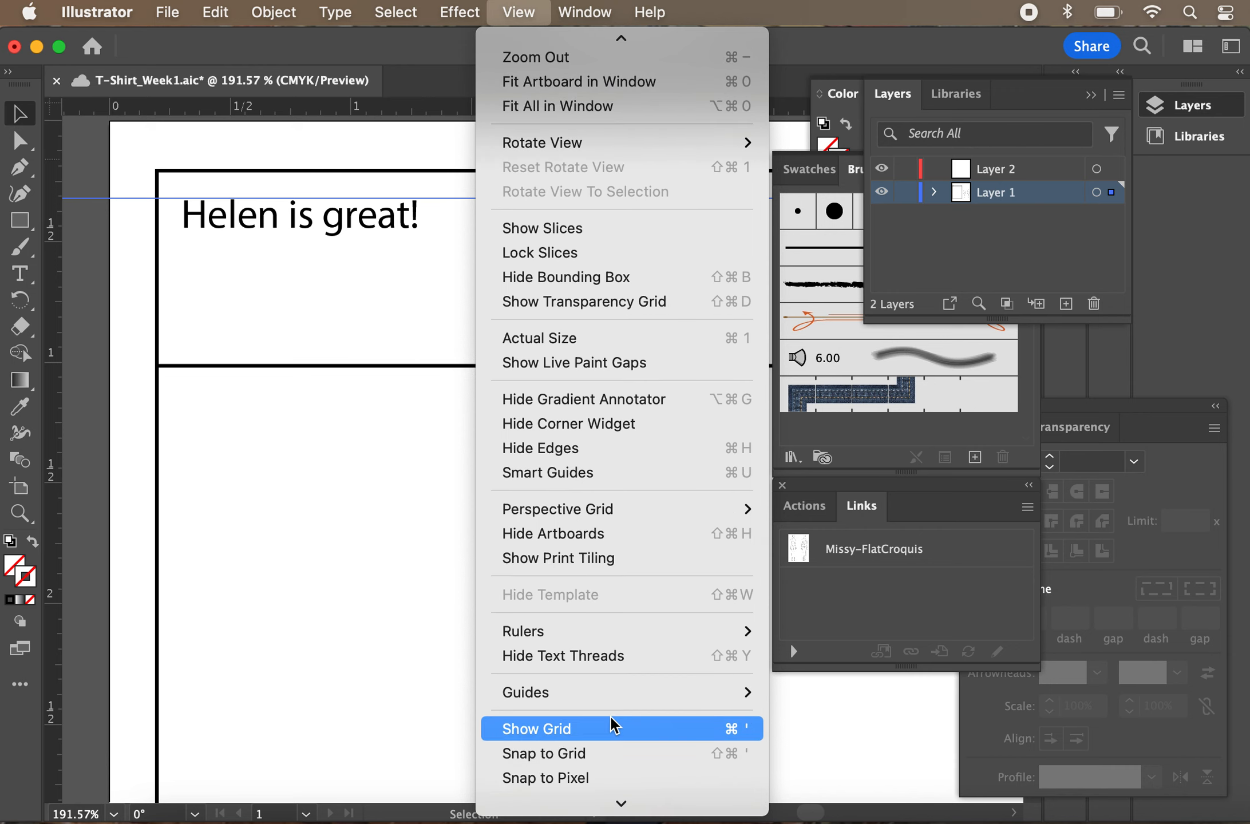
mouse_move(648, 698)
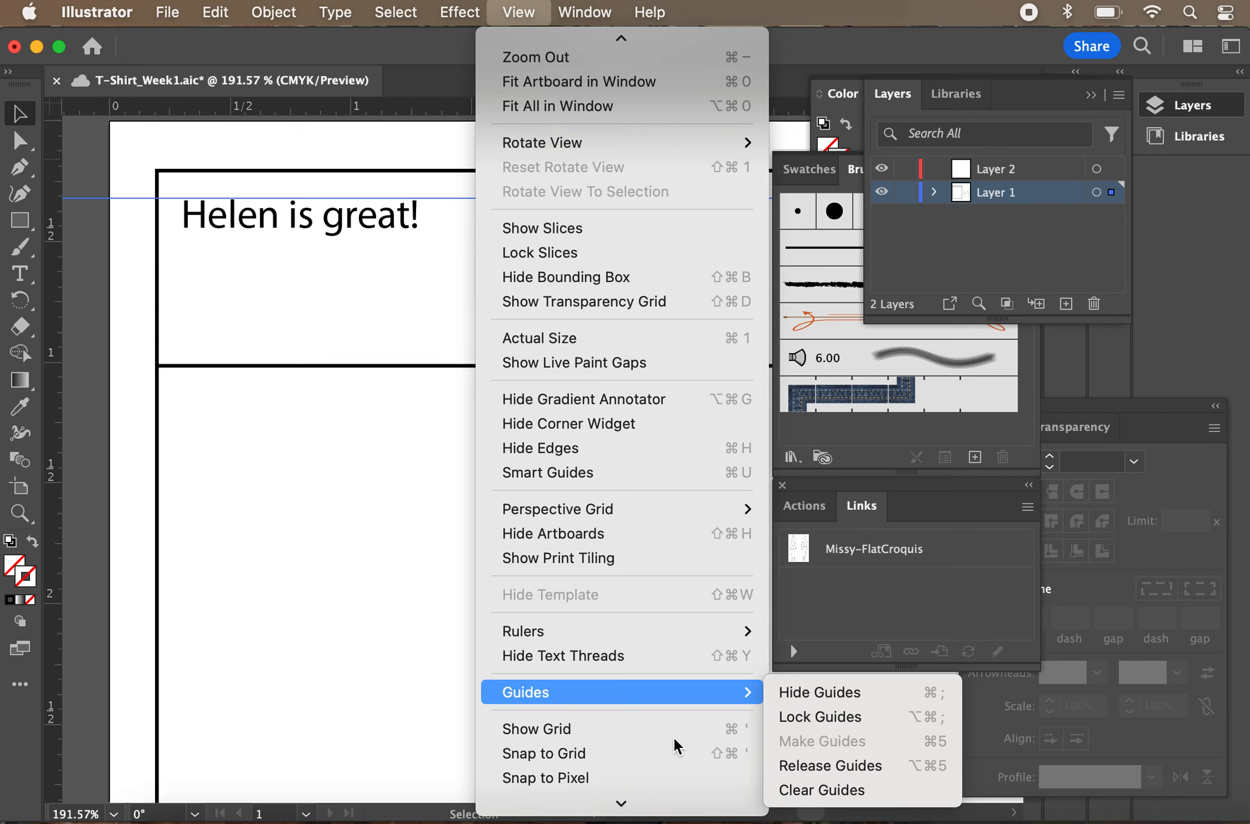
scroll(625, 764, down, 5)
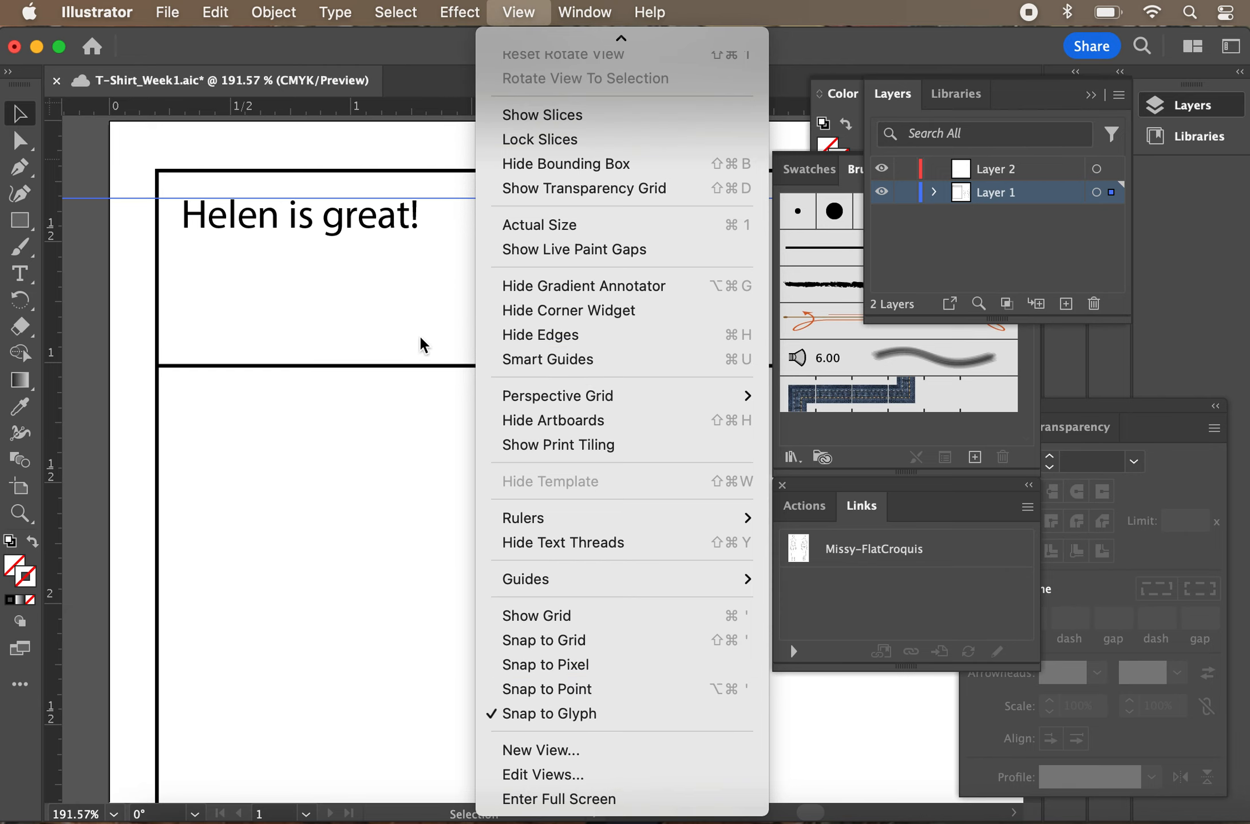
click(388, 304)
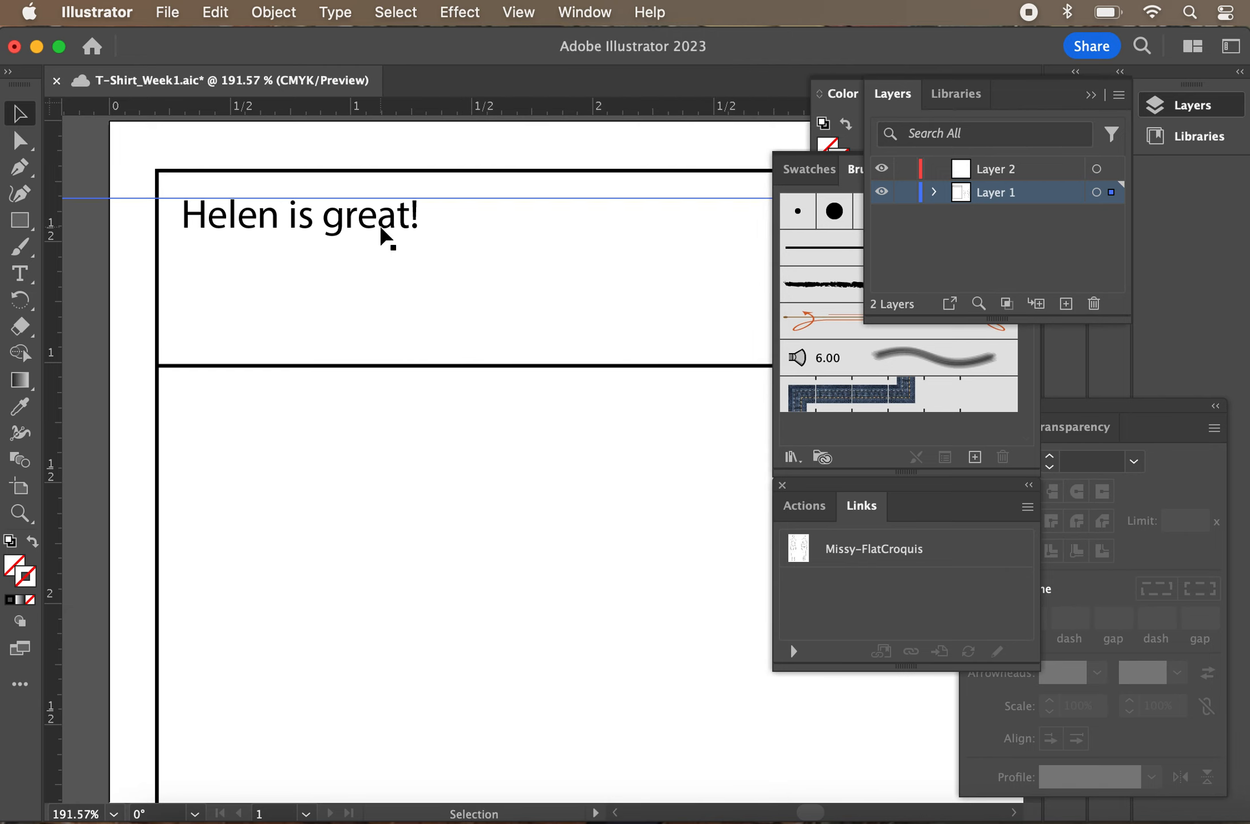
Select the header text and shift it slightly up and to the right along the guide
click(381, 228)
drag(380, 229, 384, 231)
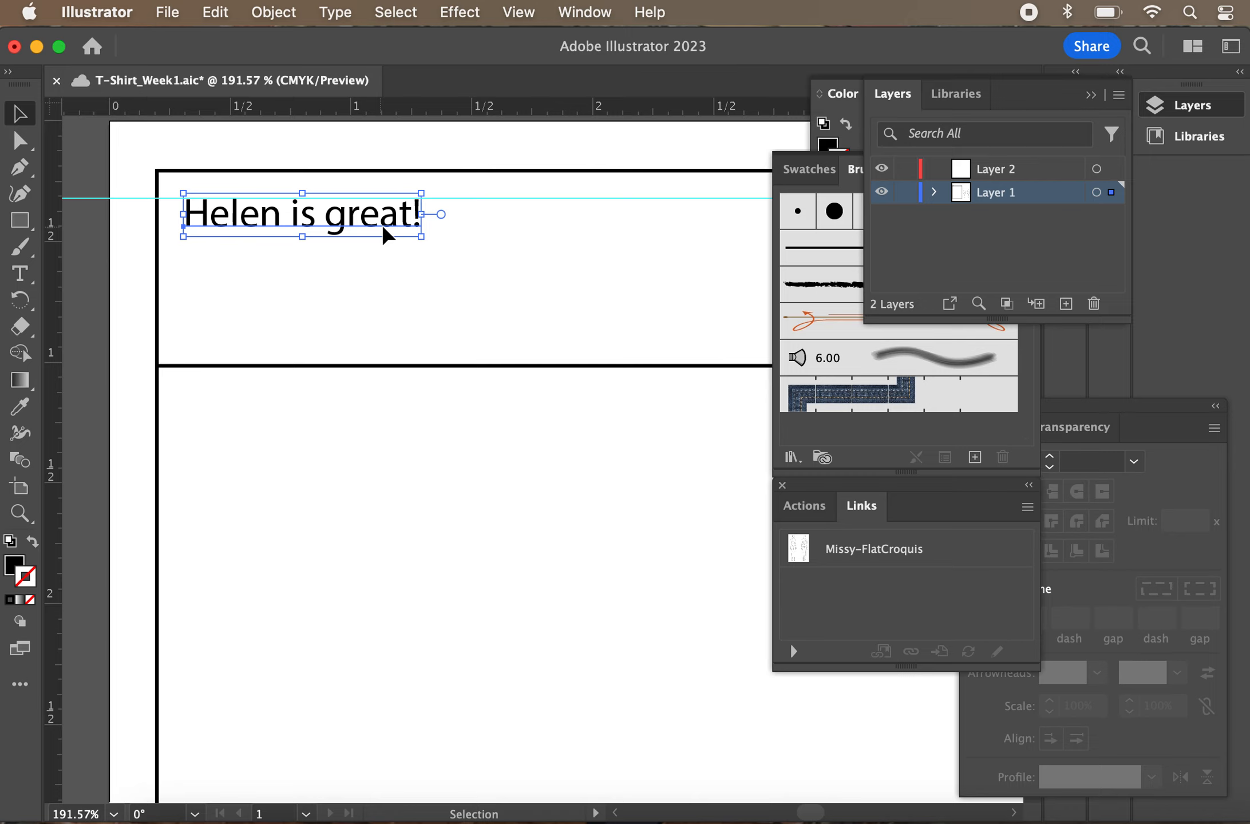
Deselect the header text and the guide, and save the document
click(342, 322)
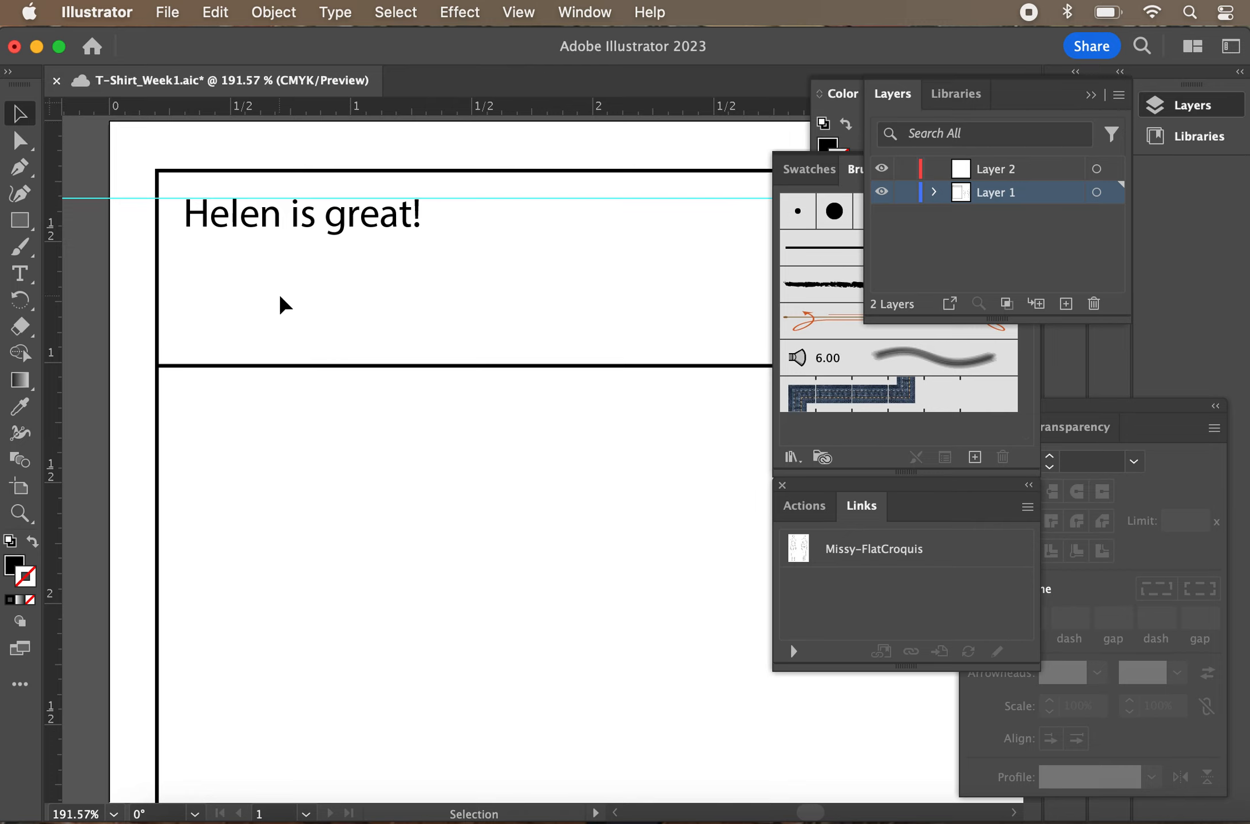
scroll(508, 268, down, 3)
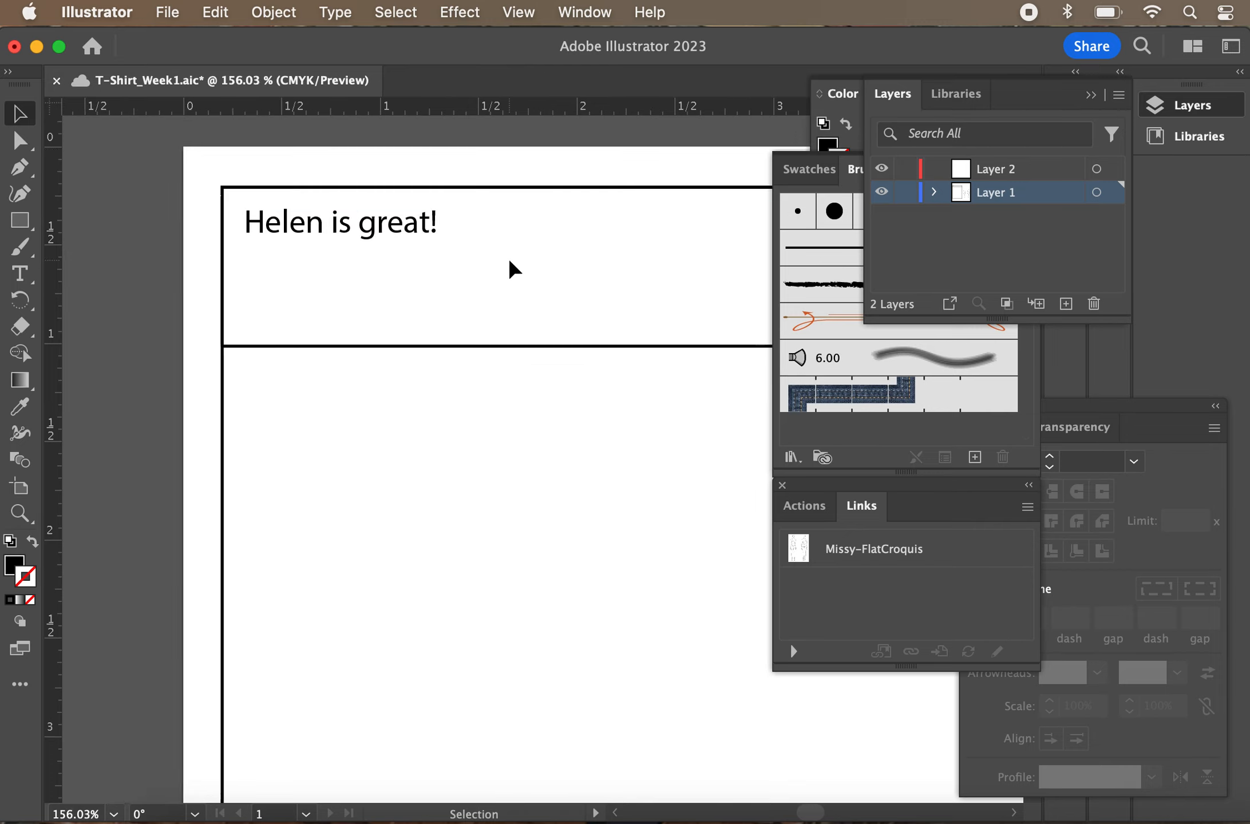
scroll(439, 244, down, 3)
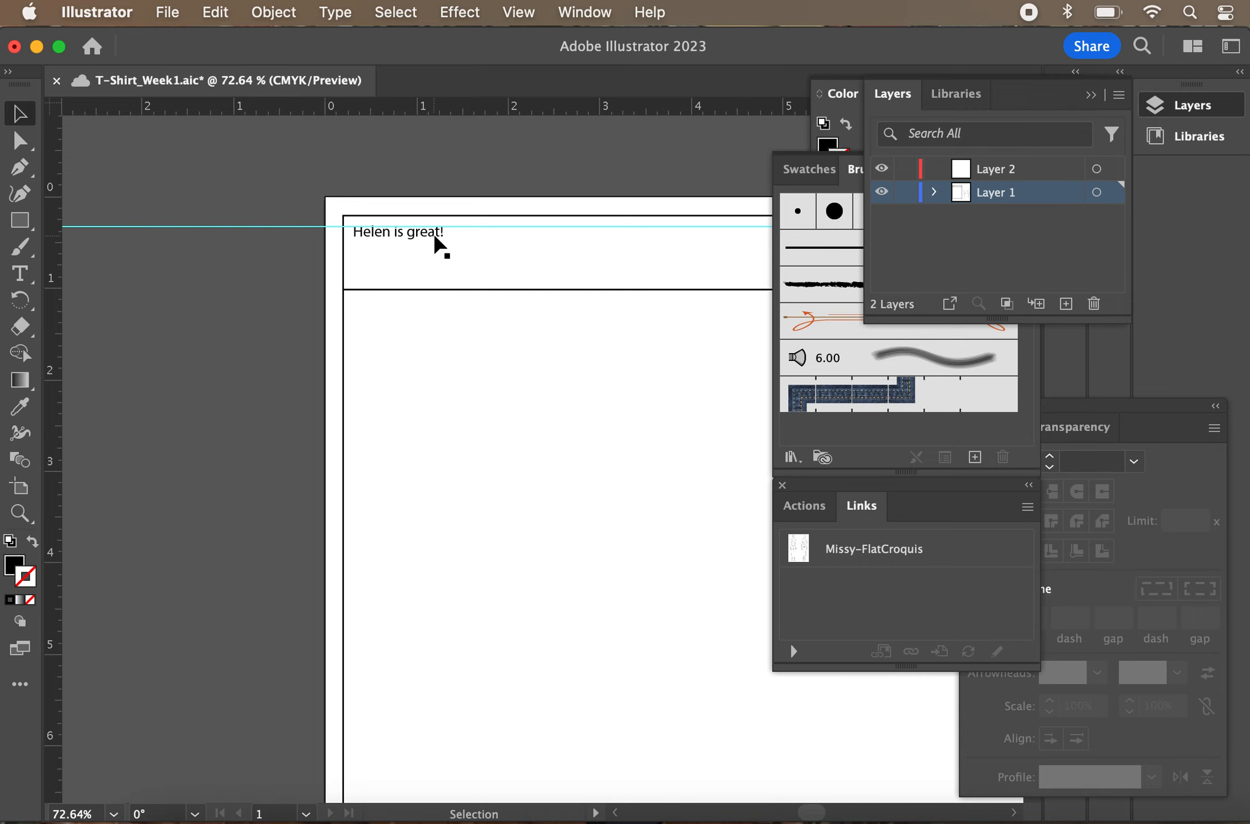
scroll(439, 243, right, 3)
click(324, 255)
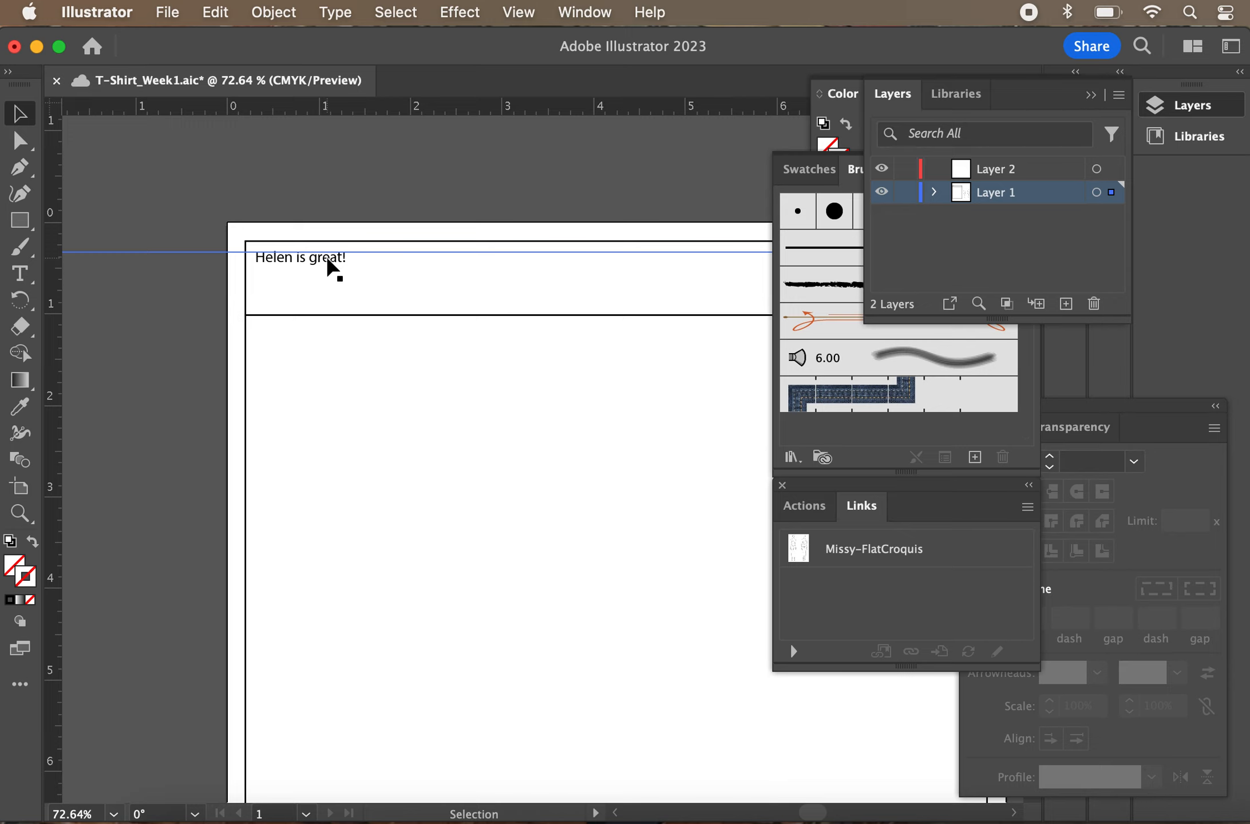
click(279, 478)
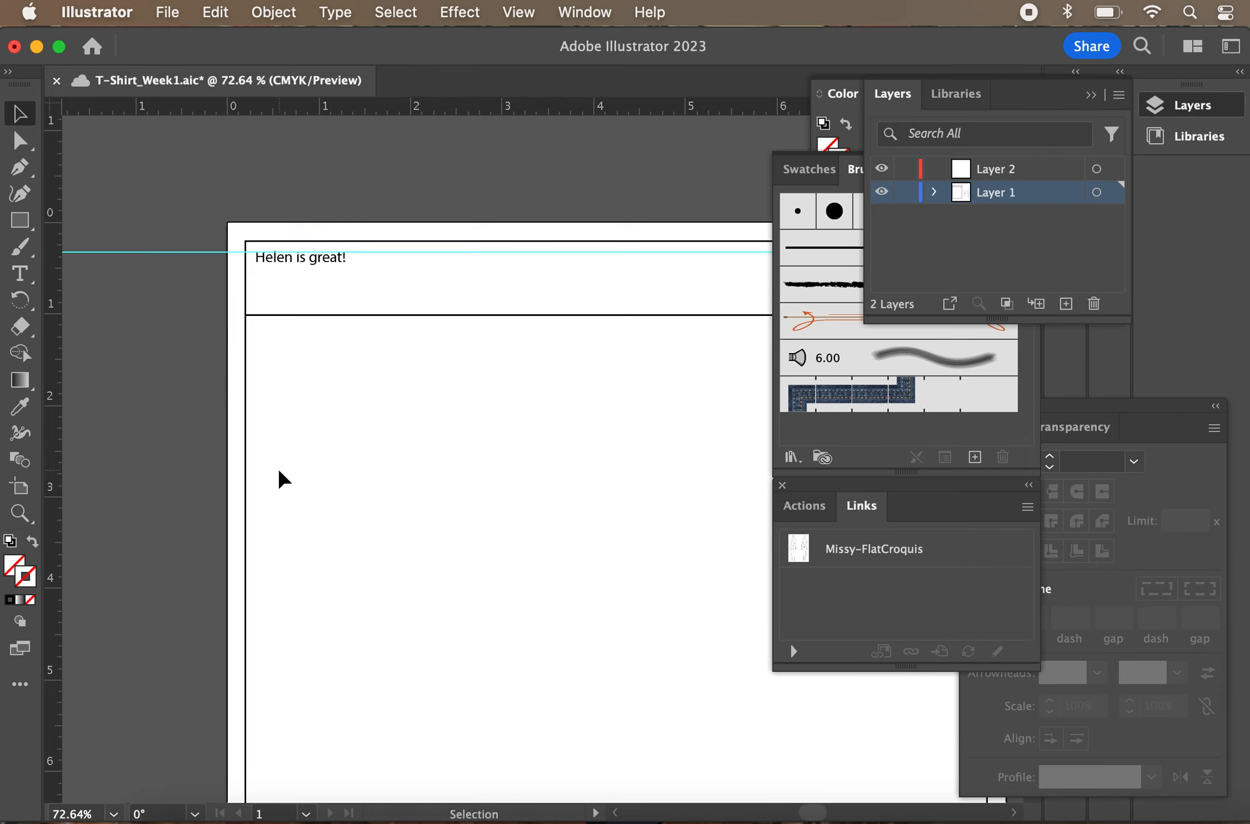
scroll(280, 478, down, 3)
scroll(279, 477, down, 1)
key(super+s)
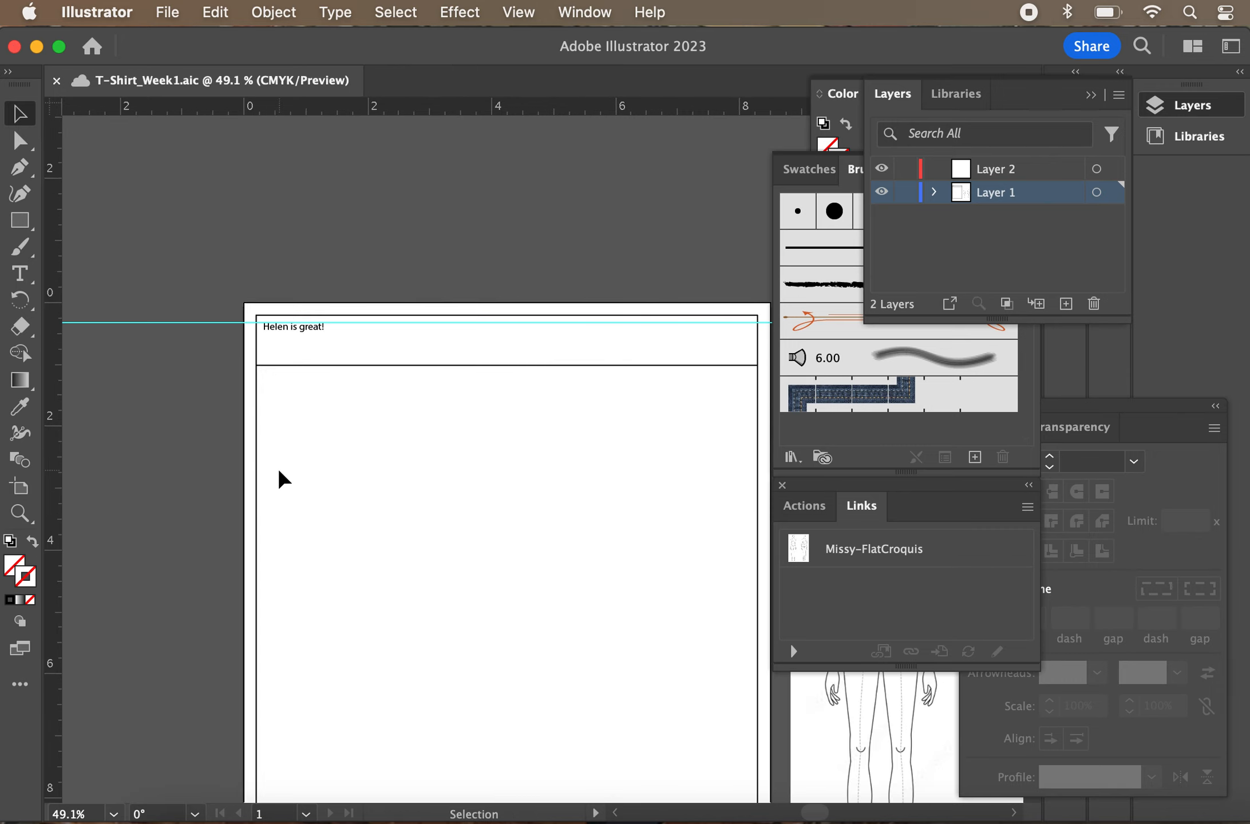
Move the croquis image onto the page, placing its upper edge on the header line near the page's left edge
scroll(279, 480, down, 5)
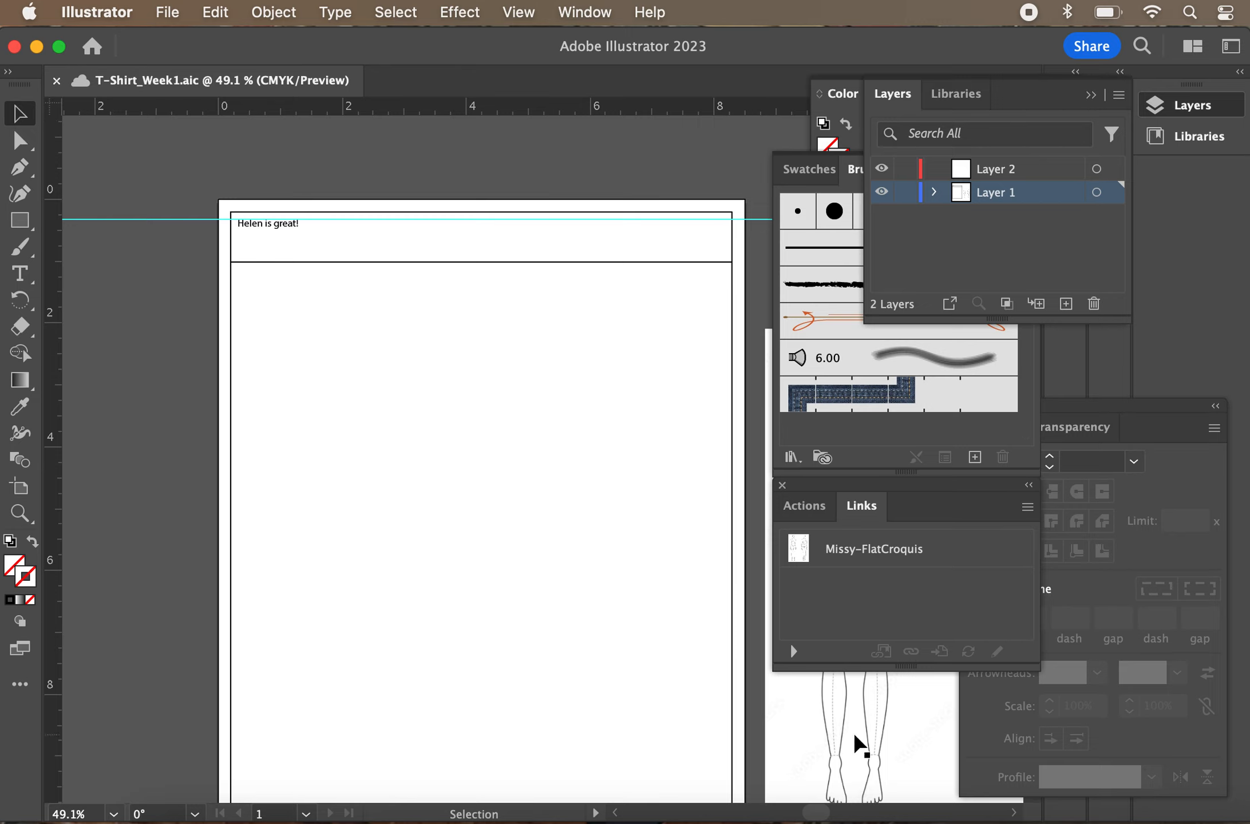
drag(855, 738, 353, 693)
key(cmd+minus)
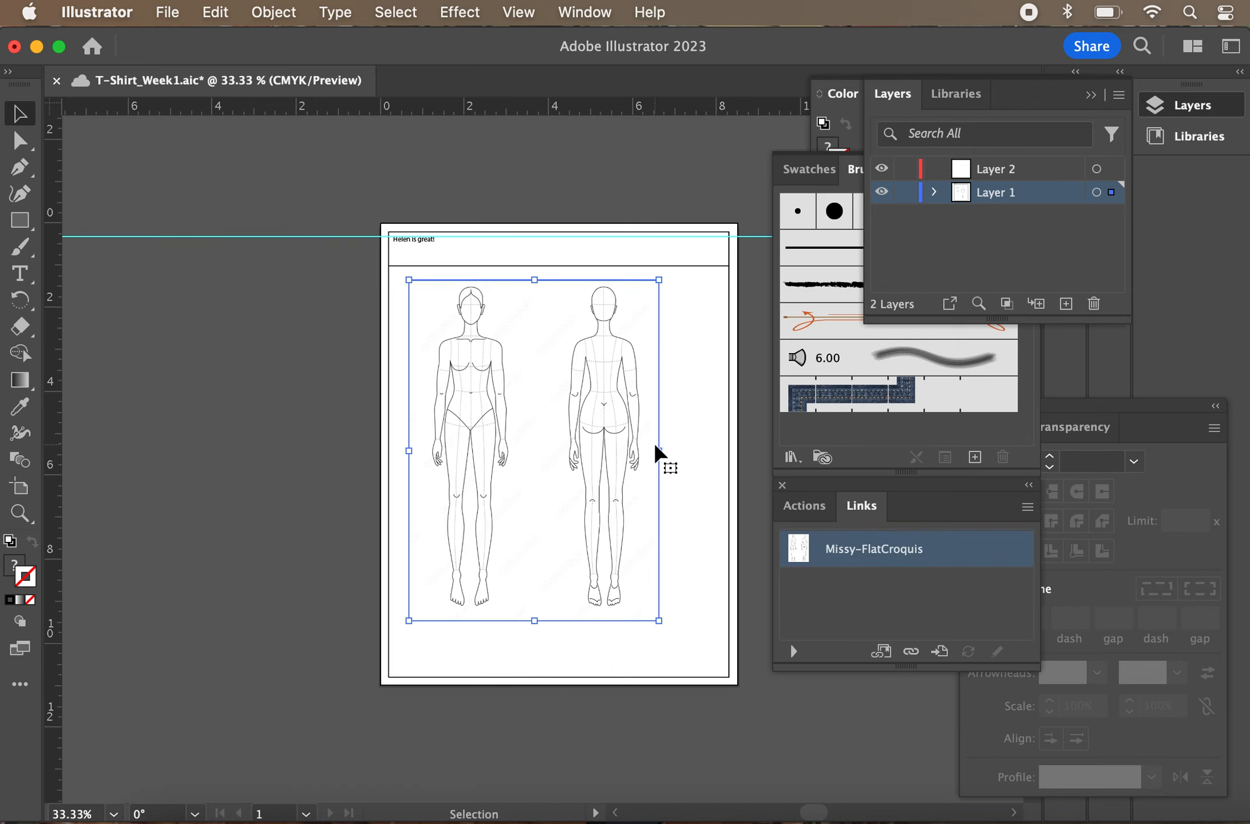
drag(656, 453, 622, 426)
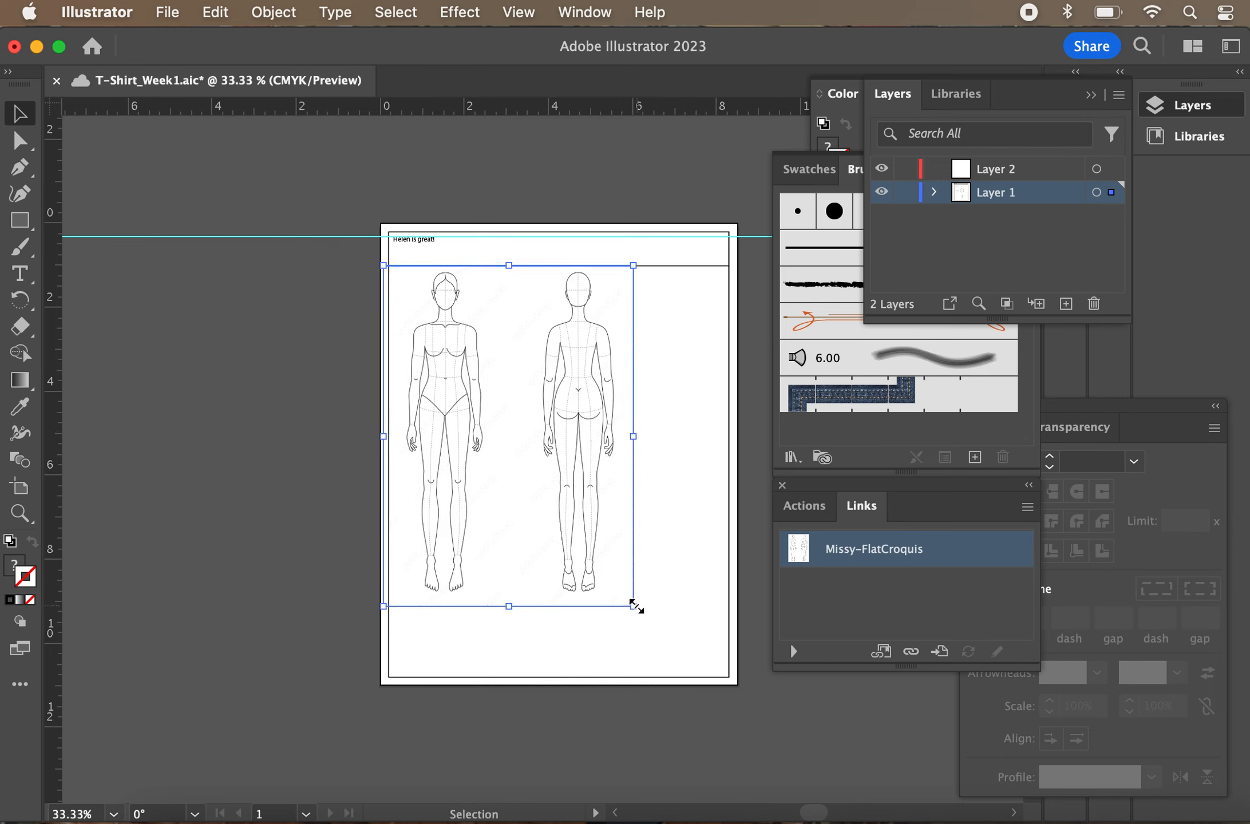
Enlarge the croquis image proportionally to fill the page below the header line, shift it right to centre it, and deselect it
drag(634, 606, 681, 602)
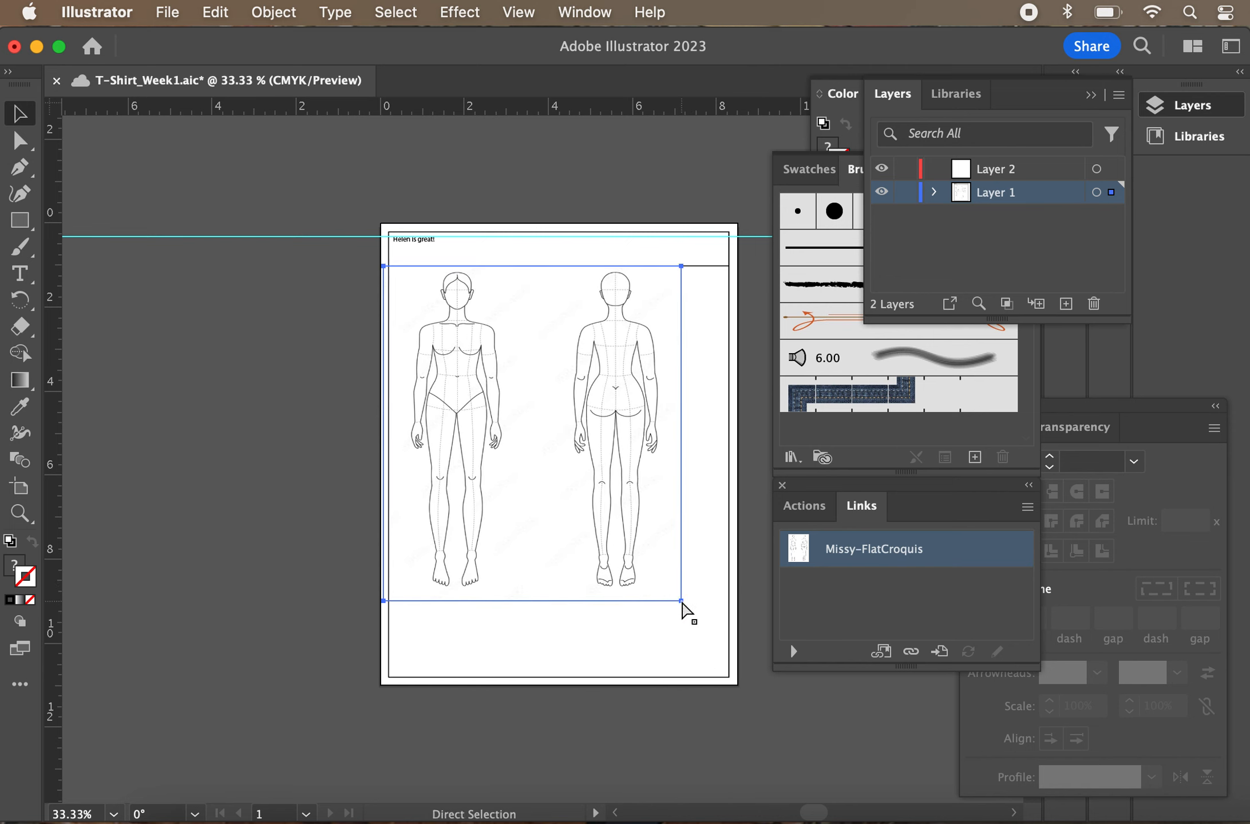
key(super+z)
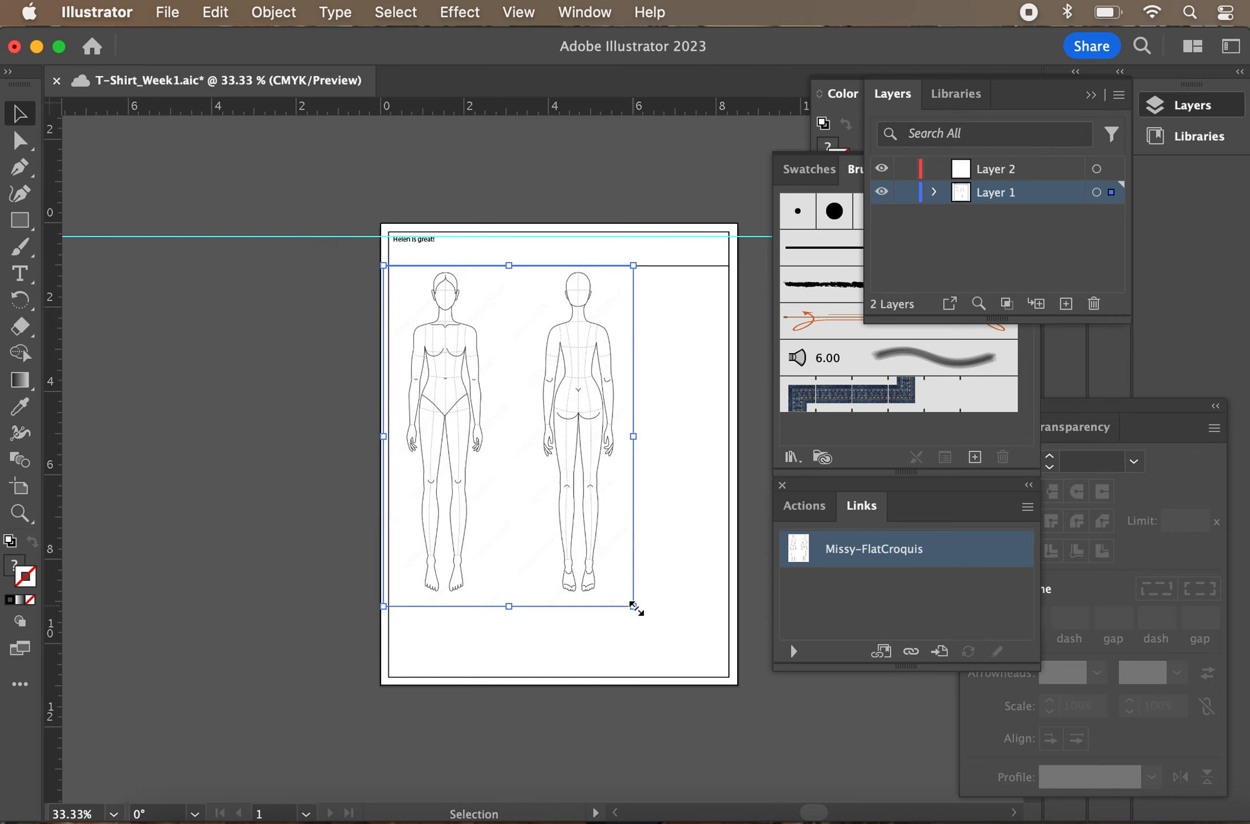
drag(635, 608, 754, 693)
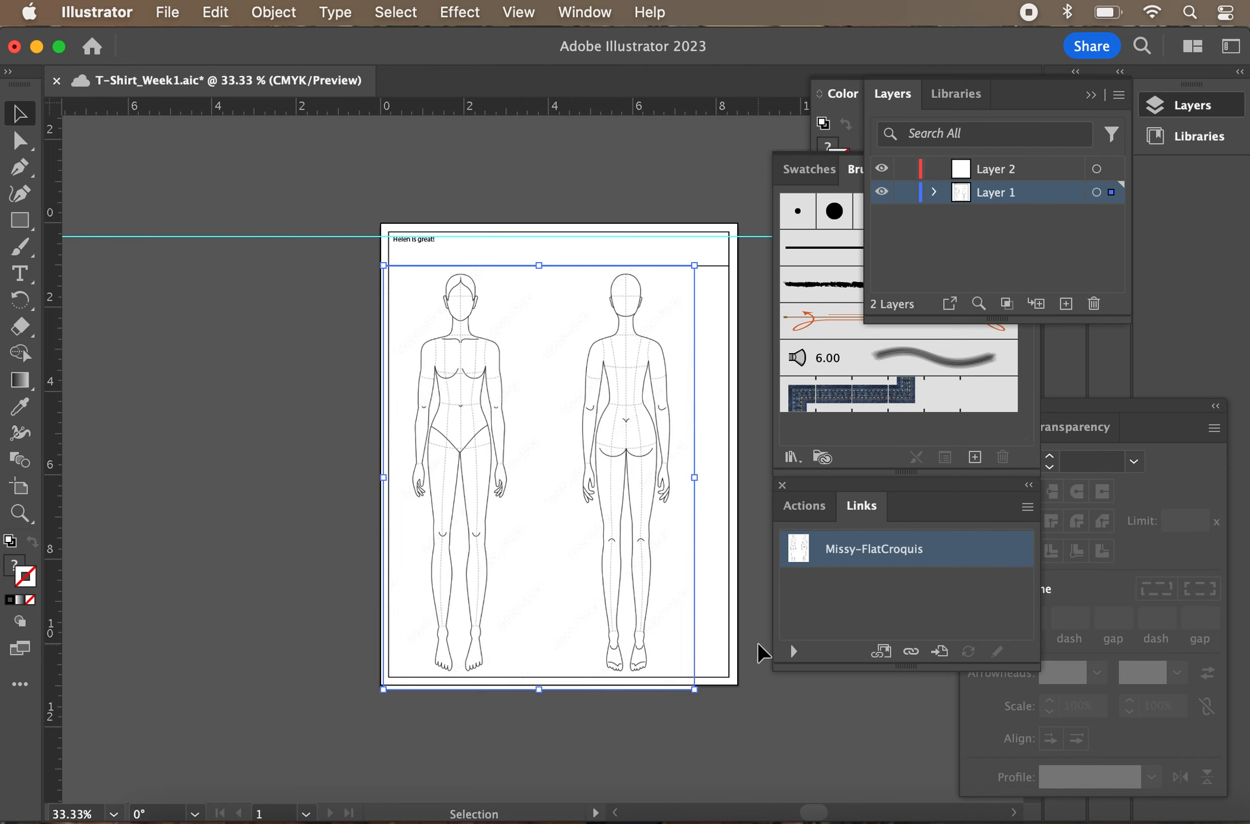
drag(577, 556, 594, 556)
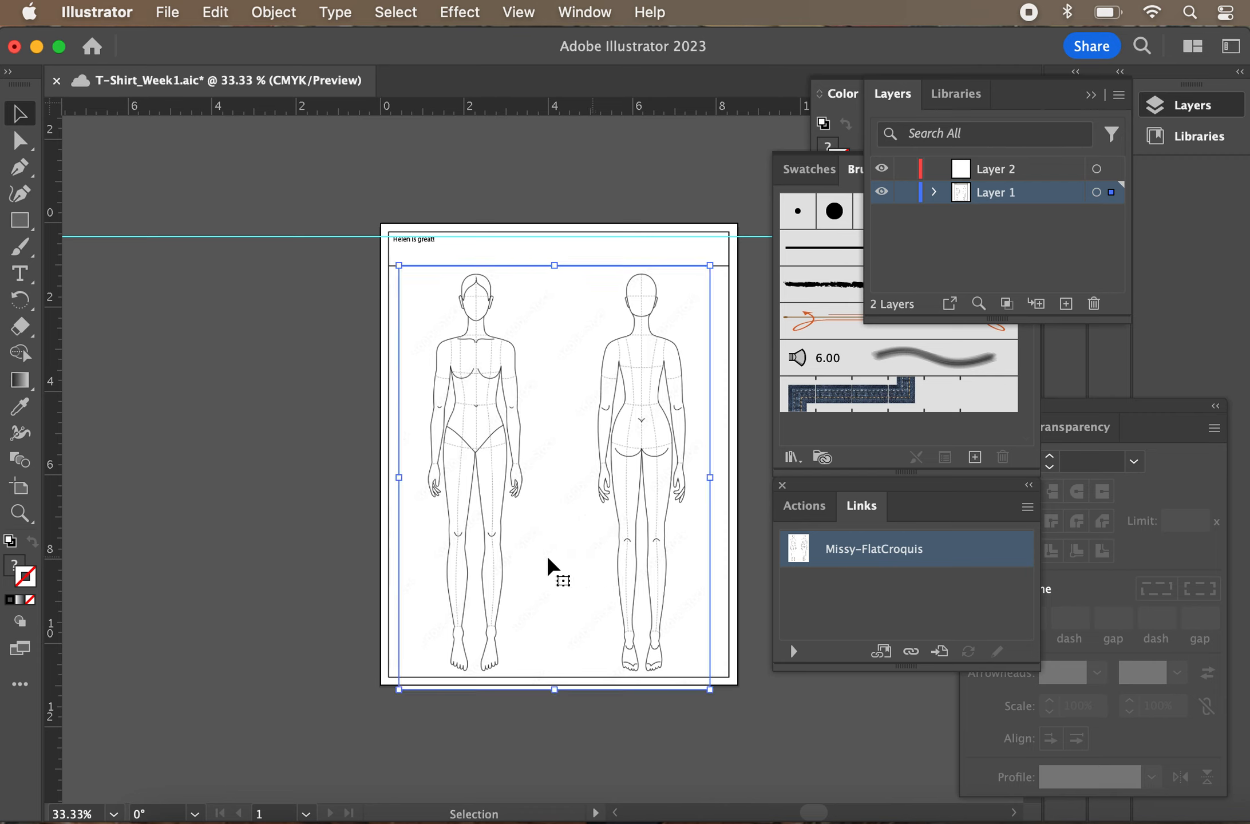
click(273, 453)
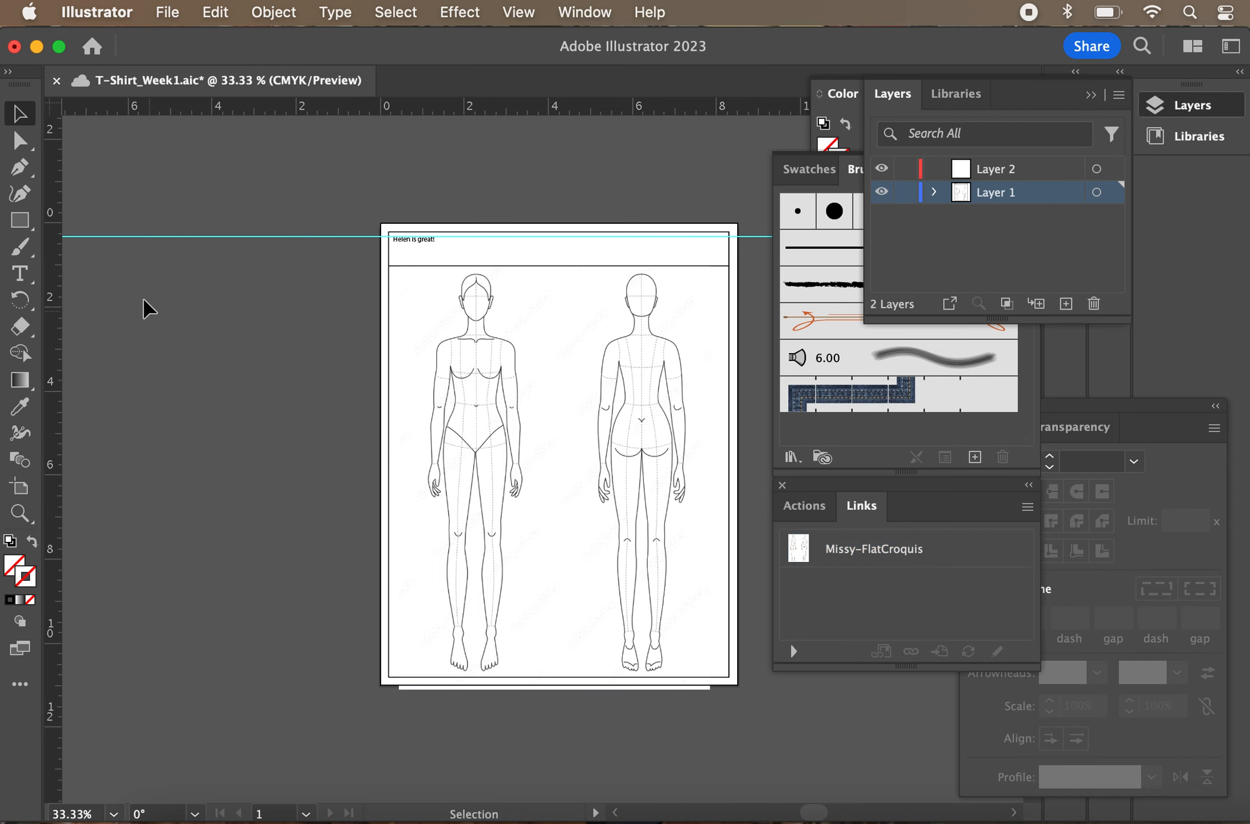
Select the croquis image and lock it in place
key(super+0)
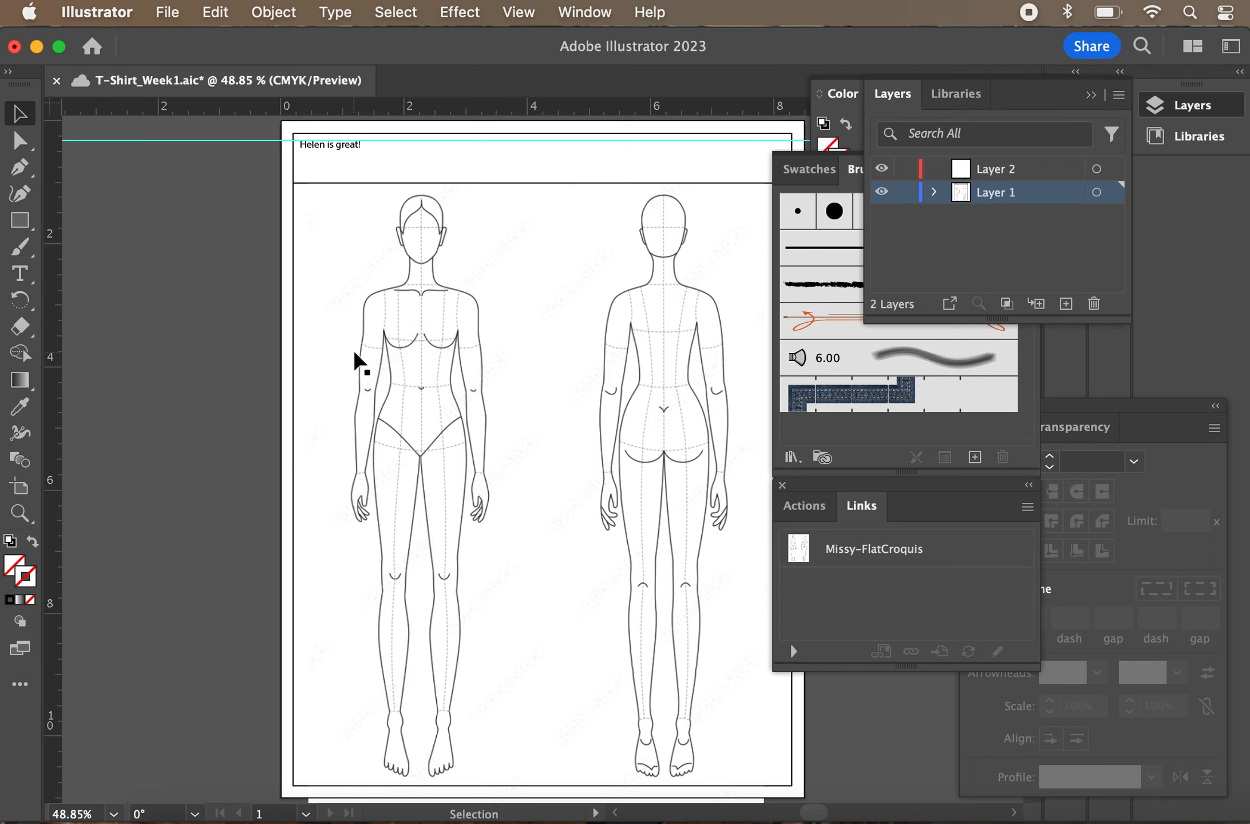
scroll(395, 389, right, 5)
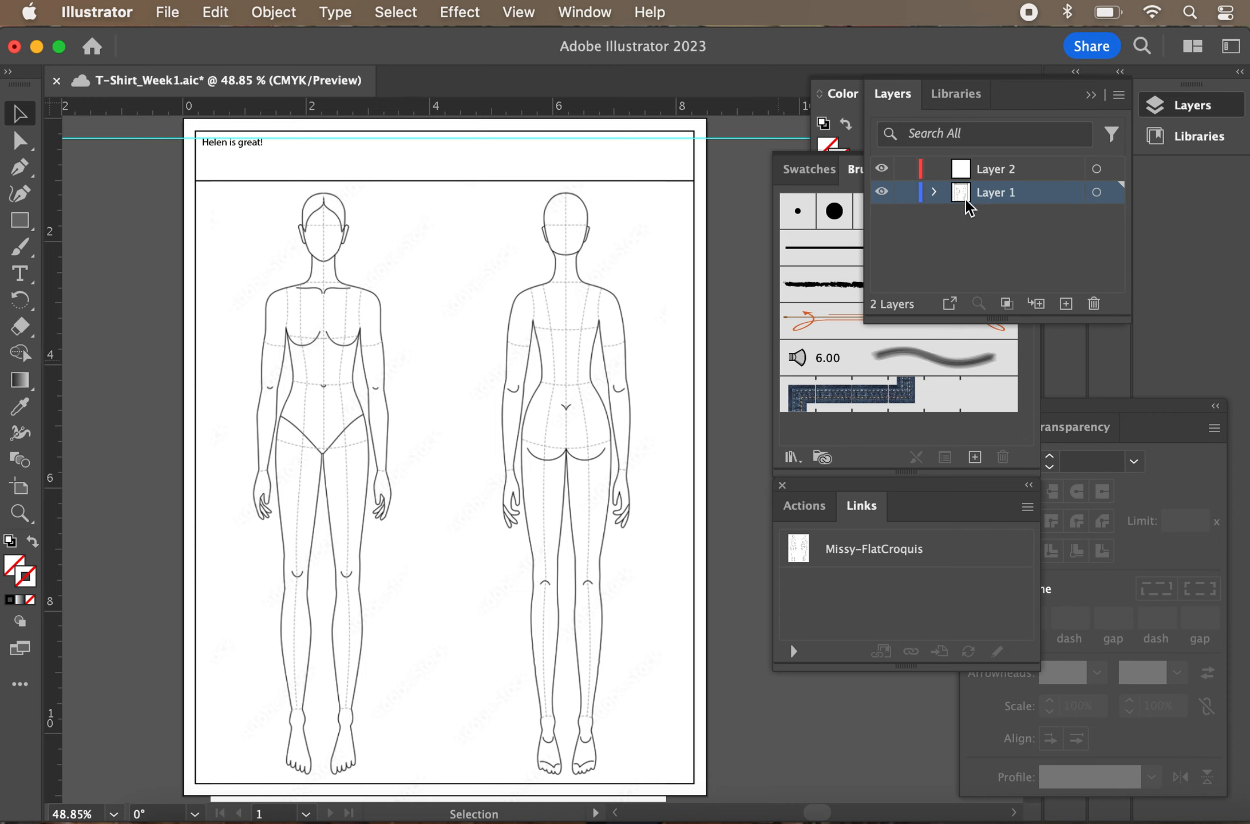
click(330, 8)
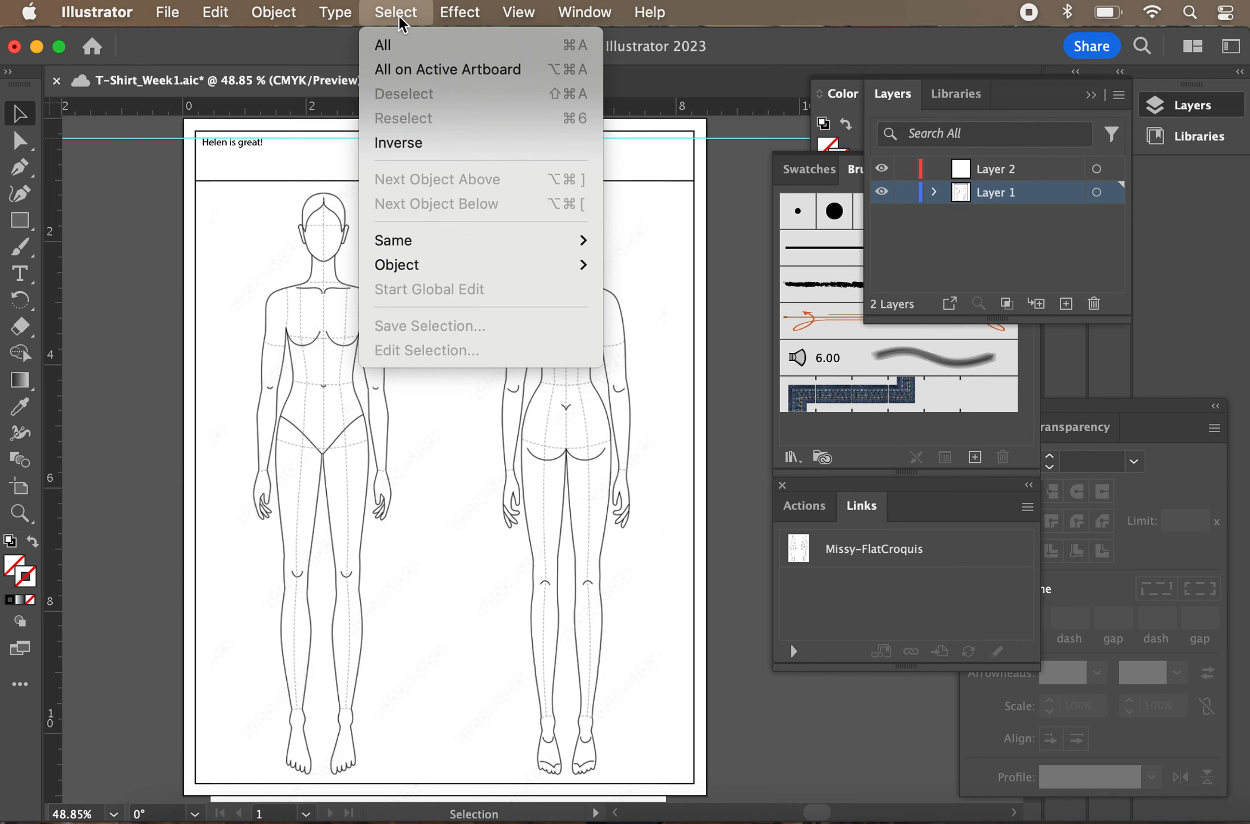
click(297, 10)
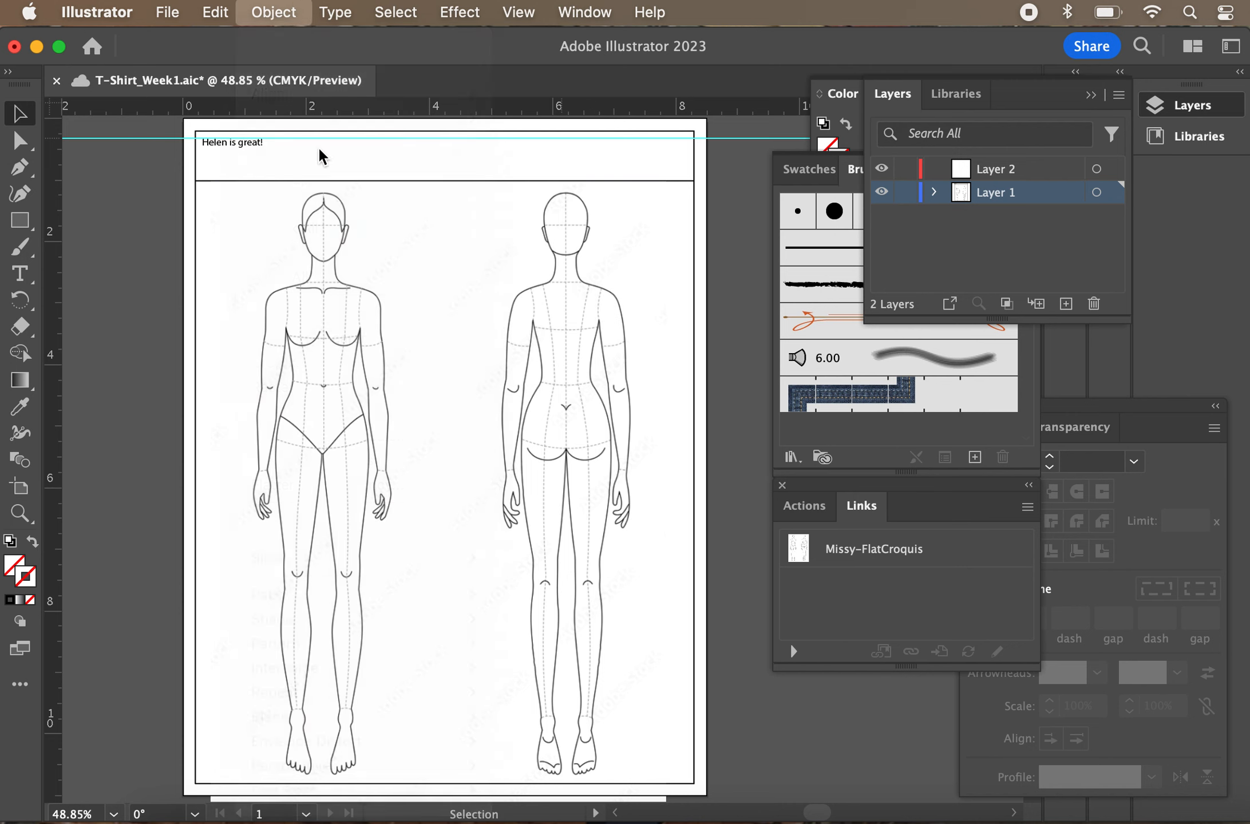
click(386, 342)
click(297, 10)
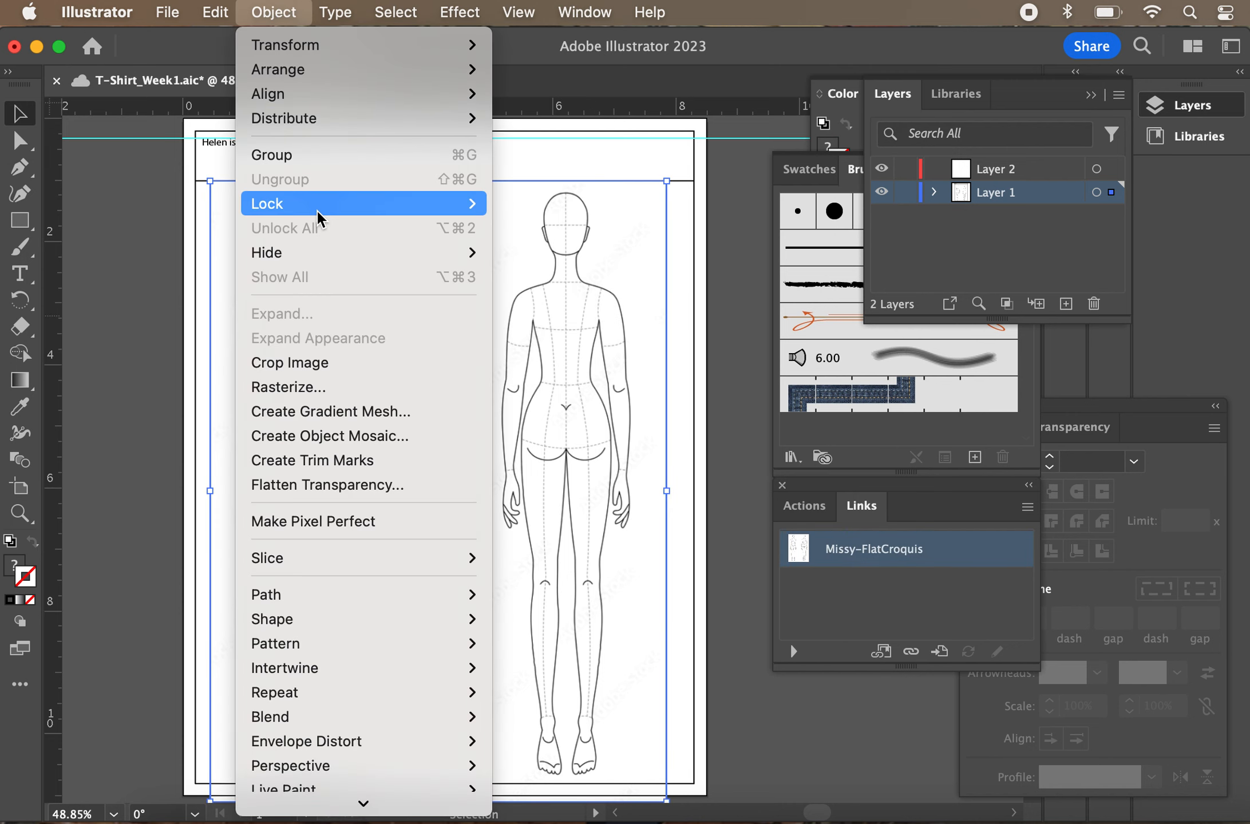
mouse_move(317, 207)
click(512, 205)
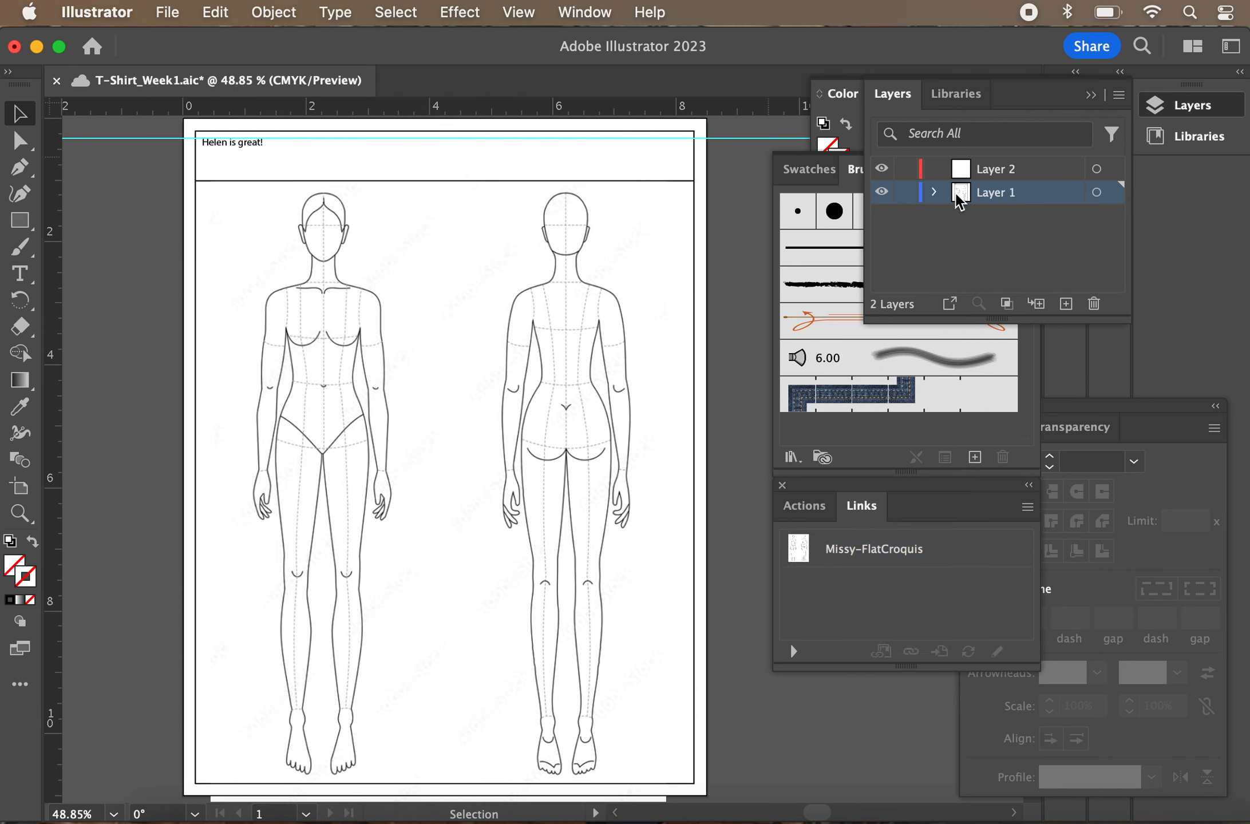
Make Layer 2 the active layer and set up the Pen tool with no fill and a black 1 pt stroke
click(1007, 170)
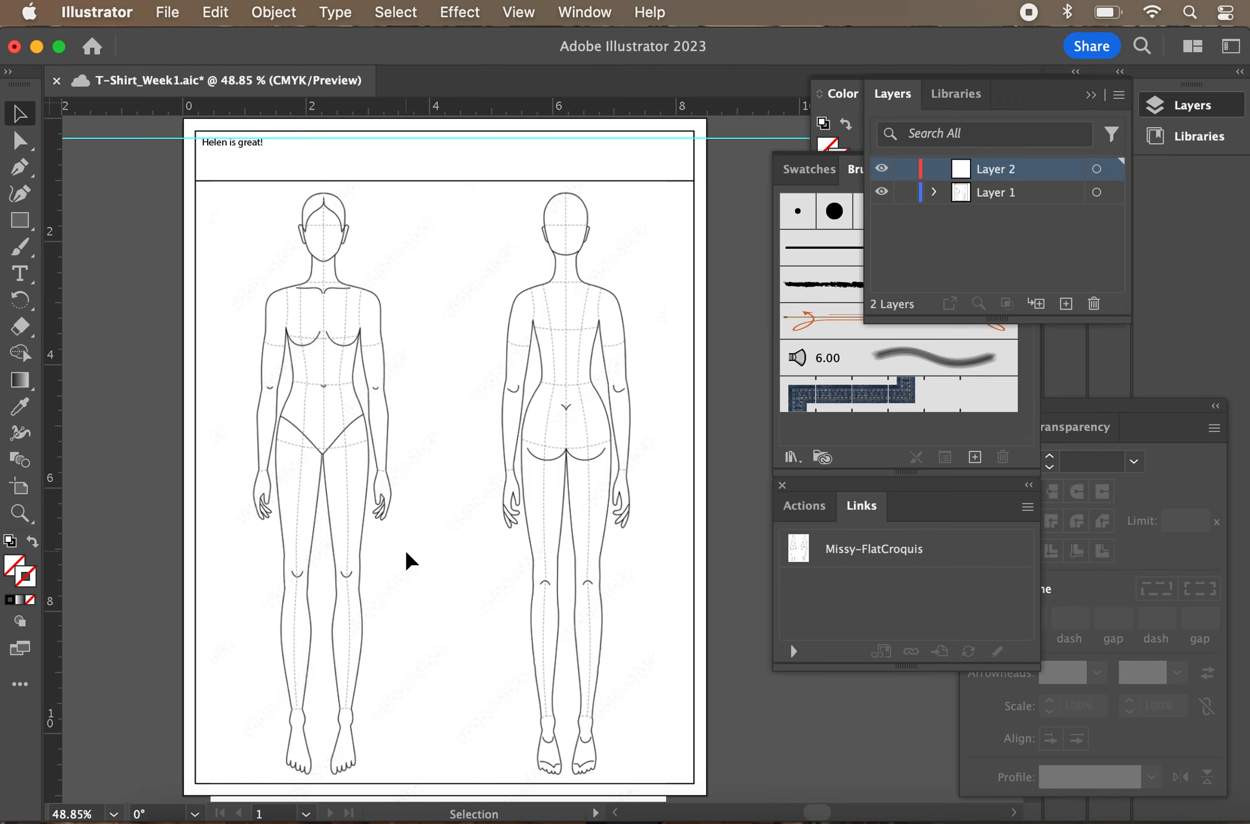
key(p)
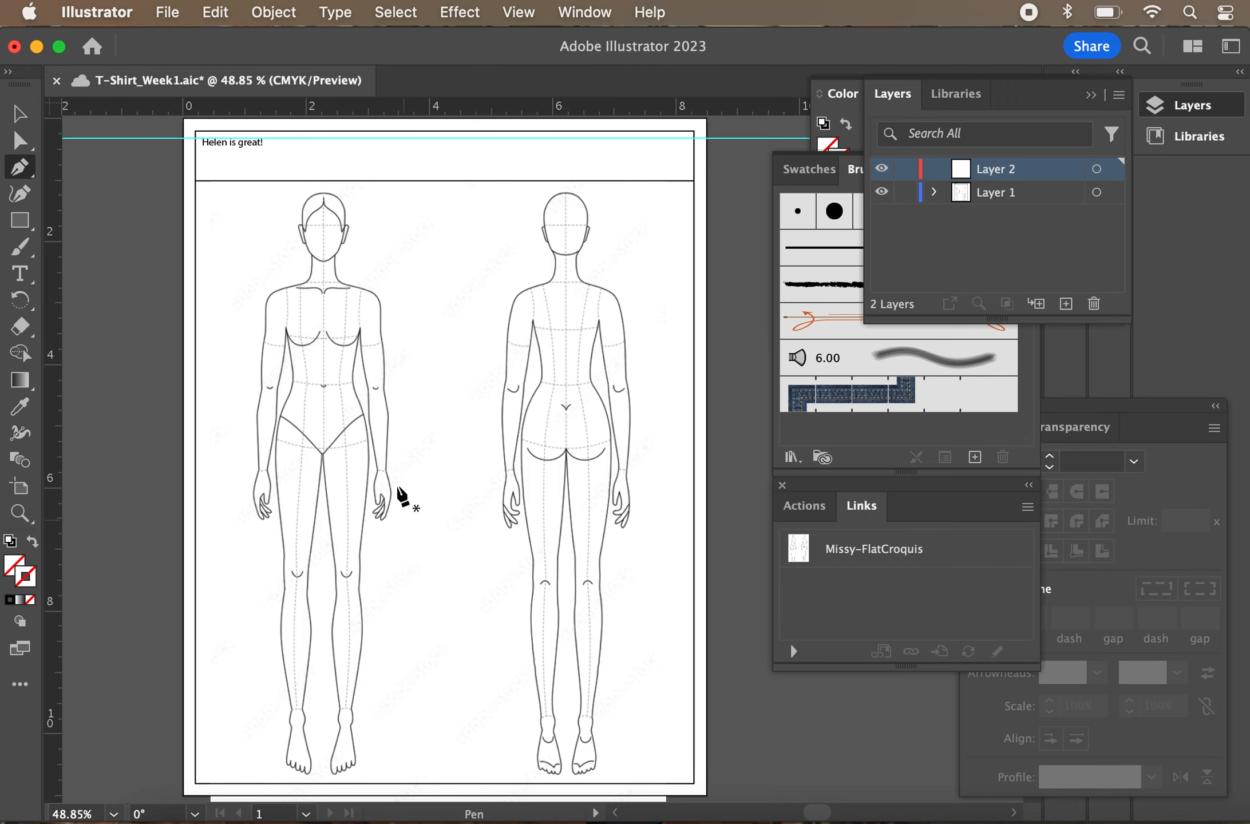
scroll(334, 313, up, 5)
scroll(338, 320, up, 3)
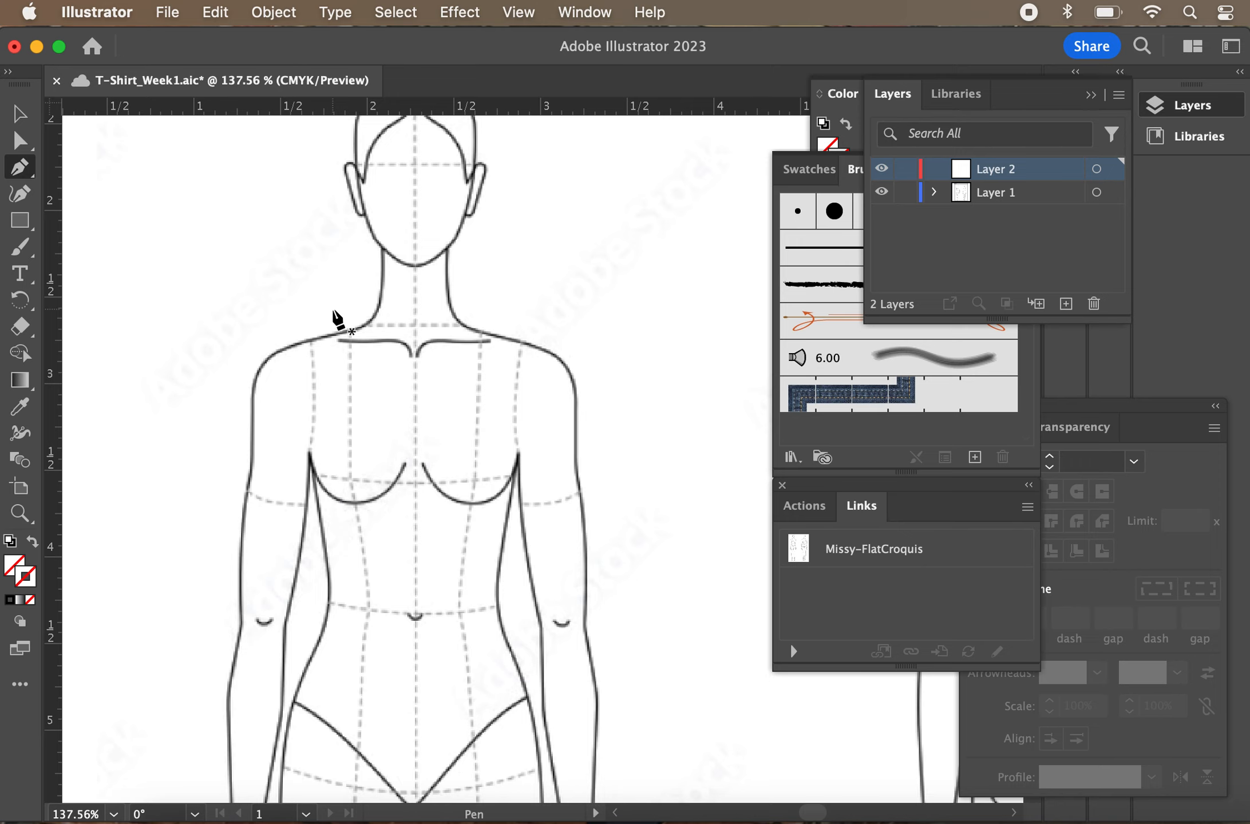
click(10, 600)
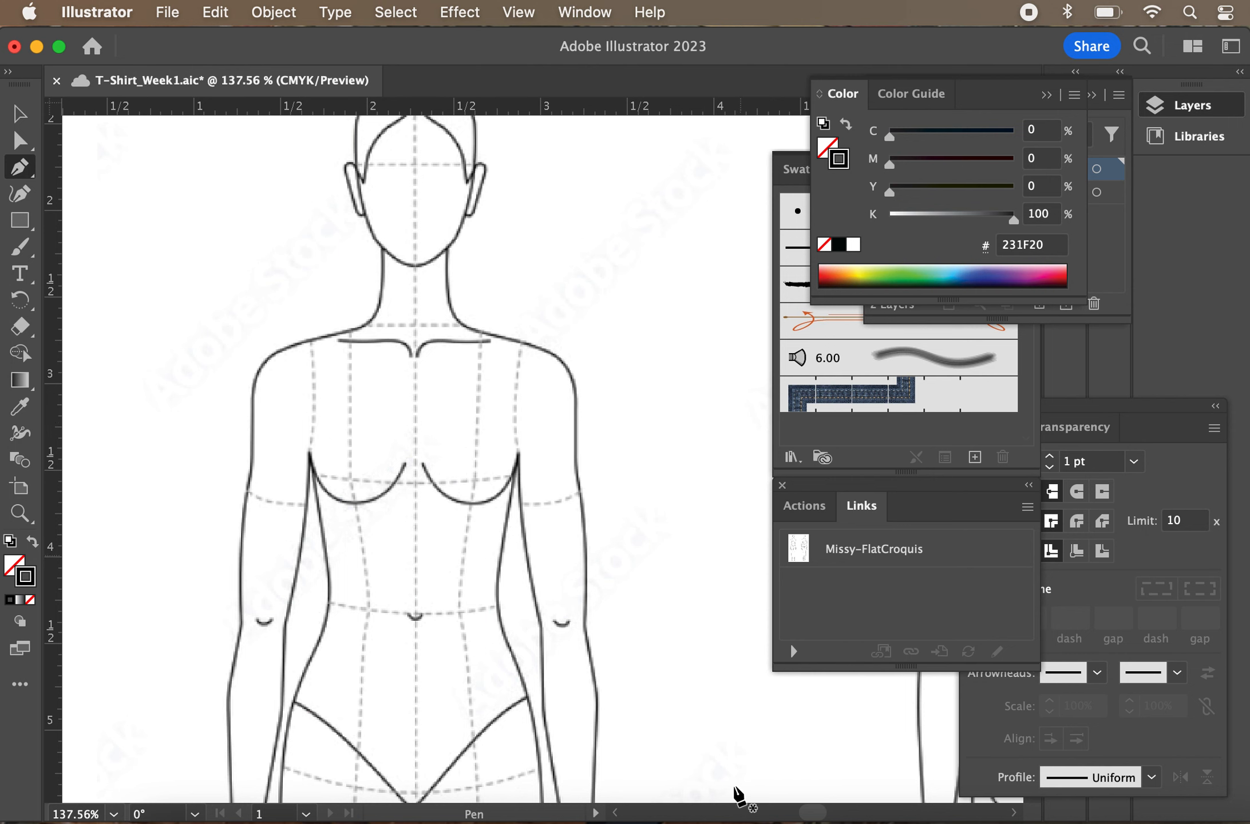
Switch to the Week 1 Presentation in Chrome, review the T-shirt assignment's drawing instructions on slide 19, and return to Illustrator
click(306, 814)
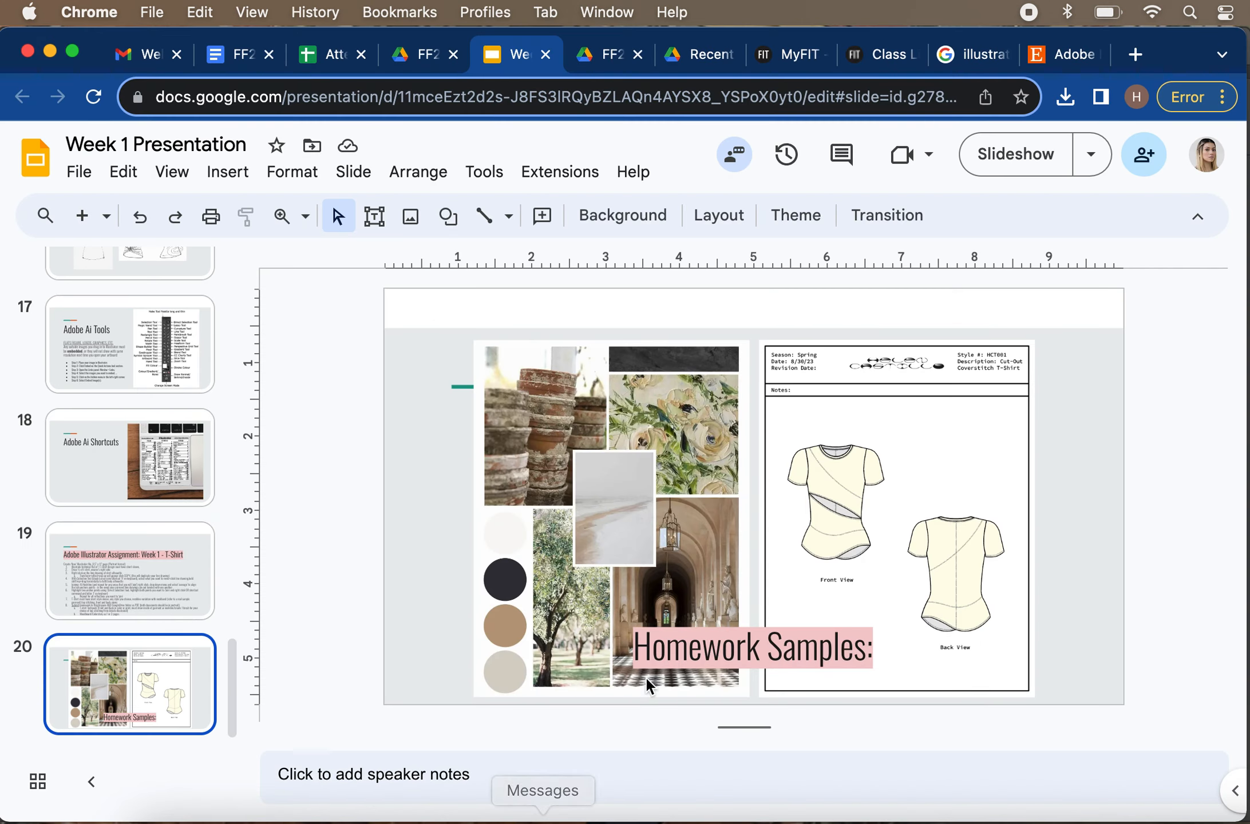
click(173, 585)
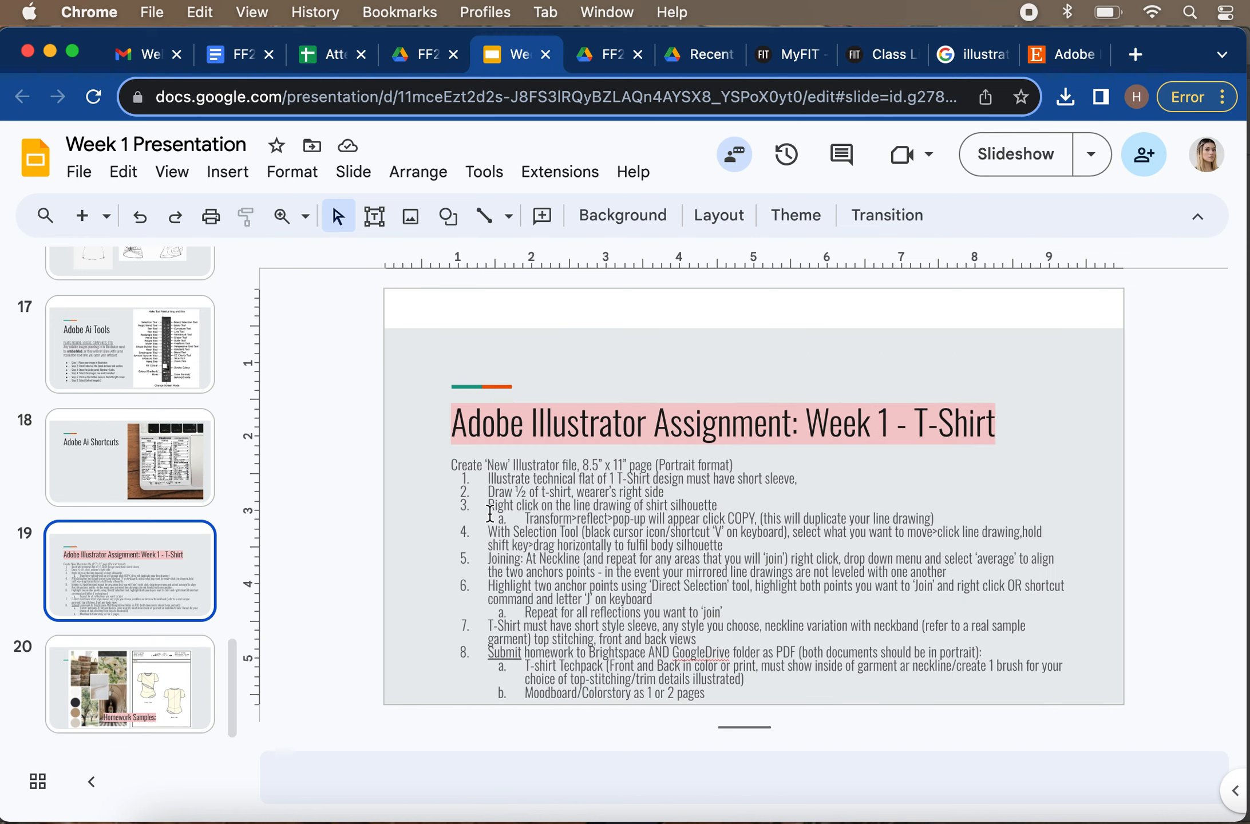
mouse_move(487, 506)
mouse_down()
mouse_move(719, 507)
mouse_move(681, 491)
mouse_move(488, 492)
mouse_up()
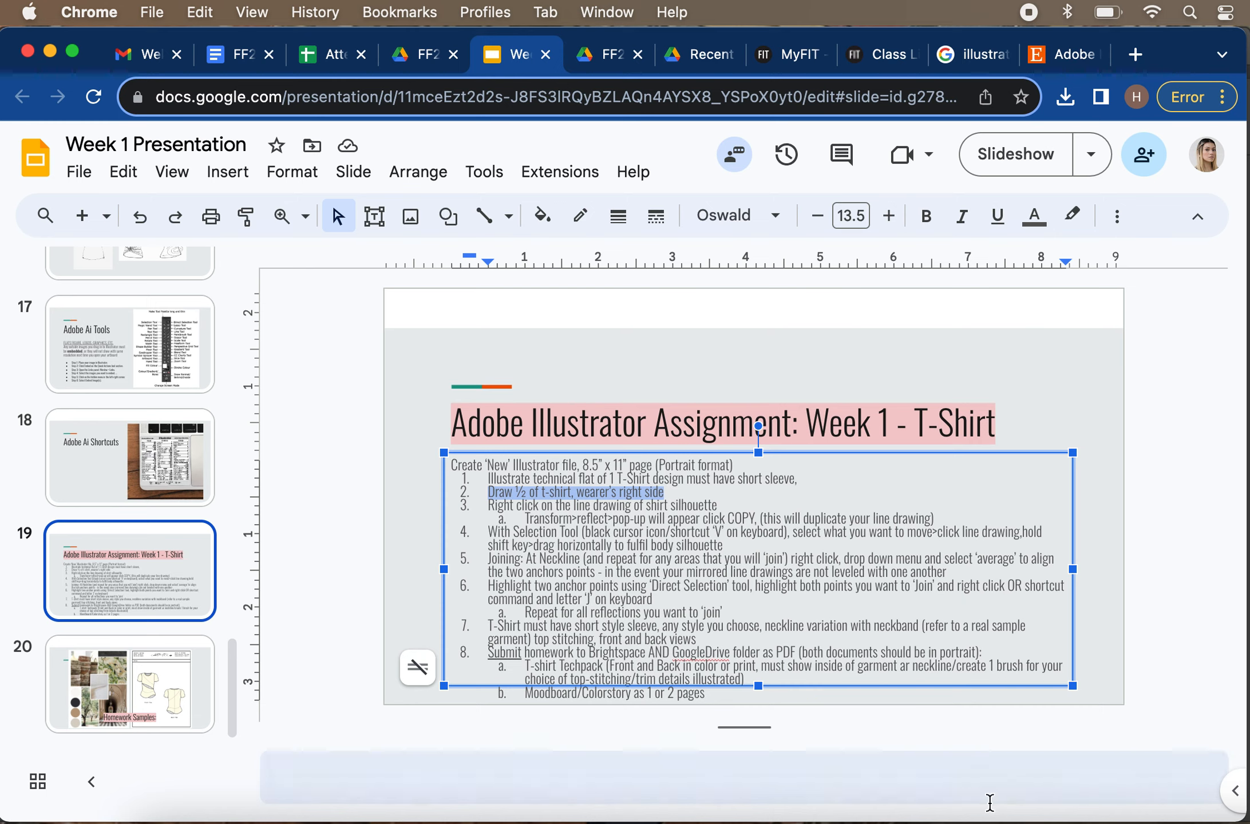
click(824, 584)
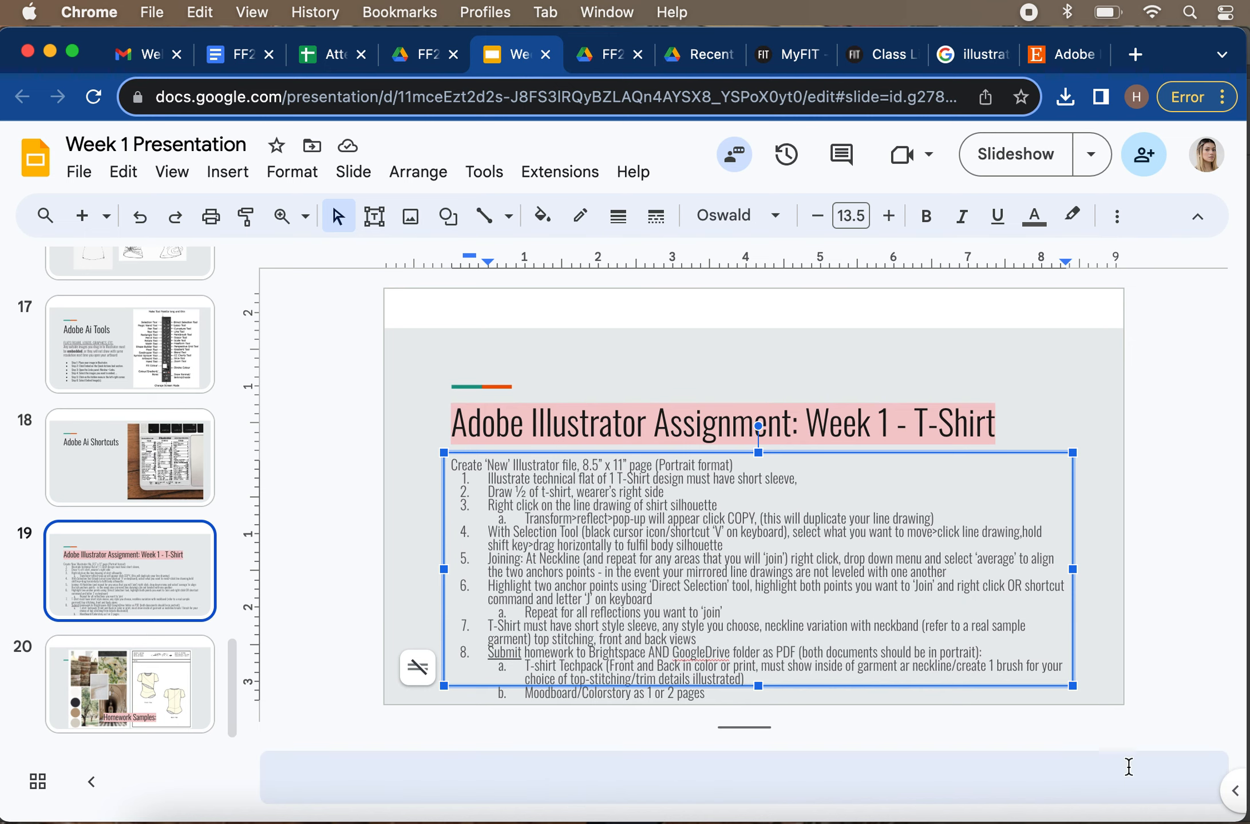
click(899, 818)
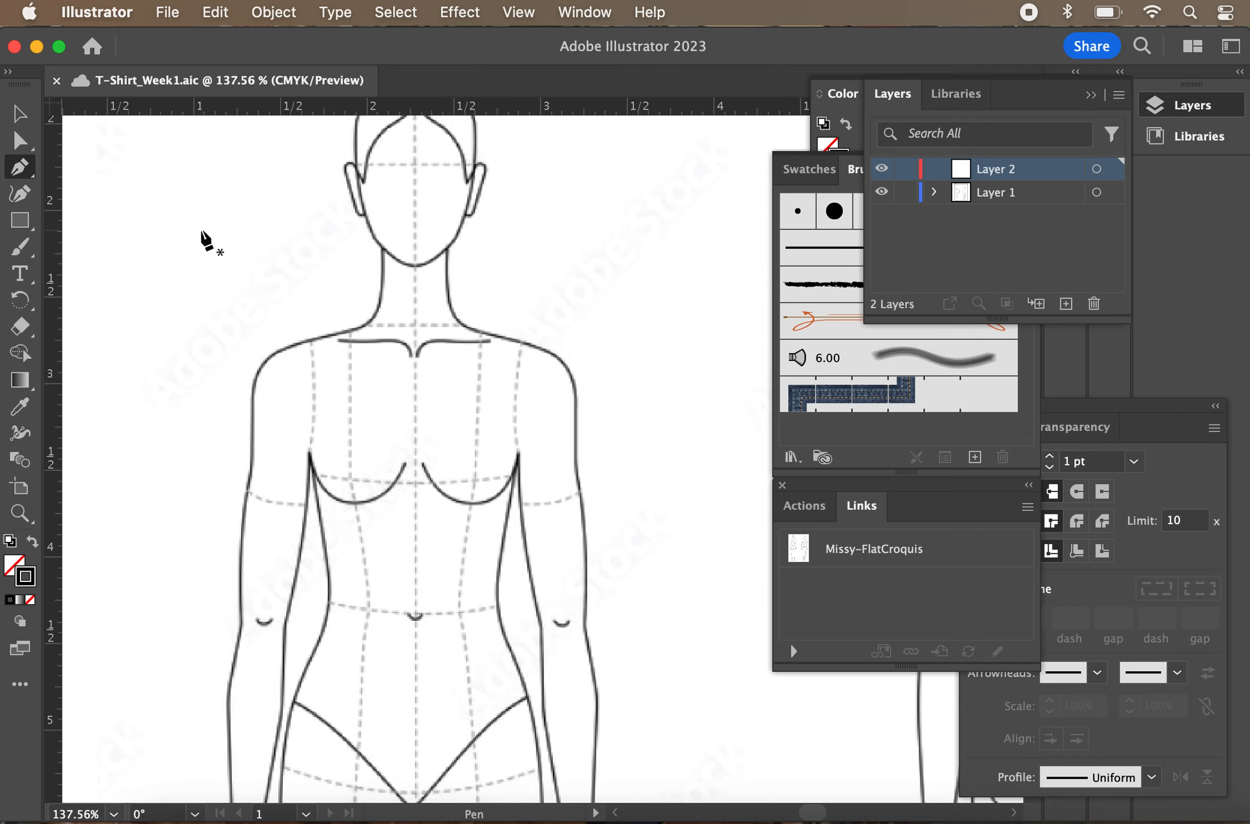
Examine the front croquis's guide lines from the neck and shoulders down to the waist and hips with the Pen tool ready
click(21, 113)
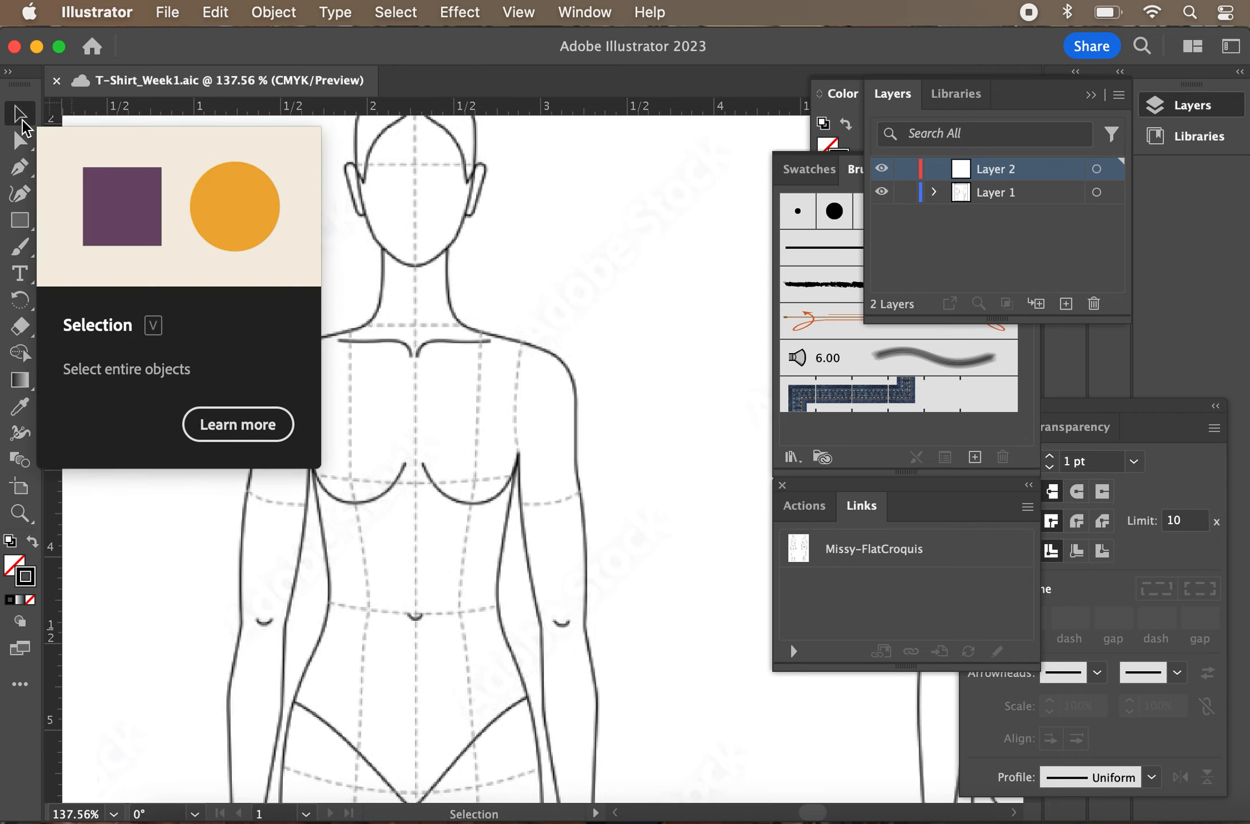
click(318, 339)
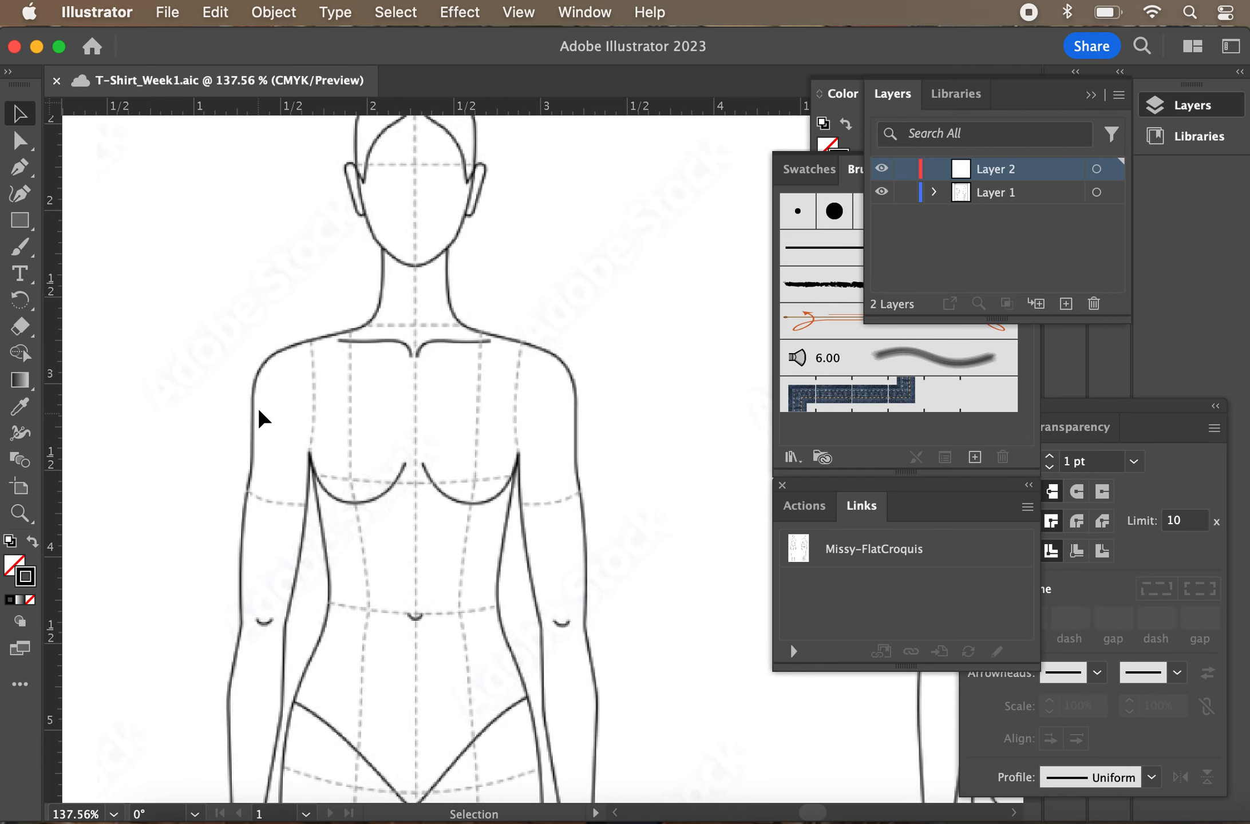
scroll(239, 354, down, 1)
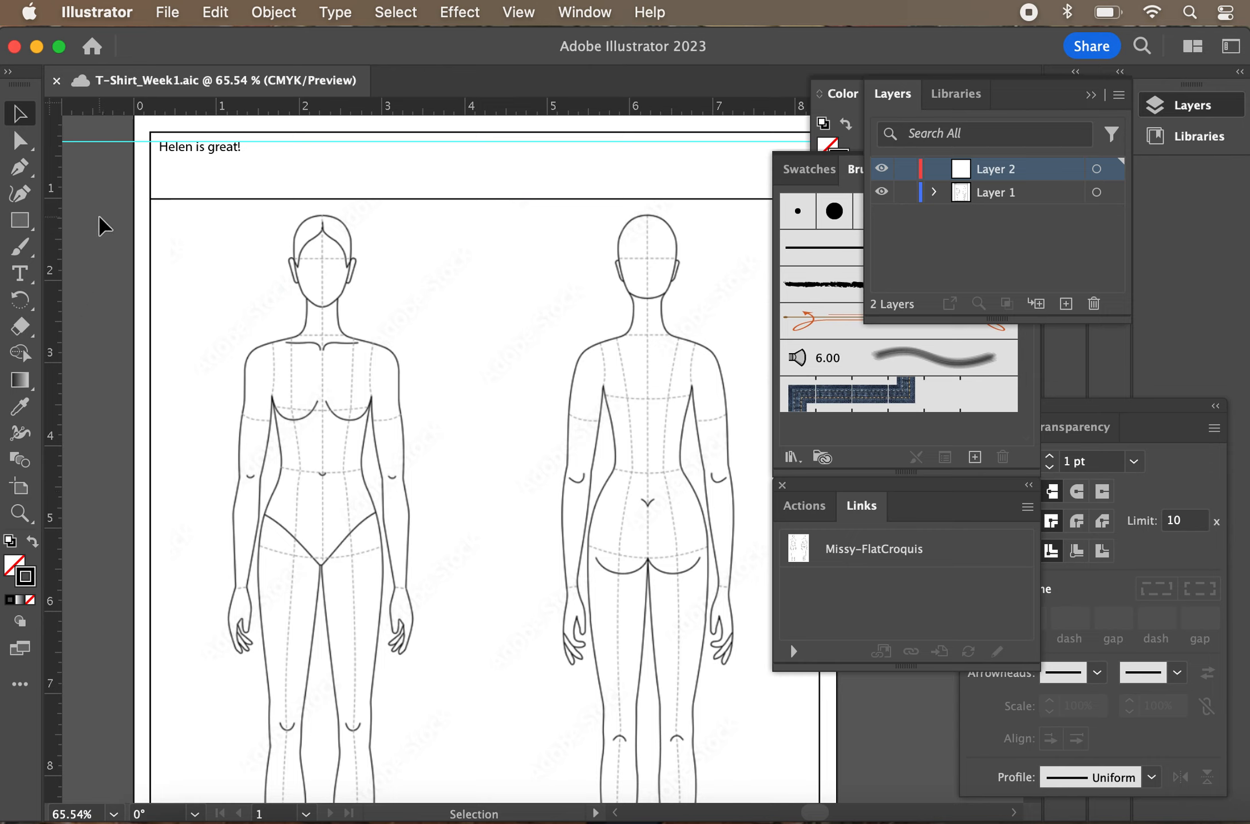
key(p)
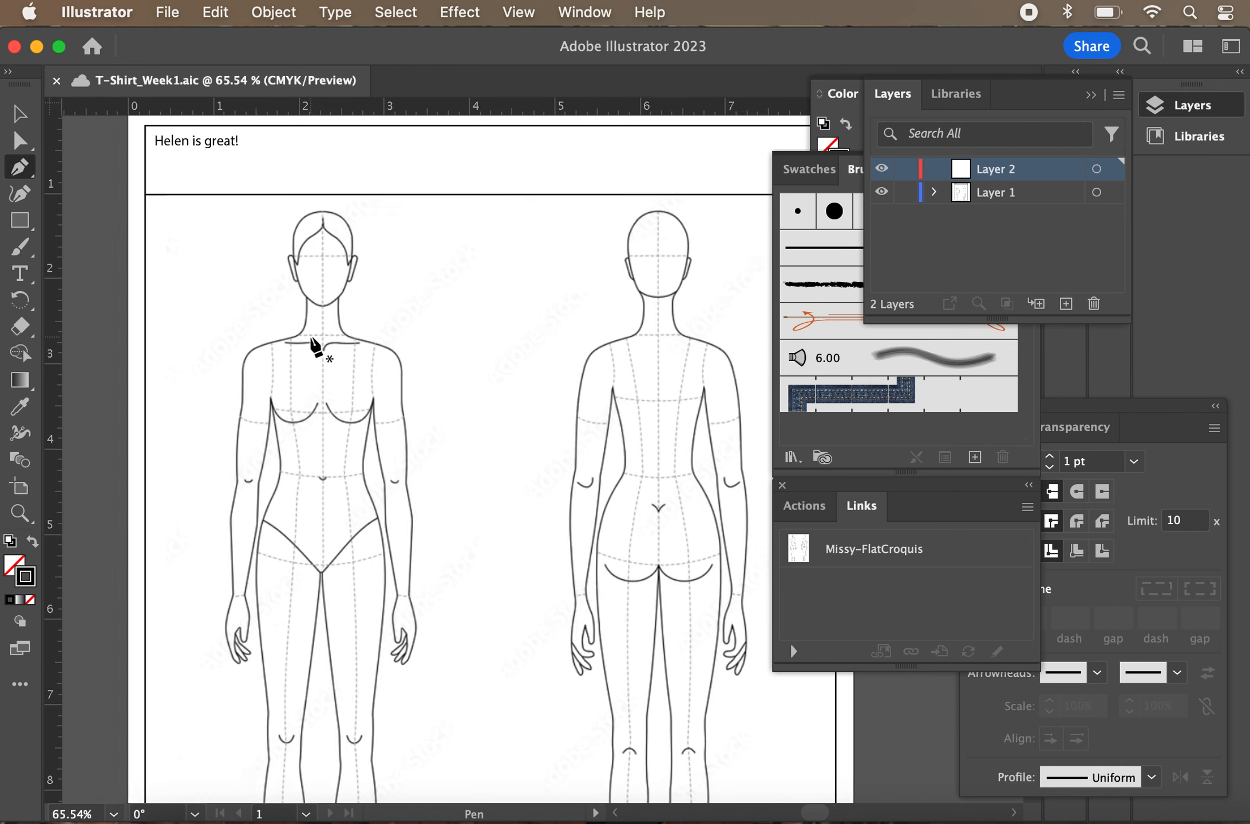
scroll(312, 341, up, 8)
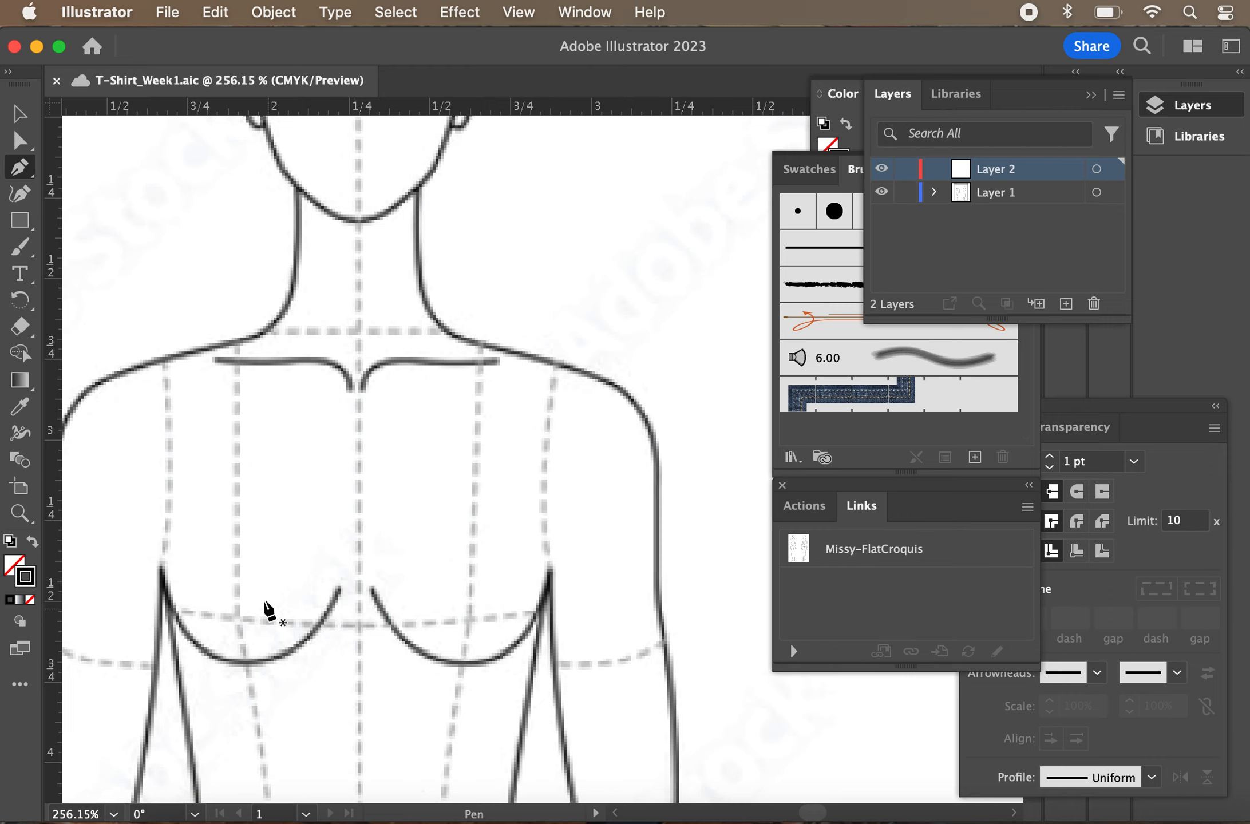
scroll(474, 586, down, 2)
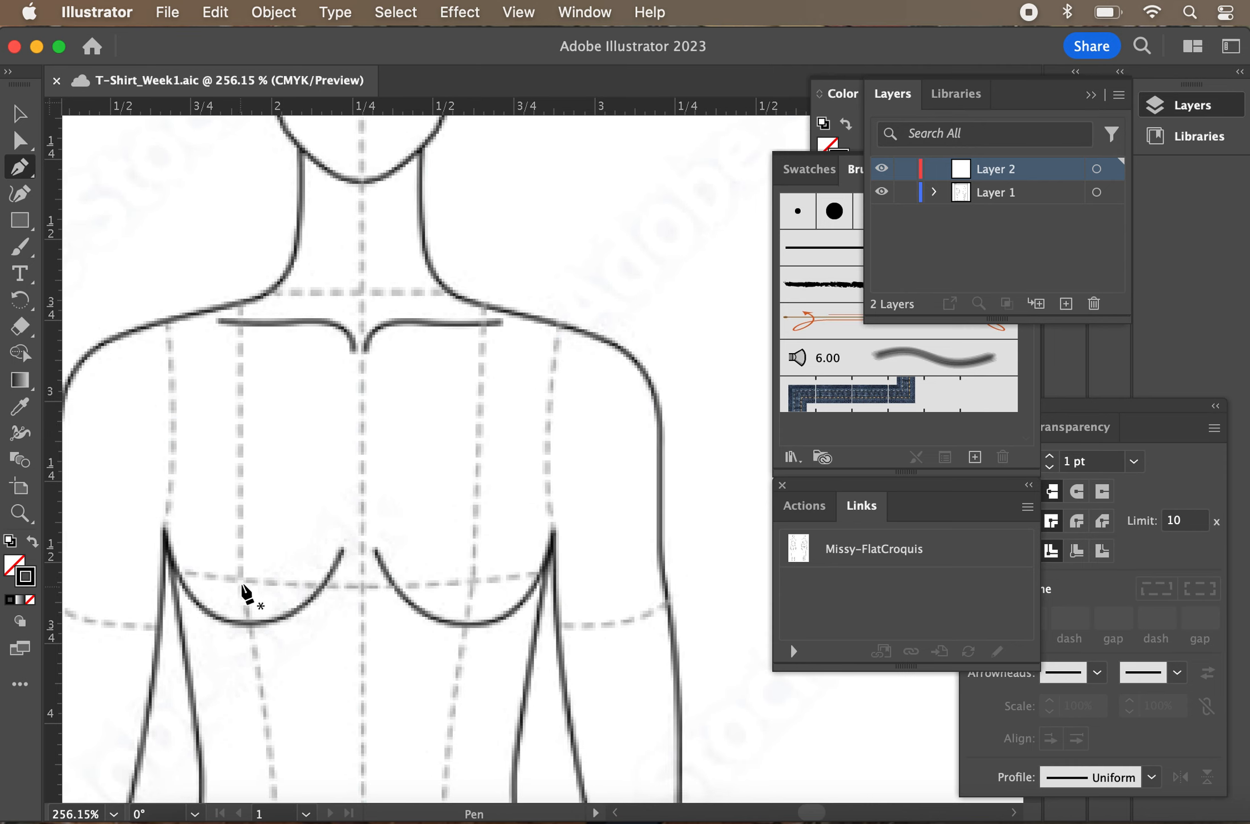
scroll(246, 590, down, 6)
scroll(246, 589, left, 3)
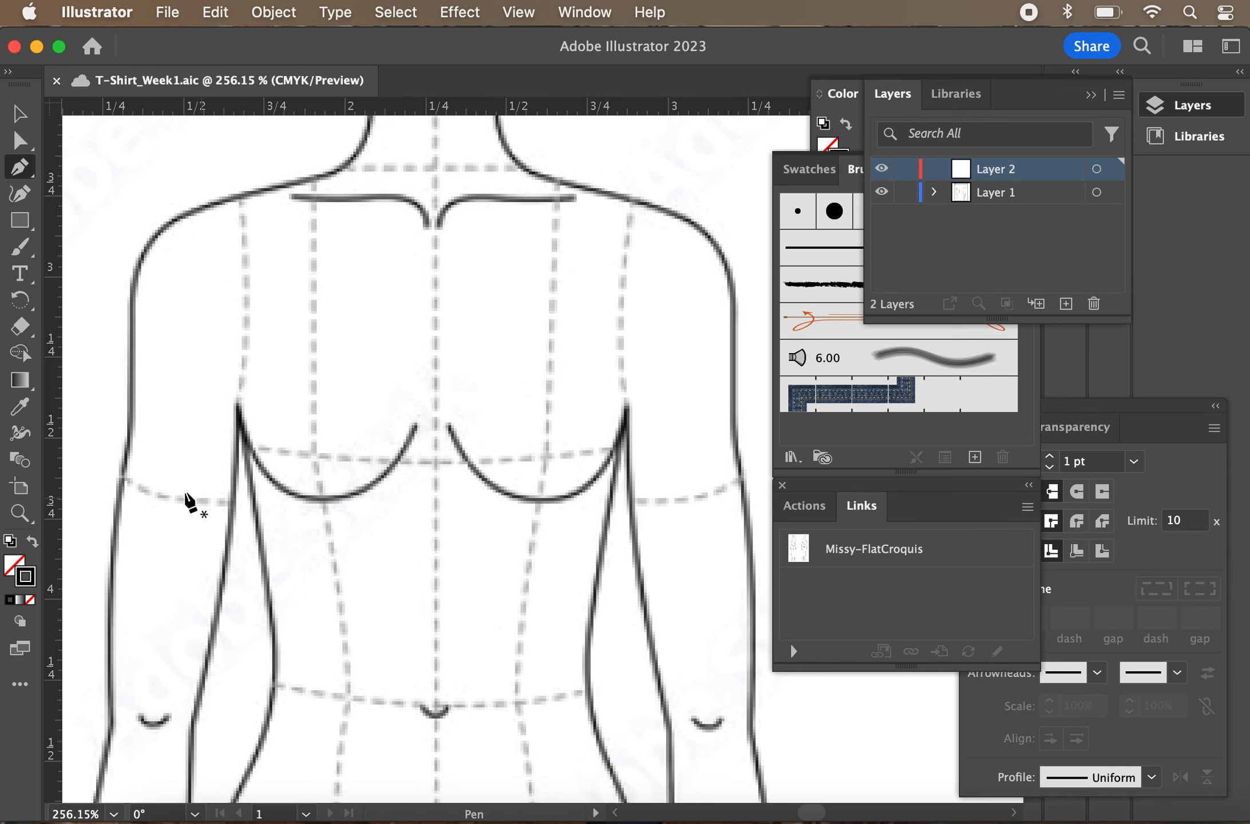
scroll(189, 501, down, 2)
scroll(298, 589, down, 4)
scroll(274, 583, down, 10)
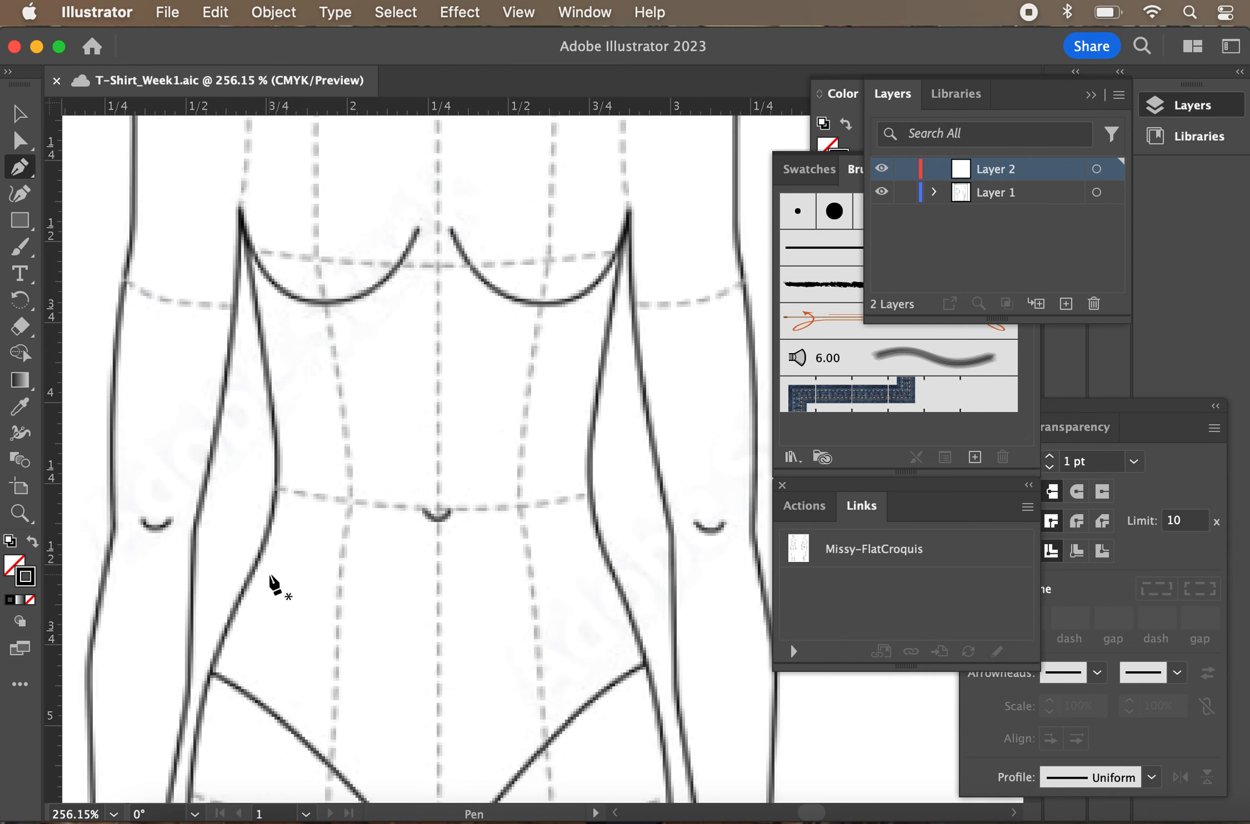
scroll(272, 584, up, 5)
scroll(272, 584, down, 3)
scroll(272, 584, right, 1)
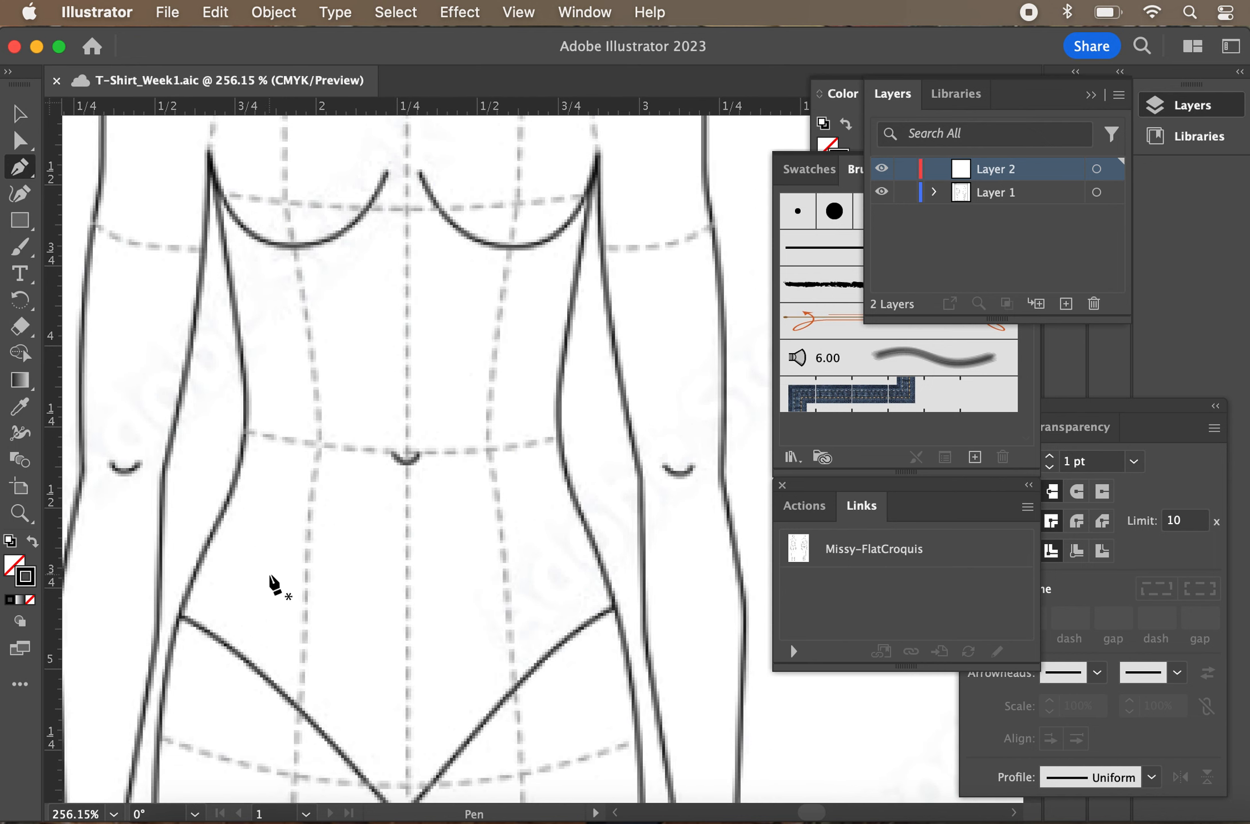
scroll(257, 605, down, 5)
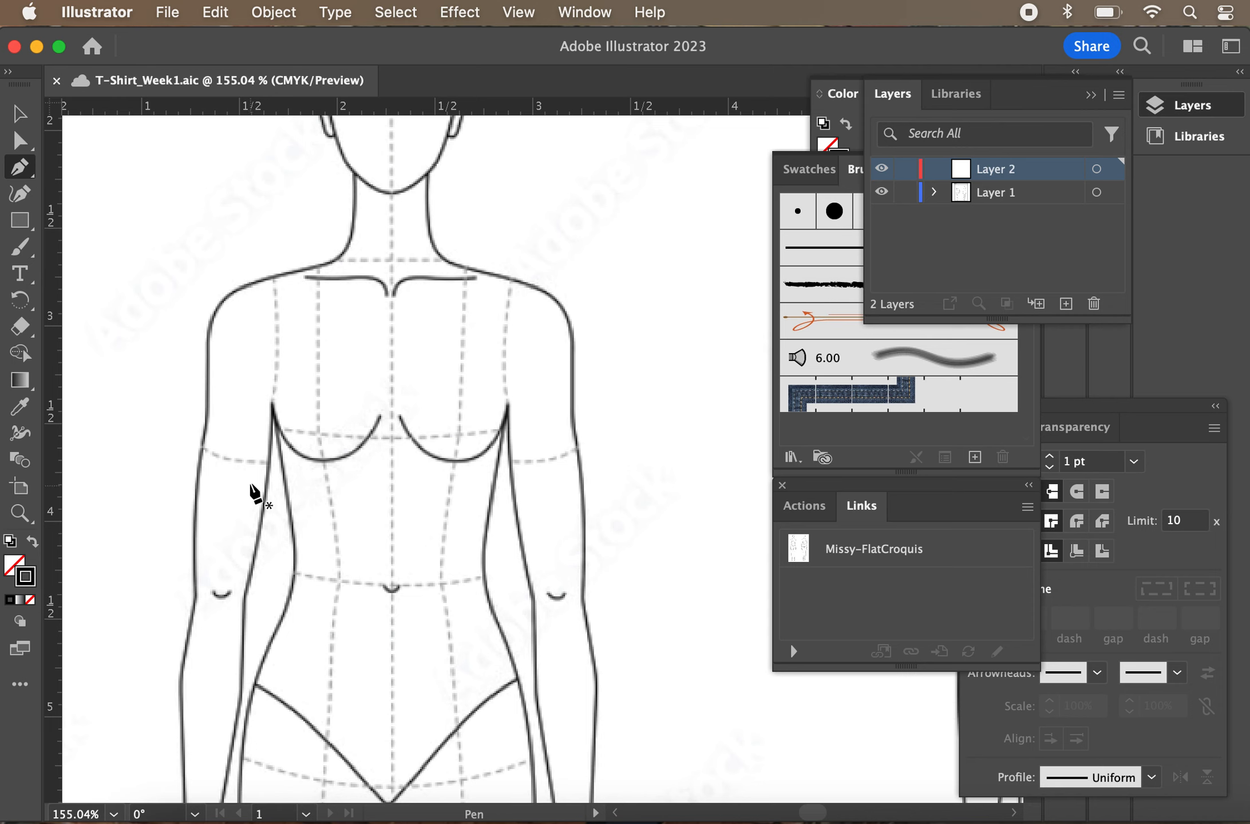
scroll(299, 338, up, 5)
scroll(305, 346, up, 5)
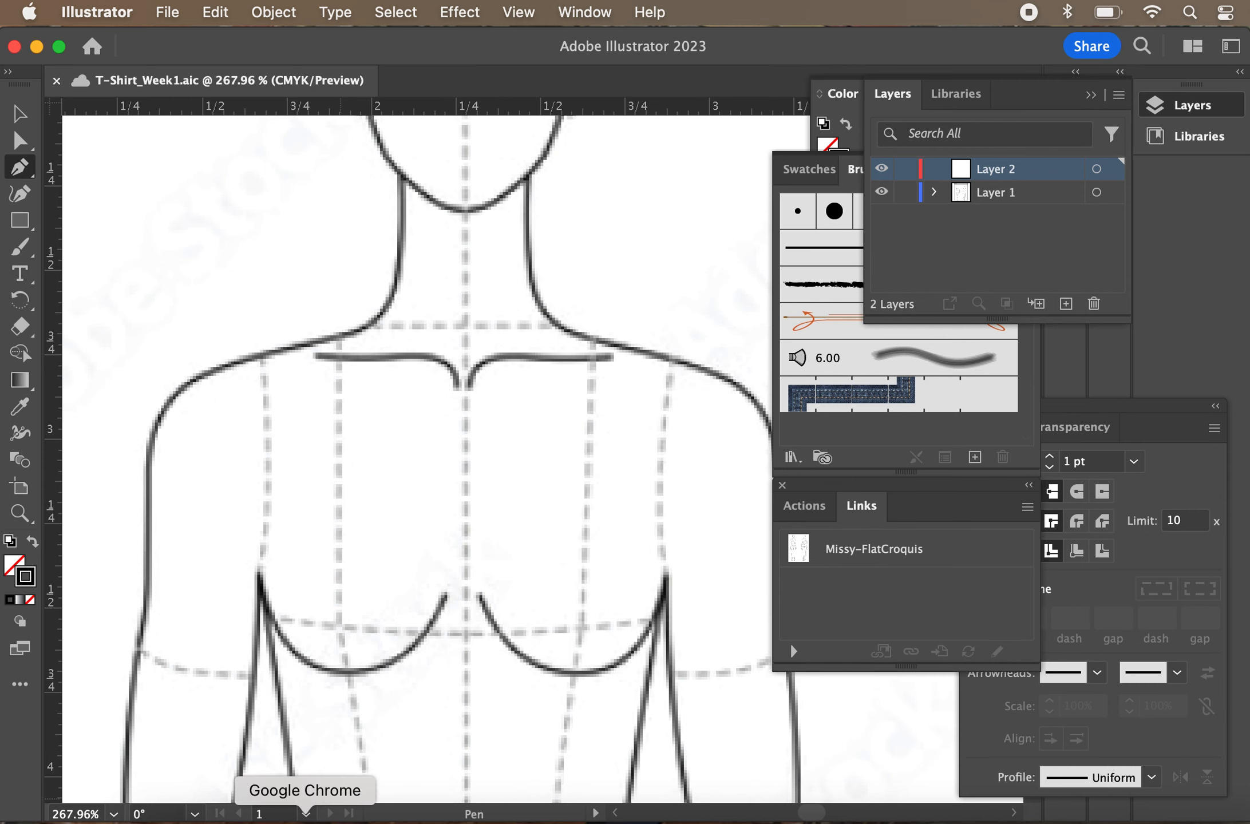
Switch to the Week 1 Presentation in Chrome and review the homework samples on slide 20, returning to Illustrator
click(304, 818)
click(186, 679)
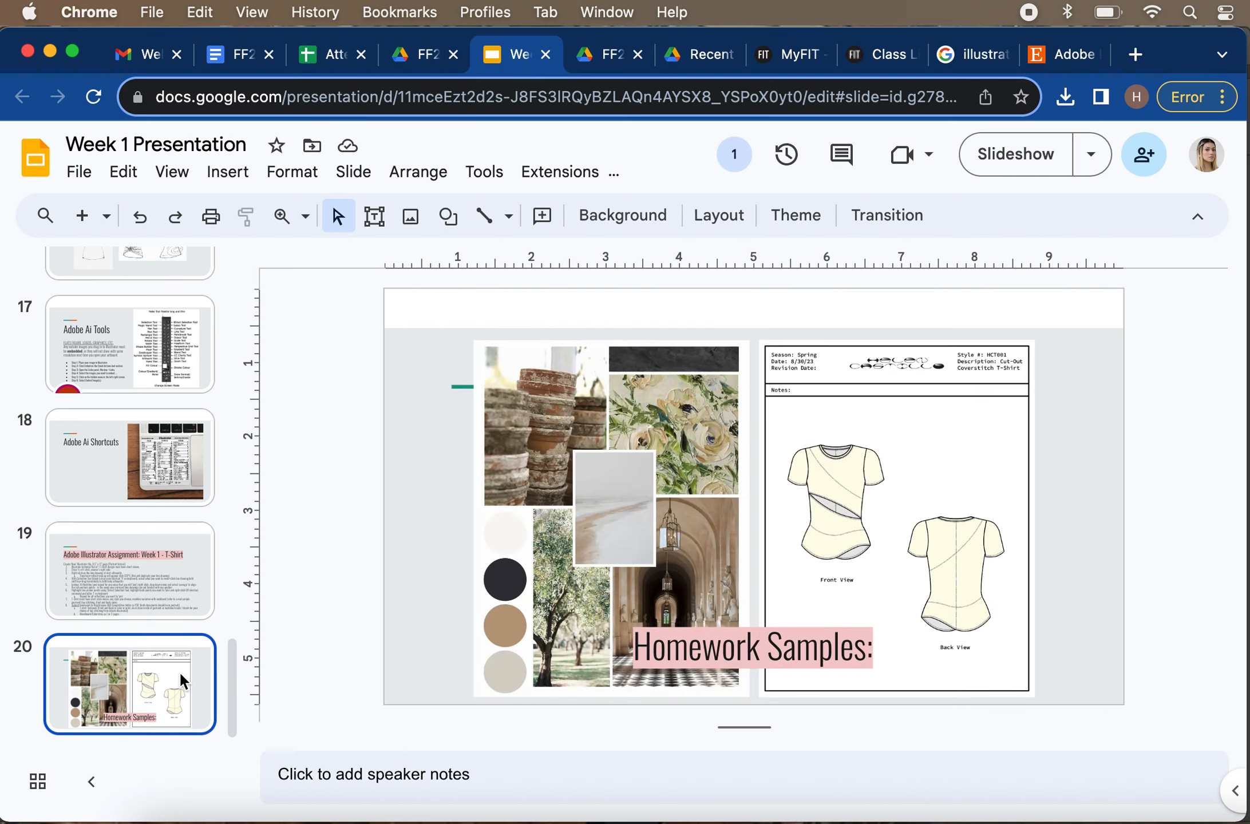
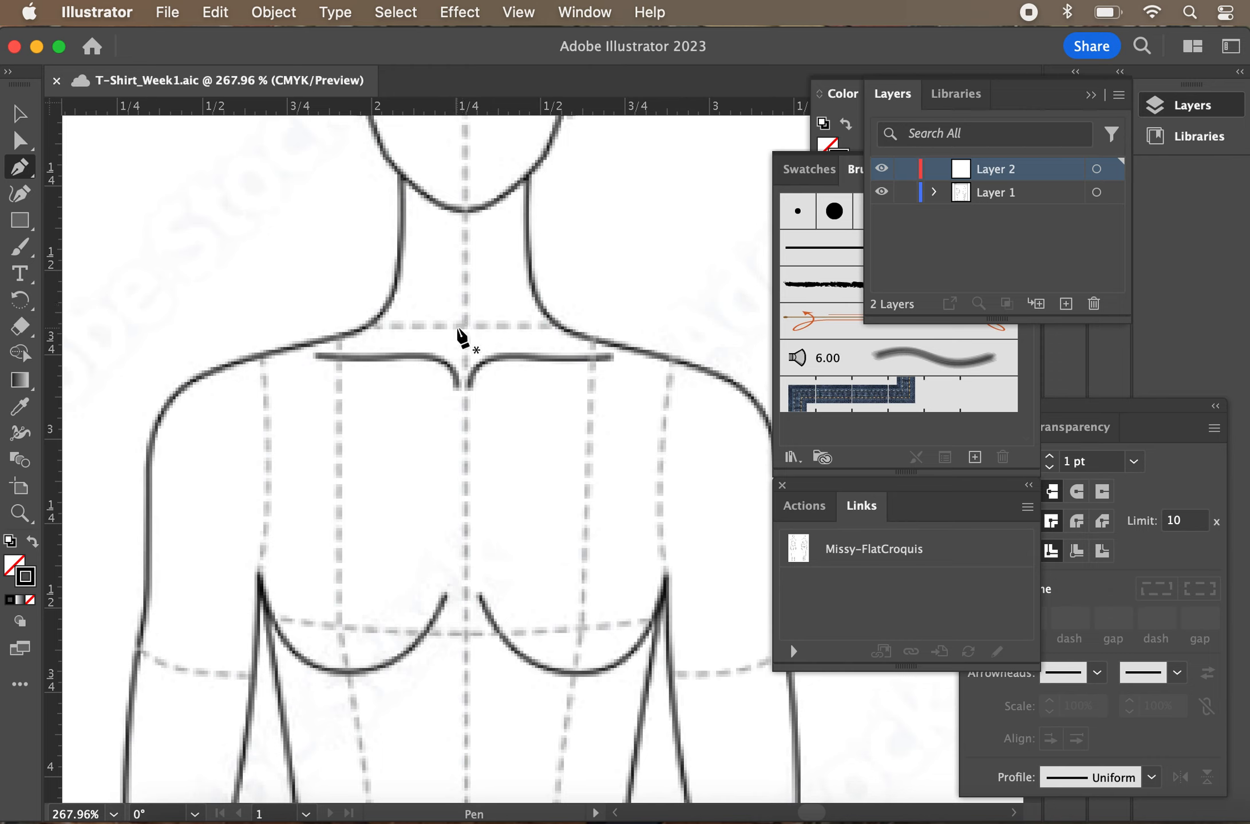
Draw the front neckline with the Pen tool, from a short horizontal segment at centre front curving up just below the collarbone
click(463, 499)
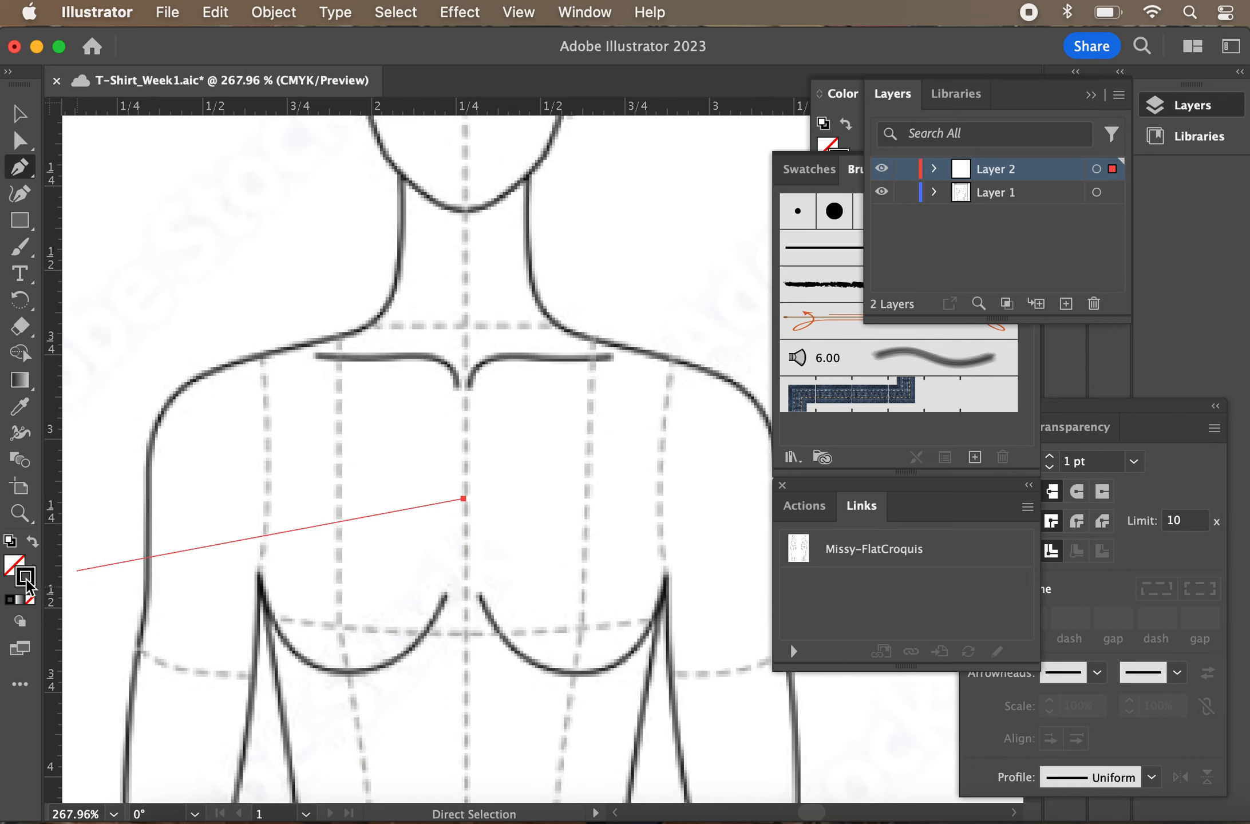
key(x)
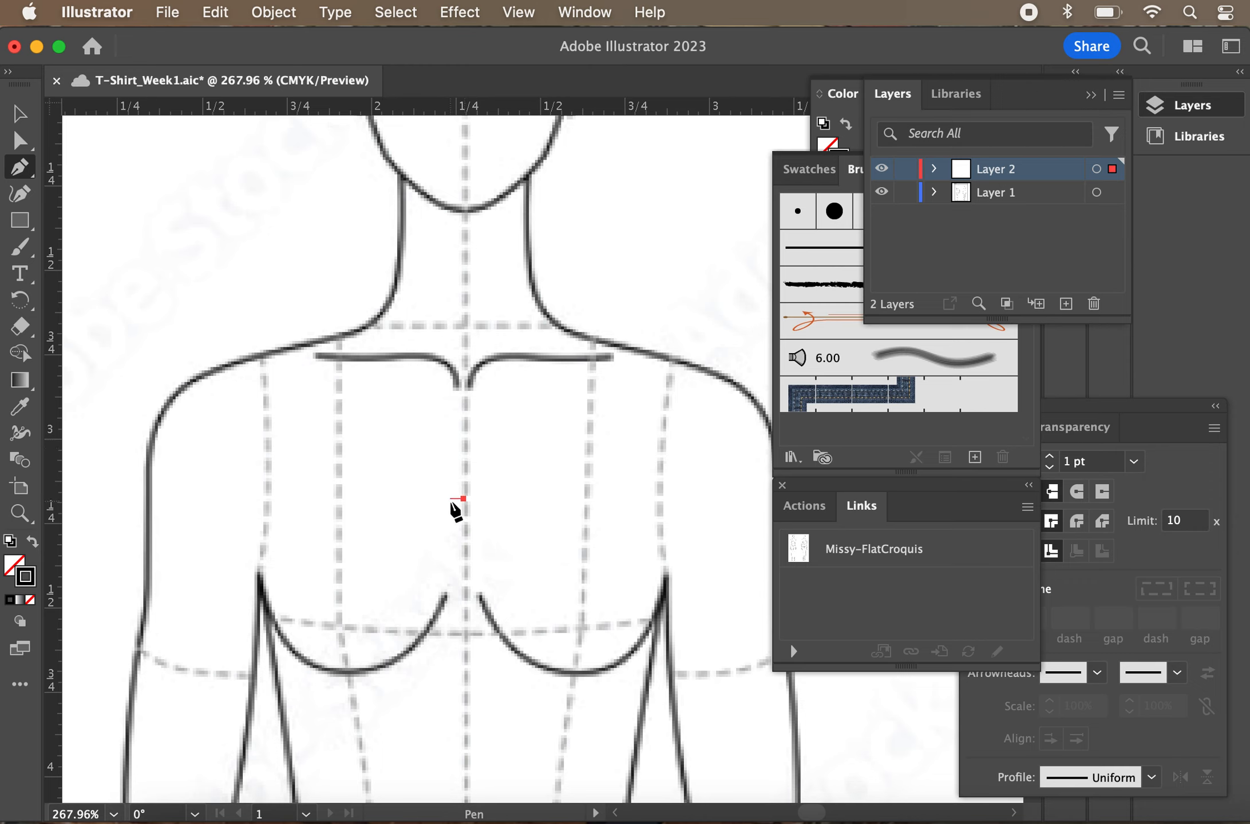
click(449, 498)
drag(364, 452, 335, 404)
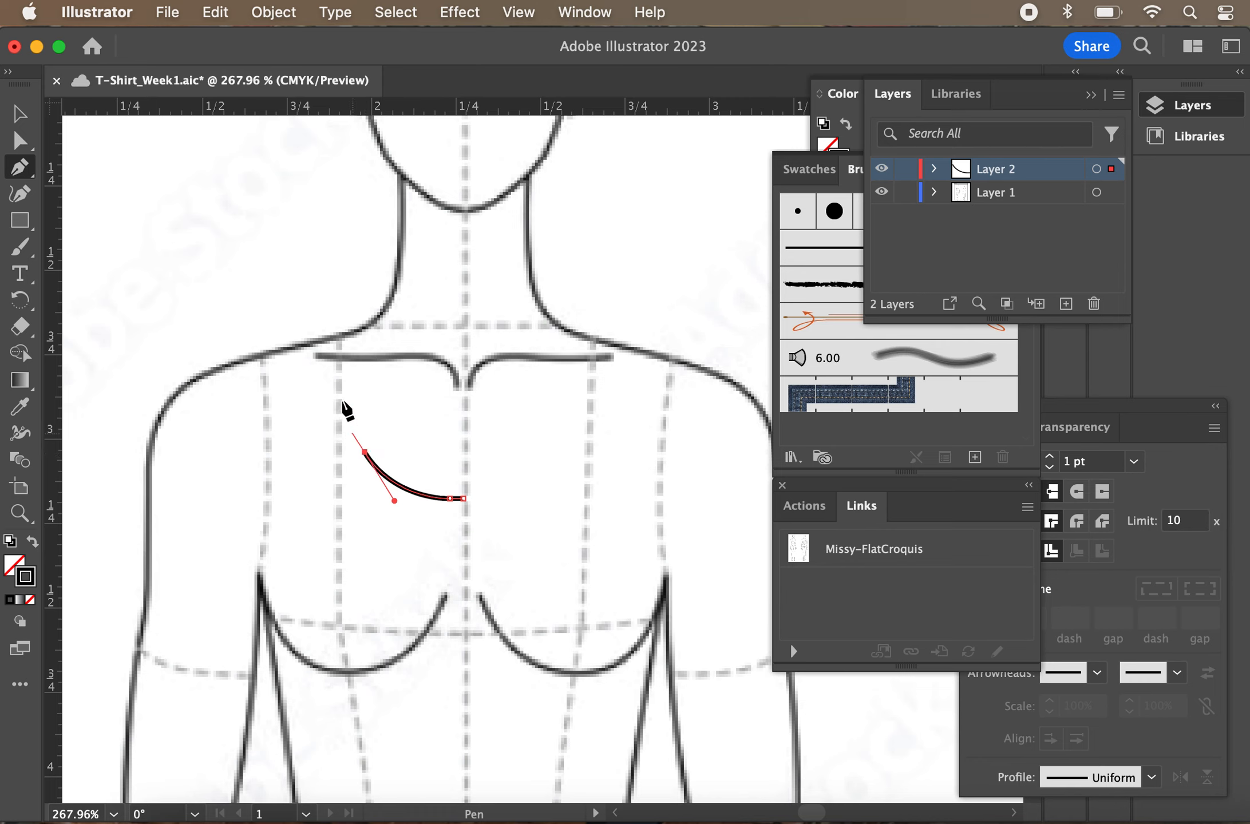
super+click(337, 379)
drag(337, 380, 330, 331)
click(338, 382)
drag(337, 301, 256, 267)
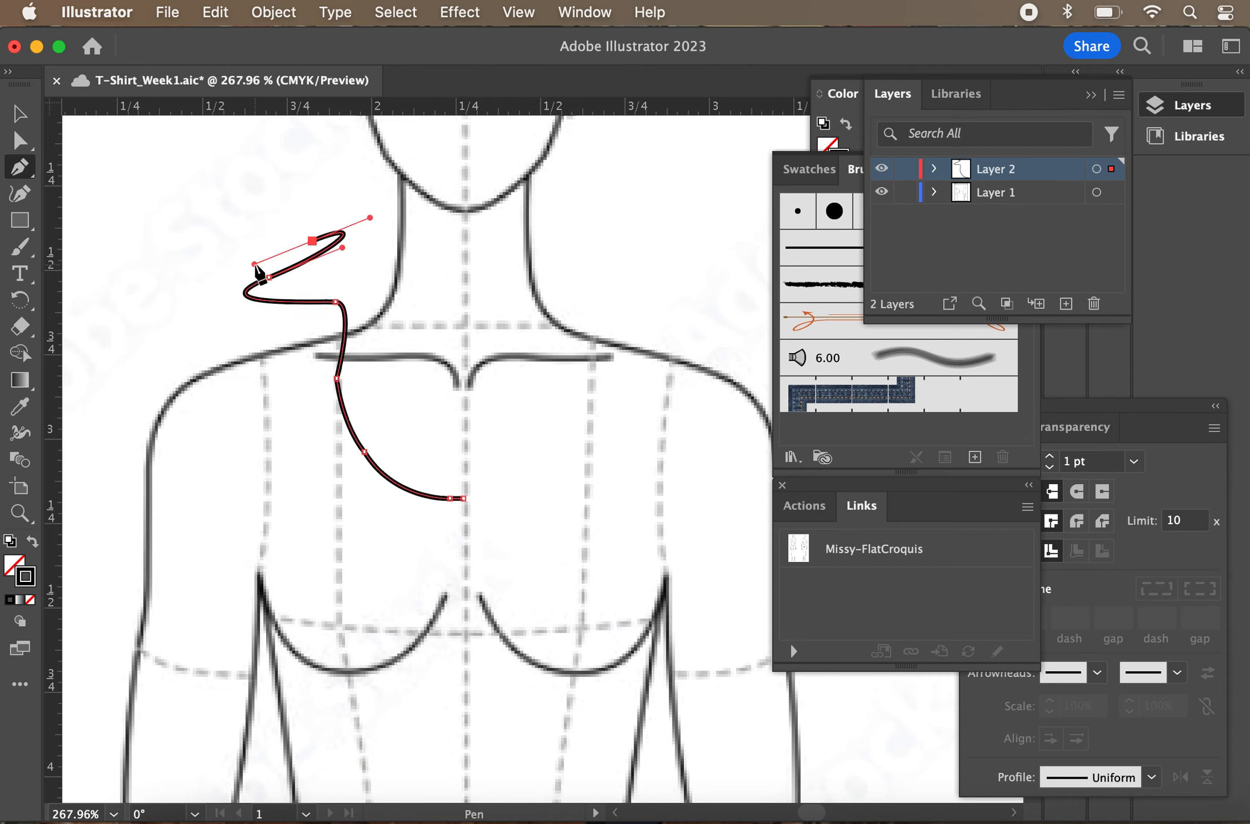
key(super+z)
key(super+z)
key(super+z)
key(super+z)
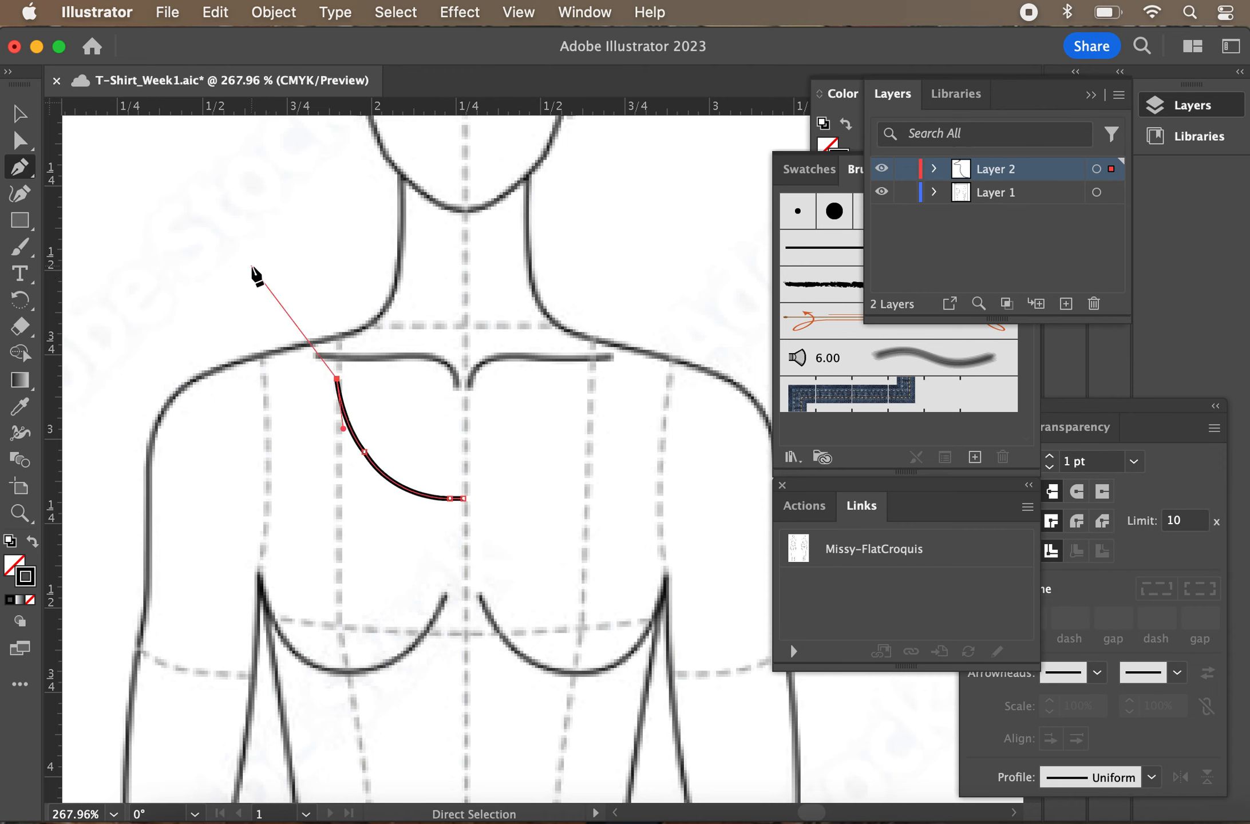
Continue the neckline curve up to the shoulder line beside the neck and draw a straight shoulder seam out to the armhole
click(338, 377)
drag(335, 331, 339, 307)
click(336, 332)
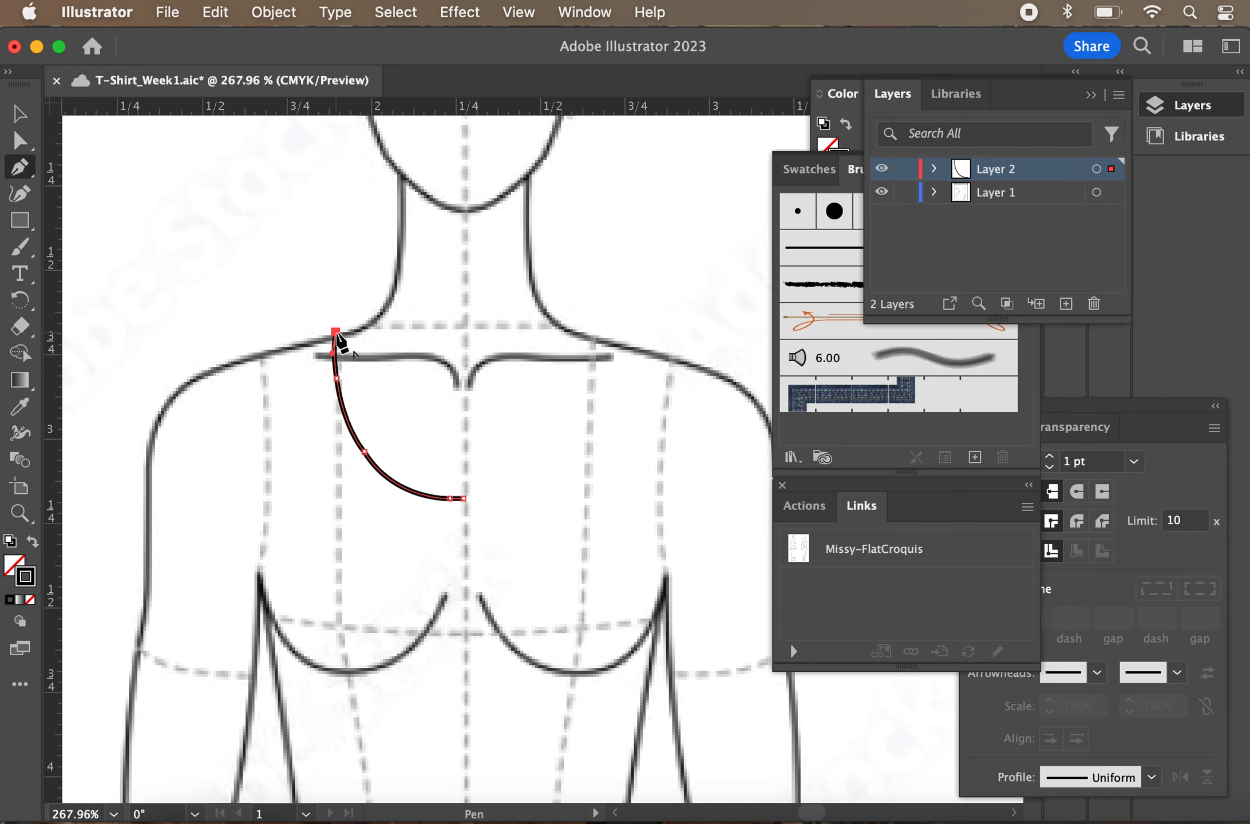
click(236, 355)
Draw the armhole as an inward curve from the shoulder tip to the underarm, ending in a corner point
mouse_move(257, 577)
mouse_down()
mouse_move(251, 679)
mouse_move(260, 595)
mouse_up()
key(super+z)
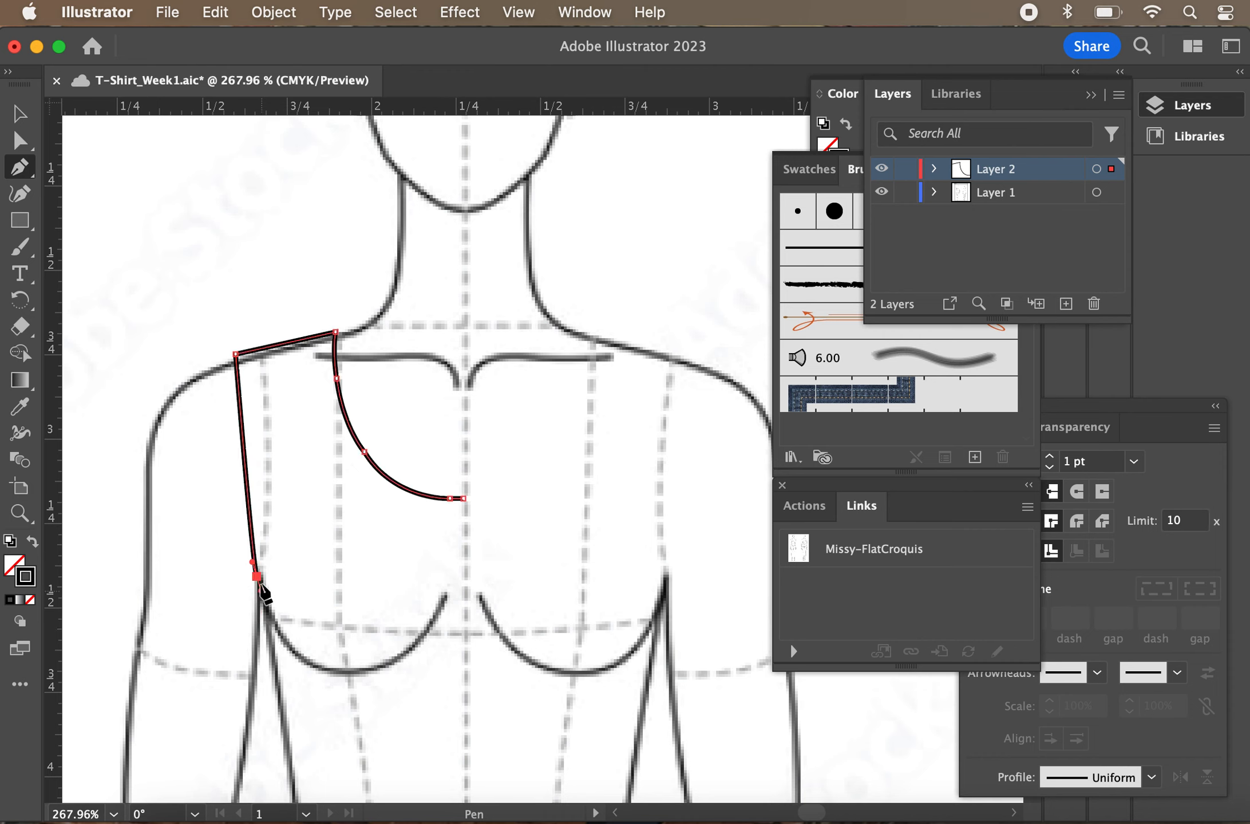
click(257, 571)
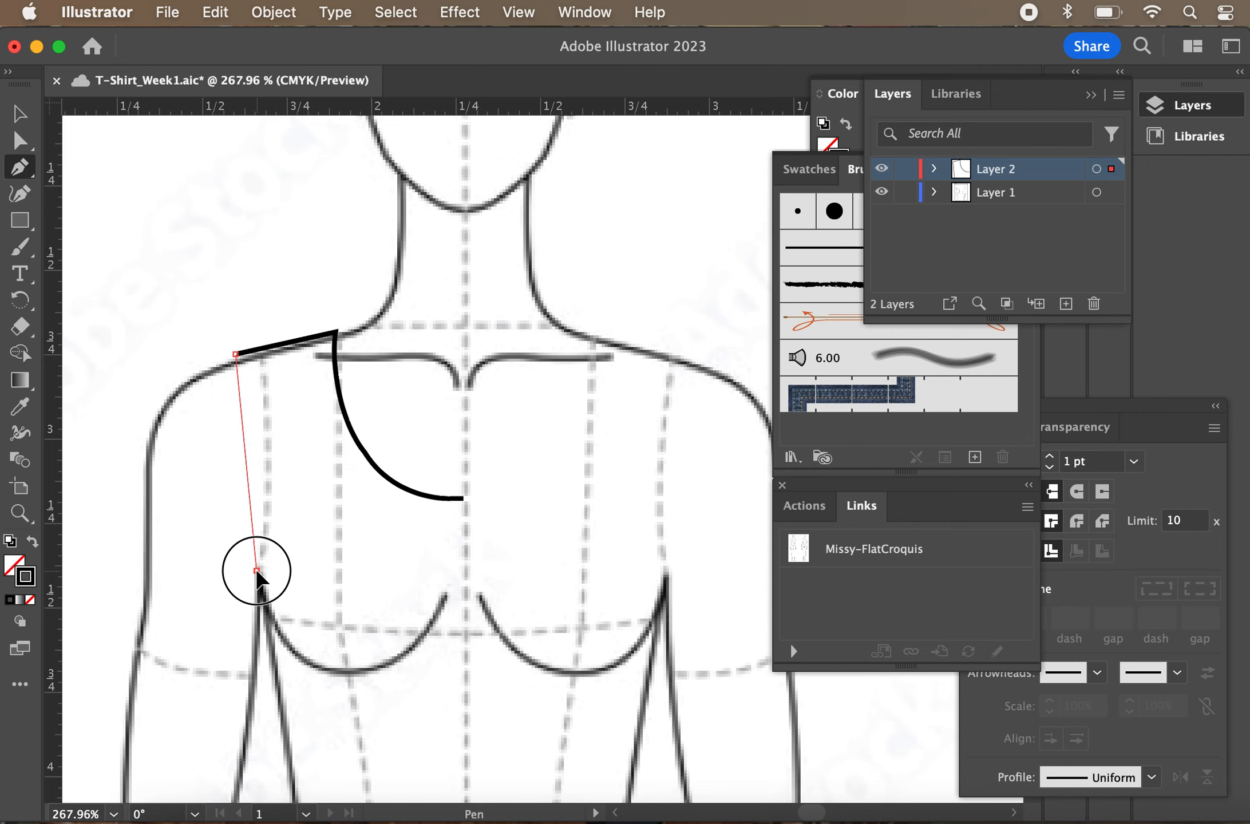
mouse_move(257, 573)
mouse_down()
mouse_move(248, 678)
mouse_move(219, 680)
mouse_move(286, 683)
mouse_move(325, 653)
mouse_move(248, 710)
mouse_move(178, 649)
mouse_move(258, 709)
mouse_move(338, 626)
mouse_move(269, 686)
mouse_move(240, 687)
mouse_move(242, 675)
mouse_up()
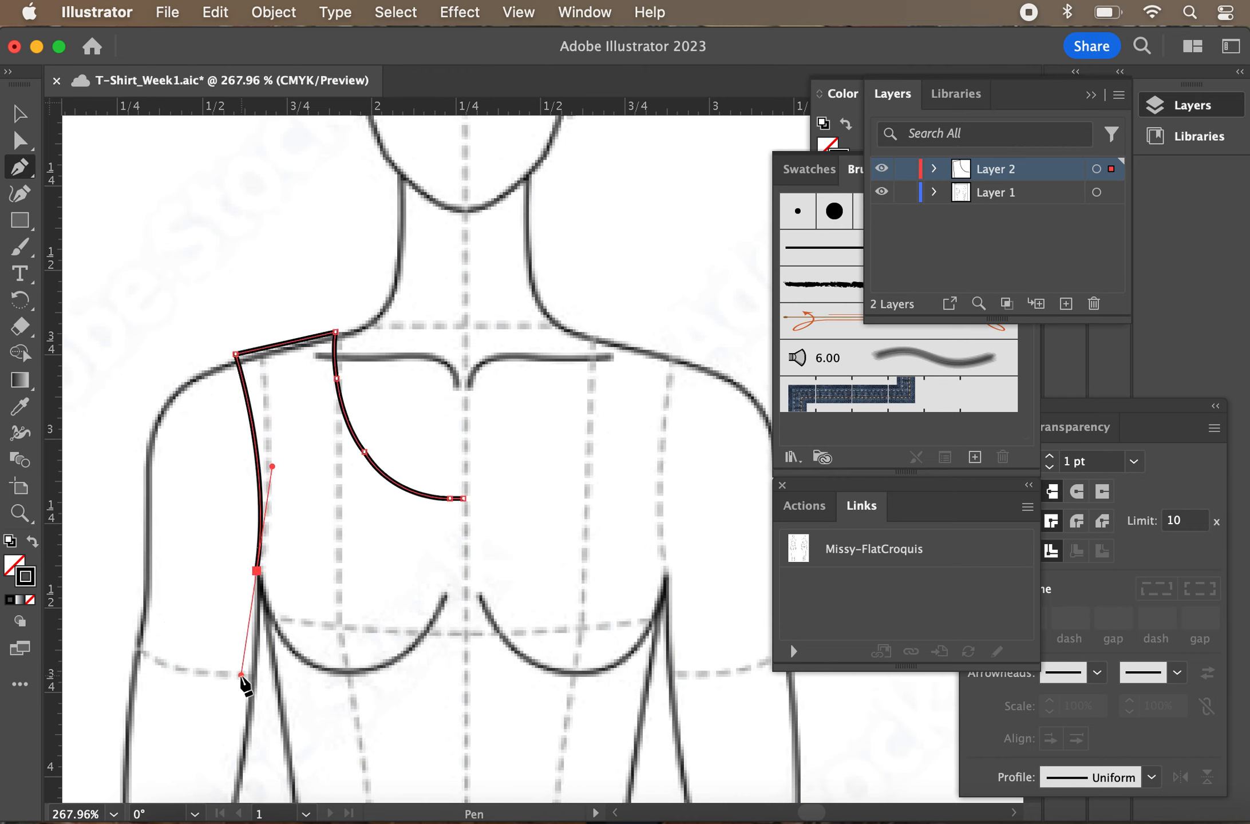
click(258, 572)
Draw the upper side seam as a gentle curve from the underarm to the waist, and save the document
scroll(259, 578, down, 3)
scroll(262, 570, down, 2)
scroll(265, 569, down, 6)
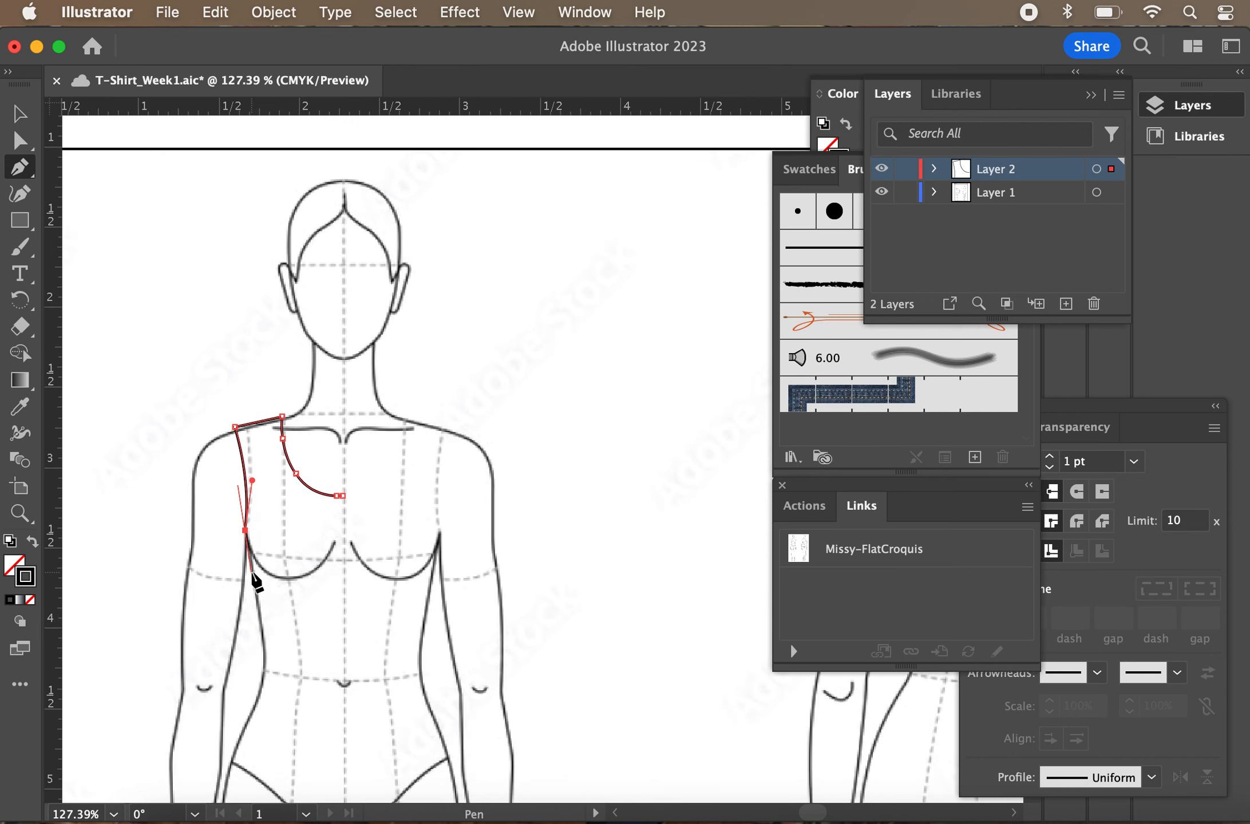
scroll(254, 578, down, 4)
scroll(255, 578, left, 2)
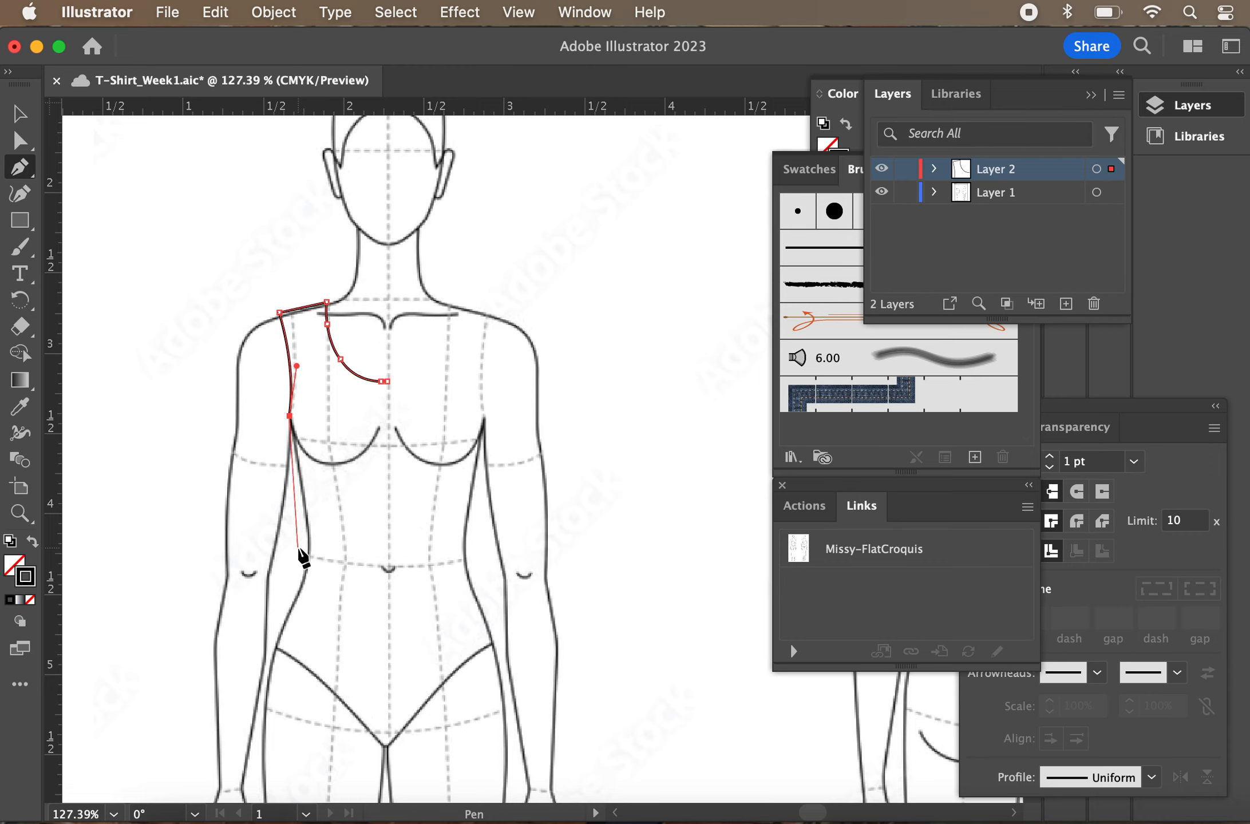
drag(301, 551, 298, 612)
click(301, 553)
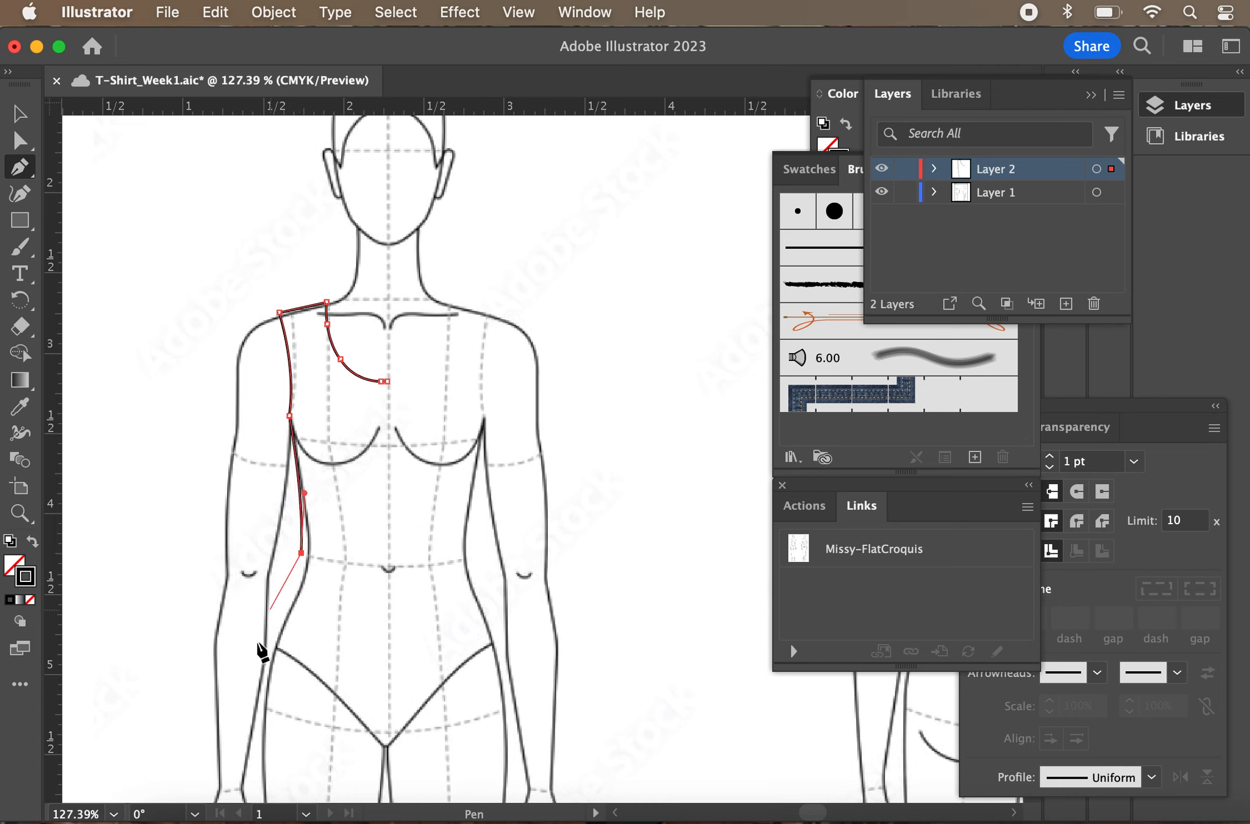
key(super+s)
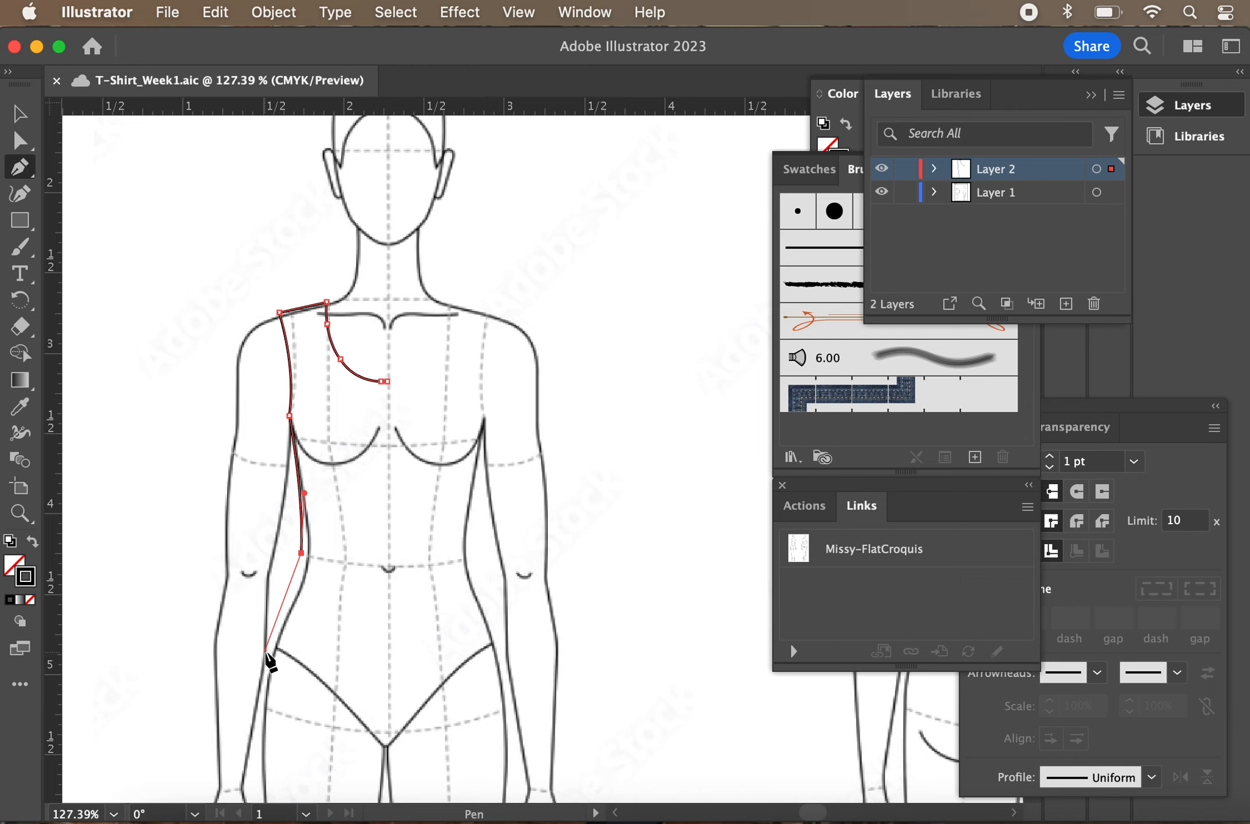
Continue the side seam with several short curved segments from the waist over the hip to the lower hip guide line
drag(264, 652, 254, 731)
key(super+z)
drag(296, 581, 290, 599)
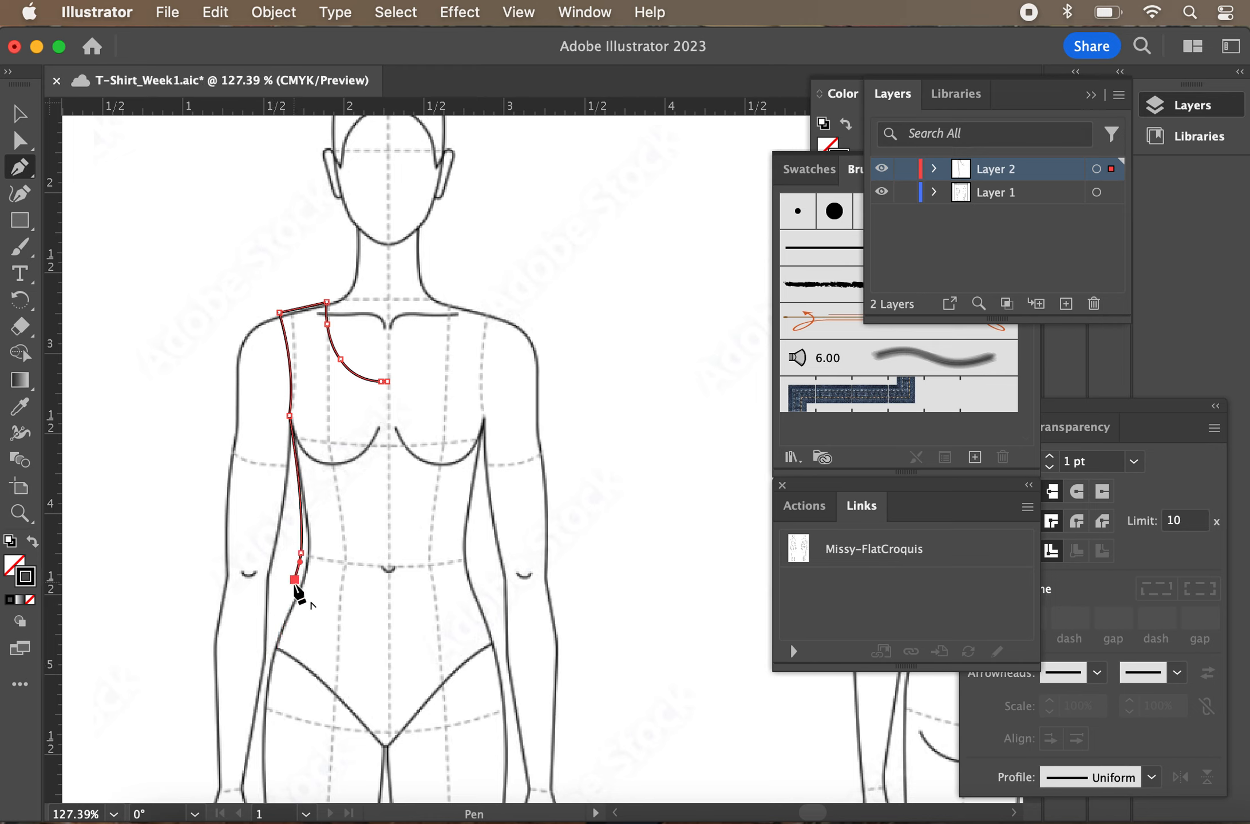
drag(274, 636, 264, 667)
mouse_move(260, 697)
mouse_down()
mouse_move(257, 729)
mouse_move(260, 699)
mouse_up()
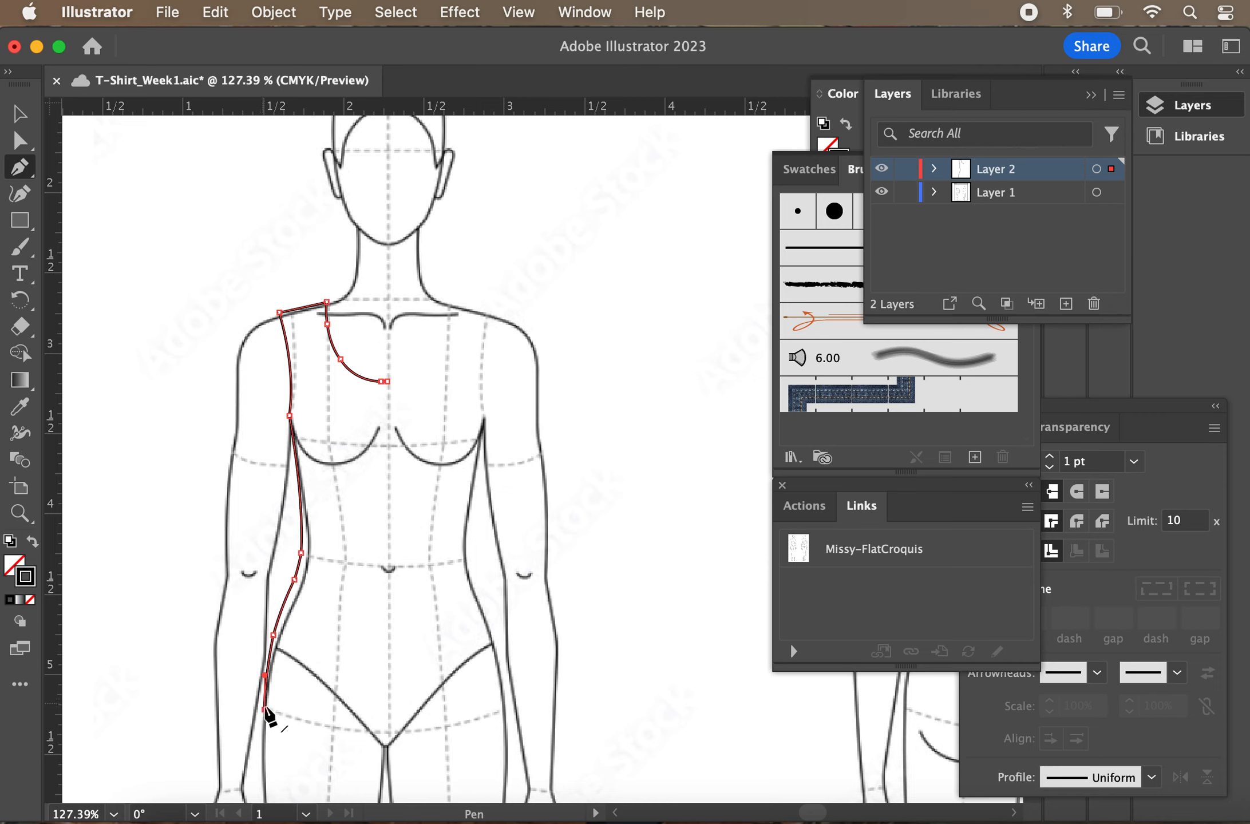
click(262, 709)
Draw the curved hem from the side seam to centre front with a horizontal end, save the document, and deselect the path
scroll(390, 741, down, 3)
click(396, 696)
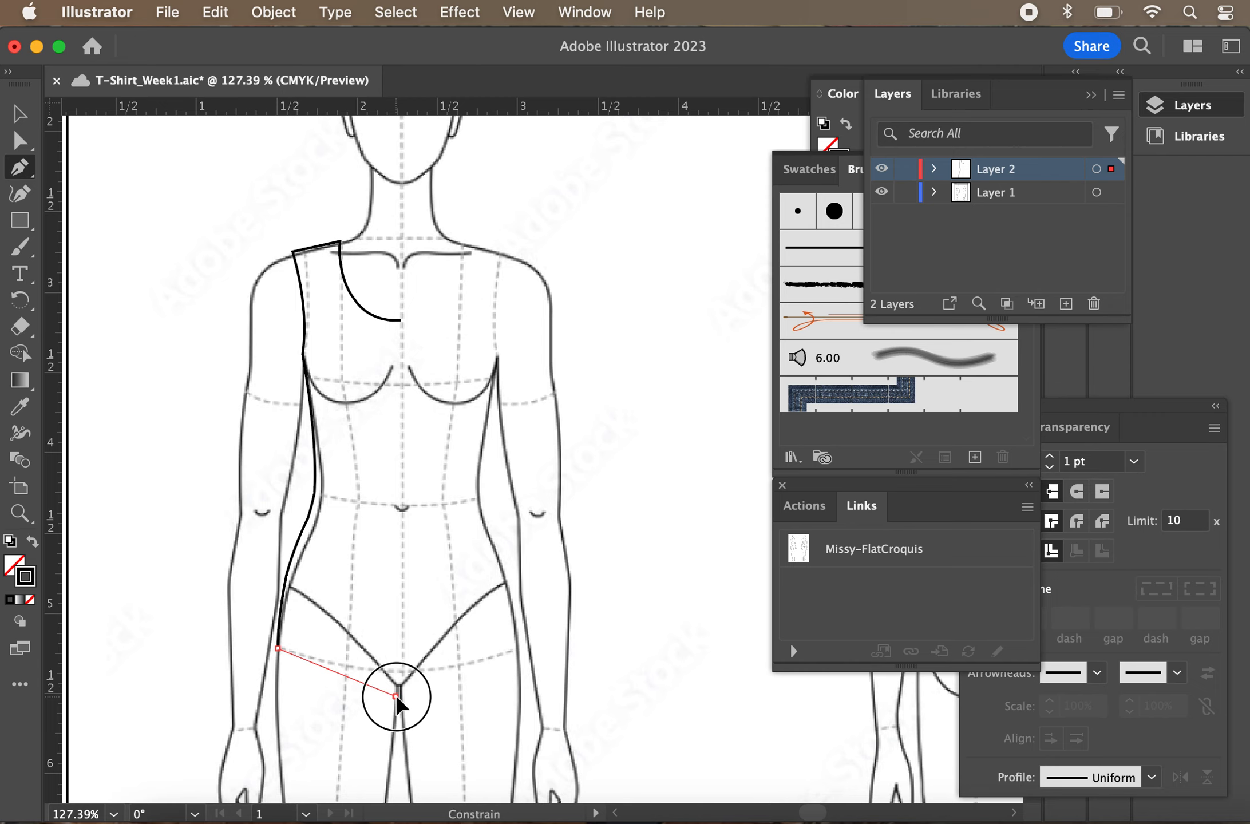
drag(396, 697, 477, 698)
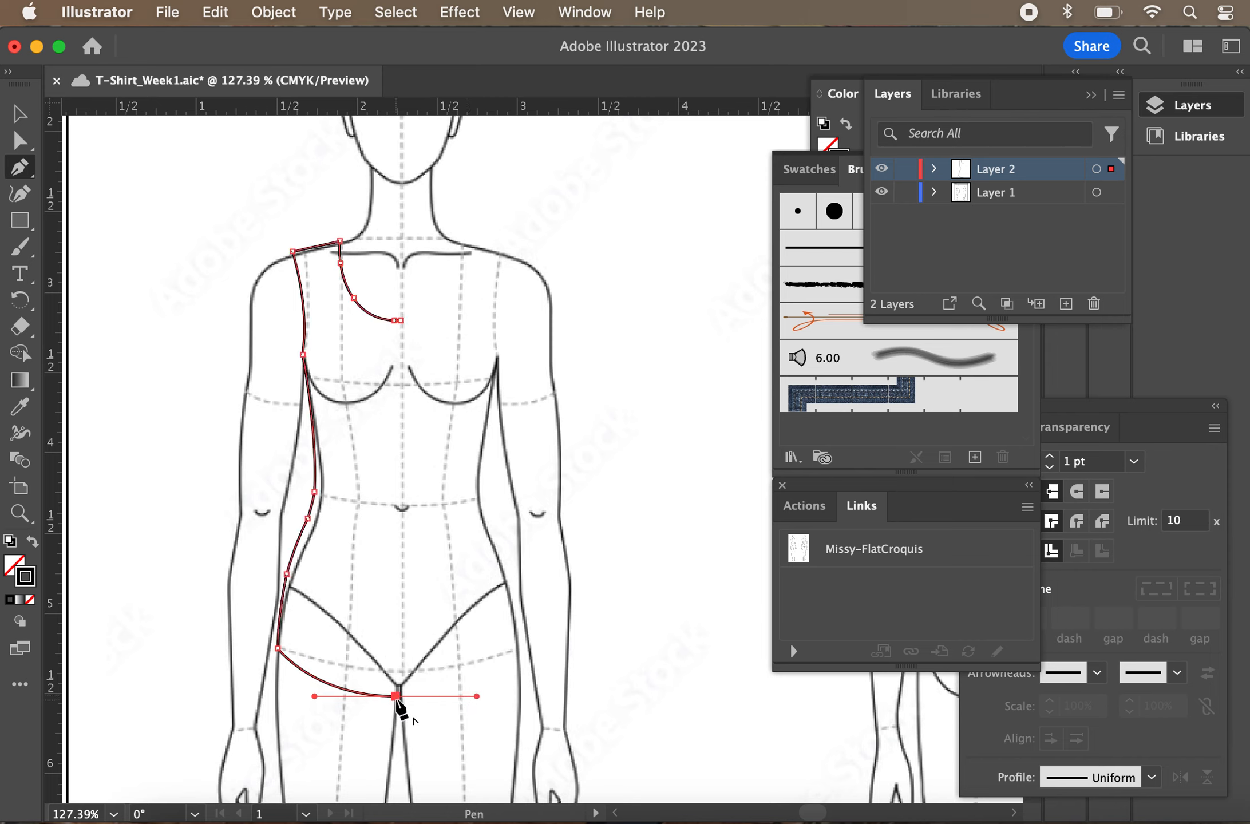
click(396, 697)
key(super+s)
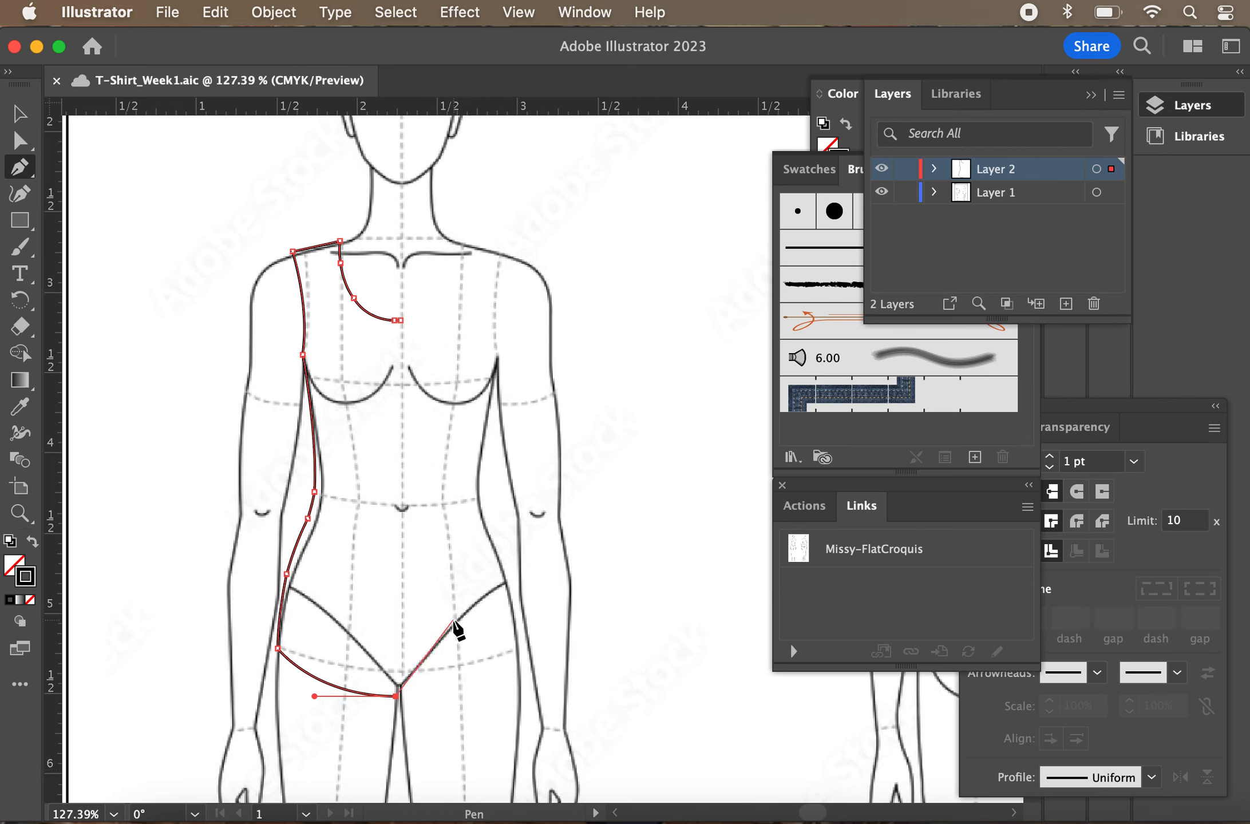
key(v)
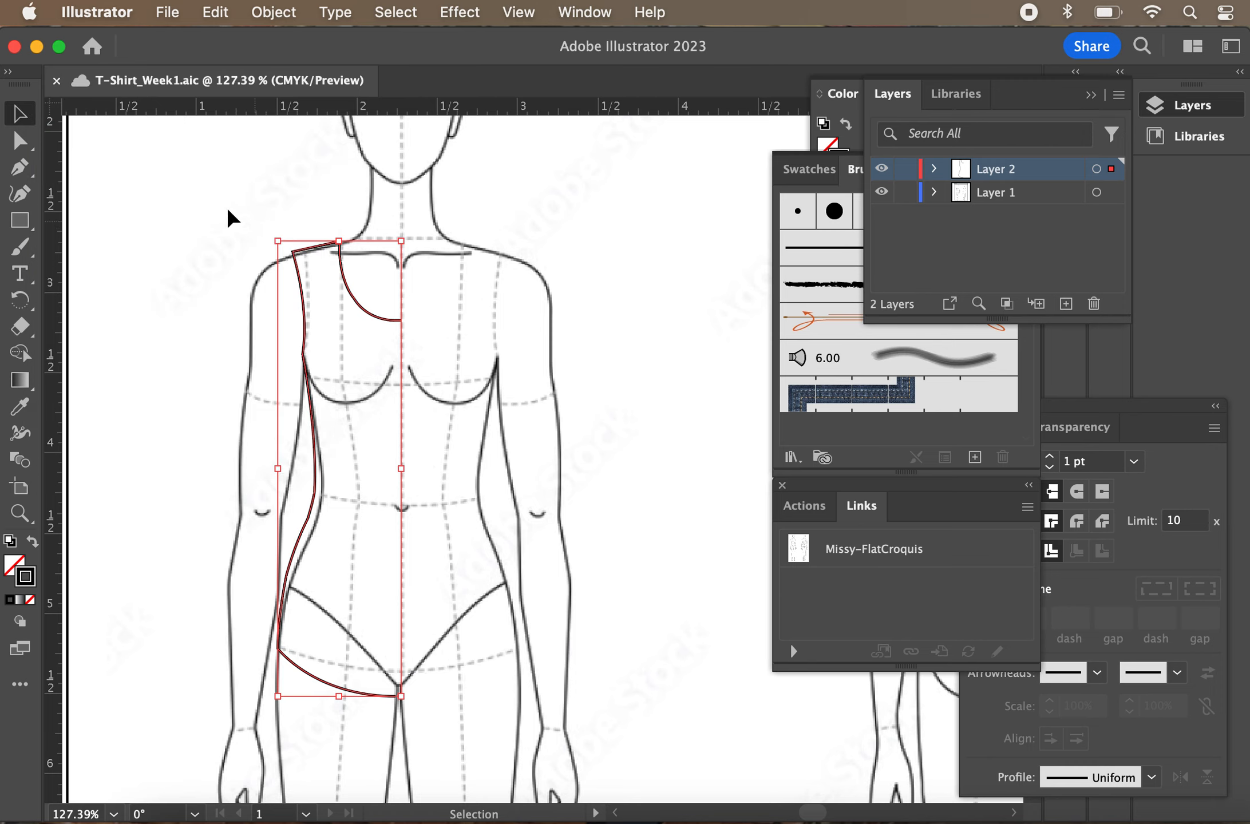
click(229, 211)
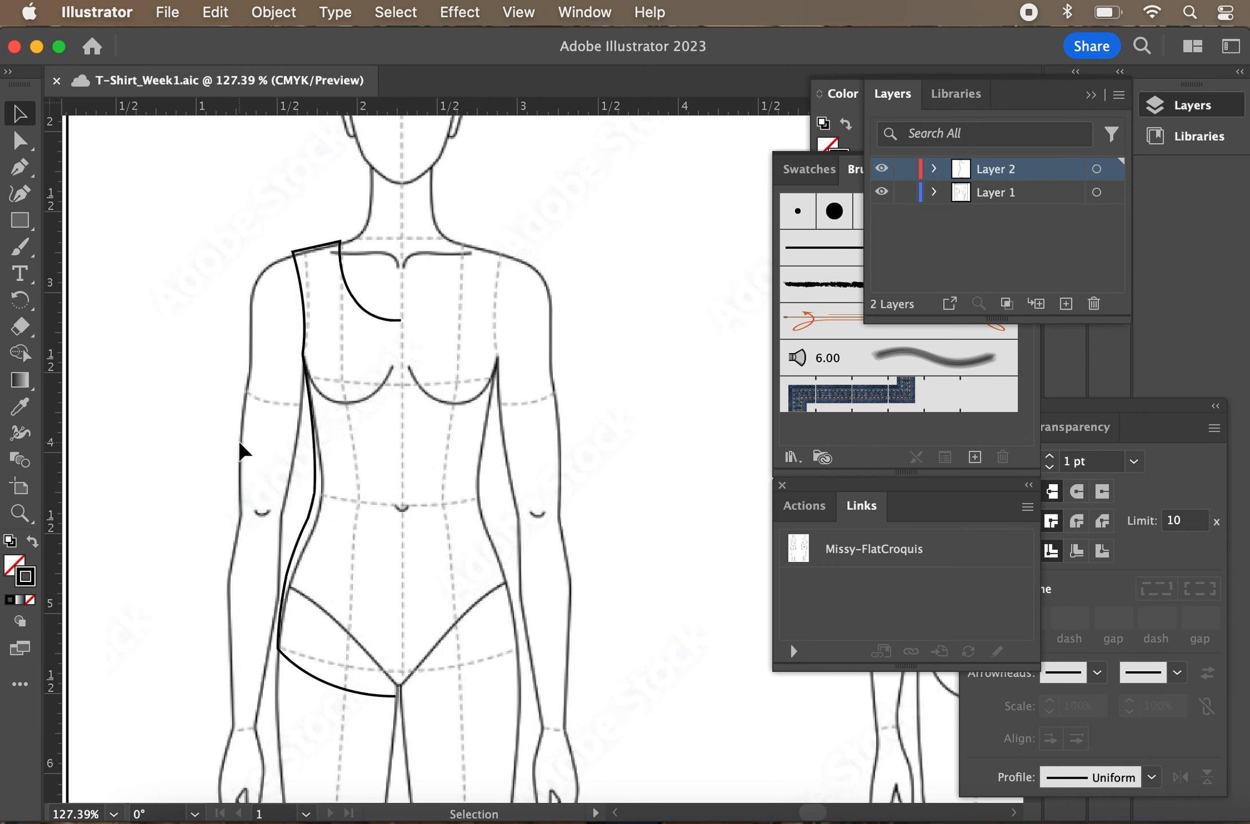
Activate Direct Selection and bring the Color and Stroke panels in front of the others, keeping no fill and a black stroke
scroll(226, 478, up, 2)
click(23, 141)
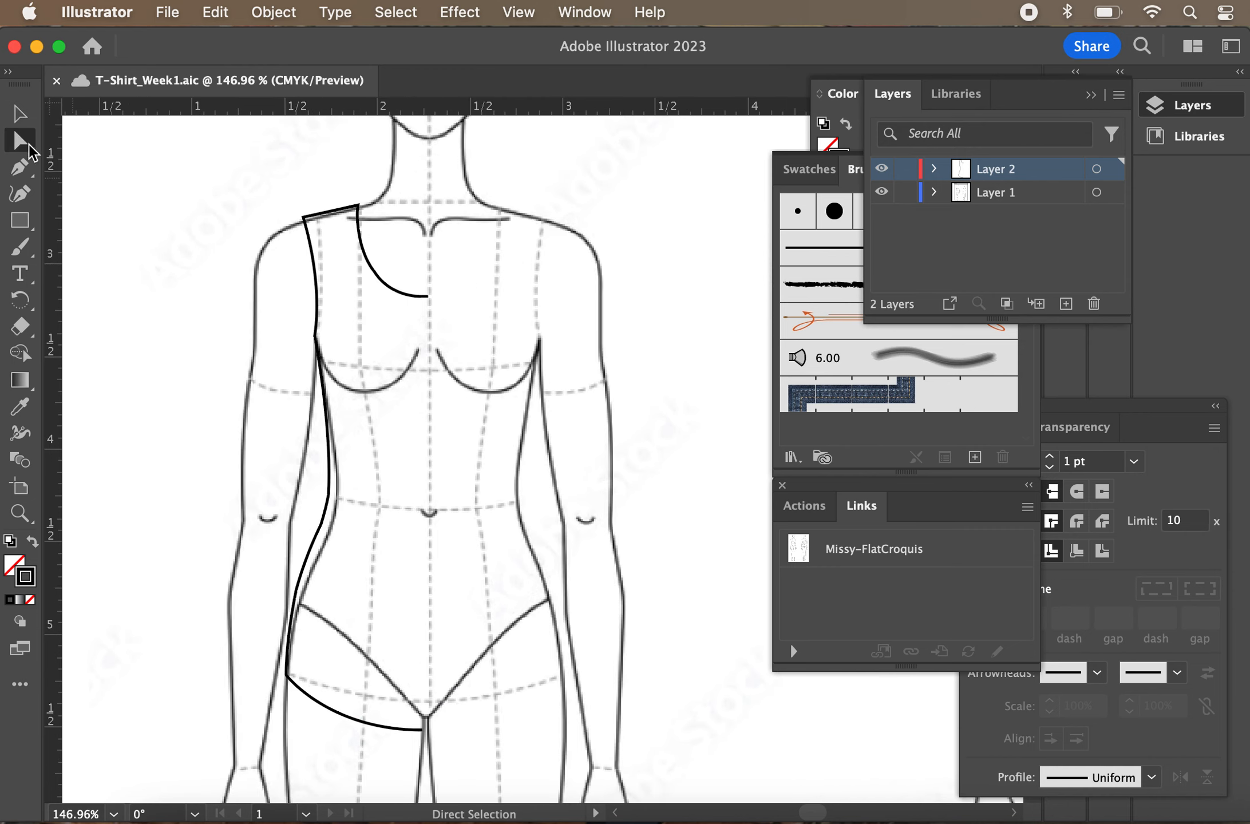
scroll(413, 270, up, 10)
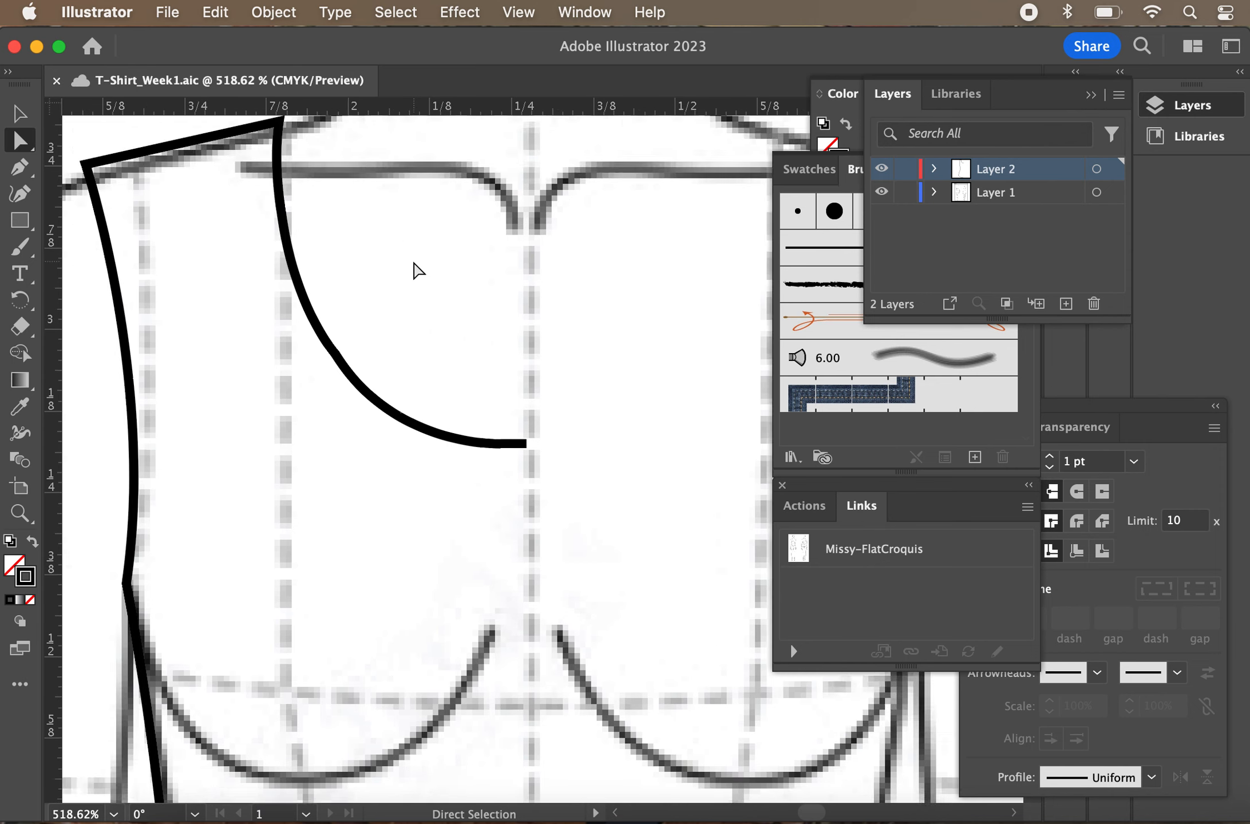
scroll(412, 271, up, 3)
scroll(413, 271, left, 2)
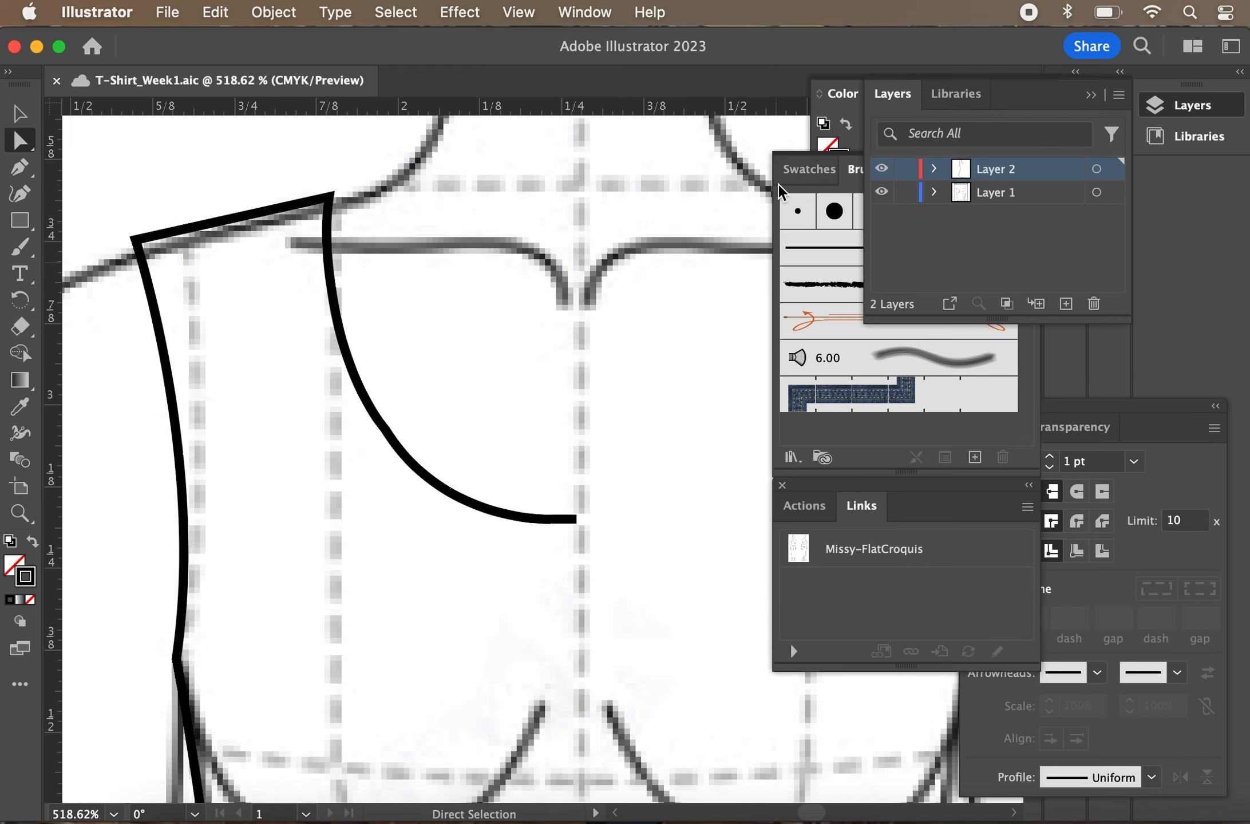
click(846, 121)
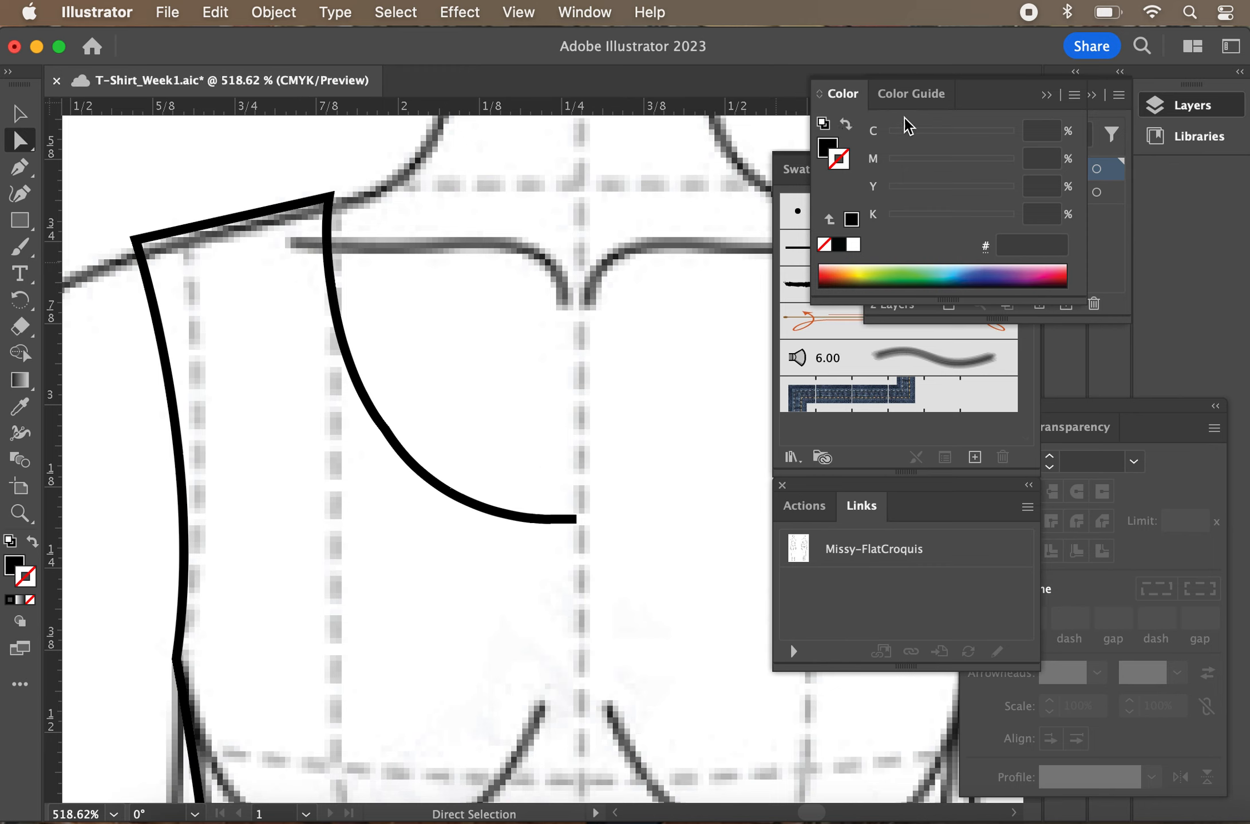
click(846, 123)
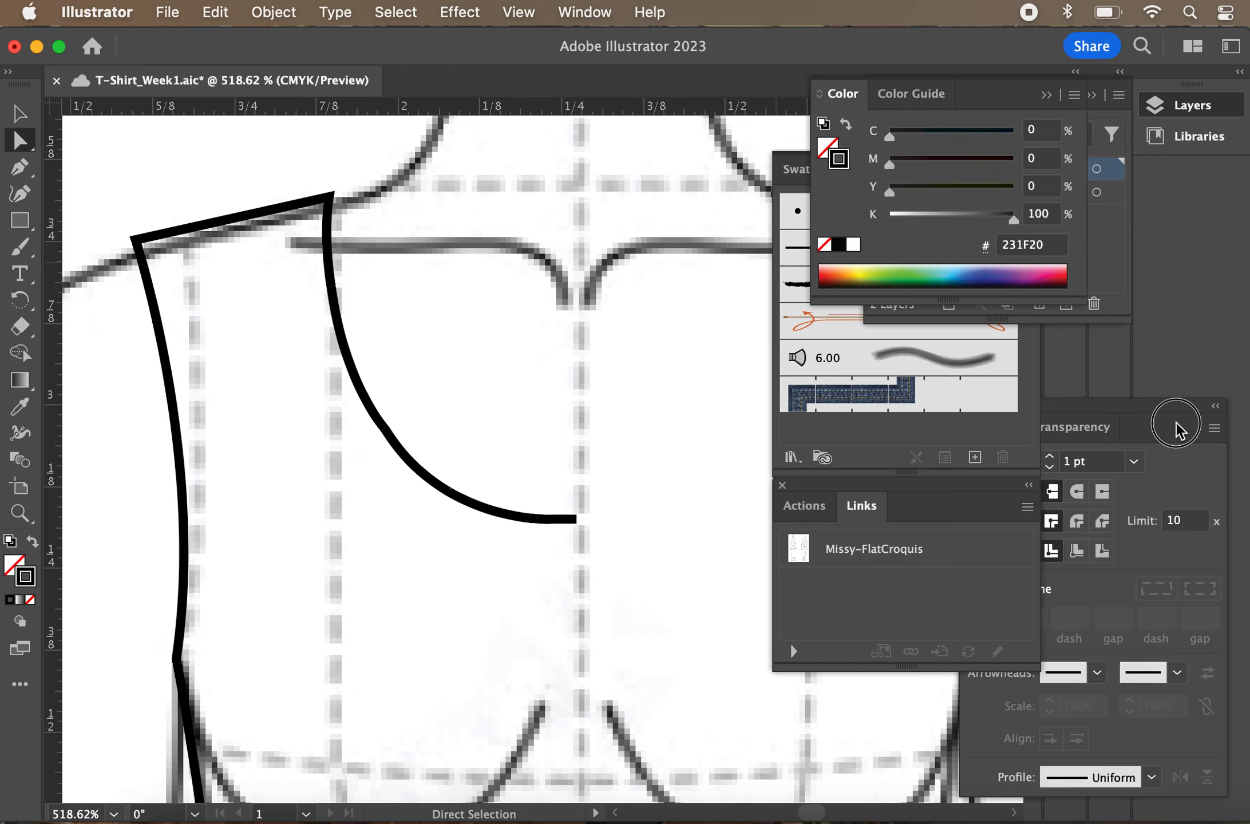
drag(1176, 422, 1173, 375)
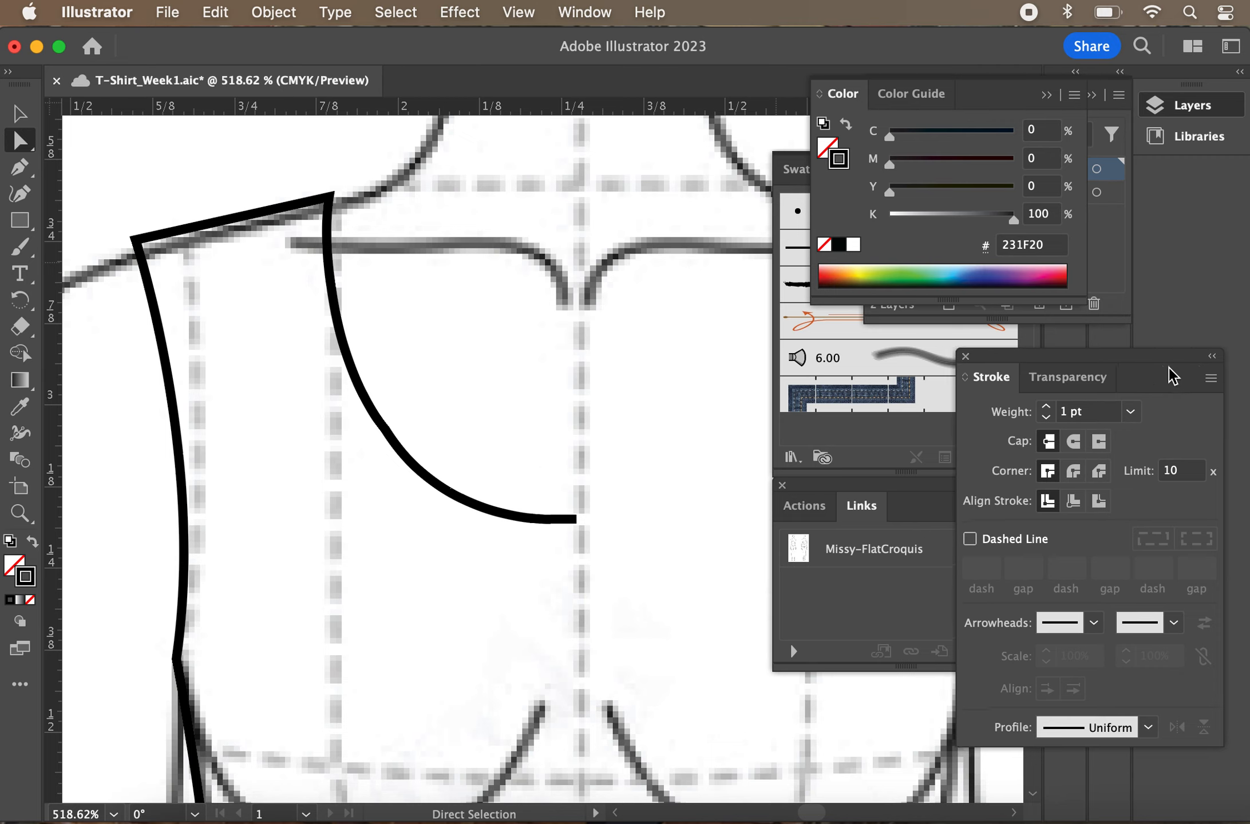
Give the half T-shirt outline a round cap and round join, and deselect it
click(1079, 444)
click(1076, 474)
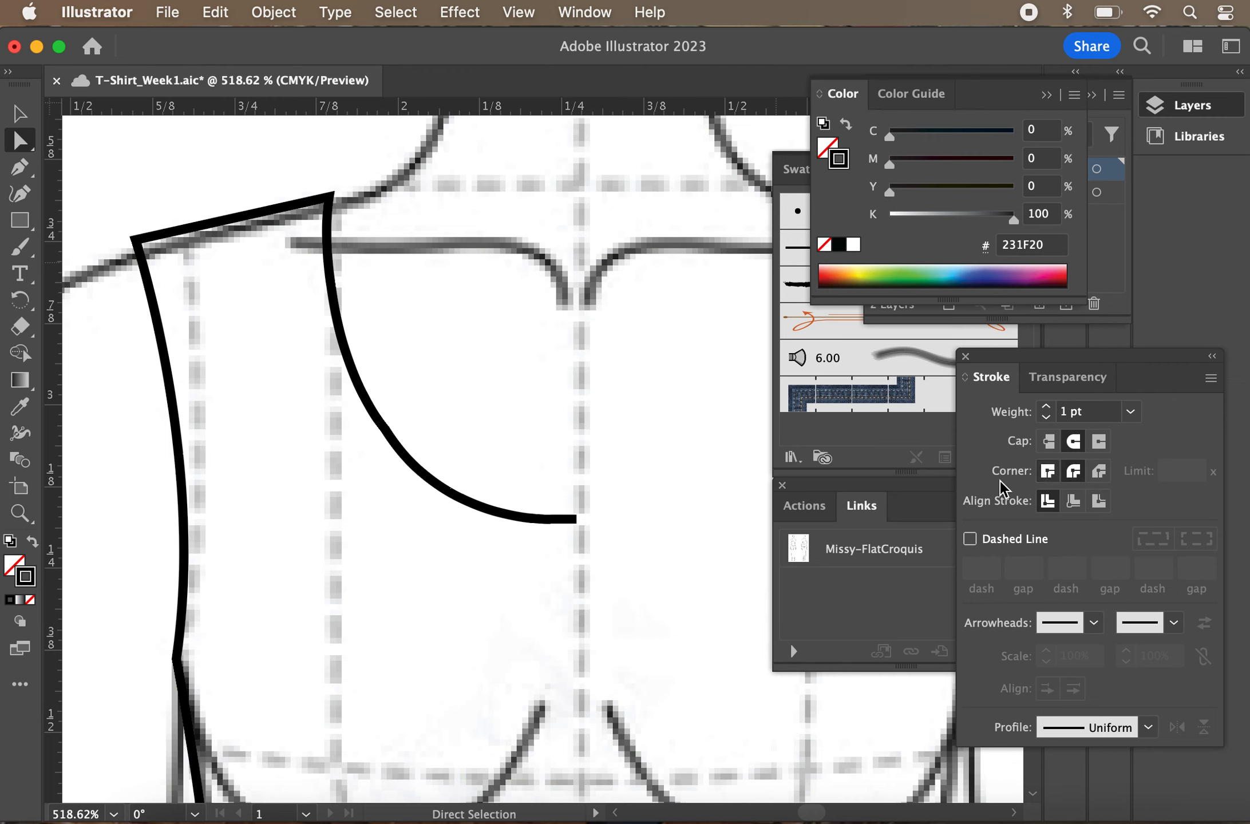
click(471, 497)
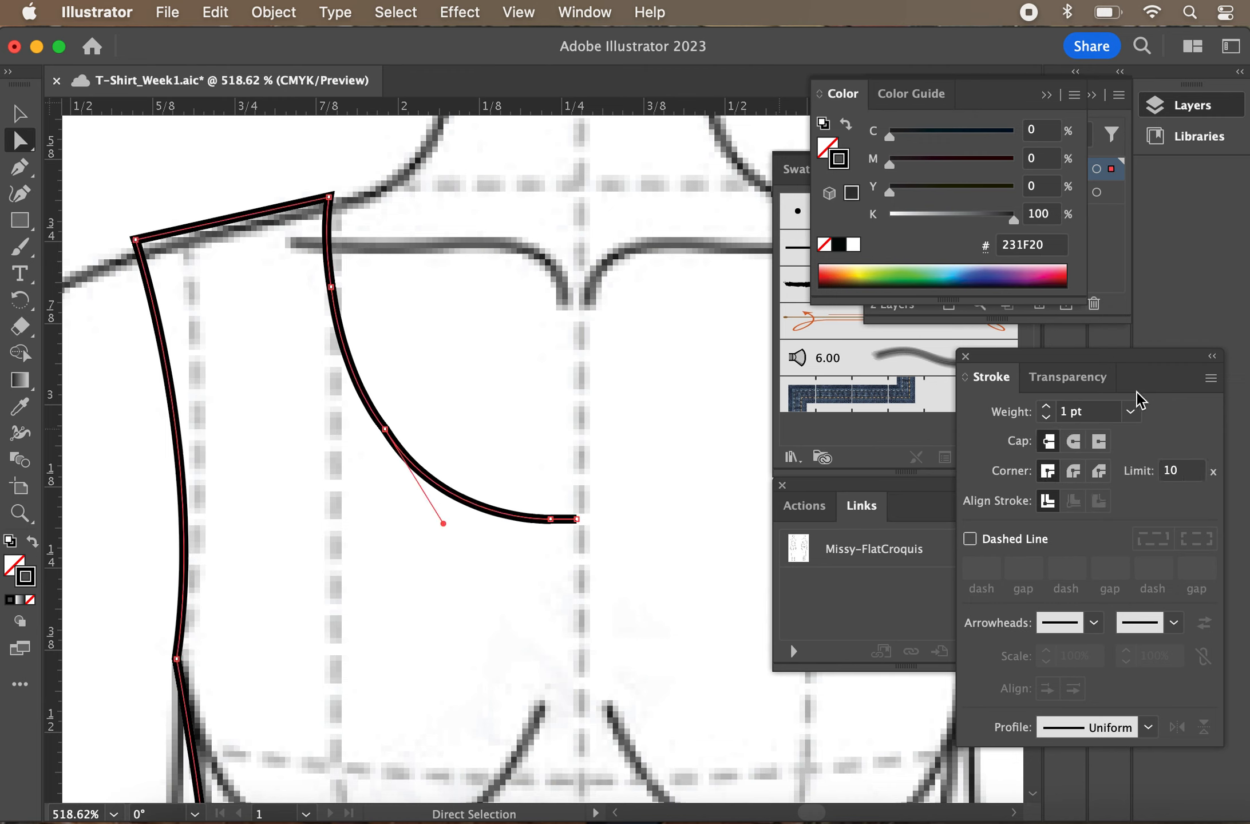
click(1075, 469)
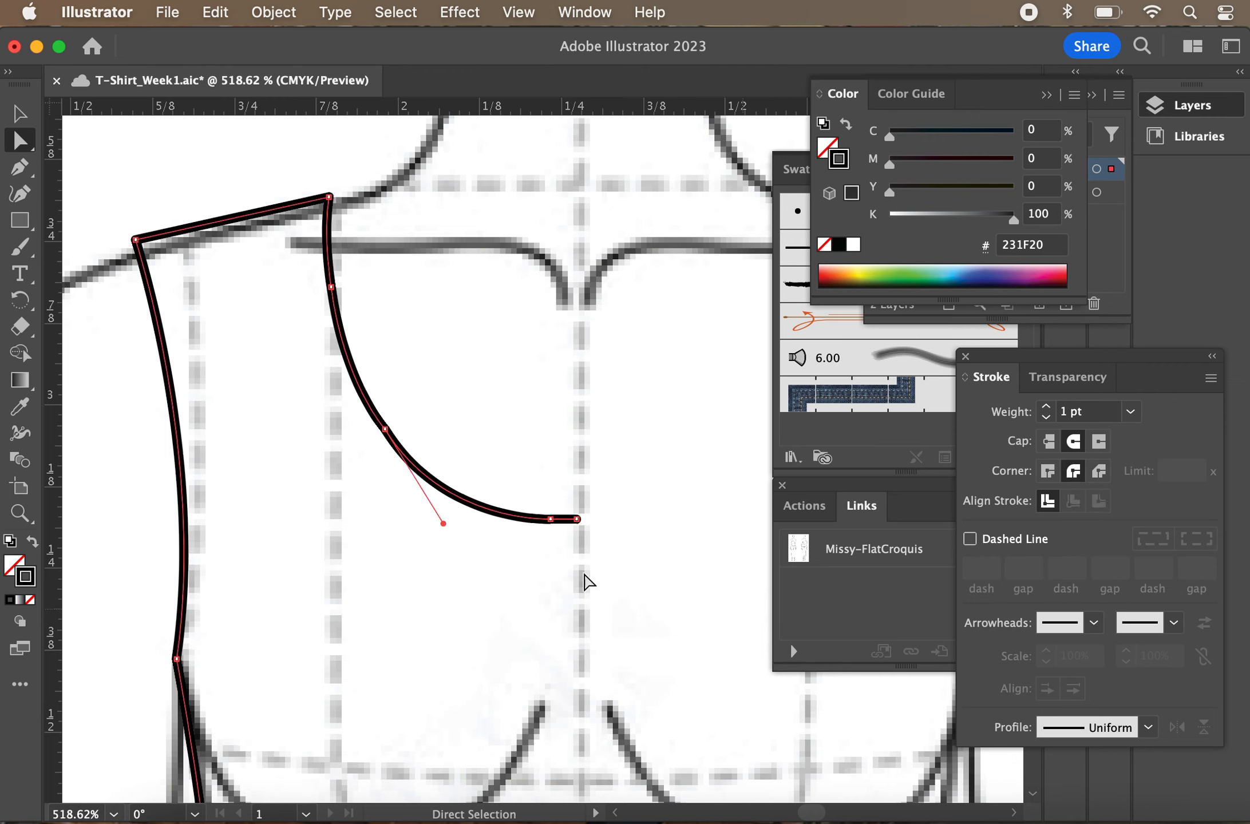
click(538, 439)
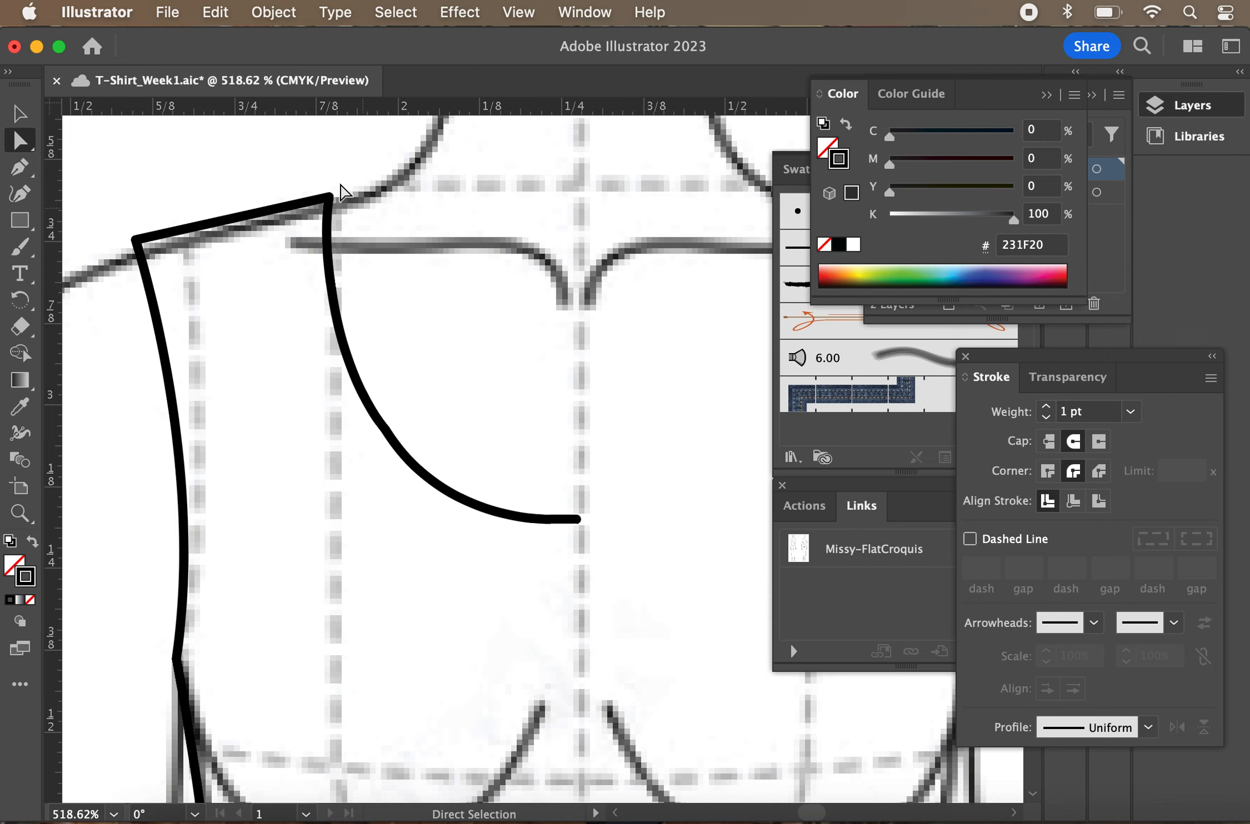
Move the anchor point where the shoulder meets the neckline slightly upward, and deselect the path
drag(369, 217, 278, 166)
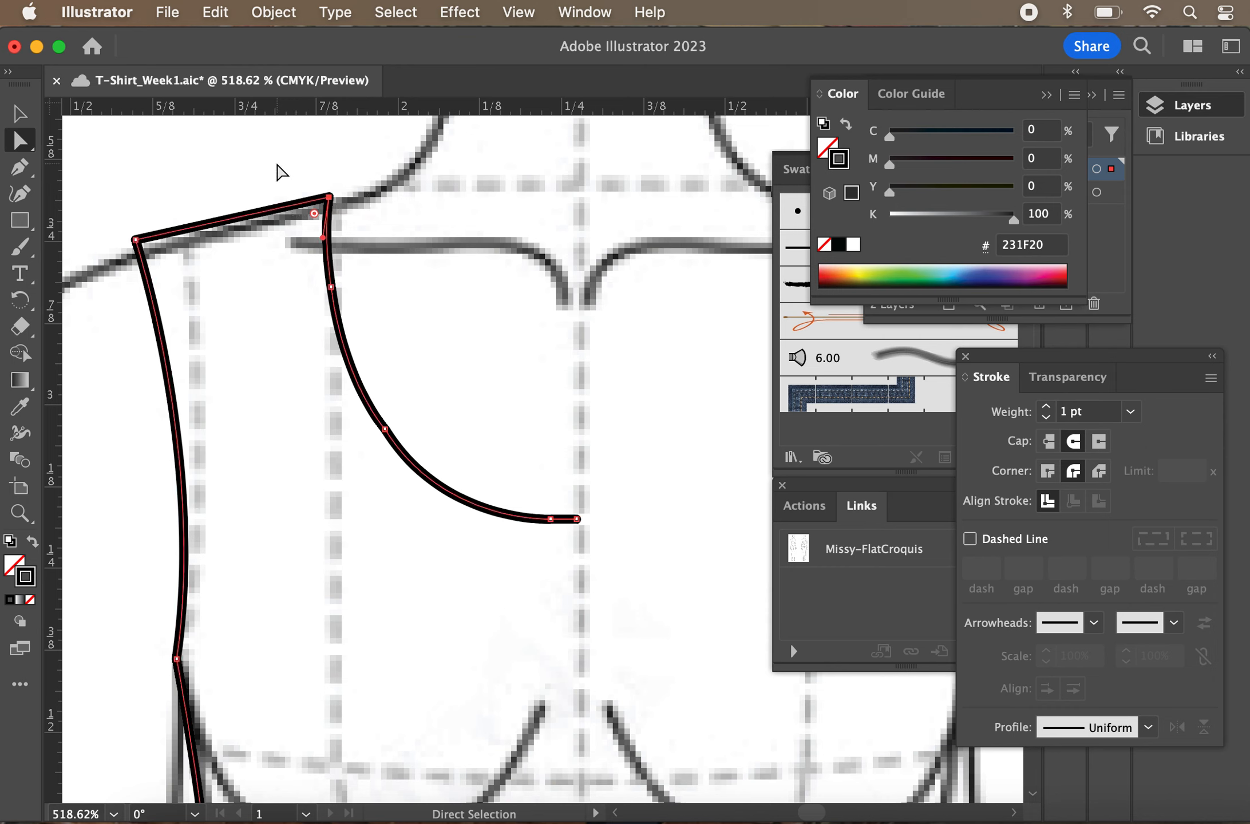
click(330, 197)
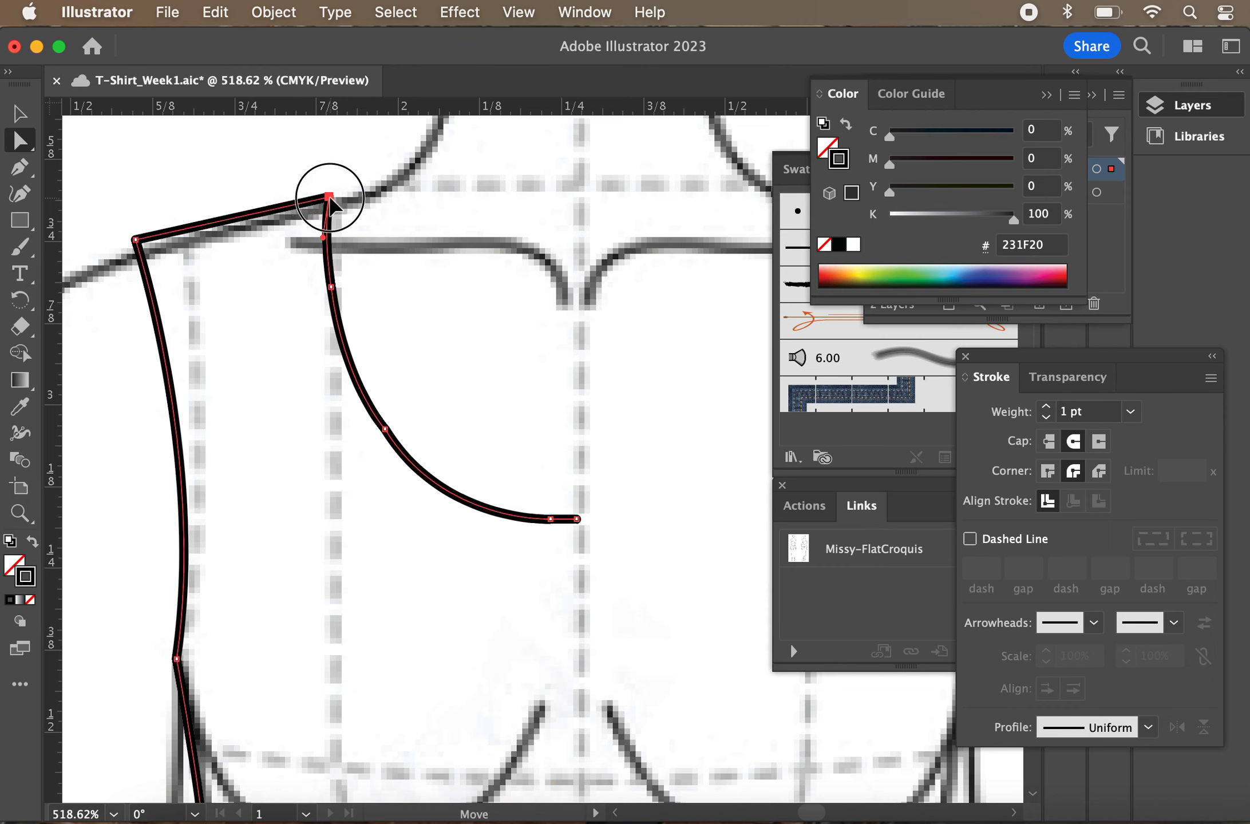
drag(330, 197, 327, 194)
click(352, 252)
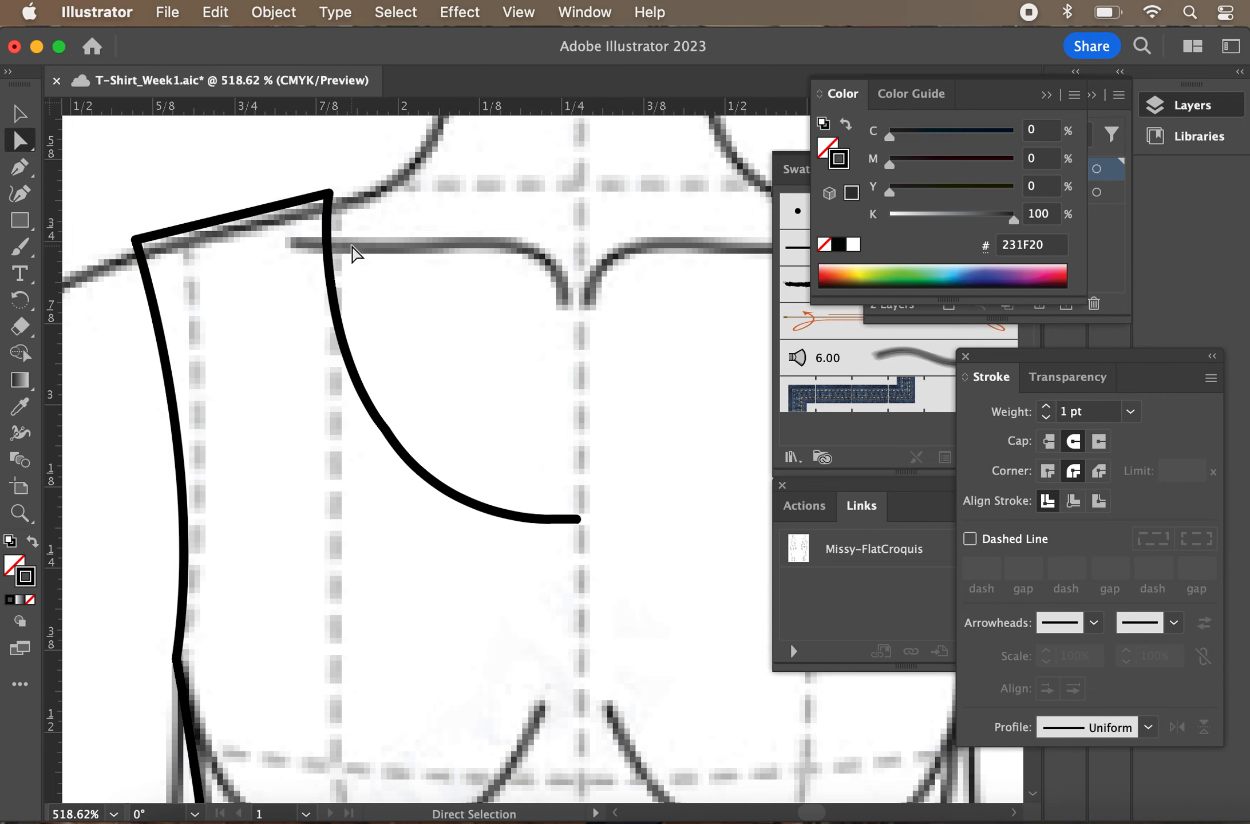
Smooth the bend in the middle of the neckline by adjusting the lower direction handle of its middle anchor point
scroll(363, 268, up, 5)
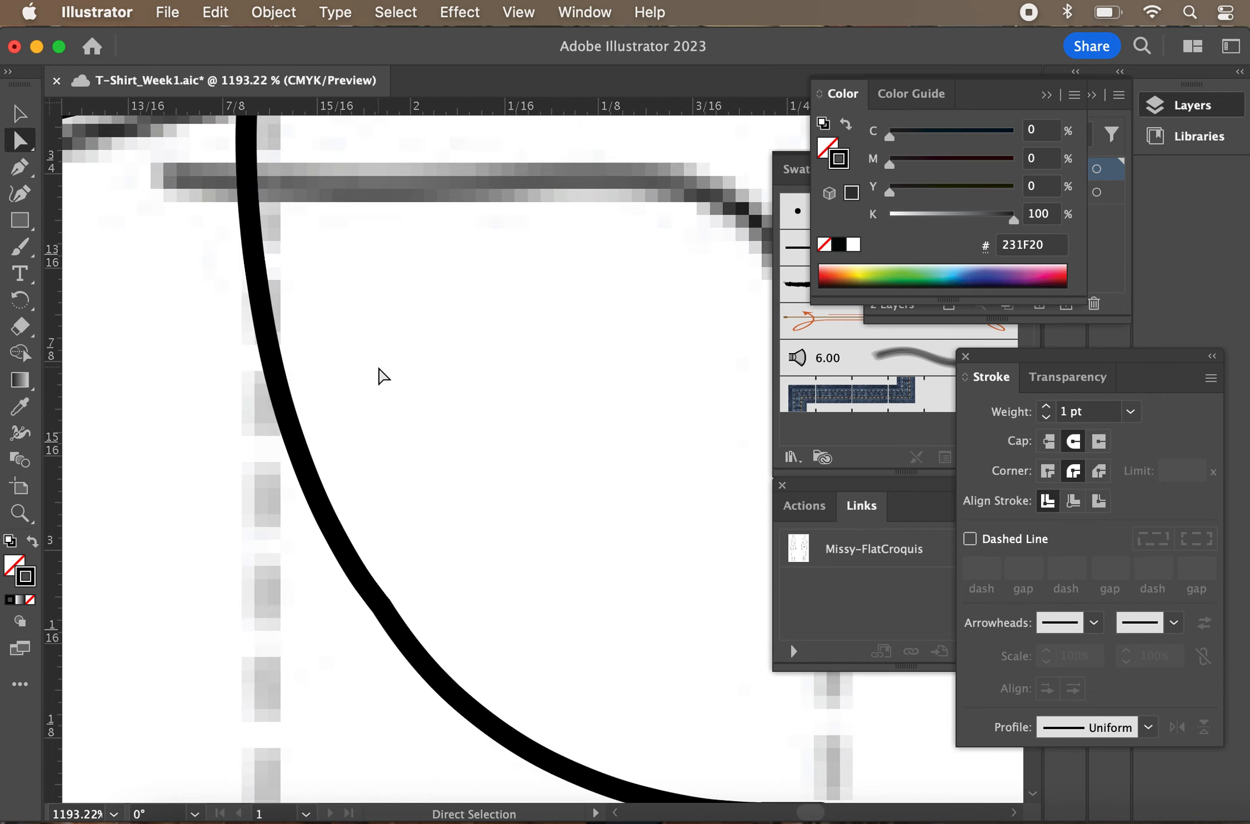
scroll(379, 368, down, 5)
scroll(379, 368, right, 3)
drag(389, 504, 215, 439)
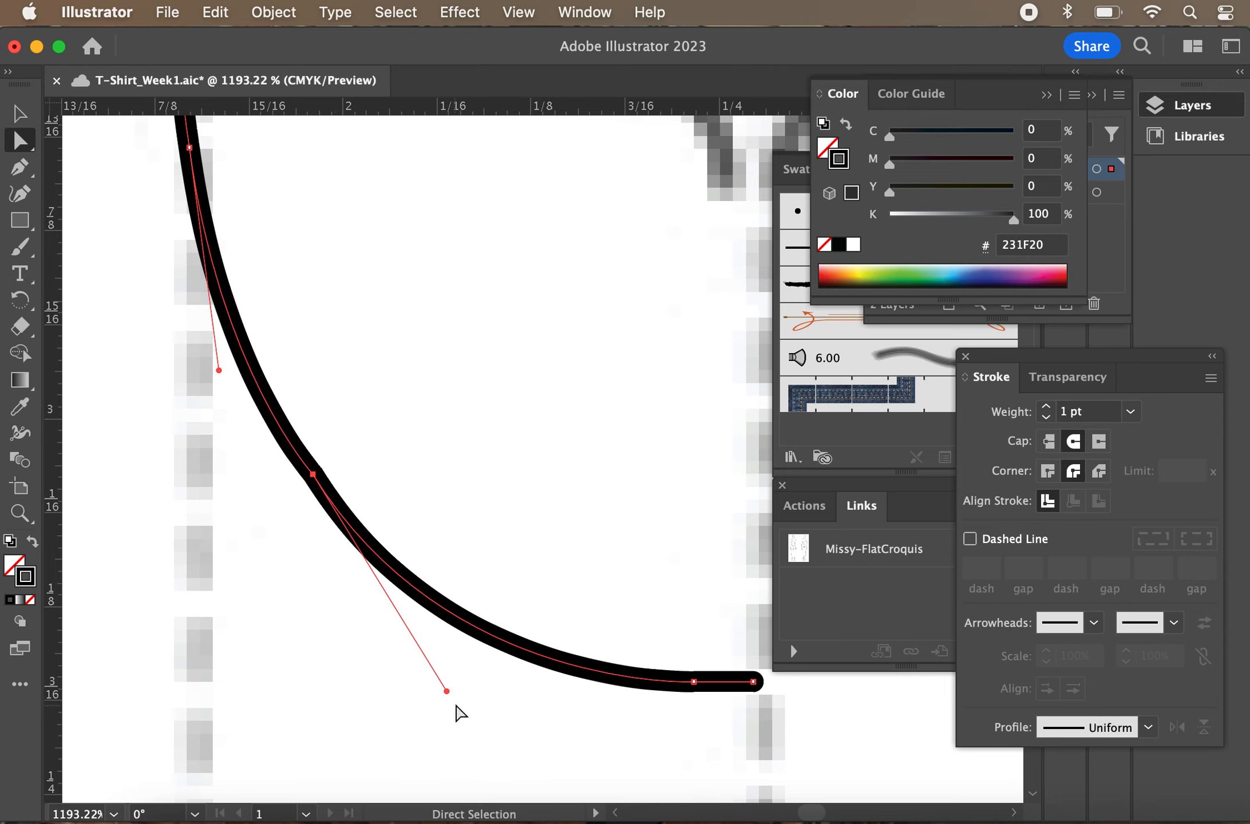
drag(447, 692, 475, 673)
click(388, 674)
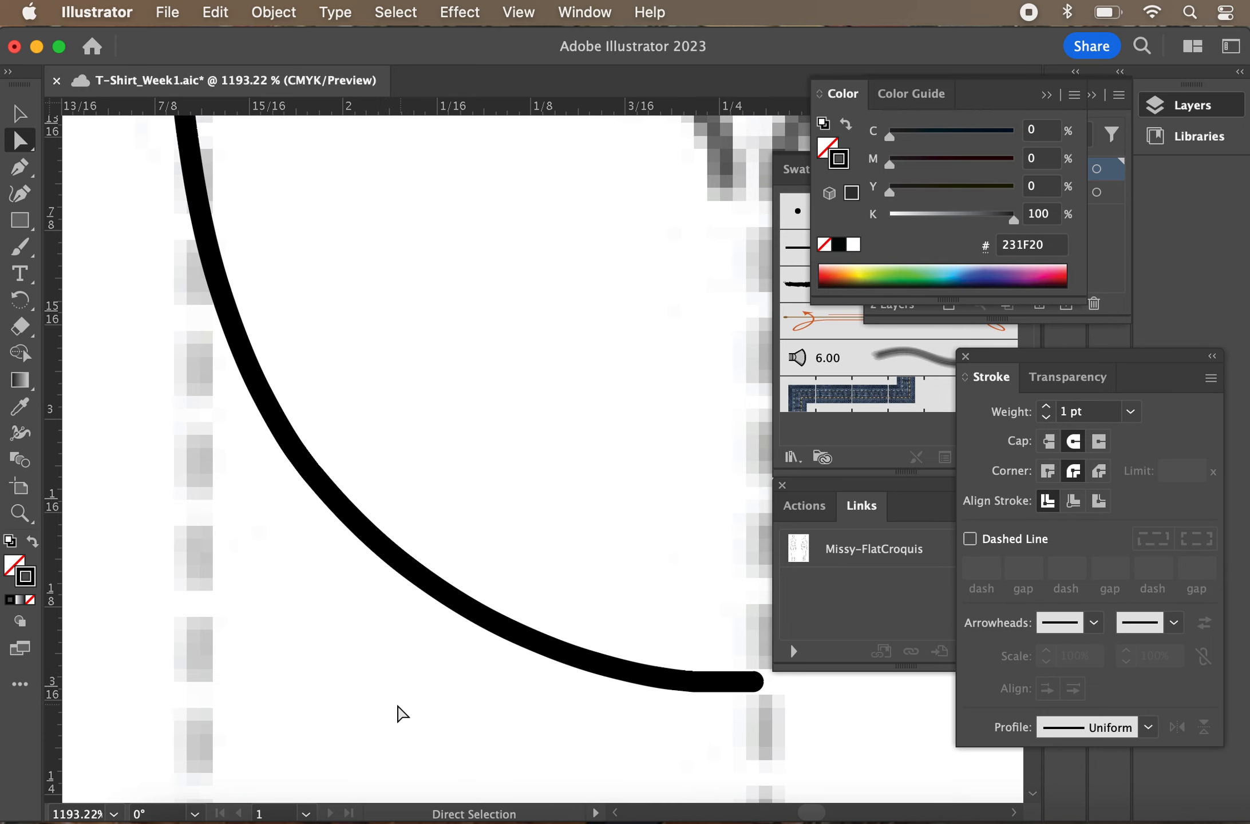
Examine the shoulder line, armhole and underarm of the outline for uneven curves
scroll(403, 713, up, 8)
scroll(402, 714, left, 6)
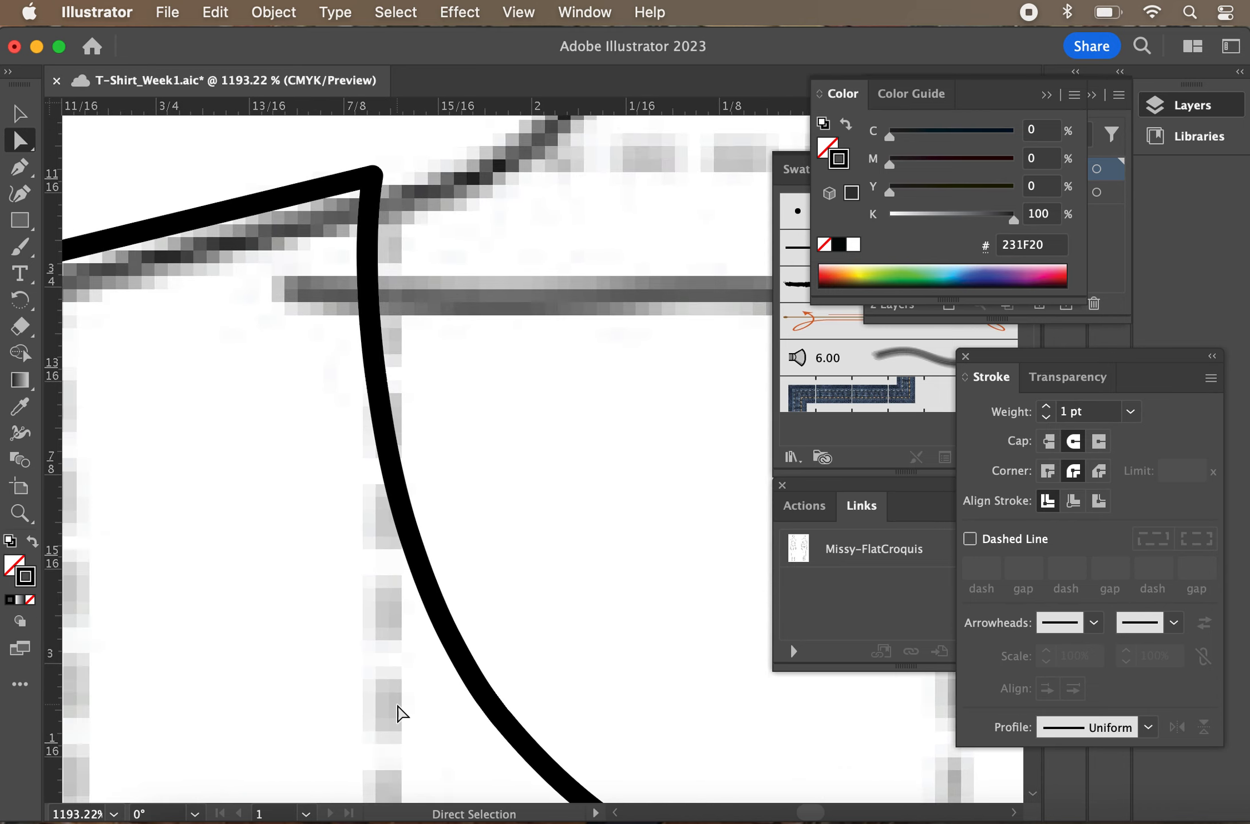
scroll(403, 714, left, 8)
scroll(403, 714, down, 2)
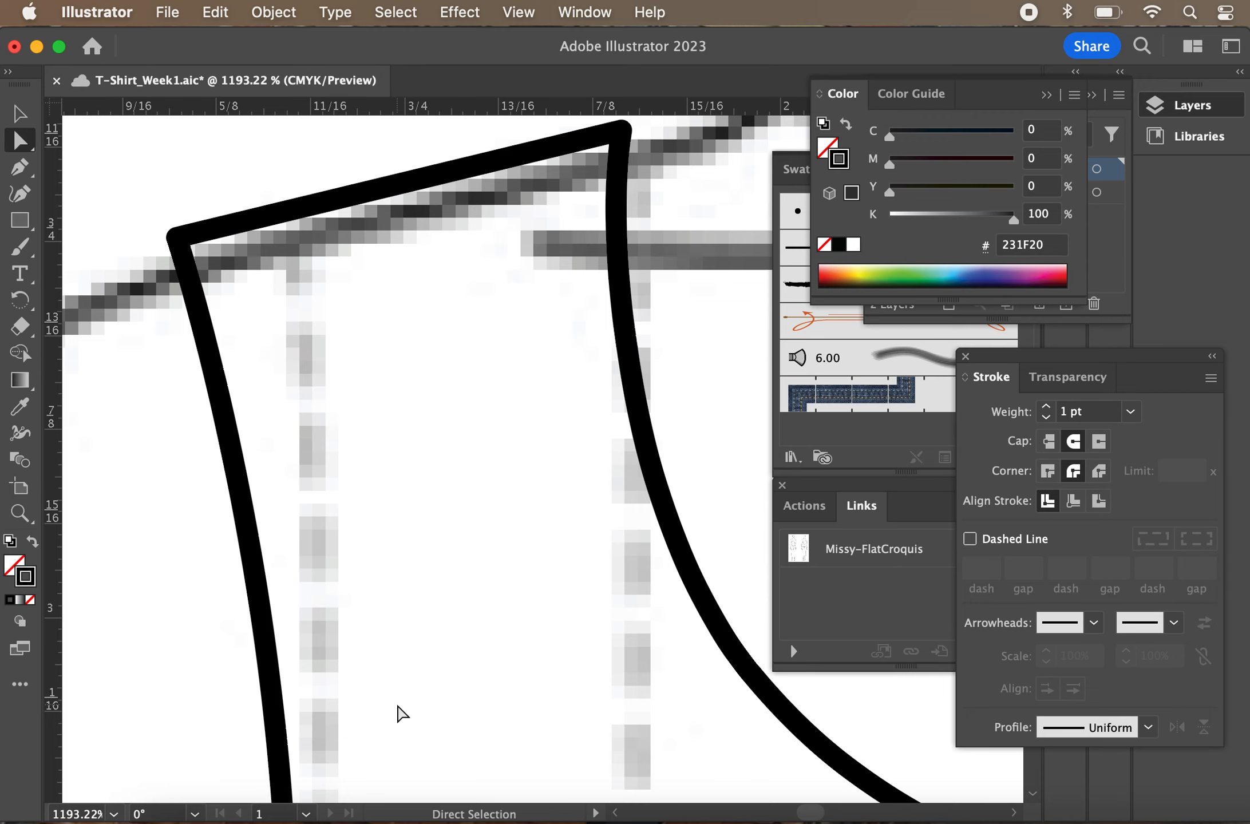
scroll(403, 714, down, 18)
scroll(403, 714, left, 2)
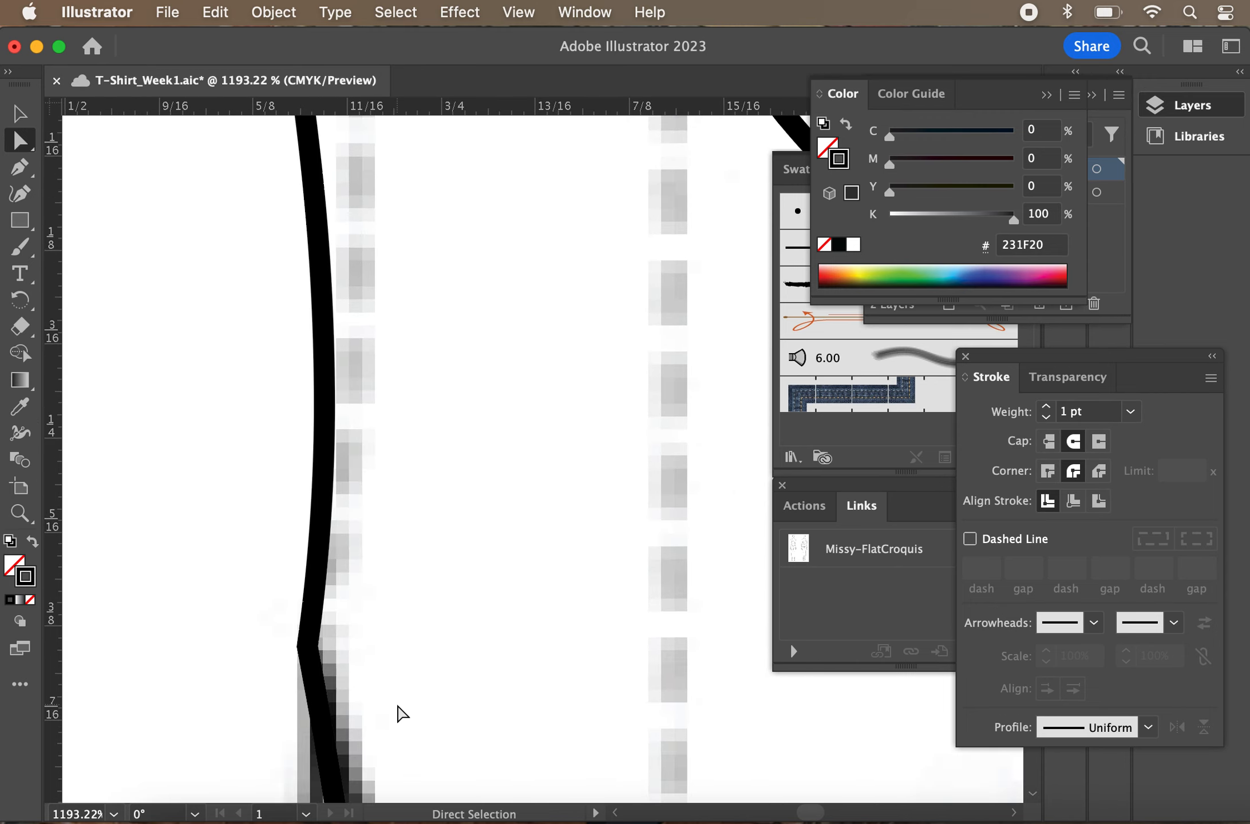
scroll(402, 714, down, 12)
scroll(402, 714, right, 2)
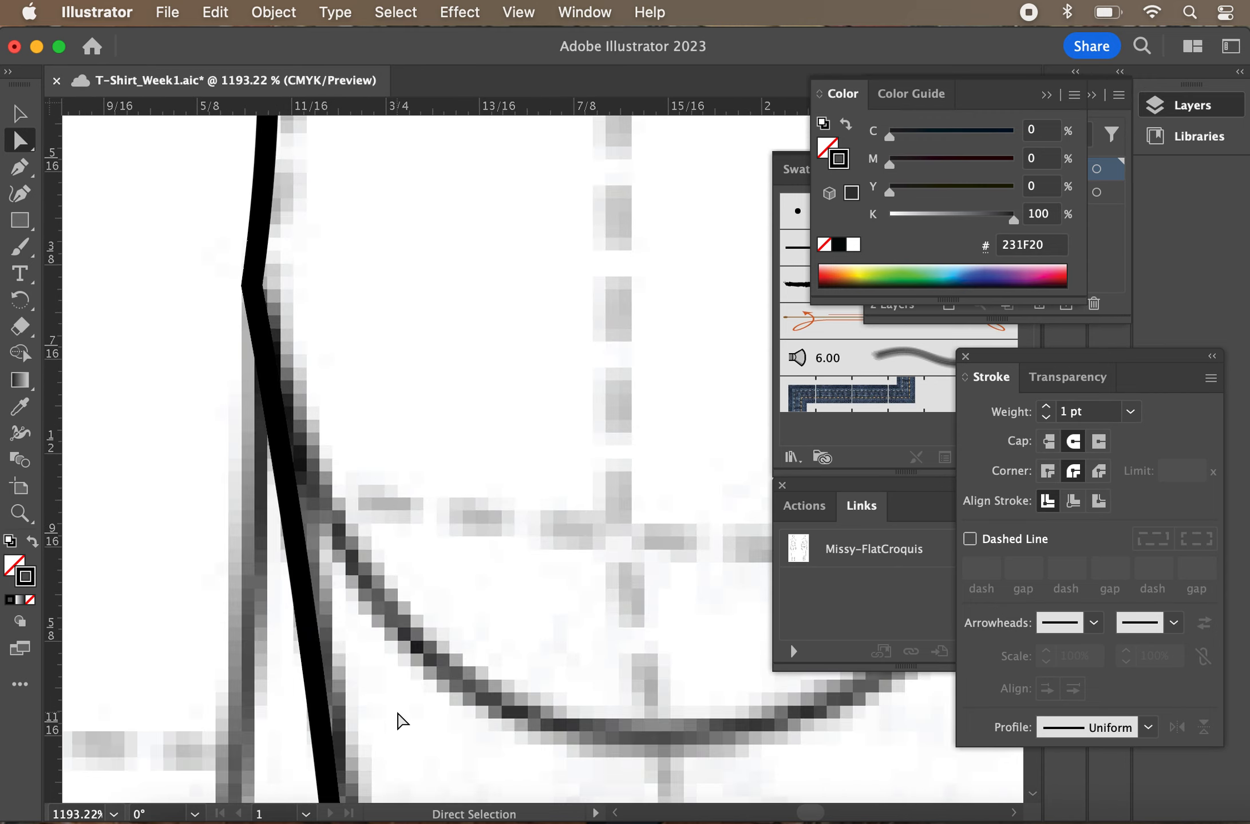
Smooth the side seam at the waist by adjusting the upper direction handle of the waist anchor point, and deselect the path
scroll(399, 716, down, 3)
scroll(400, 716, down, 15)
scroll(399, 720, down, 12)
scroll(399, 720, left, 1)
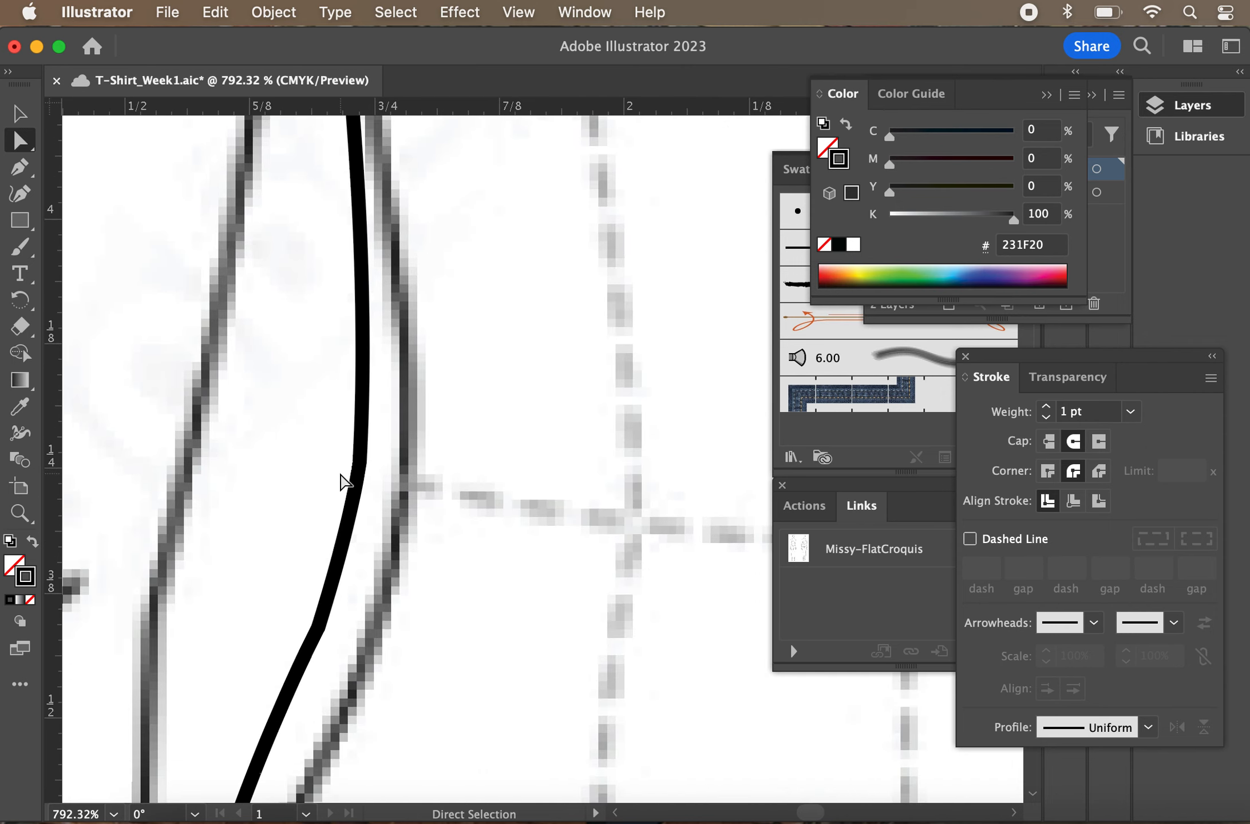
drag(335, 452, 421, 541)
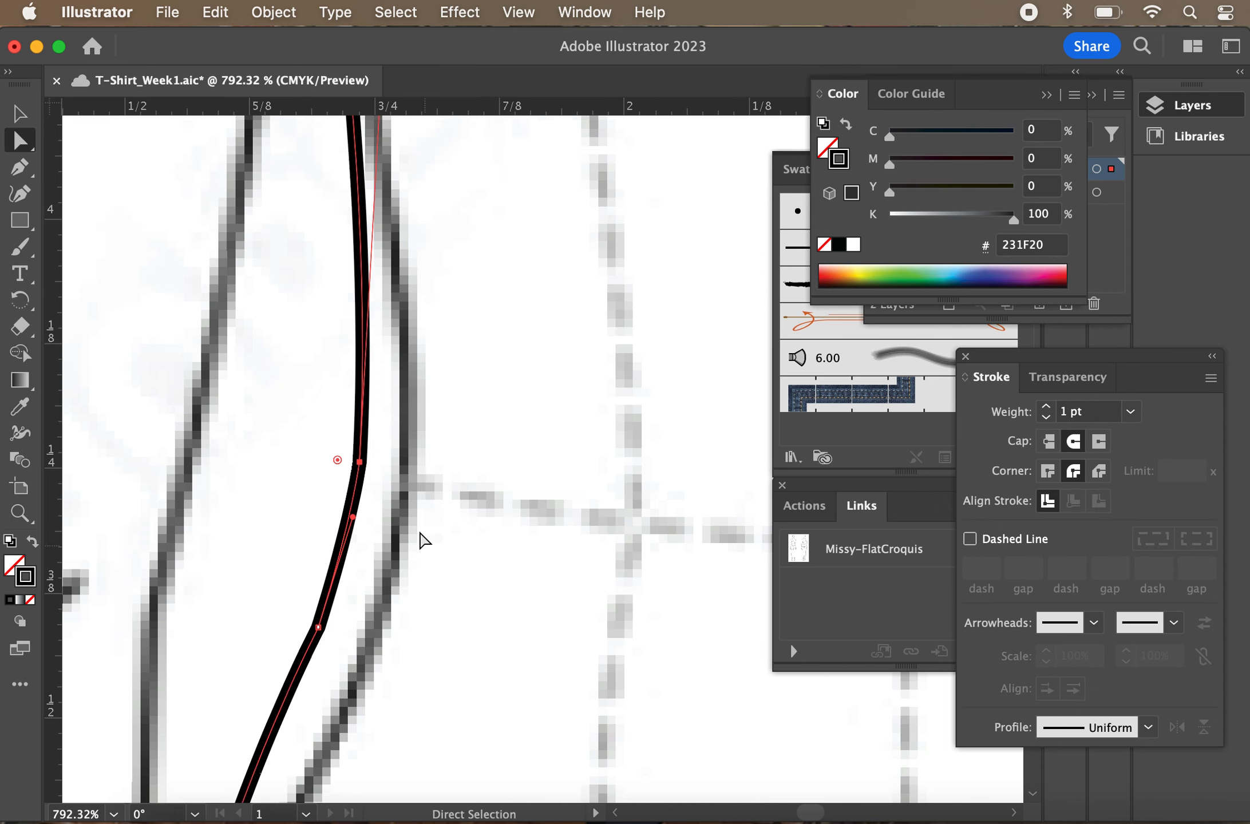
scroll(408, 399, down, 2)
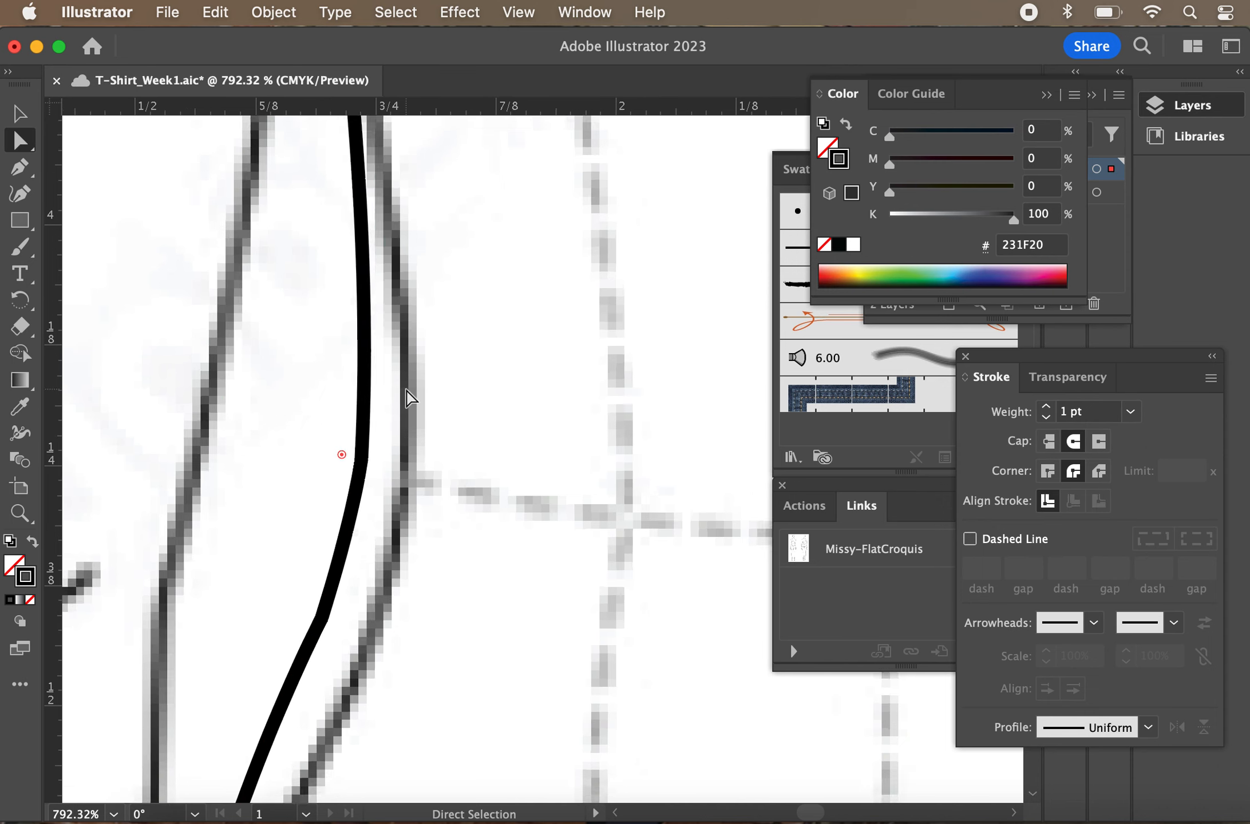
scroll(408, 400, down, 5)
drag(392, 222, 399, 302)
click(472, 408)
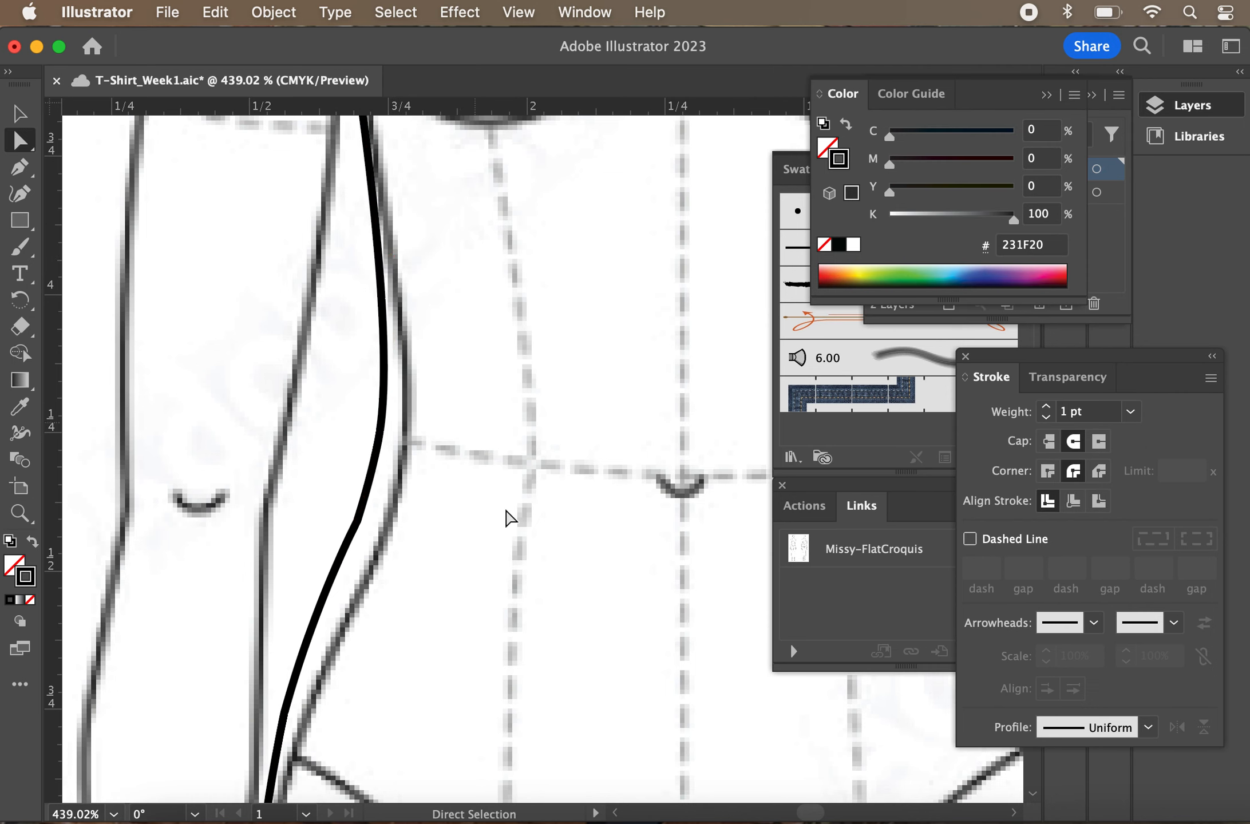
Soften the bend just below the waist by adjusting the upper direction handle of that side seam anchor, and save the document
scroll(510, 518, down, 3)
scroll(509, 518, up, 3)
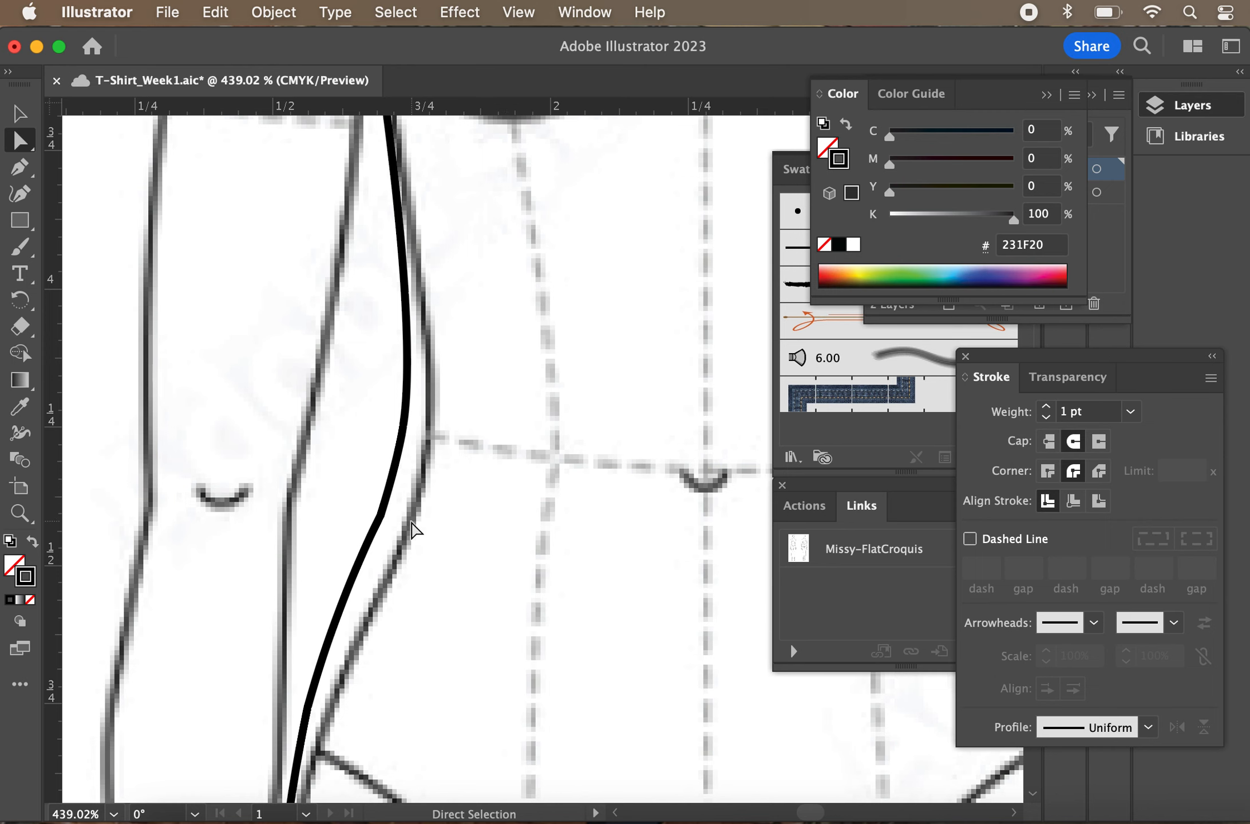
scroll(417, 531, up, 3)
click(345, 509)
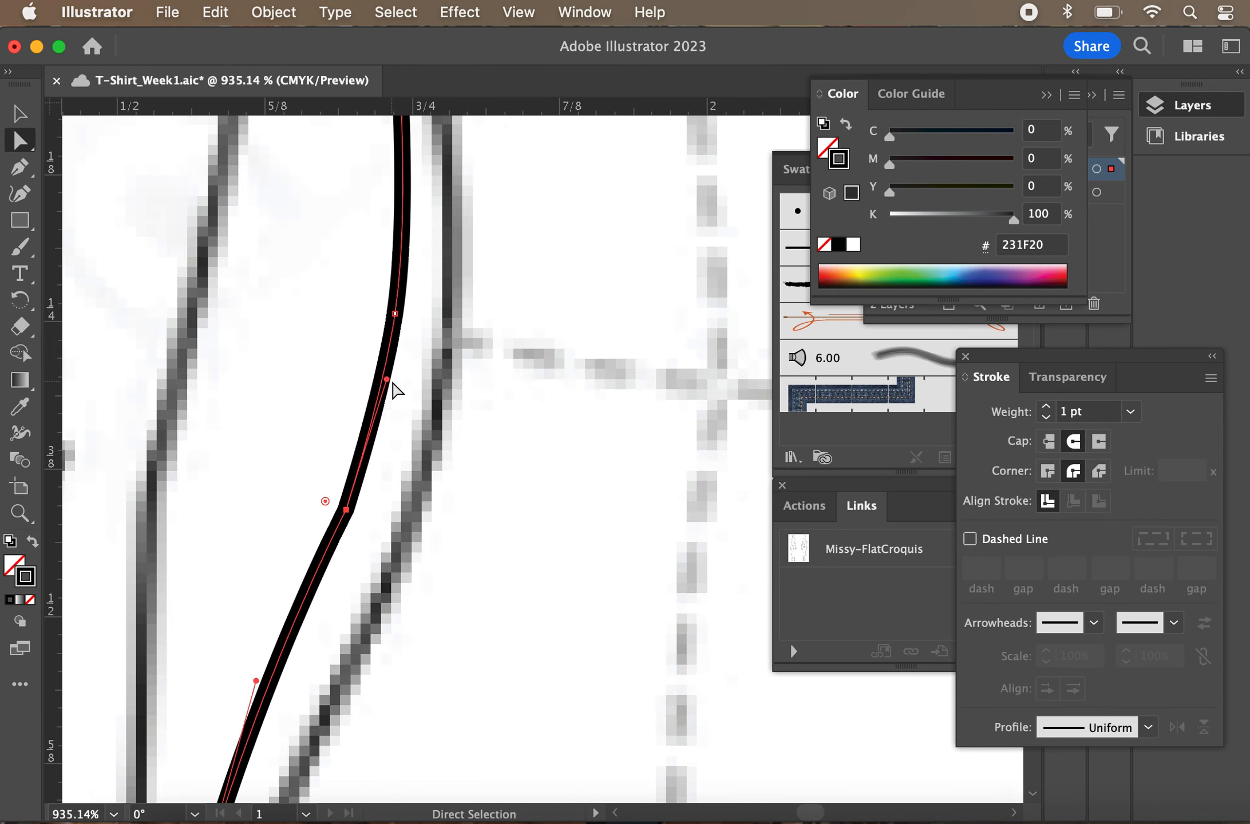
drag(389, 381, 390, 420)
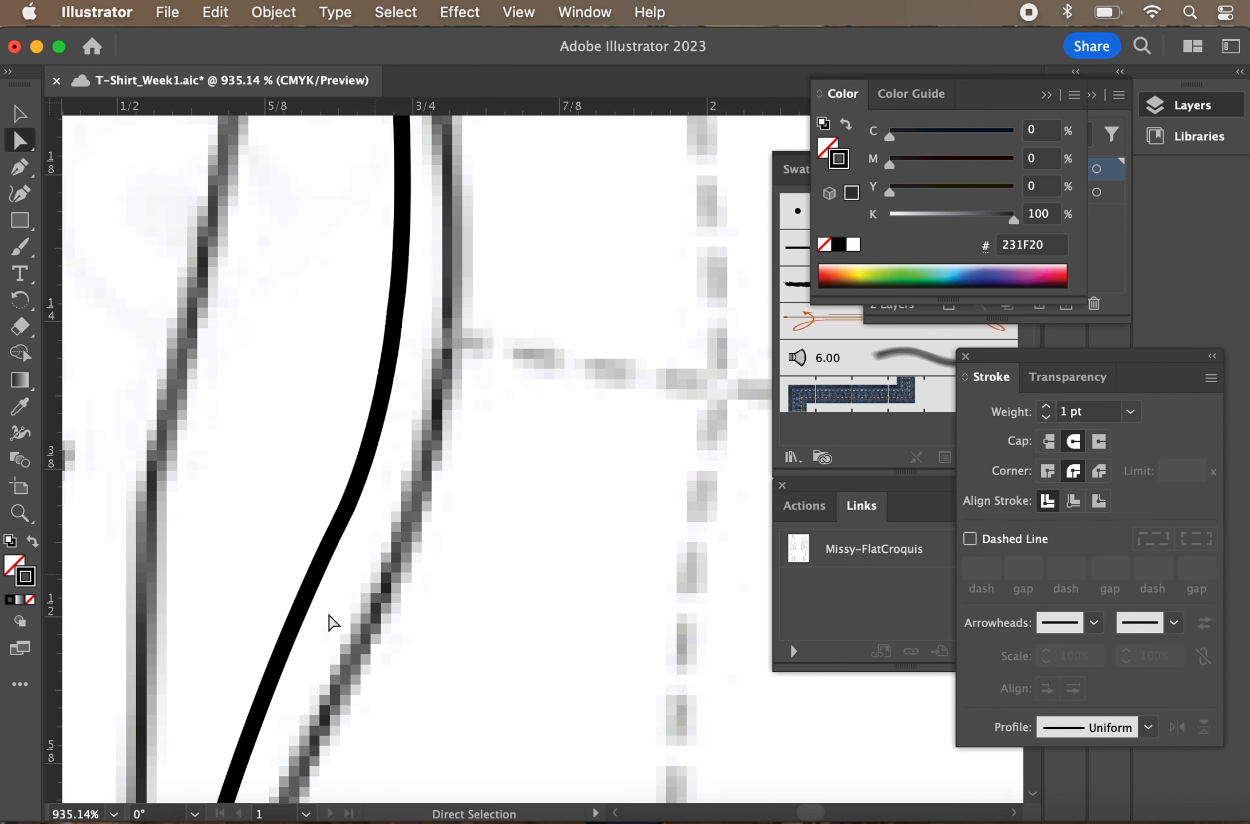
scroll(303, 652, down, 4)
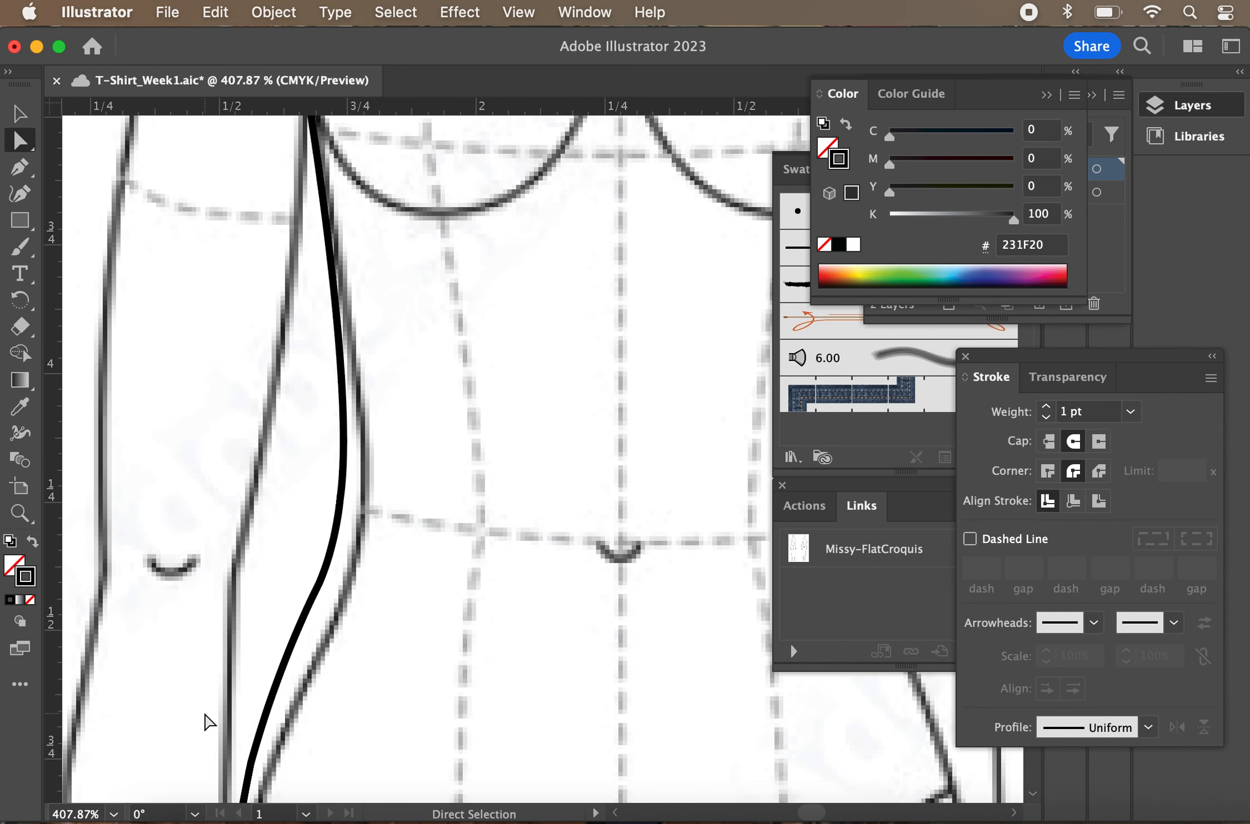
scroll(209, 723, down, 1)
scroll(209, 722, down, 1)
key(cmd+s)
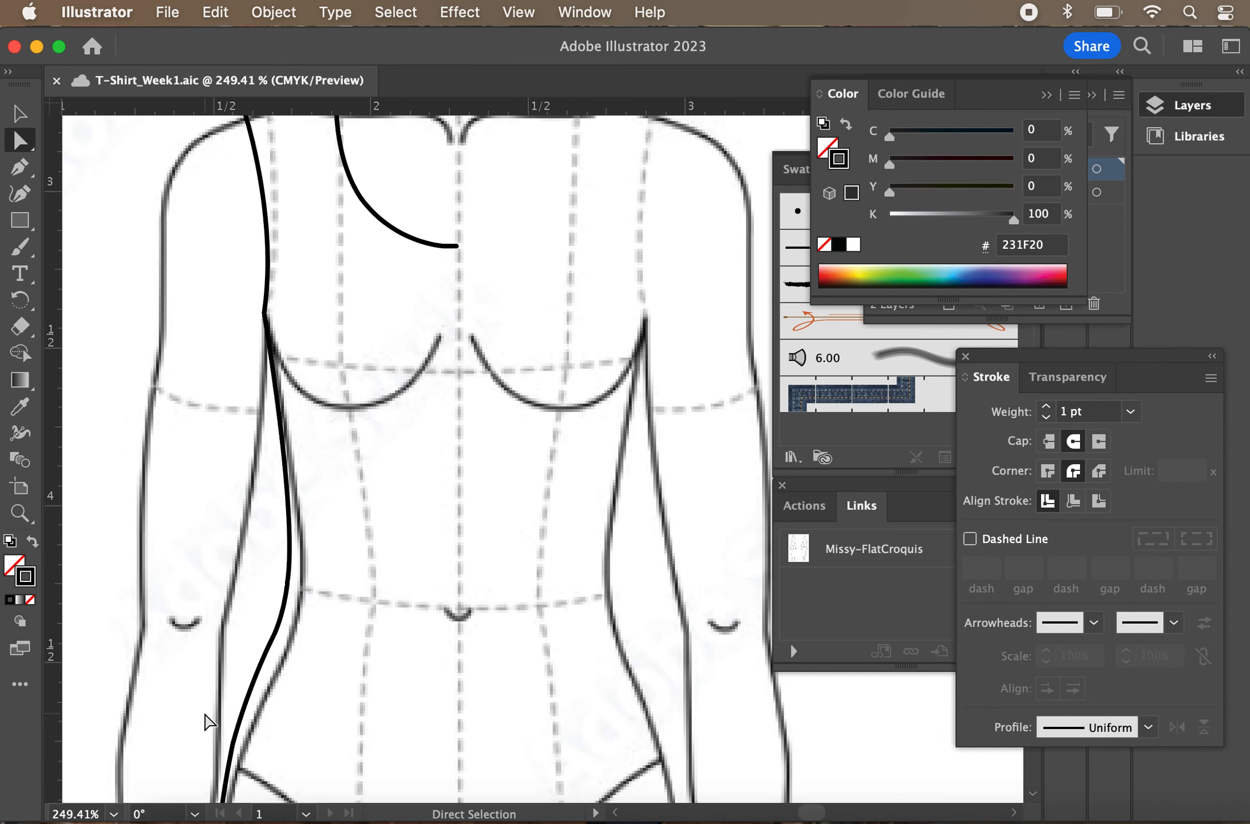
Select the hip anchor and hem corner of the side seam, nudge both one increment outward, and deselect the path
scroll(209, 721, down, 1)
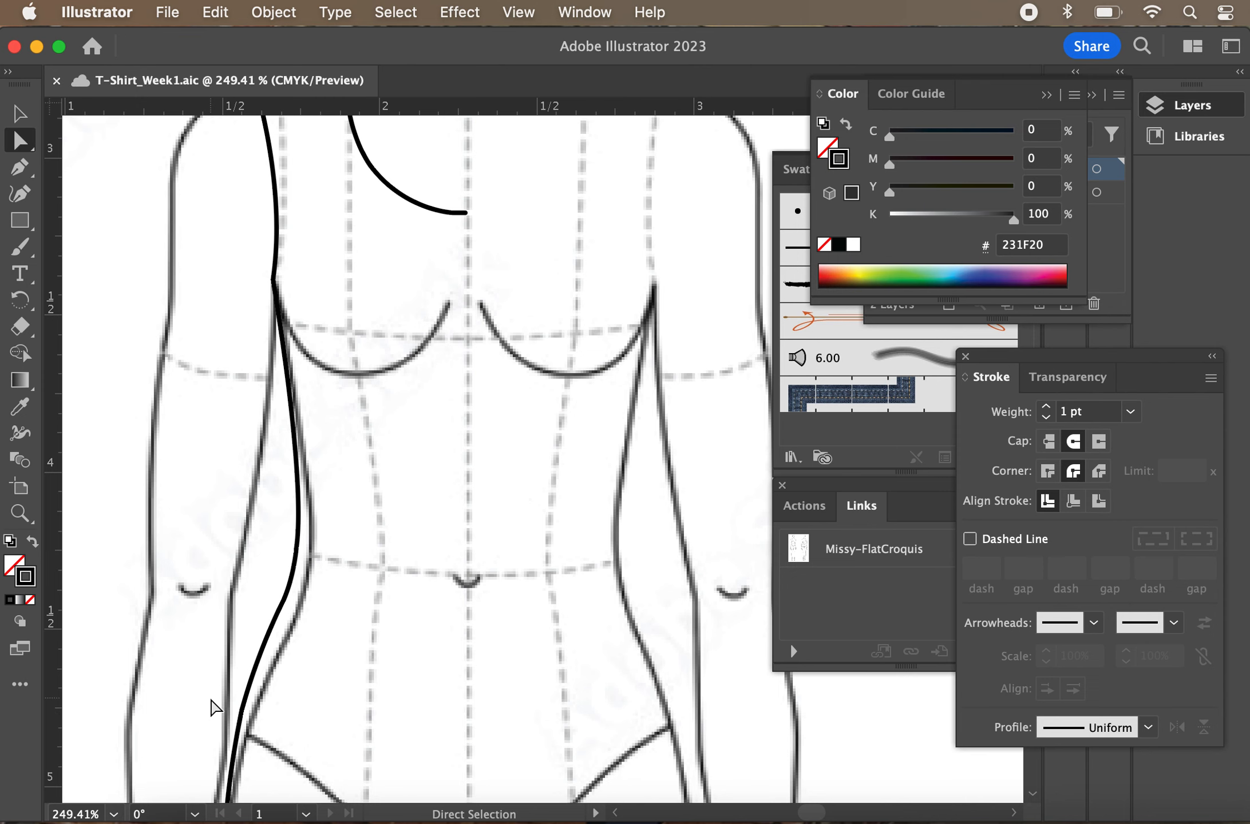
scroll(211, 704, down, 7)
scroll(211, 704, left, 4)
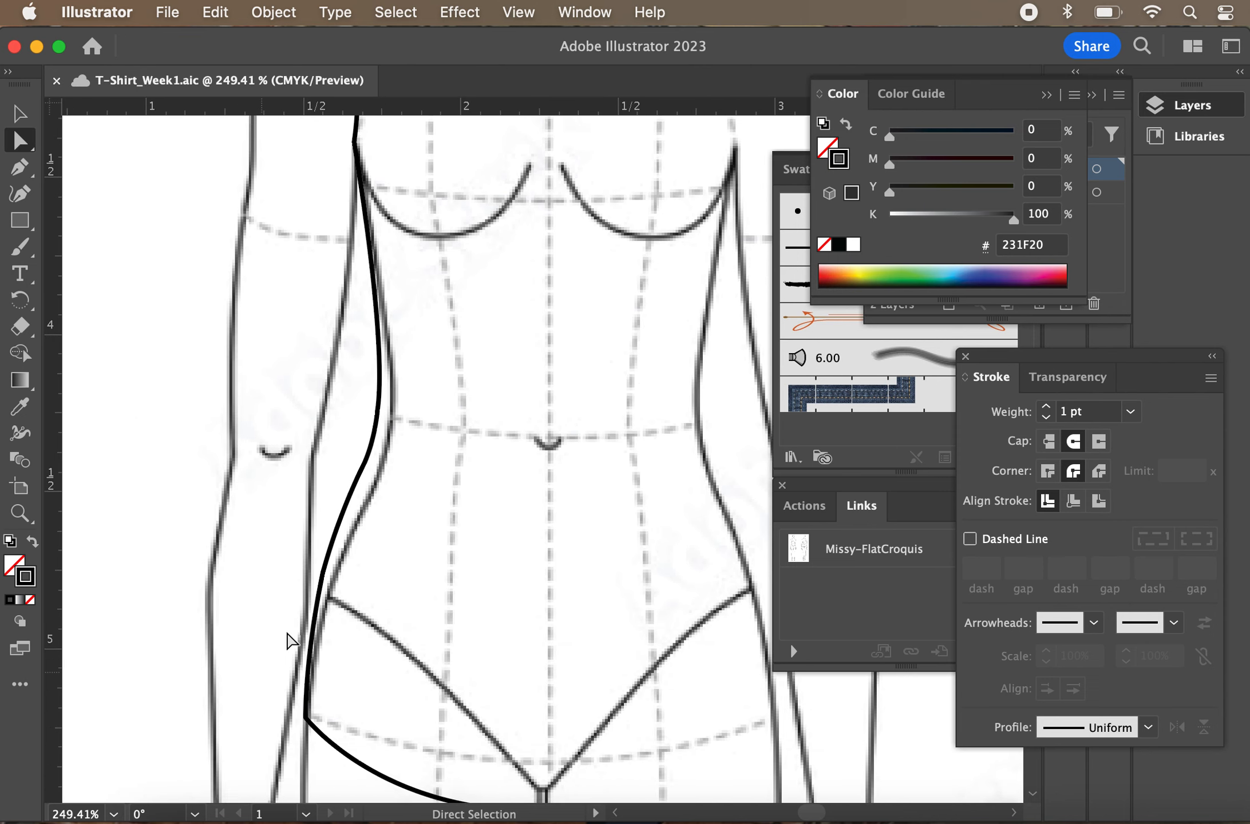
drag(289, 546, 348, 774)
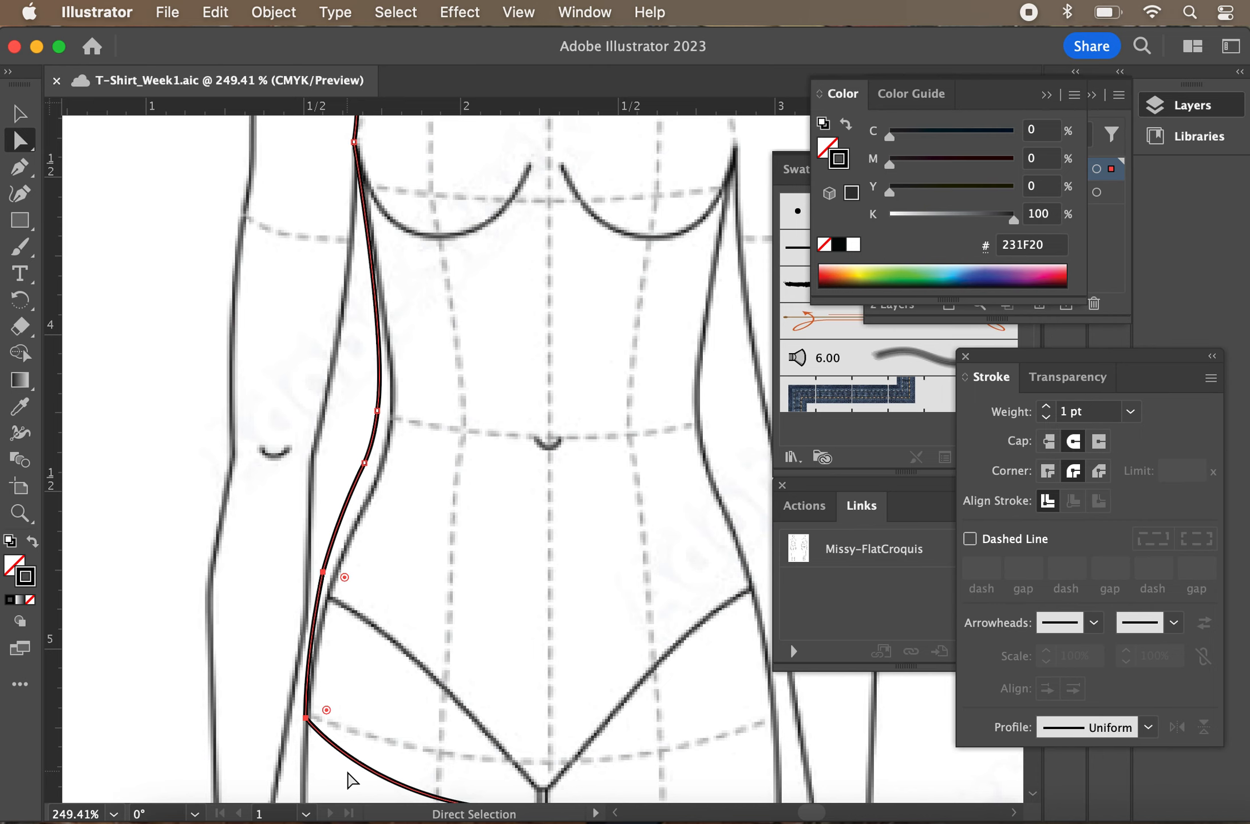
key(Left)
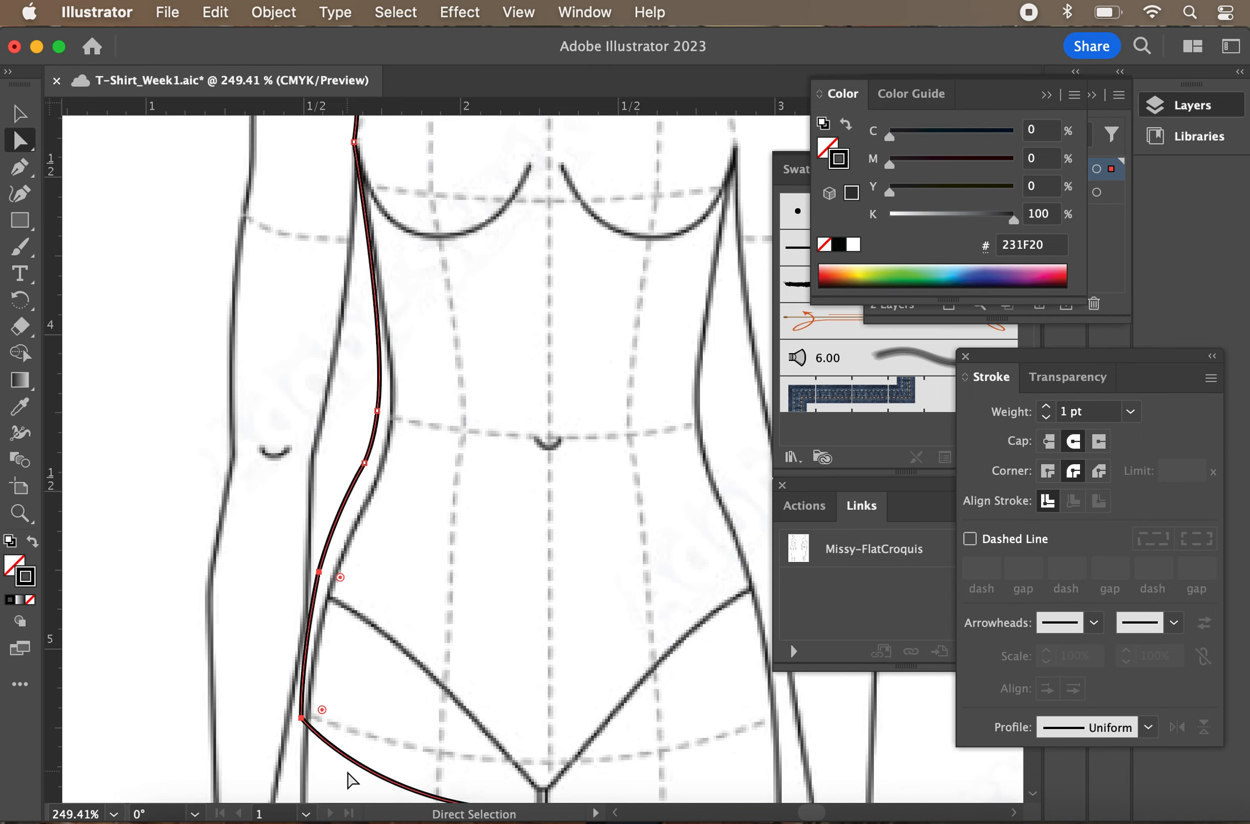
click(519, 558)
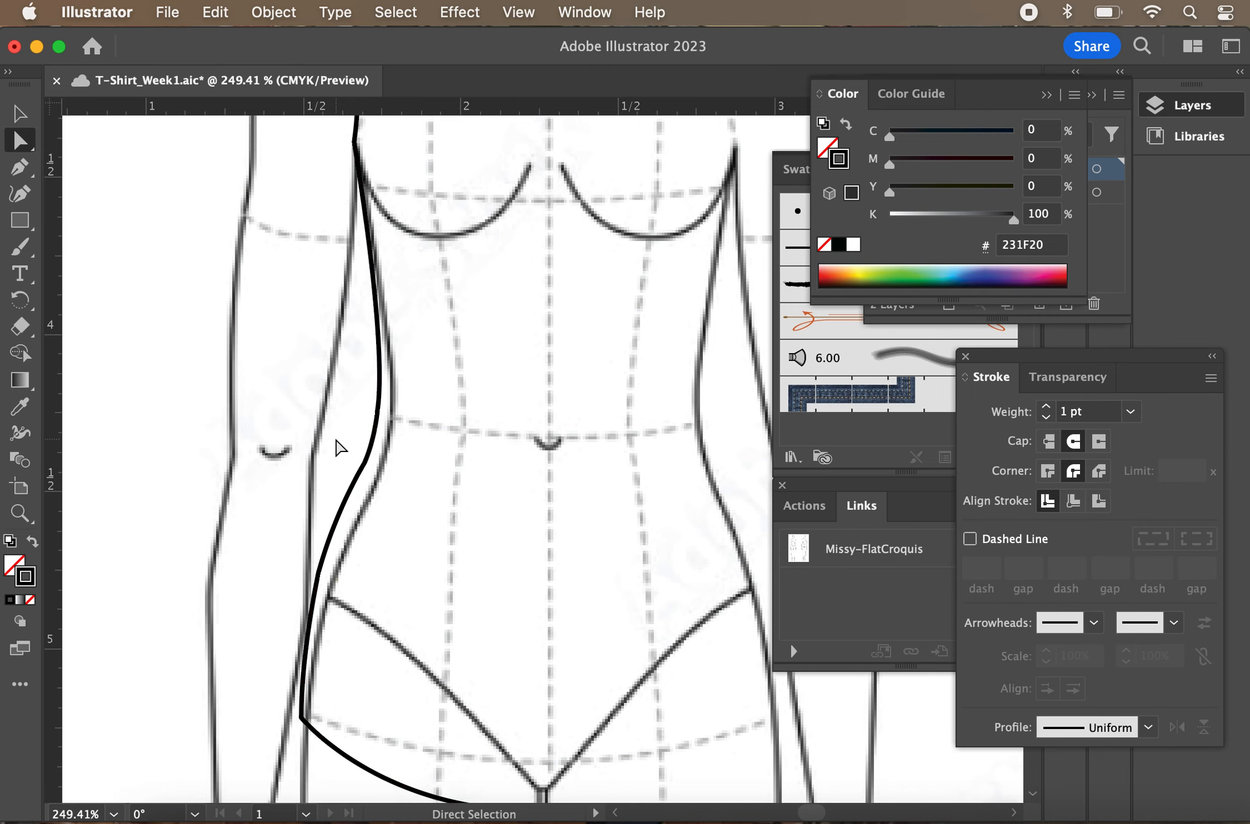
Smooth the side seam bend below the waist by adjusting that anchor's upper direction handle and moving the anchor slightly up
scroll(341, 449, up, 3)
drag(357, 446, 407, 522)
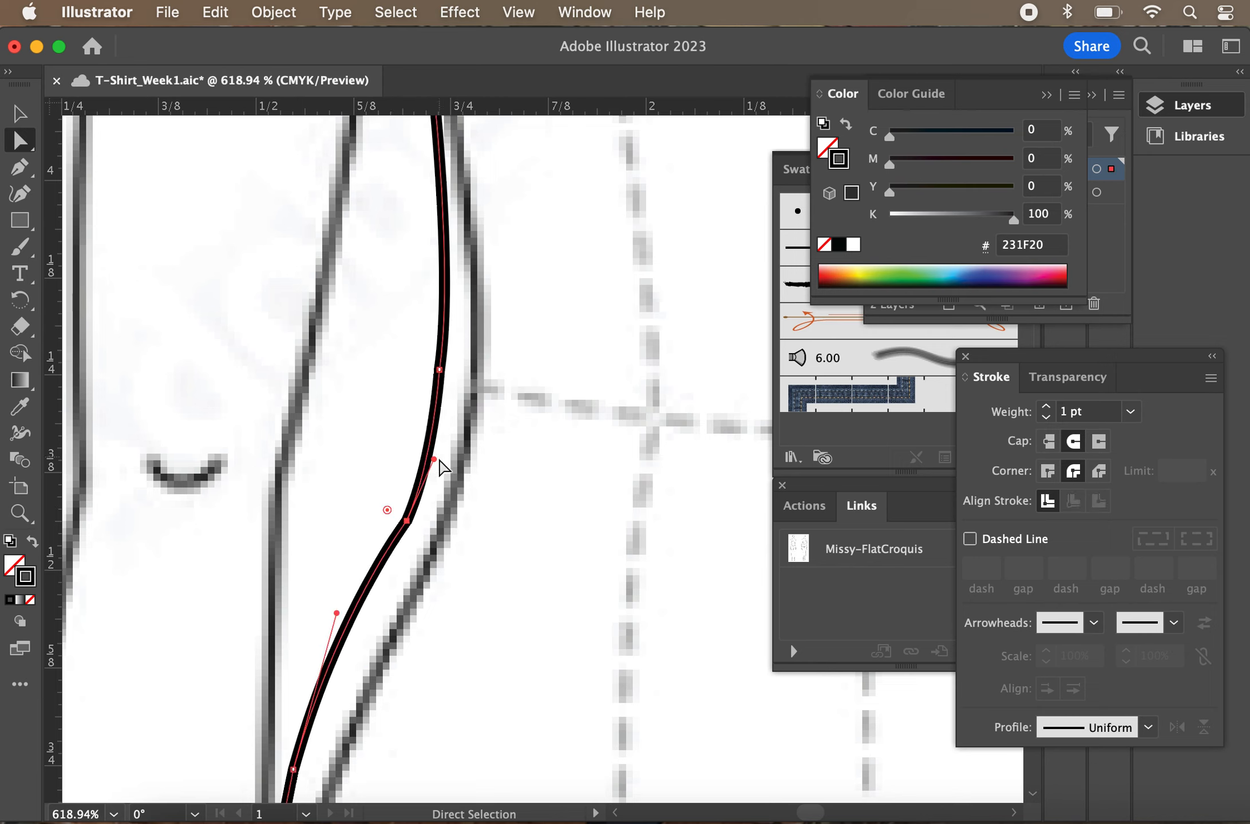
drag(435, 458, 435, 431)
click(436, 504)
click(407, 522)
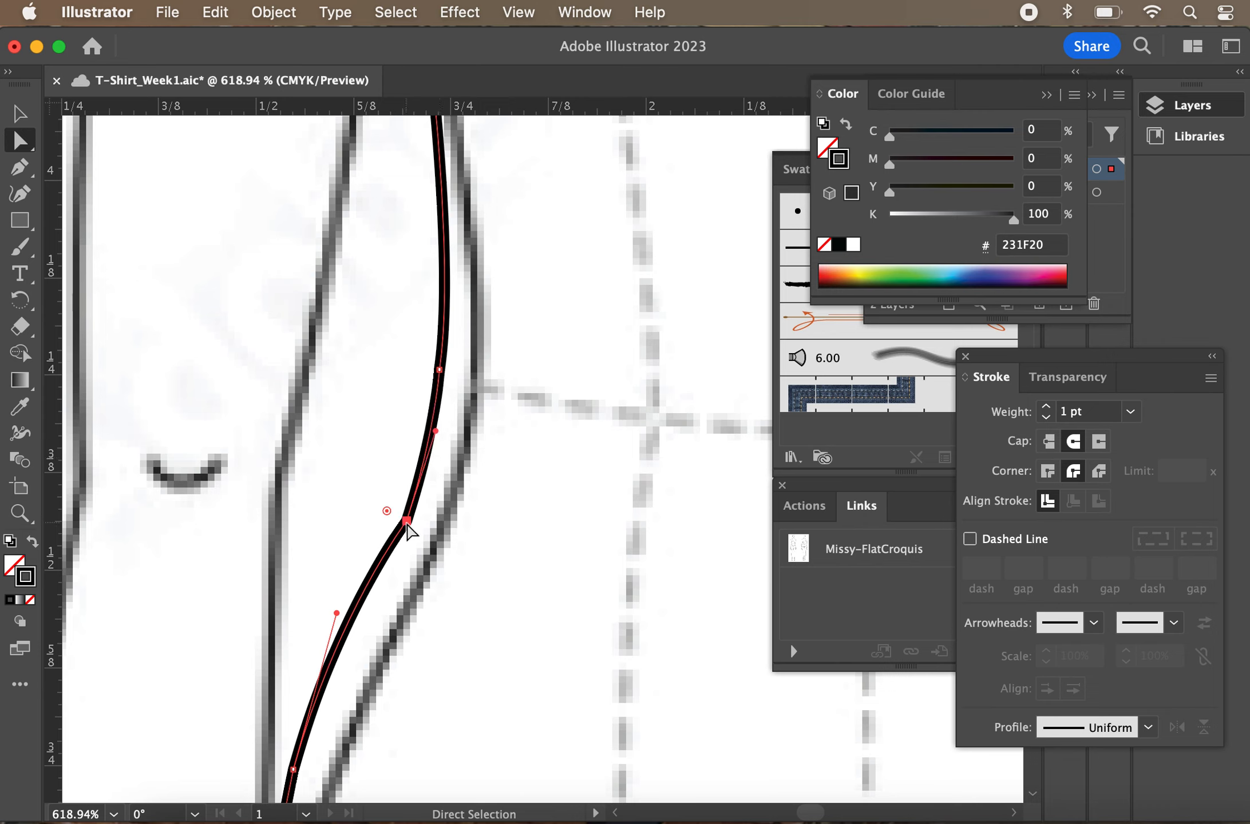
key(super+z)
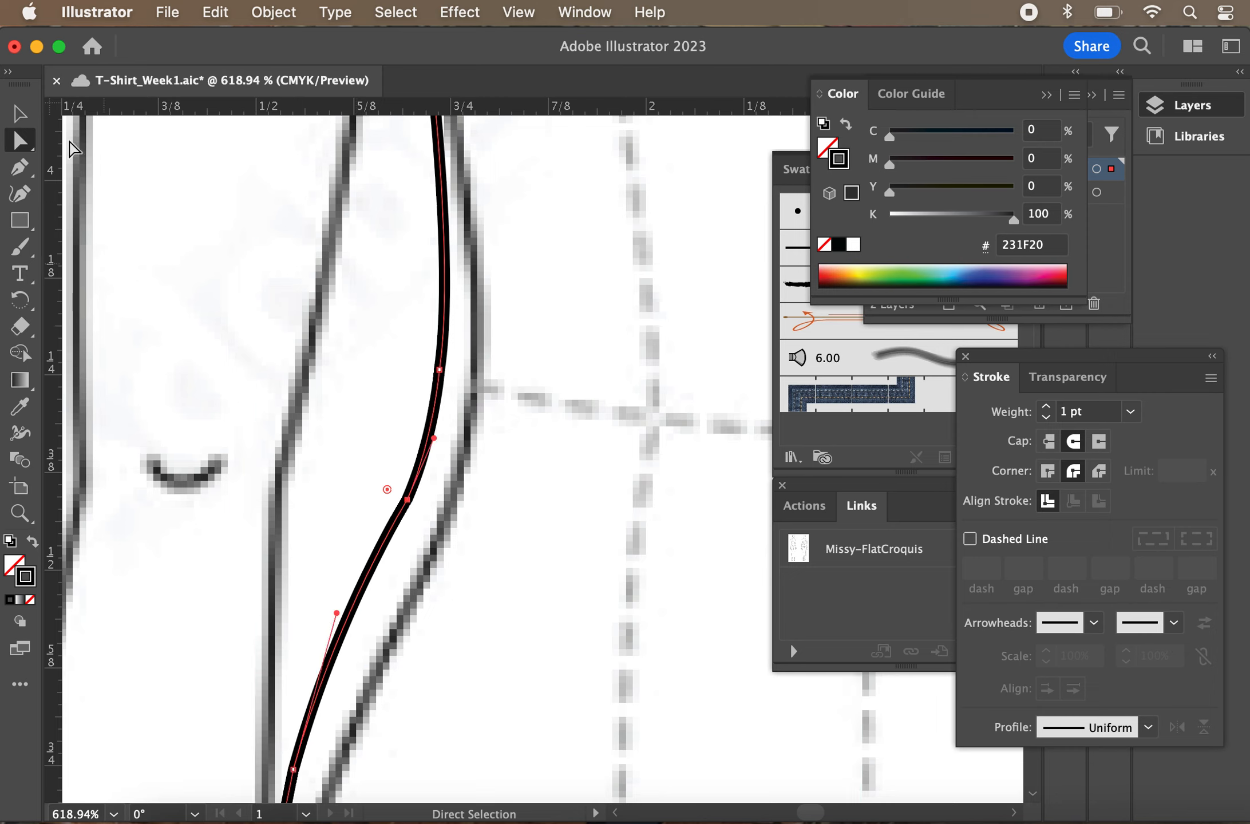
Add two anchor points to the side seam segment between the bend below the waist and the hip anchor
key(p)
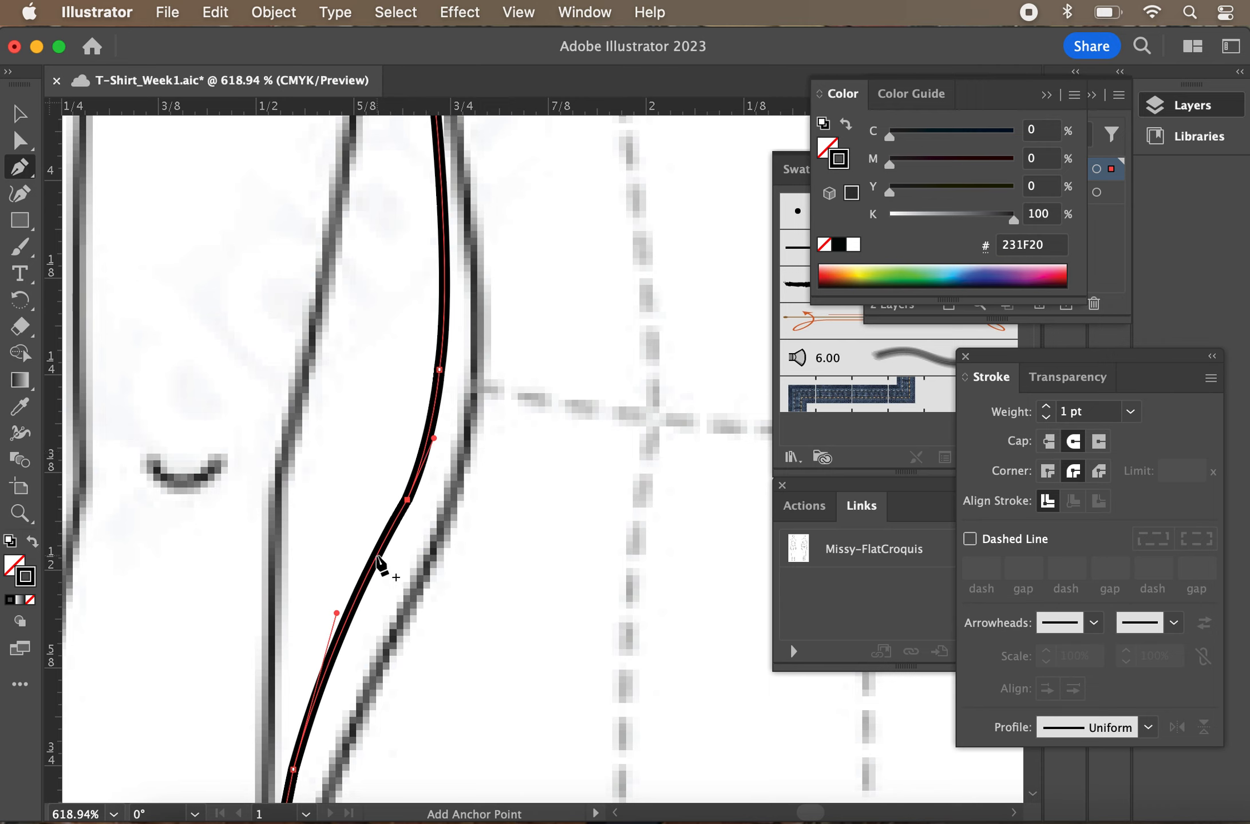
click(377, 555)
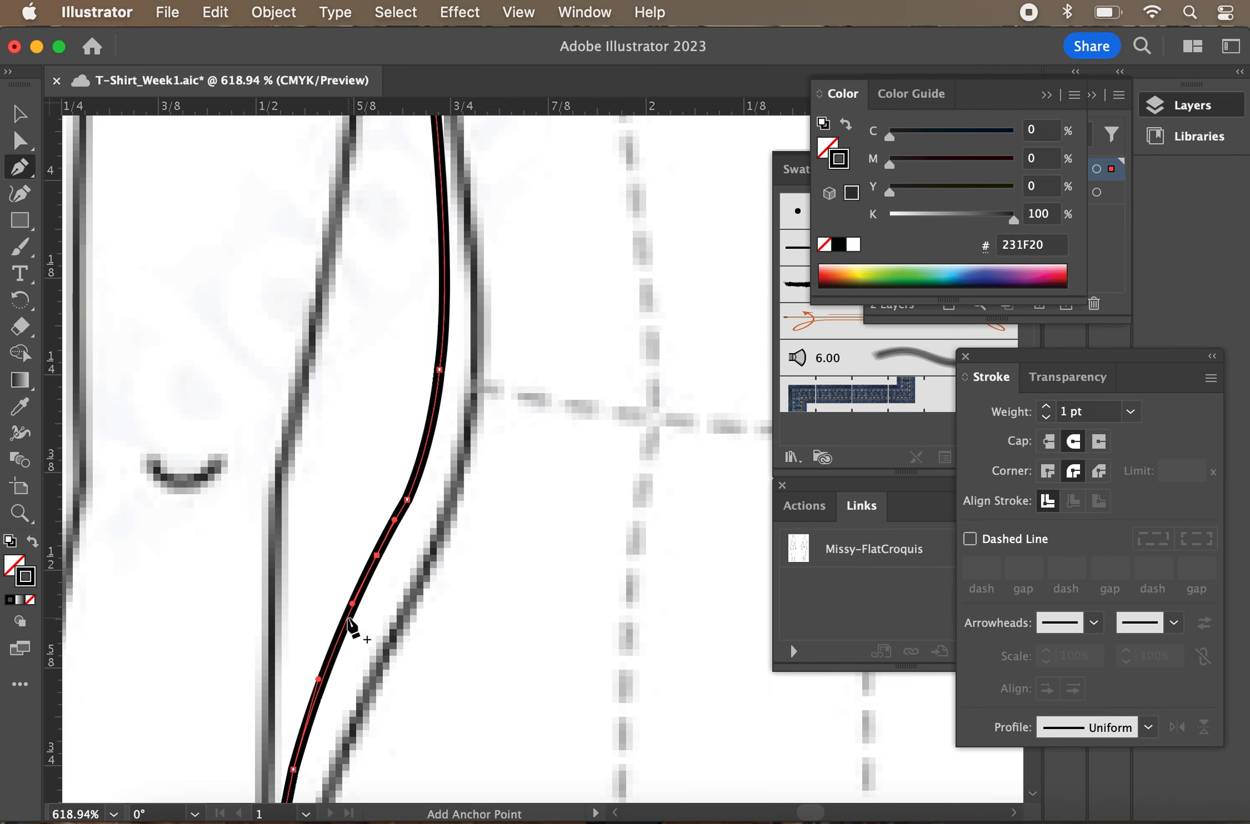
click(348, 619)
click(21, 138)
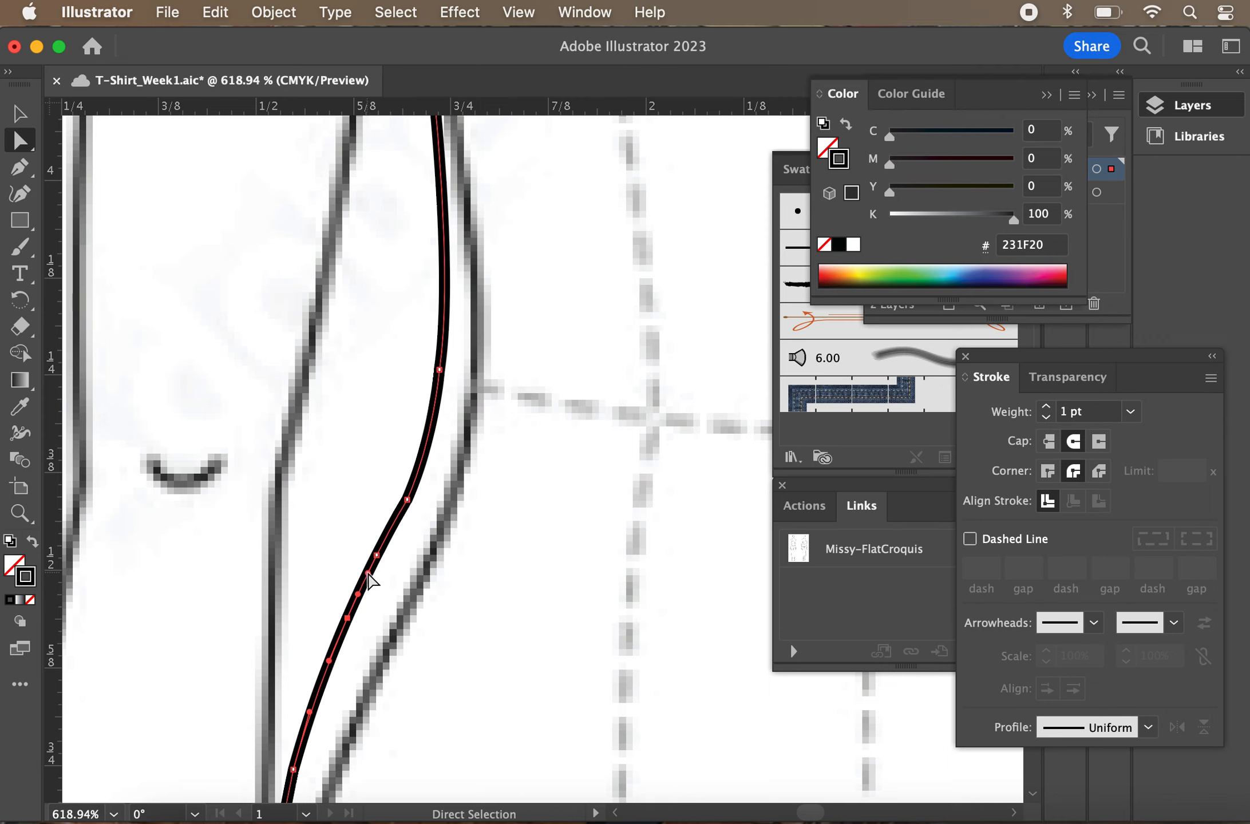
Try to pull the side seam inward between the two added anchor points, undo the move, and deselect the path
drag(368, 573, 411, 575)
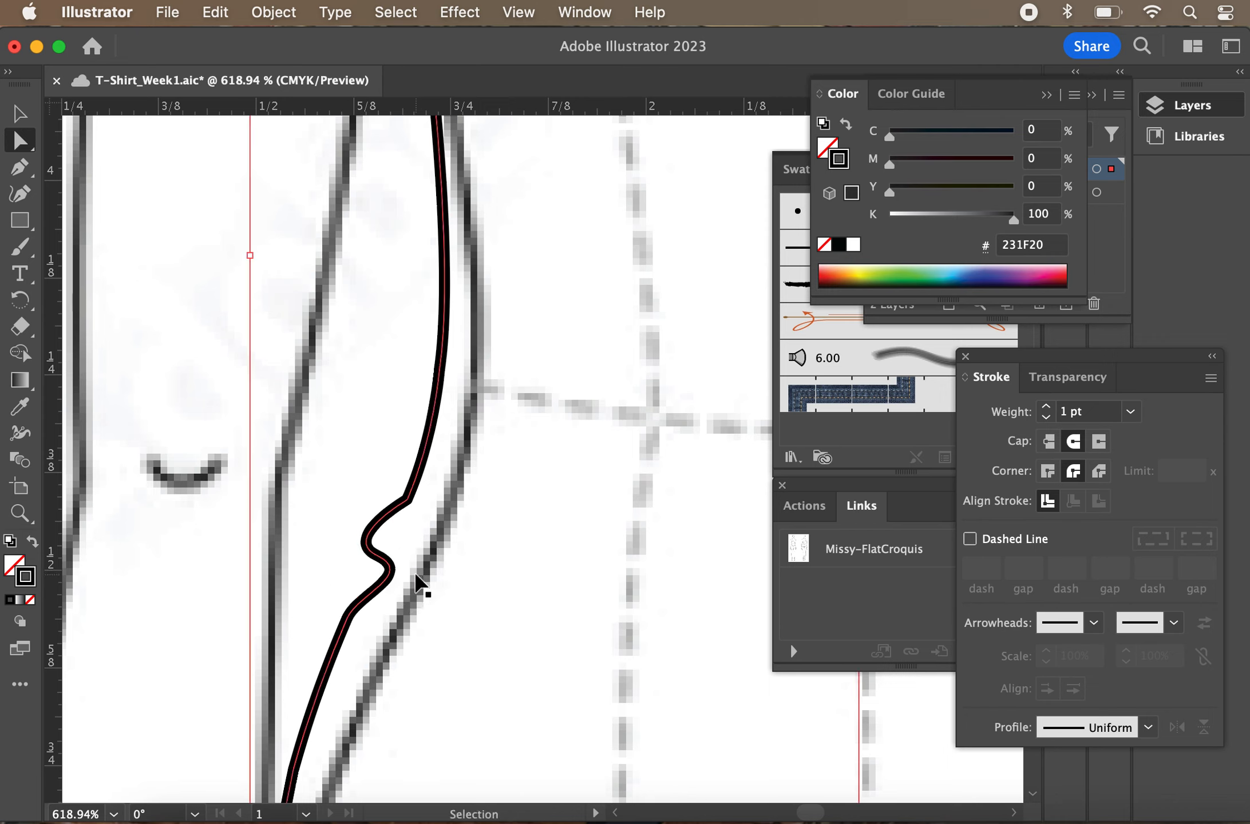
key(super+z)
click(413, 709)
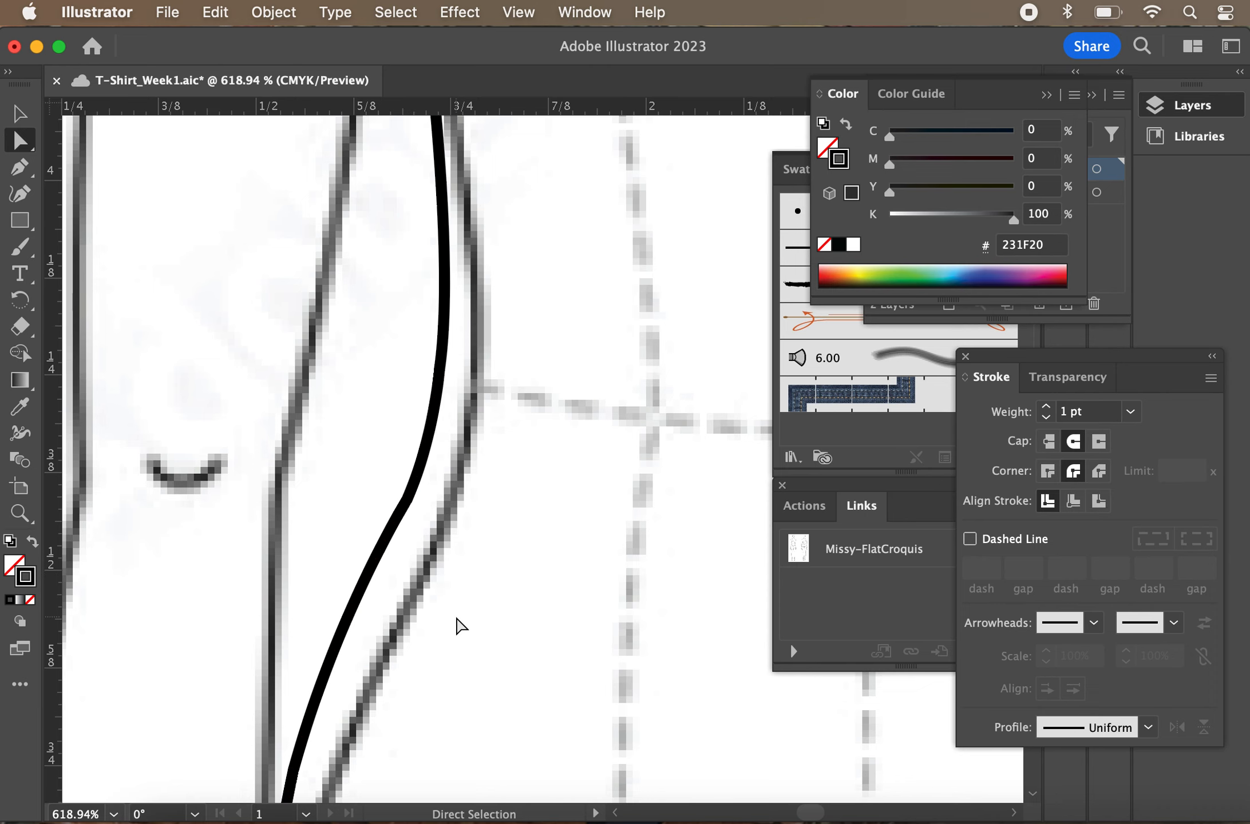
Check the side seam, hem and armhole of the half T-shirt outline for uneven curves, and save the document
scroll(429, 533, down, 10)
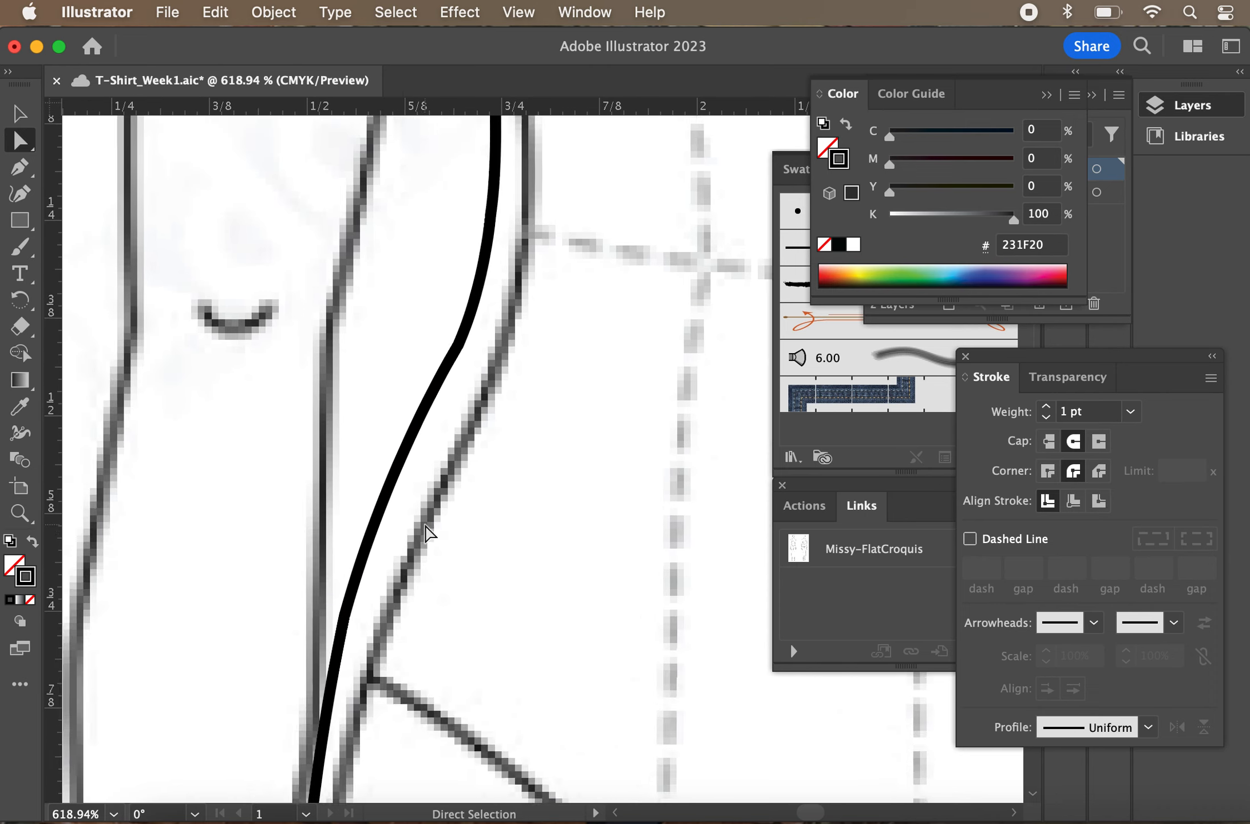
scroll(429, 534, down, 10)
scroll(429, 534, right, 5)
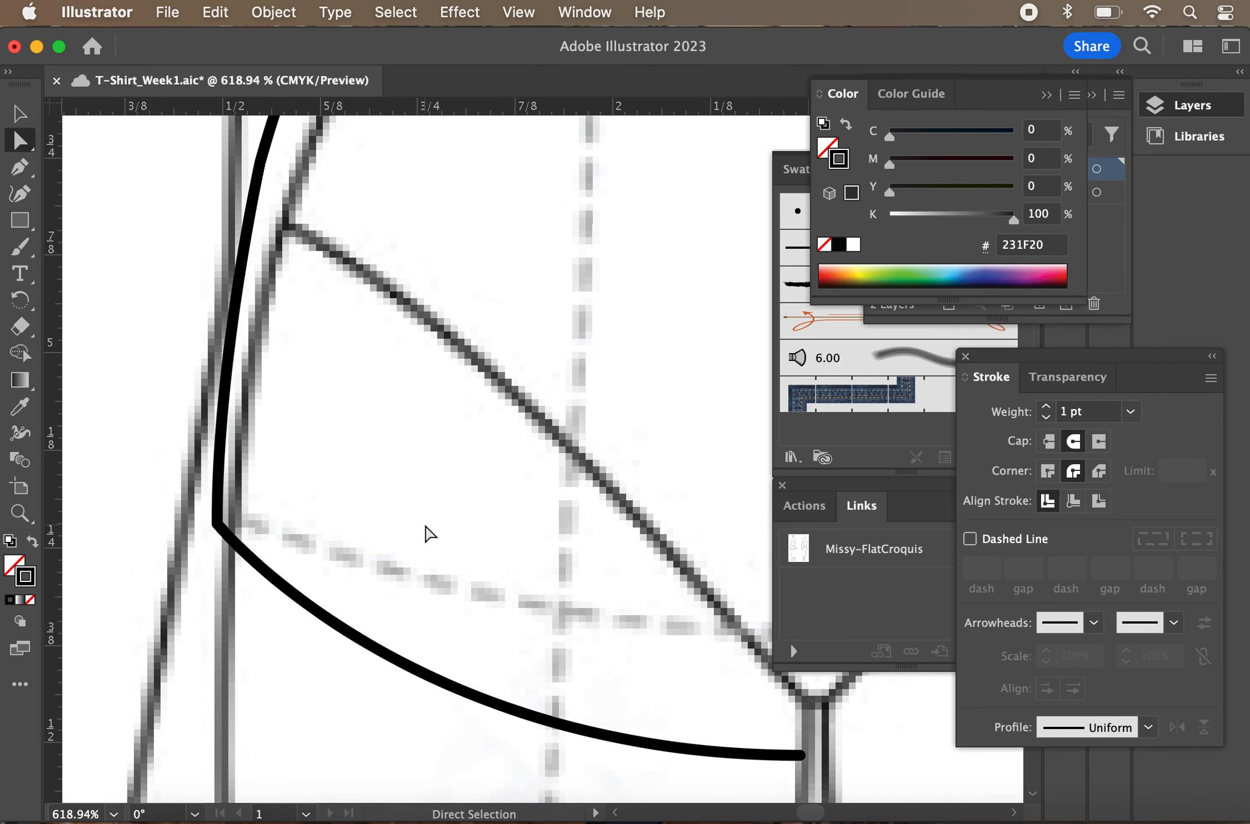
scroll(426, 527, down, 5)
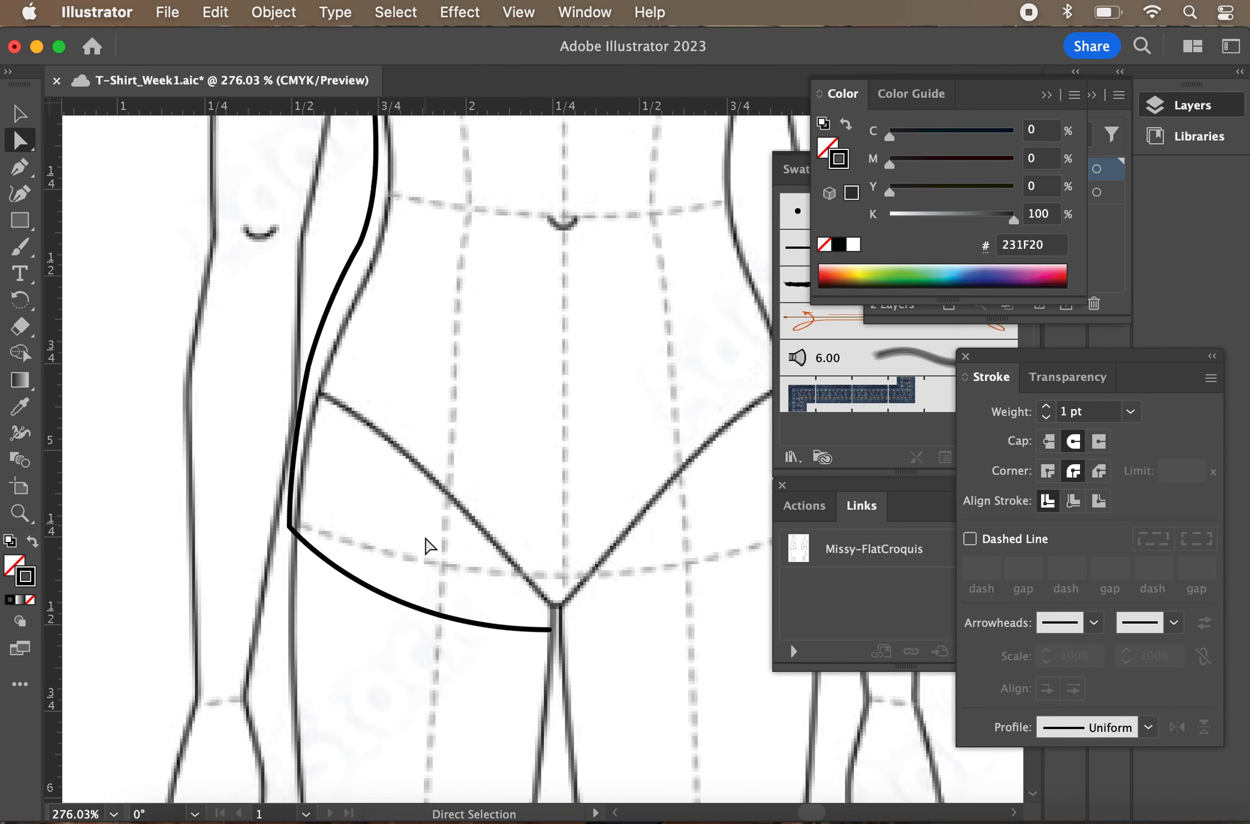
scroll(597, 636, down, 4)
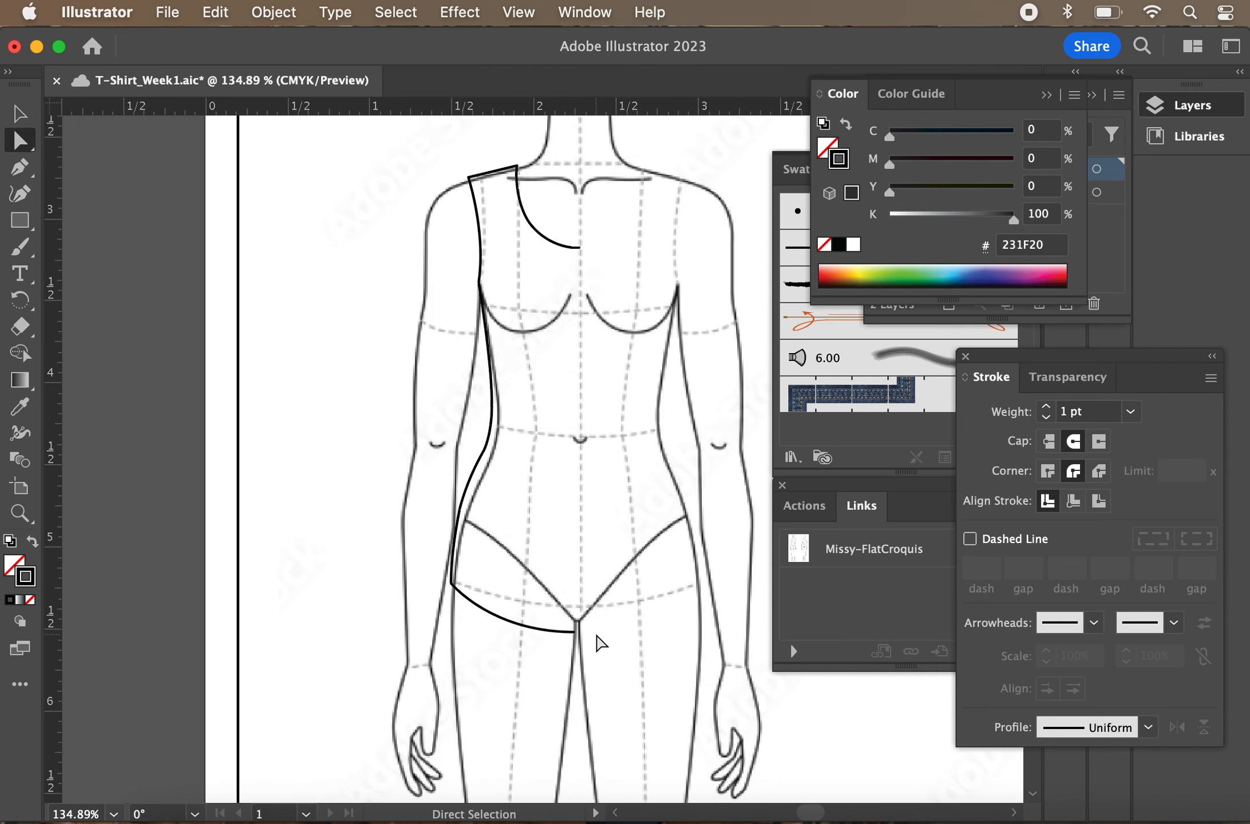
scroll(597, 641, right, 2)
scroll(597, 641, up, 1)
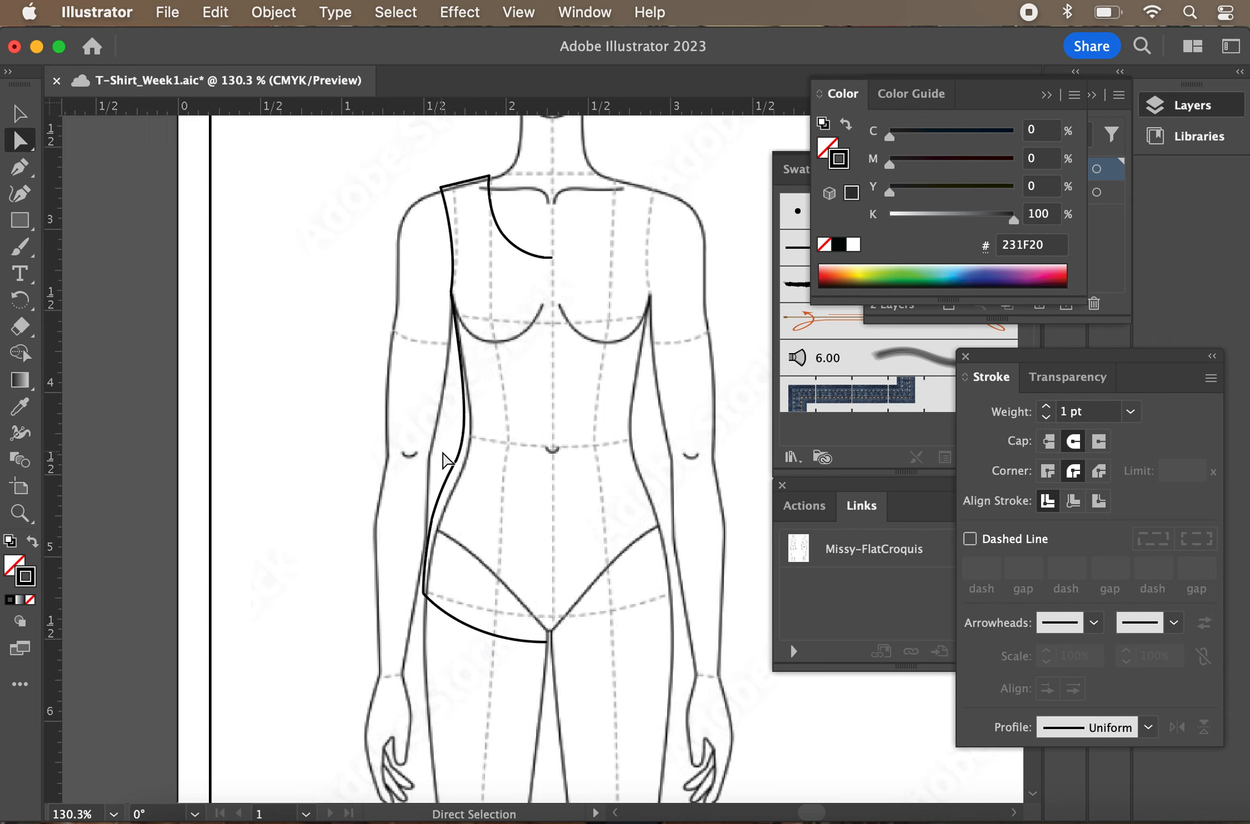
click(424, 410)
scroll(423, 409, up, 4)
scroll(425, 409, up, 5)
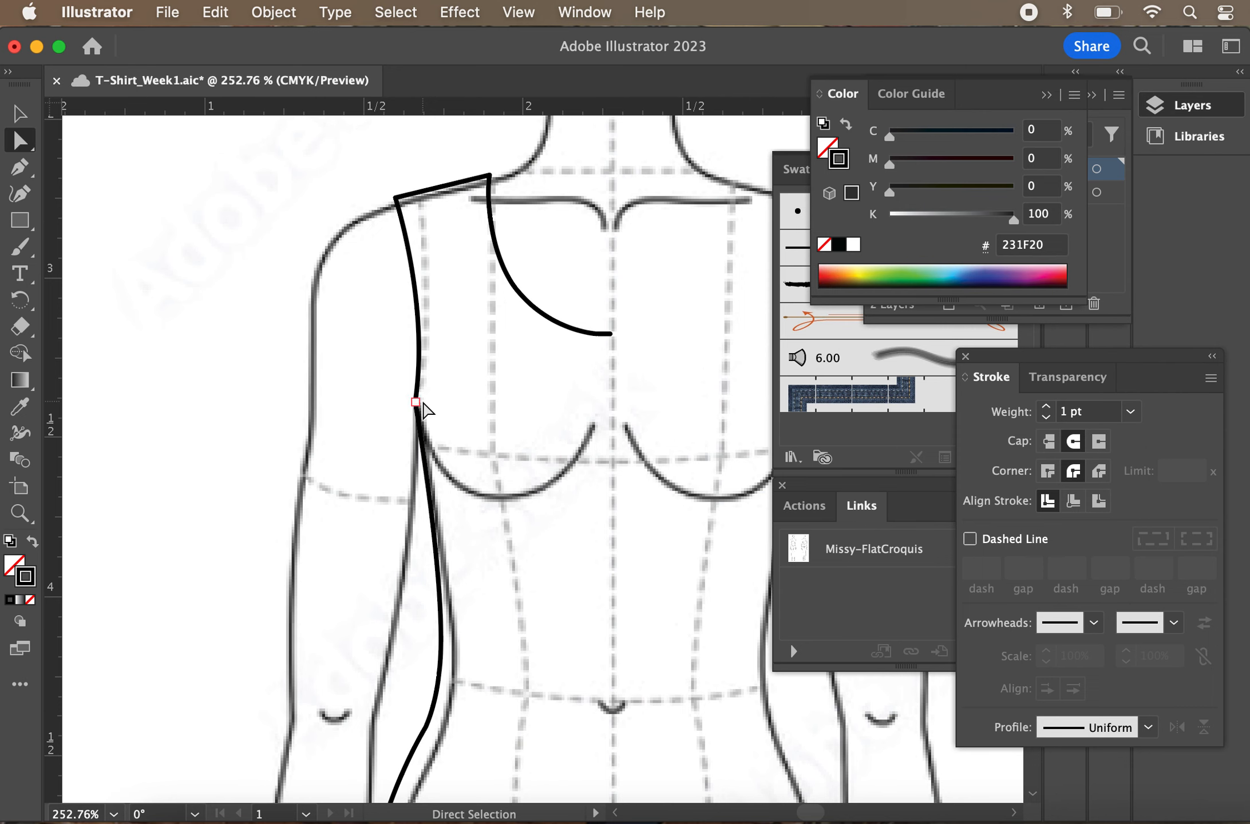
scroll(425, 410, up, 4)
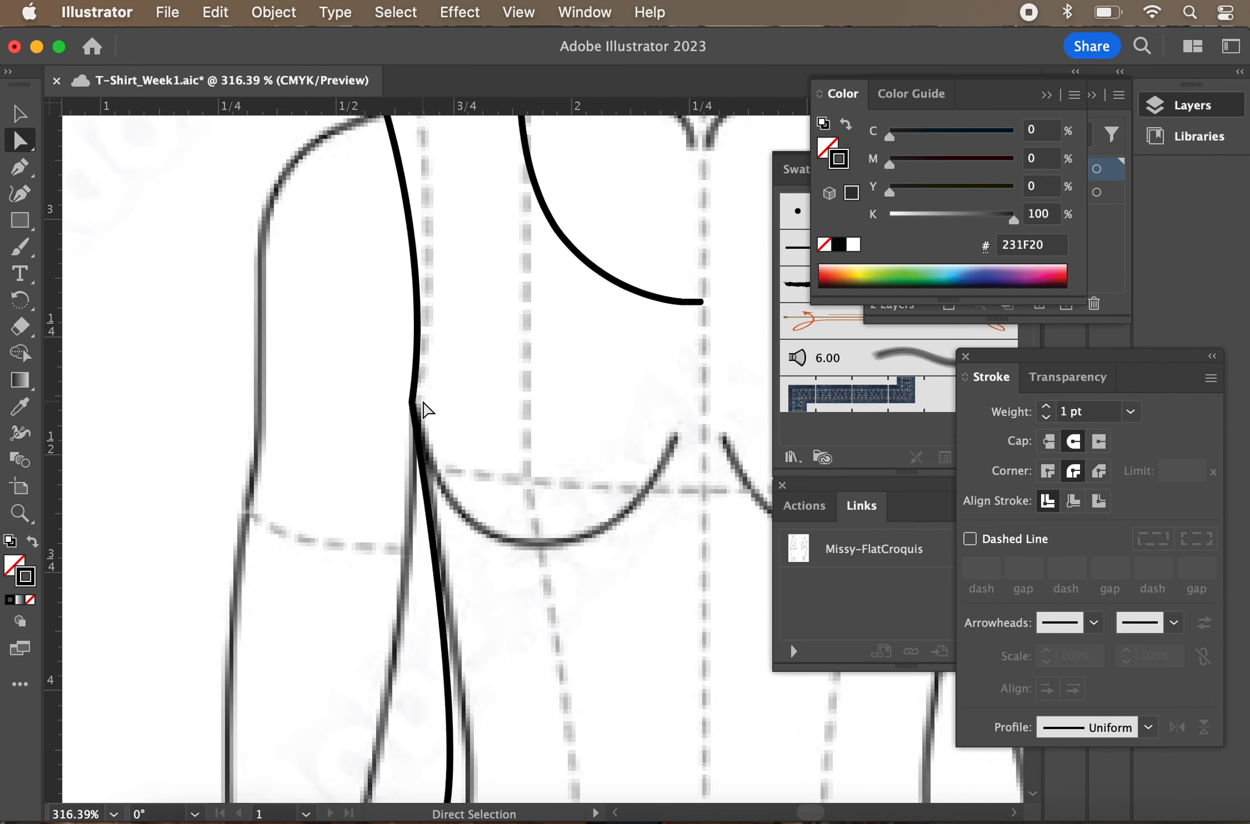
scroll(426, 410, up, 3)
scroll(427, 410, up, 2)
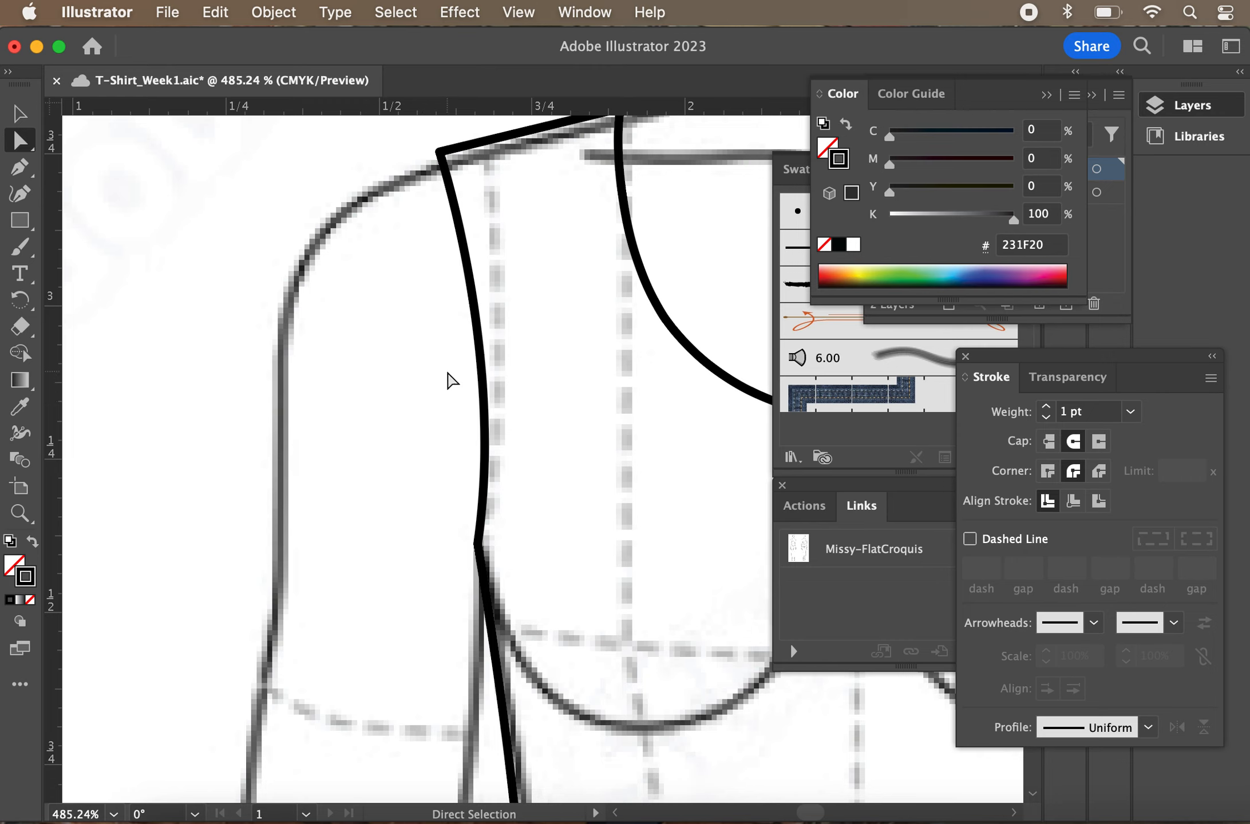
key(super+s)
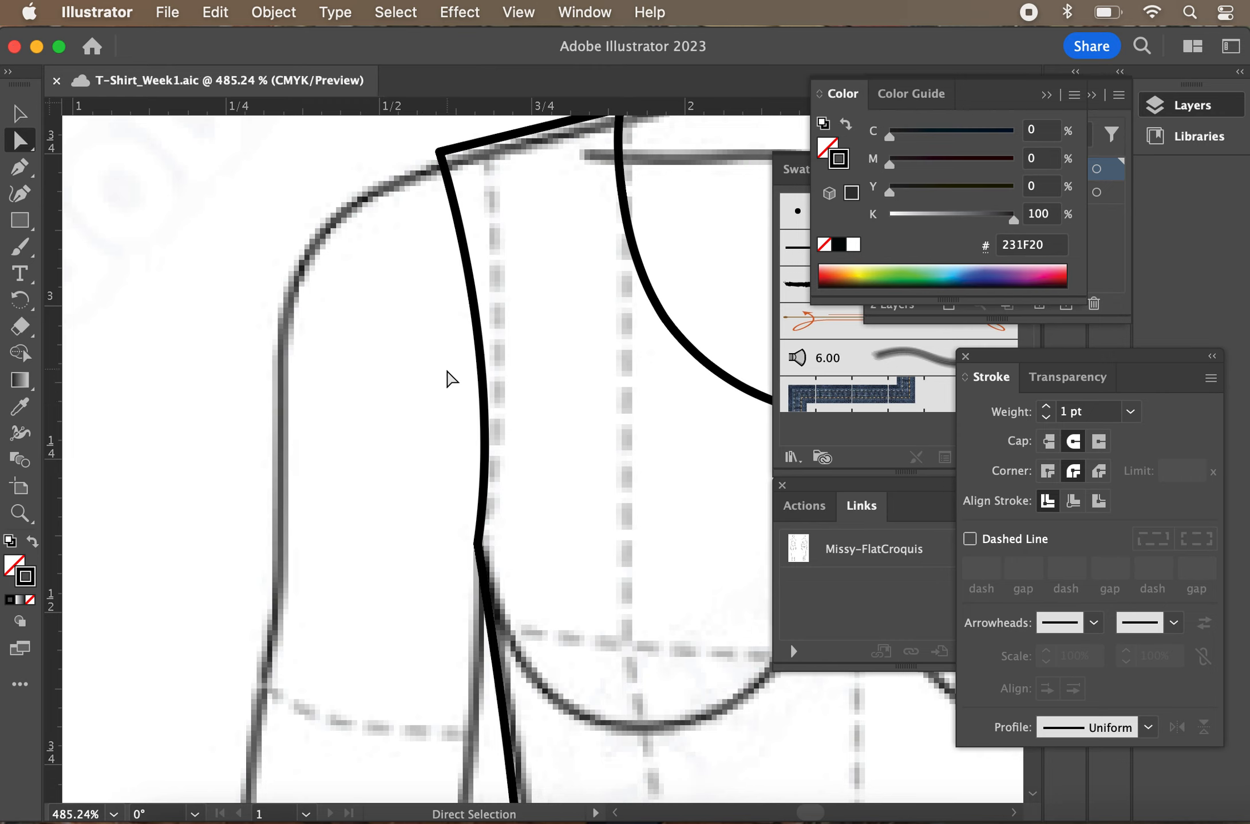
Select only the armhole segment of the outline, copy it, and paste the copy in front
click(438, 335)
drag(438, 335, 524, 430)
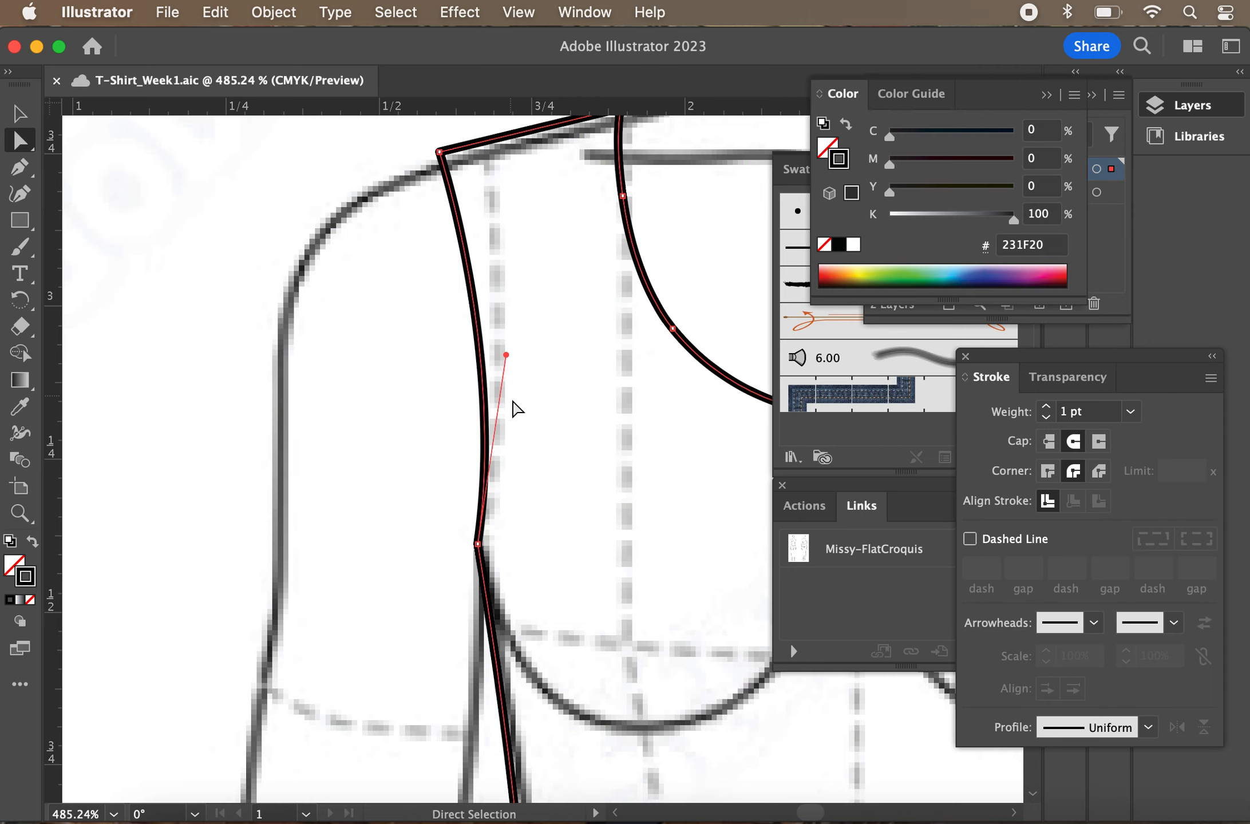
click(455, 351)
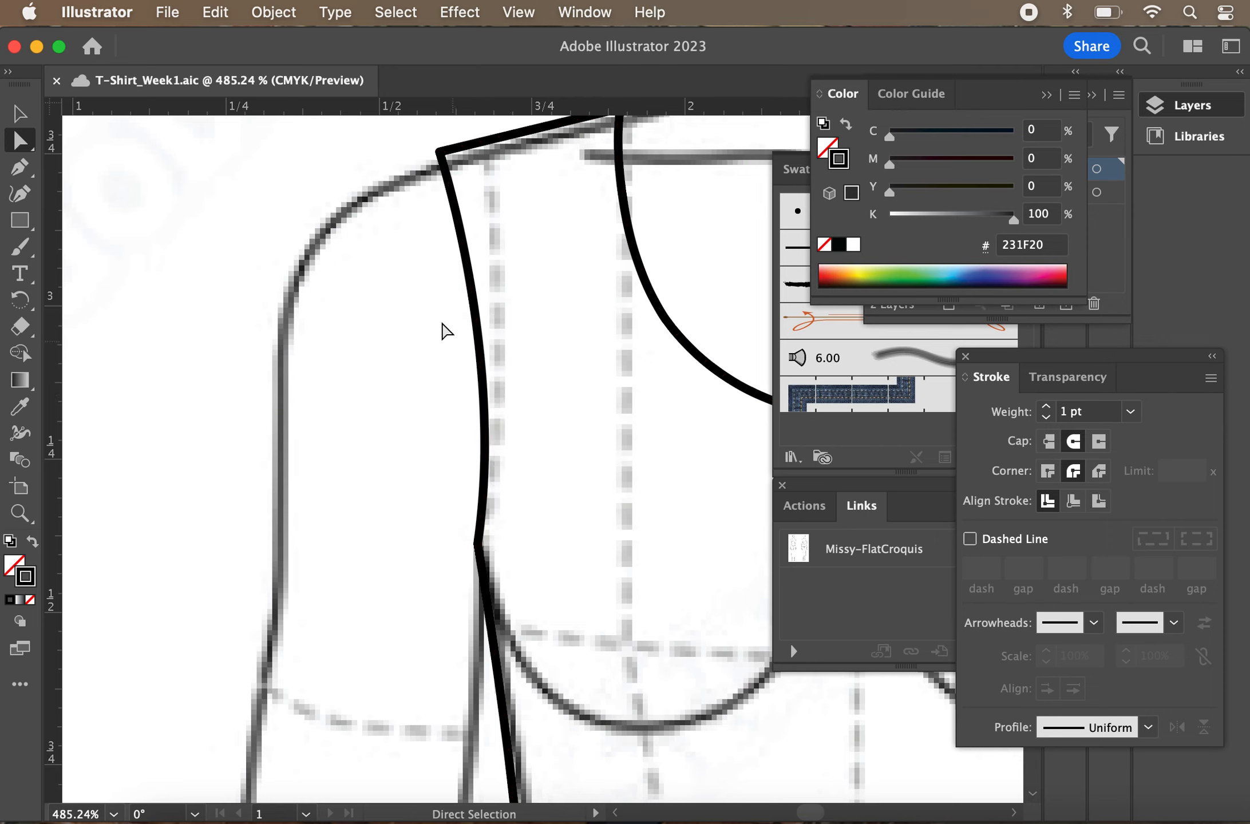
drag(418, 279, 544, 434)
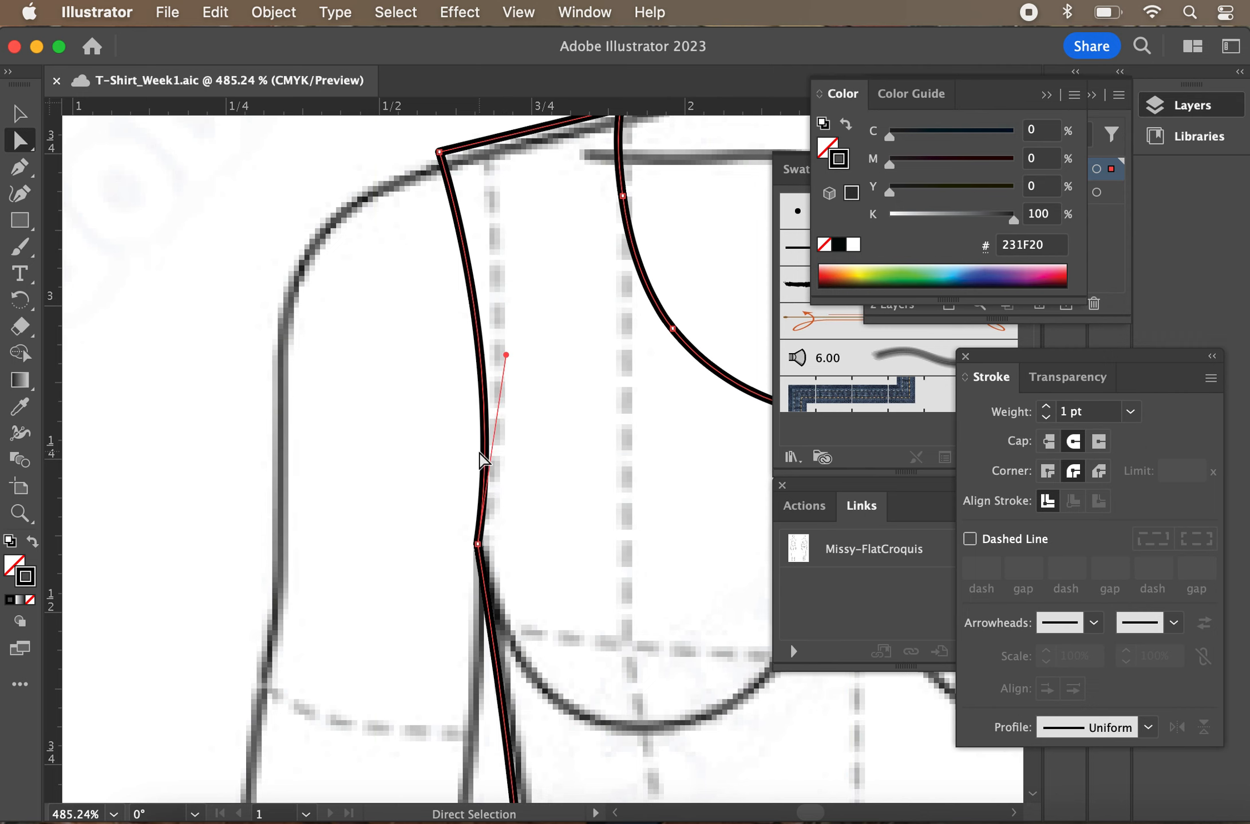
click(209, 13)
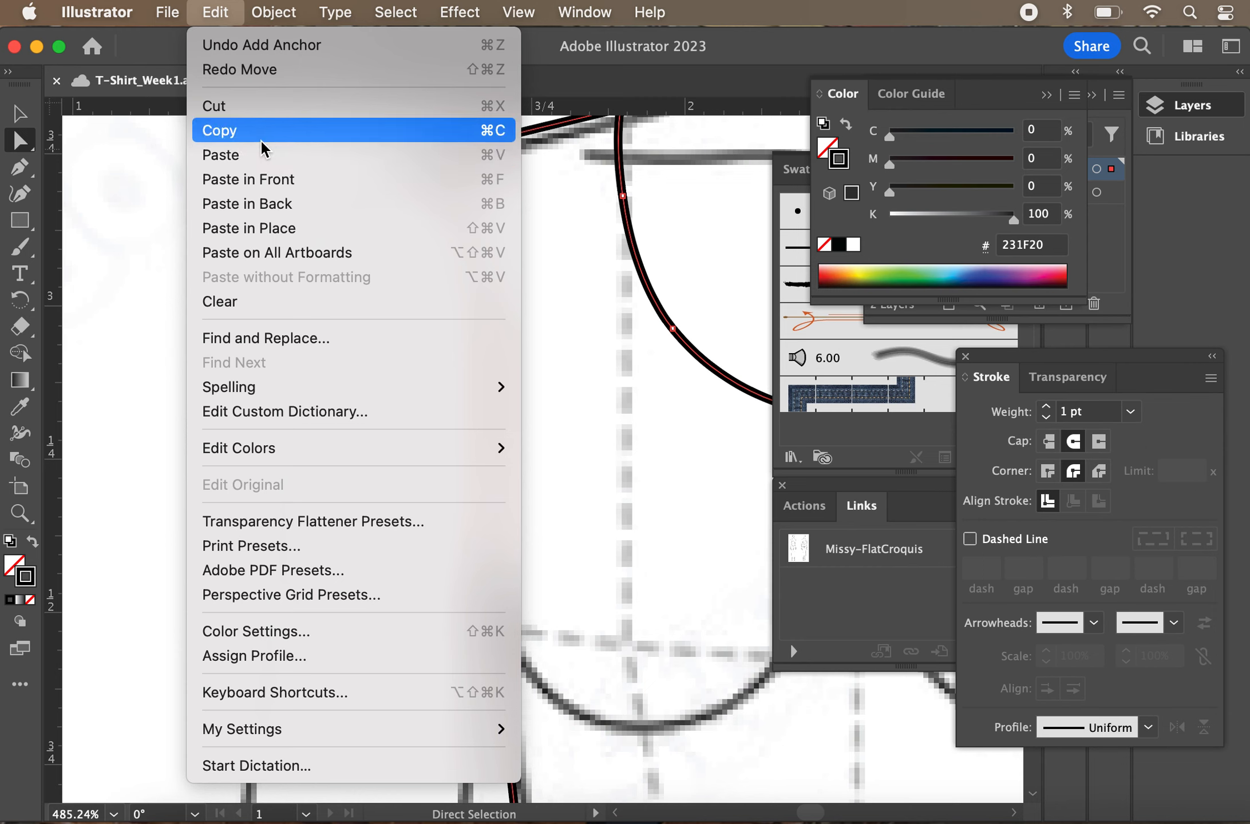
click(121, 234)
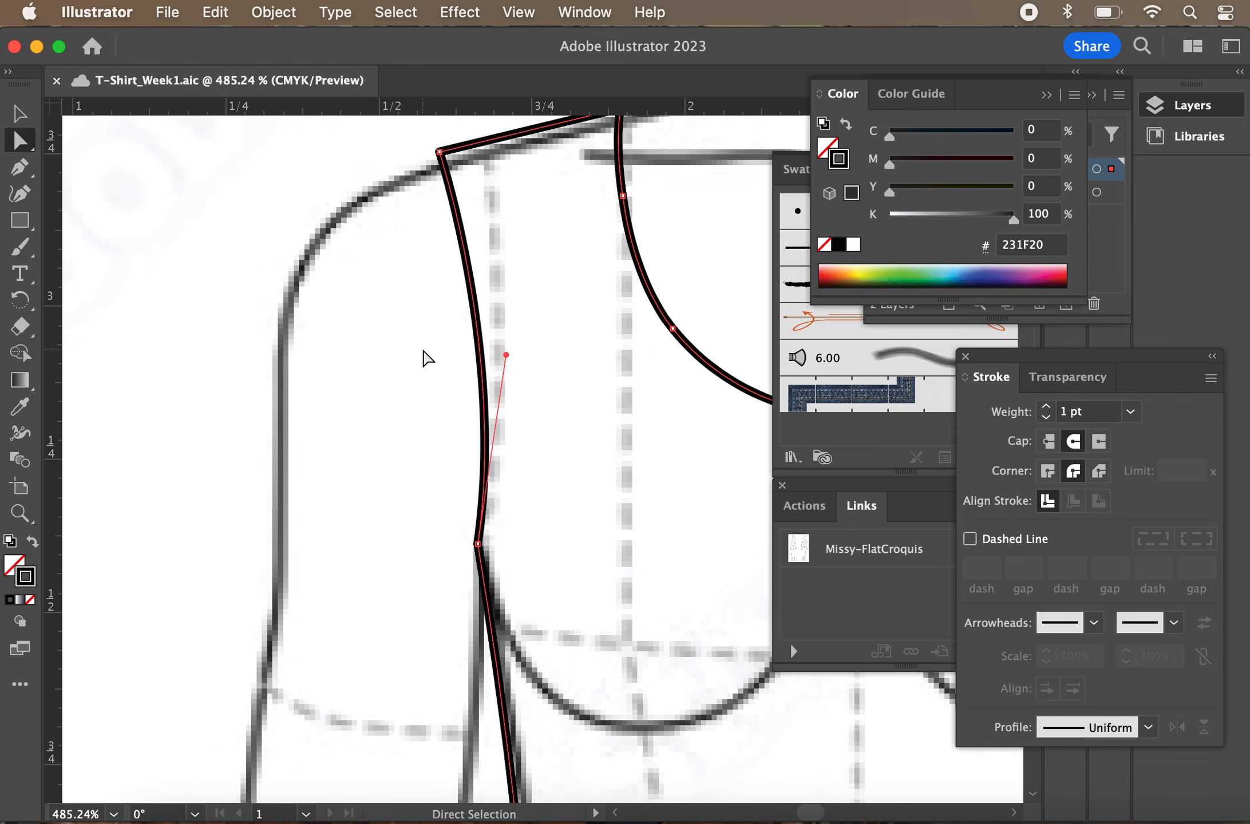
key(super+f)
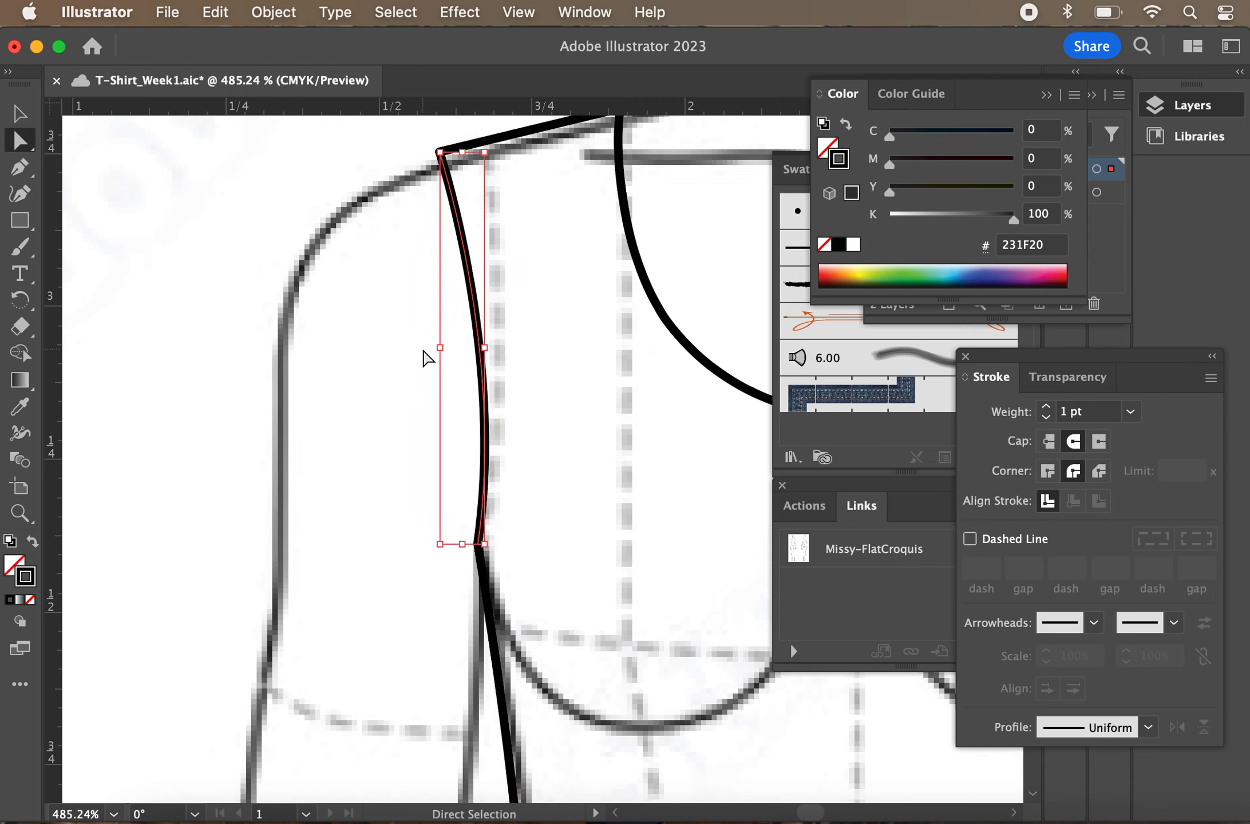
Nudge the pasted armhole copy sideways and back into place to check that it is separate, and save the document
key(Left)
key(Right)
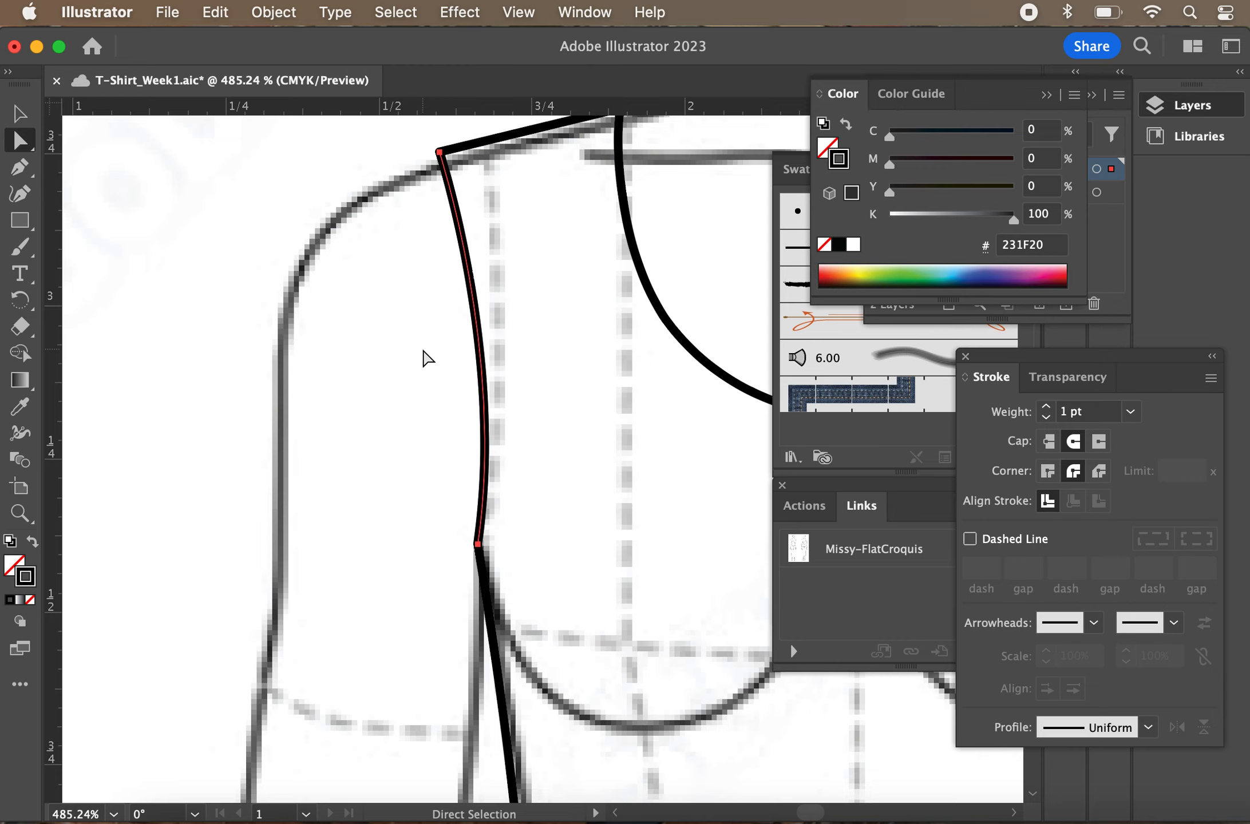
key(Left)
key(Left)
key(Right)
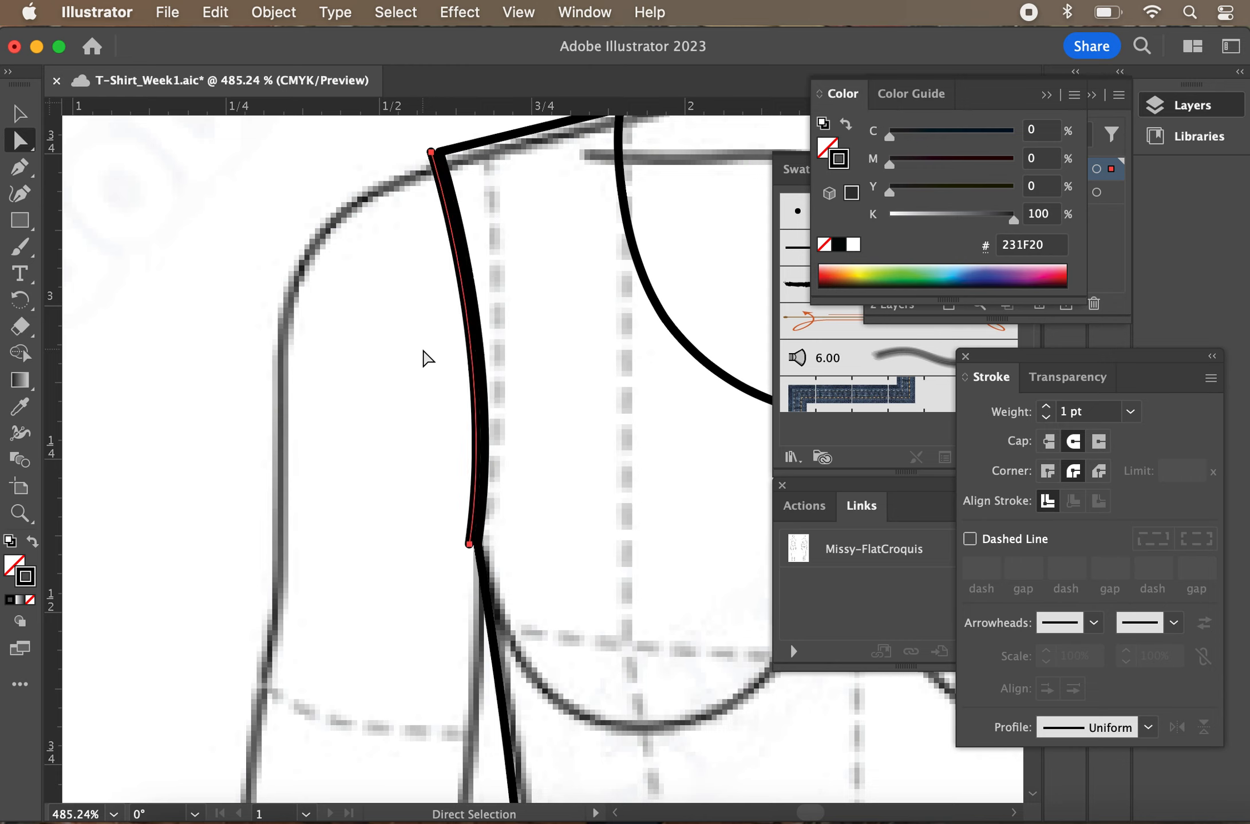
key(Right)
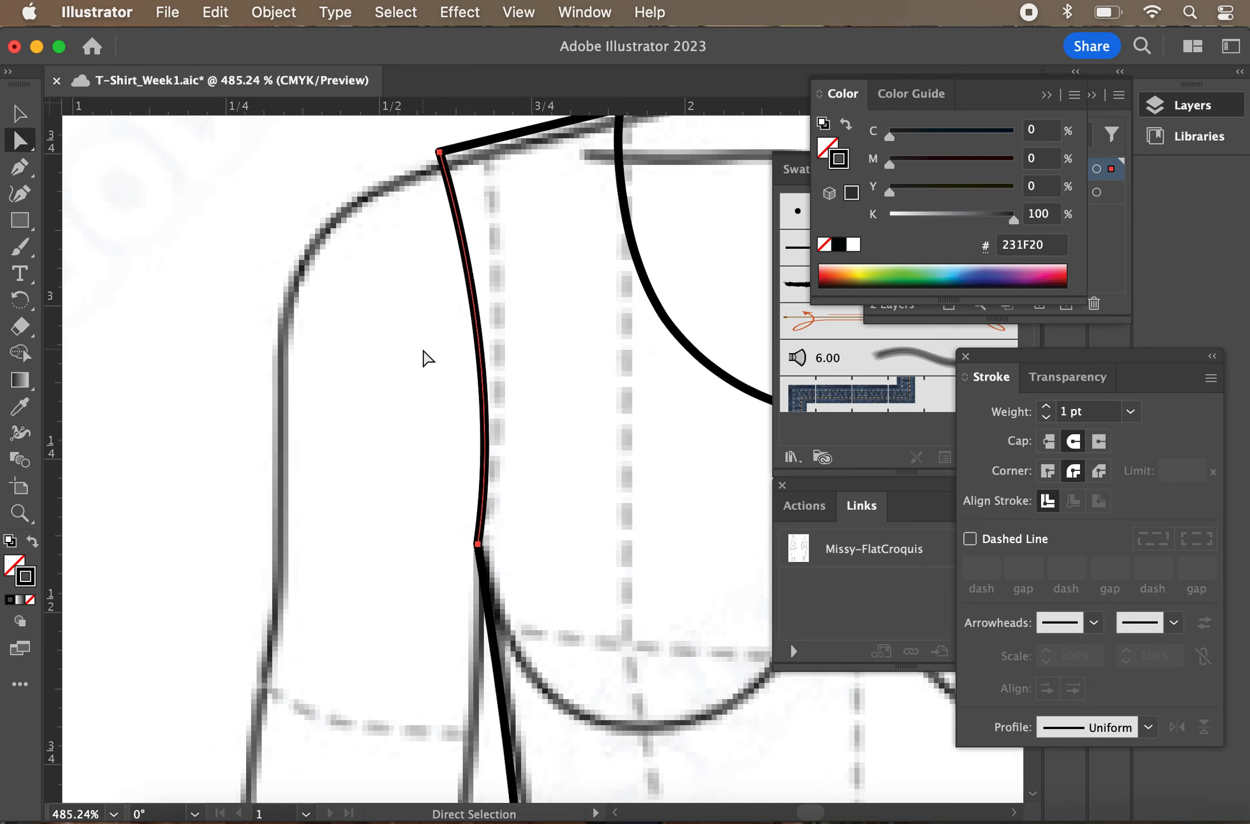
key(super+s)
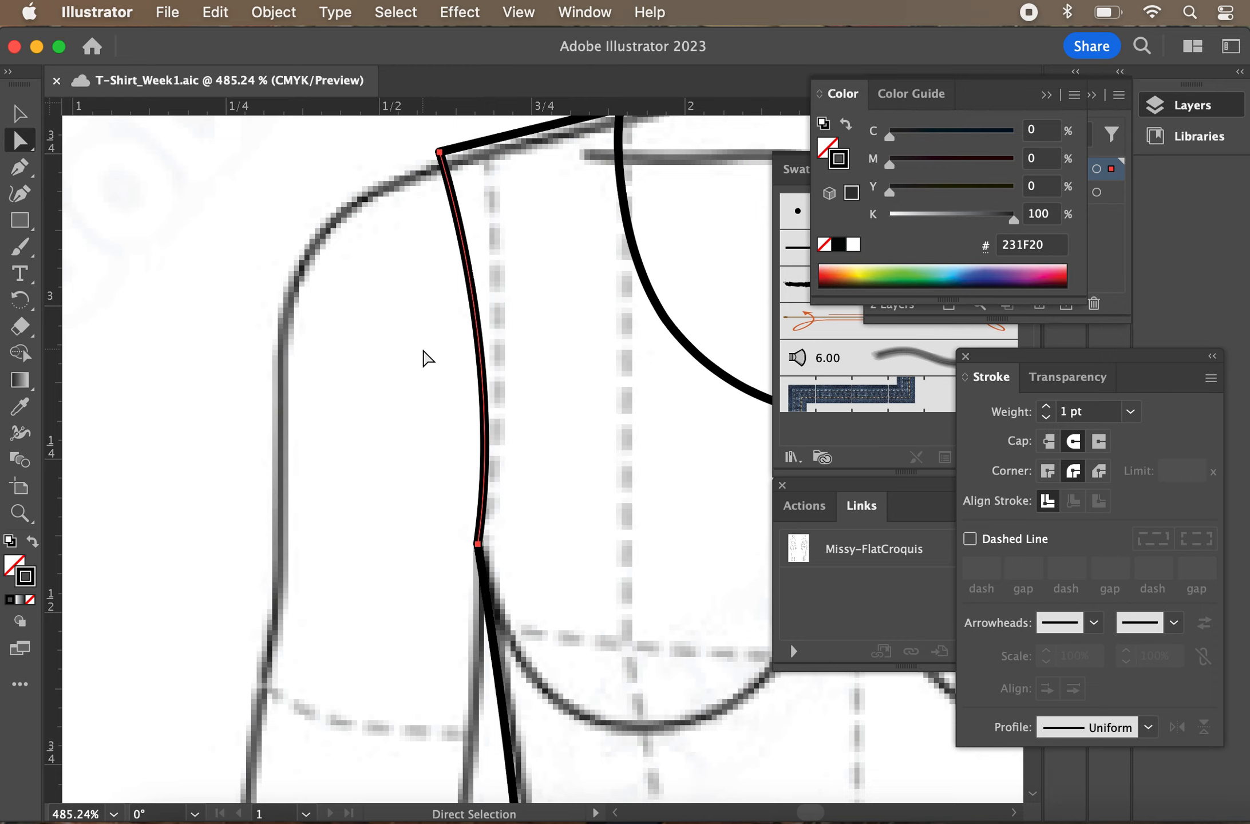
key(Left)
key(Right)
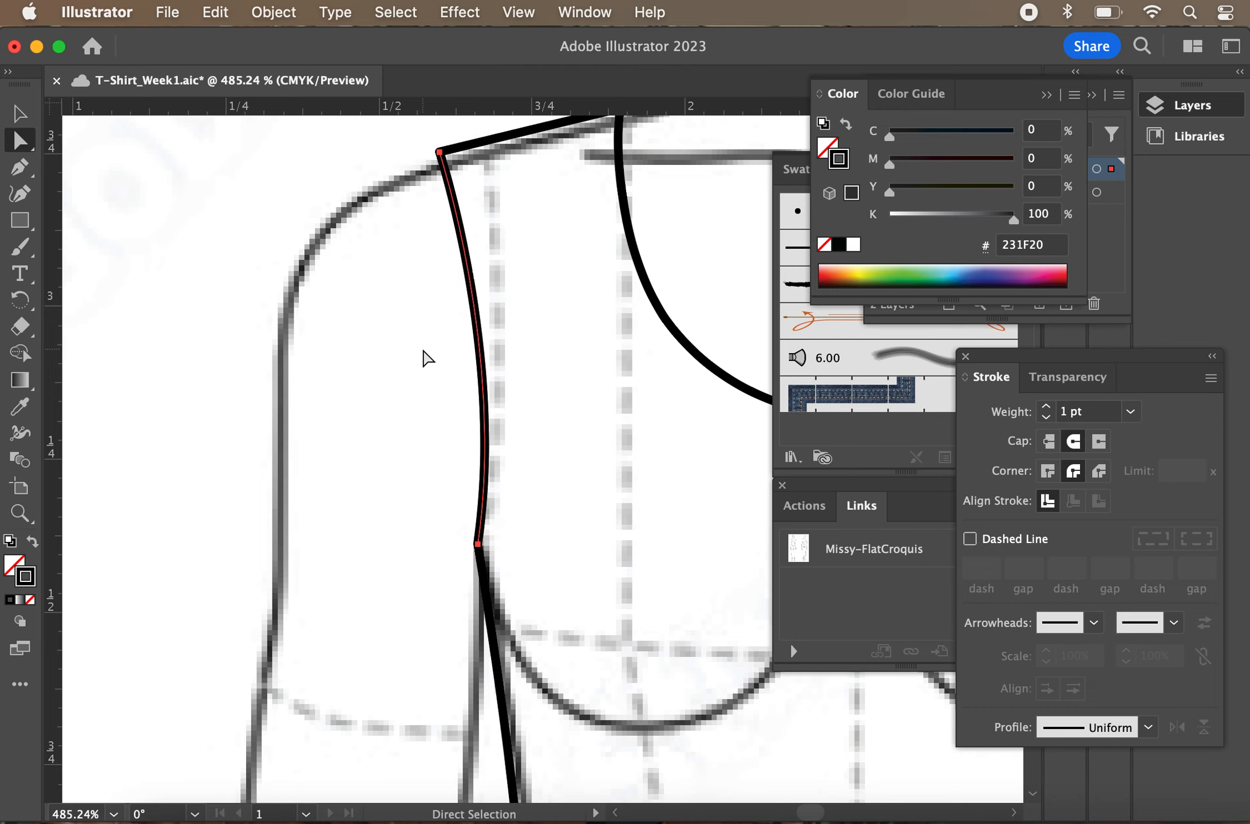
click(236, 6)
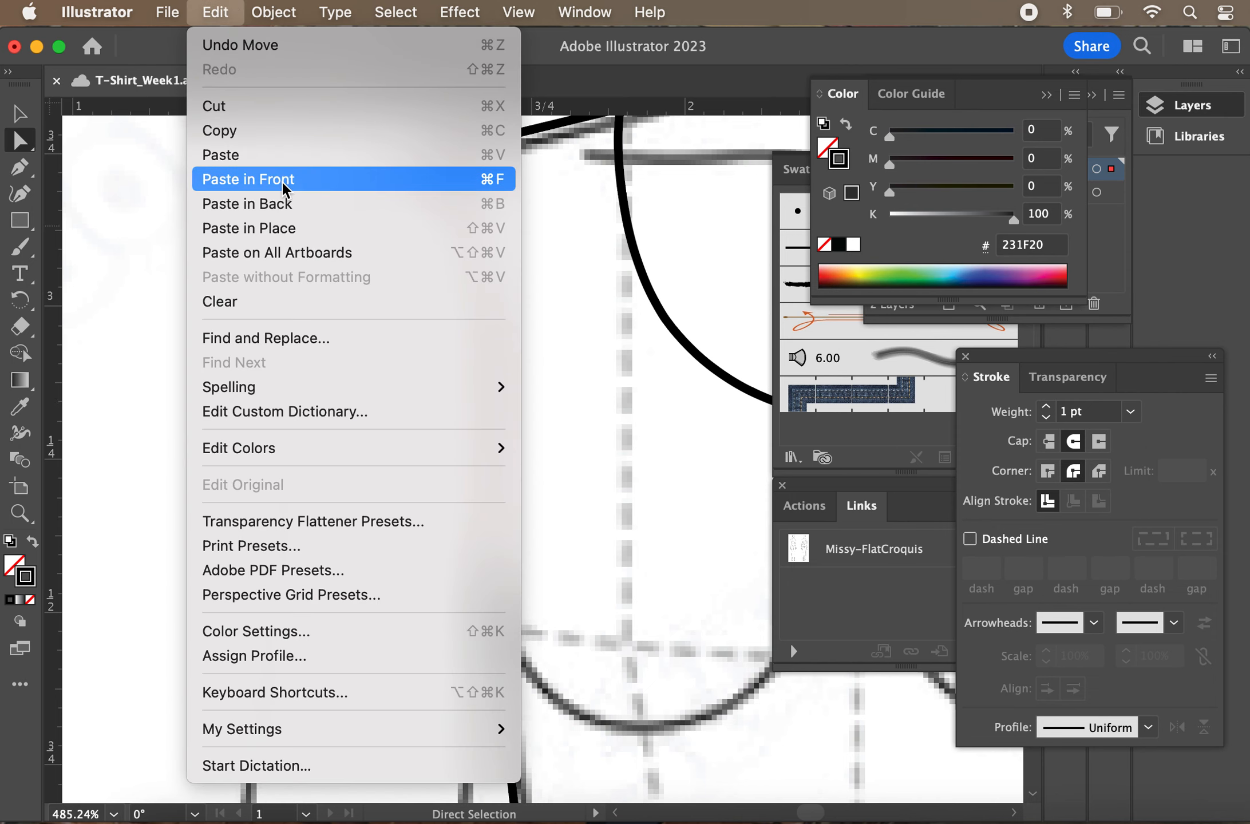
mouse_move(195, 8)
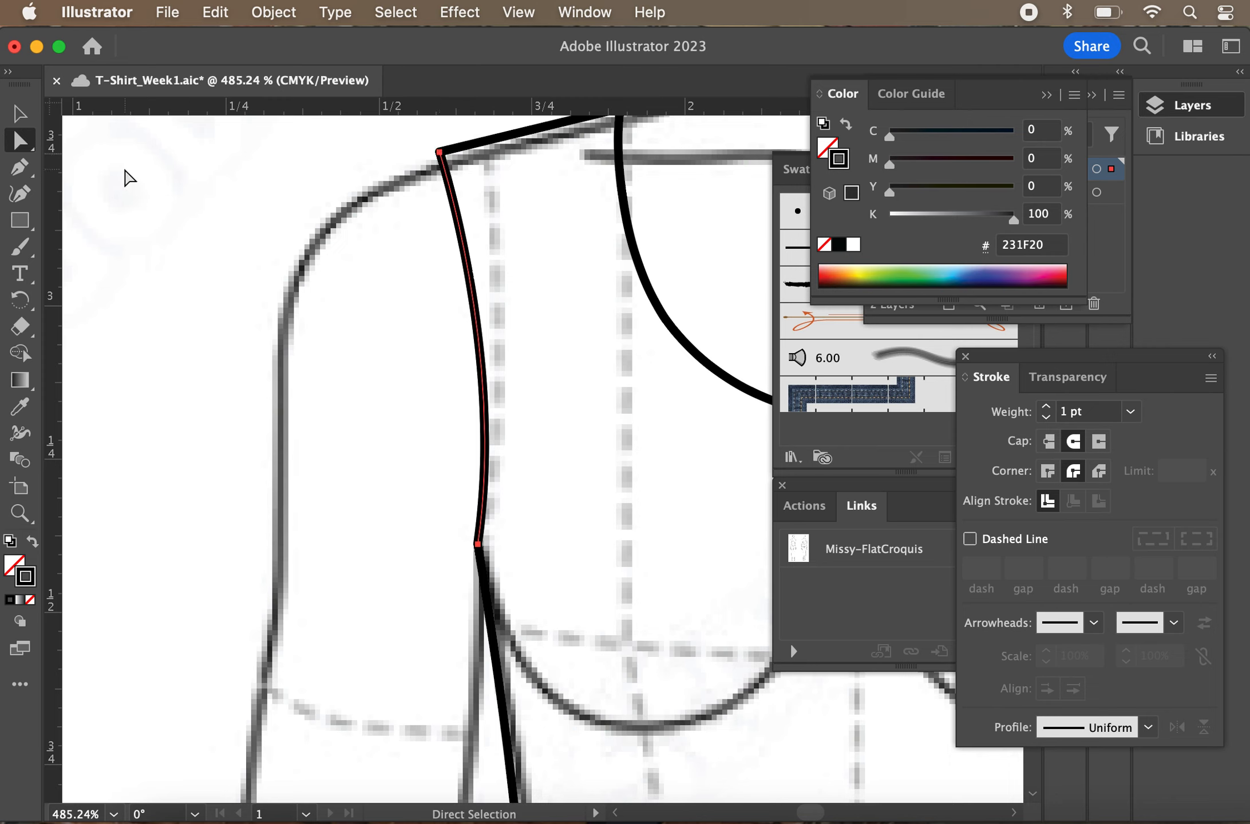
Continue the armhole copy from the shoulder point with the Pen tool, curving the sleeve cap just outside the croquis shoulder, and nudge its end anchor down
click(21, 168)
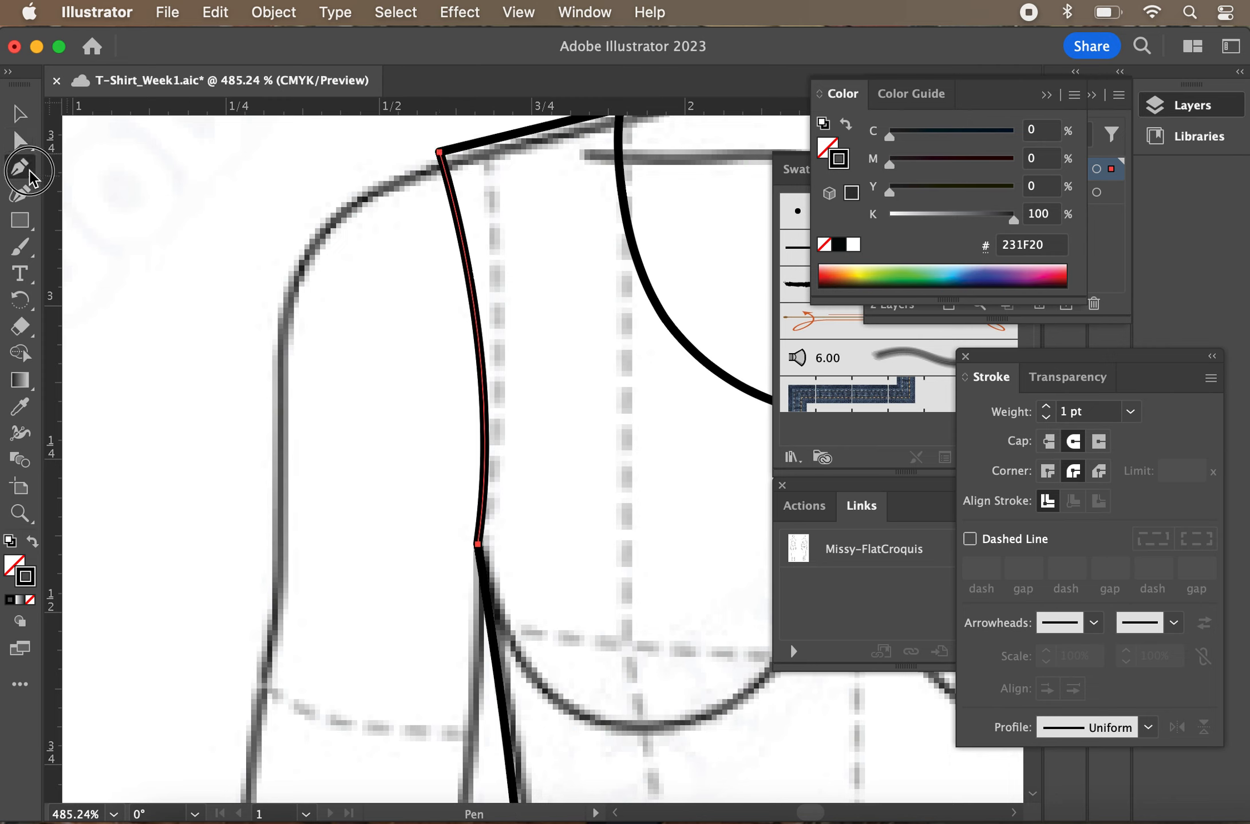
click(440, 152)
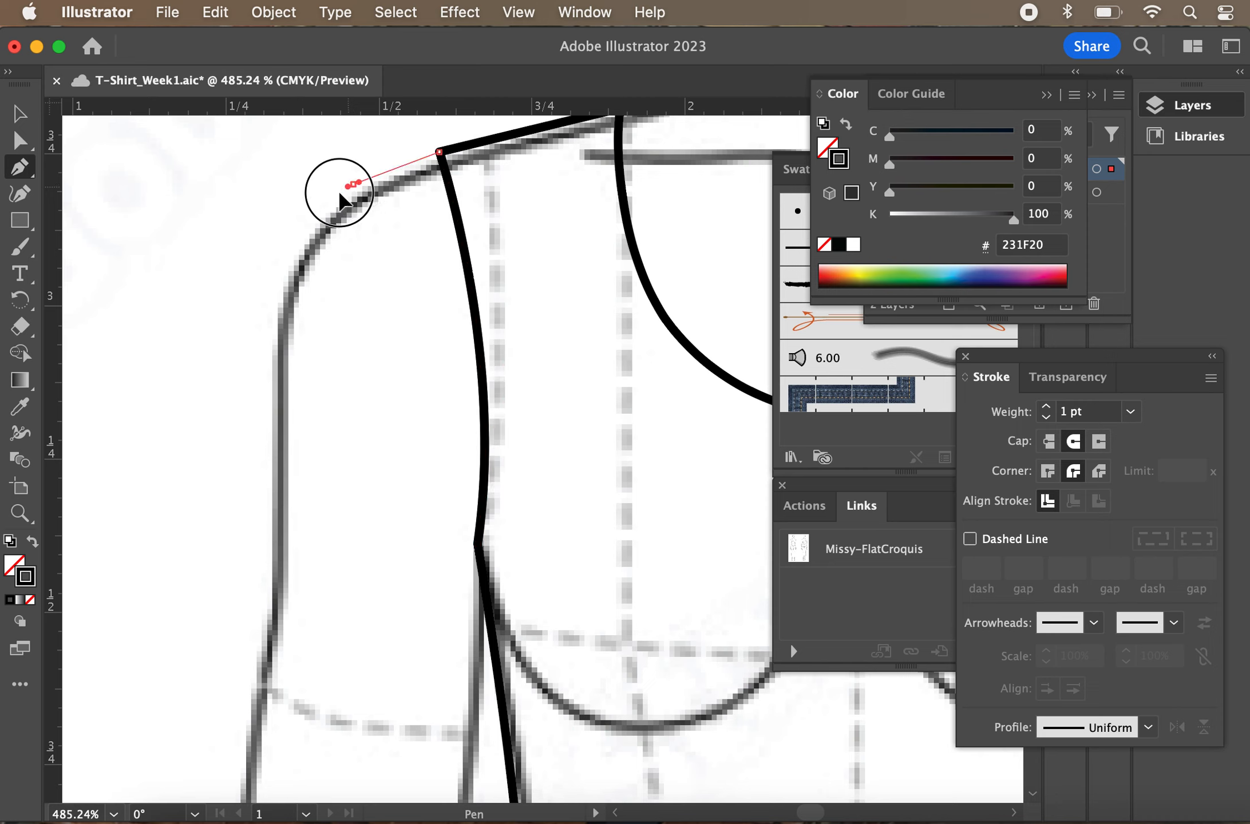
drag(339, 193, 317, 212)
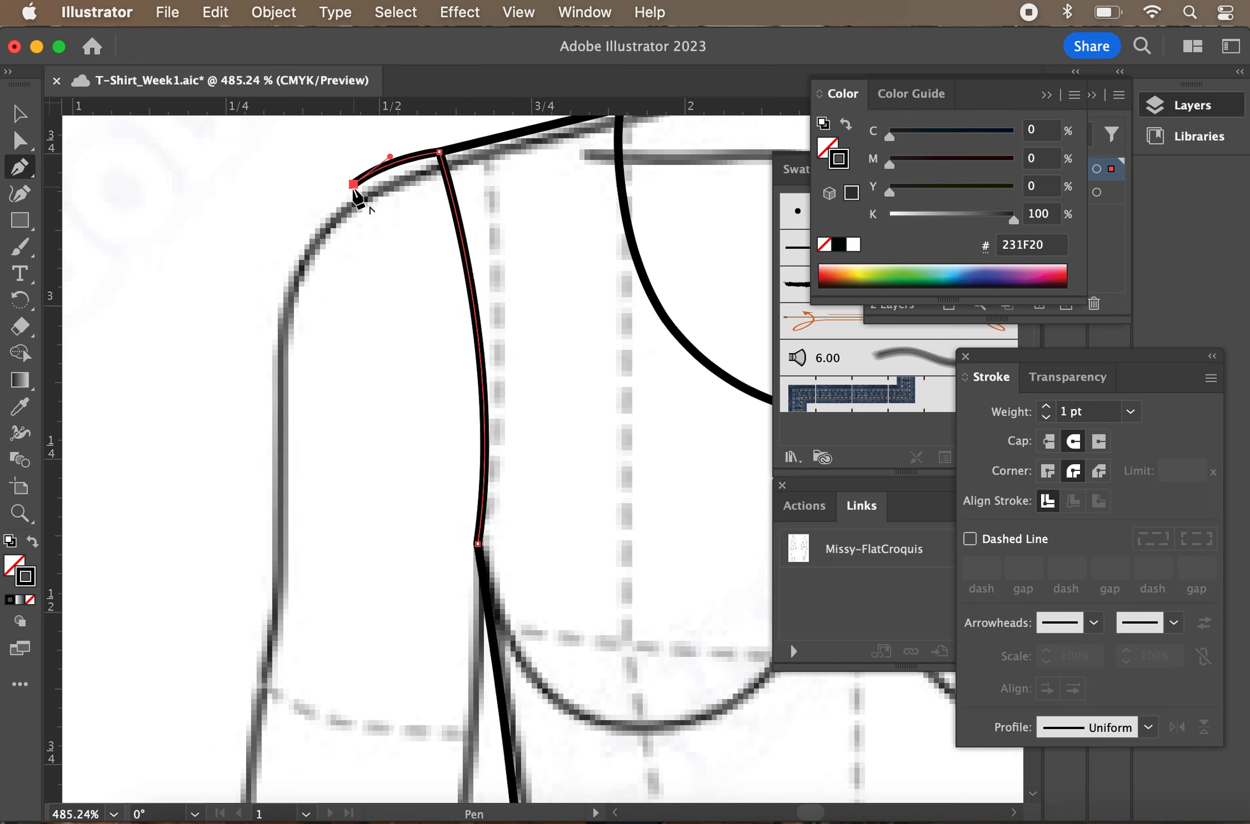
drag(265, 292, 246, 371)
click(271, 292)
key(Down)
key(Down)
key(Down)
key(Left)
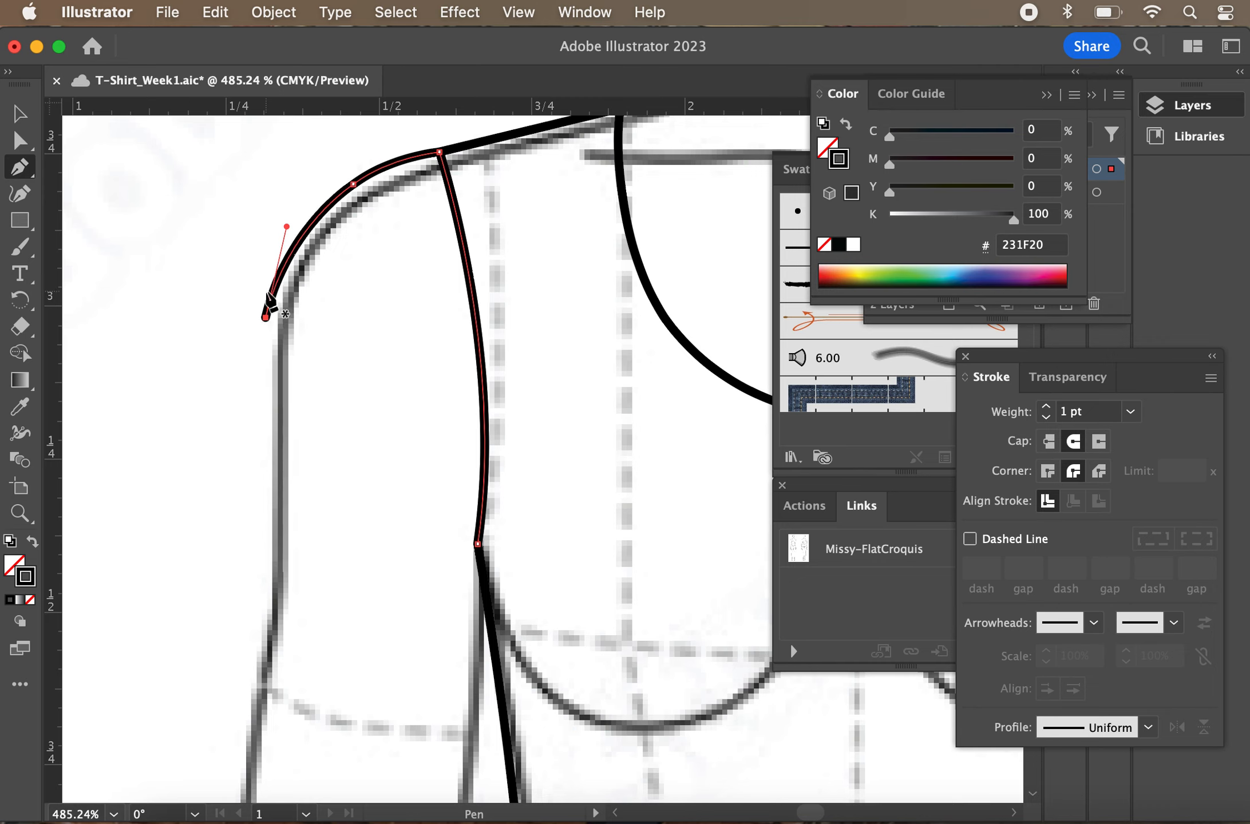
Curve the sleeve's outer edge down from the cap to the hem corner, nudge that end anchor outward, and make it a corner point
drag(266, 317, 214, 510)
scroll(192, 476, down, 5)
drag(214, 510, 181, 574)
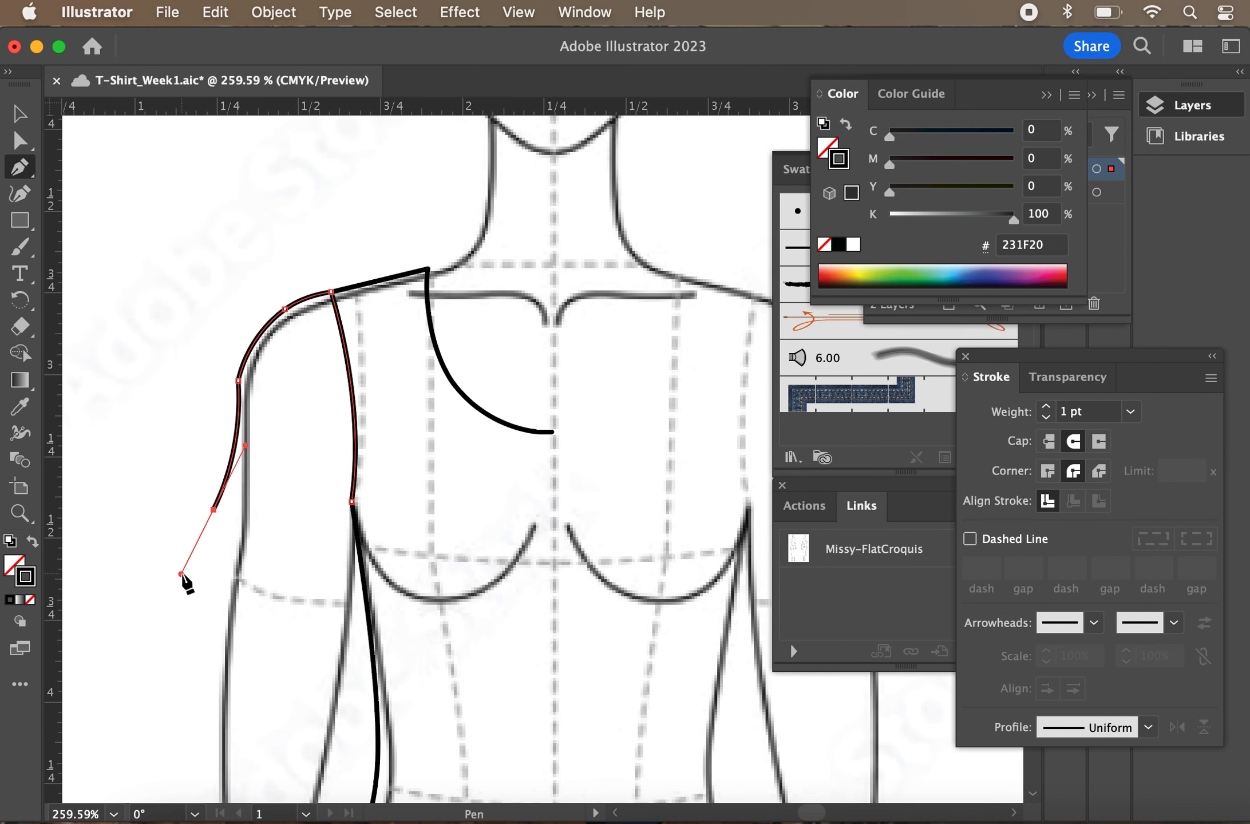
key(Left)
key(Left)
key(Left)
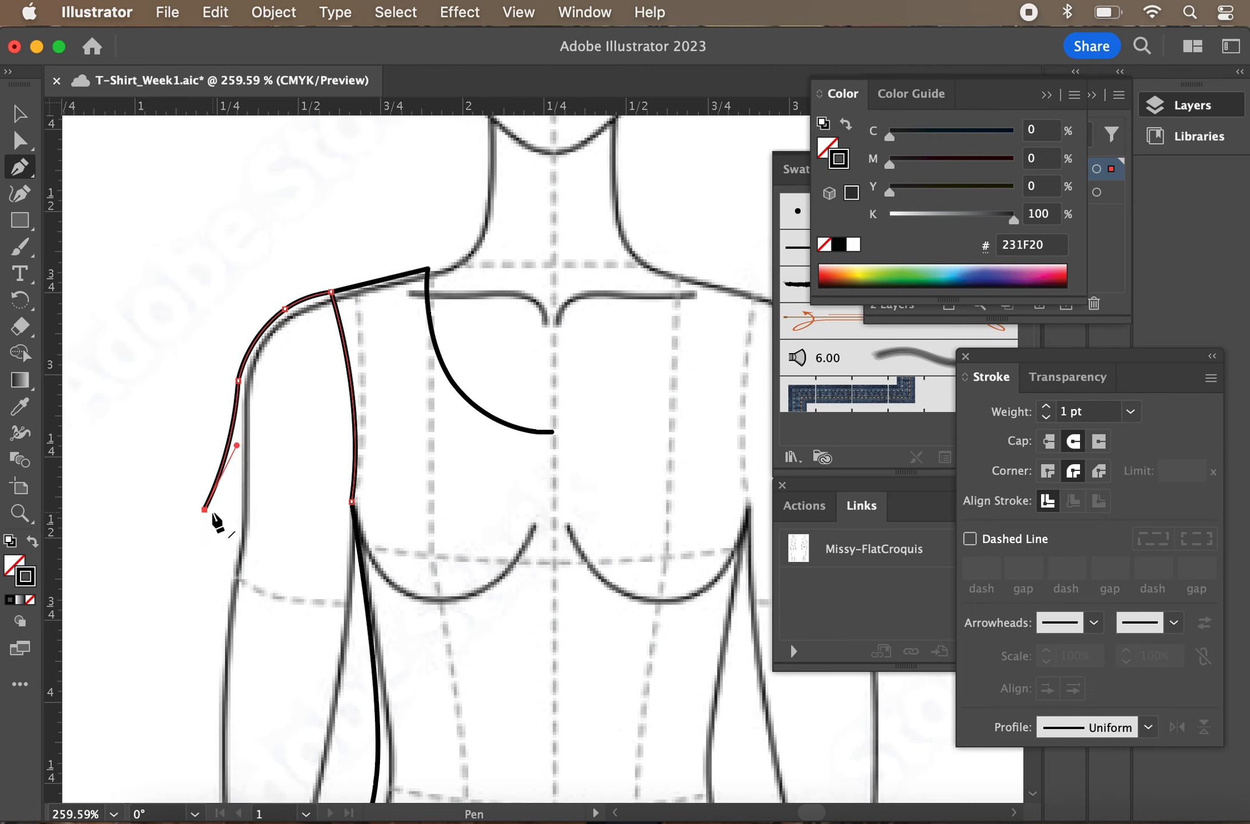
click(200, 510)
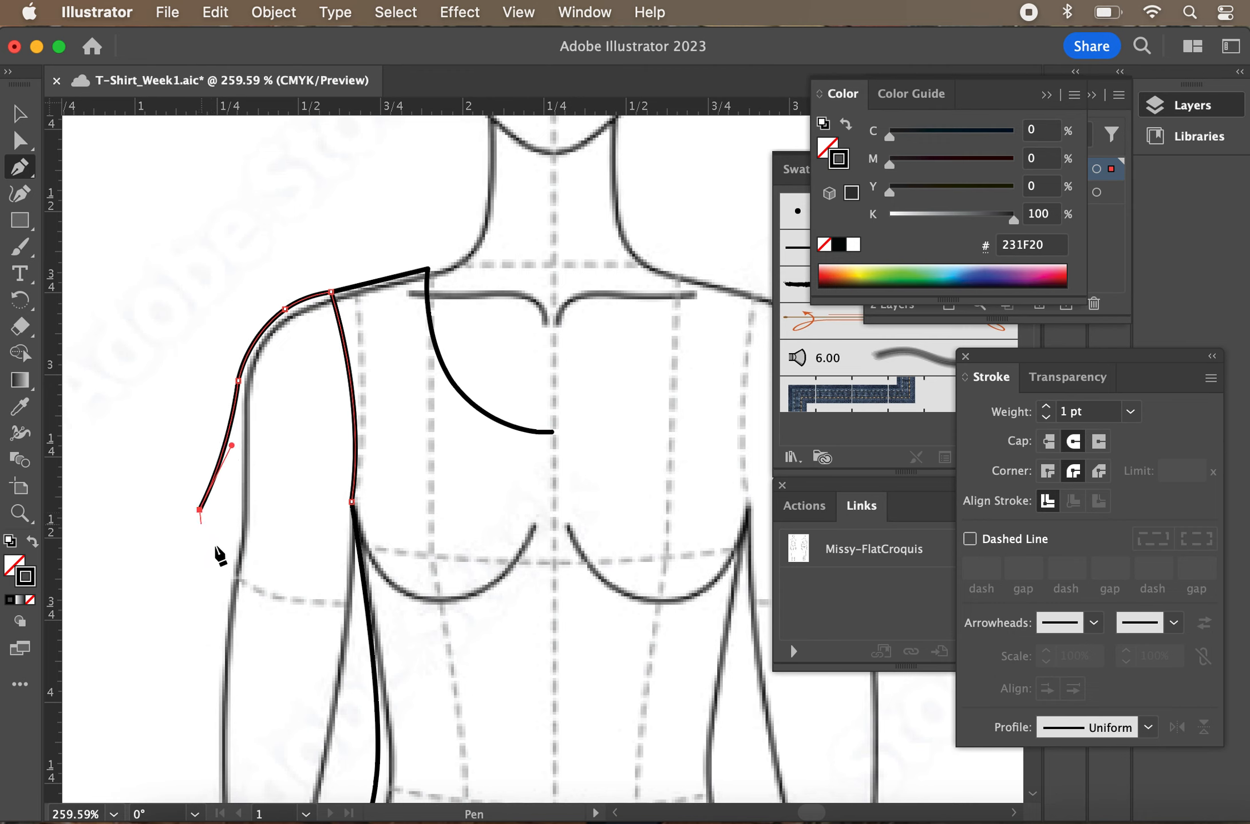
Draw a wavy, fluted sleeve hem with the Pen tool from the outer corner across the arm to the body's side seam
drag(215, 540, 322, 585)
click(216, 538)
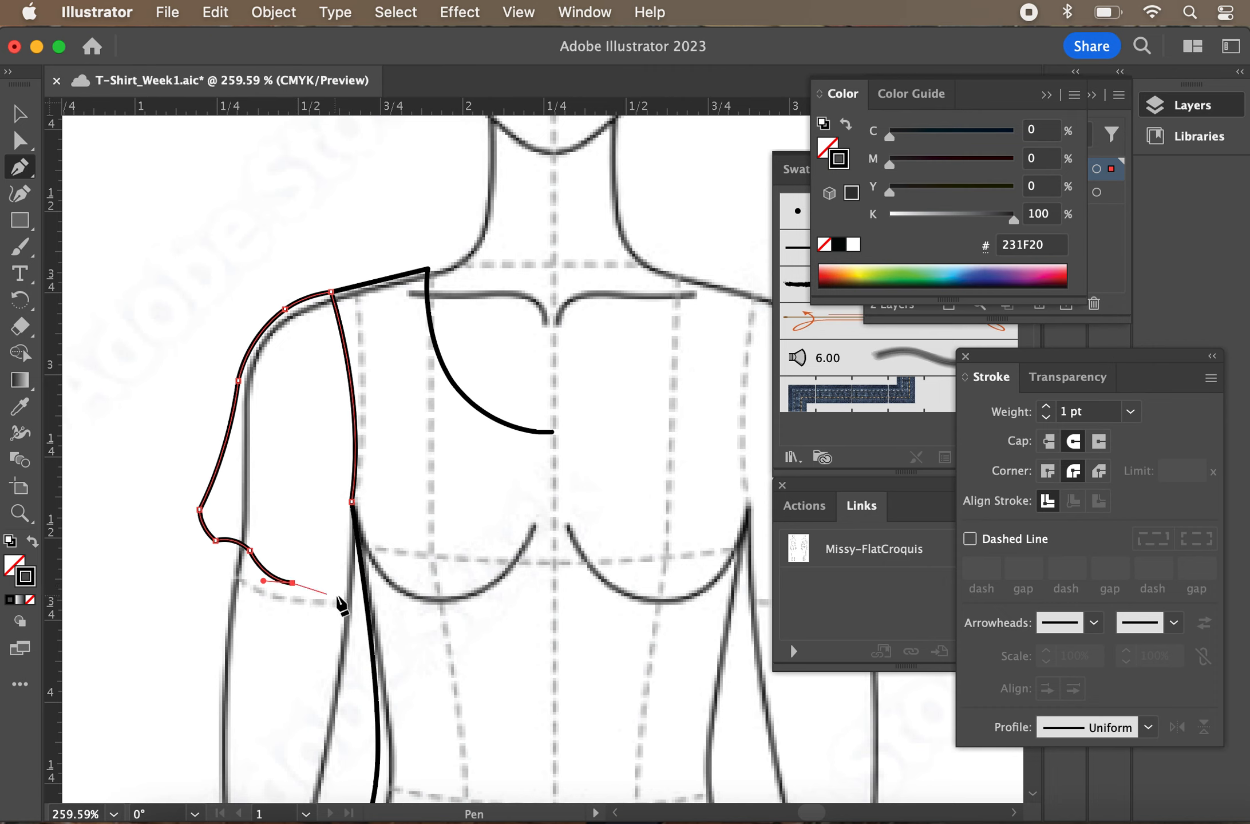
click(351, 581)
key(super+z)
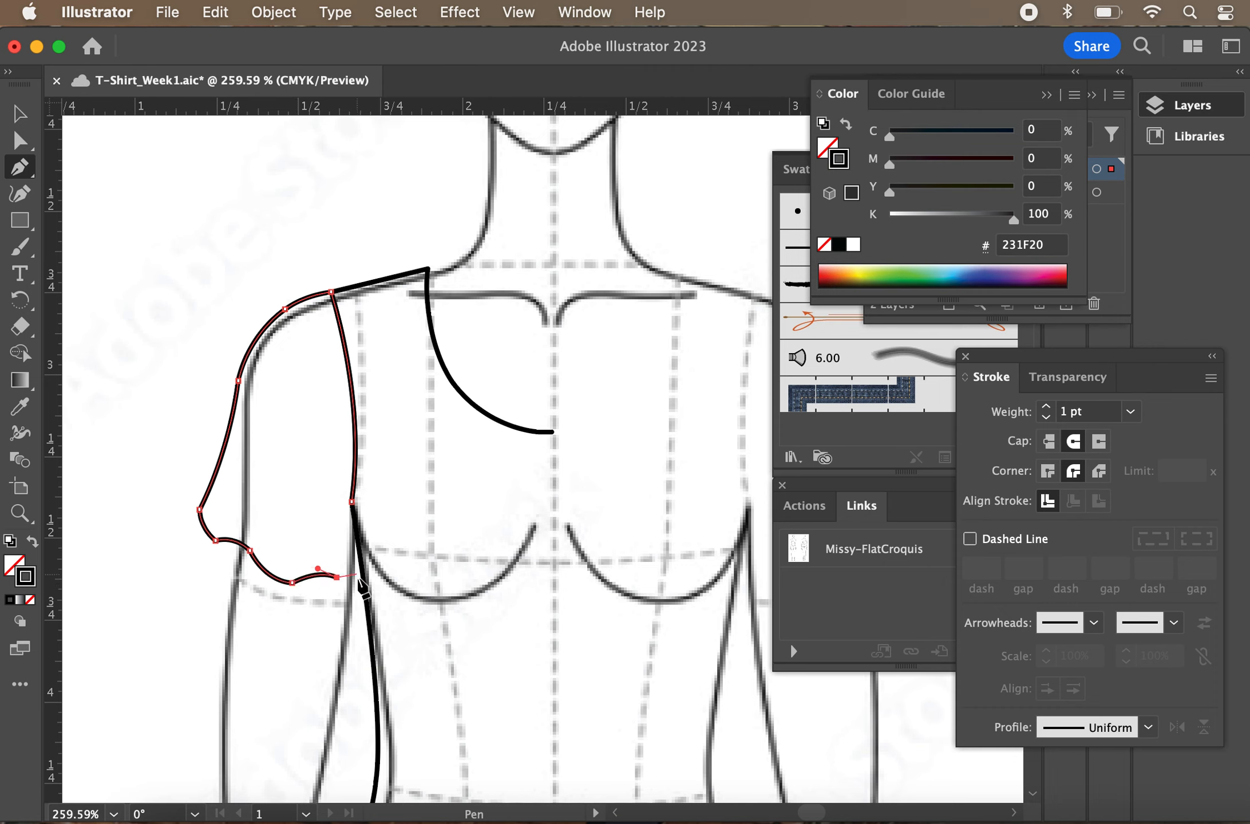
drag(360, 577, 366, 572)
Move the hem's end anchor past the body's side seam, close the sleeve with a straight line to the bottom of the armhole, and deselect it
scroll(363, 581, up, 10)
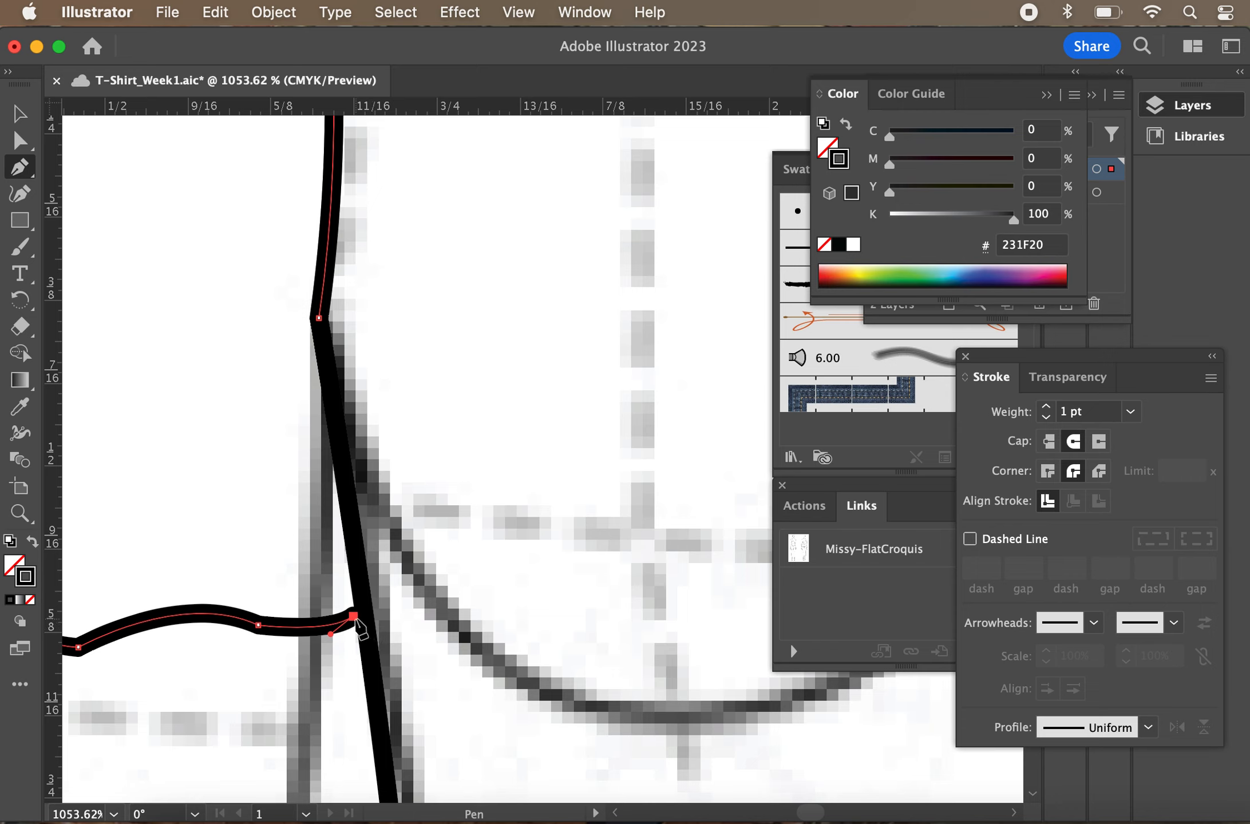
drag(353, 616, 365, 613)
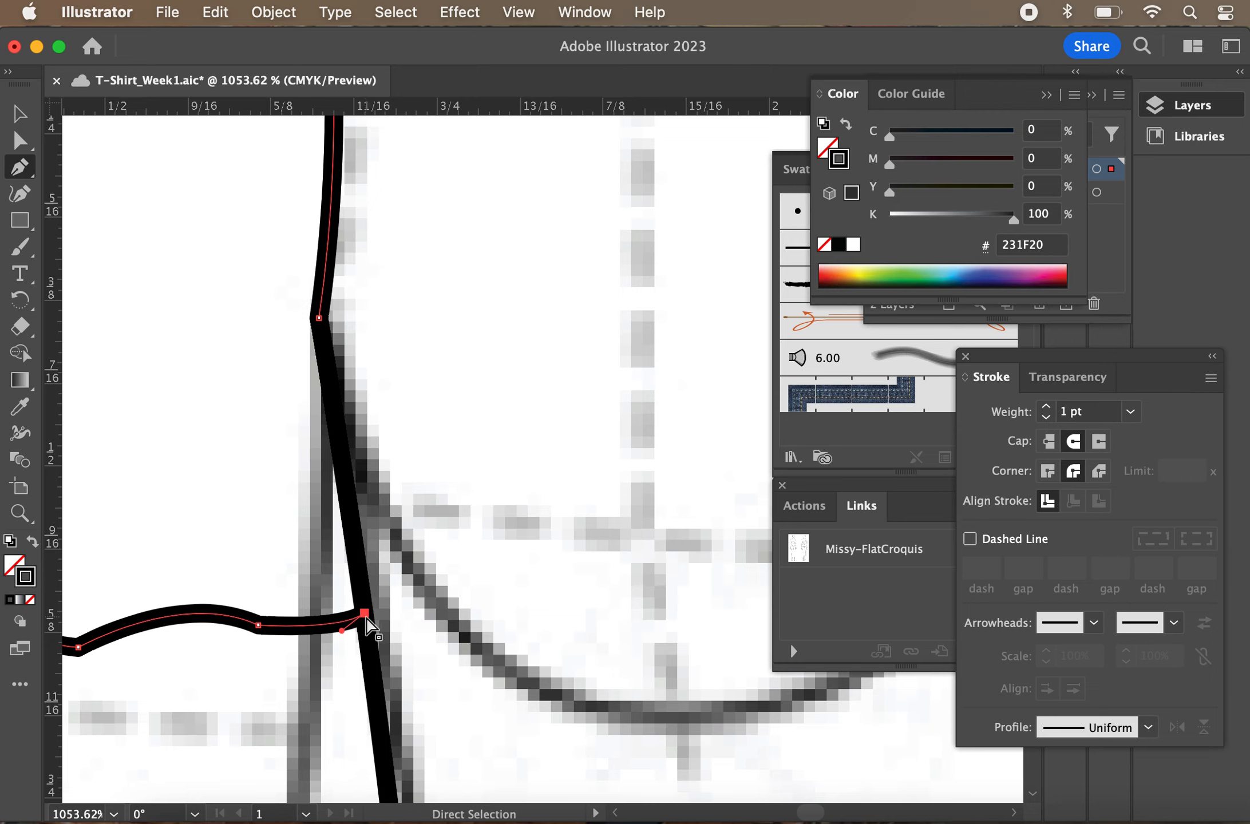
drag(364, 614, 210, 391)
drag(365, 615, 399, 670)
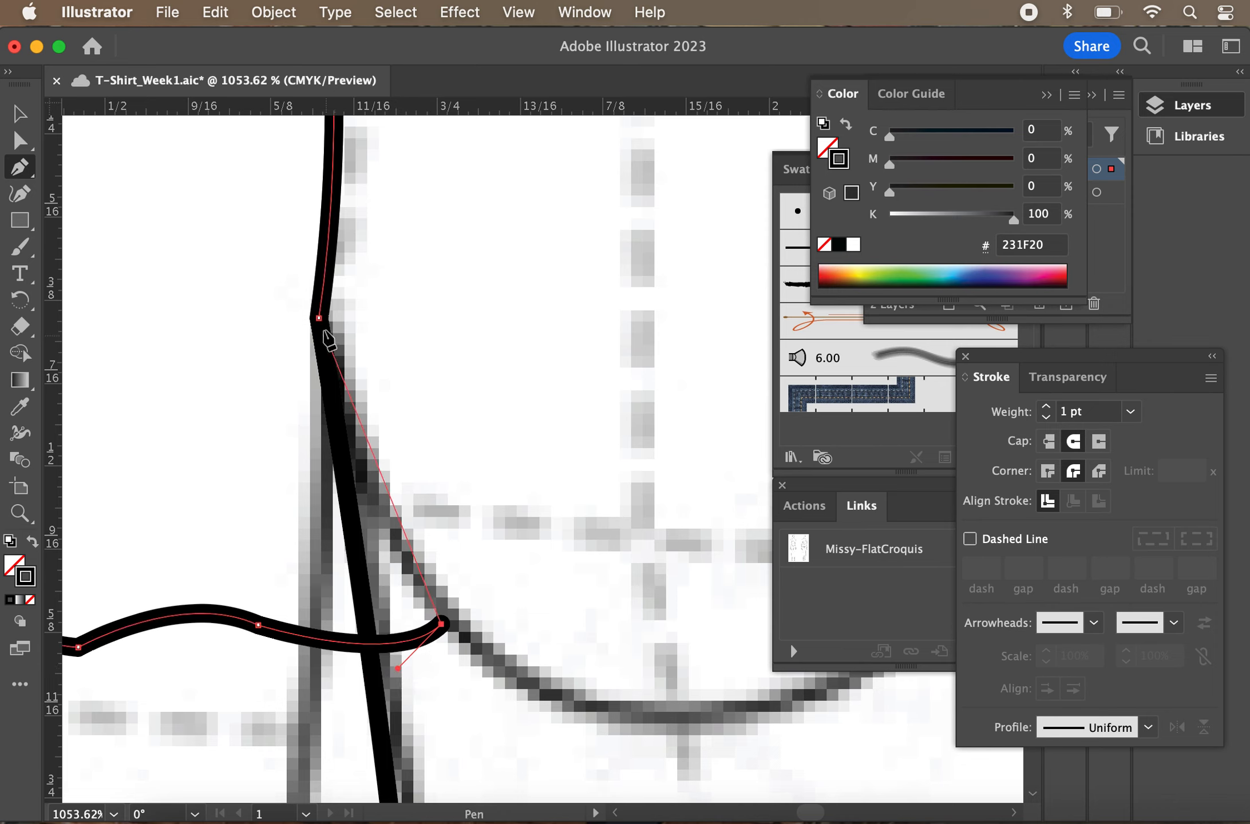
click(319, 319)
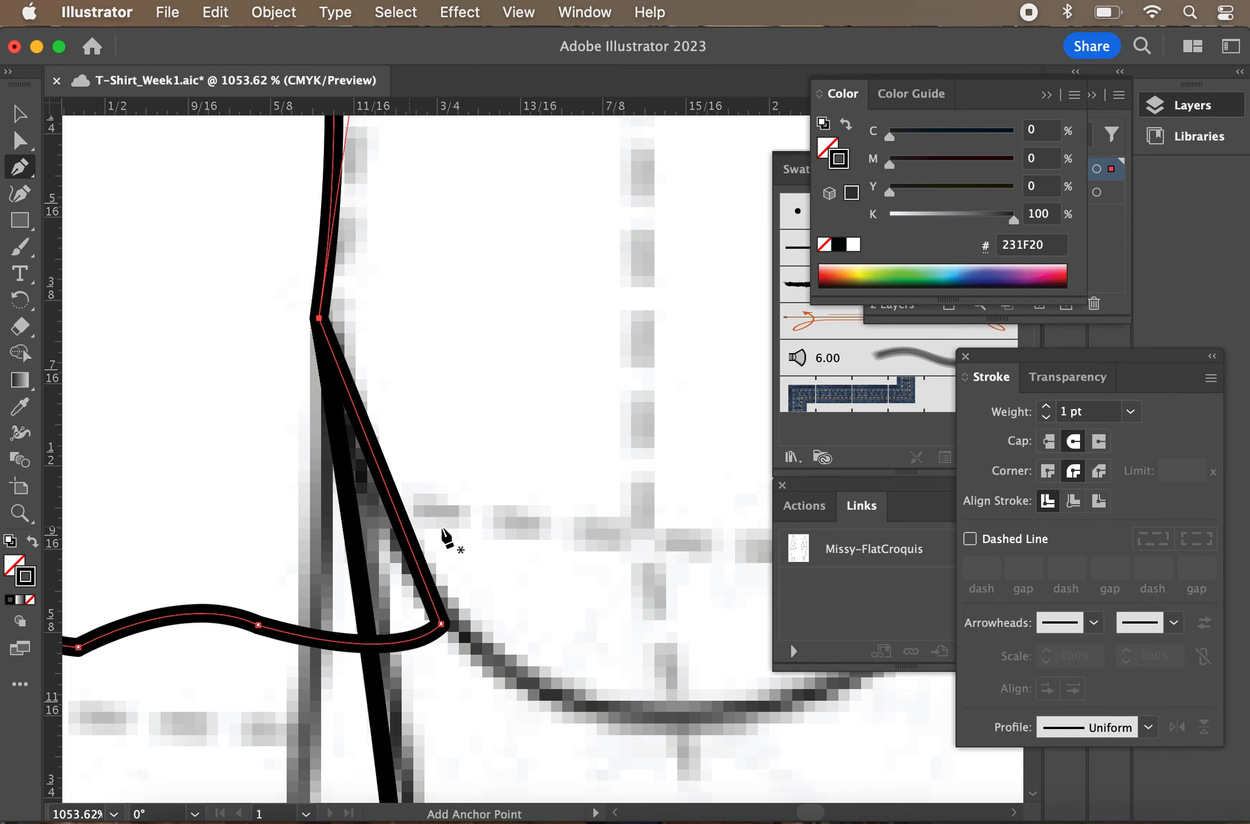
super+click(493, 541)
Draw a slightly curved fold line inside the sleeve, ending at the lowest corner of the wavy hem
scroll(496, 544, left, 2)
scroll(492, 550, down, 2)
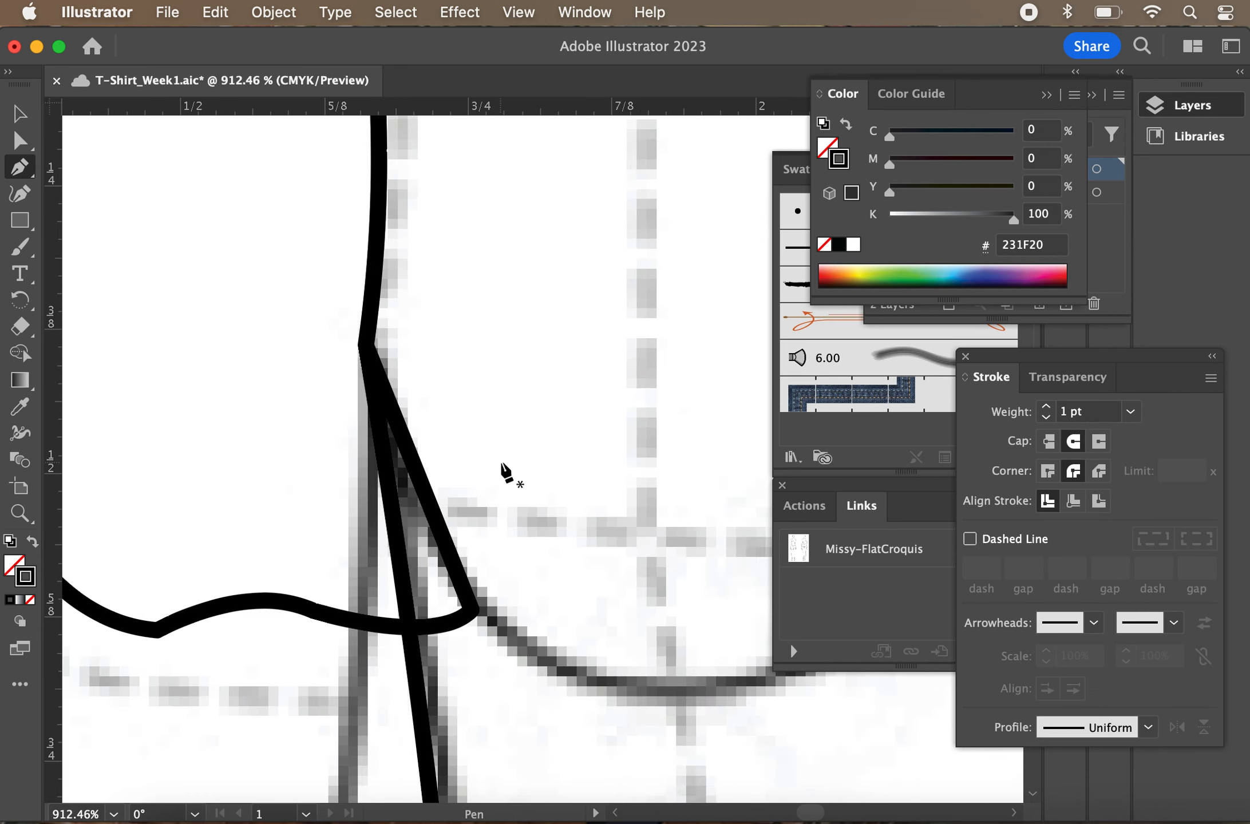
scroll(504, 469, down, 5)
scroll(504, 473, up, 3)
scroll(504, 472, right, 3)
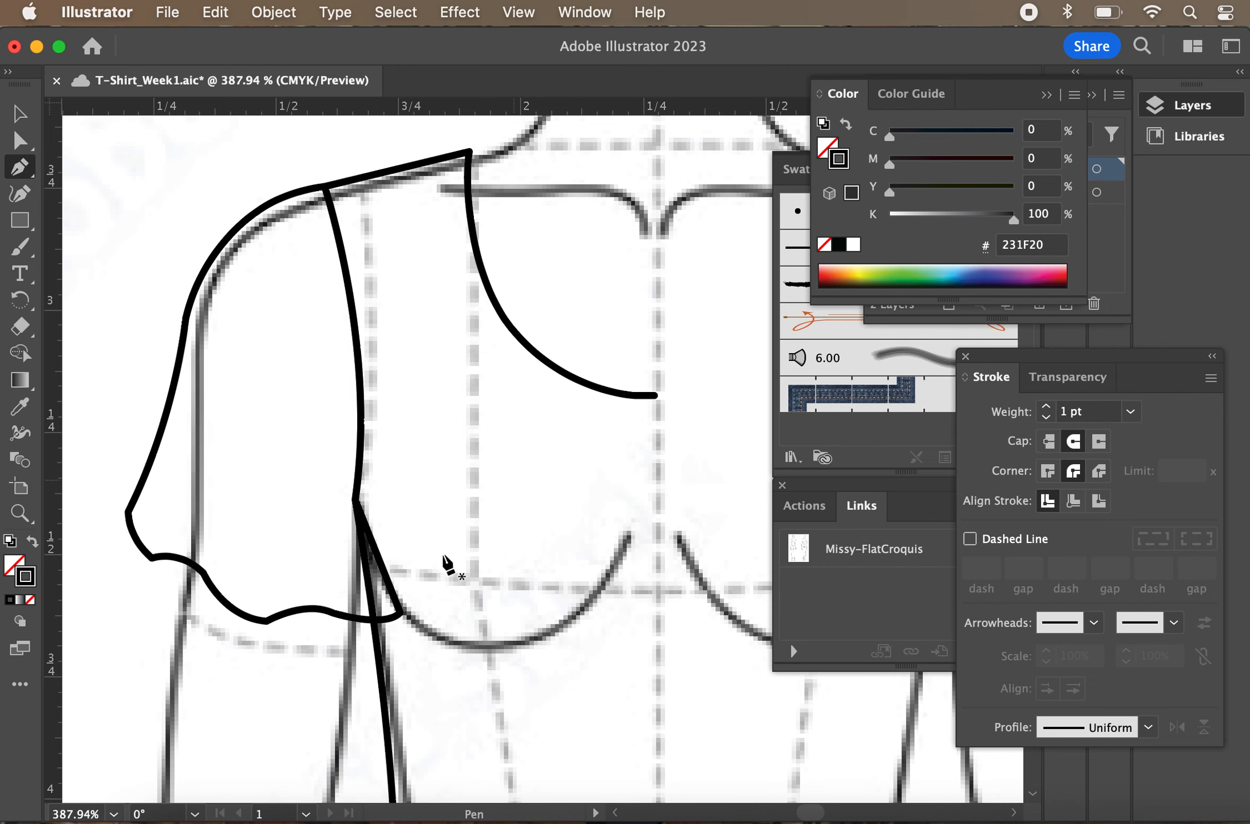
scroll(385, 611, up, 4)
scroll(385, 611, left, 6)
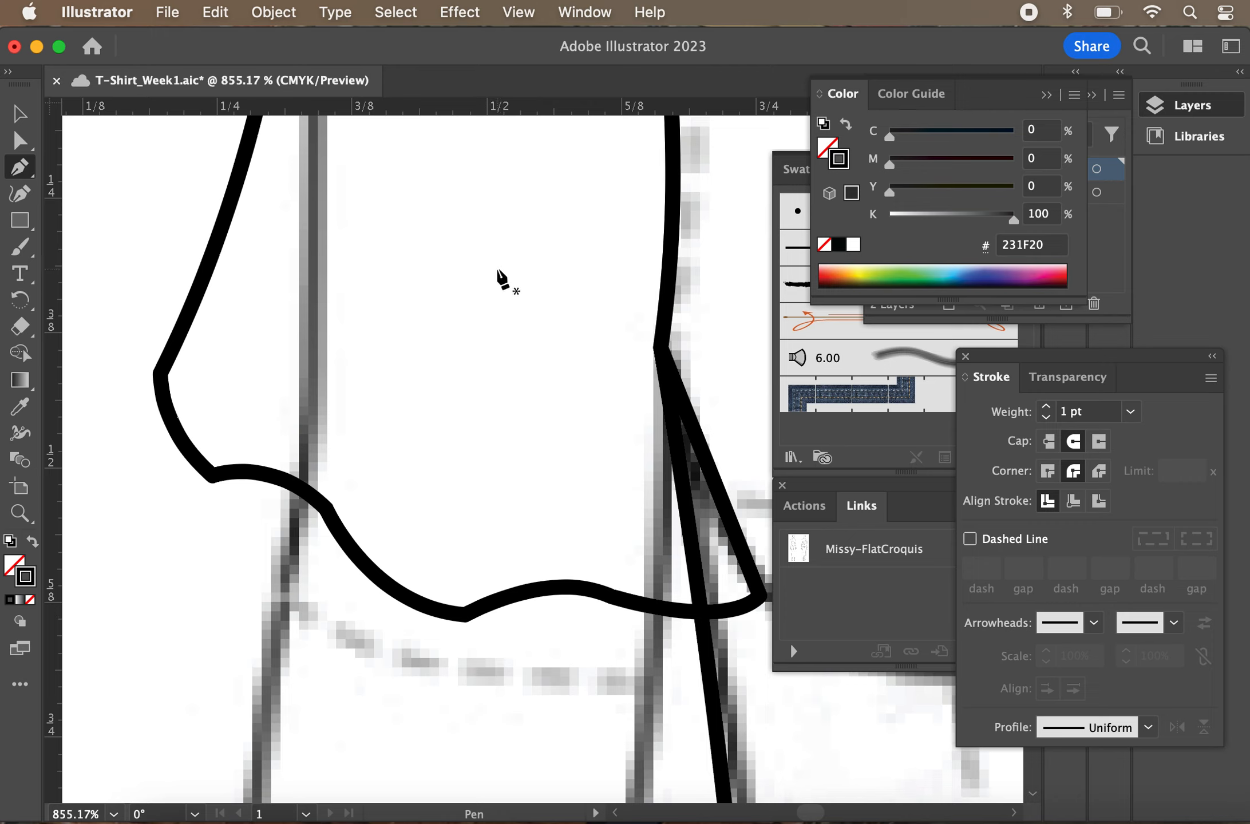
click(497, 268)
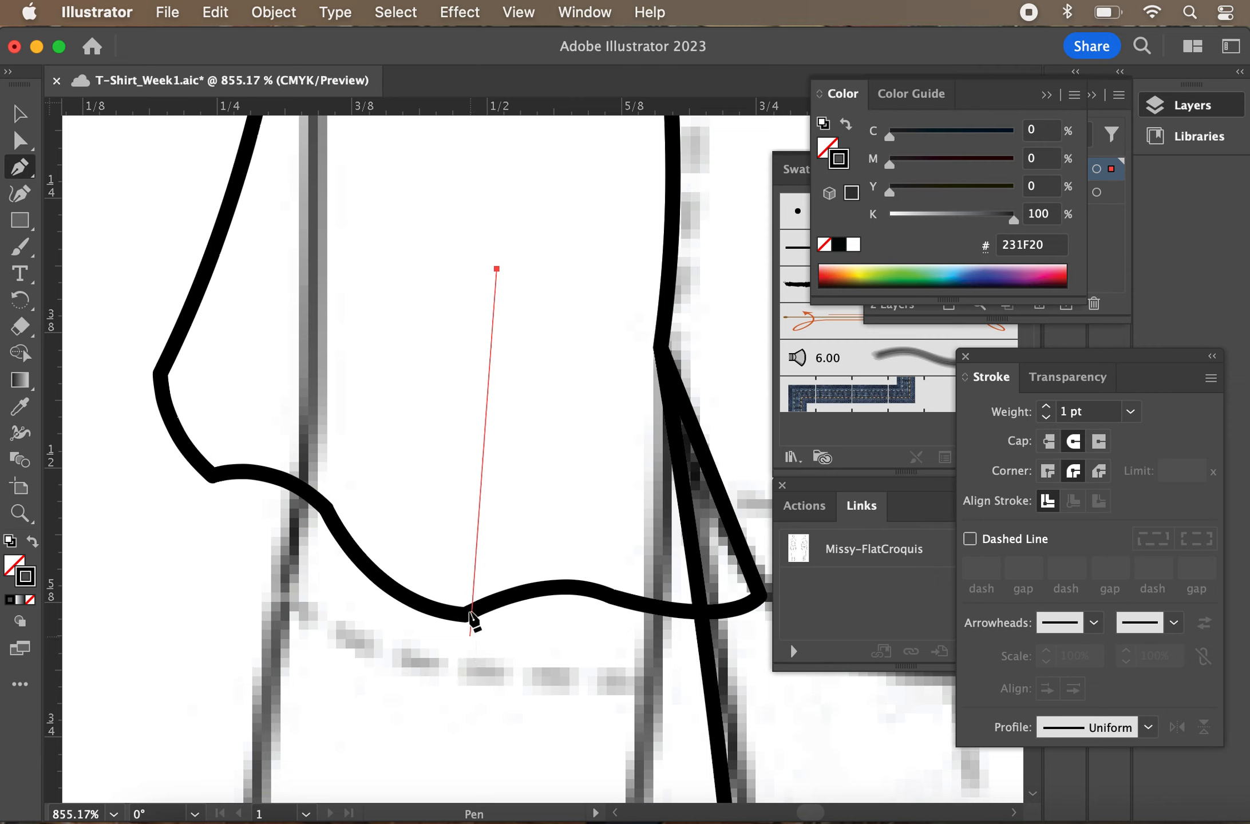
drag(465, 615, 470, 744)
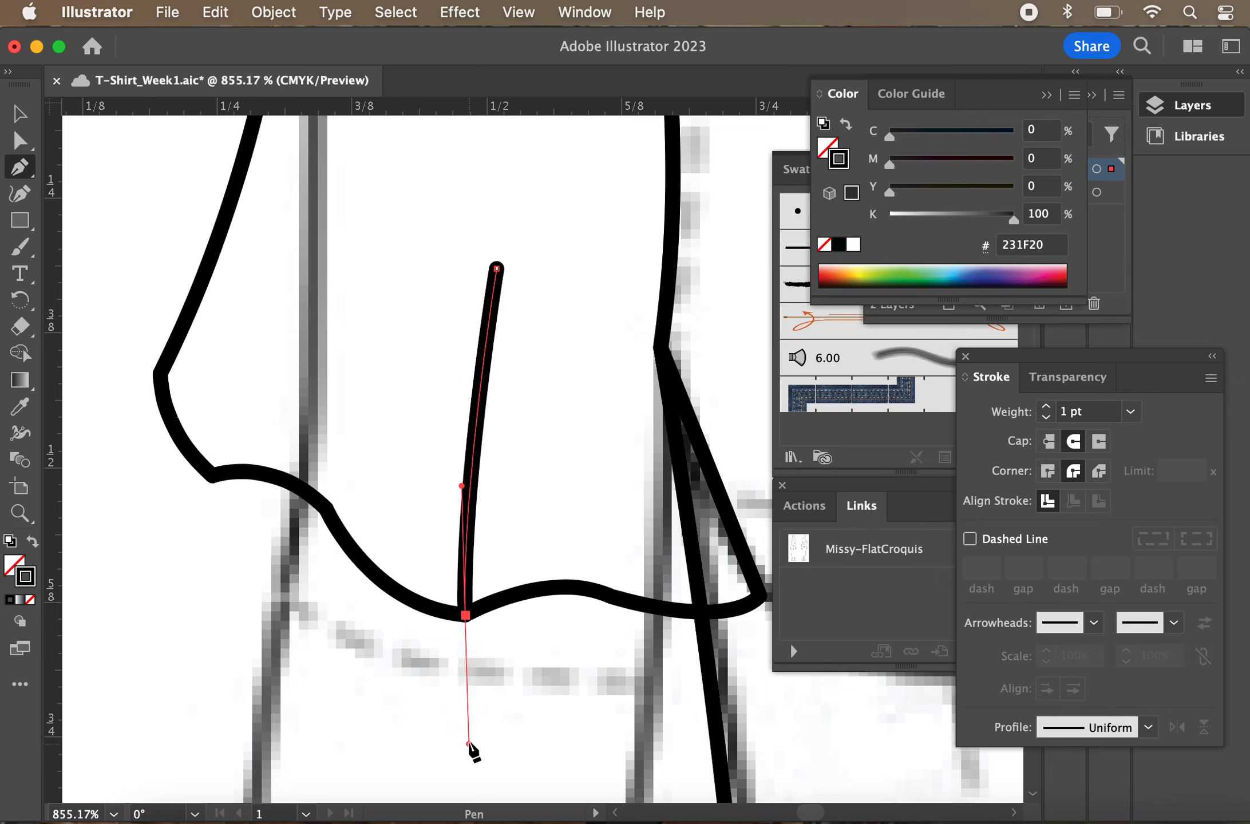
click(465, 615)
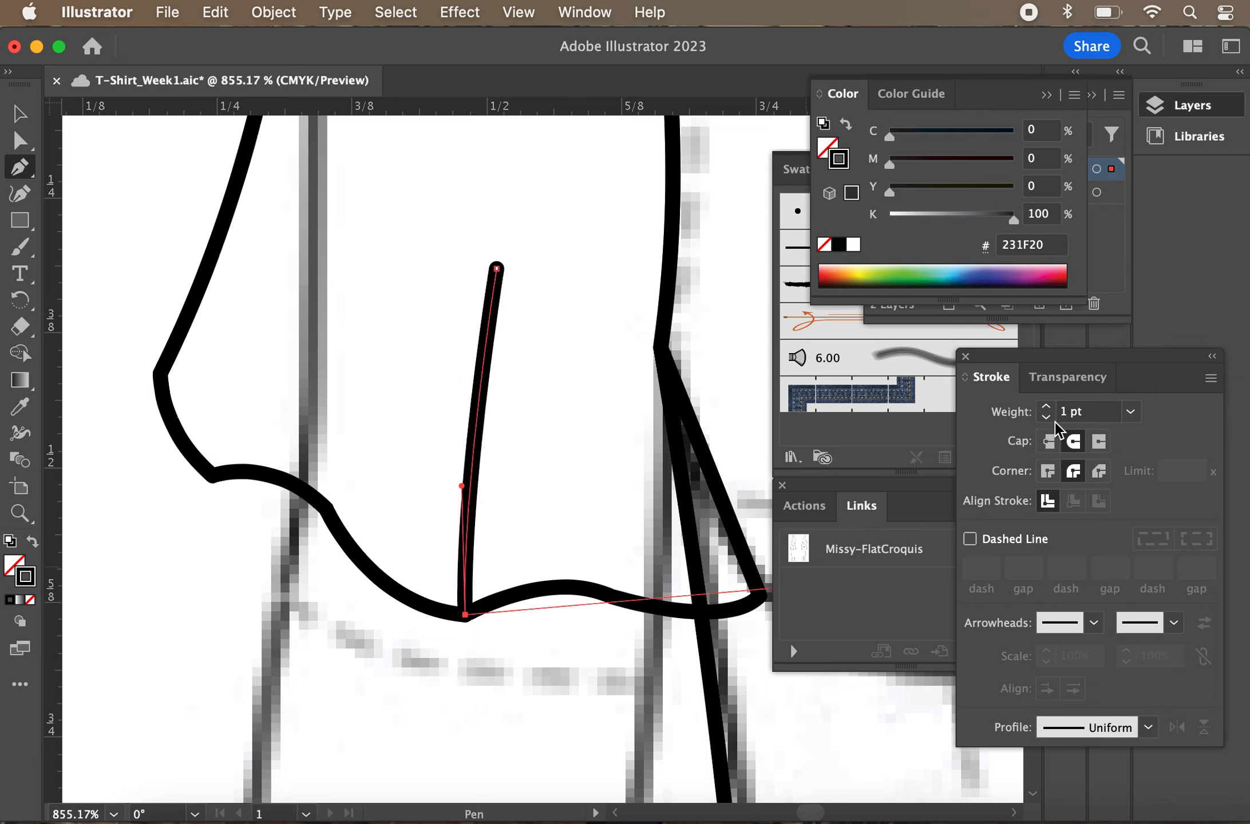
Set the fold line's stroke weight to 0.5 pt and deselect it
click(1084, 411)
drag(1084, 411, 1028, 417)
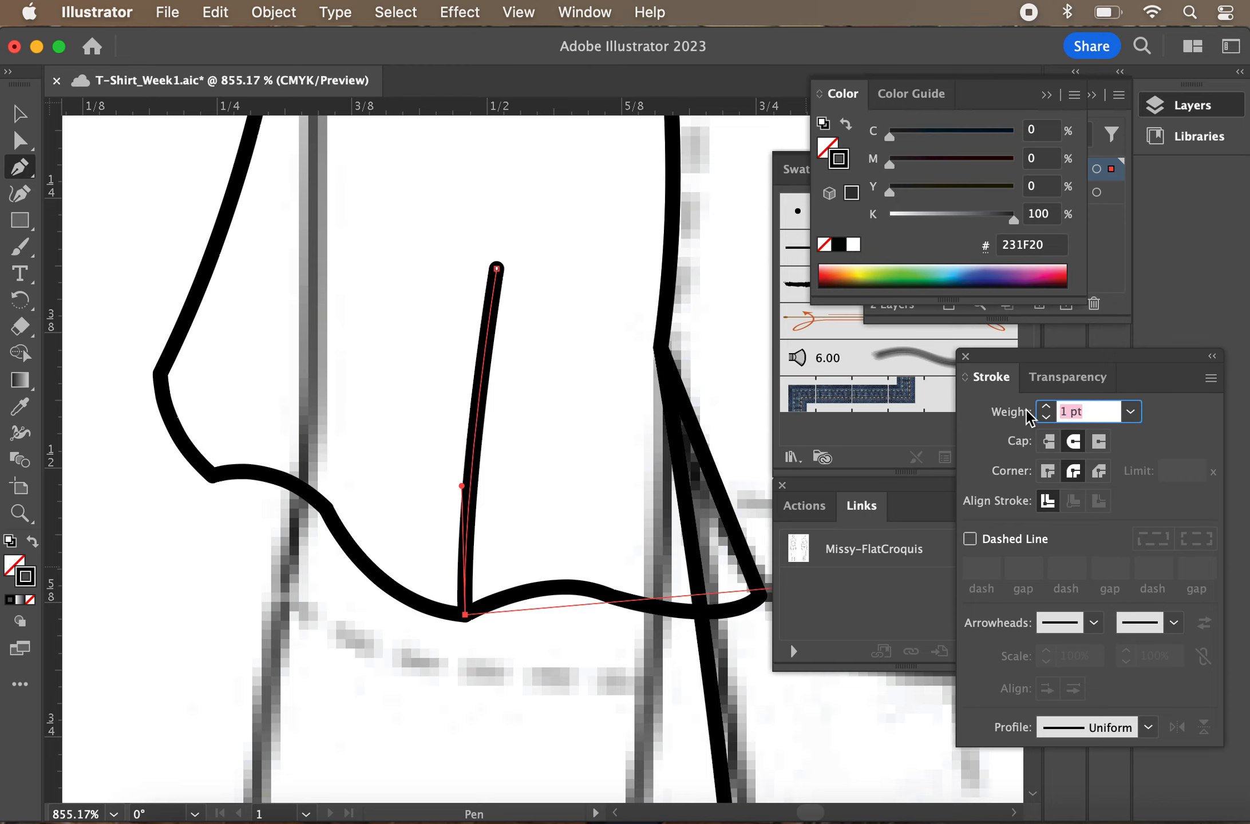
text(.5)
key(Return)
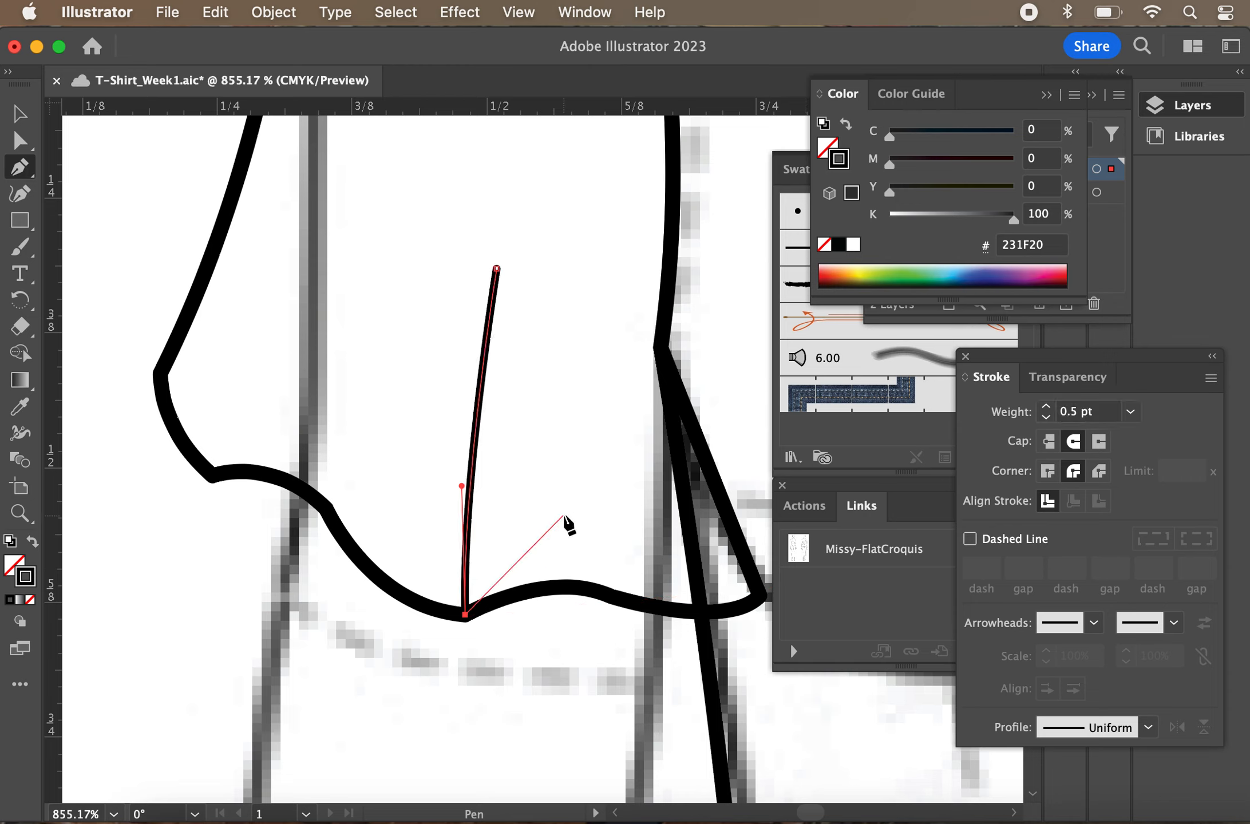
super+click(378, 492)
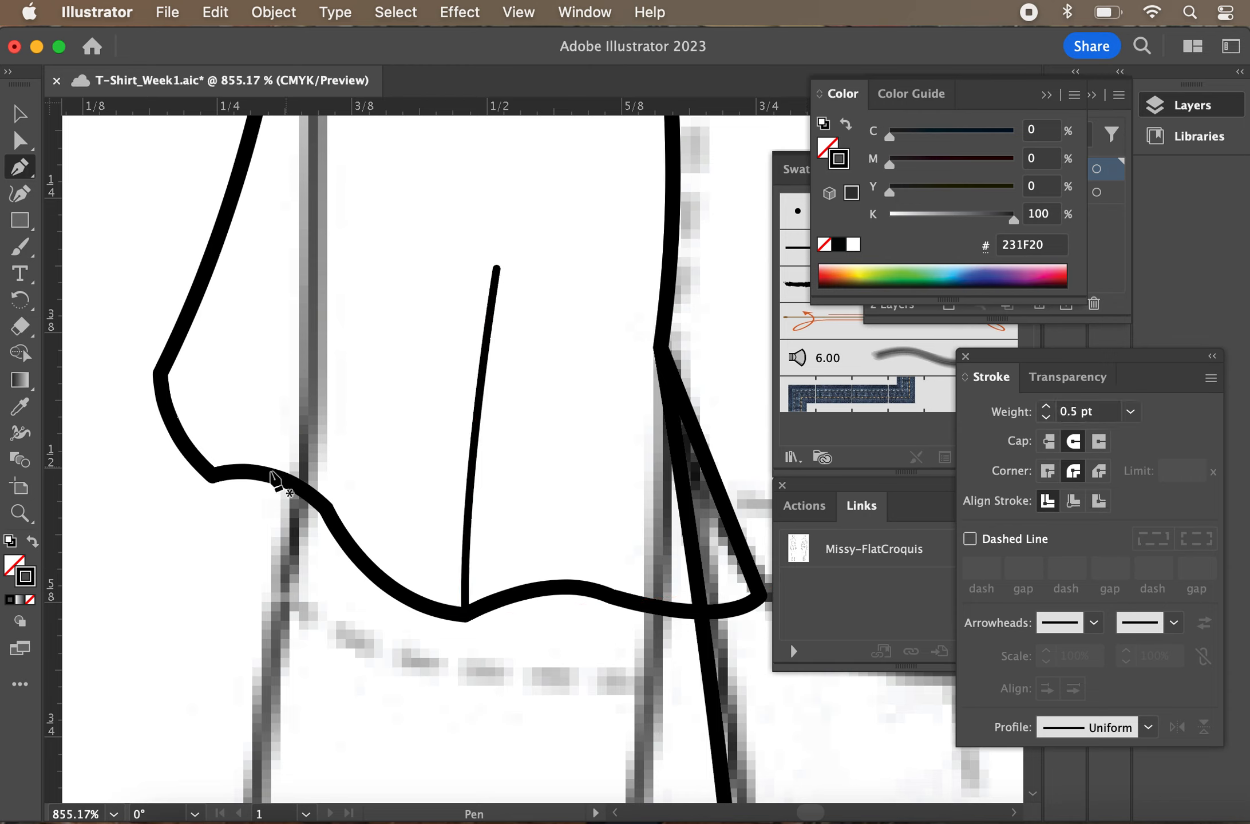
Draw a tall fold line with a hooked upper end, rising from the hem point where the wave crosses the croquis's outer arm line
click(326, 508)
drag(387, 247, 375, 179)
click(388, 248)
mouse_move(346, 258)
mouse_down()
mouse_move(347, 327)
mouse_move(327, 331)
mouse_up()
super+click(321, 378)
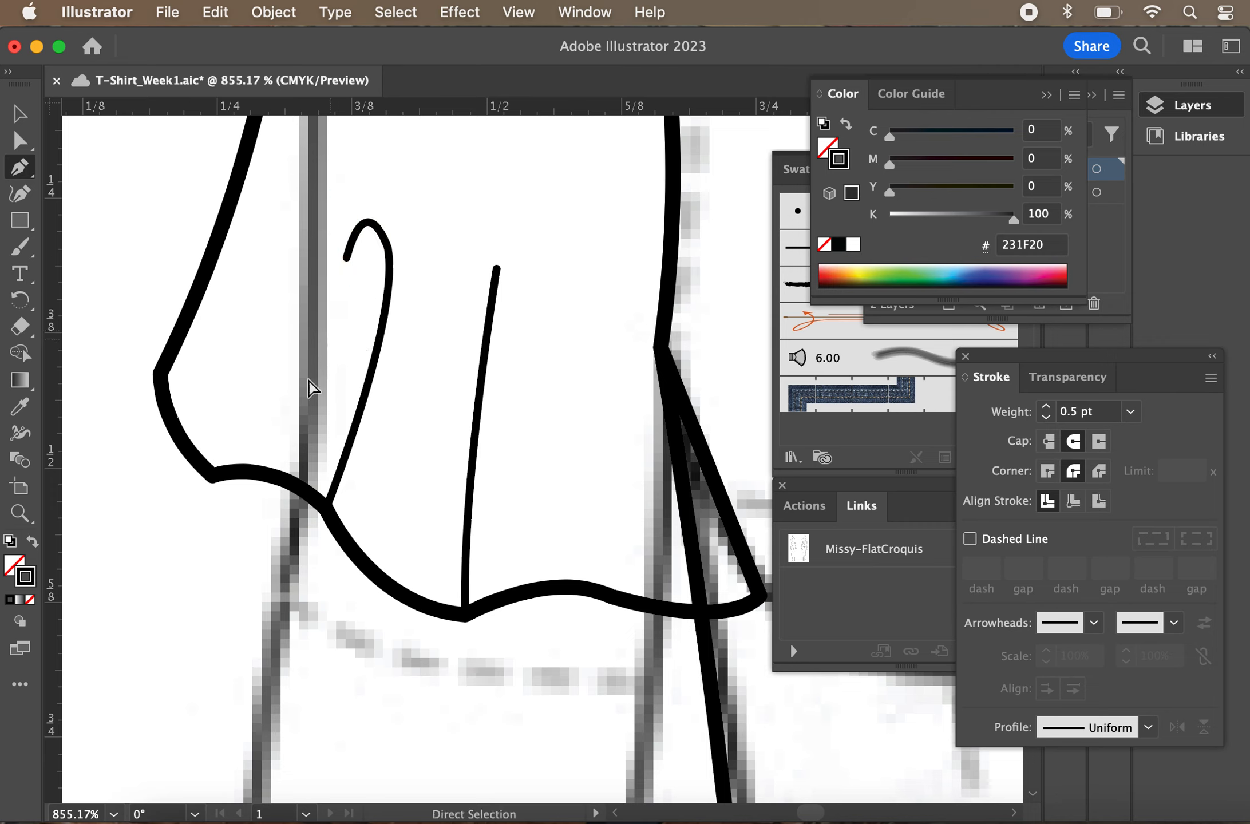
Draw a shorter hooked fold line from the hem's corner nearest the sleeve's outer edge, and save the document
click(211, 475)
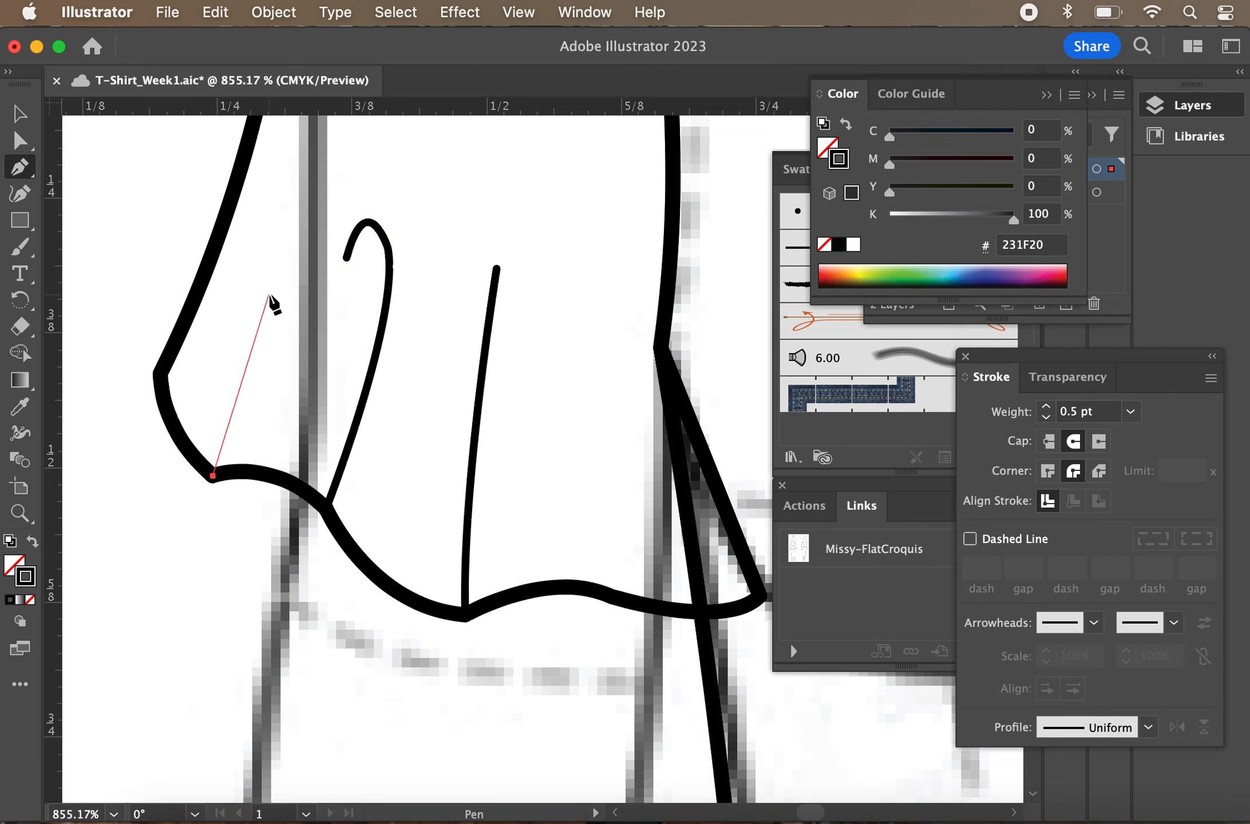
drag(263, 280, 283, 246)
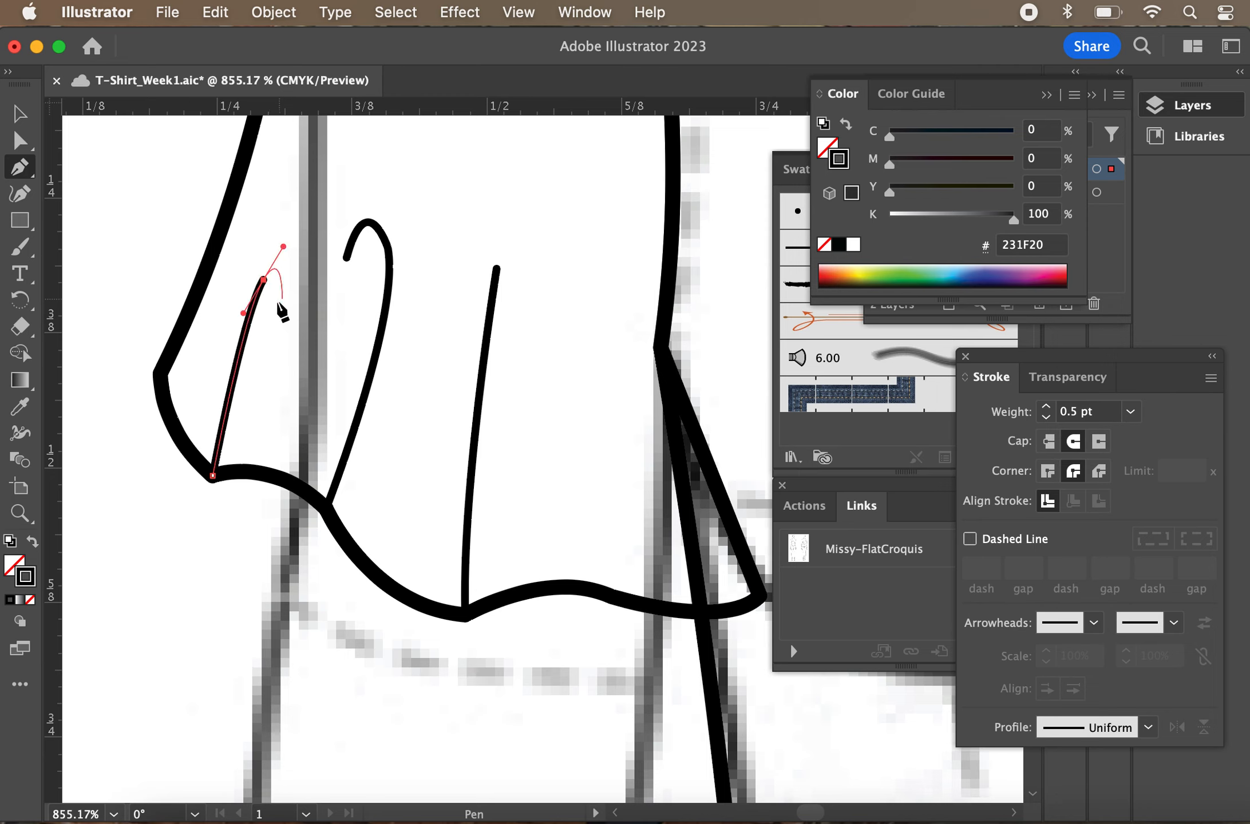
click(274, 302)
super+click(249, 630)
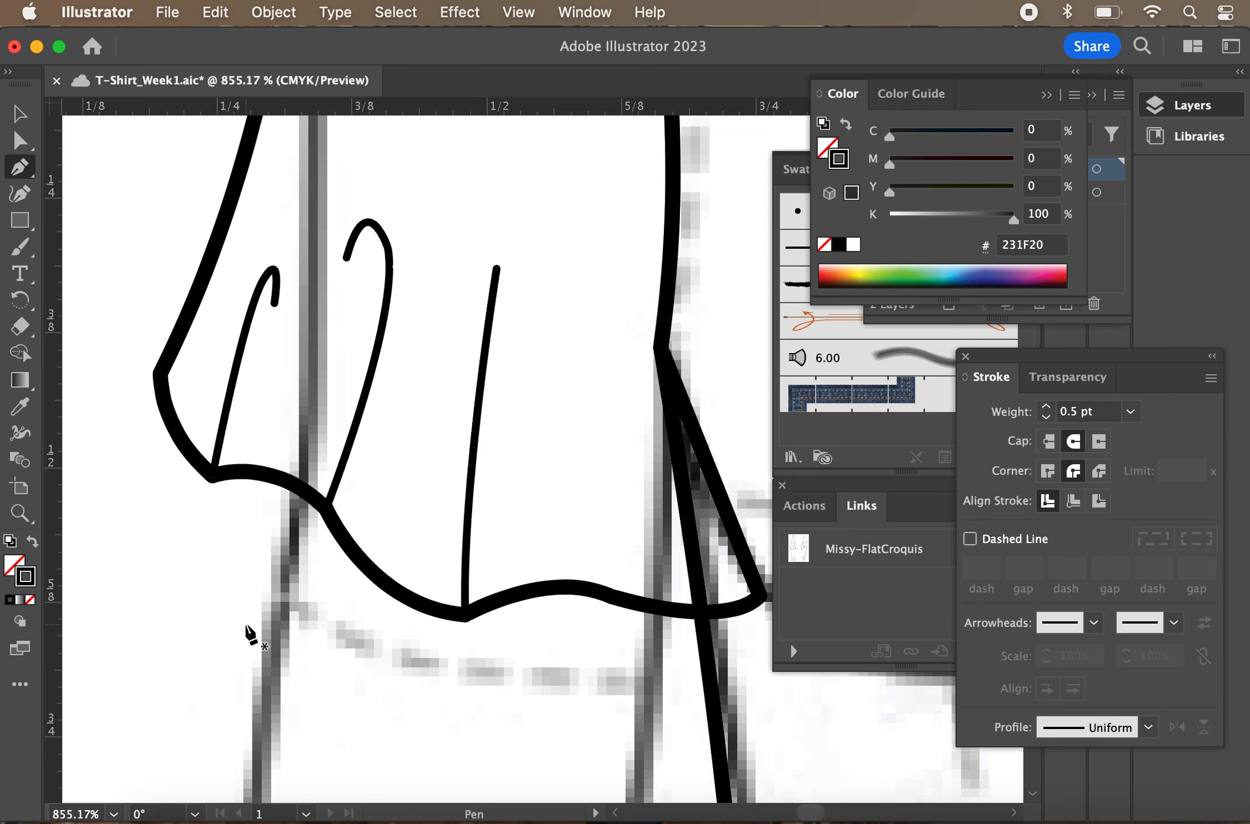
key(super+s)
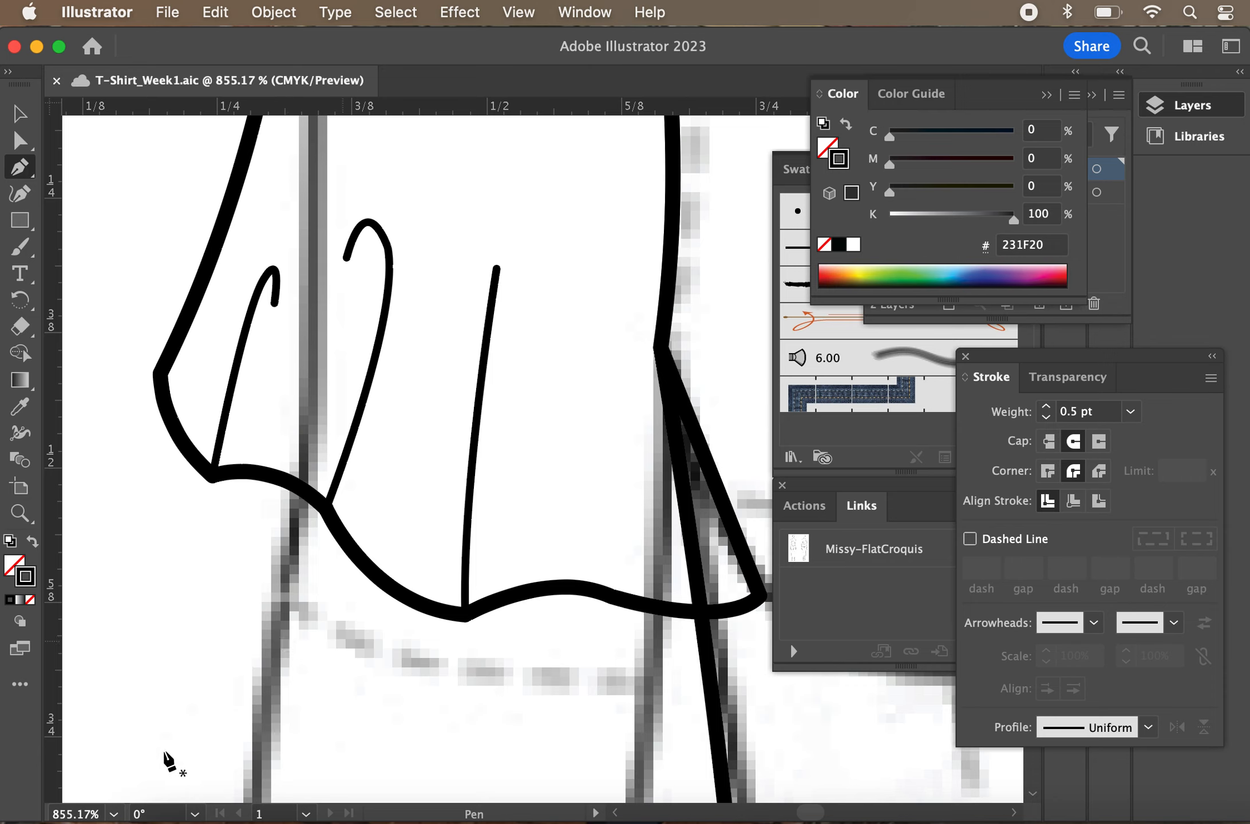
Draw a short fold line with a small hooked end from the hem's wave point near the underarm, and deselect it
click(616, 589)
drag(585, 371, 606, 370)
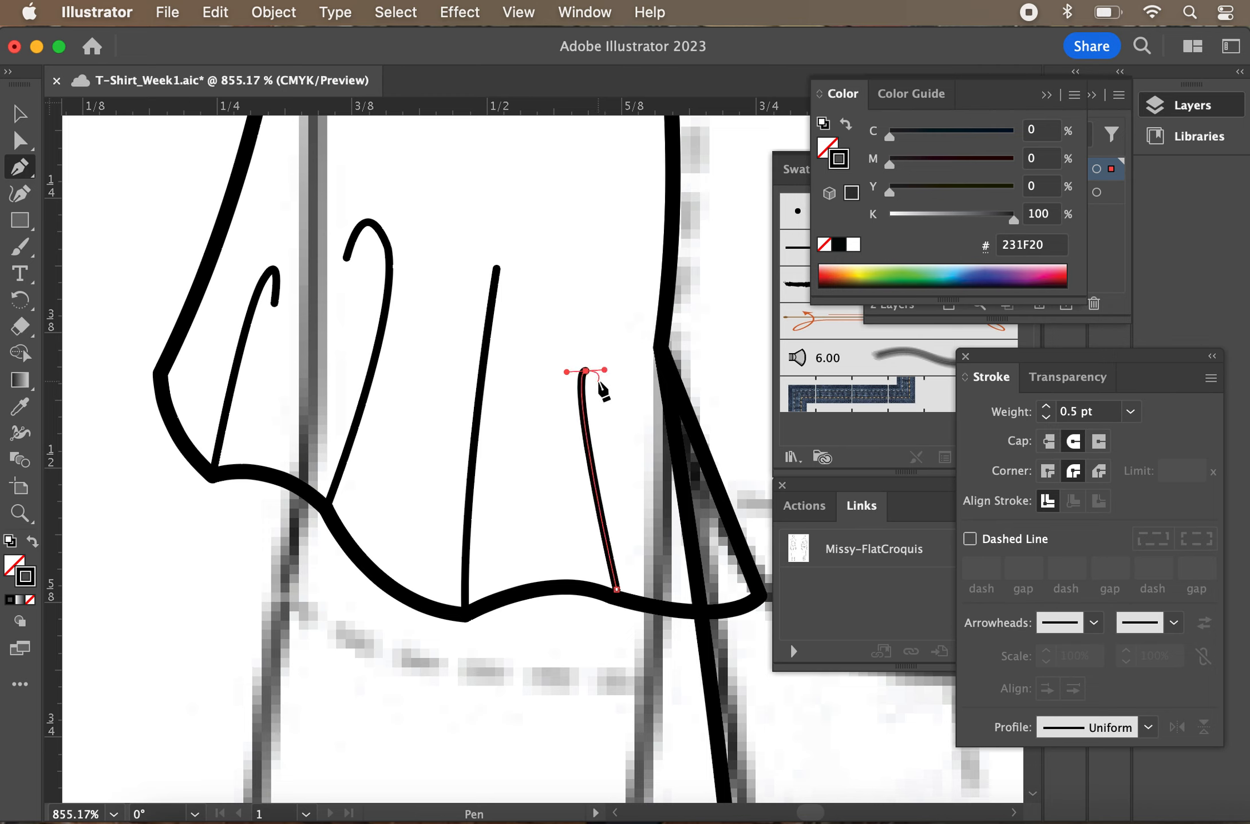
click(597, 379)
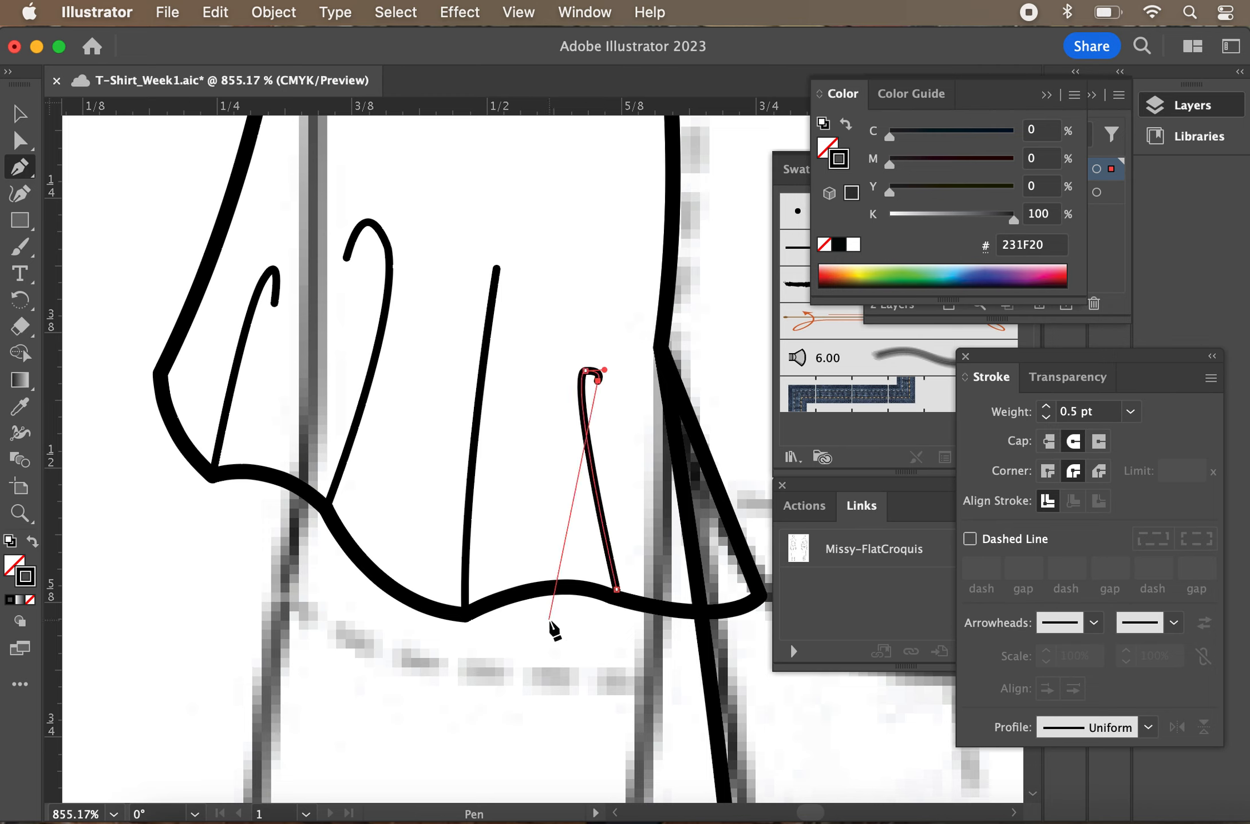
super+click(613, 635)
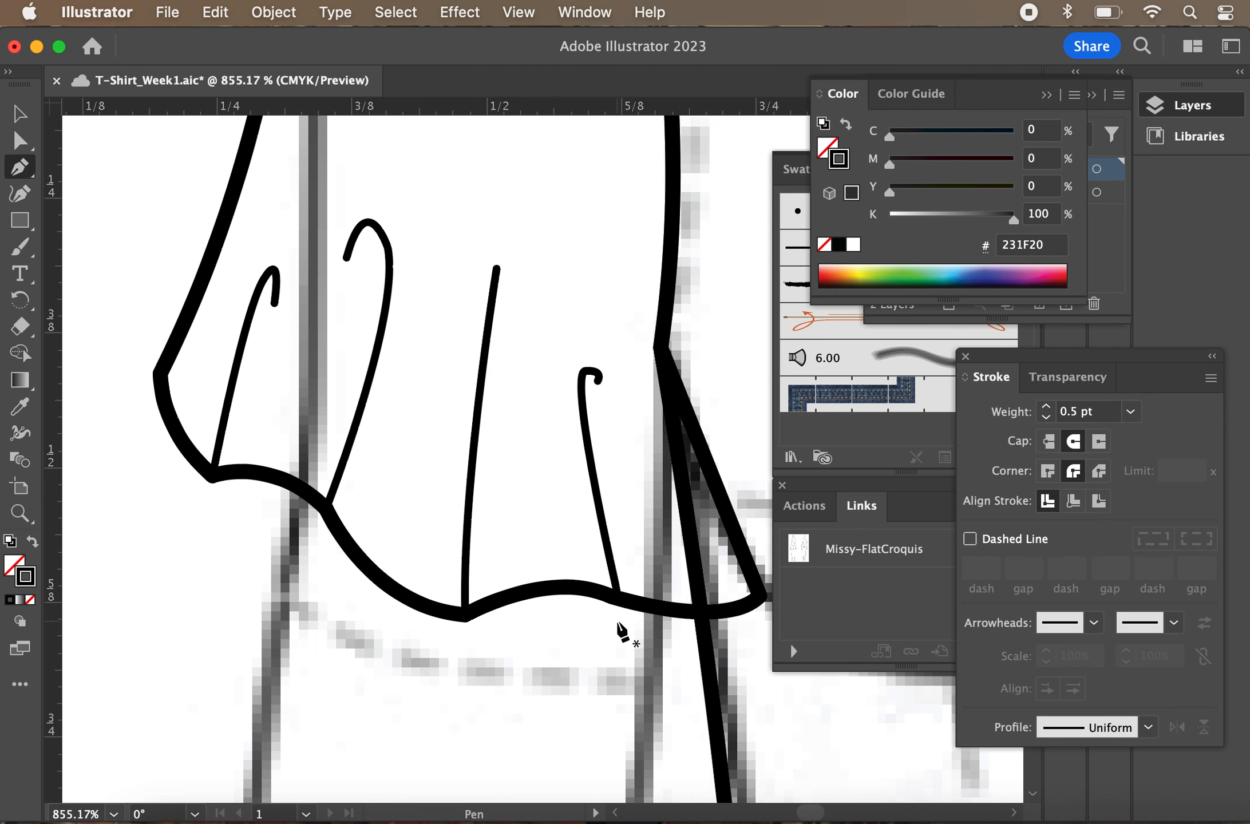
scroll(620, 627, down, 8)
scroll(620, 632, down, 3)
scroll(620, 633, right, 4)
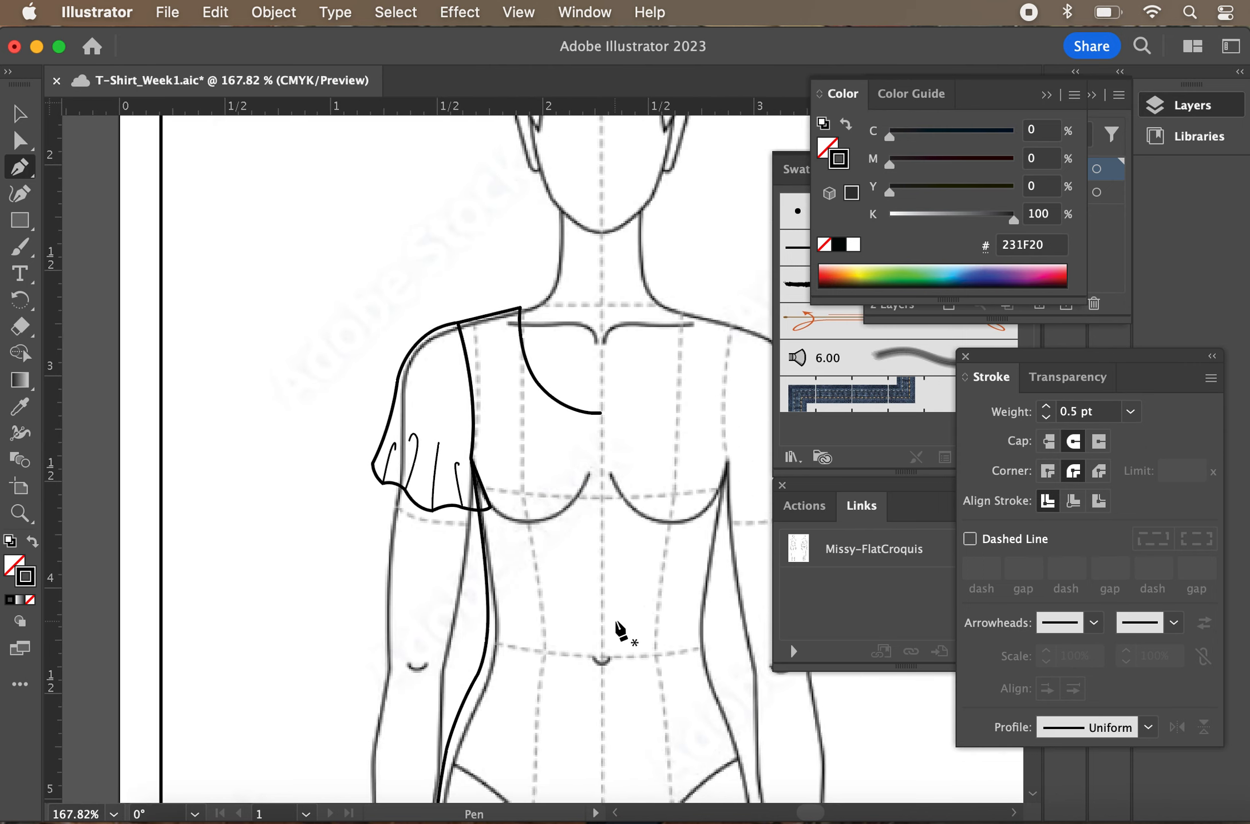
scroll(377, 473, up, 6)
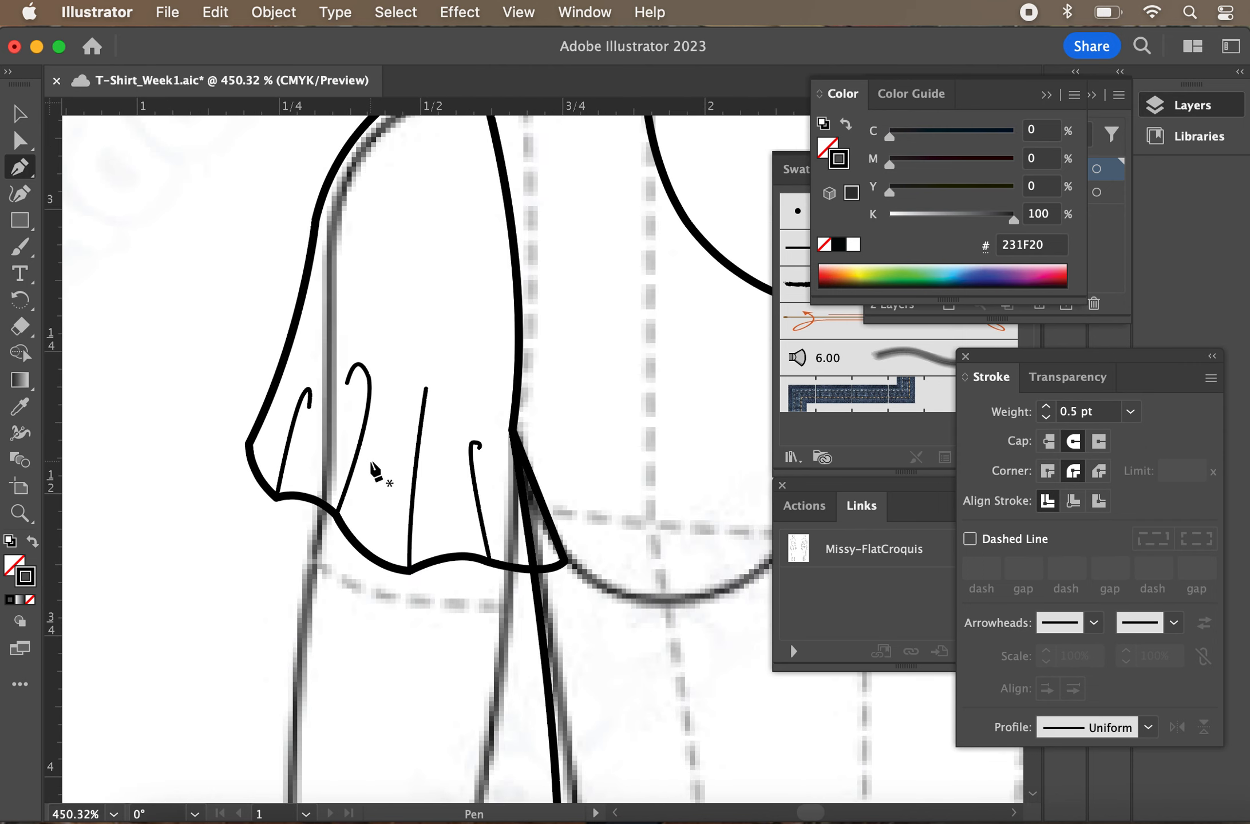
scroll(376, 472, down, 3)
scroll(372, 465, down, 4)
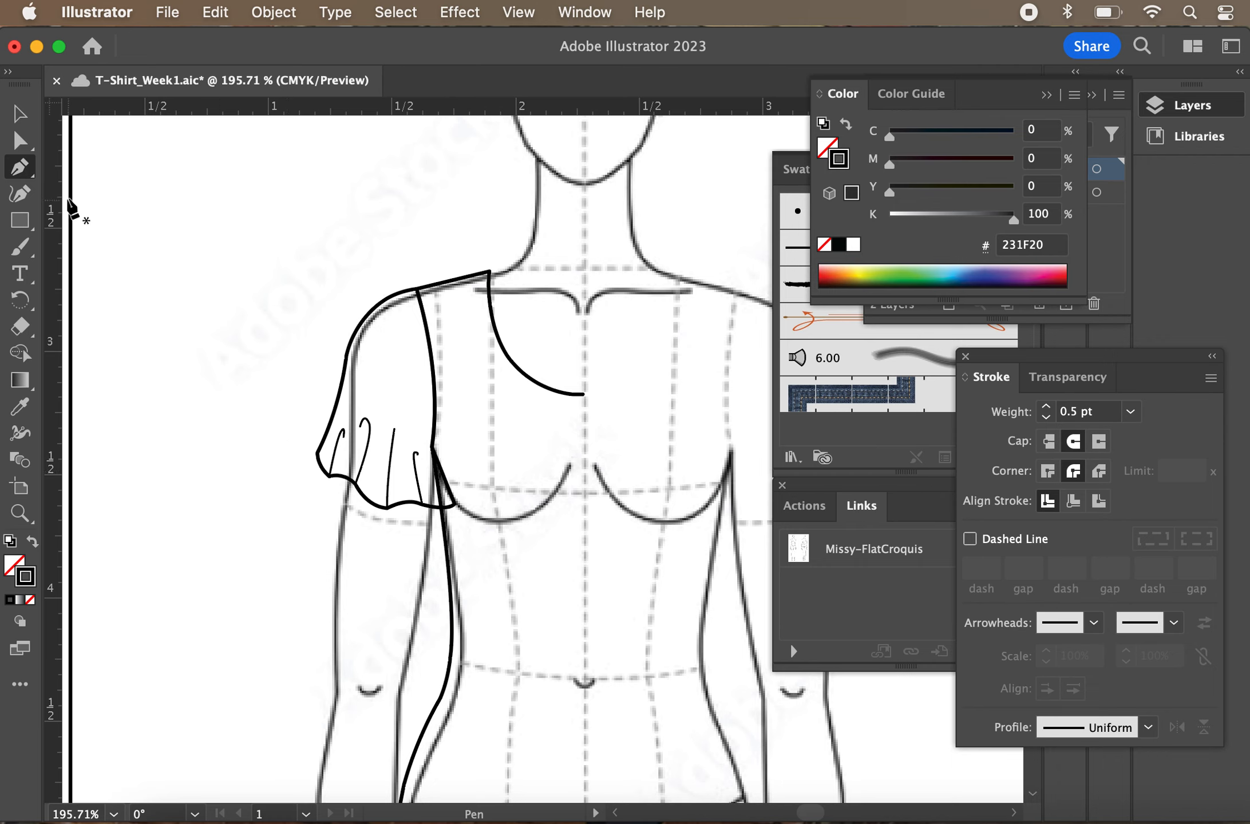
click(14, 117)
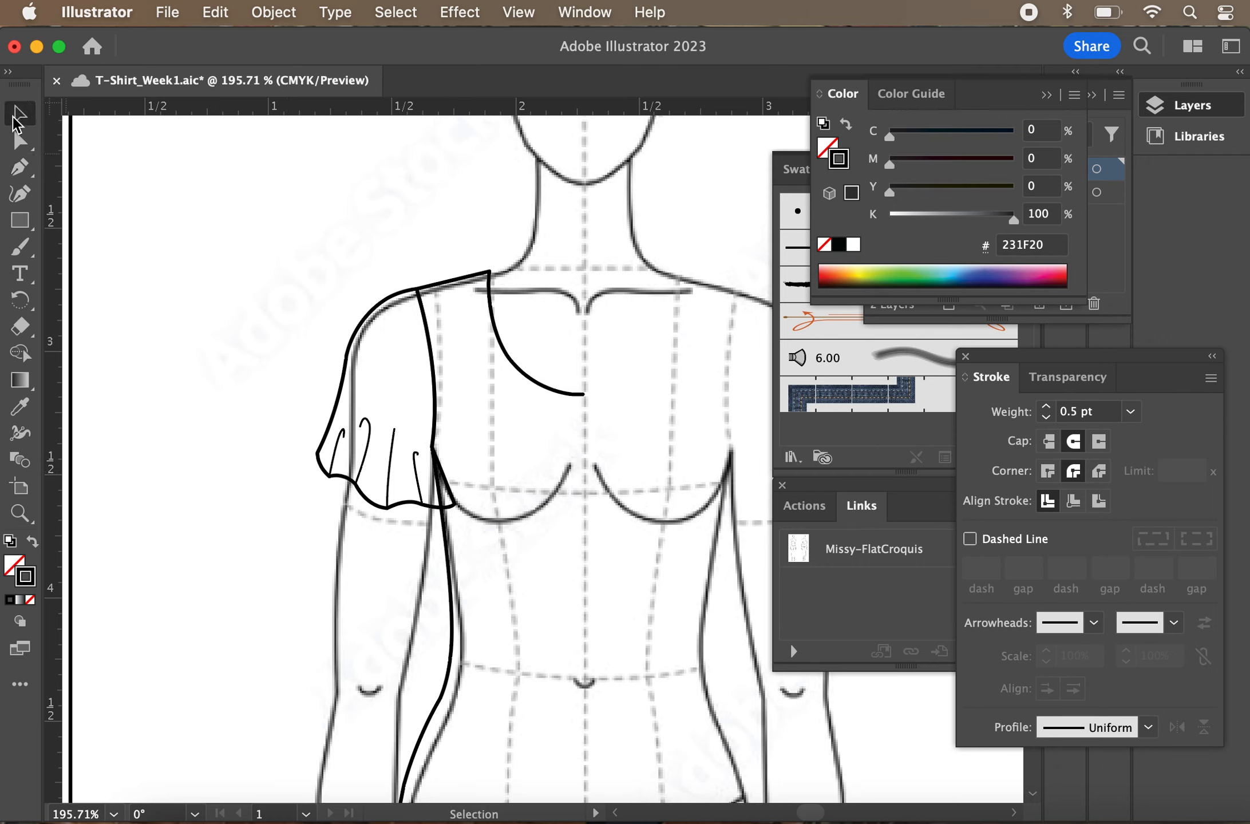
click(338, 447)
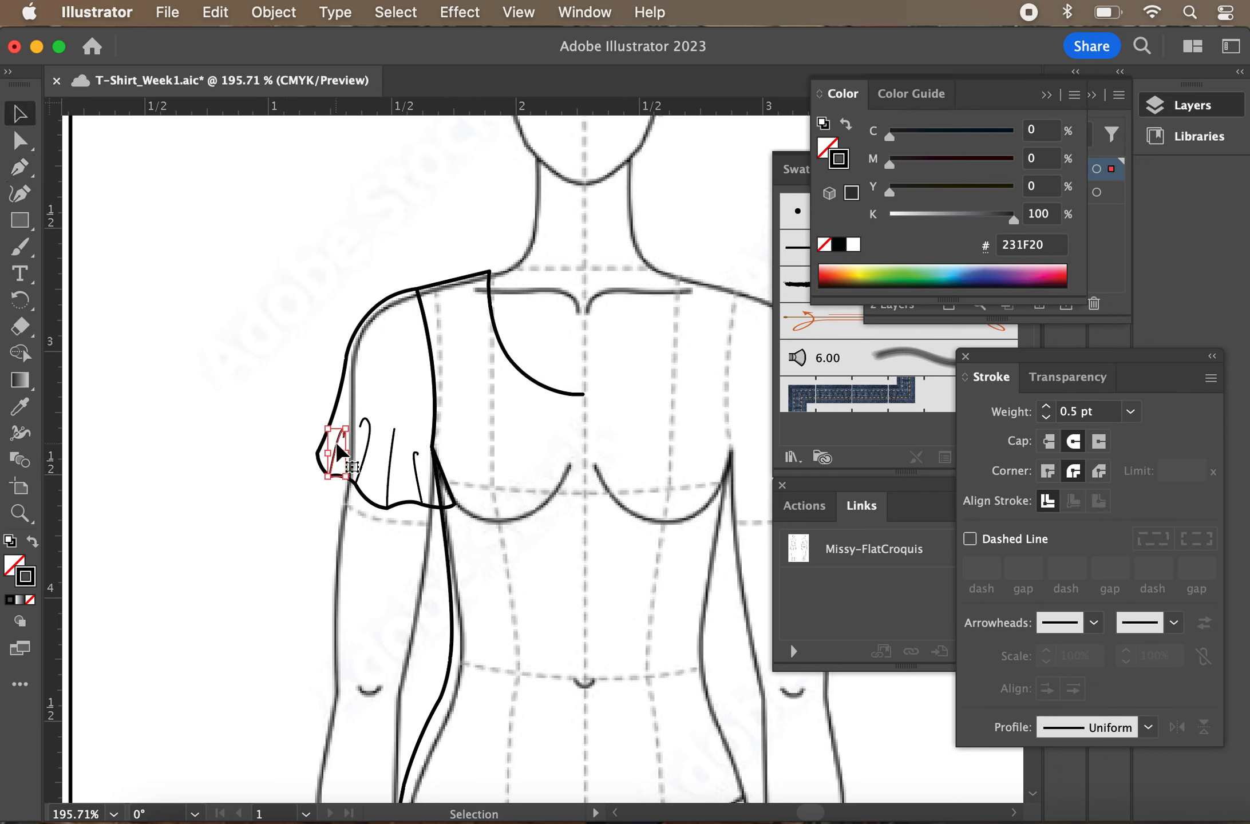
shift+click(367, 436)
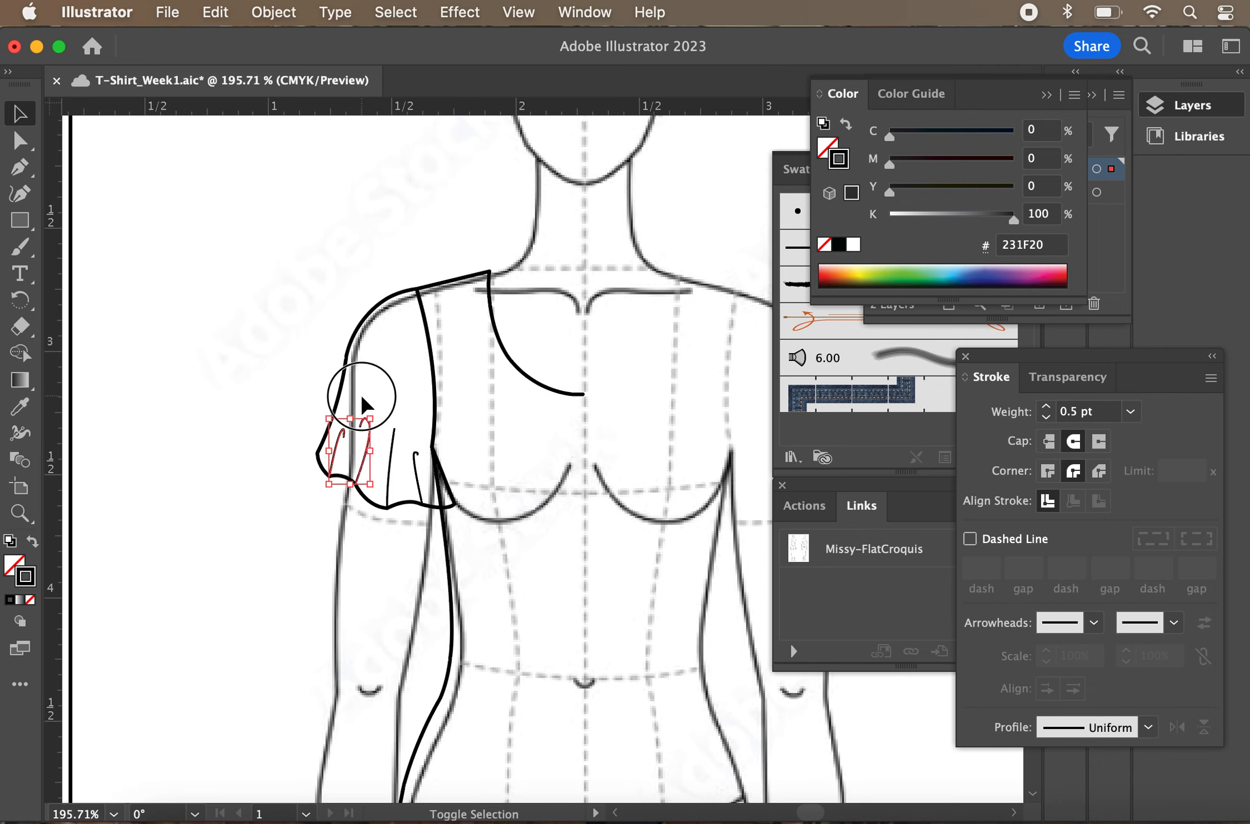
shift+click(423, 469)
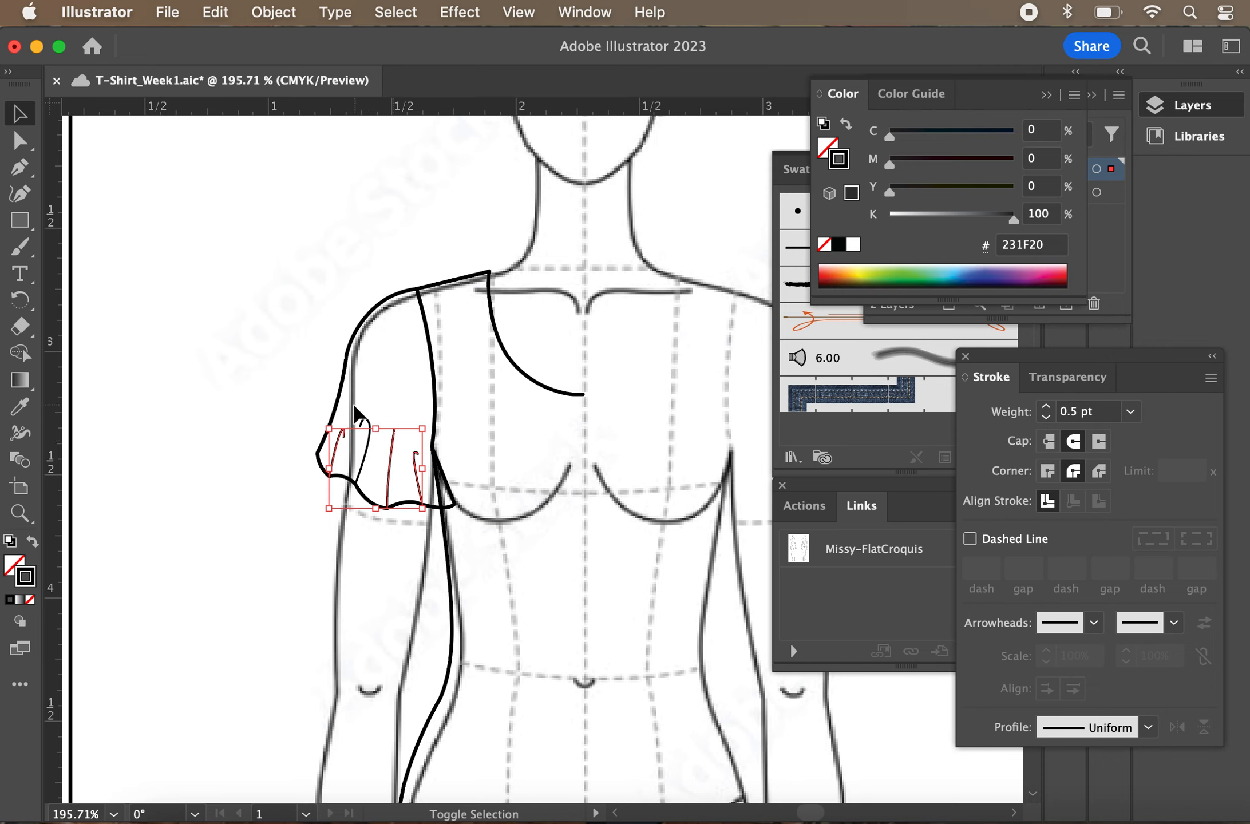
click(329, 416)
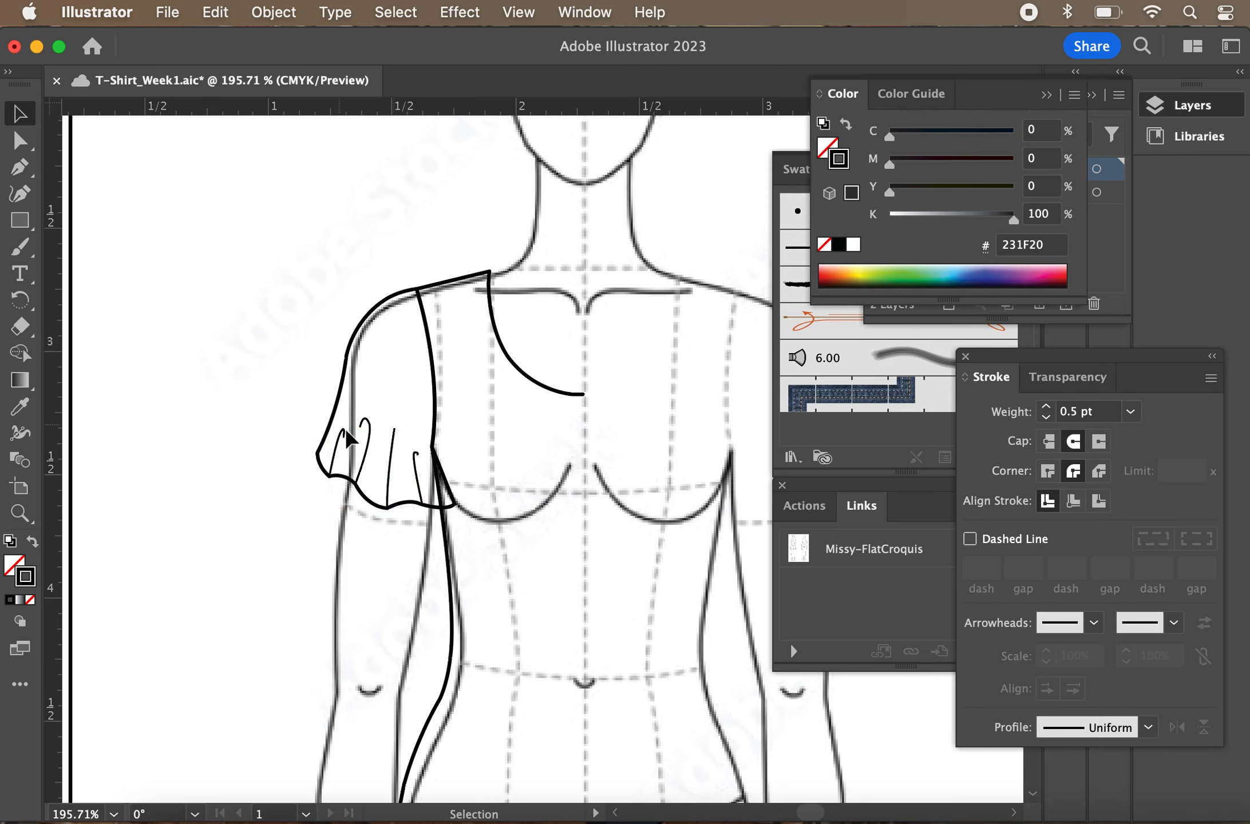
drag(325, 446, 414, 466)
key(super+z)
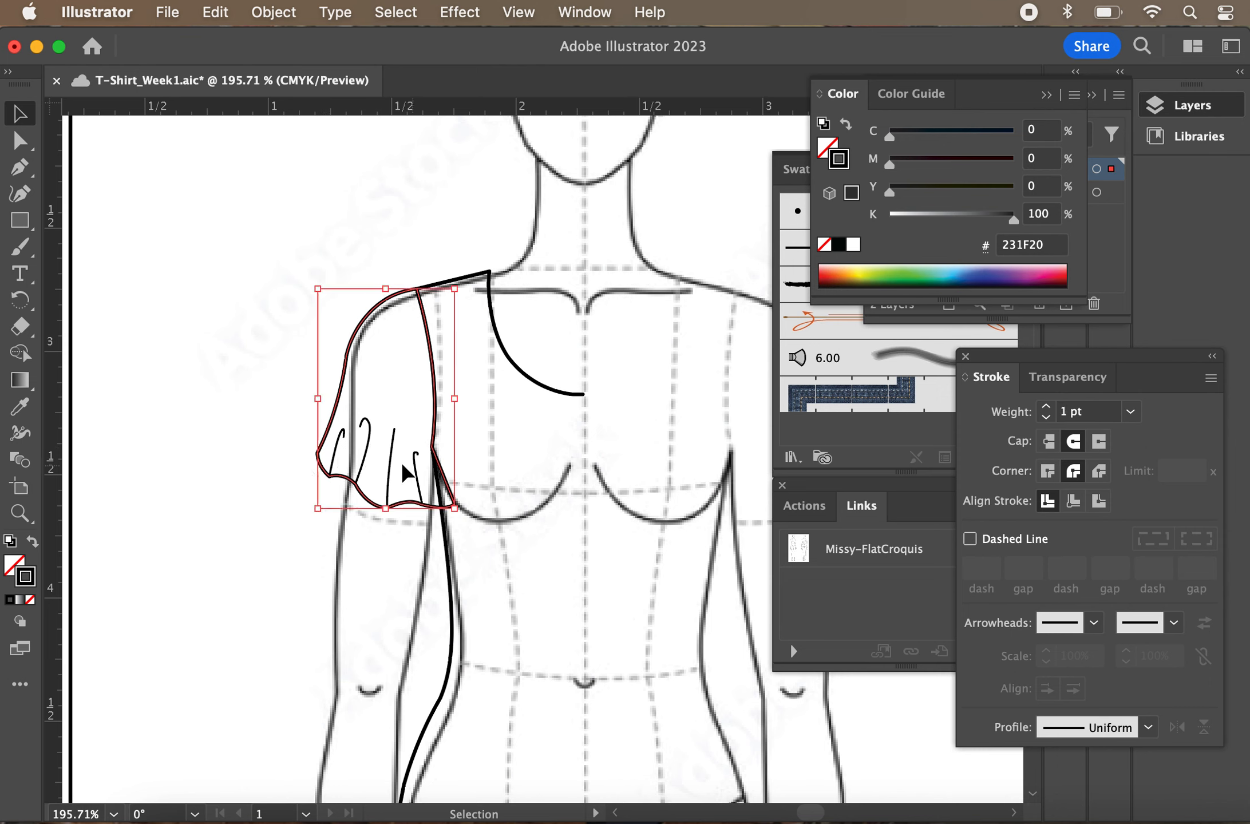
Group the sleeve's four fold lines, bring the group to the front, and deselect it
drag(331, 437, 424, 476)
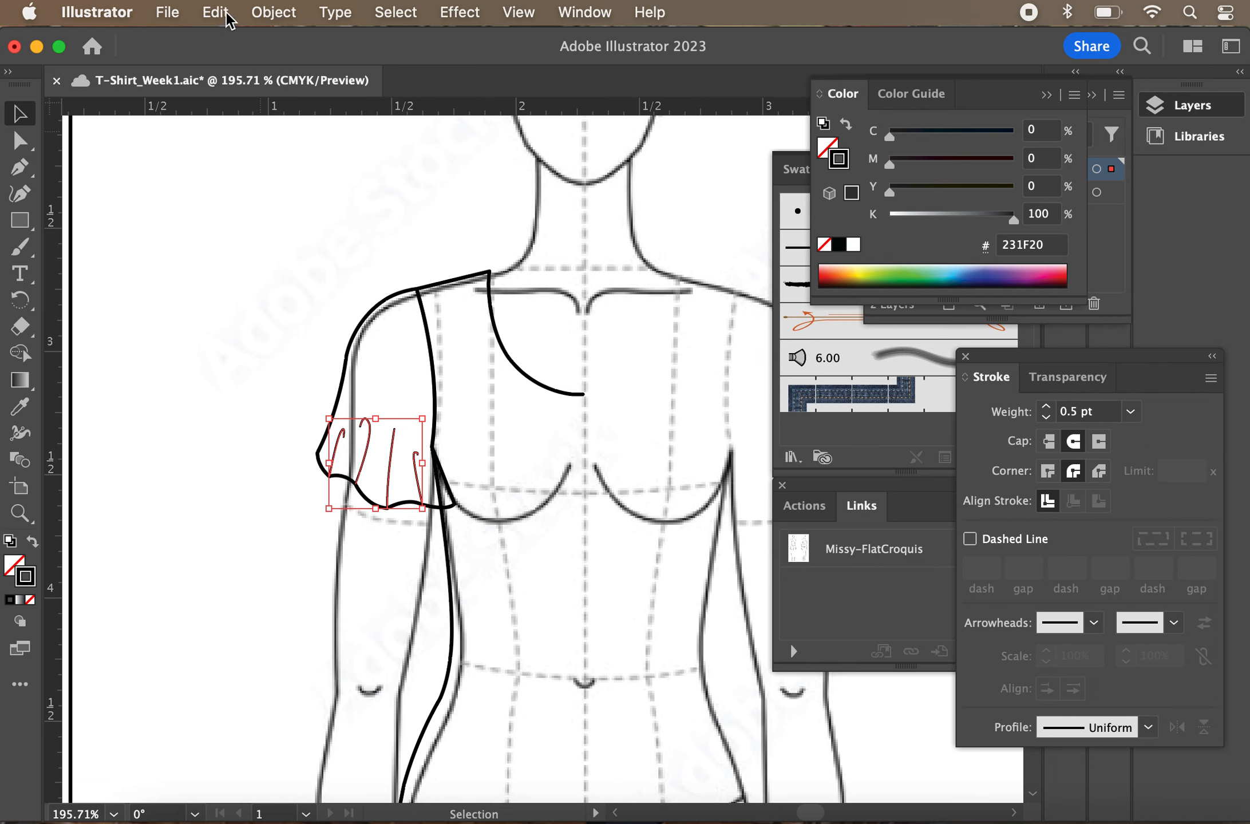
click(268, 12)
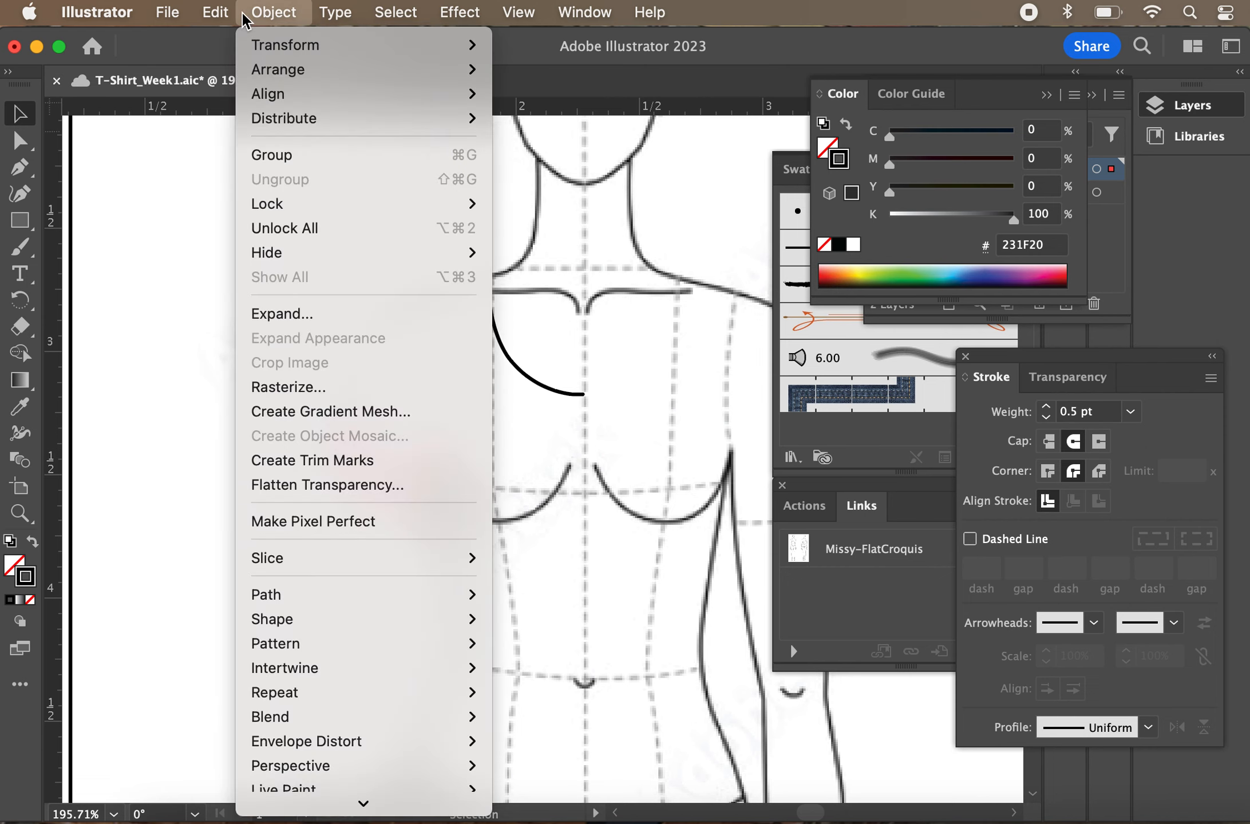
click(317, 154)
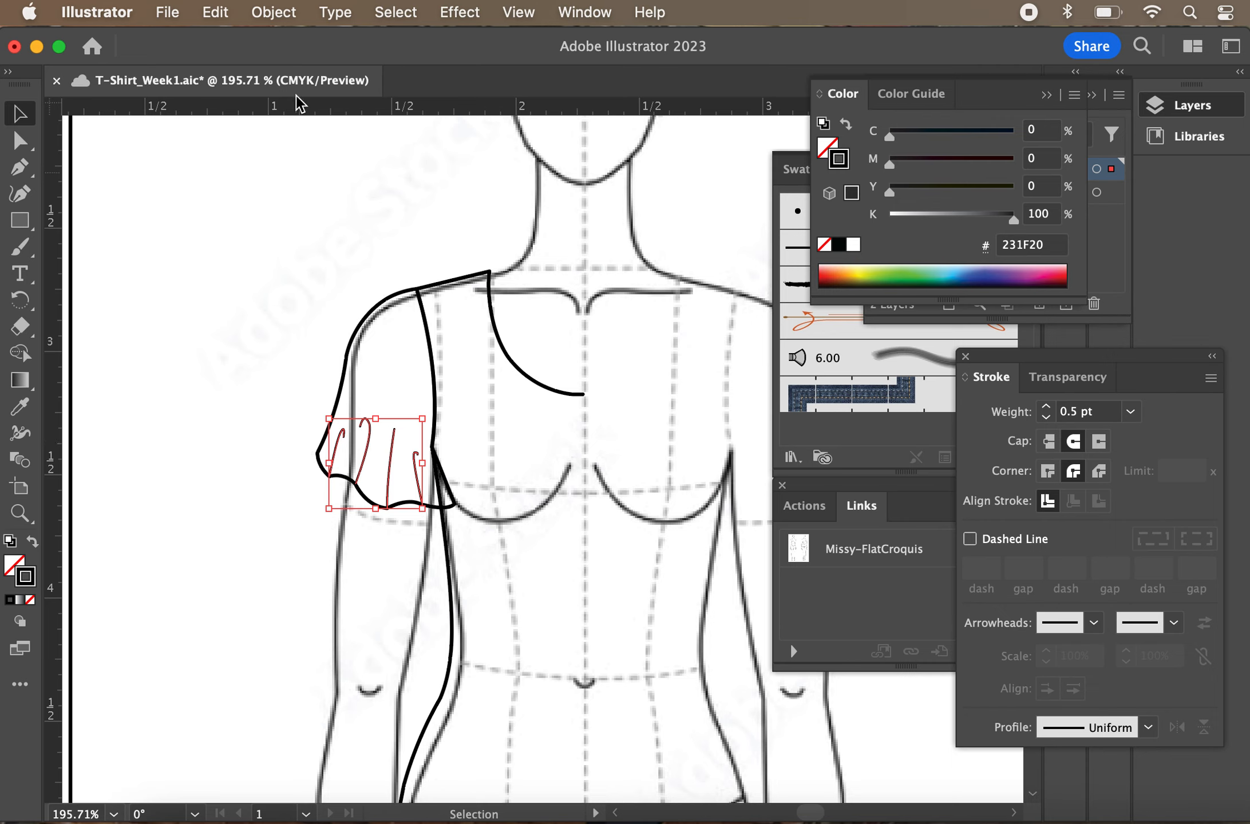
click(275, 15)
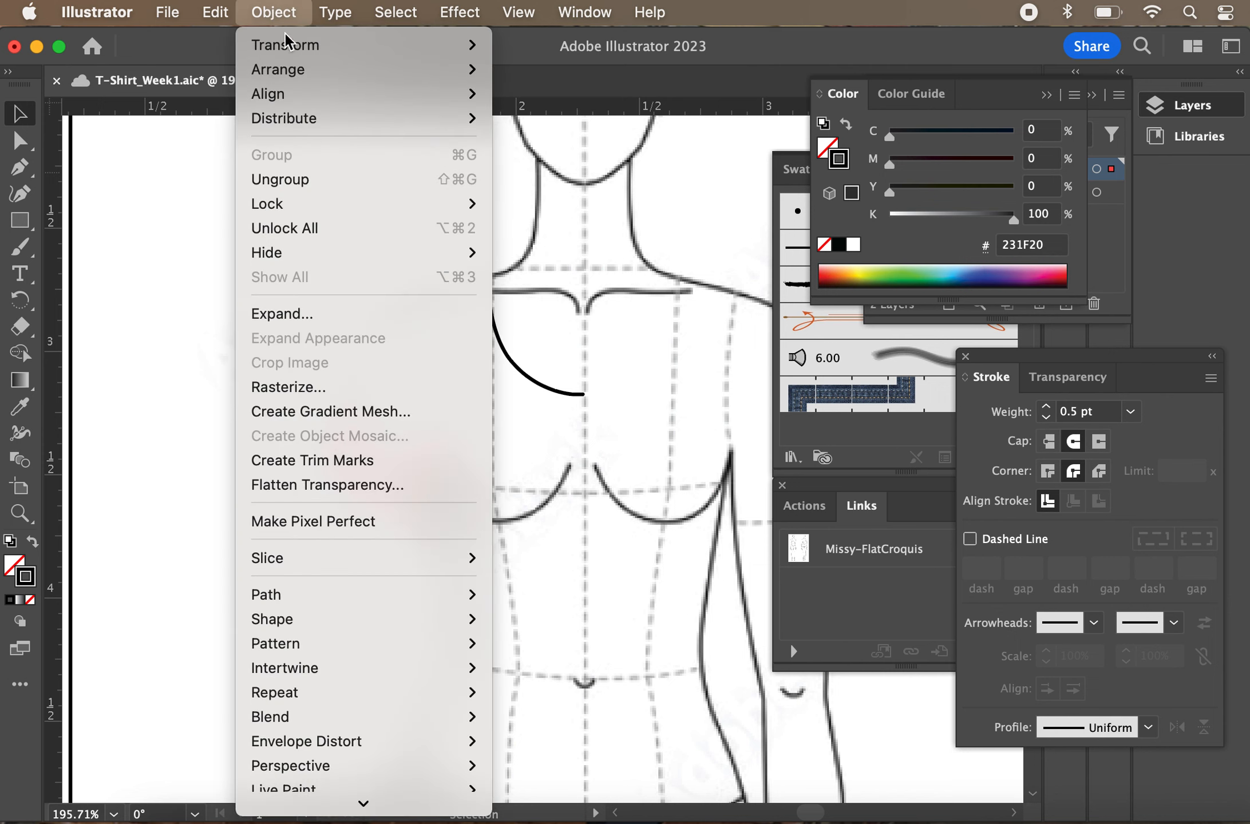
mouse_move(357, 73)
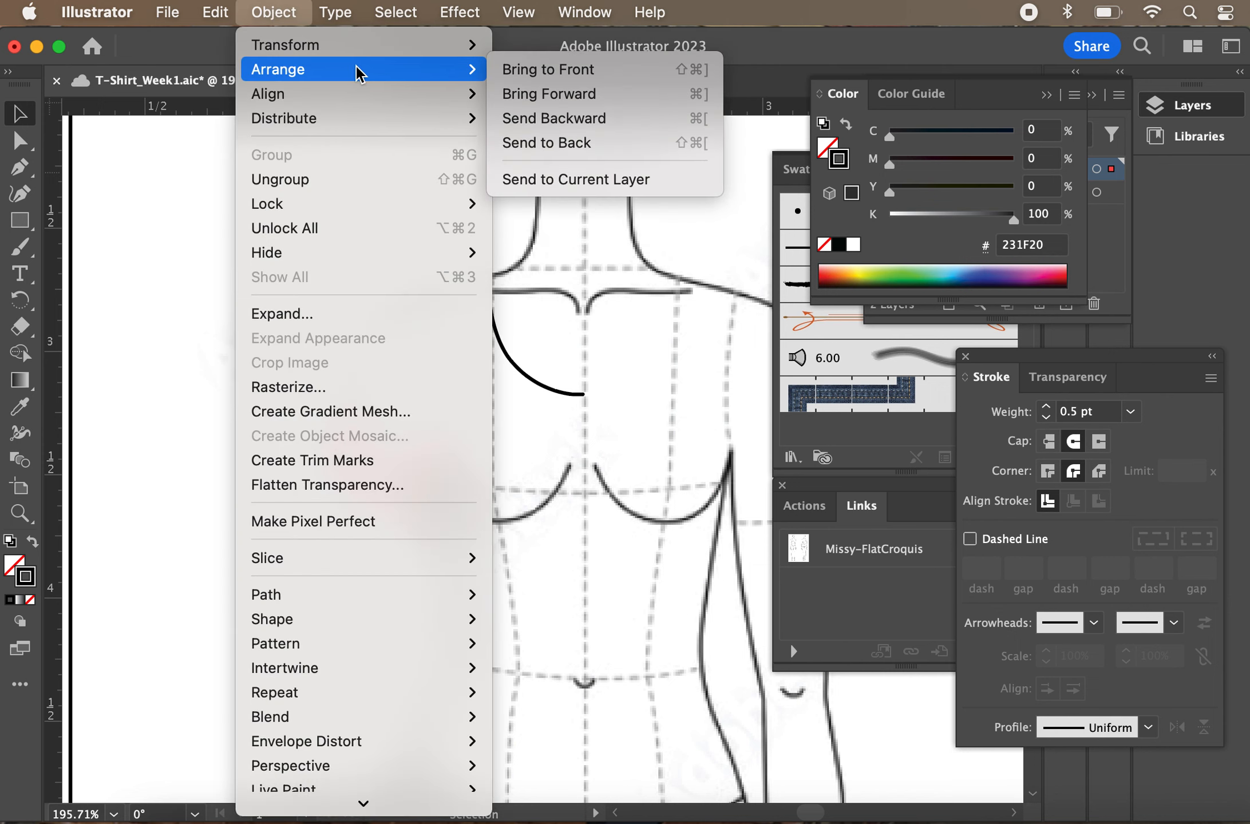
click(520, 79)
click(258, 403)
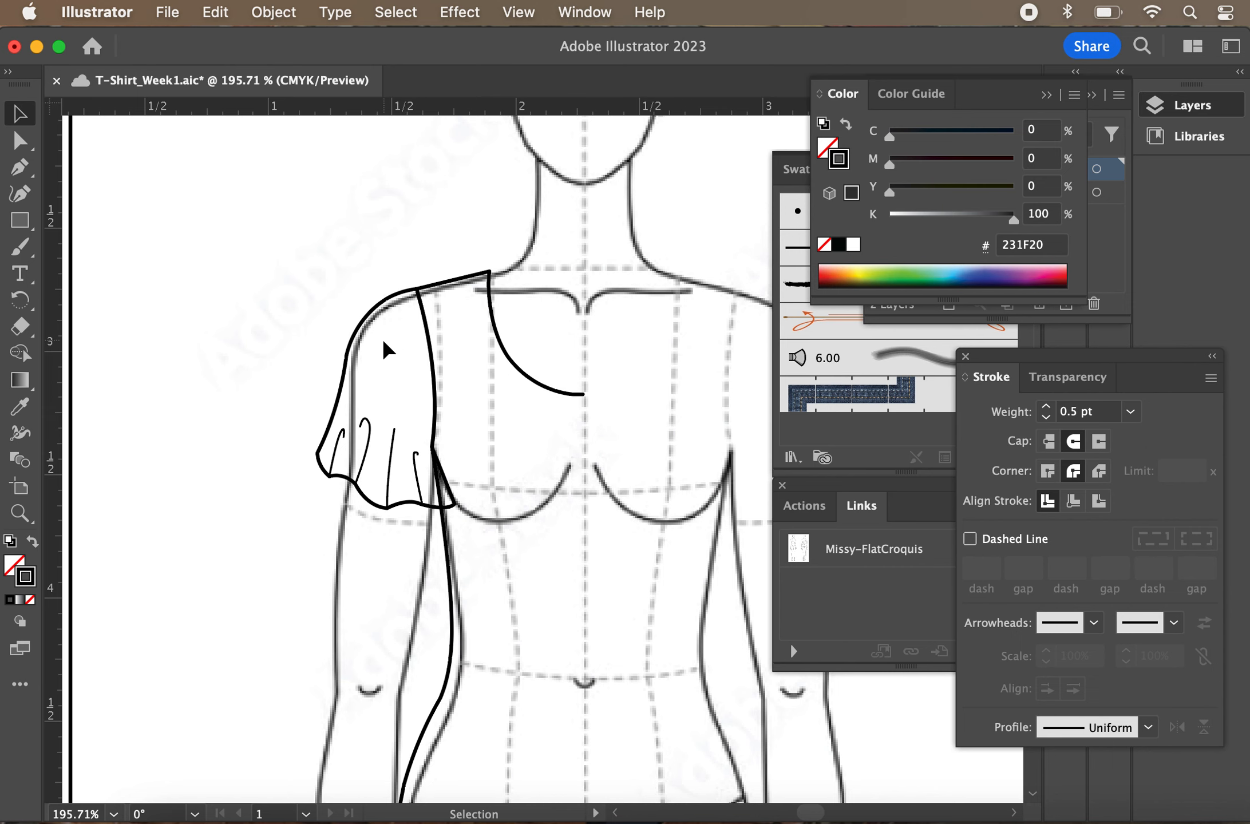
Copy only the neckline curve of the T-shirt body and paste it in front as a separate path
scroll(382, 337, up, 5)
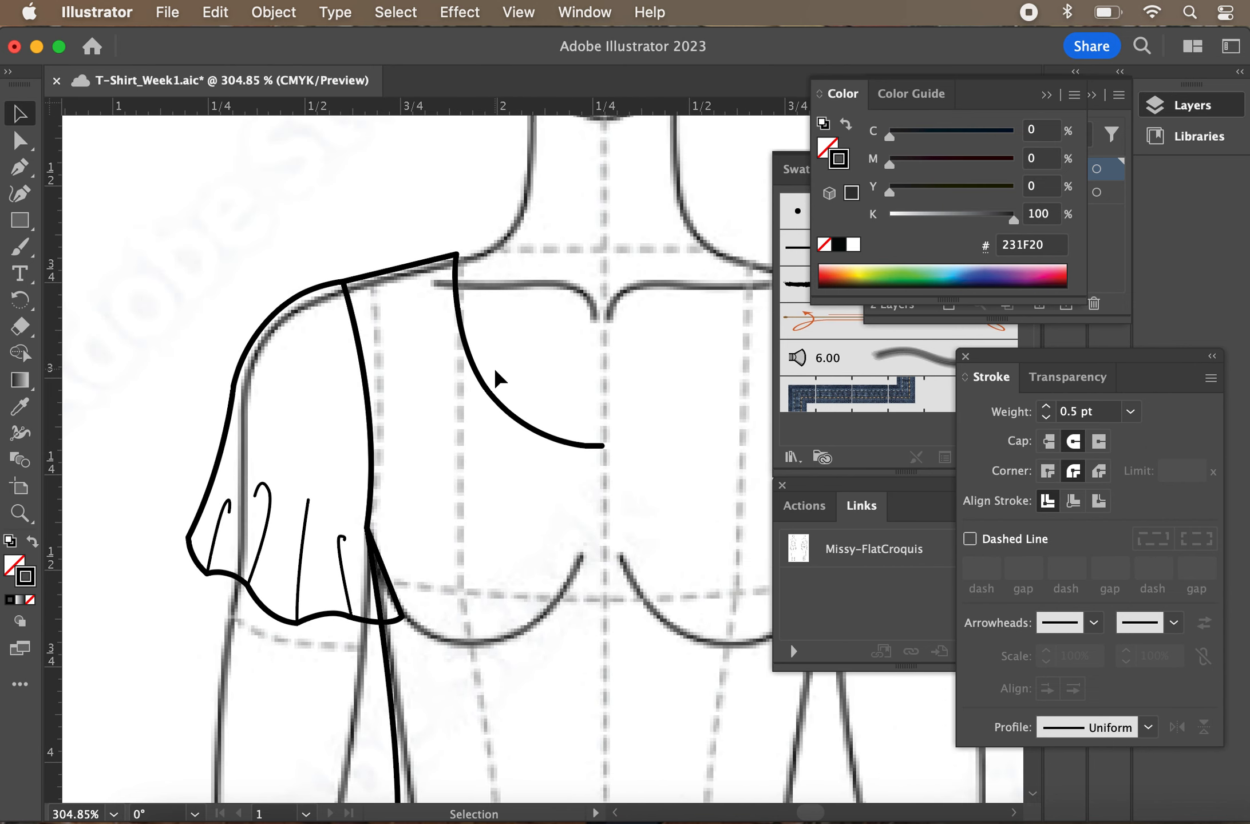
click(21, 141)
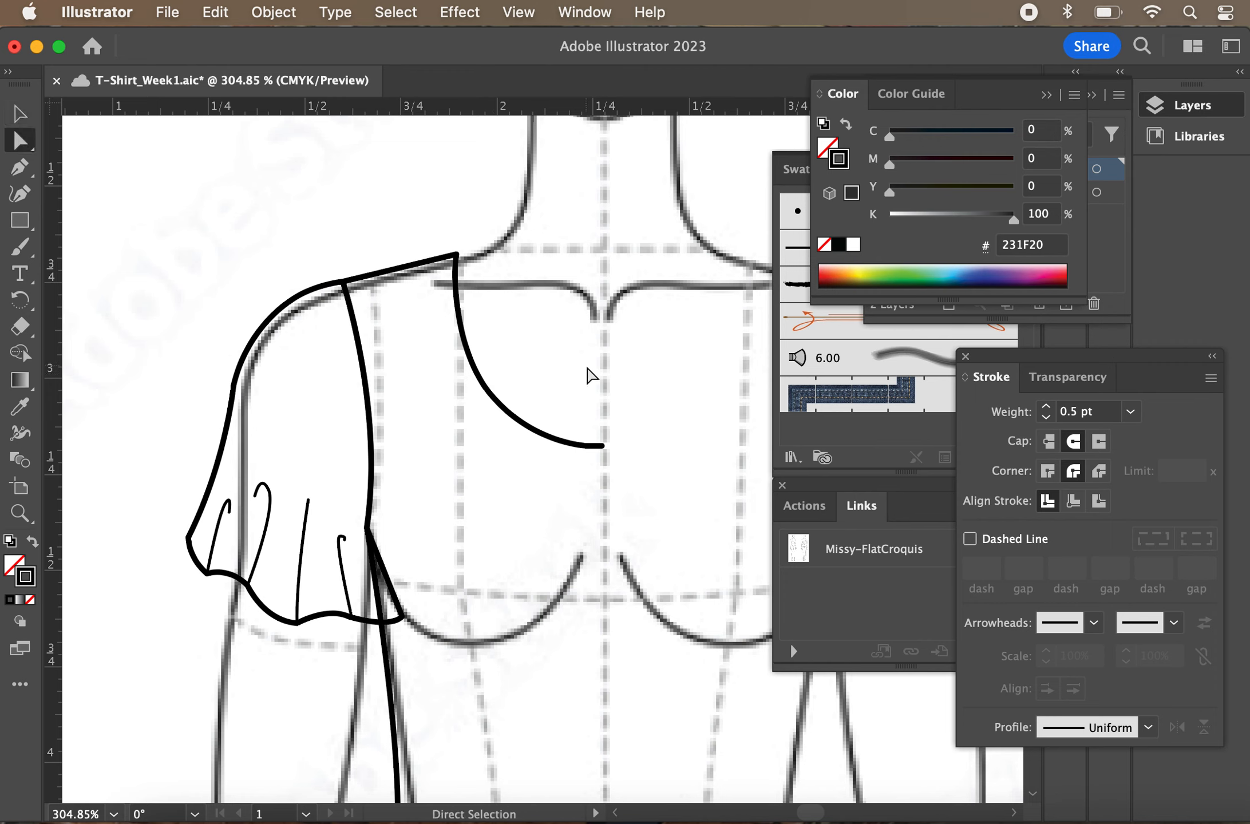
drag(591, 377, 507, 453)
click(610, 484)
drag(648, 453, 433, 296)
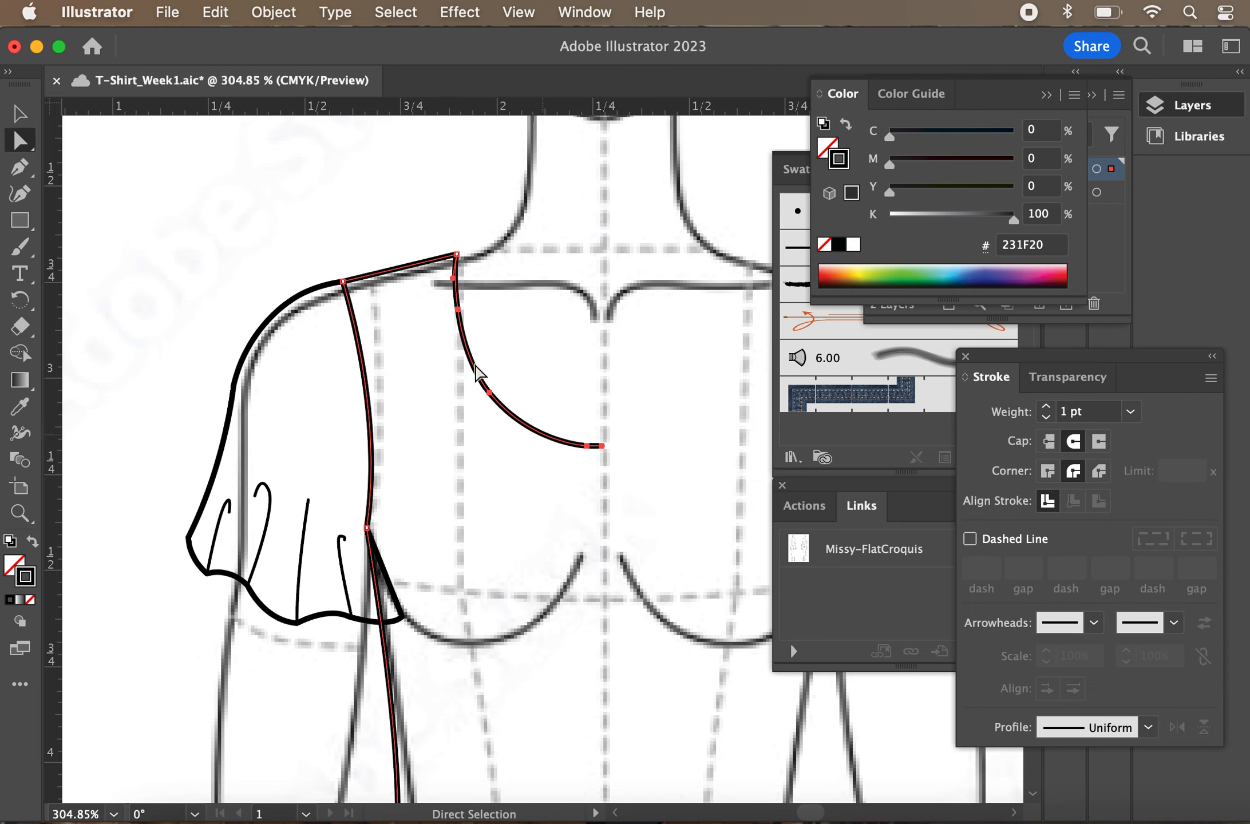
key(super)
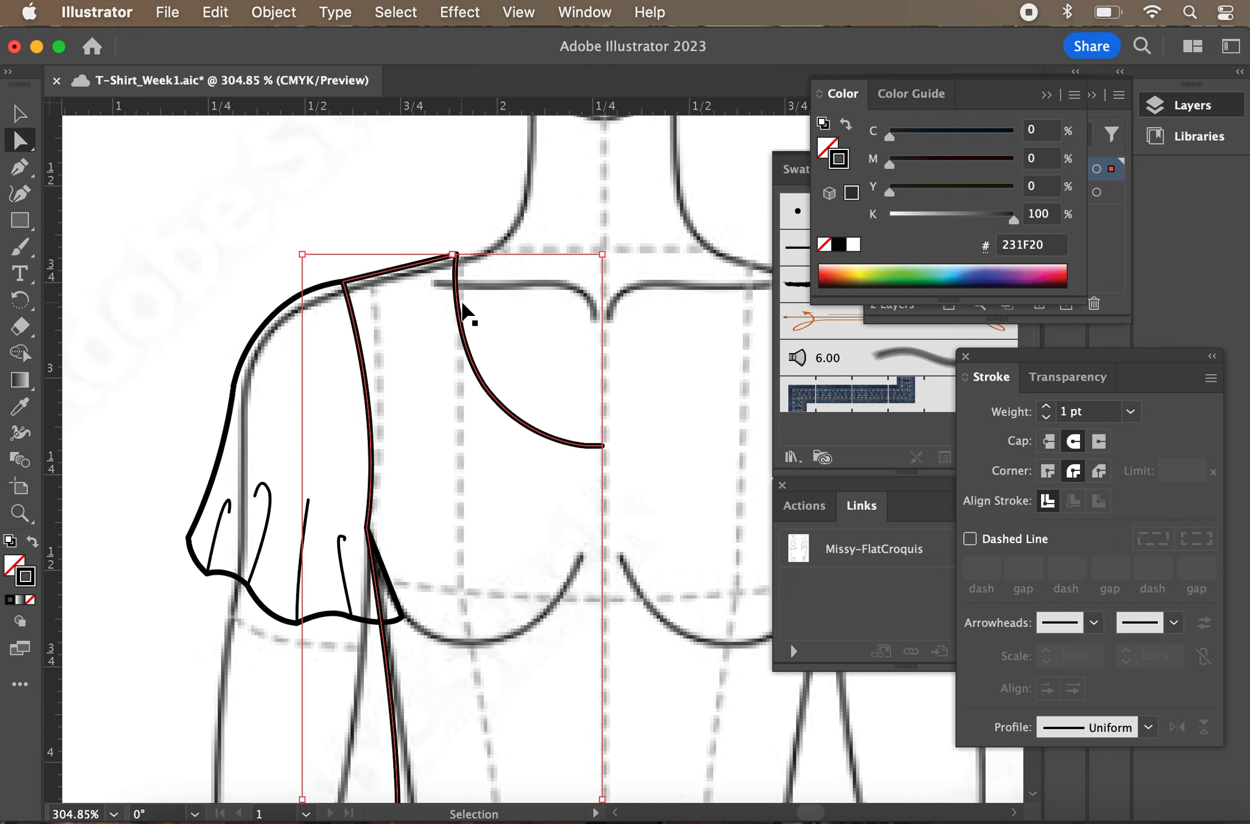
super+click(464, 310)
scroll(510, 392, up, 5)
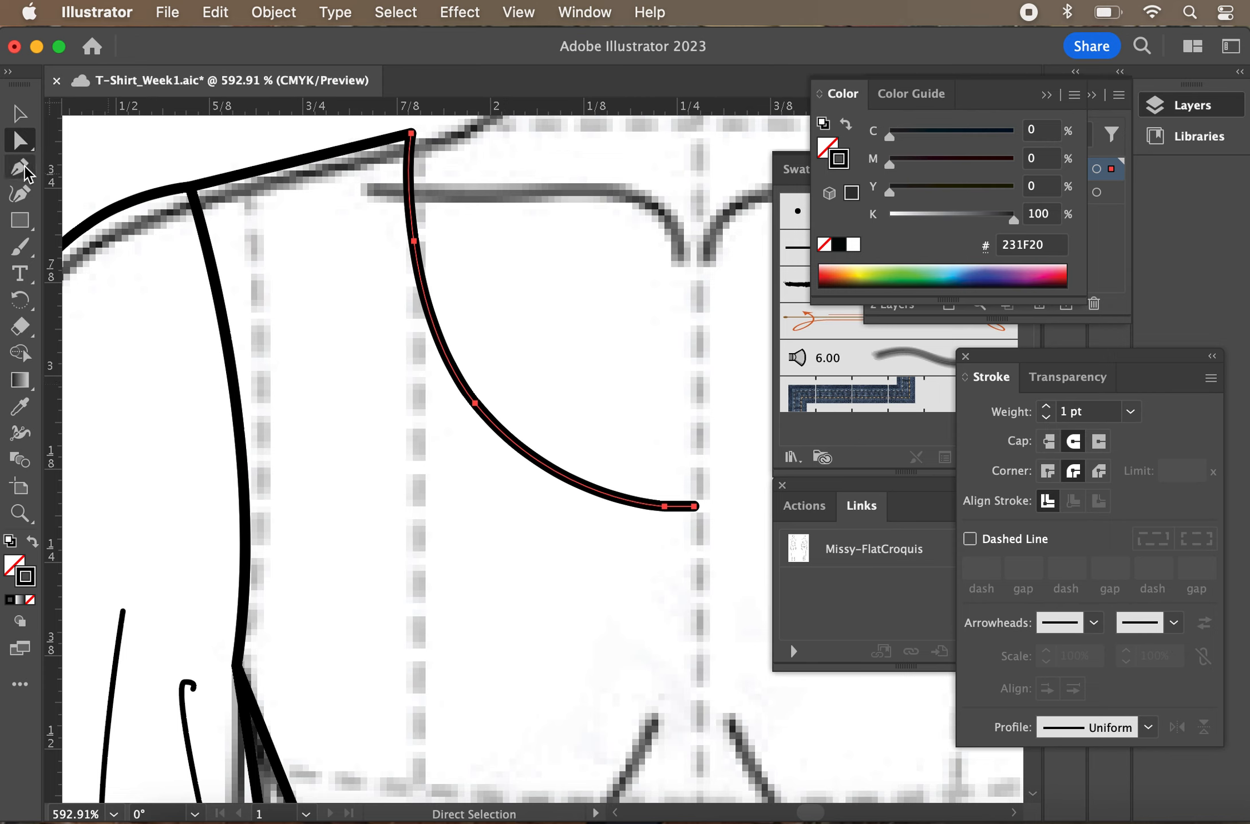
Nudge the neckline copy down and toward the sleeve, and stretch its lower end to the centre front line to outline the neckband
key(Left)
key(Left)
key(Down)
key(Left)
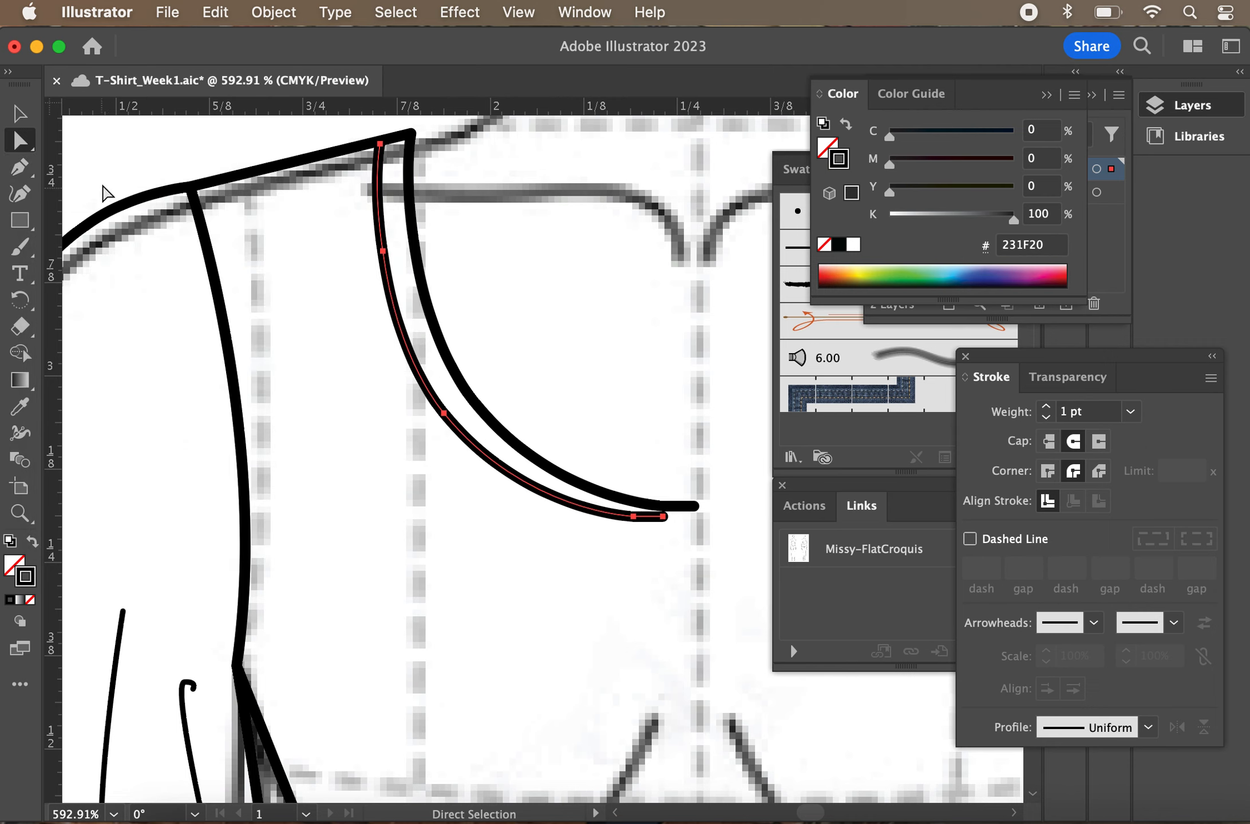
key(v)
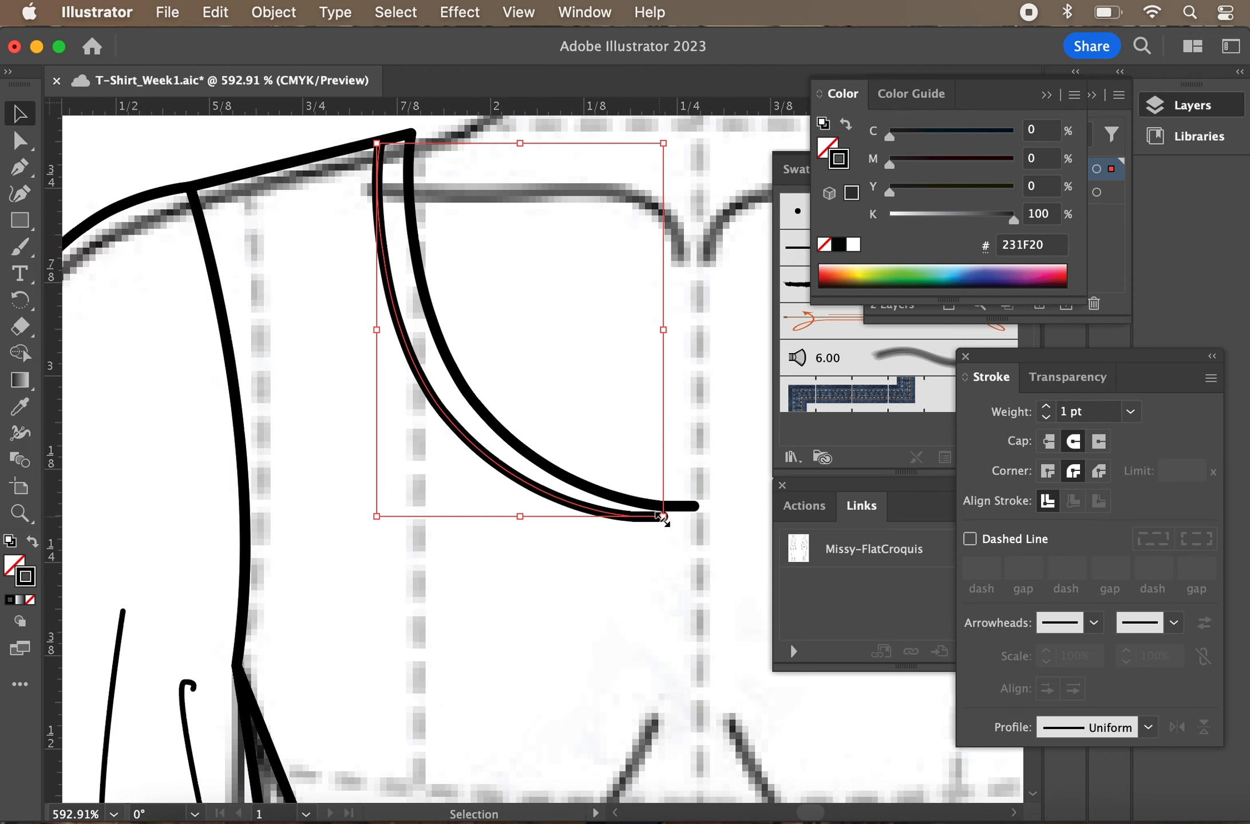
drag(663, 517, 696, 535)
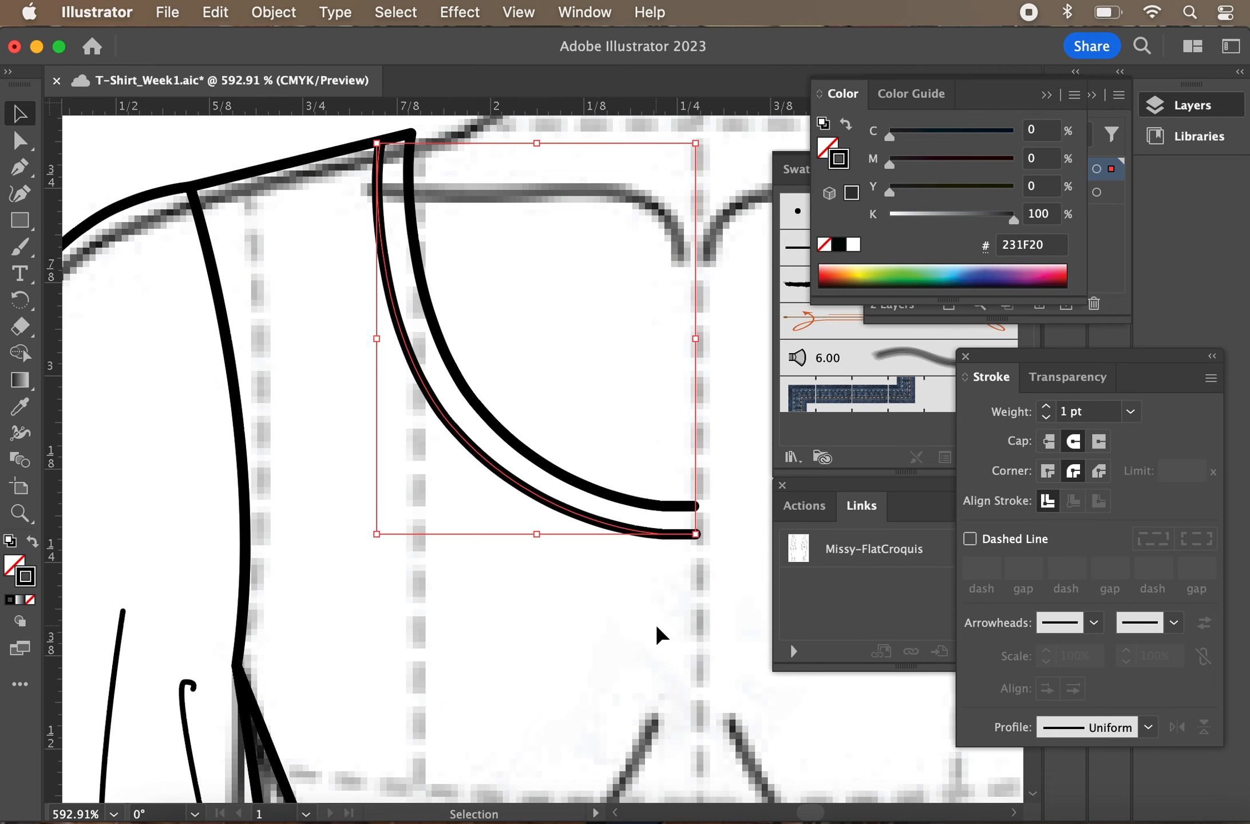
key(Left)
key(Return)
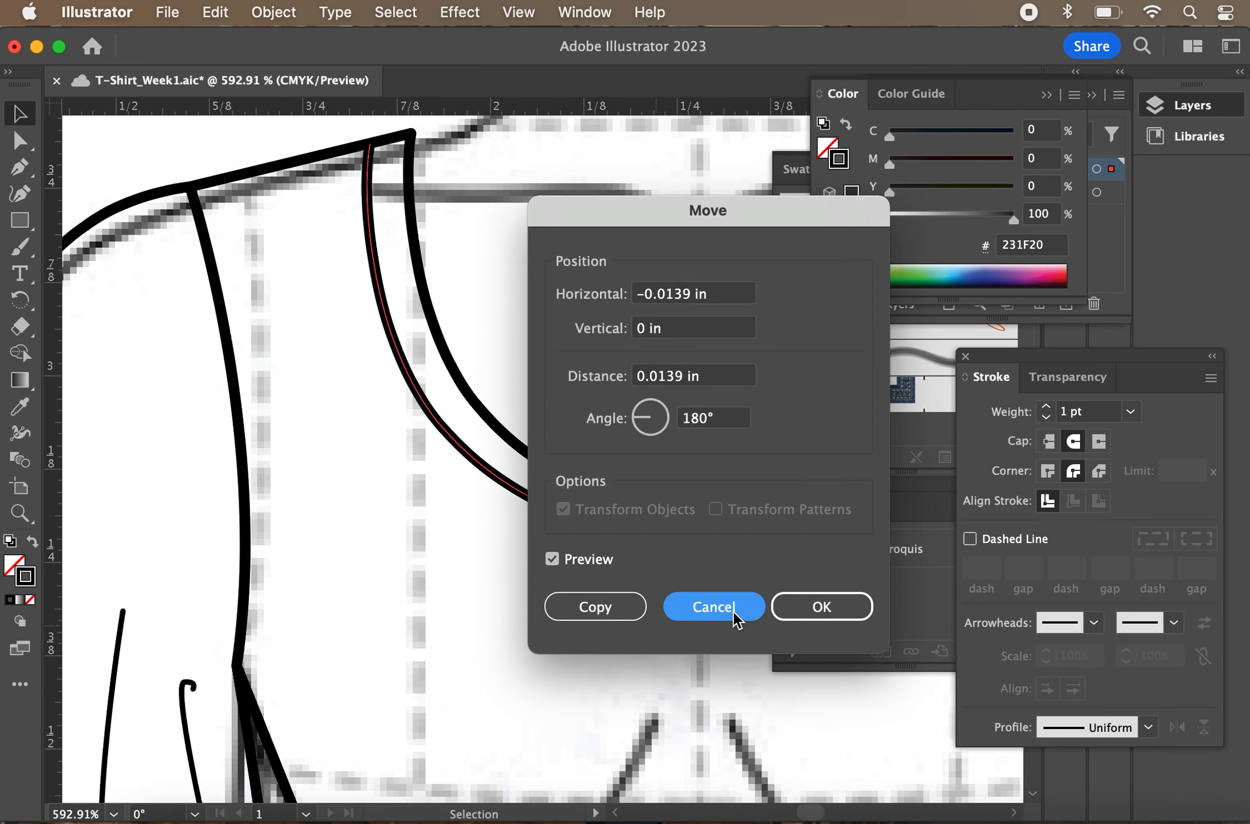
click(734, 612)
click(558, 621)
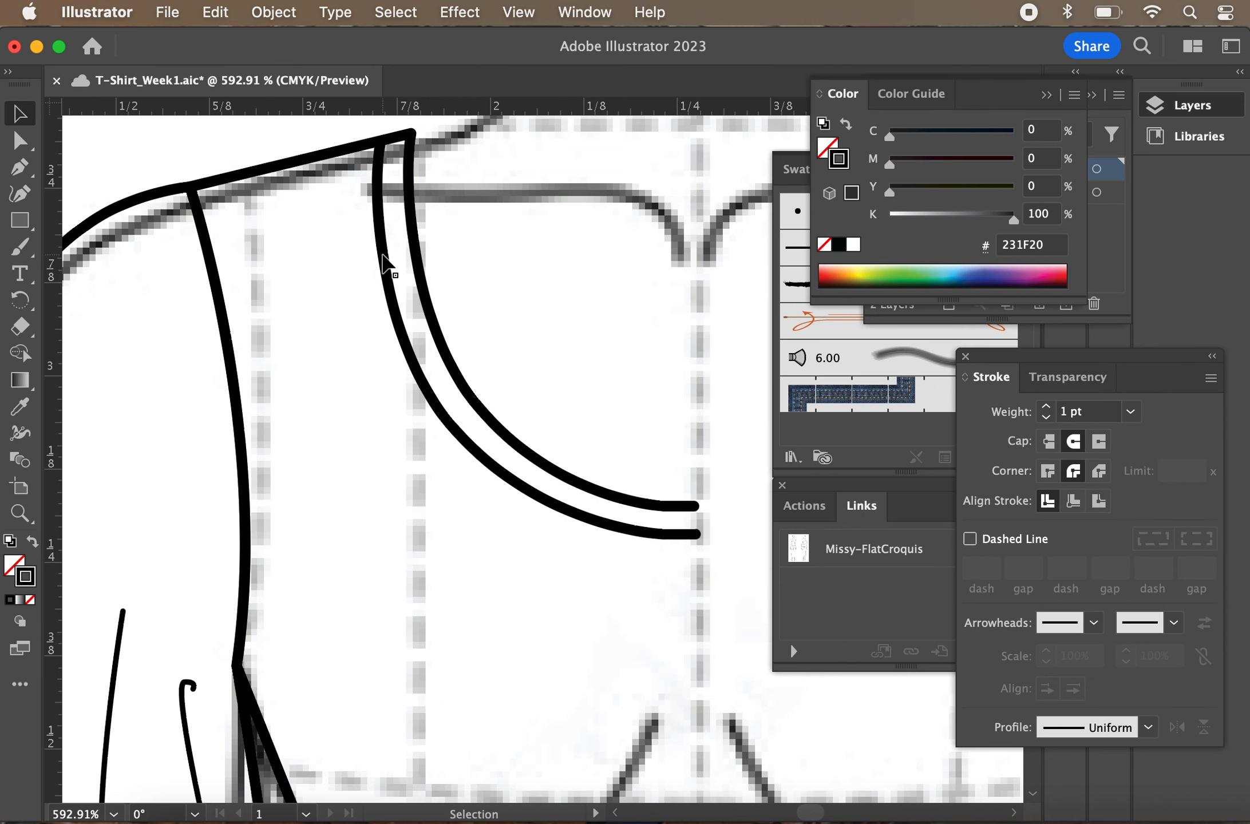
scroll(384, 259, up, 1)
click(382, 260)
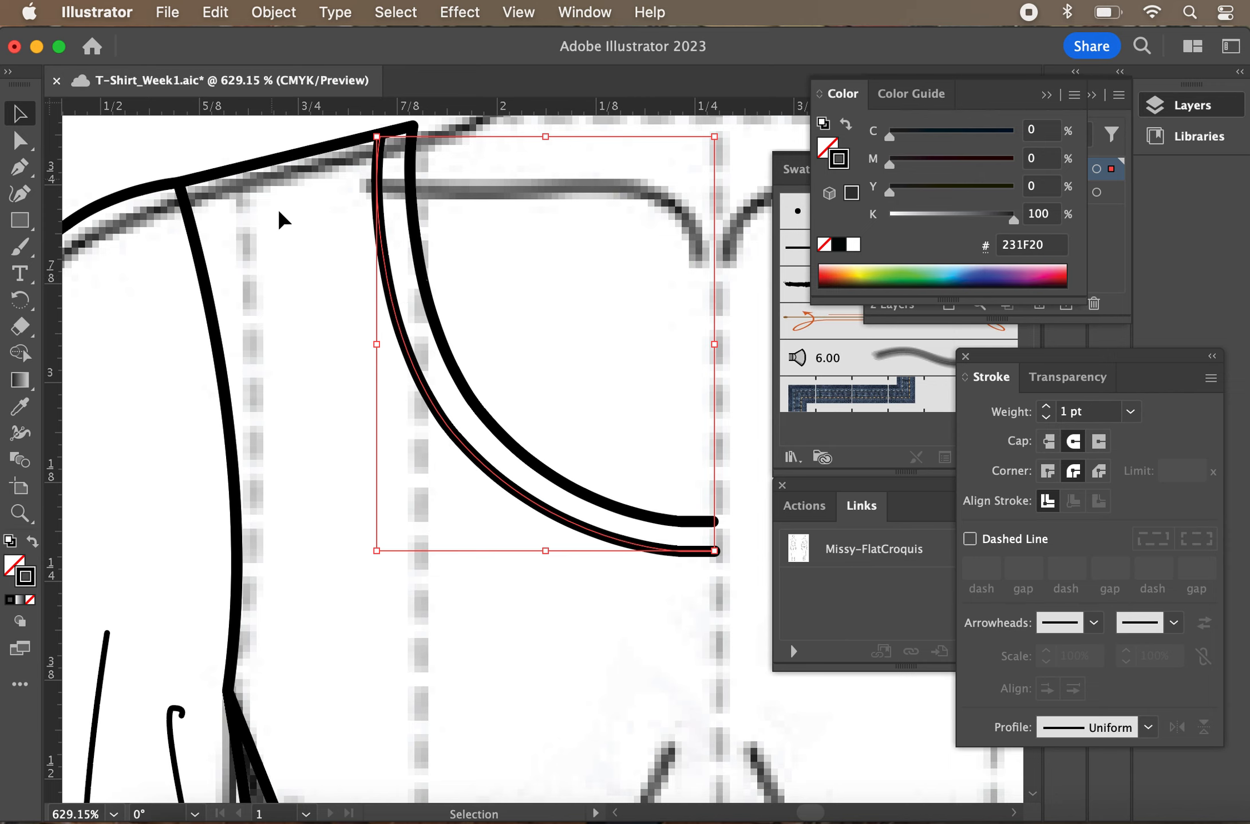
click(278, 263)
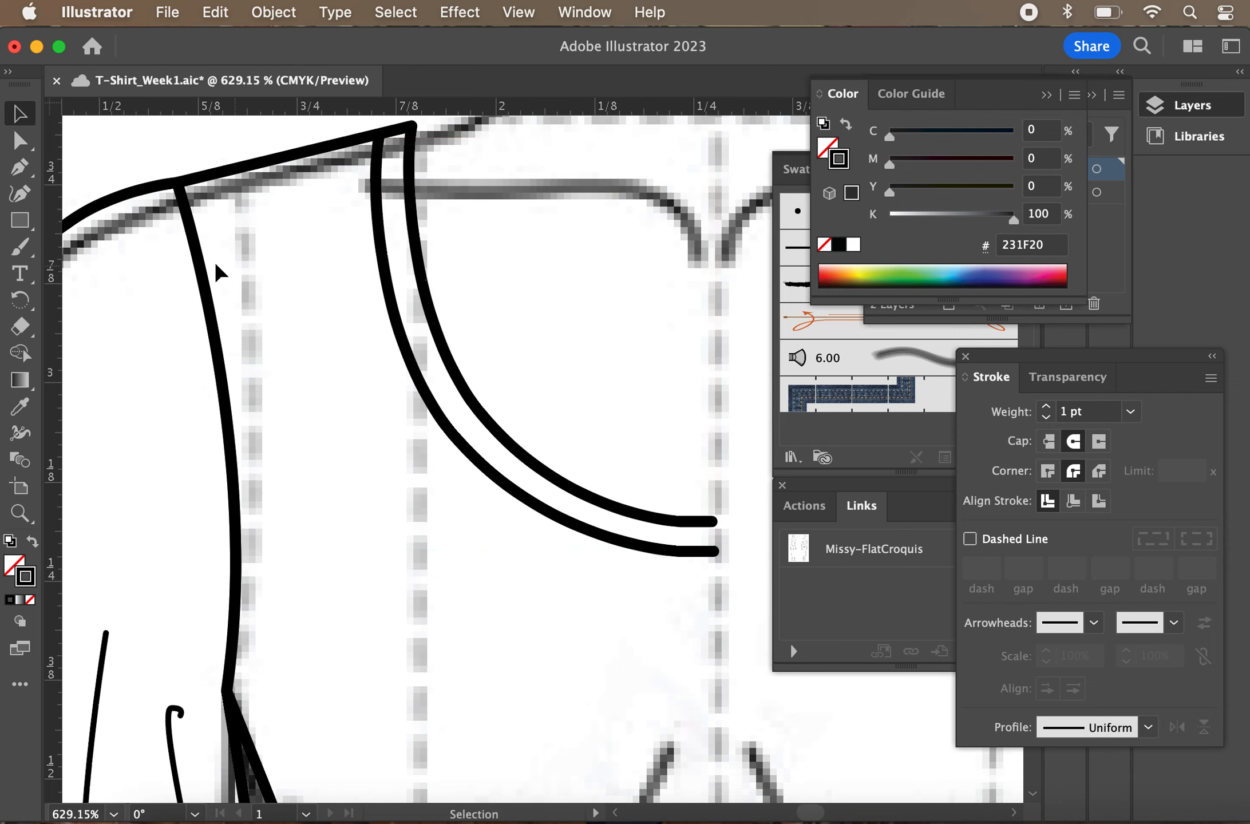
Copy the body's shoulder line together with its original neckline curve, and paste the copy in front
scroll(214, 261, right, 1)
click(19, 141)
scroll(563, 237, up, 1)
scroll(562, 237, right, 1)
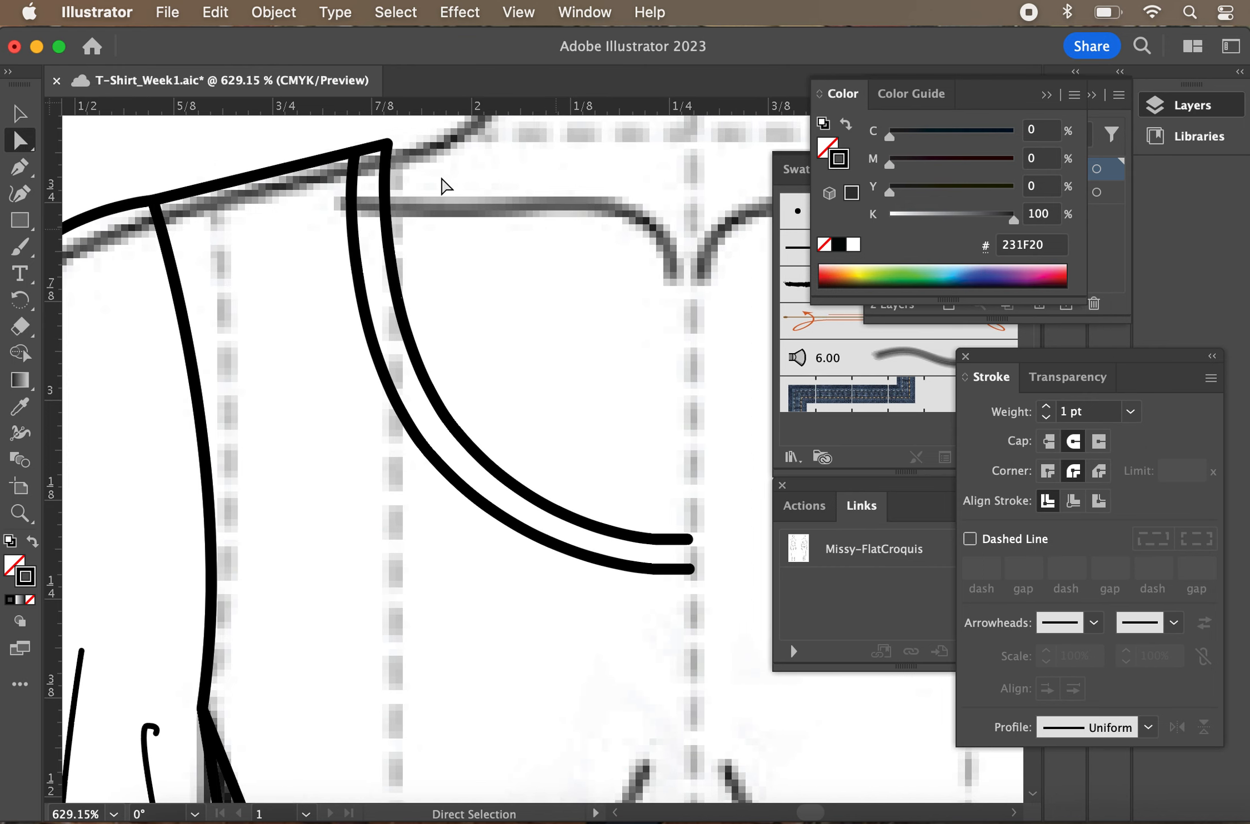
drag(376, 127, 410, 187)
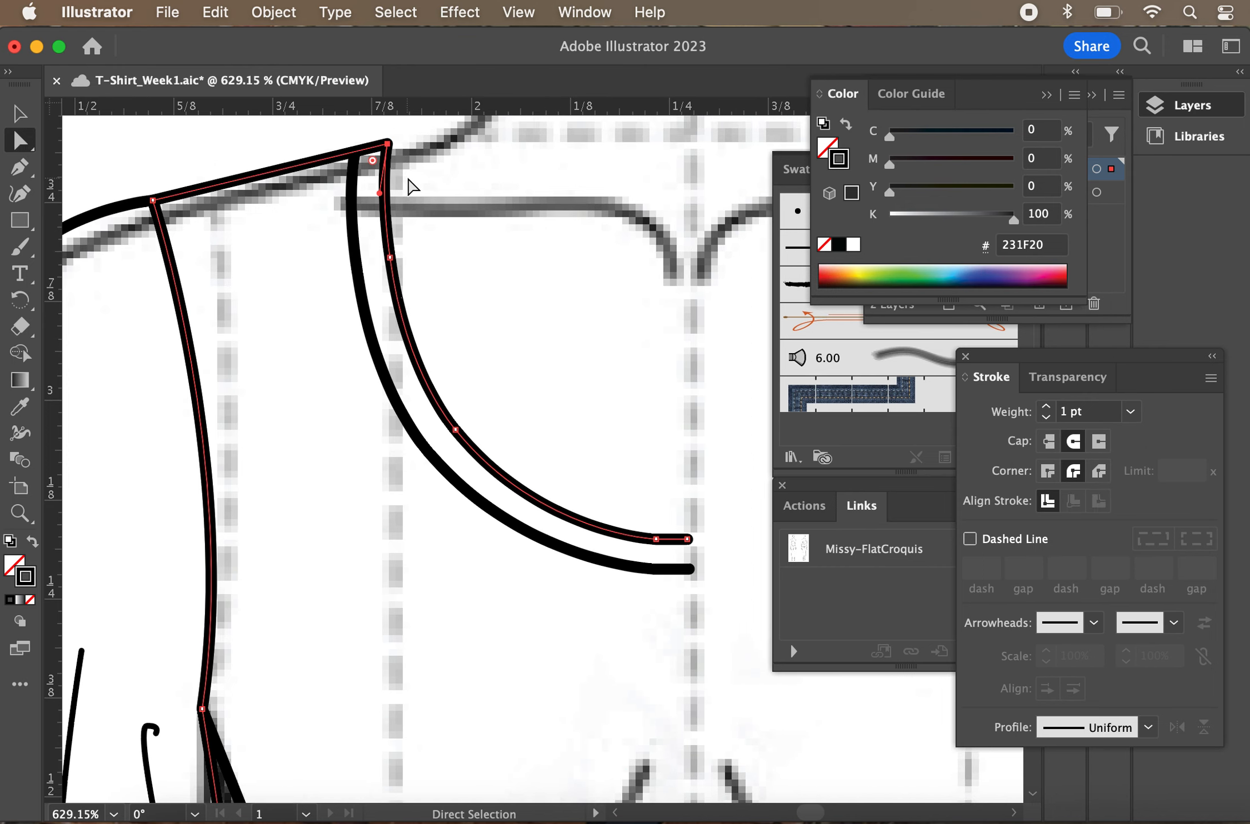
shift+click(390, 259)
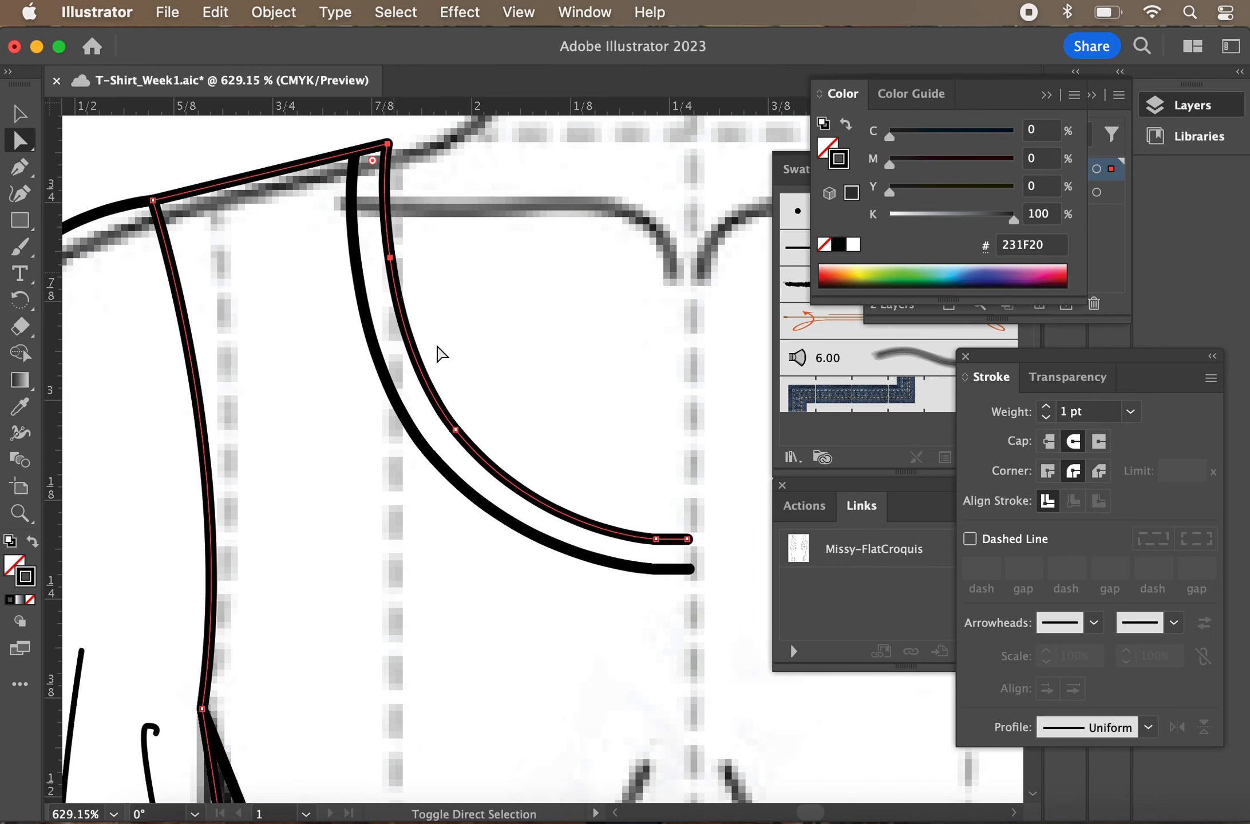
shift+click(455, 431)
shift+click(657, 540)
shift+click(688, 540)
key(super+c)
key(super+f)
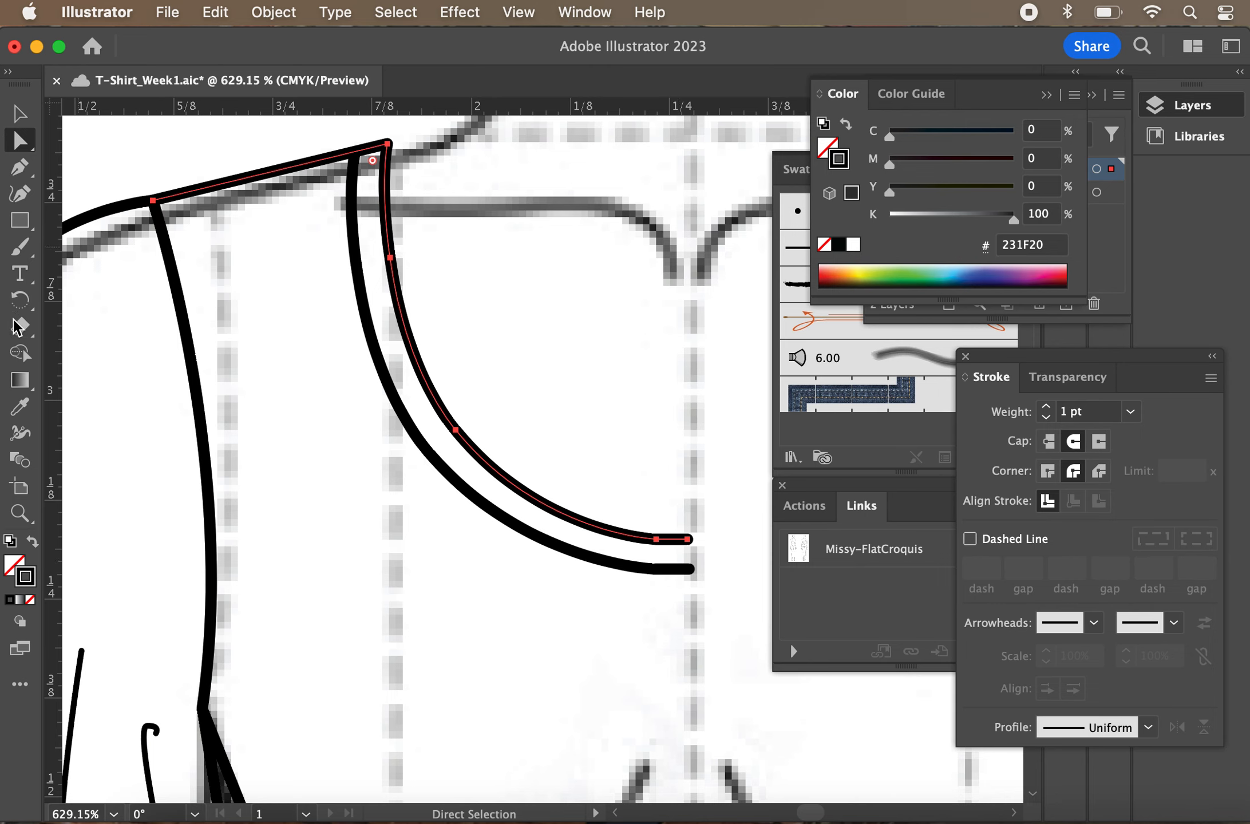
Add an anchor point on the copied shoulder line where the offset neckband curve meets it
scroll(234, 240, up, 5)
scroll(171, 223, up, 1)
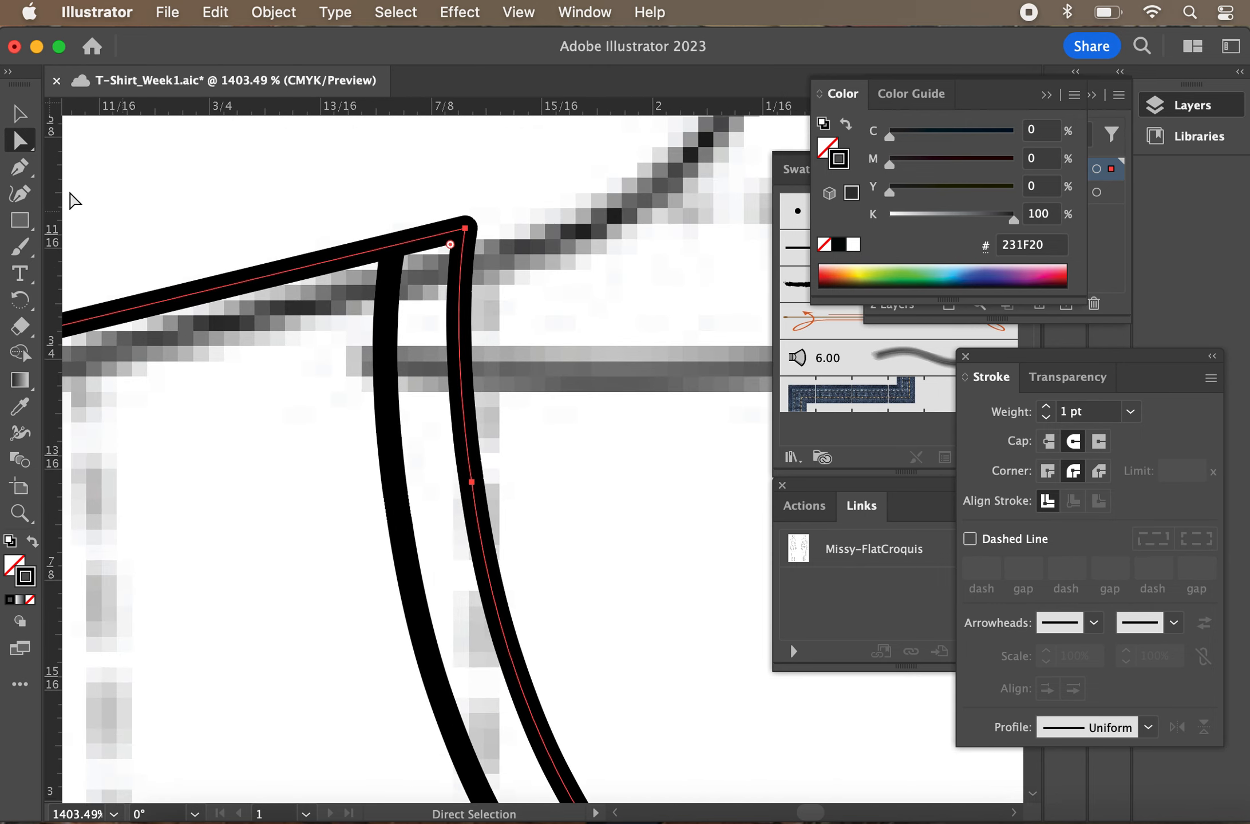
click(20, 166)
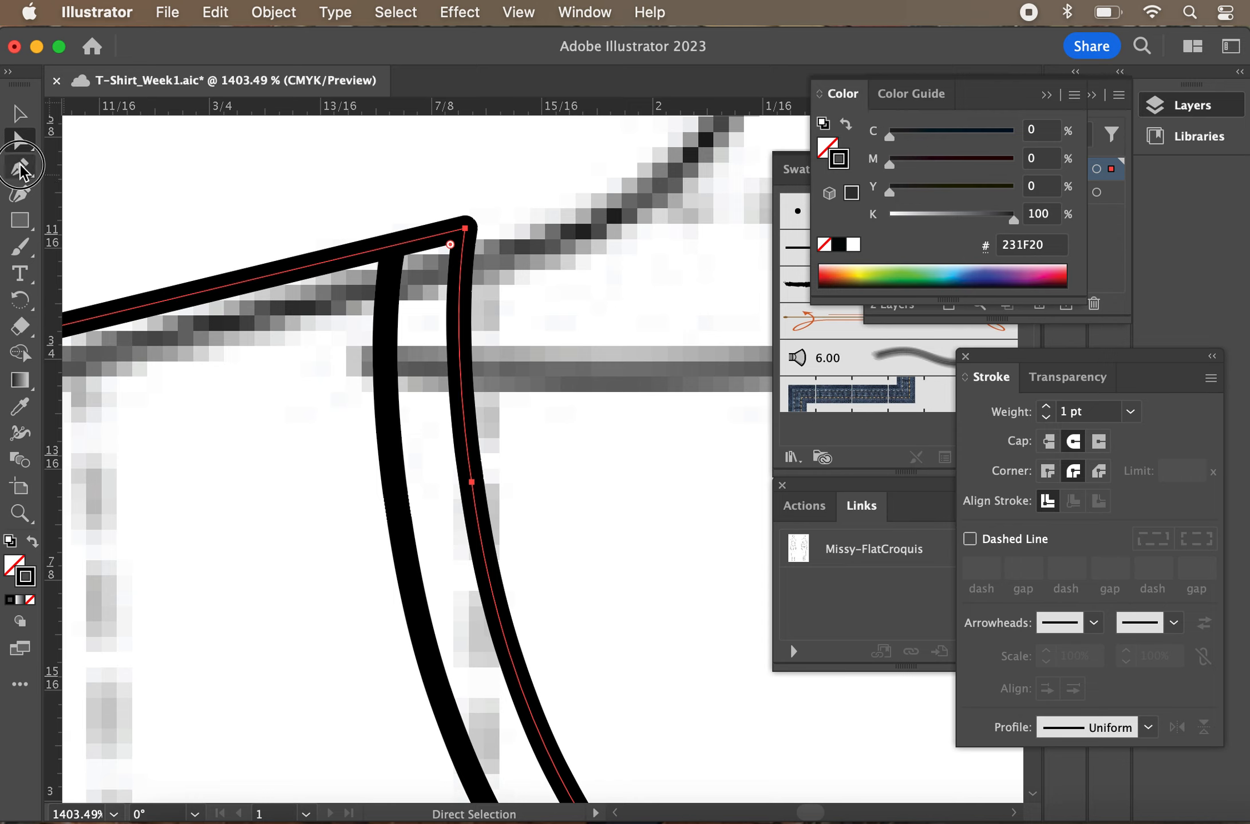
click(392, 250)
click(392, 246)
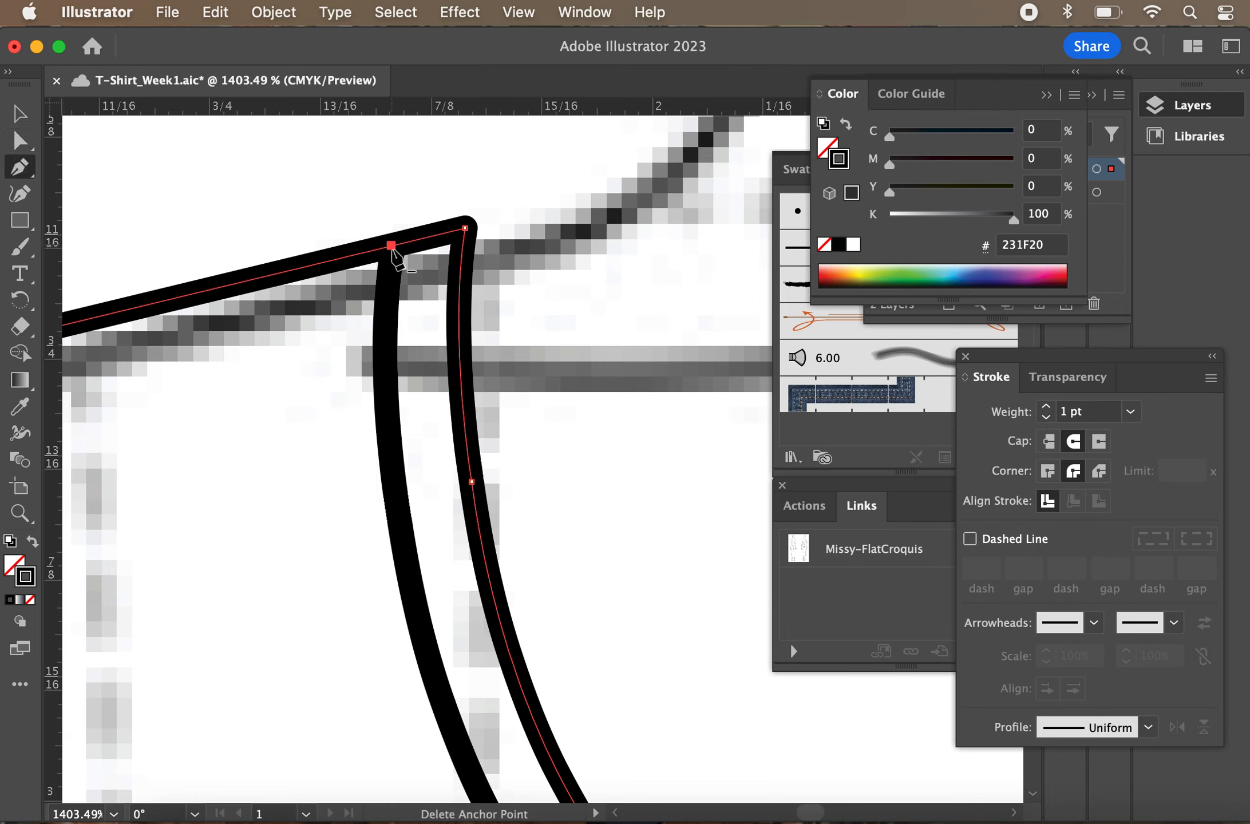
scroll(153, 259, left, 5)
scroll(154, 259, down, 1)
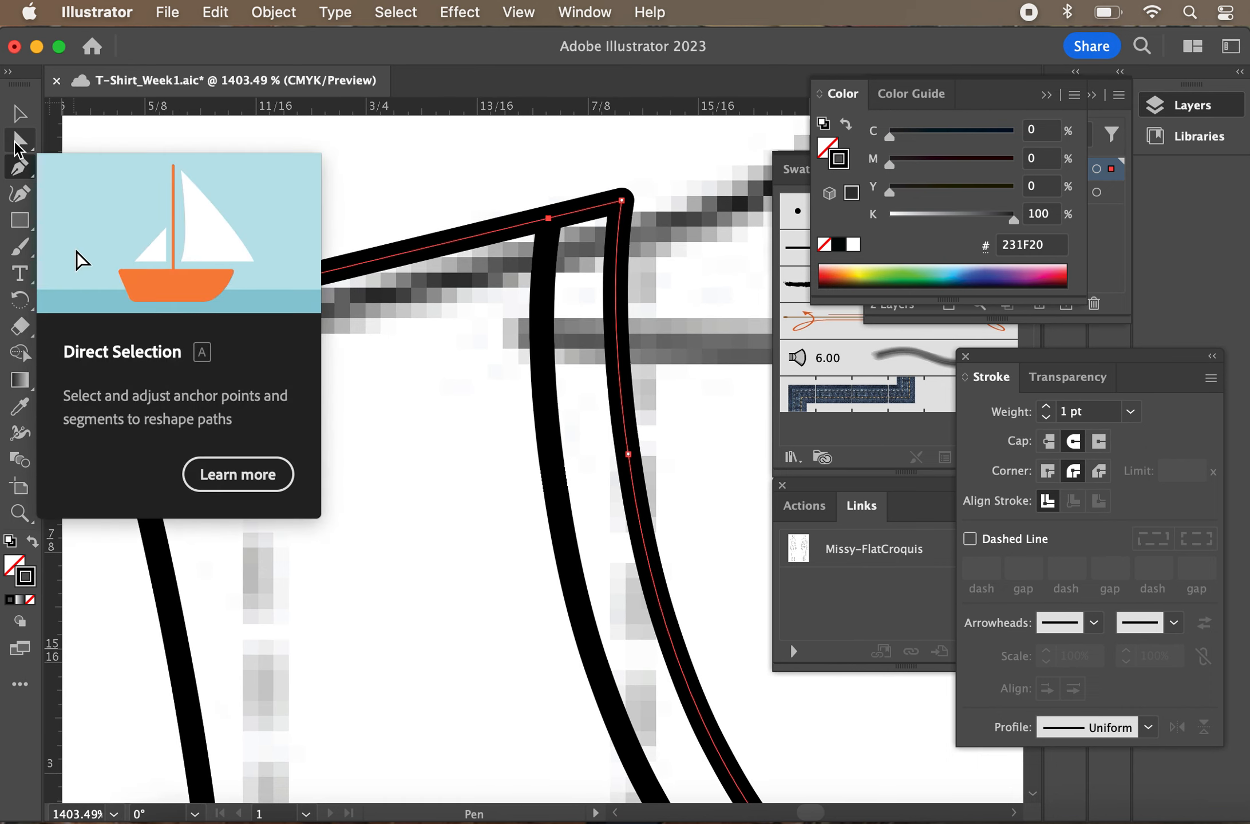
Delete the copied shoulder line's segment between the armhole end and the added anchor point, and save the file
click(17, 146)
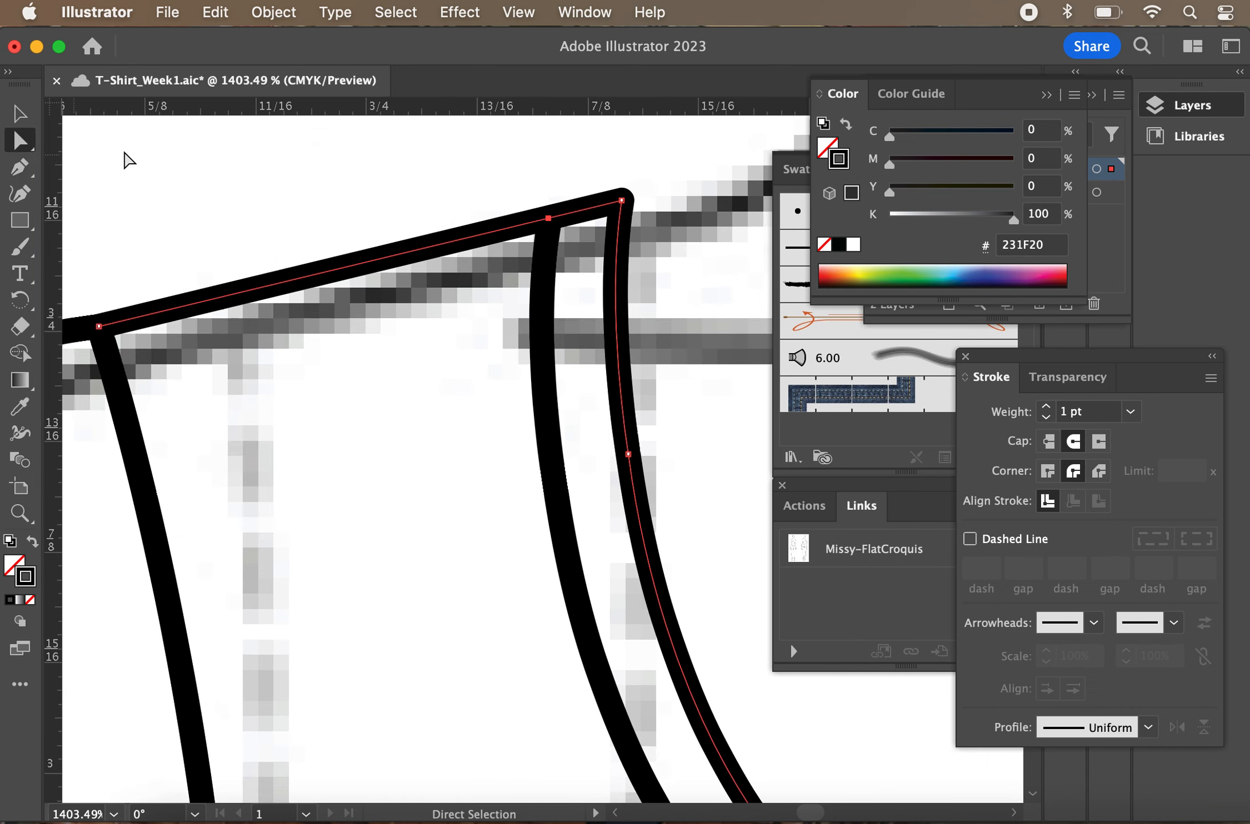
click(99, 327)
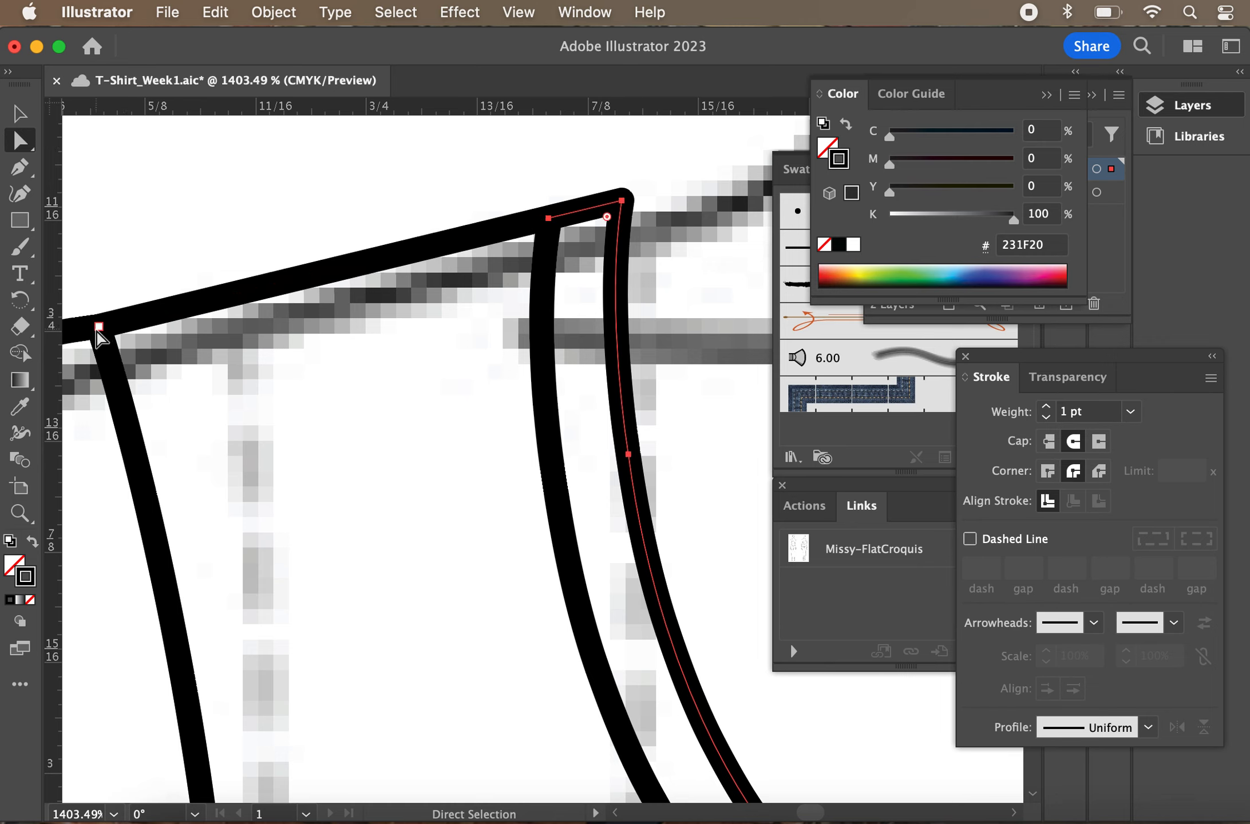
key(super+s)
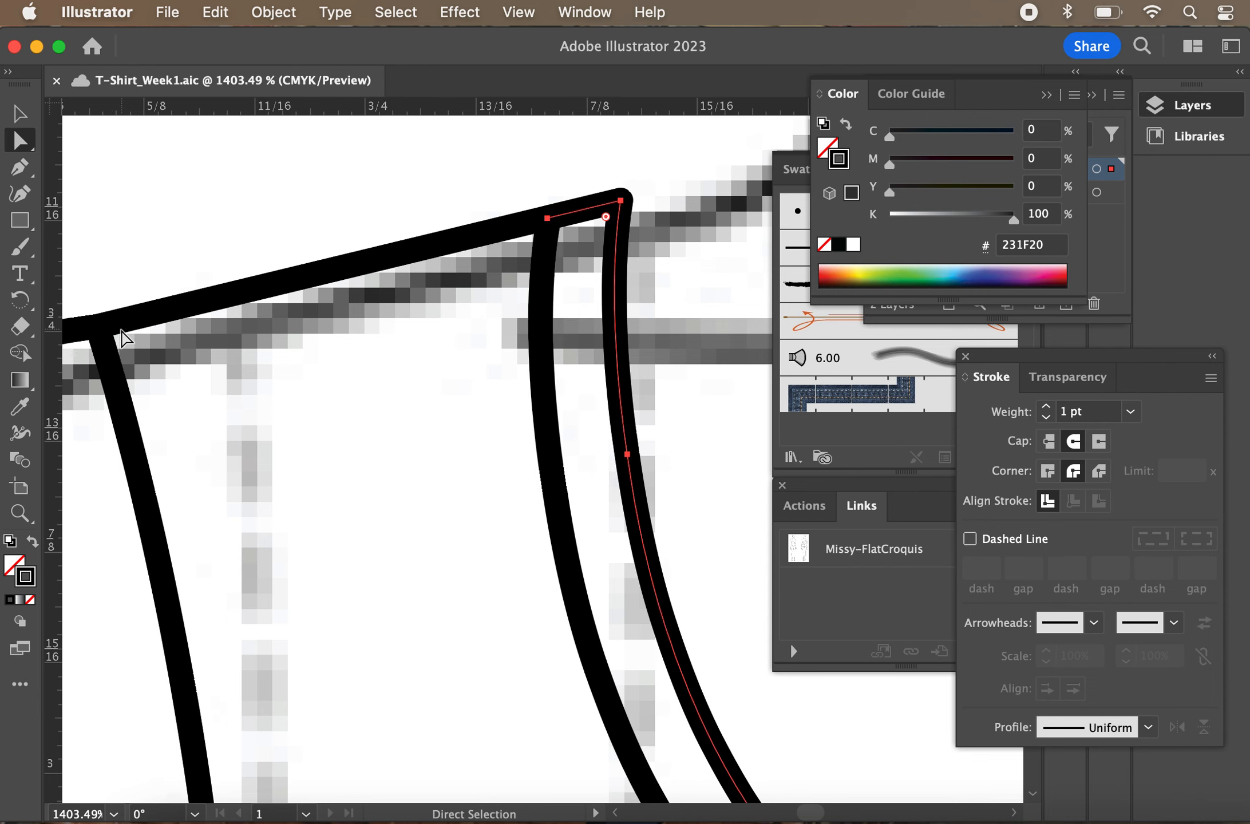
scroll(123, 338, down, 5)
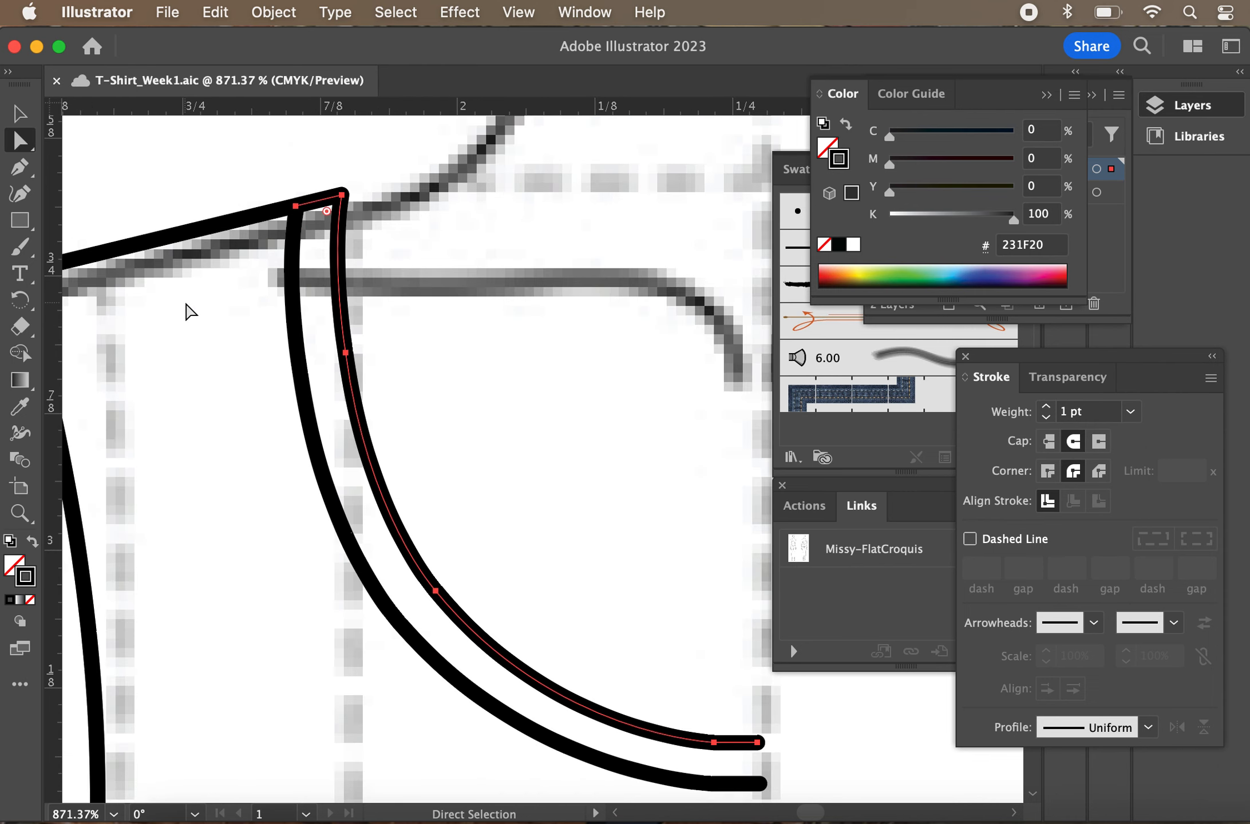
scroll(190, 312, down, 3)
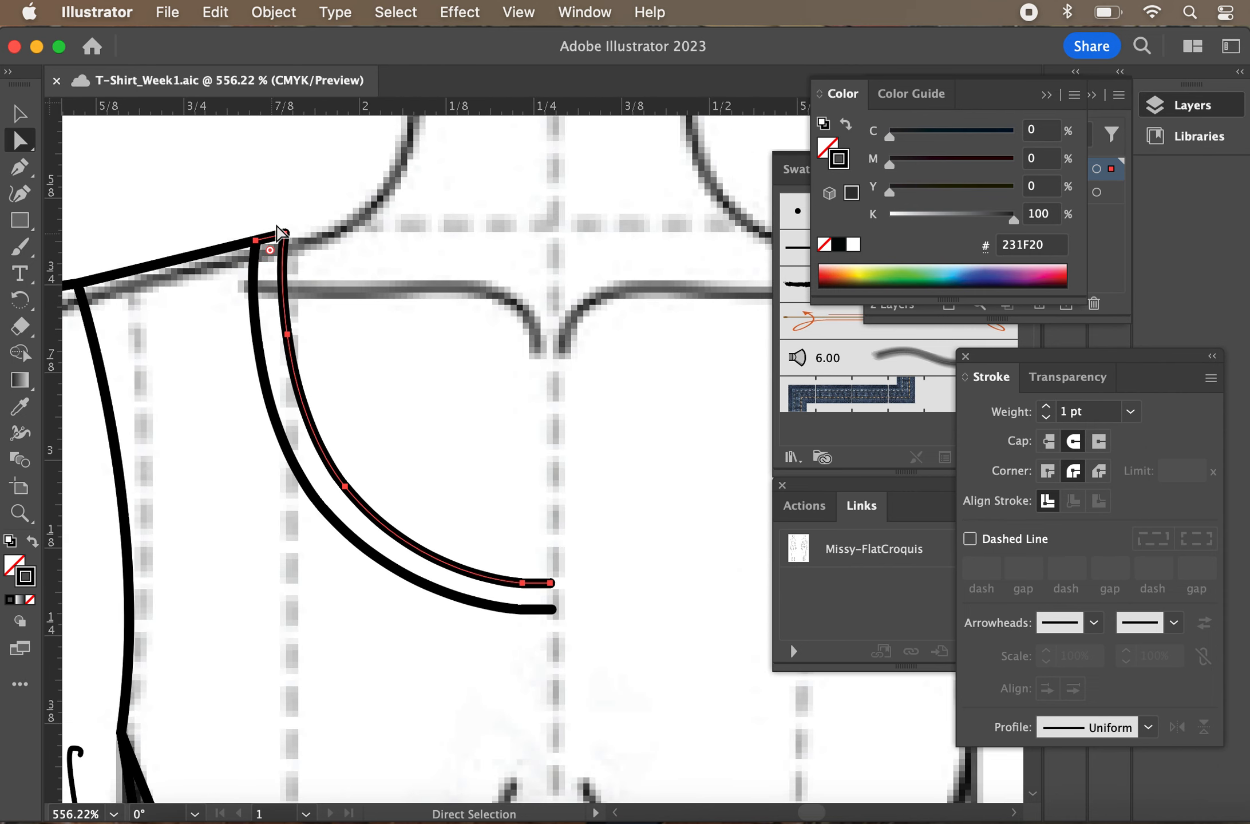
drag(216, 189, 286, 257)
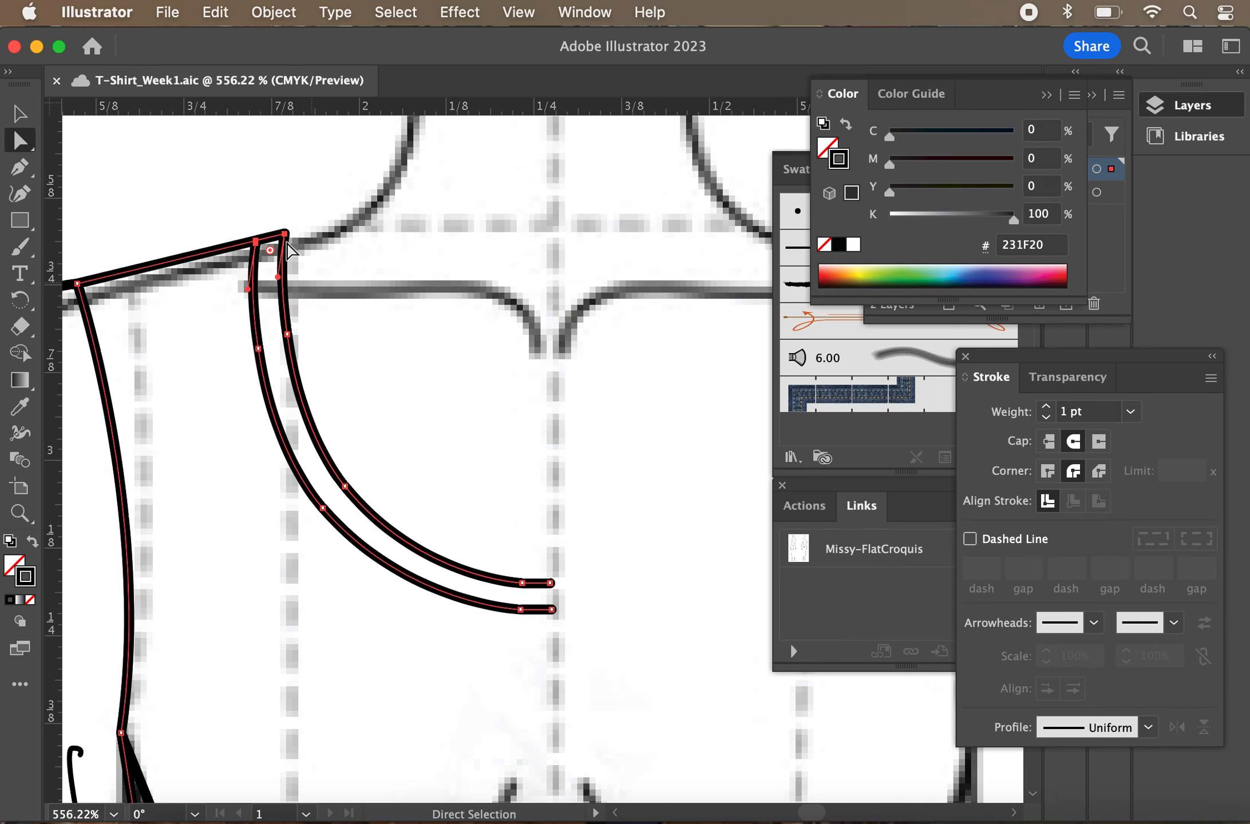
scroll(289, 250, up, 1)
scroll(289, 250, up, 2)
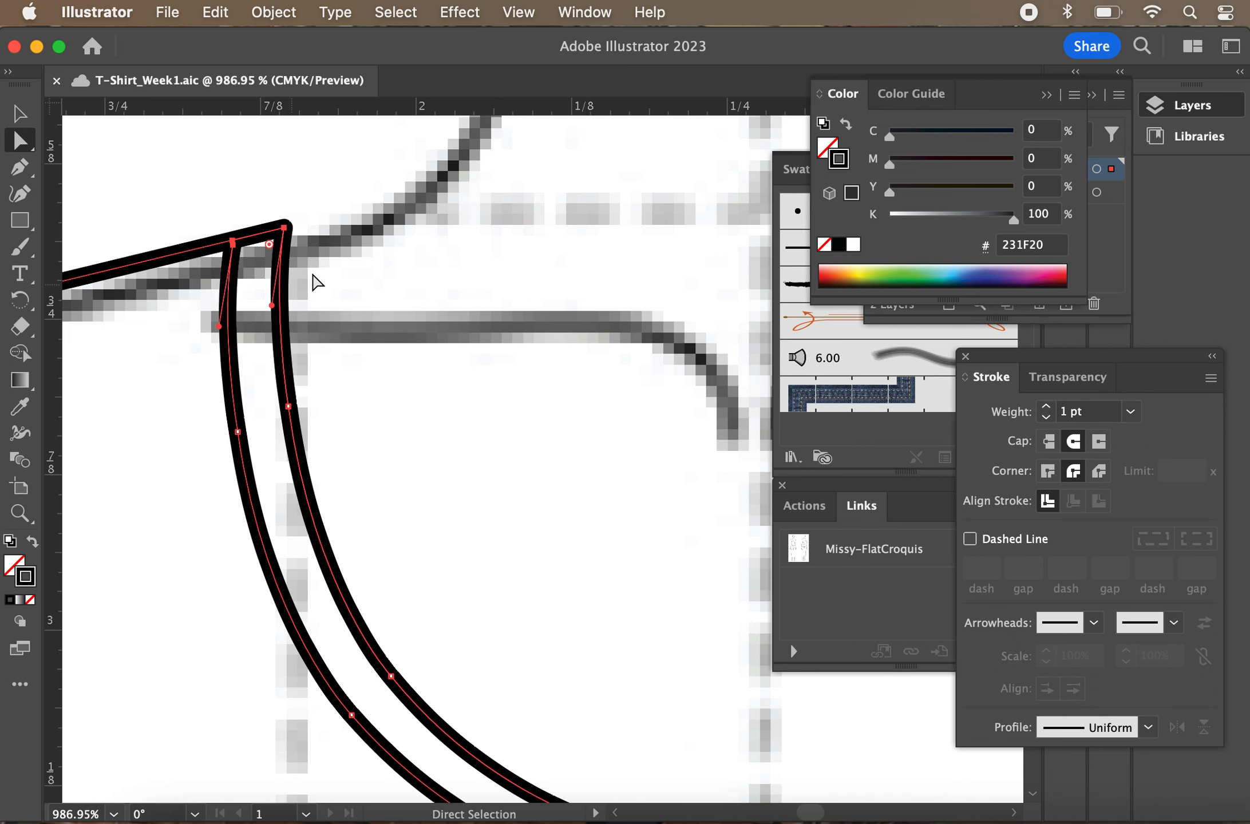
scroll(192, 215, down, 3)
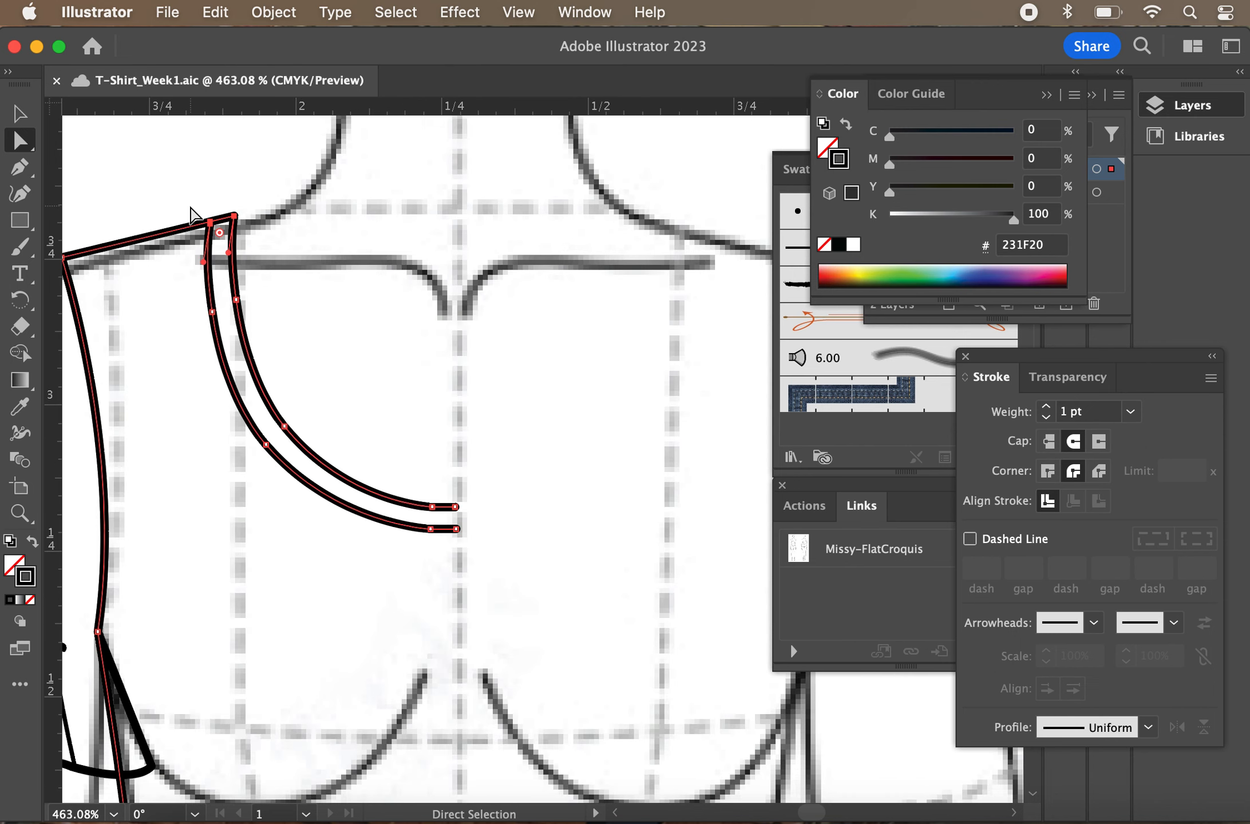
Lock the T-shirt body path, and select the inner and outer neckband paths together
key(v)
scroll(189, 205, left, 2)
click(199, 233)
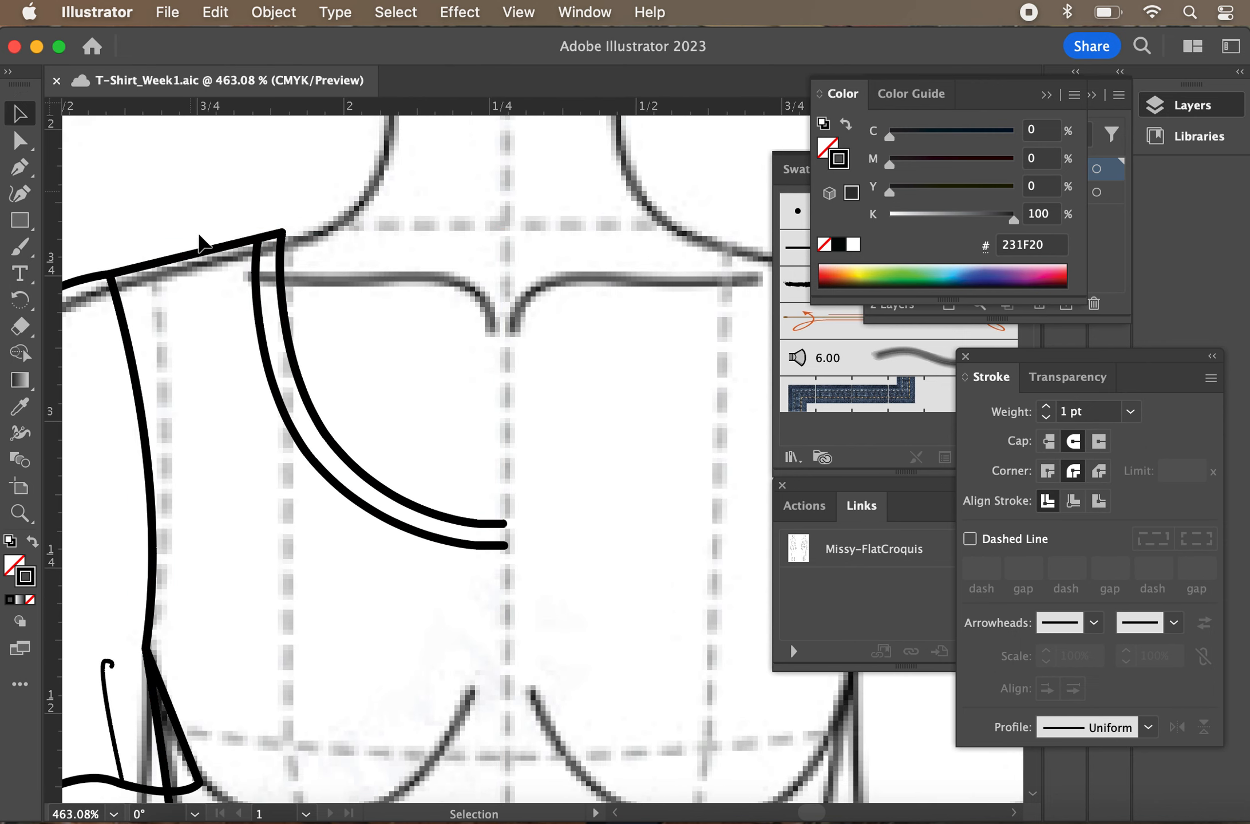
drag(187, 231, 205, 274)
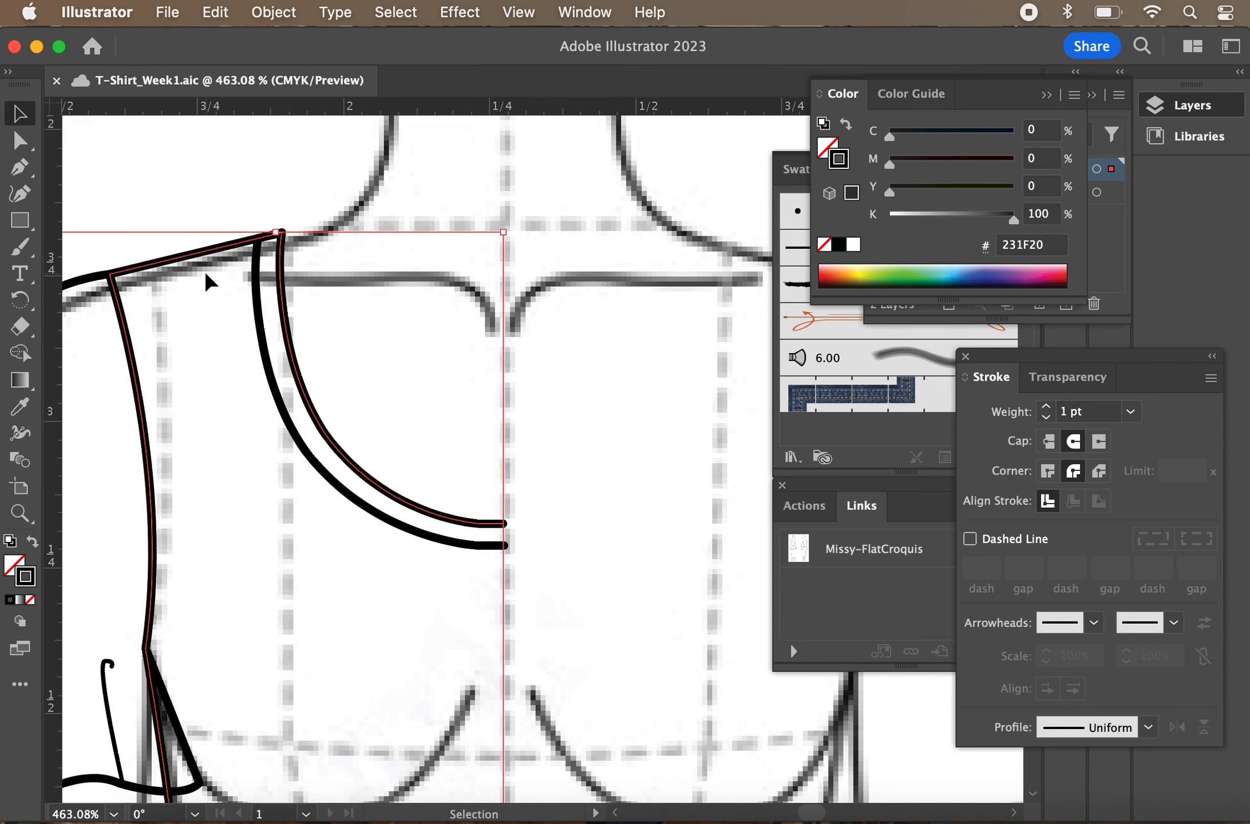
click(289, 14)
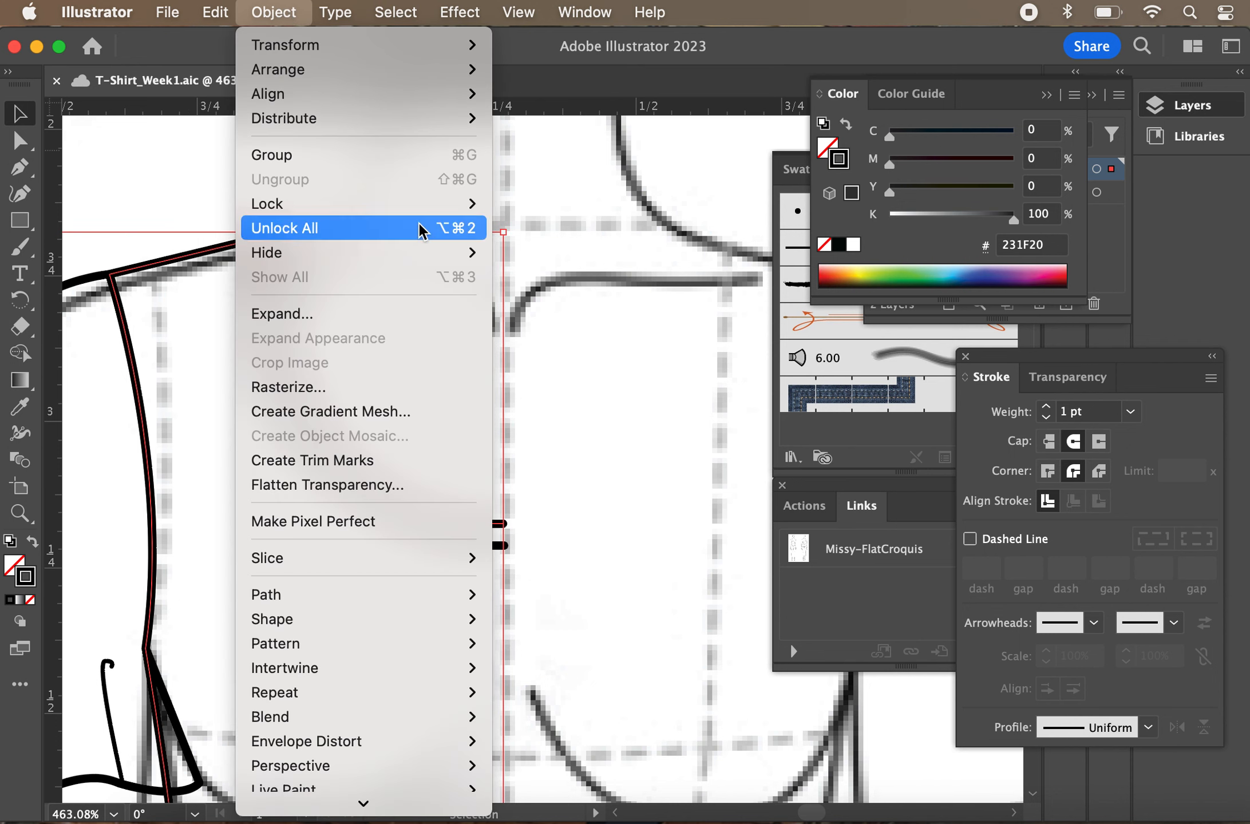
mouse_move(415, 198)
click(507, 204)
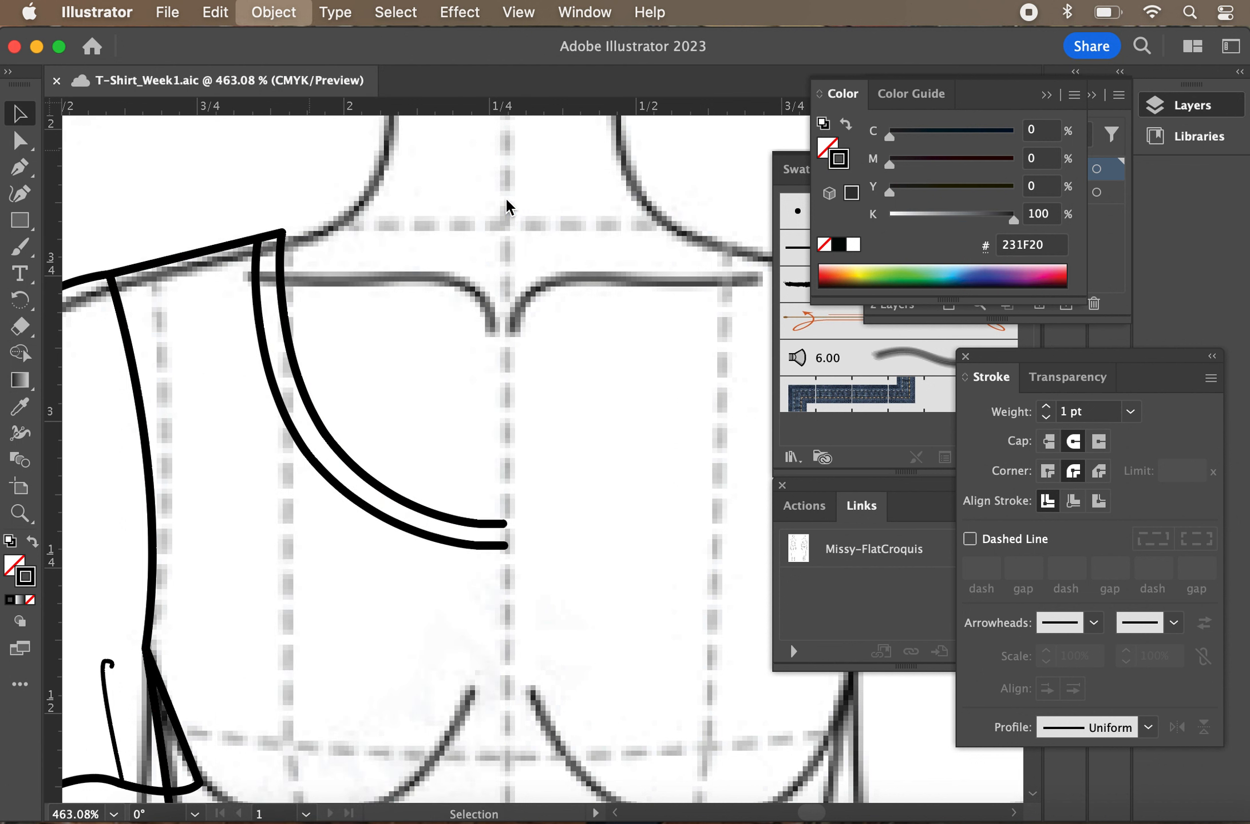
drag(235, 394, 236, 393)
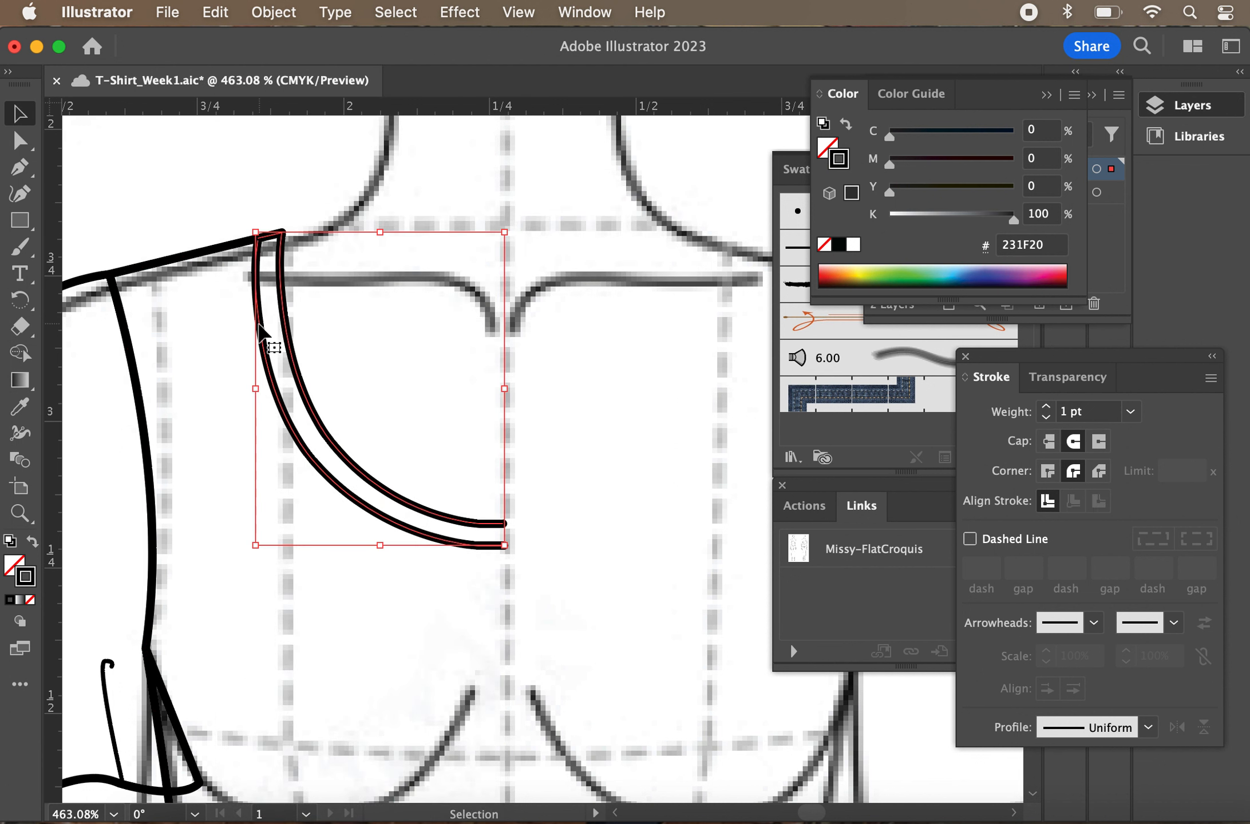
Try to move the upper end point of the outer neckband curve up to the short shoulder segment's end
scroll(266, 337, up, 10)
scroll(372, 258, up, 5)
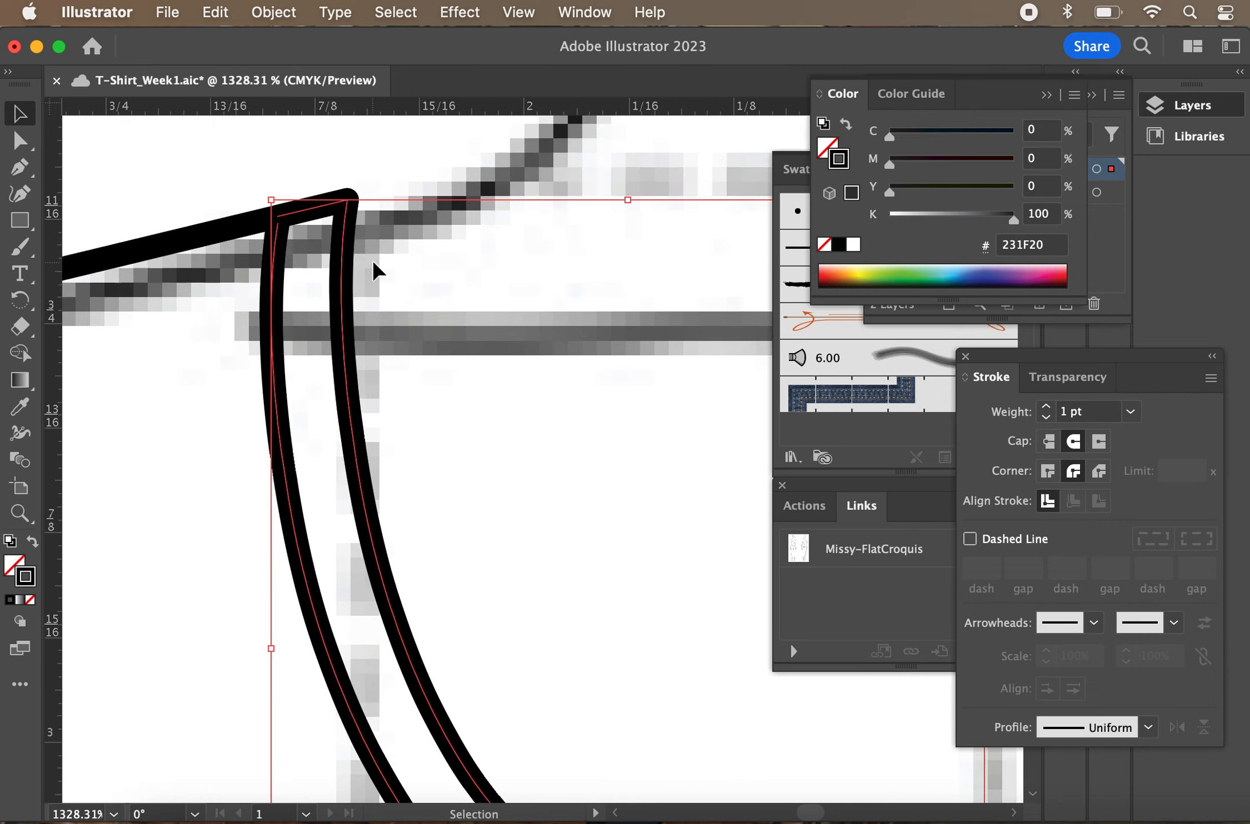
scroll(287, 203, up, 5)
scroll(231, 177, up, 2)
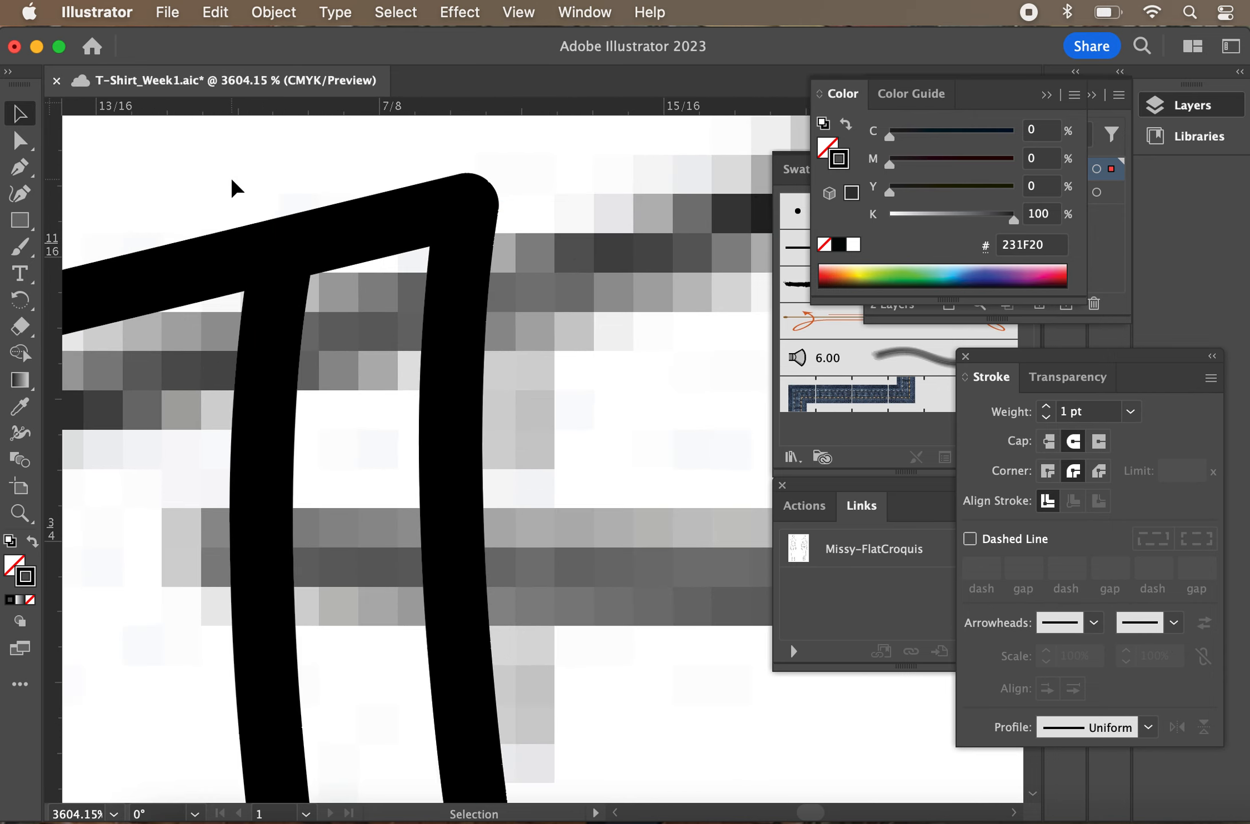
click(22, 140)
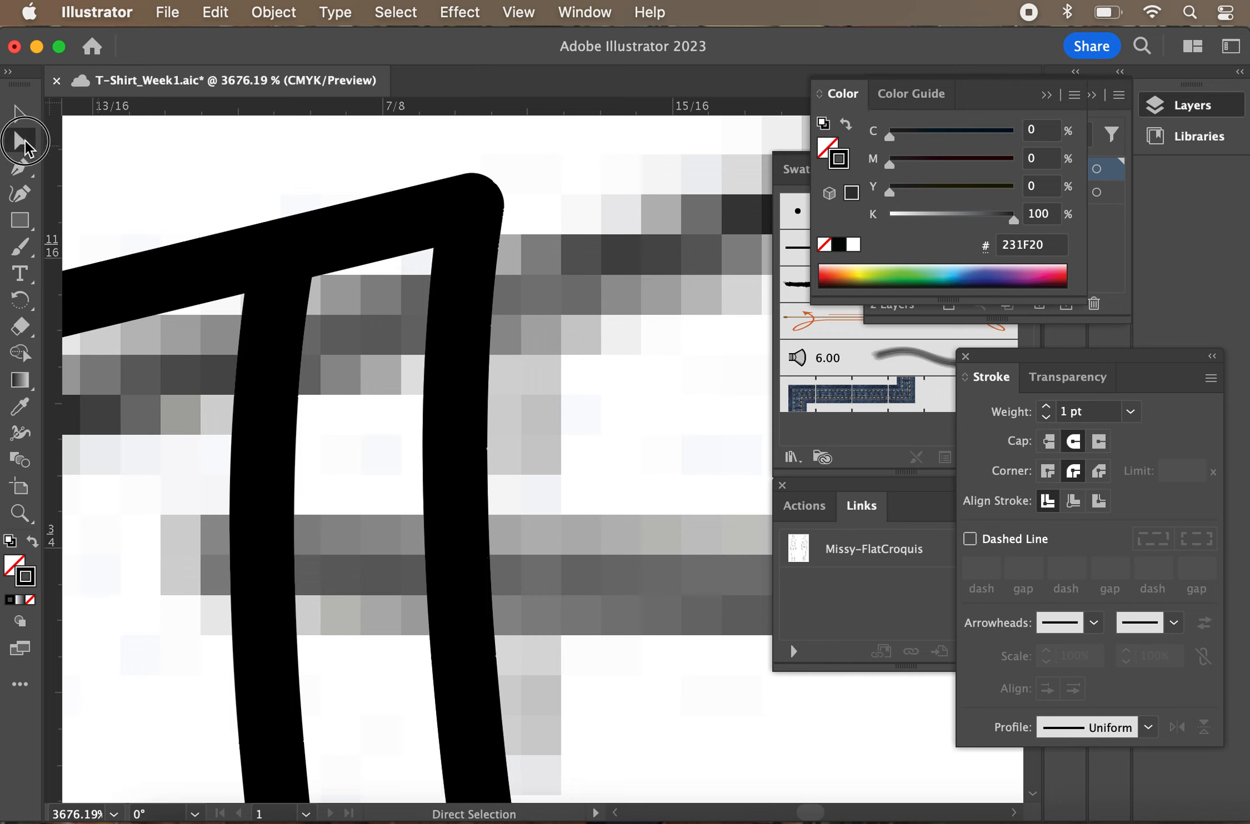
drag(264, 202, 332, 346)
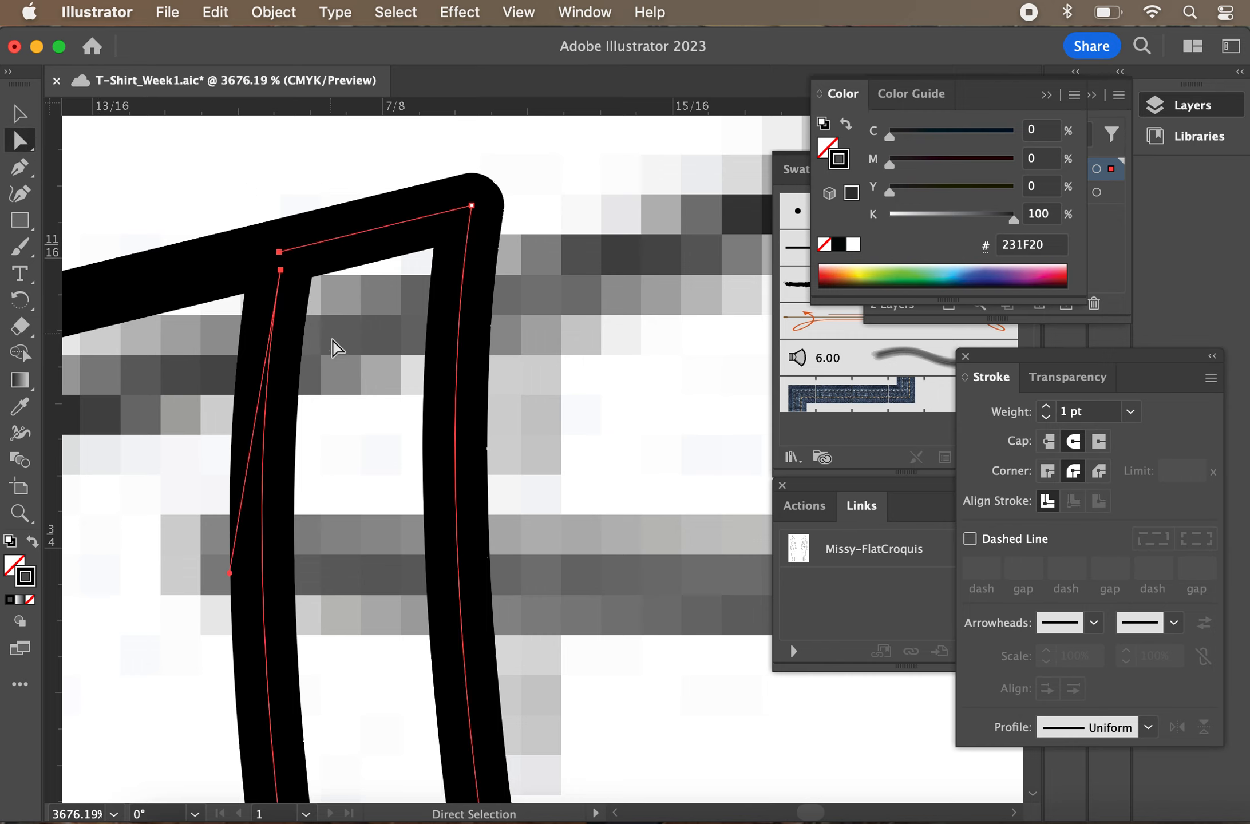
click(267, 208)
drag(281, 270, 353, 355)
click(248, 203)
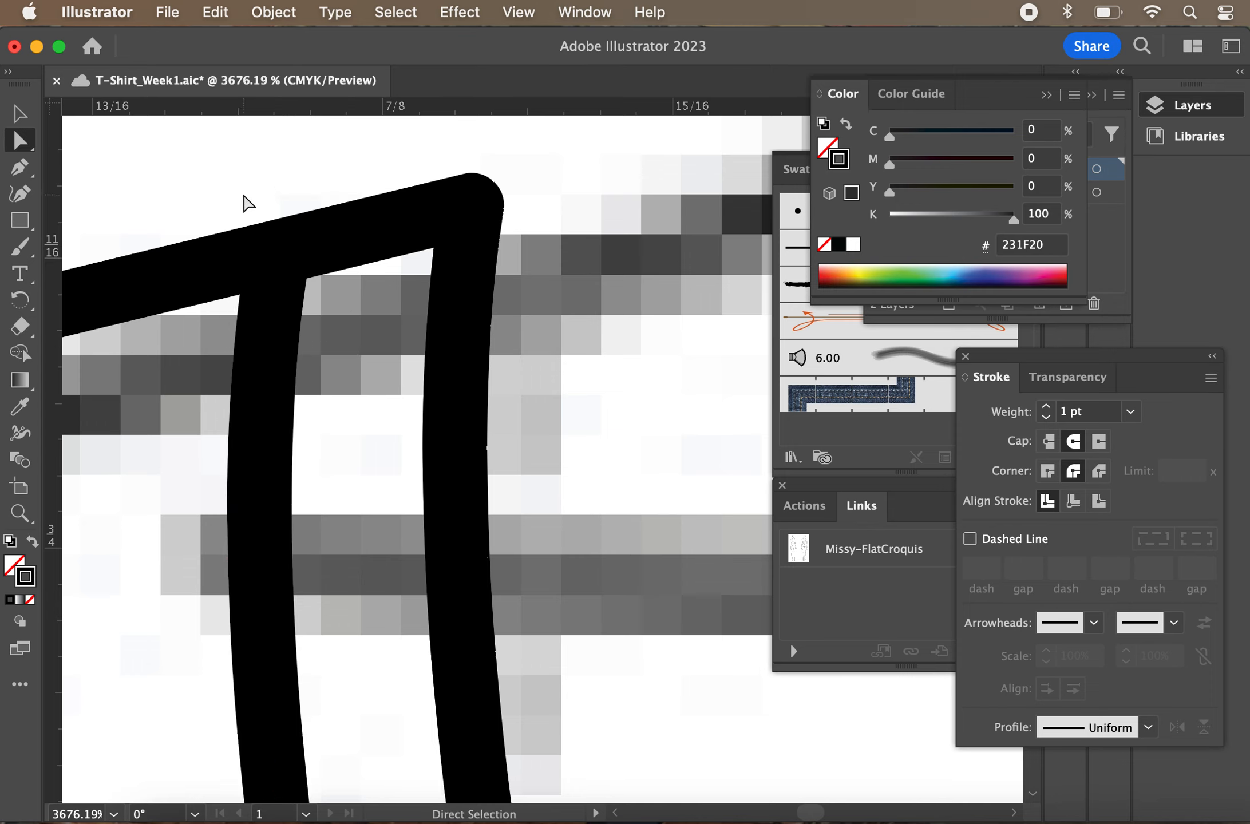
key(super+z)
drag(248, 204, 351, 346)
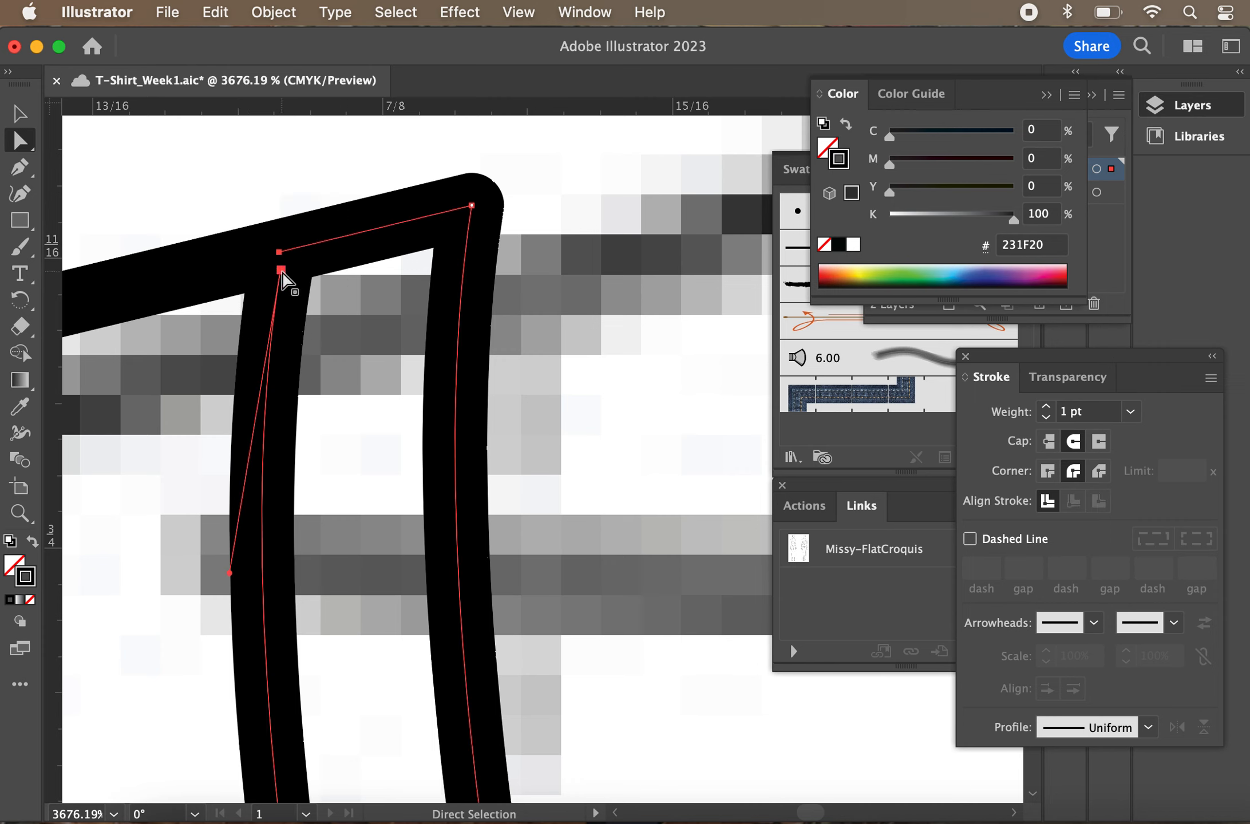
click(272, 210)
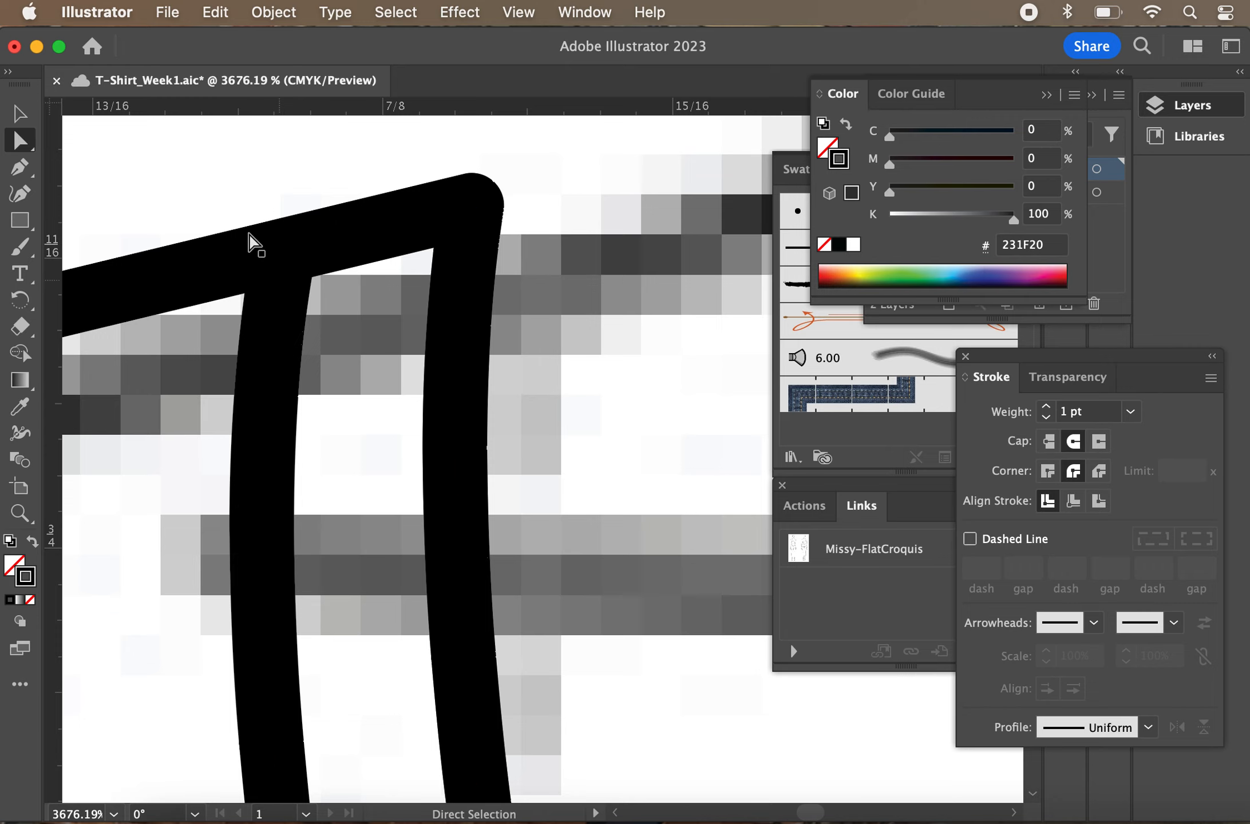
Move the outer neckband curve's upper end point up to meet the end of the short shoulder segment
click(279, 298)
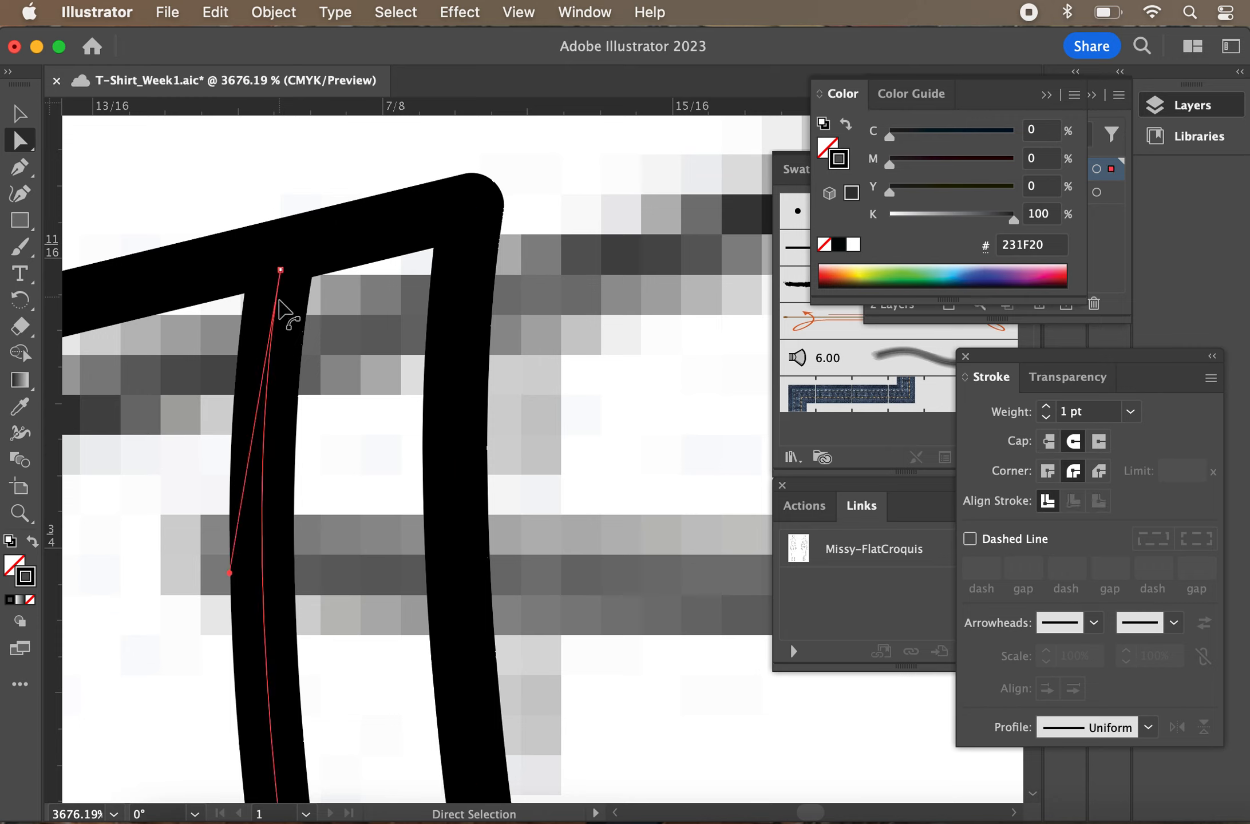
drag(286, 271, 282, 259)
drag(256, 202, 279, 259)
click(271, 224)
click(283, 282)
click(458, 117)
Turn on Snap to Point with the outer neckband curve's upper end point selected
click(516, 9)
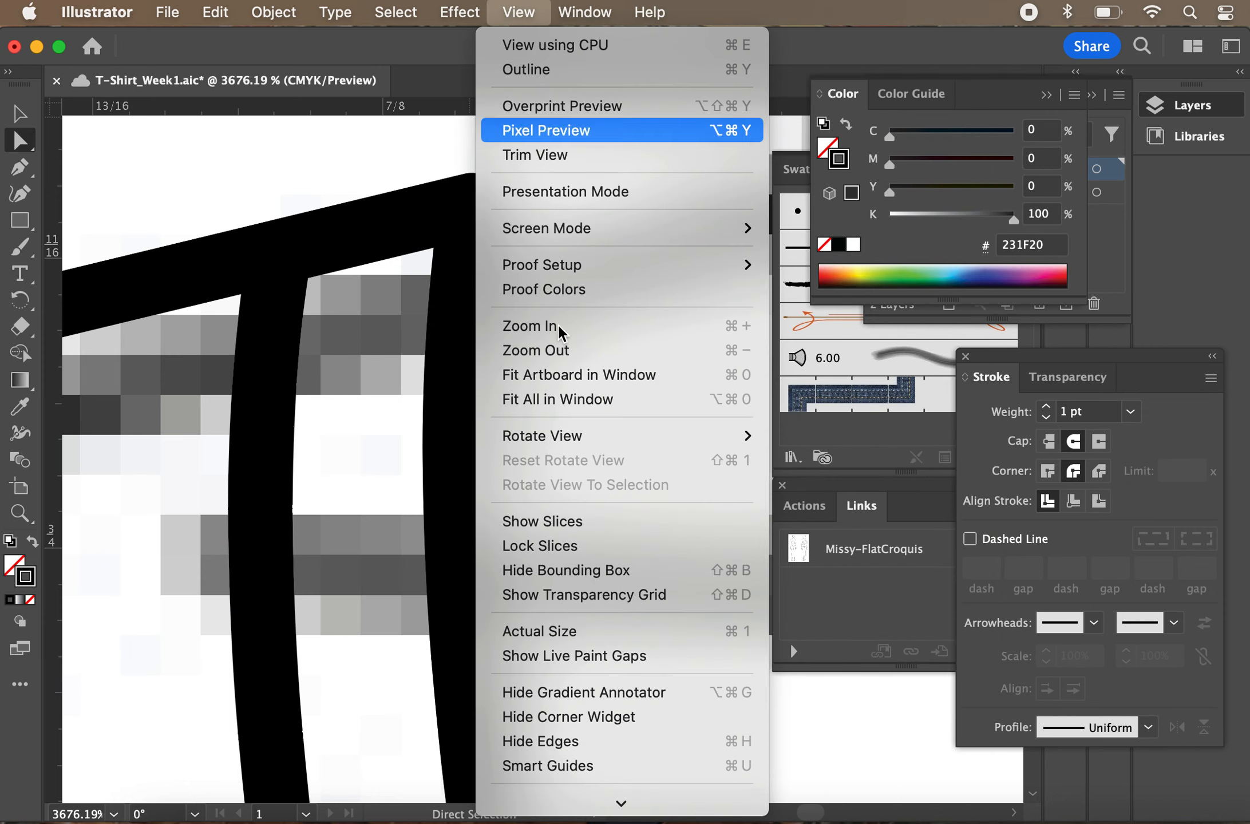
scroll(630, 769, down, 10)
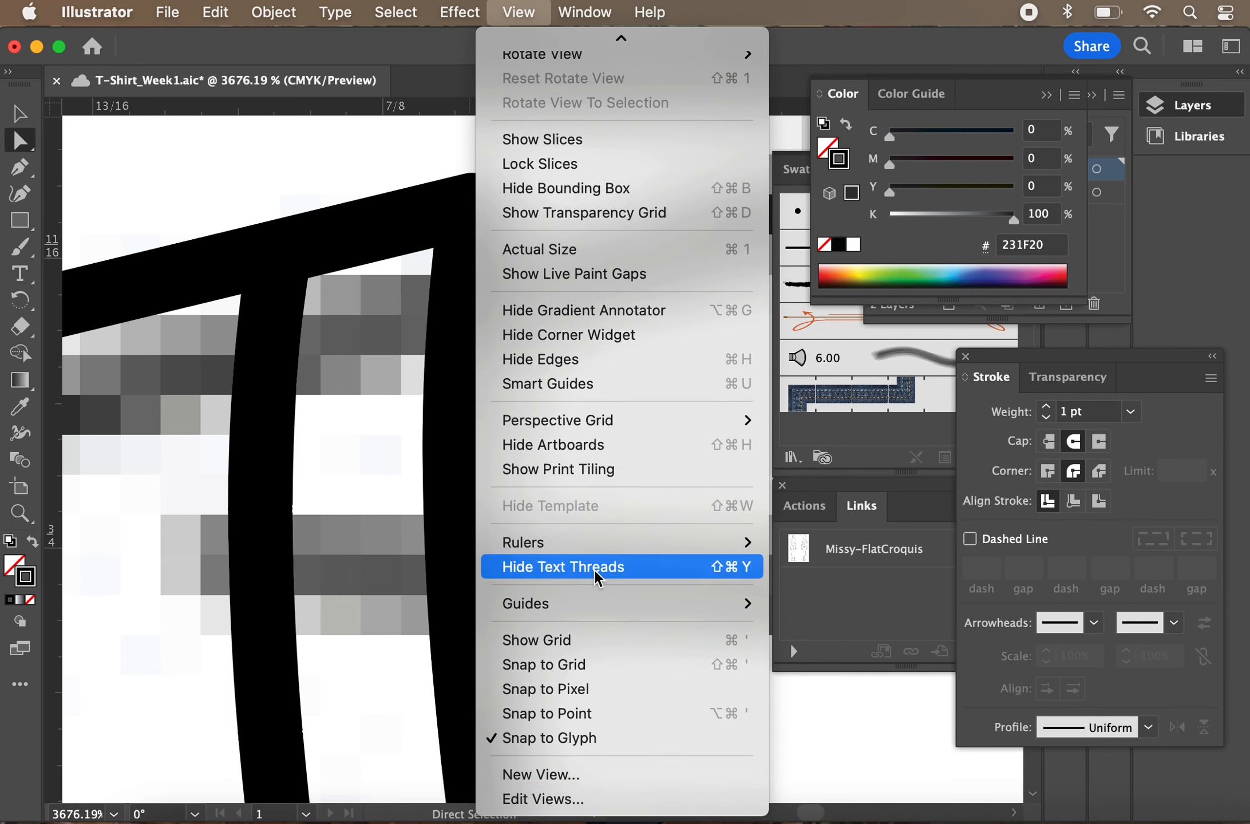
click(333, 173)
click(279, 331)
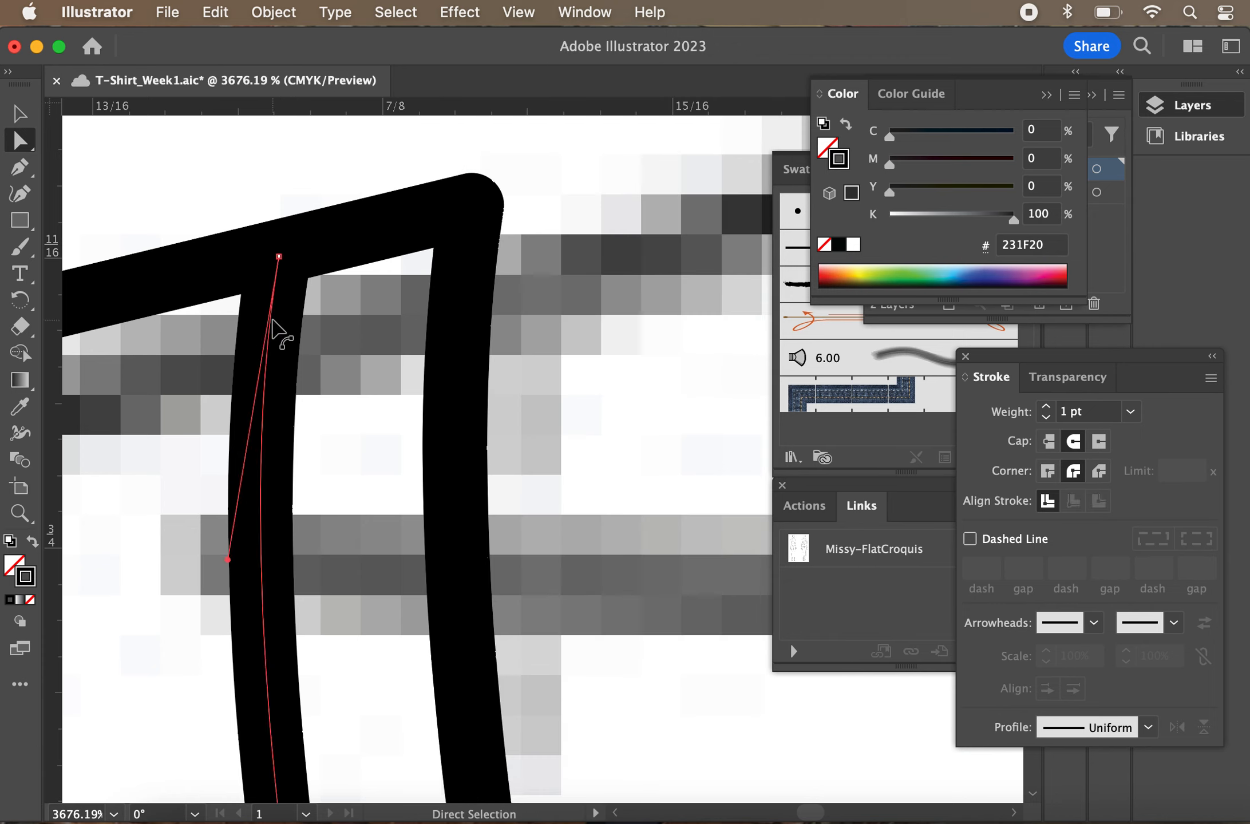
click(460, 13)
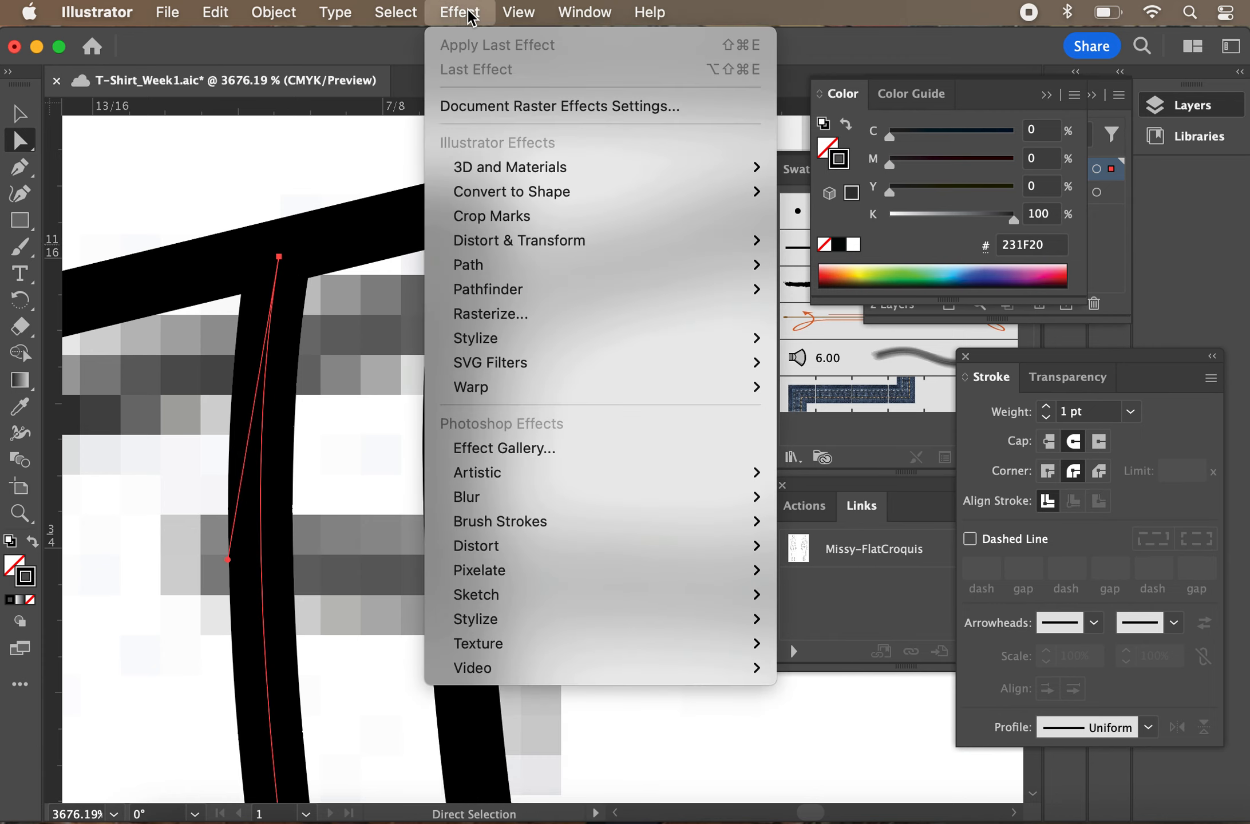
mouse_move(543, 10)
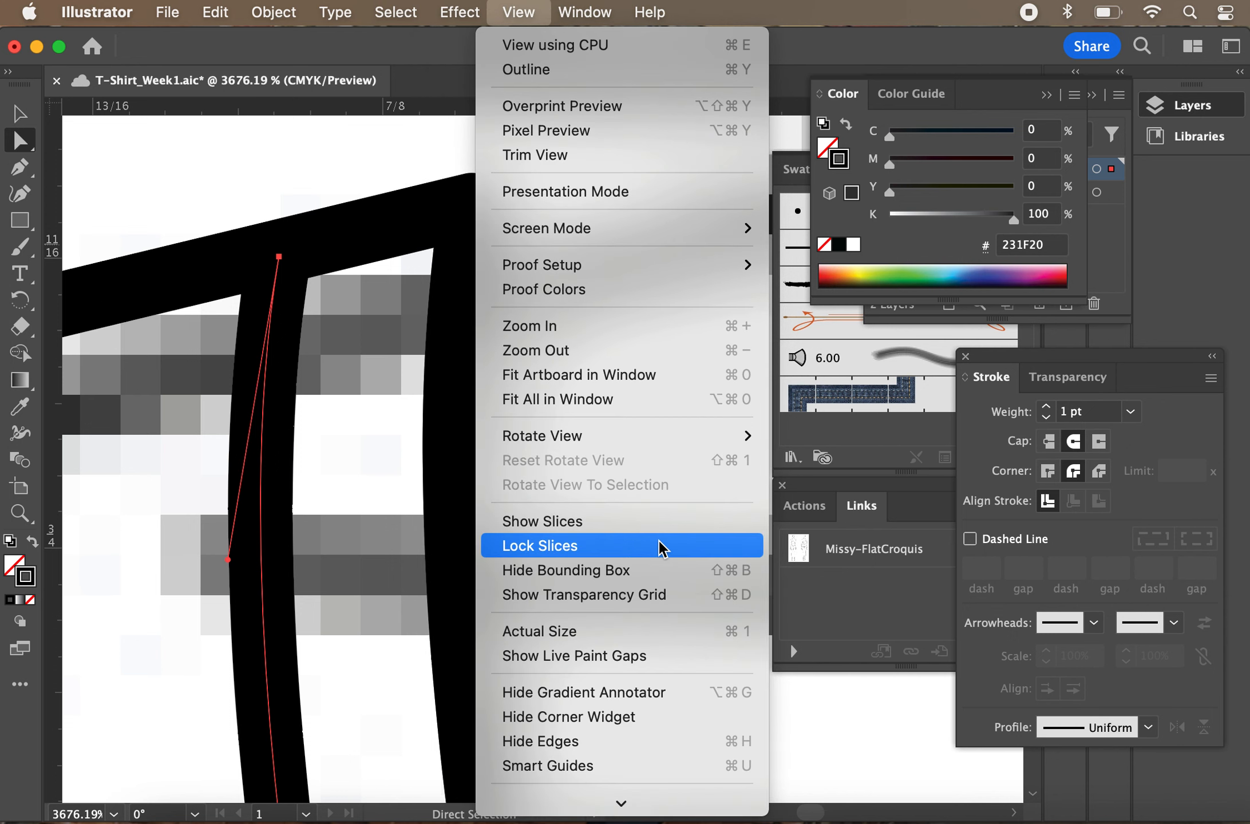
mouse_move(589, 811)
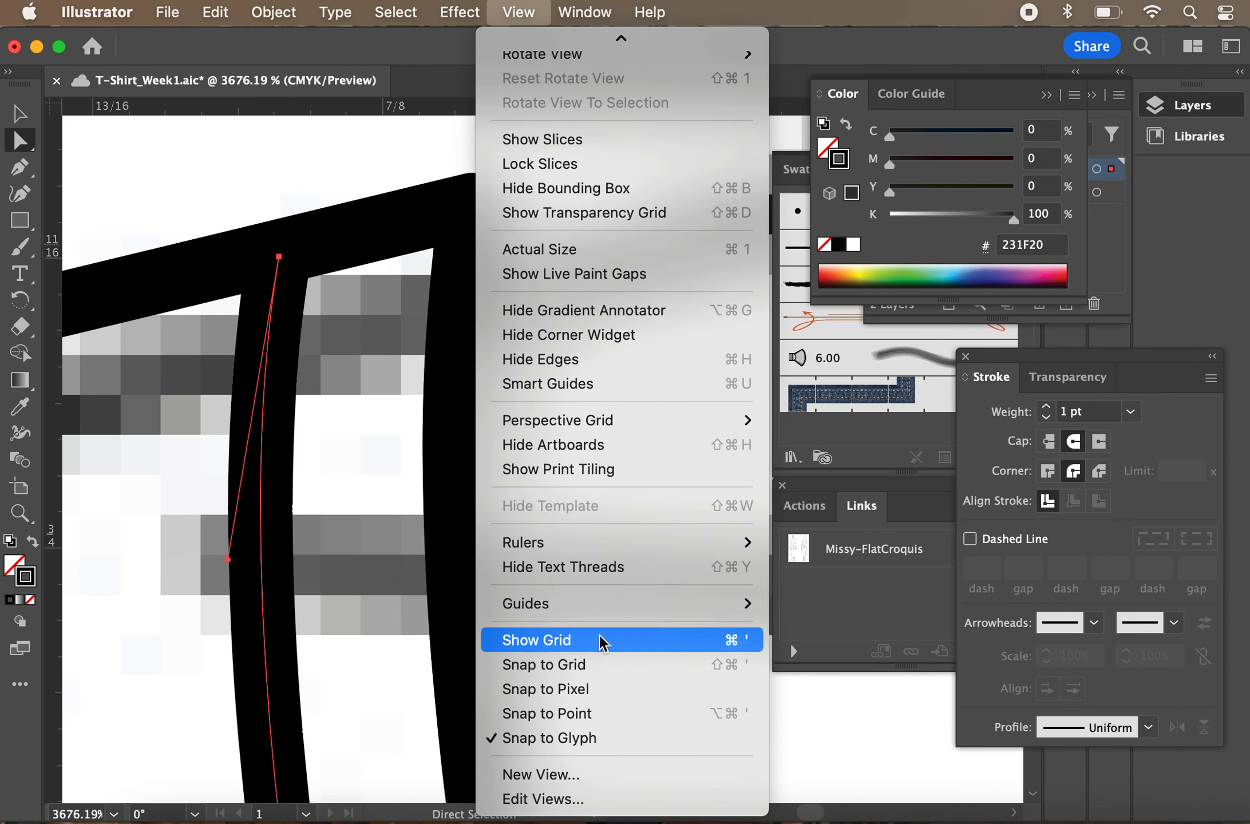
click(614, 714)
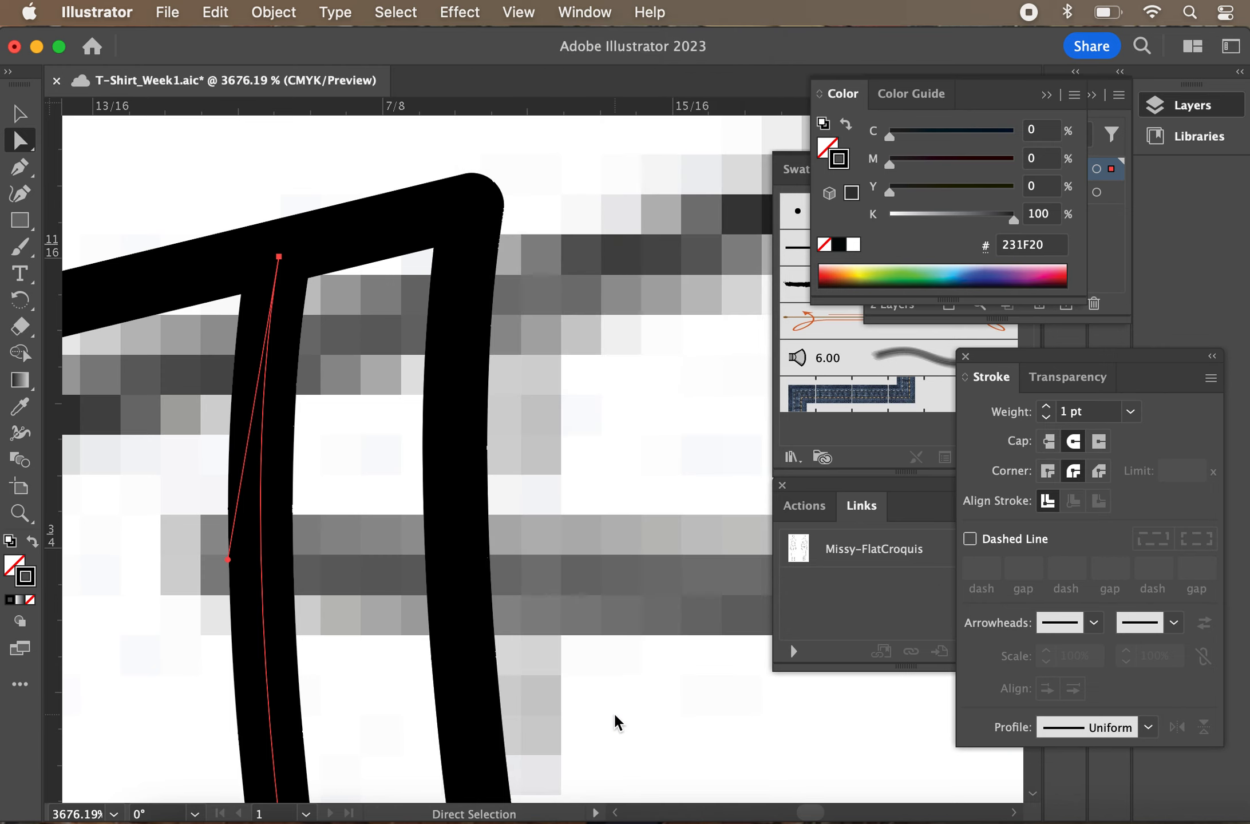
Undo and redo the last move of the outer neckband curve's end point repeatedly to compare its positions
key(super+z)
key(super+shift+z)
key(super+z)
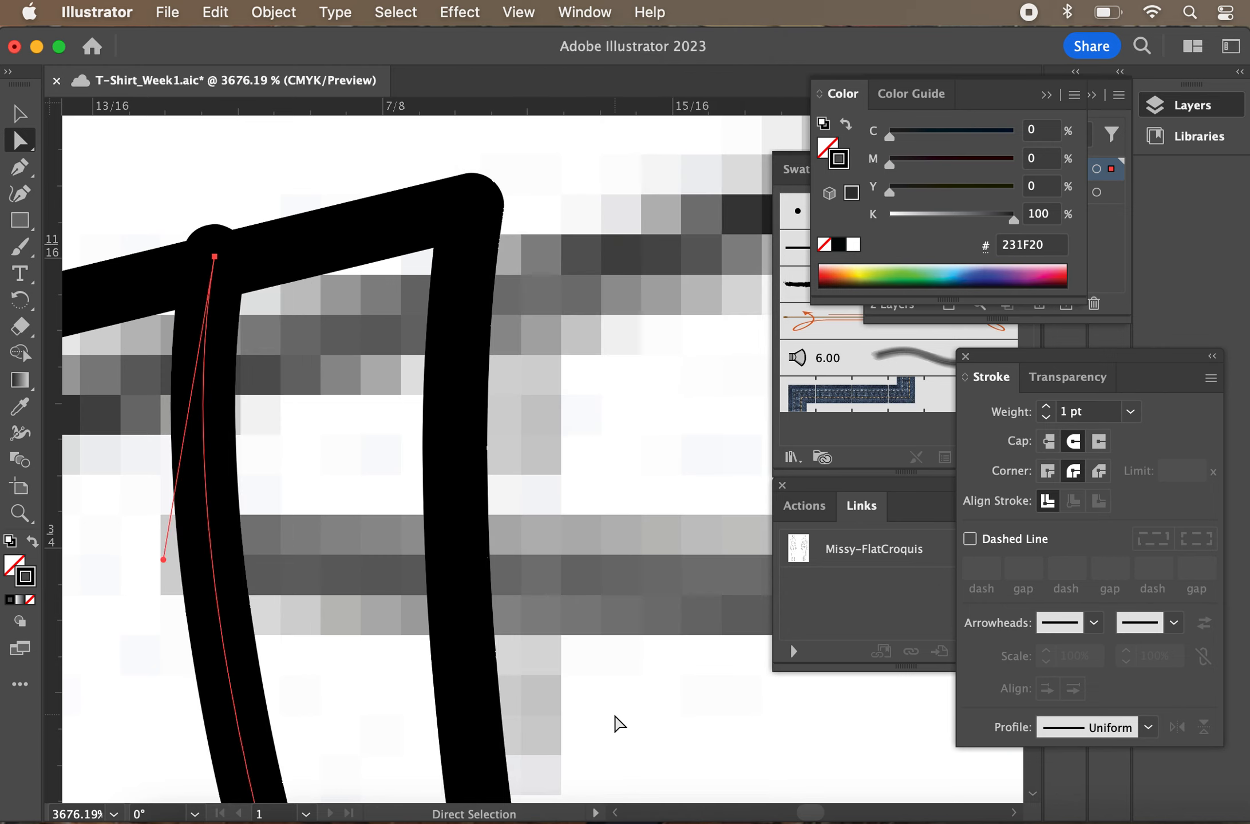
key(super+shift+z)
key(super+z)
key(super+shift+z)
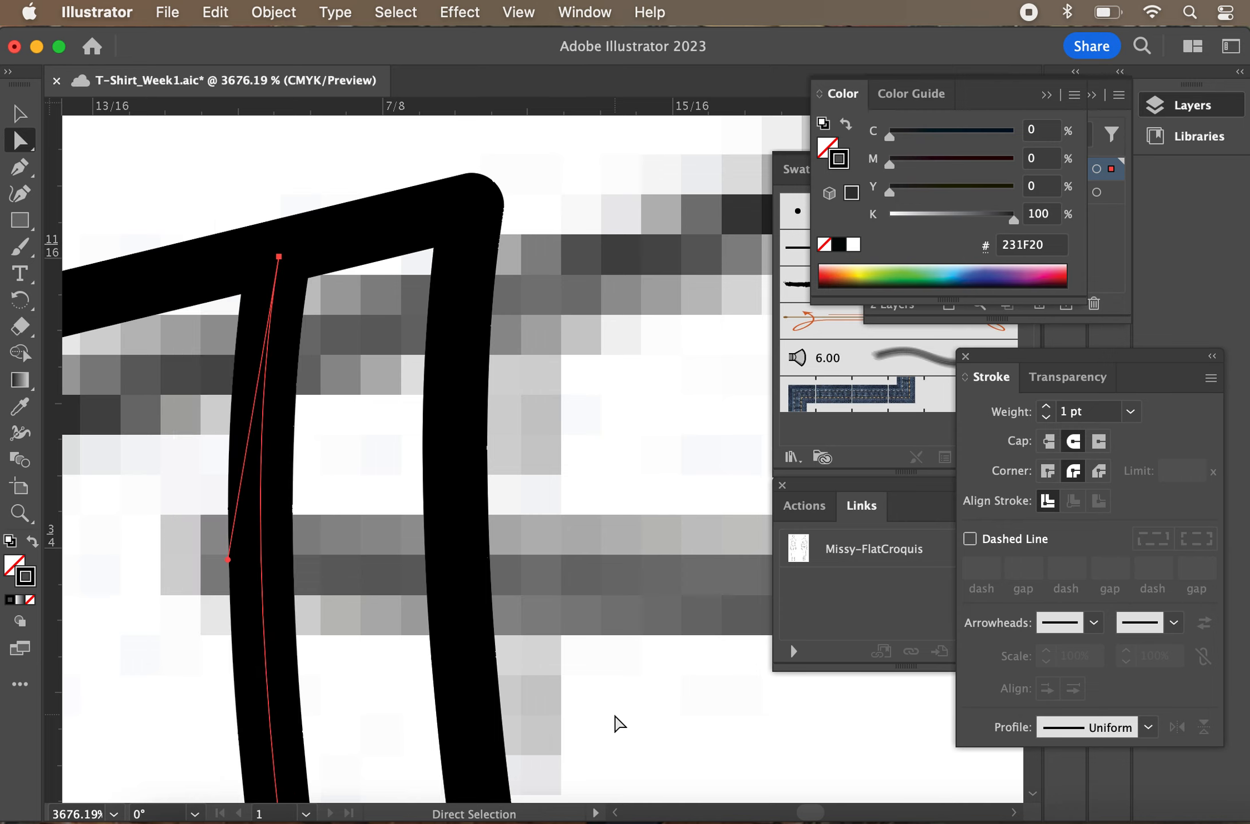
key(super+z)
key(super+shift+z)
key(super+z)
key(super+shift+z)
Try to shift the outer neckband curve's upper end point slightly toward the inner neckband curve
click(498, 17)
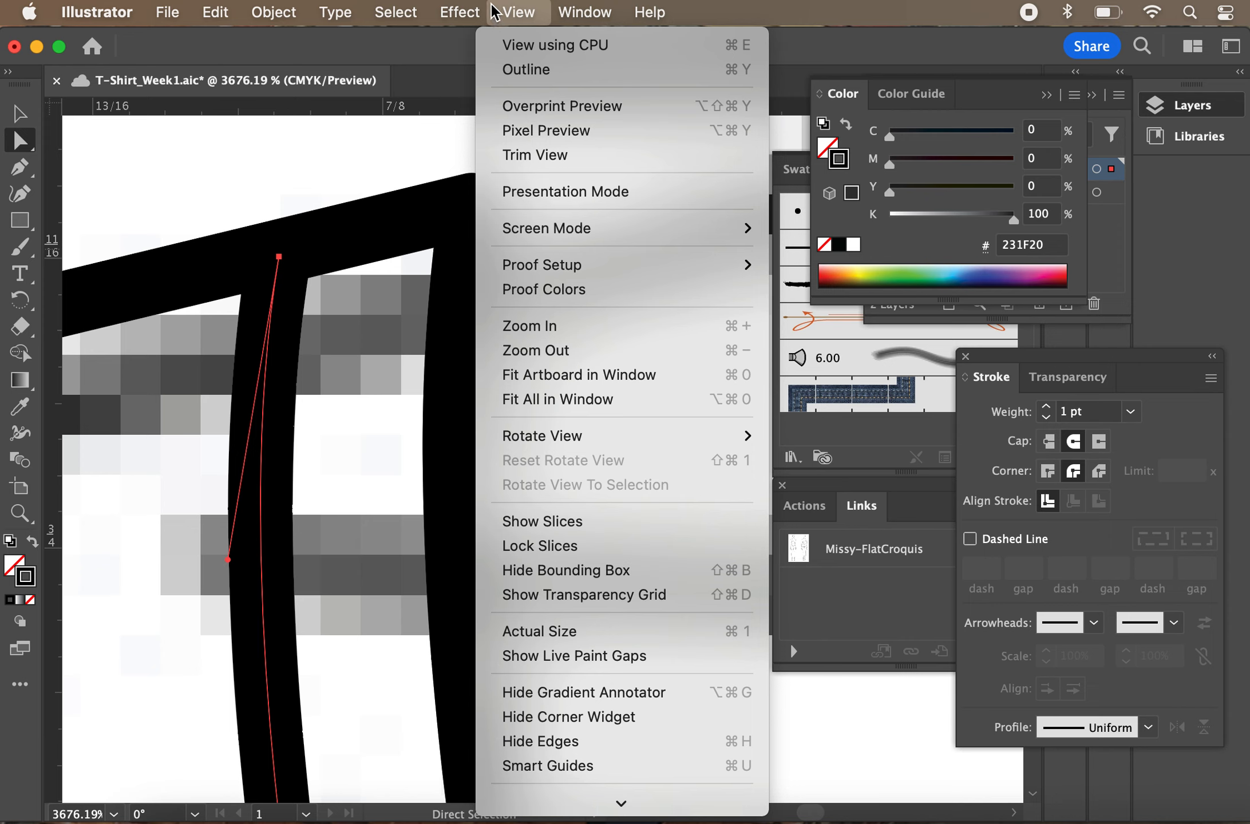
click(494, 11)
mouse_move(280, 257)
mouse_down()
mouse_move(309, 246)
mouse_move(245, 268)
mouse_move(286, 256)
mouse_up()
click(475, 13)
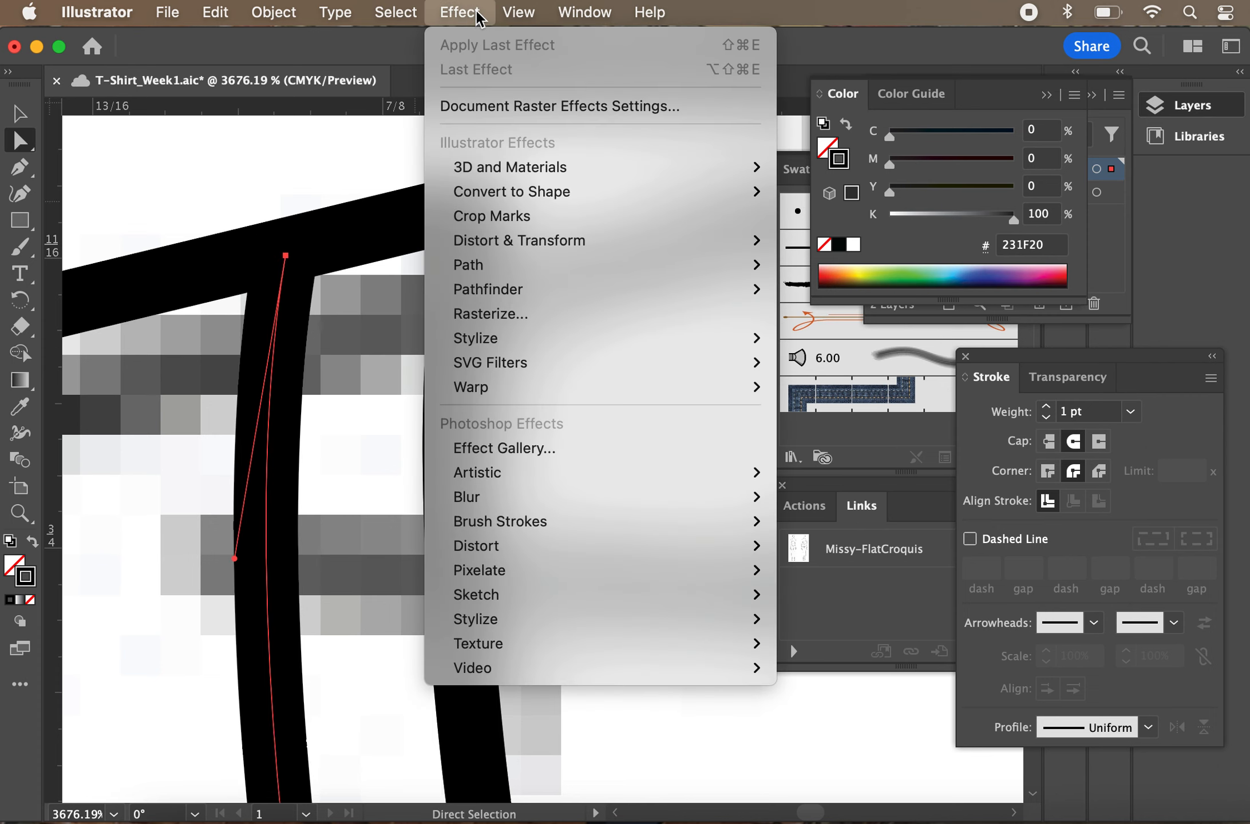
click(476, 12)
key(super+z)
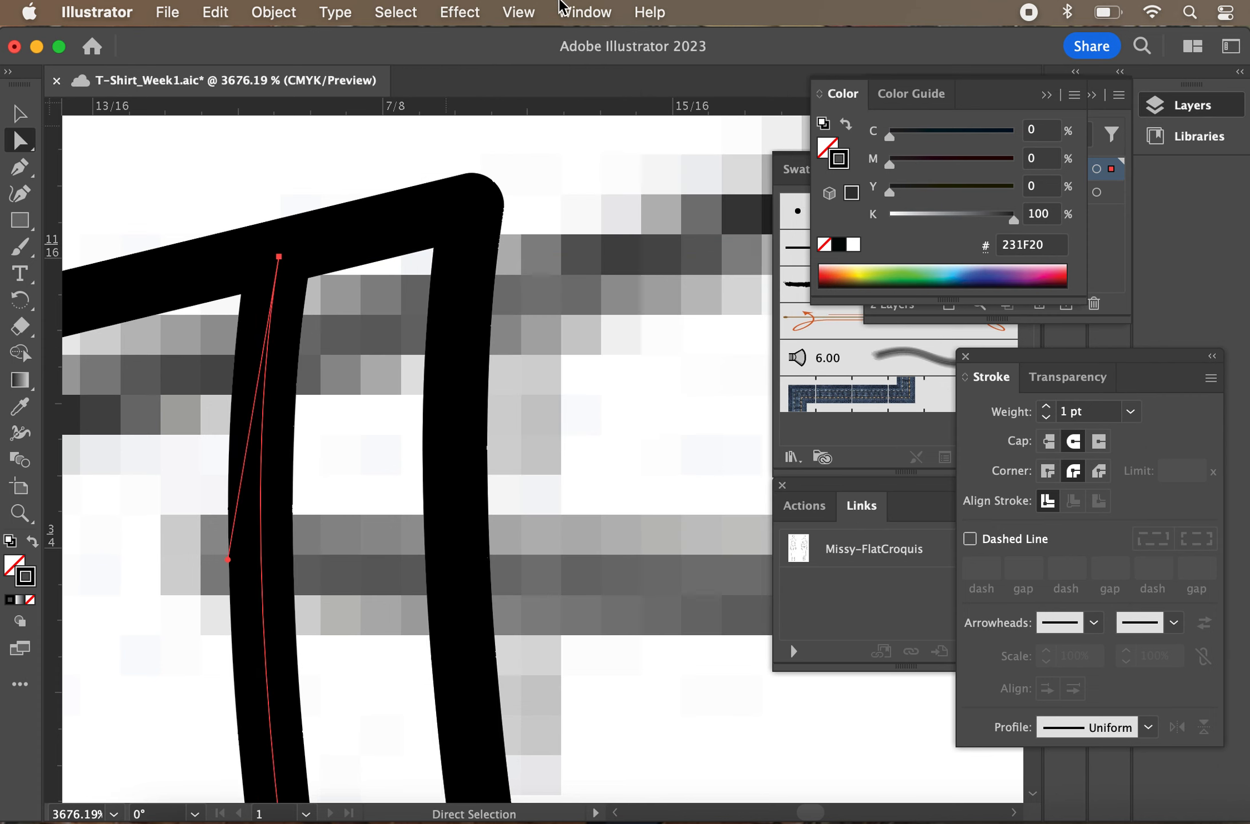
Turn off Snap to Point
click(517, 11)
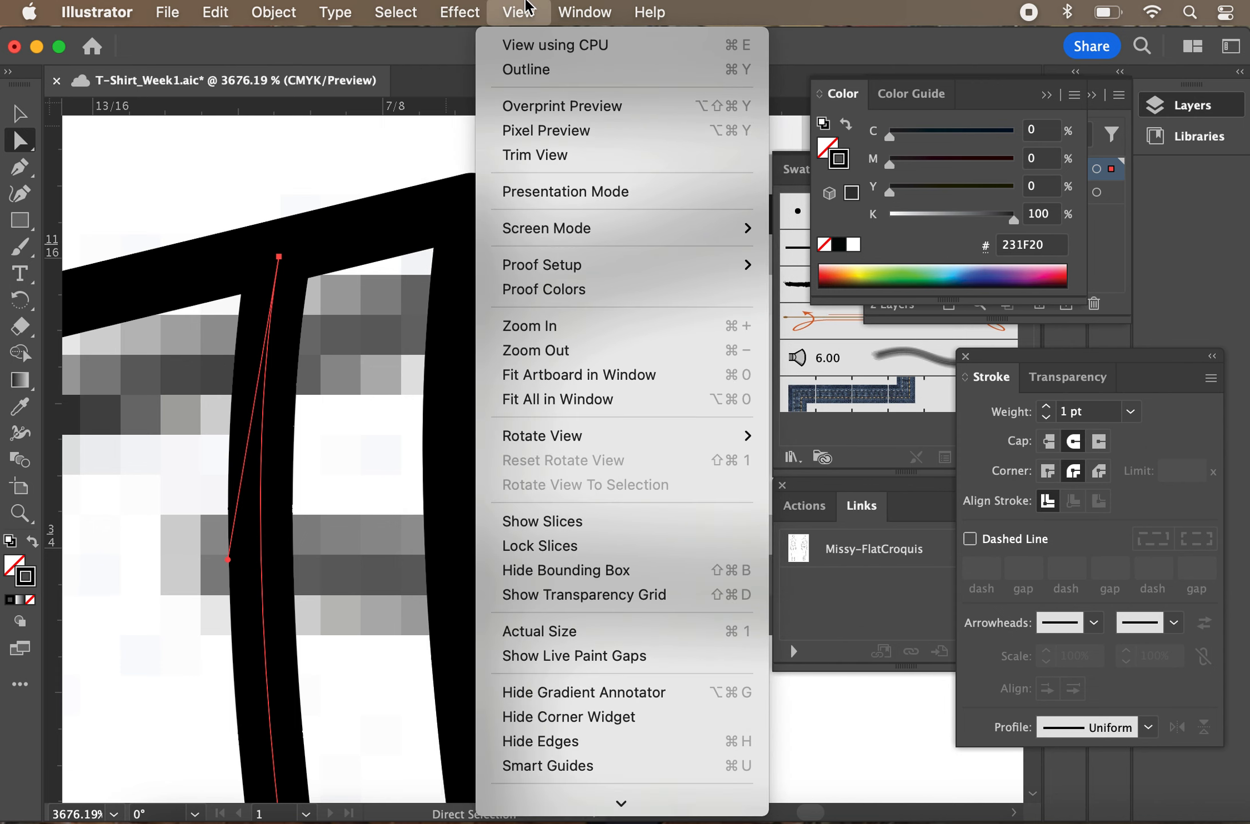
mouse_move(646, 814)
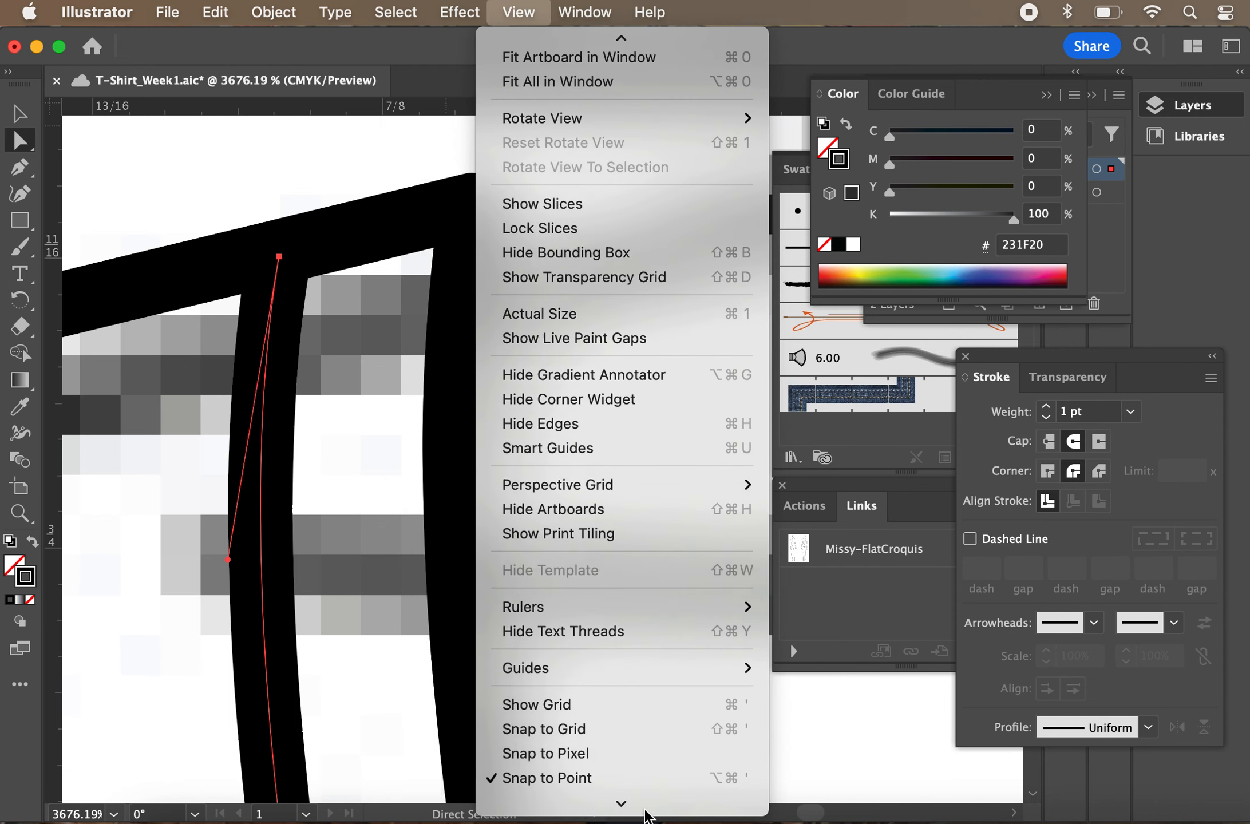
click(632, 714)
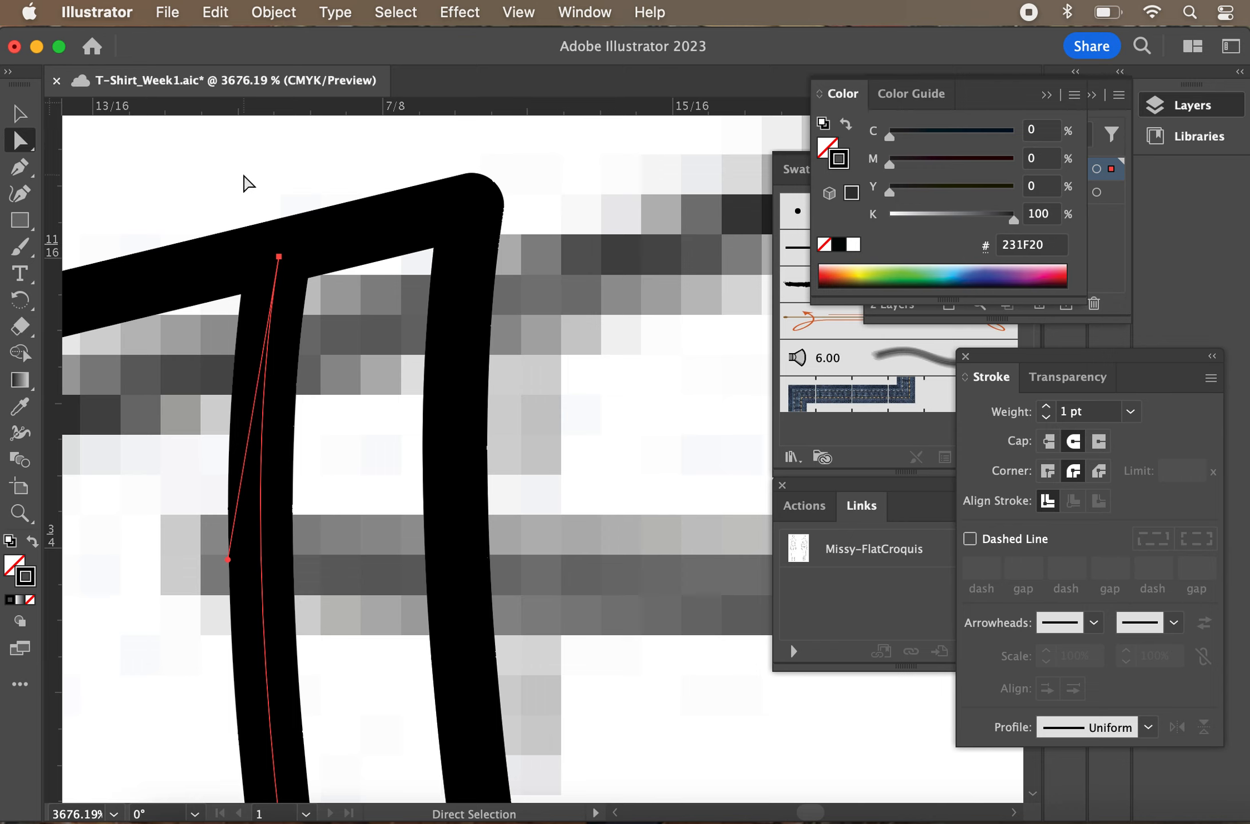
Join the outer neckband curve's upper end point to the end of the short shoulder segment
drag(246, 181, 327, 316)
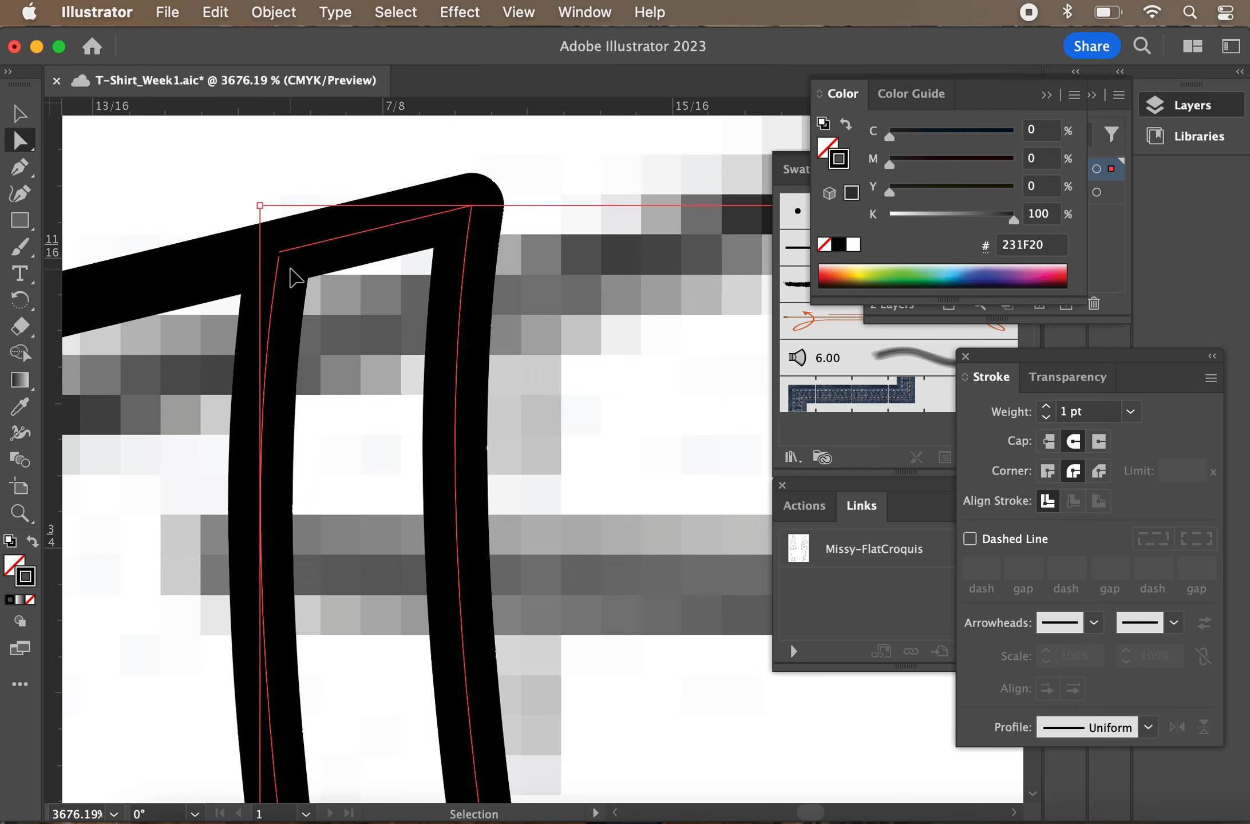
key(super+j)
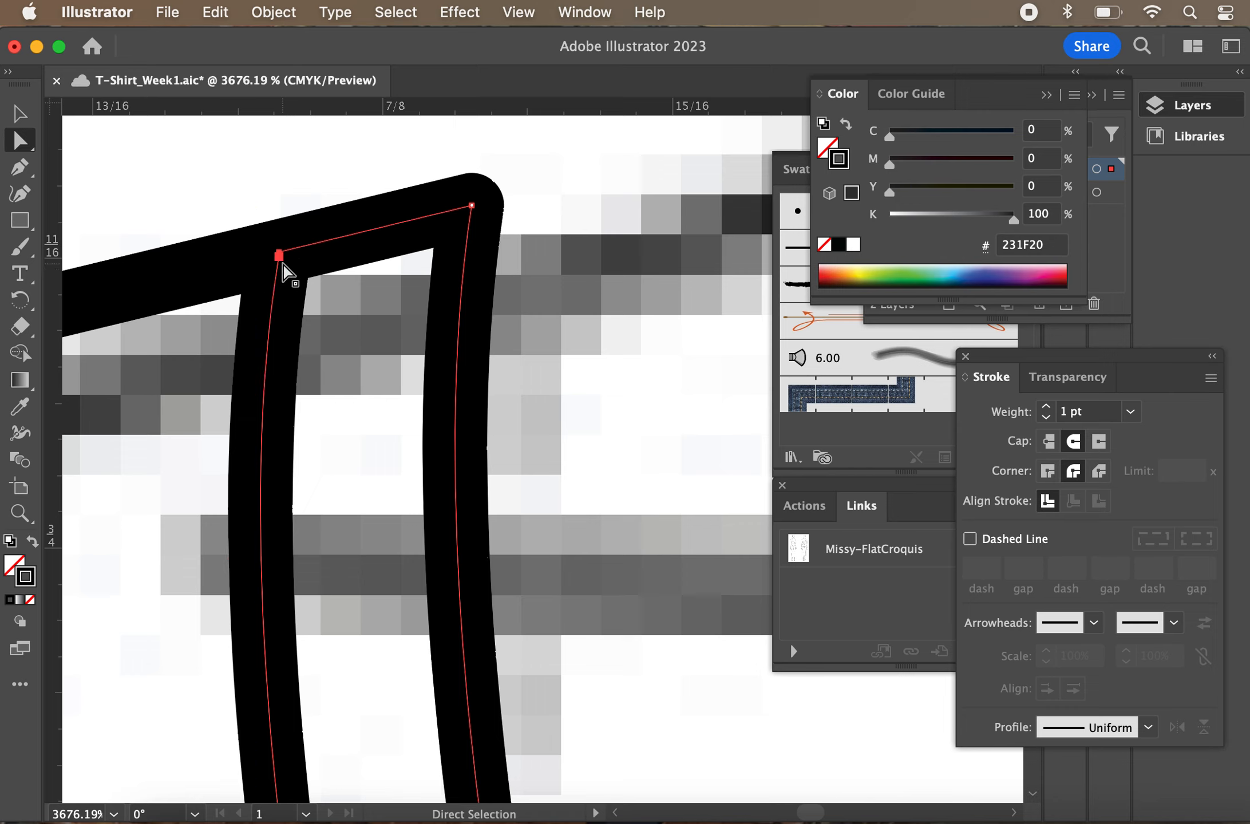
click(287, 201)
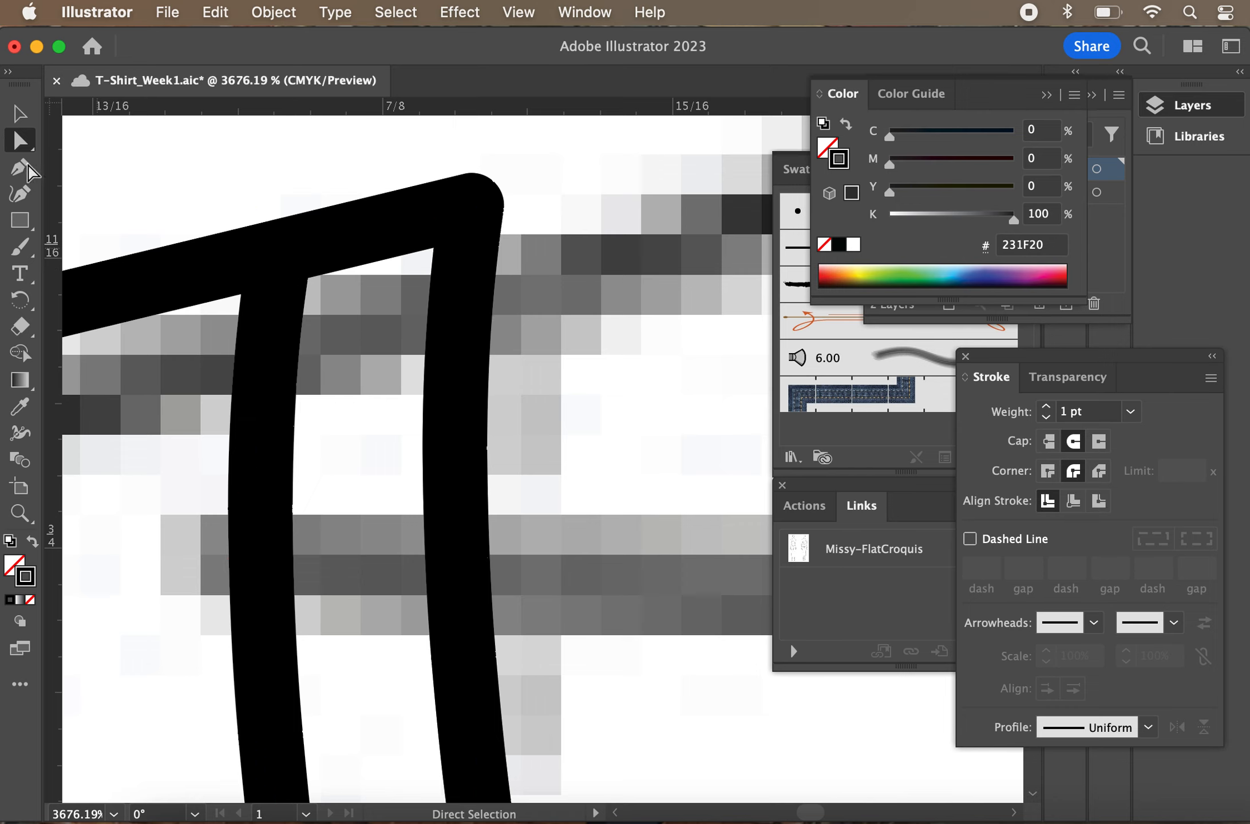
Fill the joined neckband shape with light blue D5EFF6
click(20, 114)
click(271, 466)
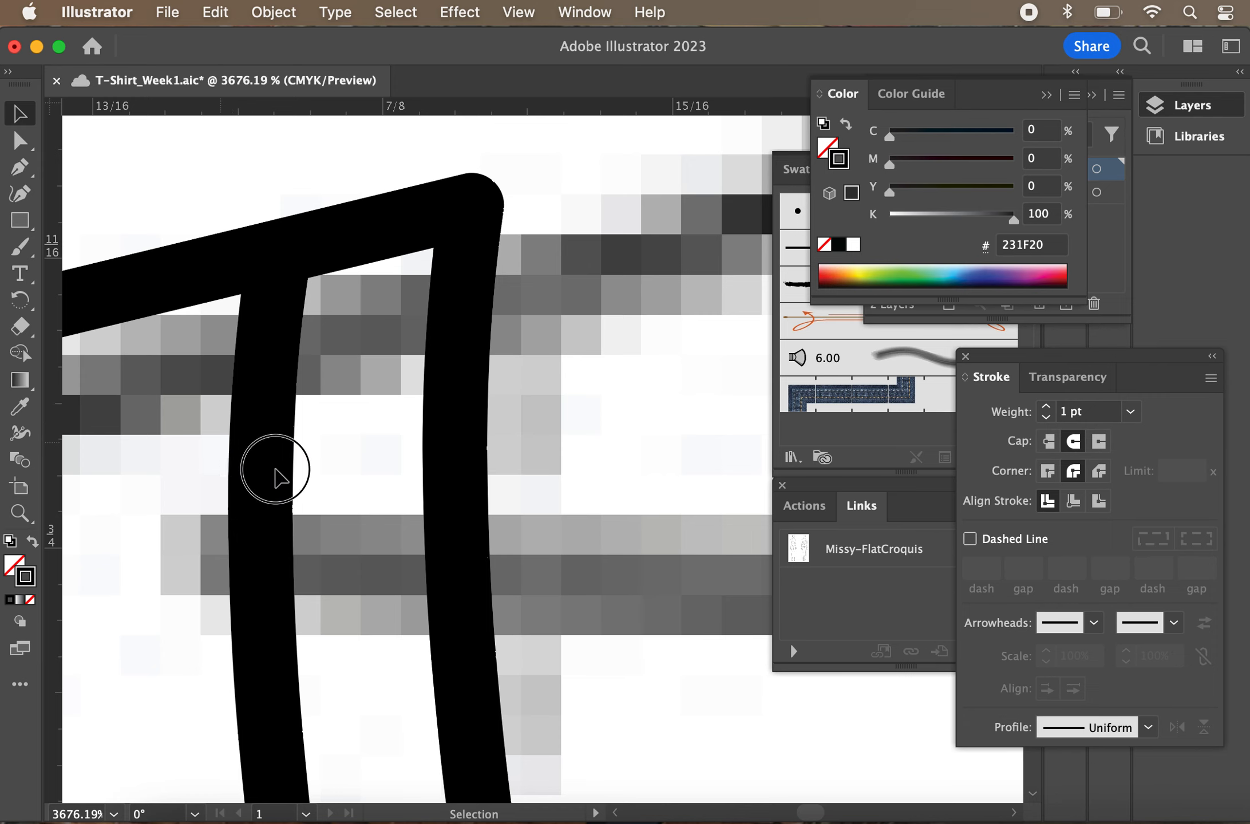
scroll(317, 578, down, 3)
scroll(316, 579, down, 8)
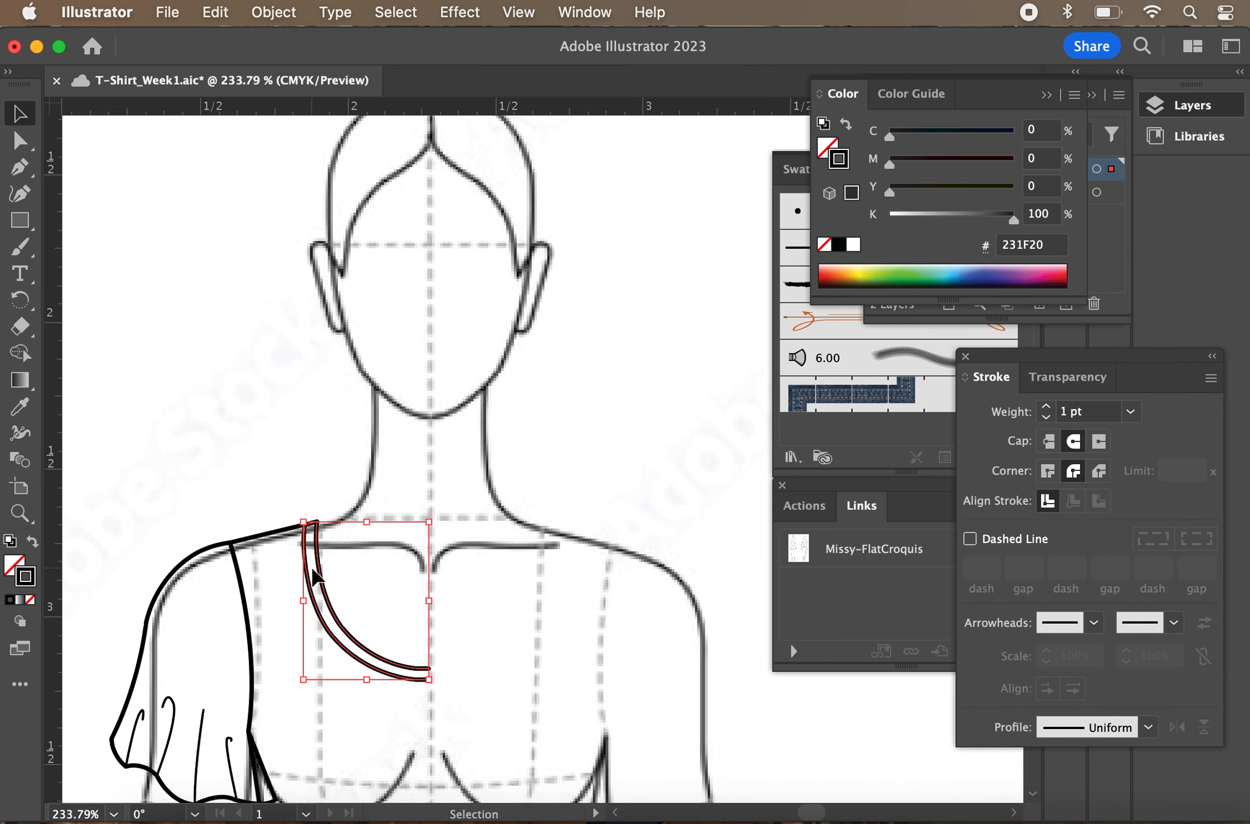
scroll(317, 579, down, 5)
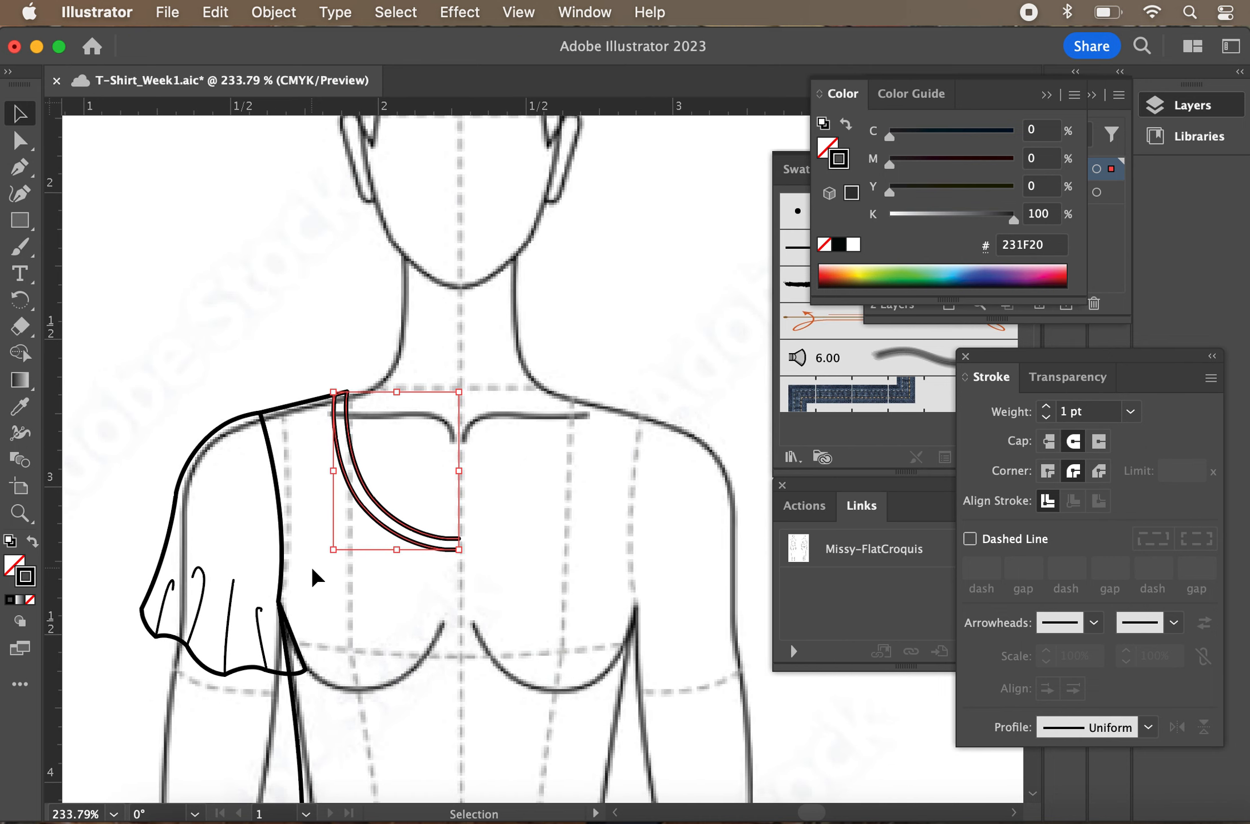
click(13, 567)
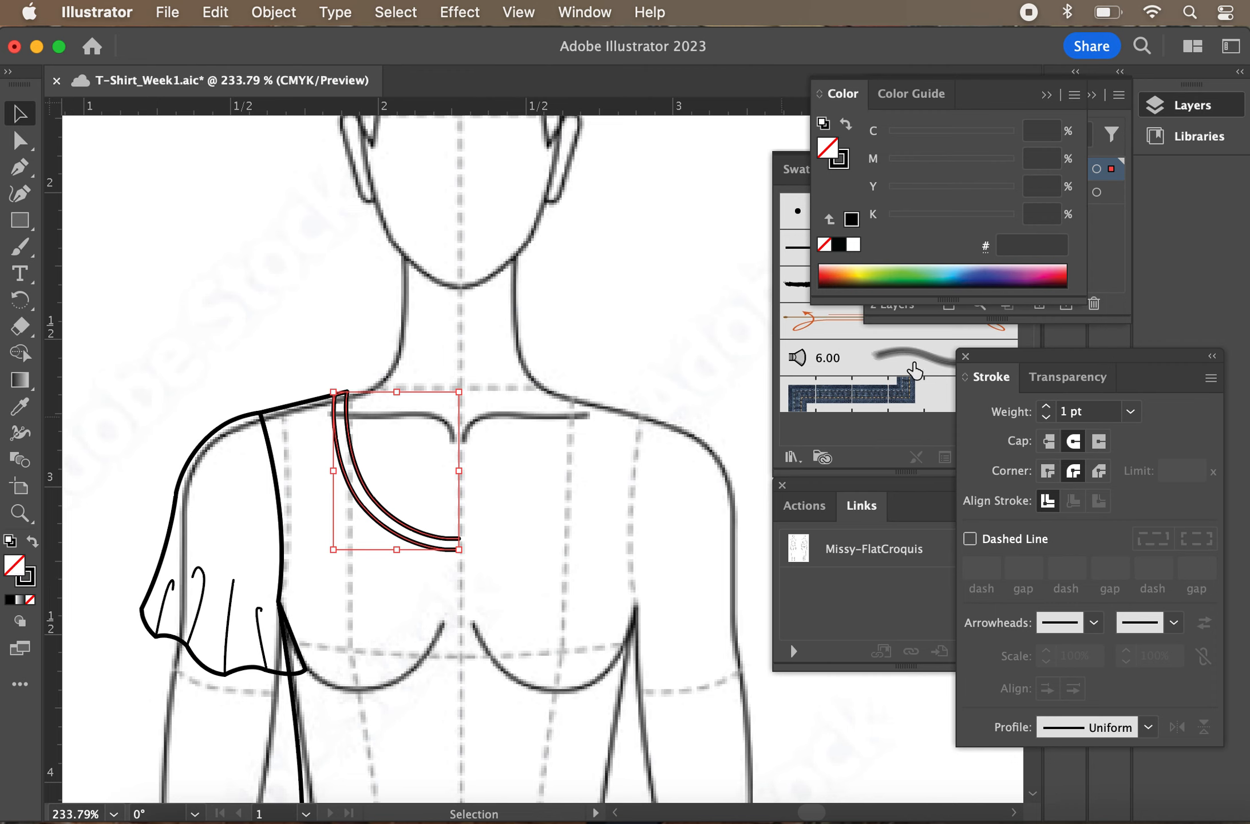
mouse_move(894, 283)
mouse_down()
mouse_move(898, 269)
mouse_move(852, 268)
mouse_move(991, 274)
mouse_move(947, 278)
mouse_move(946, 257)
mouse_up()
click(753, 318)
Shift the outer neckband curve's end point at the centre front slightly down and save the document
scroll(399, 552, up, 5)
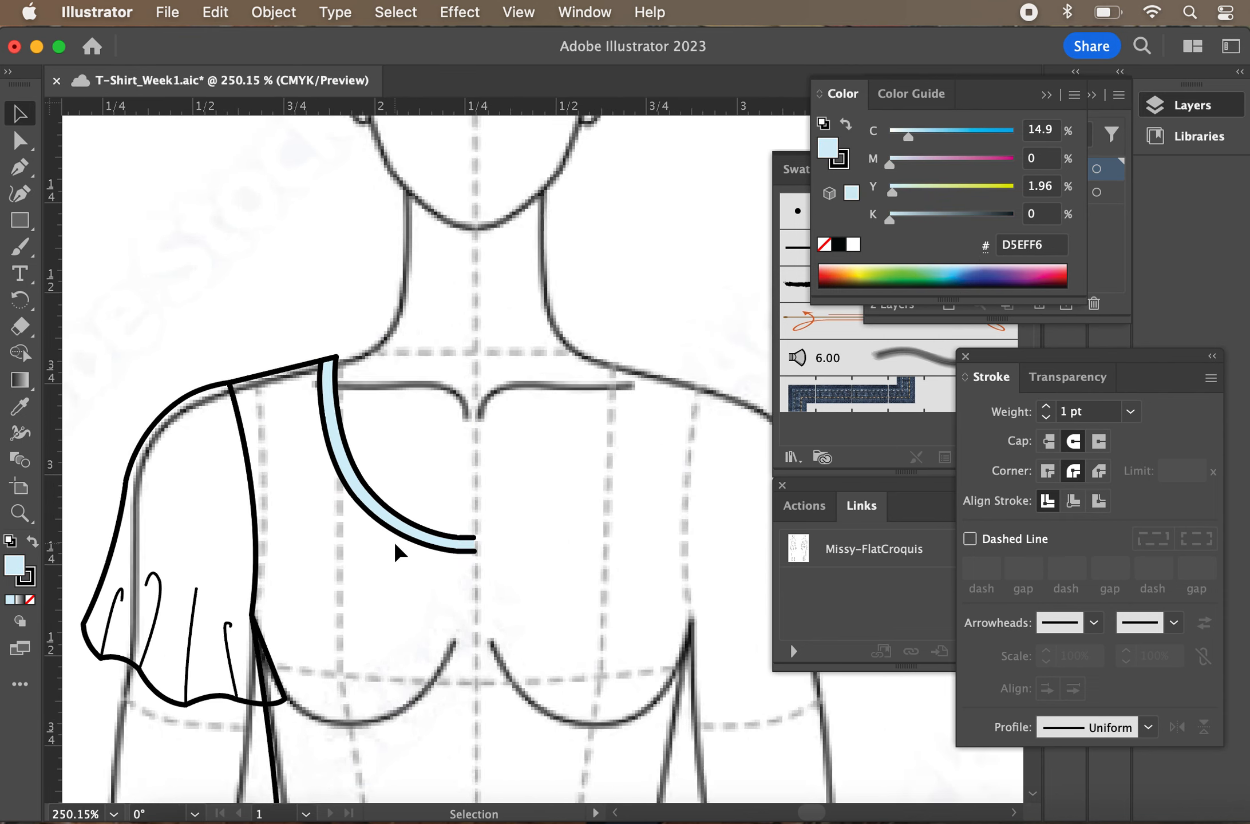
click(24, 149)
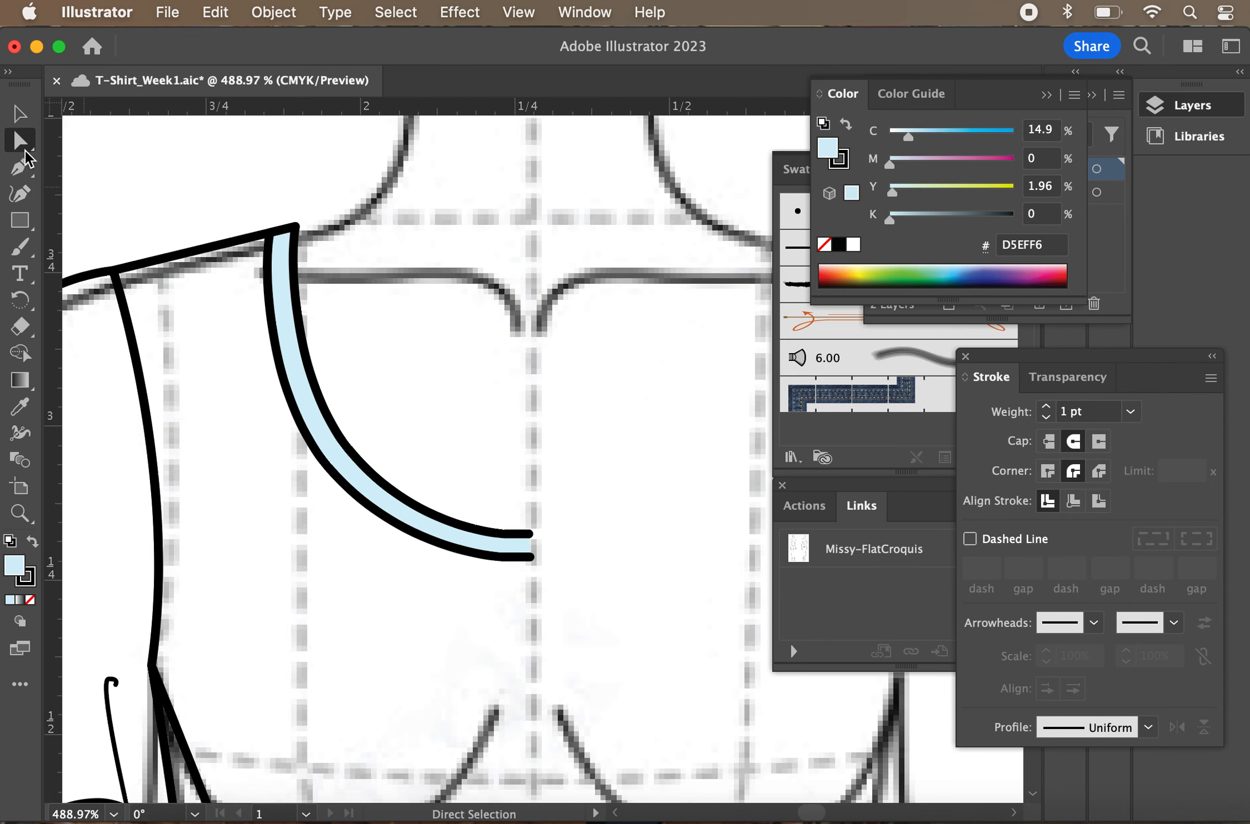
click(441, 544)
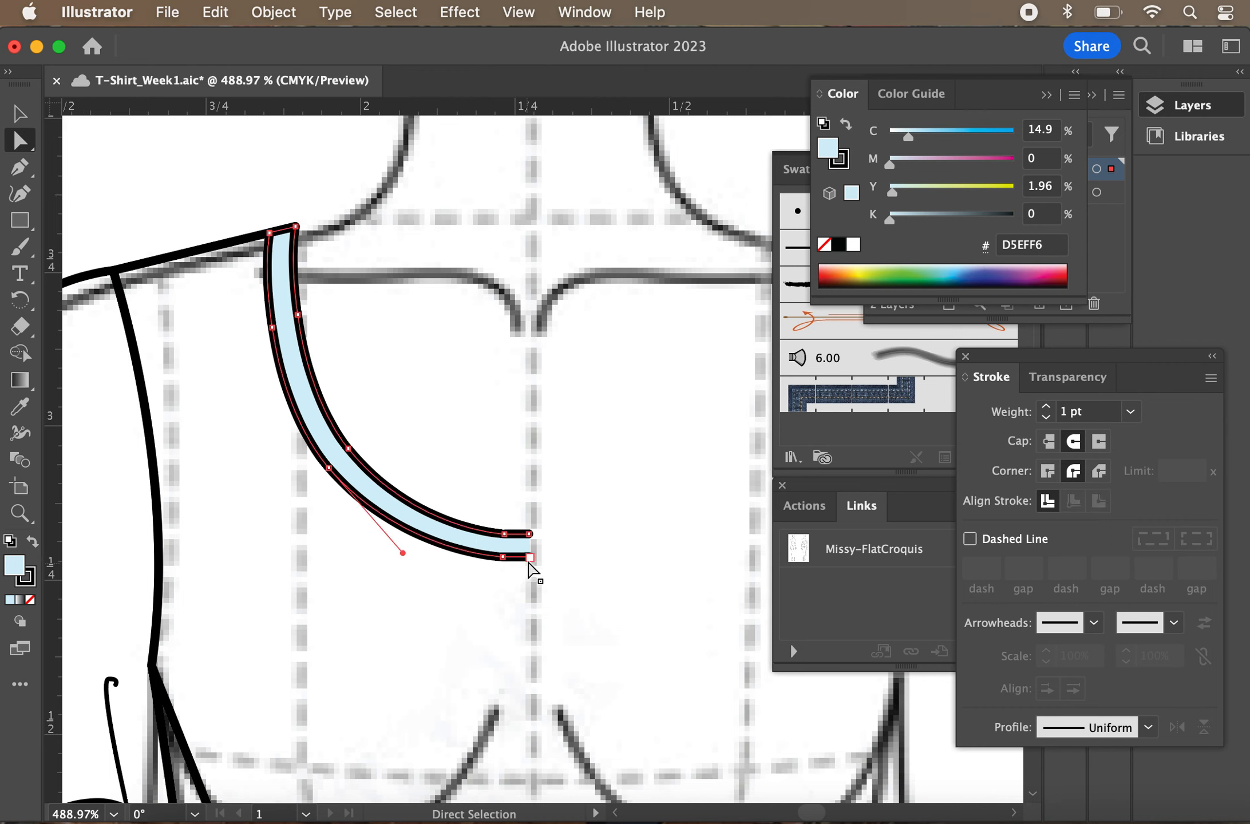
click(528, 559)
shift+click(329, 468)
drag(530, 558, 530, 561)
click(600, 586)
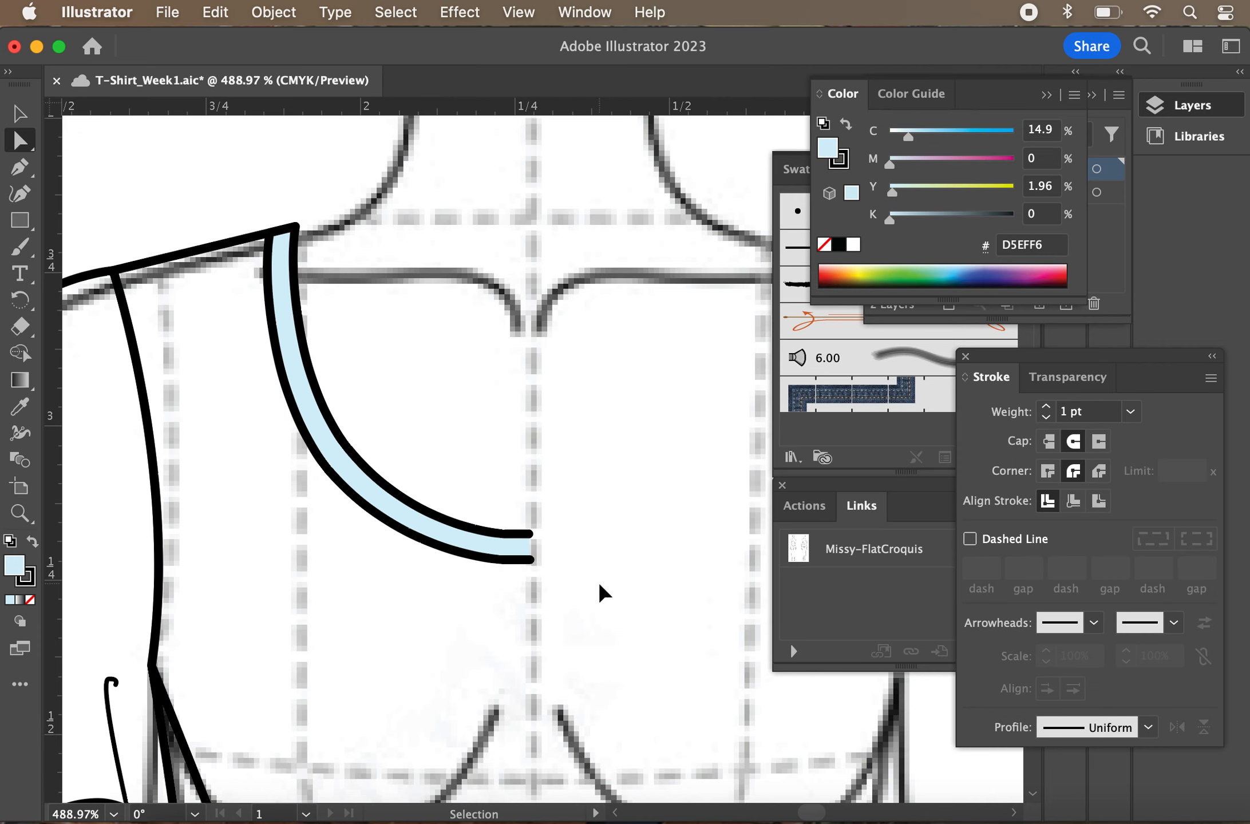
key(super+s)
Unlock all locked objects in the document and clear the selection
scroll(635, 535, down, 5)
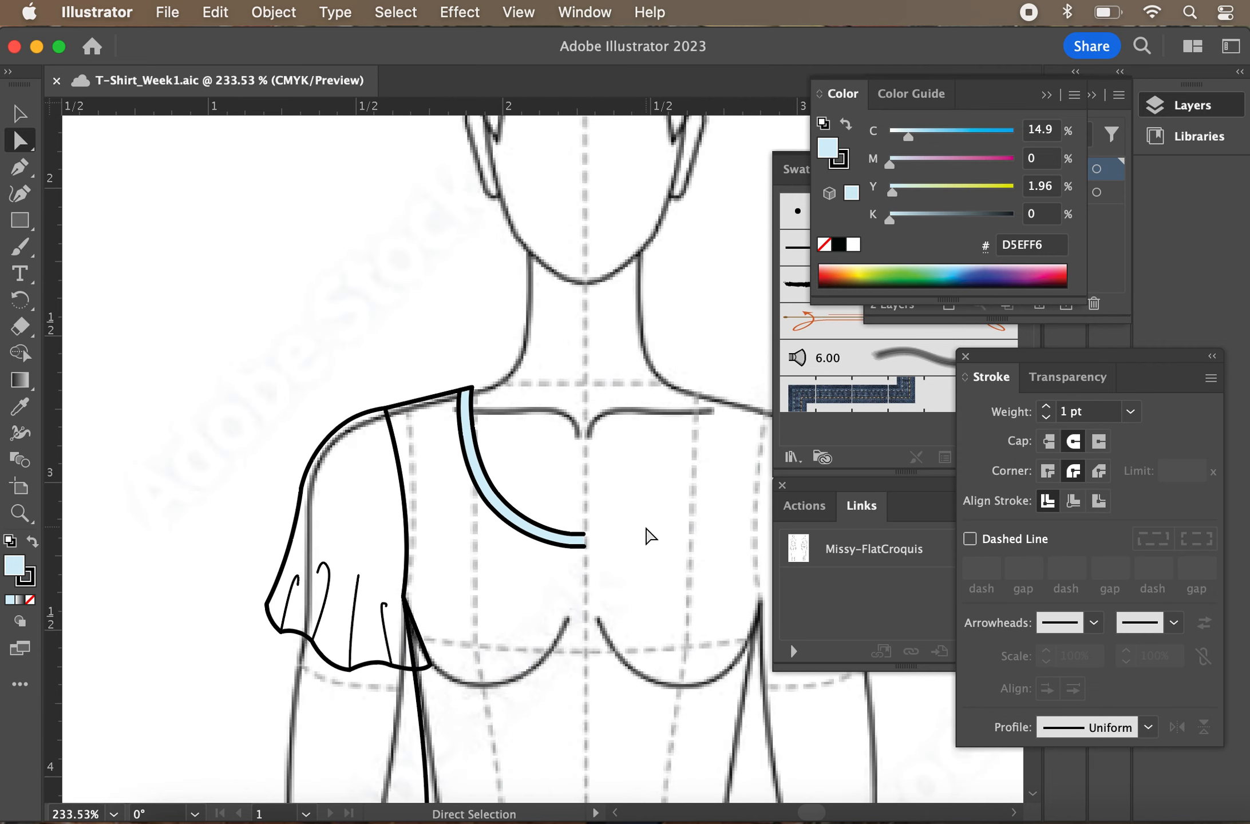
scroll(647, 530, down, 6)
scroll(647, 530, down, 2)
scroll(647, 530, right, 2)
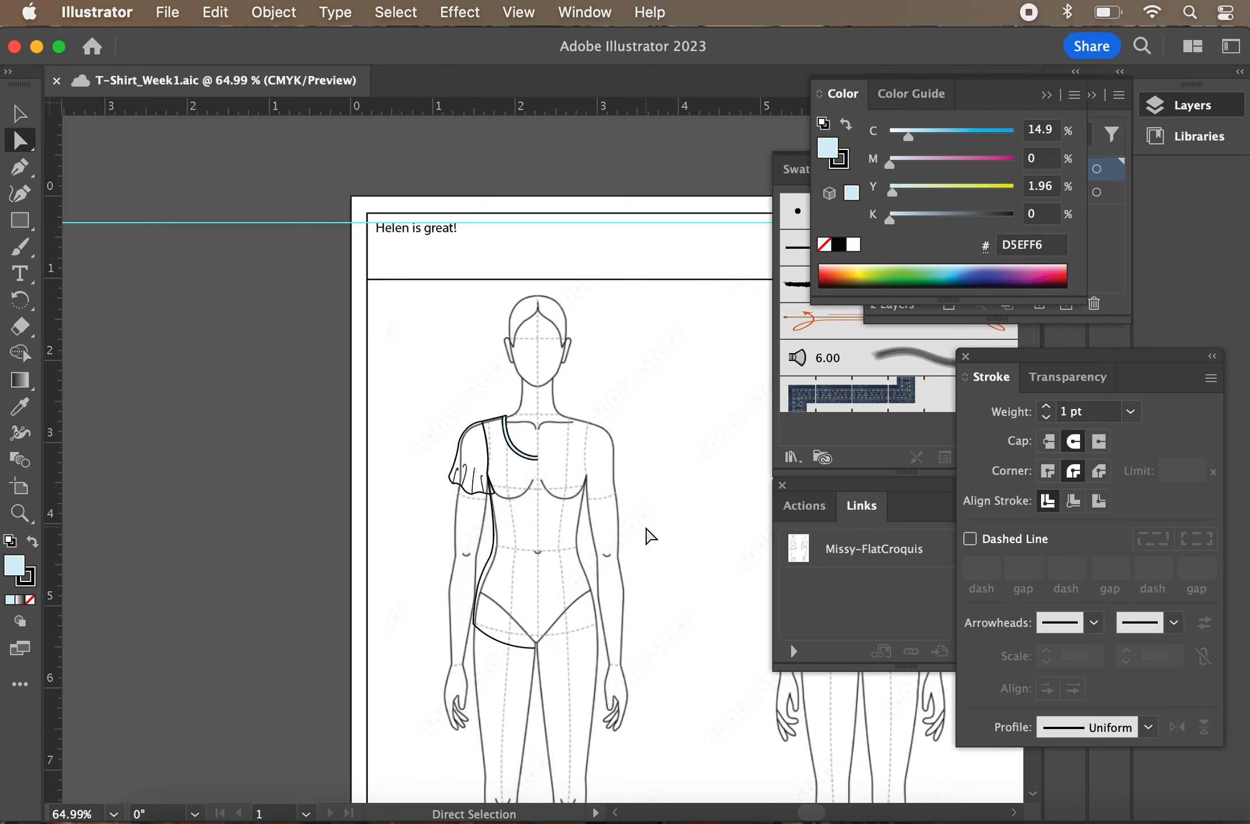
drag(465, 548, 514, 574)
click(229, 12)
mouse_move(292, 13)
click(346, 228)
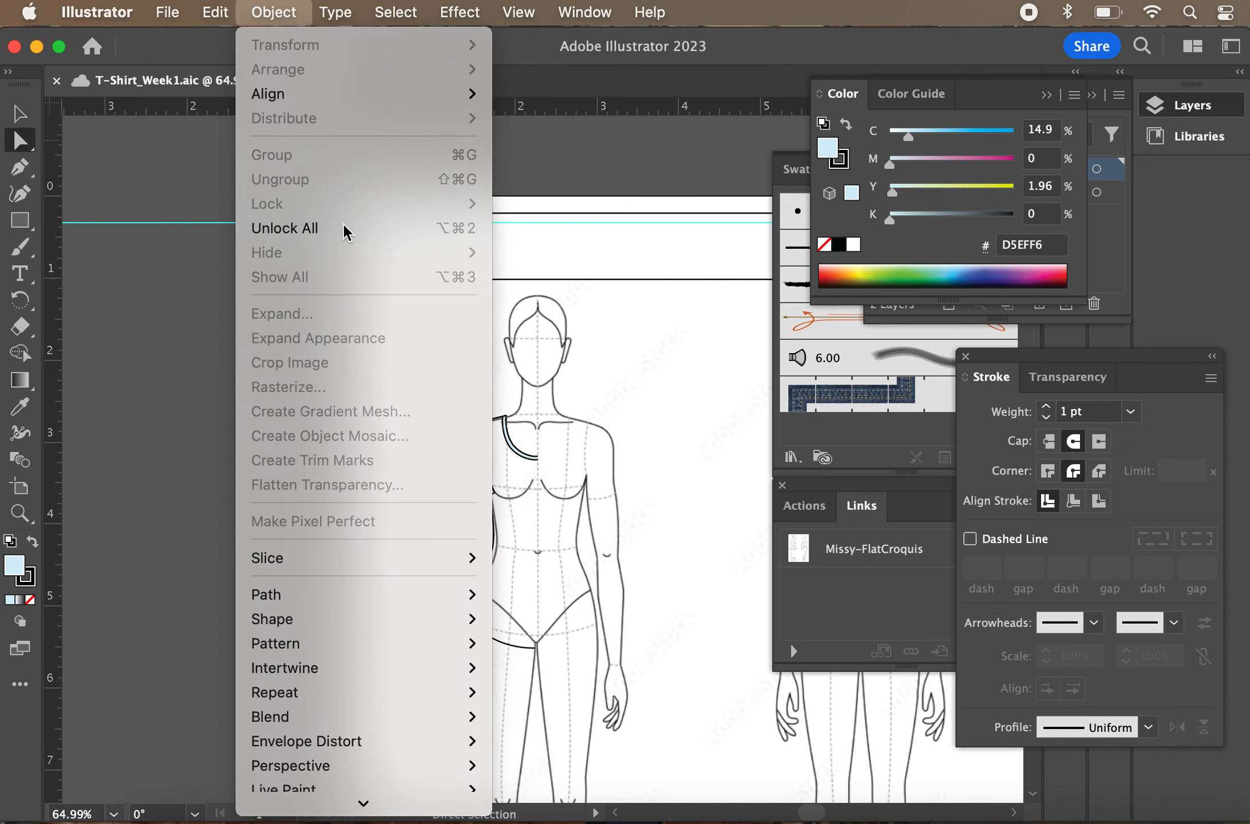
click(320, 454)
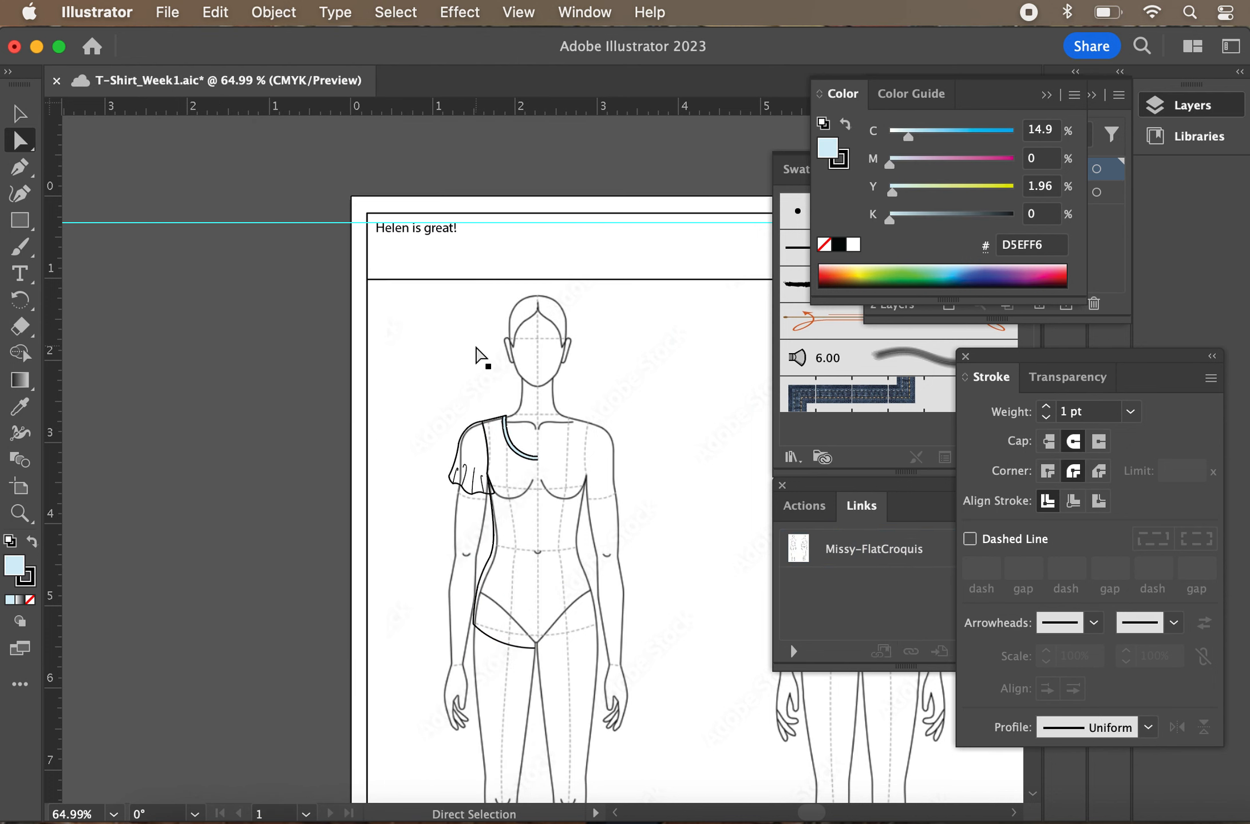
Select the croquis and page frame artwork on the lower layer and lock it again
key(super+a)
click(258, 10)
mouse_move(324, 204)
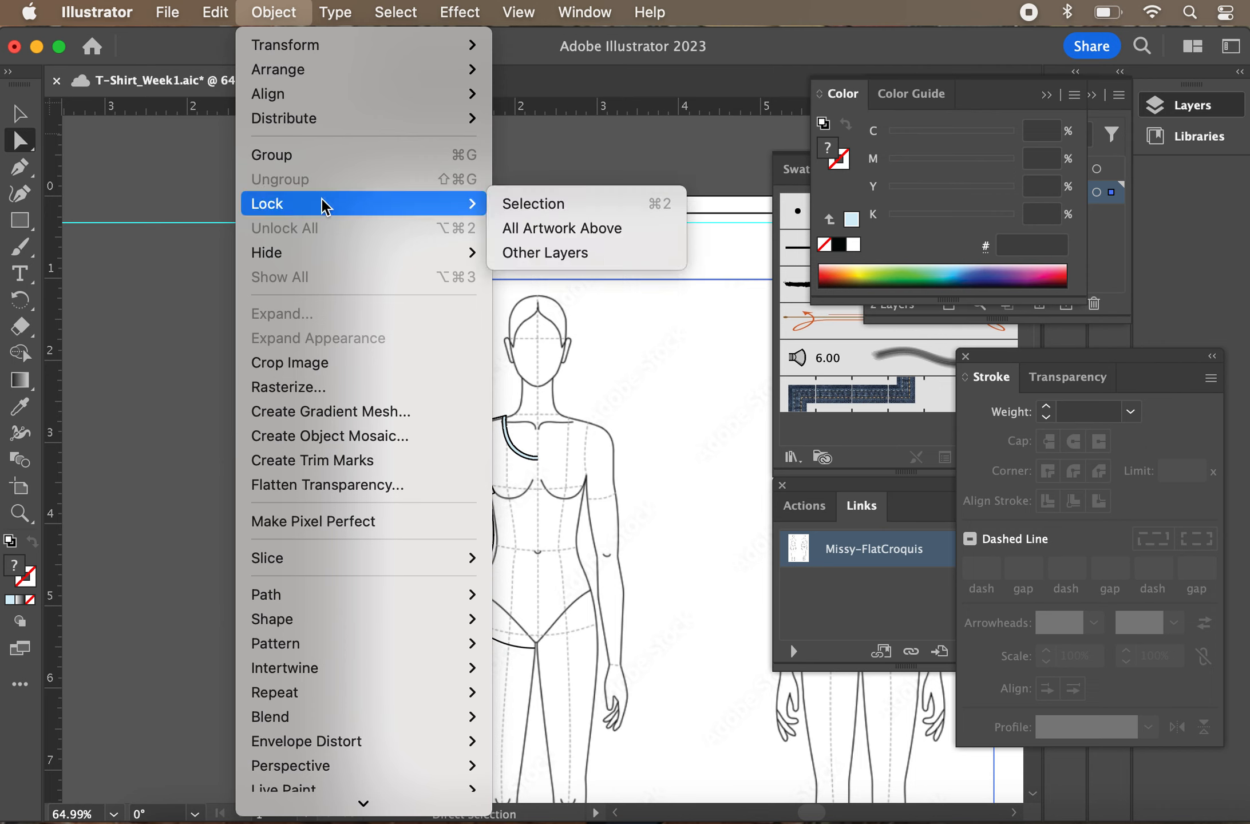
click(511, 201)
click(206, 547)
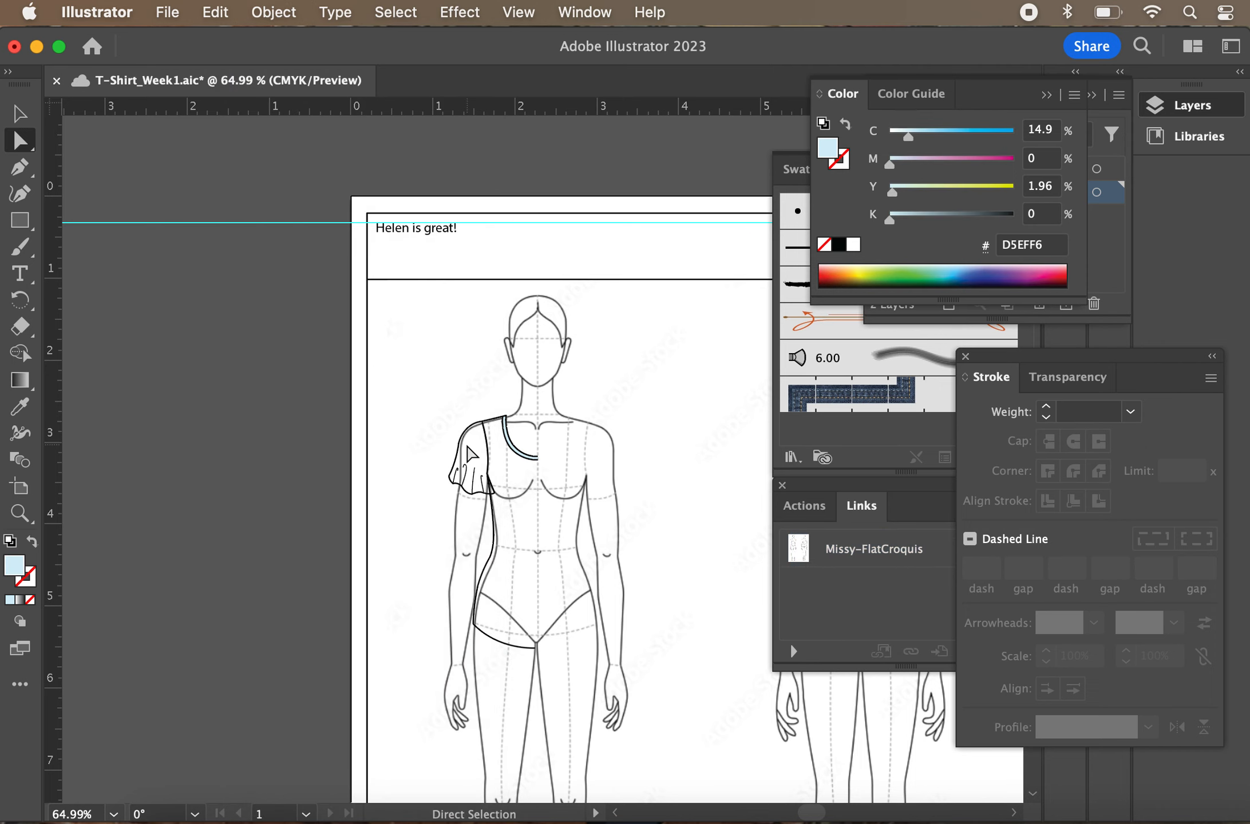
Select the half T-shirt body and fill it with light blue D6EEF2
click(20, 113)
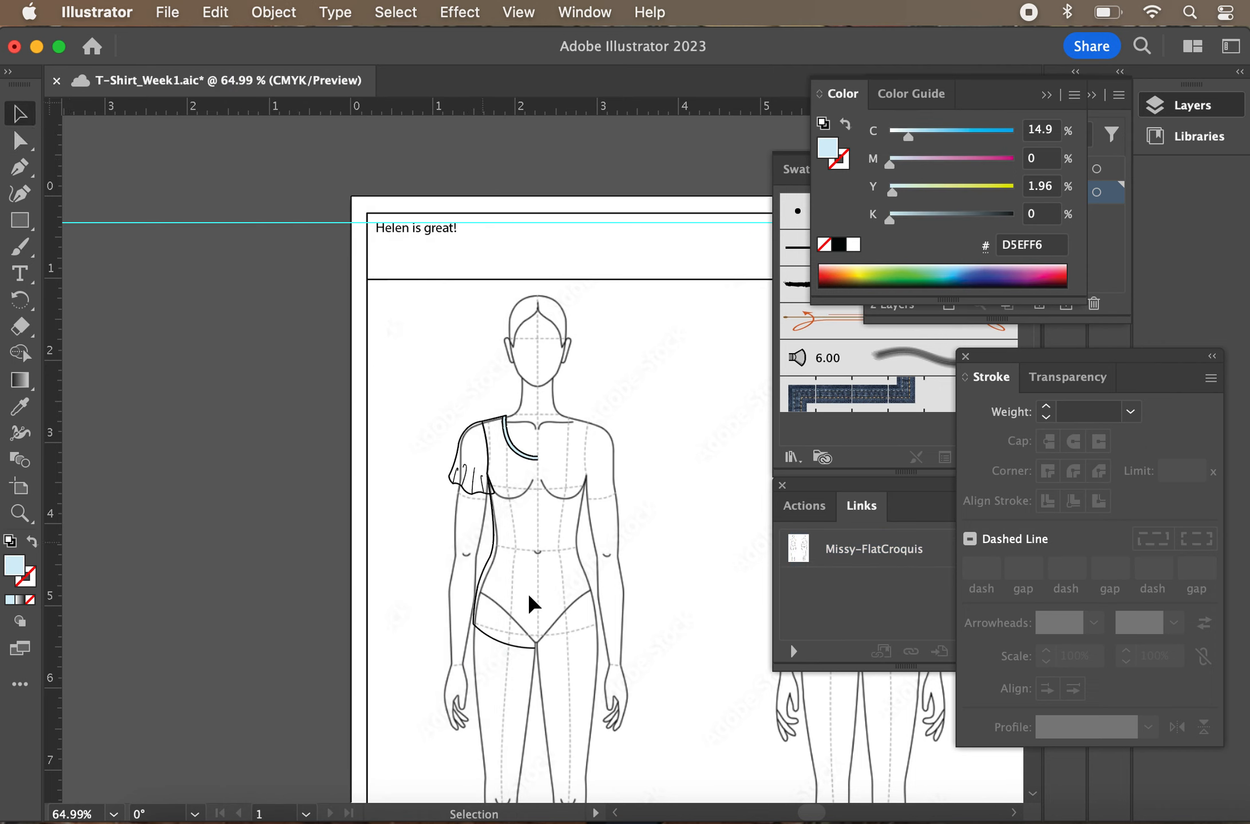
click(510, 570)
click(487, 550)
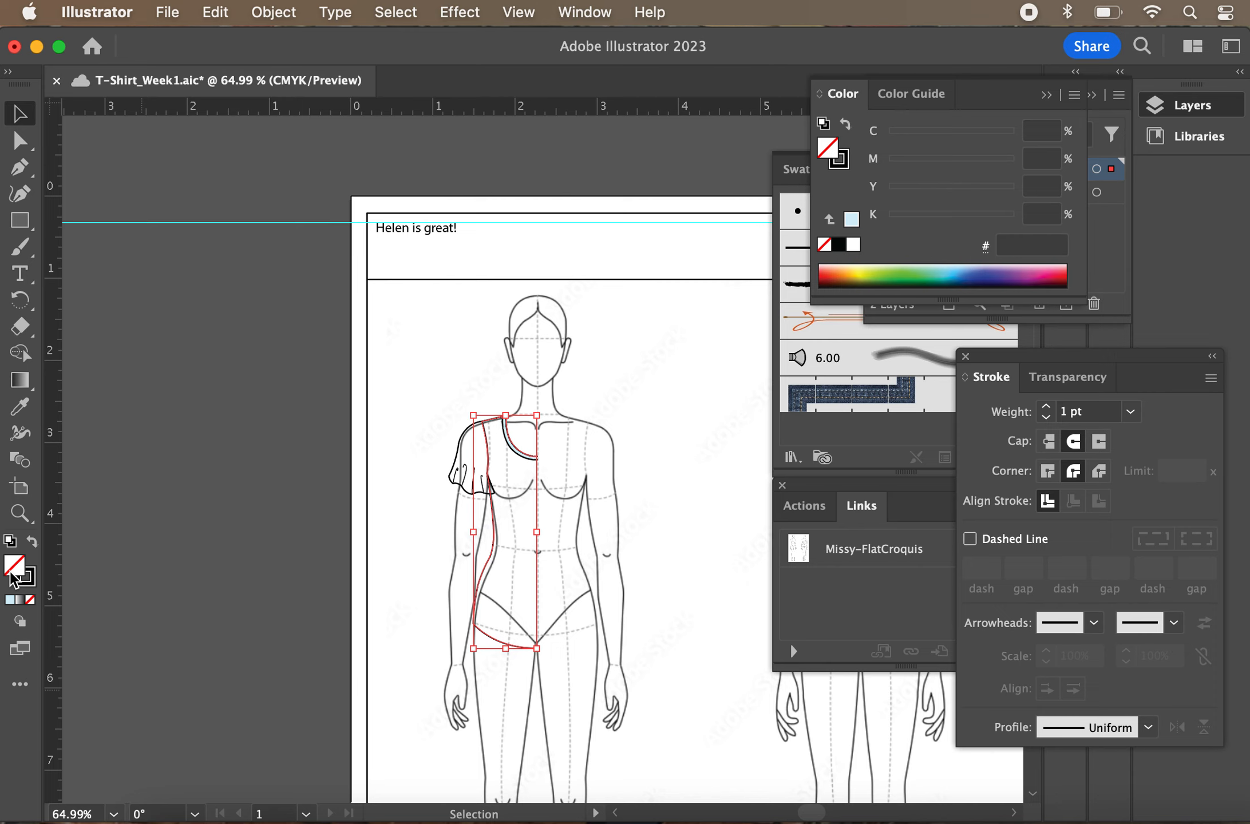
click(900, 271)
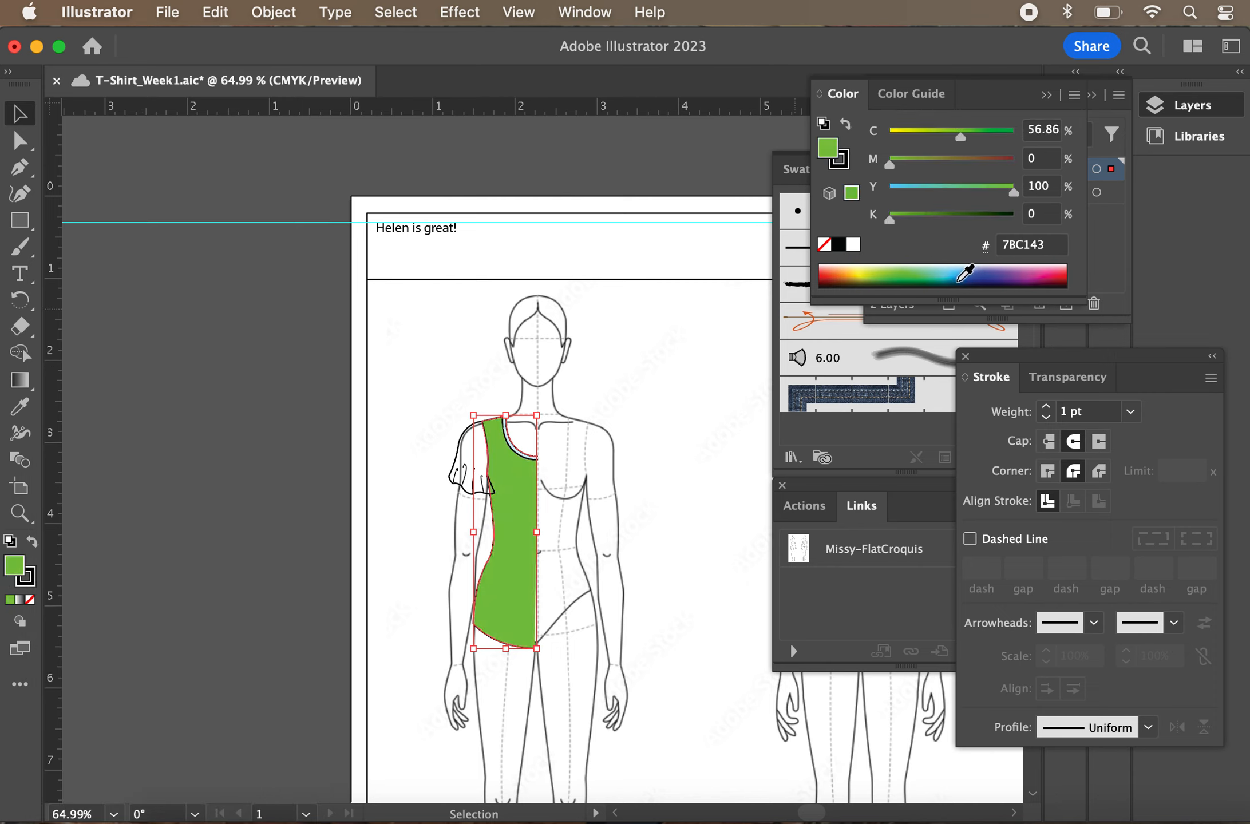
click(940, 266)
drag(941, 265, 941, 264)
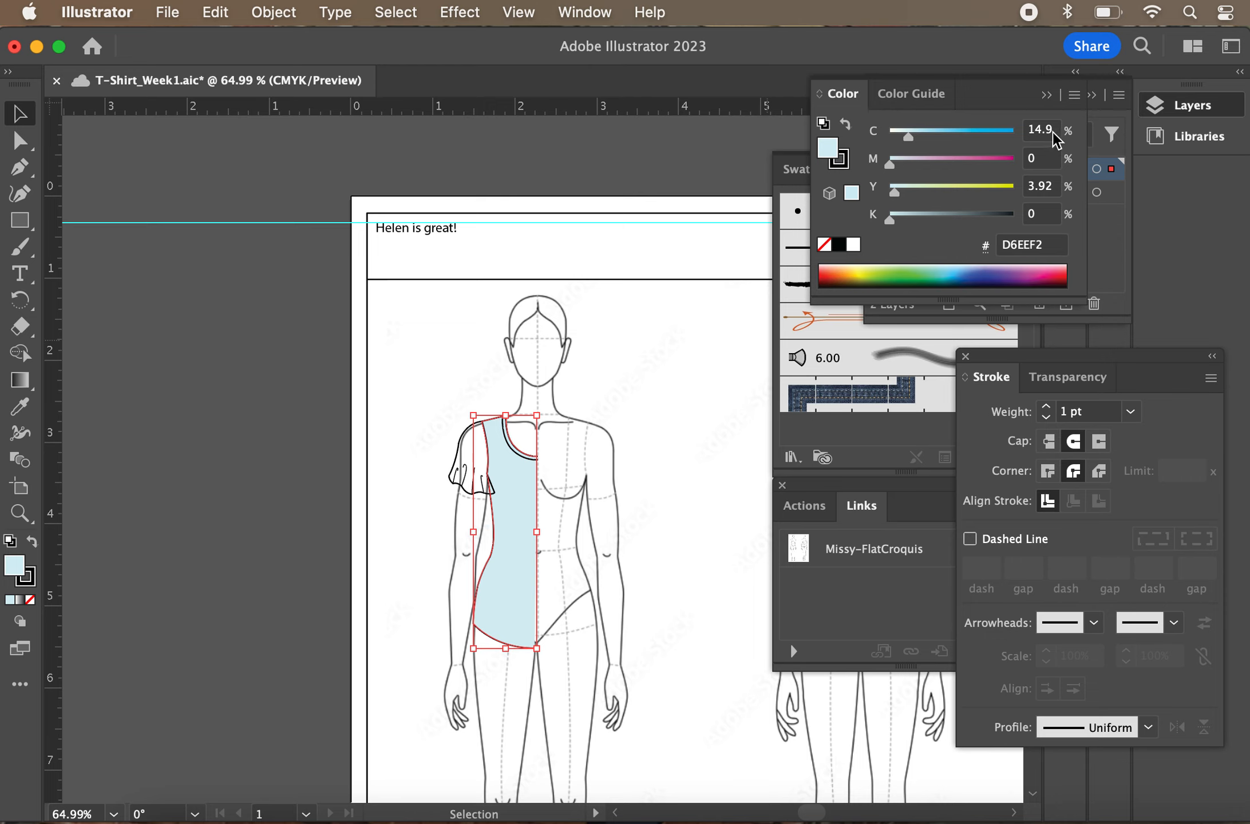
Lighten the T-shirt body's fill by setting its cyan value to 6%, and deselect the body
click(1031, 130)
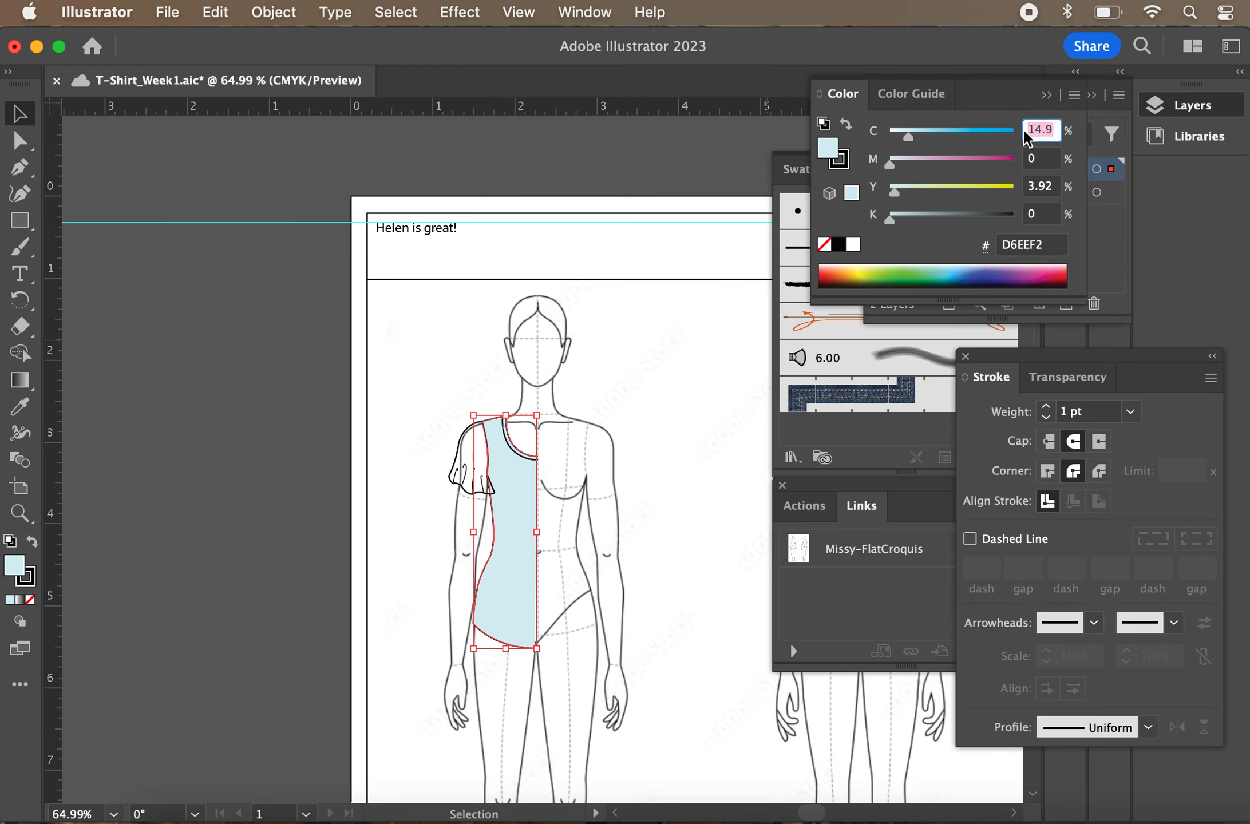
text(10)
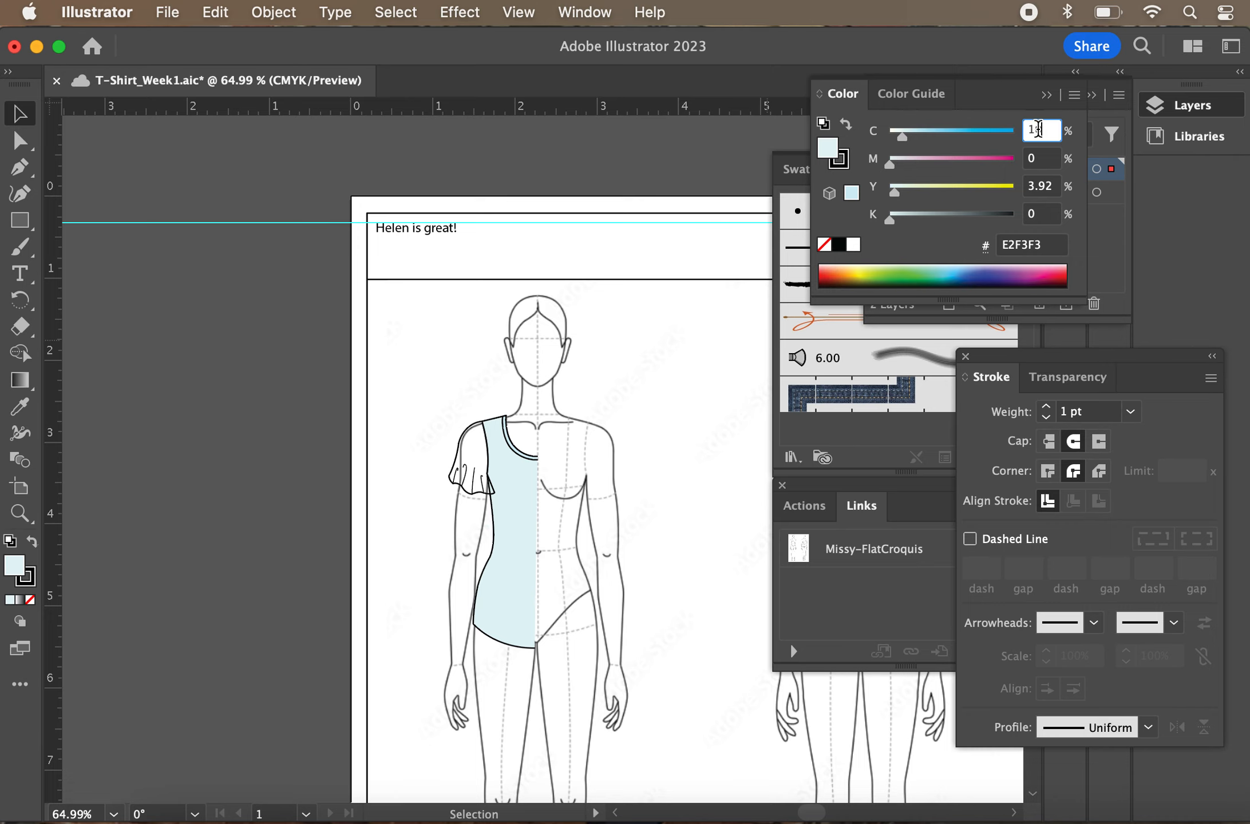
key(BackSpace)
text(5)
text(7)
key(BackSpace)
text(5)
key(BackSpace)
text(6)
key(Return)
click(453, 375)
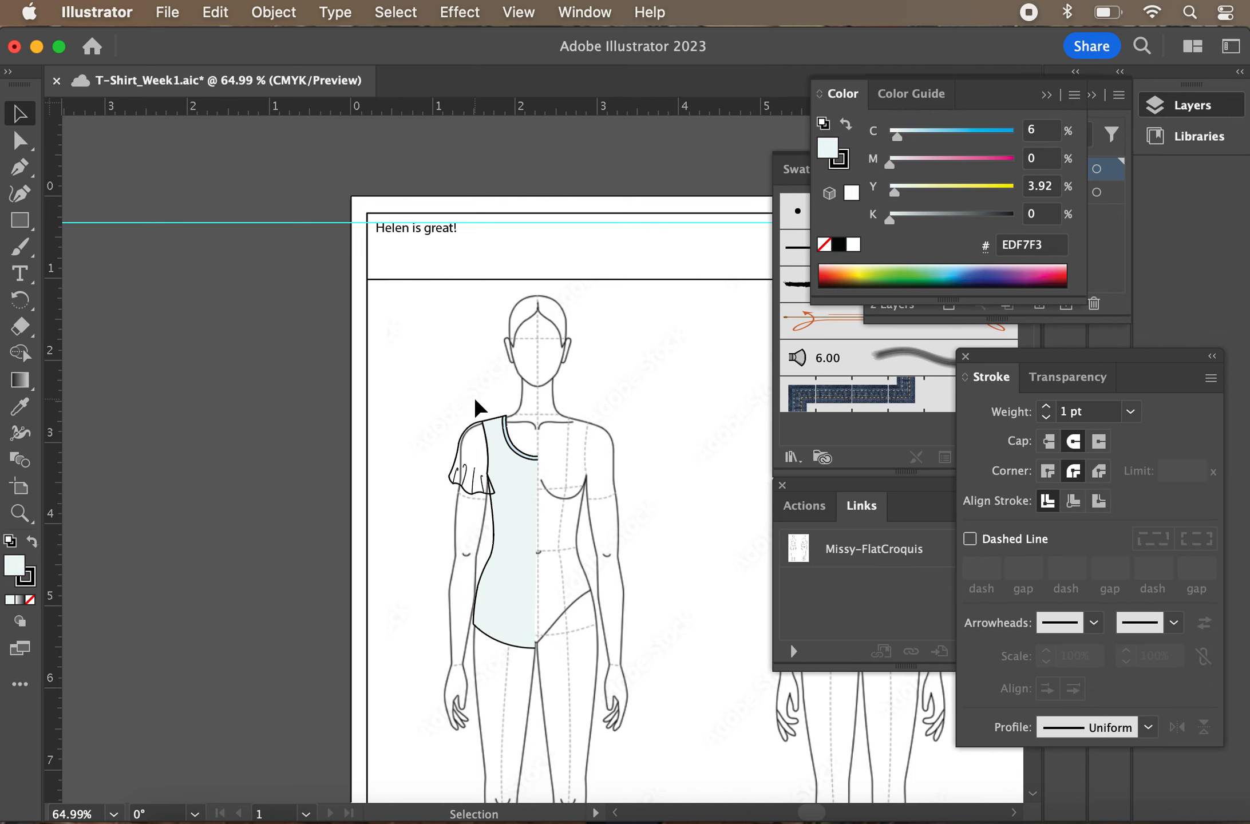
Select the fluted sleeve's outline
scroll(480, 410, up, 5)
scroll(480, 411, down, 3)
scroll(480, 411, right, 2)
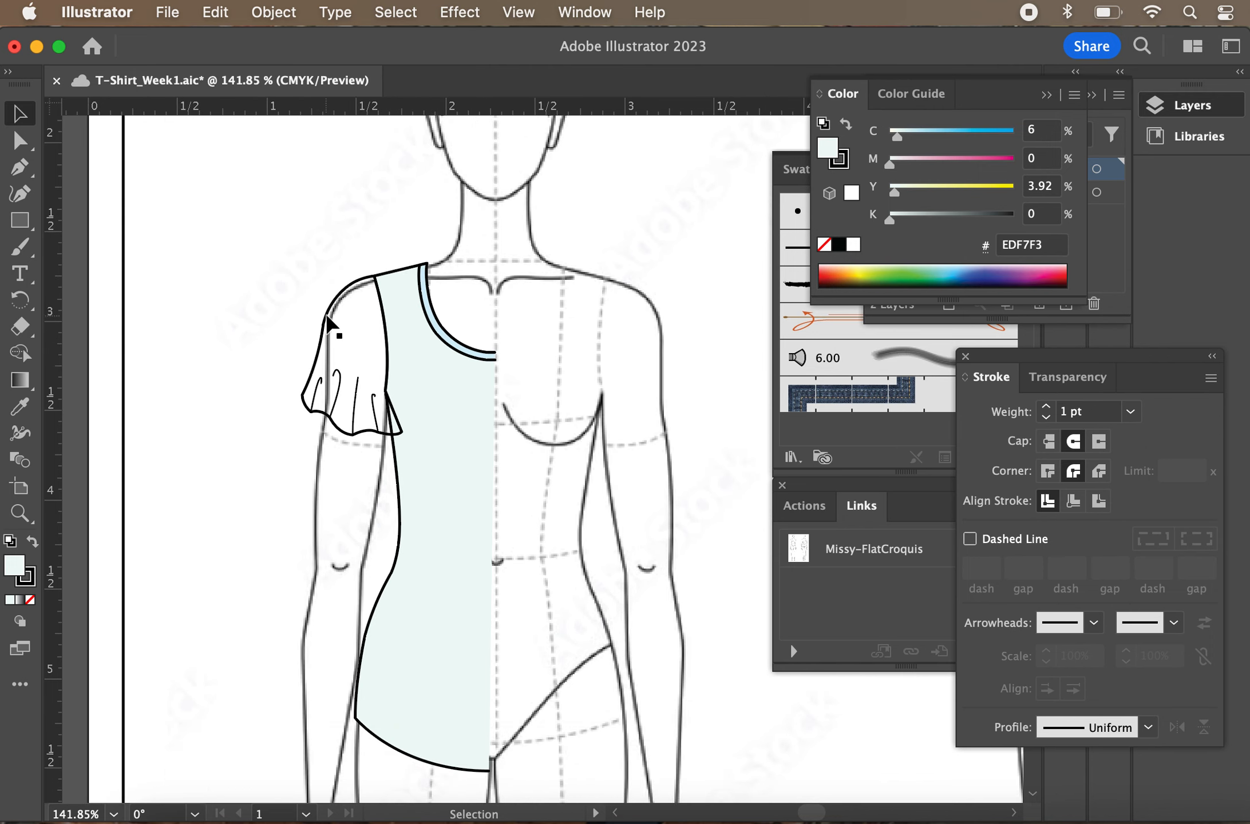
click(328, 317)
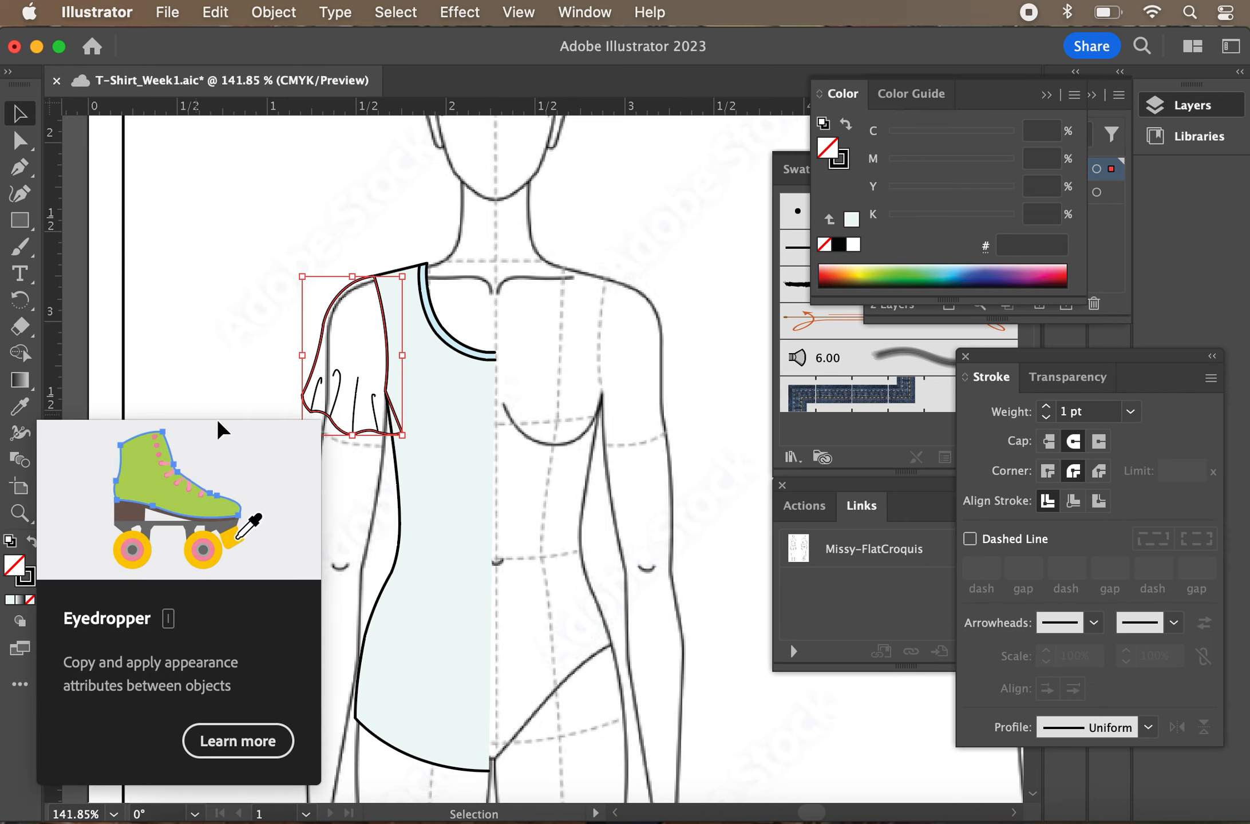
Fill the ruffled sleeve with the shirt body's pale green using the Eyedropper, and deselect it
key(i)
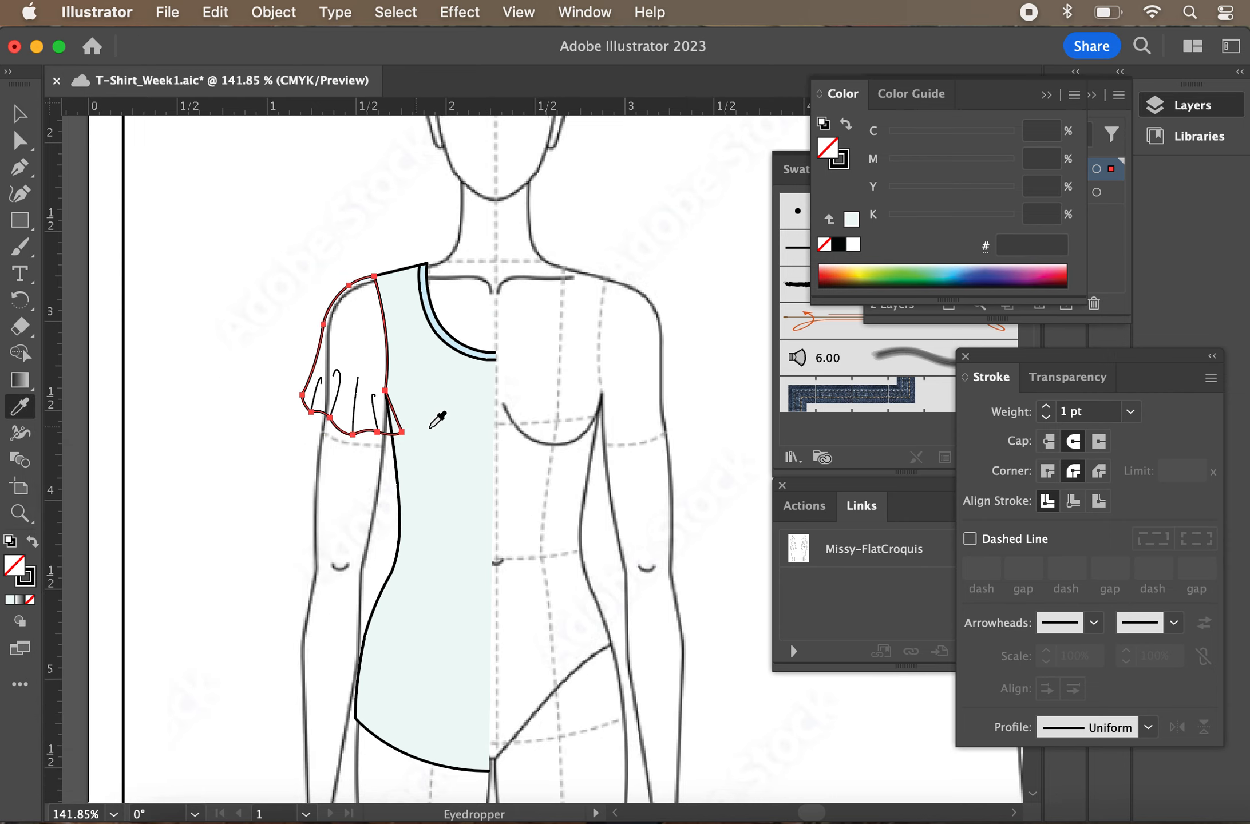
click(431, 428)
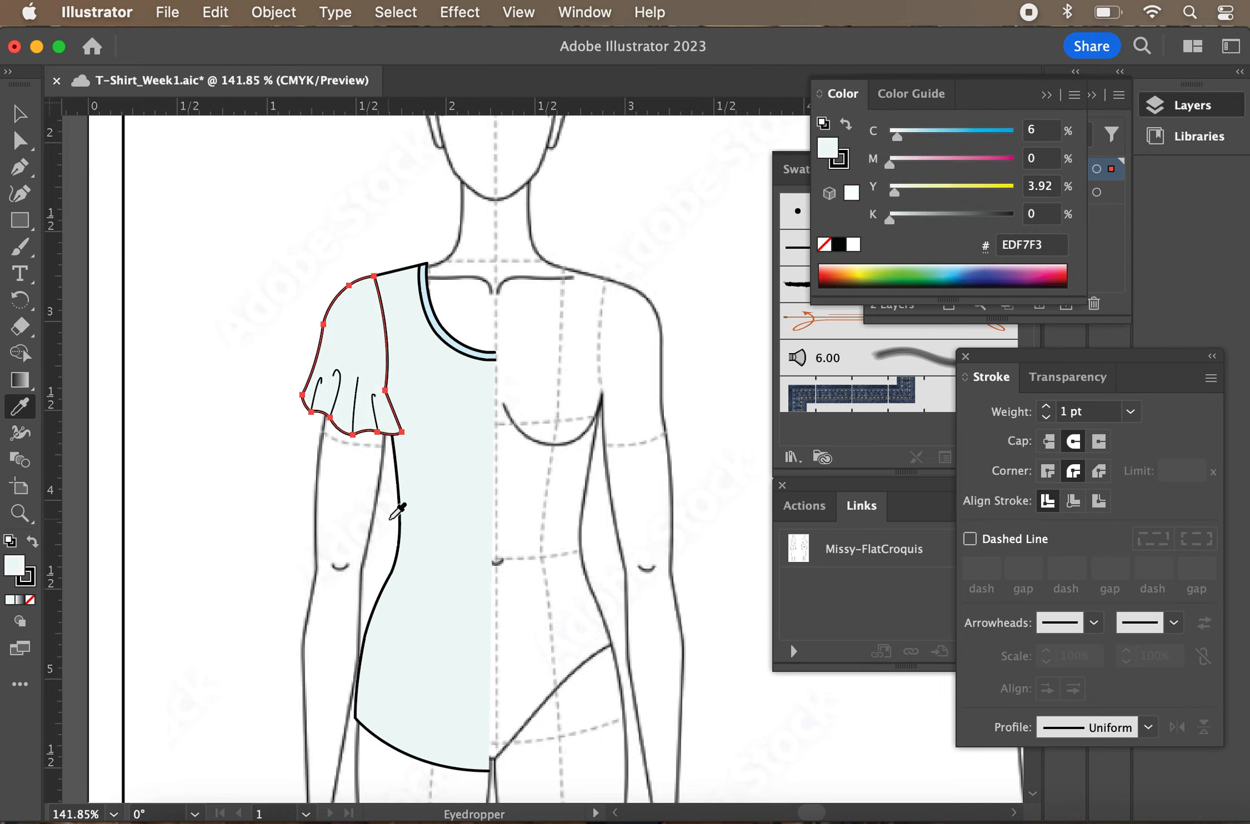
click(20, 113)
click(203, 306)
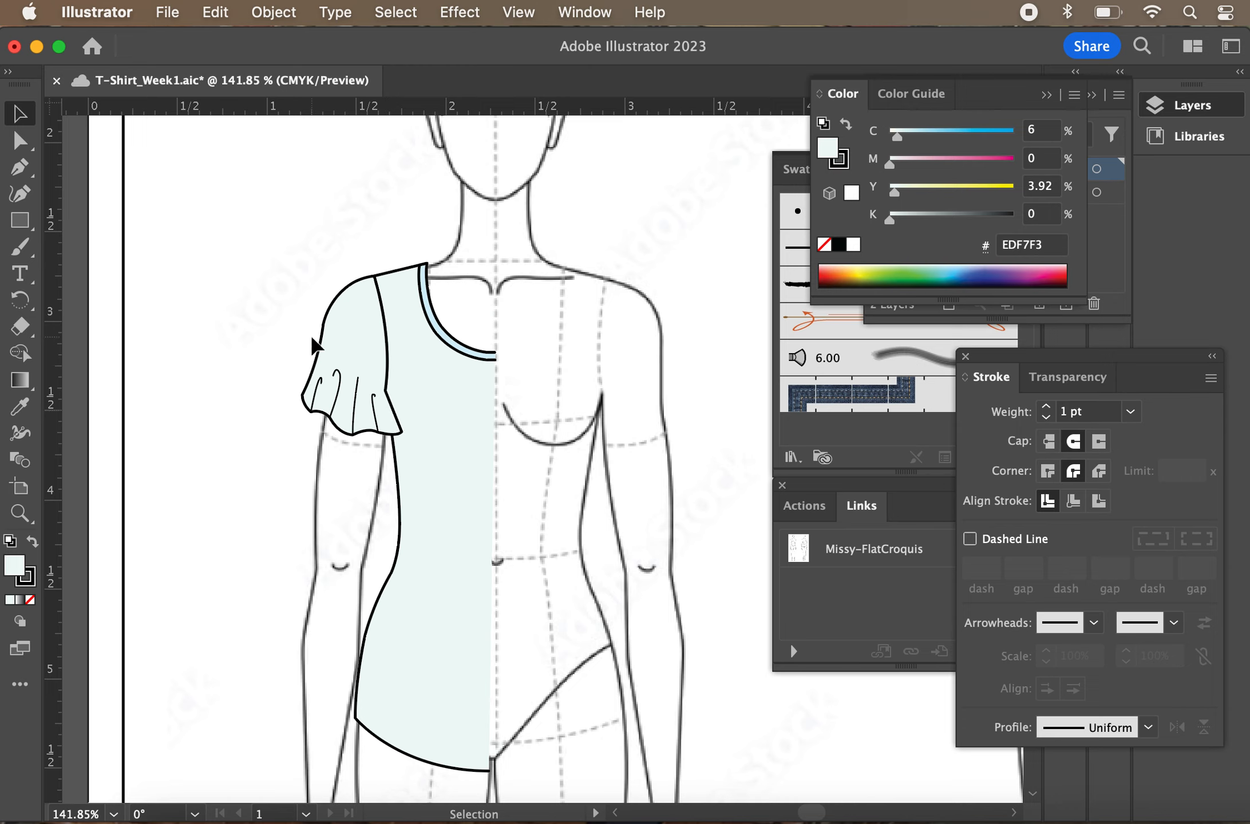
Send the sleeve and its fold lines to the back, behind the shirt body
drag(291, 349, 382, 459)
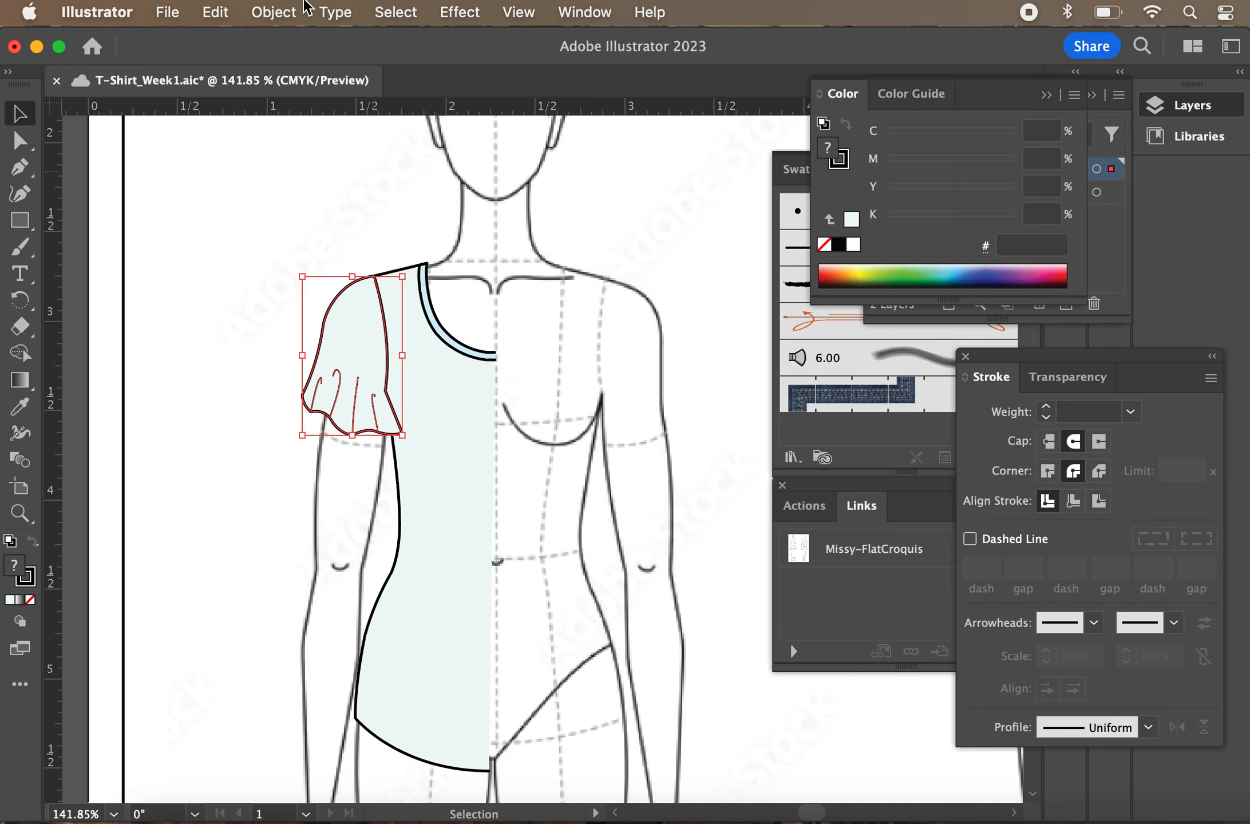
click(335, 12)
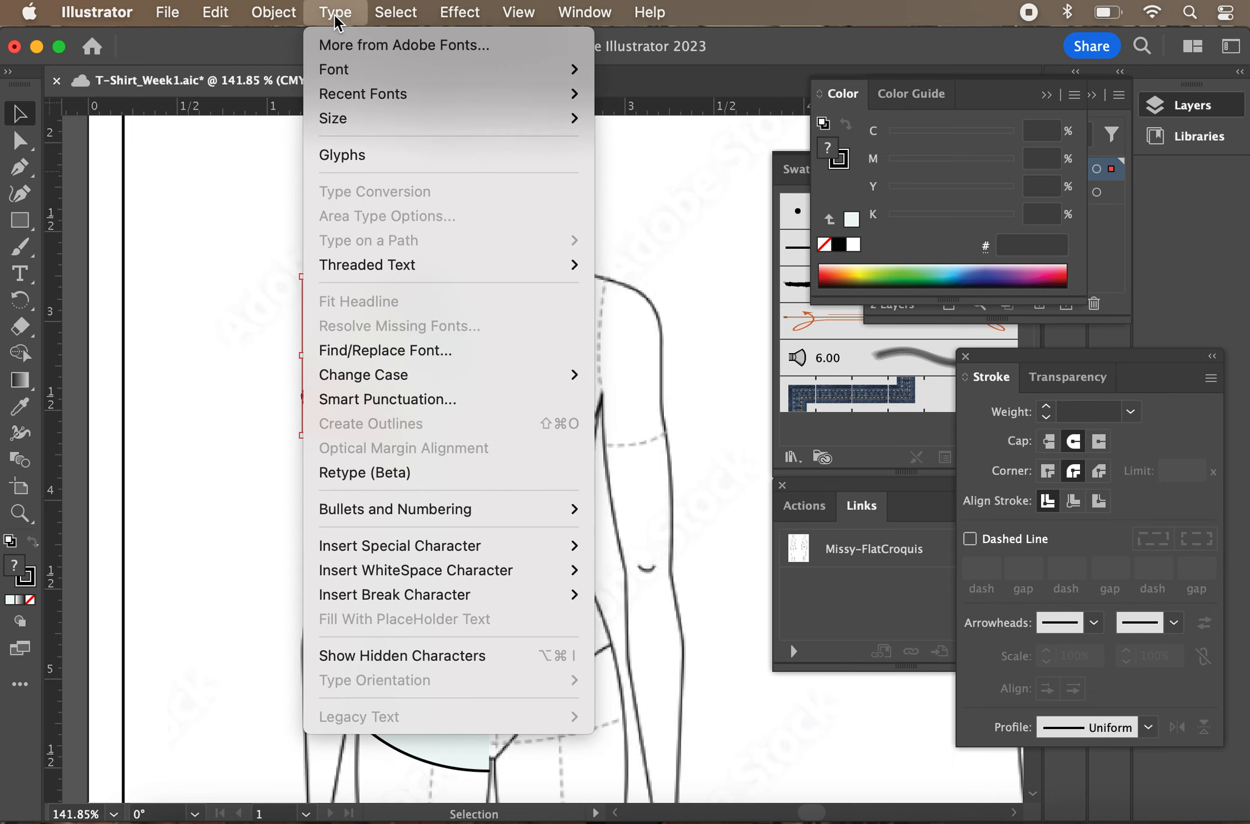
mouse_move(292, 12)
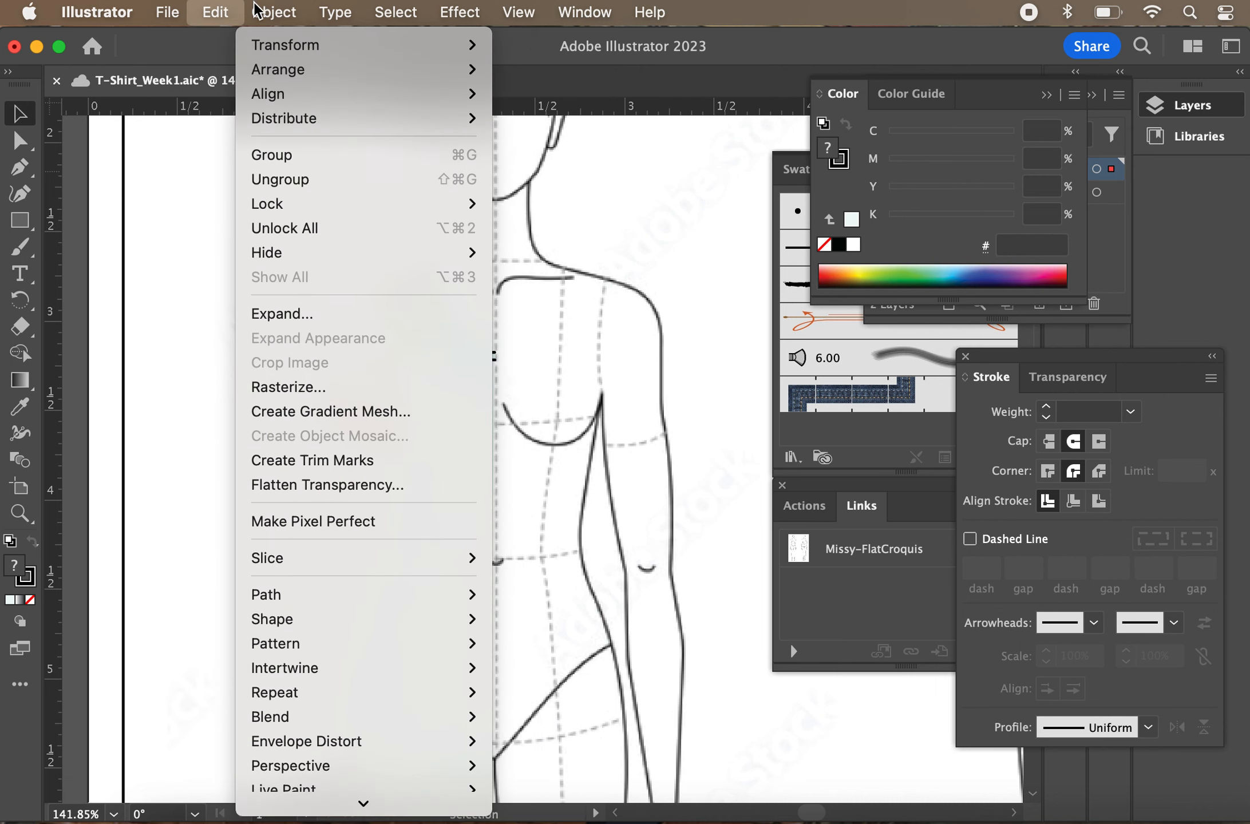
mouse_move(292, 92)
mouse_move(341, 82)
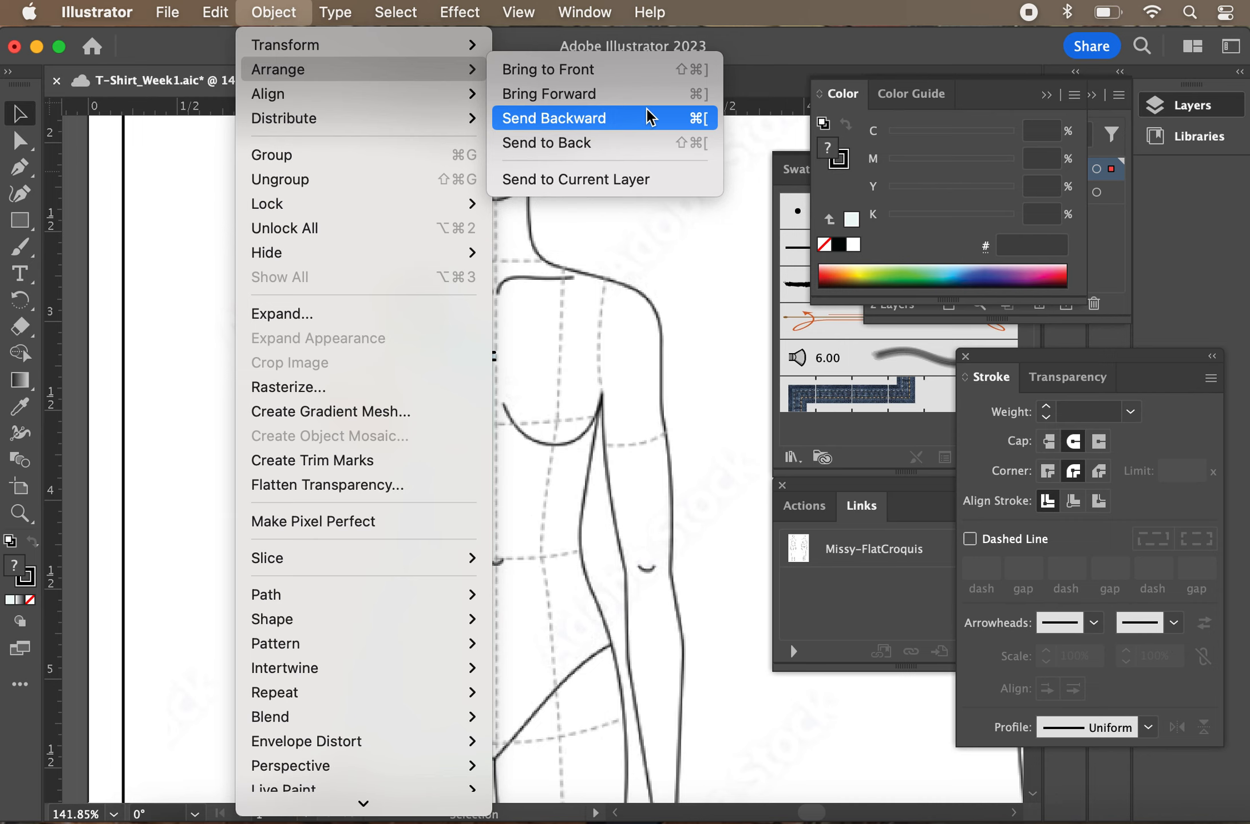
click(643, 141)
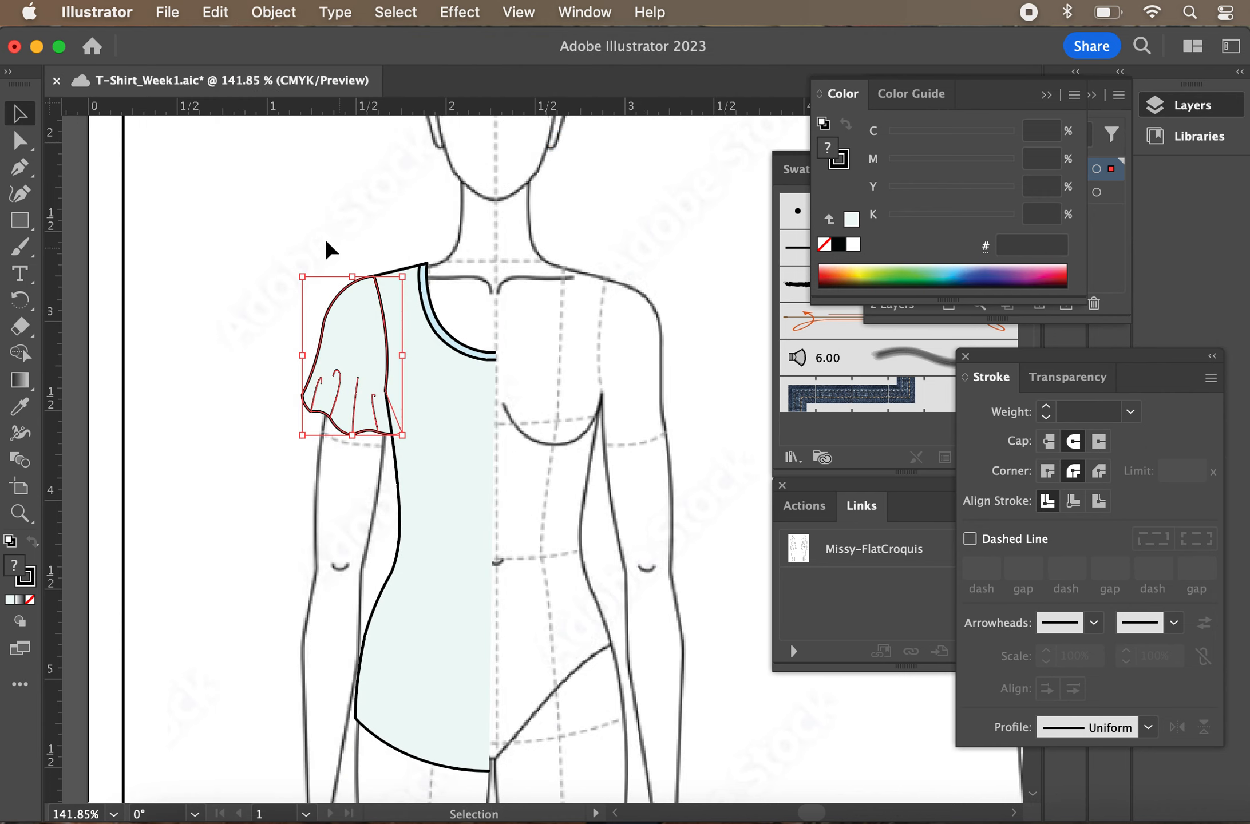
click(325, 238)
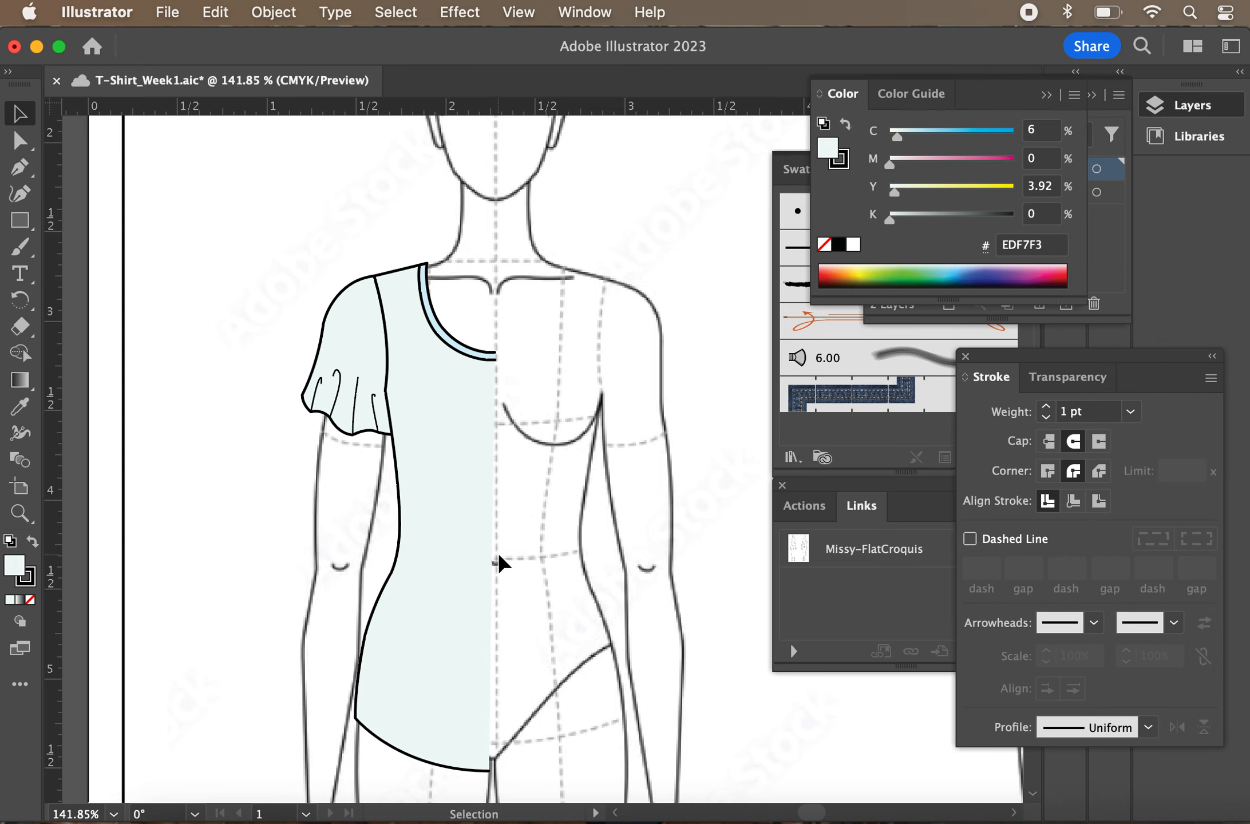
Draw the curved back neckline with the Pen tool from the croquis centre line to the shirt's shoulder-neck corner
scroll(497, 552, down, 1)
scroll(497, 552, right, 1)
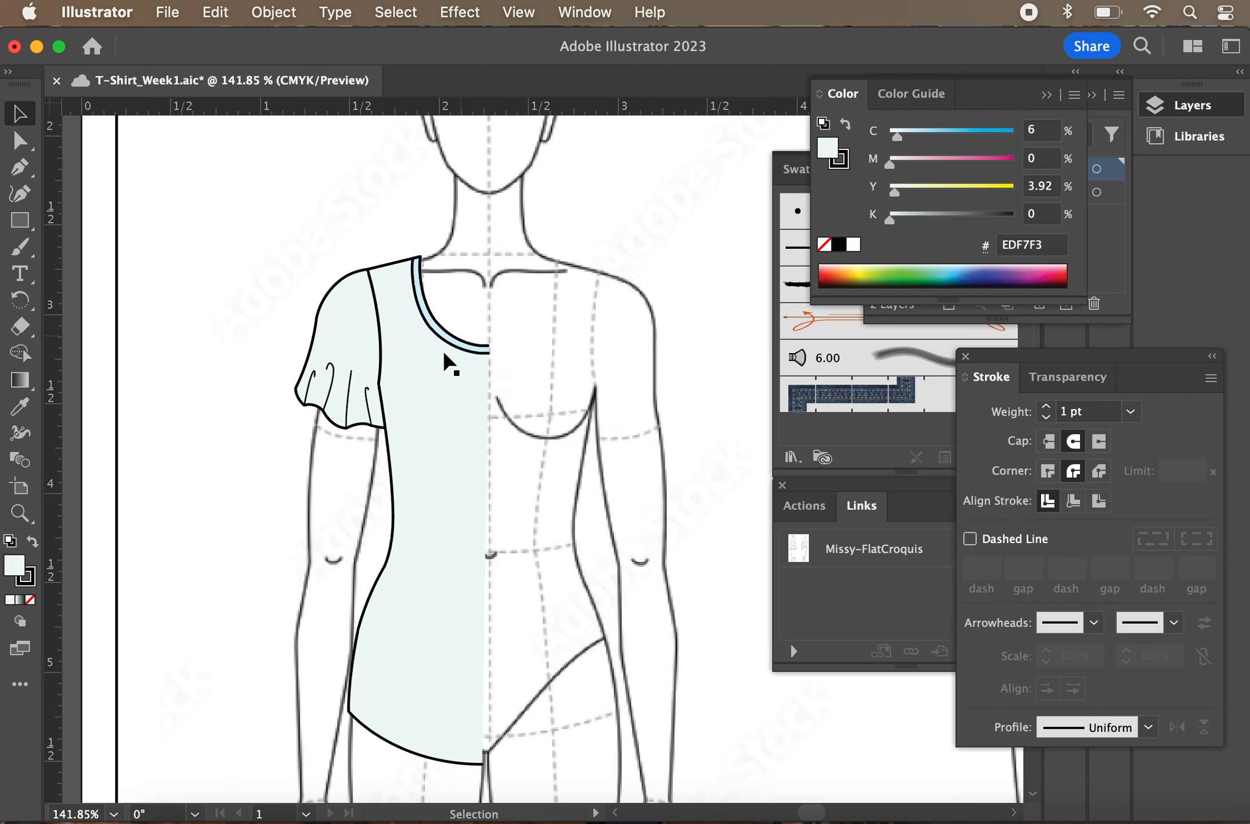
scroll(412, 338, up, 5)
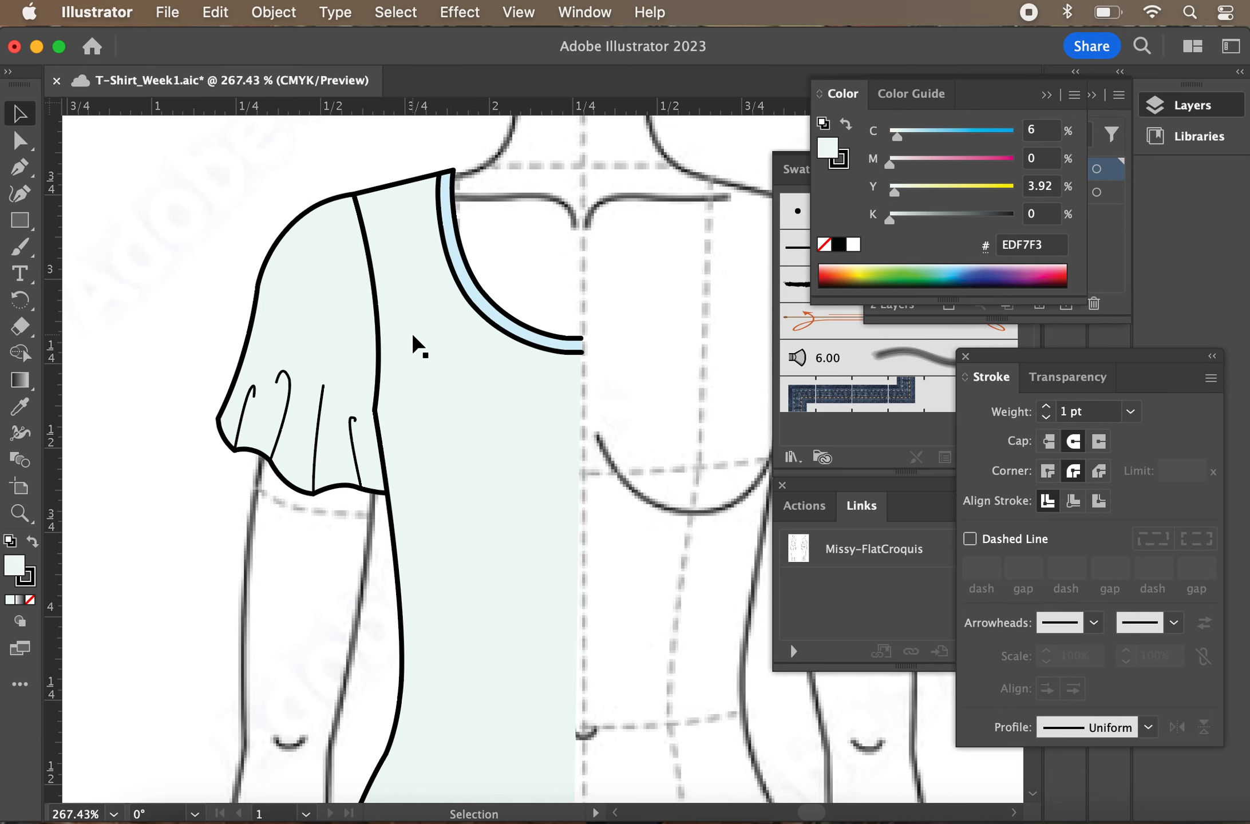
scroll(412, 338, up, 3)
scroll(412, 338, right, 3)
click(21, 168)
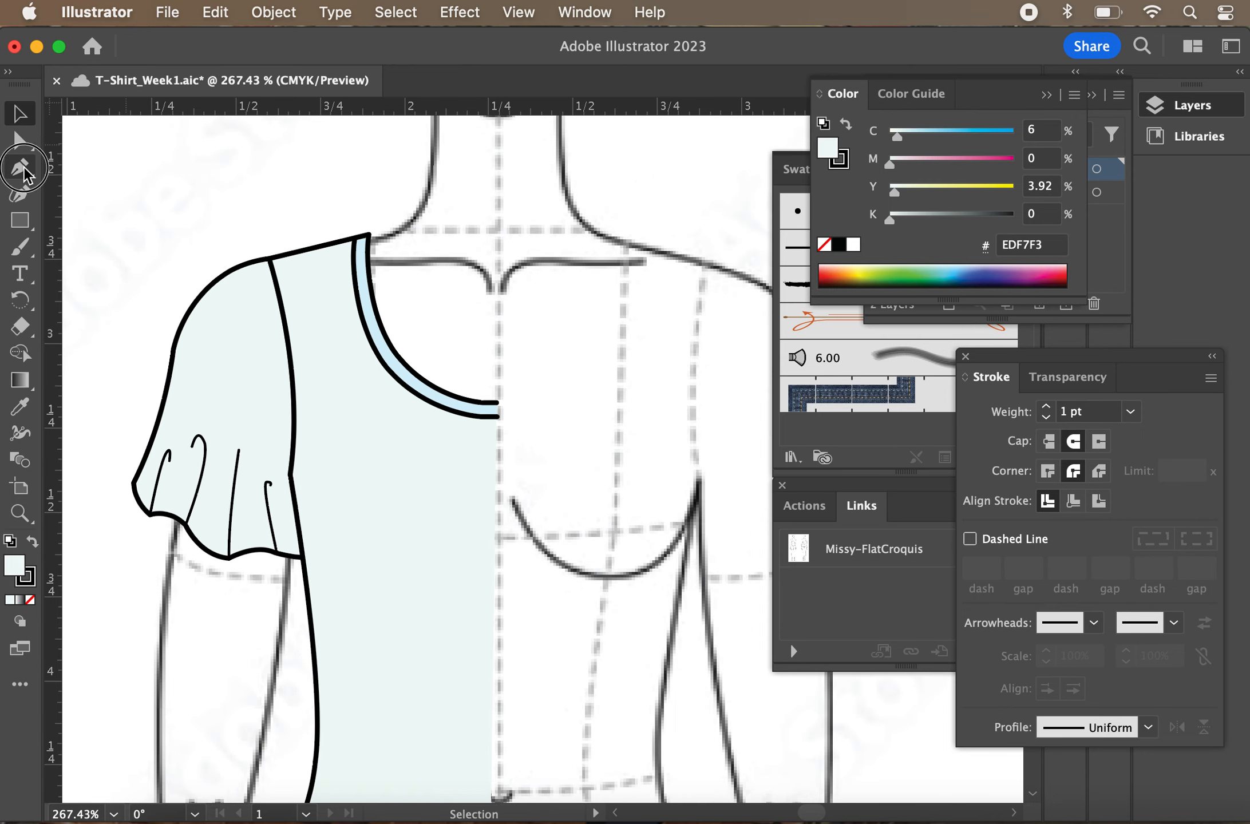
scroll(361, 207, up, 1)
scroll(362, 207, up, 5)
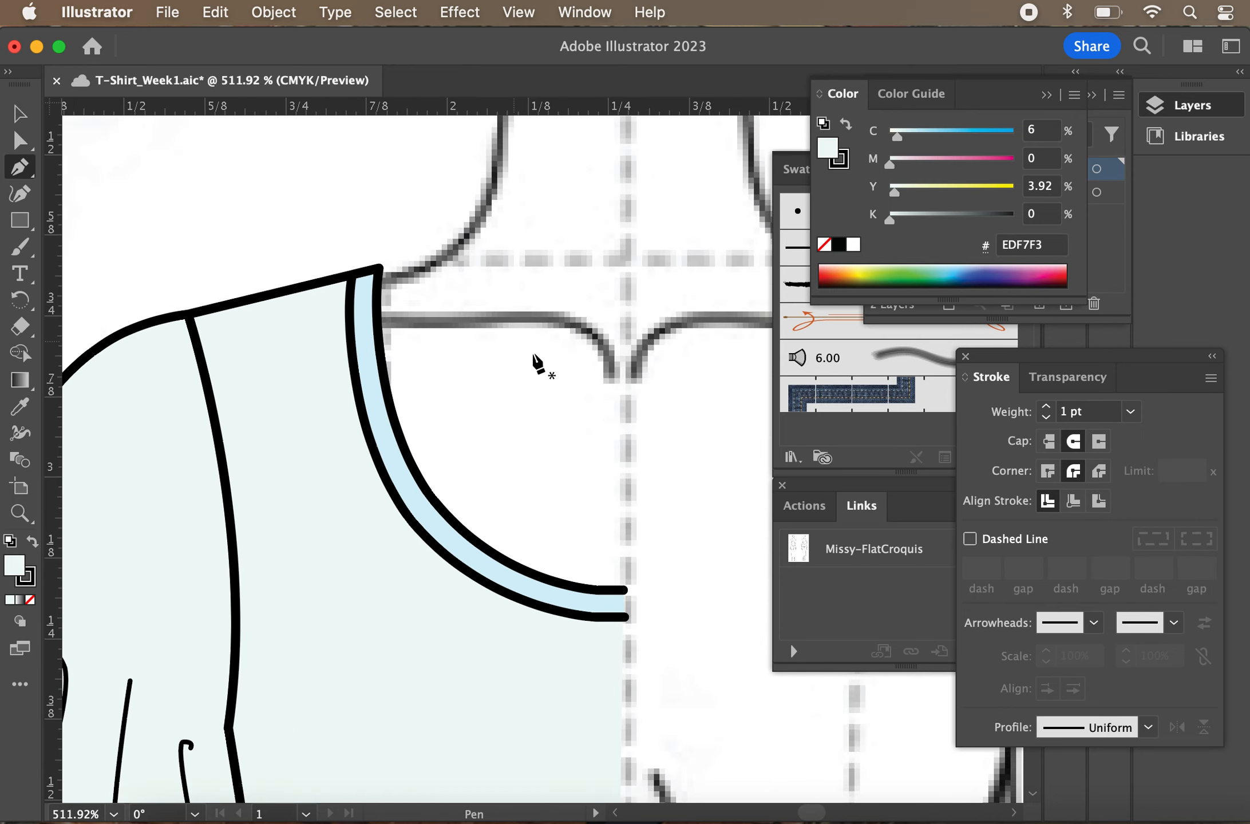
click(626, 367)
click(604, 367)
drag(379, 268, 307, 163)
click(379, 269)
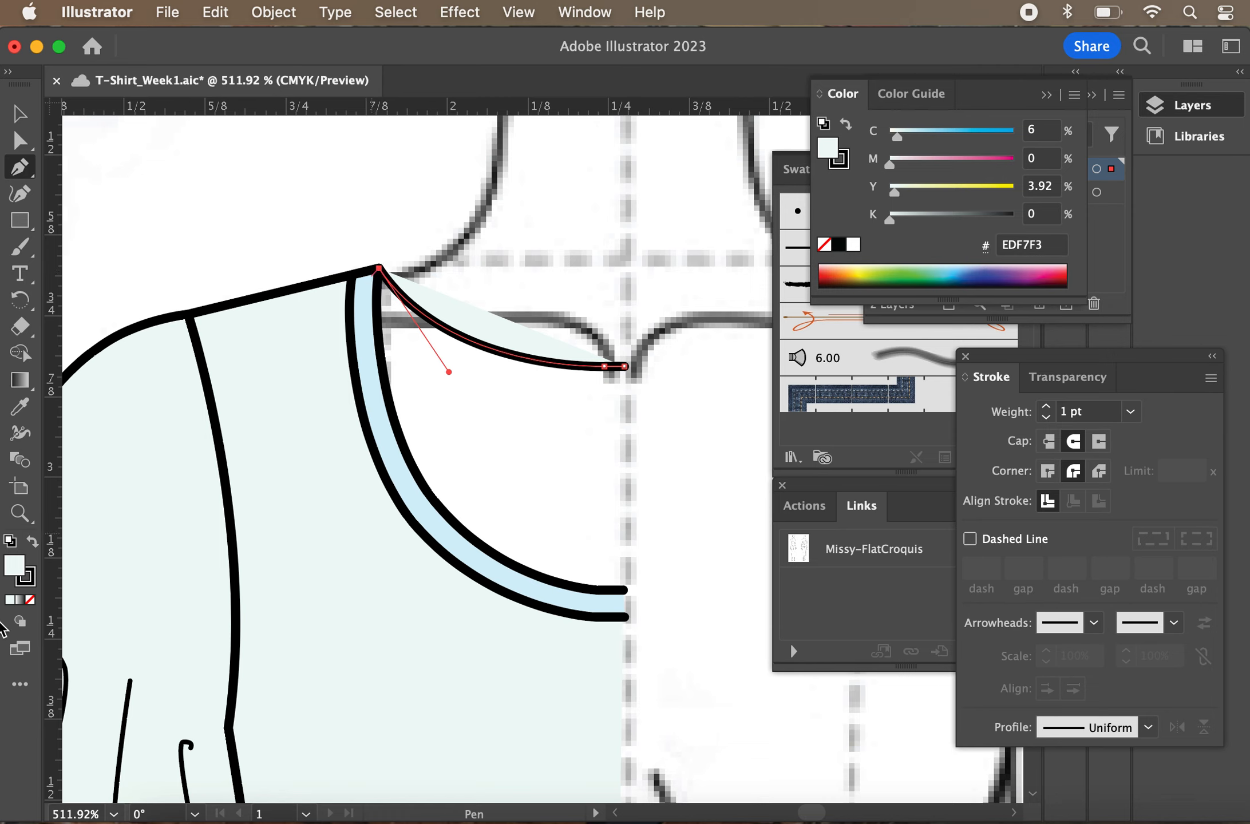
Remove the path's fill and continue it with straight segments around the outside of the neckband to below its centre front
click(30, 600)
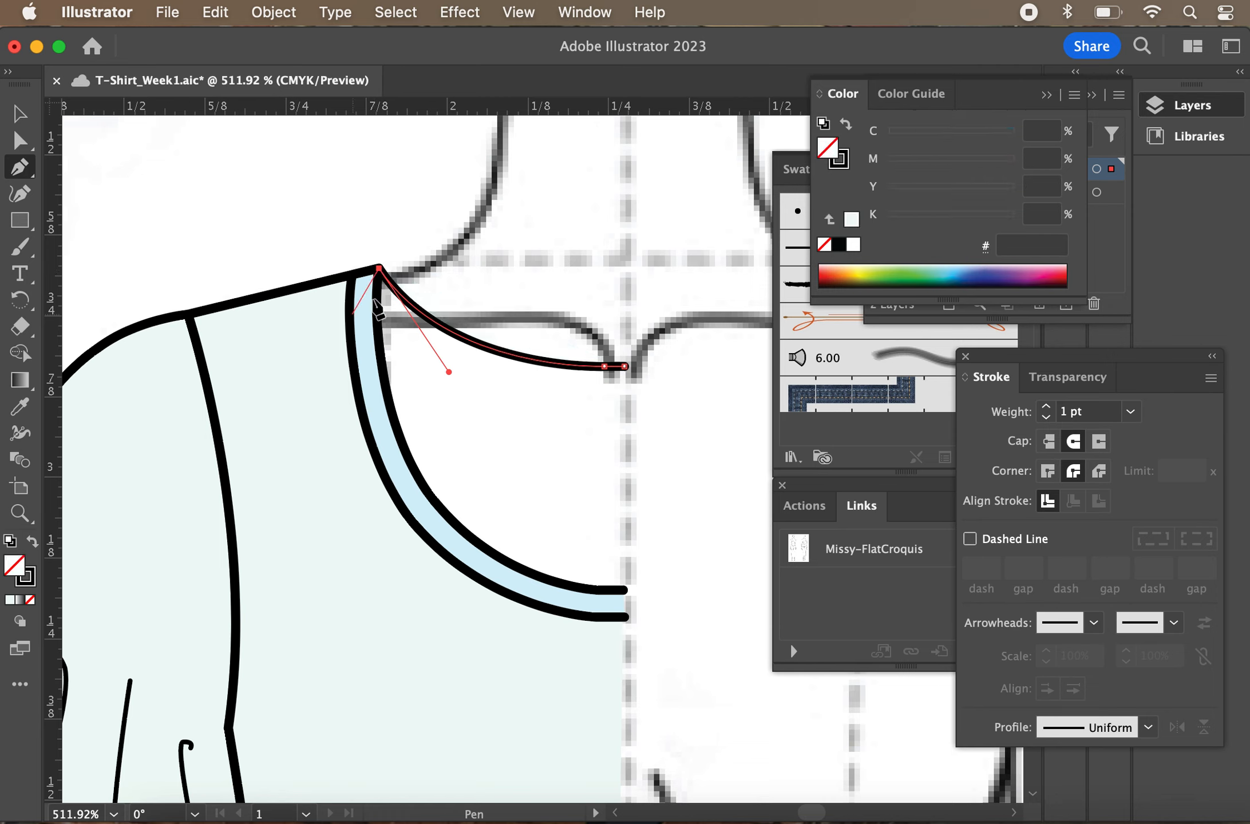
click(352, 275)
click(325, 379)
click(381, 621)
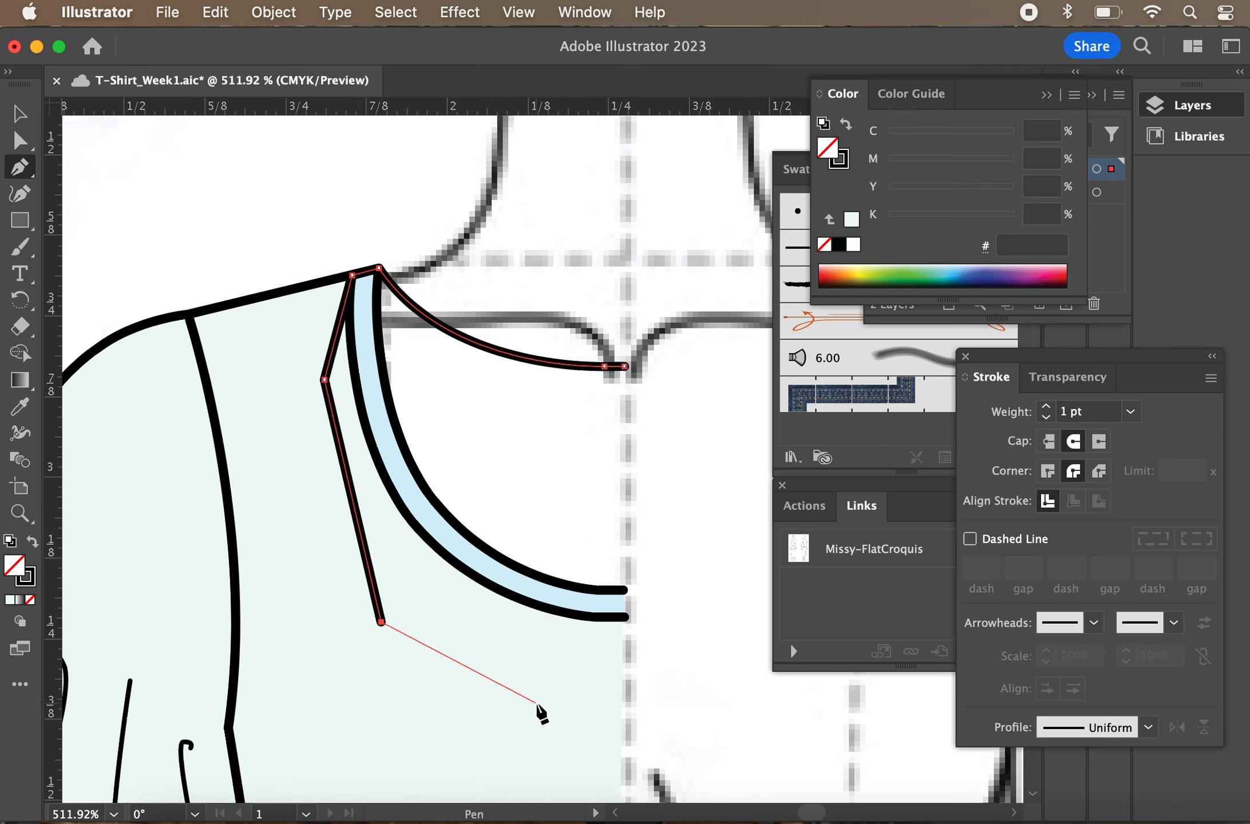
click(535, 703)
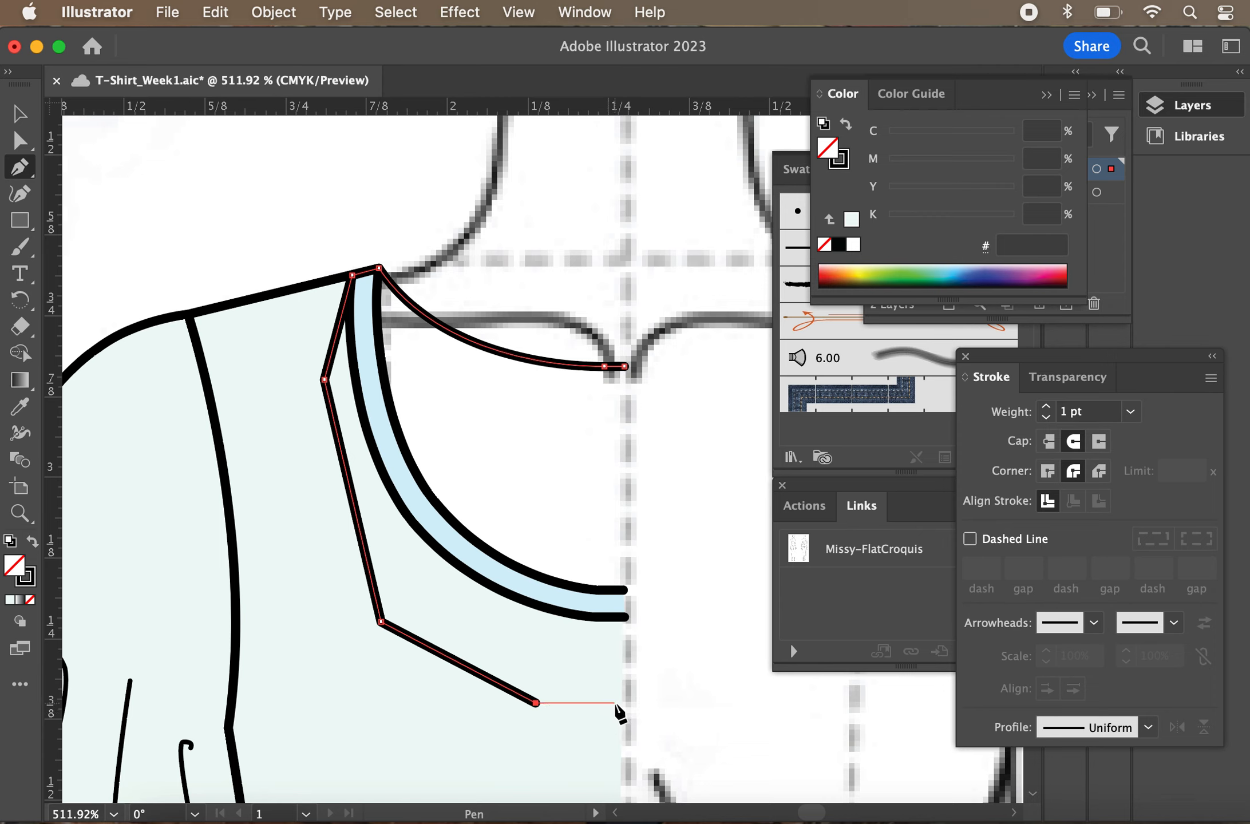
click(615, 703)
Save the document and copy the shirt body's fill onto the back neck shape with the Eyedropper
key(cmd+s)
key(i)
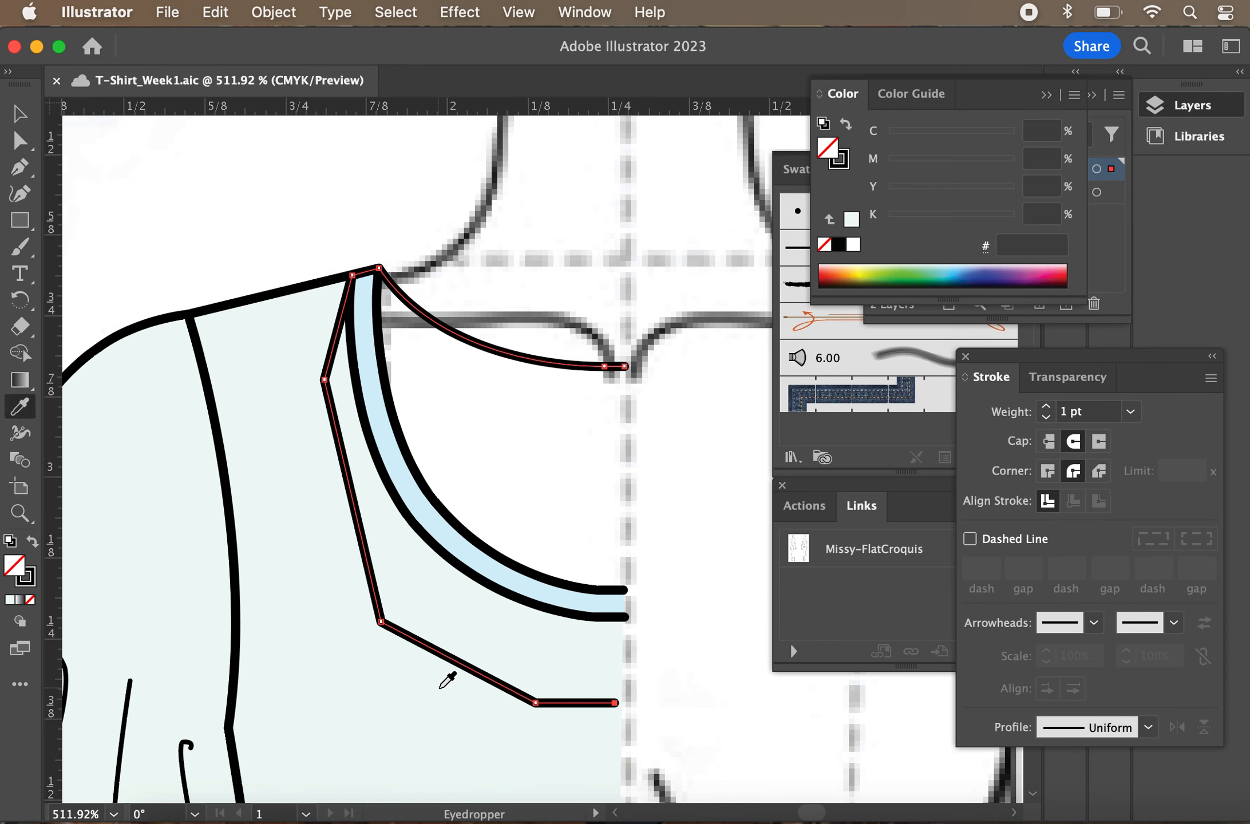
click(439, 689)
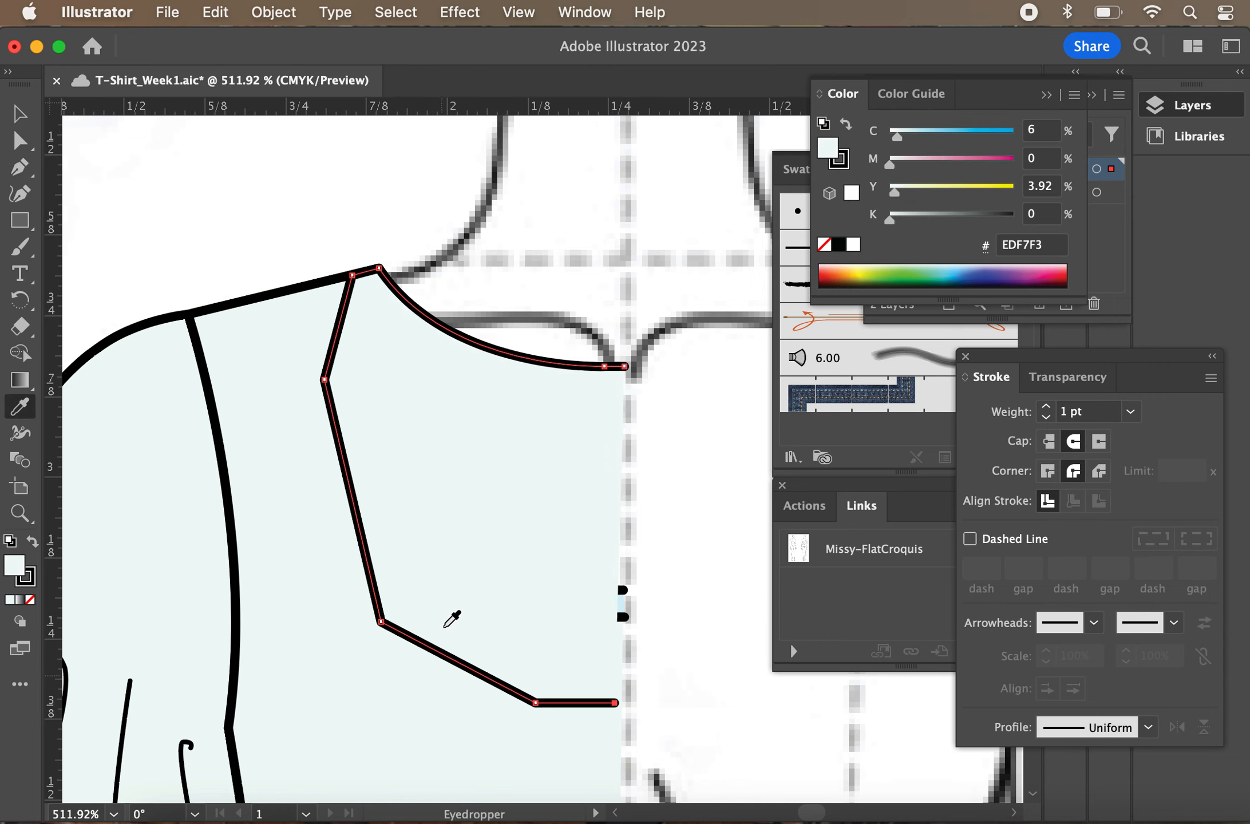
Send the back neck shape to the back, behind the neckband and shirt body, and save the document
click(337, 12)
mouse_move(294, 76)
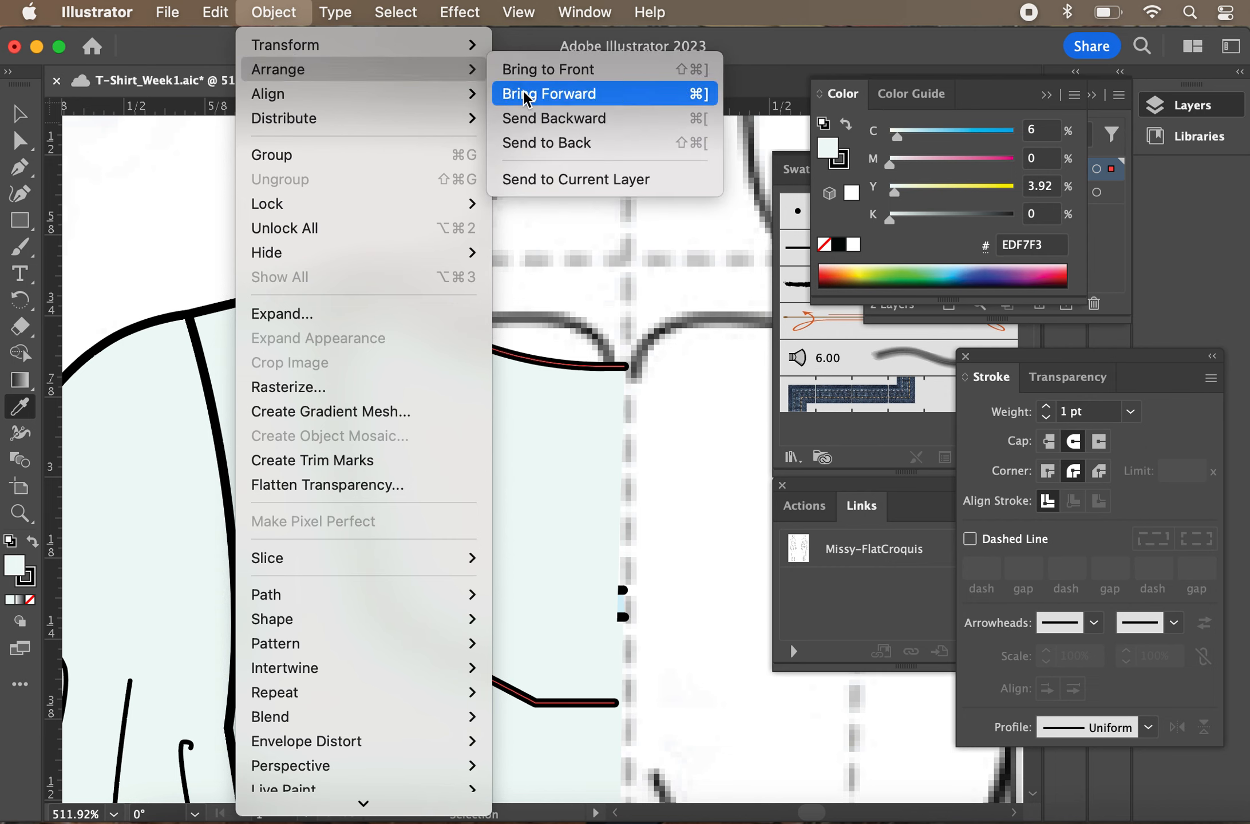
click(546, 140)
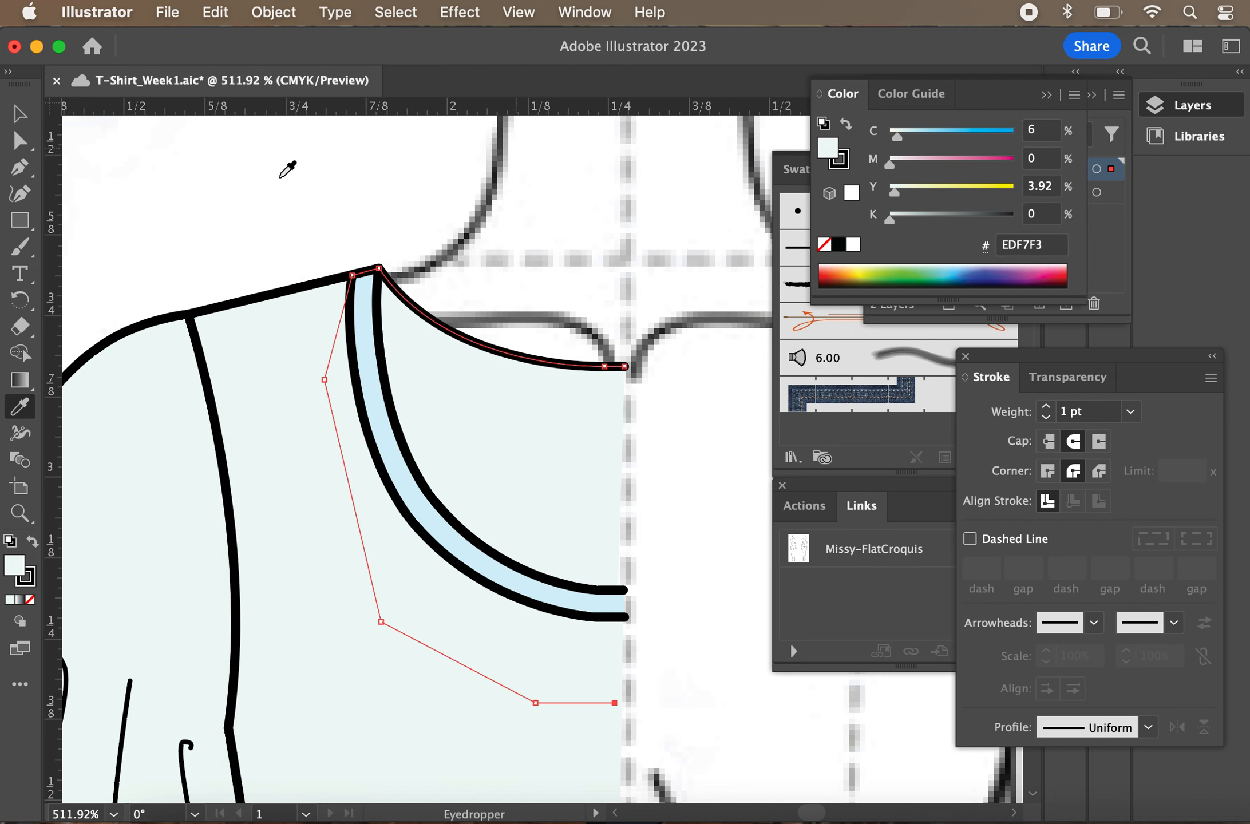
click(24, 142)
click(220, 198)
key(super+s)
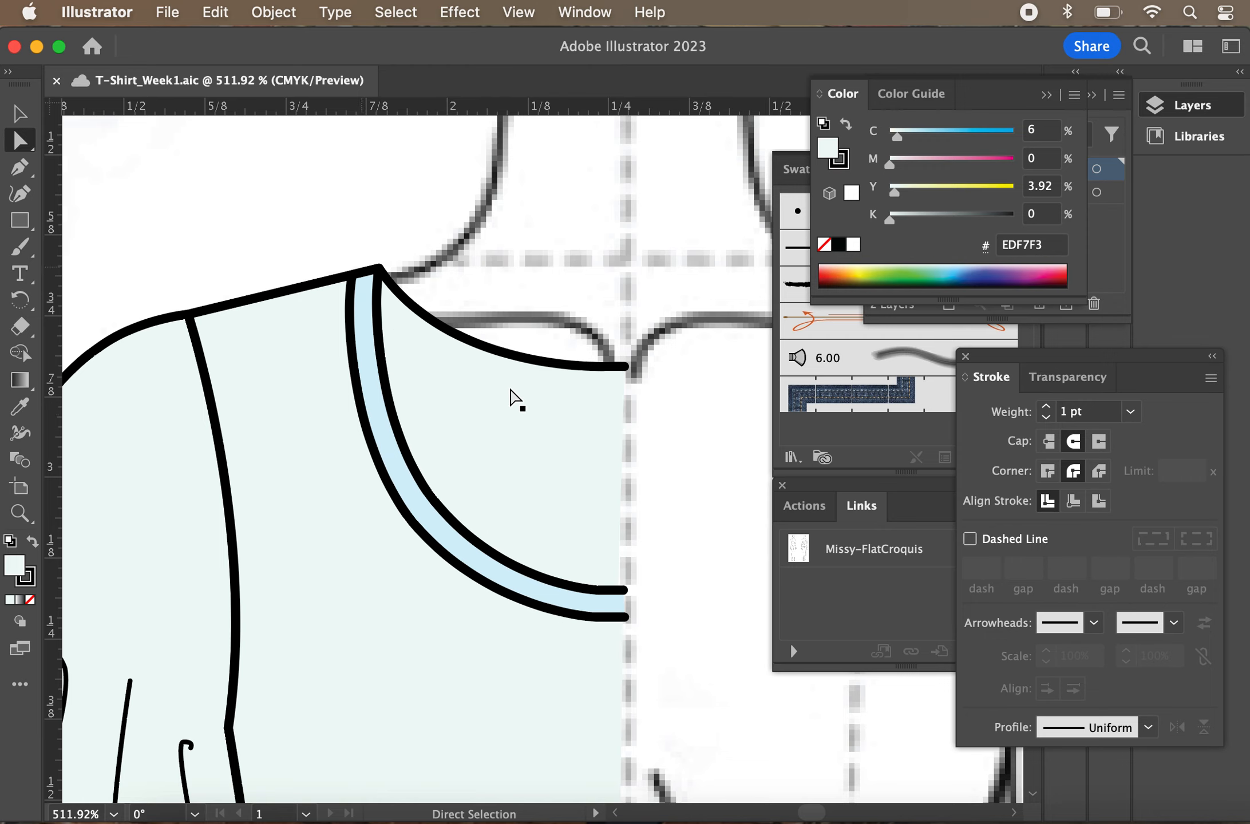
Change the back neck shape's fill to black reduced to K 10%
click(575, 438)
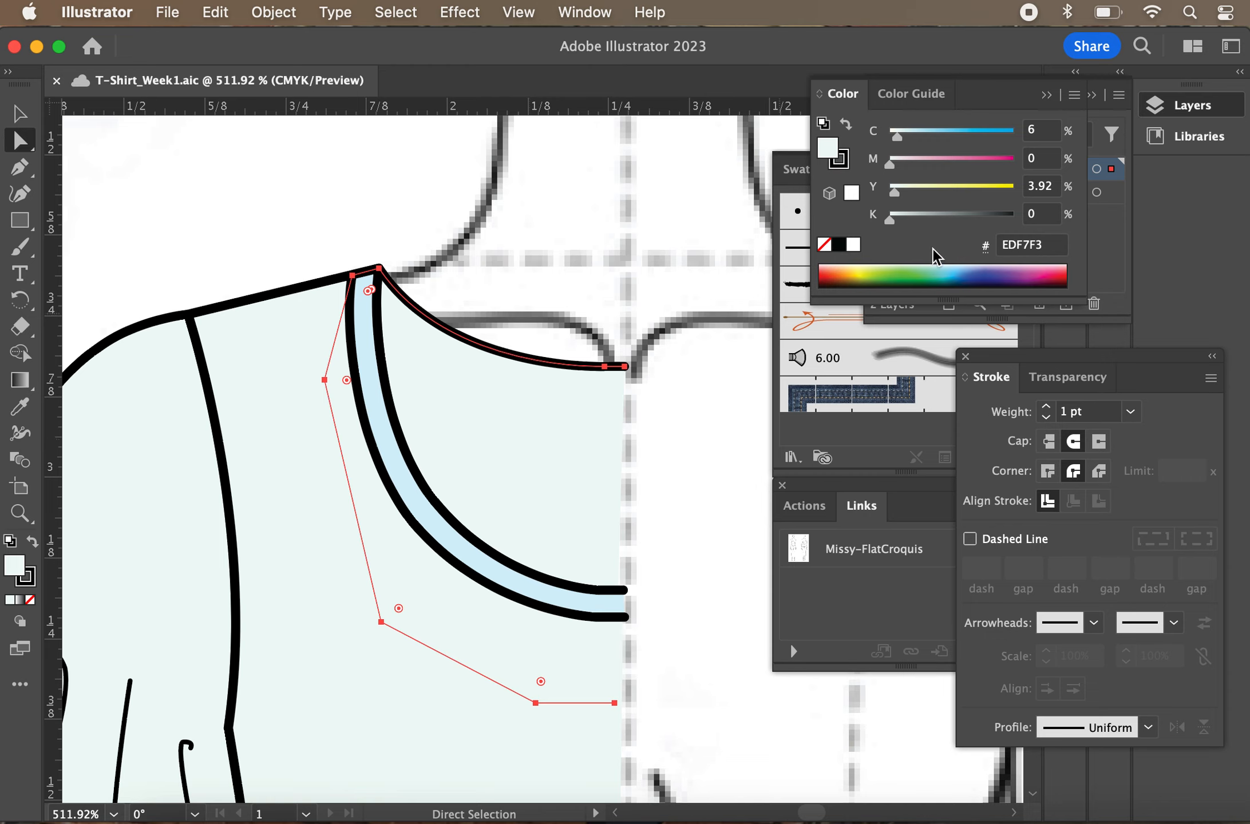
click(839, 252)
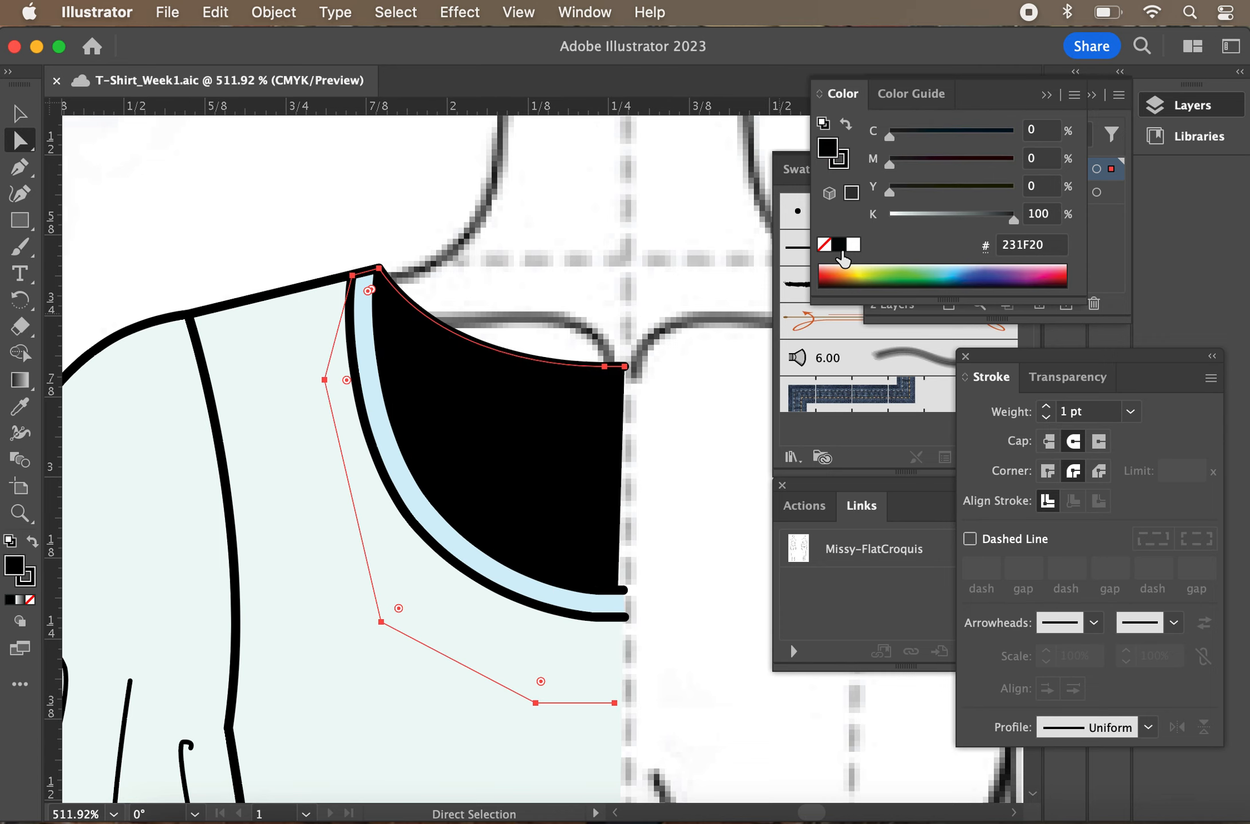
click(1055, 127)
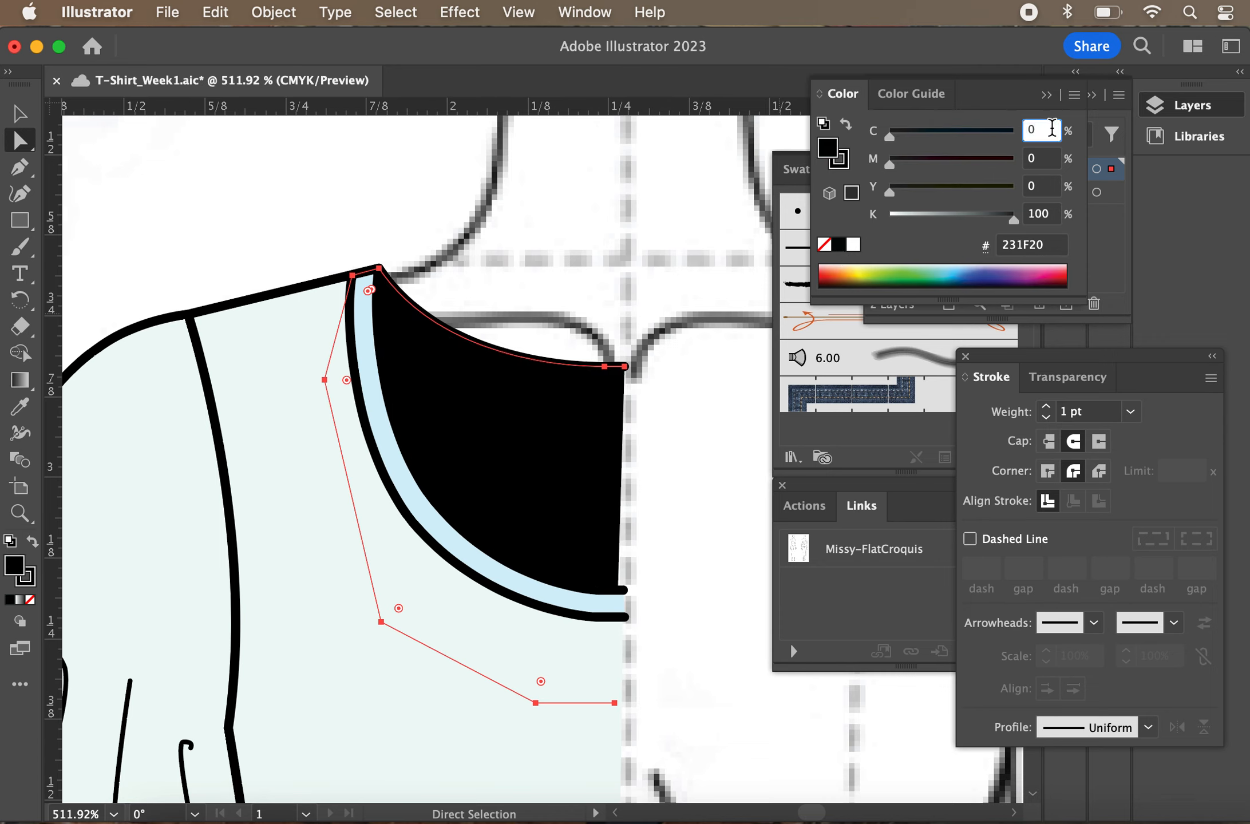
double_click(1041, 213)
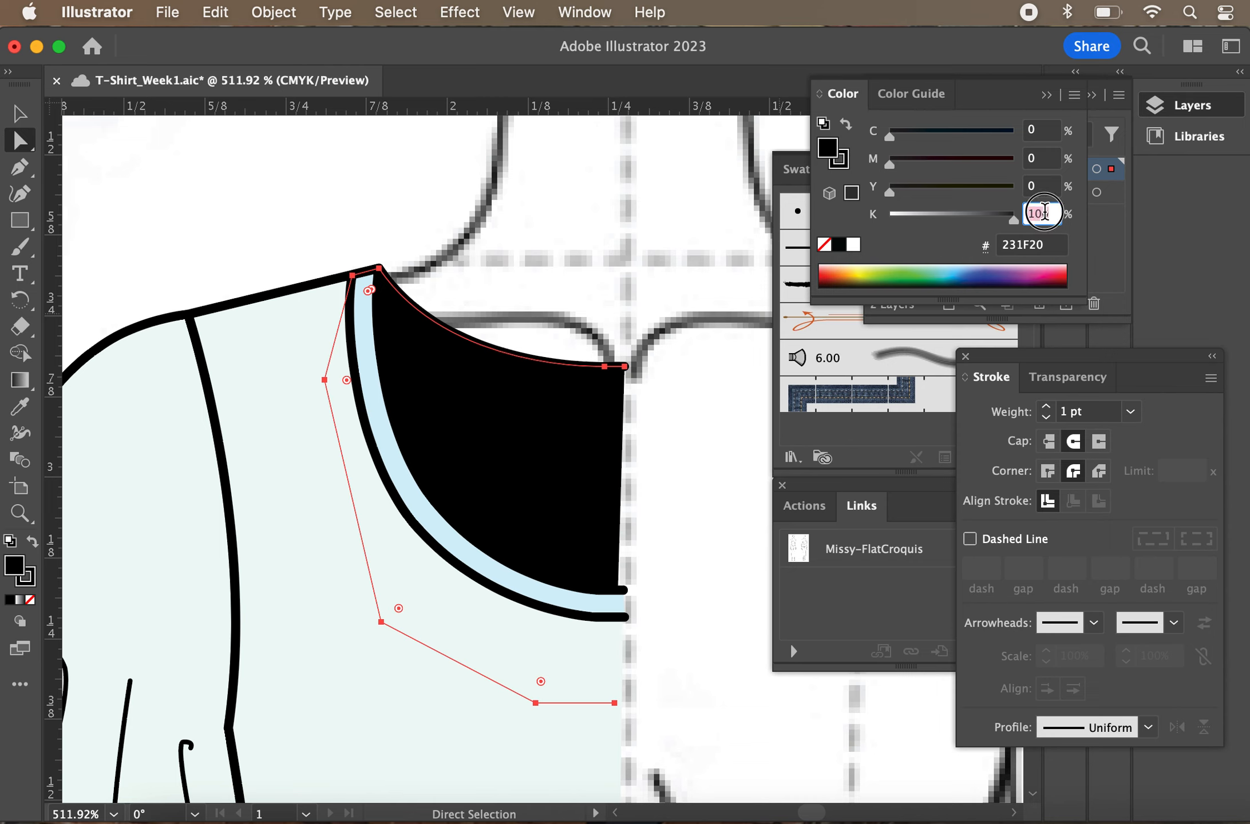
text(10)
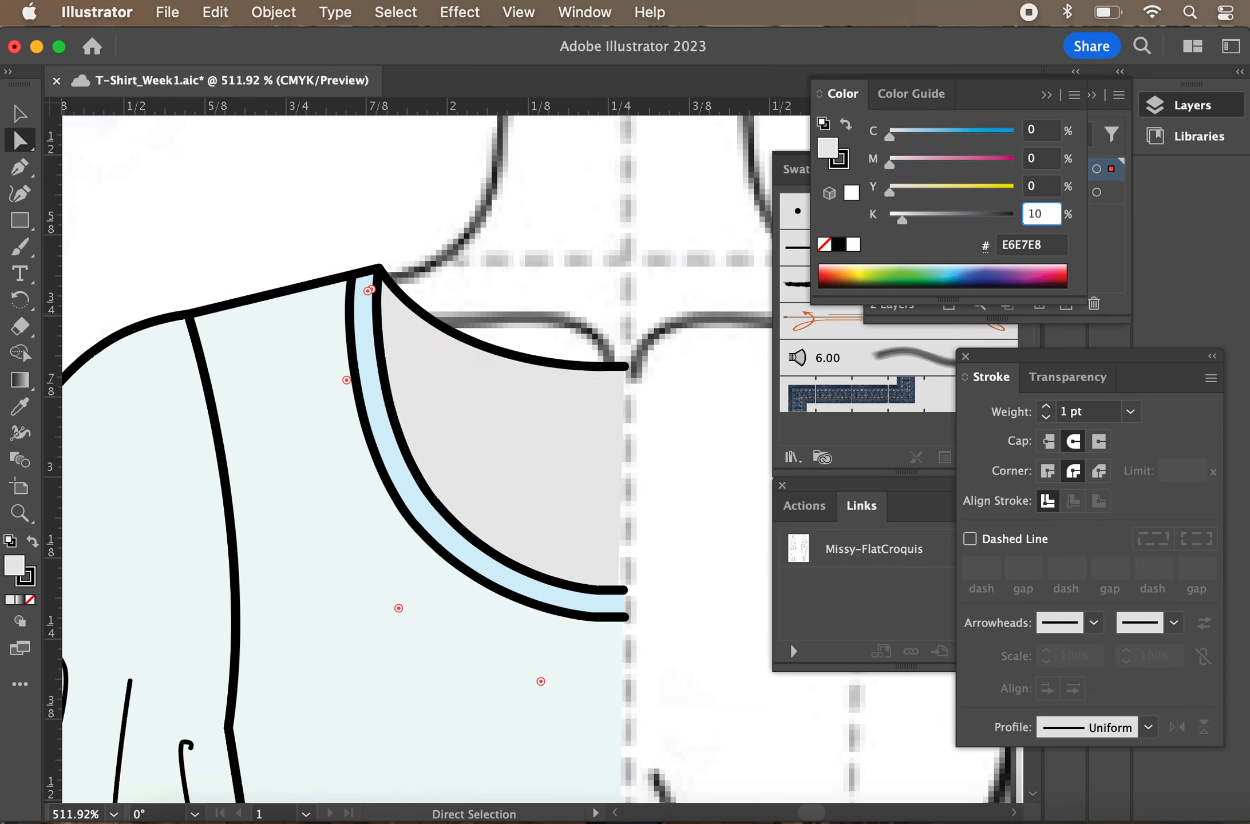
key(Return)
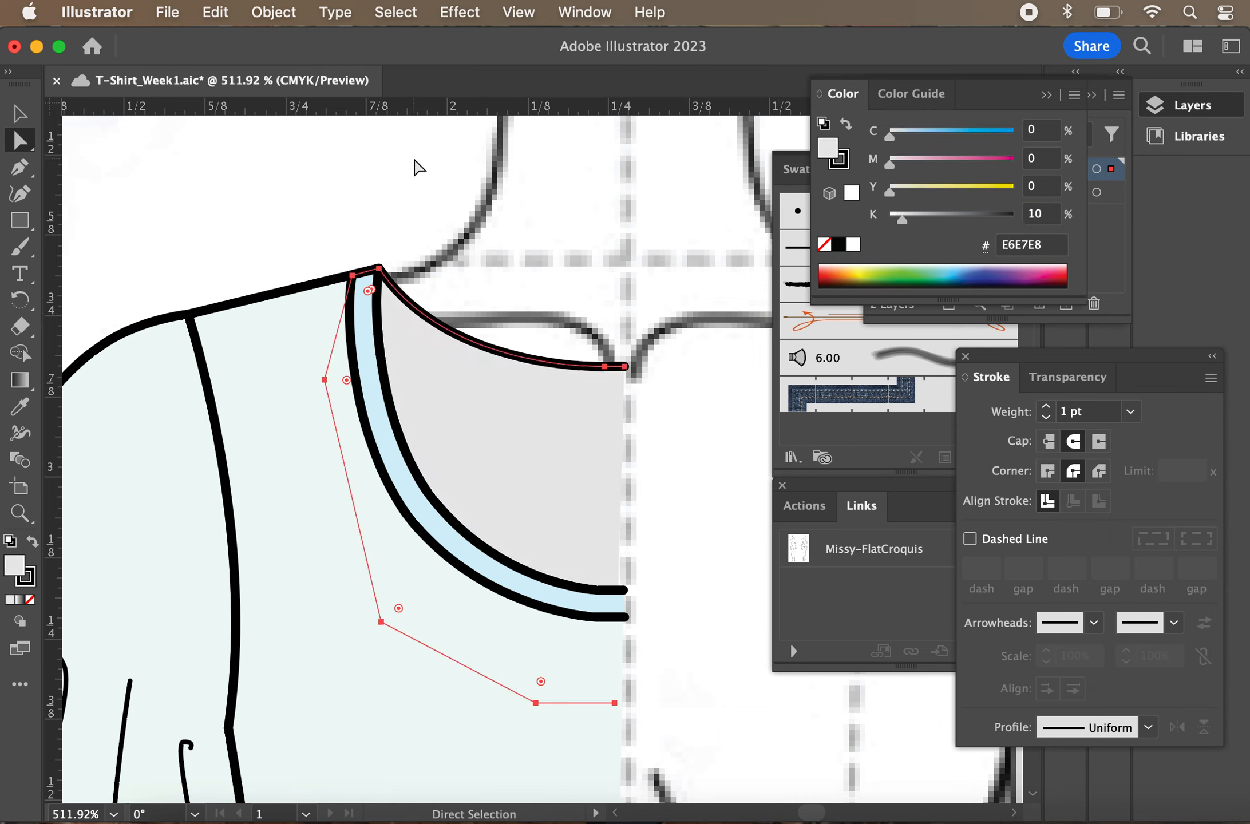
Isolate the back neck shape's upper edge as a path from the centre line over the shoulder corner, without the lower anchors
click(395, 164)
click(623, 365)
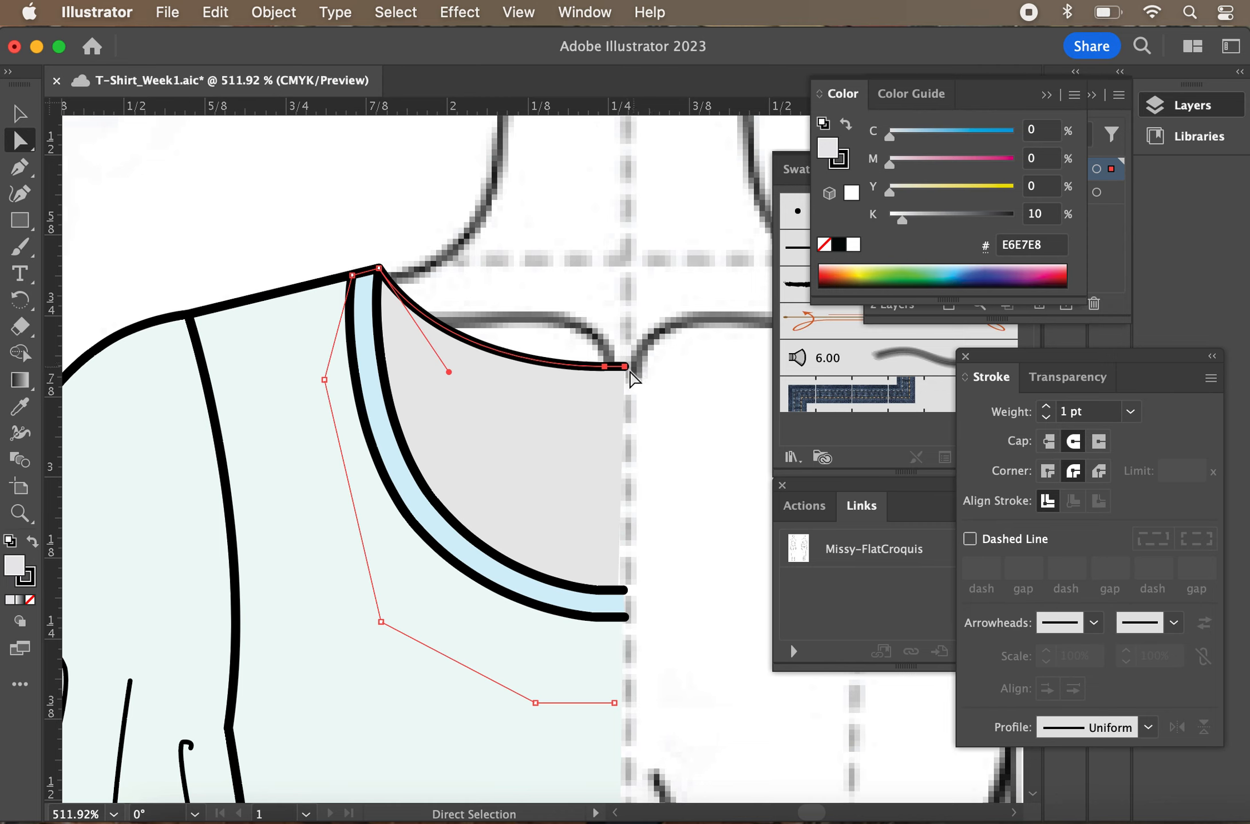
click(379, 269)
key(super+z)
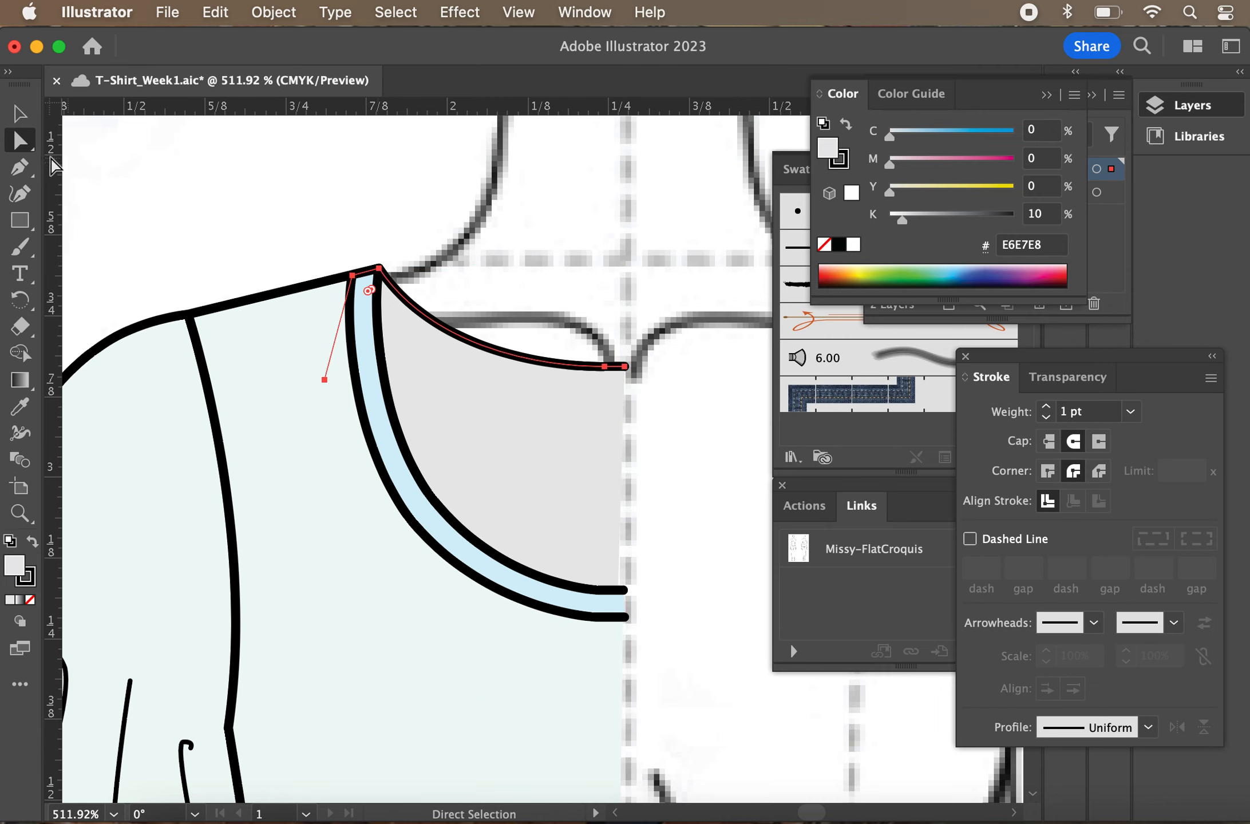
click(25, 162)
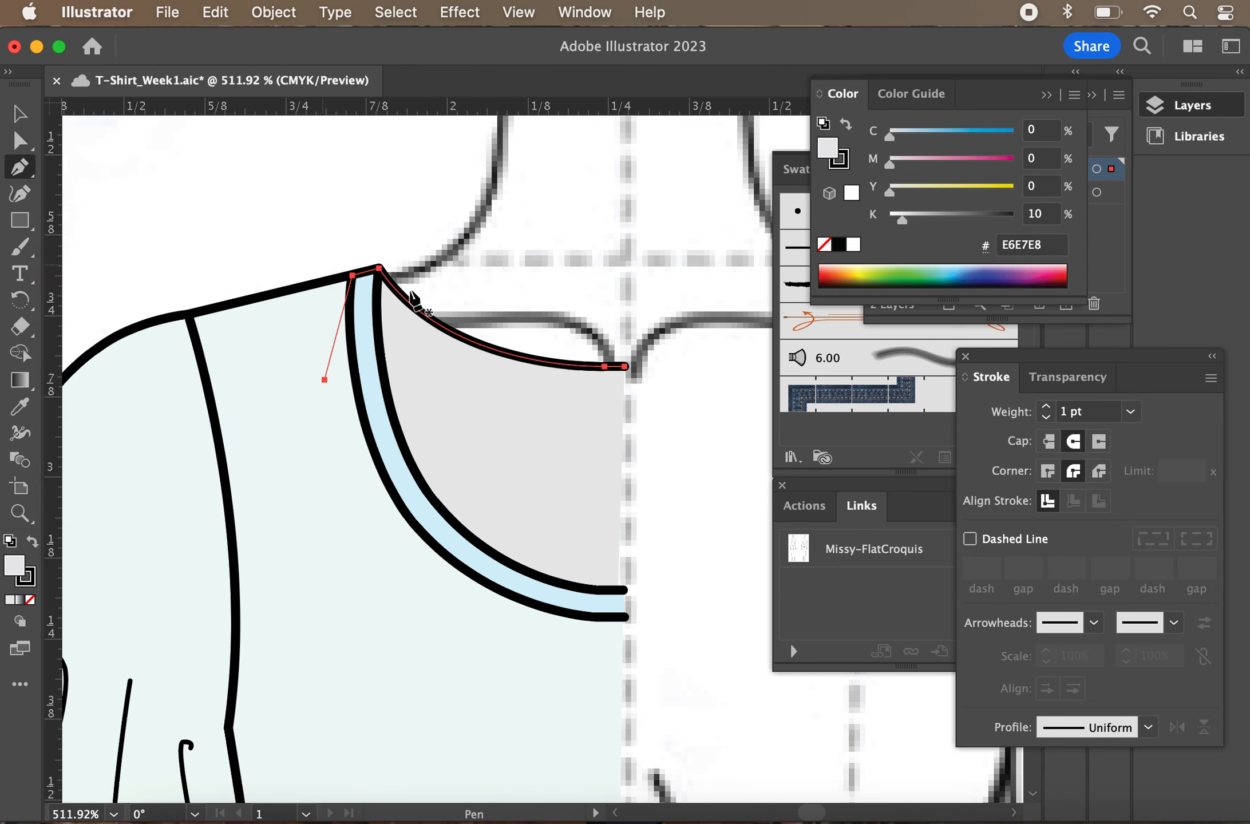
click(352, 274)
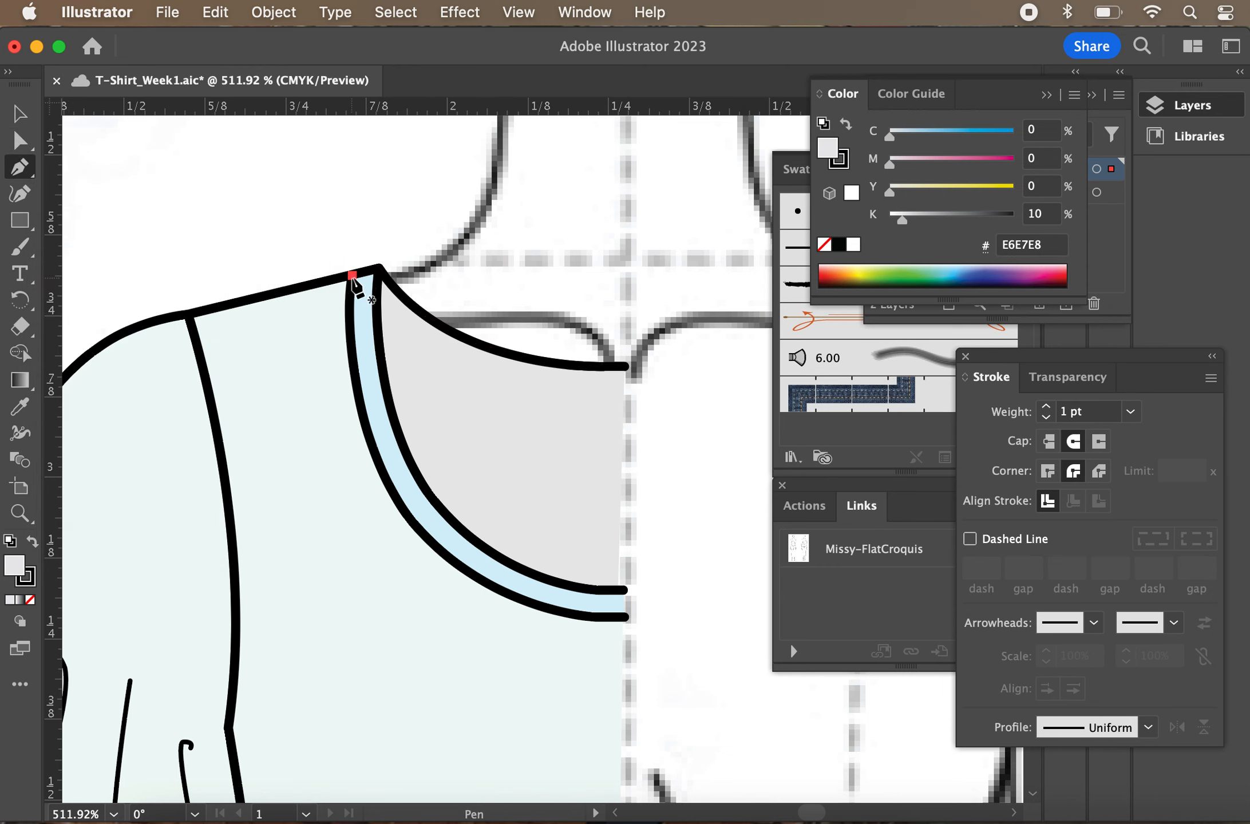
key(super+shift+a)
Check that the back neck edge path, back neck shape, shirt body, neckband and sleeve are separate objects by selecting them in turn
click(21, 140)
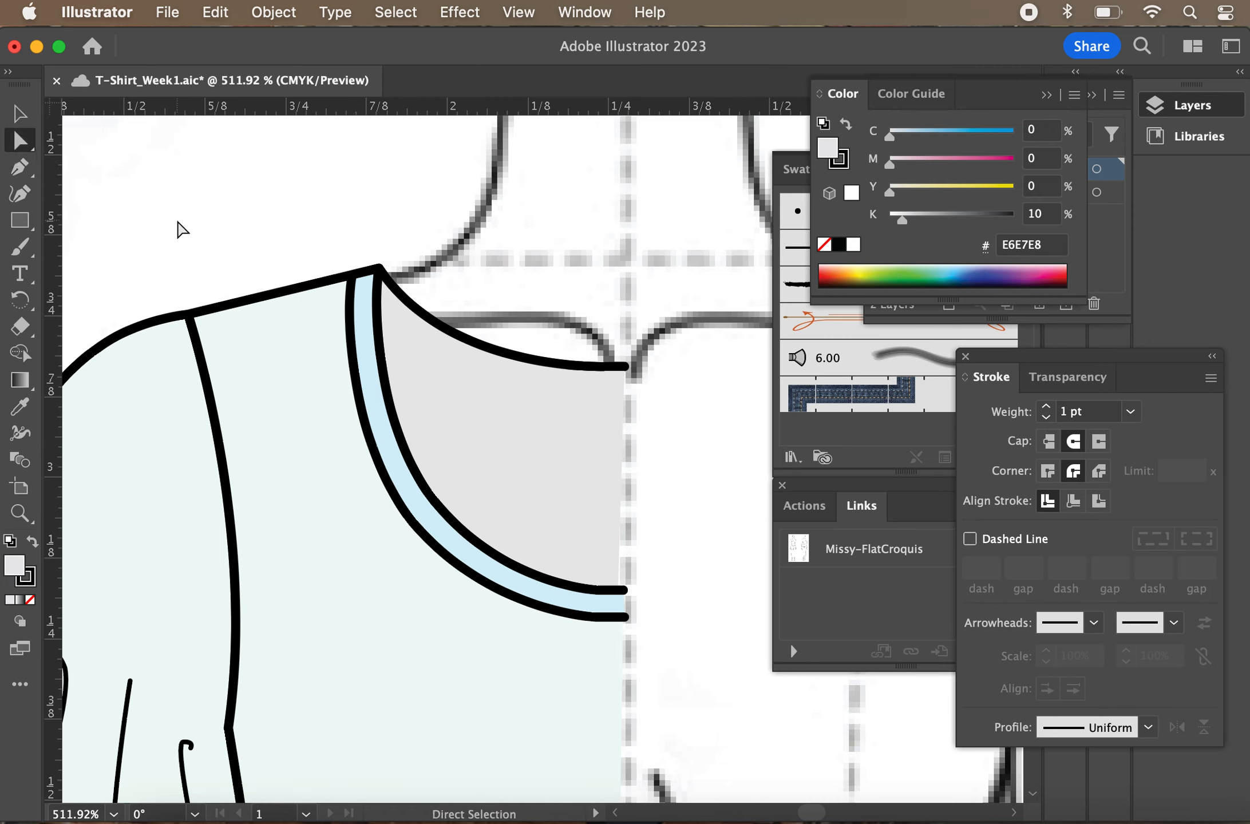
click(481, 370)
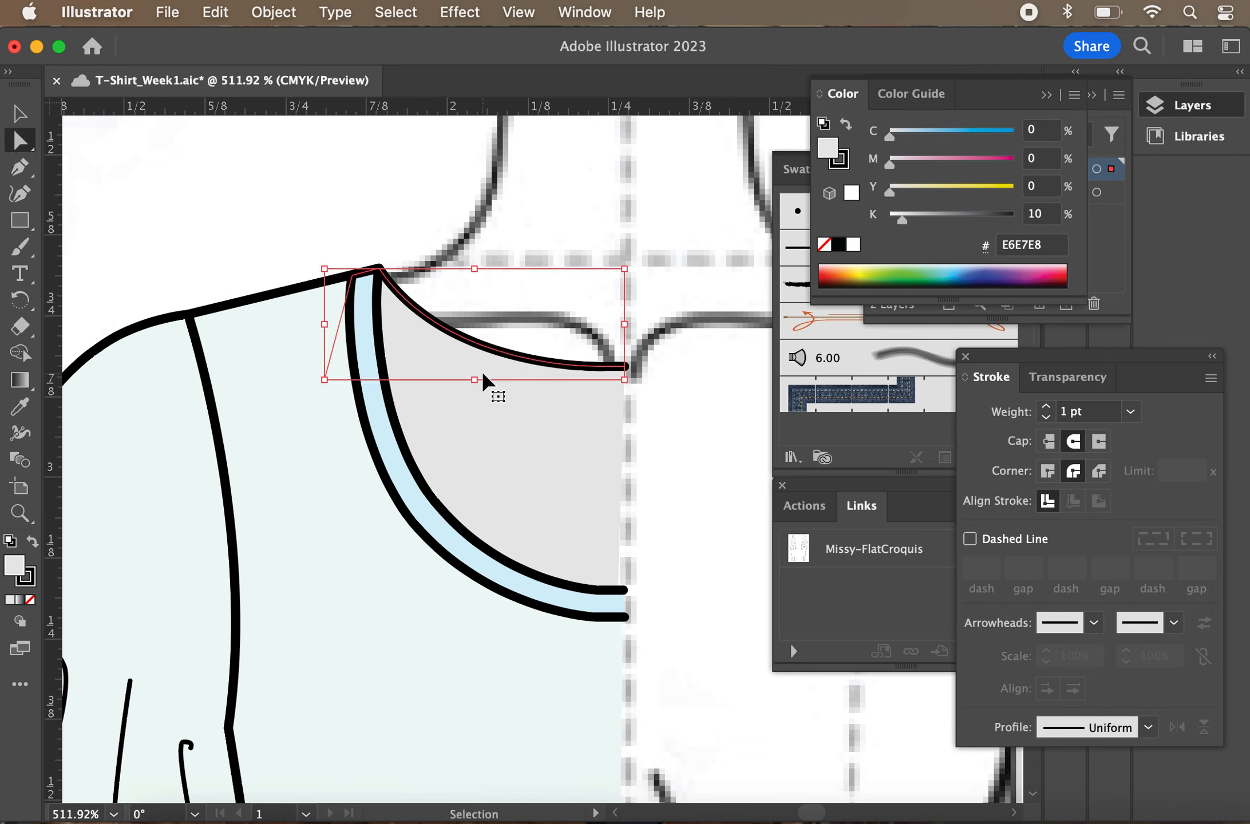
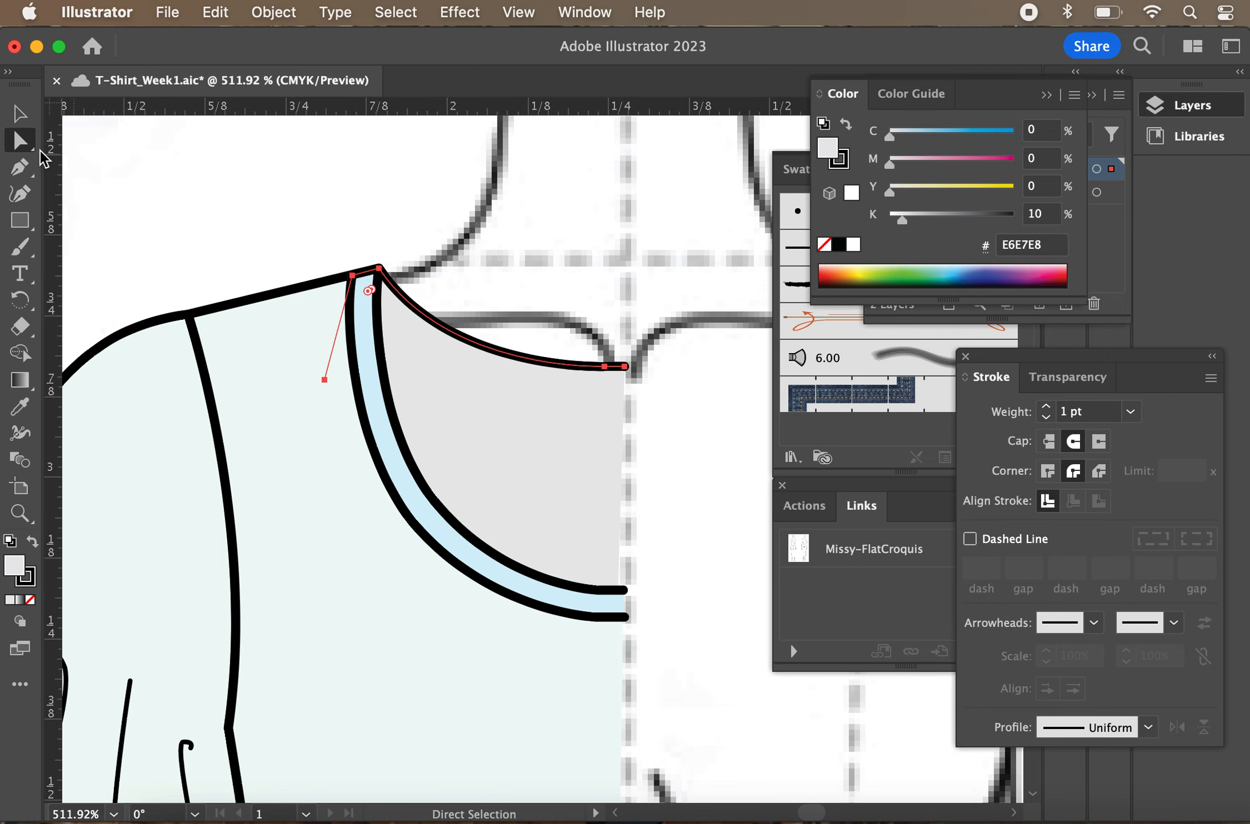
click(21, 119)
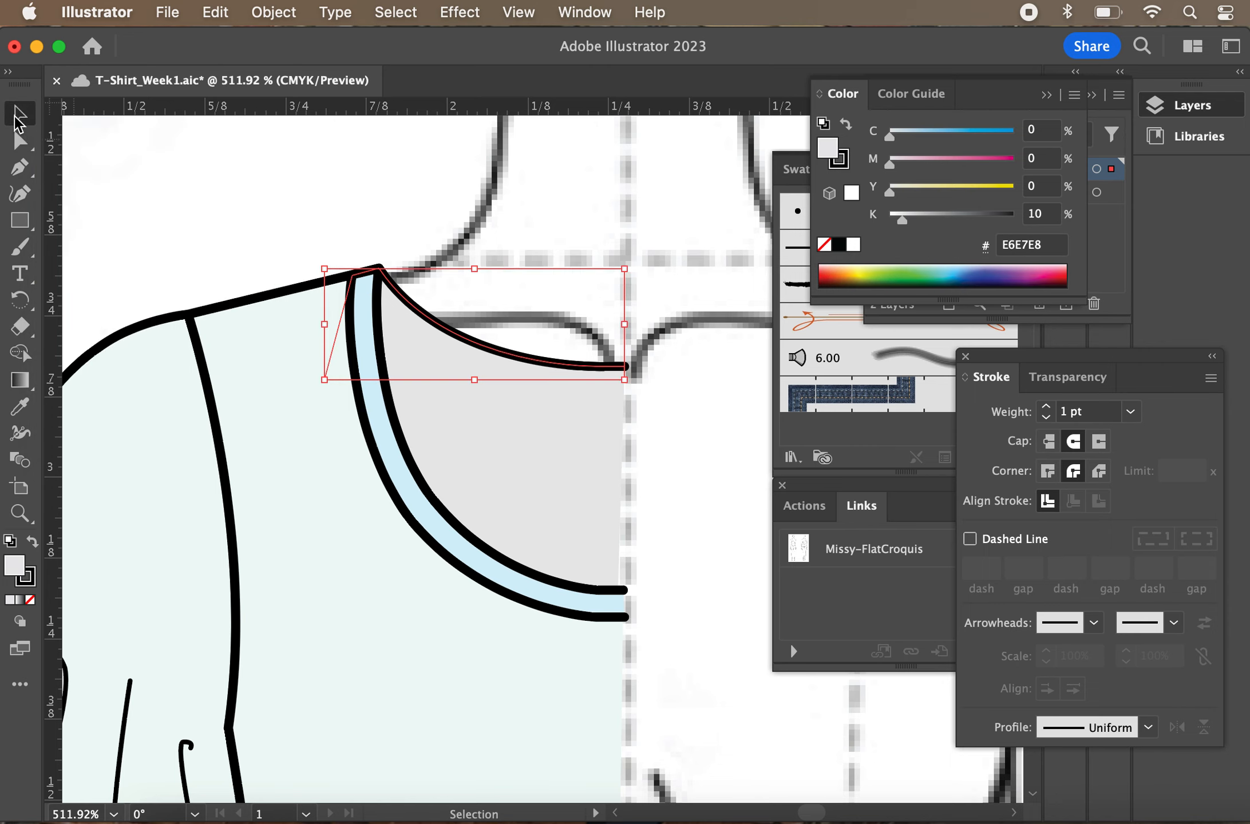
click(282, 18)
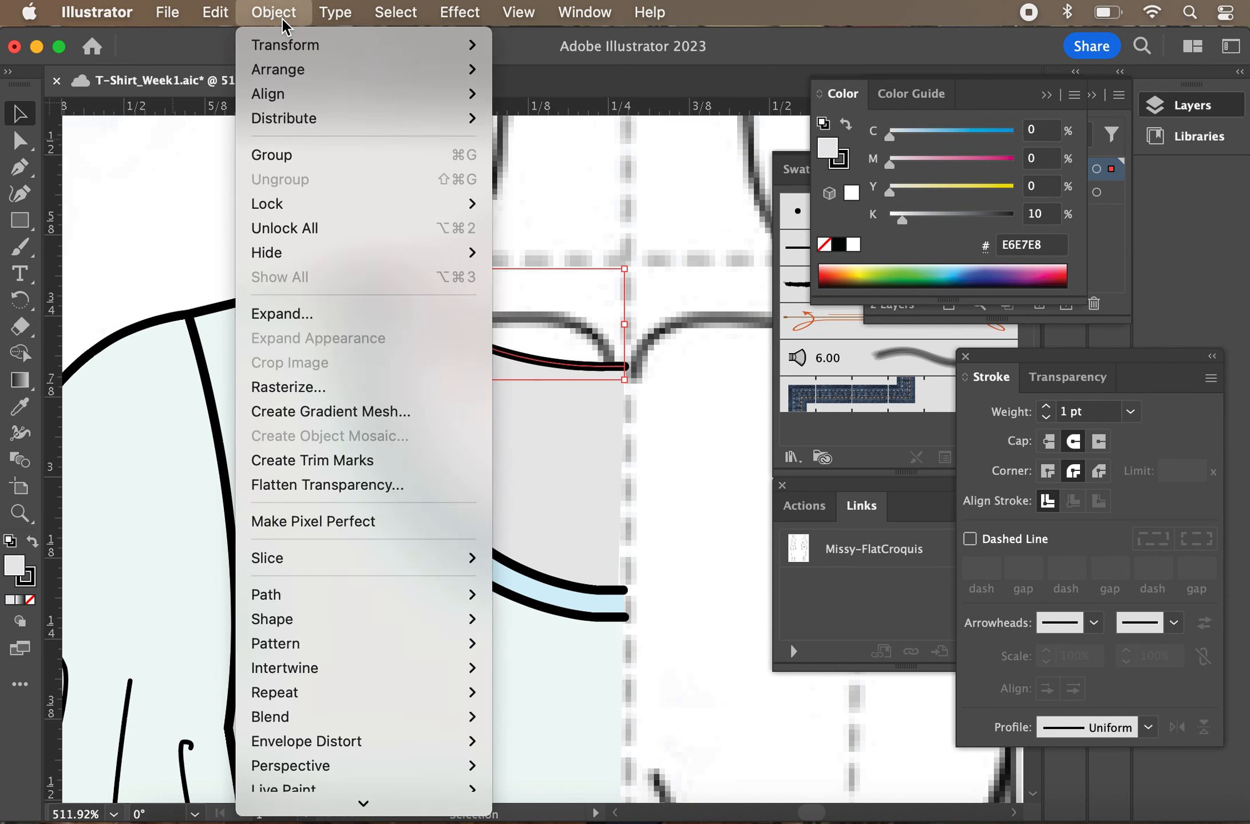
click(344, 156)
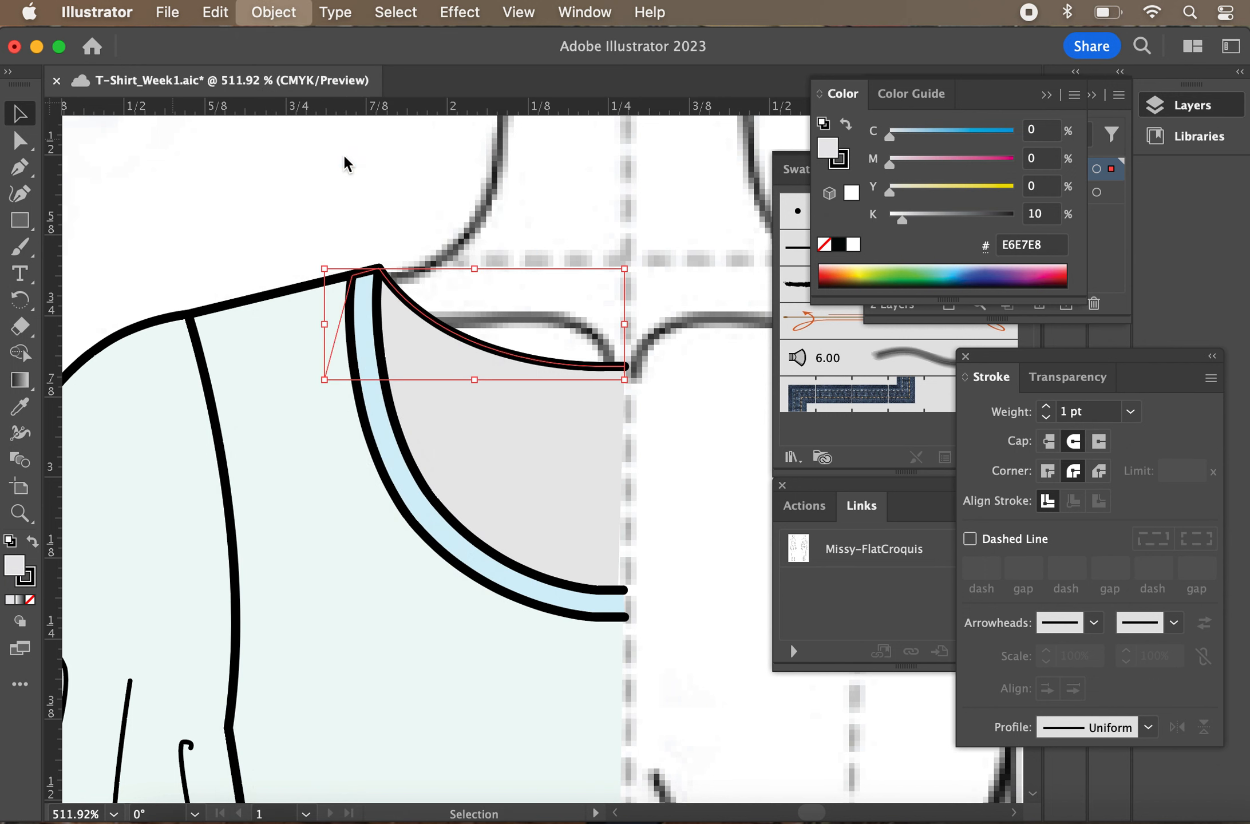
click(450, 234)
click(467, 339)
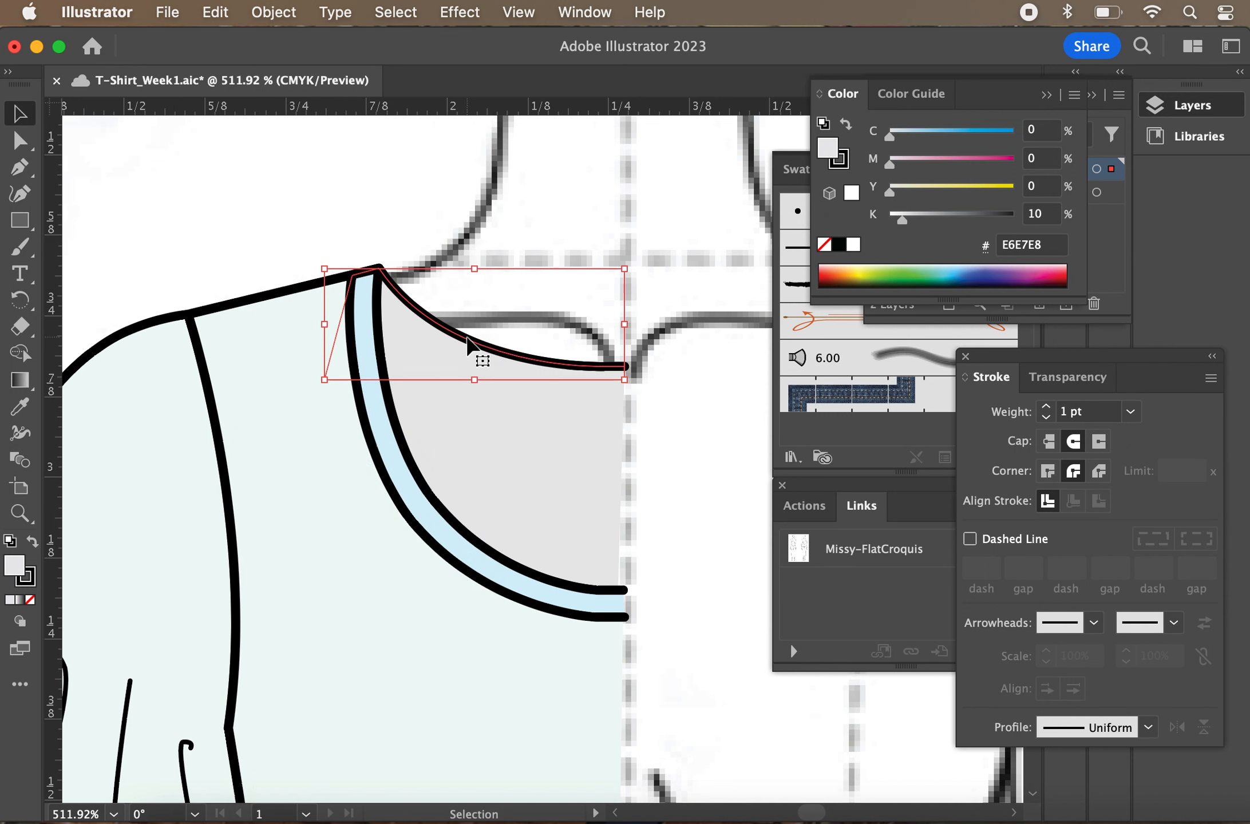
click(477, 444)
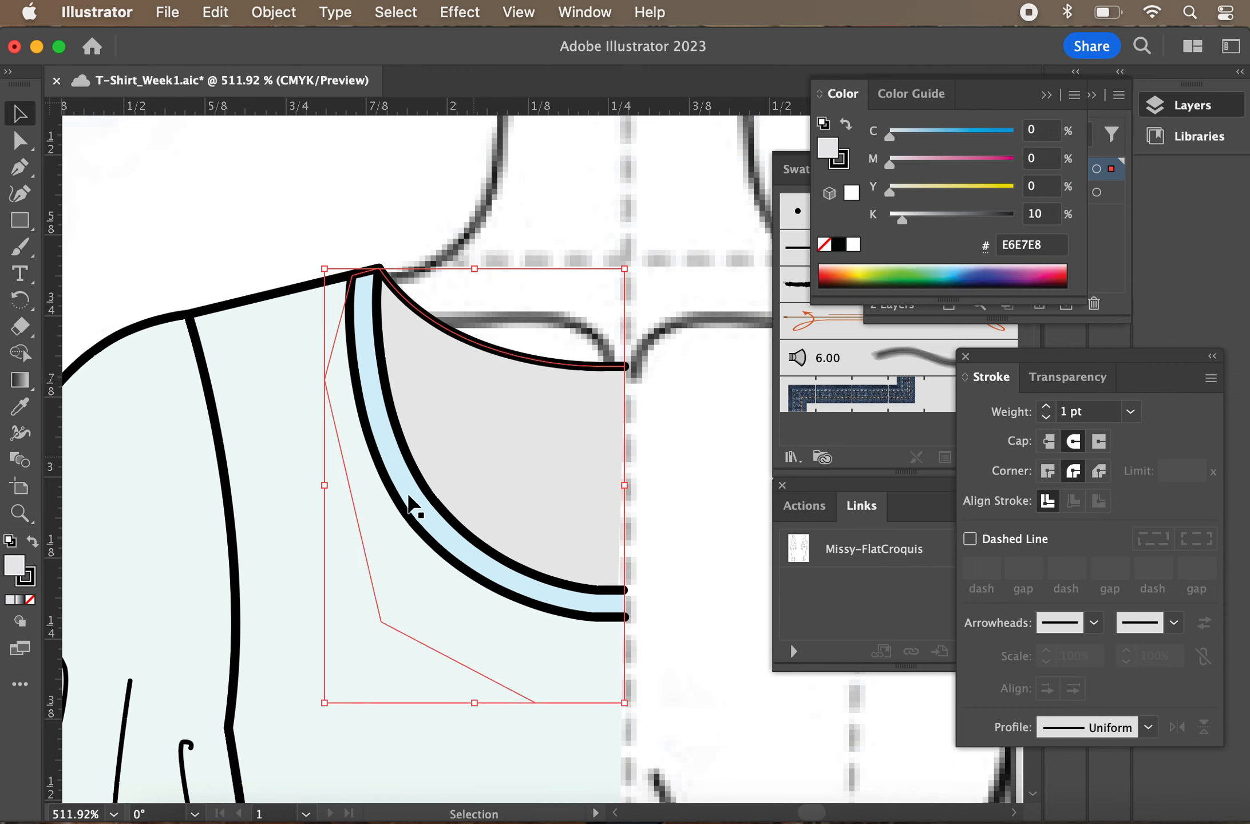
click(310, 465)
click(400, 484)
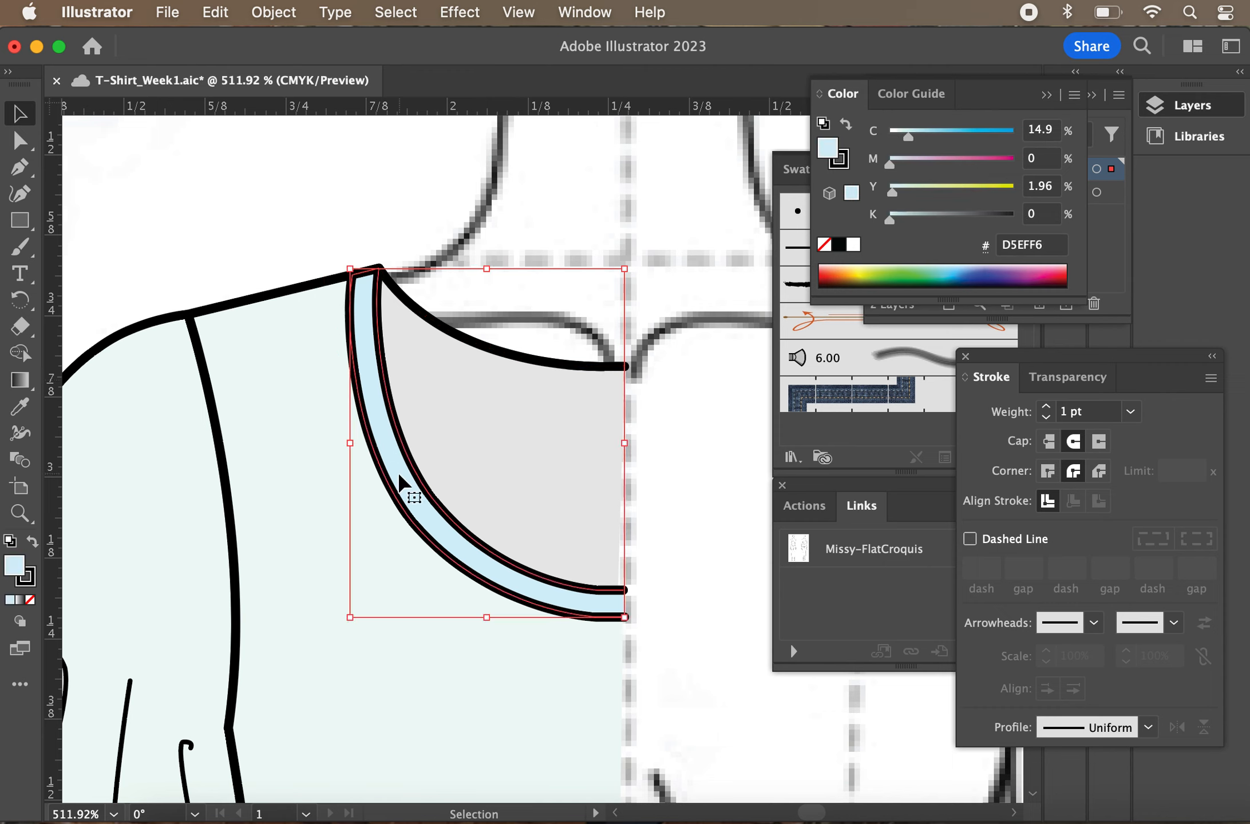
click(177, 512)
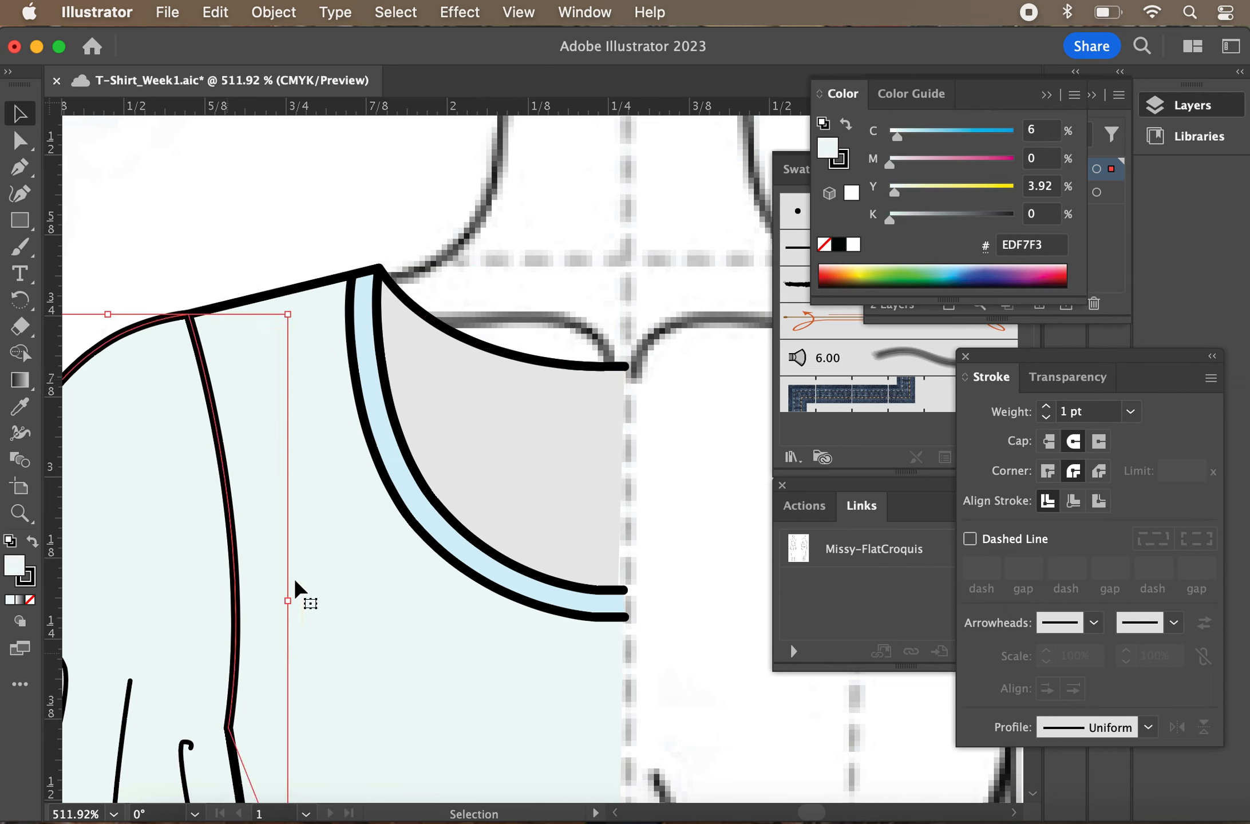
Move the back neck edge path straight up clear of the shirt and delete its leftover lower end anchor
click(481, 354)
drag(479, 349, 465, 199)
click(20, 142)
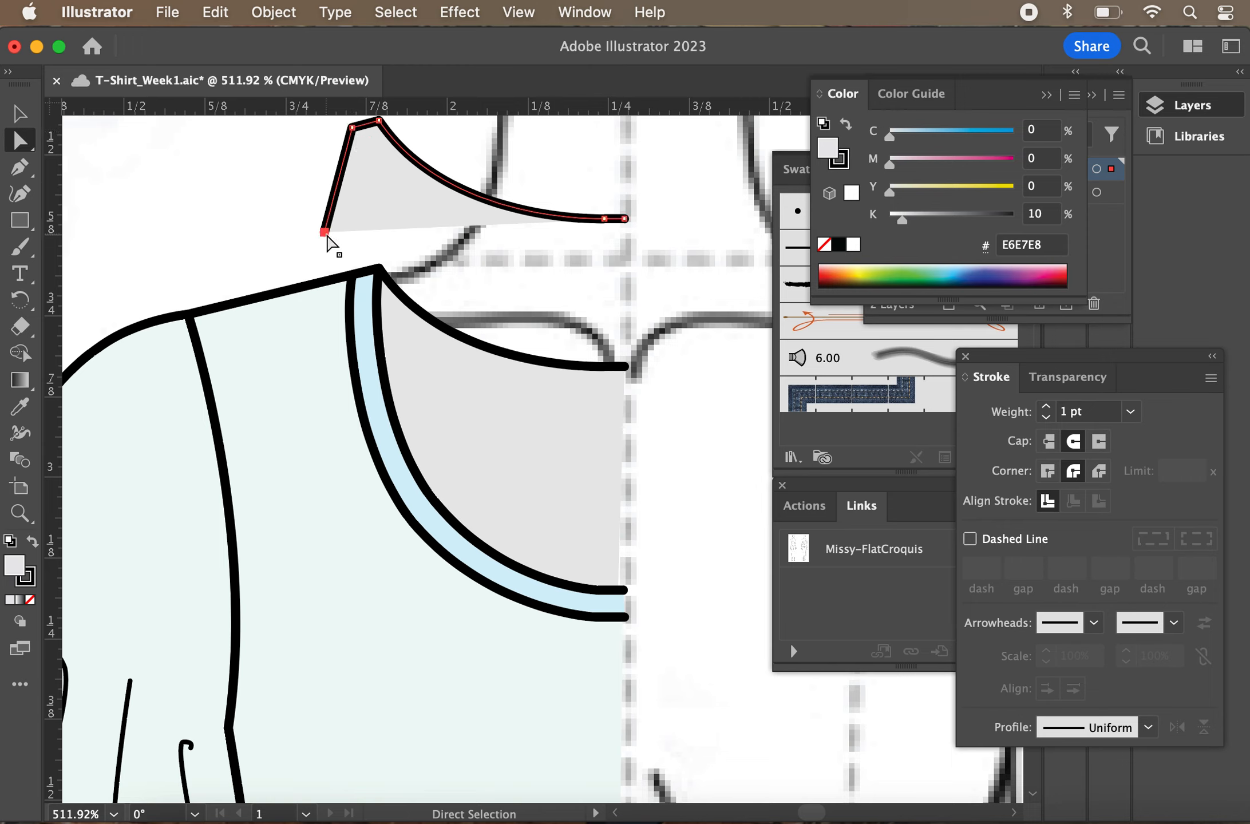
key(BackSpace)
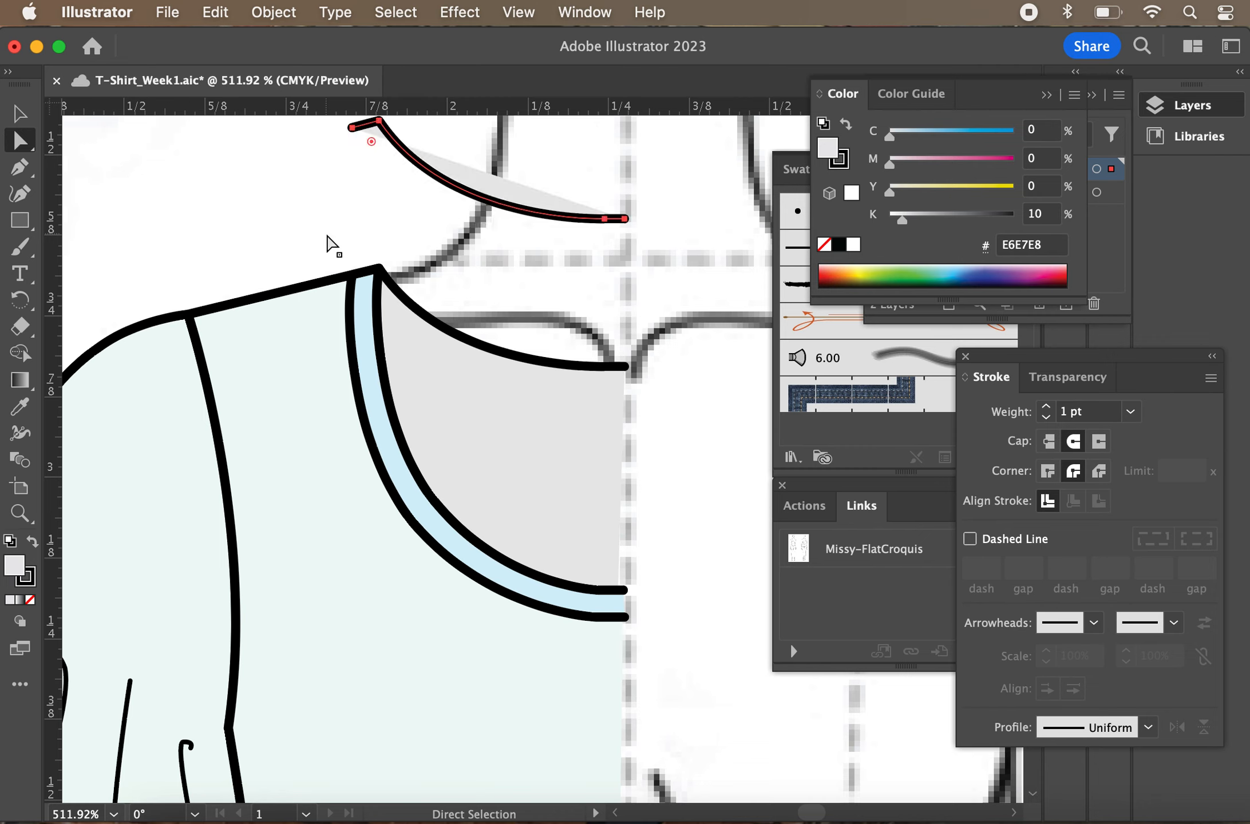
Move the trimmed edge path back down and align it with the back neck shape's upper edge
click(17, 122)
drag(491, 213, 502, 347)
scroll(503, 347, up, 10)
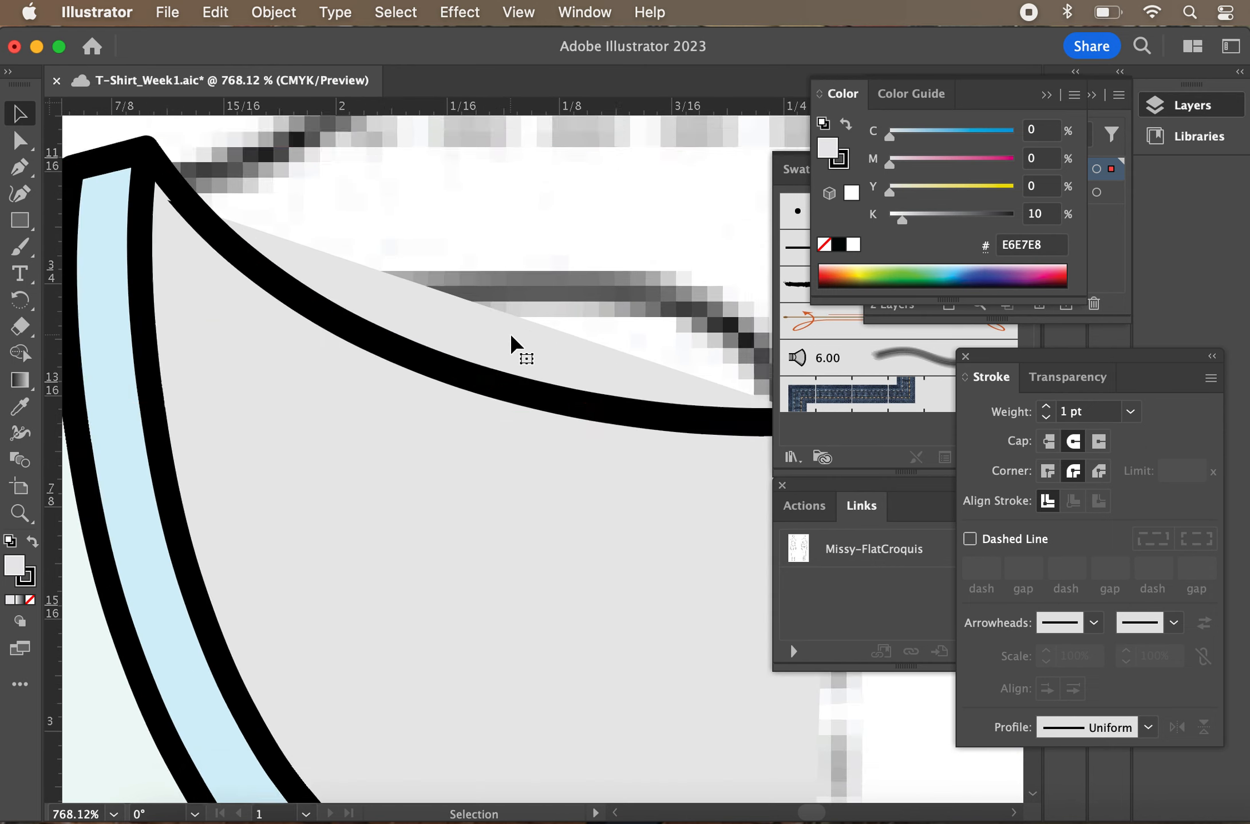
scroll(349, 337, down, 1)
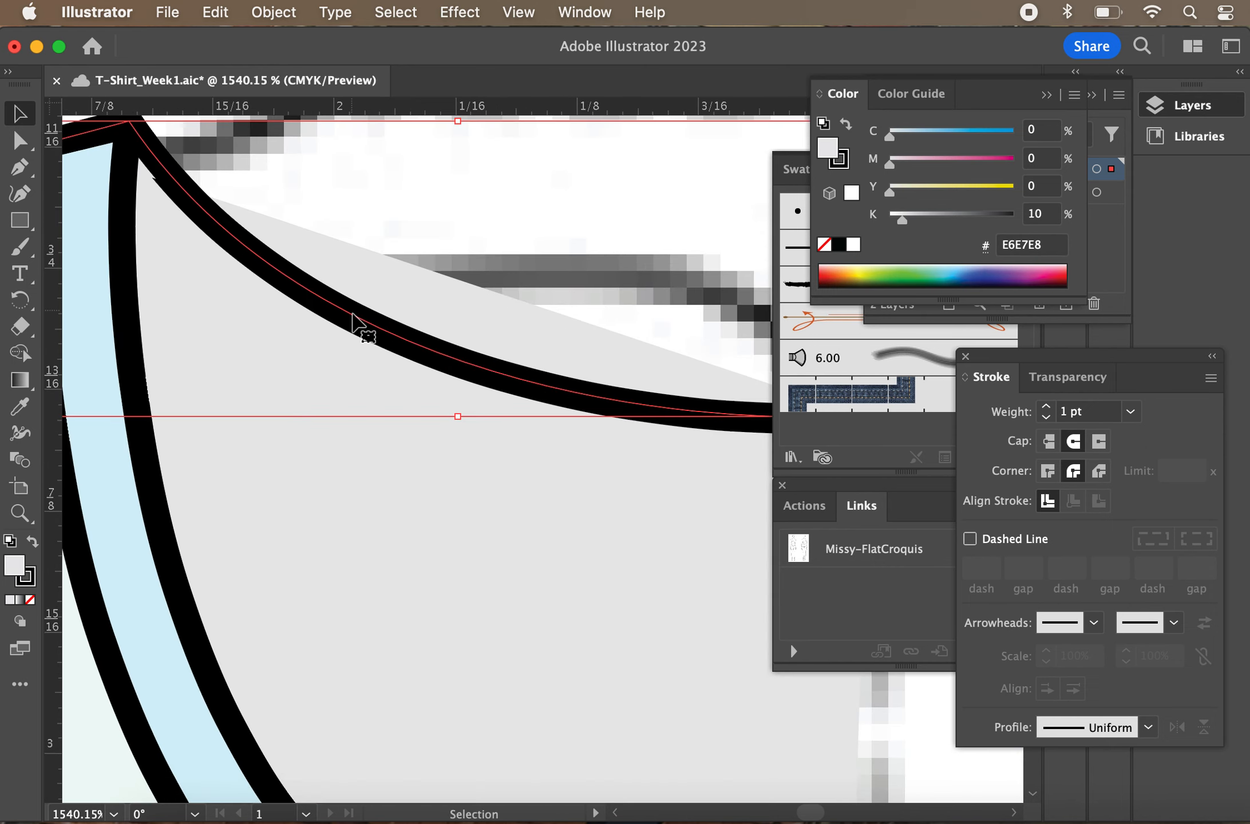
drag(353, 316, 354, 321)
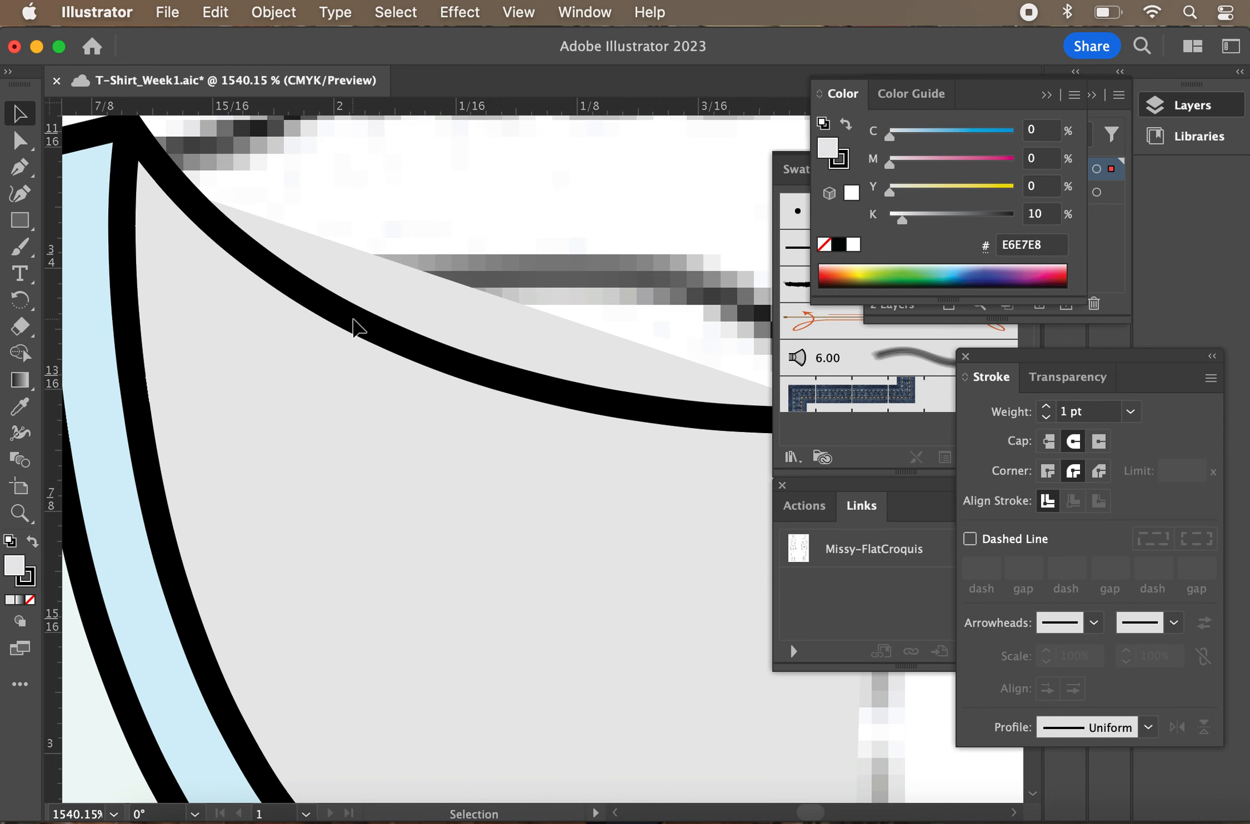
scroll(353, 321, down, 6)
scroll(353, 321, down, 1)
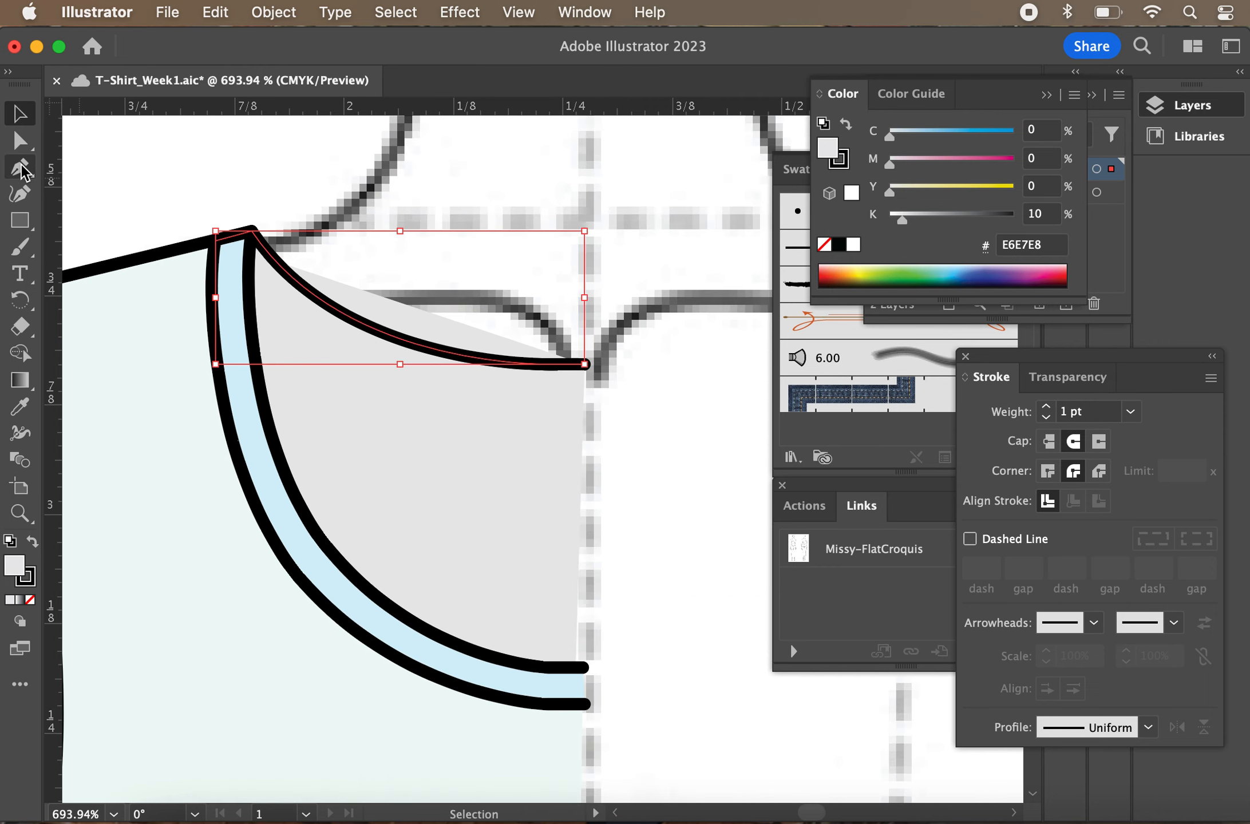
key(p)
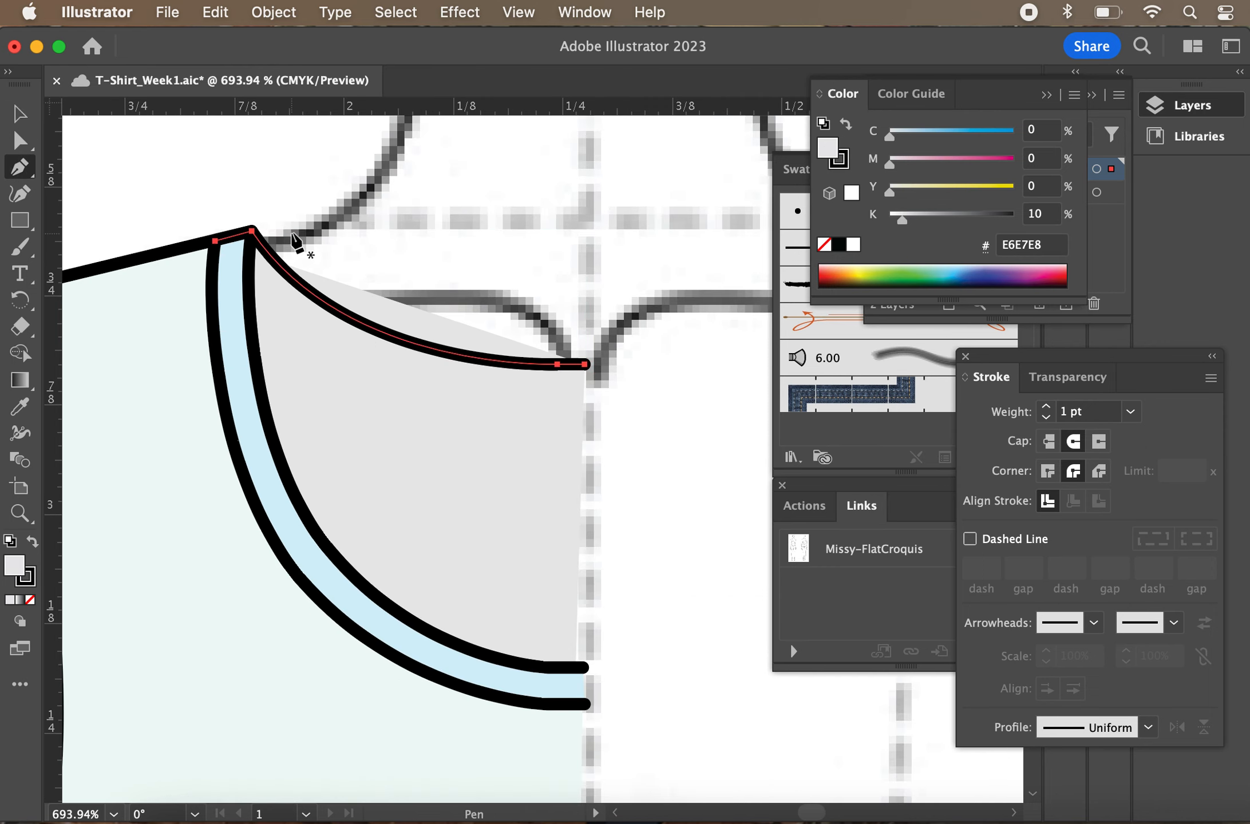
click(214, 241)
key(Escape)
super+click(286, 332)
Move the edge path straight up clear of the shirt and draw a parallel curved lower edge from its shoulder end with the Pen tool
click(20, 114)
drag(385, 346, 388, 246)
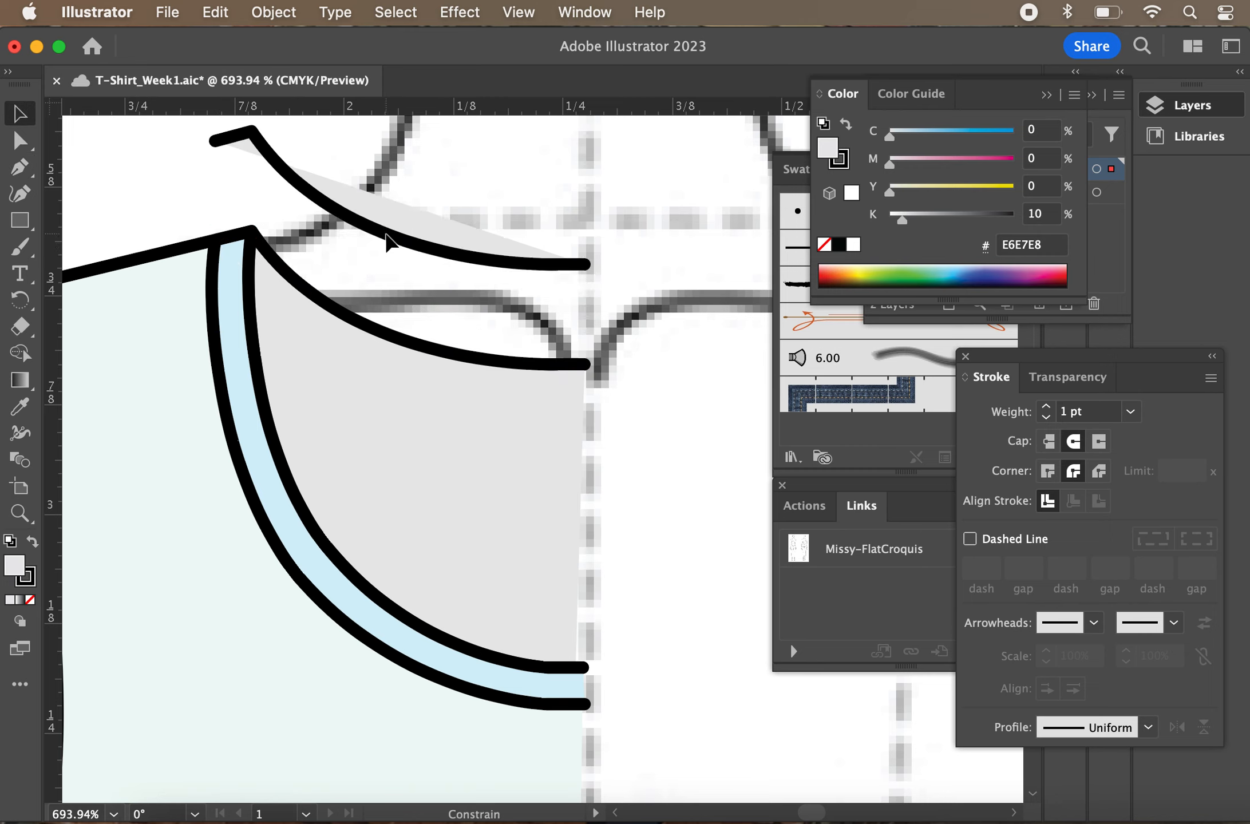
click(19, 166)
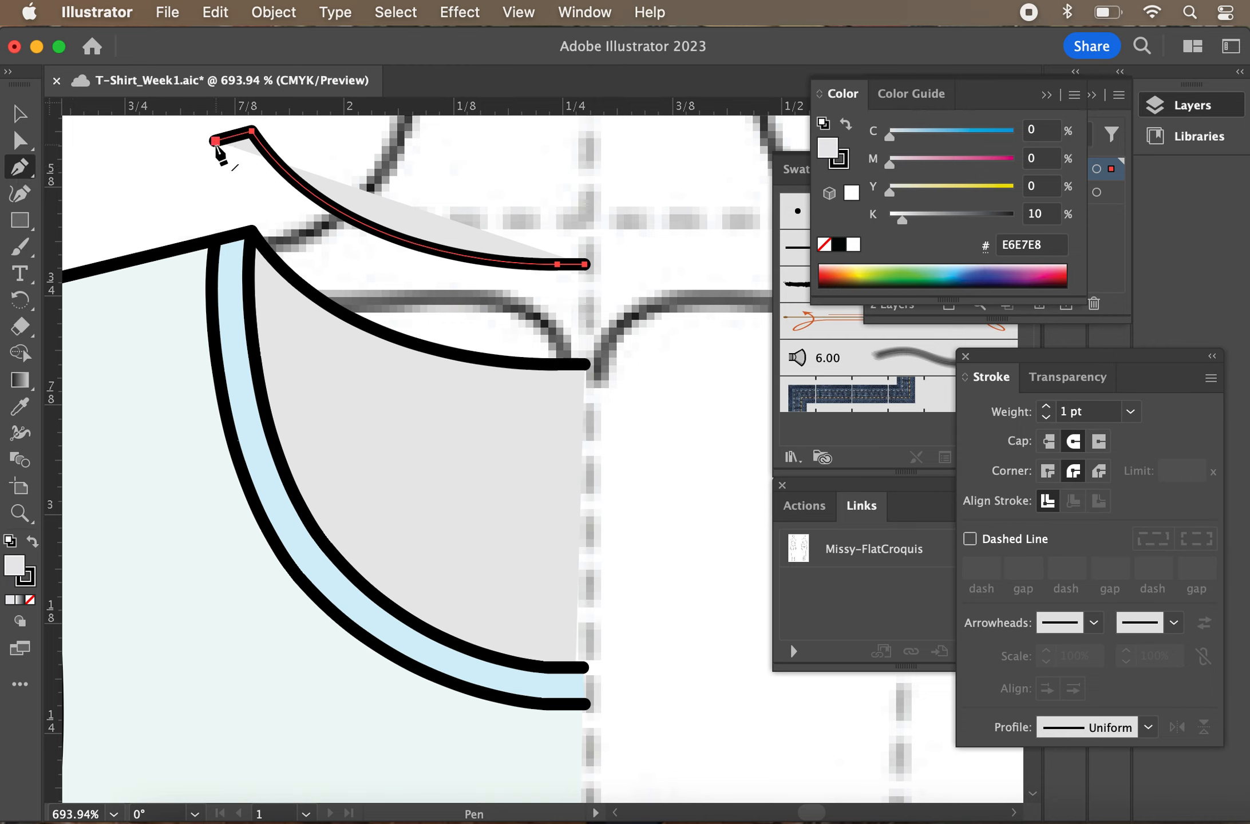
click(214, 142)
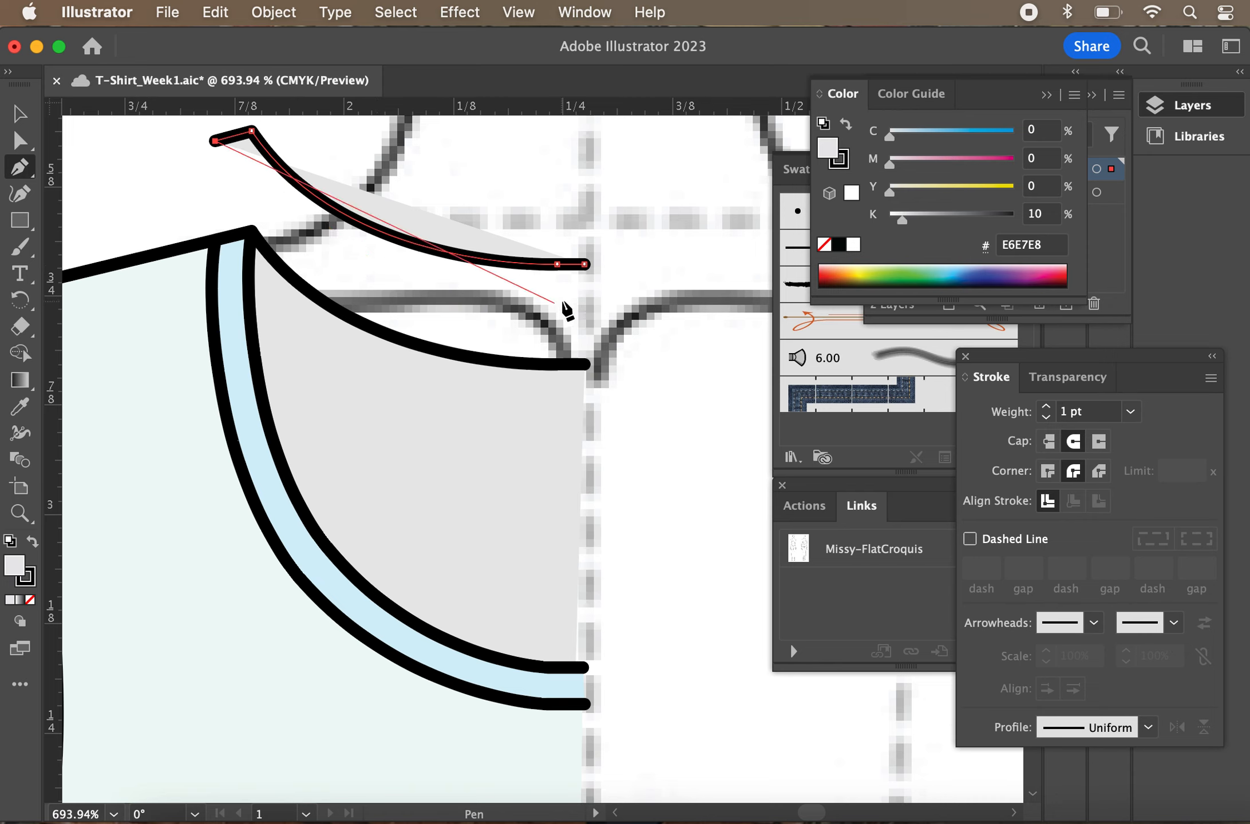
drag(554, 295, 849, 312)
drag(852, 321, 854, 312)
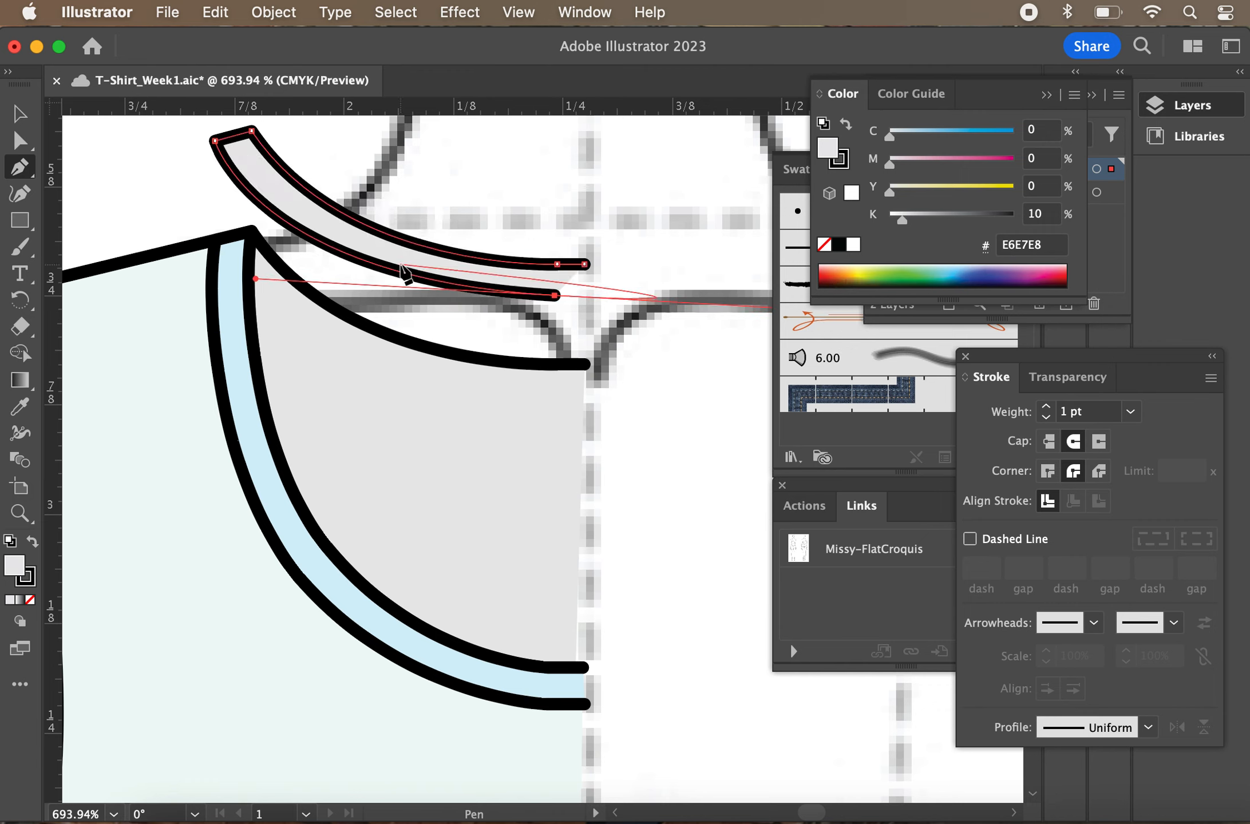
Extend the back neckband's lower edge straight to the centre line, undo the stray segment beyond it, and save the document
click(542, 290)
key(super+z)
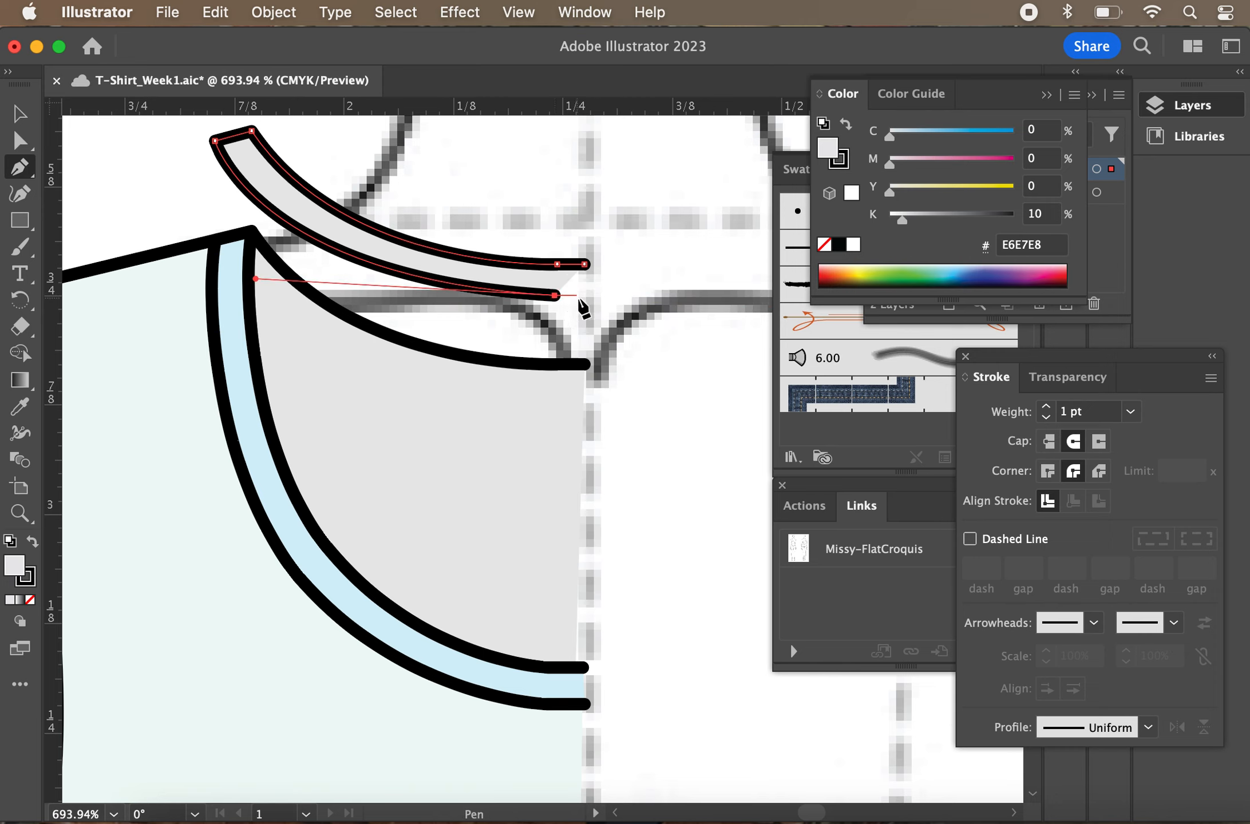
click(581, 296)
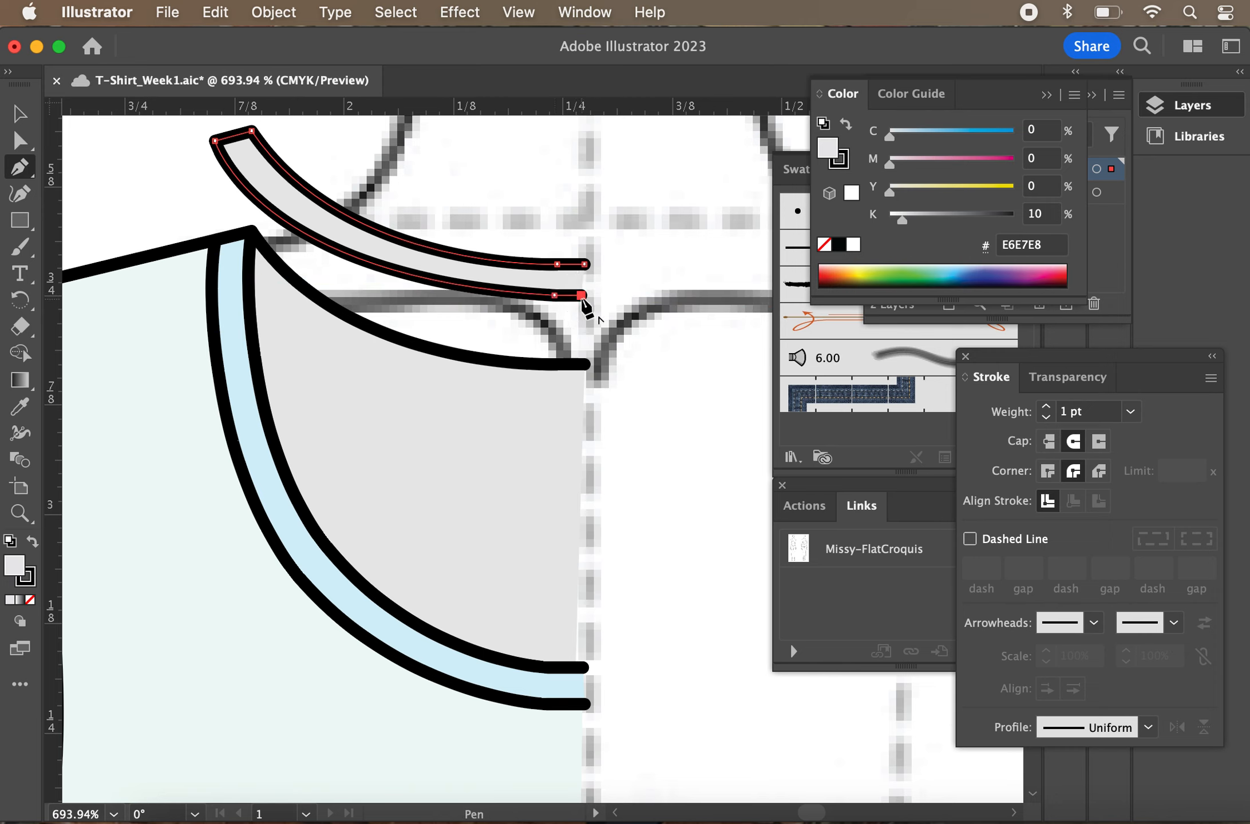
drag(644, 308, 671, 349)
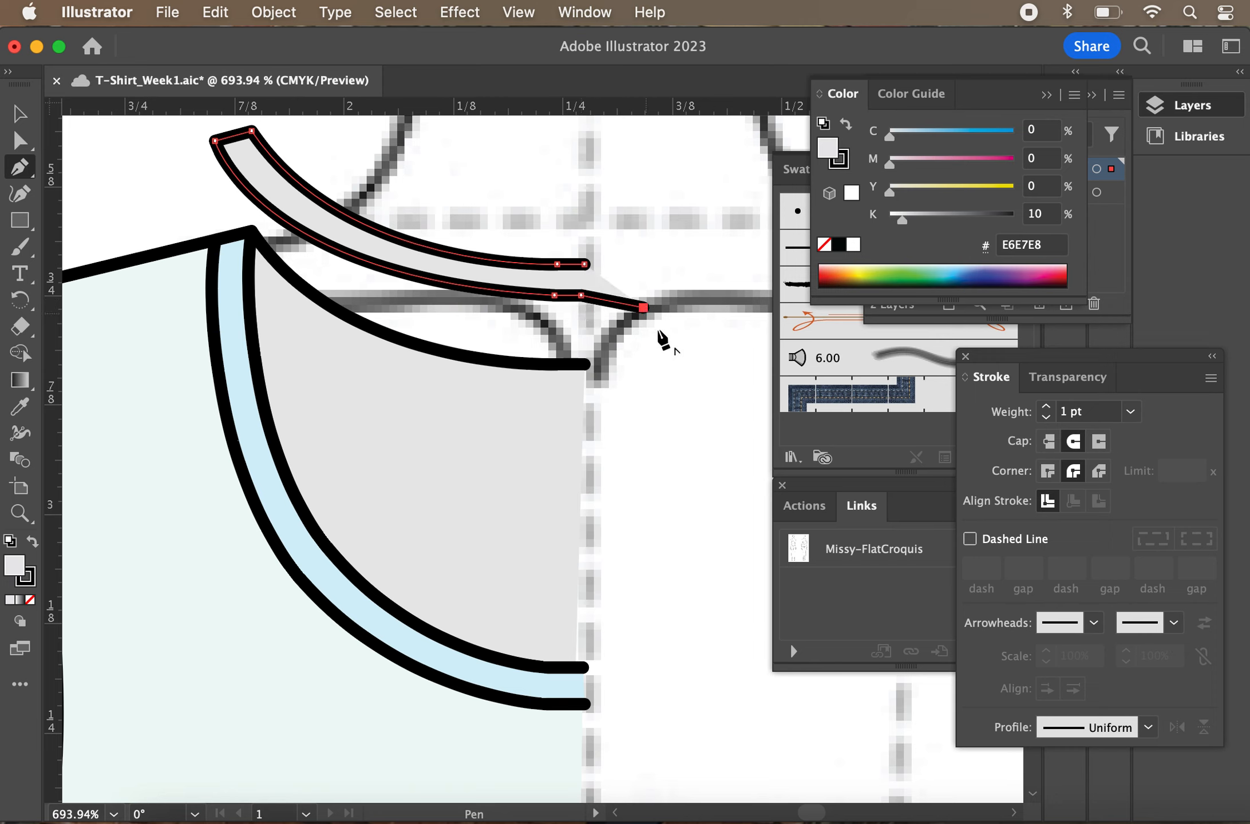
click(644, 309)
key(super+z)
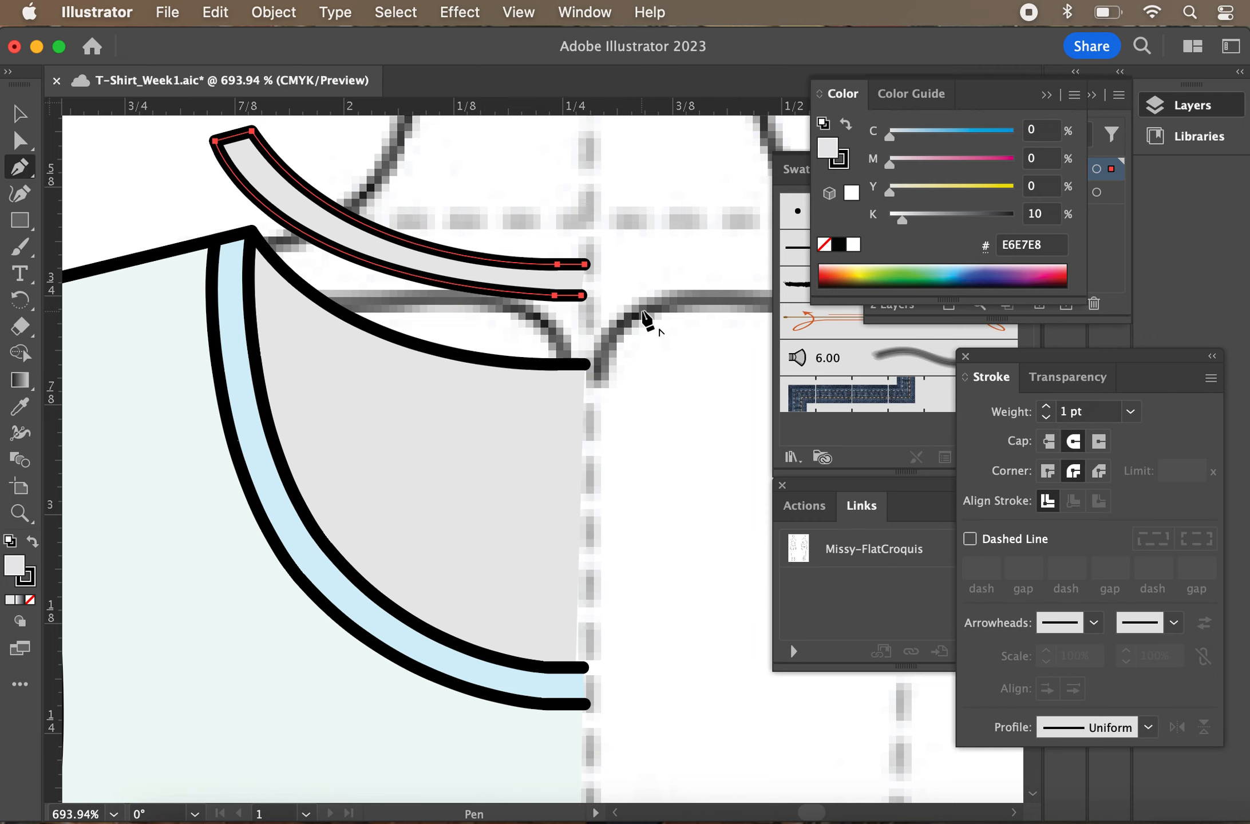
key(super)
key(super+s)
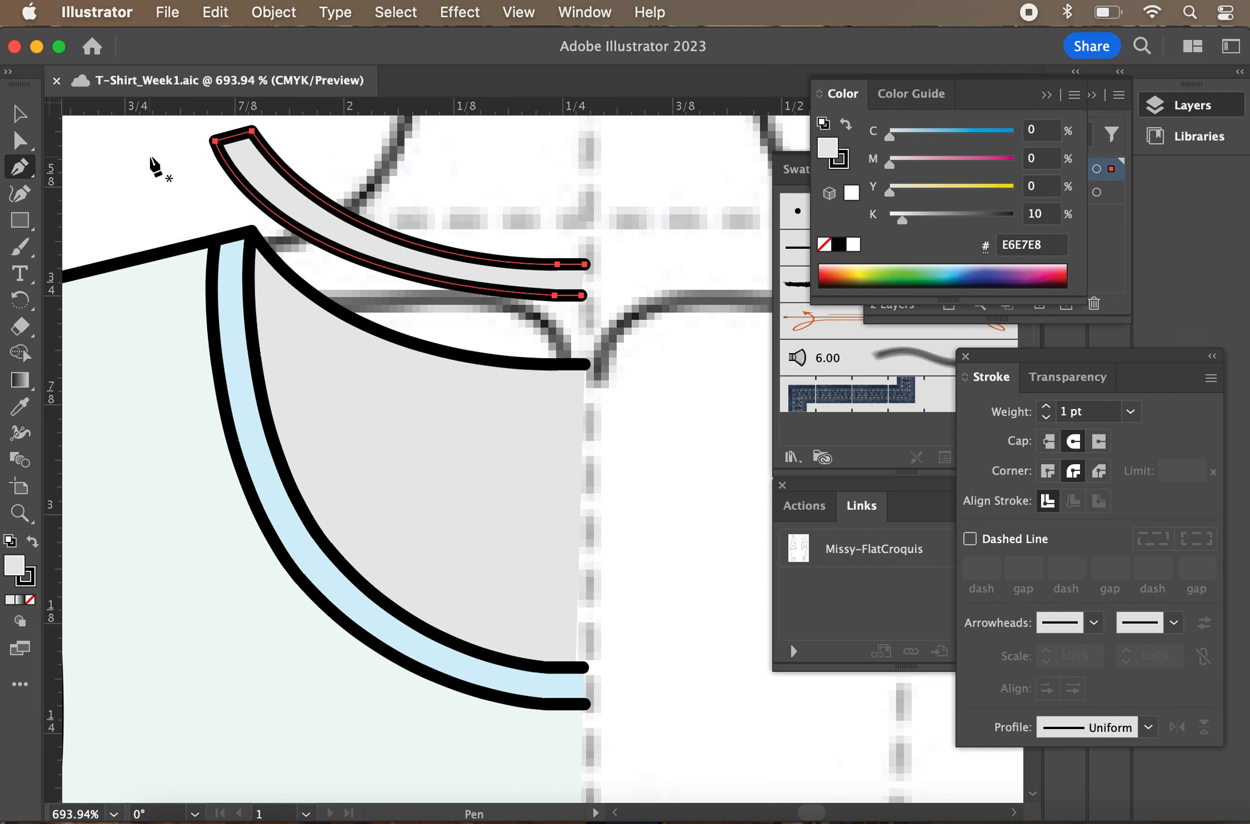
Refine the back neckband's lower curve by shortening the direction handle of its anchor near the centre line, and deselect the band
click(17, 141)
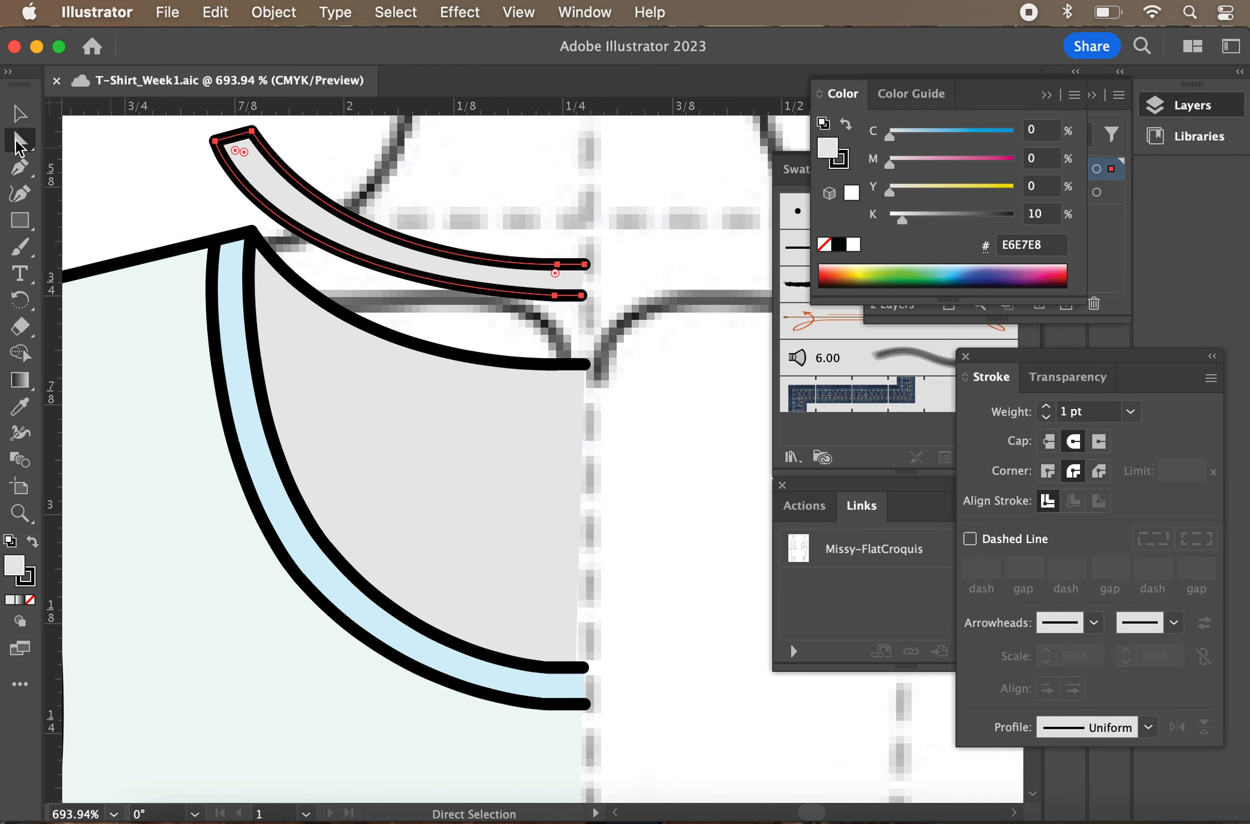
click(555, 295)
drag(256, 279, 309, 301)
key(shift+super+a)
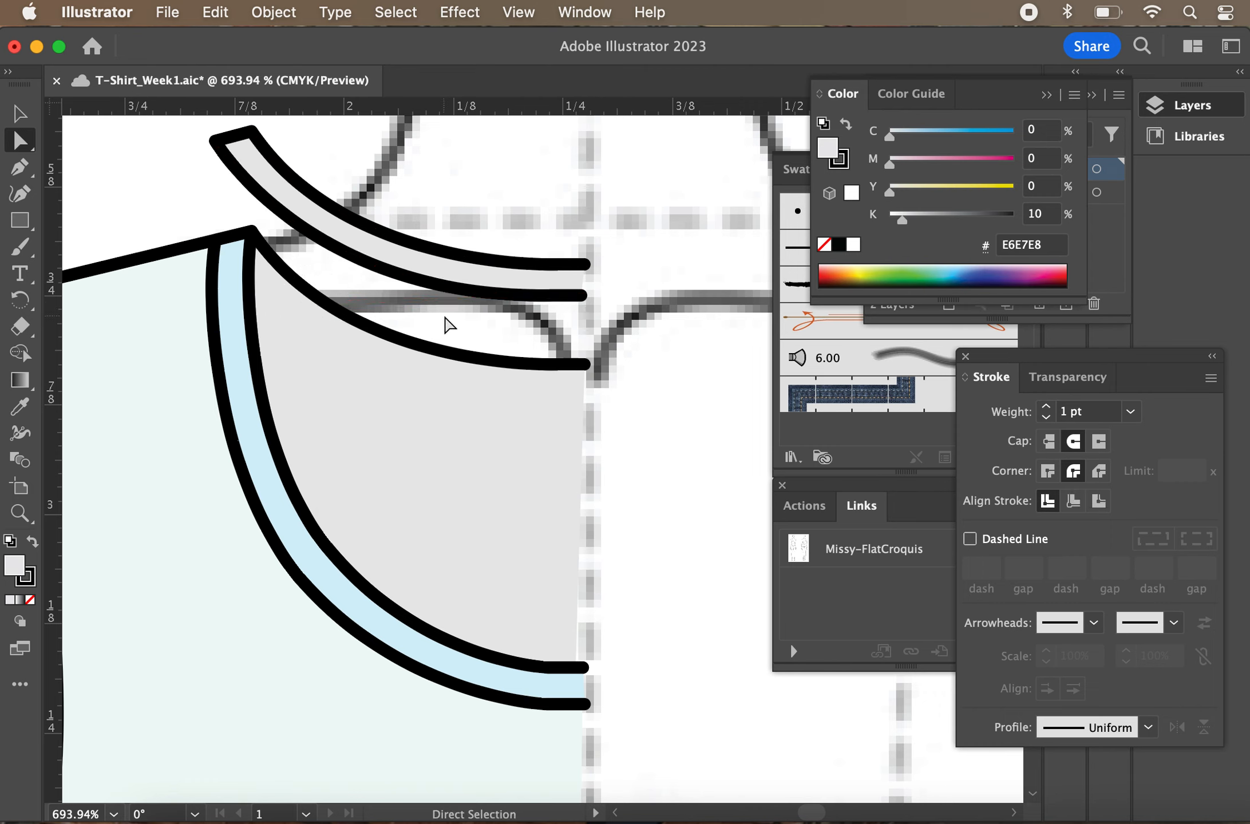
Copy the front neckband's light blue fill onto the back neckband shape with the Eyedropper
click(20, 113)
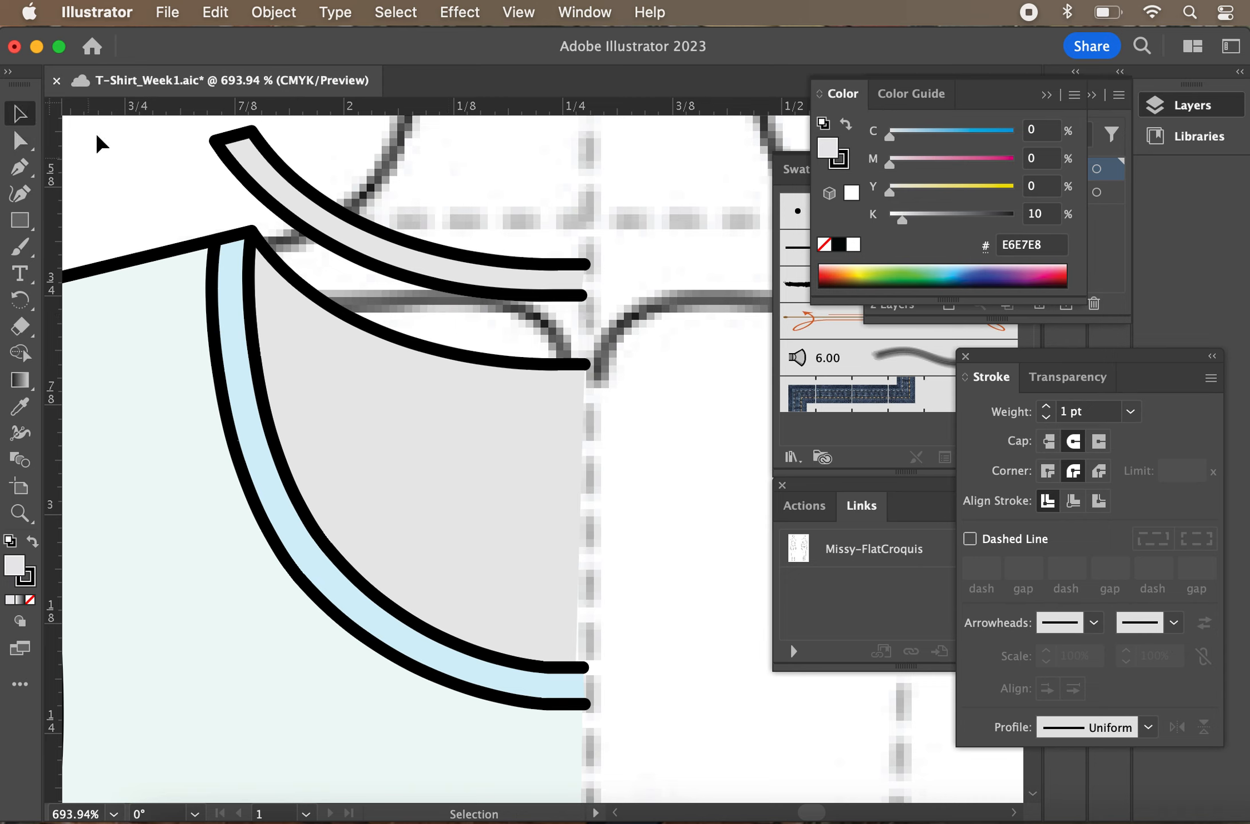
click(351, 240)
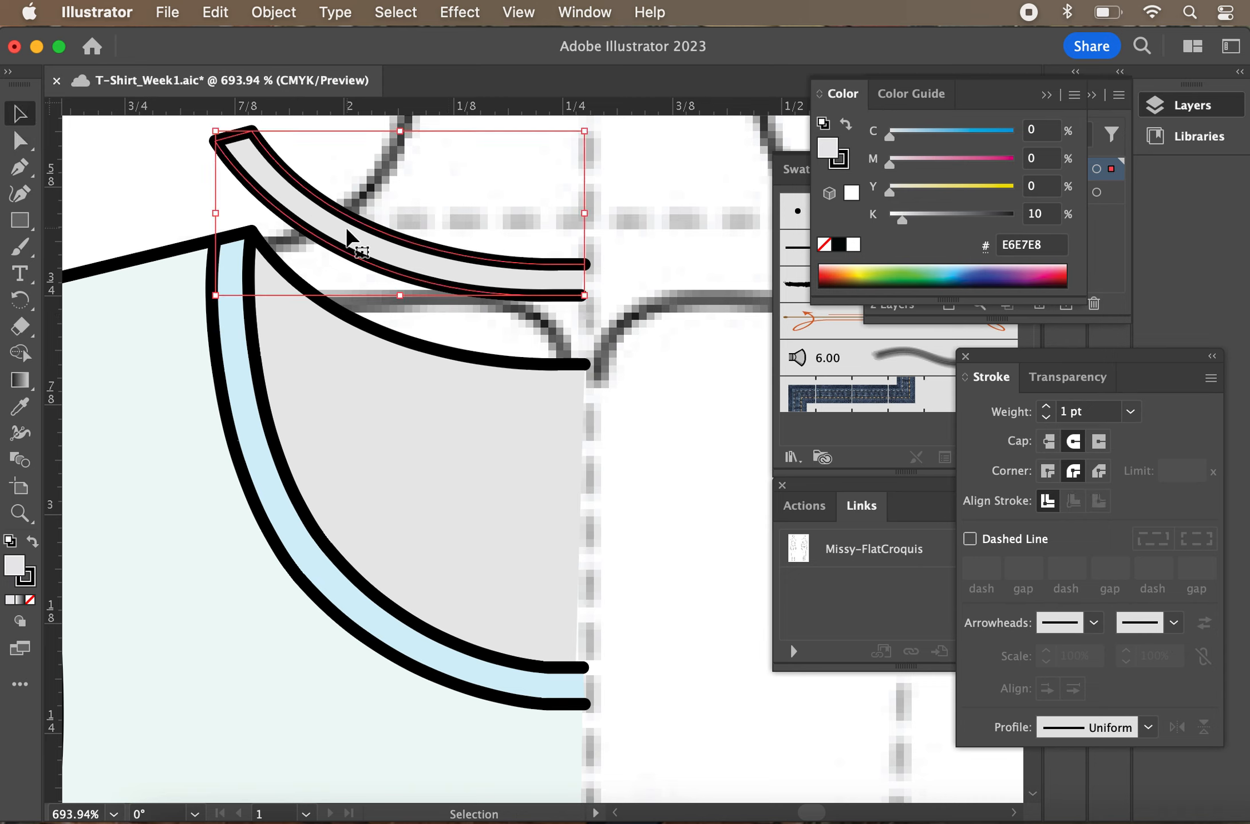
key(i)
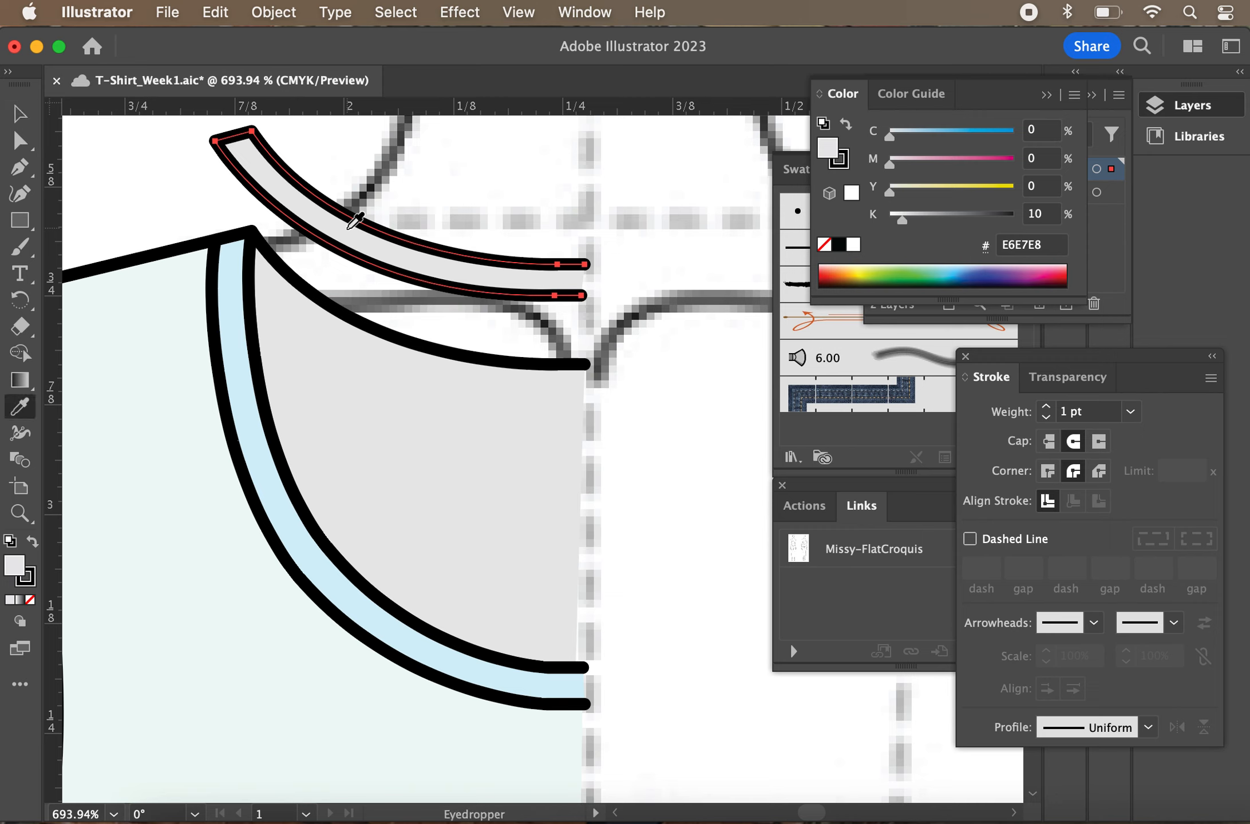
click(242, 356)
Move the back neckband straight down onto the back neck's upper edge and align its shoulder corner with the front neckband
click(21, 117)
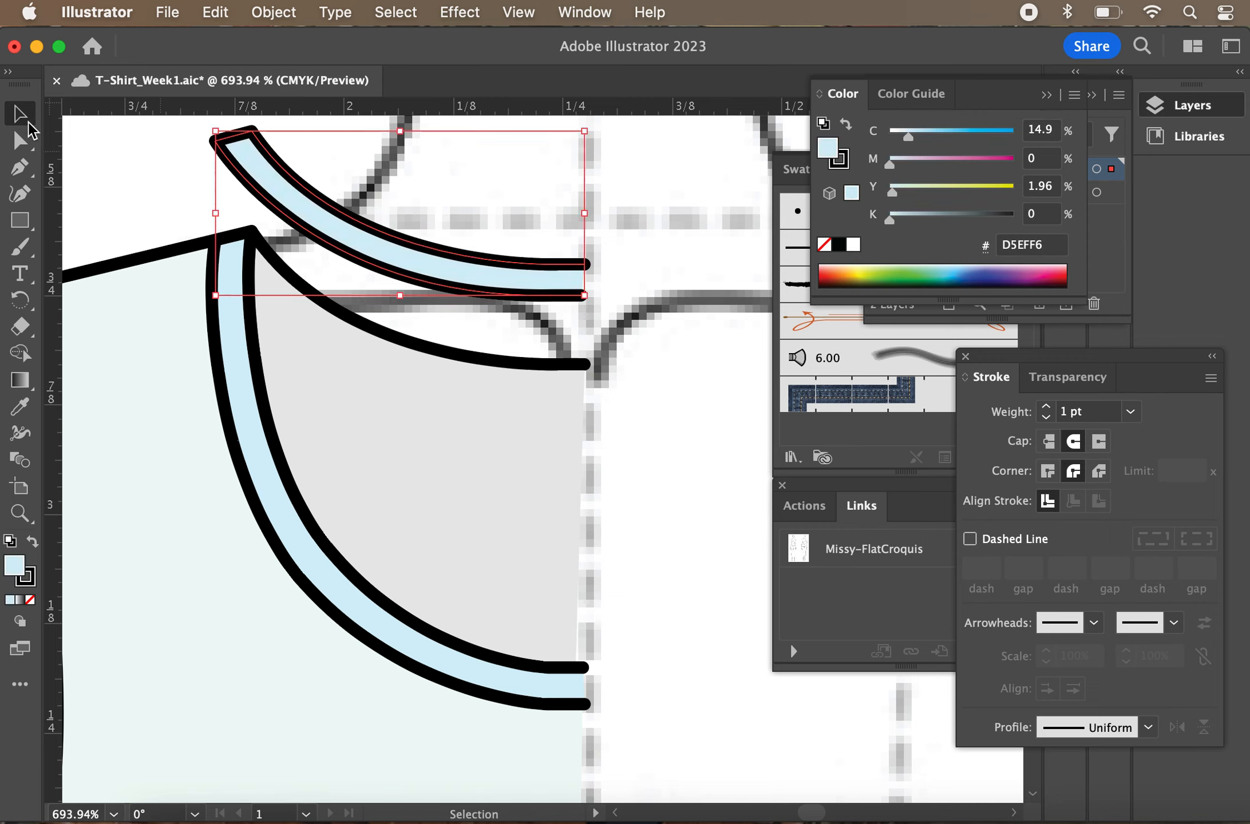
drag(482, 283, 479, 379)
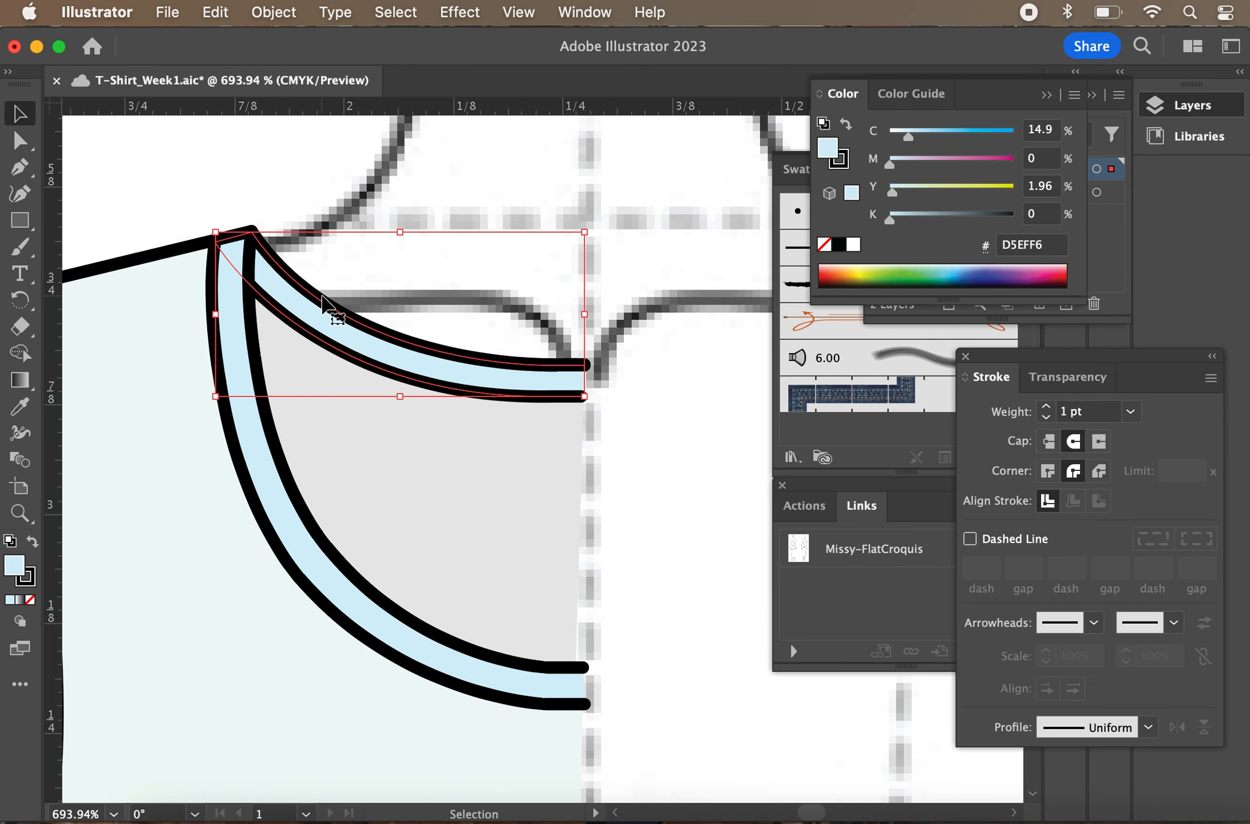
scroll(330, 307, up, 3)
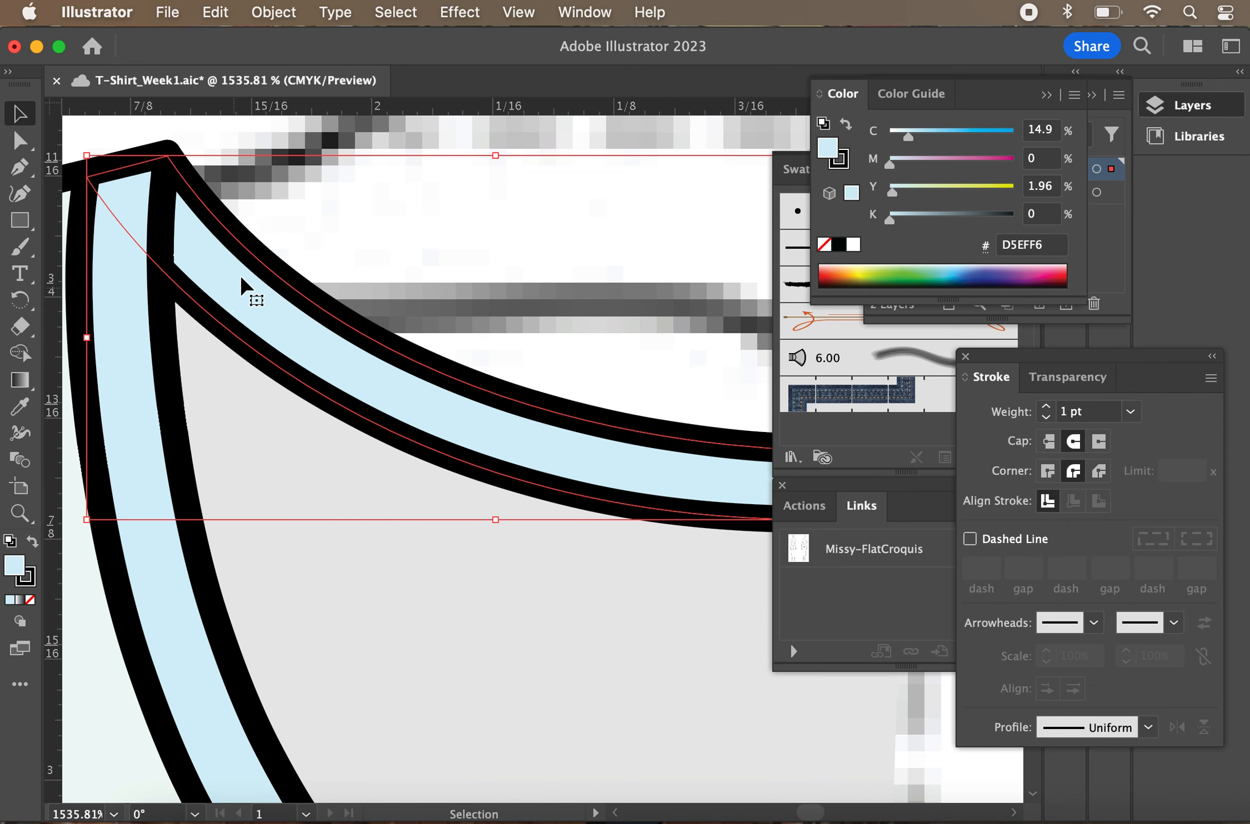
scroll(246, 288, down, 2)
shift+click(260, 318)
mouse_move(285, 322)
mouse_down()
mouse_move(288, 349)
mouse_move(284, 326)
mouse_up()
scroll(306, 283, down, 2)
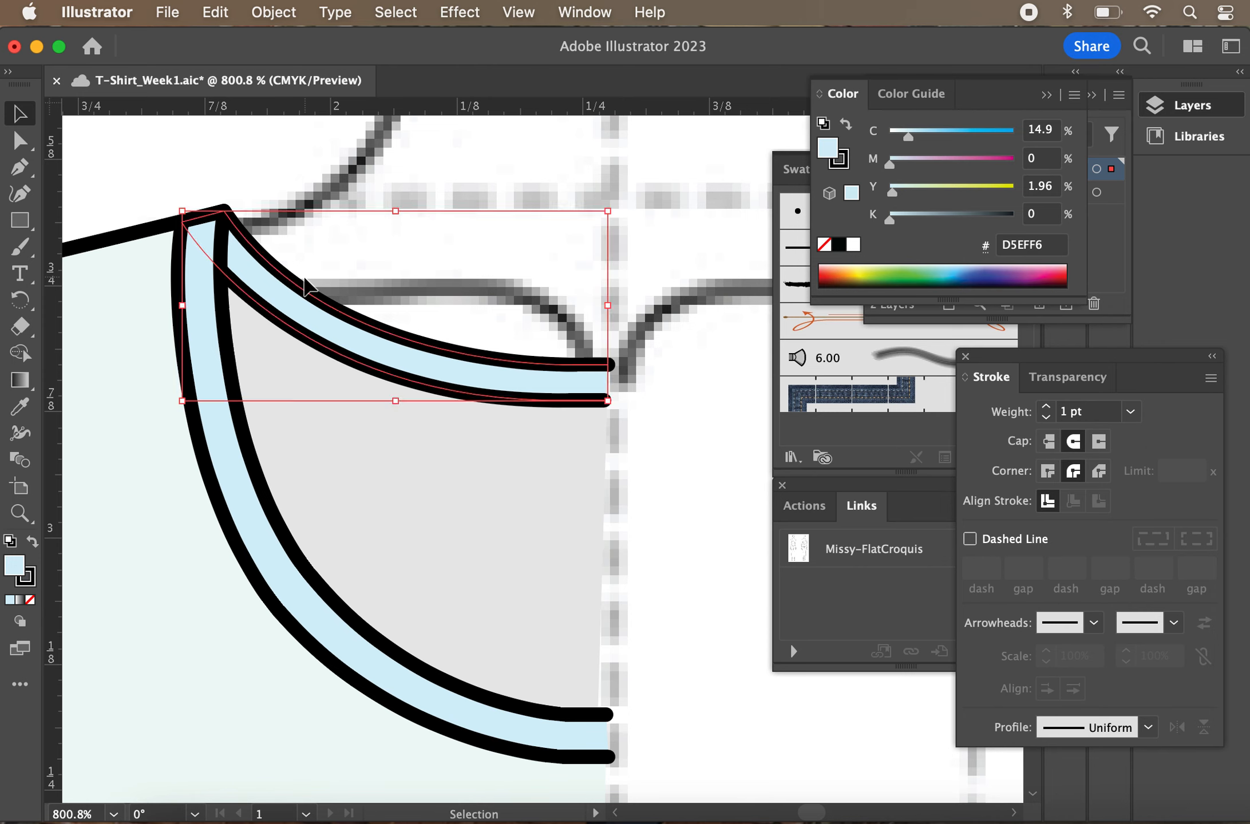
Deselect the back neckband and save the document
click(680, 410)
key(super+s)
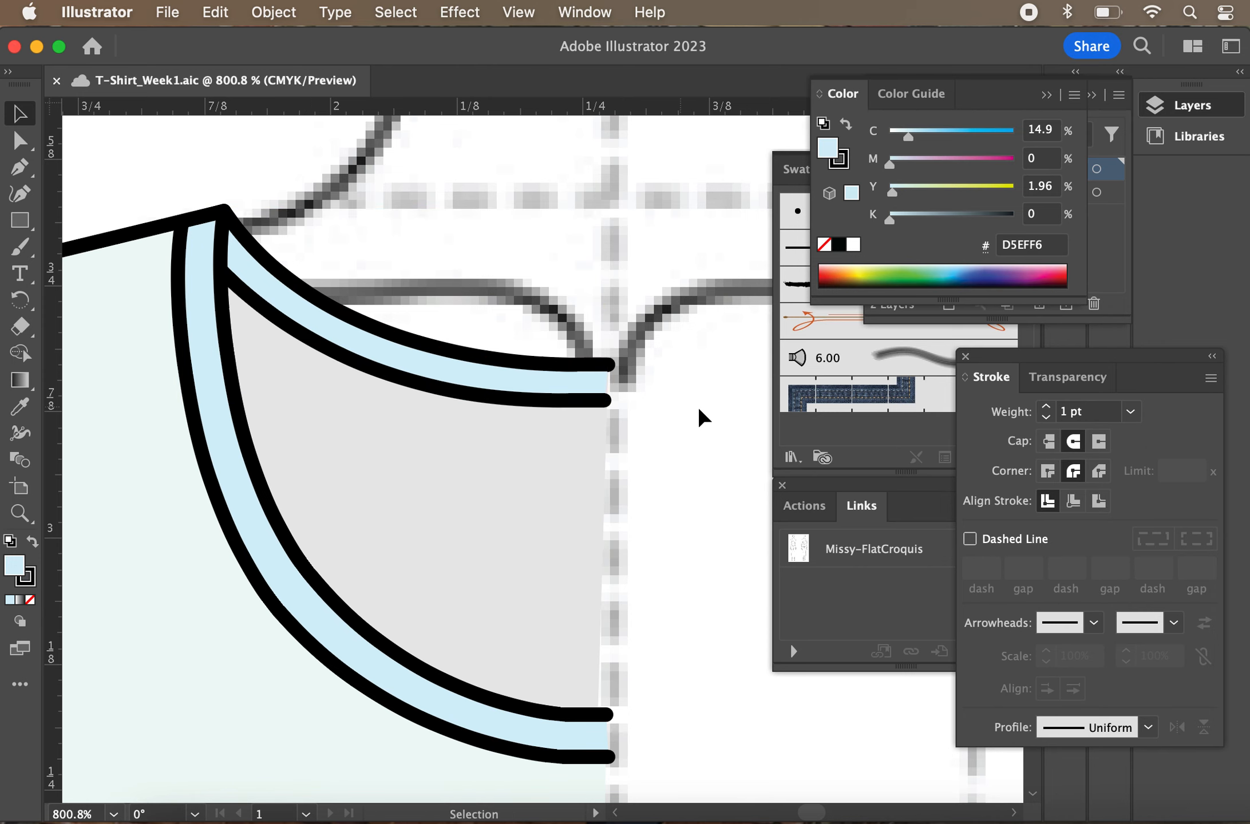
Select all pieces of the half T-shirt and make a reflected copy across the vertical axis
scroll(491, 508, down, 2)
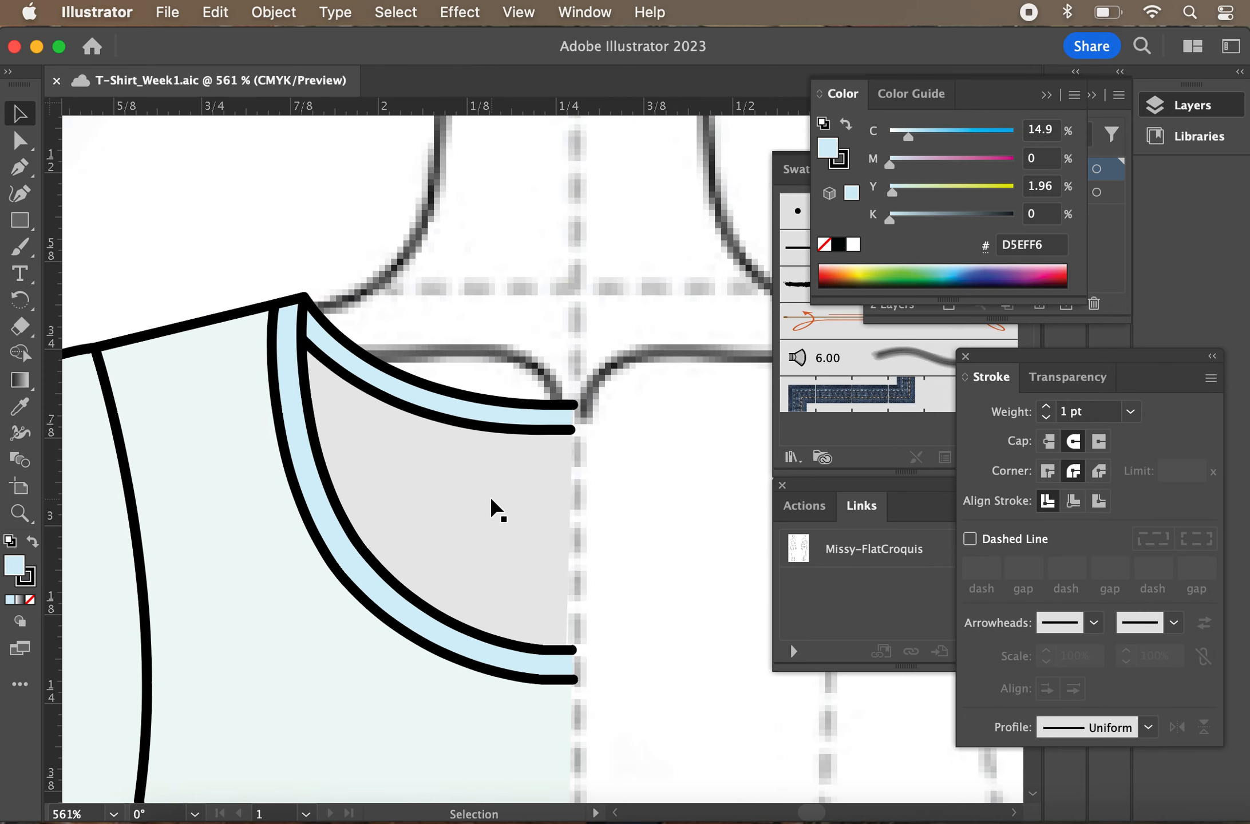
scroll(491, 508, down, 4)
scroll(492, 508, down, 3)
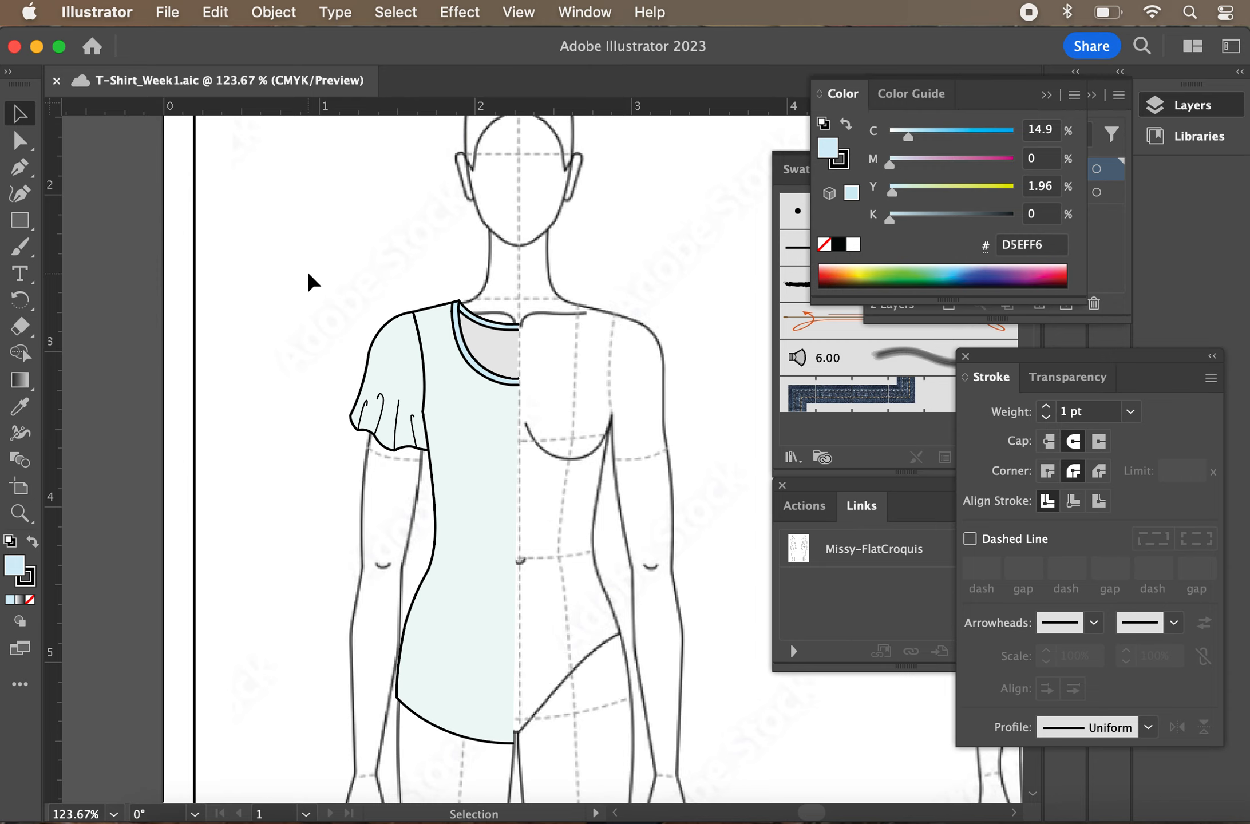
drag(309, 257, 346, 323)
drag(324, 274, 554, 767)
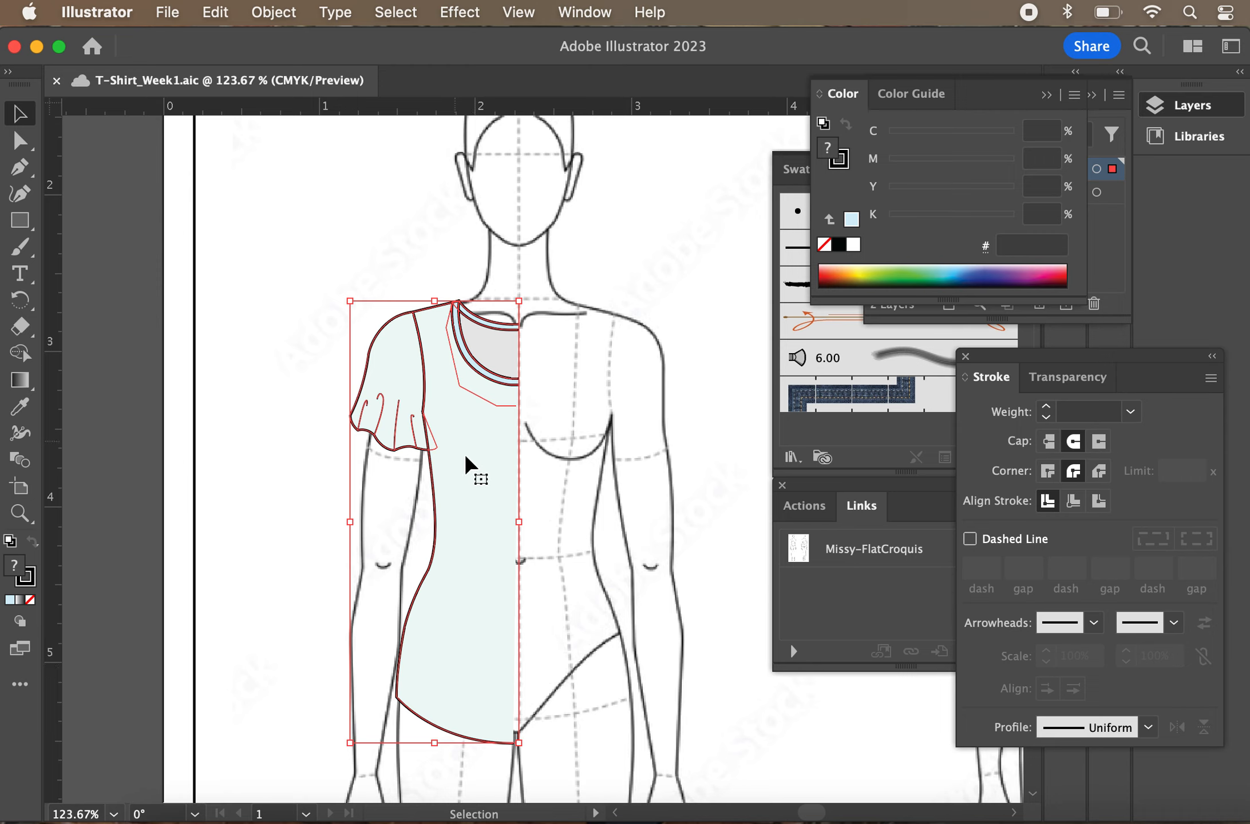
right_click(472, 474)
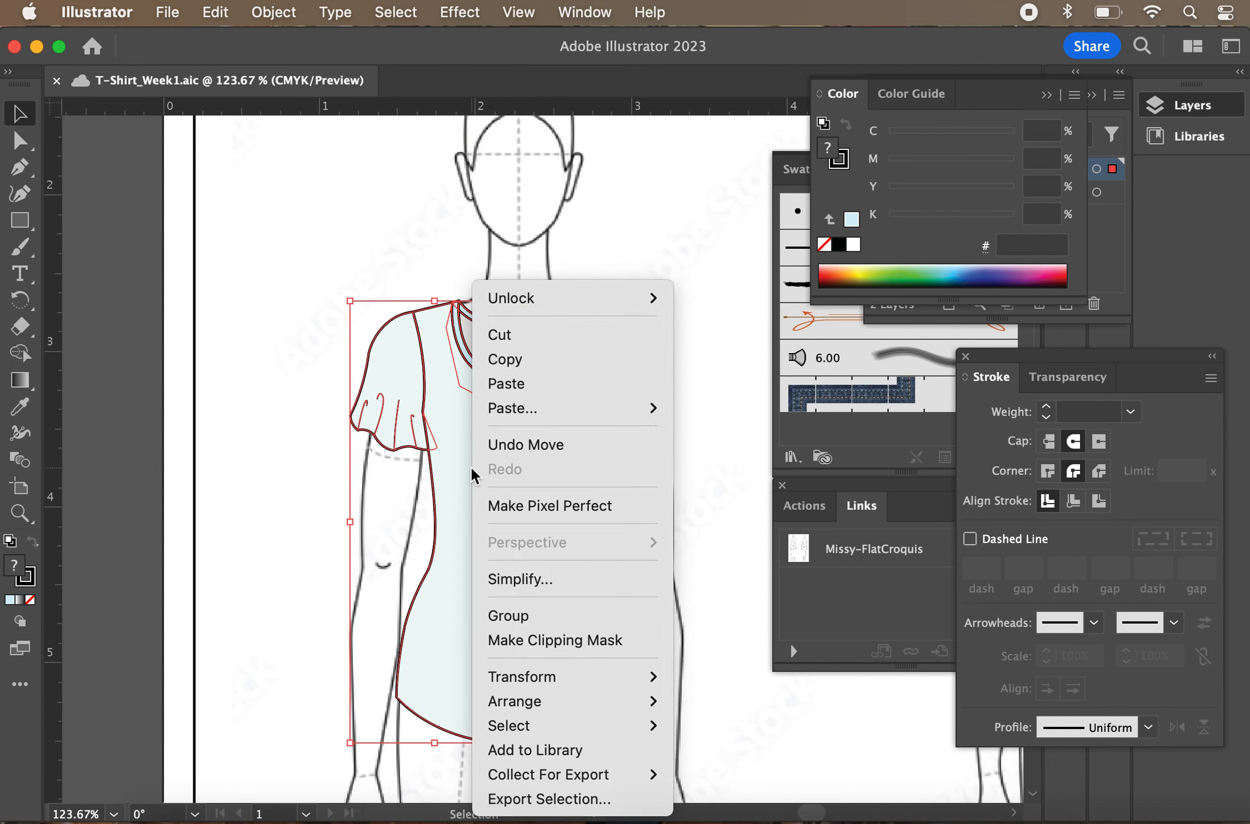
mouse_move(594, 682)
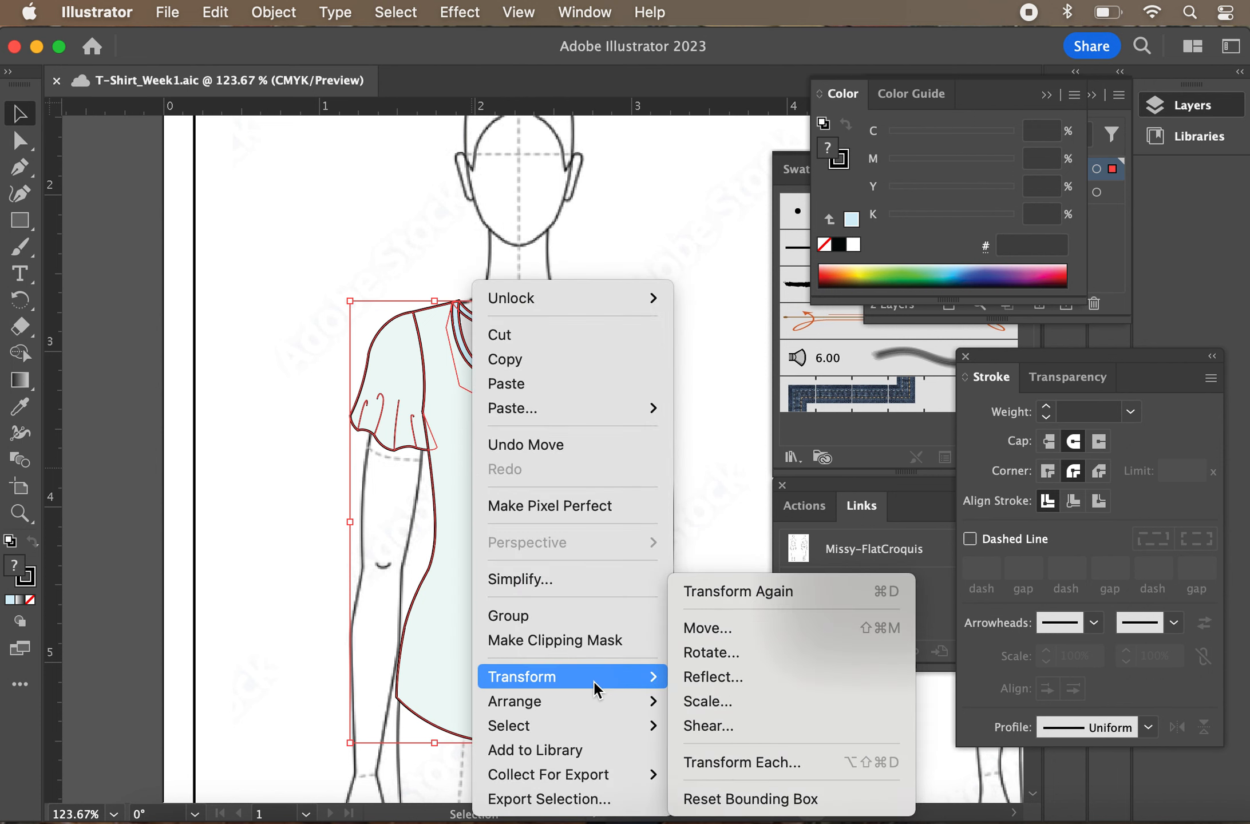
click(710, 678)
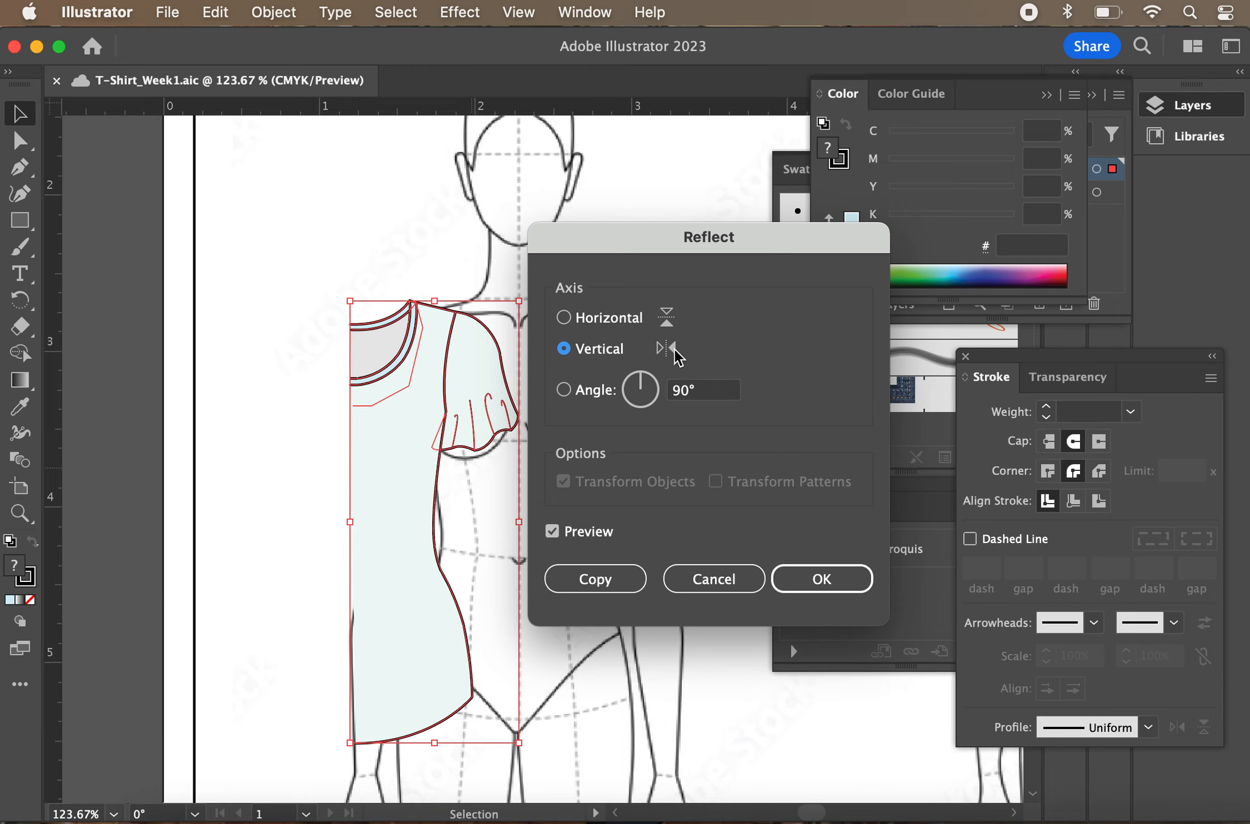
click(593, 580)
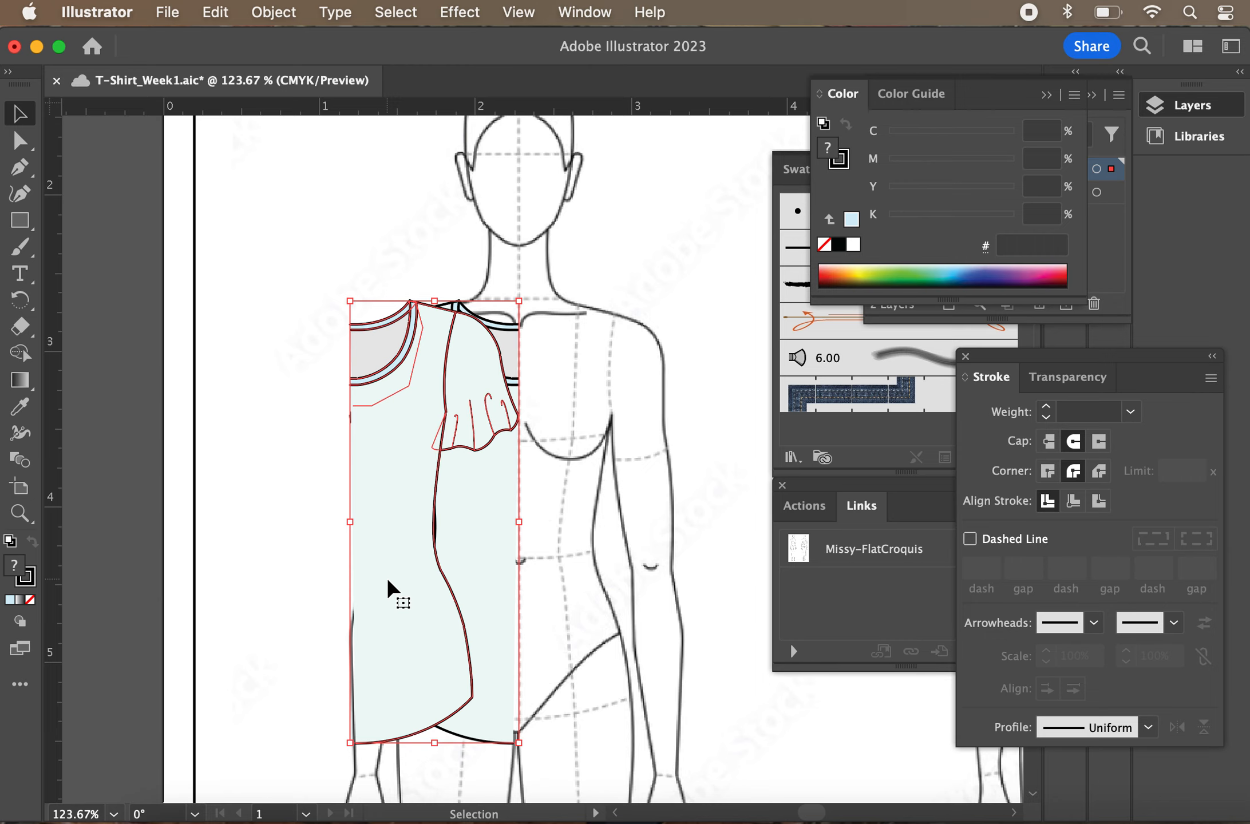
Move the mirrored half horizontally to the other side of the centre line, complete the T-shirt silhouette, and save the document
drag(388, 582, 558, 578)
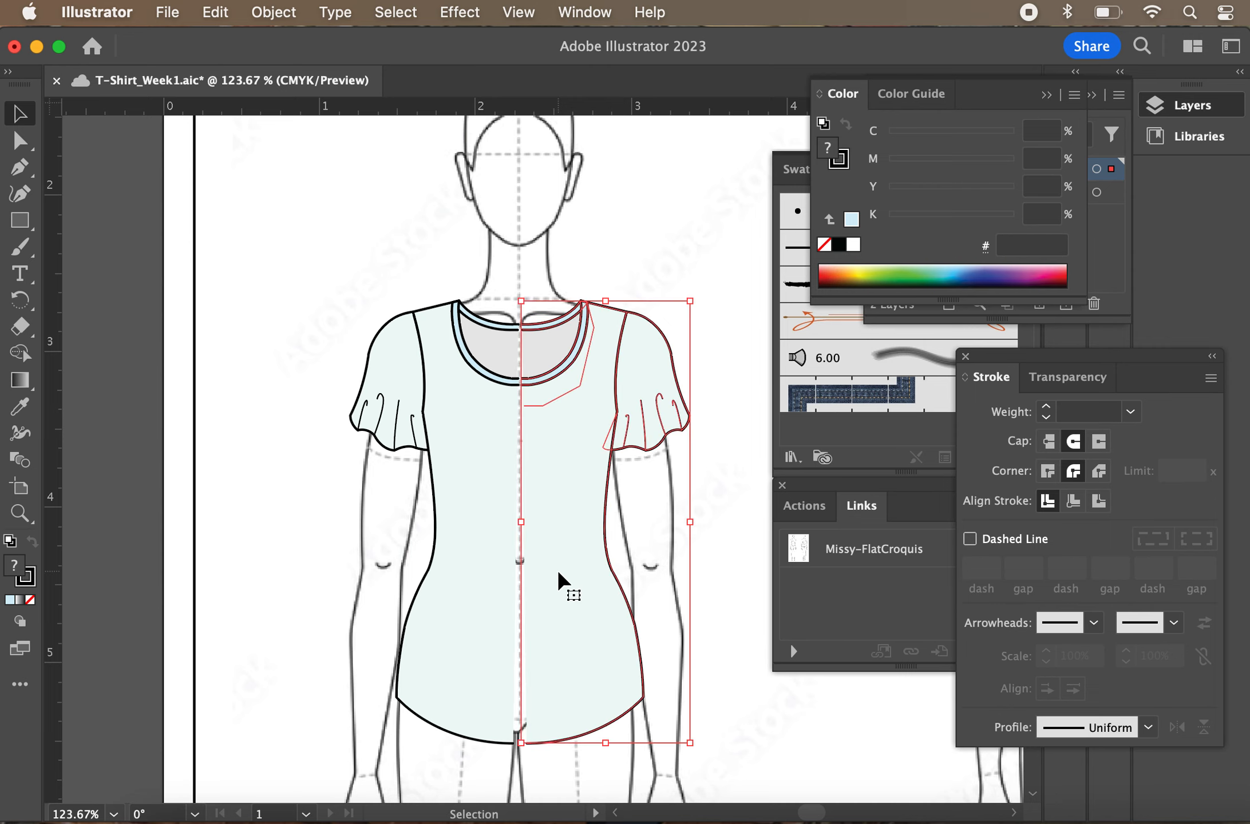
alt+scroll(497, 390, up, 10)
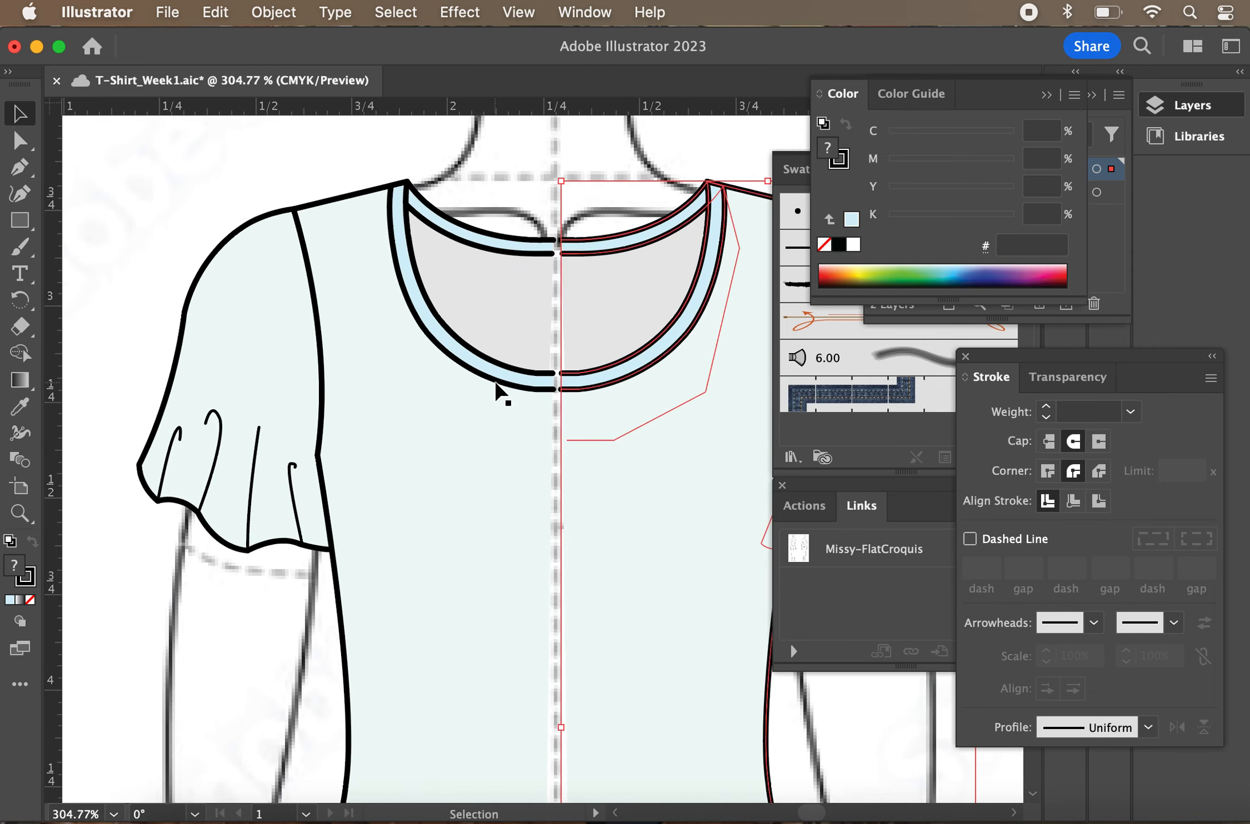
alt+scroll(497, 390, up, 6)
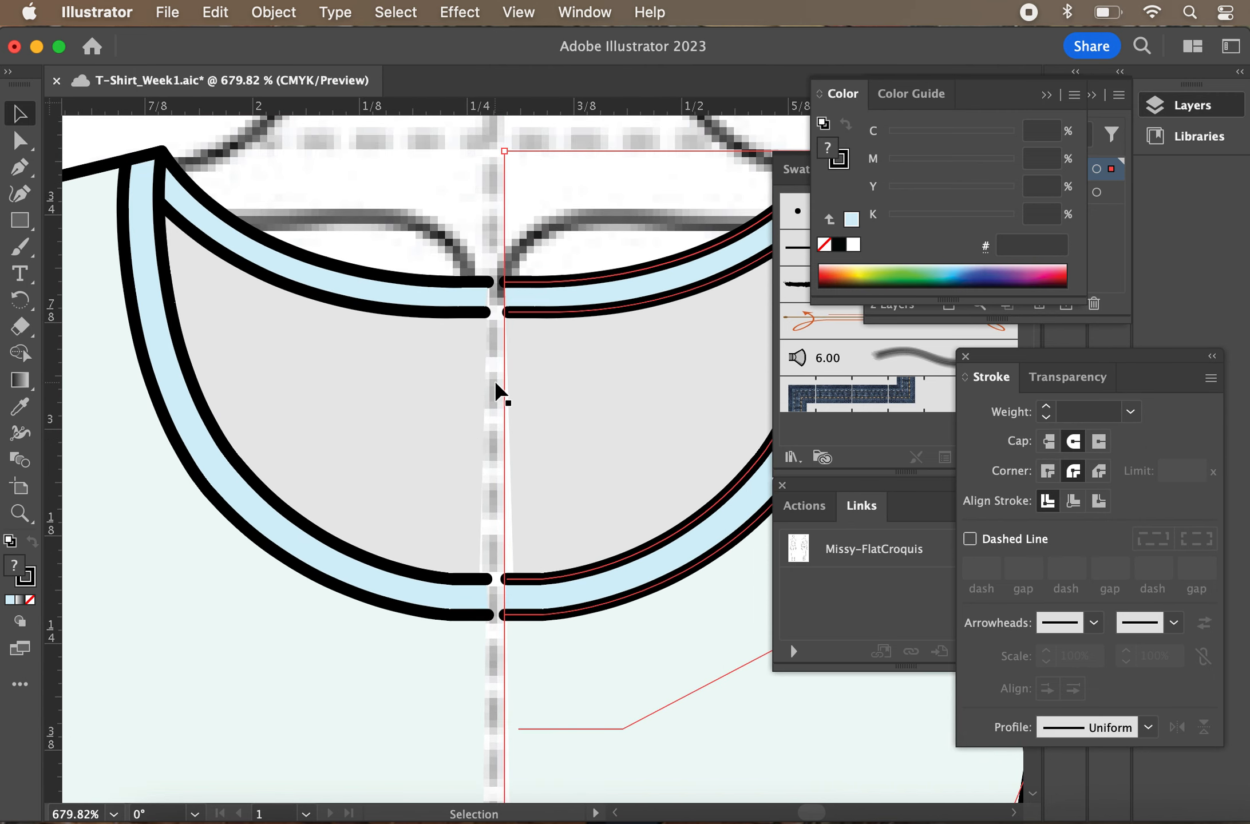
alt+scroll(430, 279, down, 8)
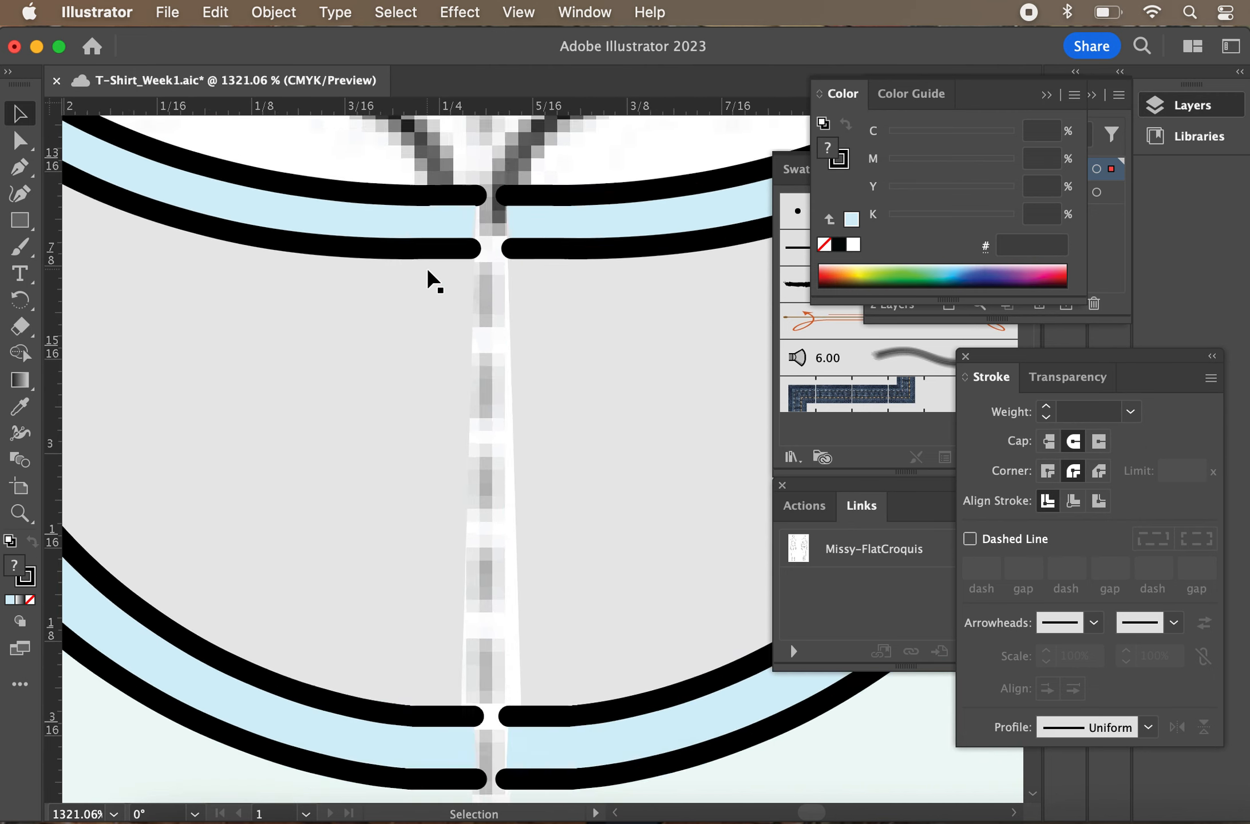
key(super+s)
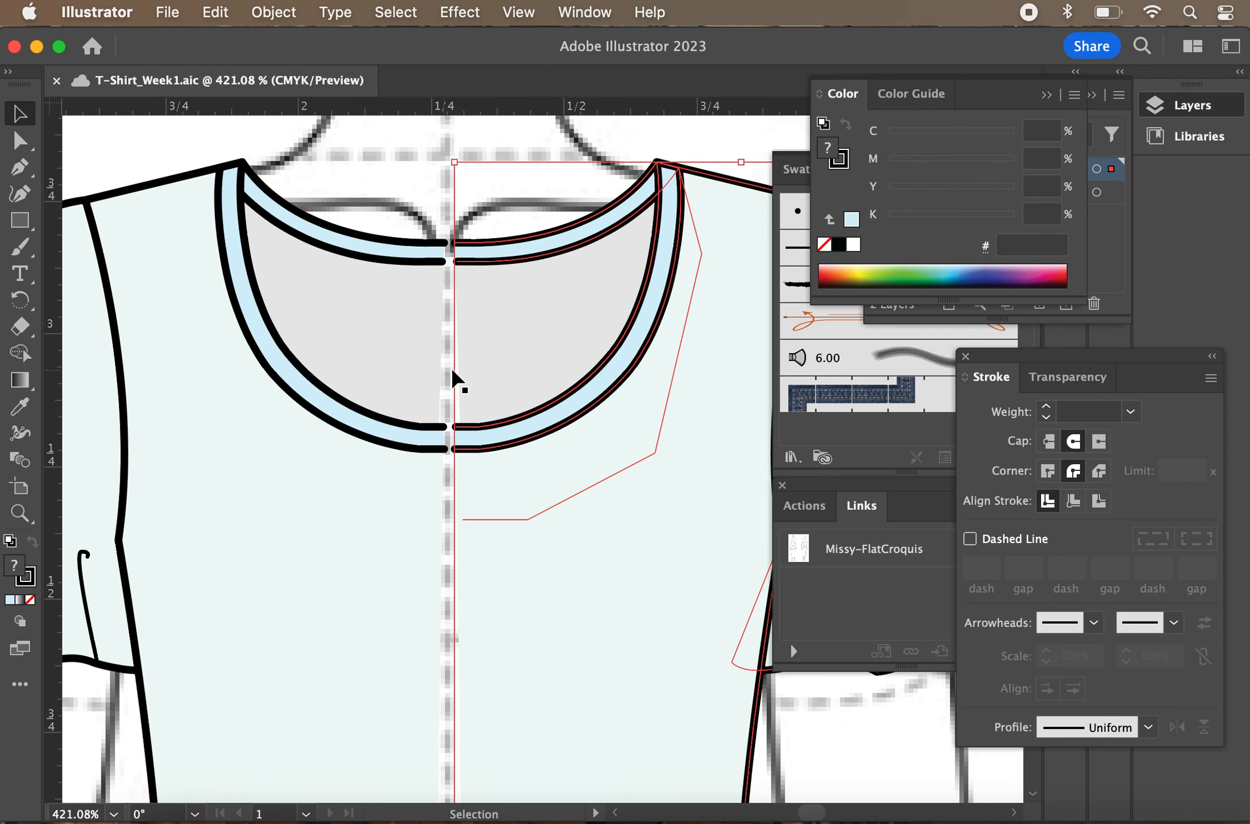
Try to join the two back neckband halves with both the neckband and back neck shapes selected at the centre line
click(416, 213)
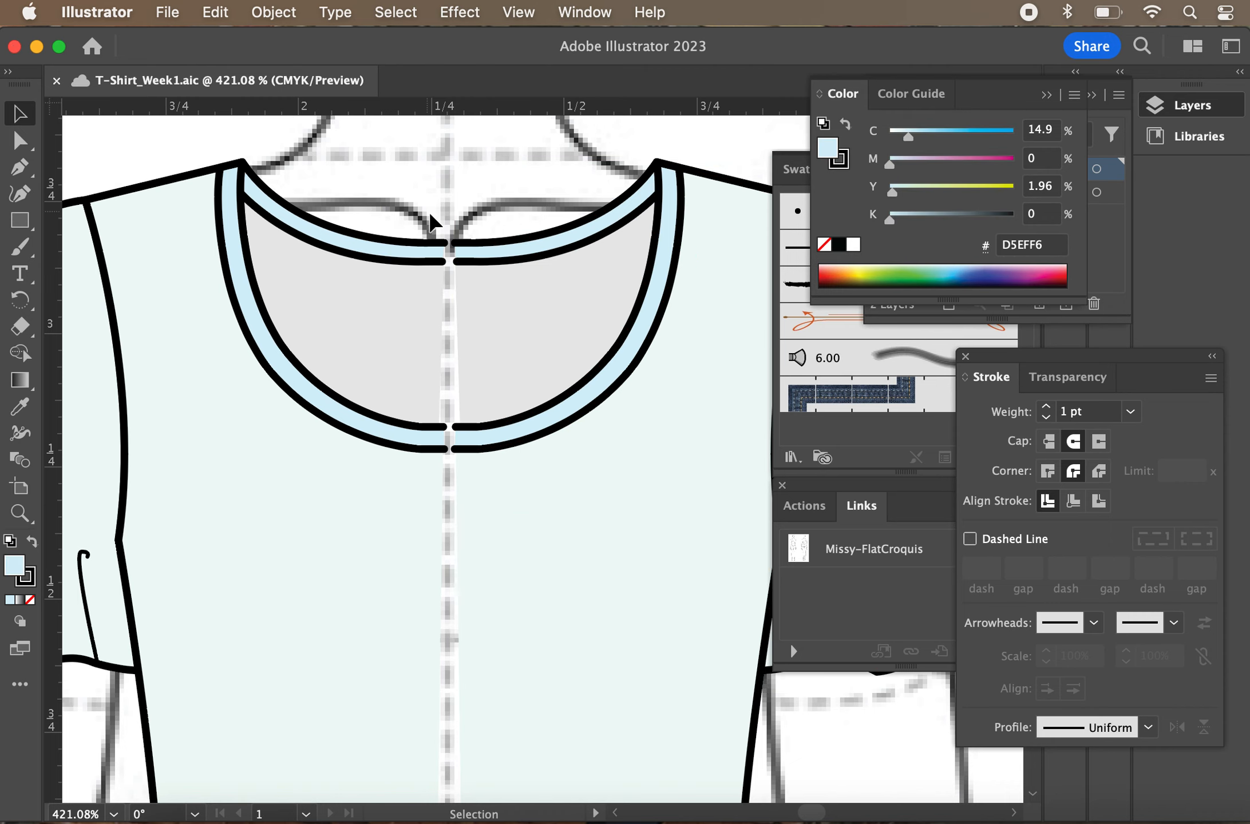
click(17, 146)
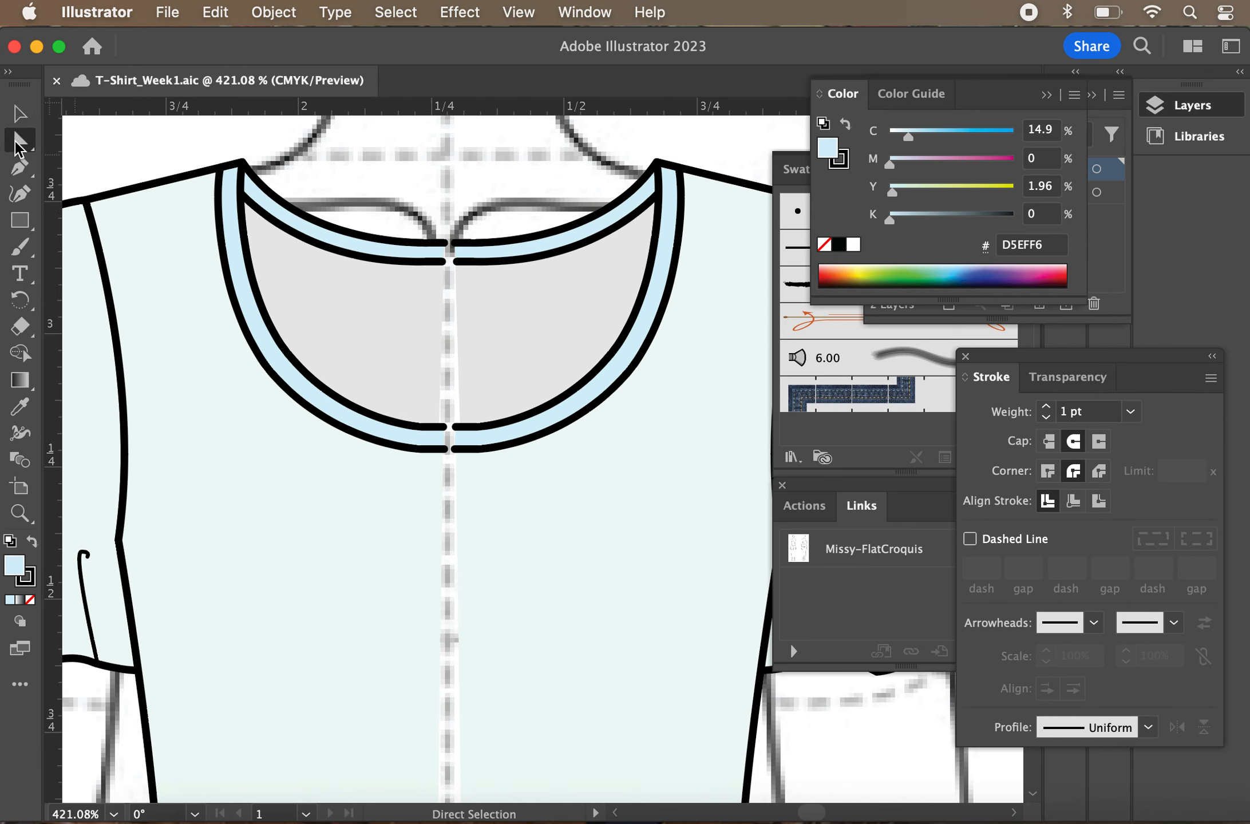
click(475, 284)
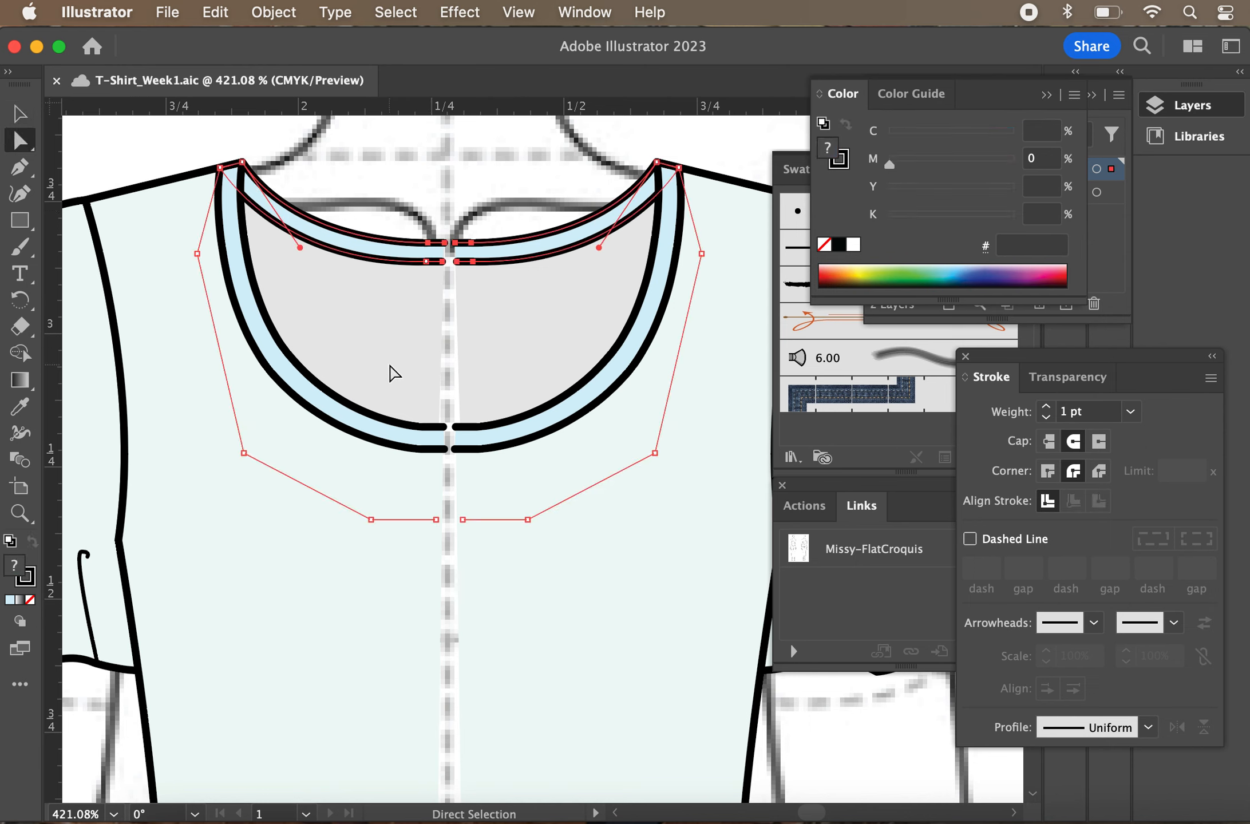
key(super+j)
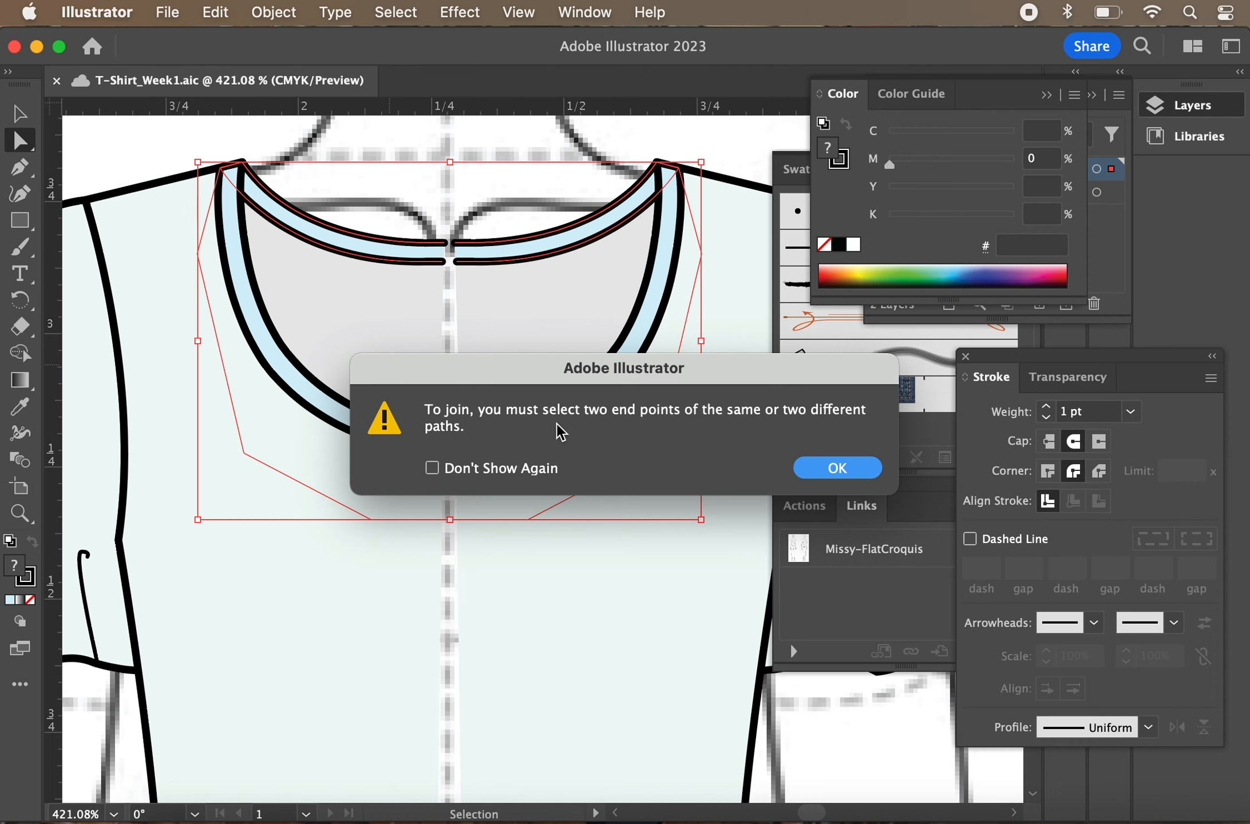
click(811, 475)
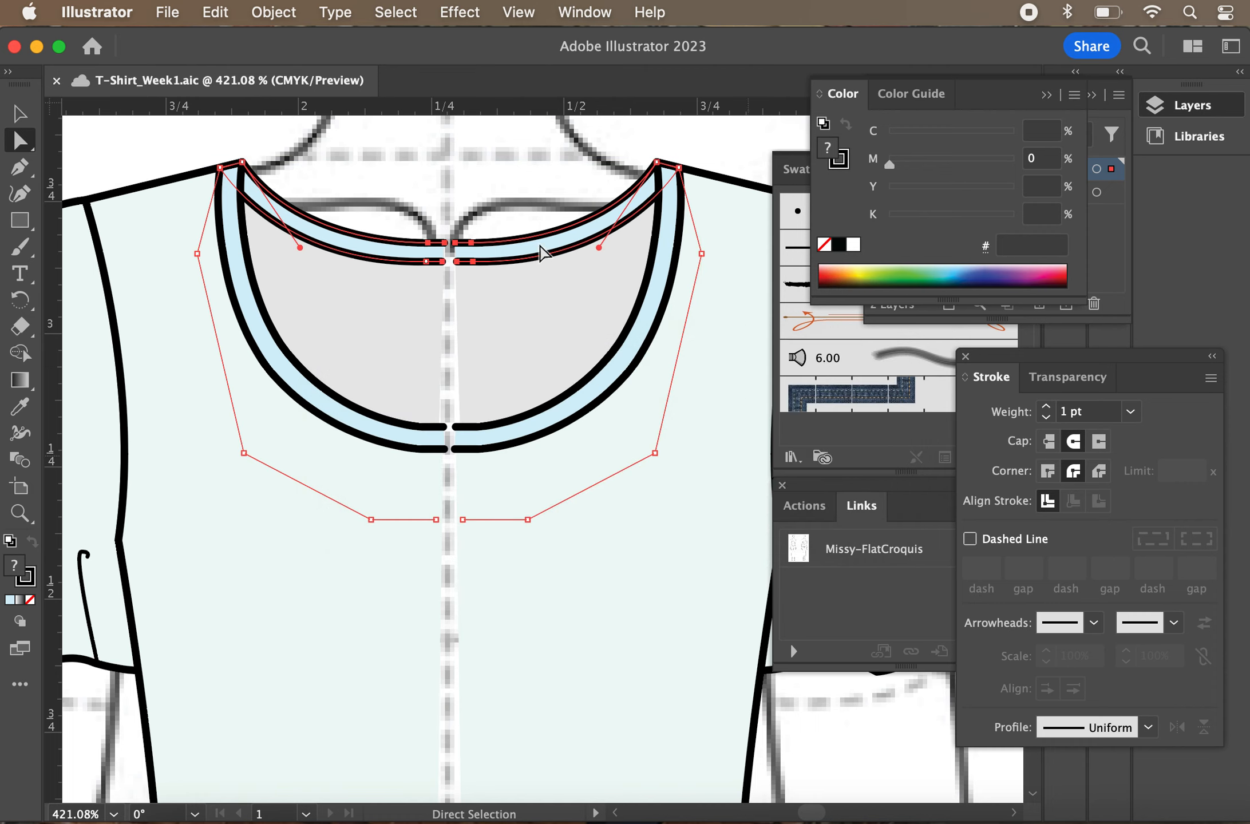
click(517, 213)
Join the upper edges of the two back neckband halves at their centre end points
scroll(394, 283, up, 6)
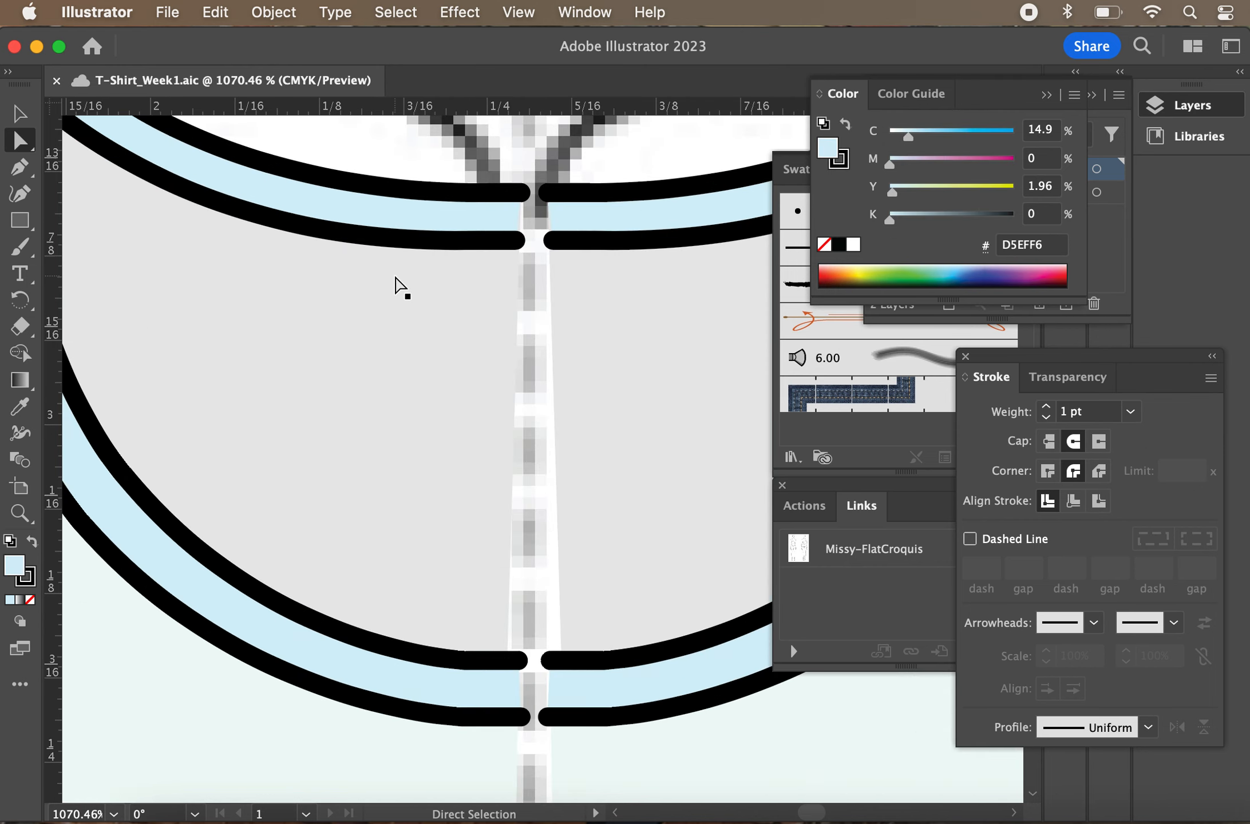
scroll(395, 283, up, 3)
scroll(395, 284, right, 4)
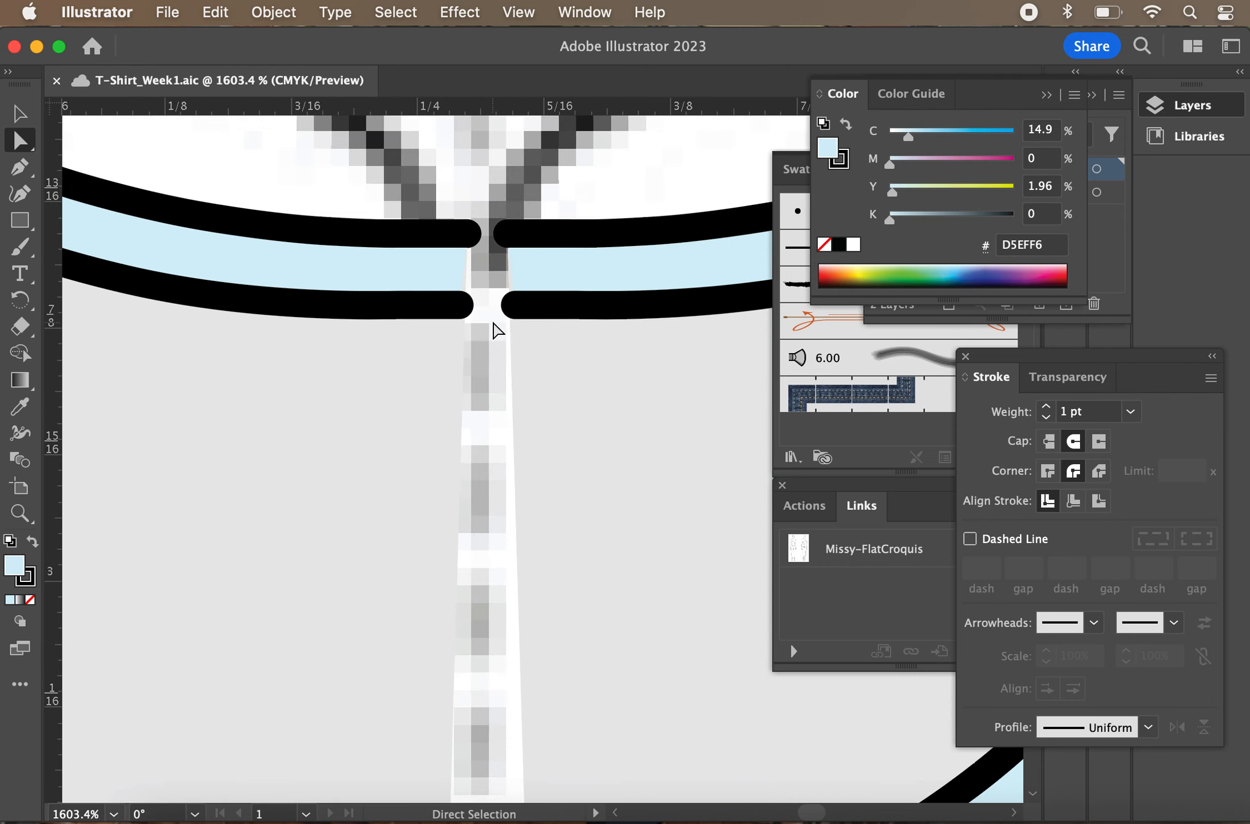
click(507, 234)
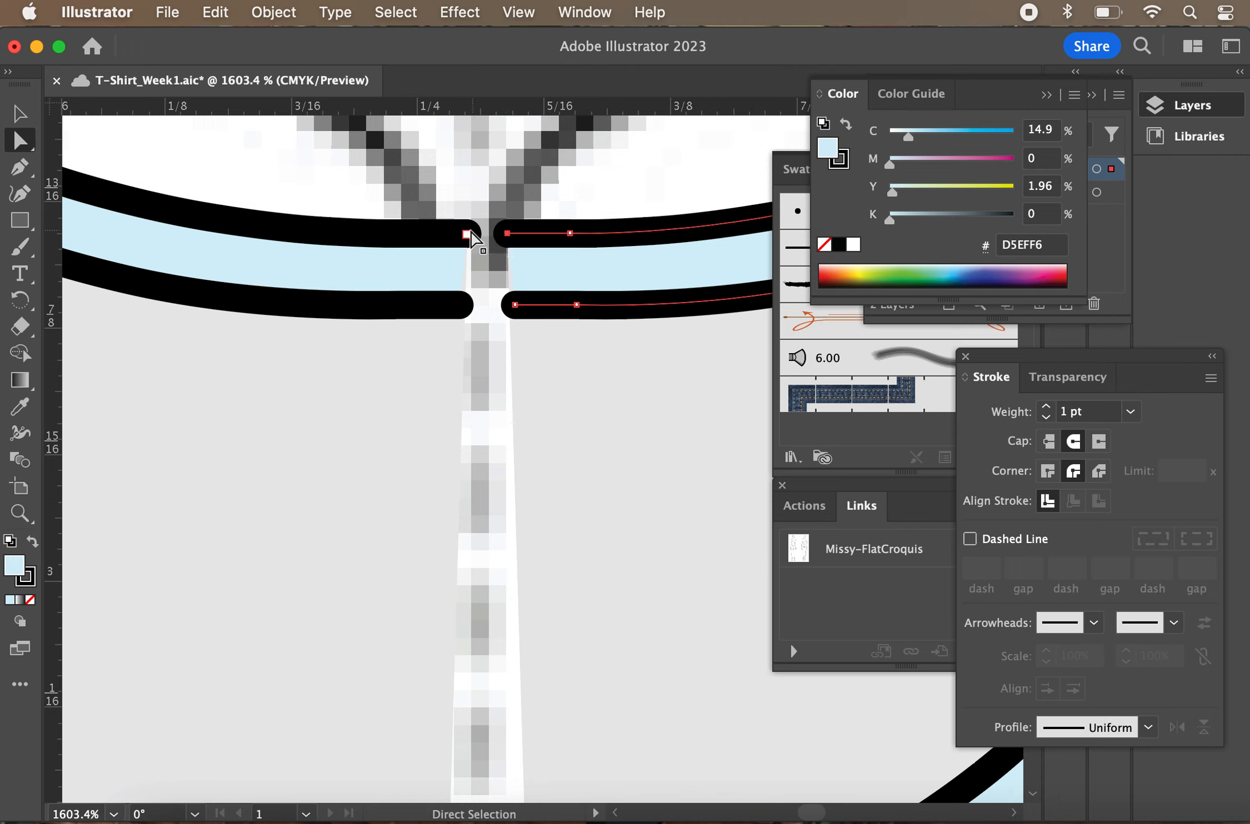
shift+click(468, 235)
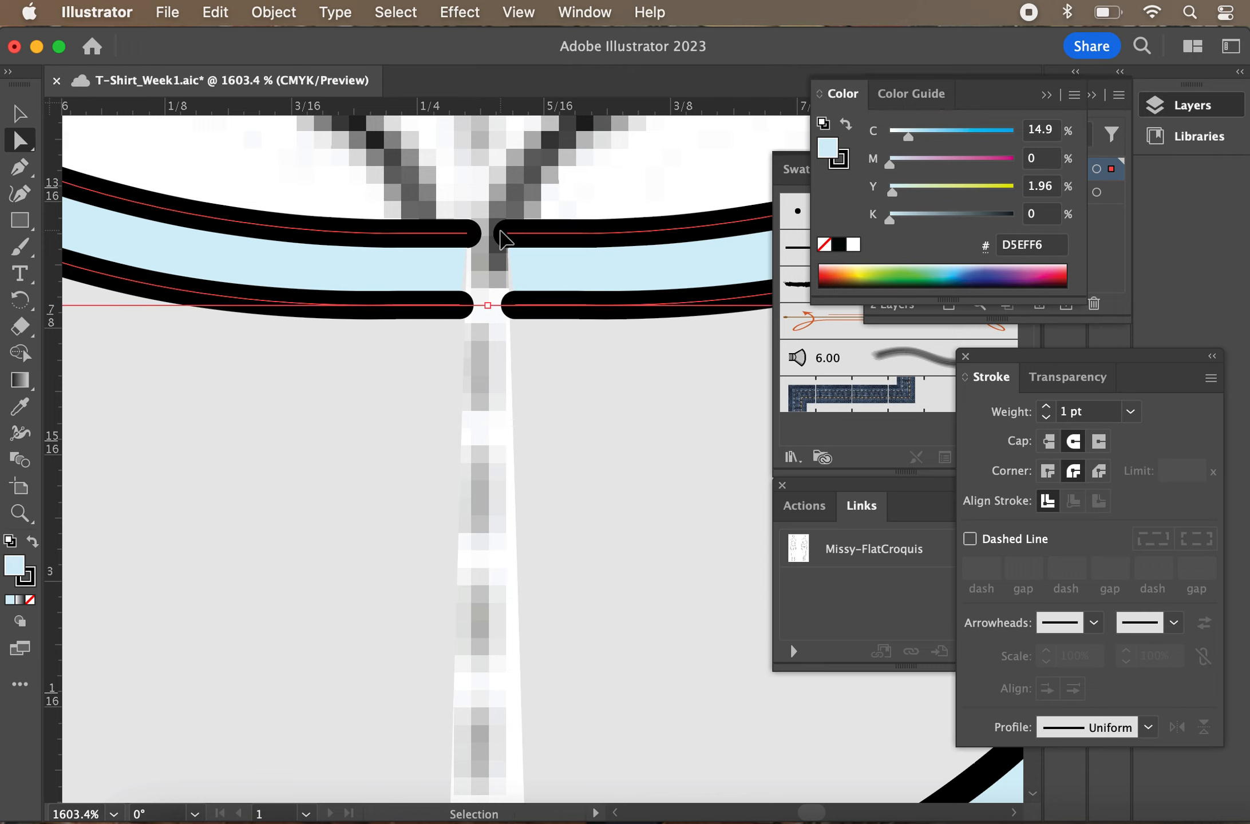
key(super+j)
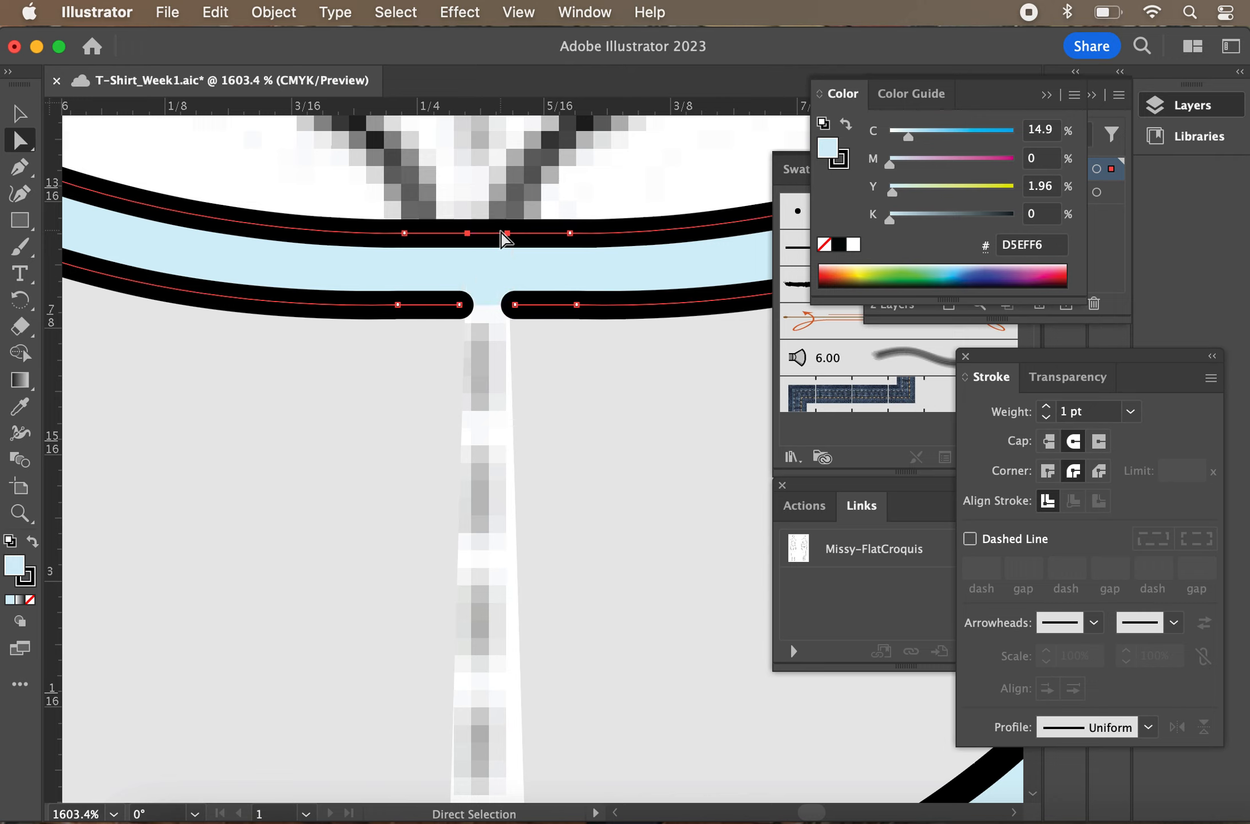
Try to select both centre end points on the back neckband's lower edge
click(460, 305)
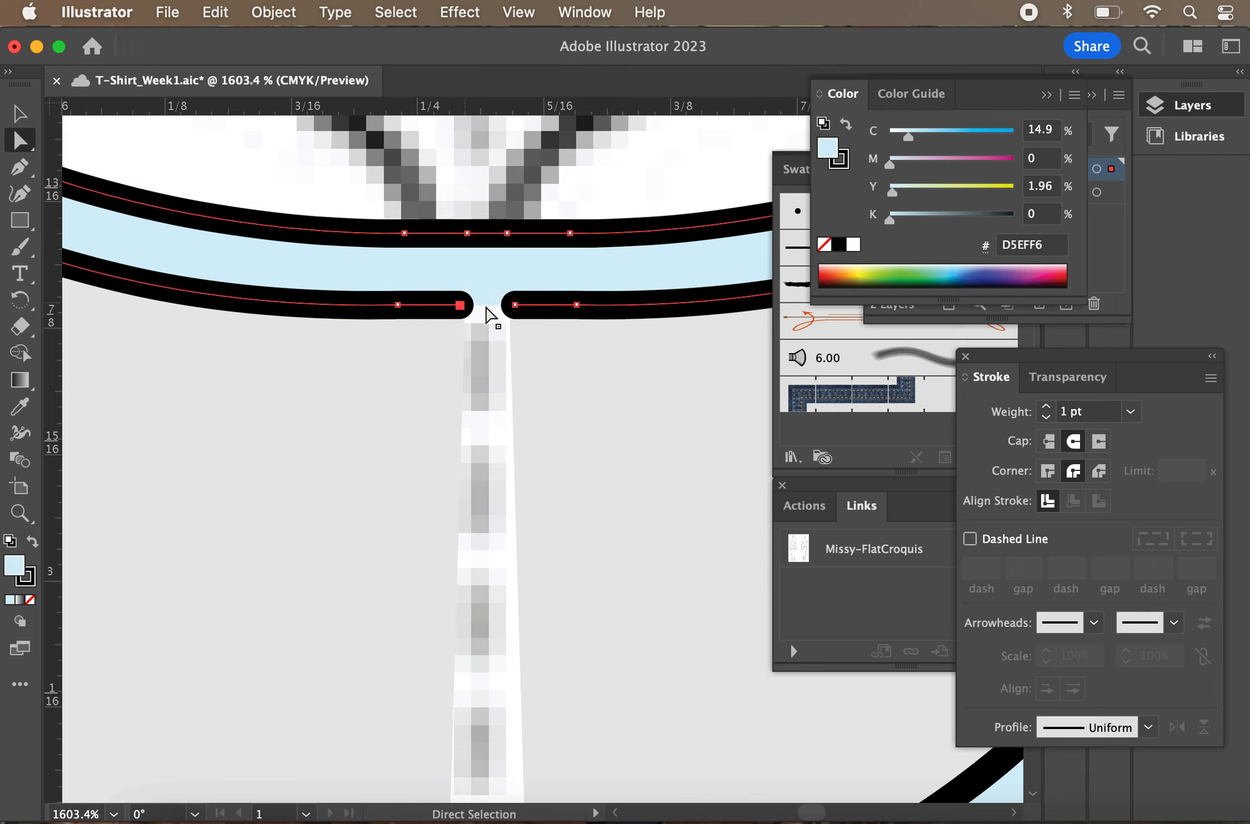
shift+click(518, 306)
click(510, 299)
click(531, 346)
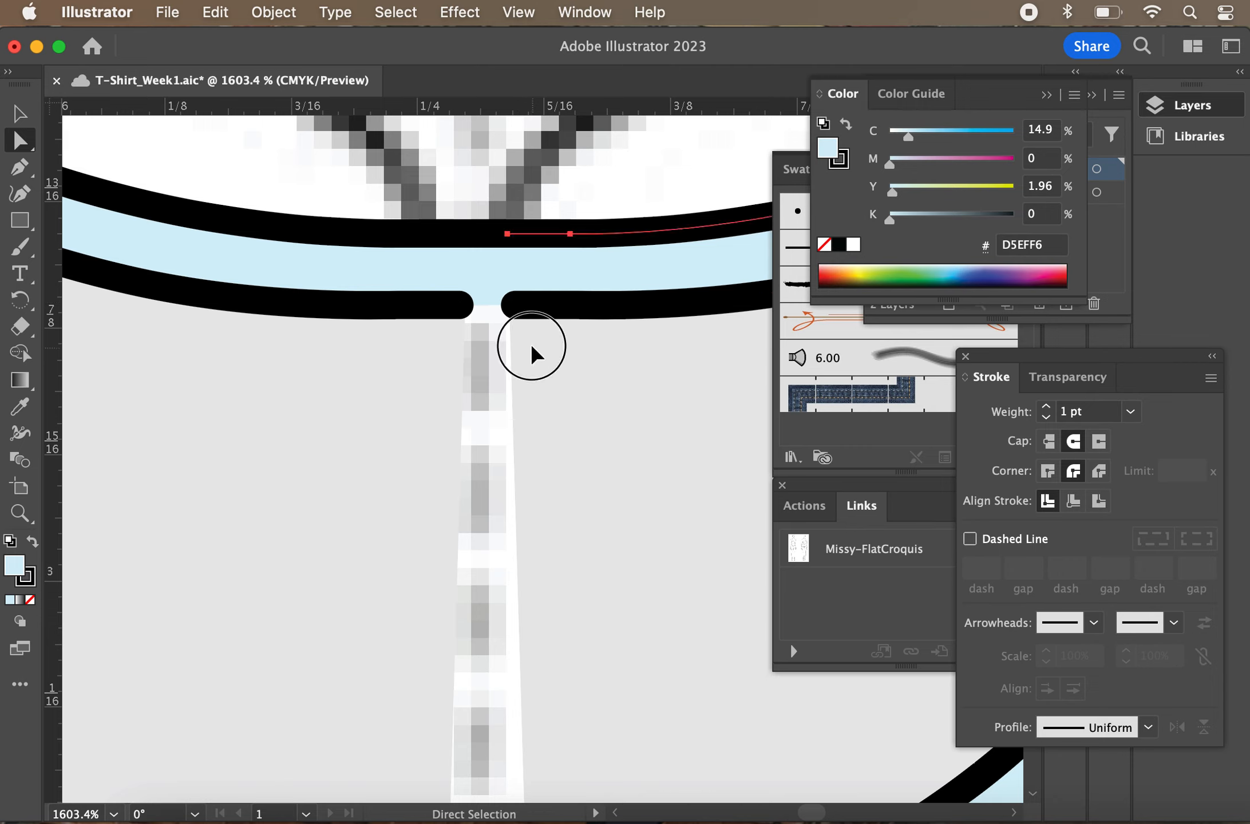
Lock the mirrored half's grey back neck shape
click(469, 291)
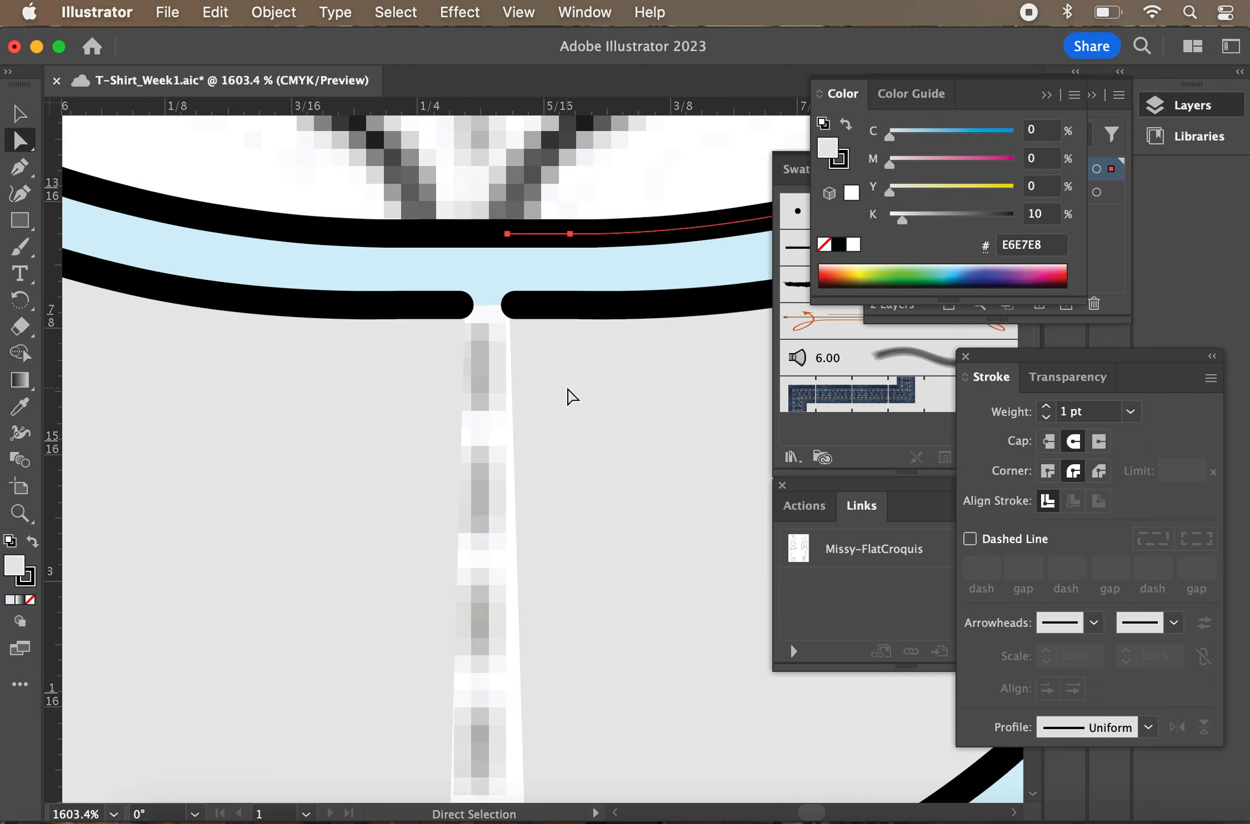
click(274, 12)
click(347, 203)
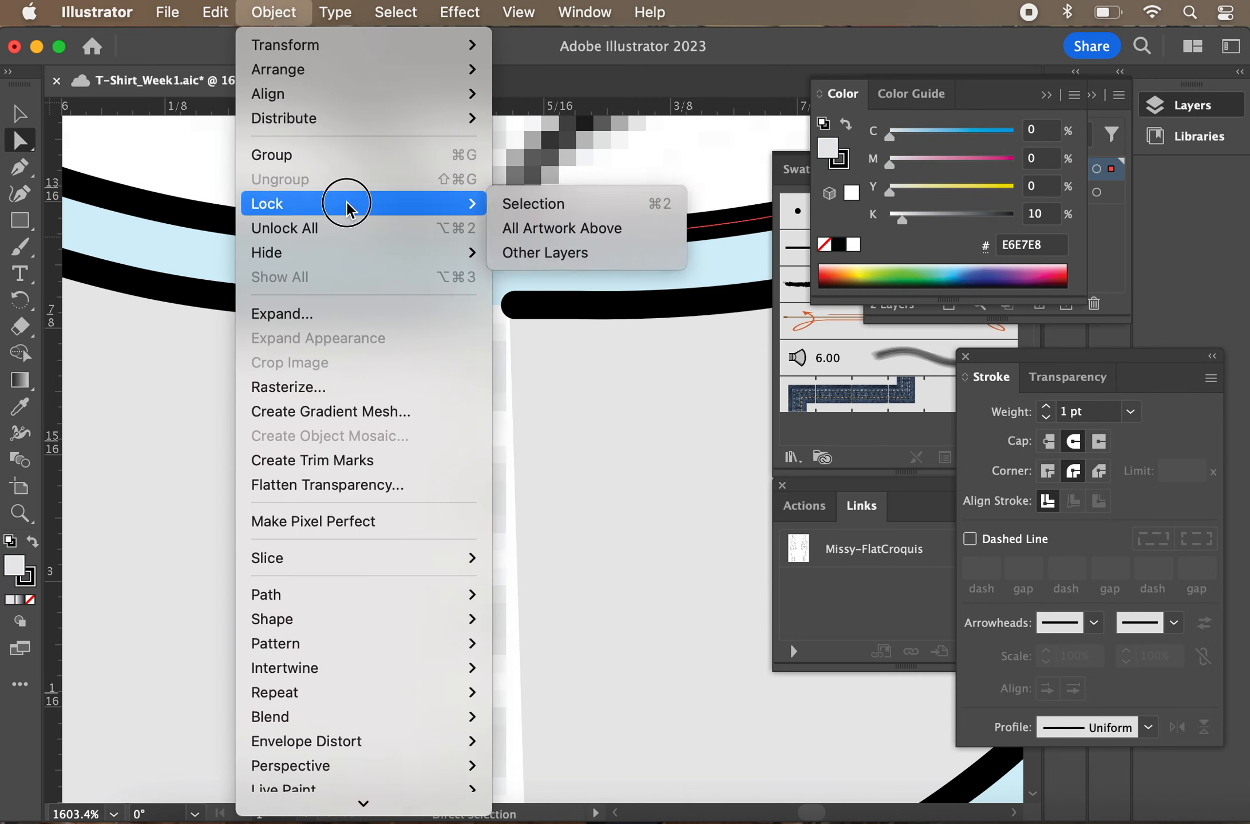
key(Escape)
click(273, 12)
mouse_move(436, 201)
click(528, 206)
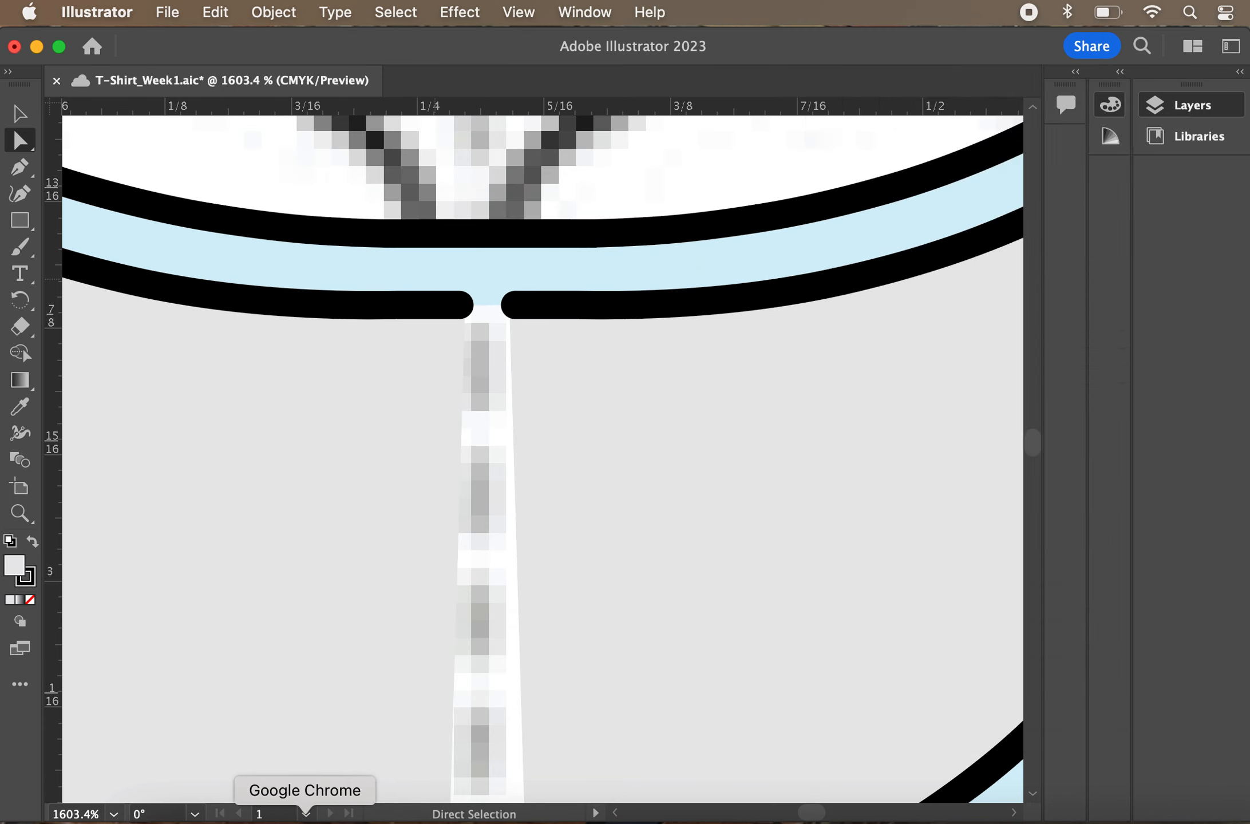
Switch to Google Chrome, review the joining instructions on the Week 1 T-Shirt assignment slide, and return to Illustrator
click(306, 811)
click(186, 595)
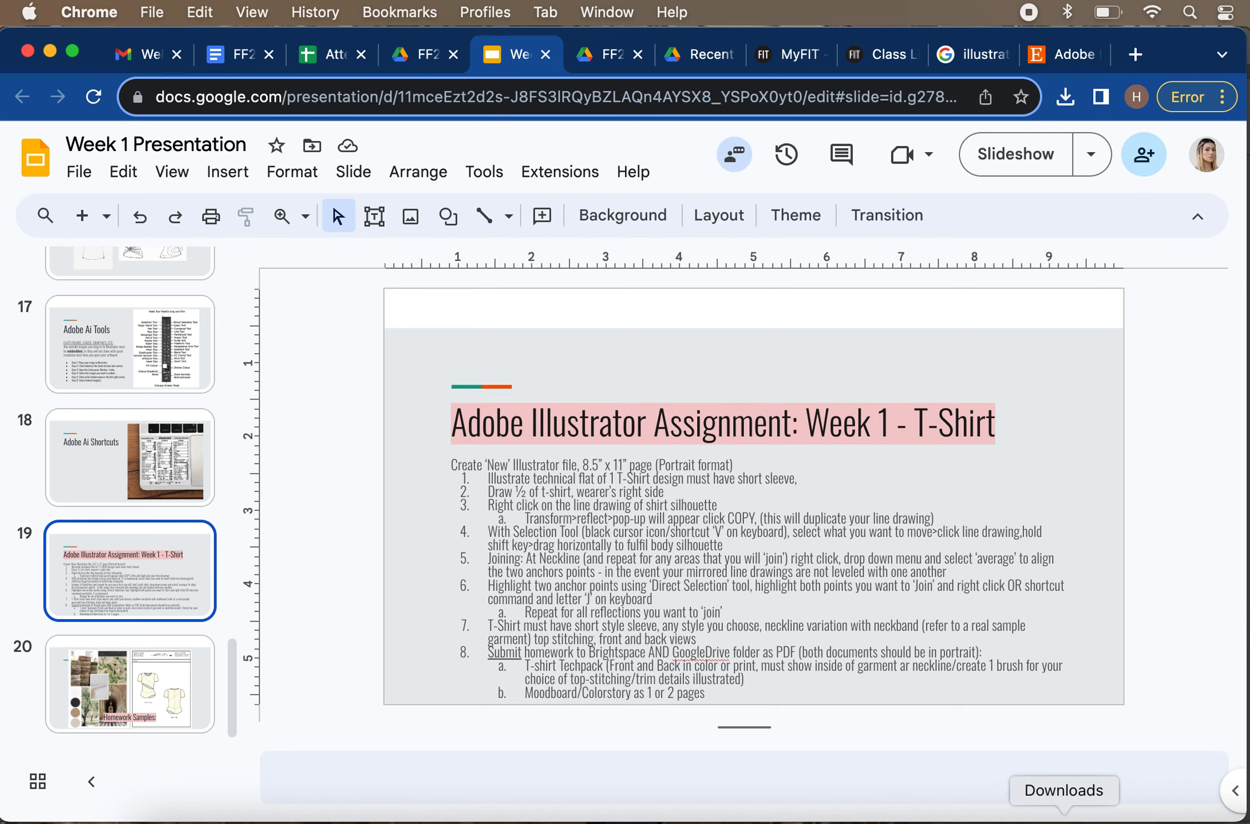
click(900, 819)
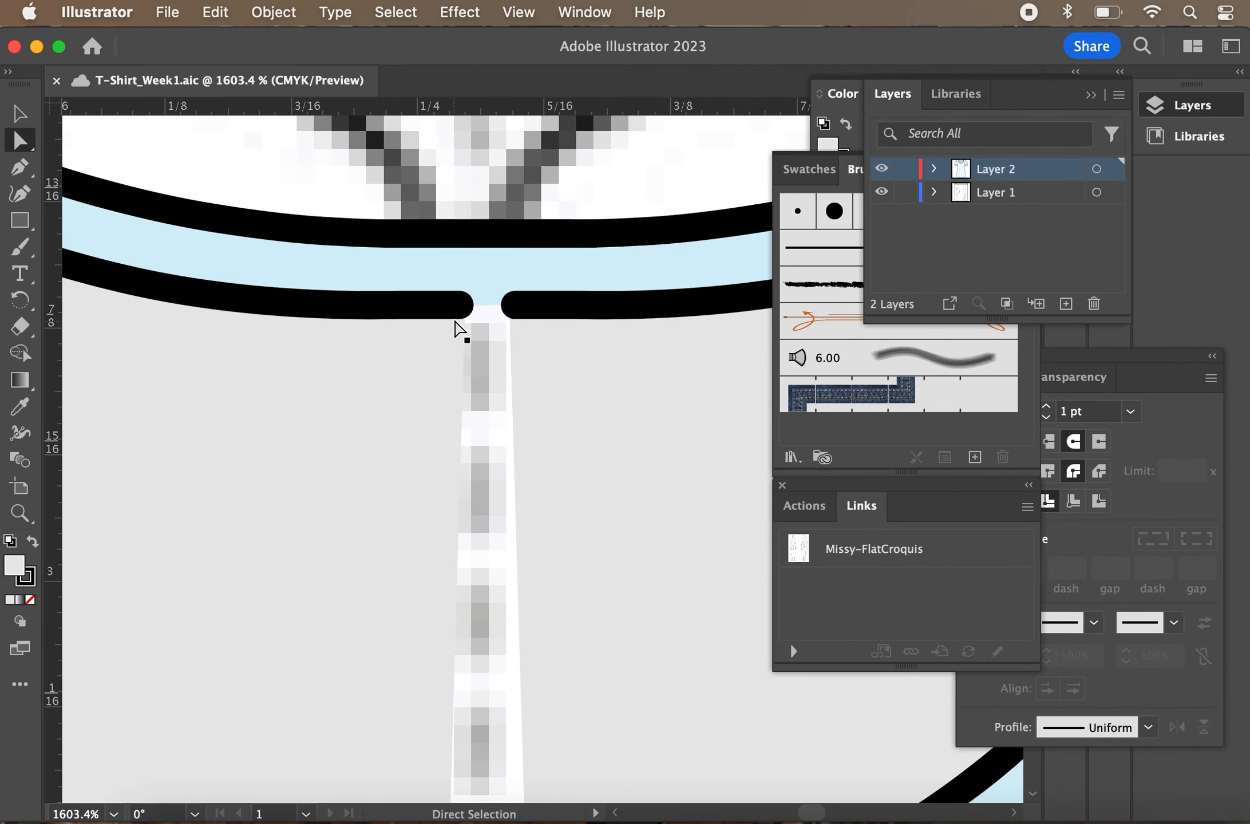
Join the two centre end points of the back neckband's lower edge
drag(463, 307, 481, 314)
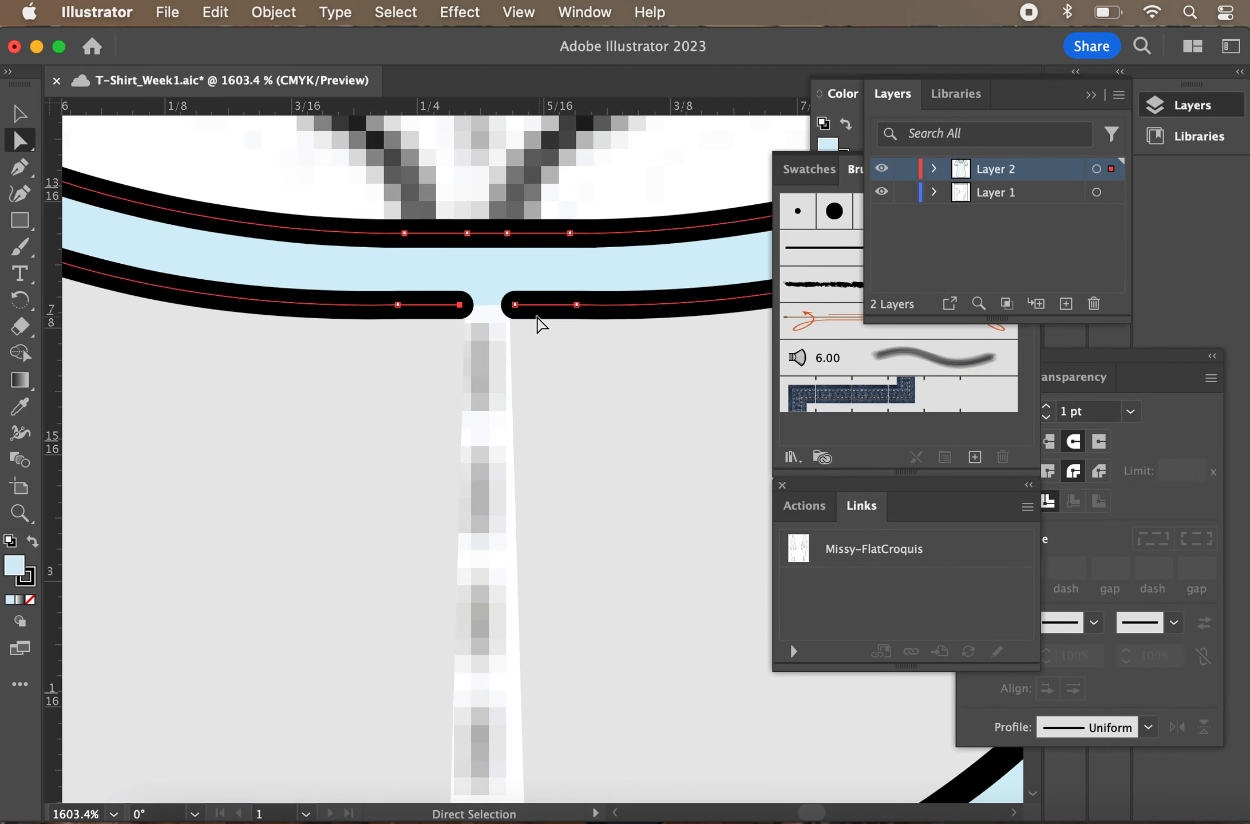
shift+click(516, 306)
key(super+j)
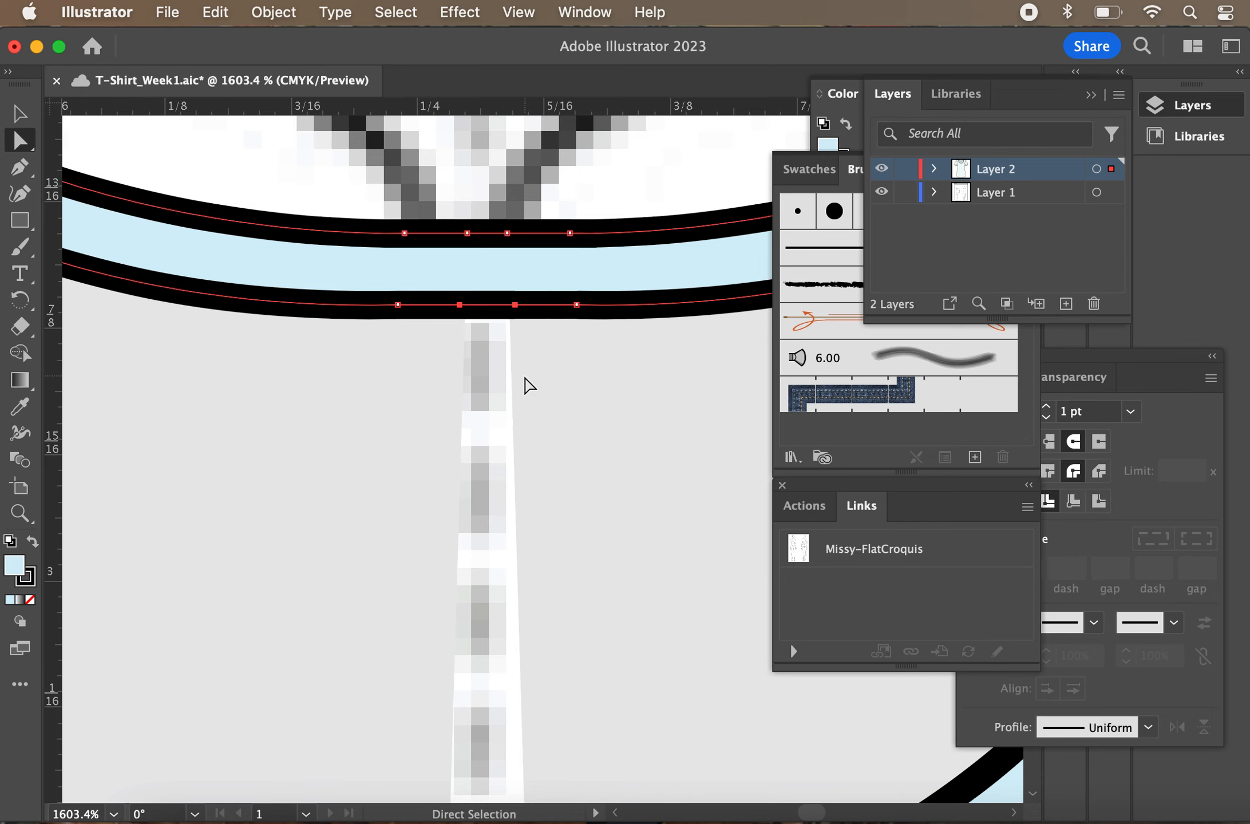
Unlock all locked objects, including the mirrored half's grey back neck shape, and save the file
scroll(420, 469, down, 5)
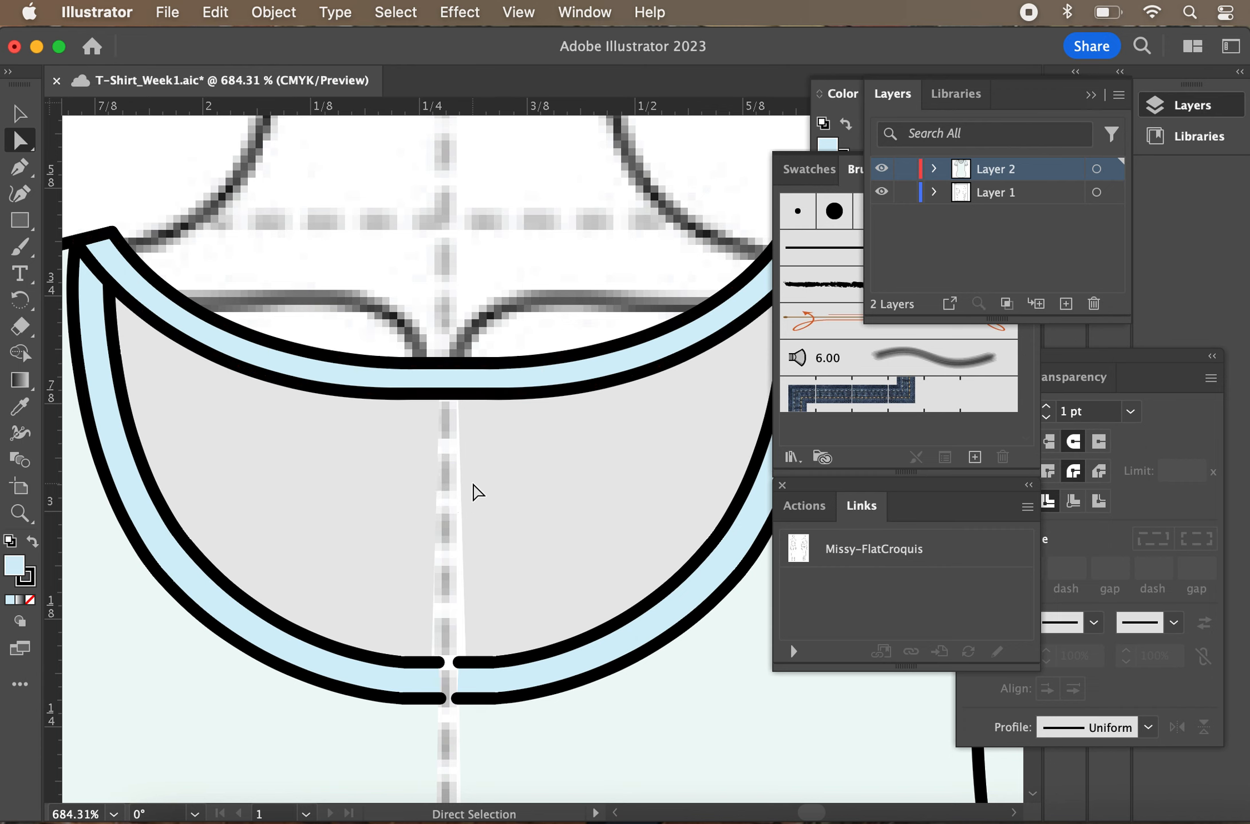
click(418, 503)
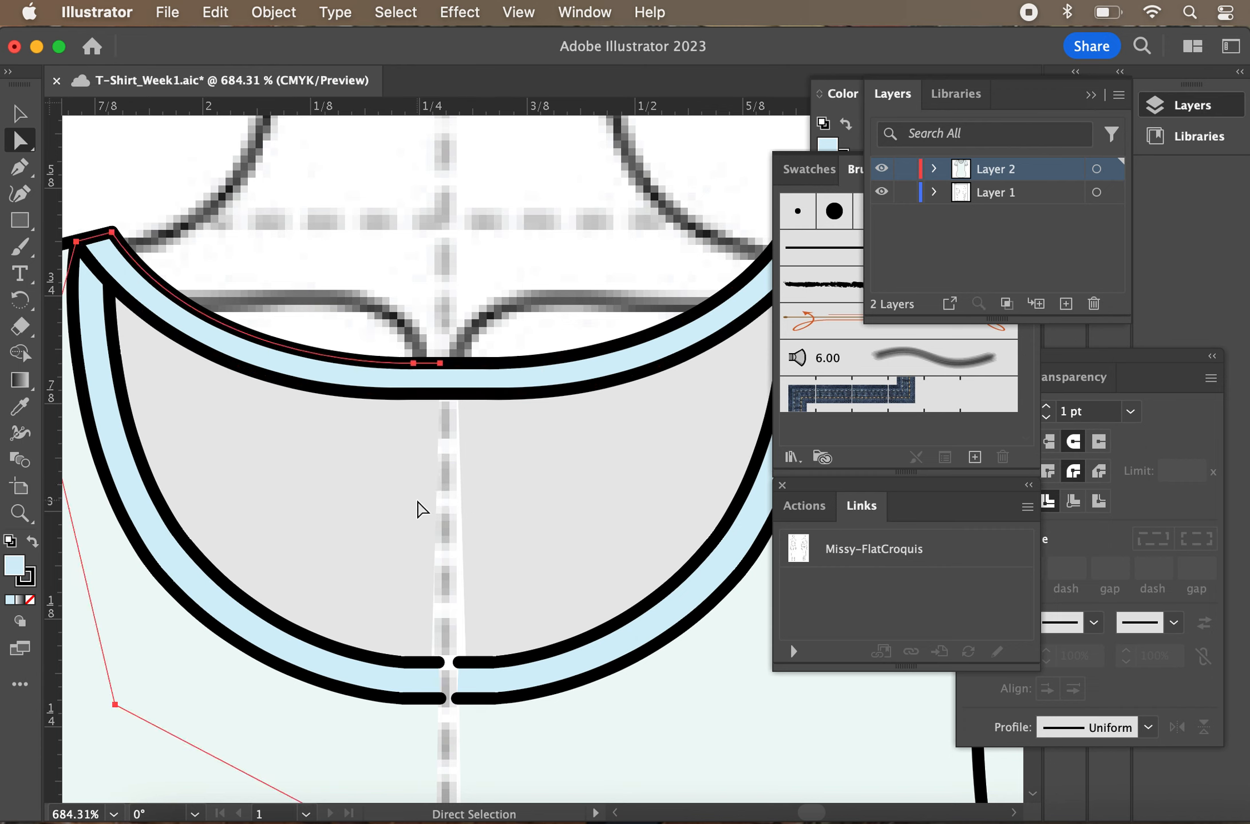
click(274, 12)
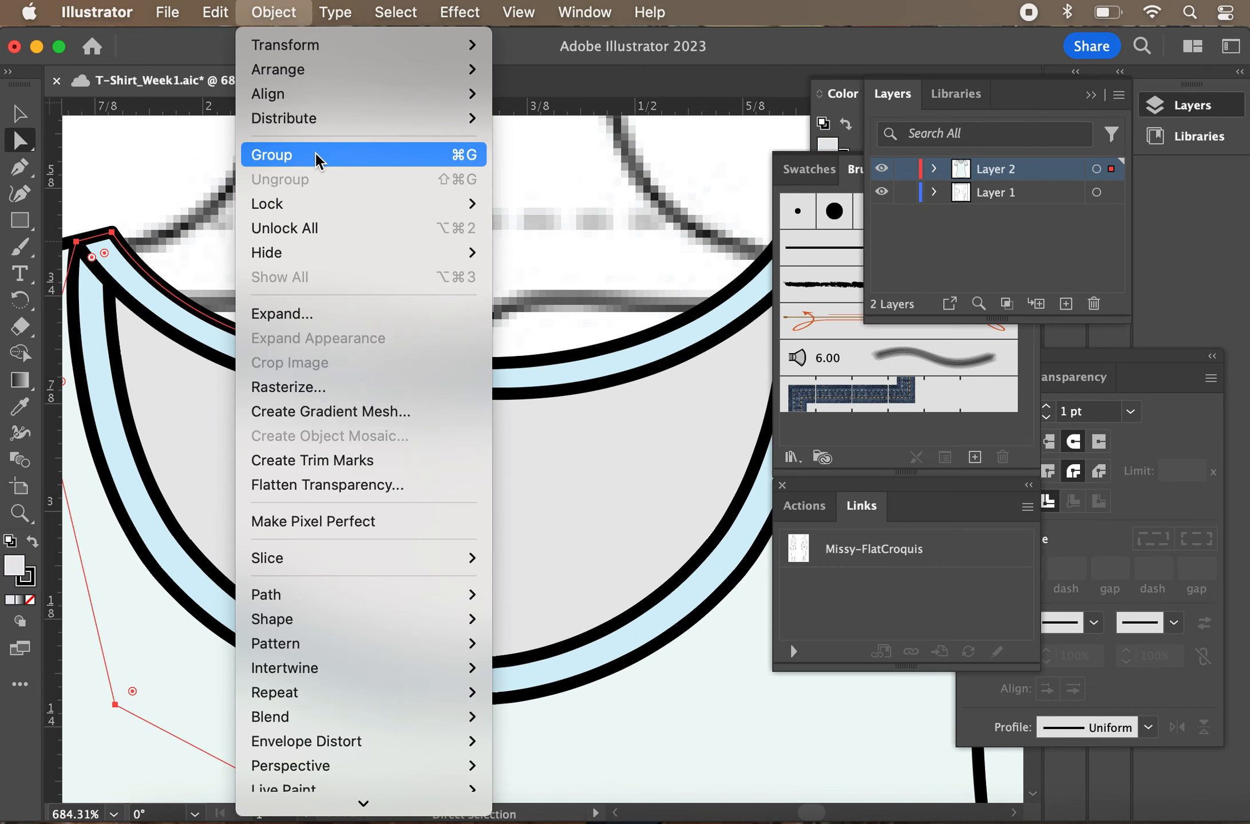
click(423, 228)
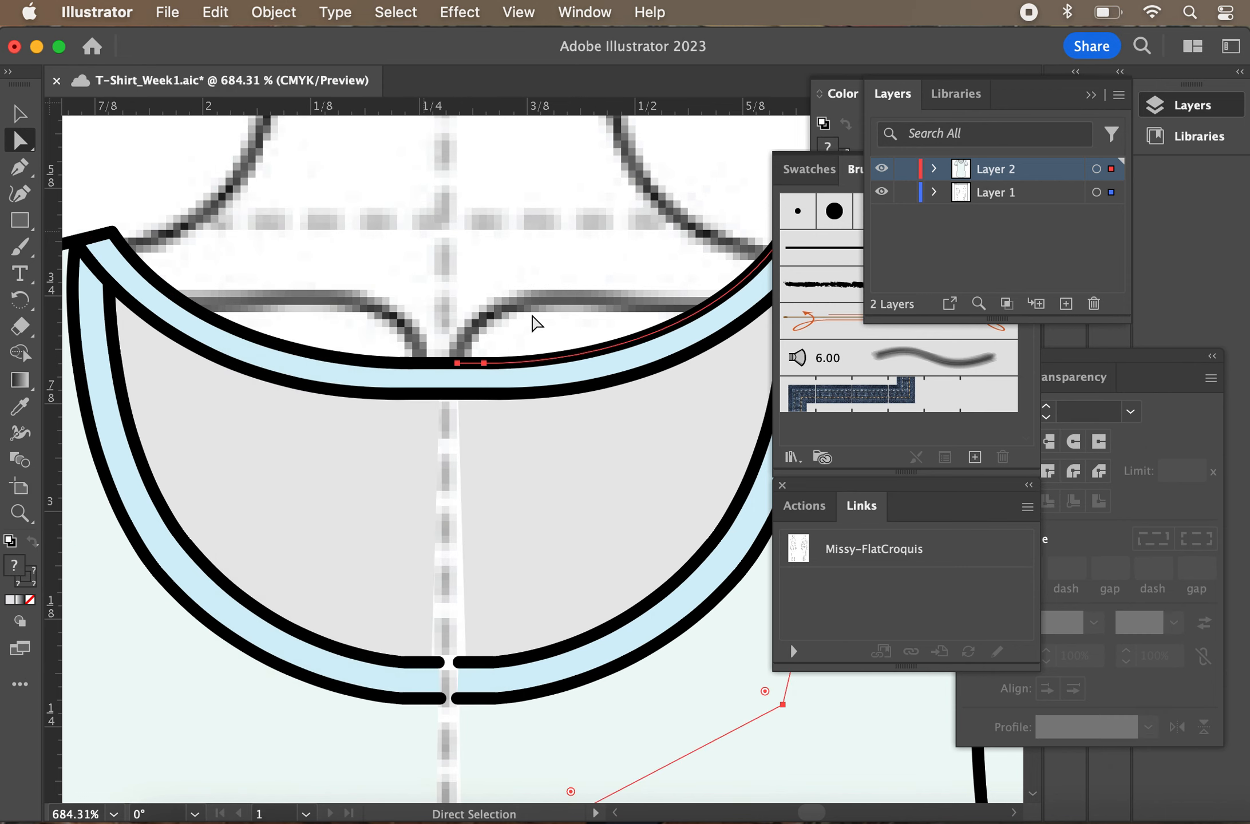
key(super+s)
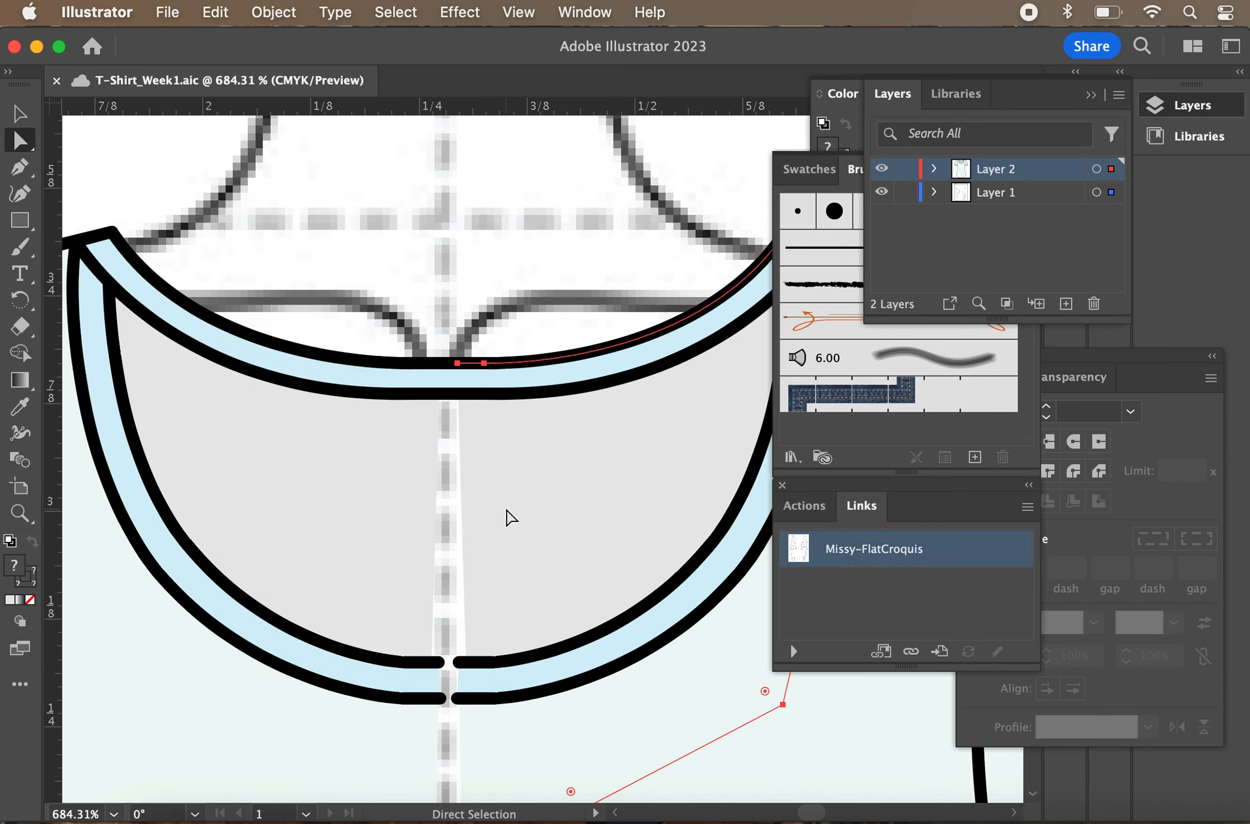
Try to select the two centre end points on the upper edge of the grey back neck shape
shift+click(409, 515)
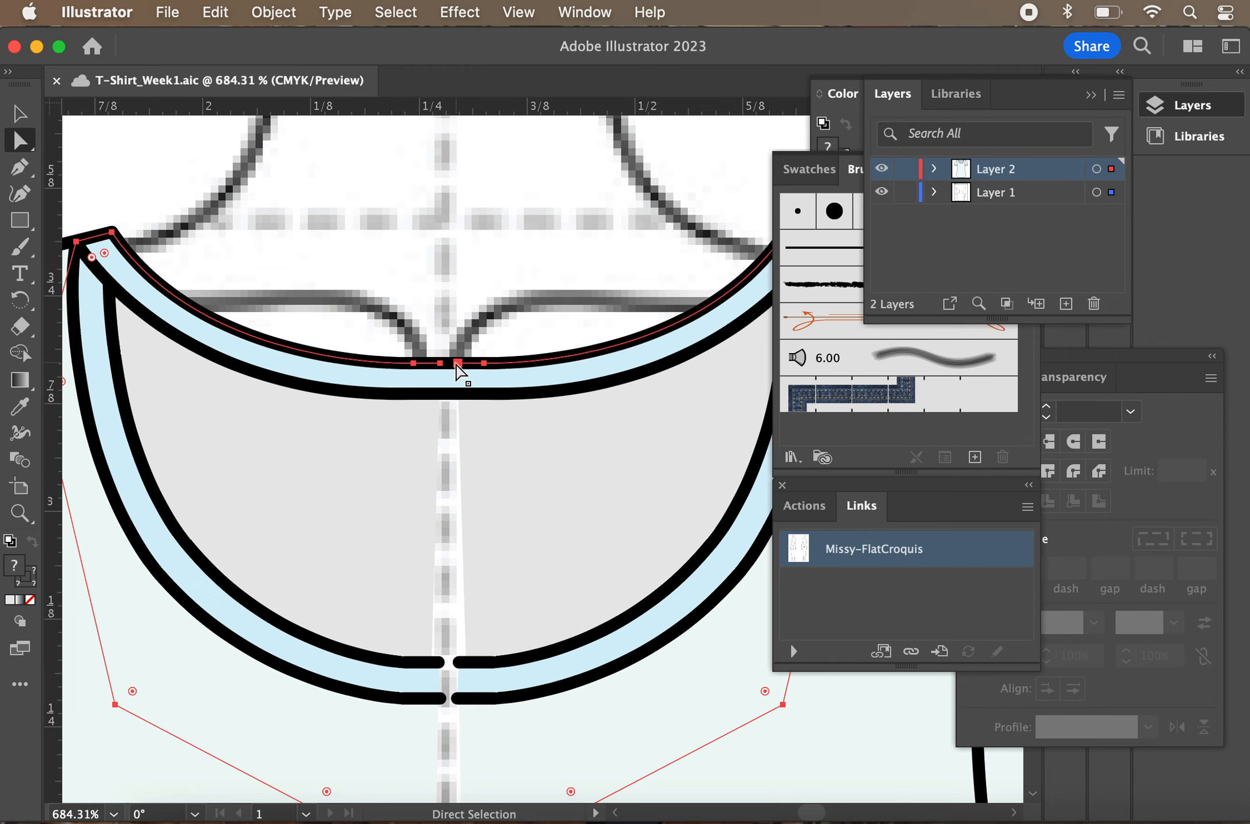
click(458, 365)
click(441, 366)
Bring both halves of the grey back neck shape to the front
click(414, 505)
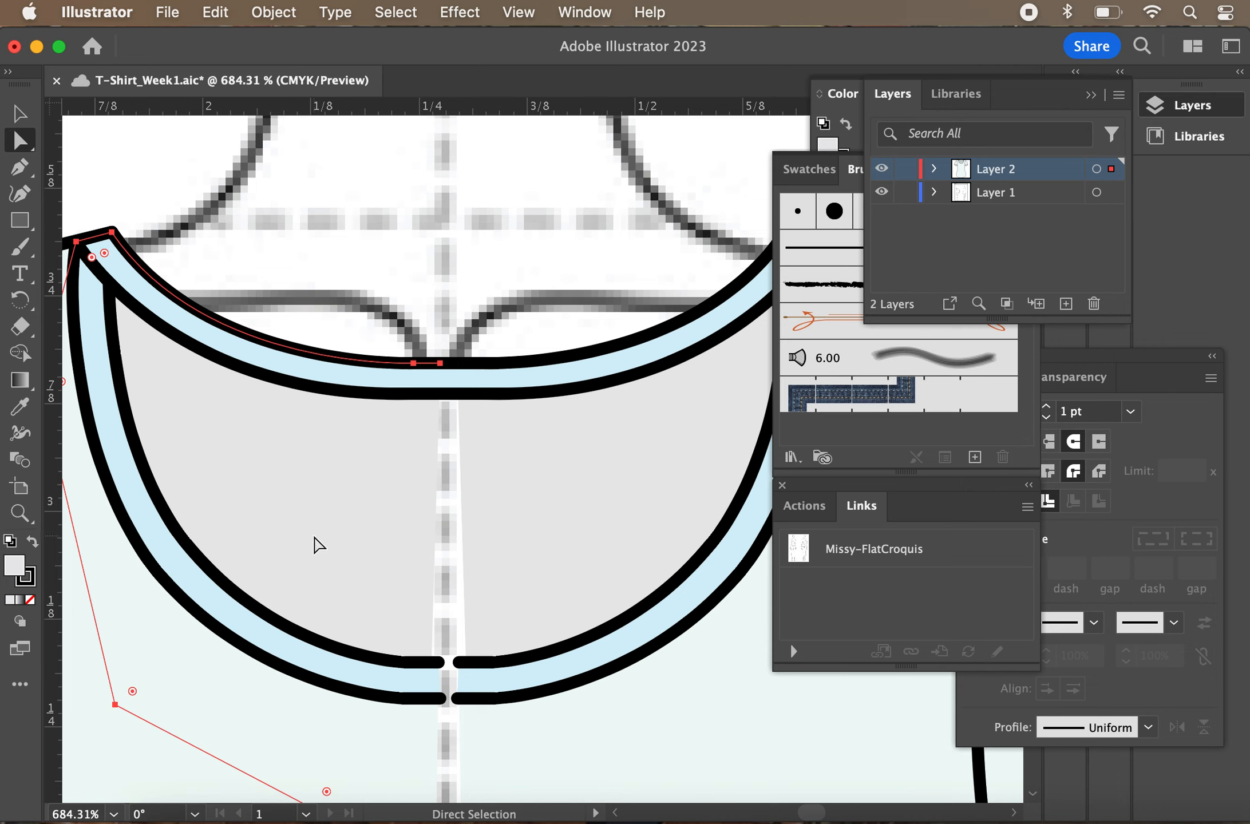
shift+click(590, 524)
click(271, 8)
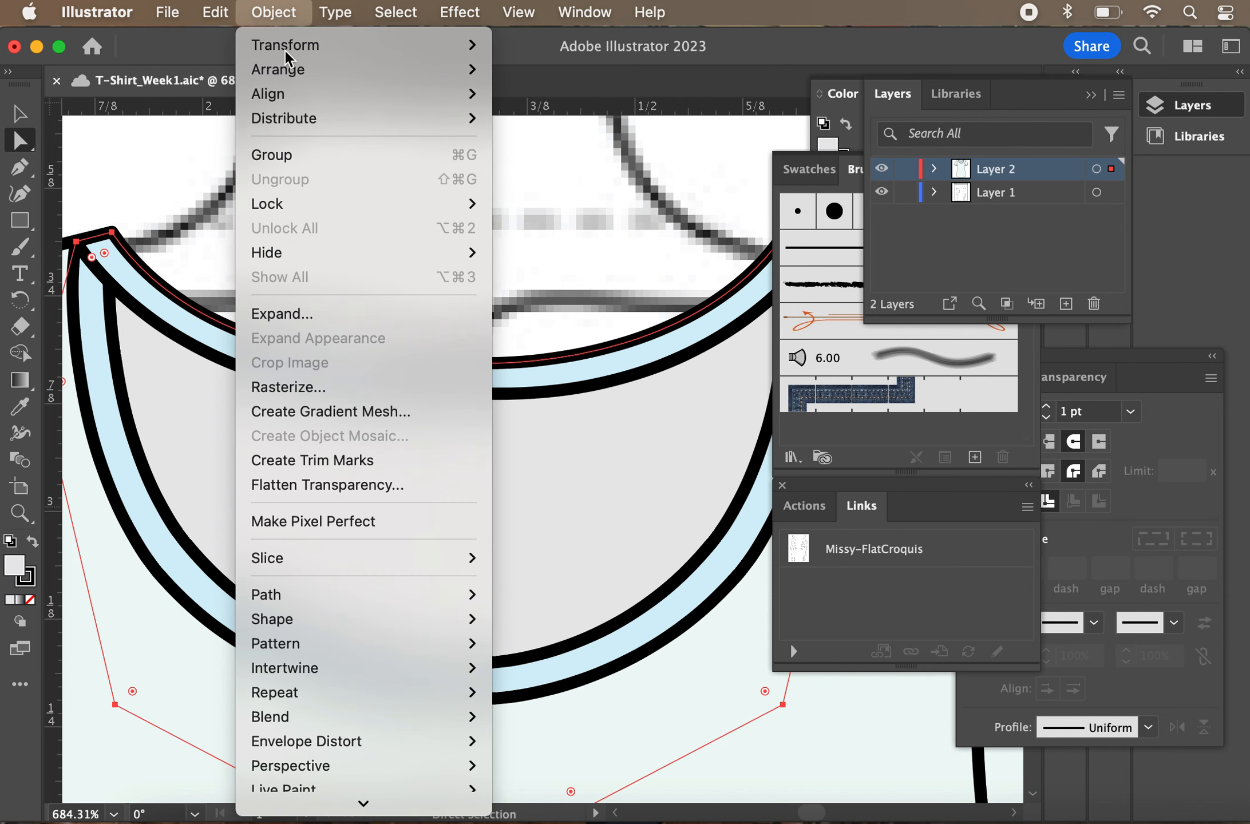
mouse_move(358, 70)
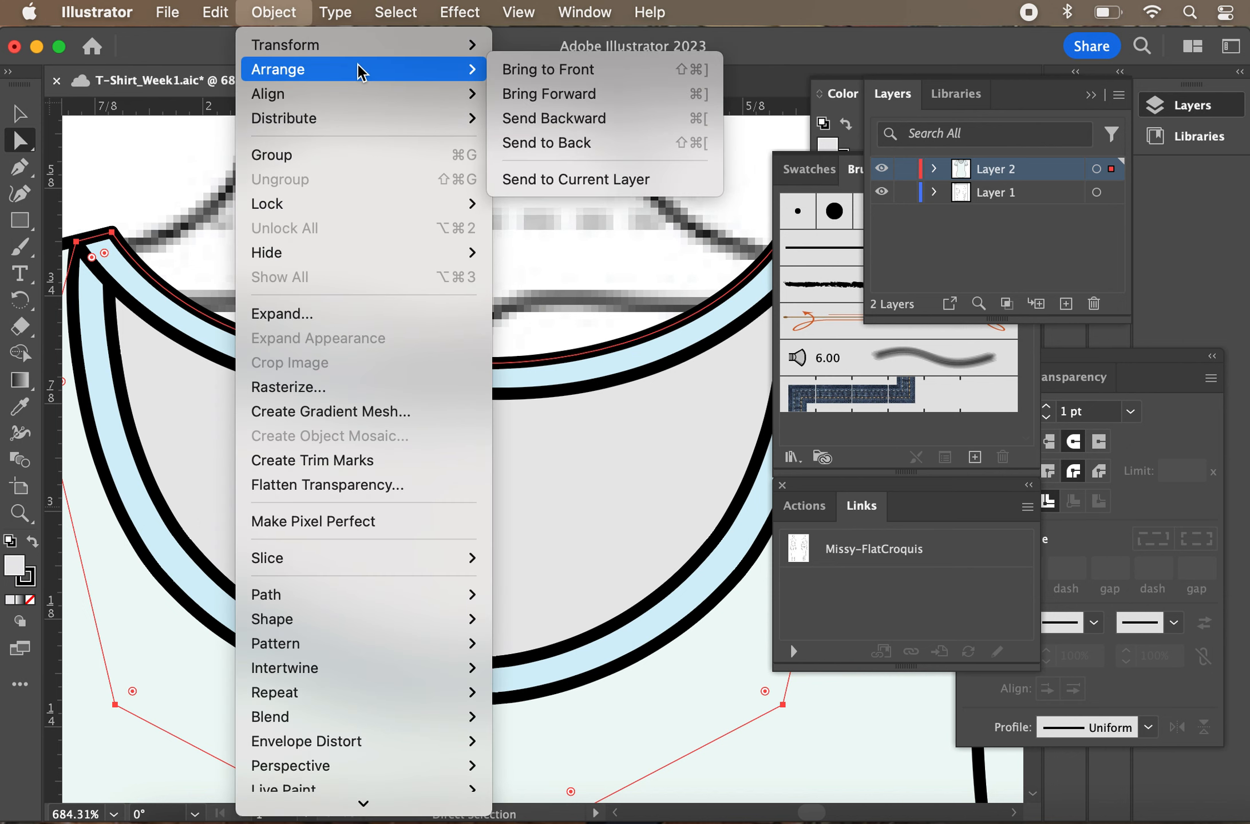
click(544, 69)
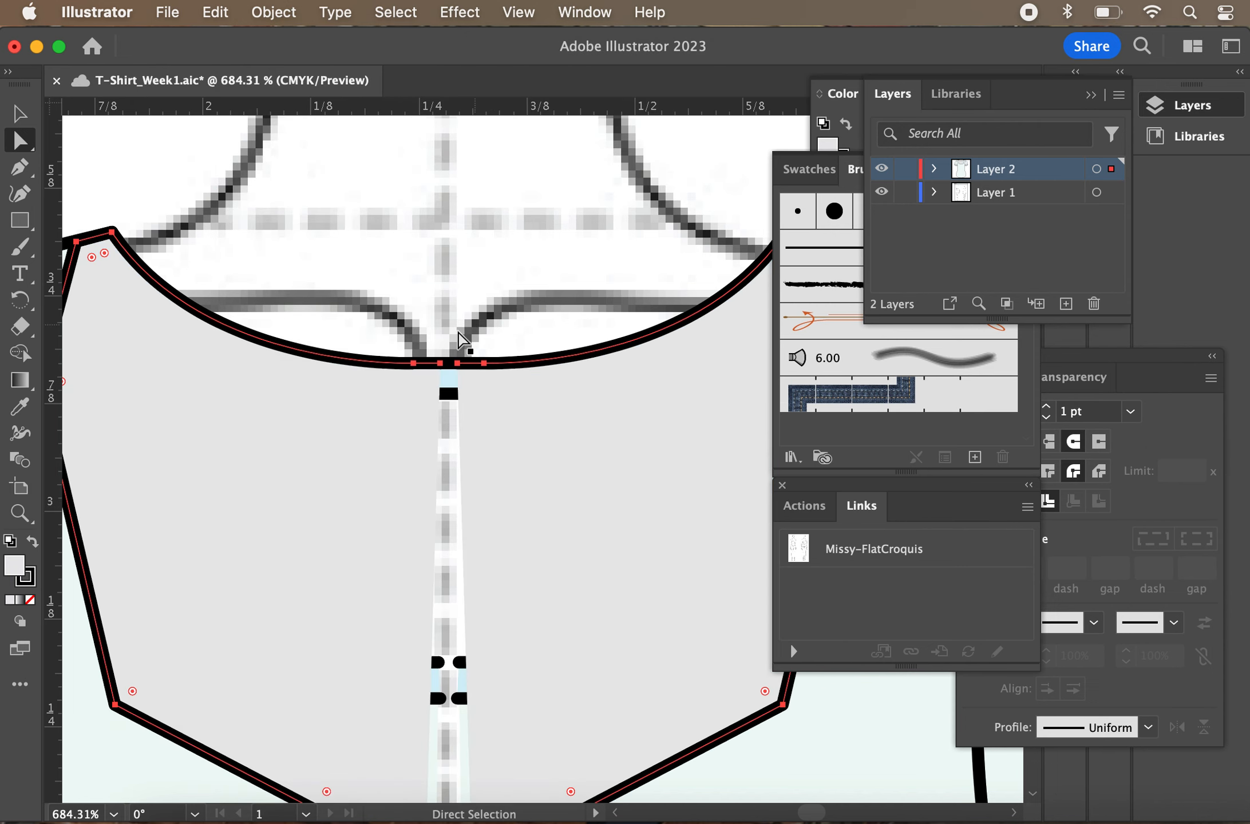
Join the centre end points of the grey back neck shape along its upper and lower edges
click(457, 364)
click(441, 364)
scroll(442, 371, down, 5)
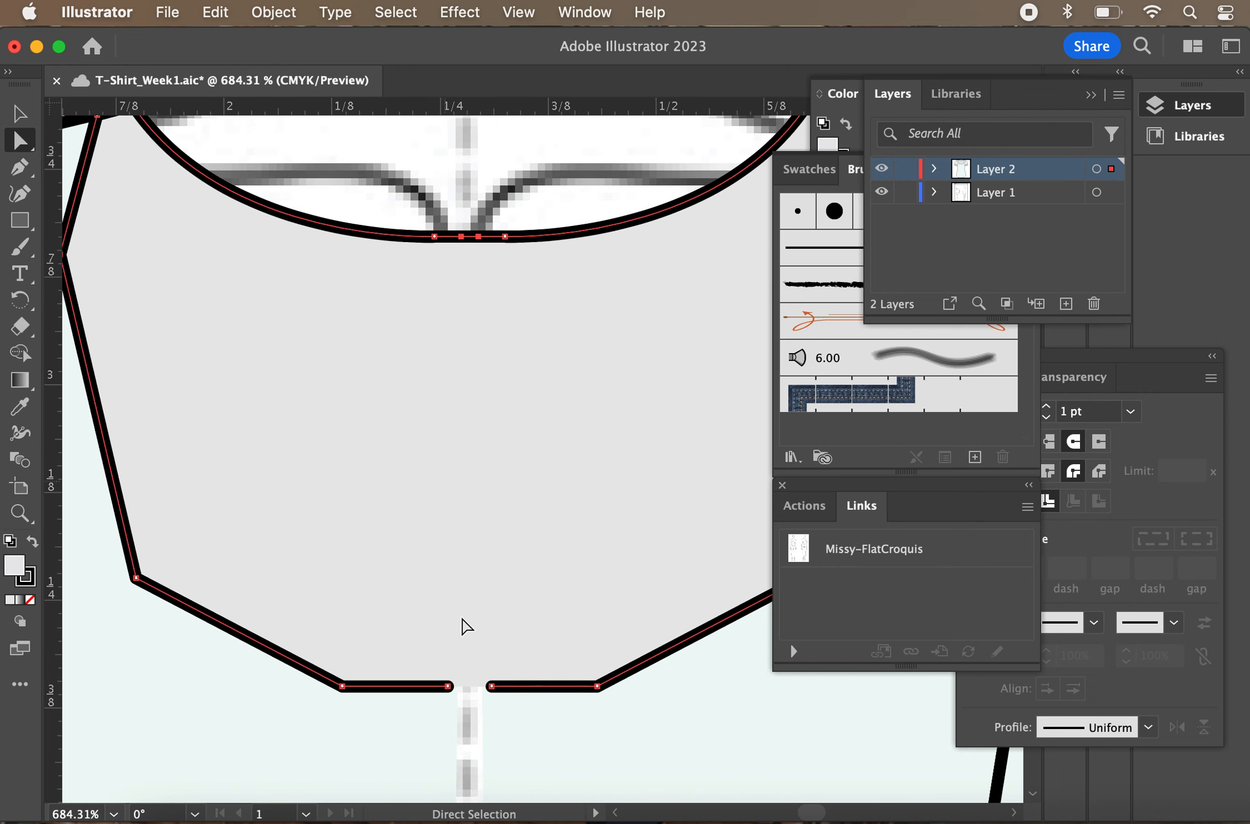
click(492, 687)
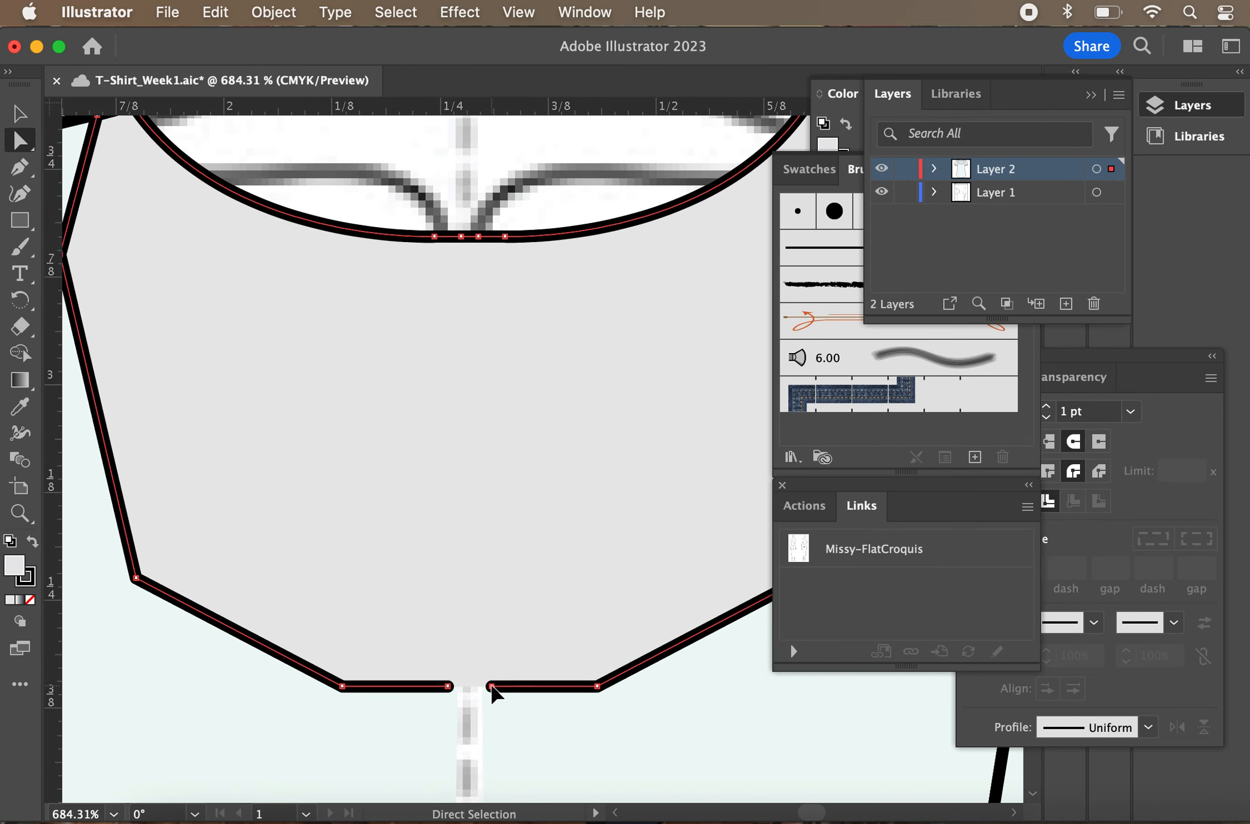
shift+click(448, 687)
key(super+j)
click(501, 198)
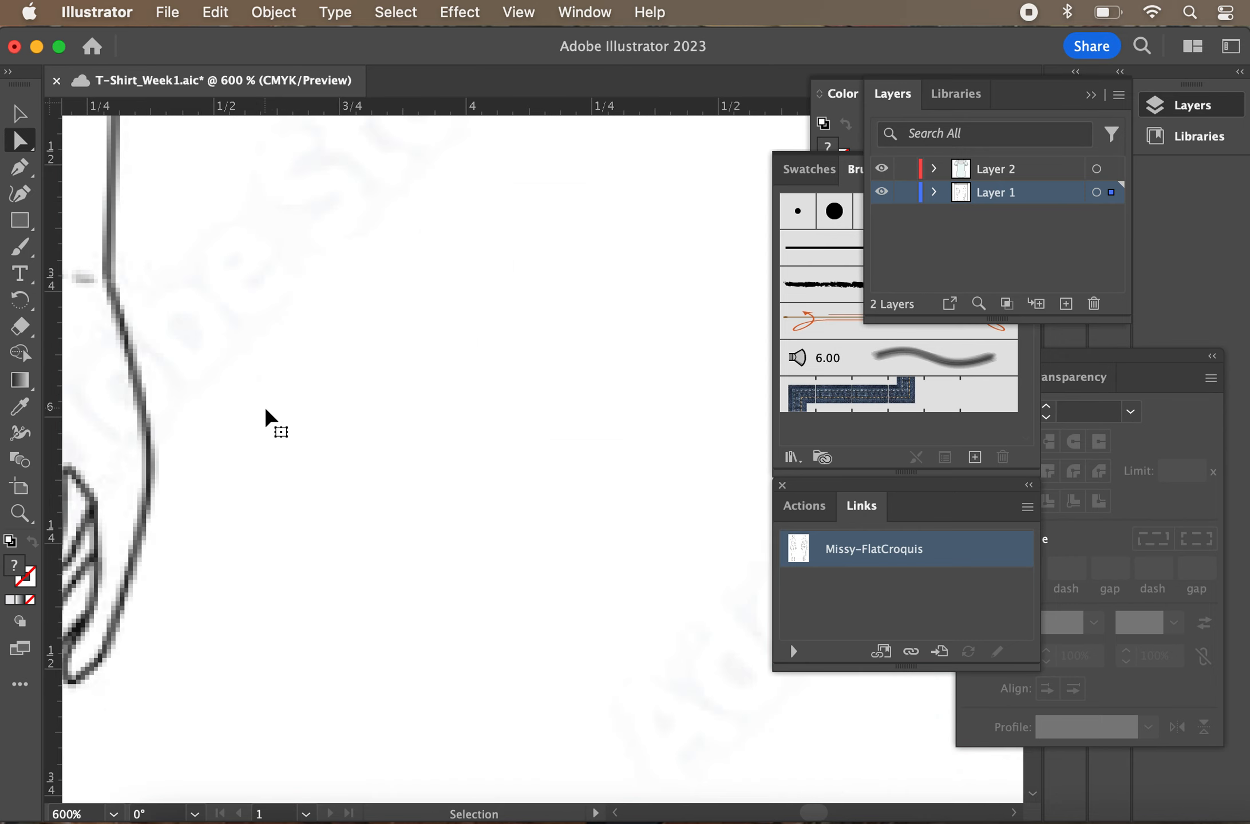
Send the joined grey back neck shape backward behind the neckband and shirt body, and save the file
key(super+0)
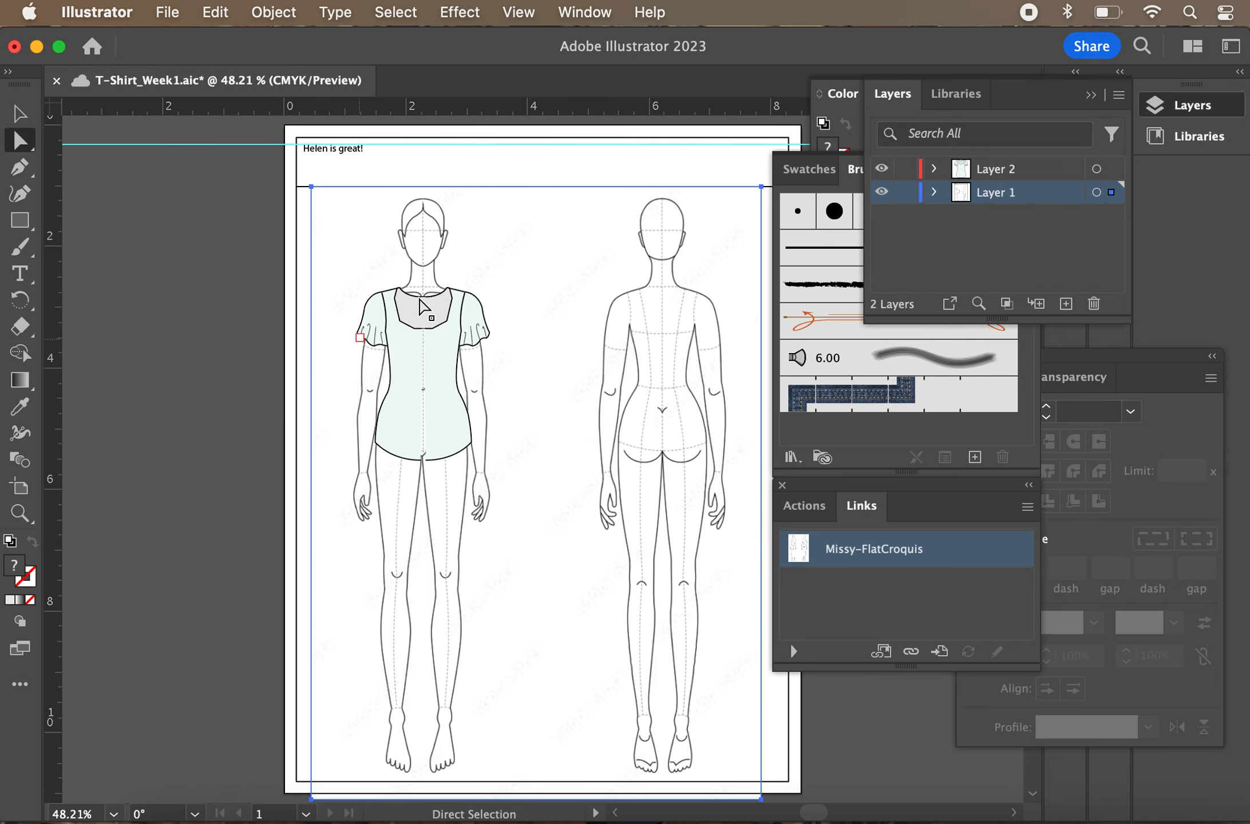
scroll(424, 295, up, 5)
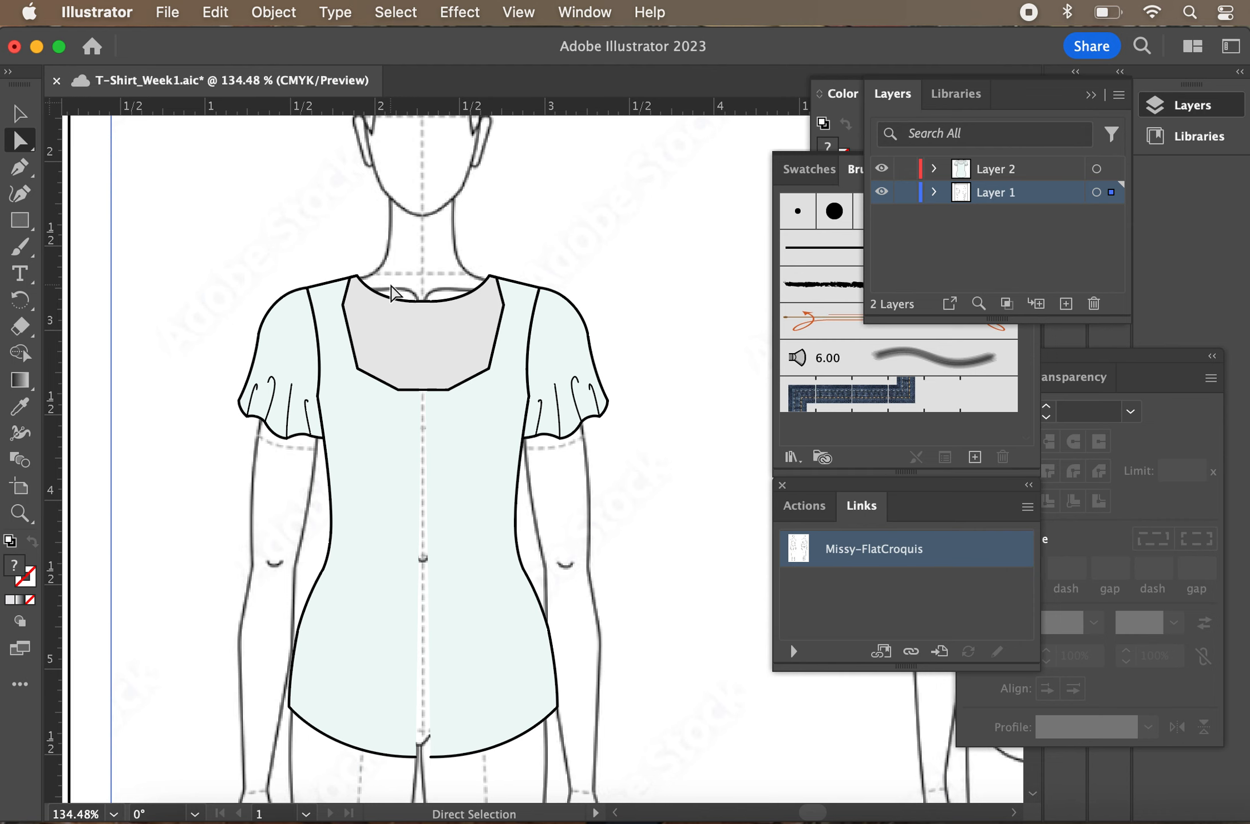
key(v)
click(431, 344)
click(296, 17)
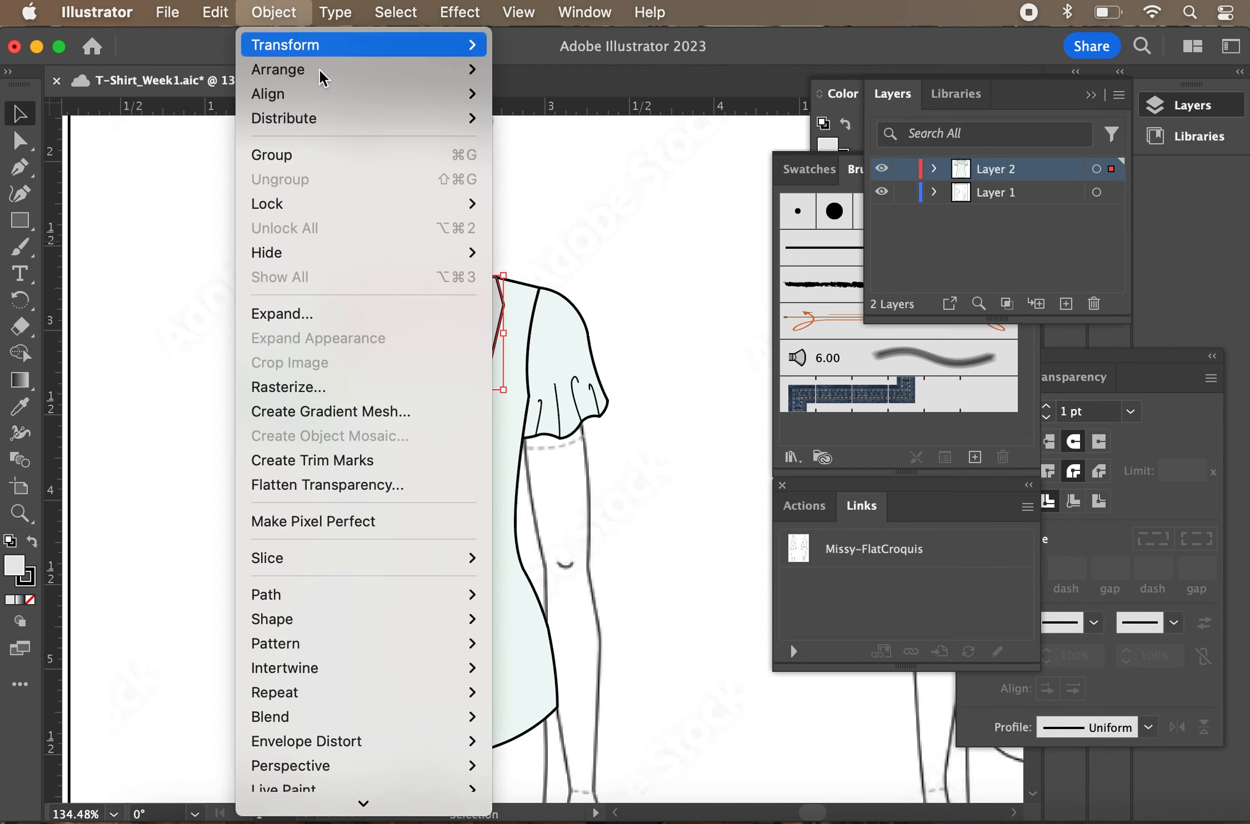
mouse_move(311, 77)
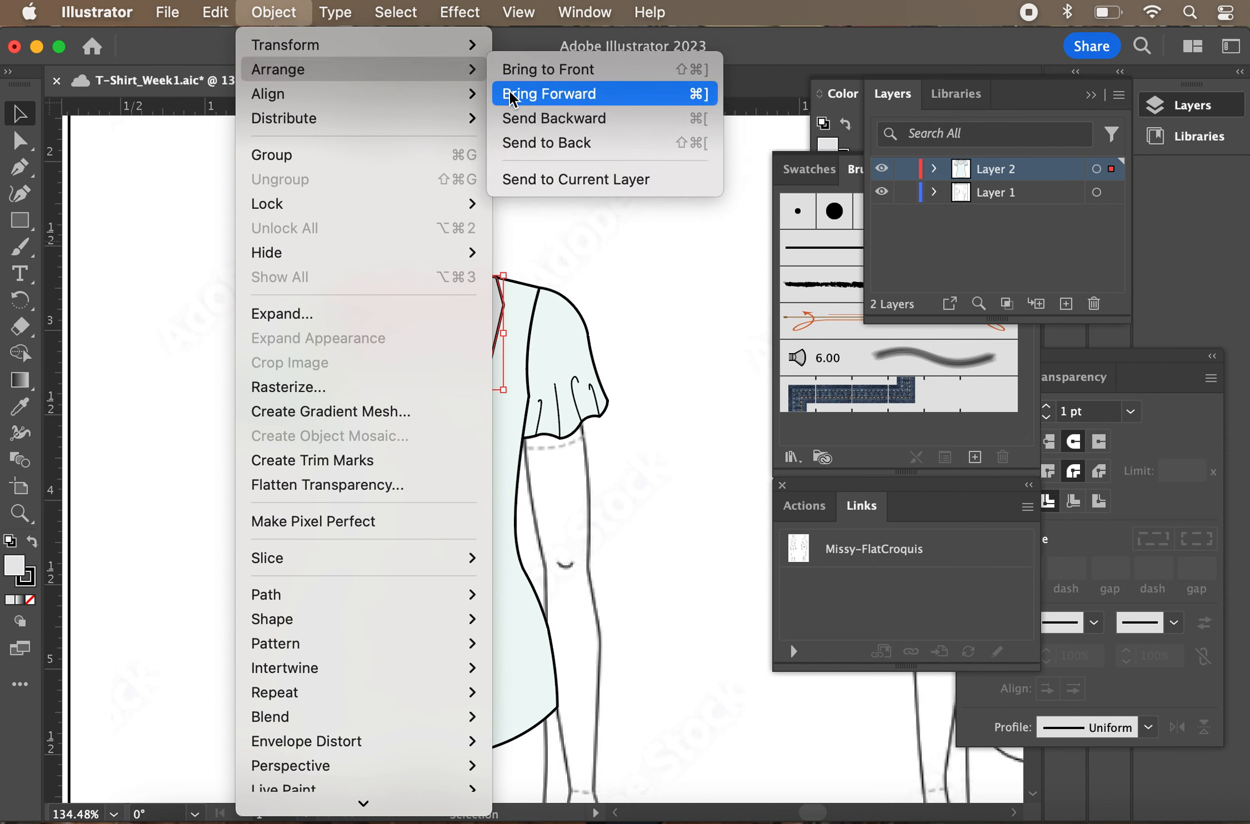
click(530, 143)
click(570, 194)
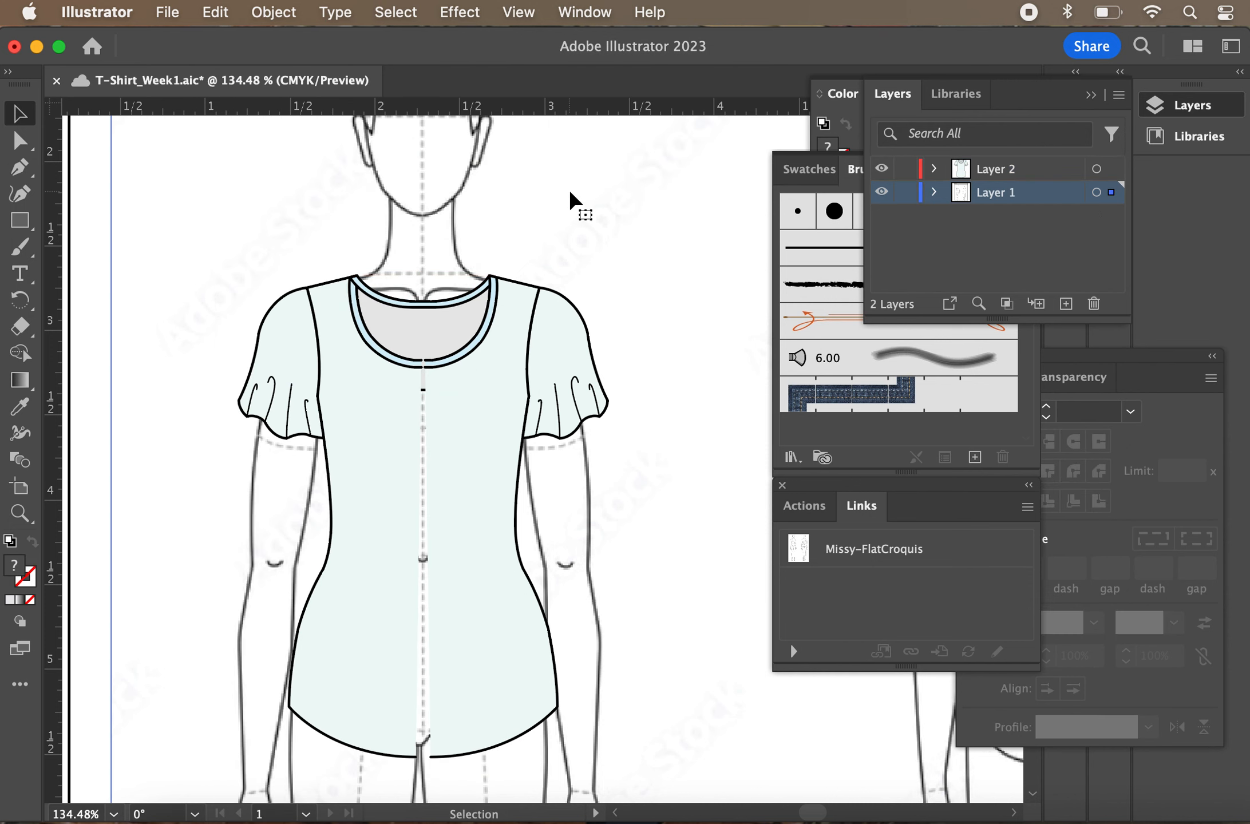
key(super+s)
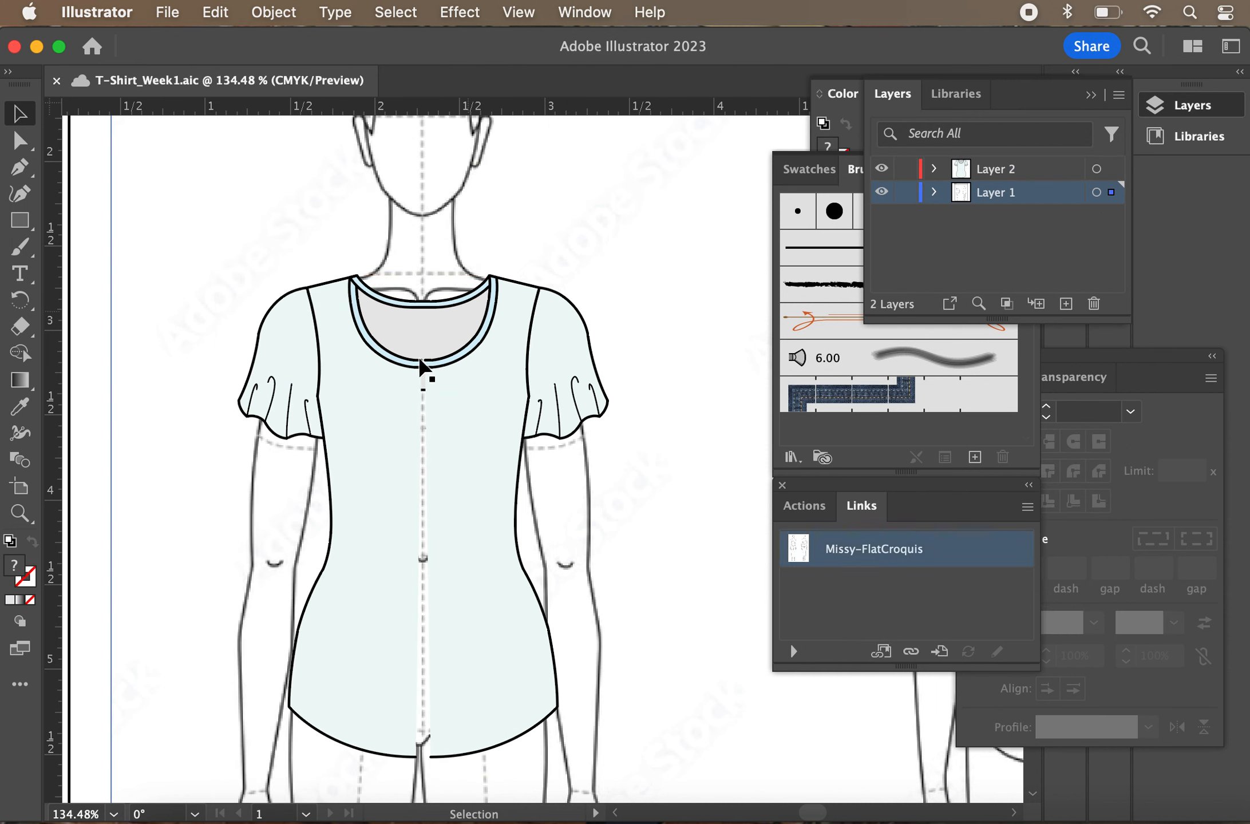
Select both halves of the shirt's front body and bring them to the front
scroll(441, 429, up, 3)
scroll(441, 426, up, 3)
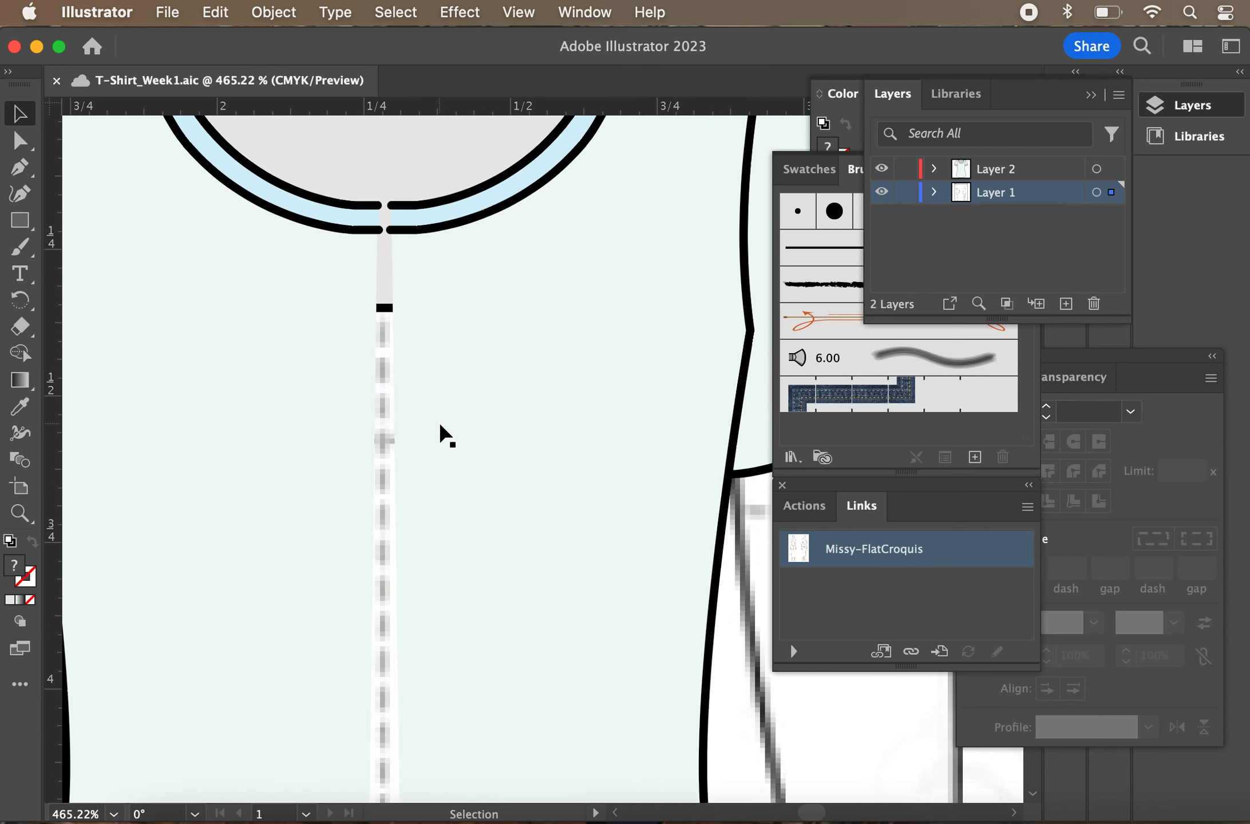
scroll(442, 426, up, 2)
click(442, 426)
click(380, 421)
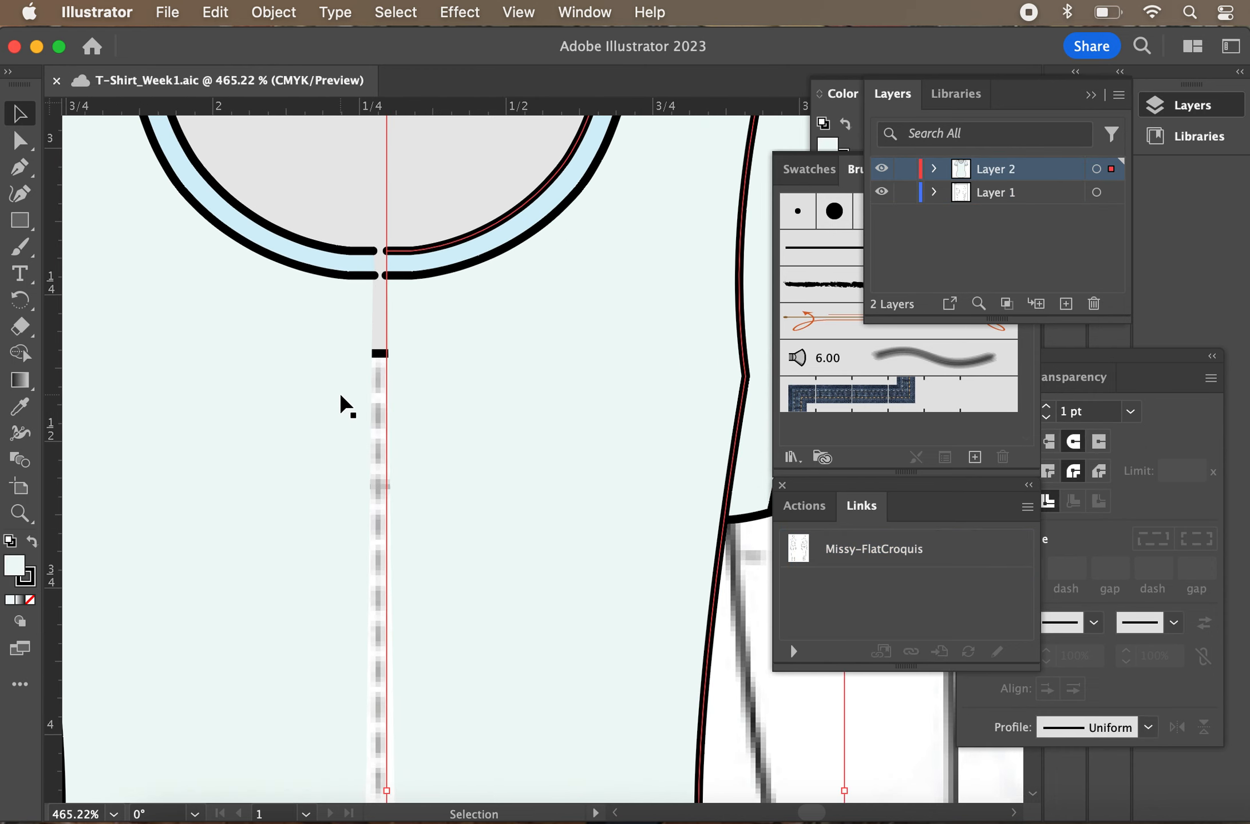
click(350, 382)
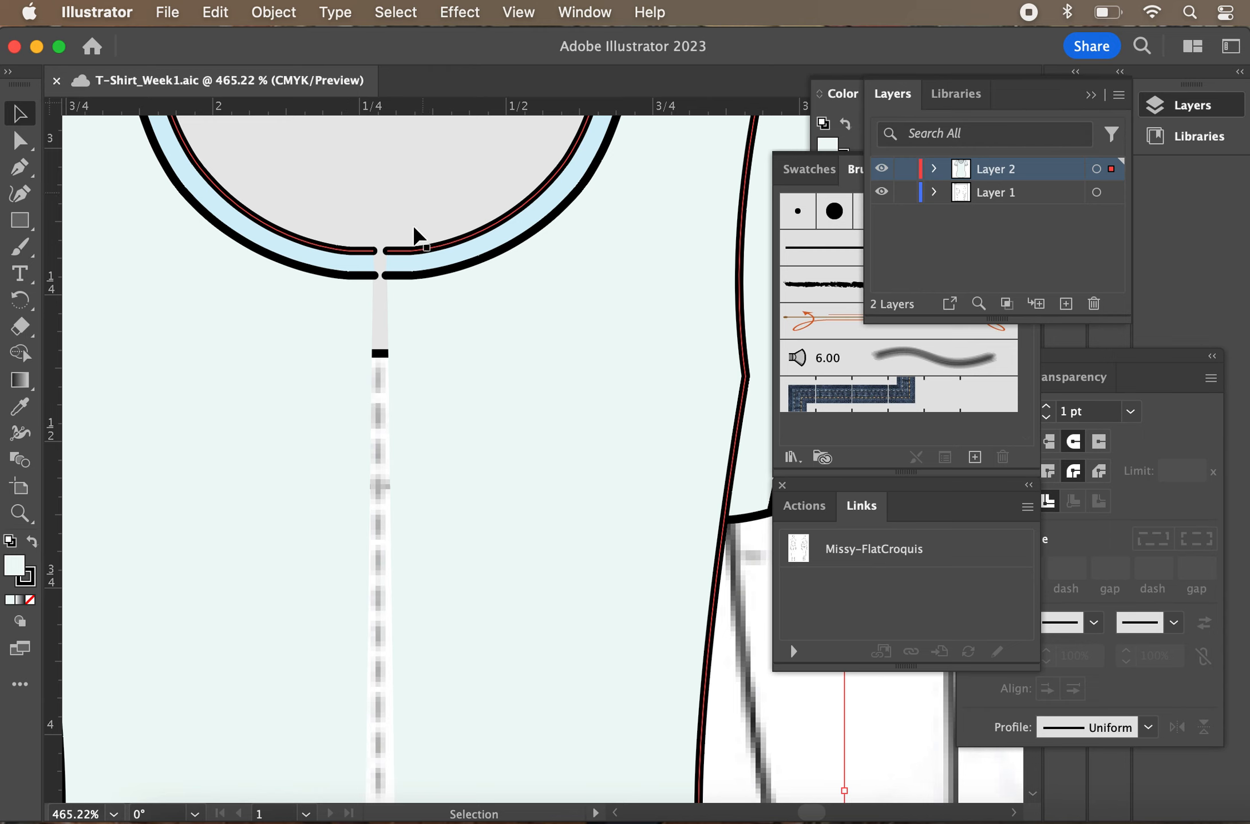
scroll(280, 394, down, 1)
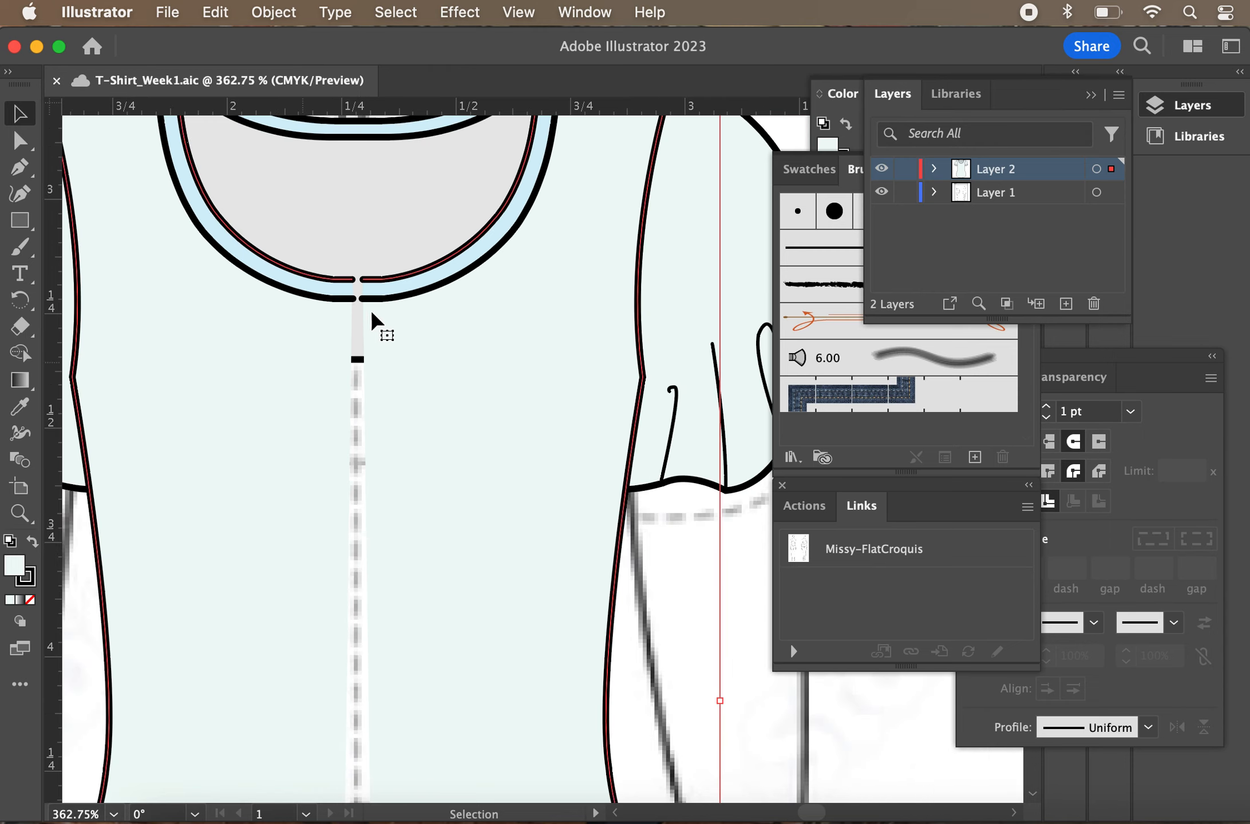
click(273, 8)
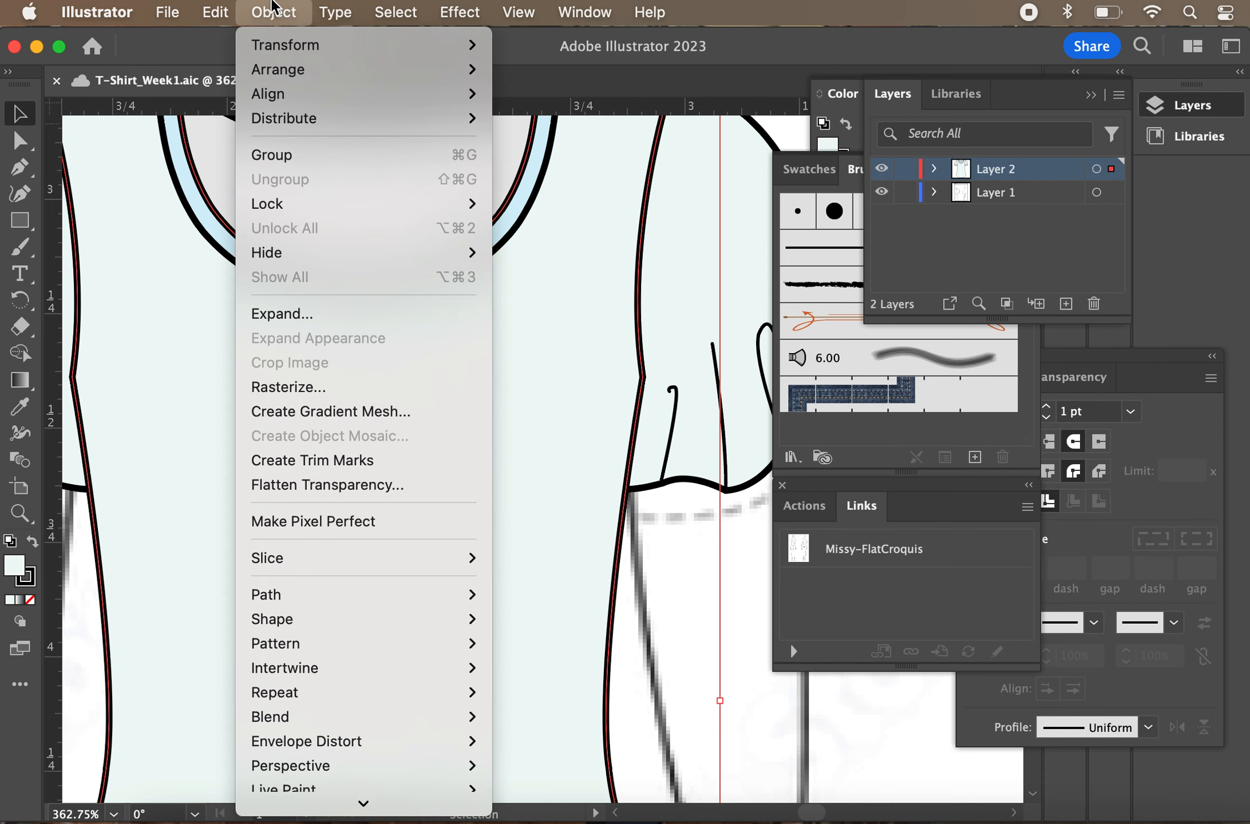
mouse_move(304, 72)
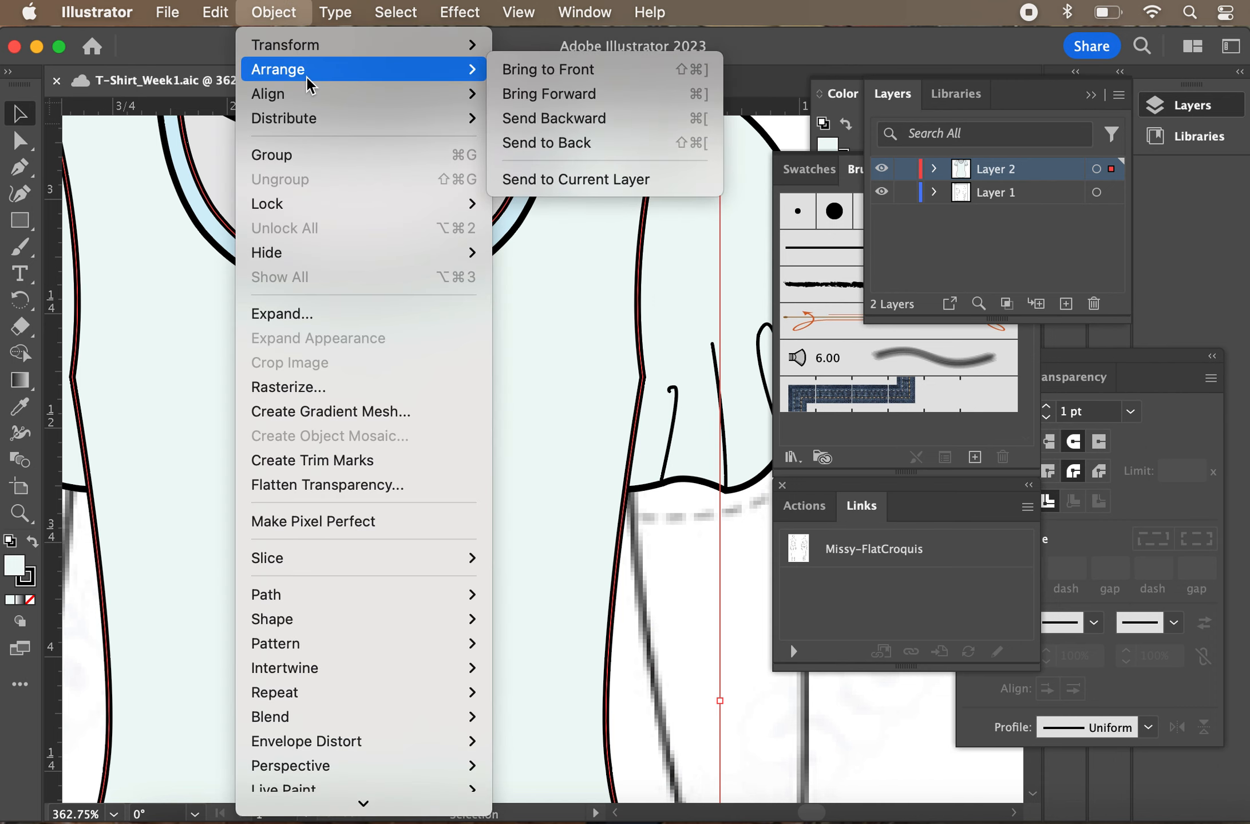
click(572, 69)
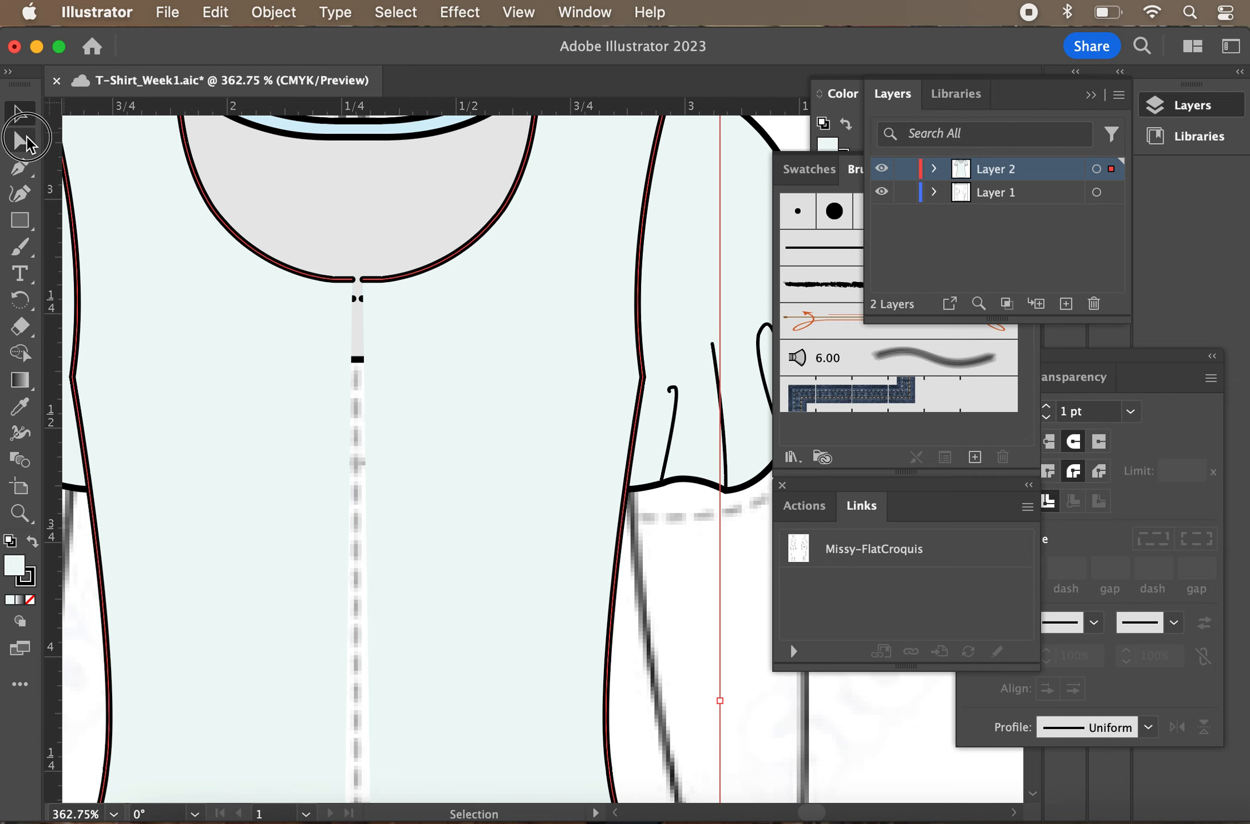
Join the two centre end points of the front body's neckline
click(20, 140)
click(352, 280)
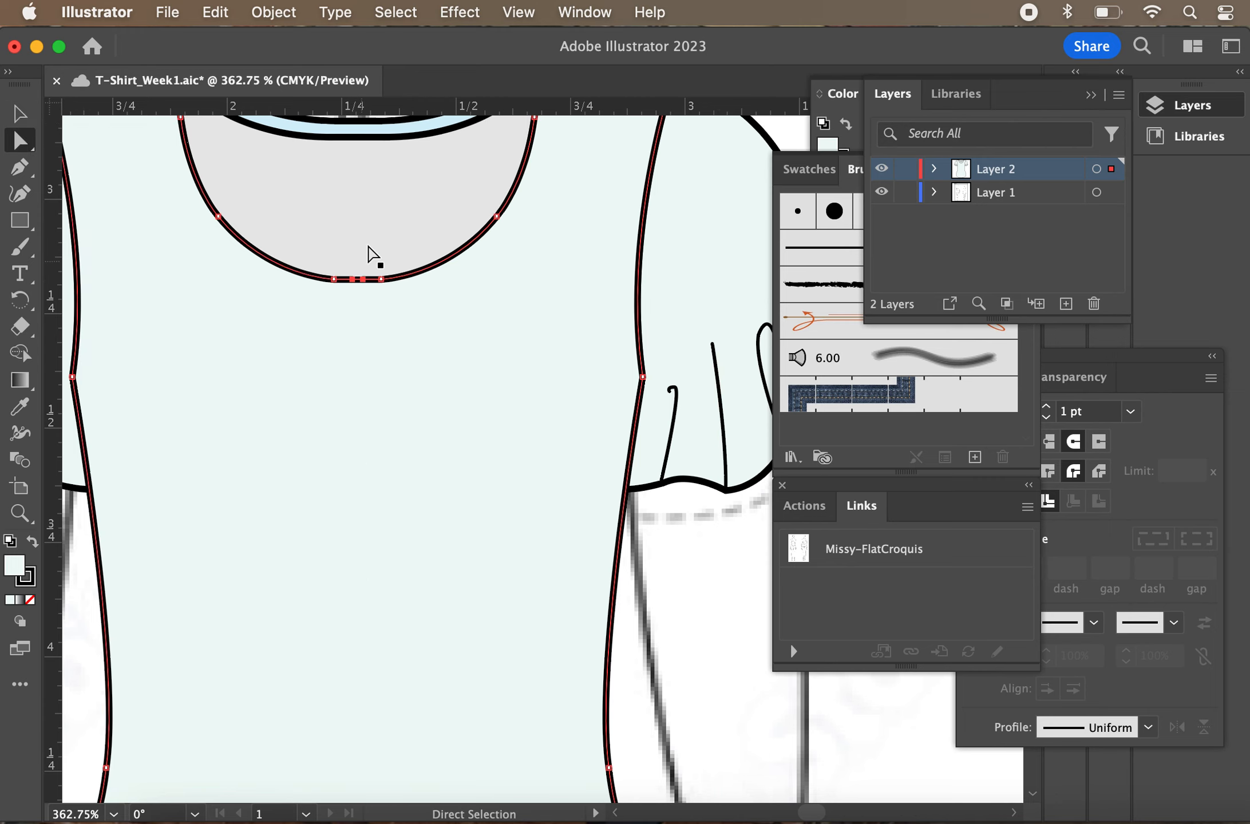
Try to select the two centre end points of the body's hem and undo the accidental move of the croquis
scroll(368, 257, down, 5)
scroll(372, 238, down, 15)
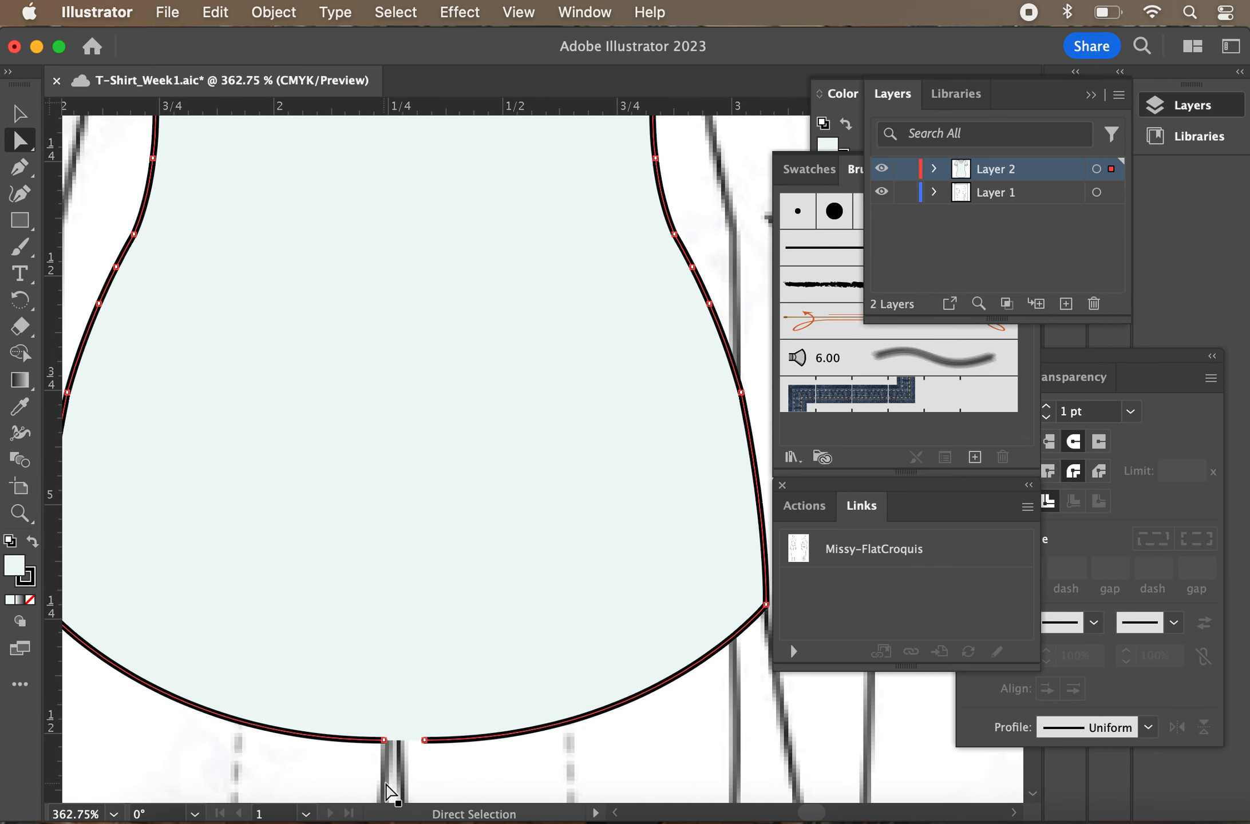
click(433, 772)
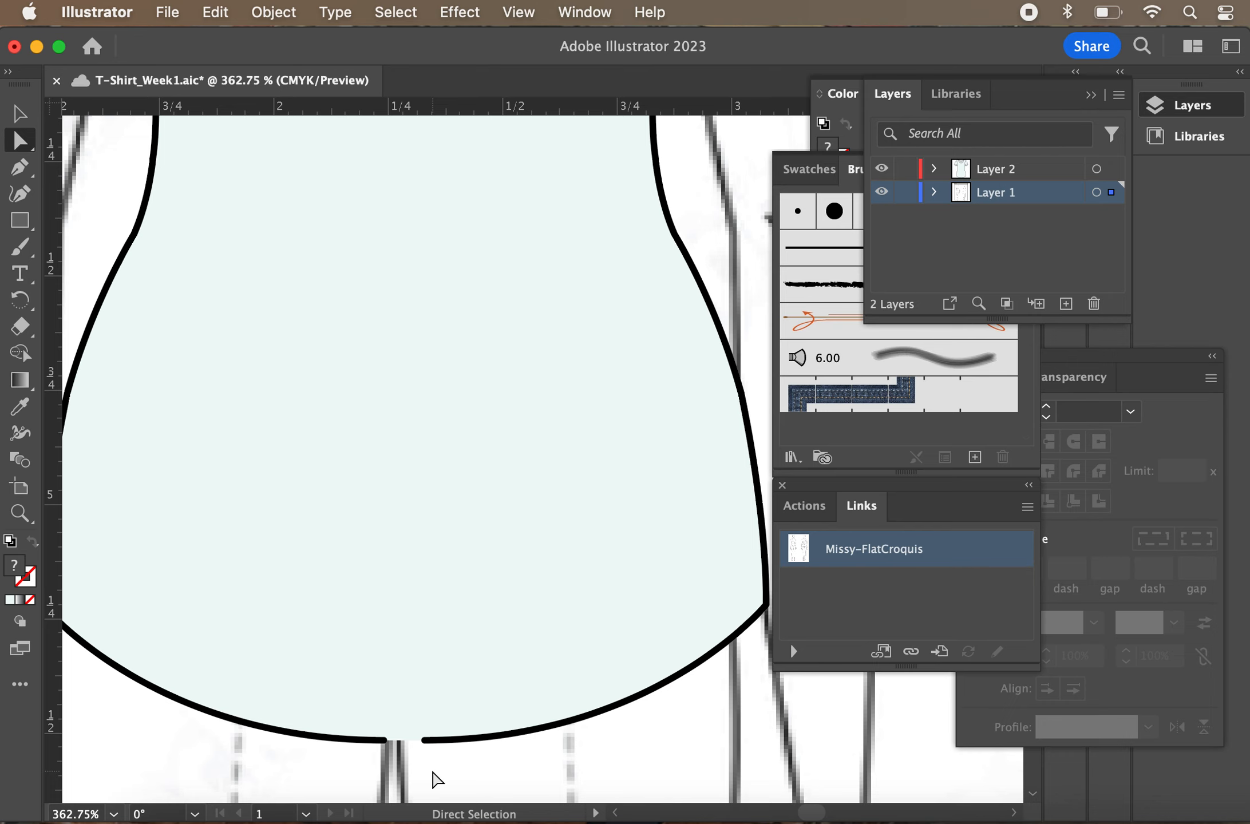
drag(450, 773, 370, 729)
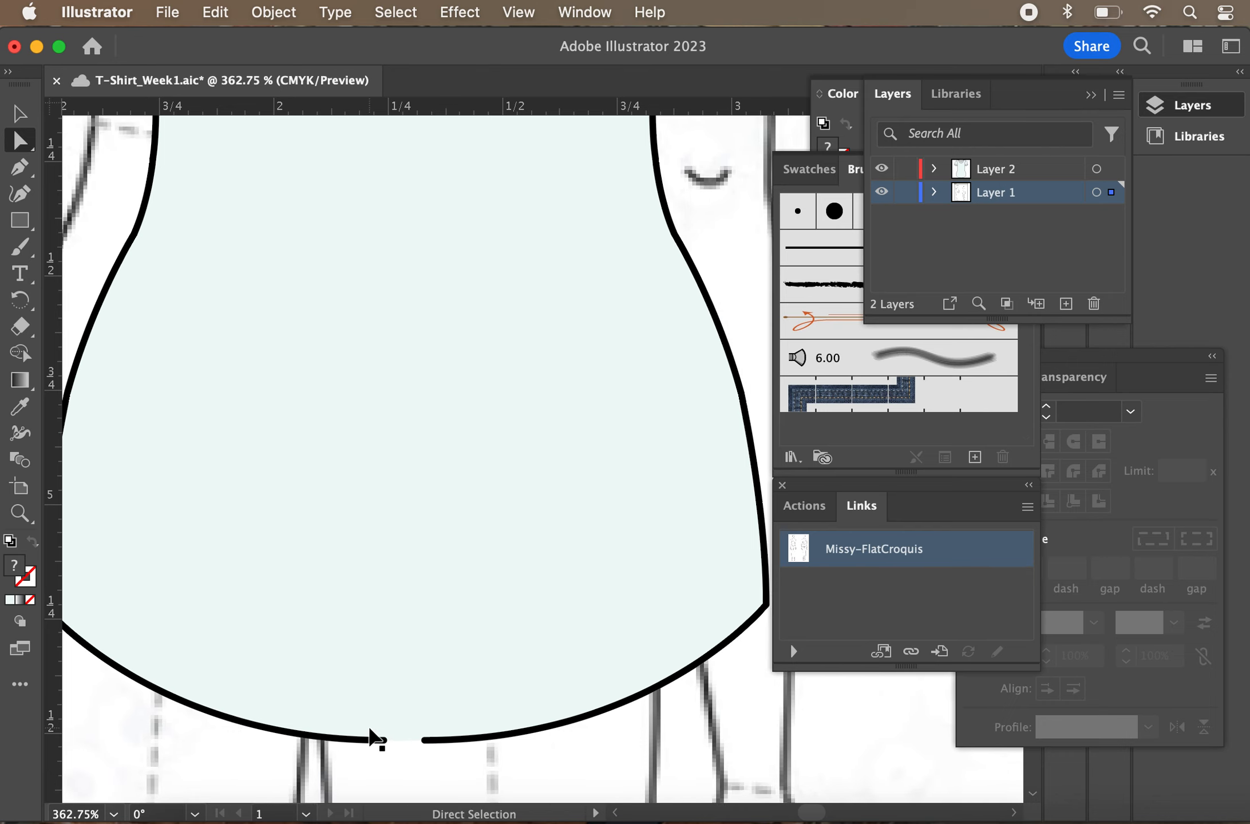
key(super+z)
Lock the croquis template image against accidental selection
scroll(348, 634, down, 5)
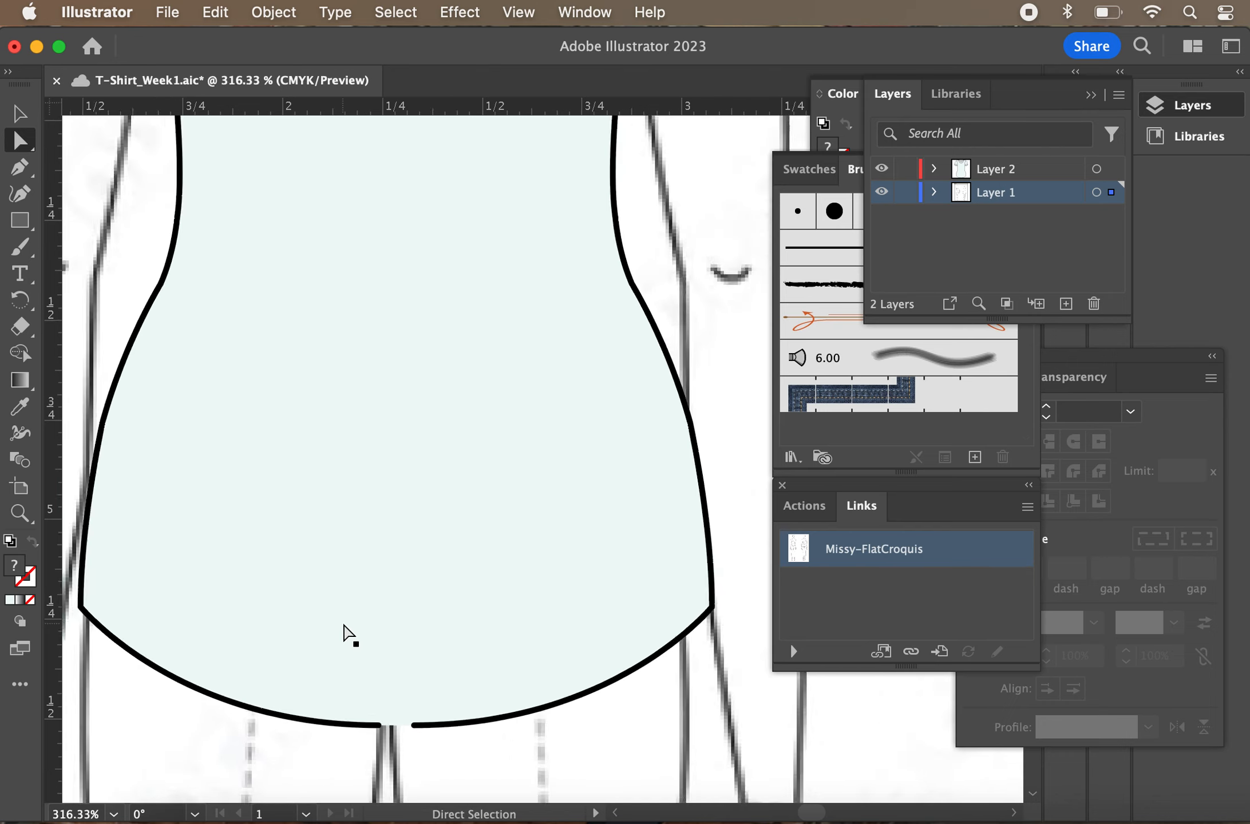
key(super+0)
click(215, 12)
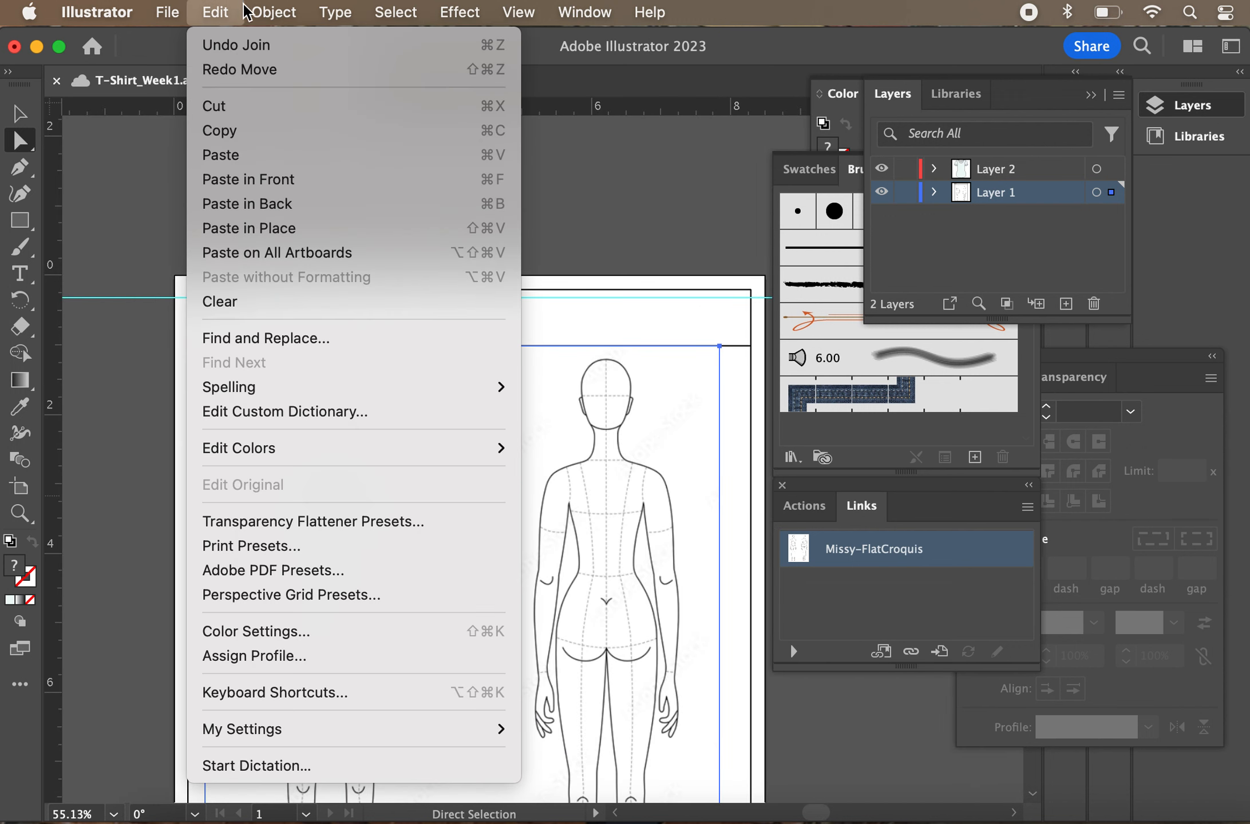
mouse_move(274, 12)
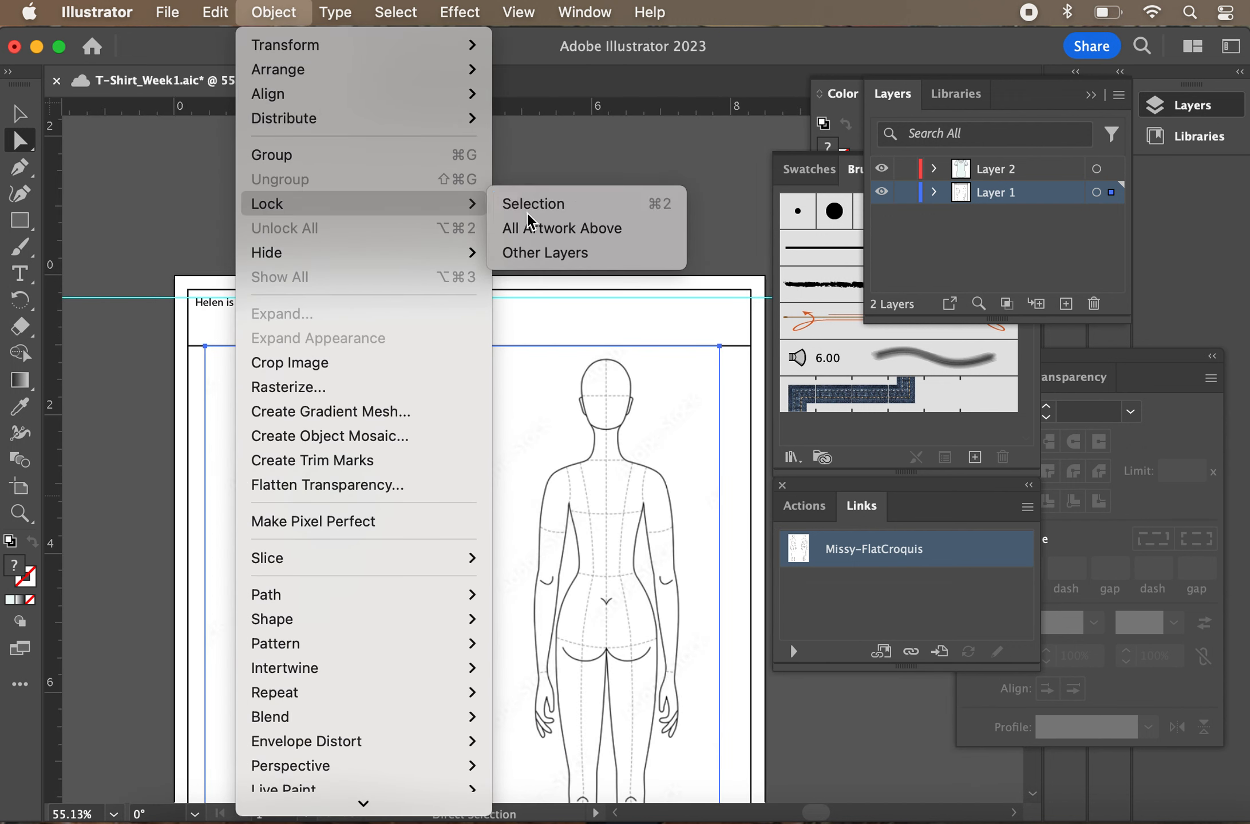
click(516, 223)
click(102, 602)
scroll(266, 652, up, 1)
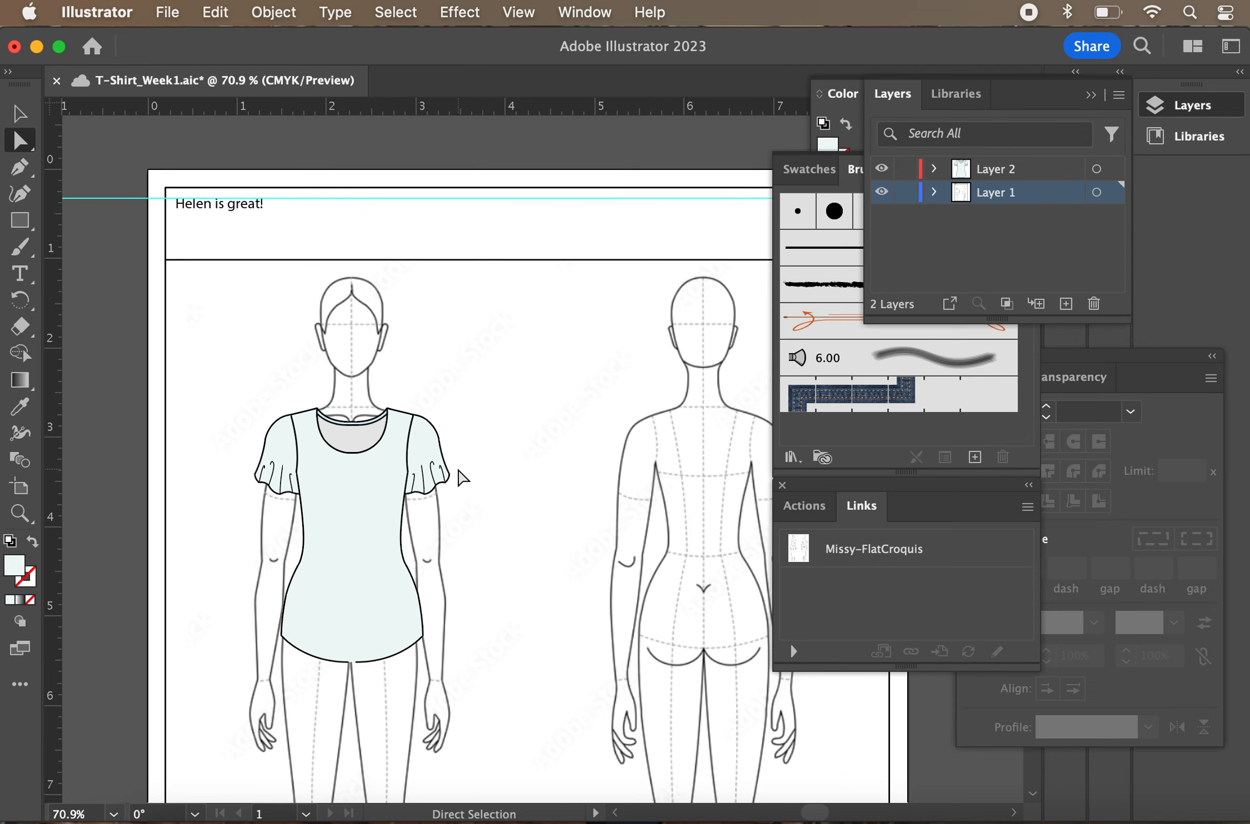
scroll(292, 678, up, 5)
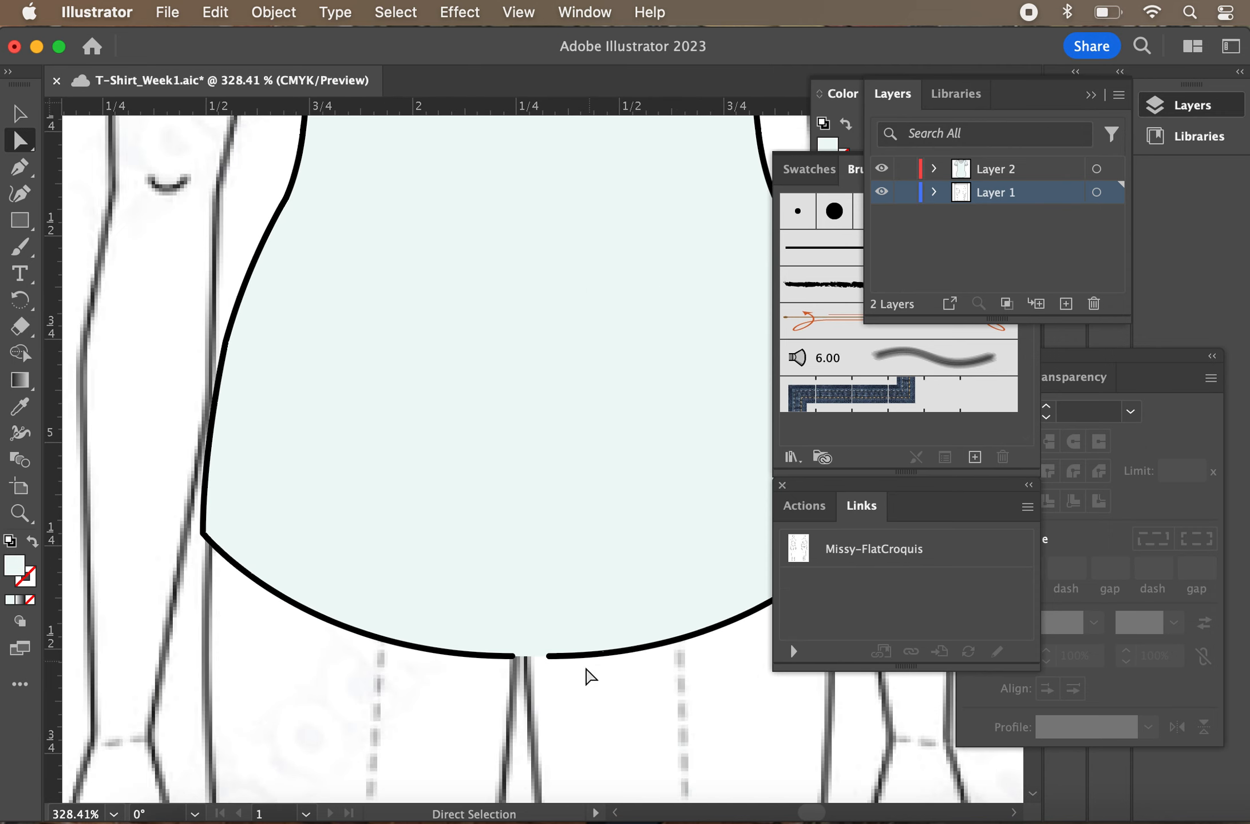
Place a horizontal ruler guide level with the two centre end points of the front body's hem
click(569, 689)
drag(568, 692, 502, 638)
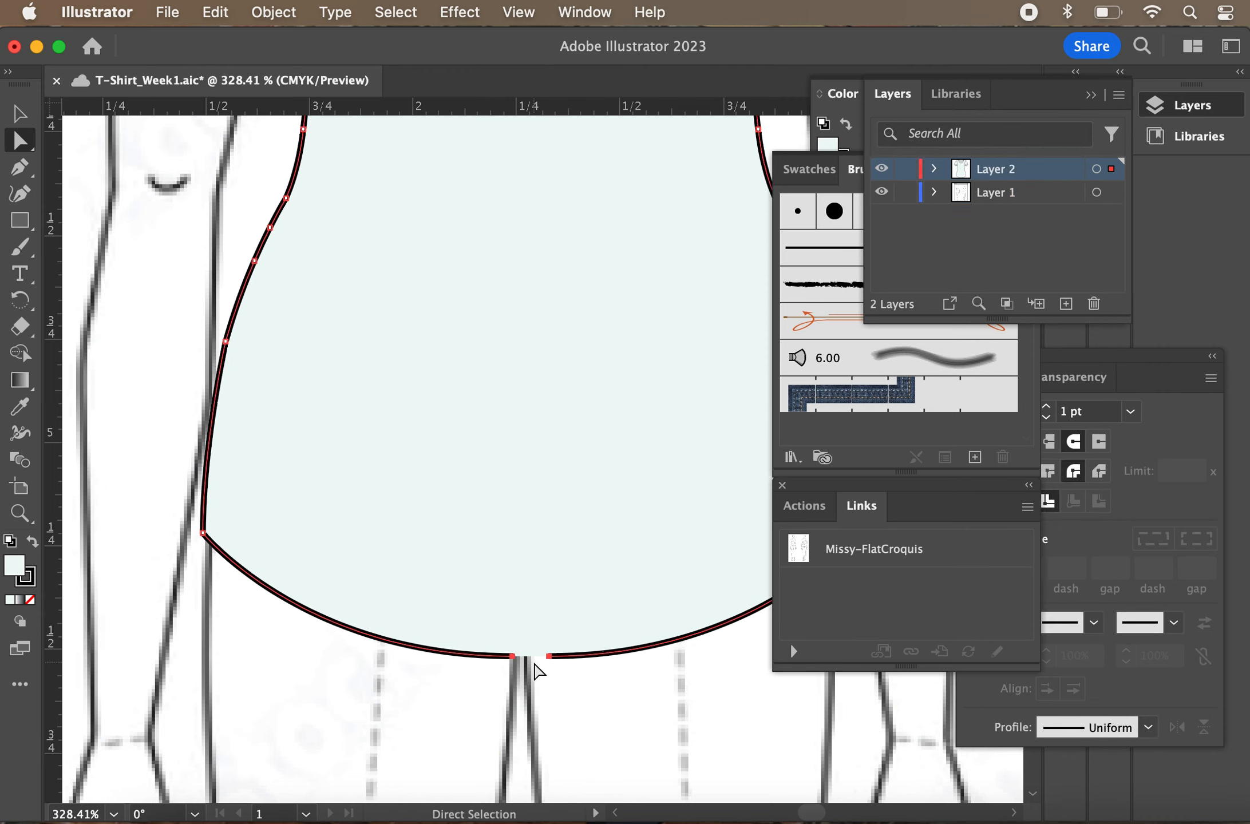
drag(568, 109, 564, 394)
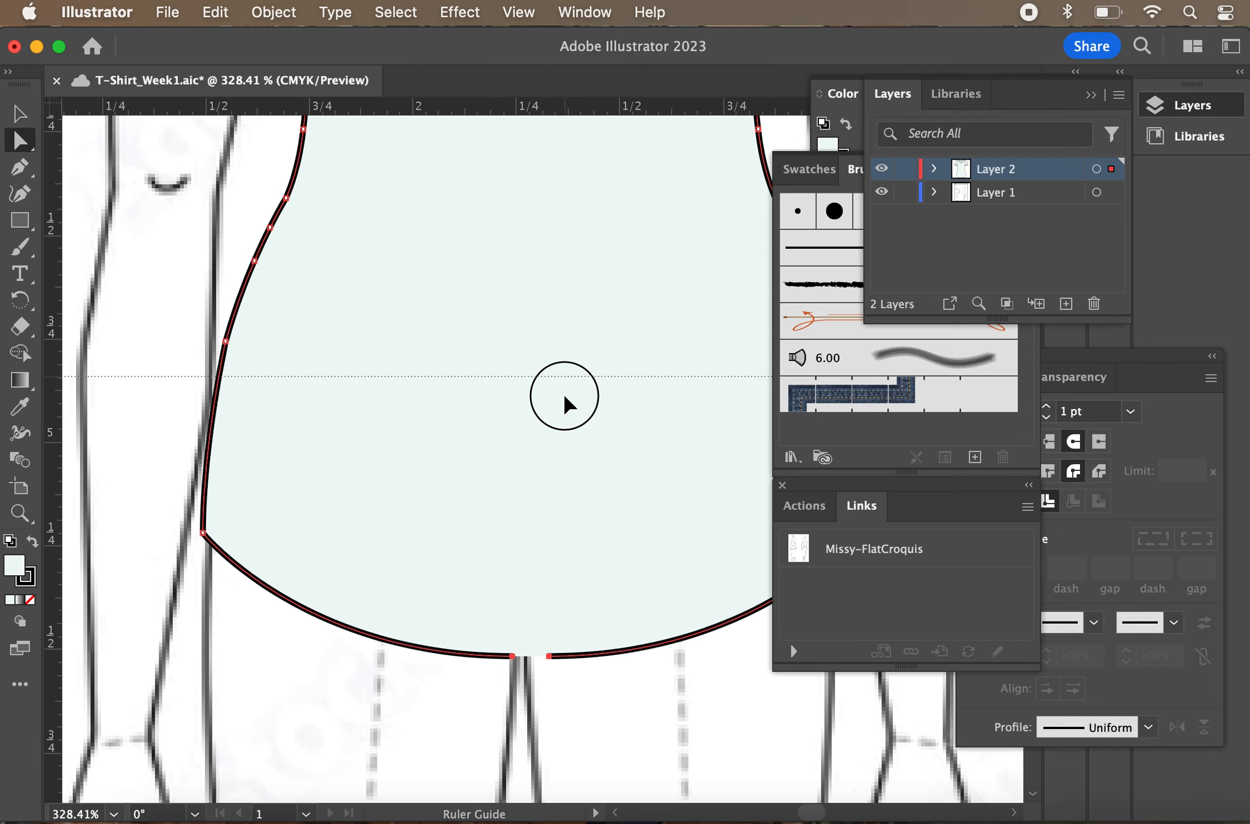
drag(583, 661, 581, 659)
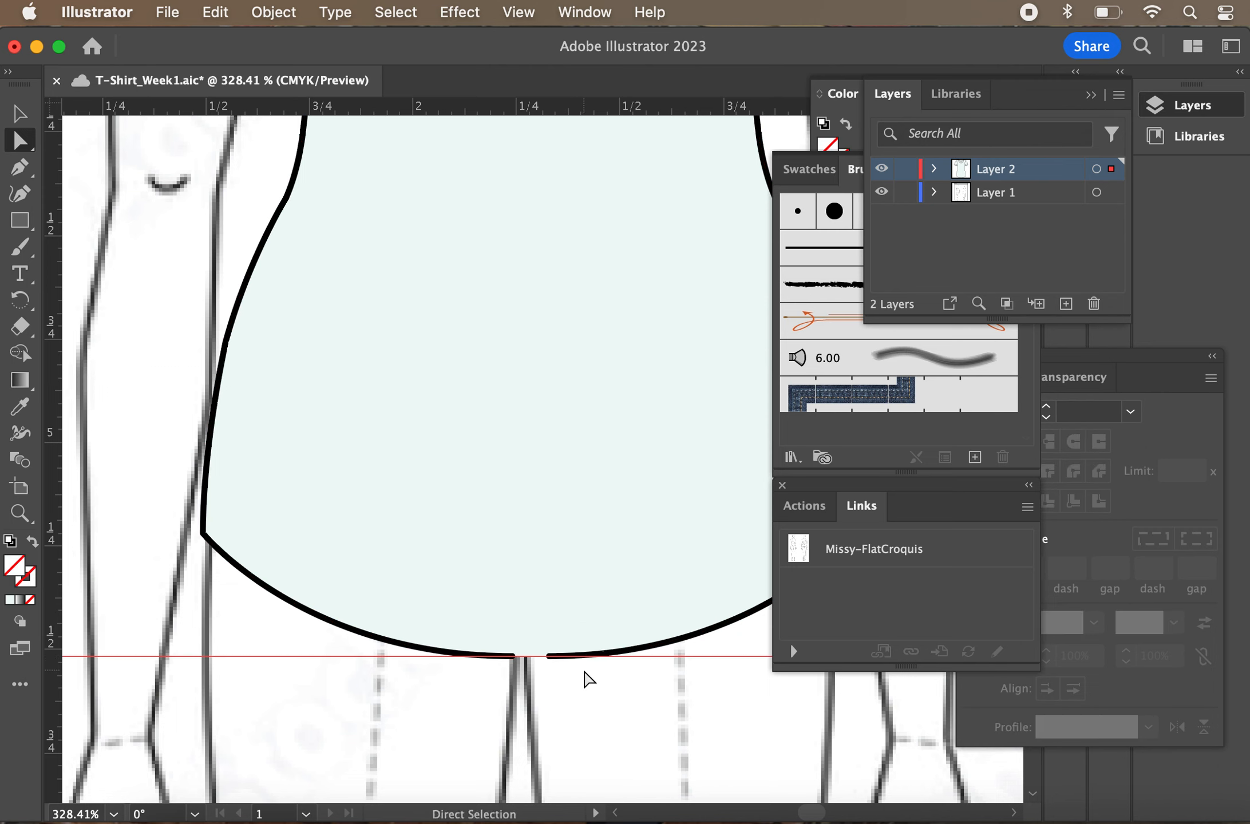
Join the two centre end points of the front body's hem and save the document
click(509, 652)
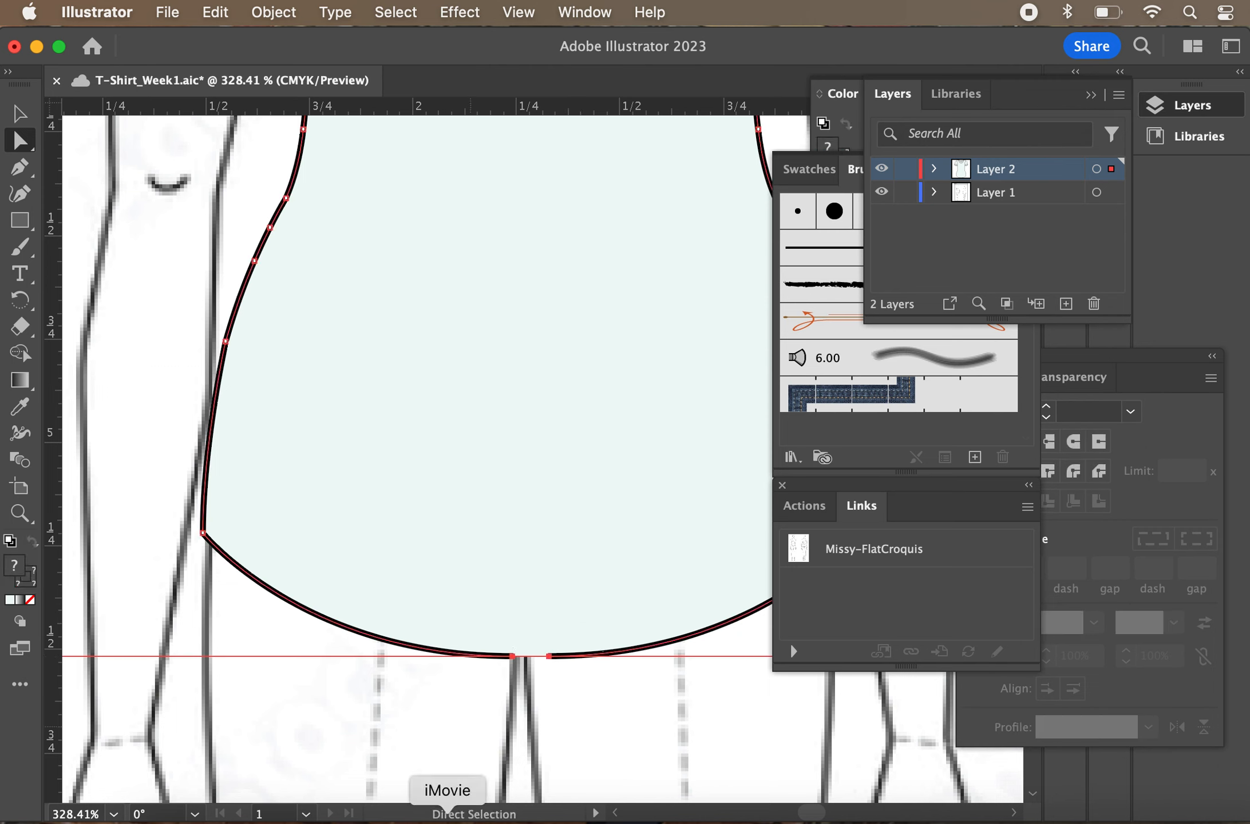
click(265, 684)
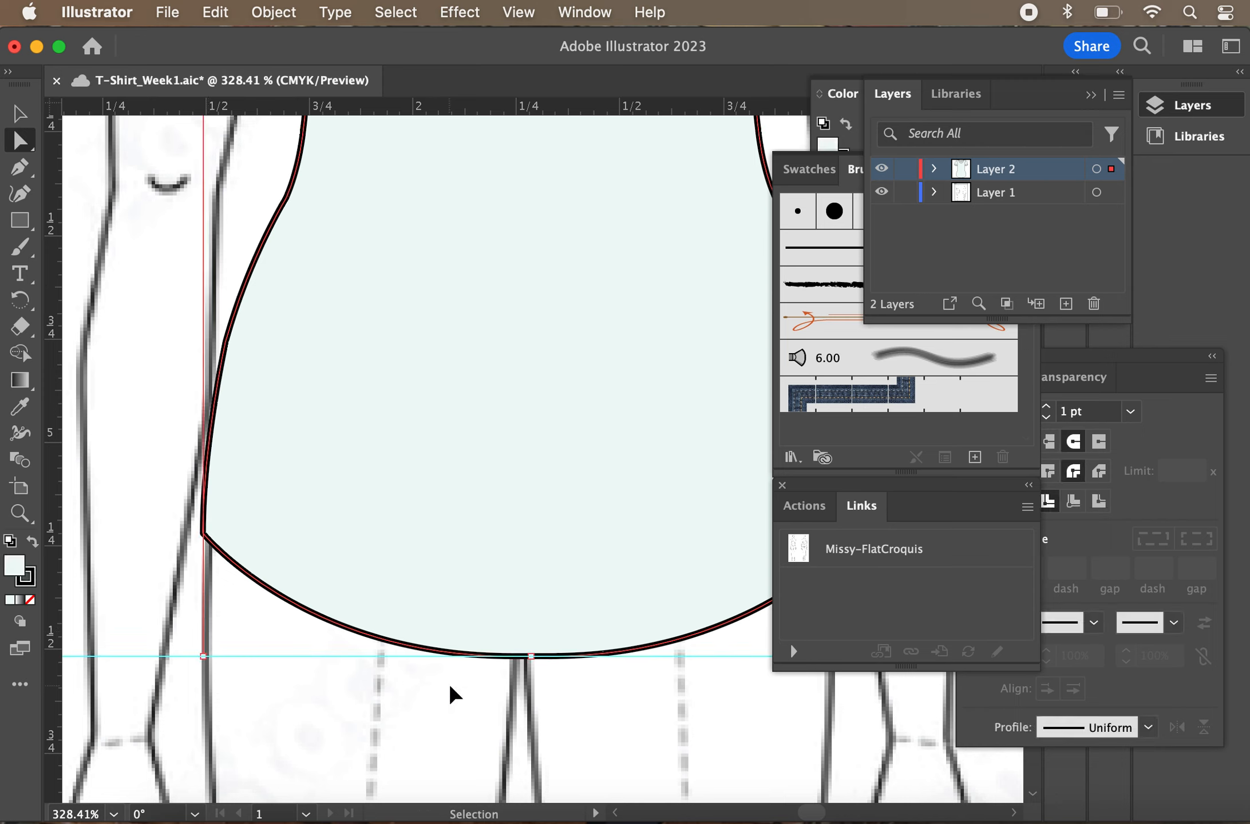
key(super+s)
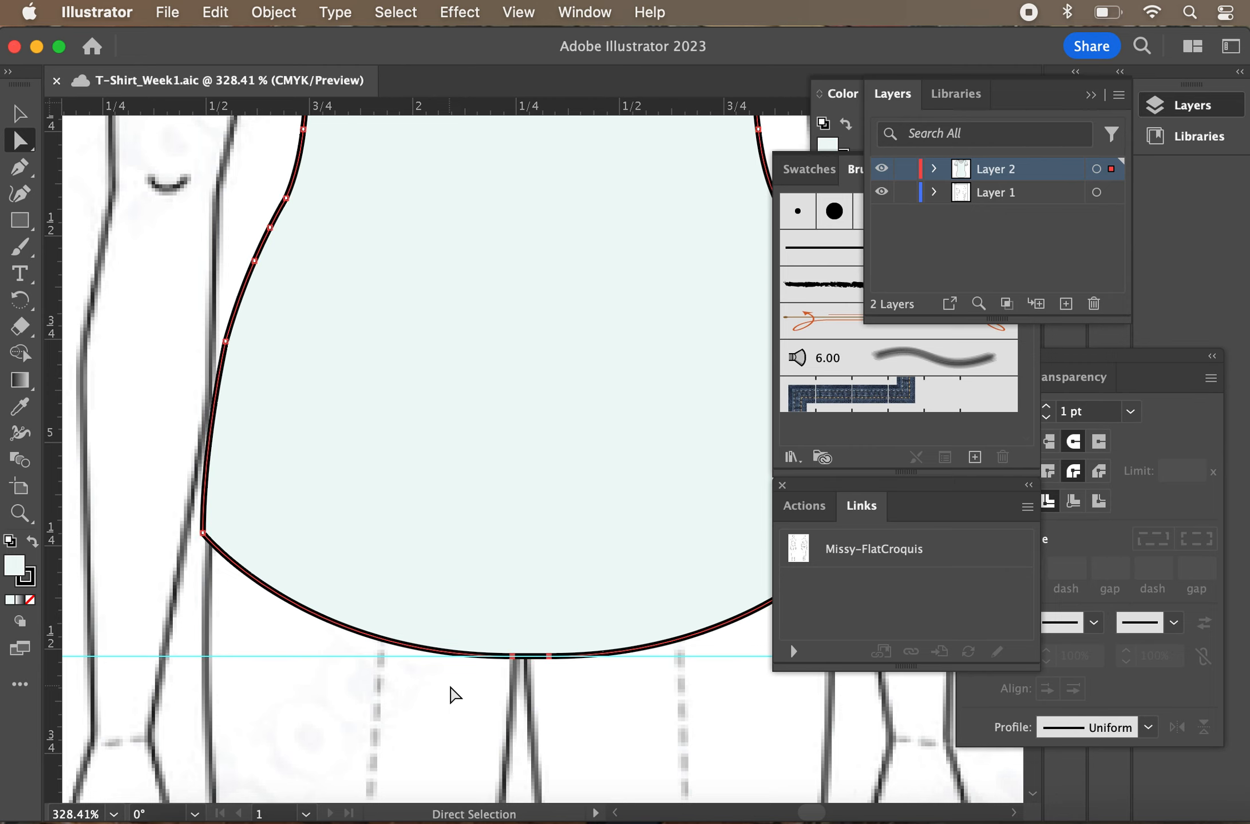
click(245, 659)
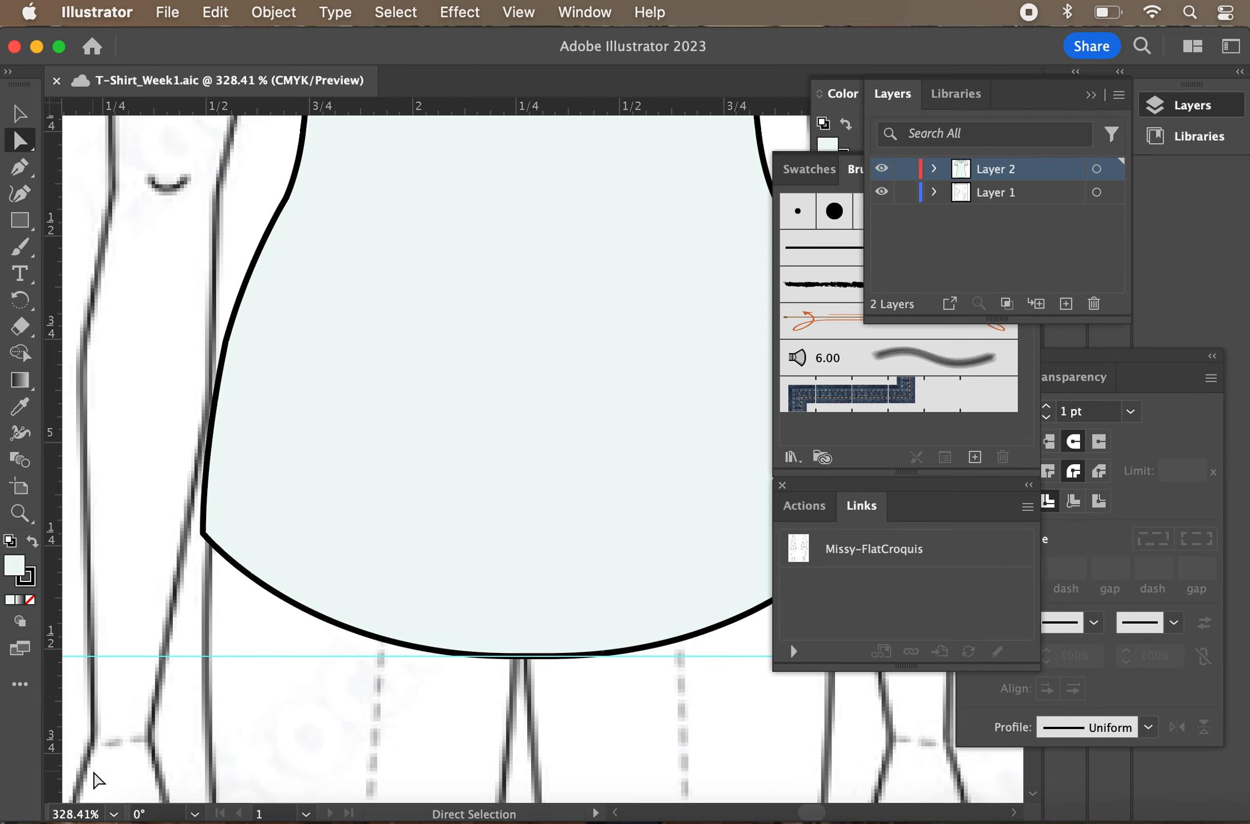
Send the joined front body behind all other parts of the shirt
key(super+minus)
key(super+0)
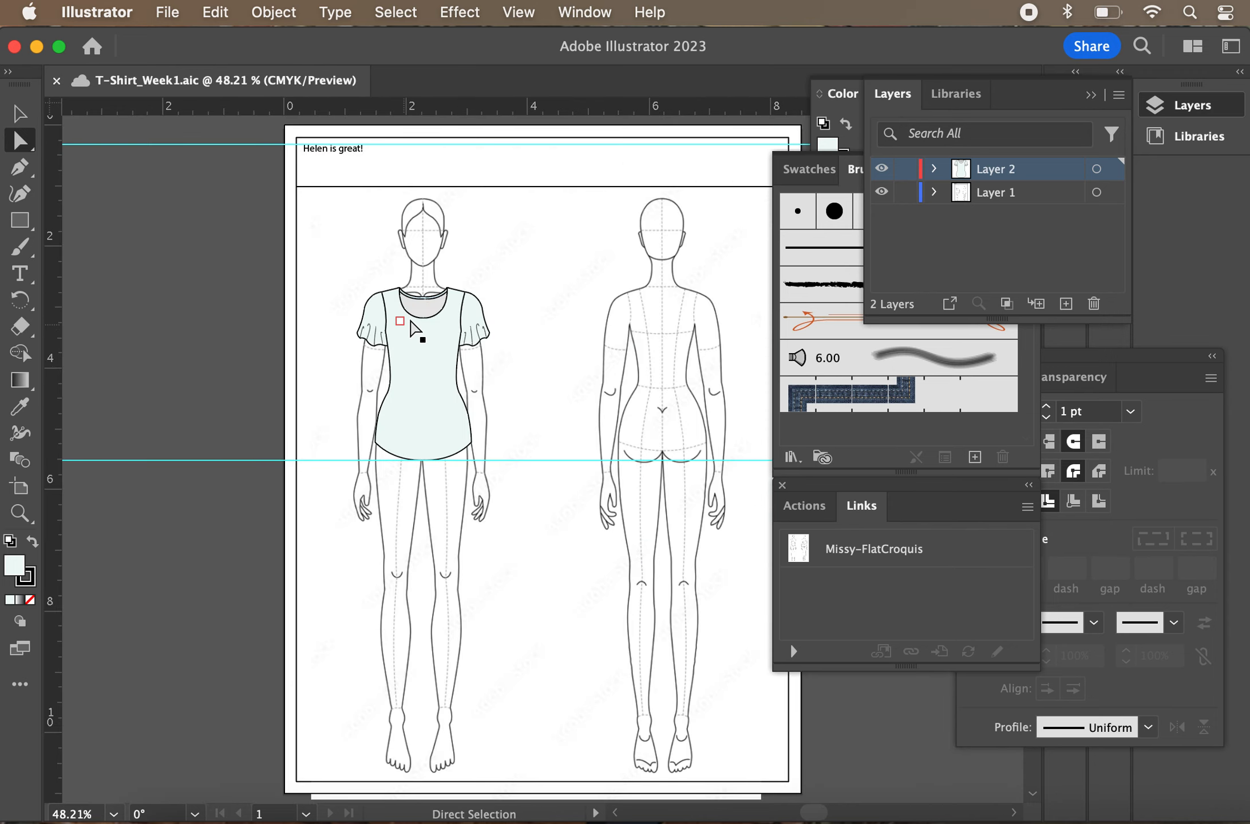
scroll(423, 301, up, 5)
scroll(423, 303, up, 5)
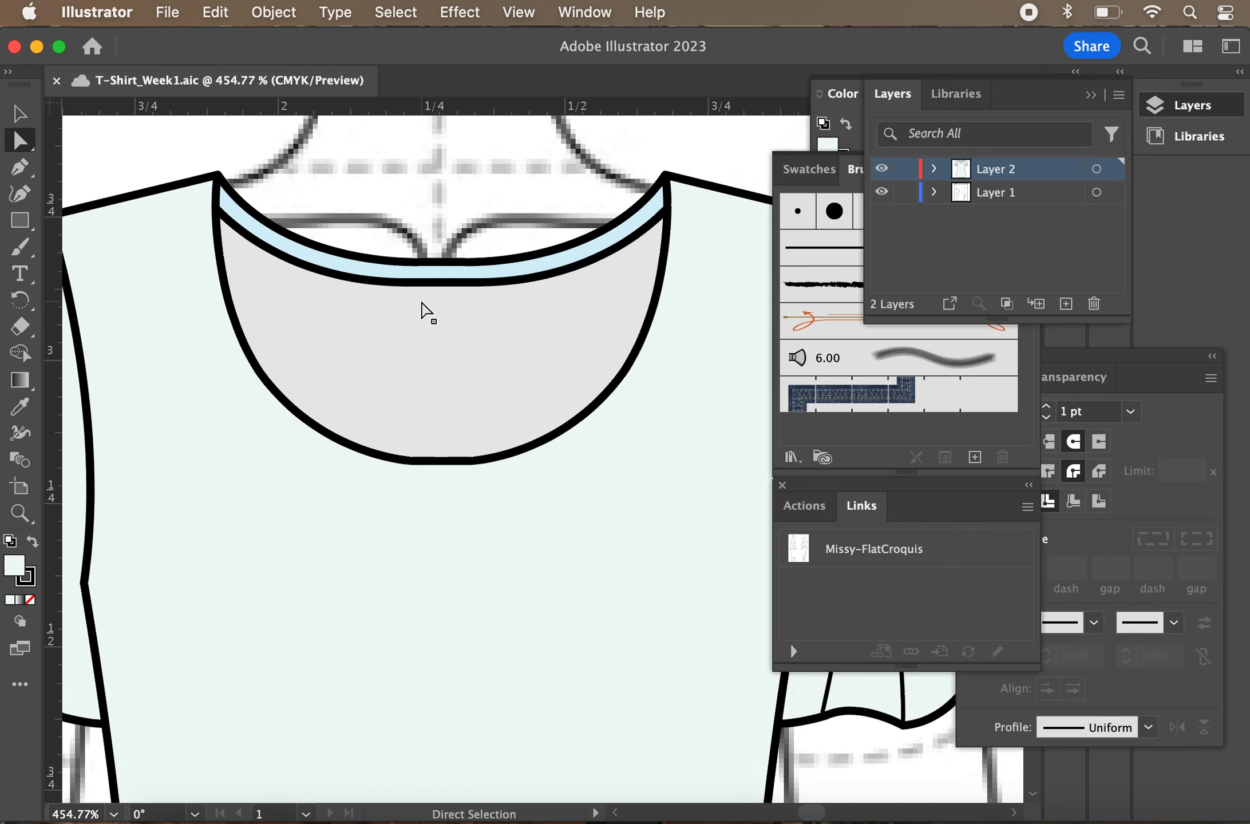
click(17, 117)
click(167, 387)
click(256, 12)
mouse_move(310, 73)
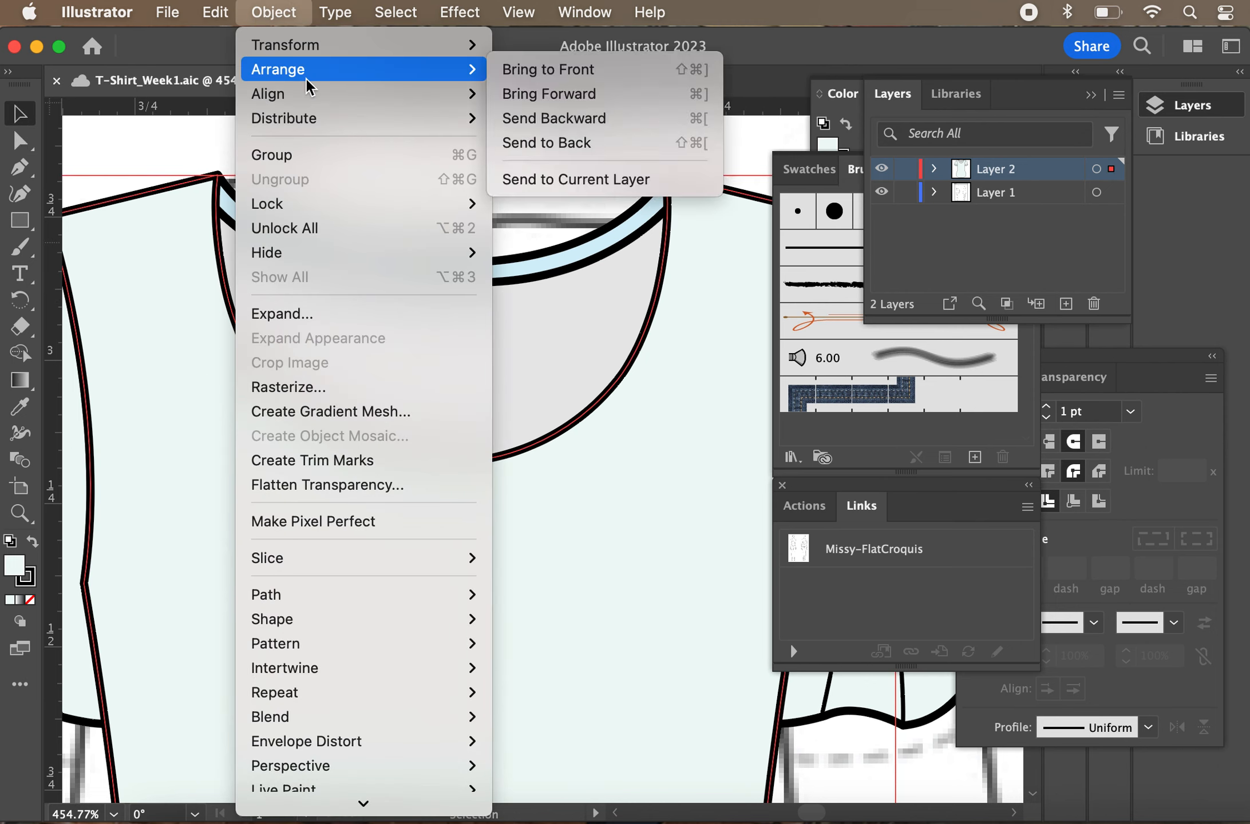
click(530, 143)
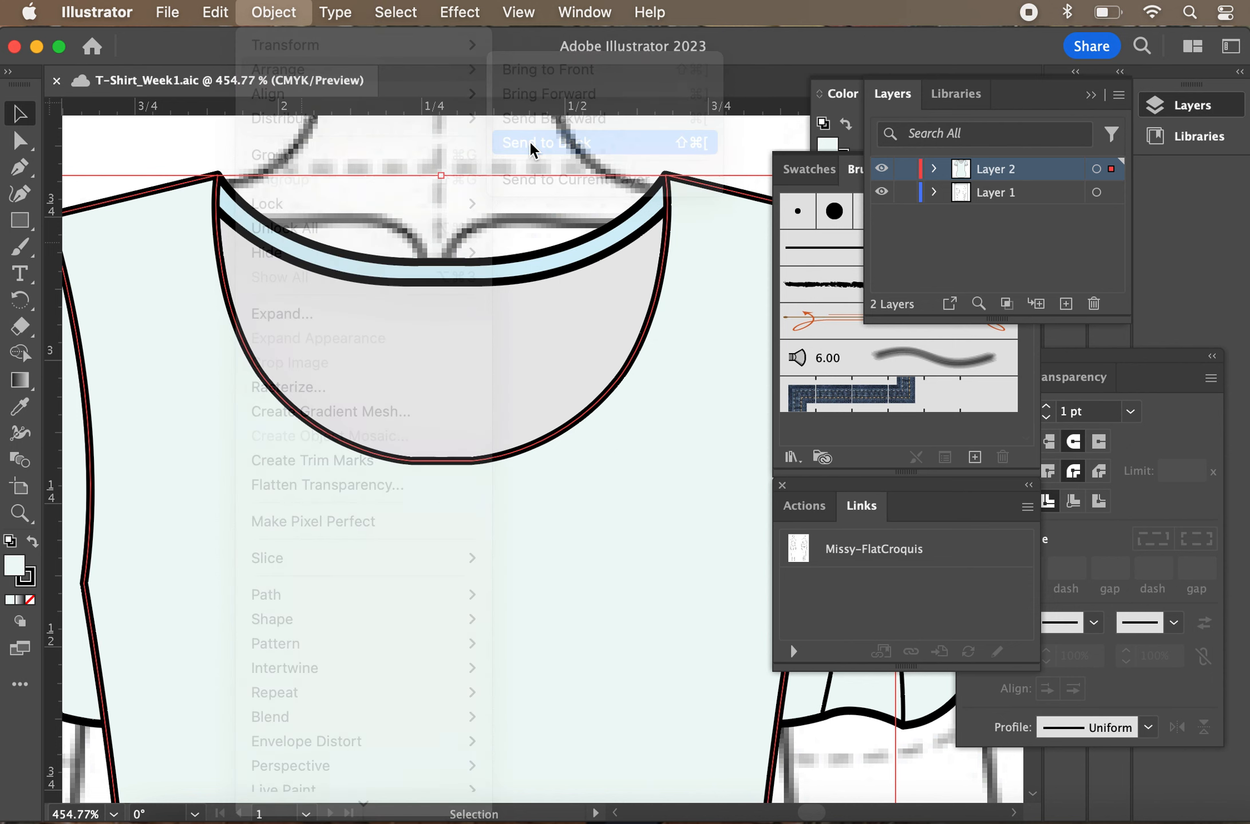
click(374, 539)
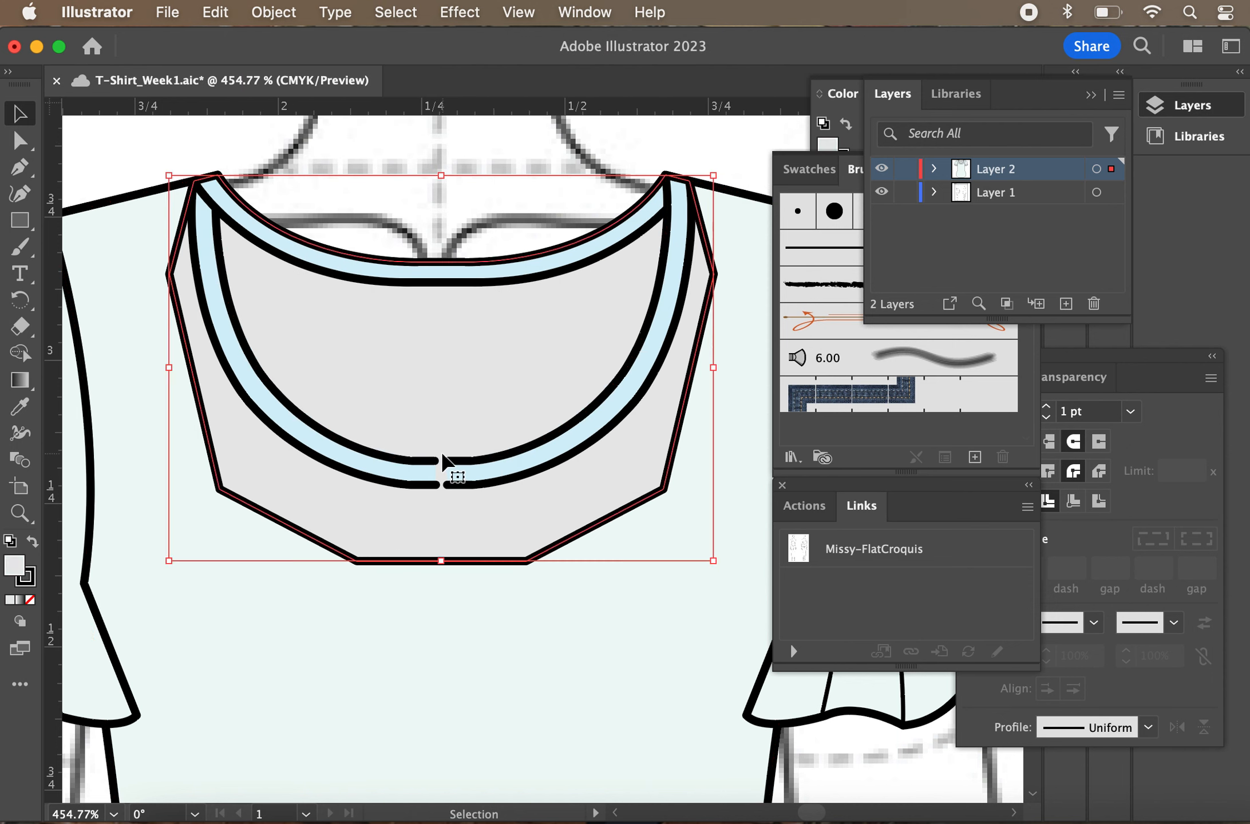
Join the upper and lower pairs of centre end points of the light blue front neckband
key(a)
click(440, 468)
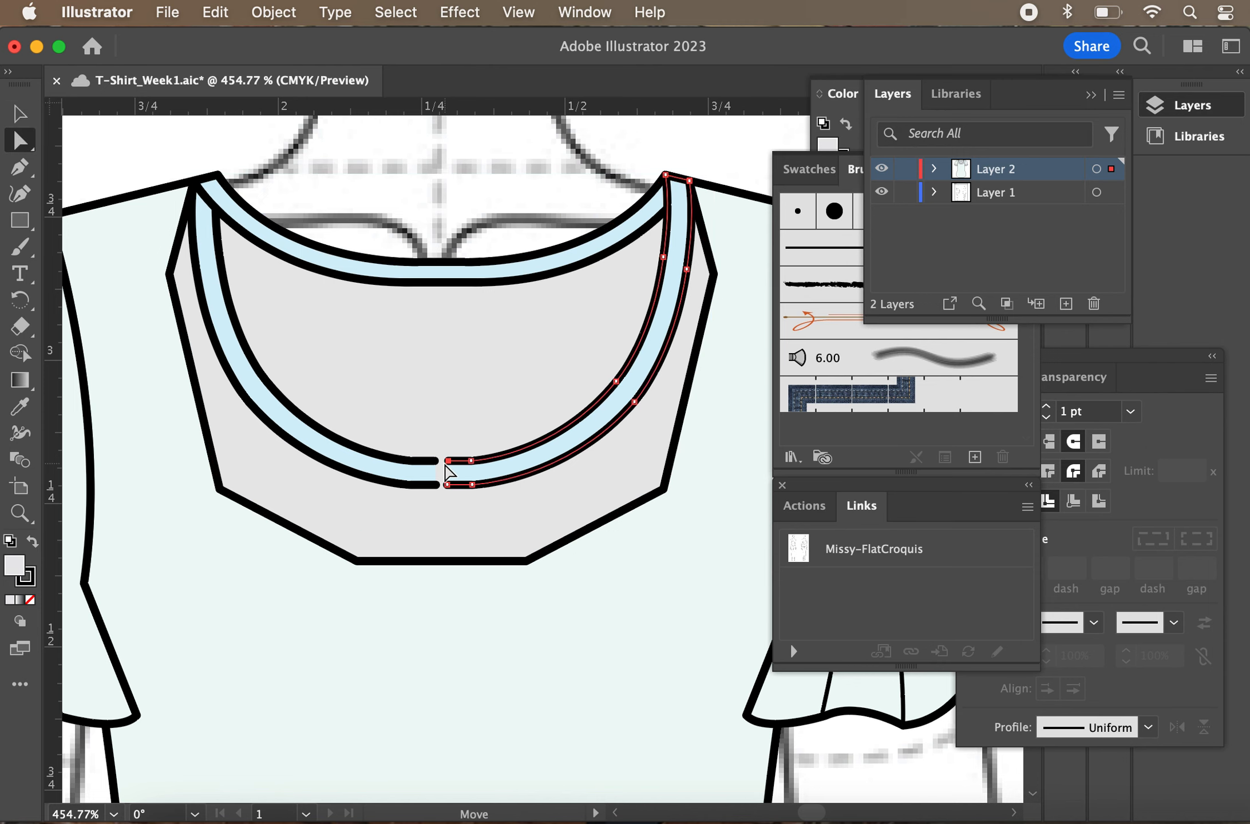
shift+click(437, 469)
shift+click(448, 484)
shift+click(436, 485)
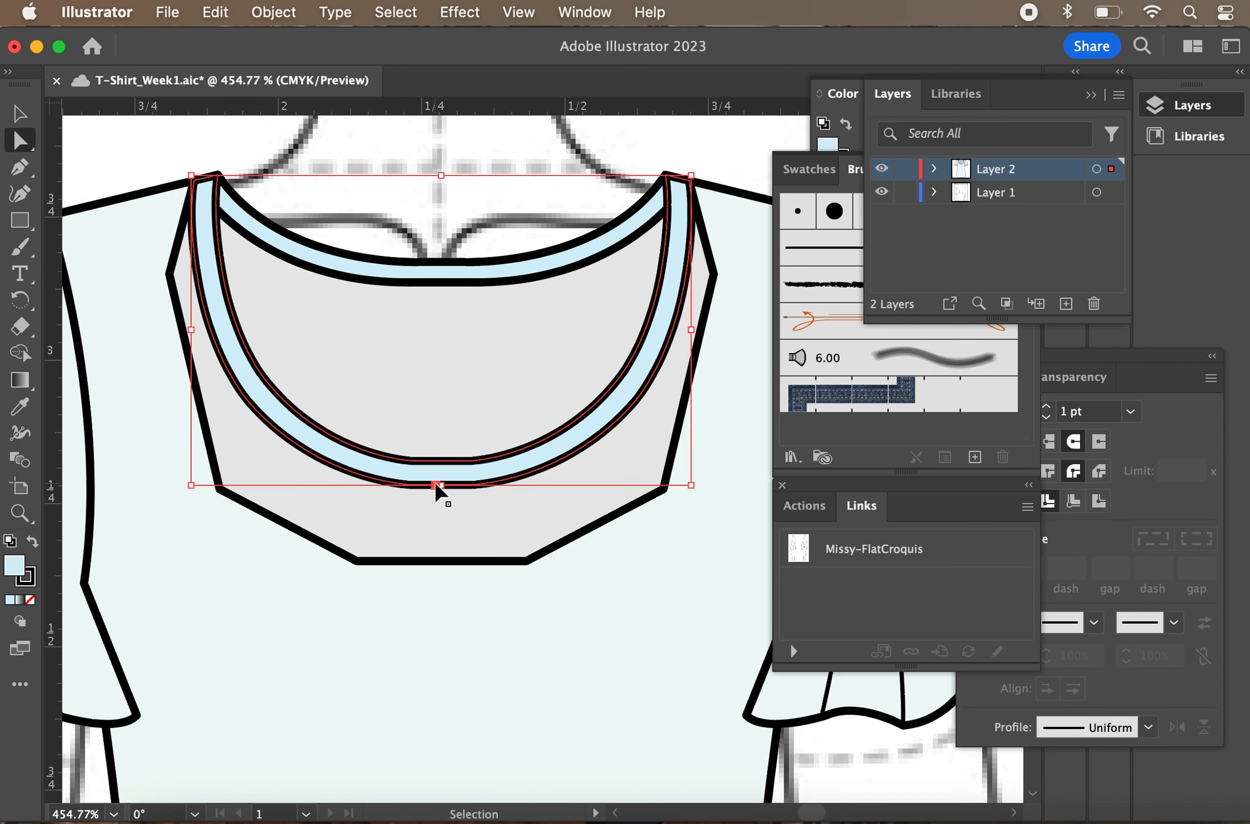
Send the grey inner back neck piece to the back and save the document
click(452, 538)
click(276, 12)
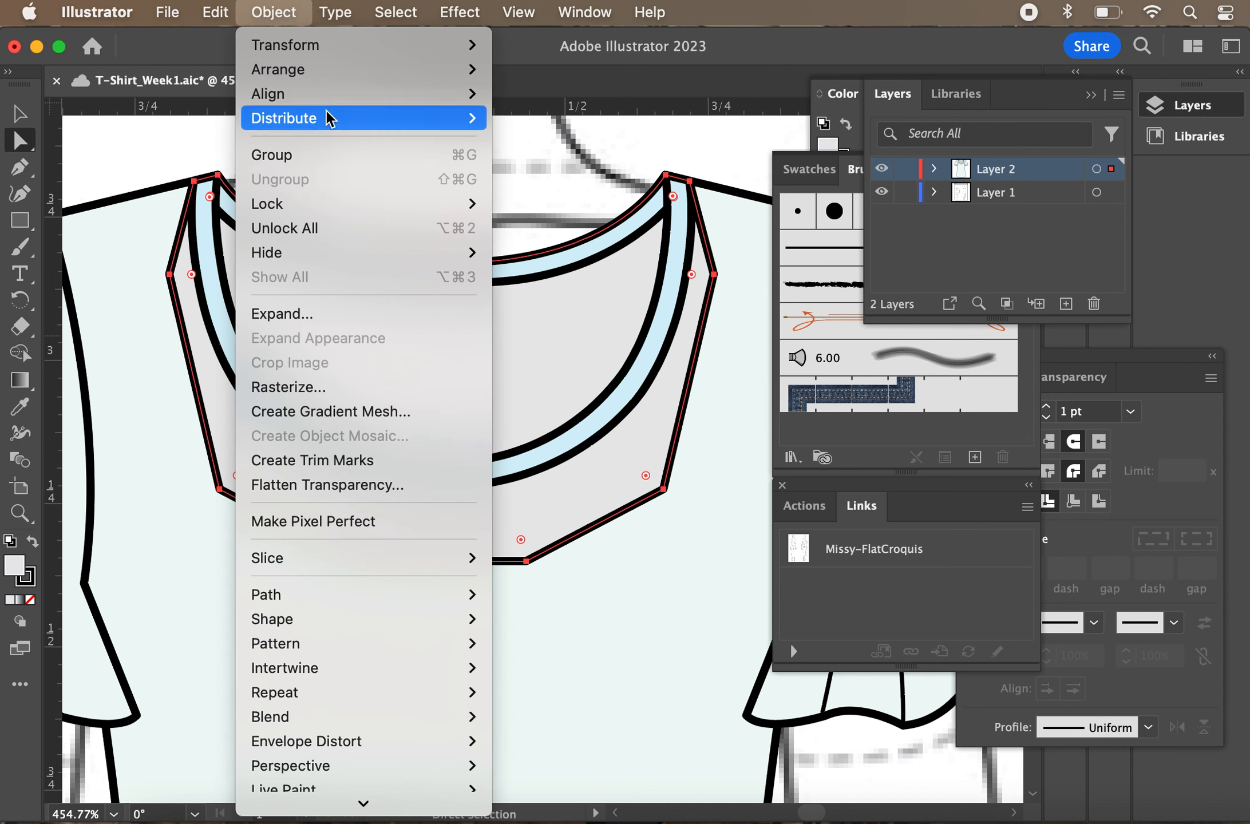
mouse_move(337, 64)
click(564, 143)
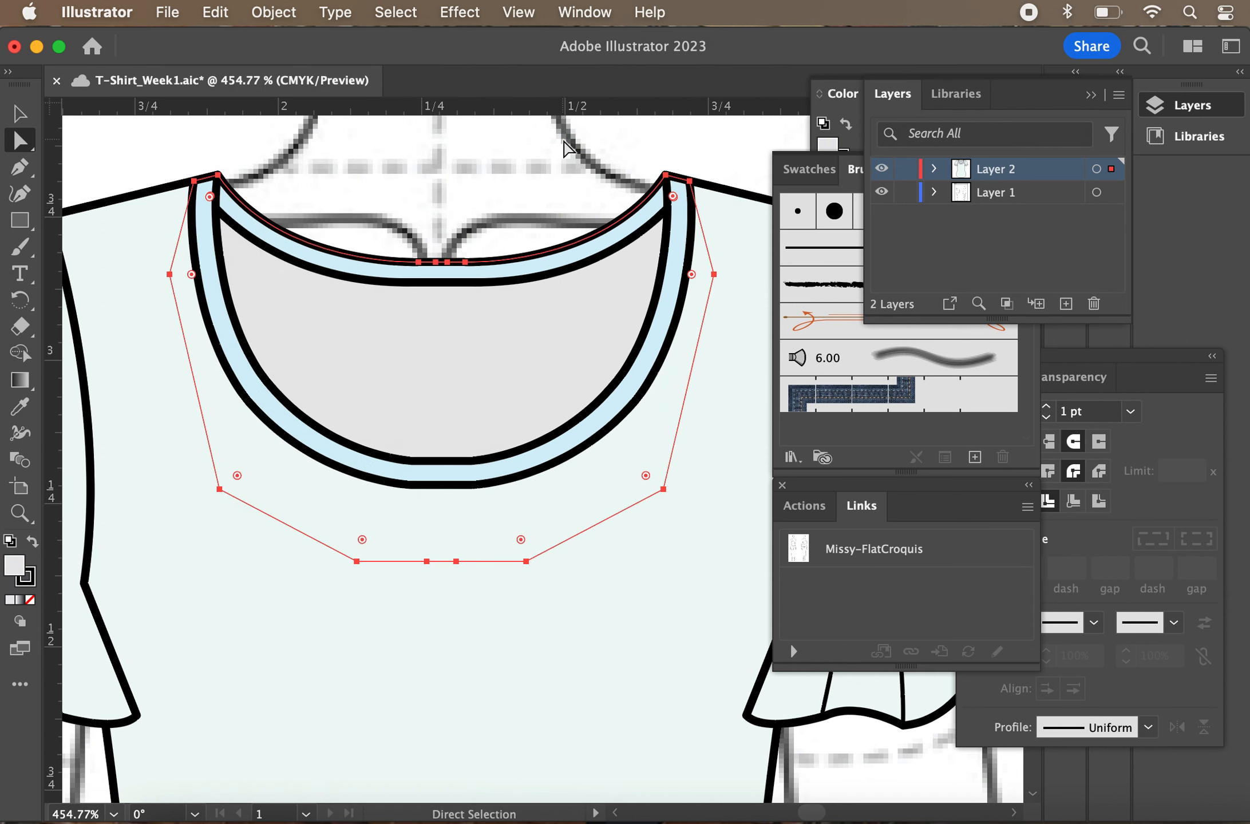
click(502, 179)
scroll(503, 181, down, 2)
key(cmd+s)
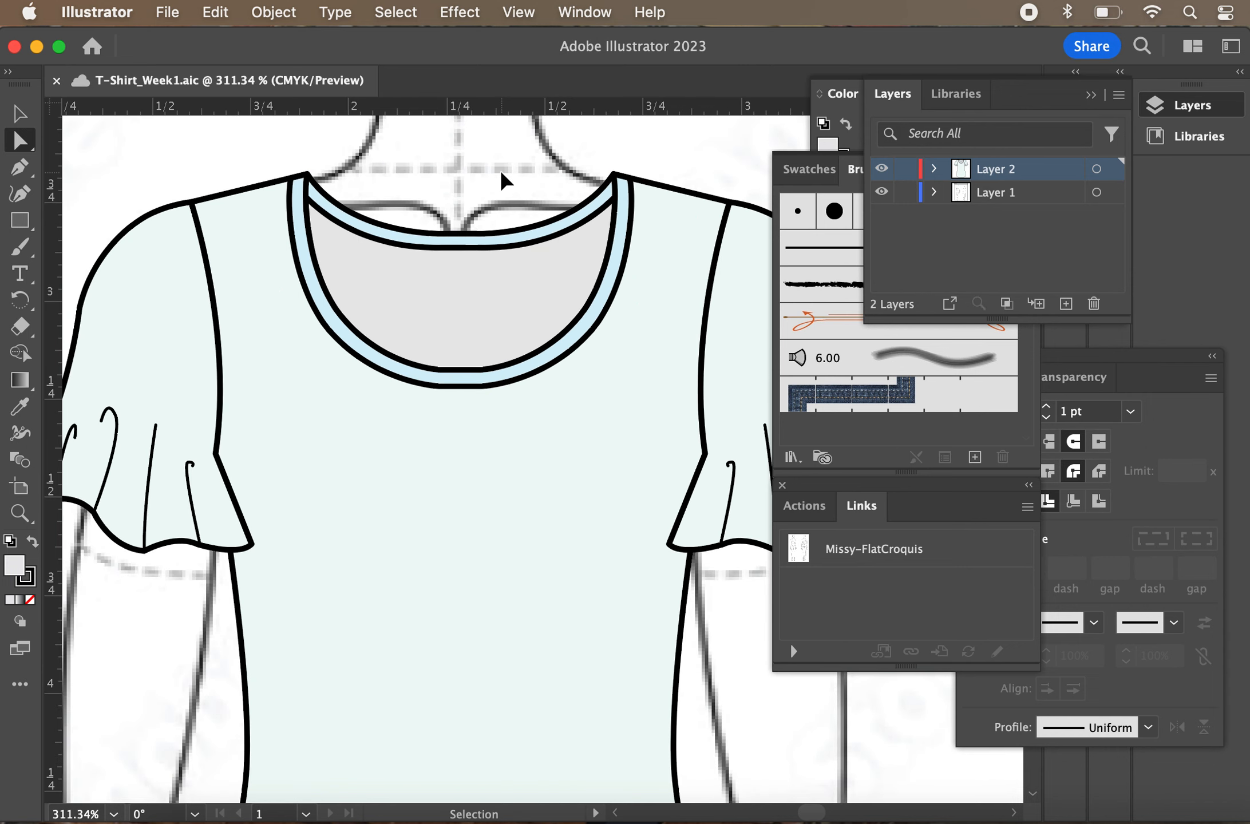
Select both sleeve shapes, send them to the back behind the front body, and save the document
scroll(109, 246, down, 1)
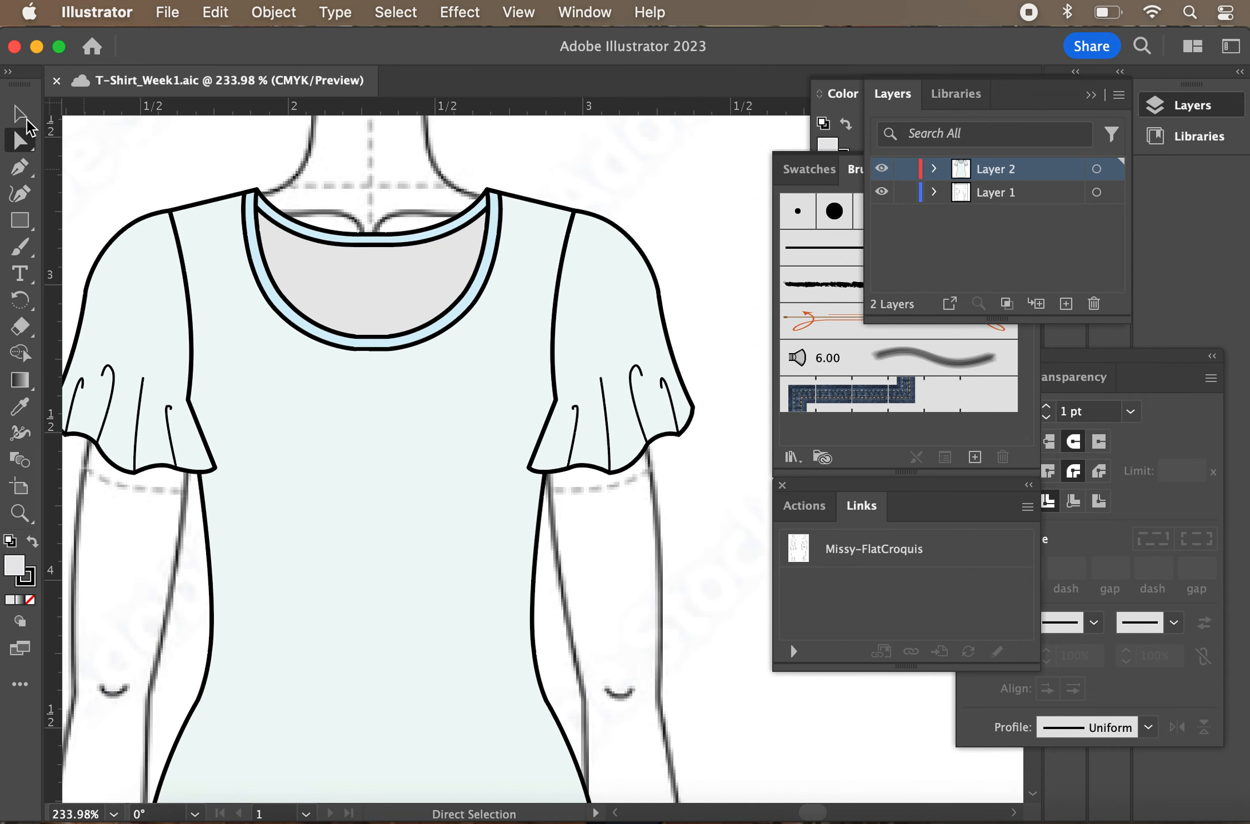
click(22, 116)
click(152, 263)
shift+click(600, 351)
click(275, 12)
mouse_move(392, 73)
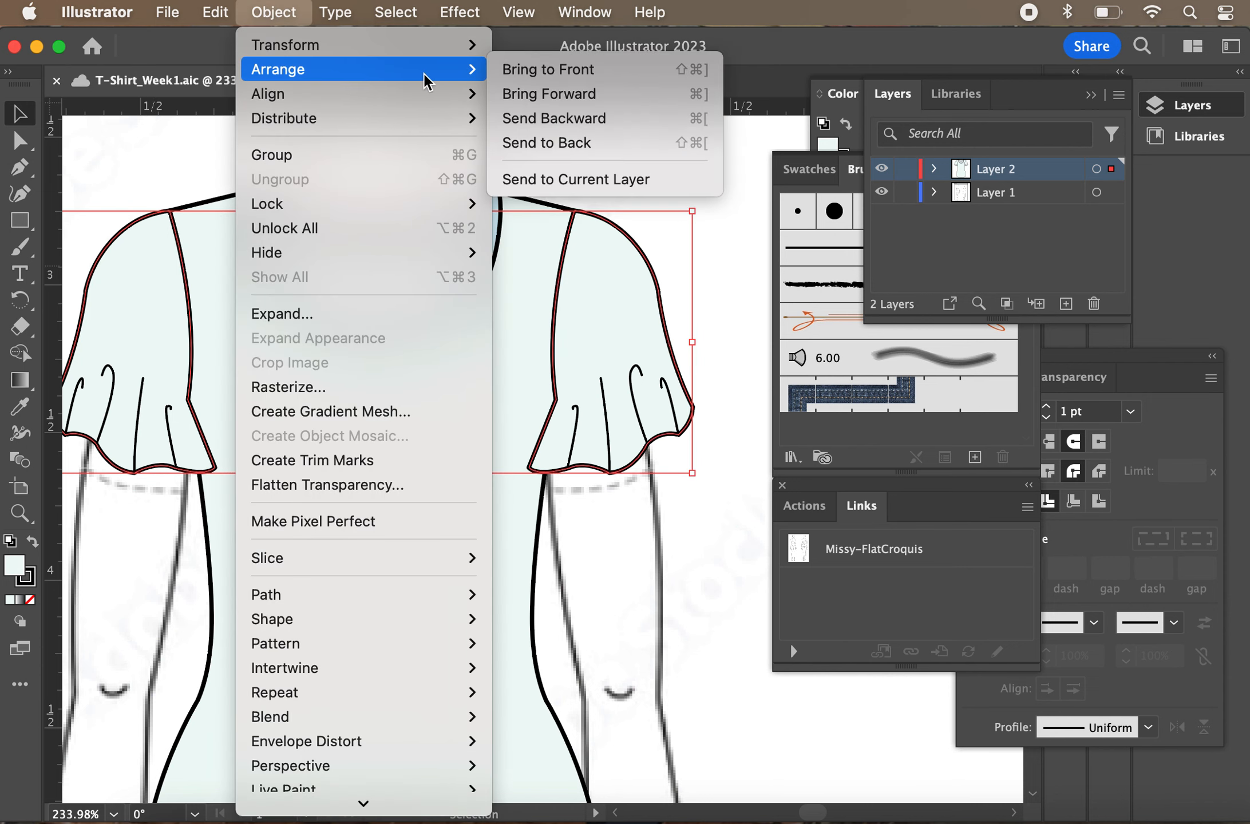
click(580, 144)
click(637, 174)
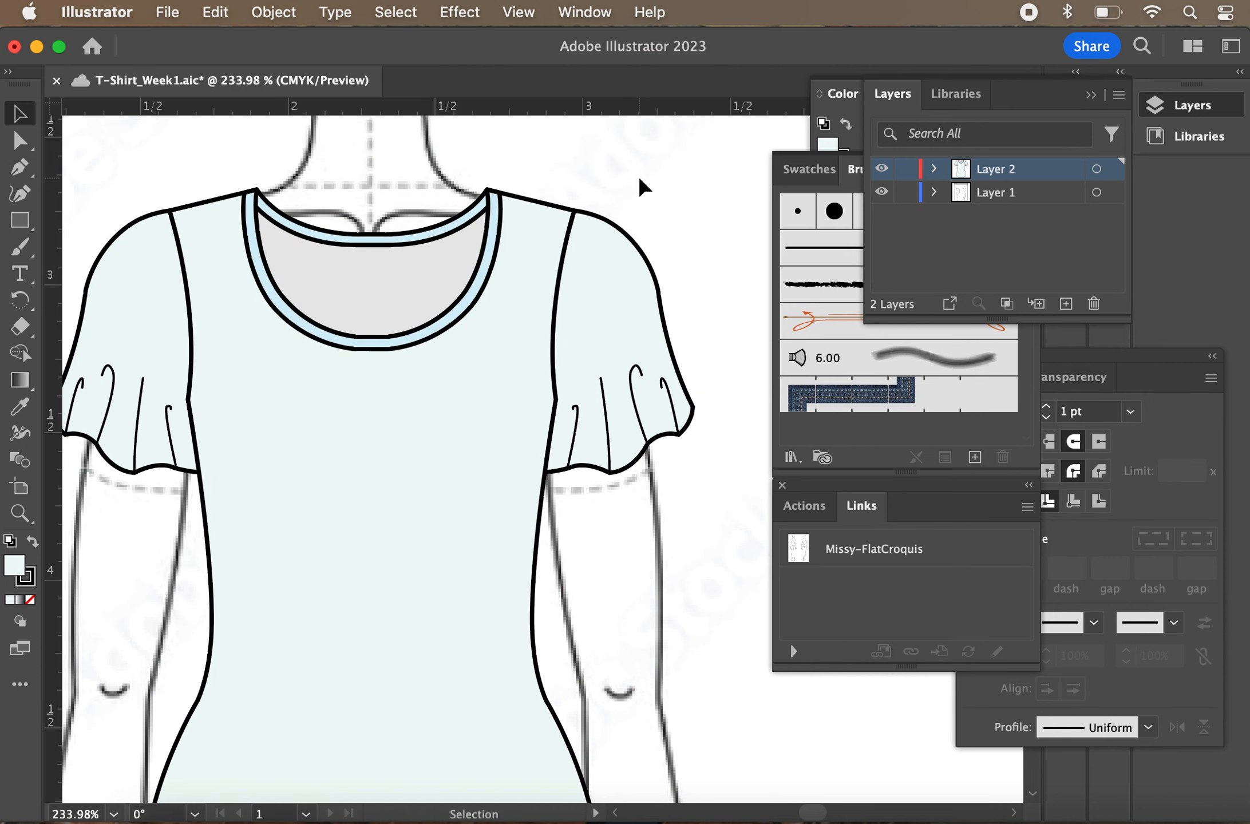
scroll(638, 175, down, 4)
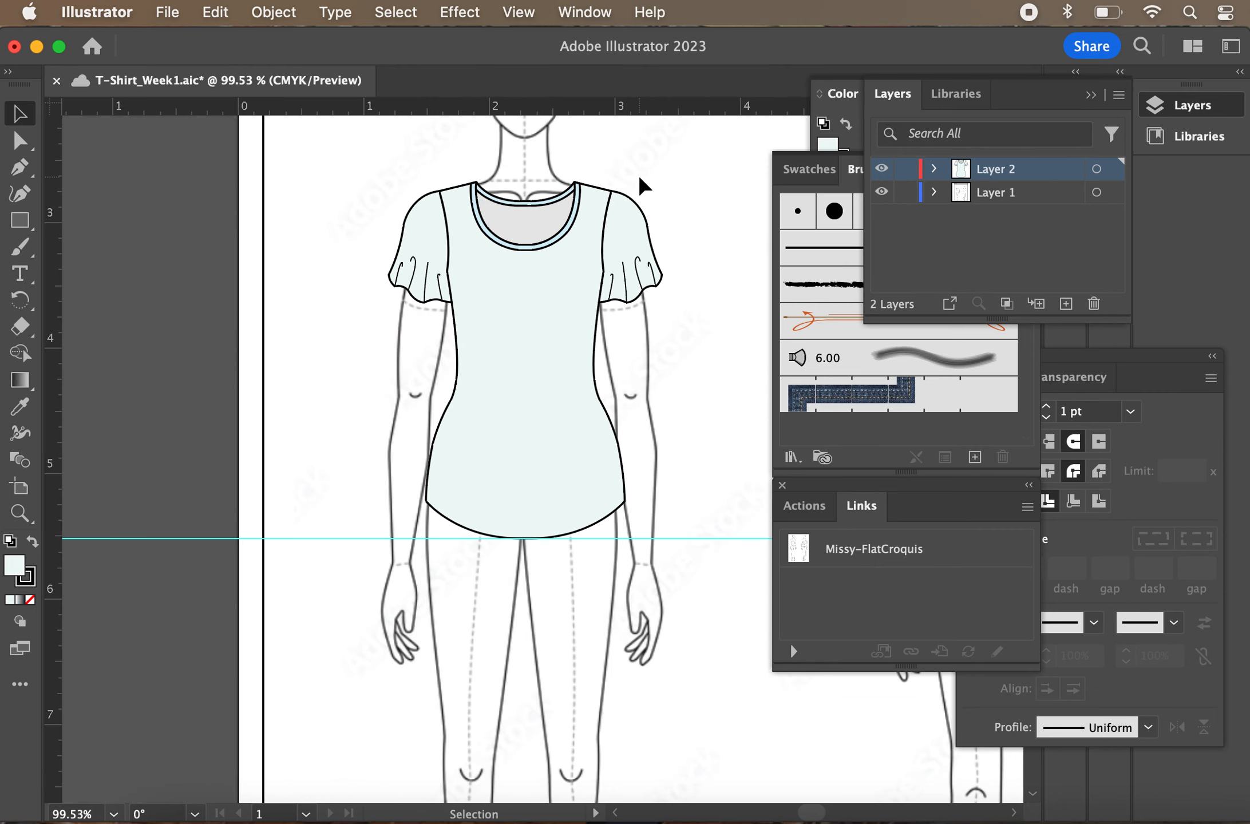
scroll(638, 174, up, 2)
scroll(638, 175, right, 2)
key(super+s)
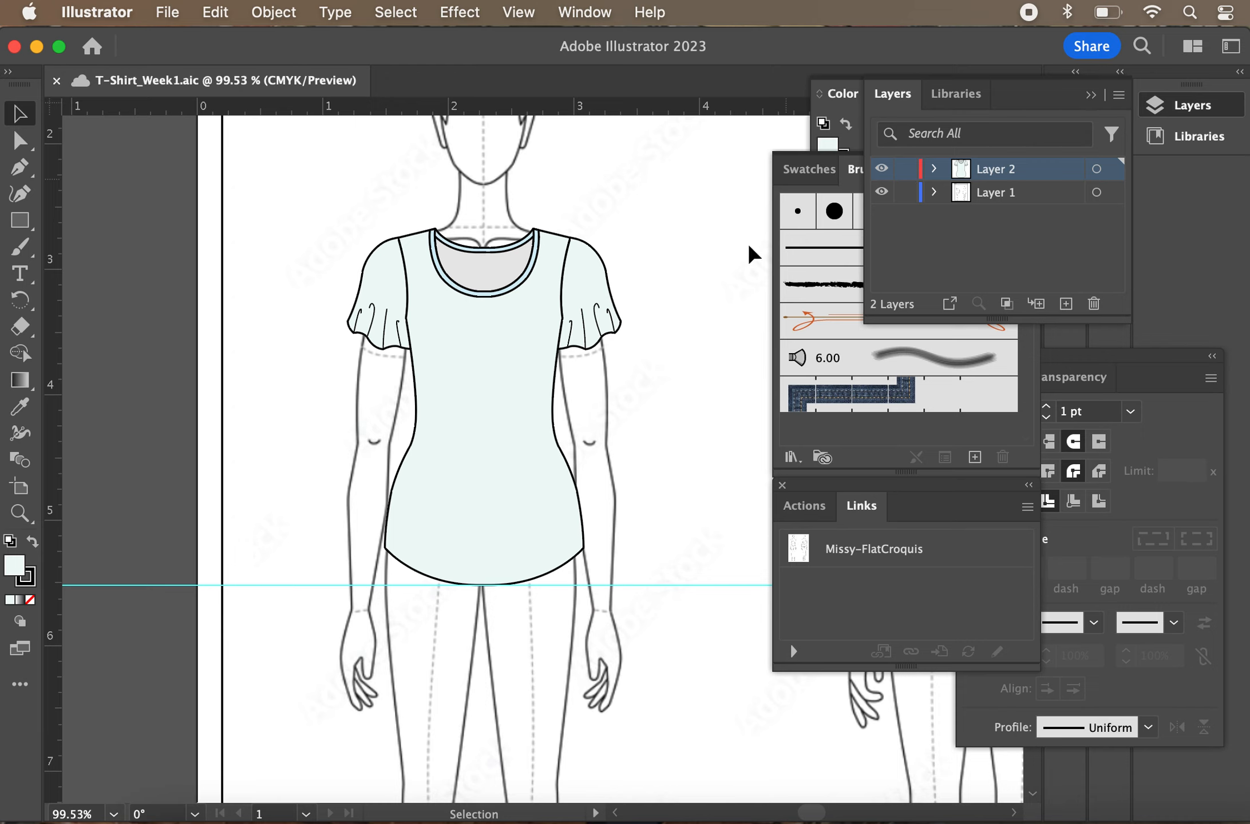
Delete the horizontal ruler guide at the shirt's hem
scroll(474, 192, up, 5)
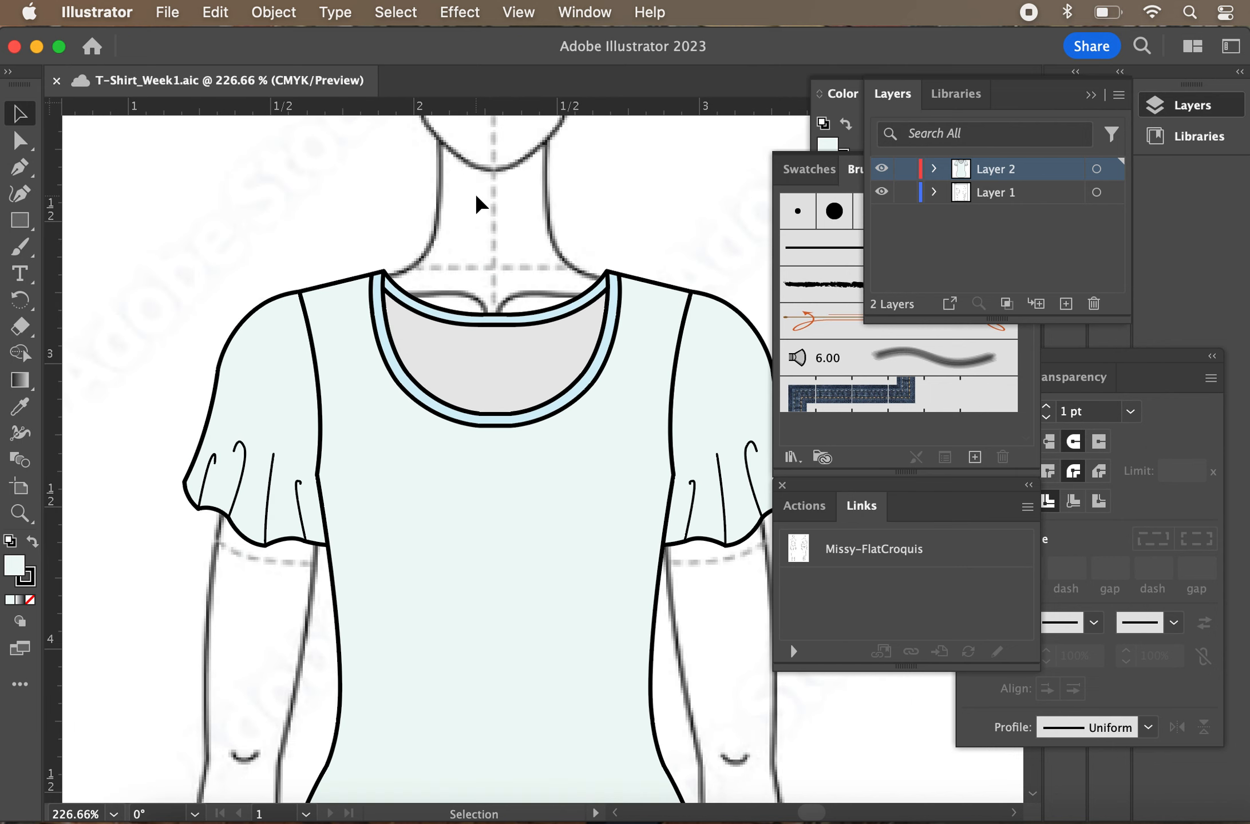
scroll(475, 193, down, 3)
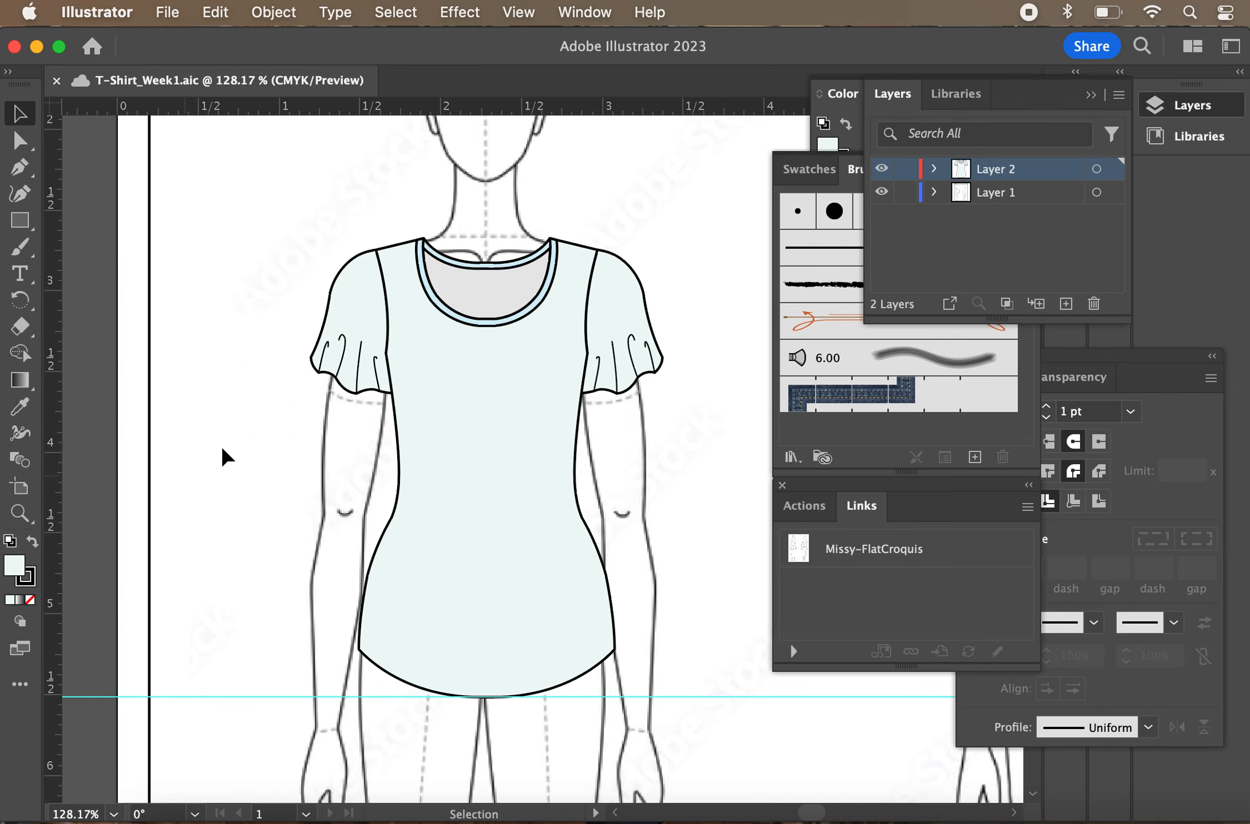
scroll(245, 423, up, 3)
scroll(244, 423, down, 5)
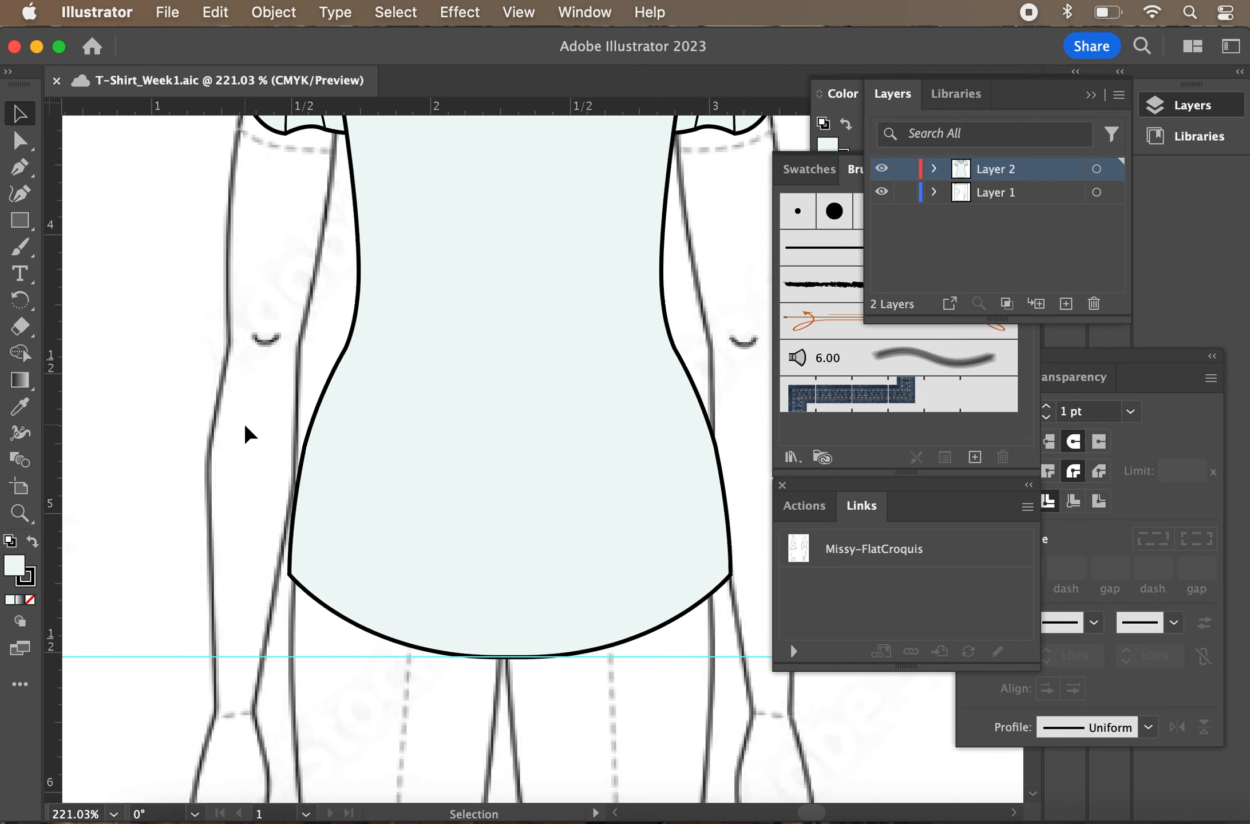
scroll(418, 609, down, 3)
scroll(418, 609, right, 2)
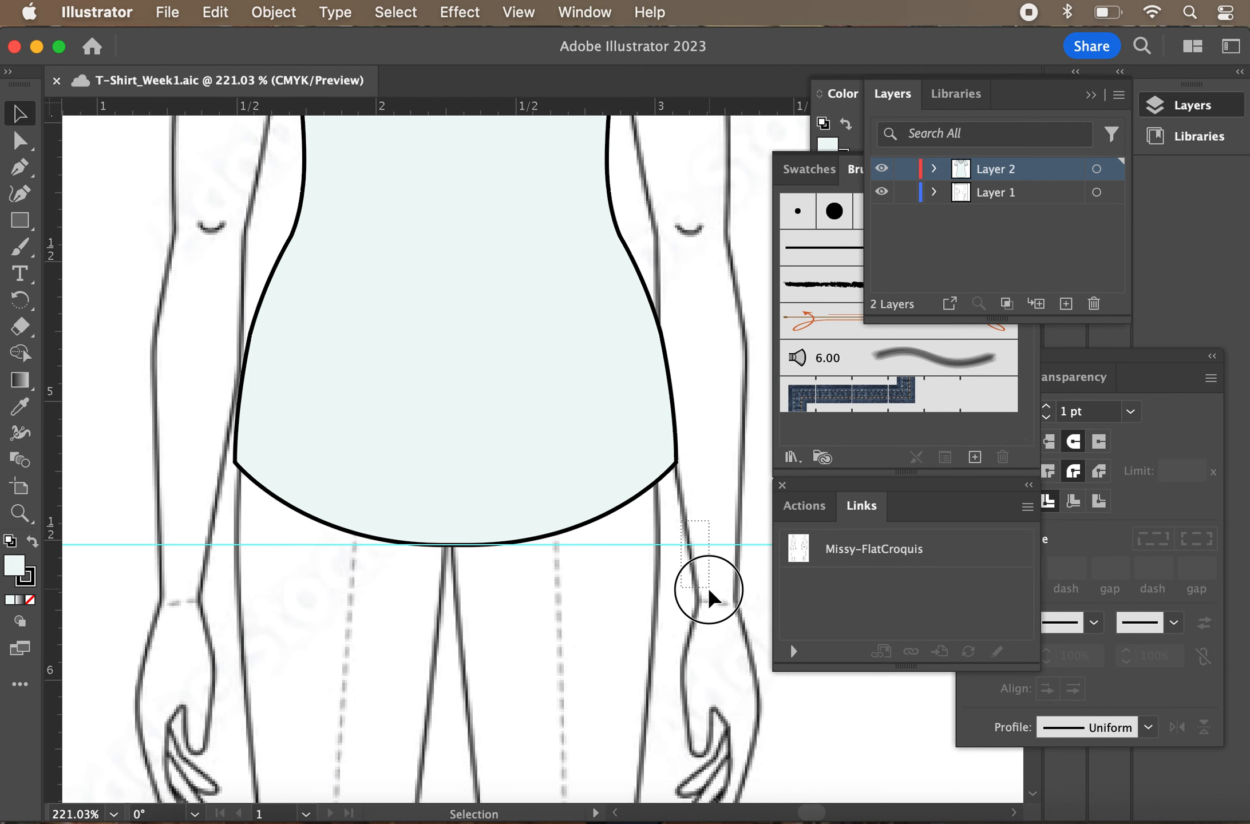
drag(709, 591, 709, 587)
key(Delete)
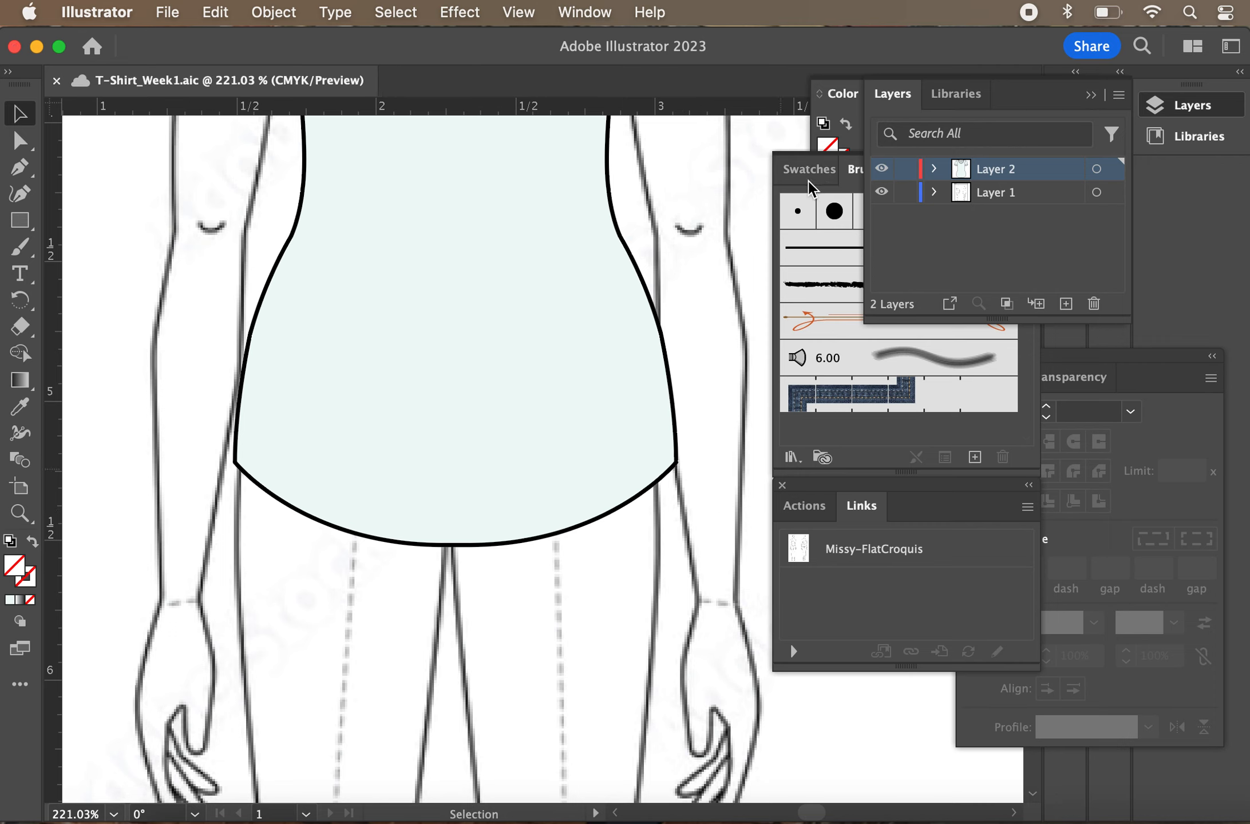
Bring up the colour swatches and the stroke settings, including the dashed line options
mouse_move(792, 181)
mouse_down()
mouse_move(787, 219)
mouse_move(793, 189)
mouse_move(808, 202)
mouse_move(836, 169)
mouse_move(886, 168)
mouse_up()
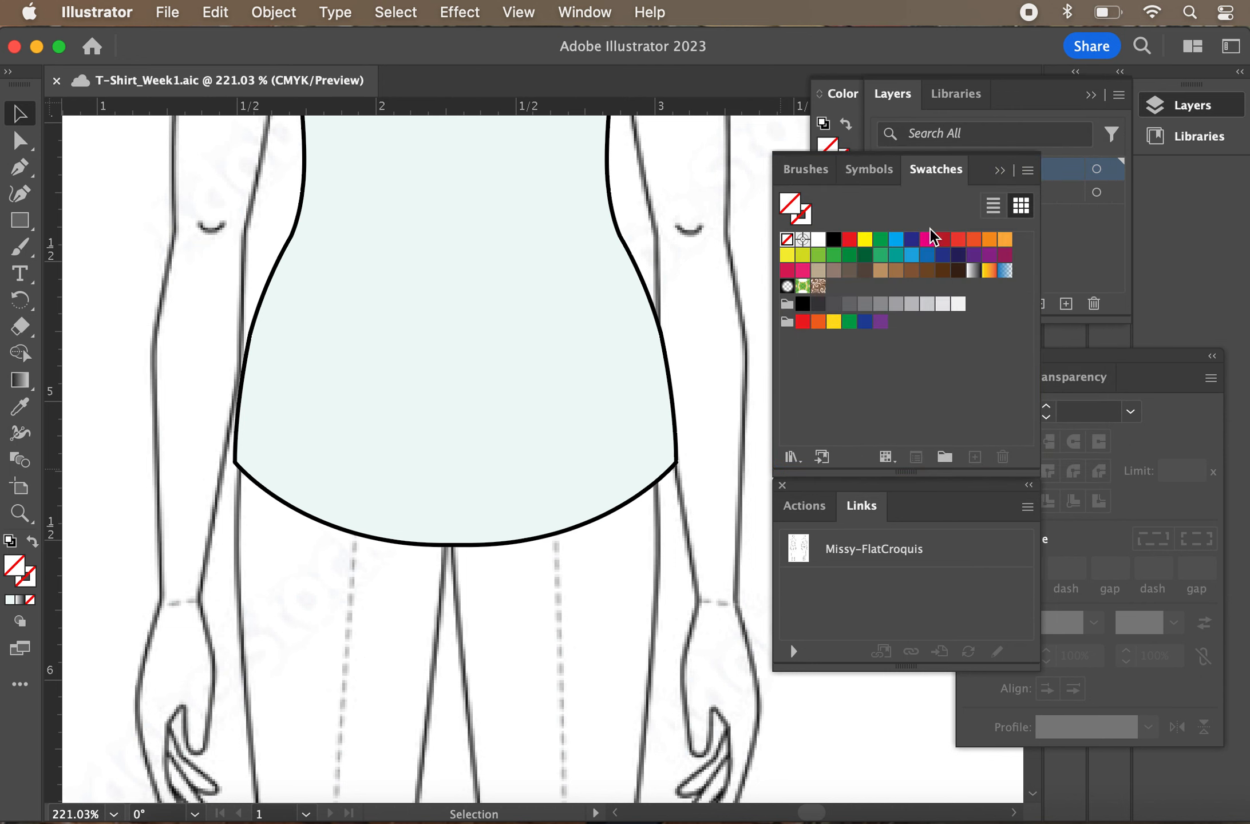
click(1131, 372)
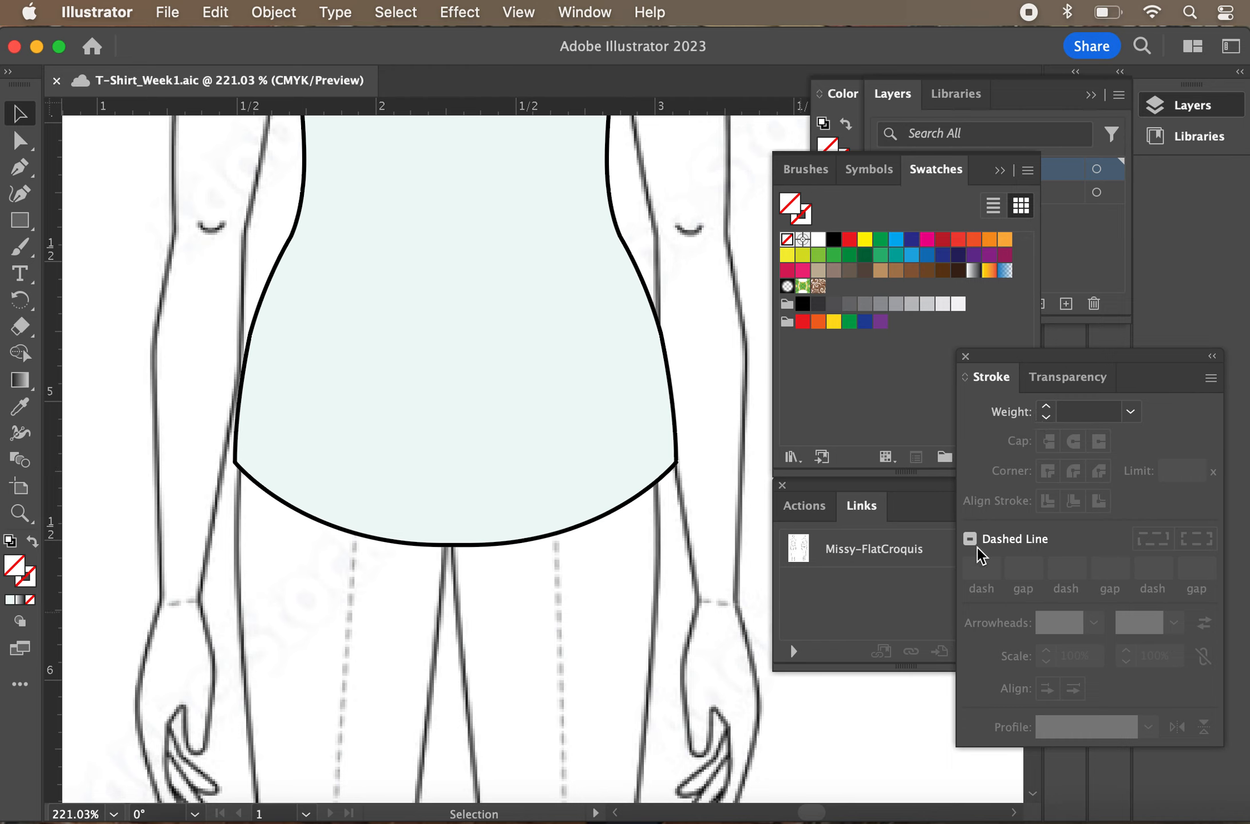
scroll(769, 442, up, 8)
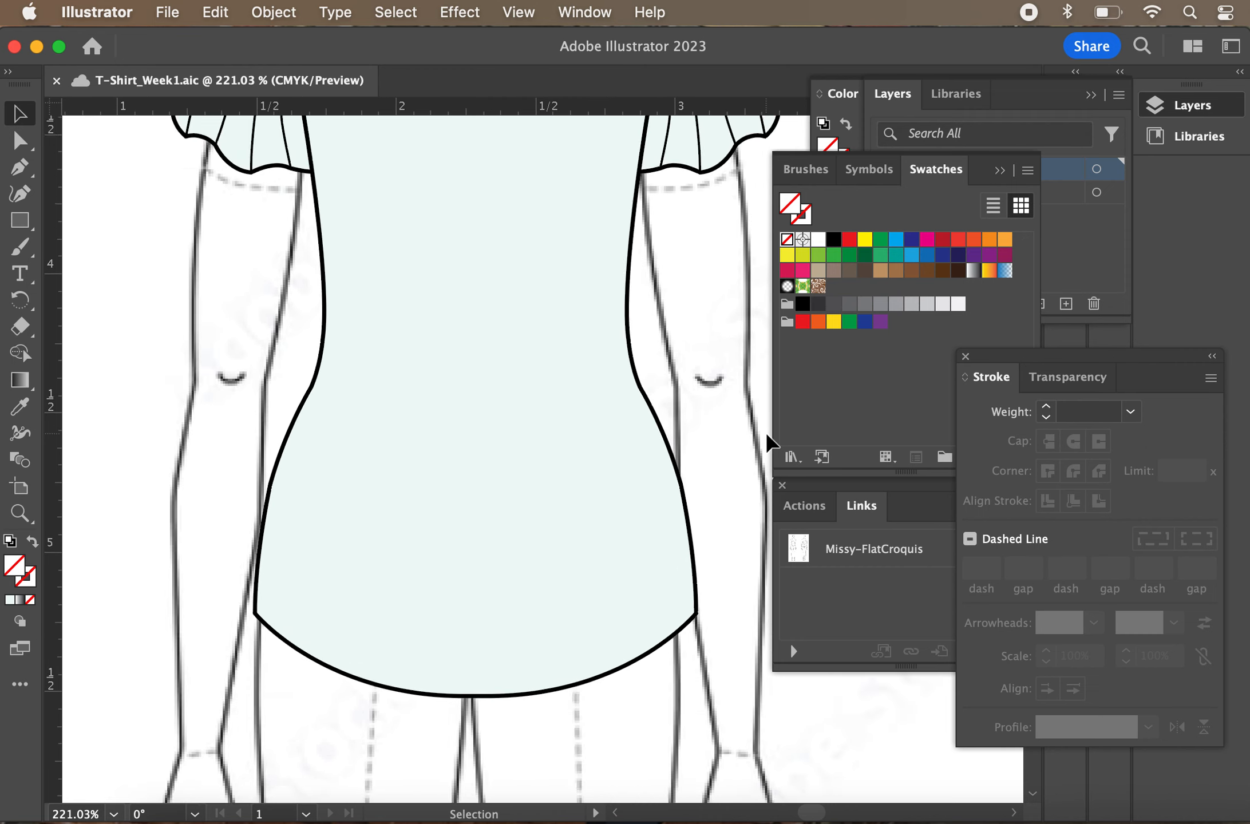
scroll(769, 442, up, 5)
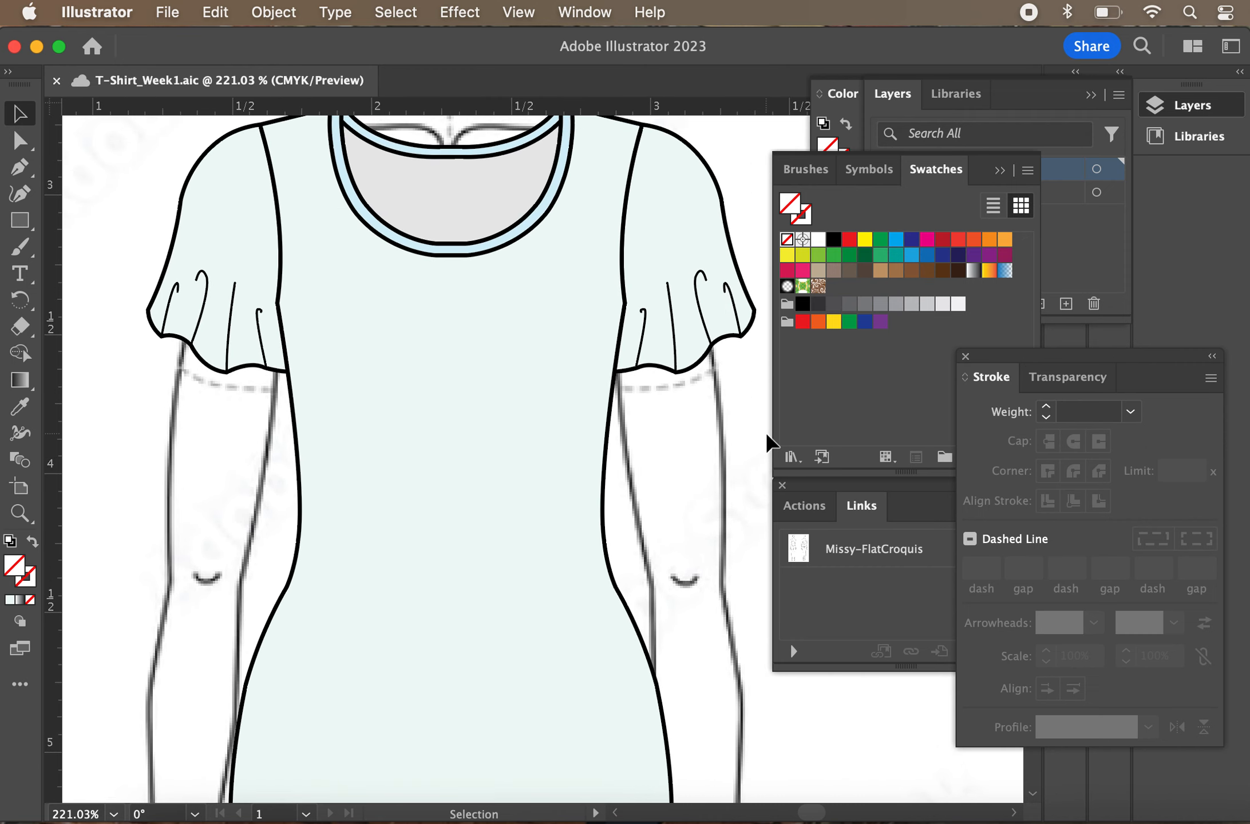
scroll(768, 442, down, 6)
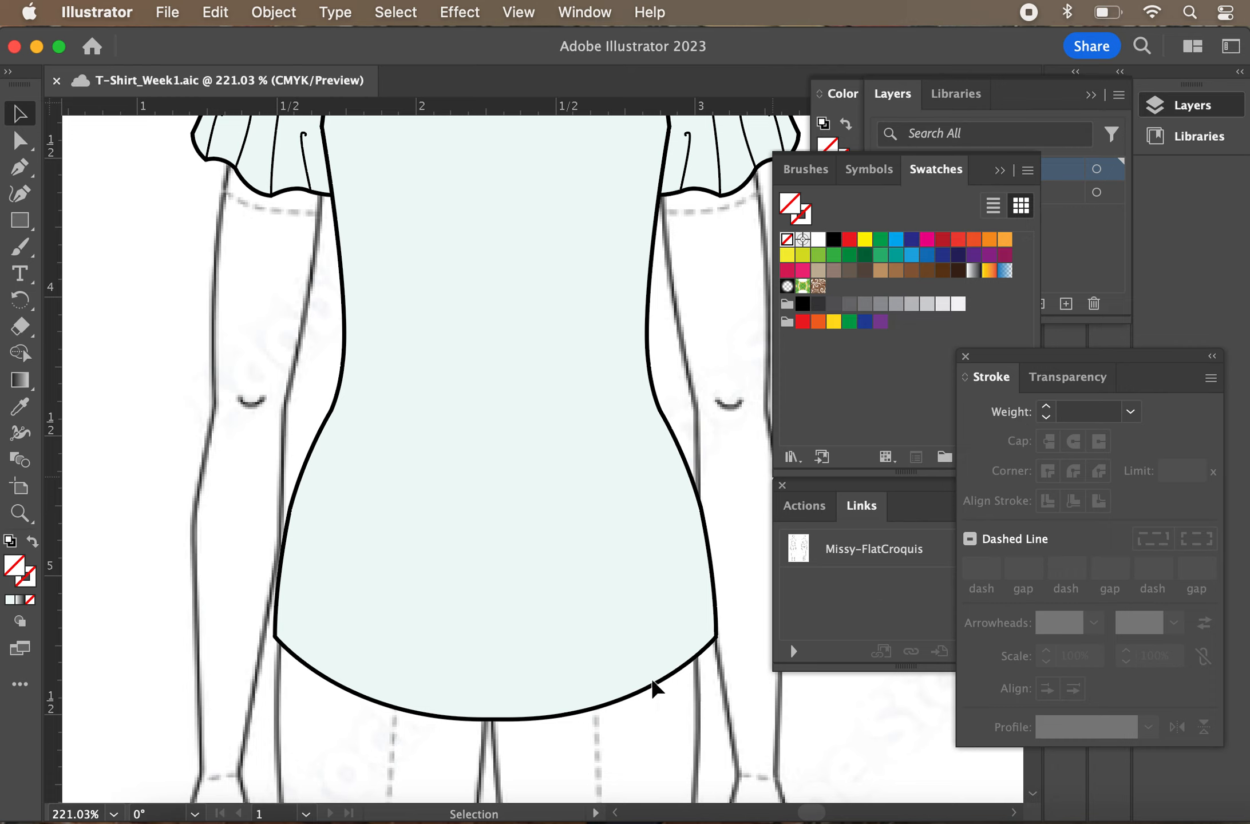
Select the front body's curved hem segment, copy it and paste the copy in front in the same place
click(23, 134)
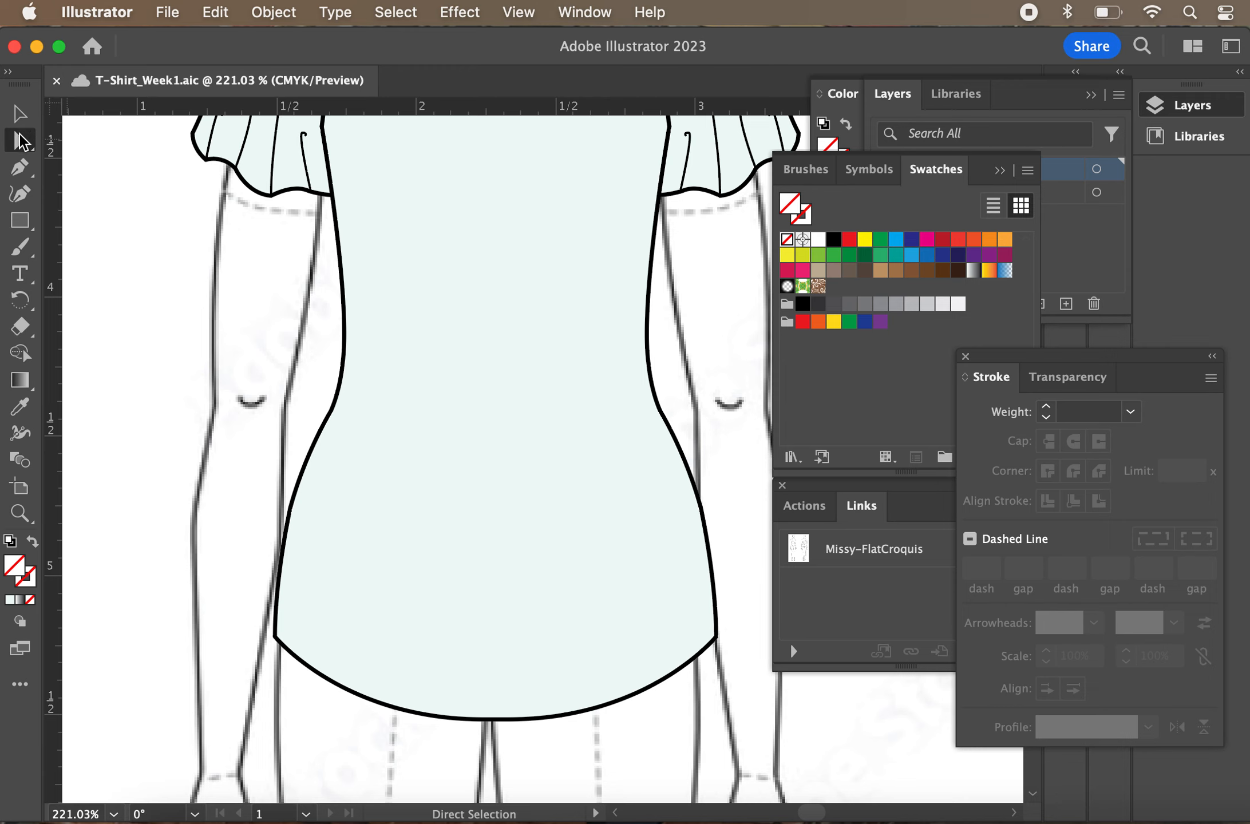
click(521, 737)
drag(521, 740, 444, 701)
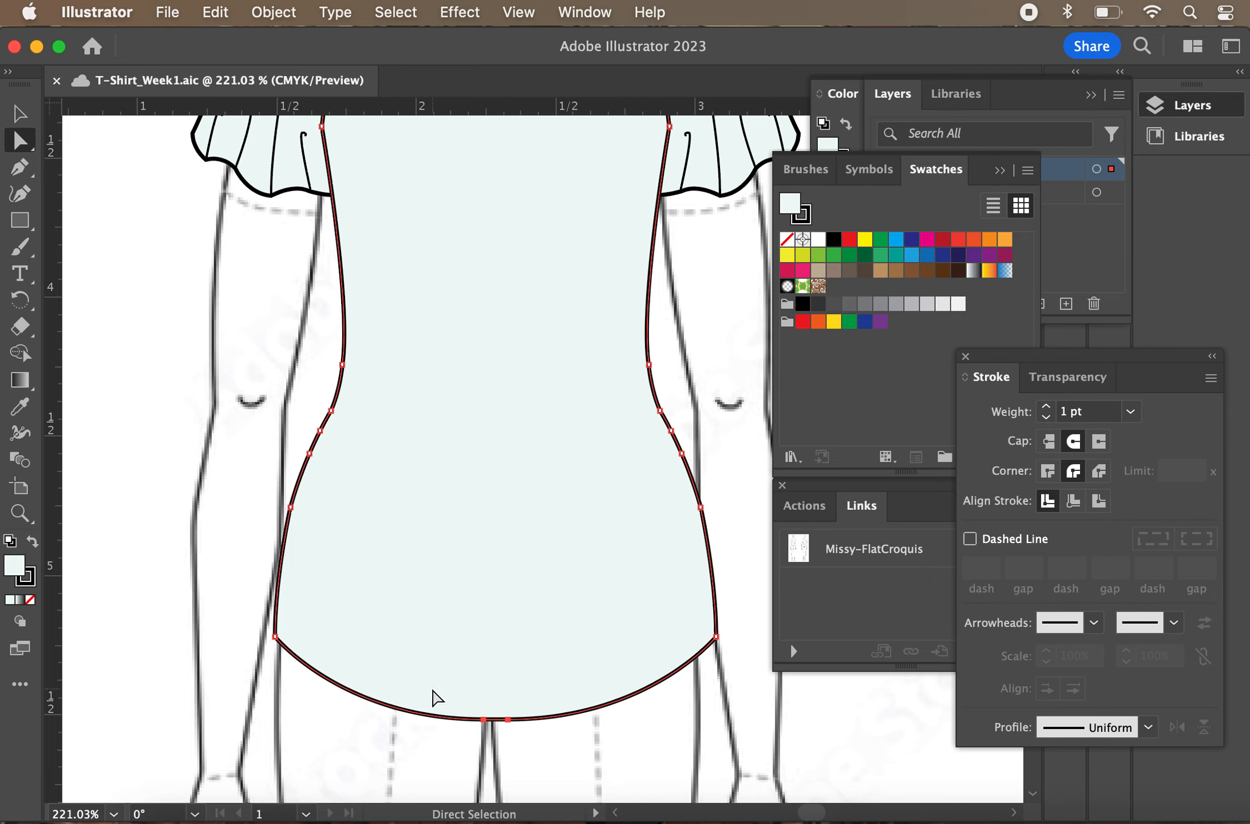
key(super+c)
key(super+f)
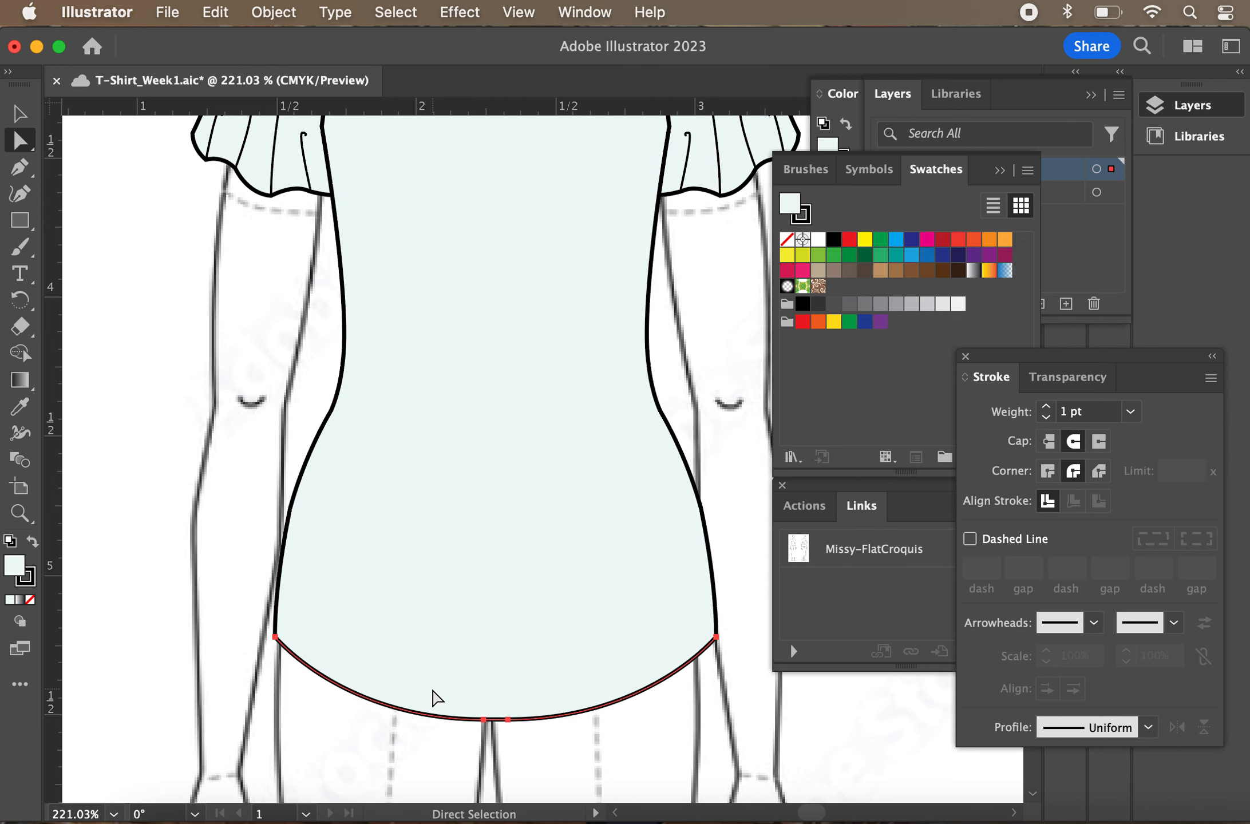
Nudge the copied hem line up so it sits slightly above the shirt's hem, and remove its fill
key(Up)
key(Up)
key(Up)
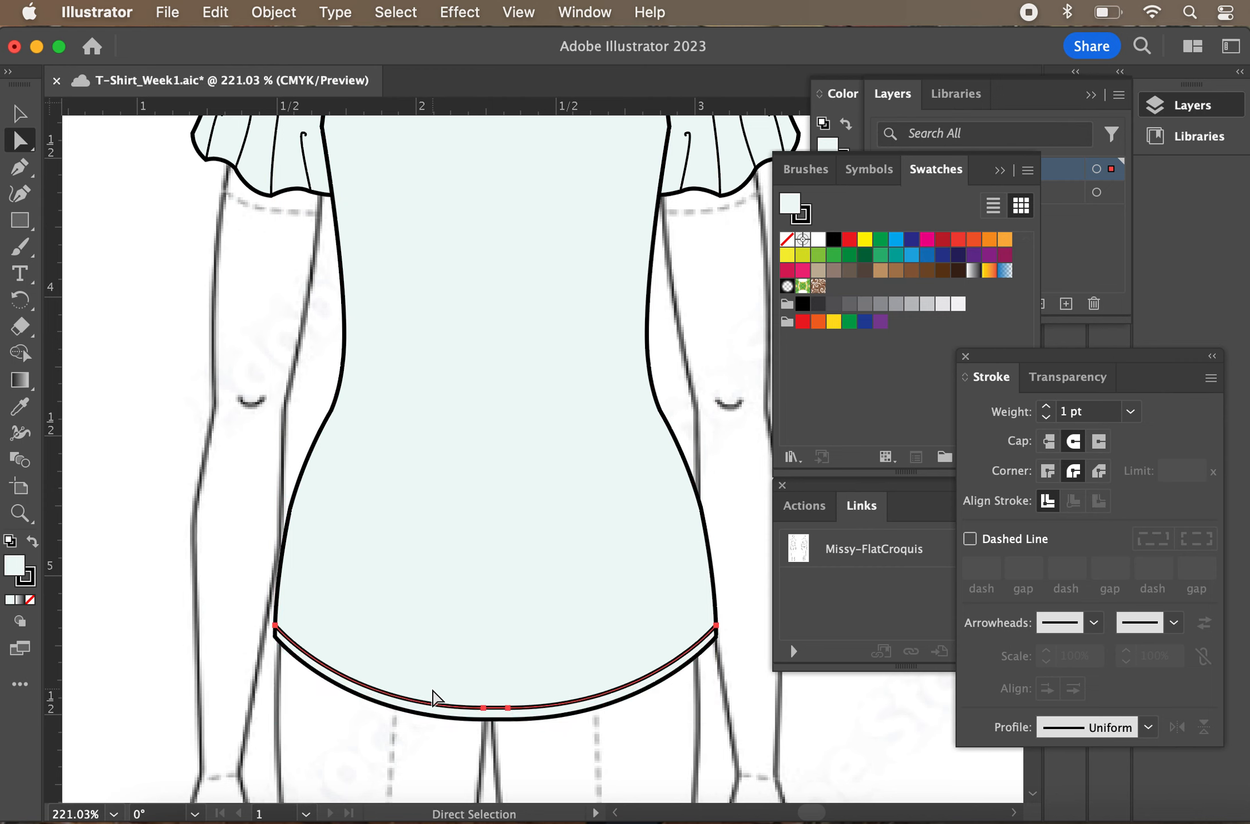
click(30, 600)
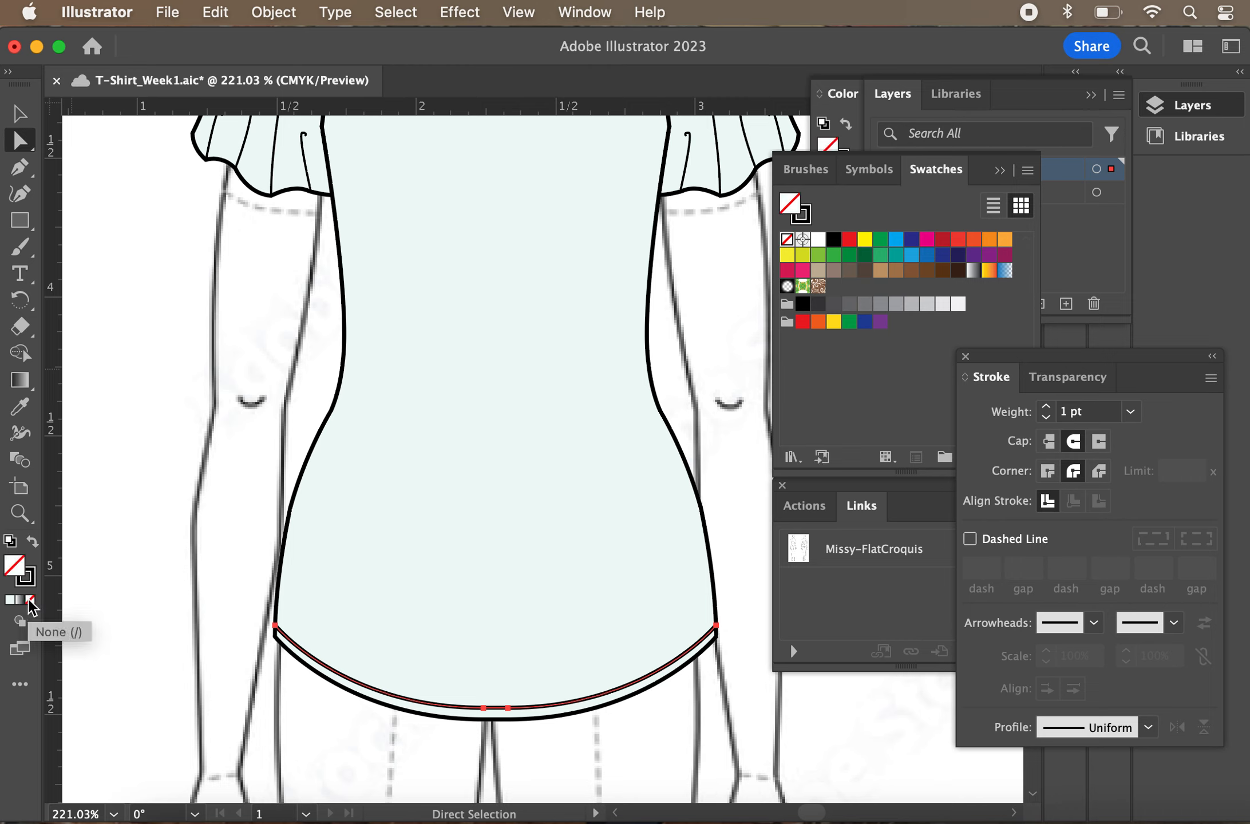
key(Up)
key(Up)
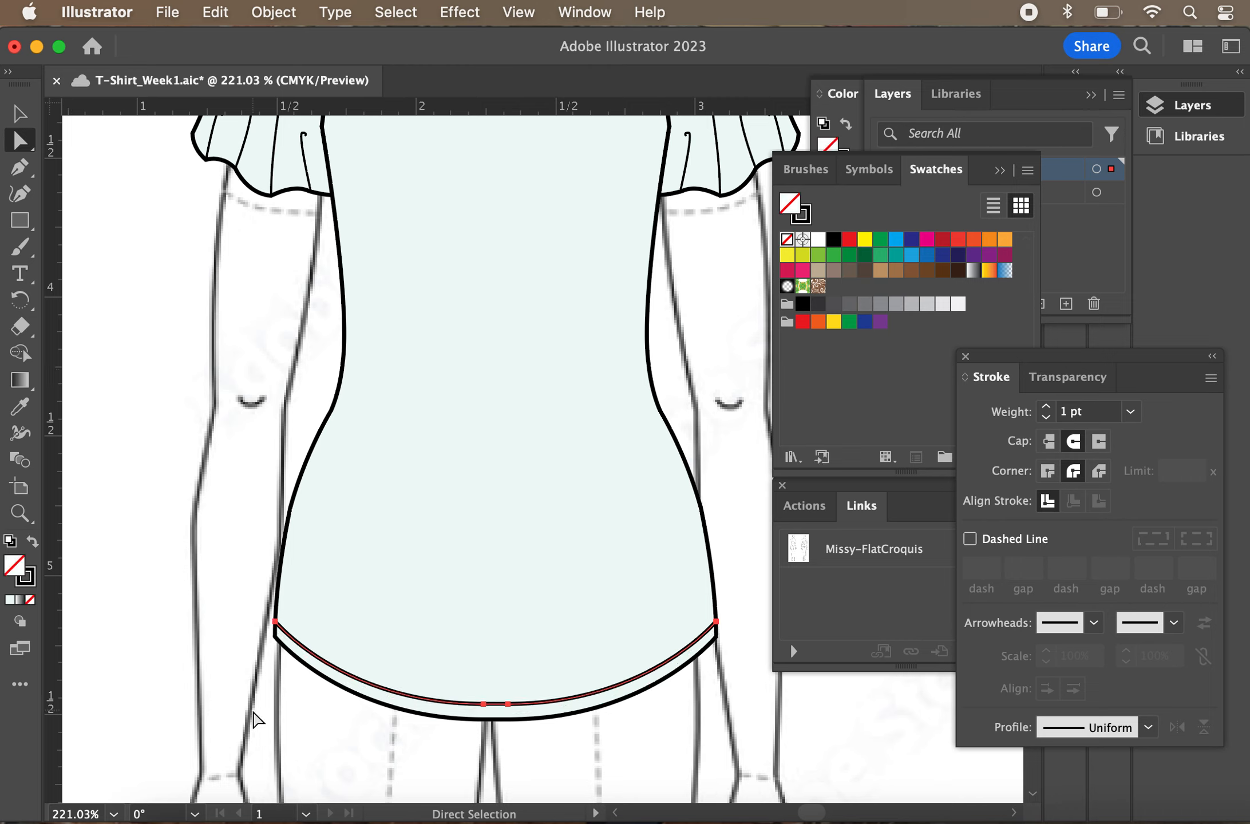
Reduce the copied hem line's stroke weight to 0.25 pt and deselect it
click(1081, 407)
drag(1090, 417, 1074, 416)
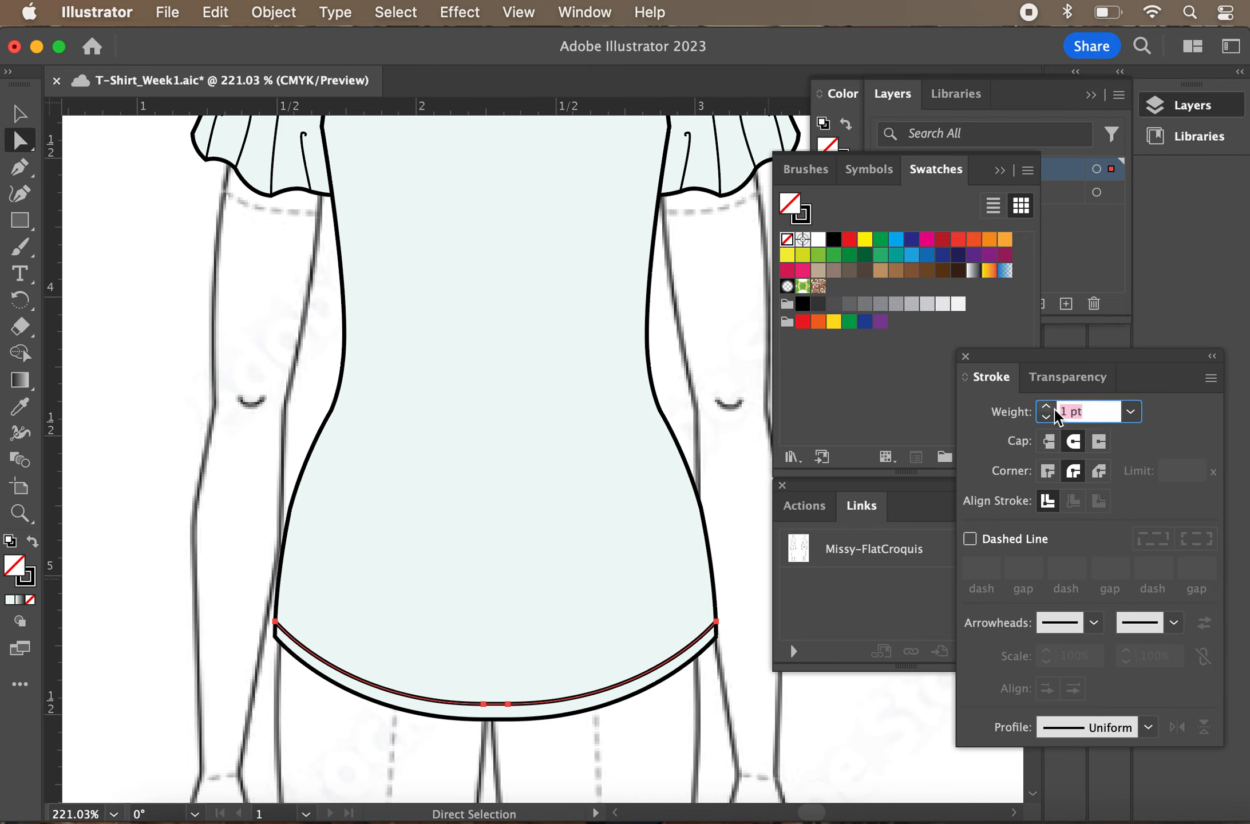
text(0.5)
key(Return)
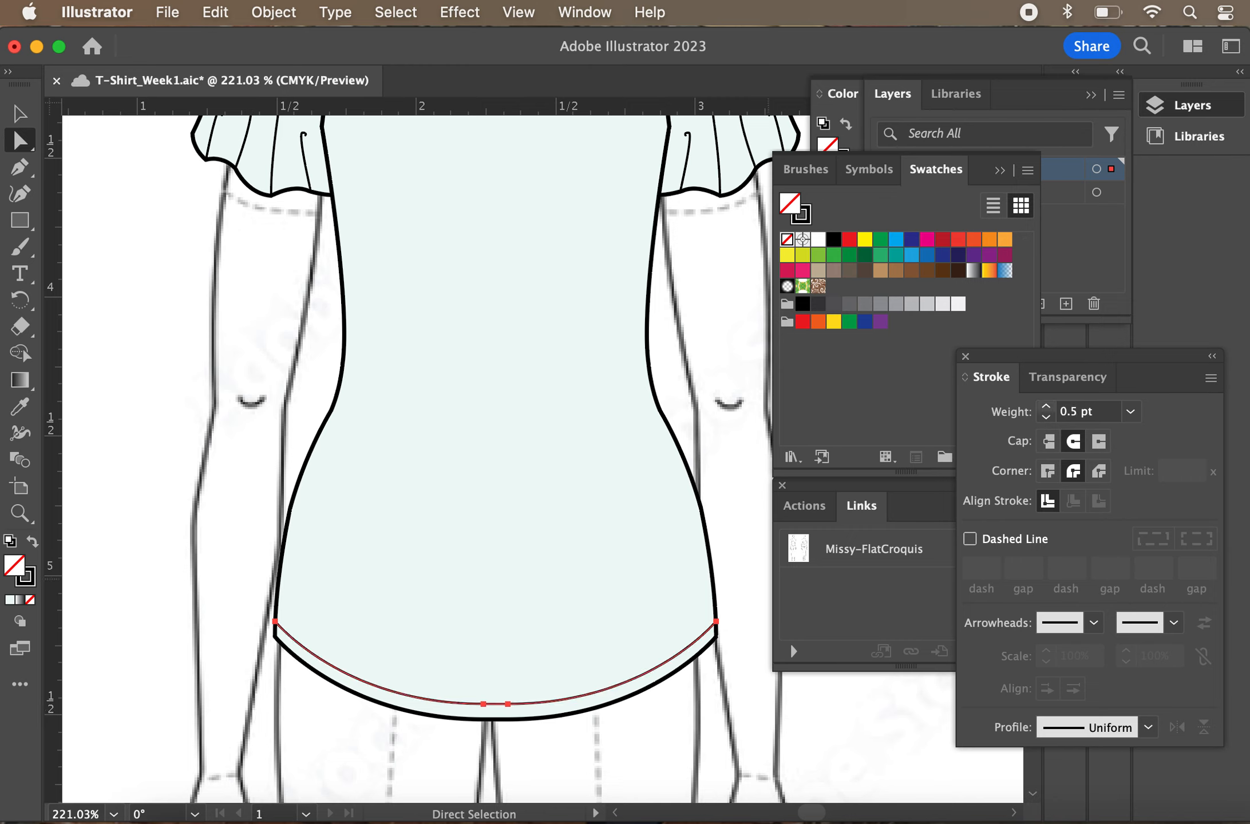
click(1047, 418)
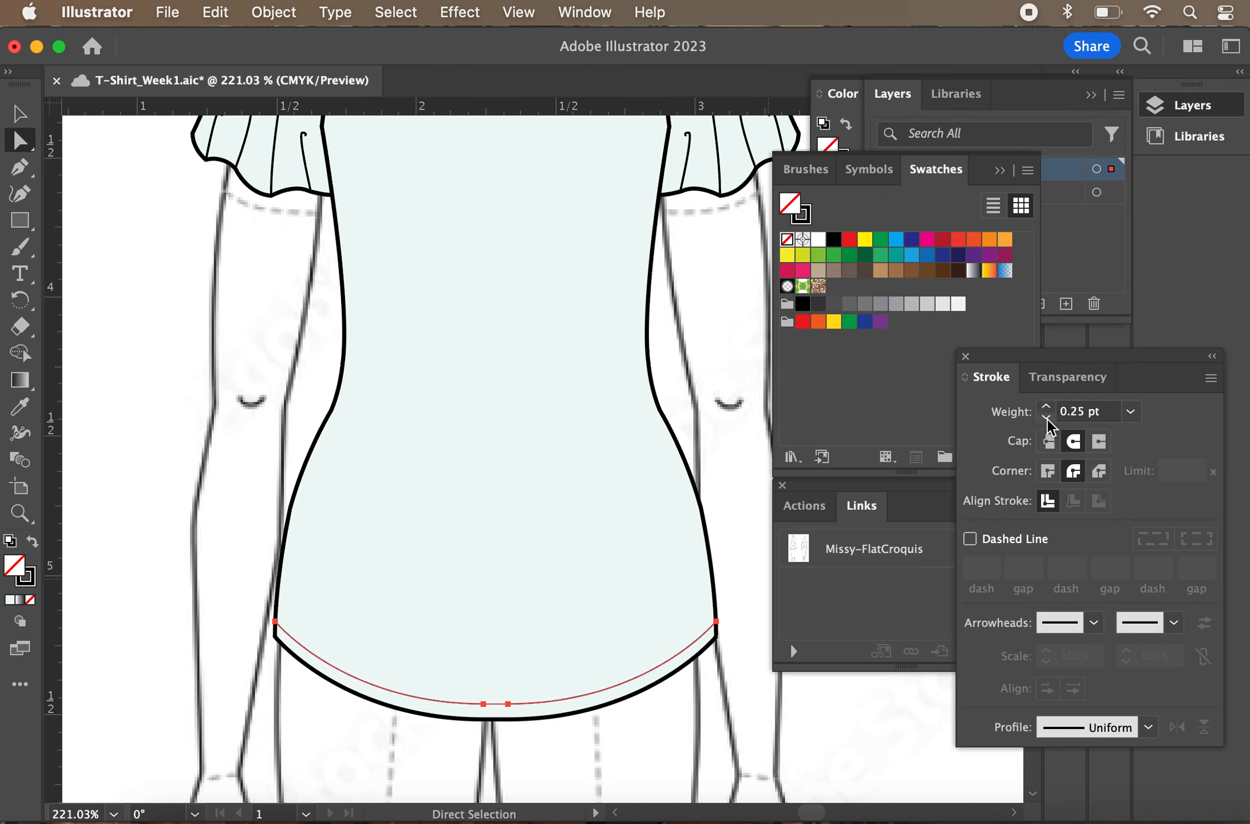
click(793, 696)
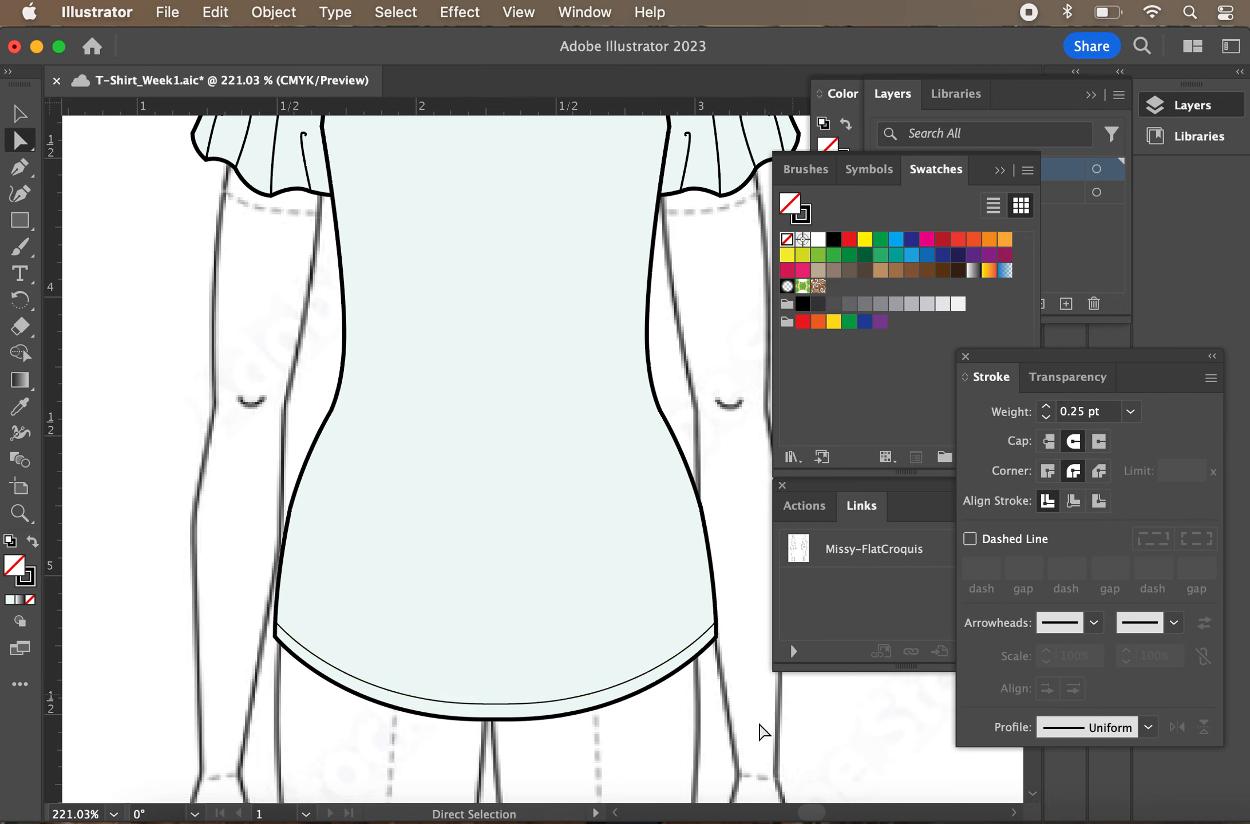
Select the whole copied hem line and make it a dashed line with a 2 pt dash and 2 pt gap
click(598, 696)
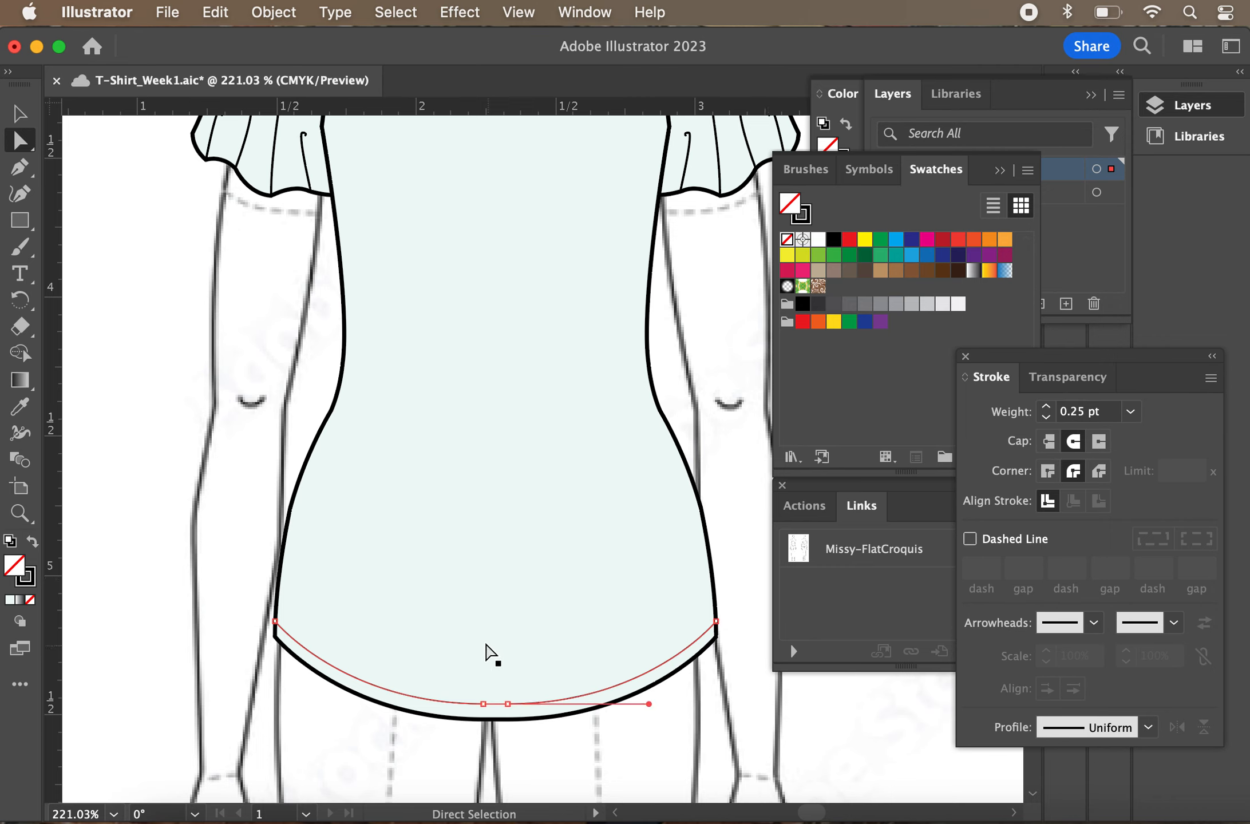
click(19, 113)
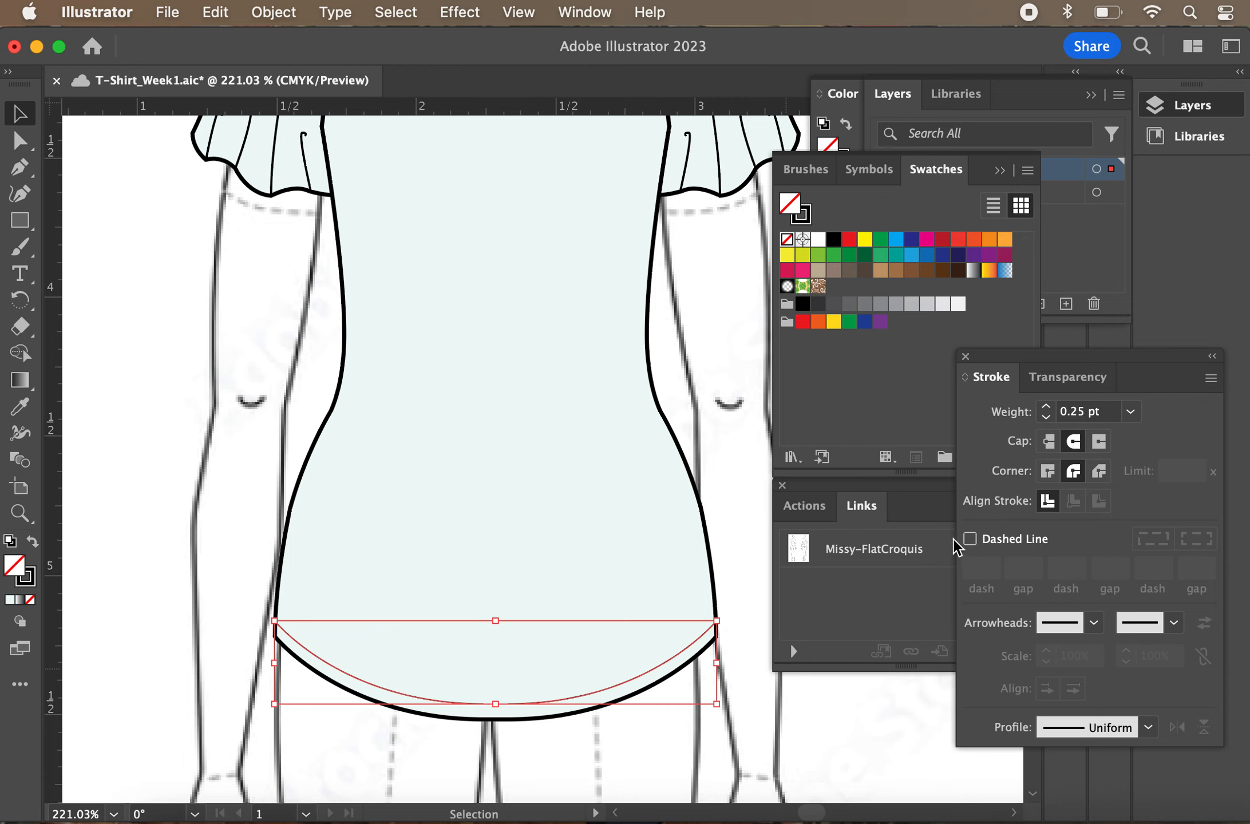
click(970, 539)
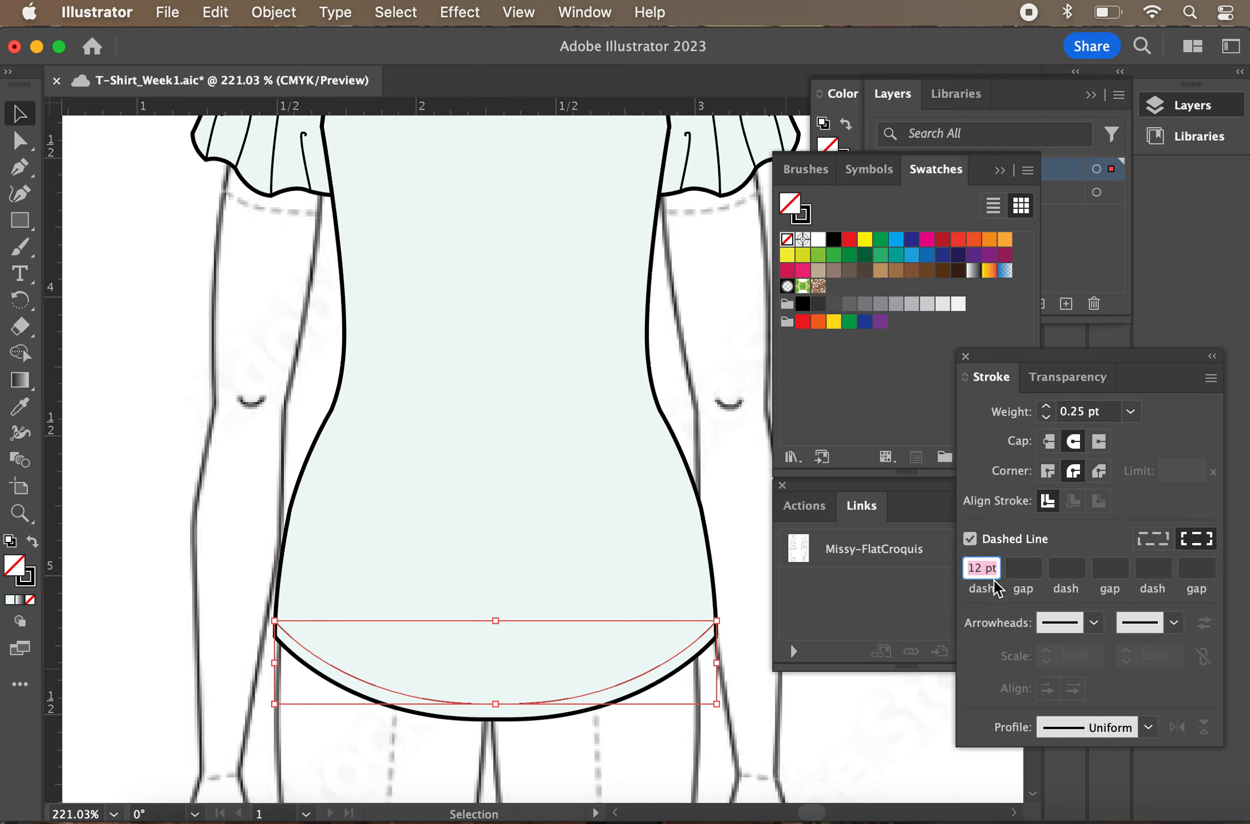
text(2)
key(Tab)
text(2)
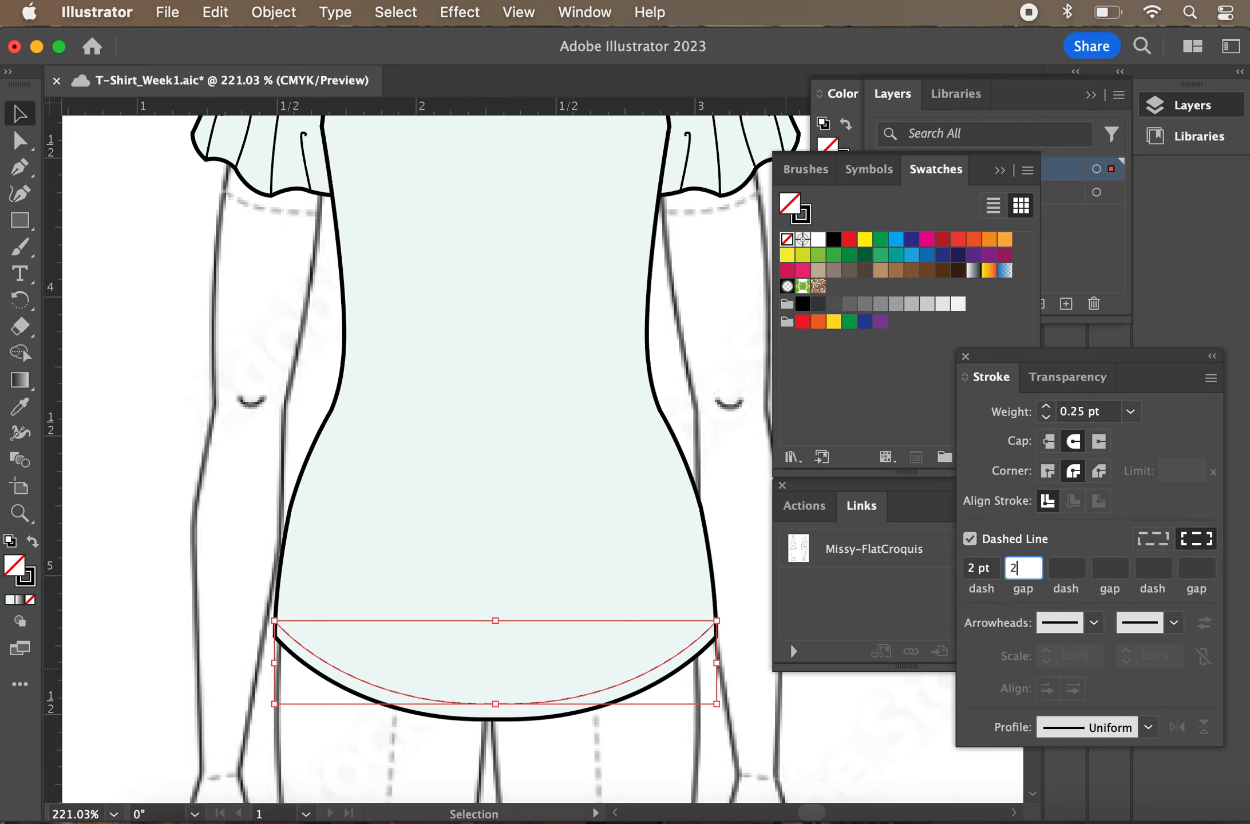
key(Return)
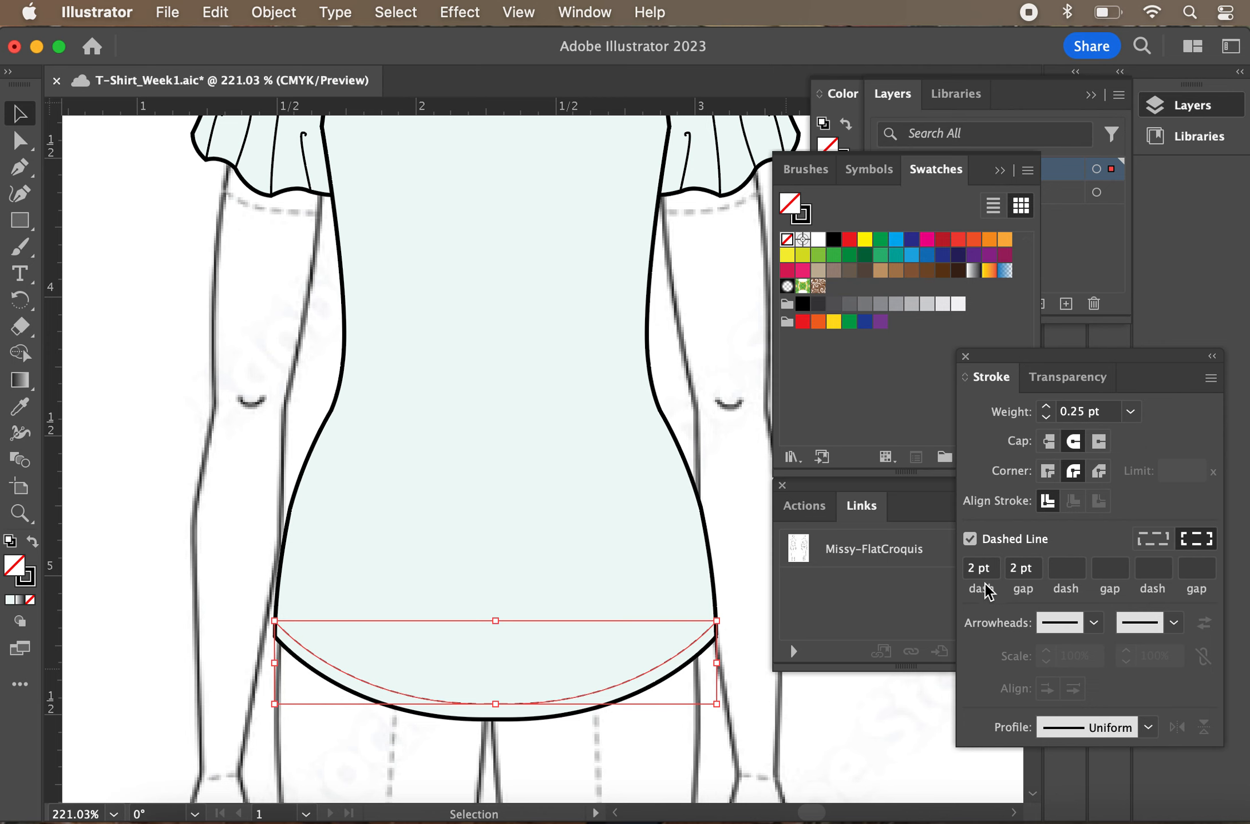
Tighten the hem stitch line's dash spacing to a 1 pt gap and deselect it
scroll(732, 653, up, 3)
scroll(732, 653, up, 3)
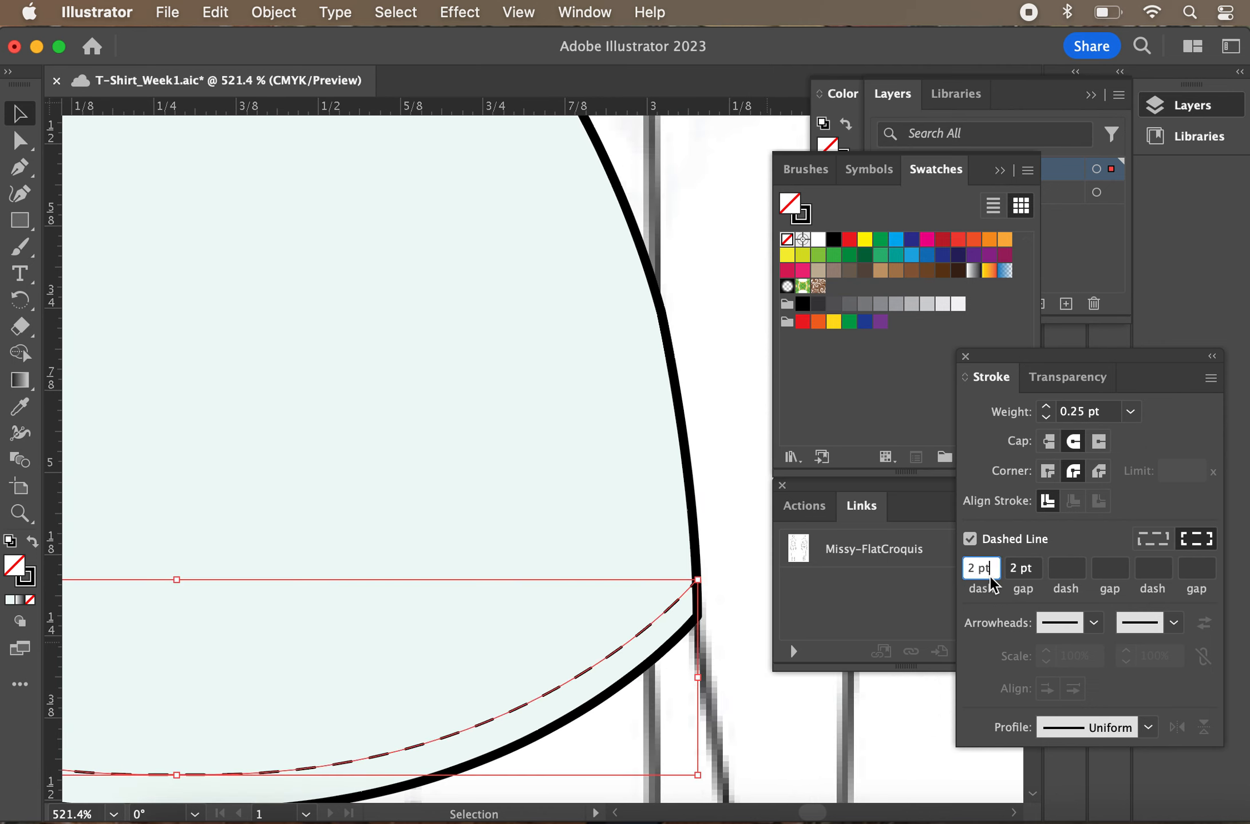
click(1034, 569)
text(1)
key(Return)
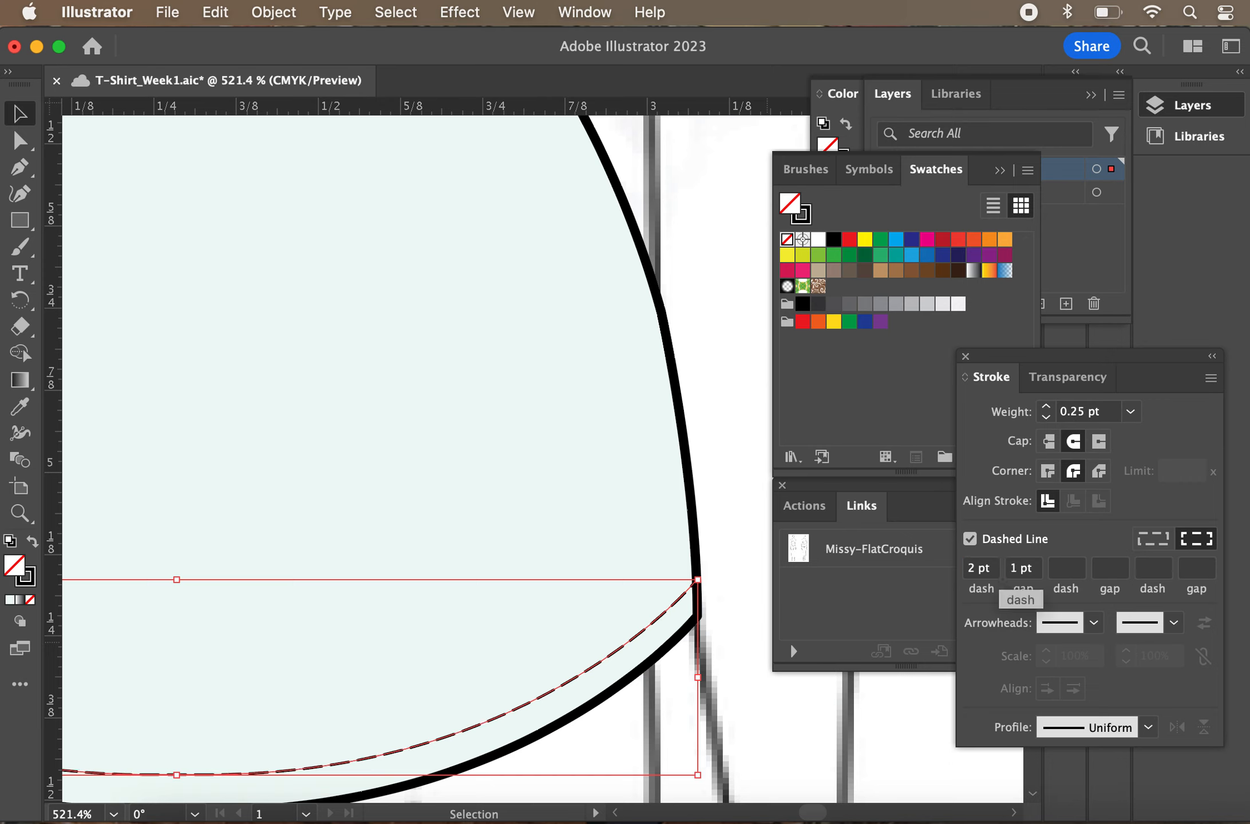
click(860, 715)
scroll(860, 714, down, 5)
scroll(860, 716, down, 5)
scroll(715, 727, right, 4)
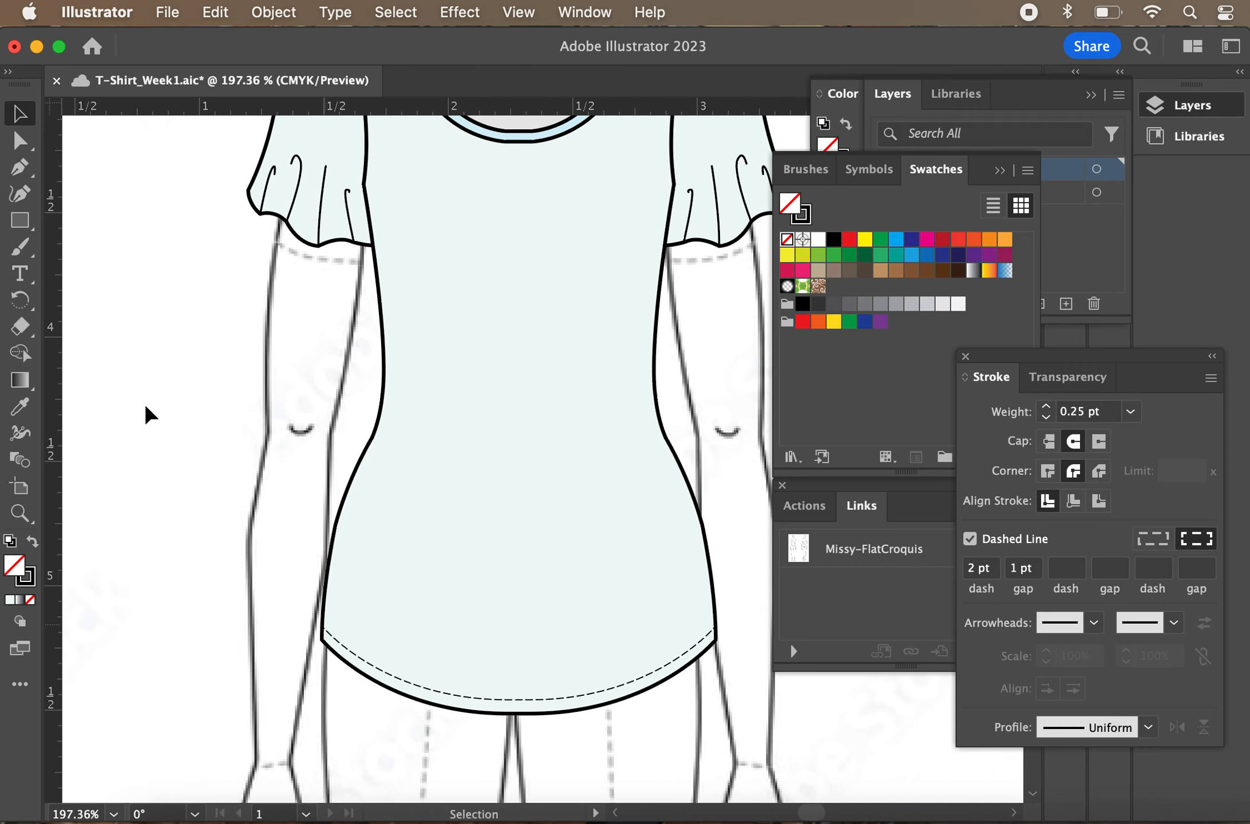
Adjust the hem stitch line's left end point at the side seam and save the document
click(19, 140)
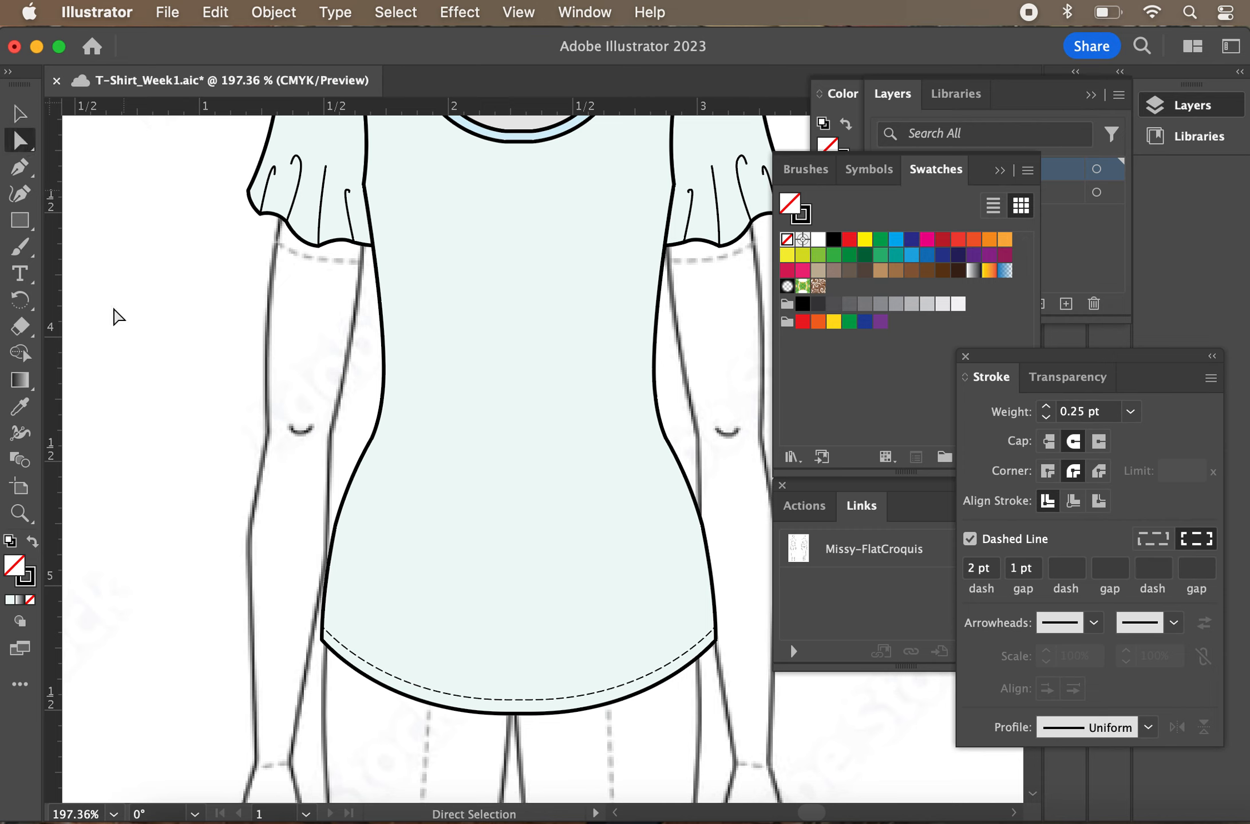
click(356, 663)
click(322, 626)
drag(322, 627, 321, 624)
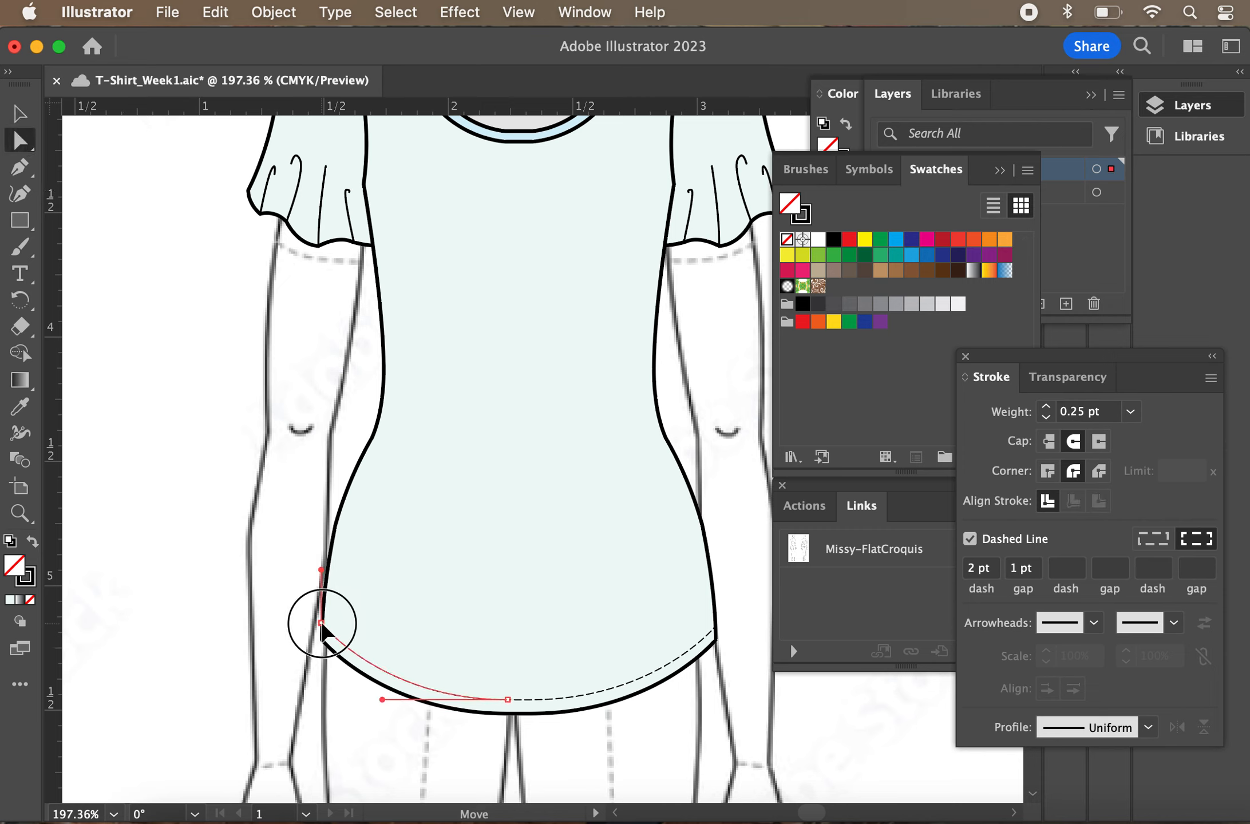
click(310, 679)
key(super+s)
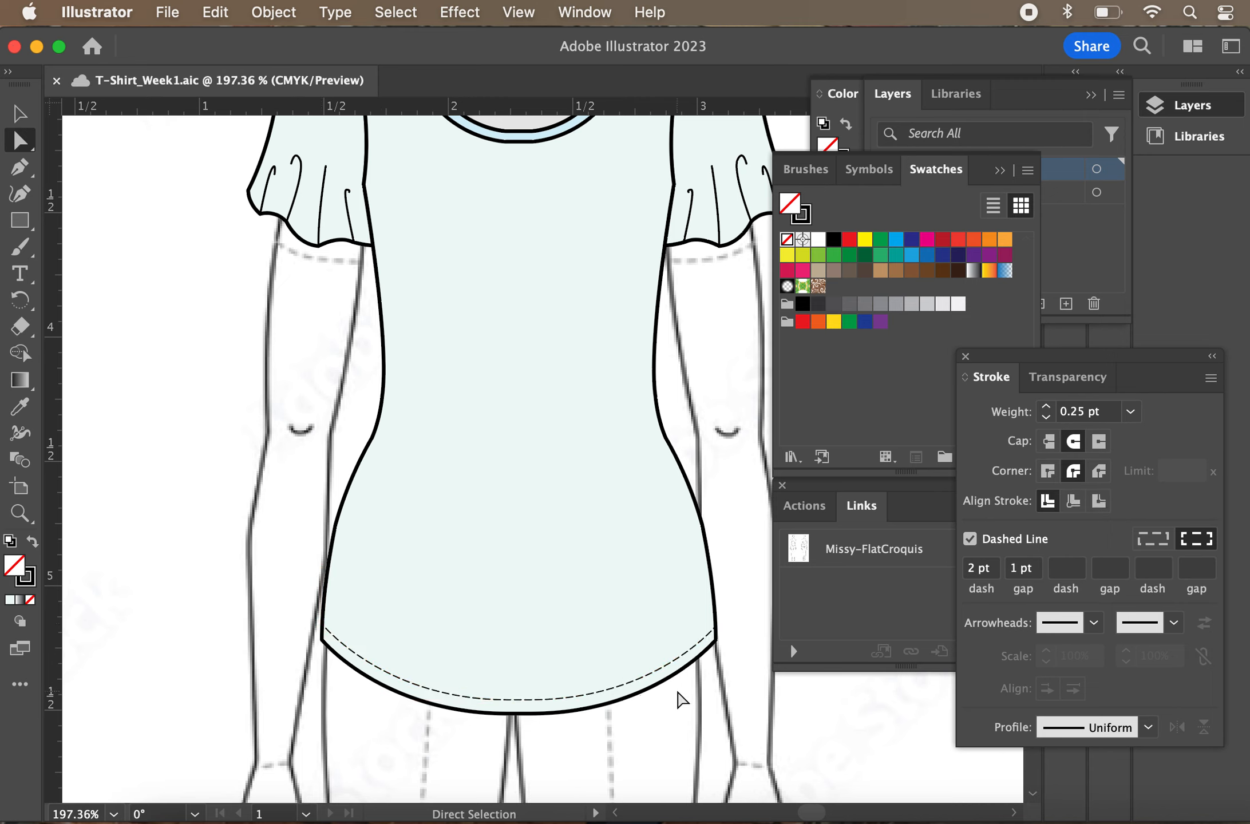
Select the gather lines on both sleeves and lock them
scroll(681, 700, right, 1)
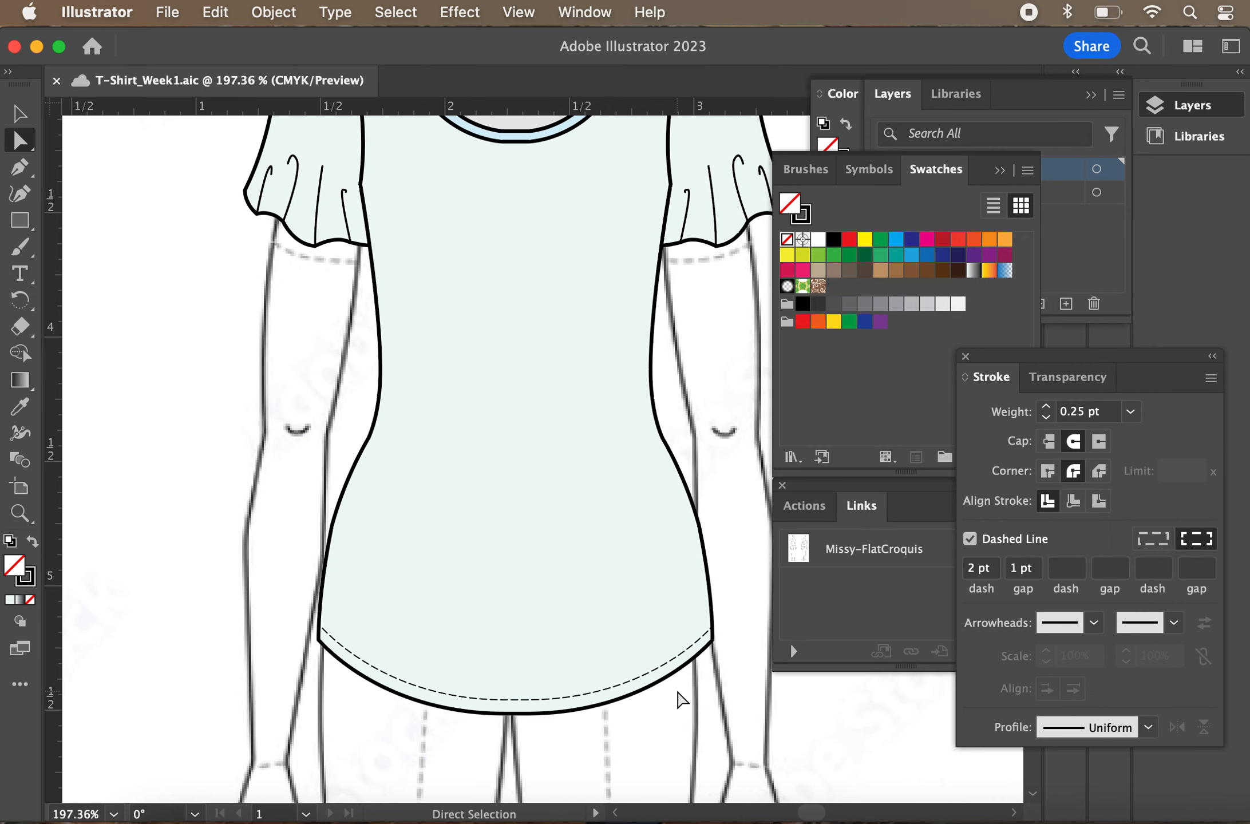
scroll(678, 694, up, 5)
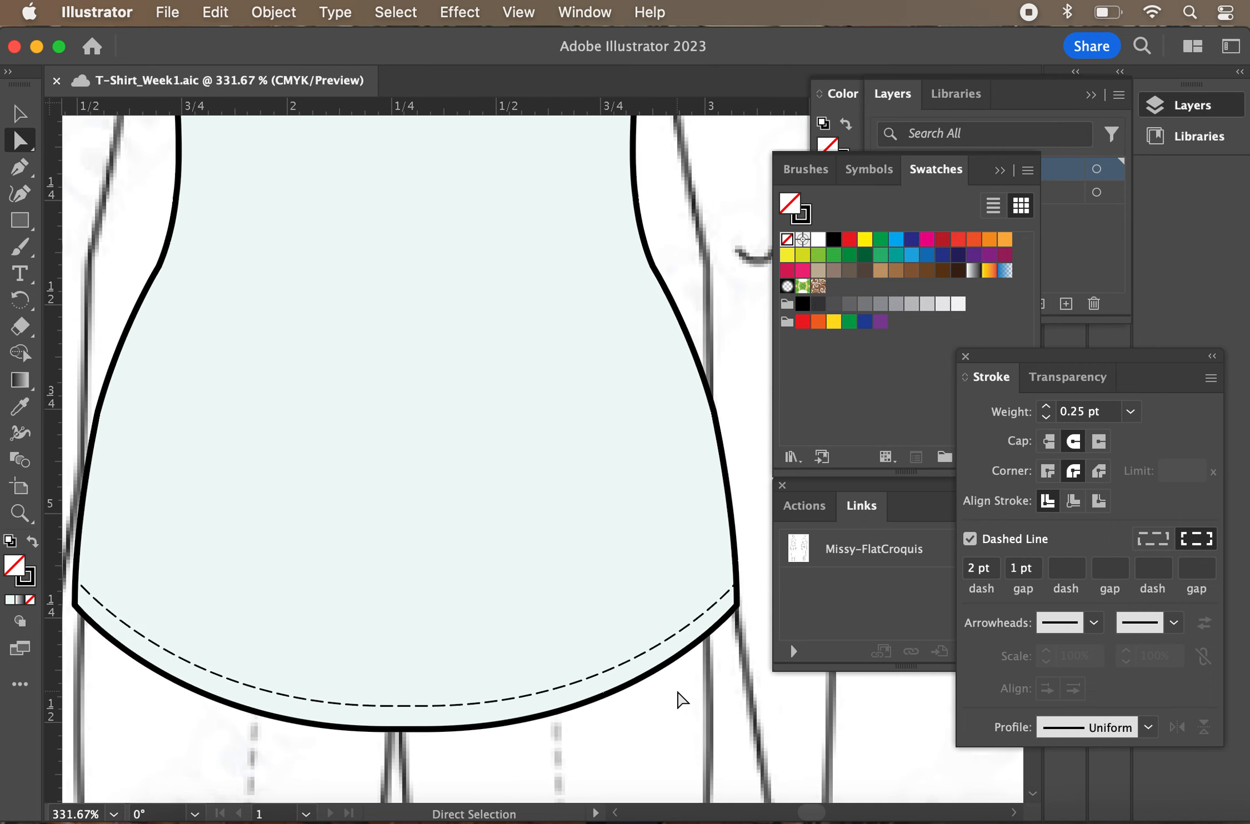
scroll(496, 706, down, 2)
scroll(497, 710, down, 3)
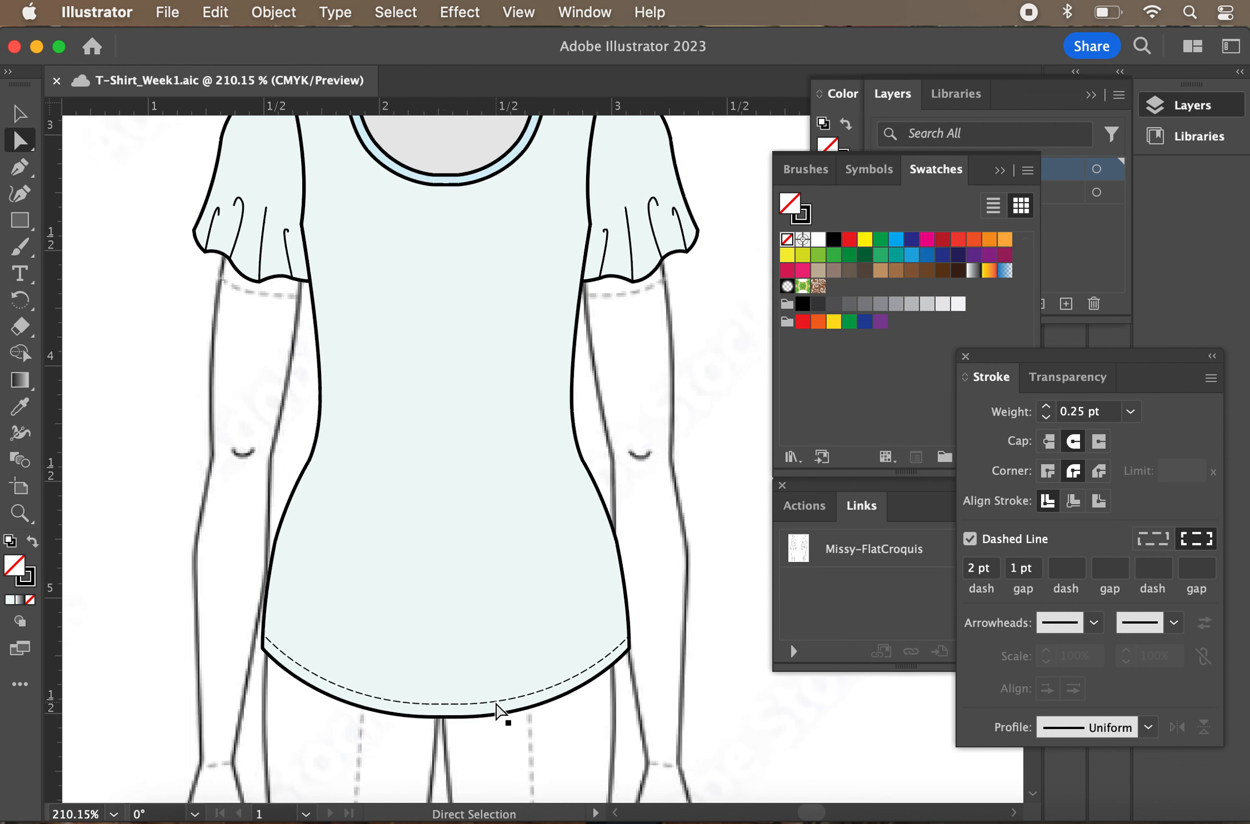
scroll(497, 713, up, 3)
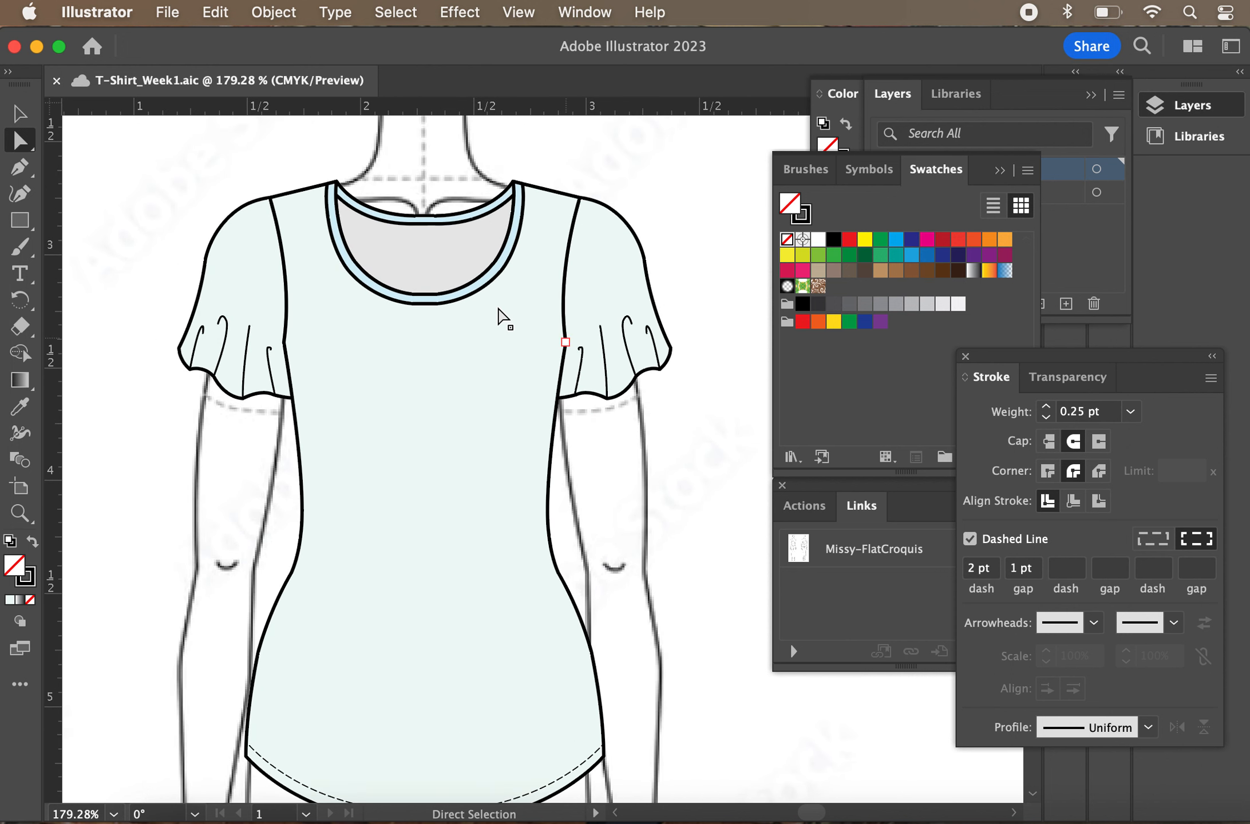
click(20, 113)
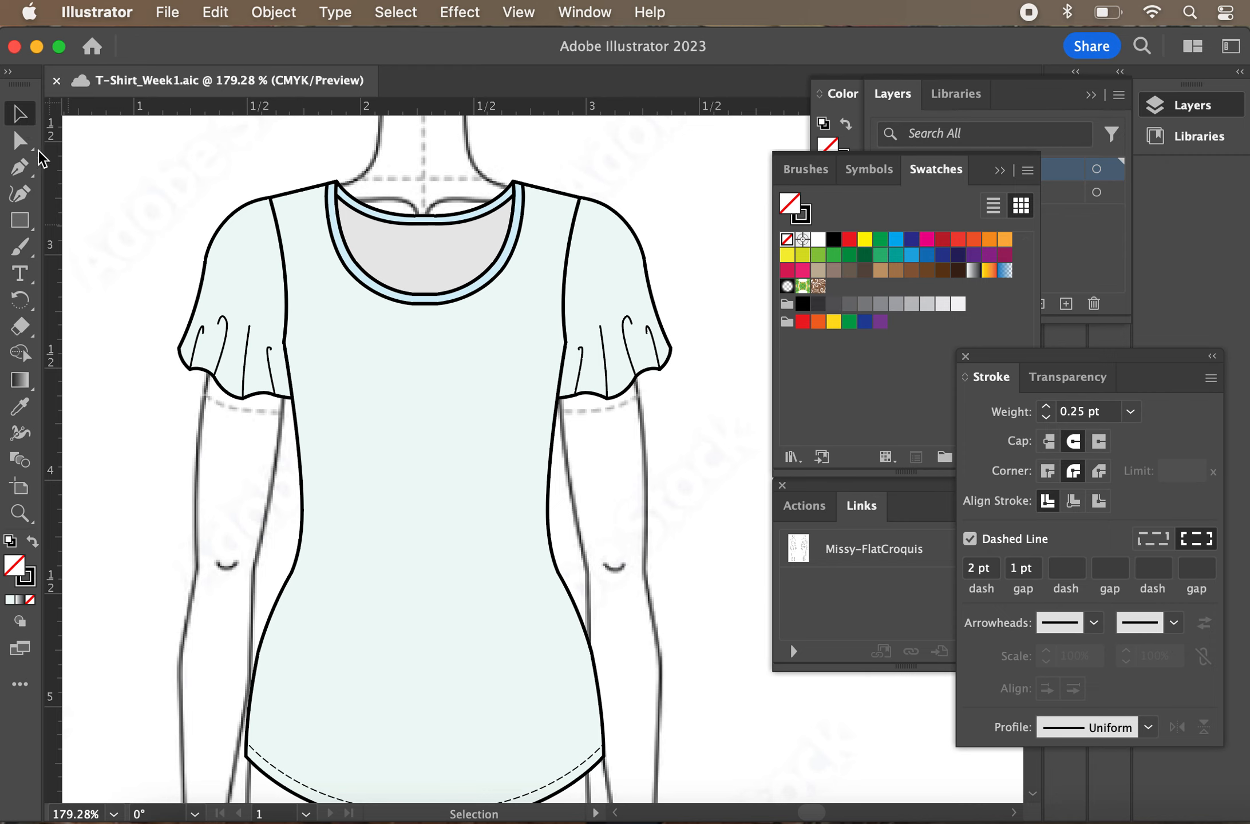
click(200, 355)
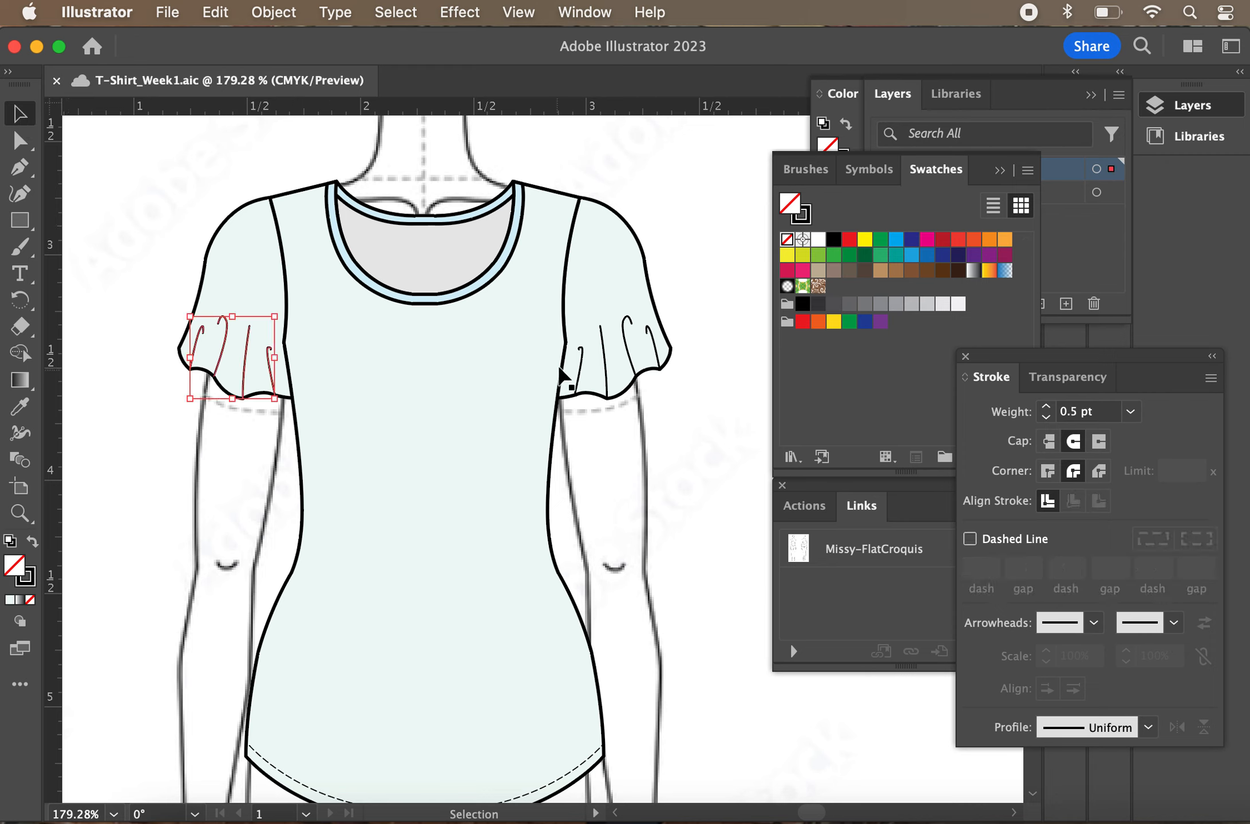
click(603, 352)
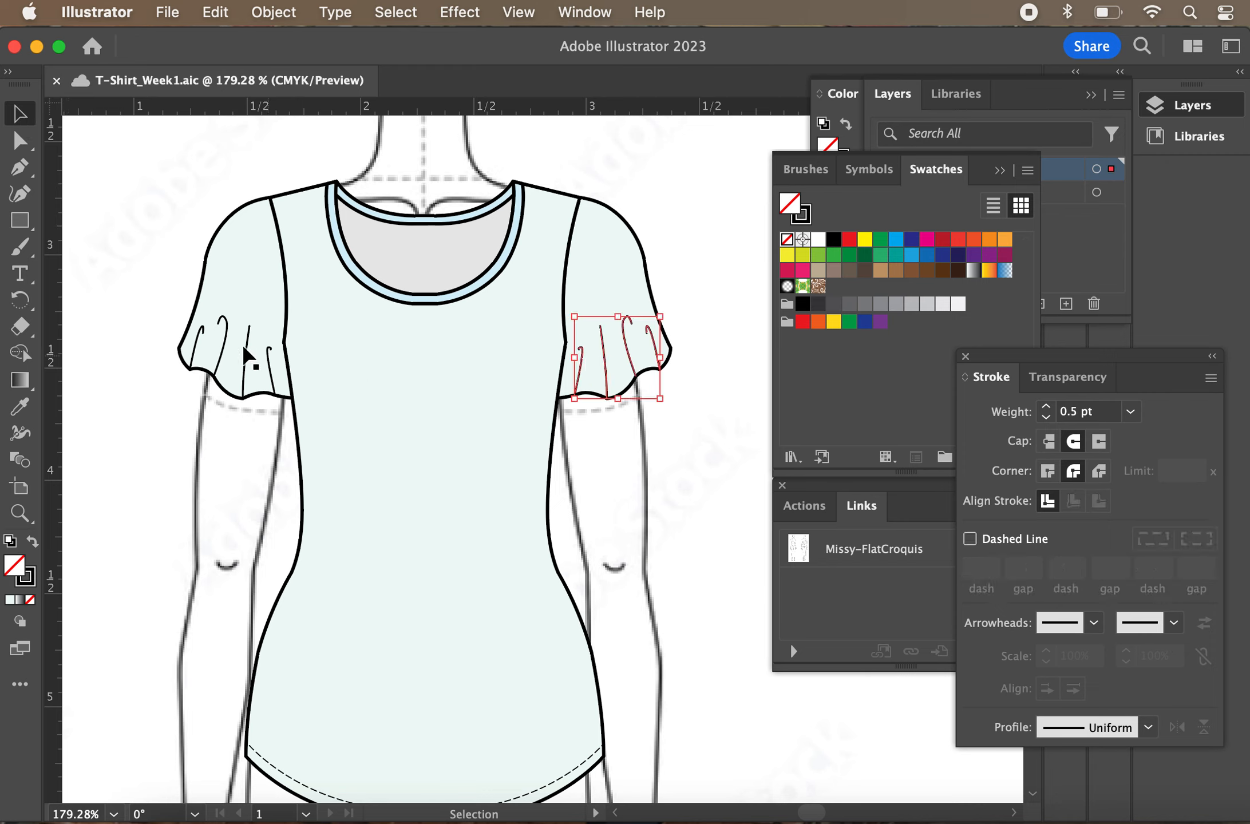
shift+click(224, 336)
click(302, 8)
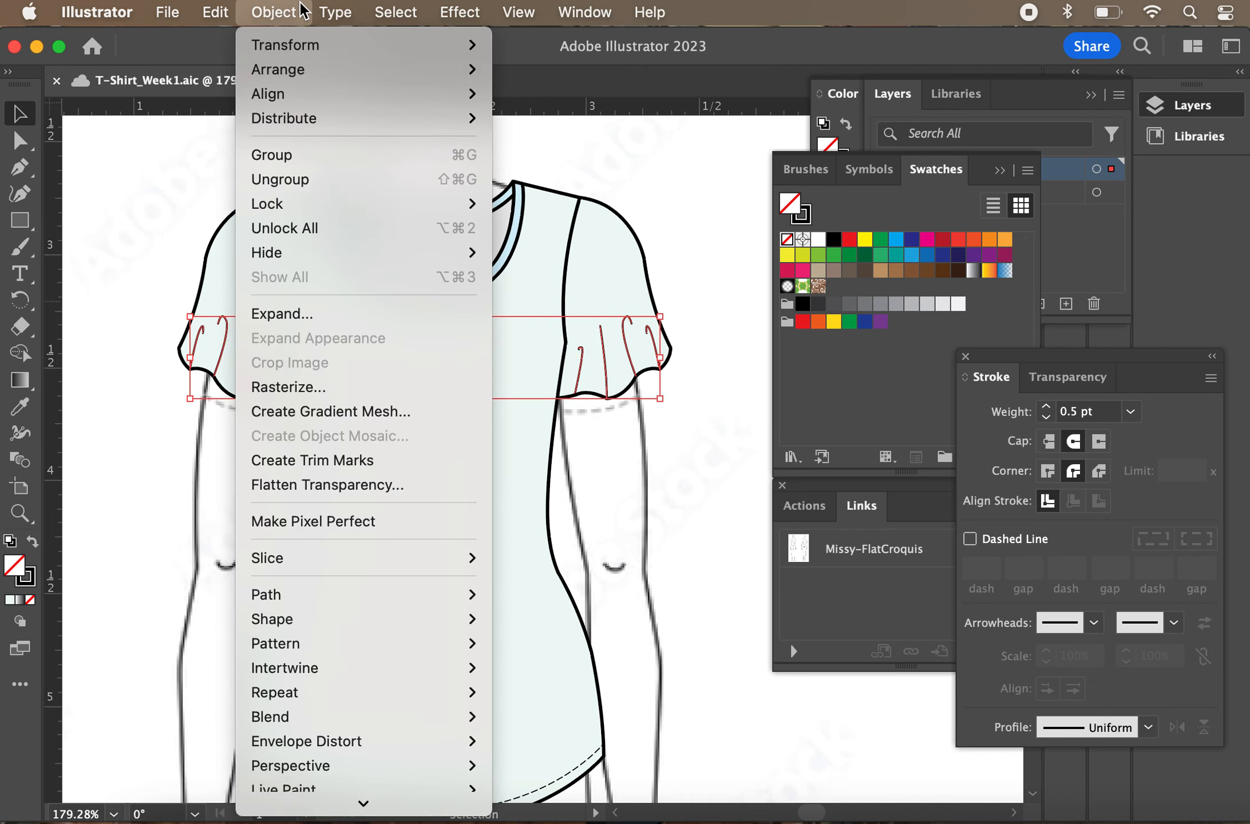
mouse_move(366, 204)
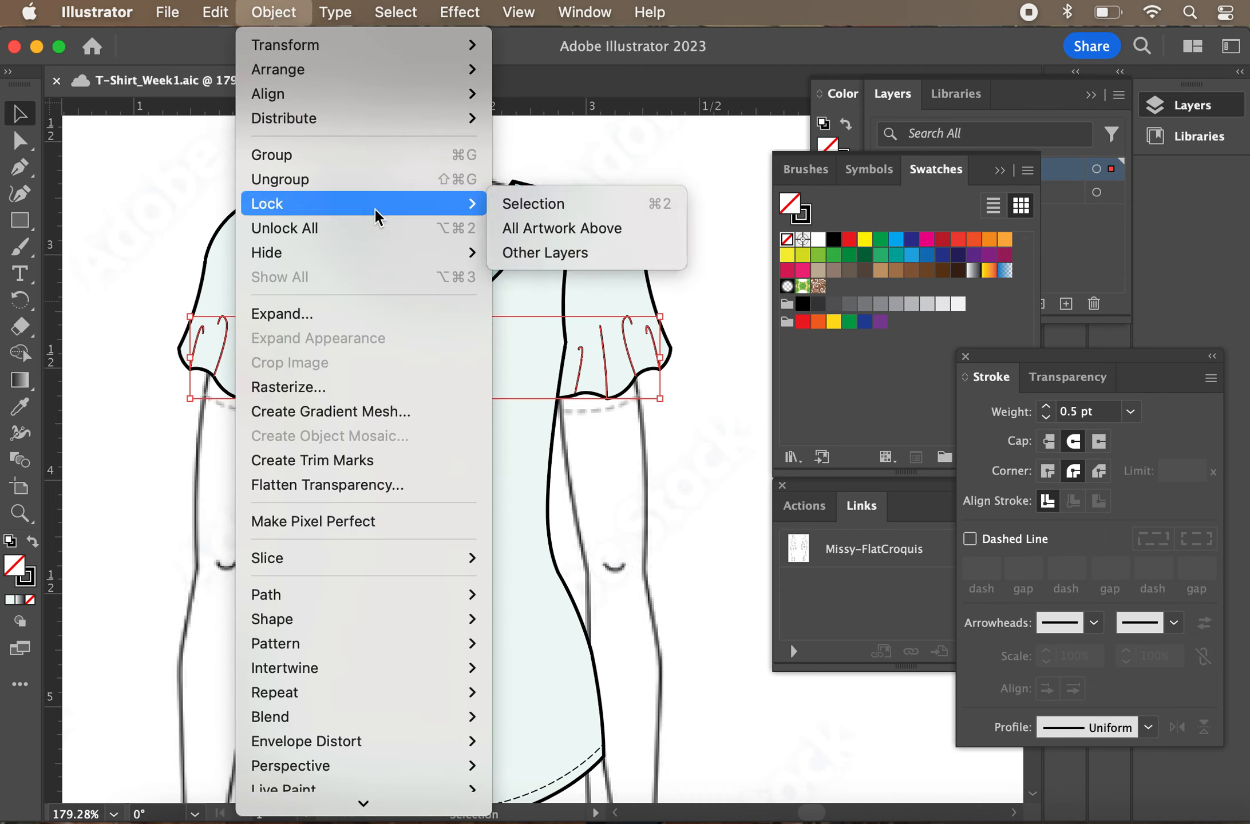
click(520, 205)
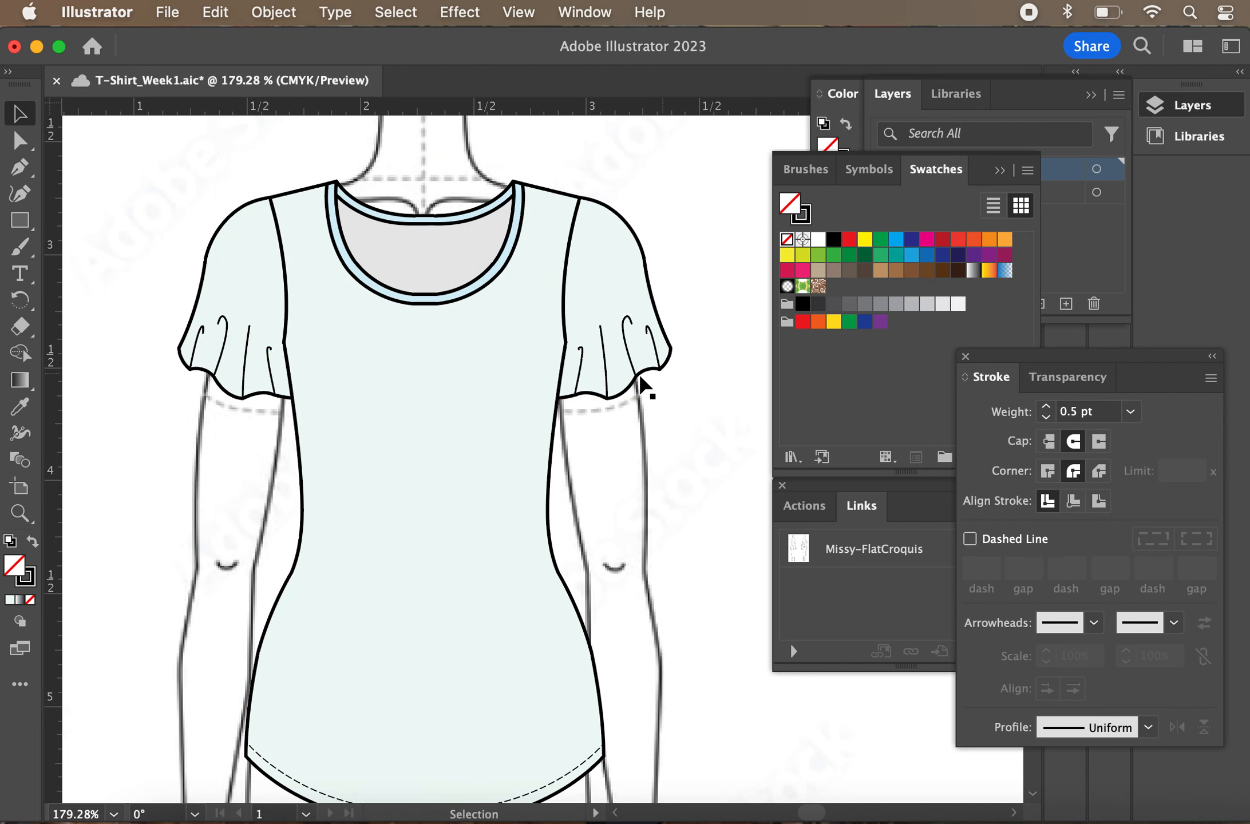
Select the wavy hem segments of the right-hand sleeve, copy them and paste the copy in front
scroll(673, 346, up, 3)
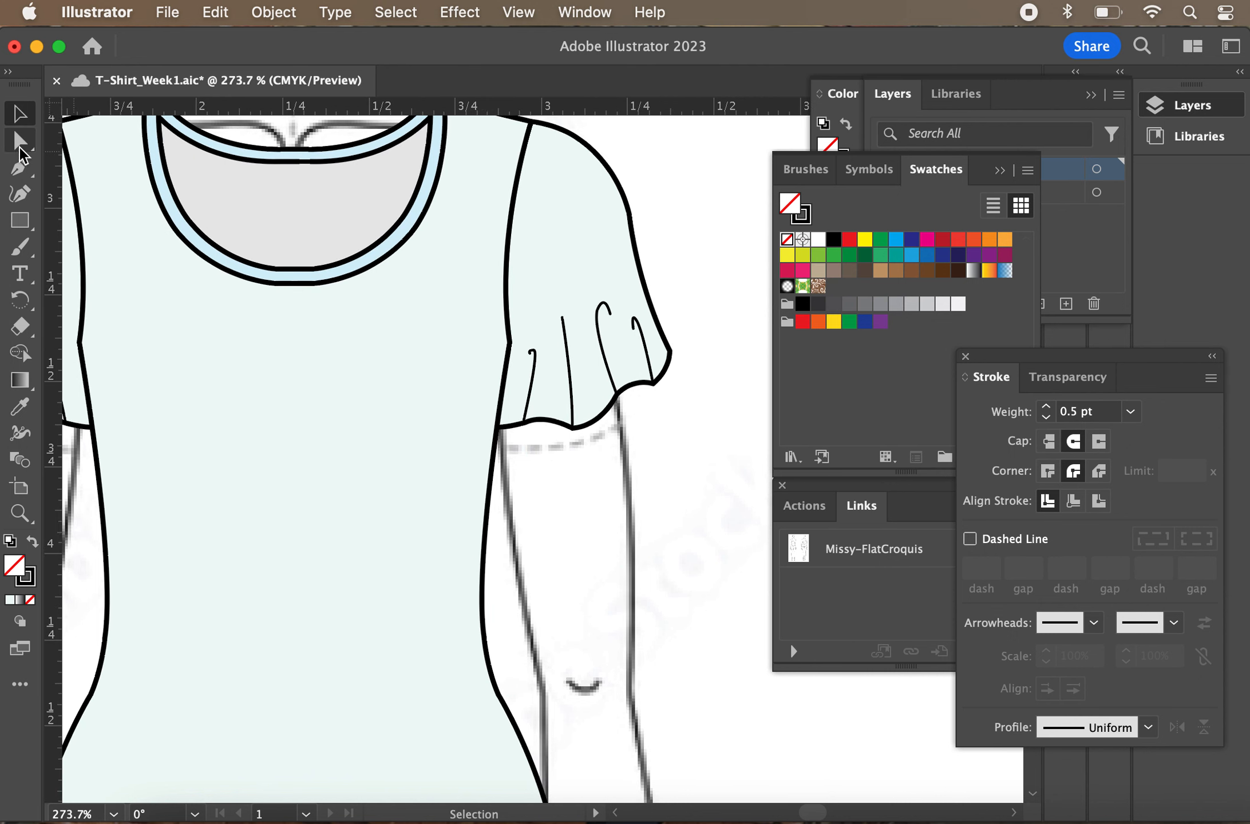
click(18, 141)
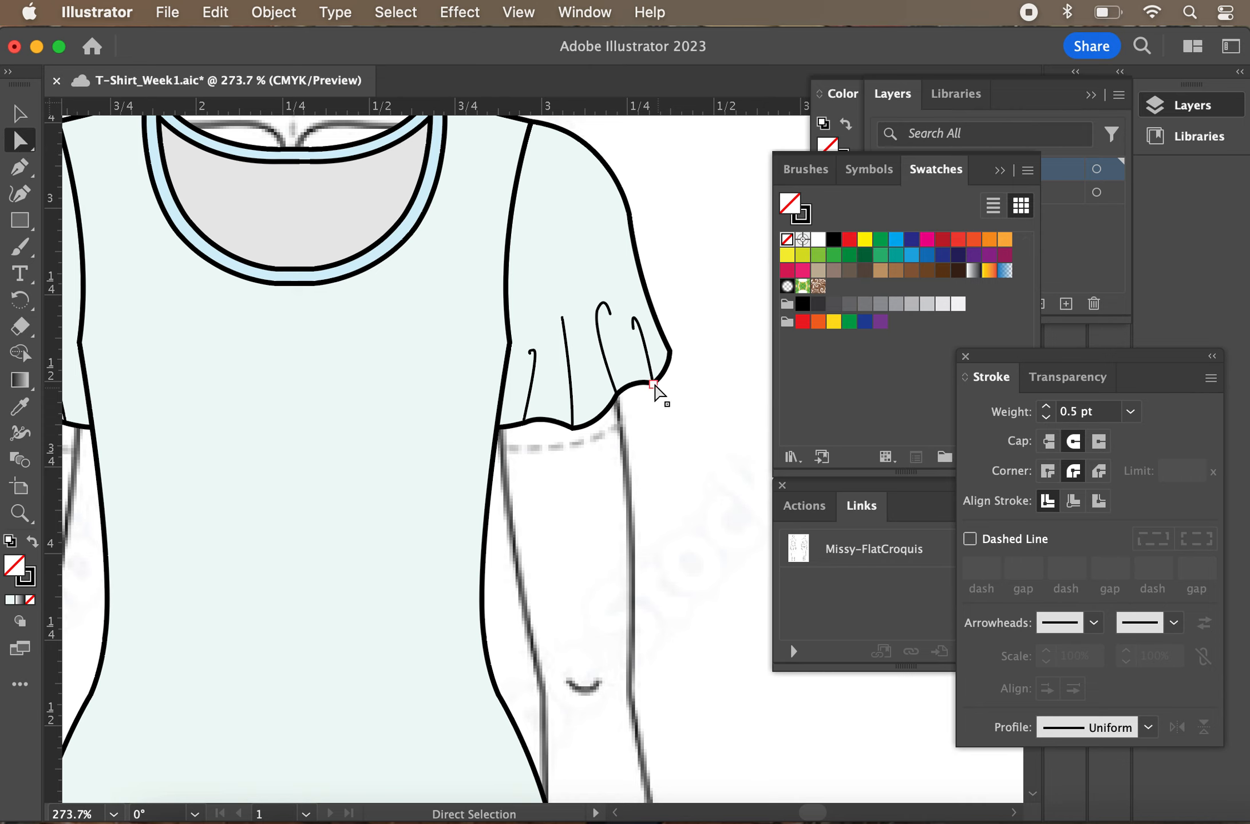
click(655, 387)
drag(680, 428, 523, 398)
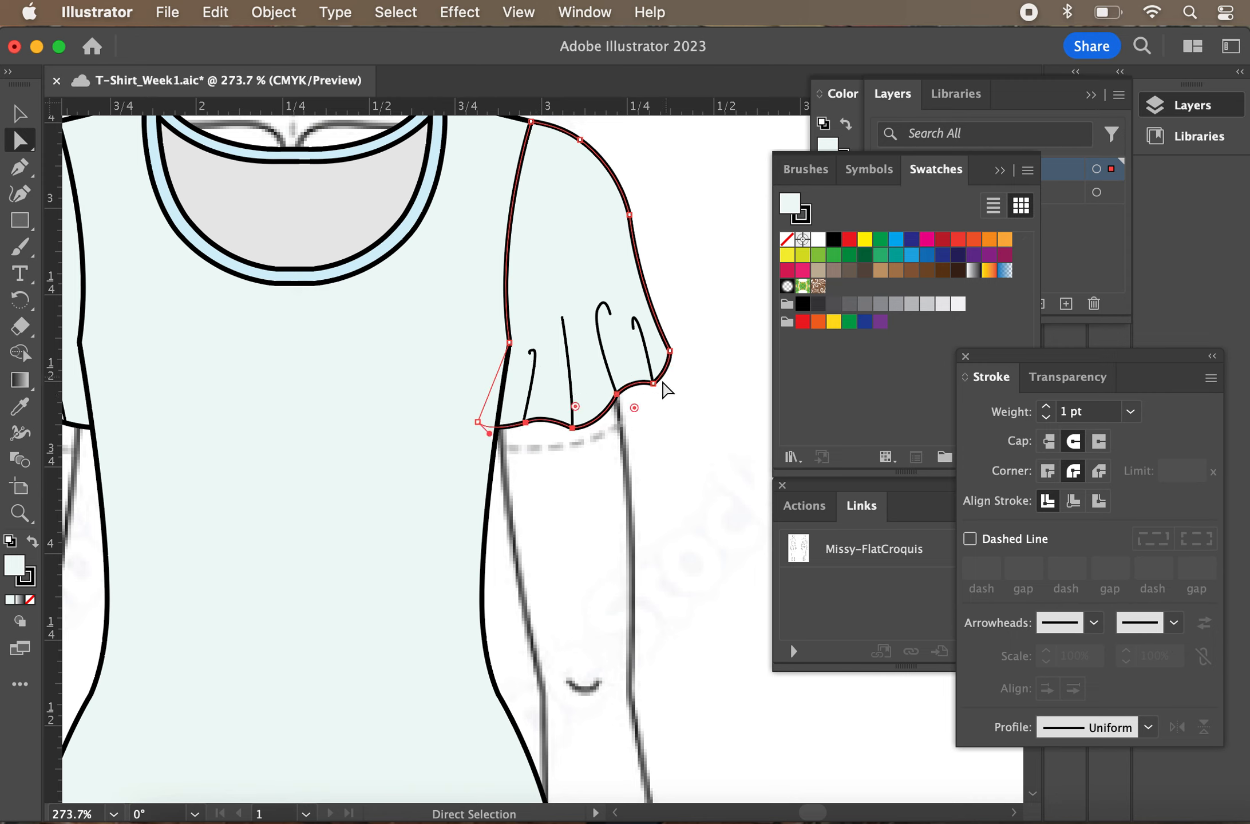
shift+click(654, 383)
key(super+c)
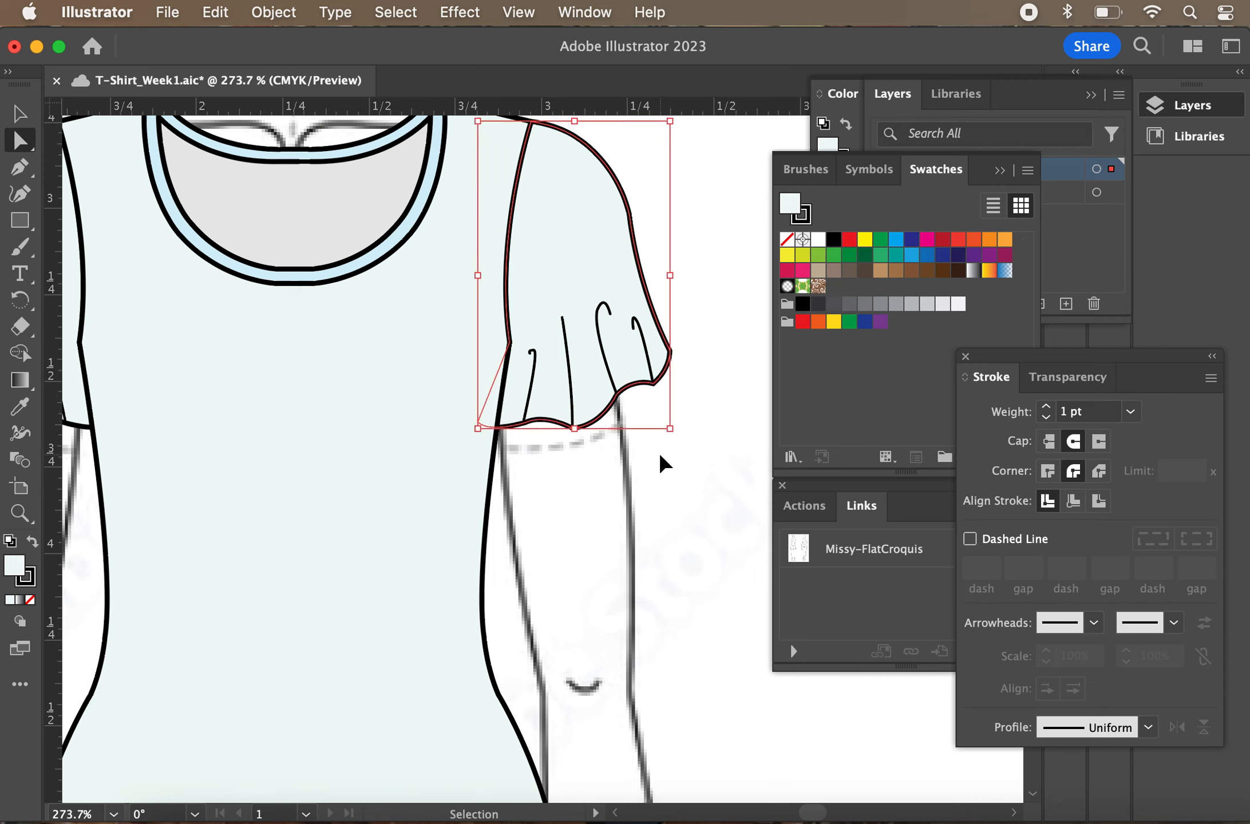
key(super+f)
Nudge the copied sleeve hem up and slightly left inside the sleeve edge, and remove its fill
key(Up)
key(Up)
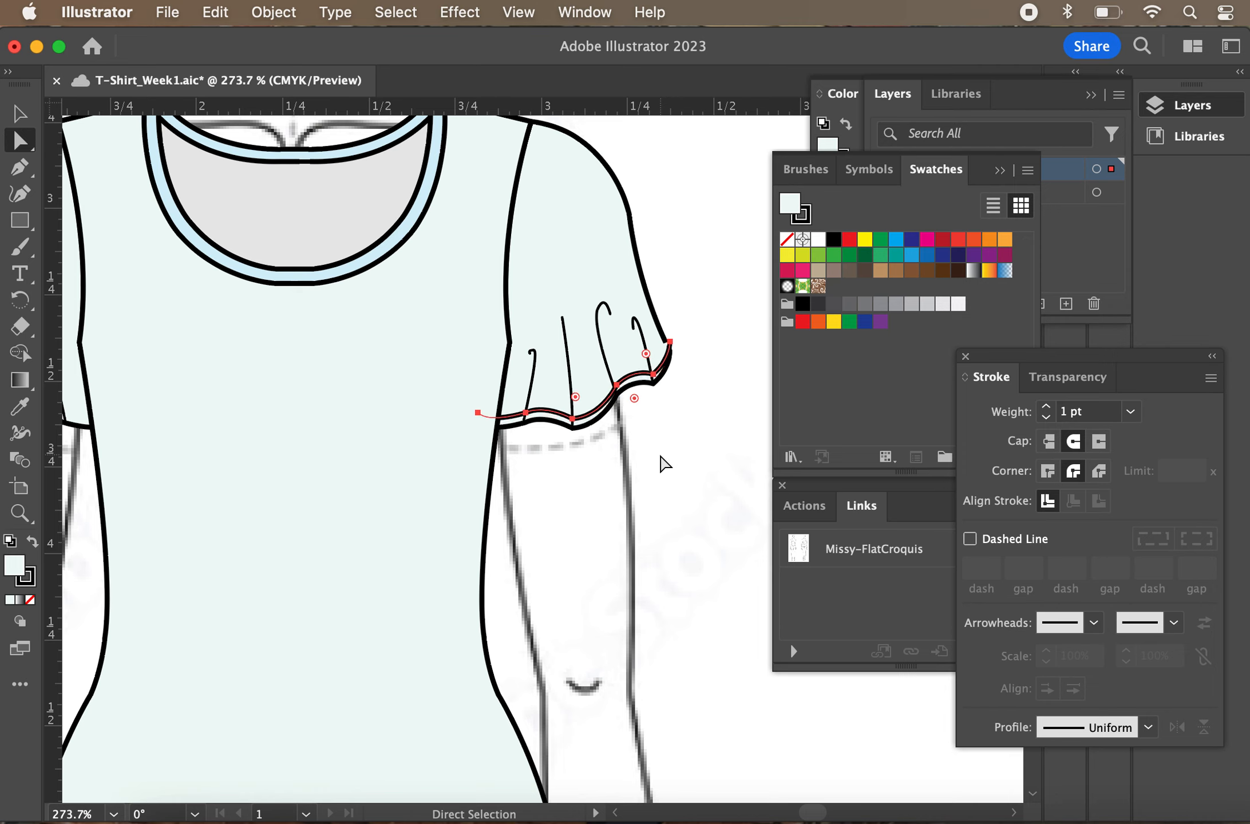
key(Left)
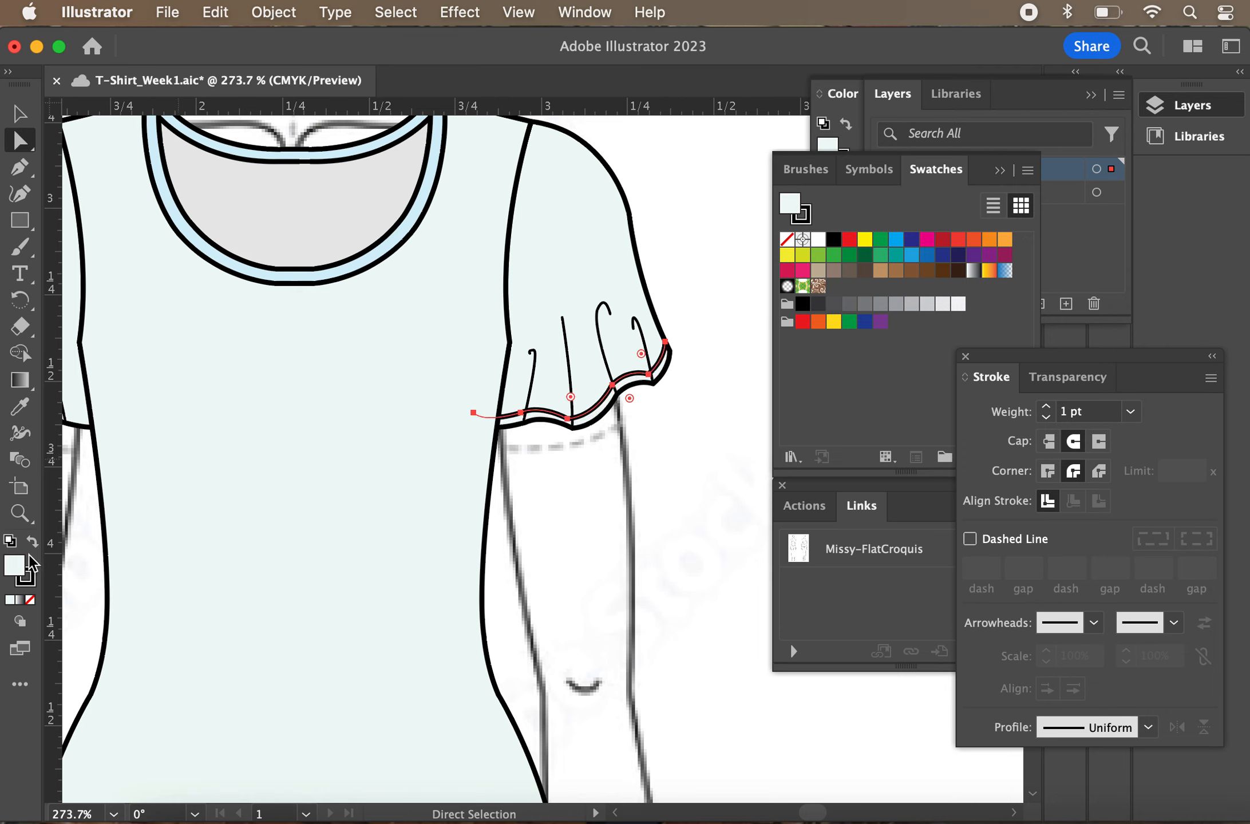
click(31, 599)
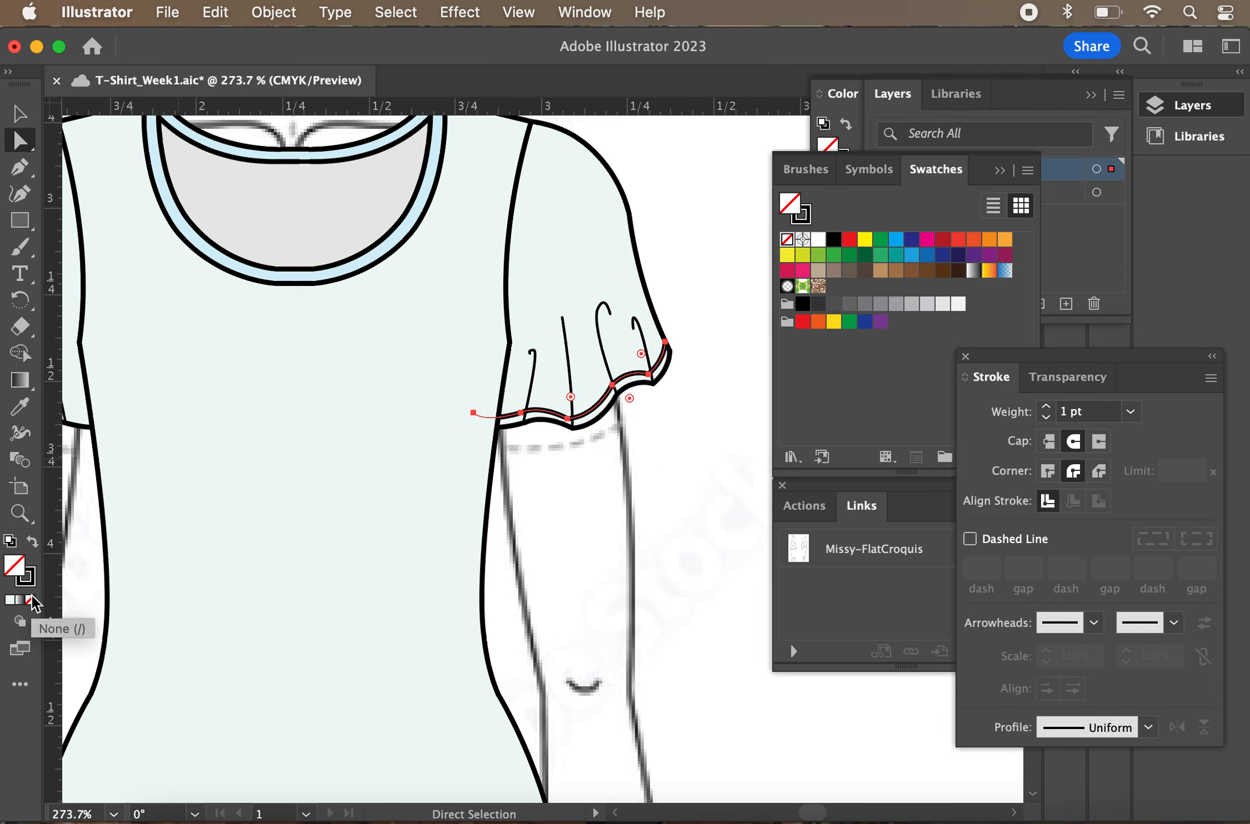
Apply the body hem's dashed stitch style to the copied sleeve hem line with the Eyedropper
scroll(159, 631, down, 5)
scroll(195, 603, down, 5)
scroll(195, 604, left, 2)
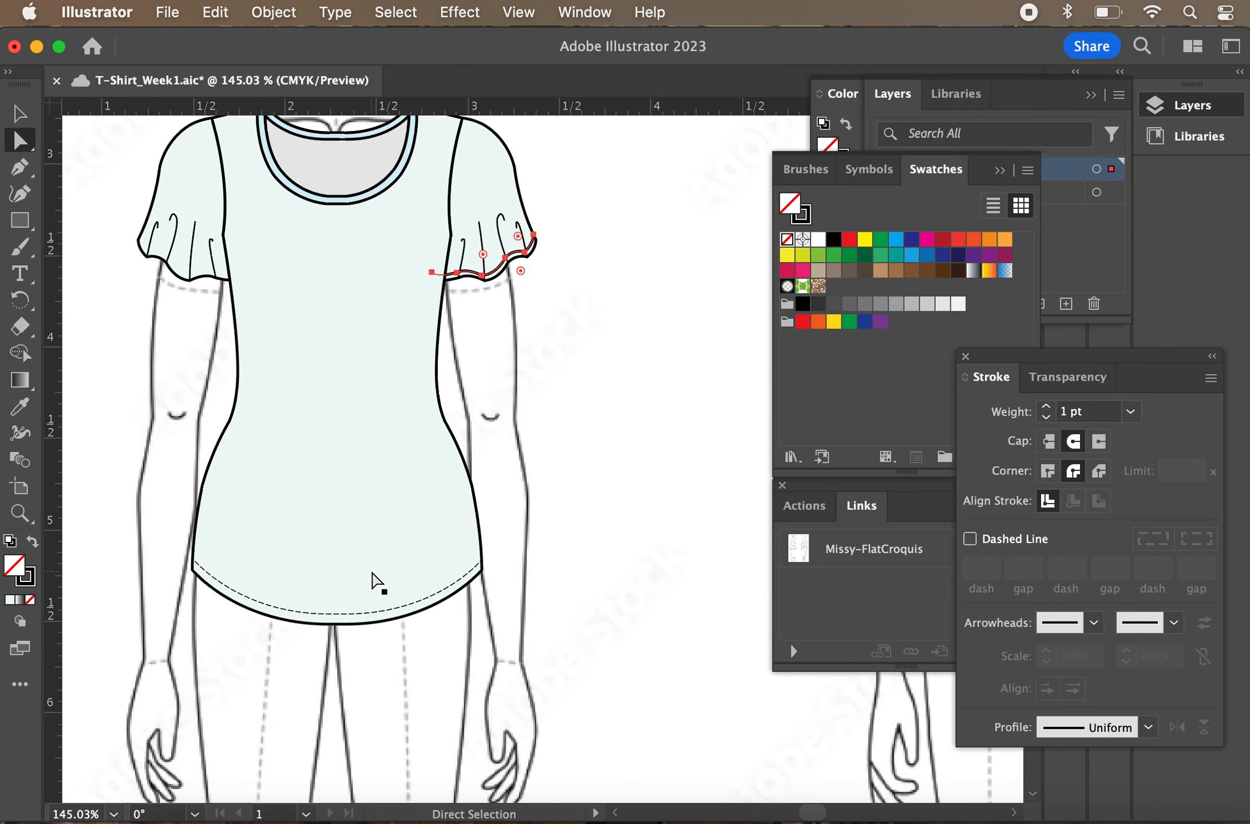
key(i)
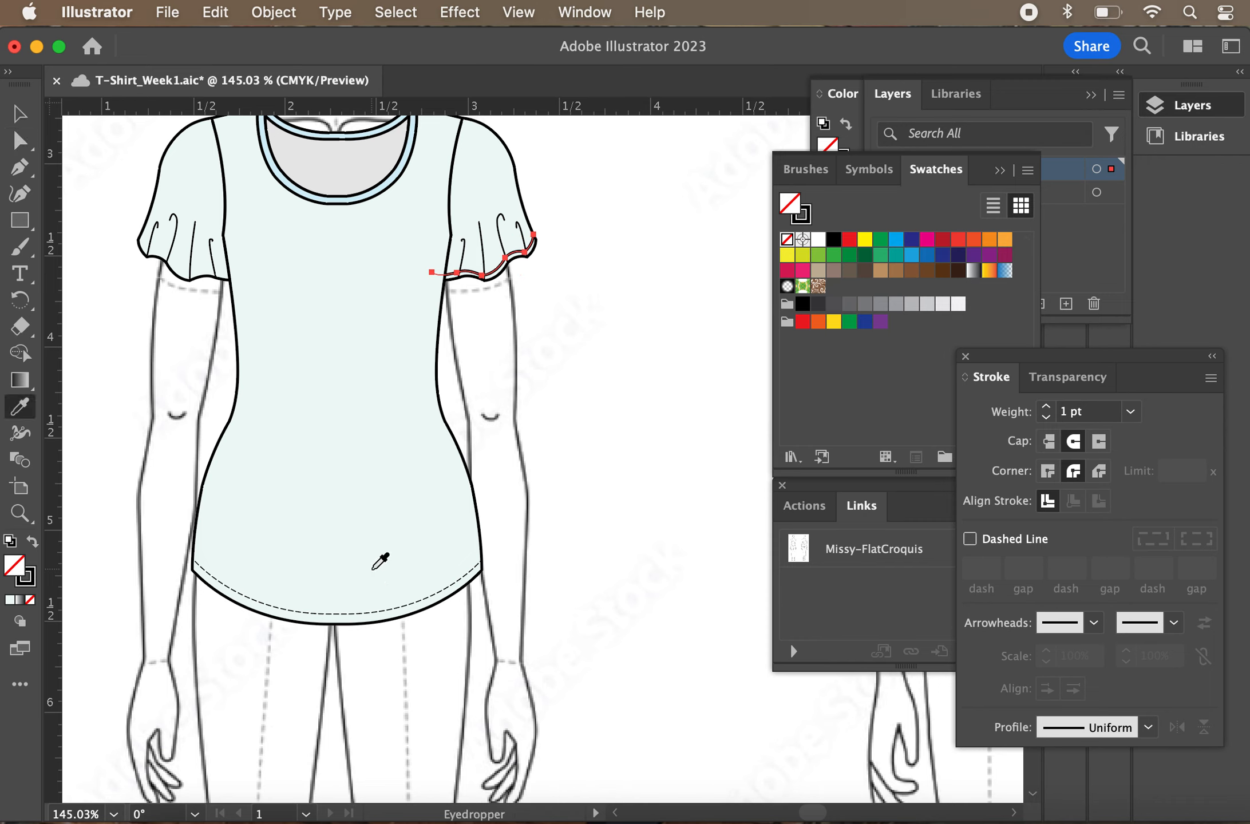
click(405, 604)
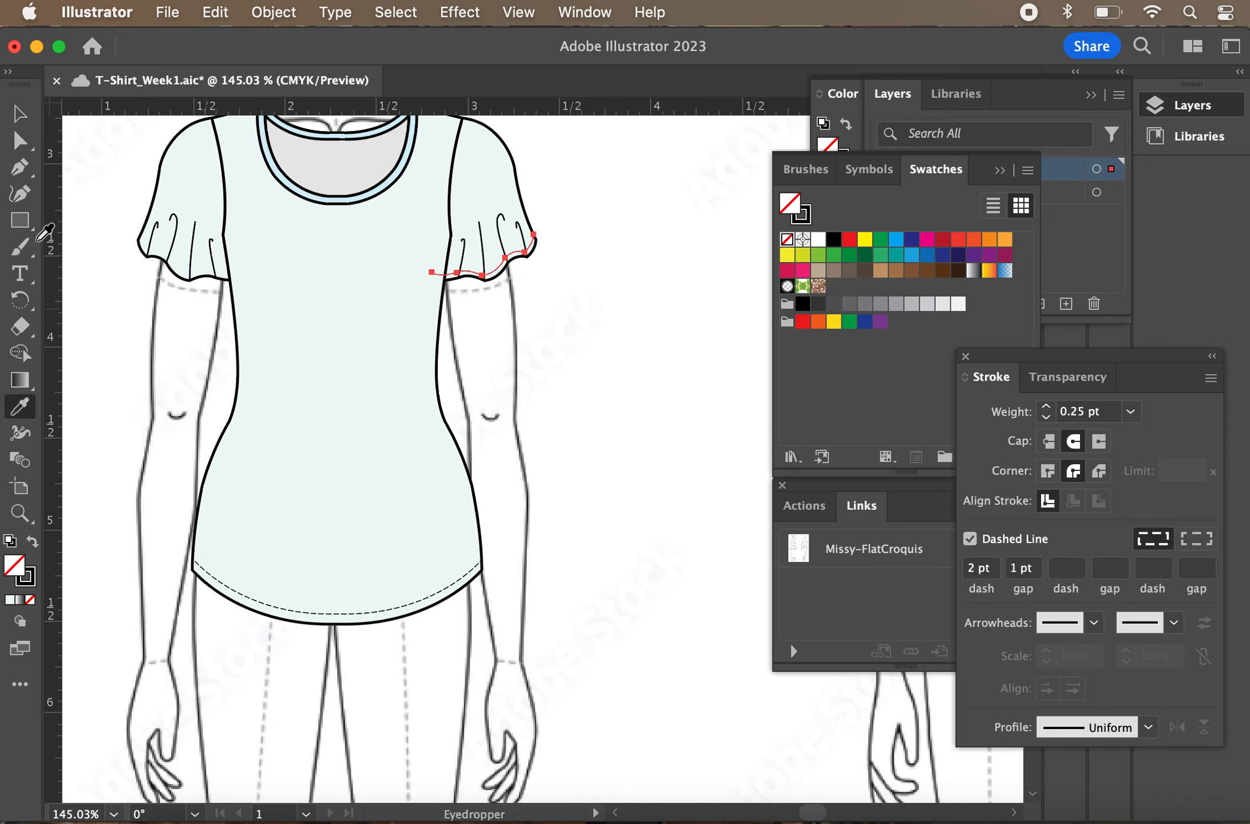
Nudge the dashed stitch line slightly up from the right-hand sleeve's hem edge
scroll(549, 240, up, 6)
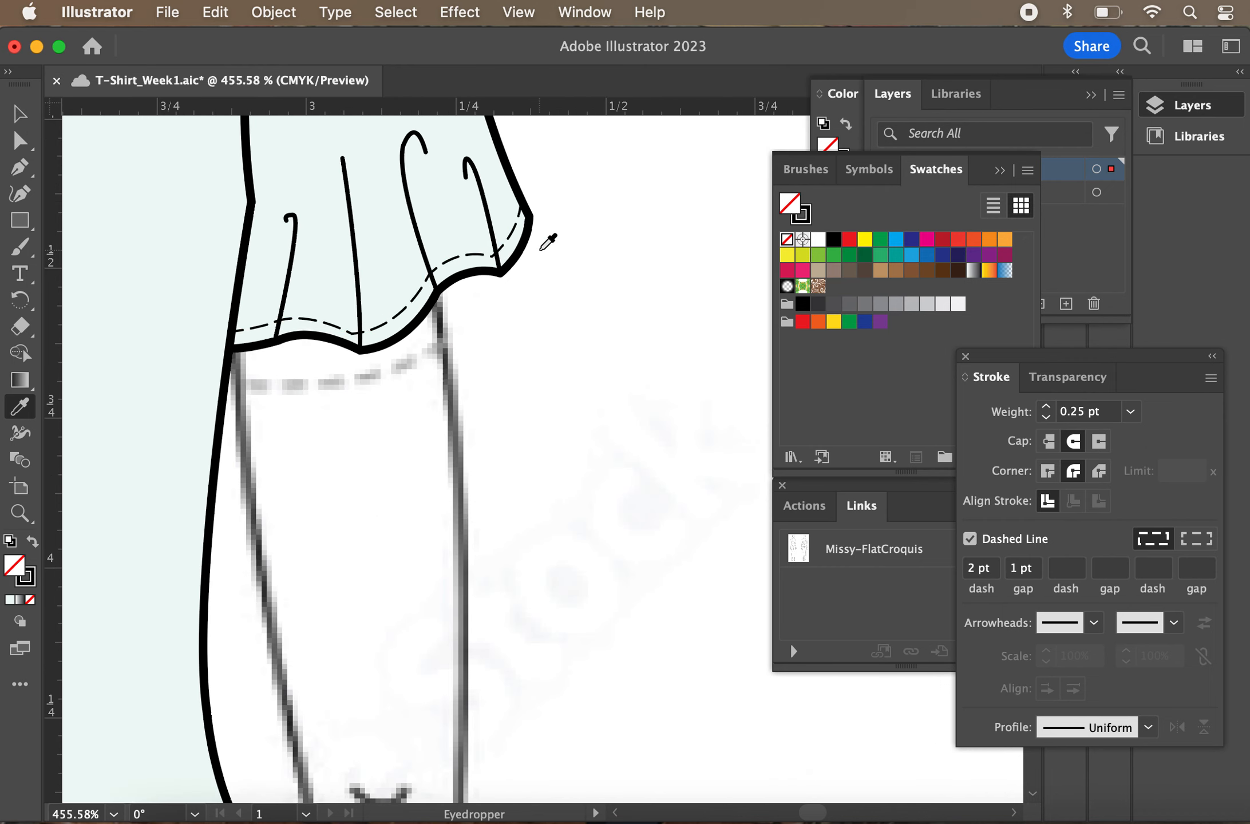
key(Up)
key(Up)
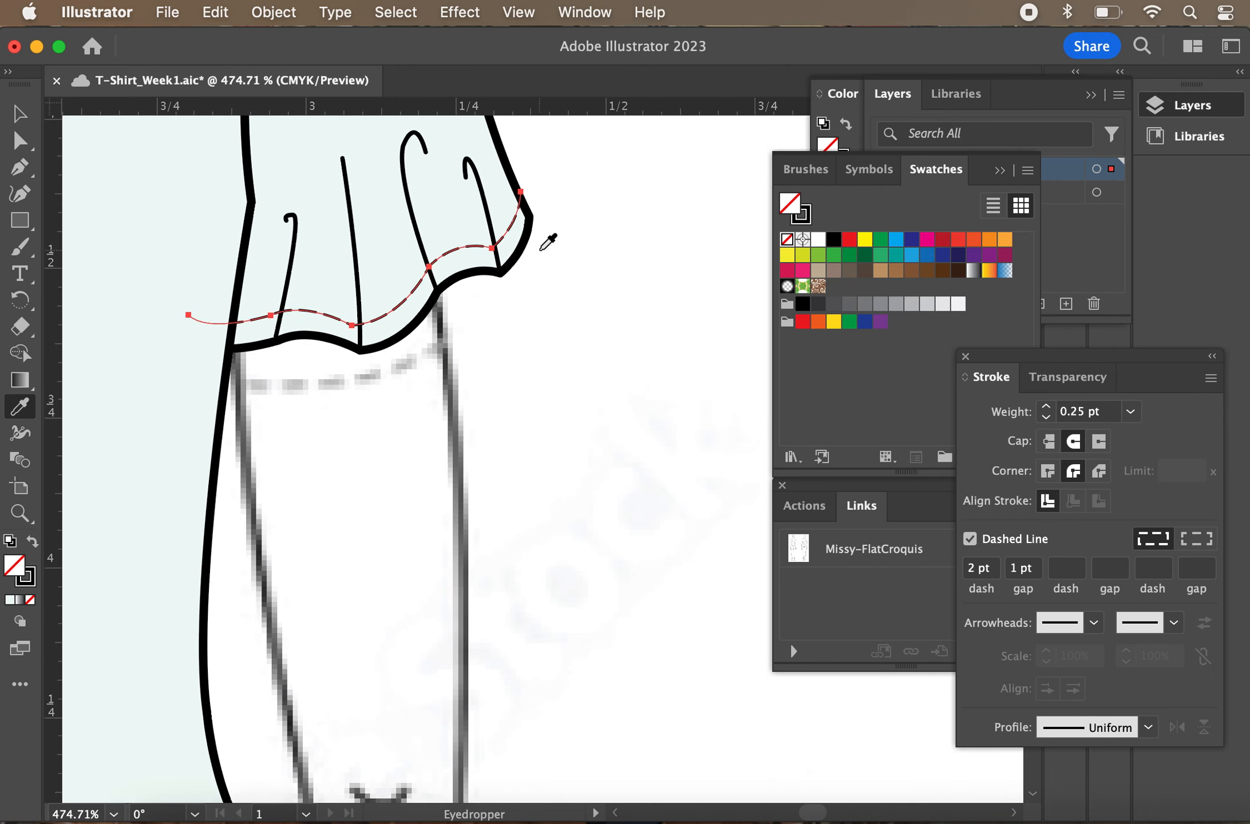
scroll(472, 238, down, 10)
scroll(514, 325, up, 15)
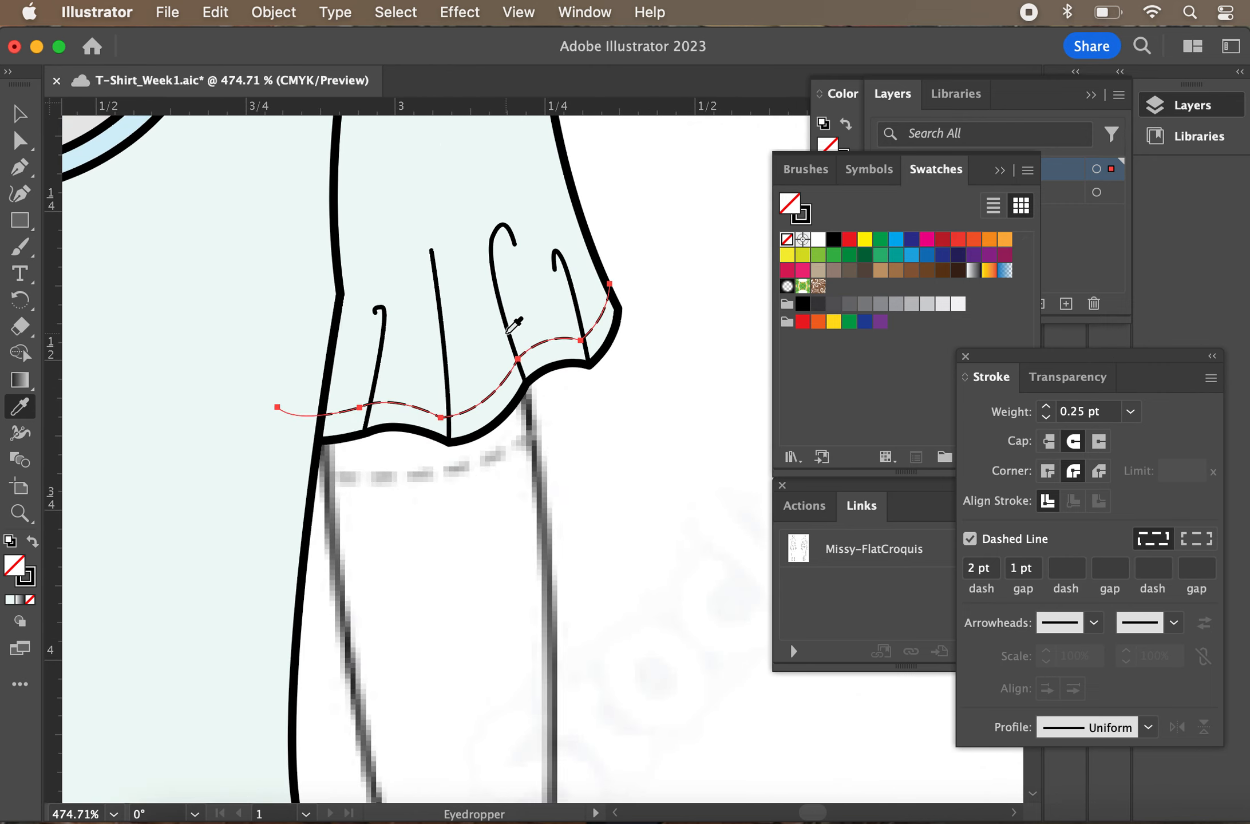
Move the stitch line's outer end point up and inward along the right-hand sleeve's edge, and save the document
click(21, 140)
click(622, 293)
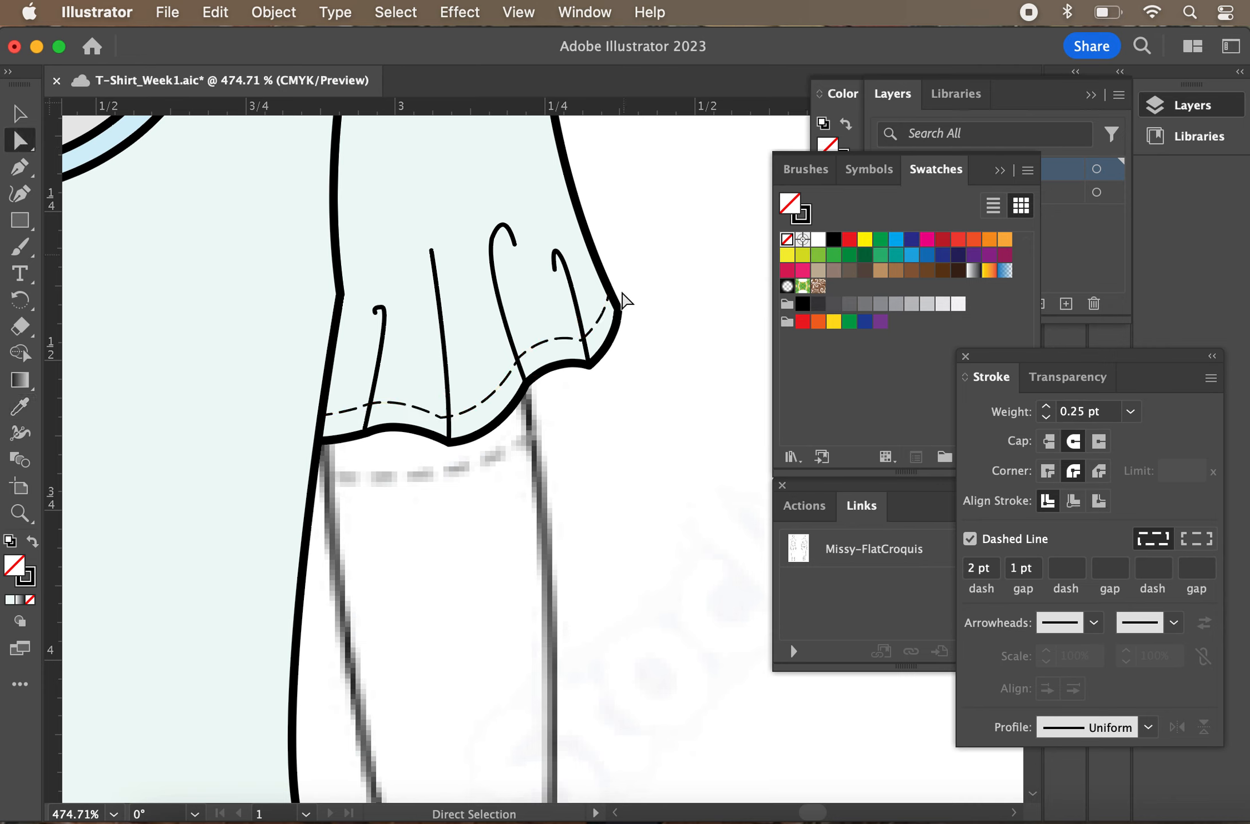
click(603, 288)
click(611, 305)
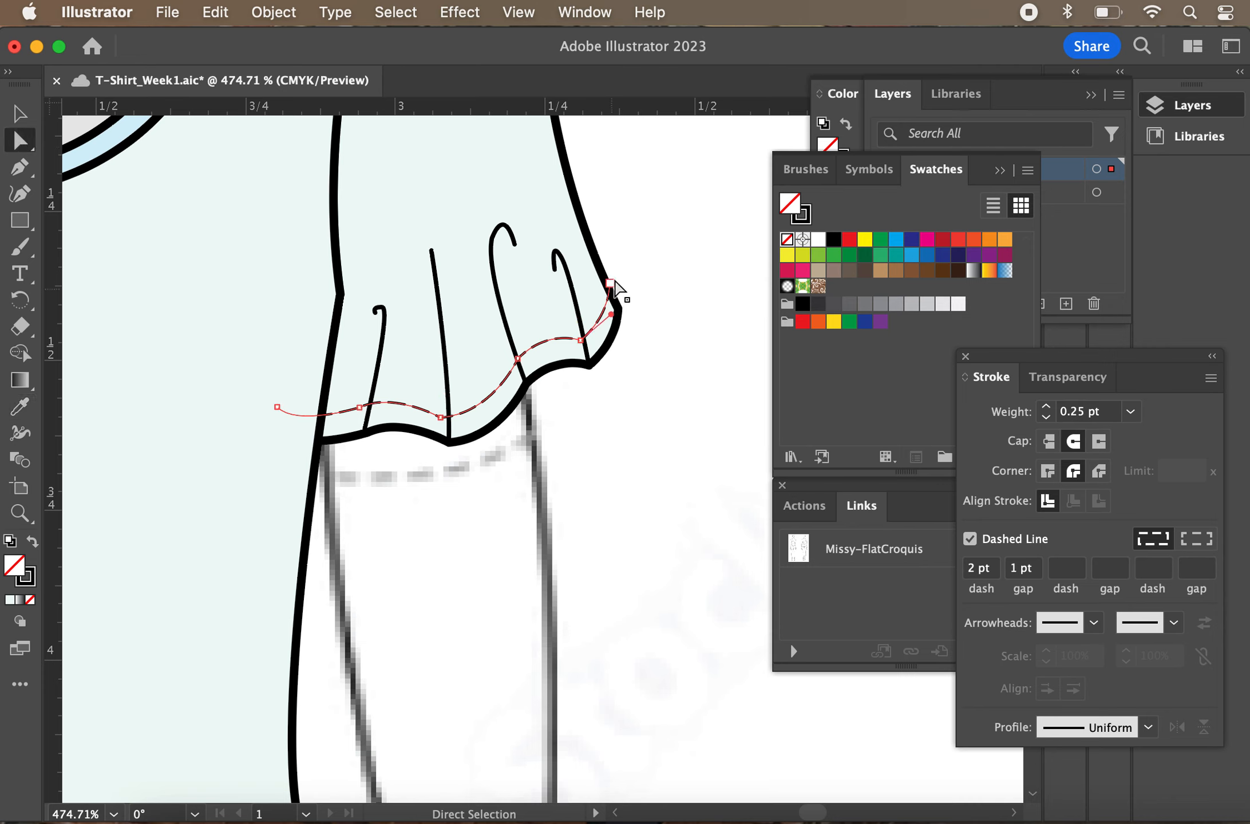
drag(609, 284, 603, 276)
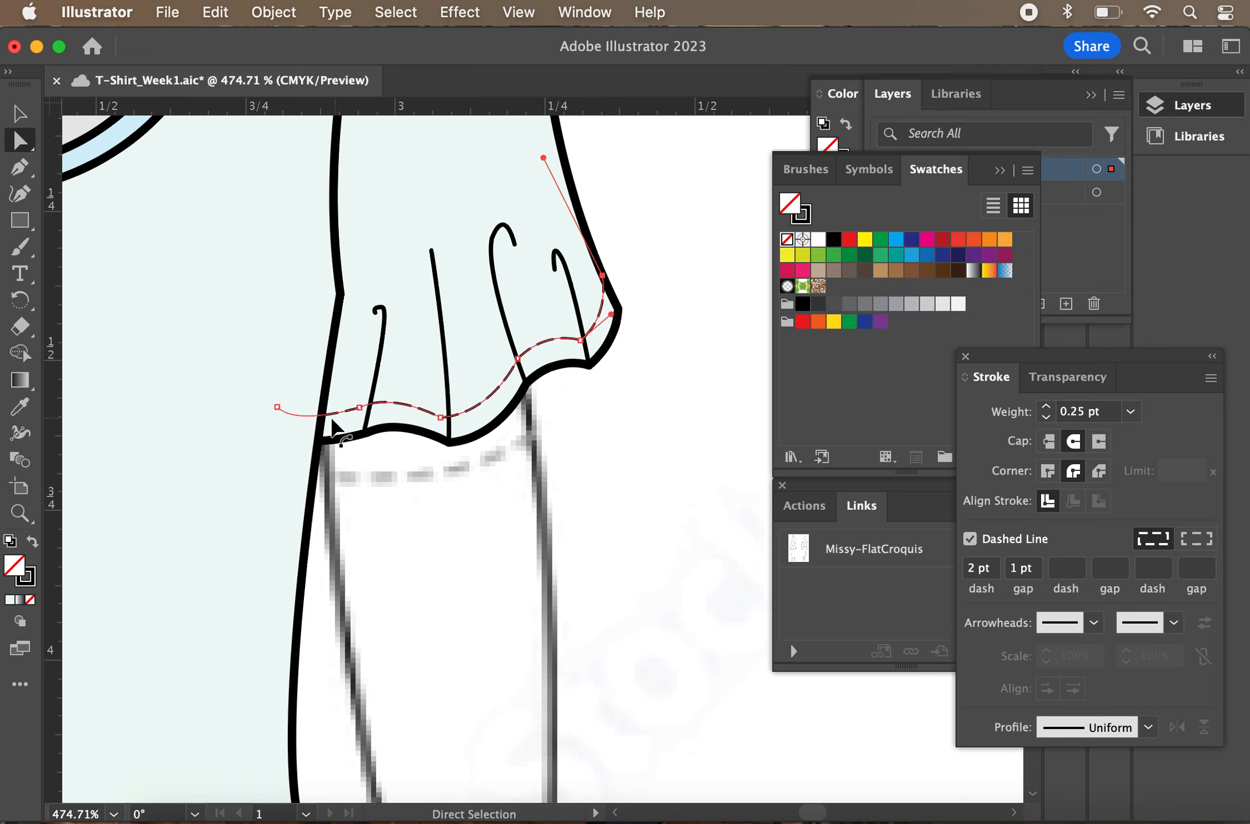
click(642, 344)
click(605, 303)
drag(602, 275, 598, 261)
click(667, 302)
key(super+s)
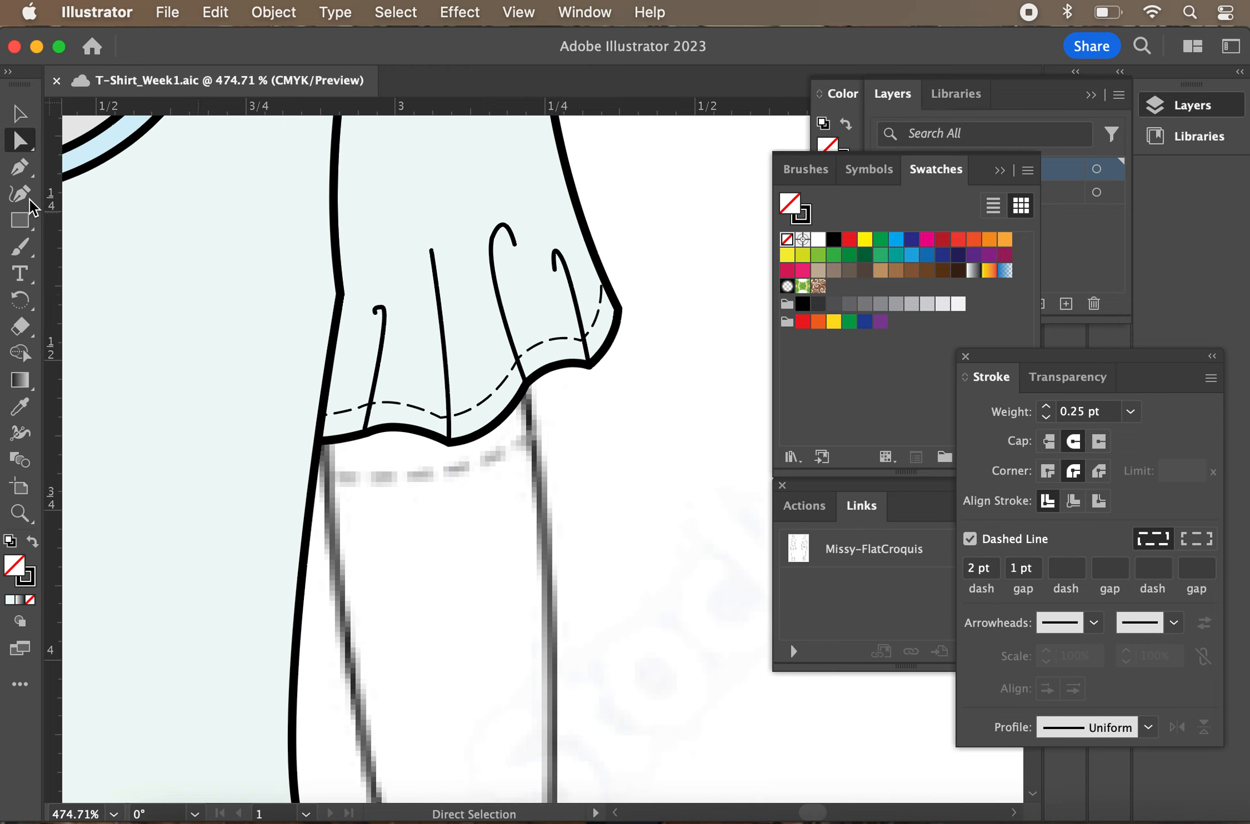
Copy the right-hand sleeve's stitch line, paste it in front and reflect the copy across the vertical axis
key(v)
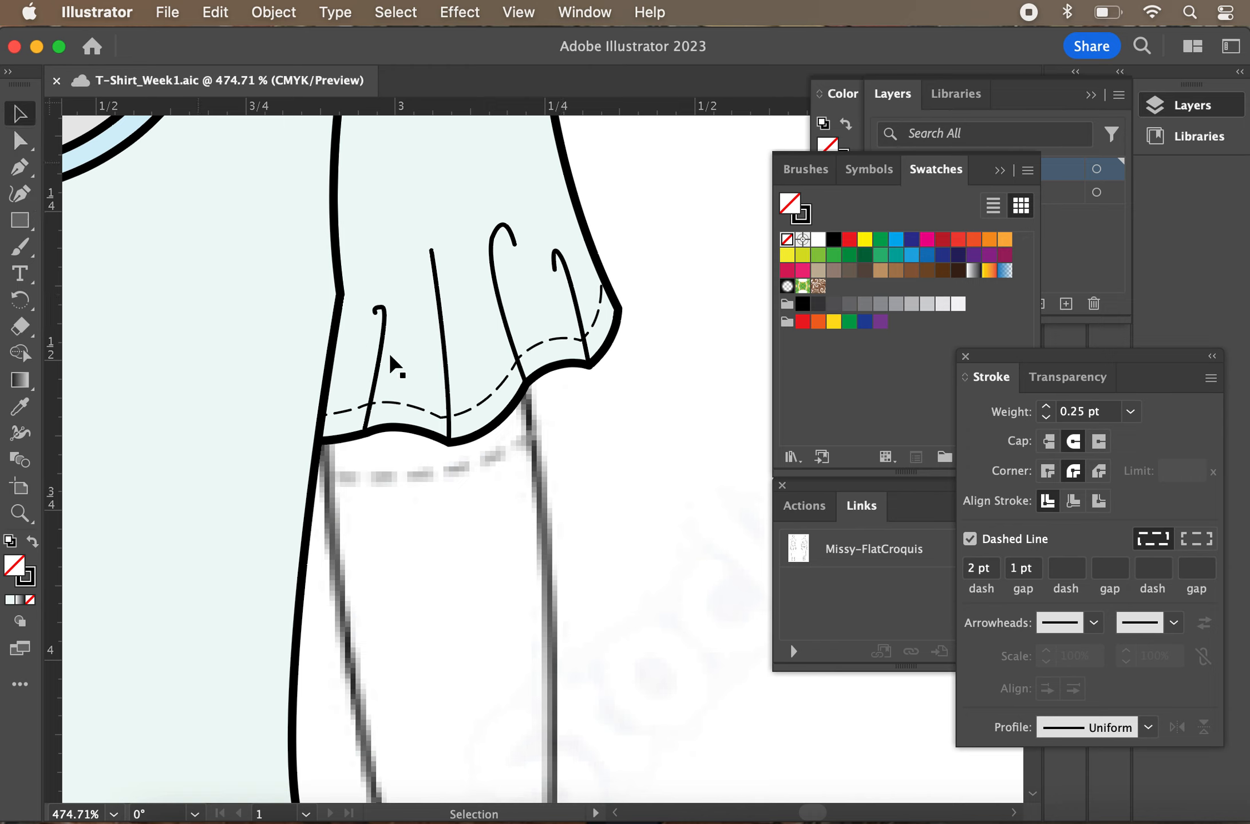
click(471, 420)
key(super+c)
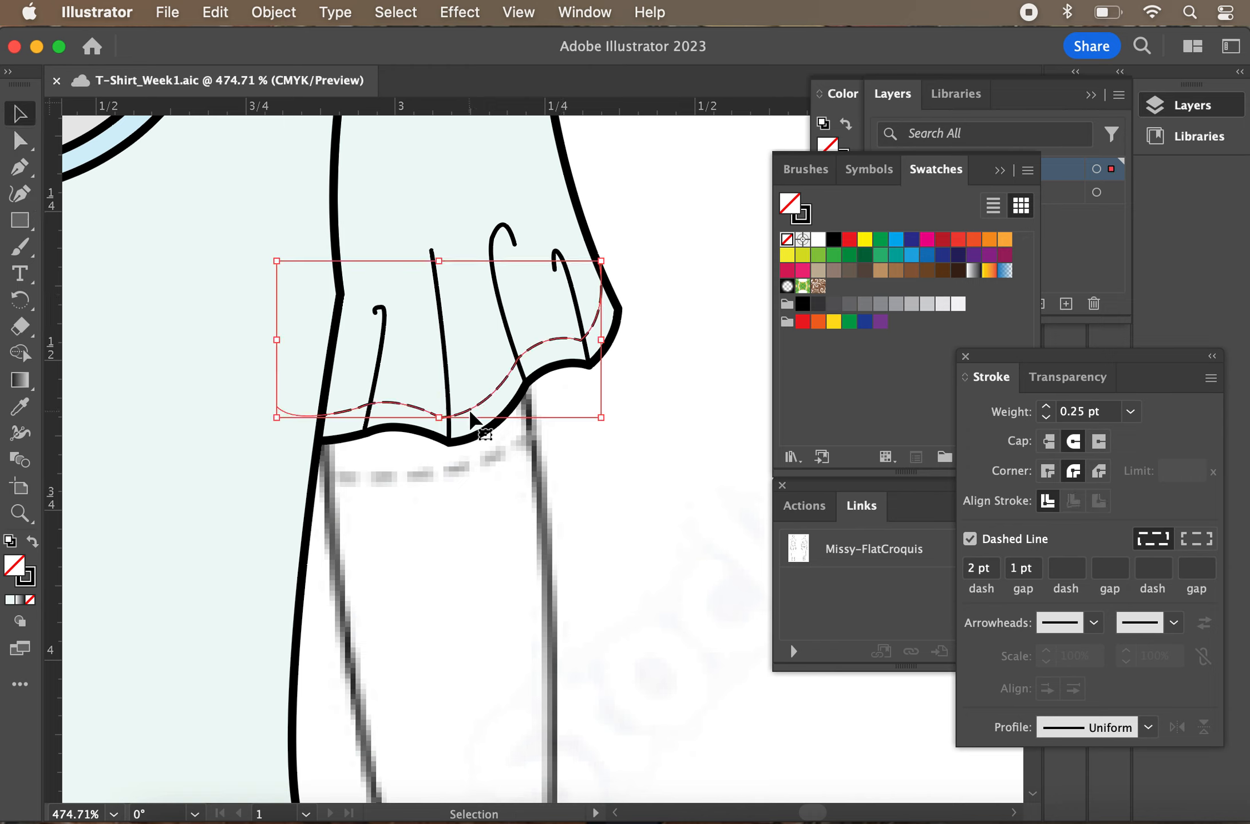
key(super+f)
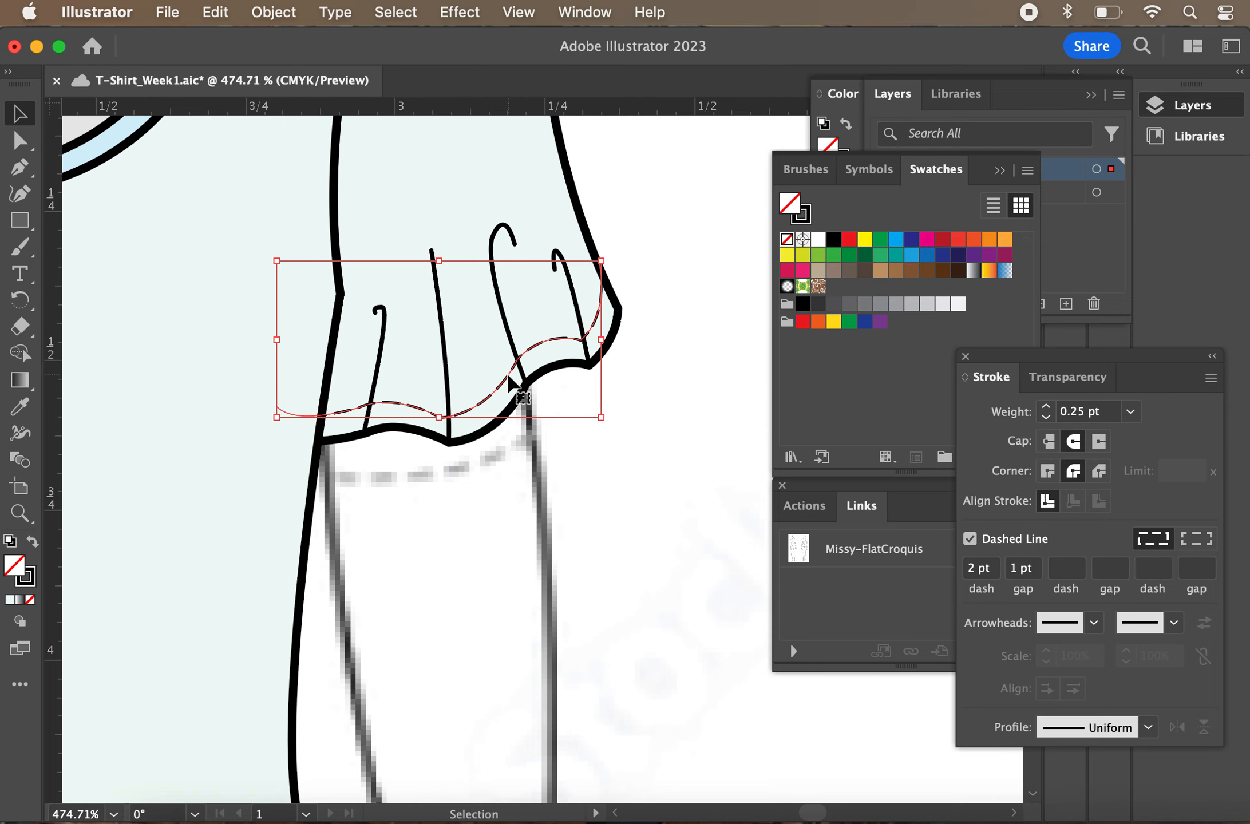
click(508, 376)
right_click(508, 382)
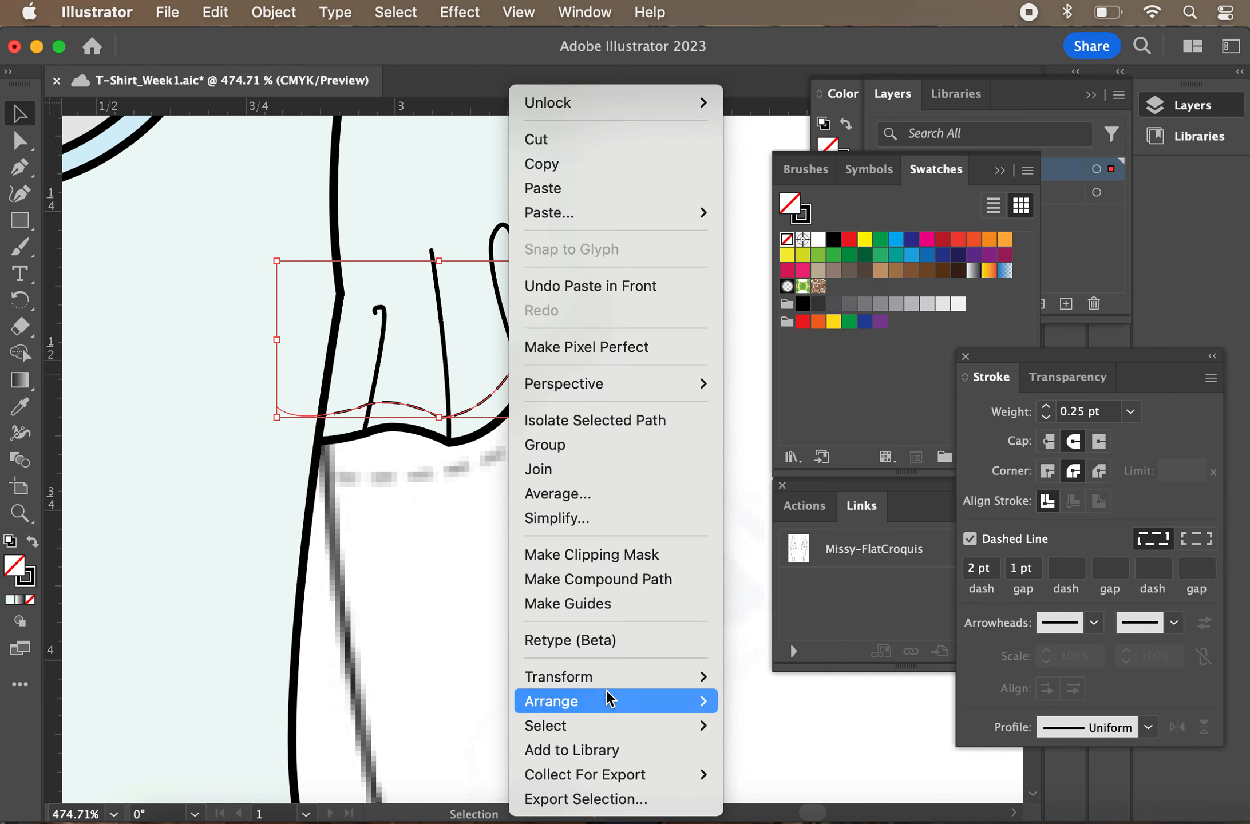
mouse_move(624, 680)
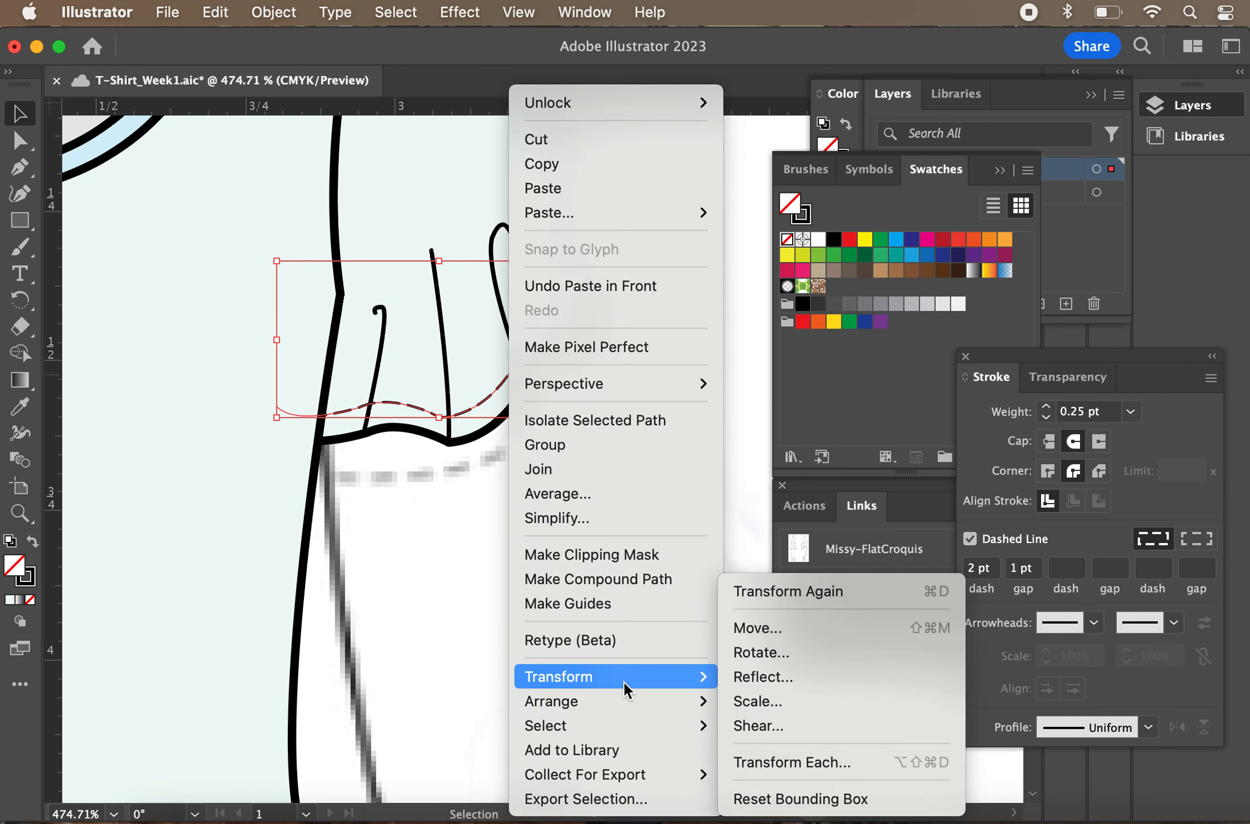
click(772, 680)
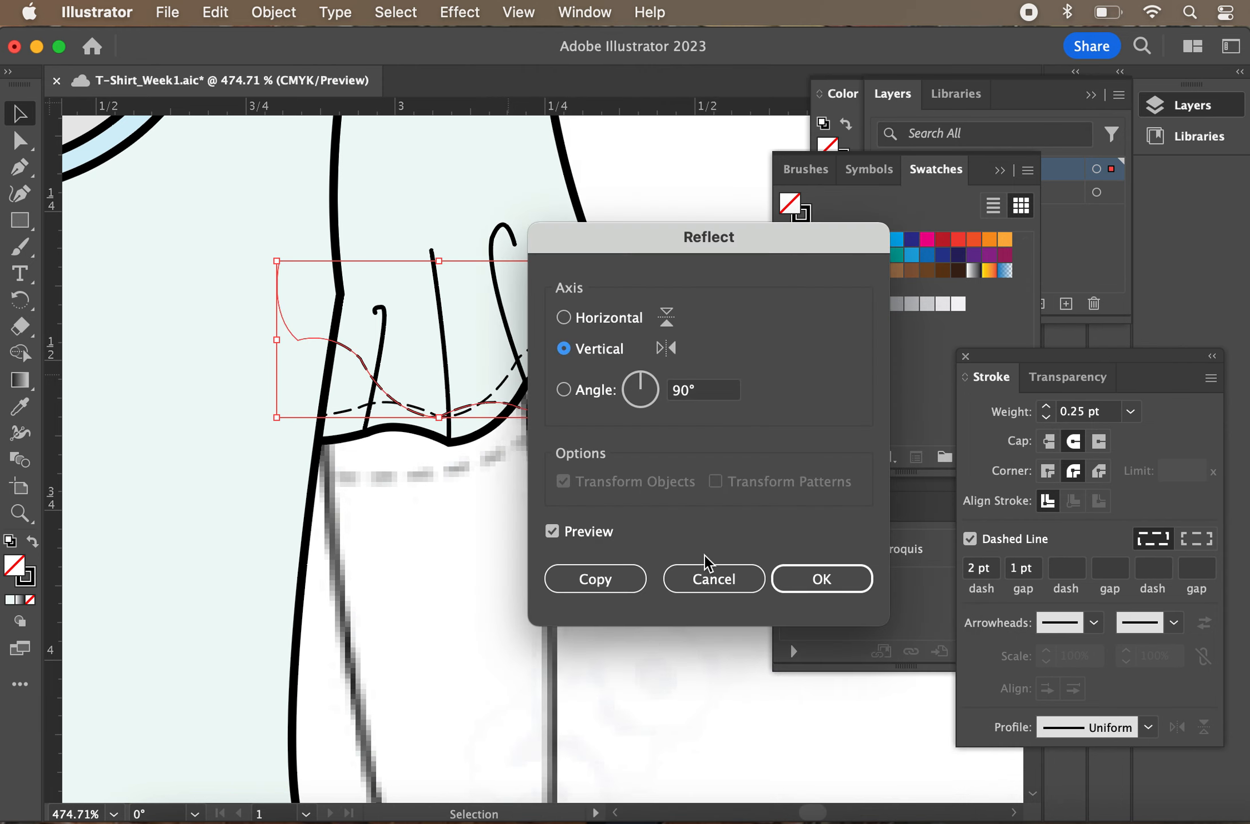
click(809, 583)
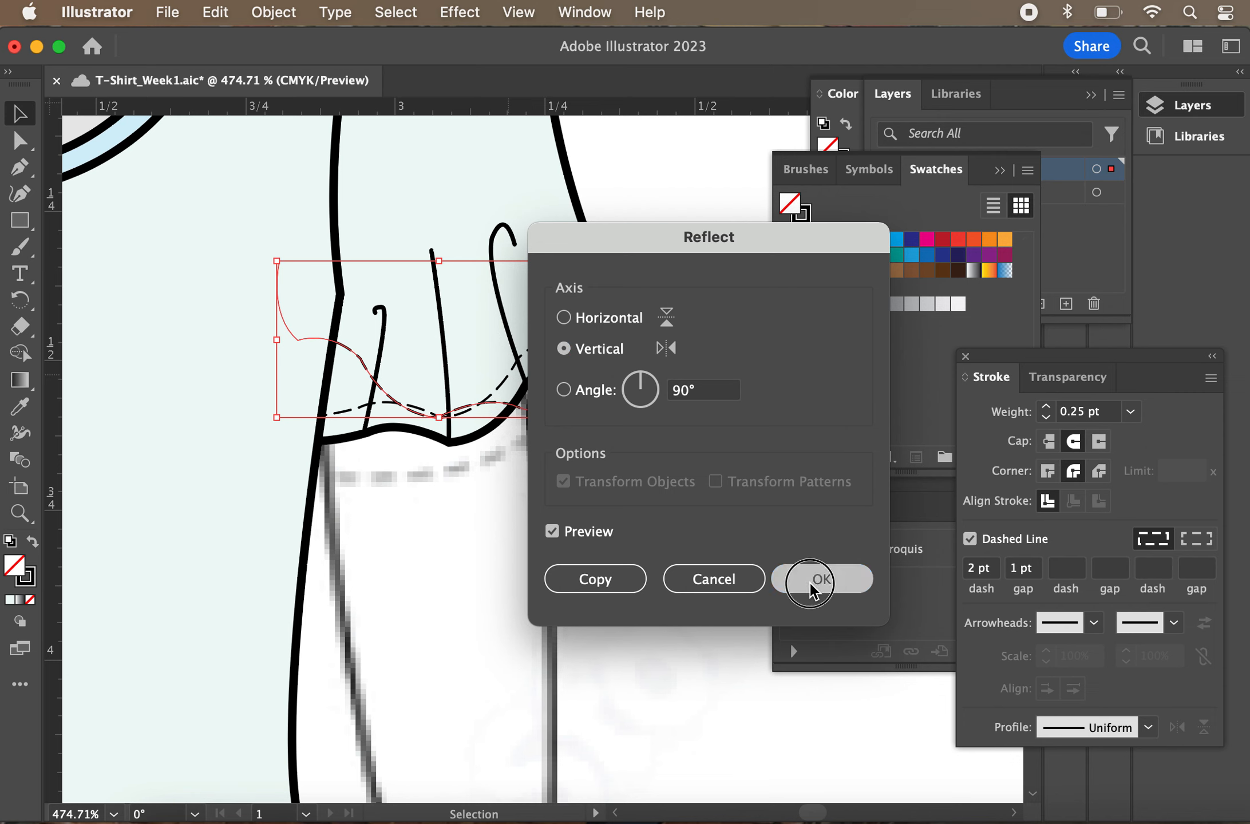
scroll(381, 388, down, 5)
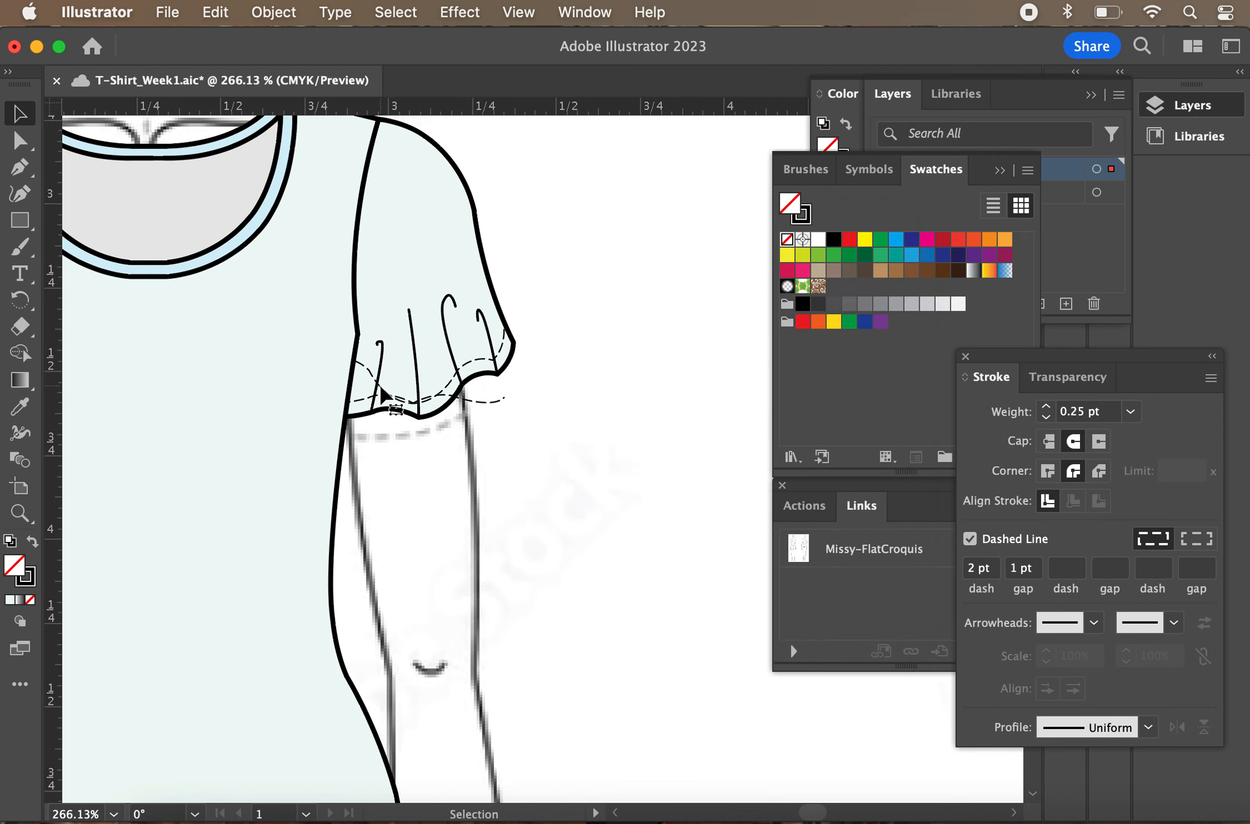
scroll(381, 388, left, 5)
scroll(380, 385, left, 3)
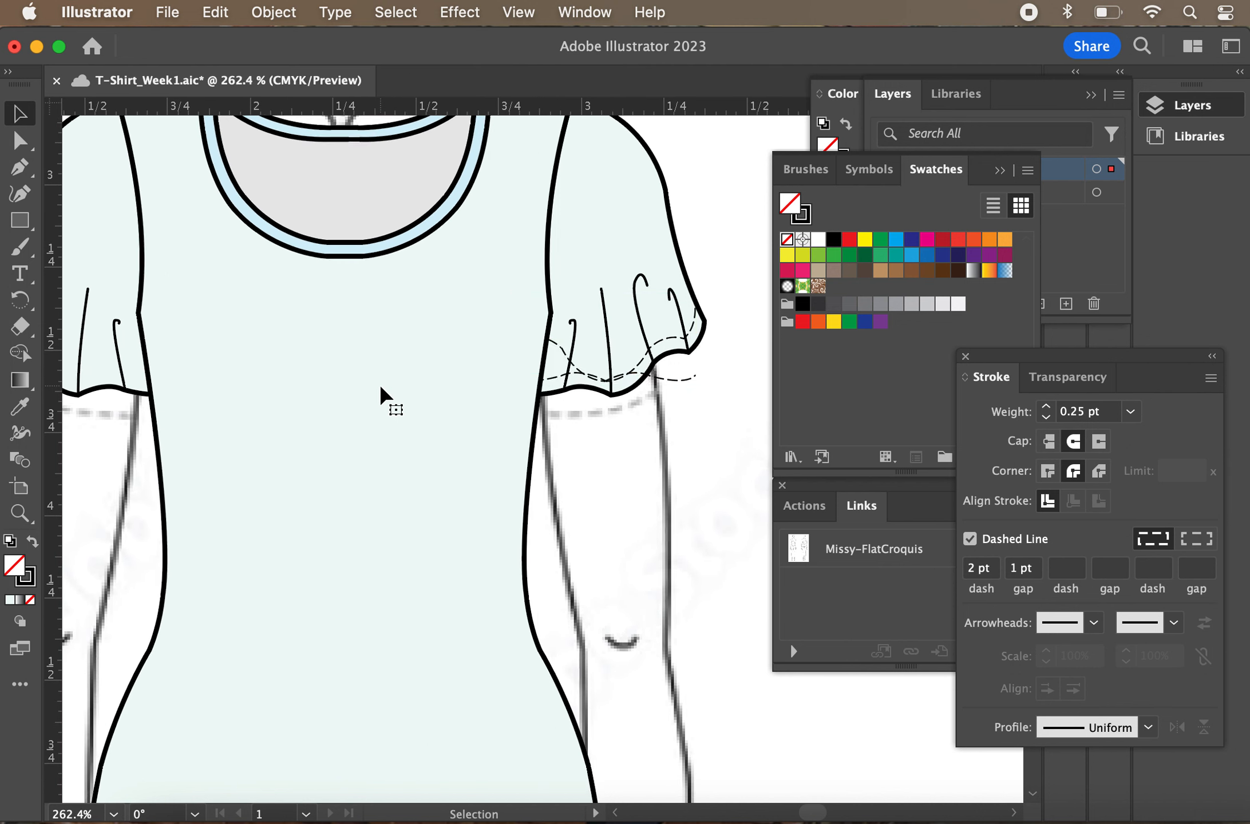
scroll(489, 371, down, 4)
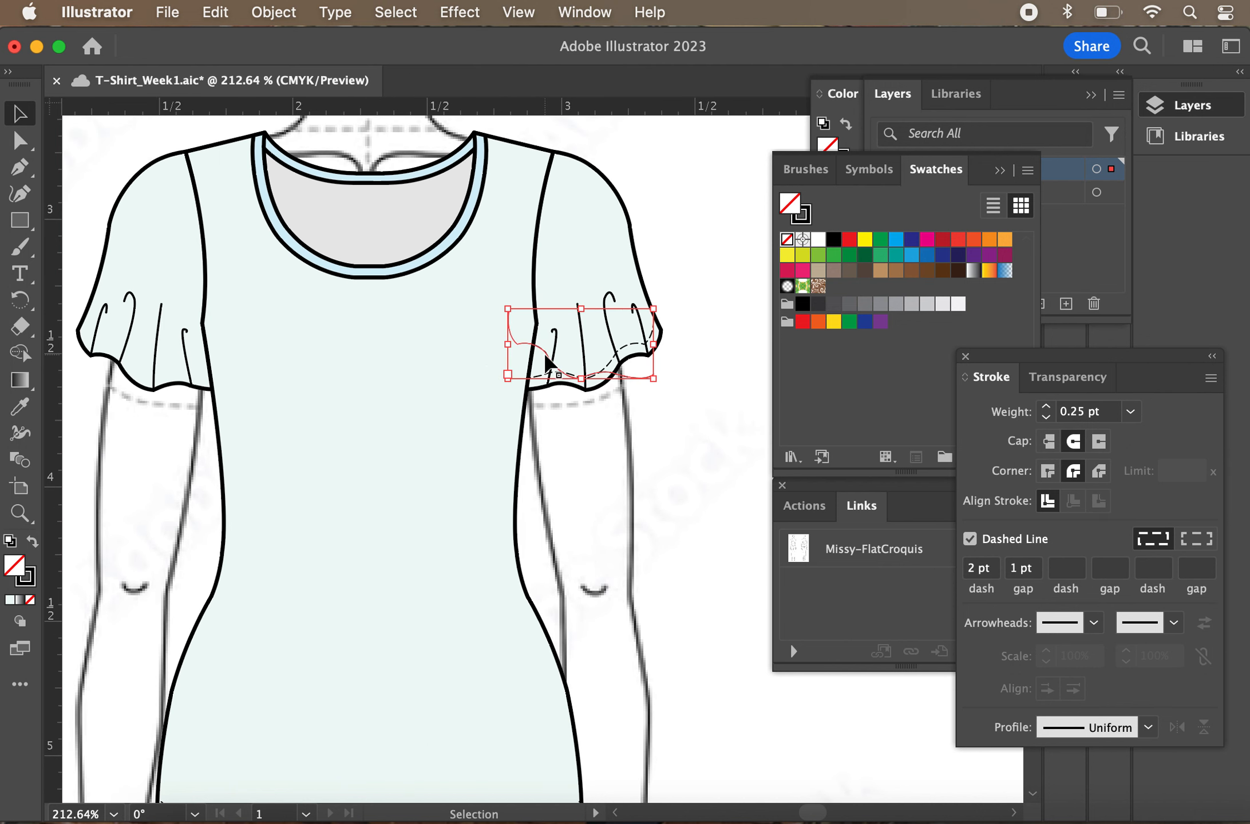
drag(548, 354, 416, 367)
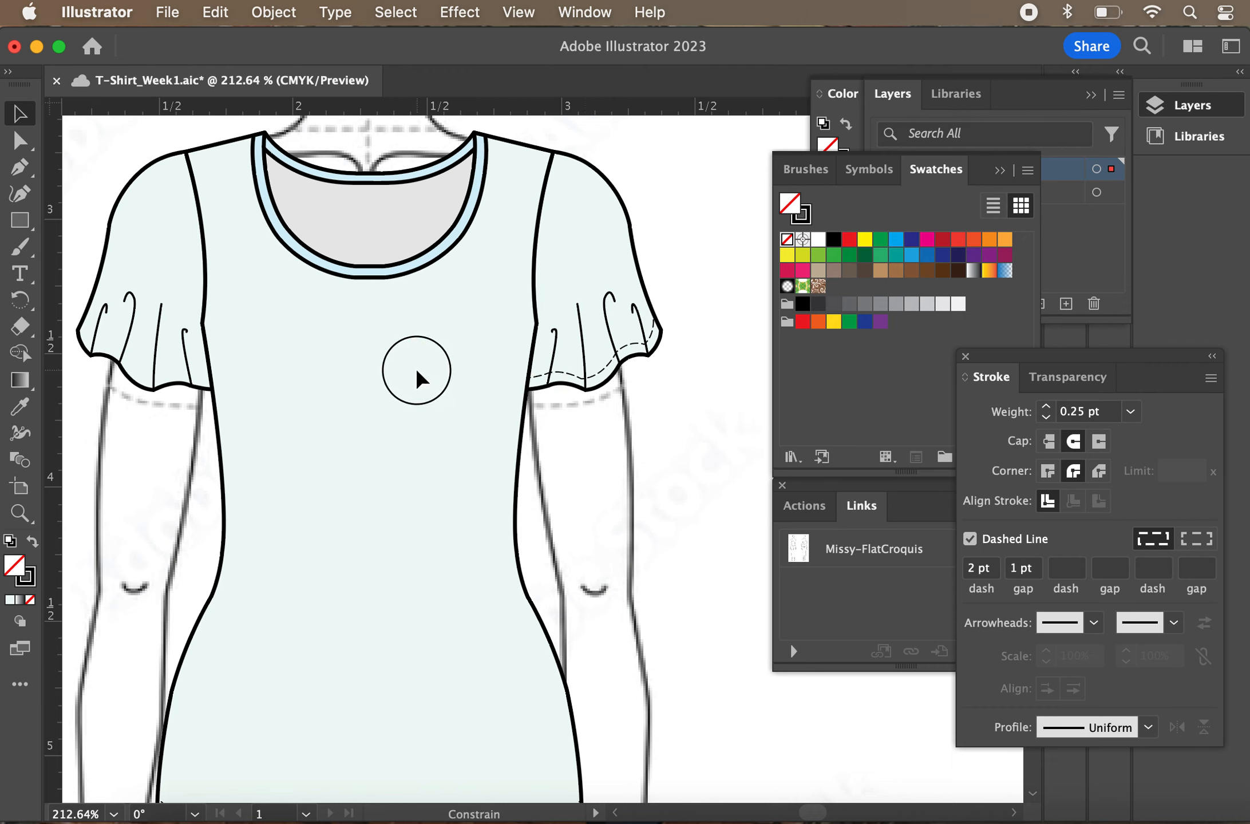
key(a)
key(v)
key(super+z)
key(super+z)
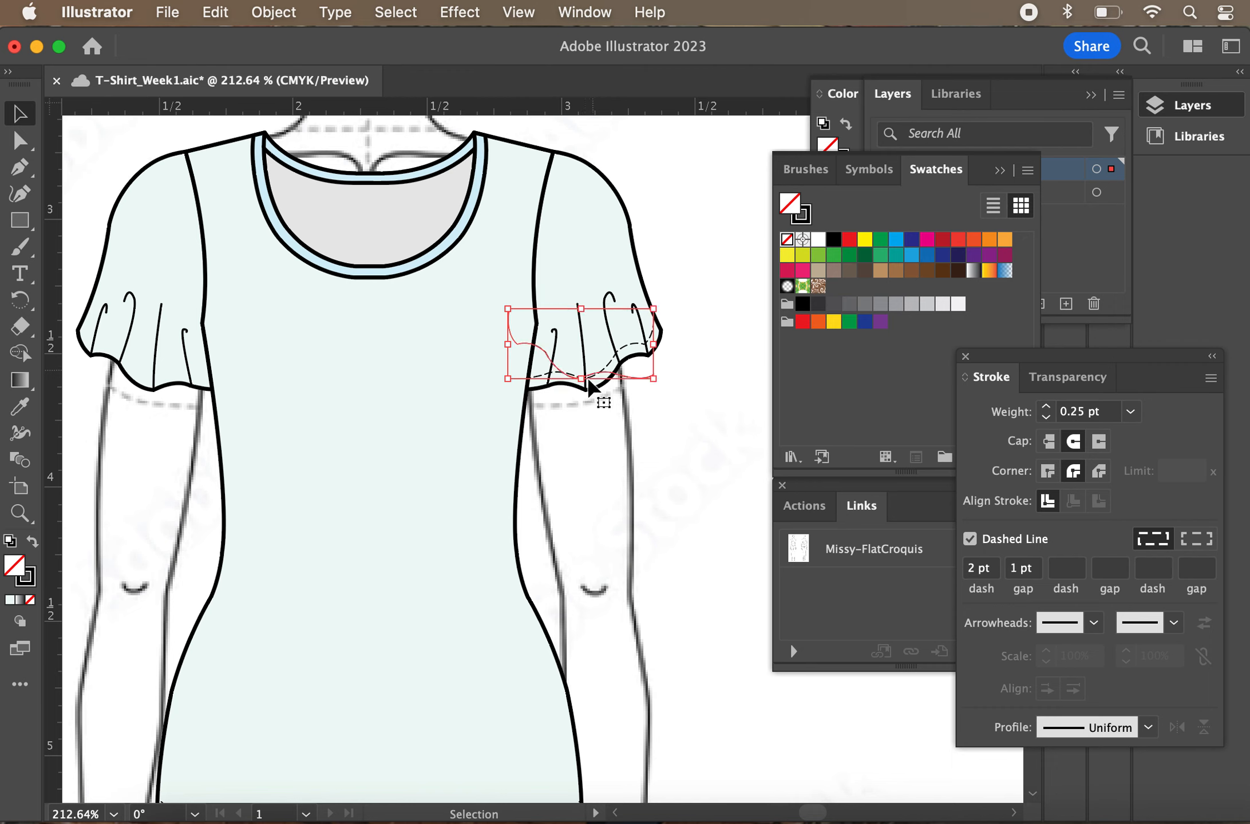
Bring the reflected stitch line to the front and place it just above the left-hand sleeve's hem
click(274, 12)
mouse_move(305, 58)
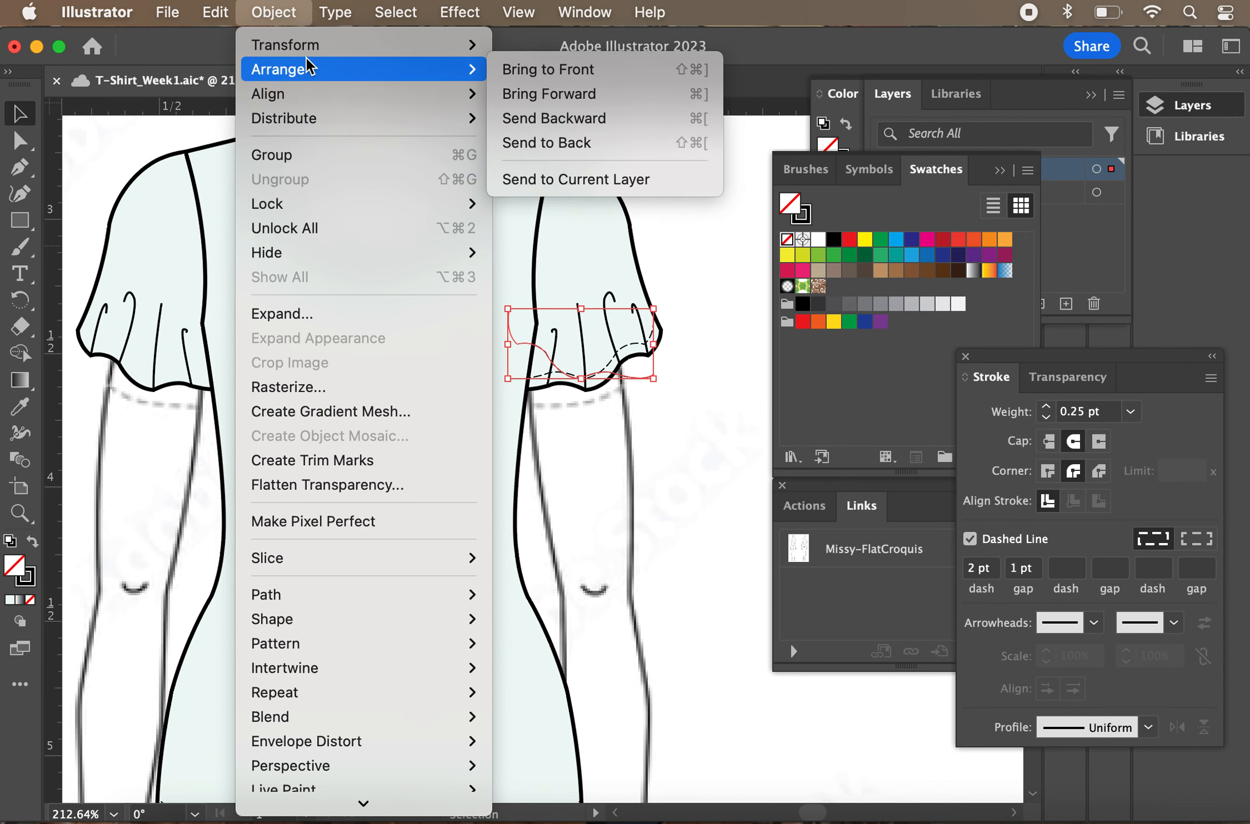
click(548, 69)
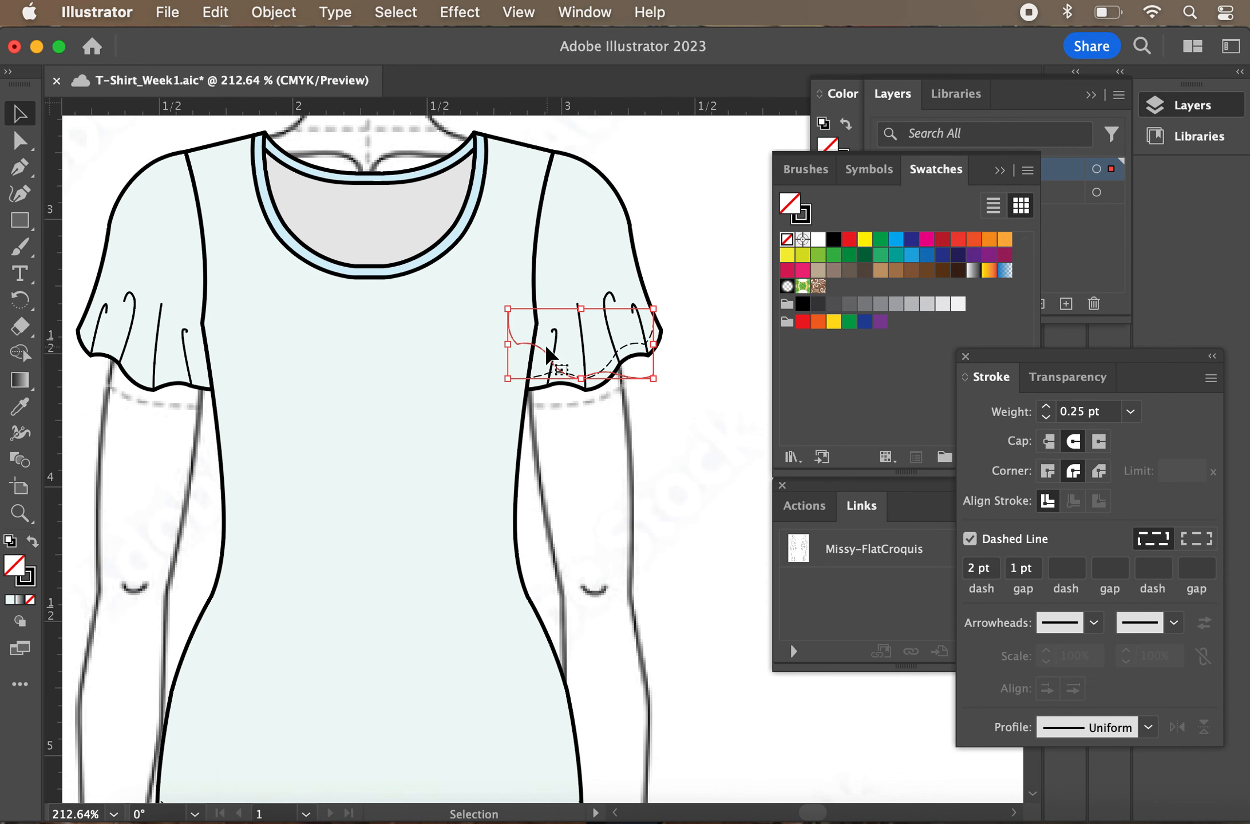
drag(545, 348, 115, 358)
Trim the left-hand sleeve's stitch line at the side seam using an added anchor point, and save the document
scroll(235, 361, up, 2)
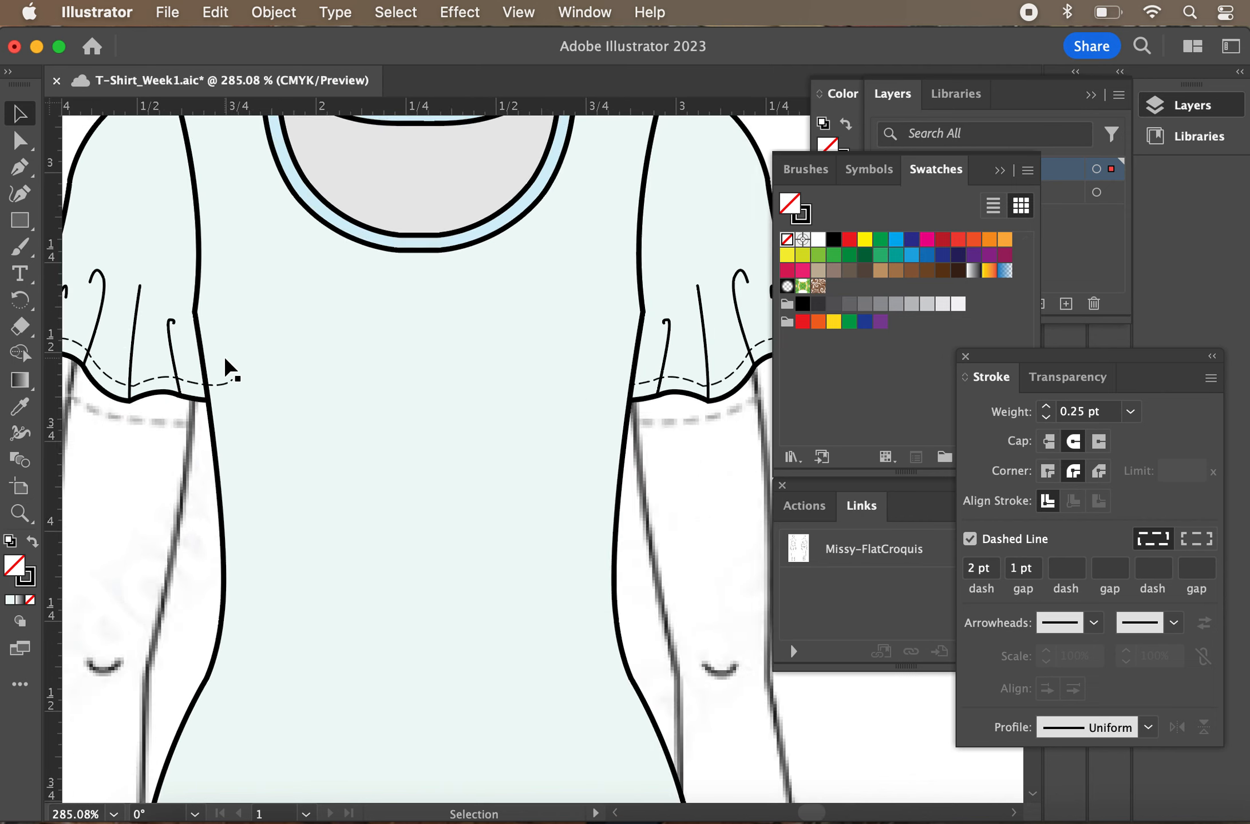
scroll(224, 354, up, 5)
scroll(224, 354, down, 3)
scroll(223, 355, left, 3)
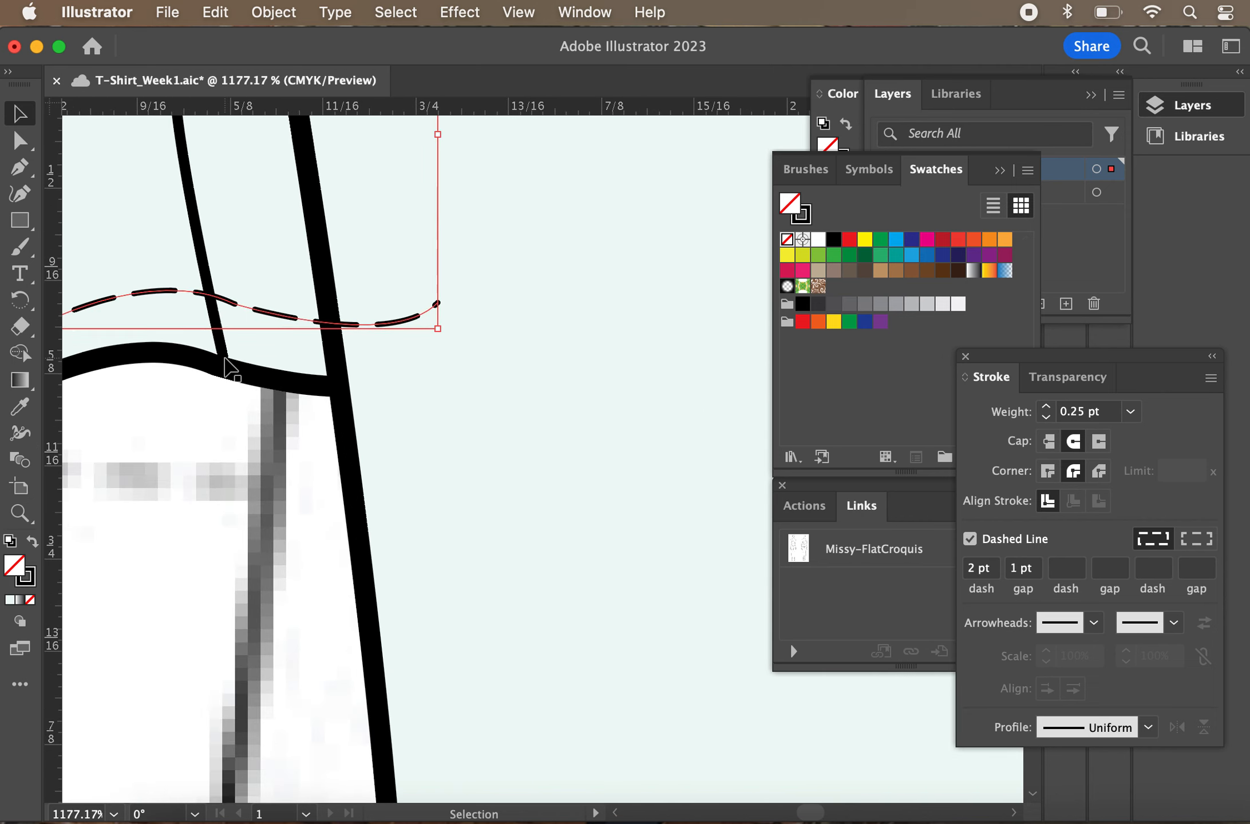
click(242, 569)
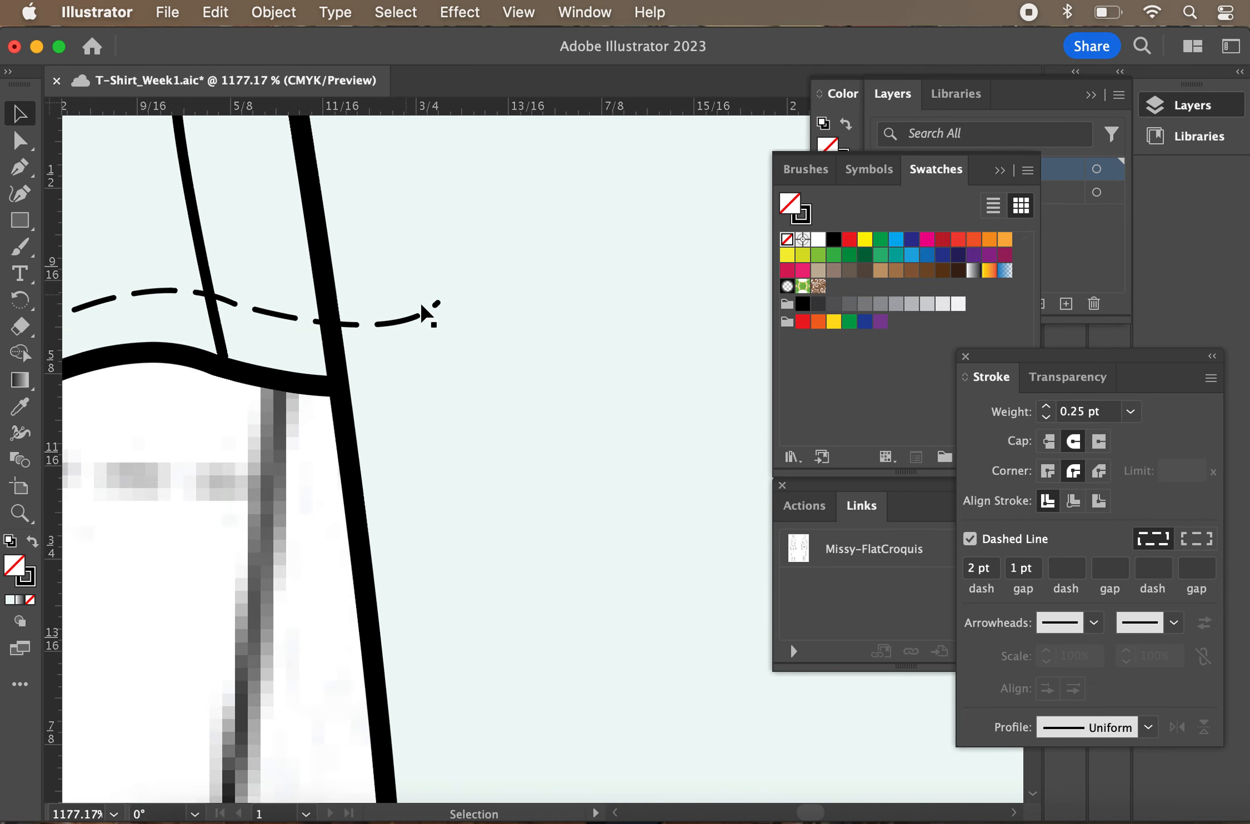
click(20, 169)
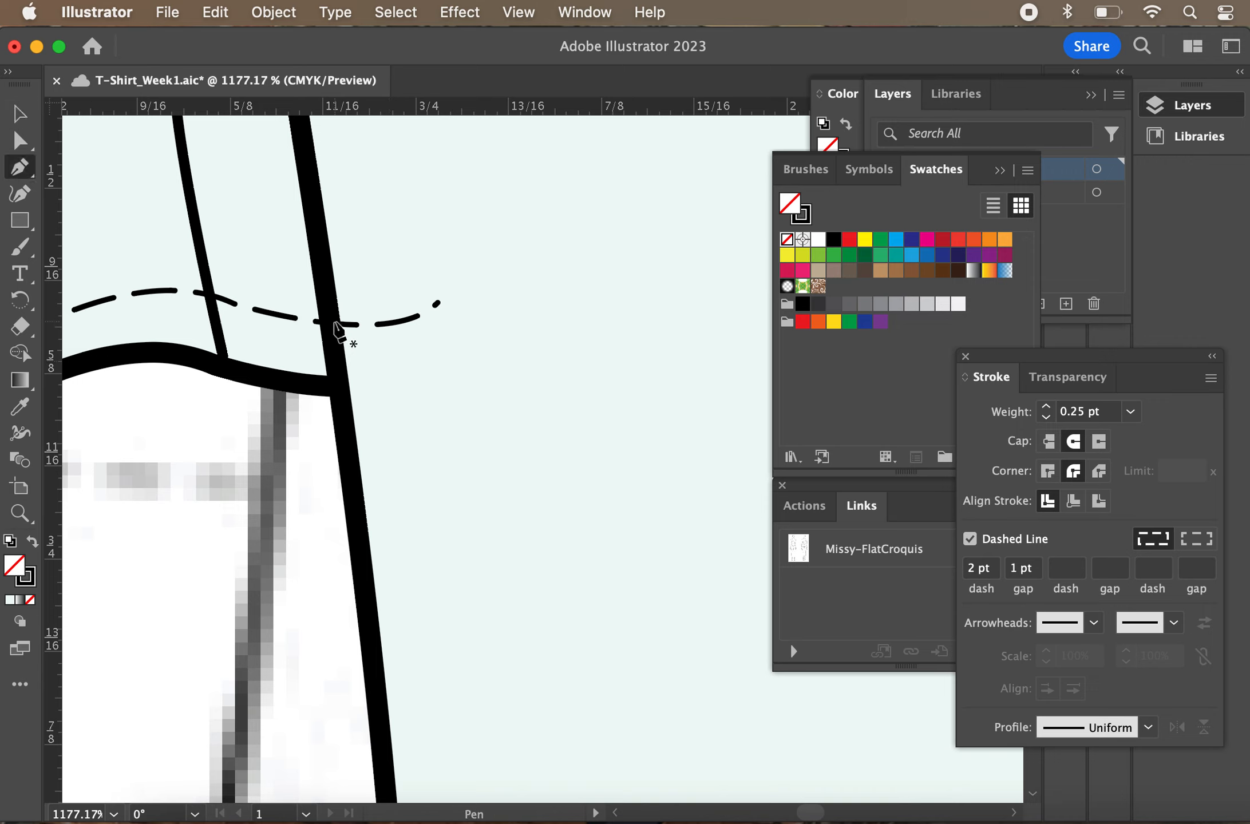
key(super)
super+click(357, 329)
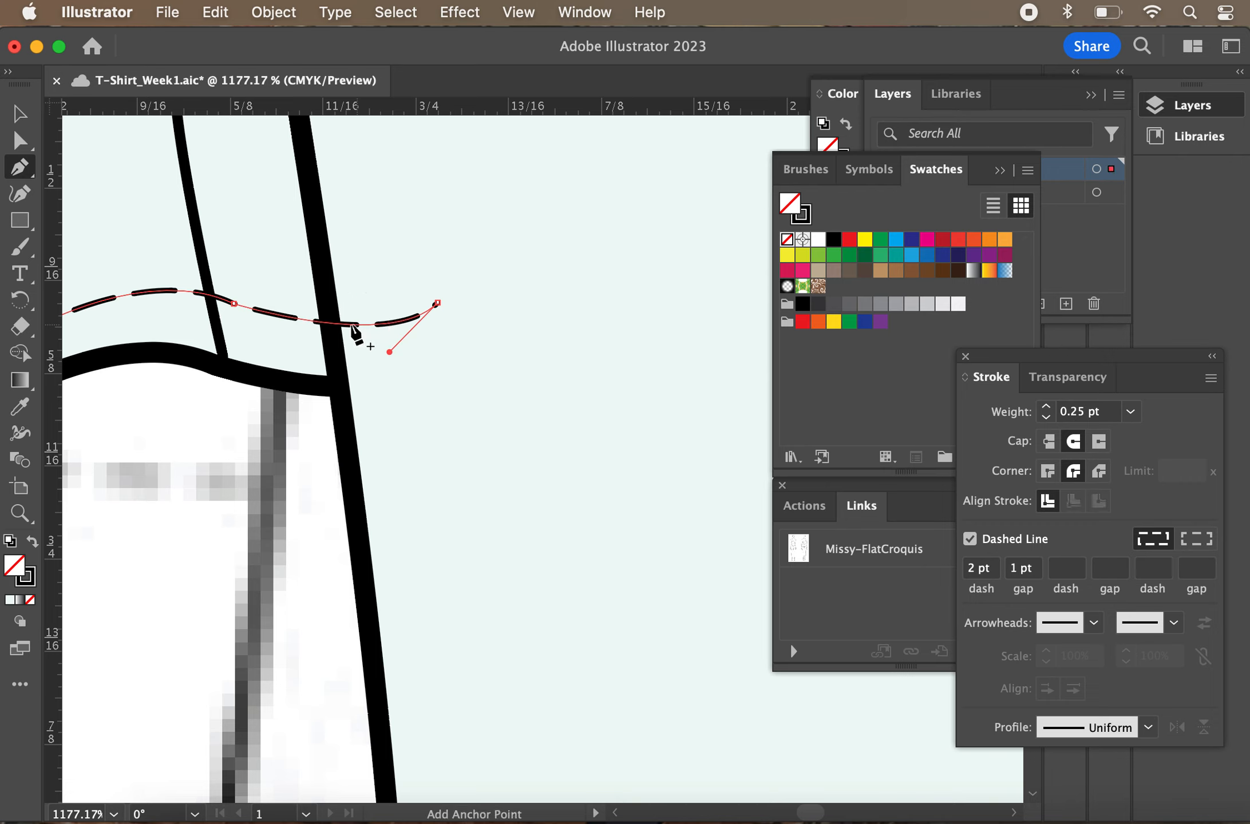
click(327, 323)
key(super)
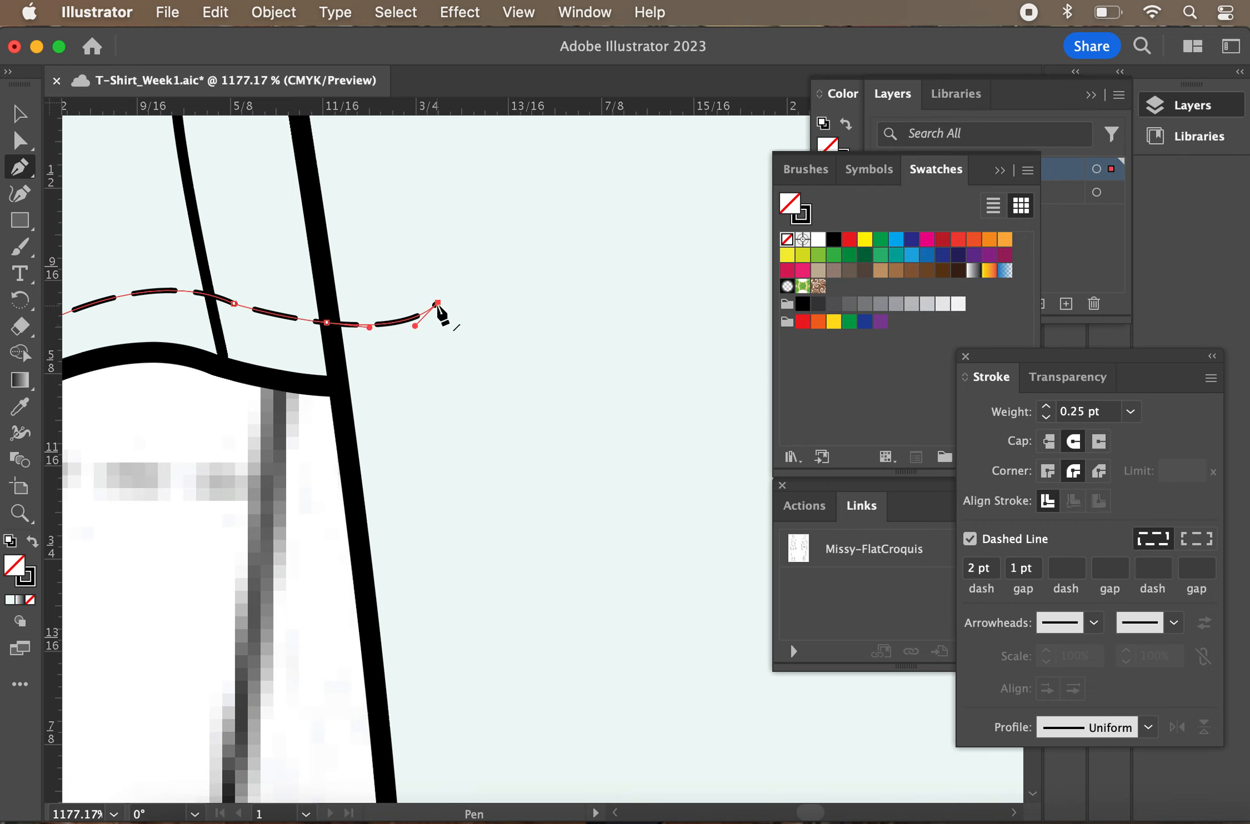
key(BackSpace)
super+click(211, 551)
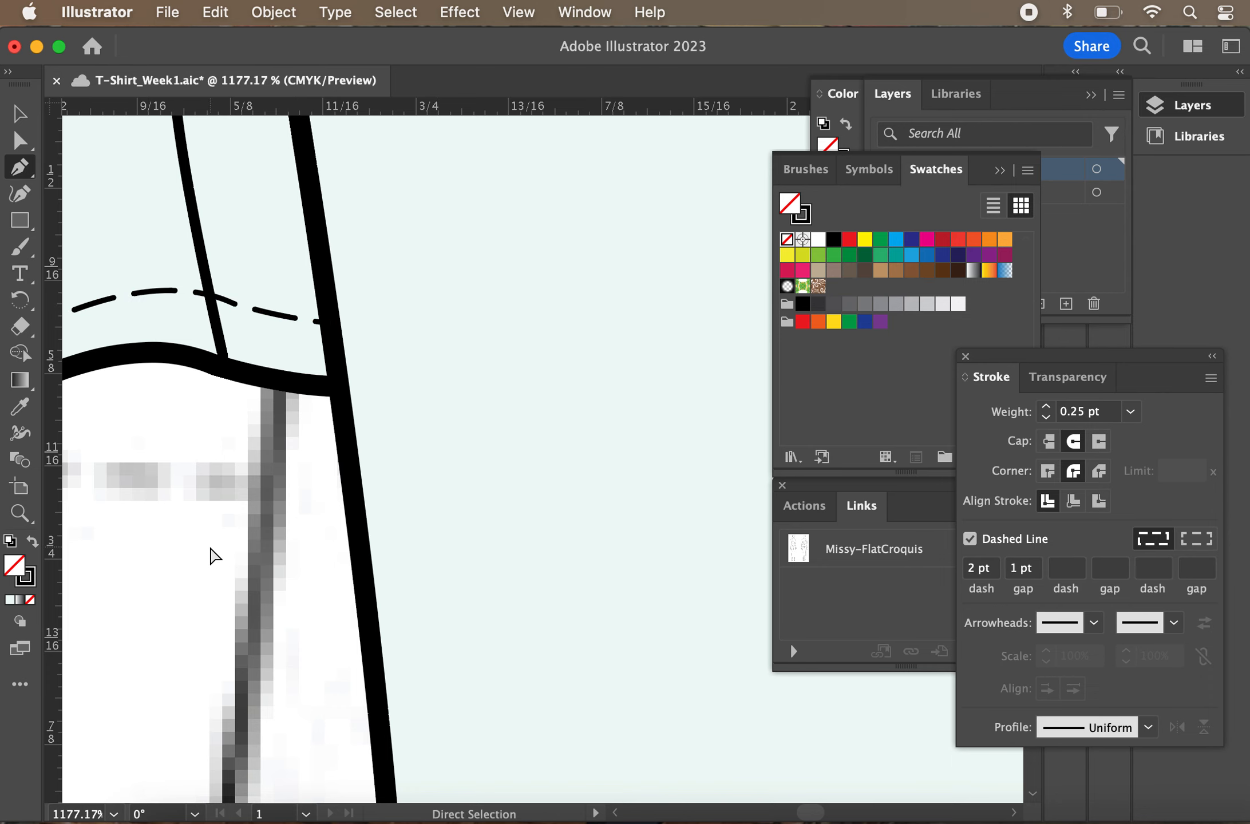
key(super+s)
Review the whole T-shirt front, checking the stitch lines along both sleeve hems and the body hem
key(super+minus)
key(super+minus)
key(super+minus)
key(super+minus)
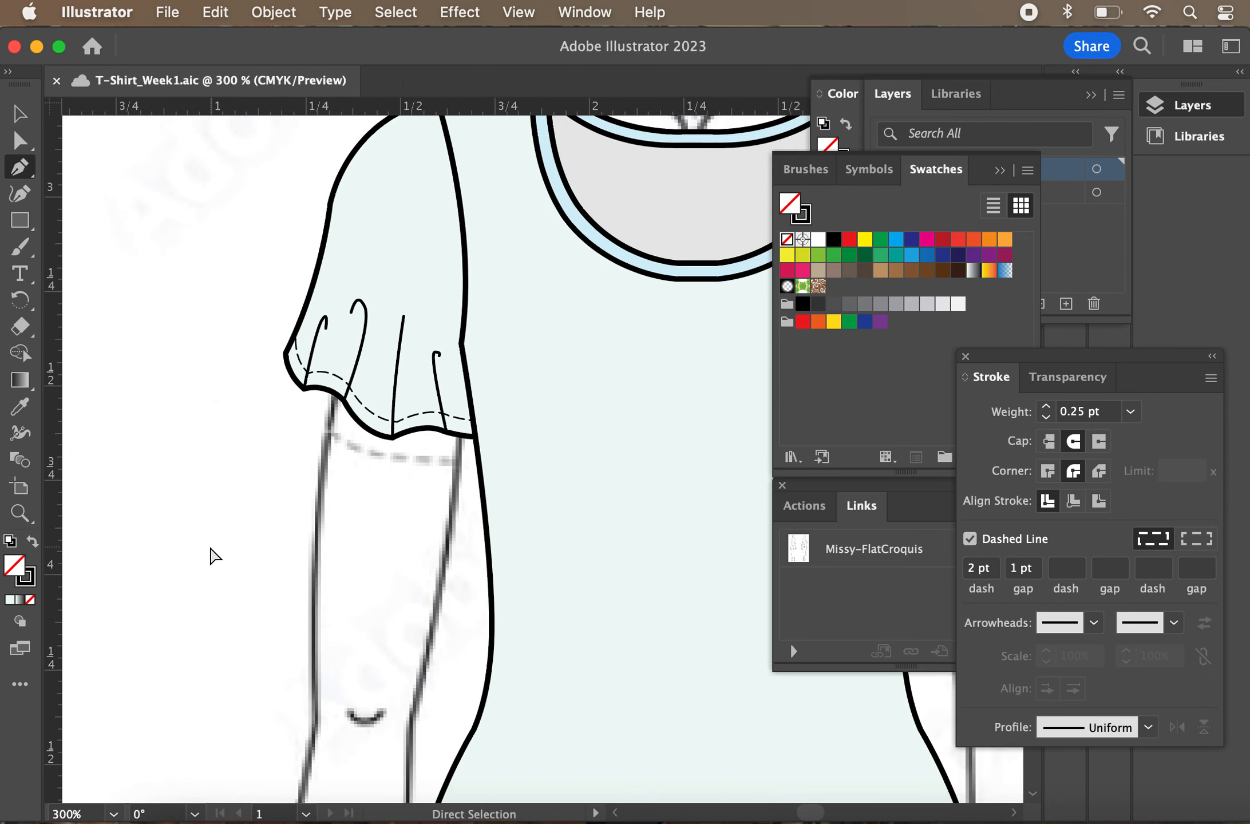
key(super+minus)
key(super+0)
scroll(186, 548, down, 5)
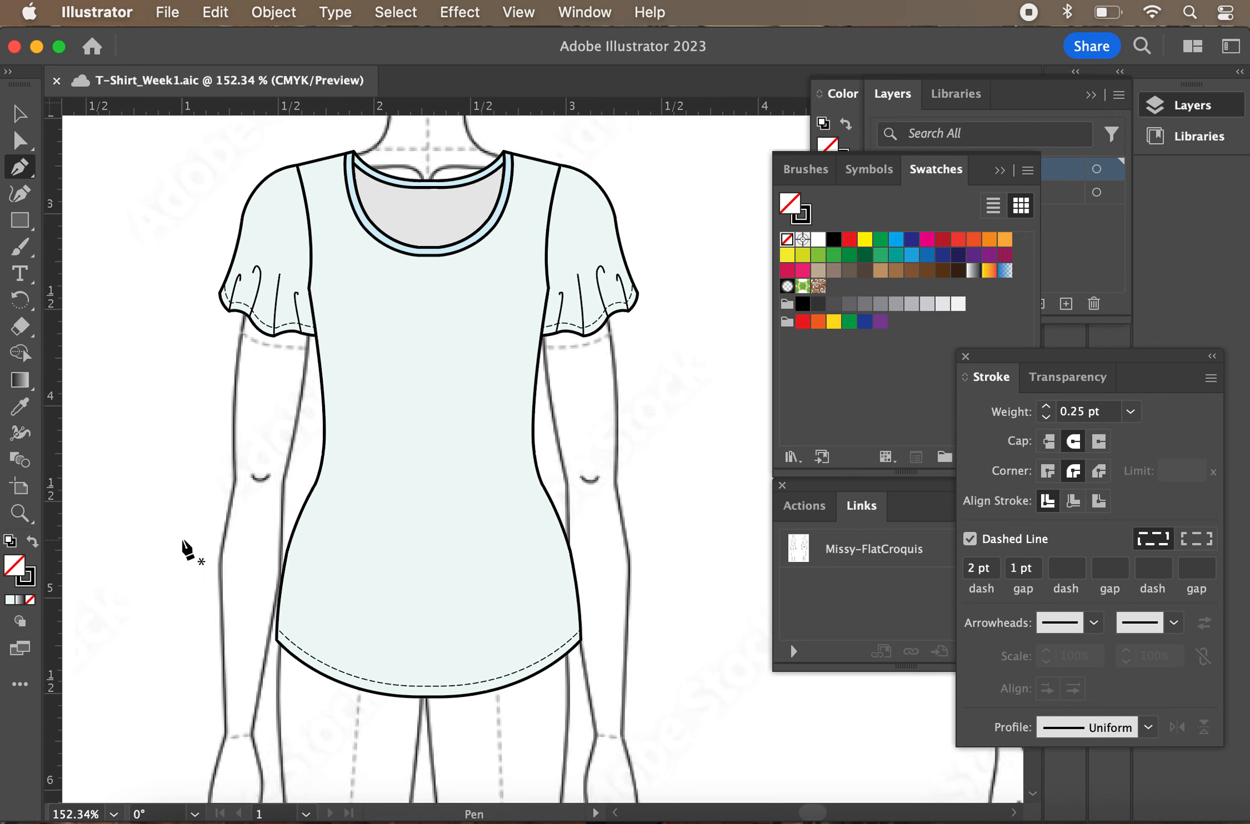
scroll(186, 549, down, 1)
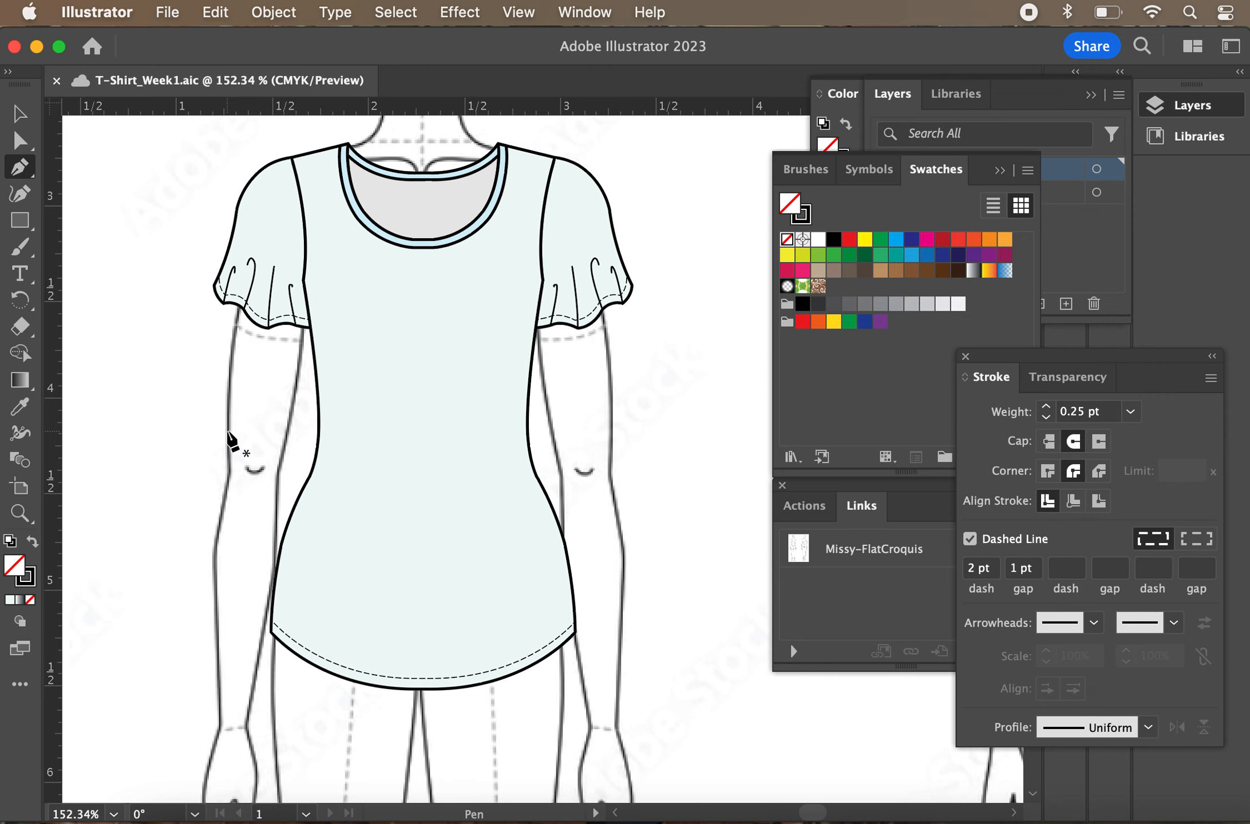
scroll(232, 440, right, 5)
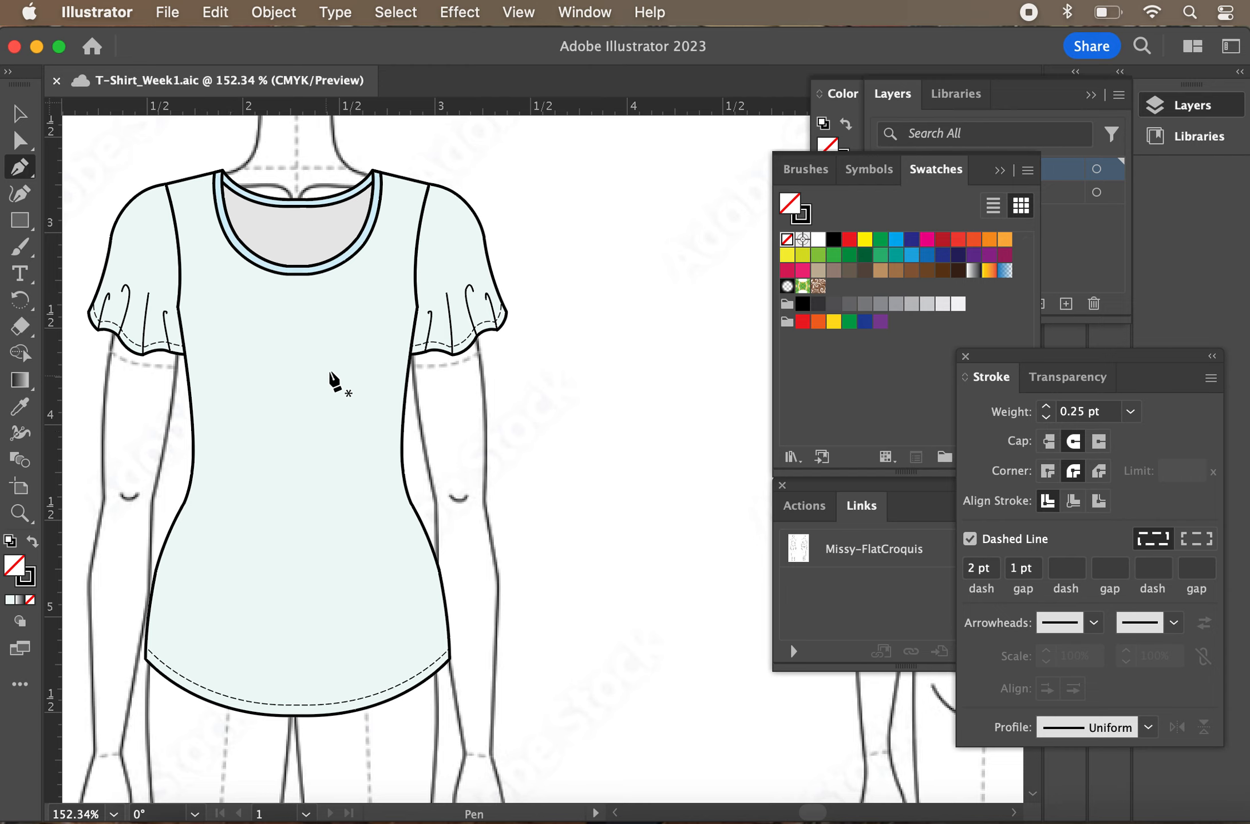
Check the Week 1 T-shirt assignment instructions in the Google Slides presentation in Chrome, and return to Illustrator
click(492, 54)
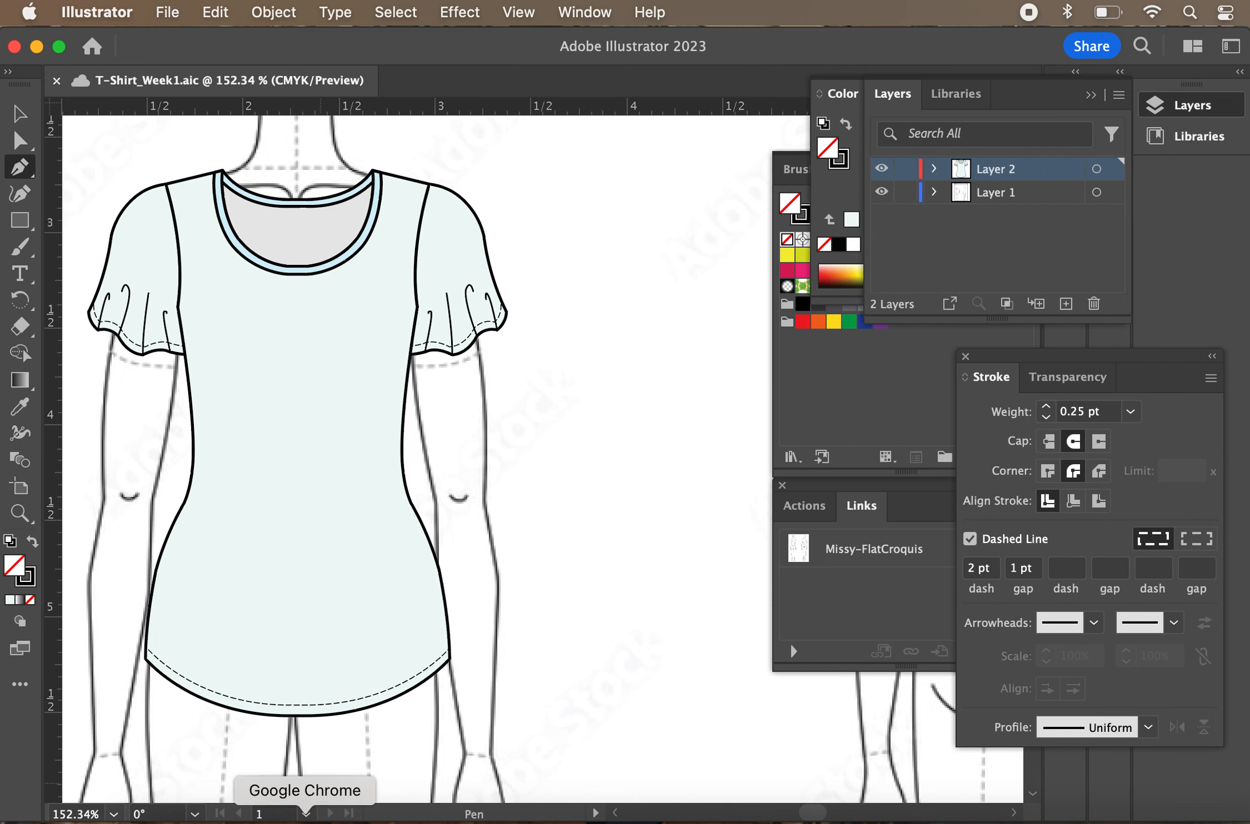
click(305, 818)
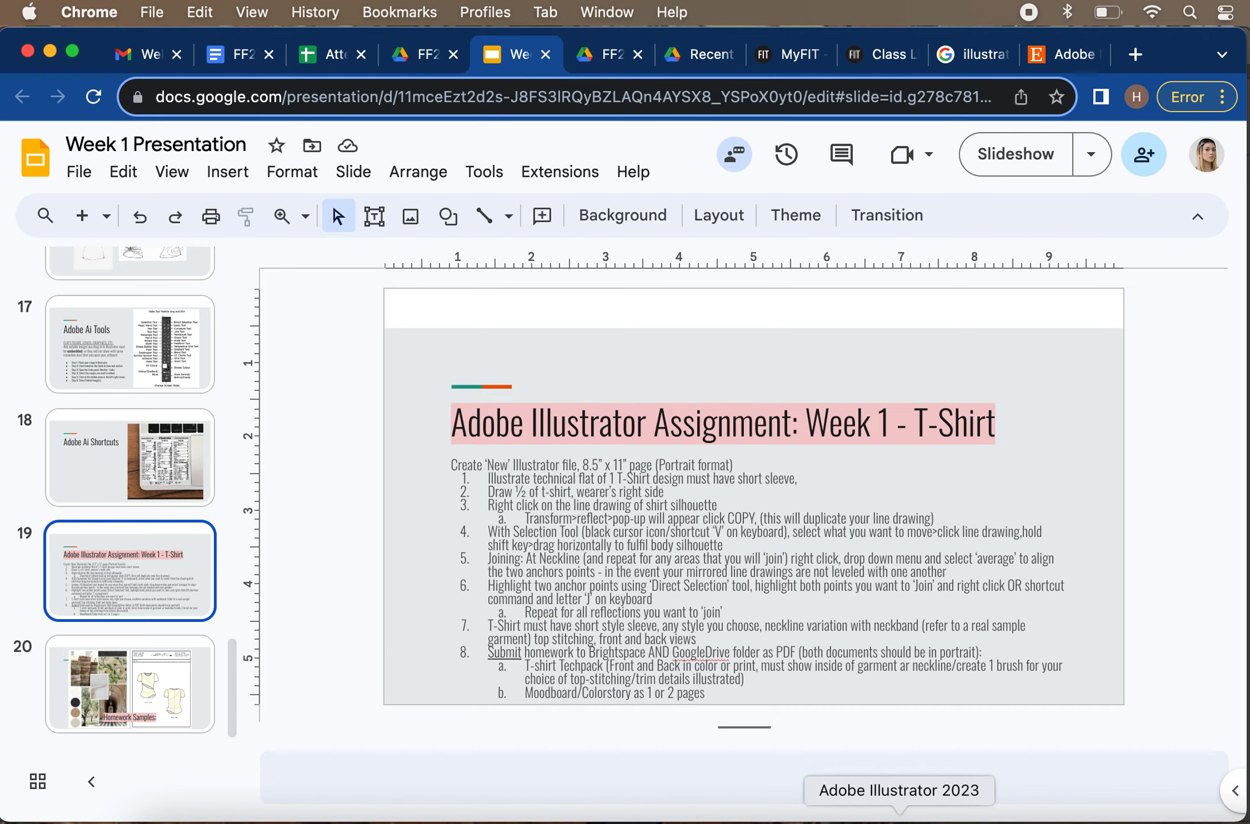
click(900, 819)
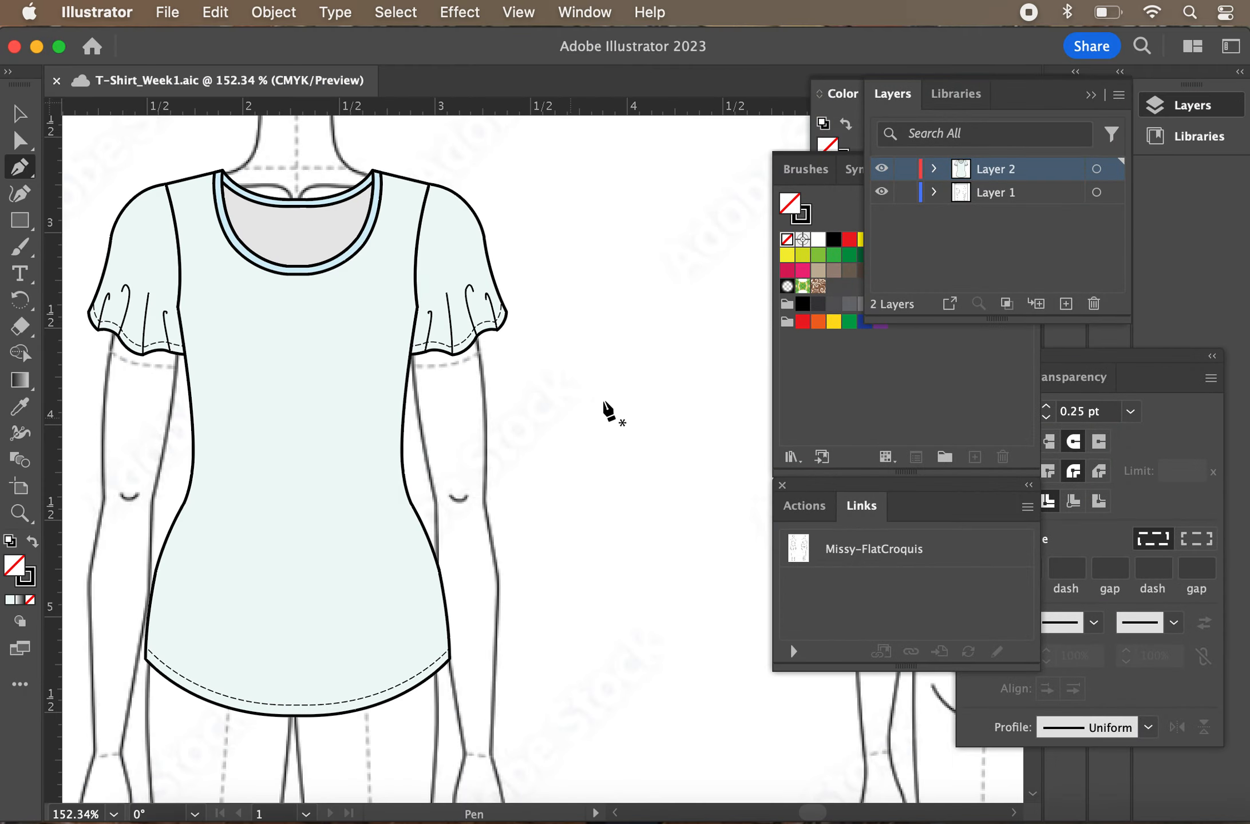
Place two closely spaced horizontal ruler guides across the artboard at sleeve level
drag(546, 105, 565, 233)
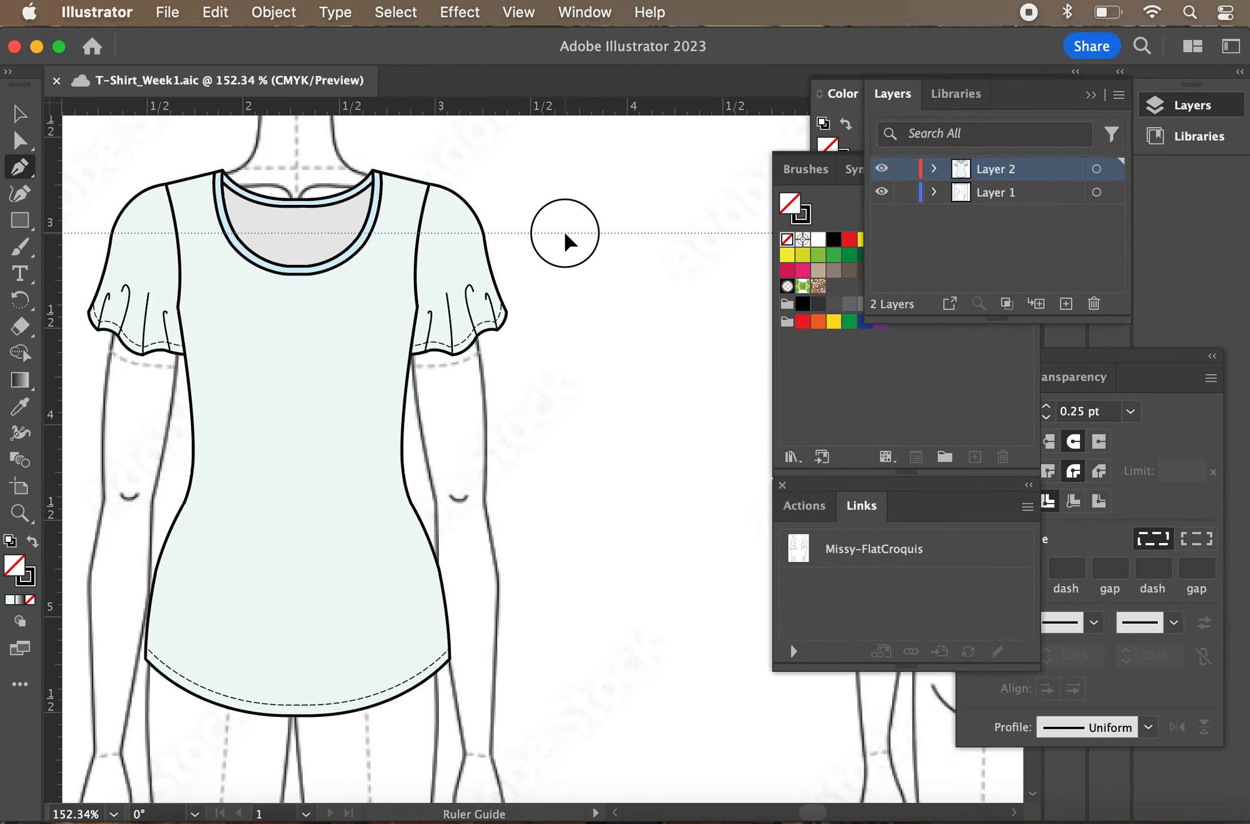
drag(585, 302, 584, 300)
drag(438, 106, 488, 294)
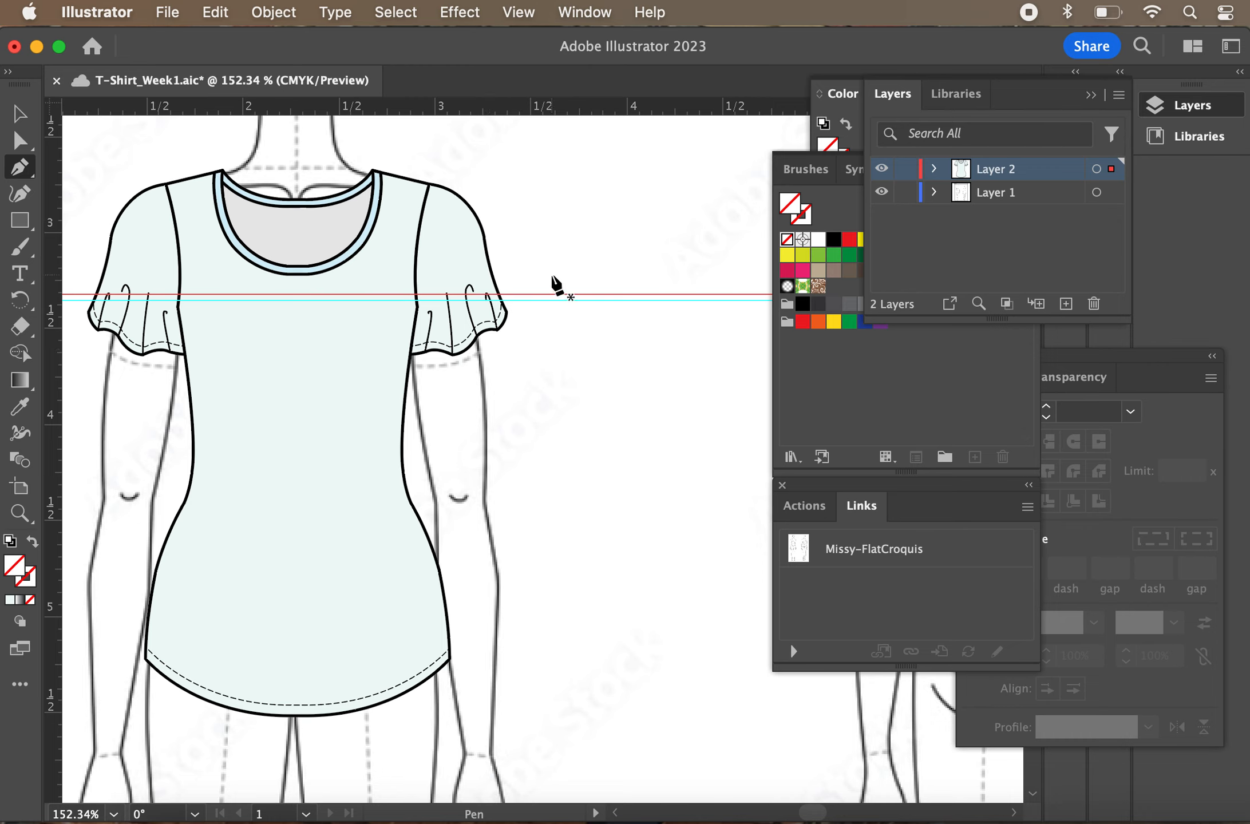
Set the stroke for new paths to 0.2 pt with a round cap and round join
key(super)
scroll(642, 288, up, 5)
scroll(638, 283, up, 8)
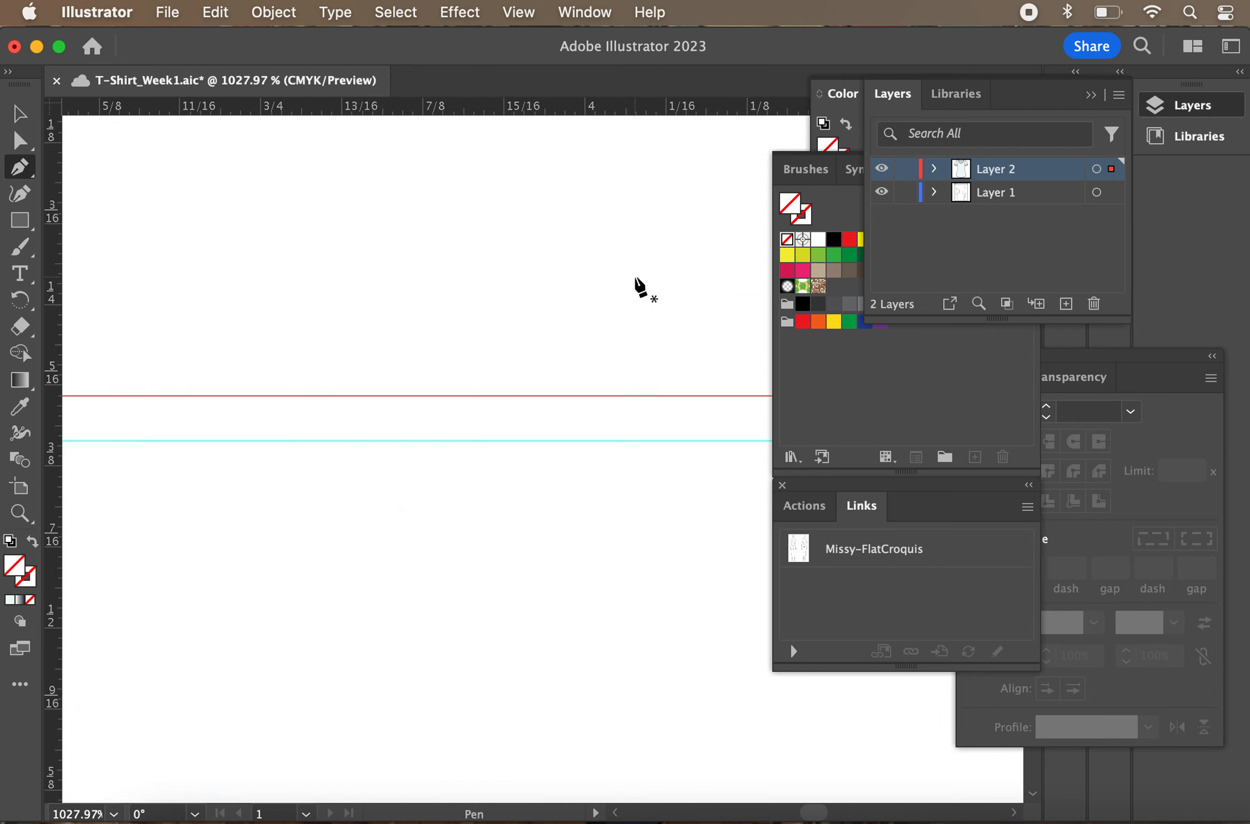
scroll(638, 284, down, 2)
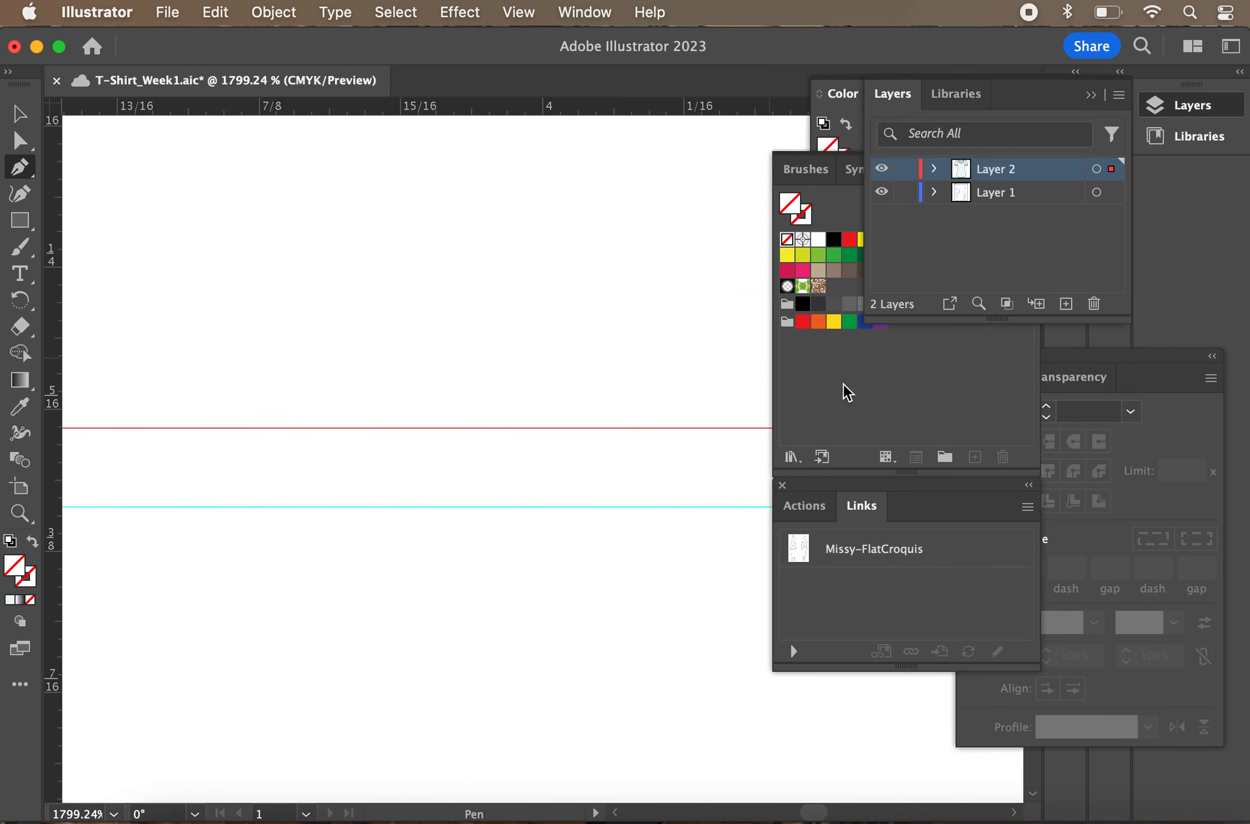
click(1150, 382)
click(1062, 413)
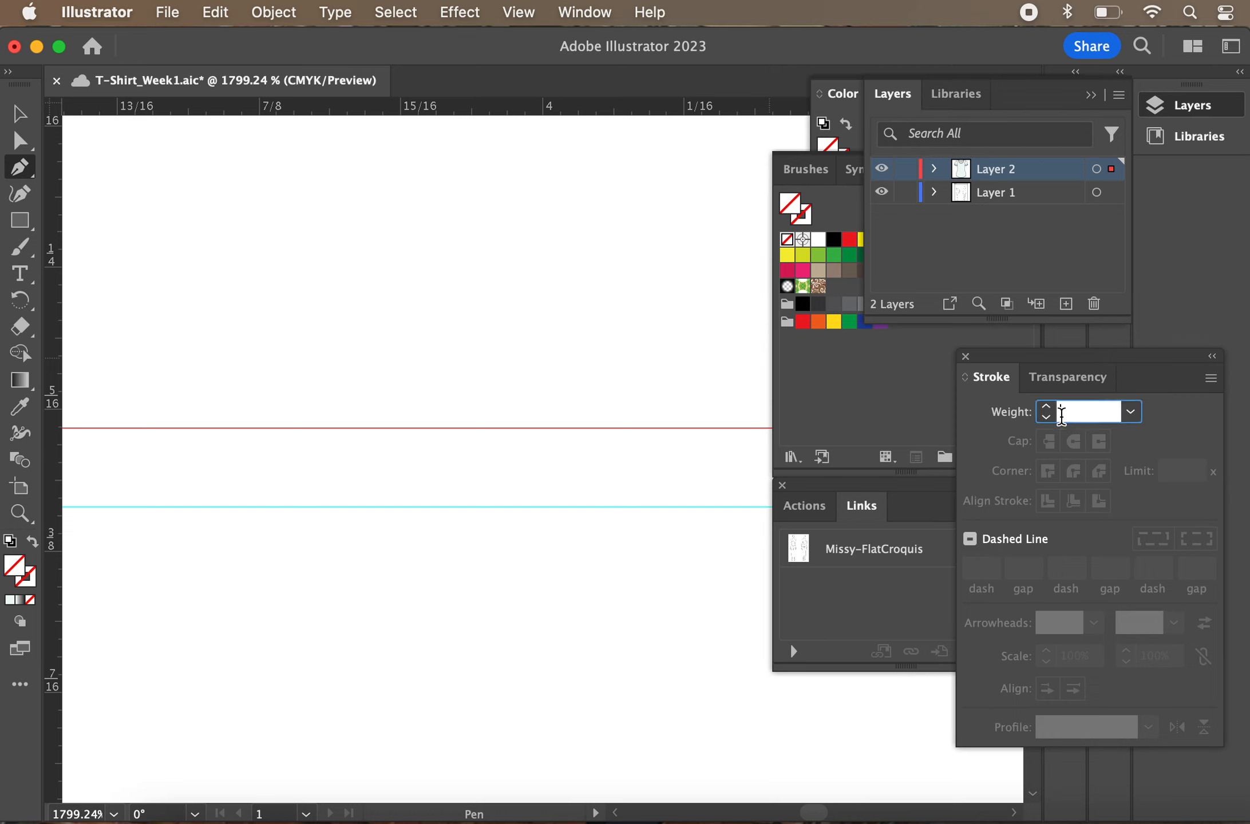
text(.2)
key(Return)
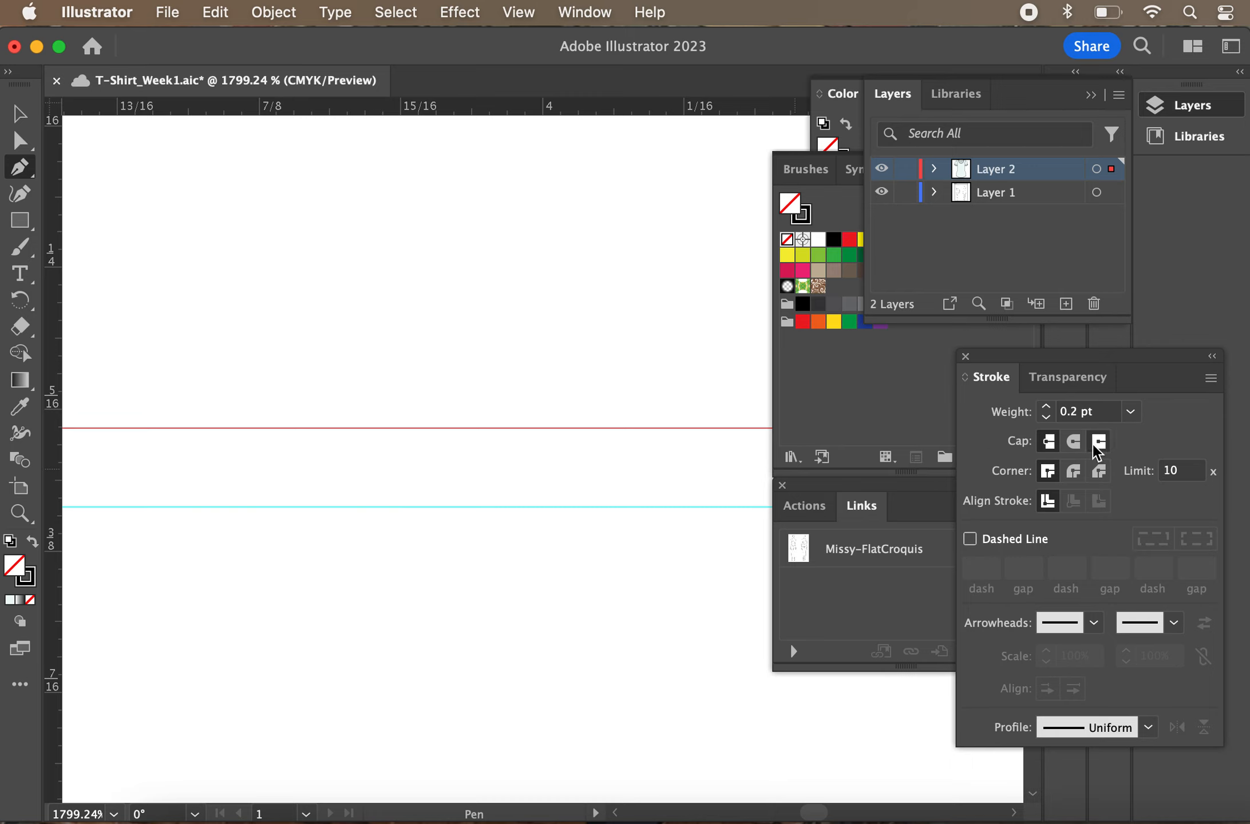
click(1071, 474)
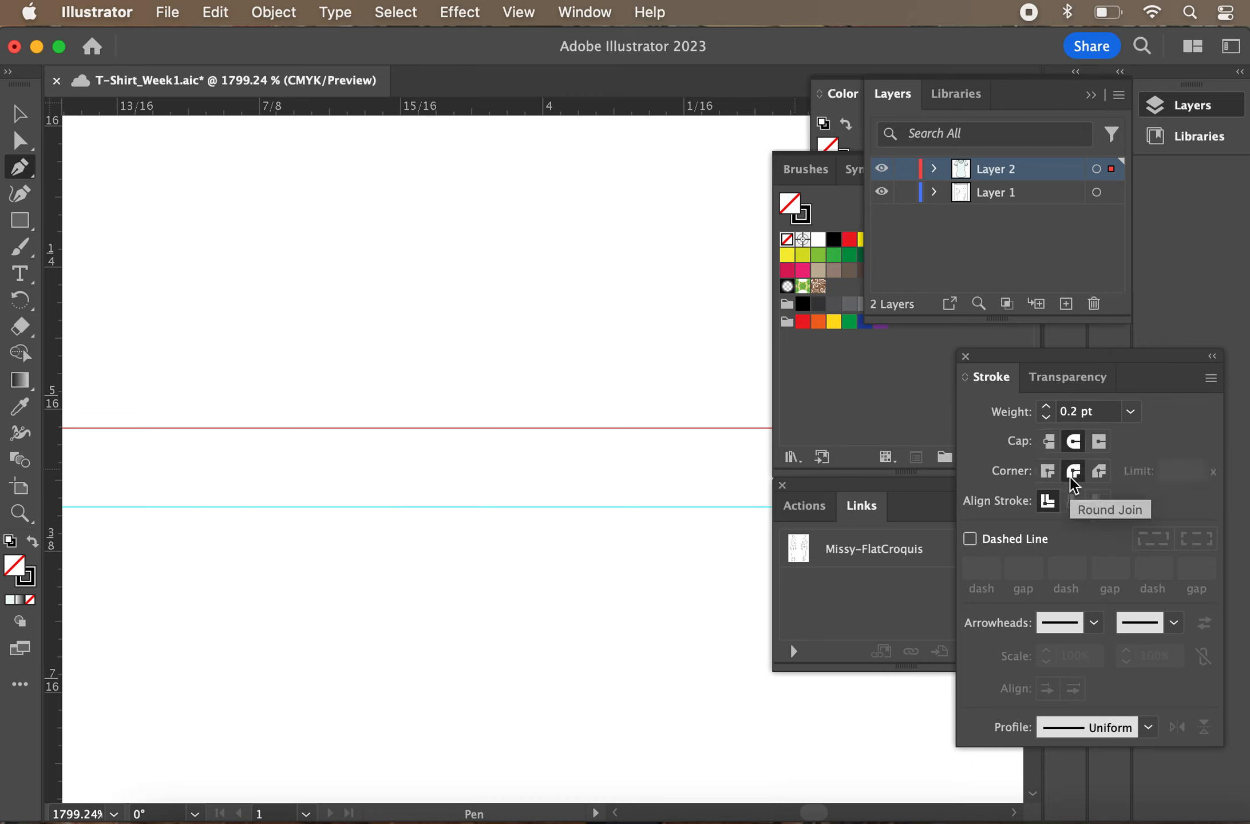
Draw a narrow, open-bottomed stitch loop between the two guides with the Pen tool
click(374, 502)
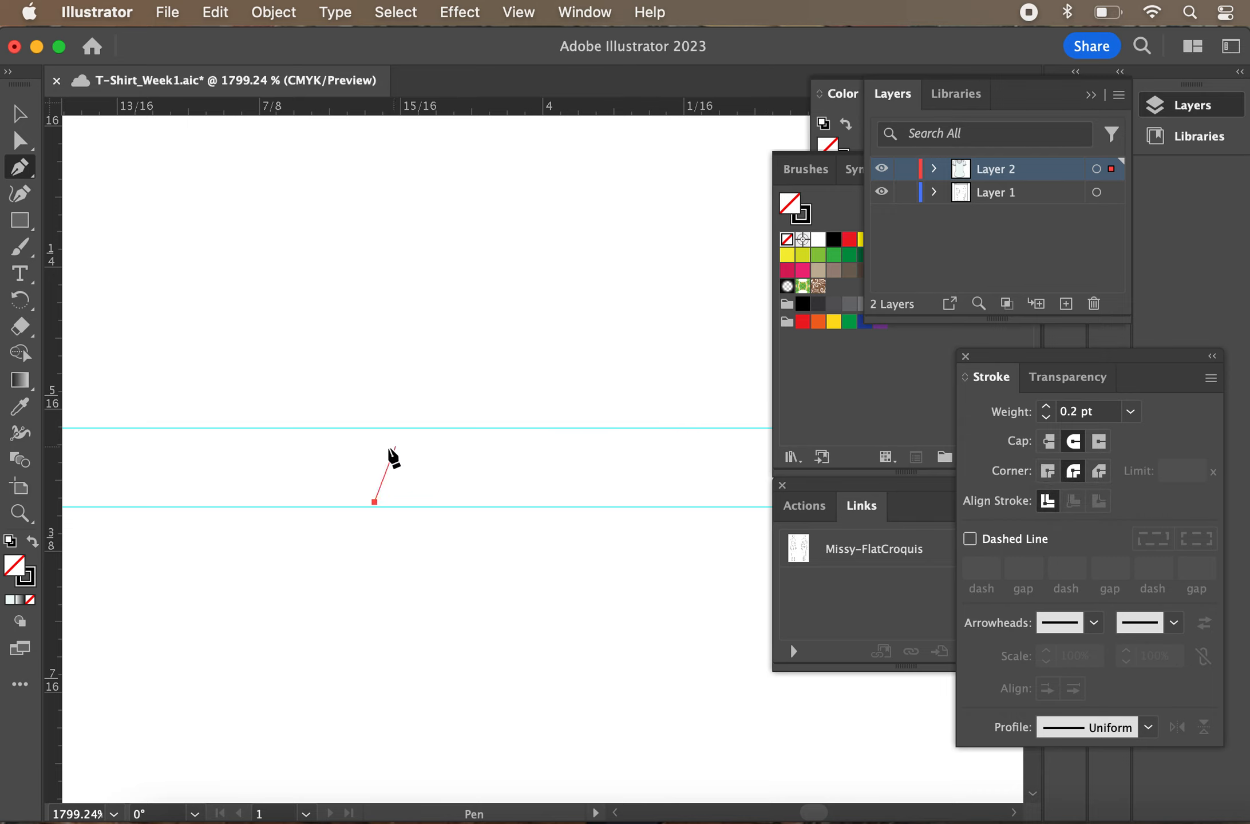
mouse_move(378, 438)
mouse_down()
mouse_move(391, 432)
mouse_move(392, 467)
mouse_move(393, 452)
mouse_up()
click(384, 502)
click(20, 141)
click(383, 399)
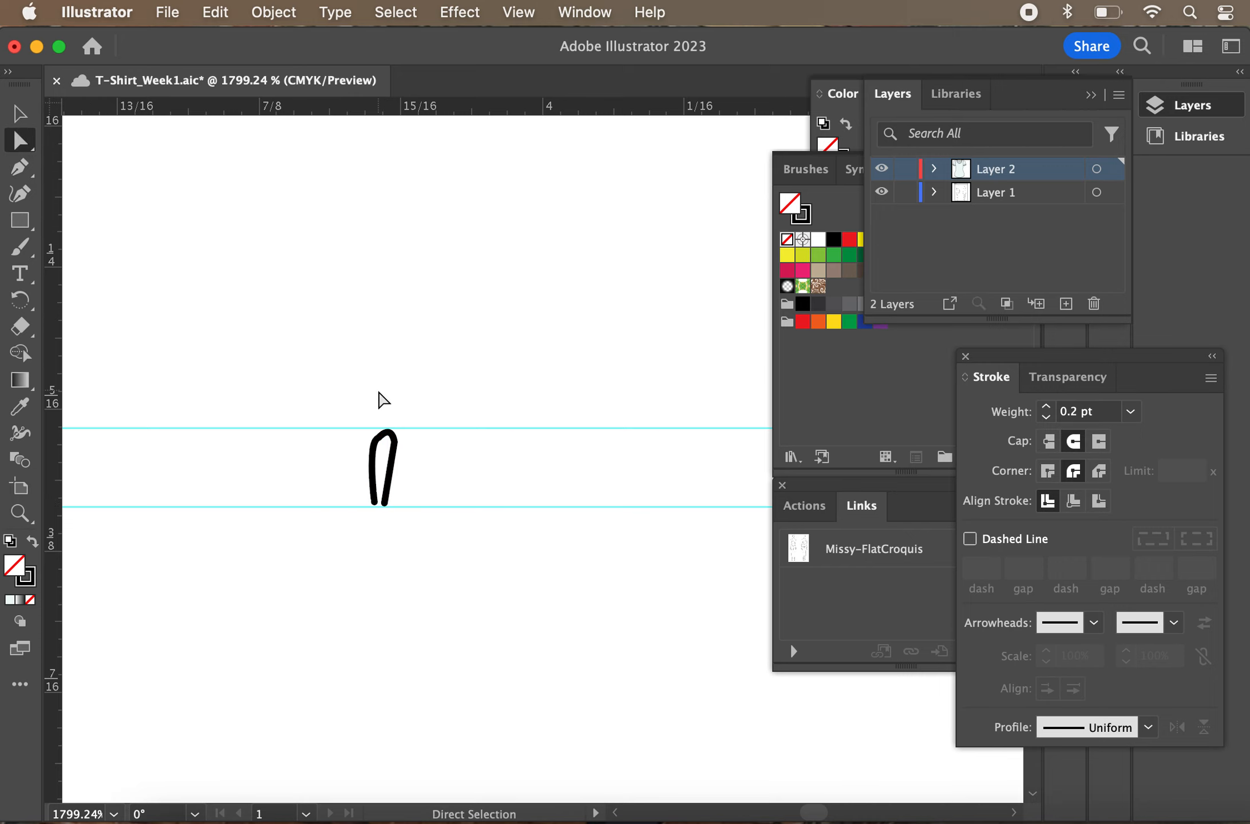
Reshape the top of the stitch loop by raising its upper left anchor point so the curve is rounder
scroll(383, 399, up, 3)
click(414, 504)
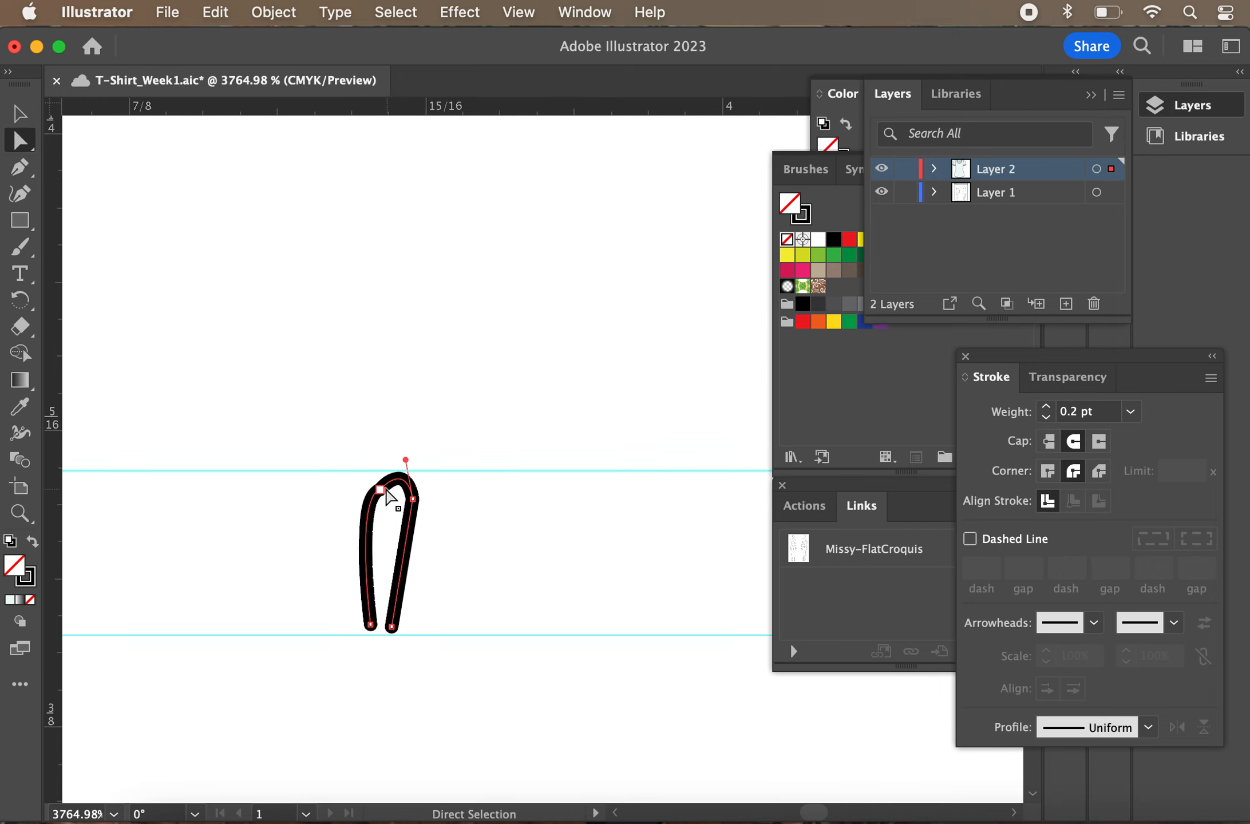
drag(386, 491, 404, 465)
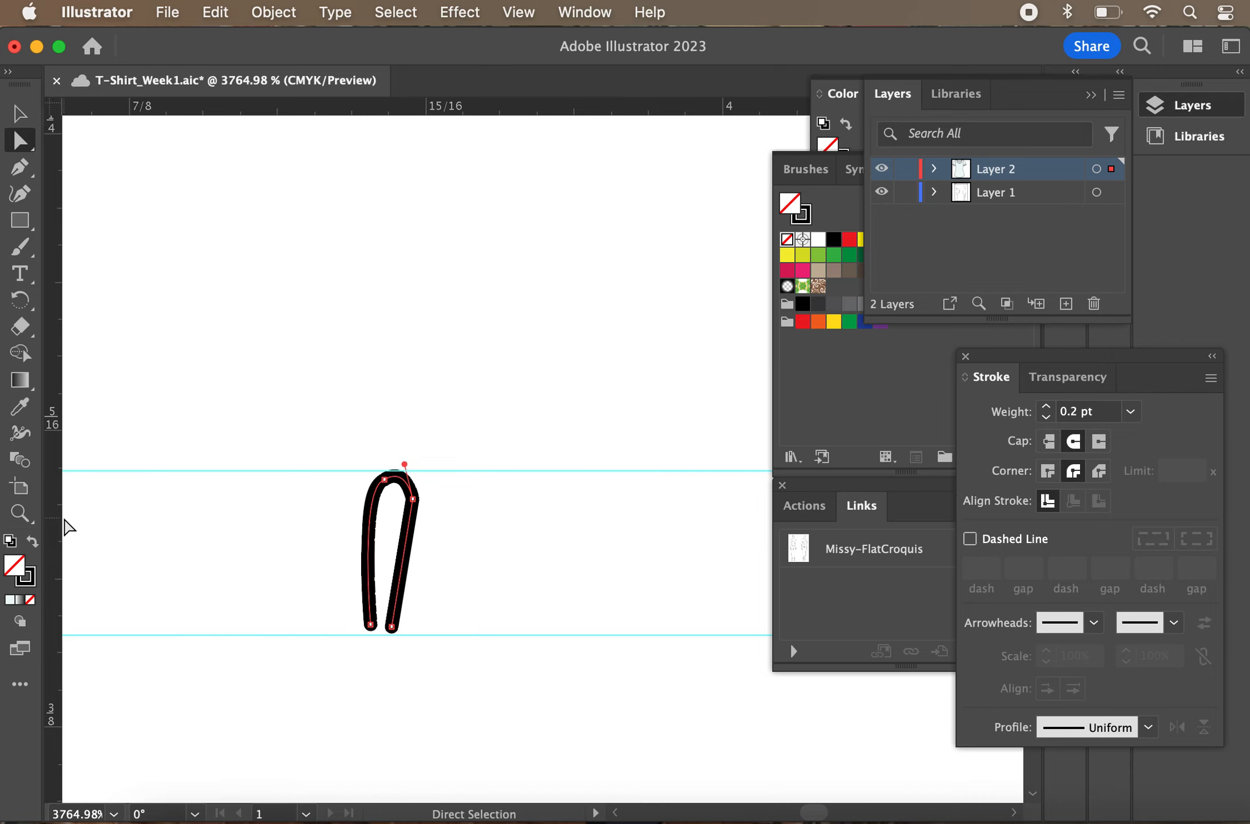
Examine the stitch loop's shape and size between the guides at several magnifications
scroll(63, 521, down, 4)
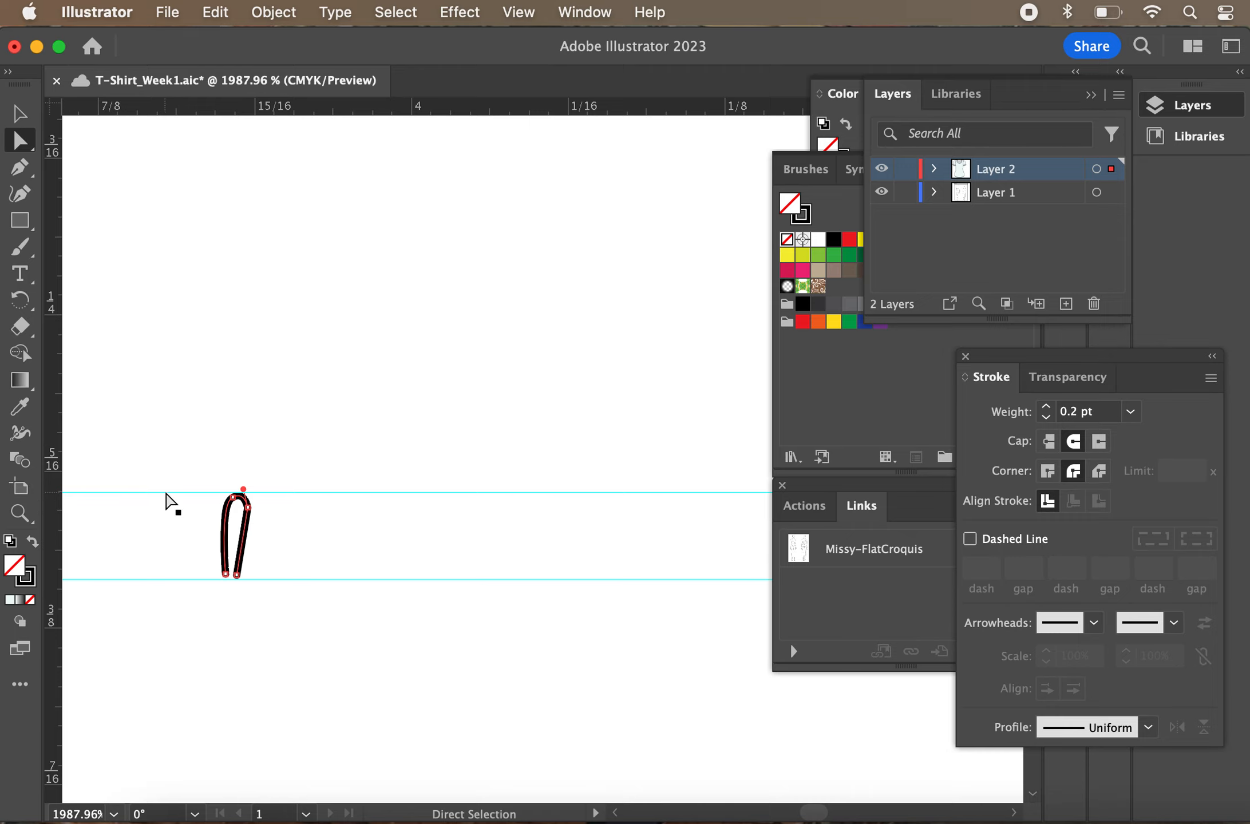
scroll(168, 502, down, 4)
scroll(167, 502, down, 2)
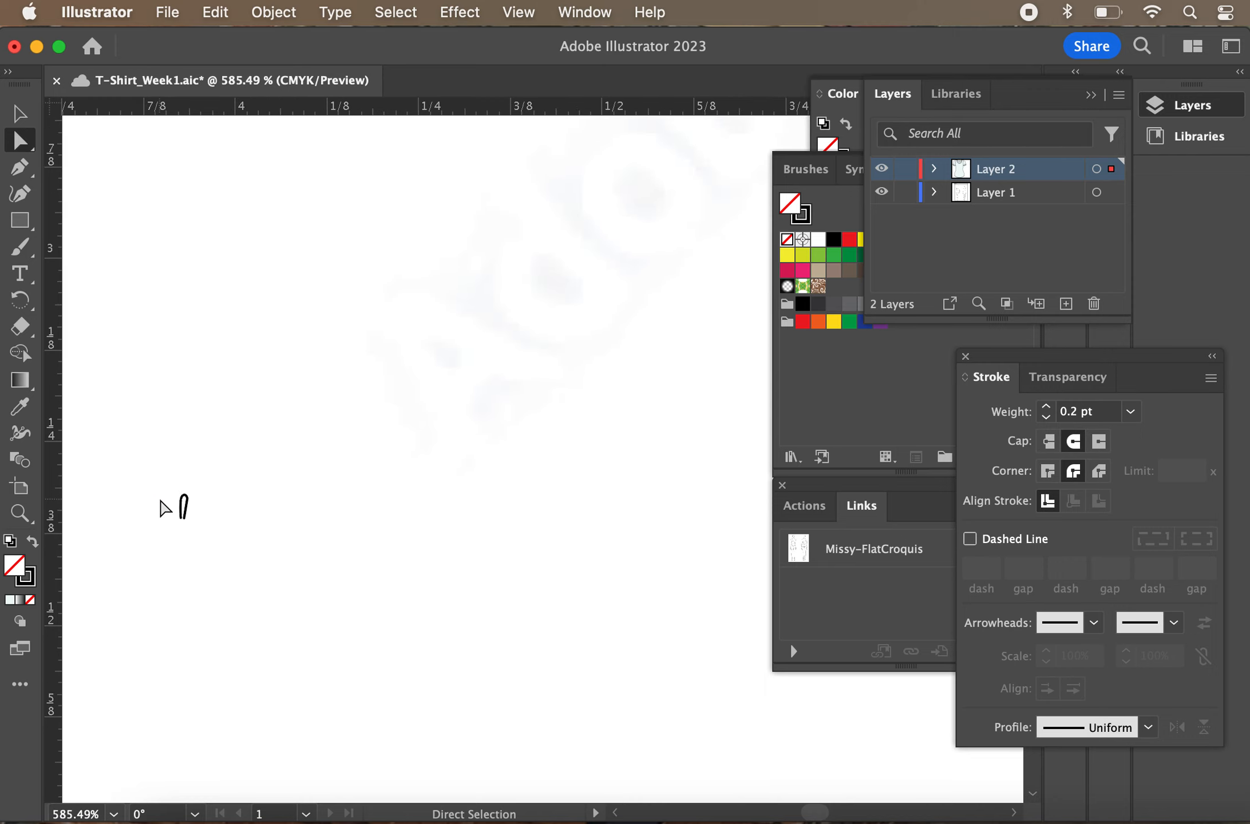
scroll(217, 450, up, 1)
scroll(218, 450, up, 4)
scroll(212, 458, down, 3)
scroll(212, 458, left, 3)
scroll(363, 513, up, 2)
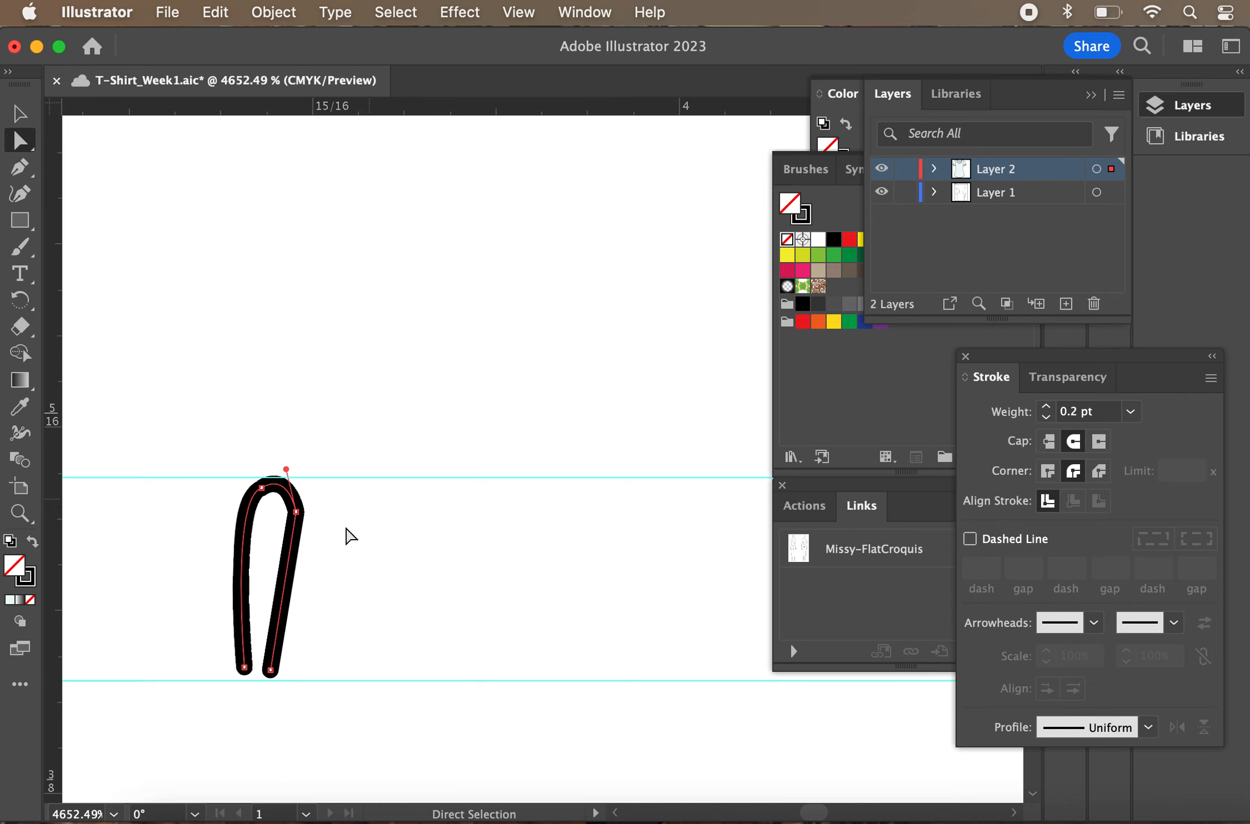
Adjust the loop's two lower end points so they sit closer together near the lower guide
click(341, 407)
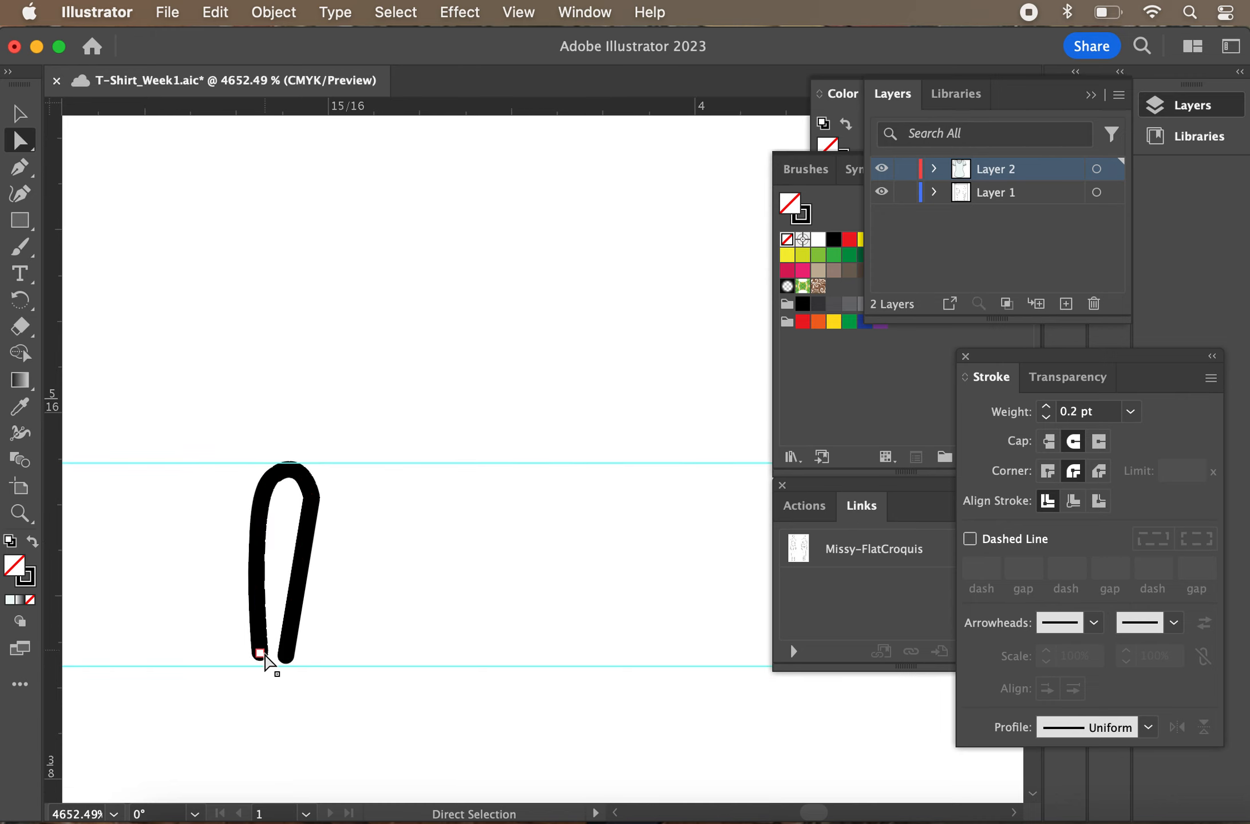
click(261, 654)
drag(261, 654, 266, 658)
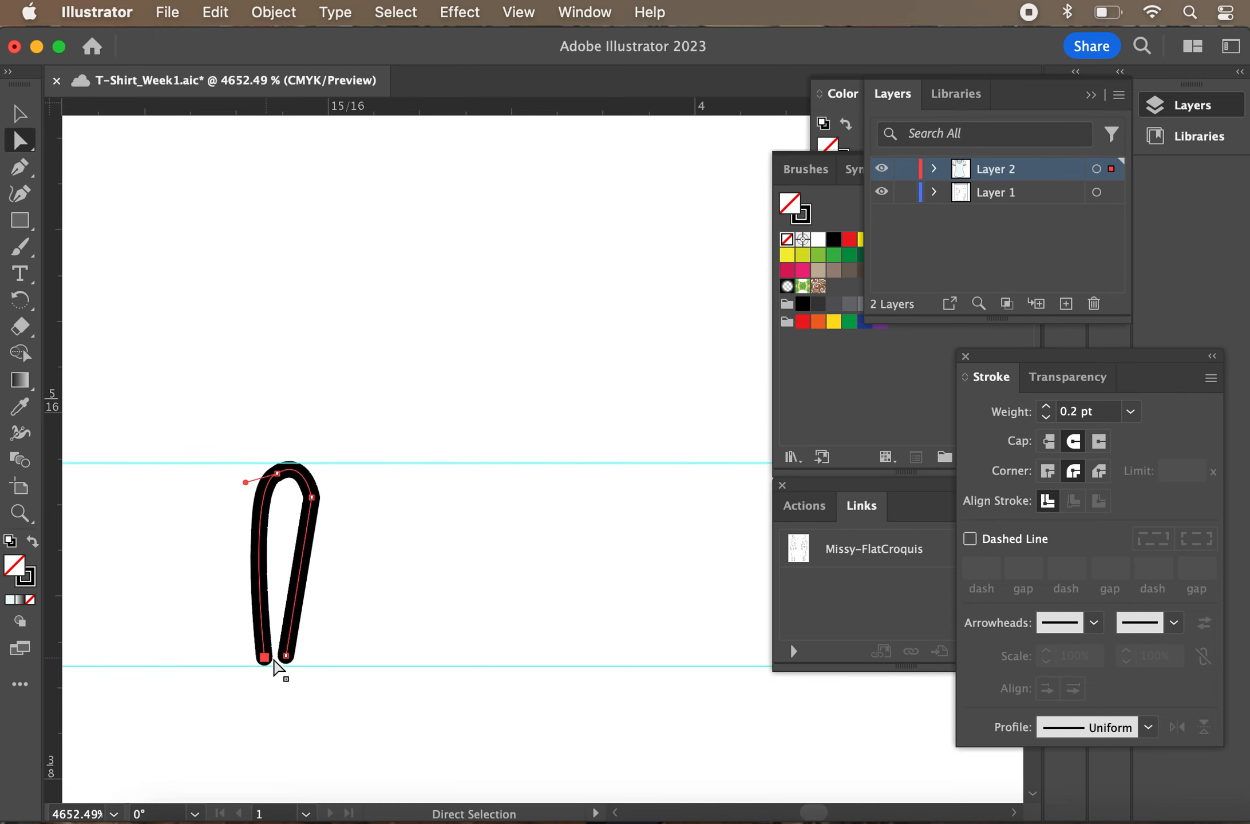
click(285, 658)
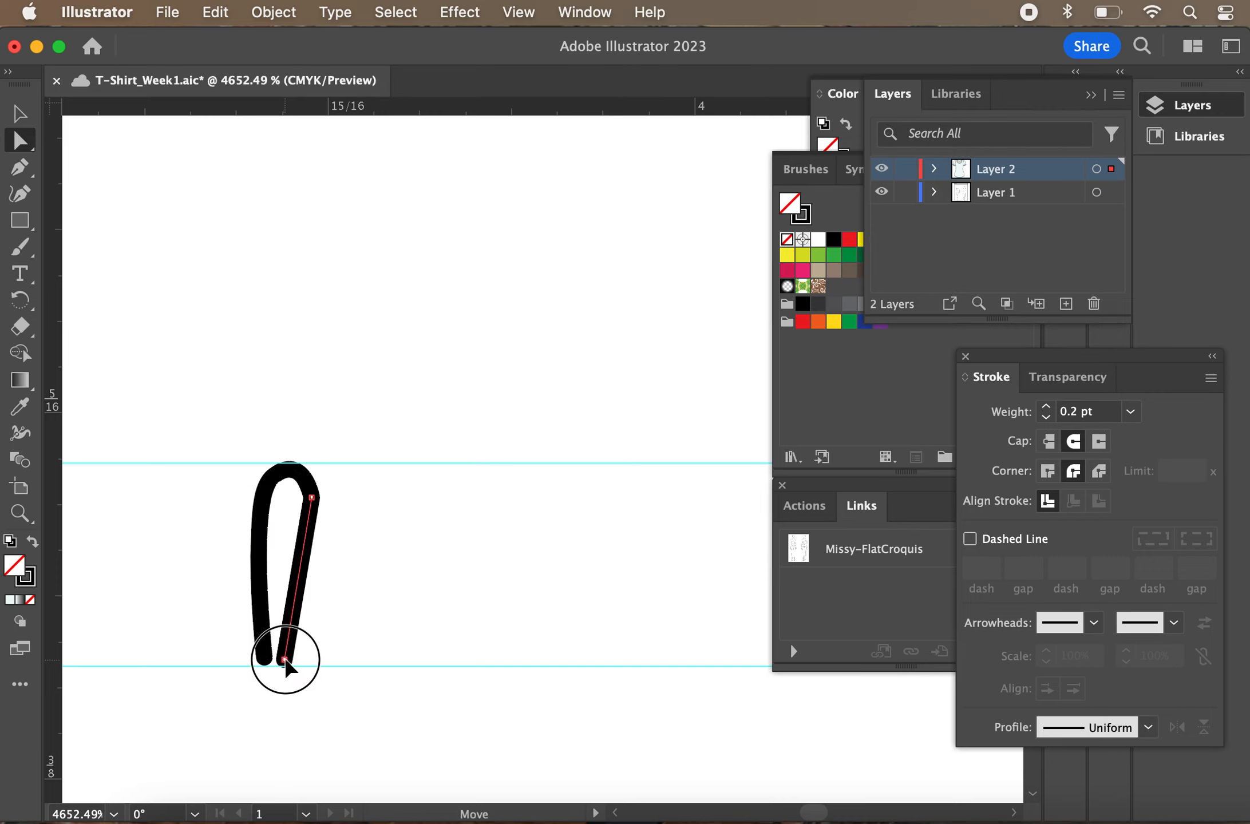
click(362, 387)
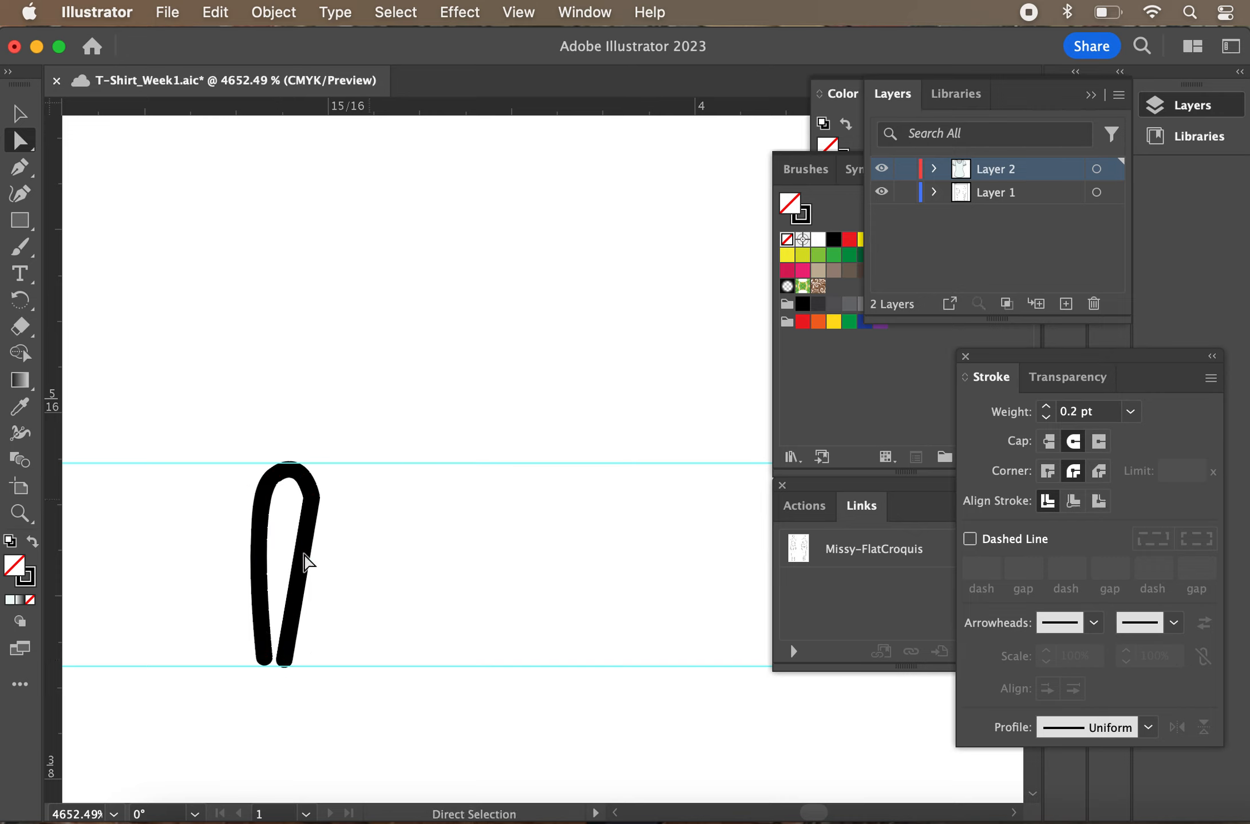
Draw a short horizontal dash along the upper guide, running from left of the loop to its top
click(20, 167)
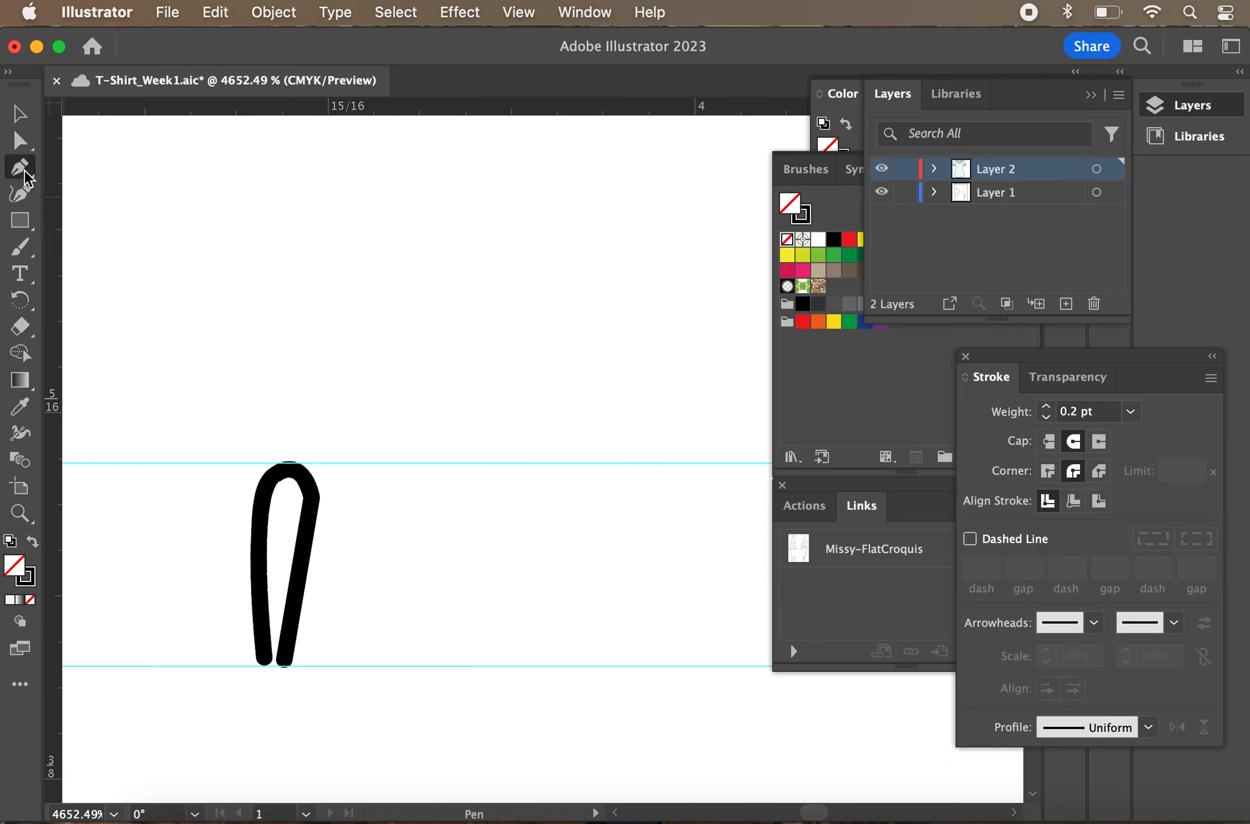
click(212, 469)
click(270, 469)
super+click(395, 404)
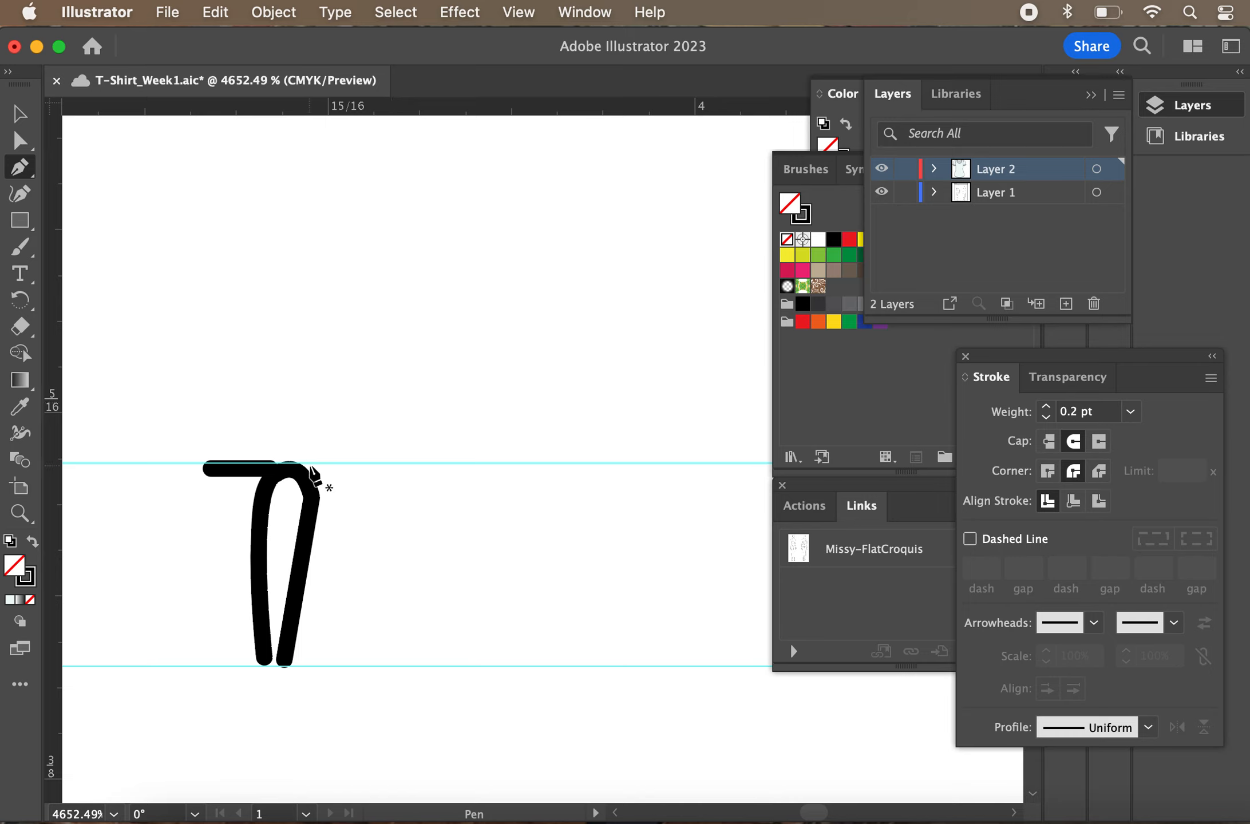
Duplicate the horizontal dash and position the copy on the upper guide just right of the loop
click(20, 139)
click(19, 118)
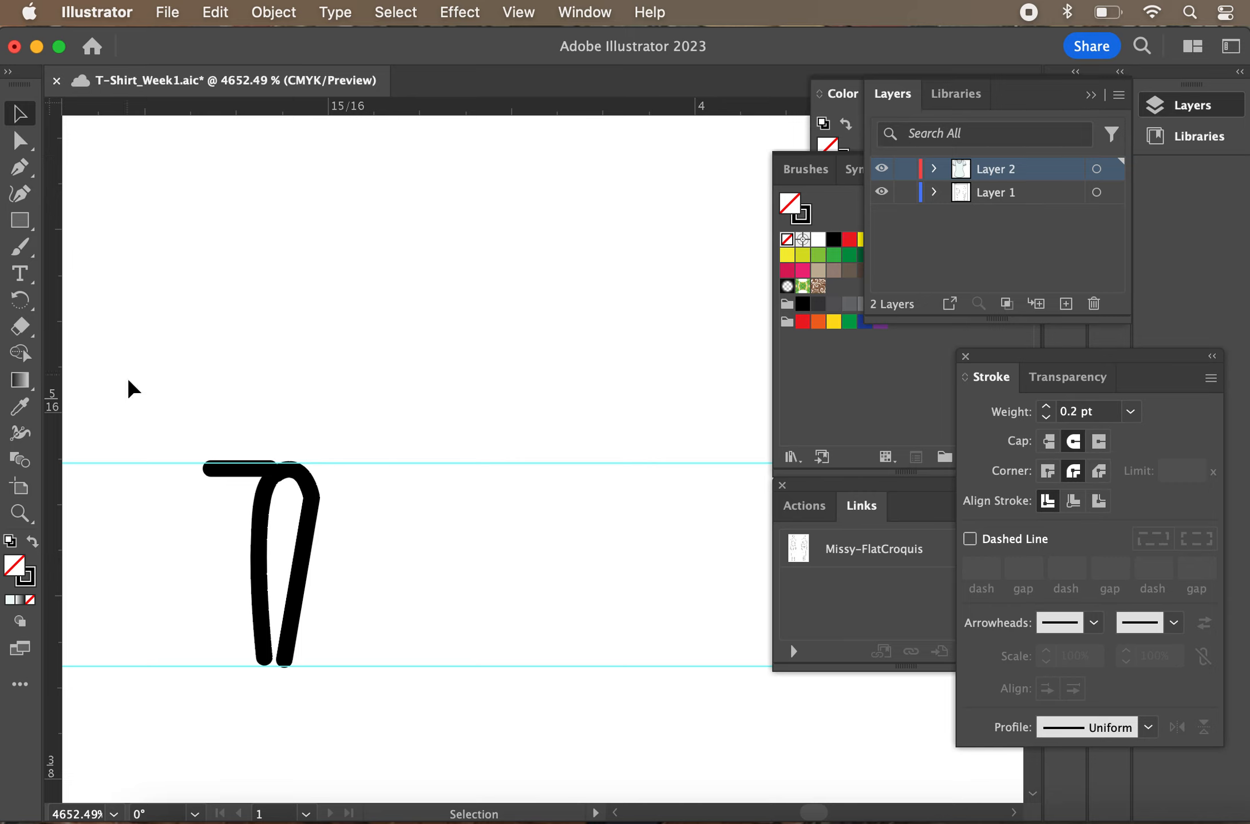
click(237, 471)
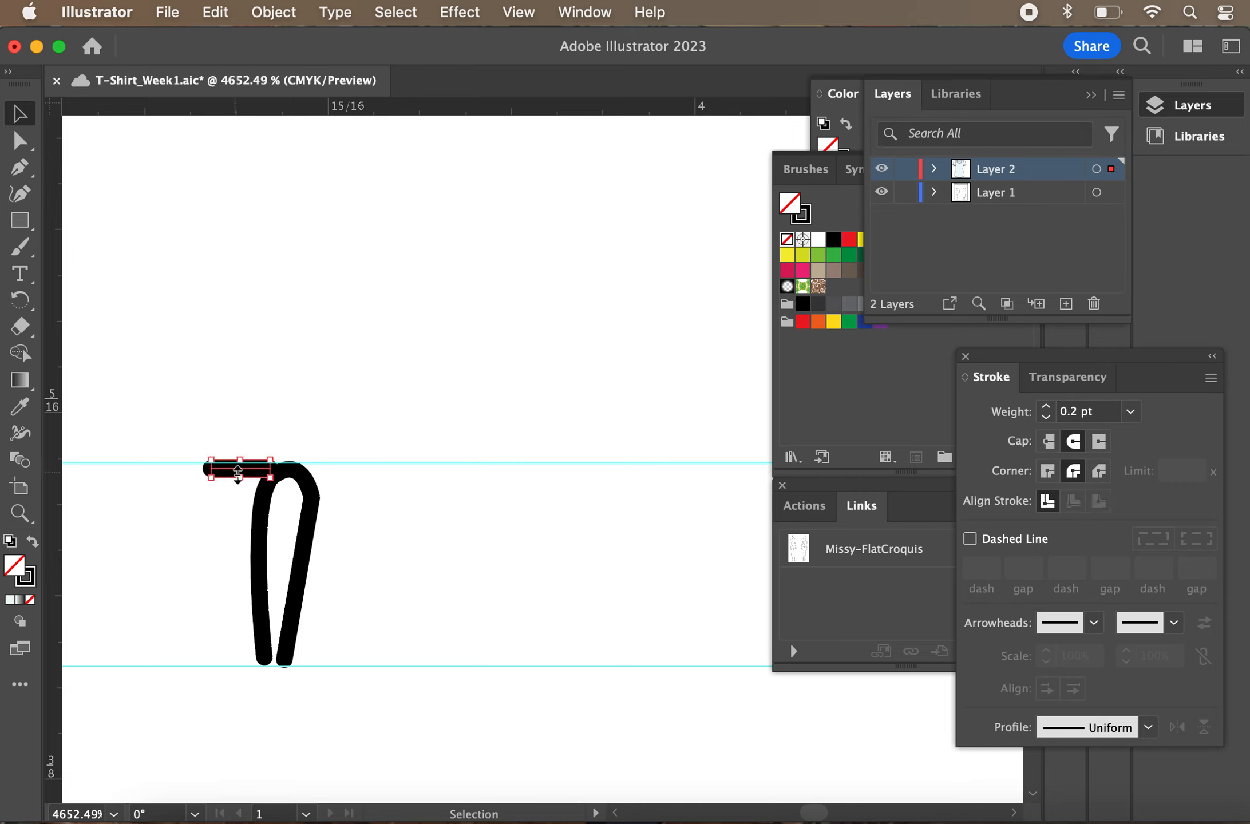
key(alt+Right)
key(Right)
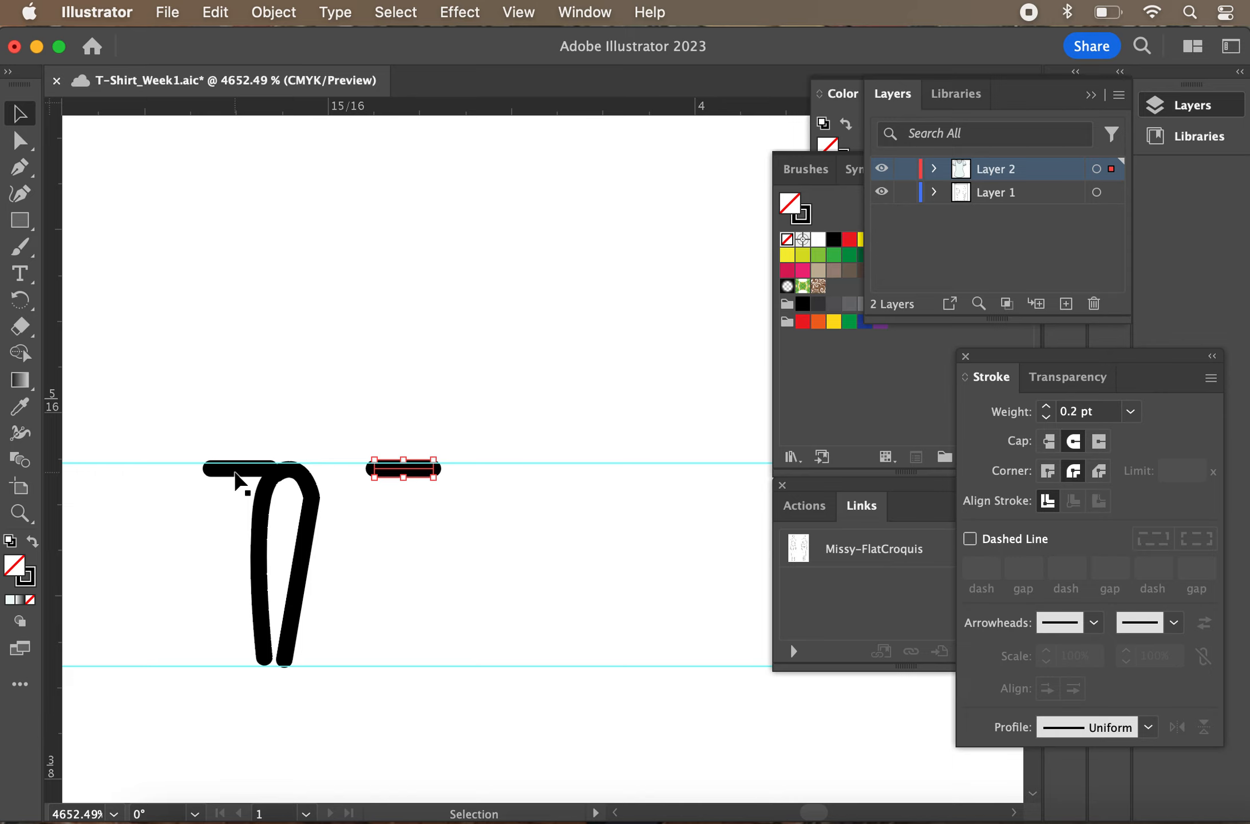
click(408, 466)
shift+click(415, 470)
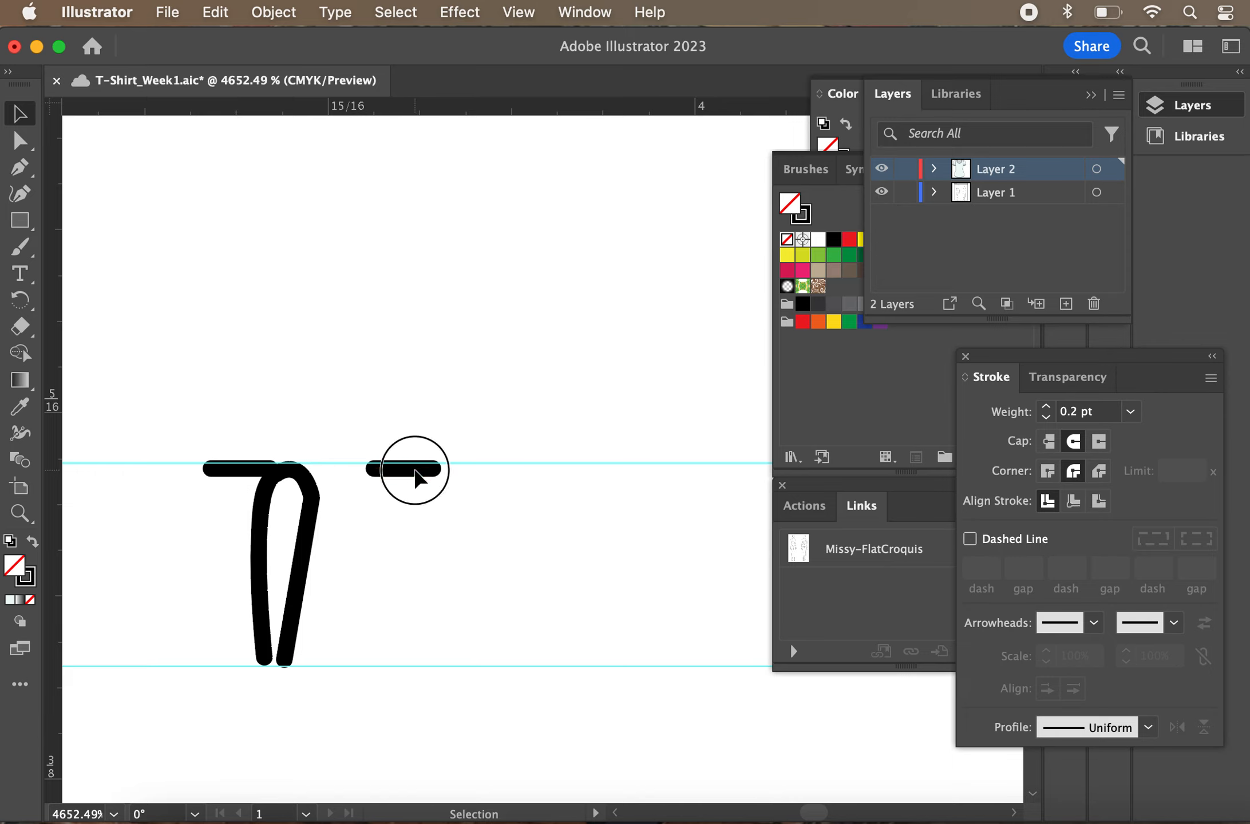
click(397, 471)
shift+click(397, 471)
click(378, 478)
drag(395, 477, 337, 475)
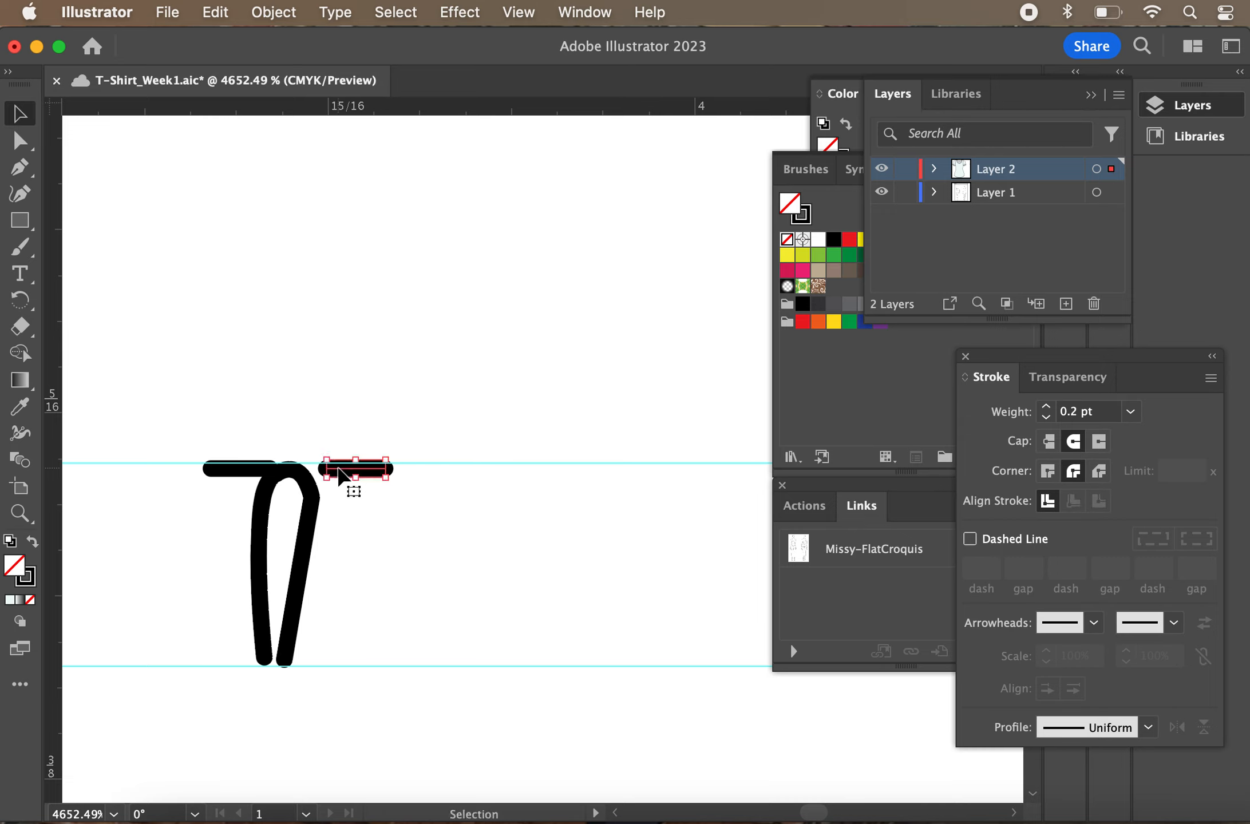
Duplicate the pair of upper dashes downward twice at equal spacing to make three rows
shift+click(229, 471)
key(super+d)
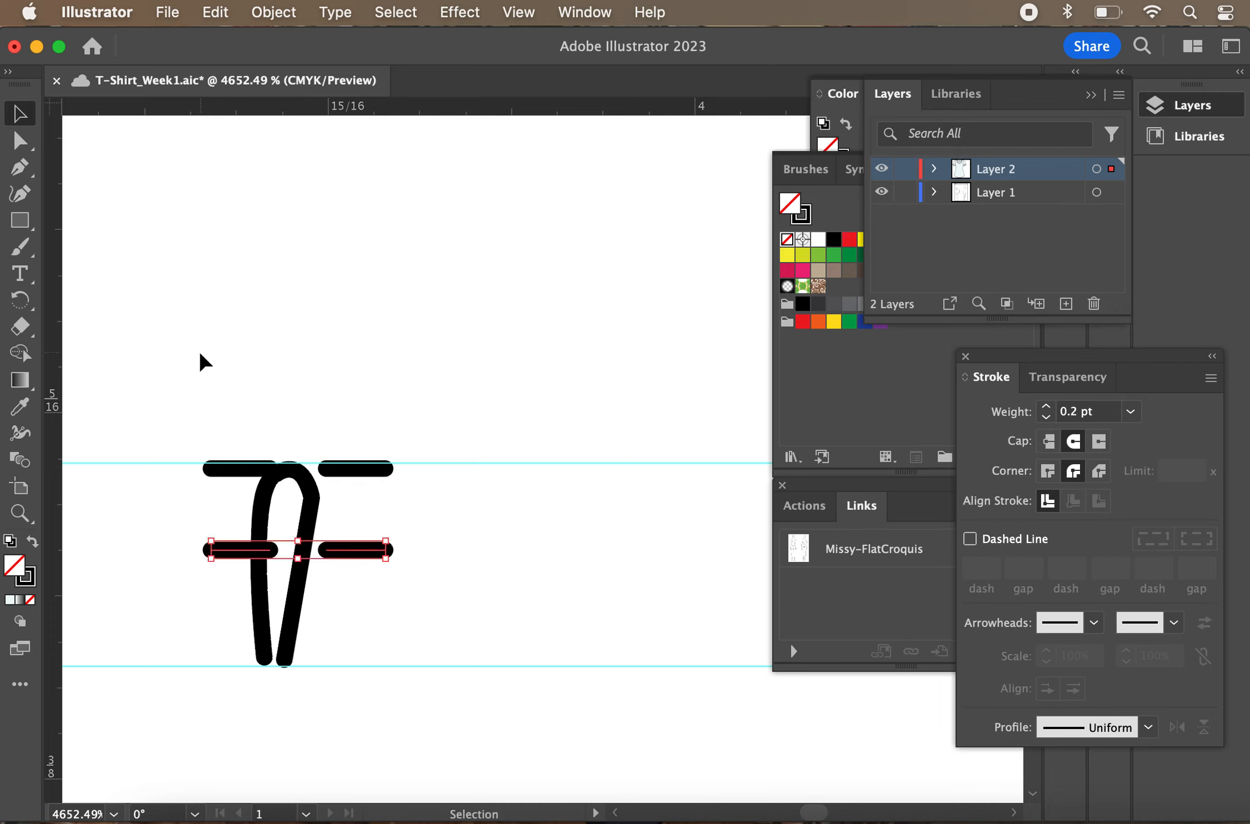
key(super+d)
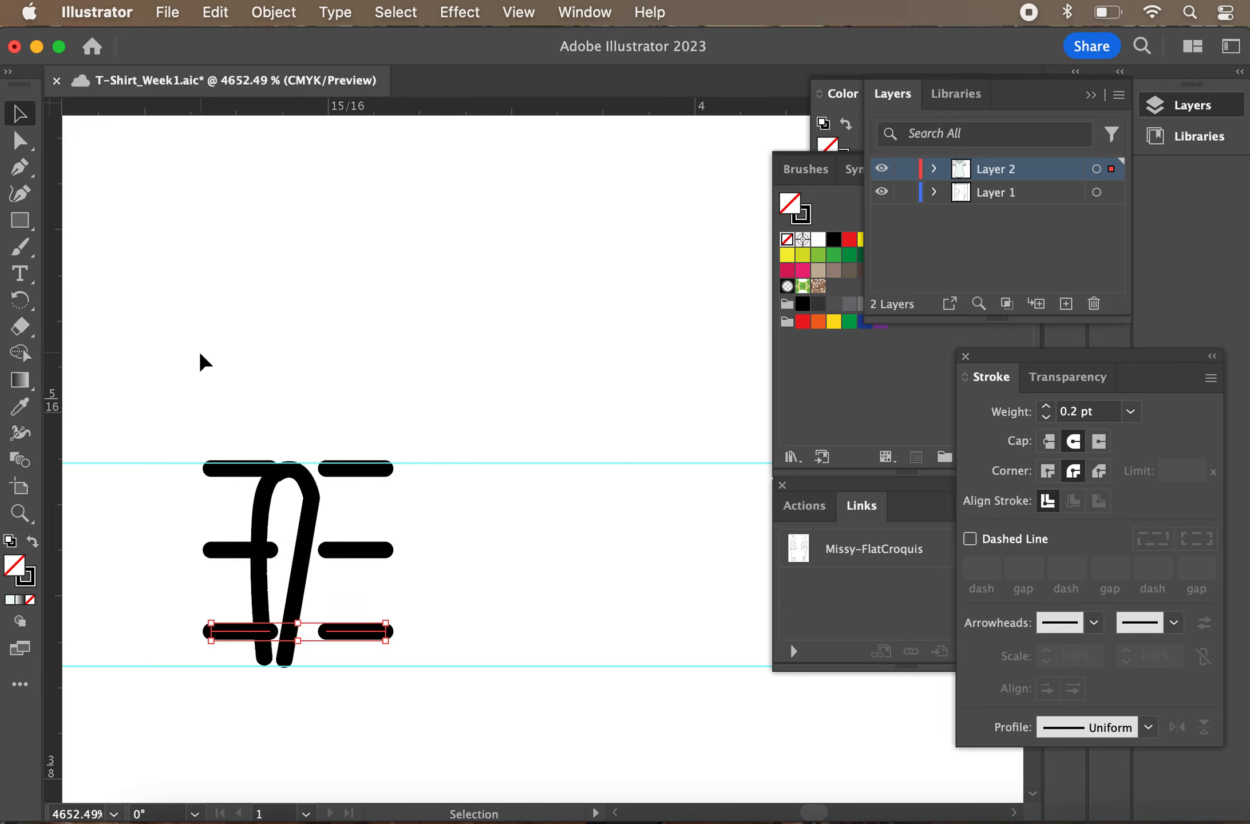
Move the lowest pair of dashes onto the lower guide and the middle pair midway between the outer rows
click(361, 646)
drag(361, 650, 360, 659)
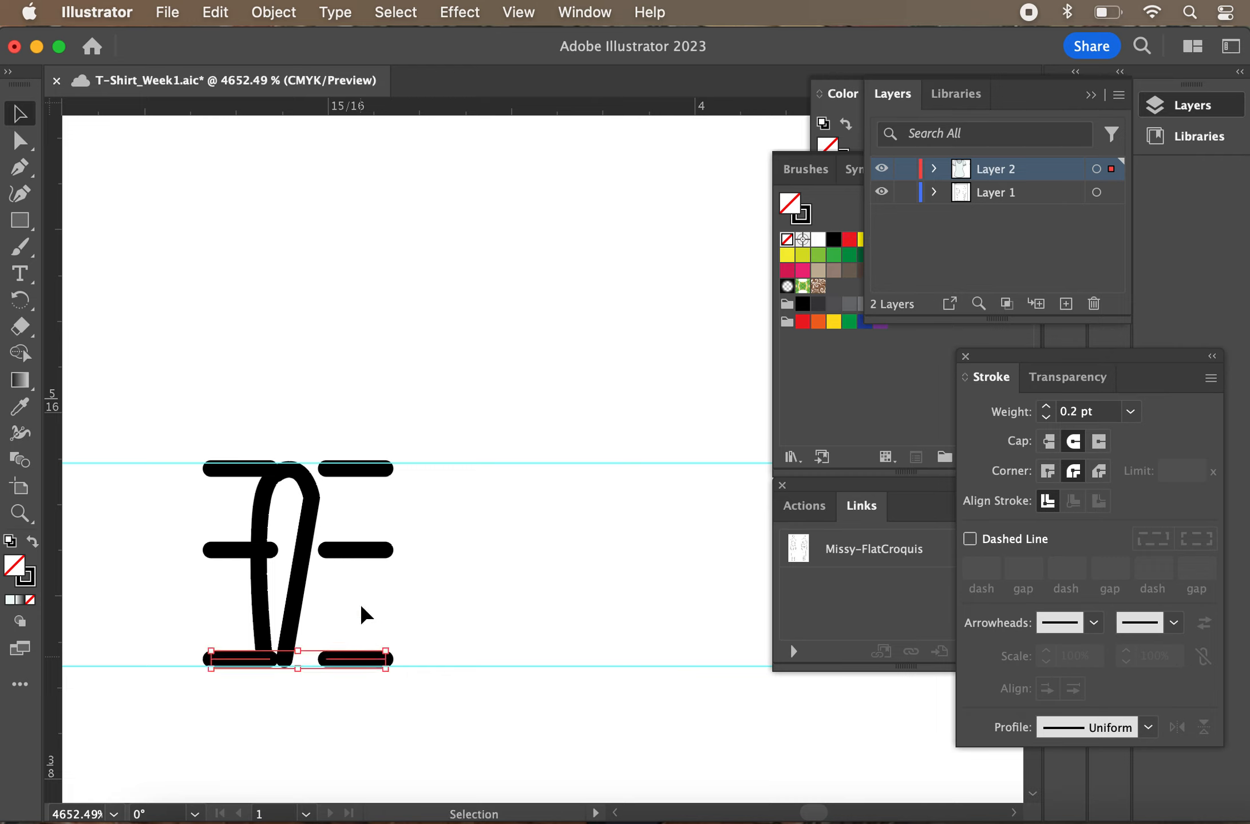
click(352, 554)
shift+click(236, 551)
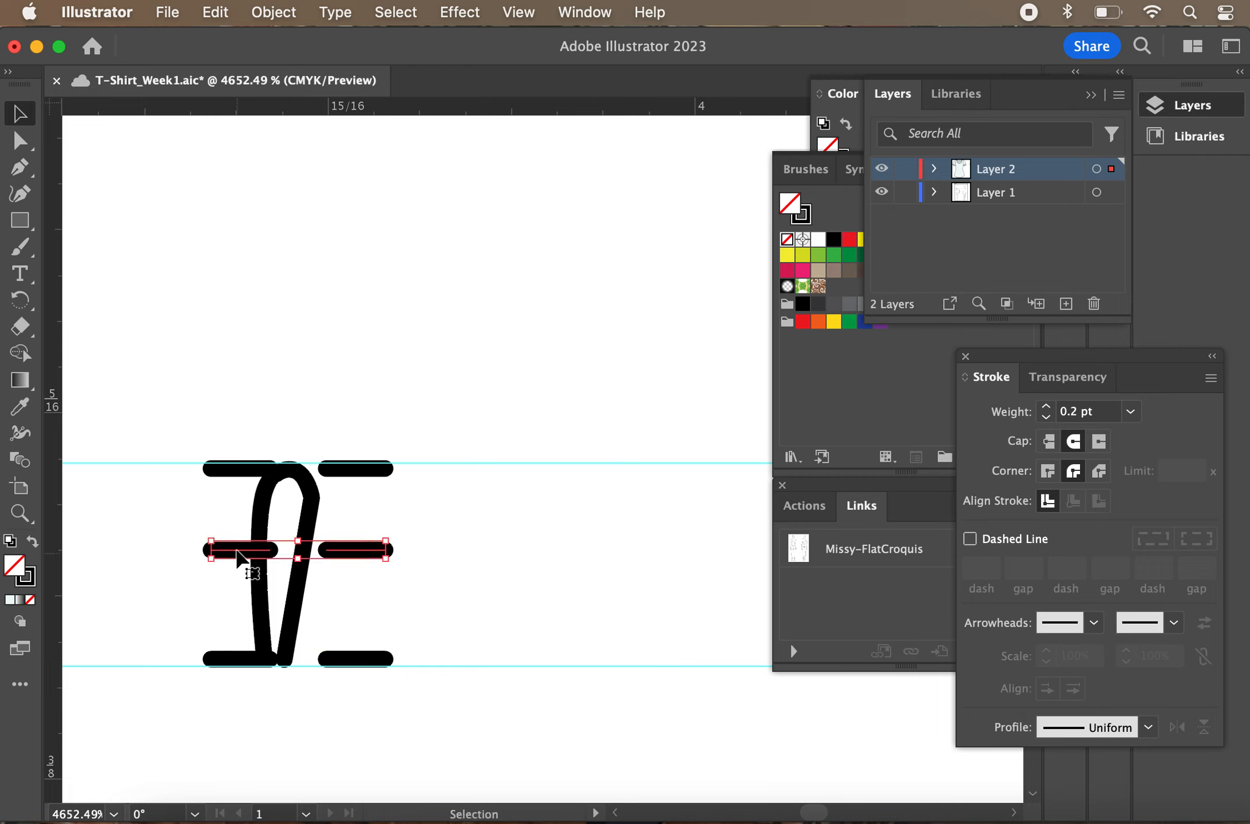
drag(241, 550, 243, 563)
click(413, 450)
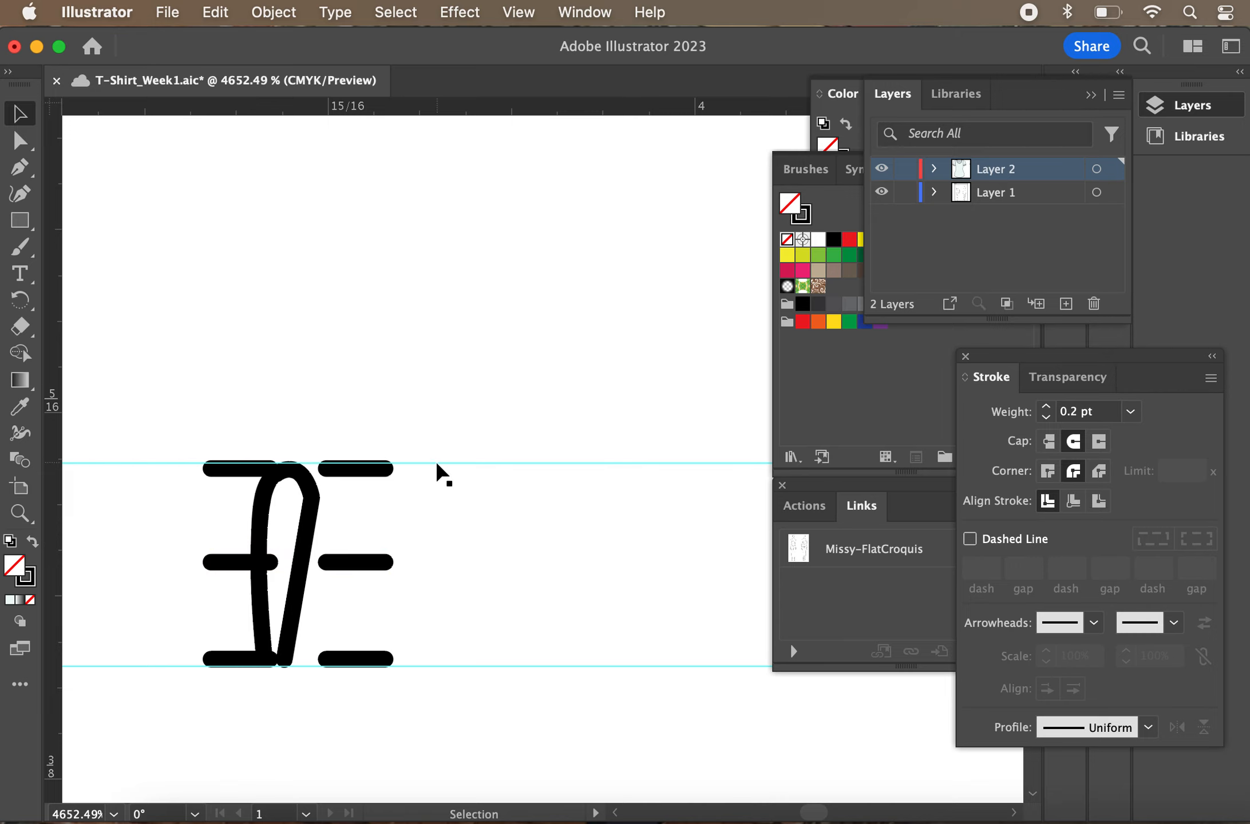
scroll(328, 599, up, 2)
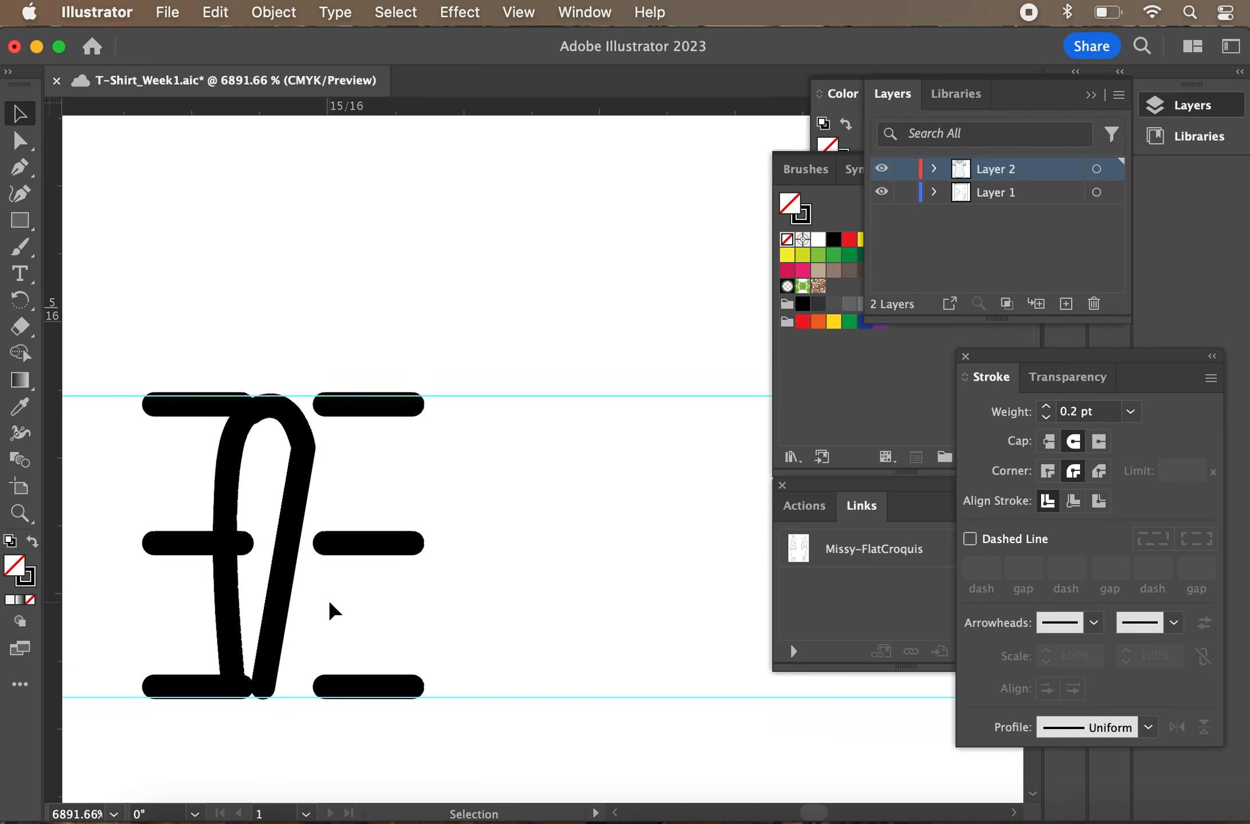
scroll(328, 599, down, 4)
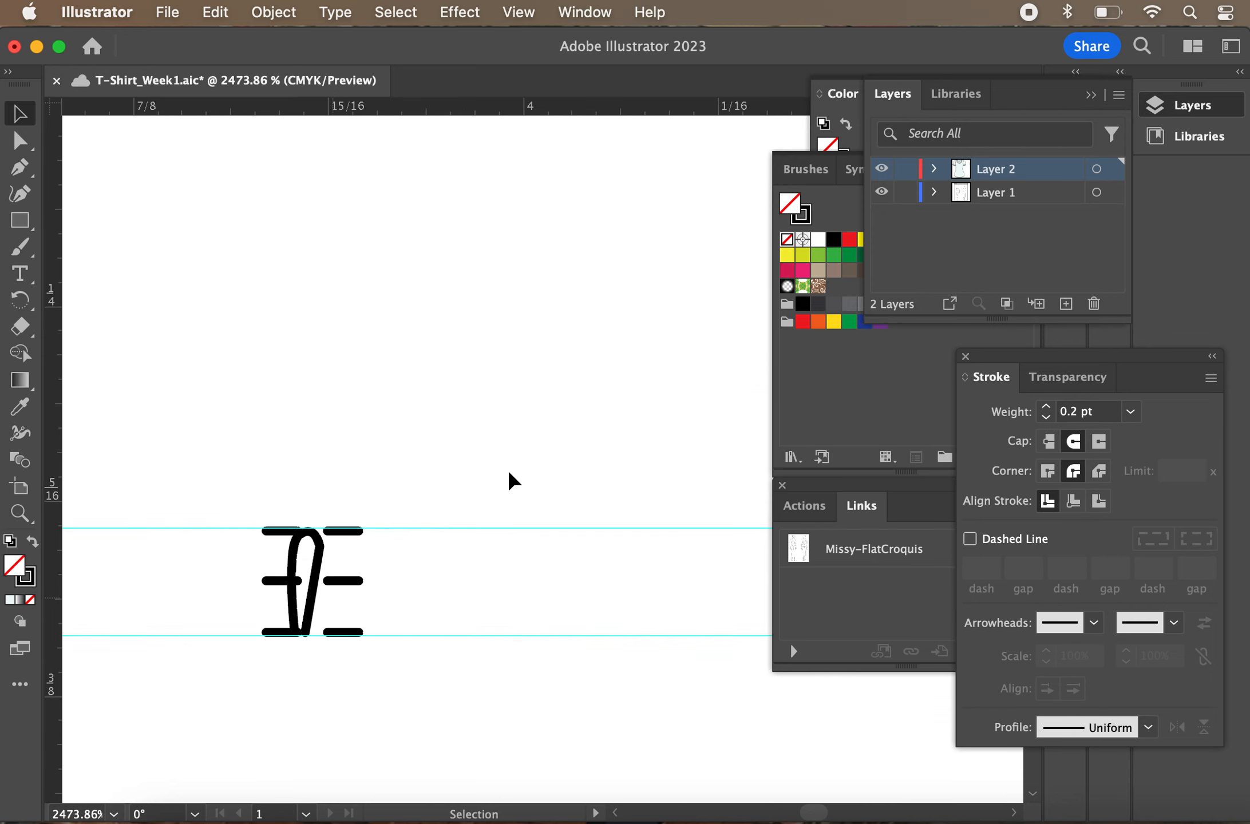
Delete the two horizontal guides around the stitch motif and save the document
drag(462, 487, 527, 683)
key(Delete)
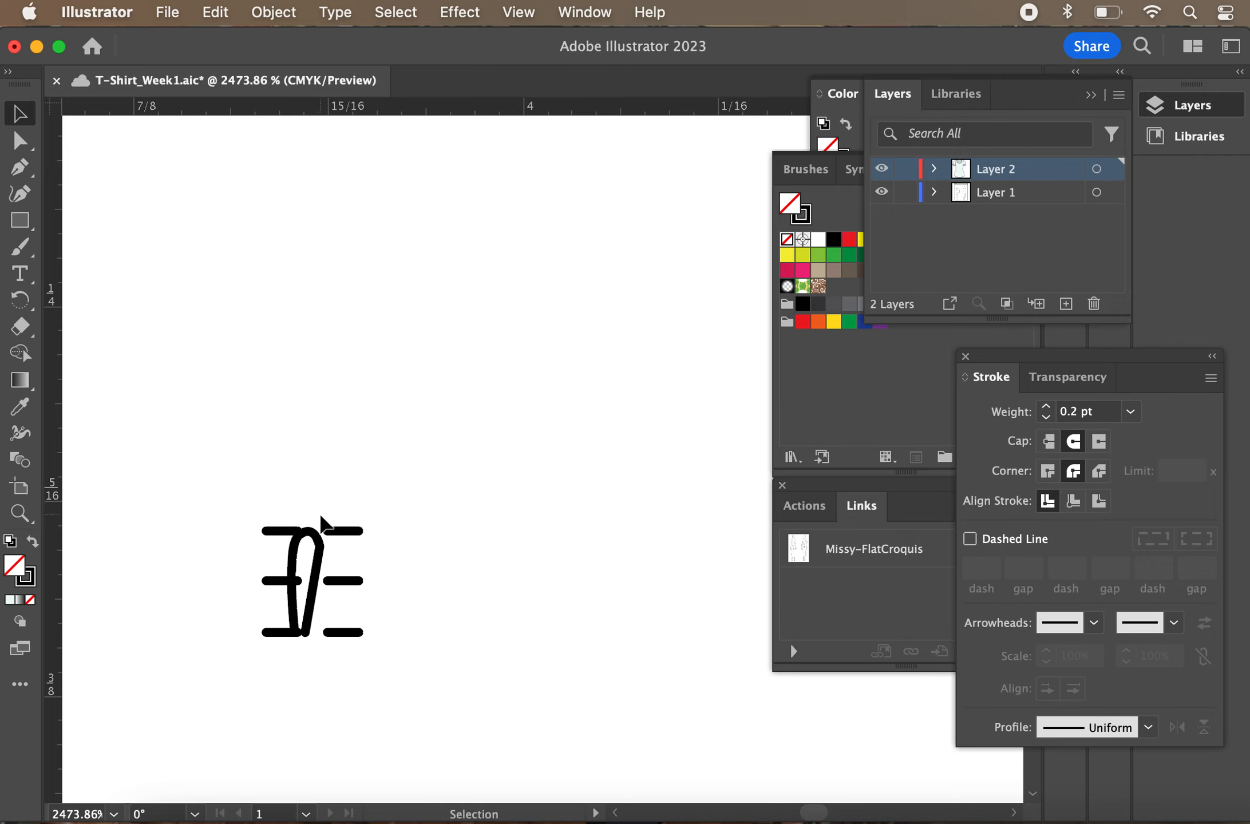
key(super+s)
Bring the brush library of the document into view, ready to receive a new brush
click(906, 404)
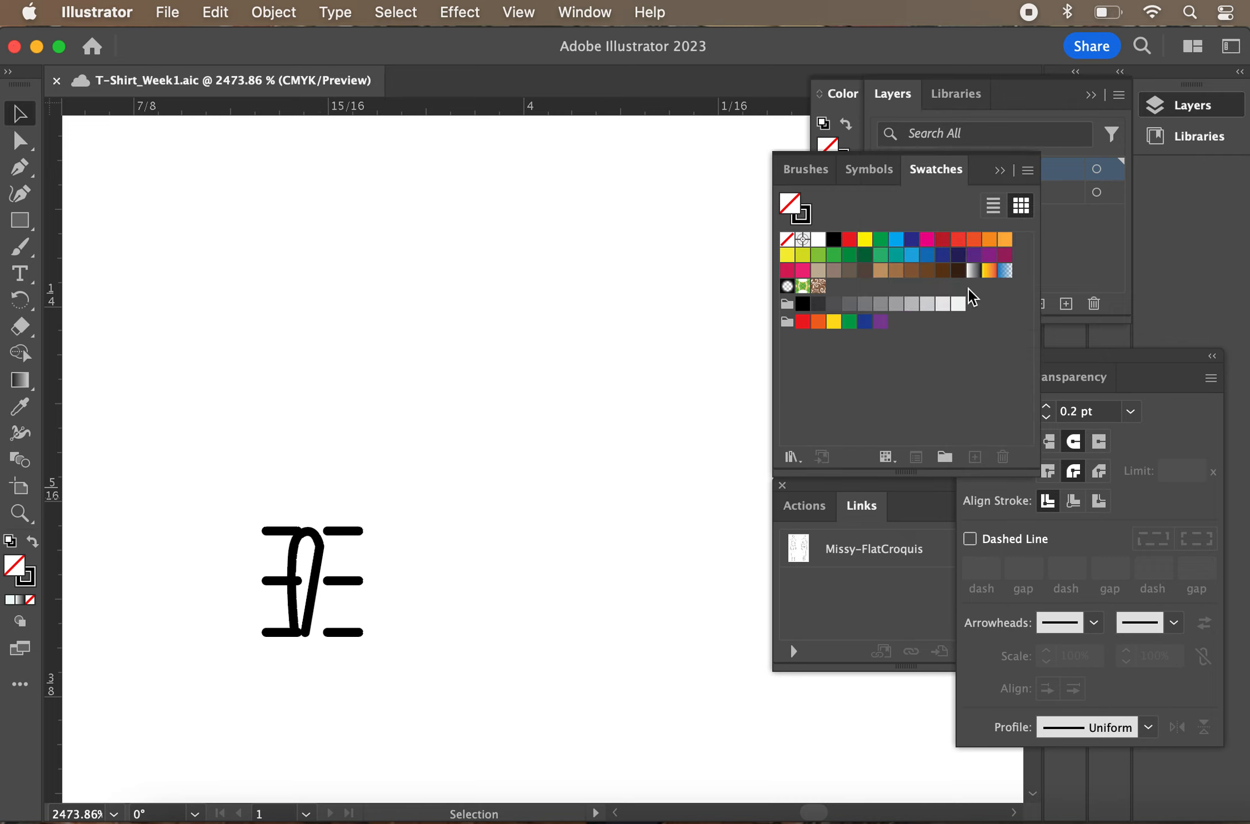
click(805, 172)
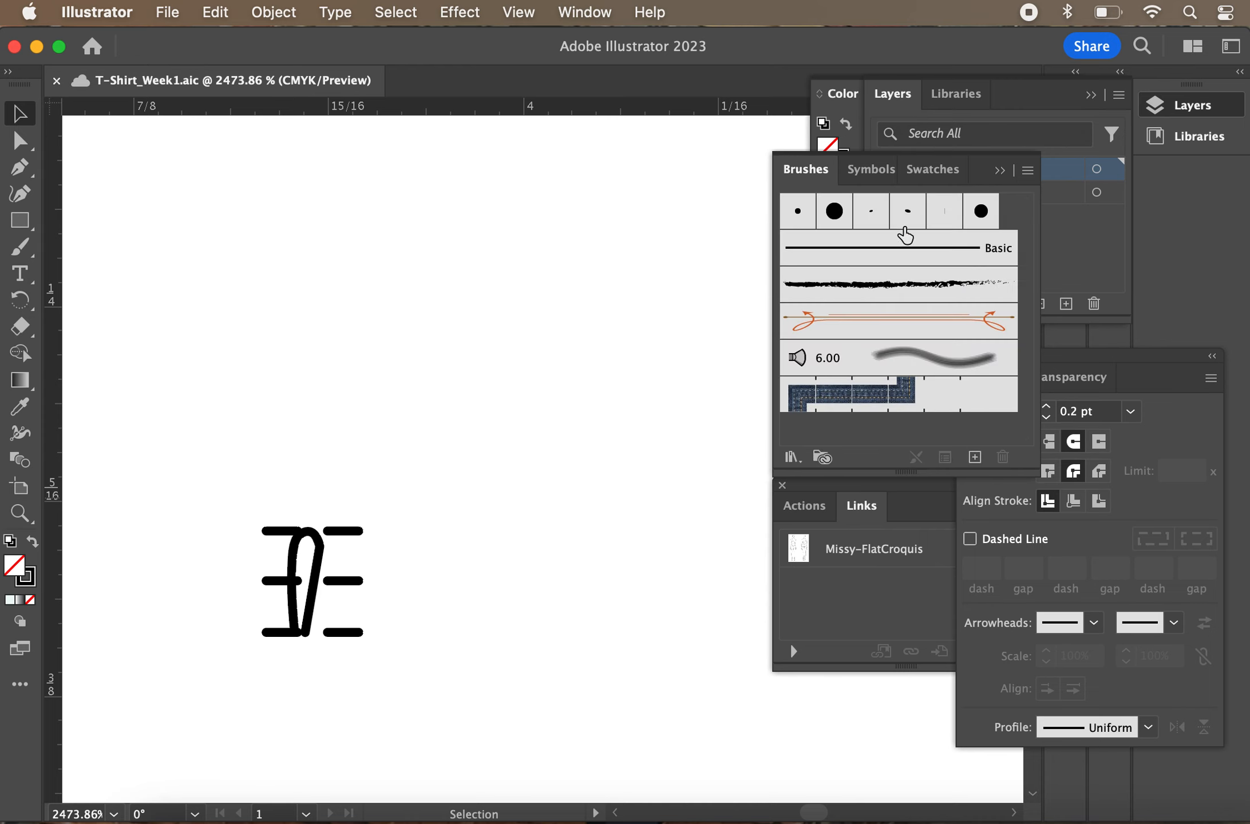
click(565, 13)
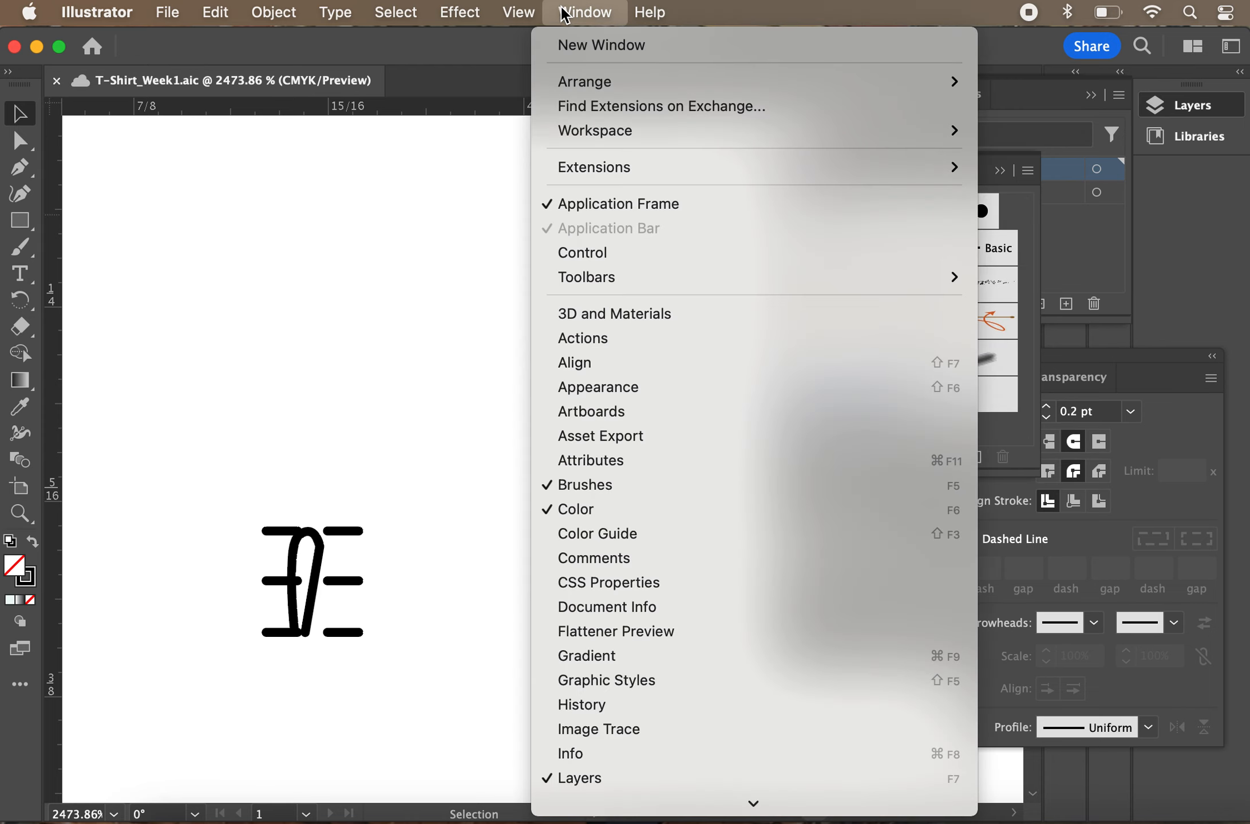
click(601, 337)
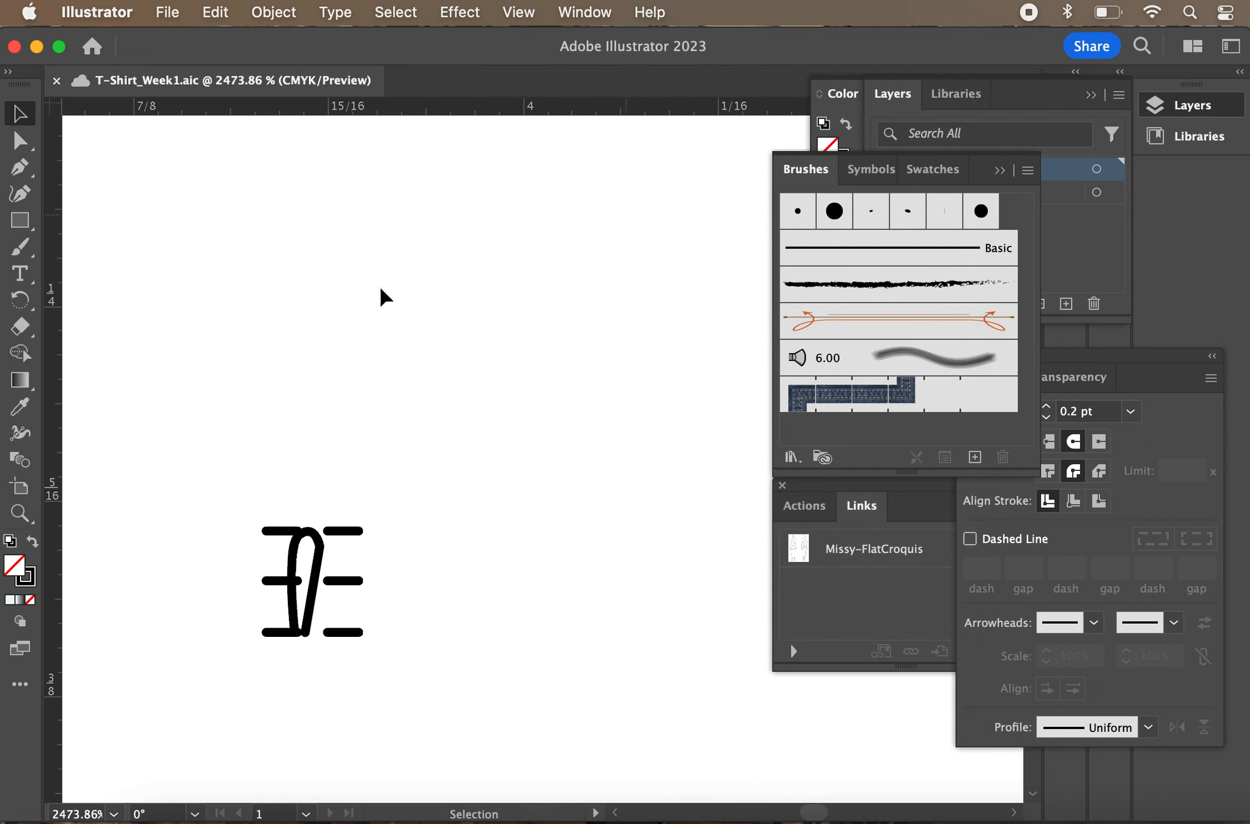
Draw a rectangle closely around the whole loop-and-dash motif and give it no fill and no stroke
click(28, 218)
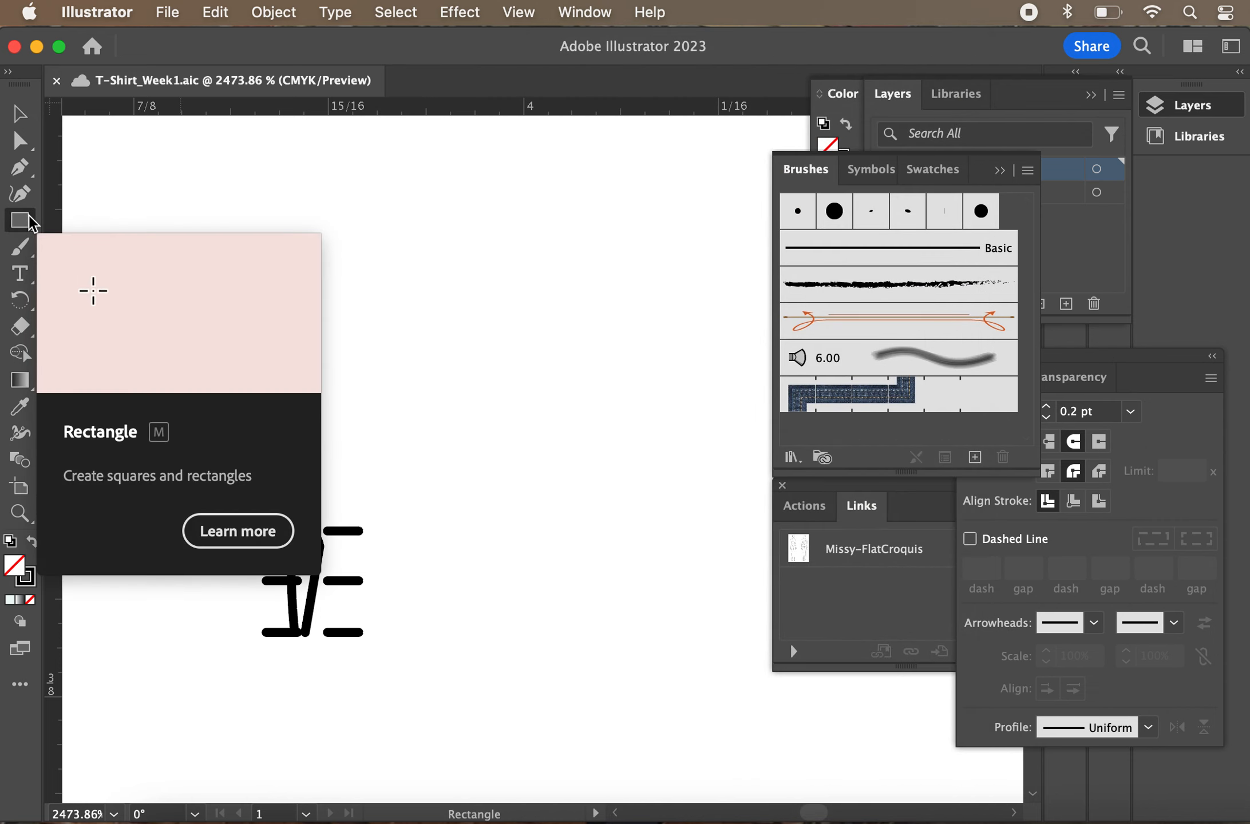
mouse_move(254, 516)
mouse_down()
mouse_move(363, 661)
mouse_move(372, 647)
mouse_up()
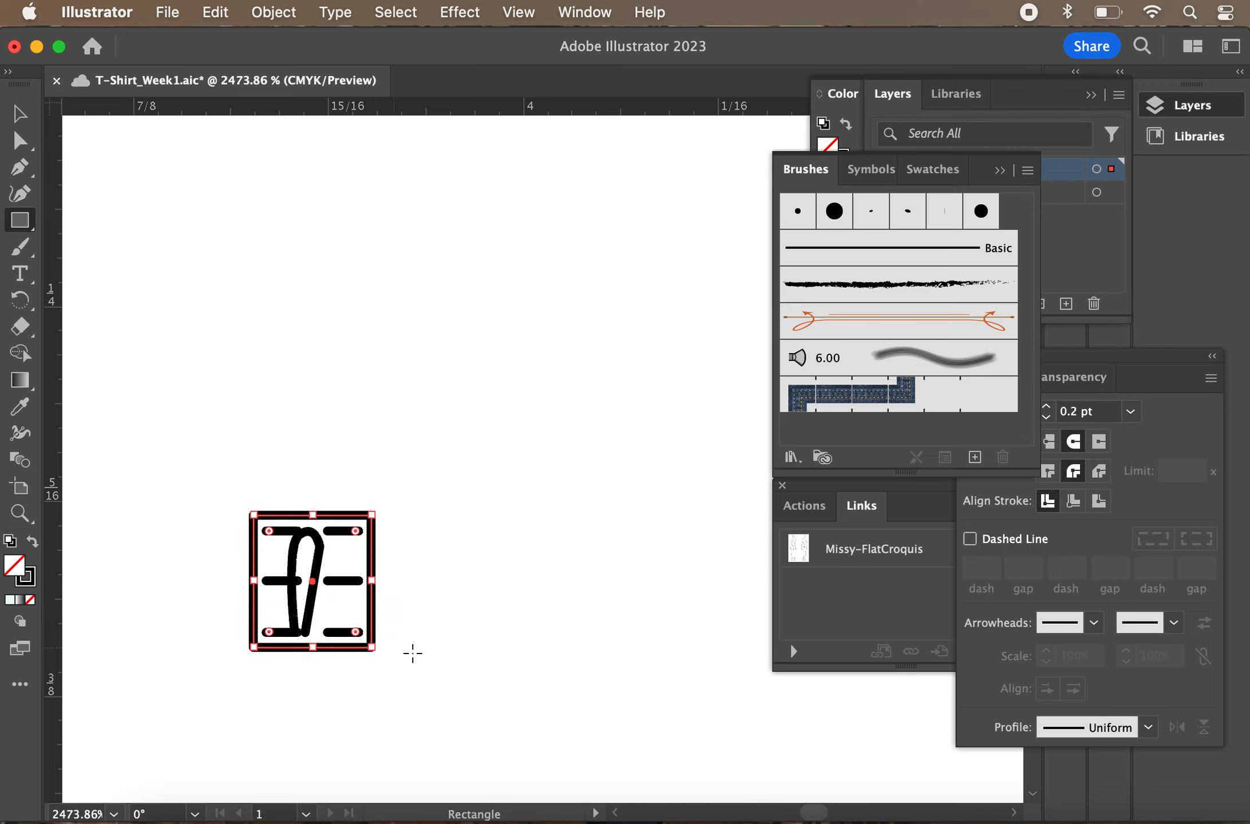
click(26, 576)
click(31, 602)
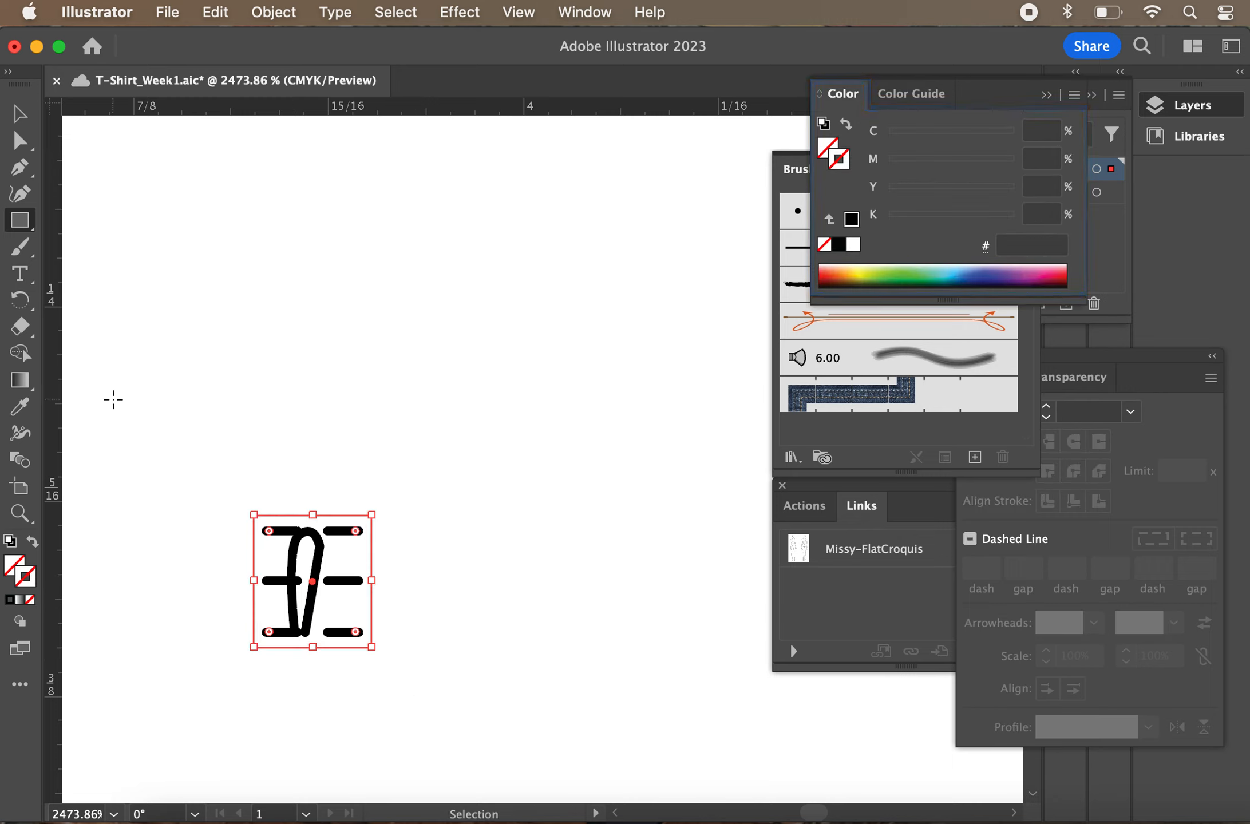
key(v)
click(198, 405)
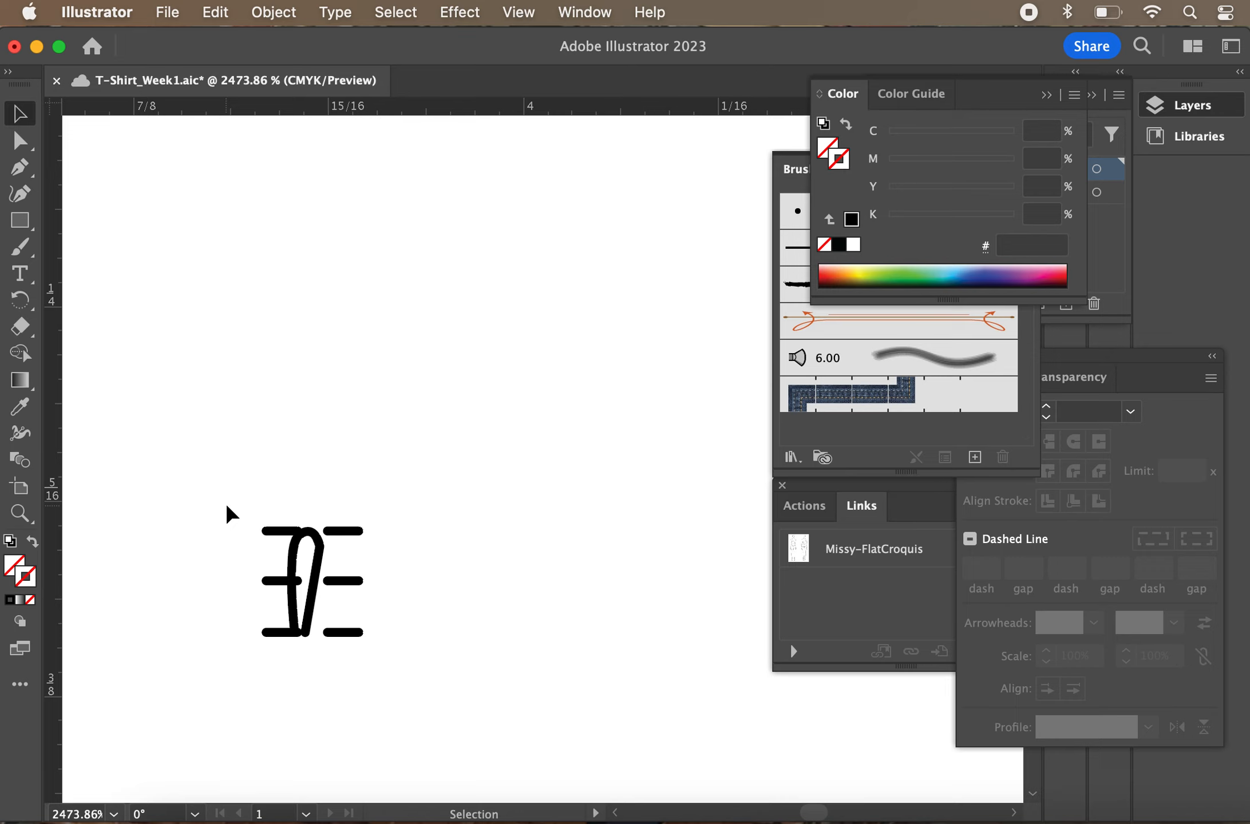
Create a Pattern Brush named Coverstitch from the motif together with its invisible bounding rectangle
drag(228, 496, 404, 674)
click(246, 499)
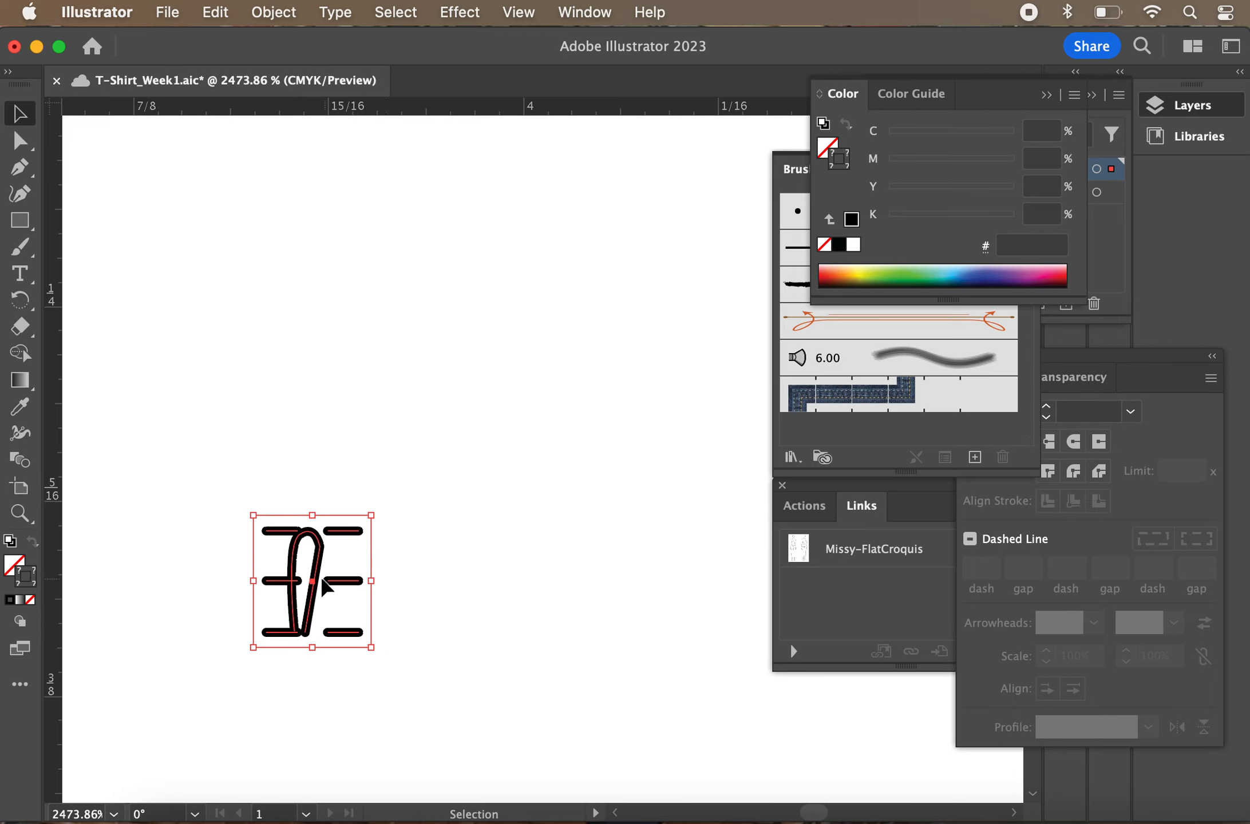
drag(323, 587, 808, 359)
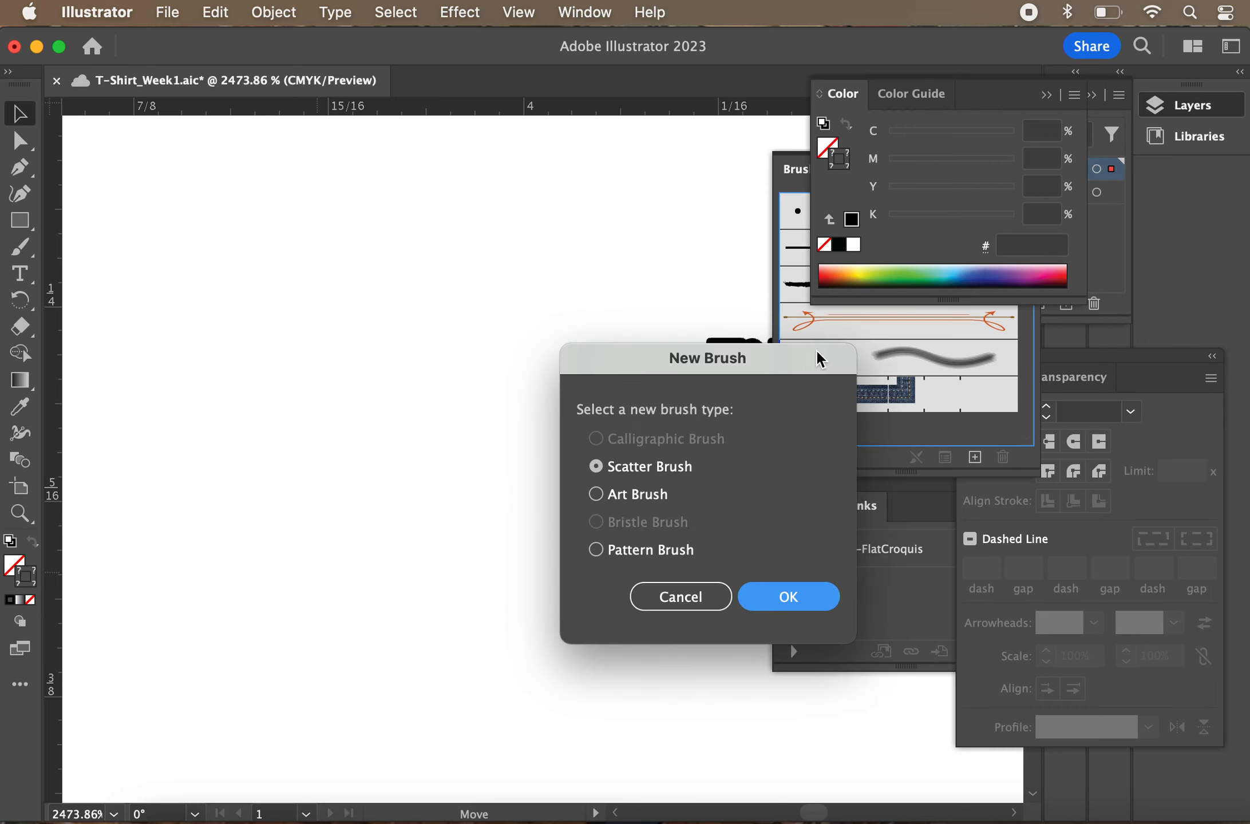
click(660, 554)
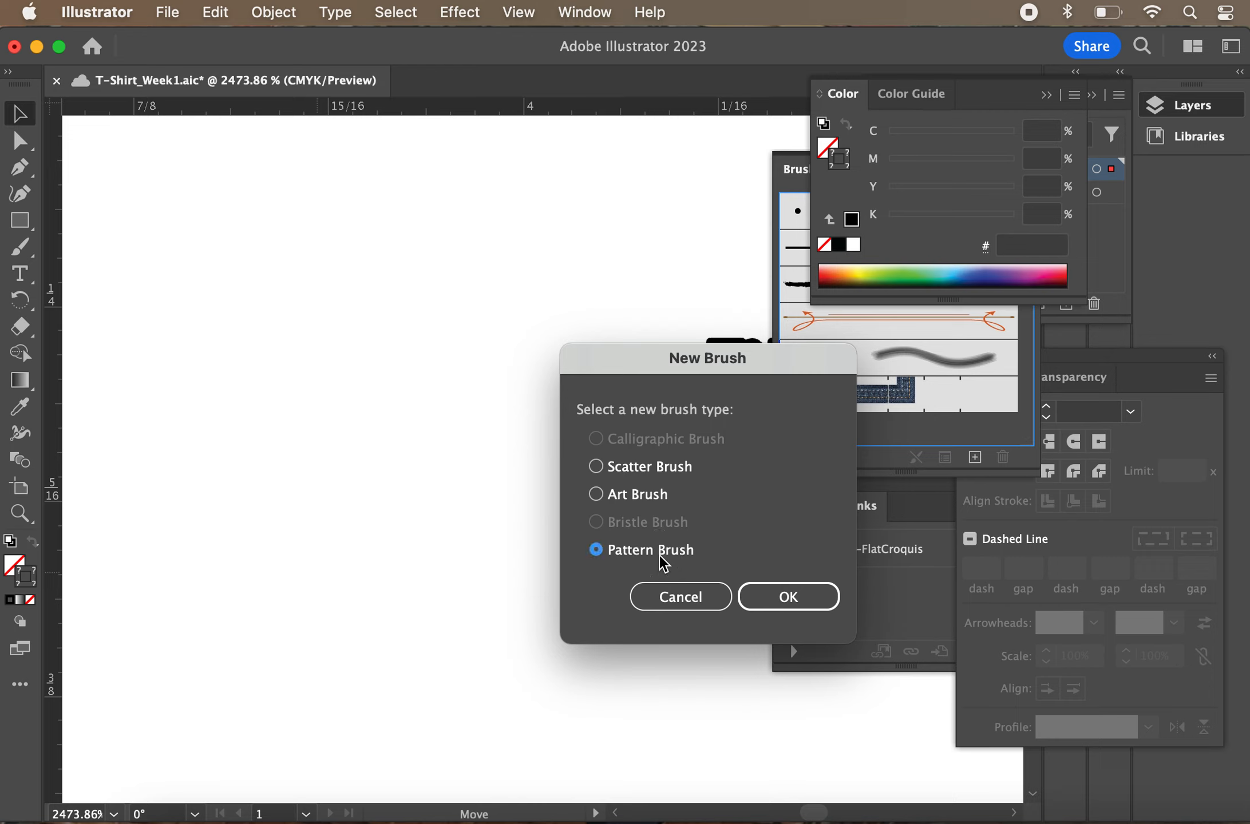
click(770, 594)
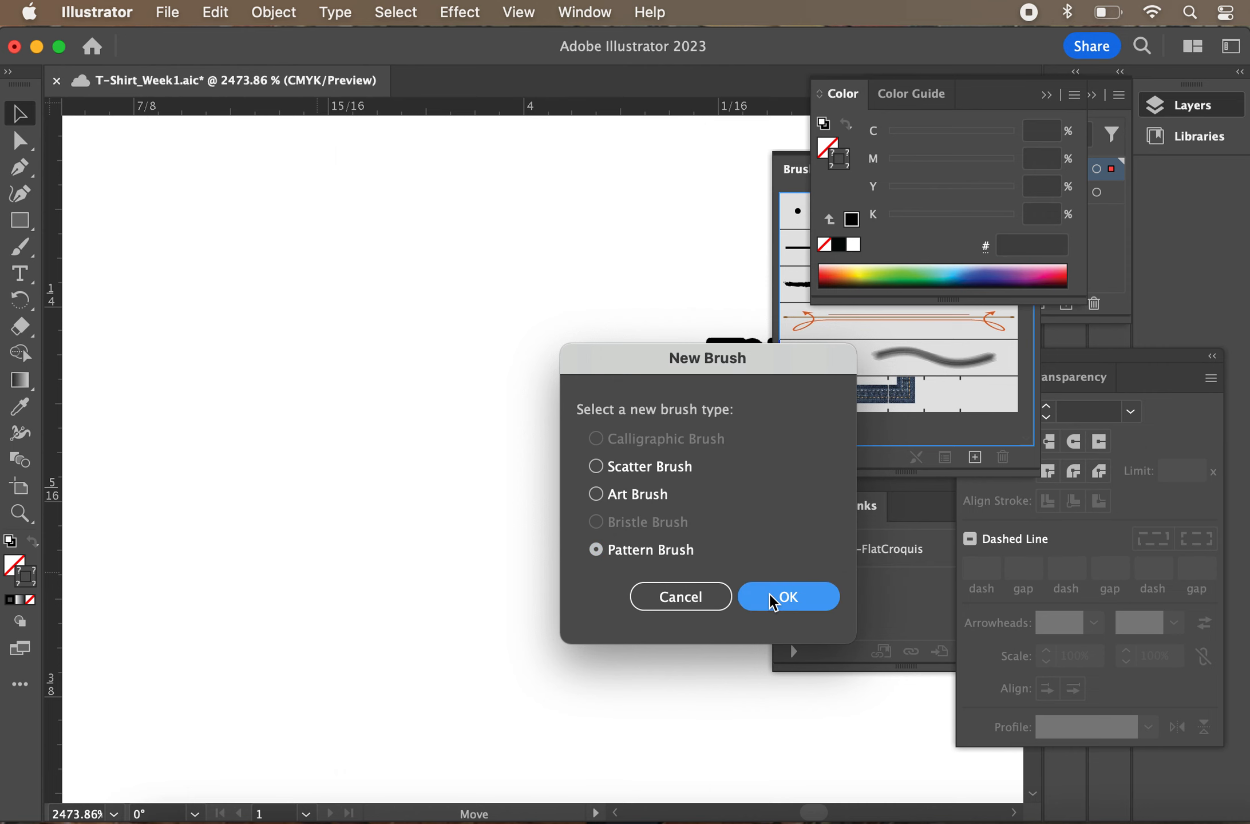
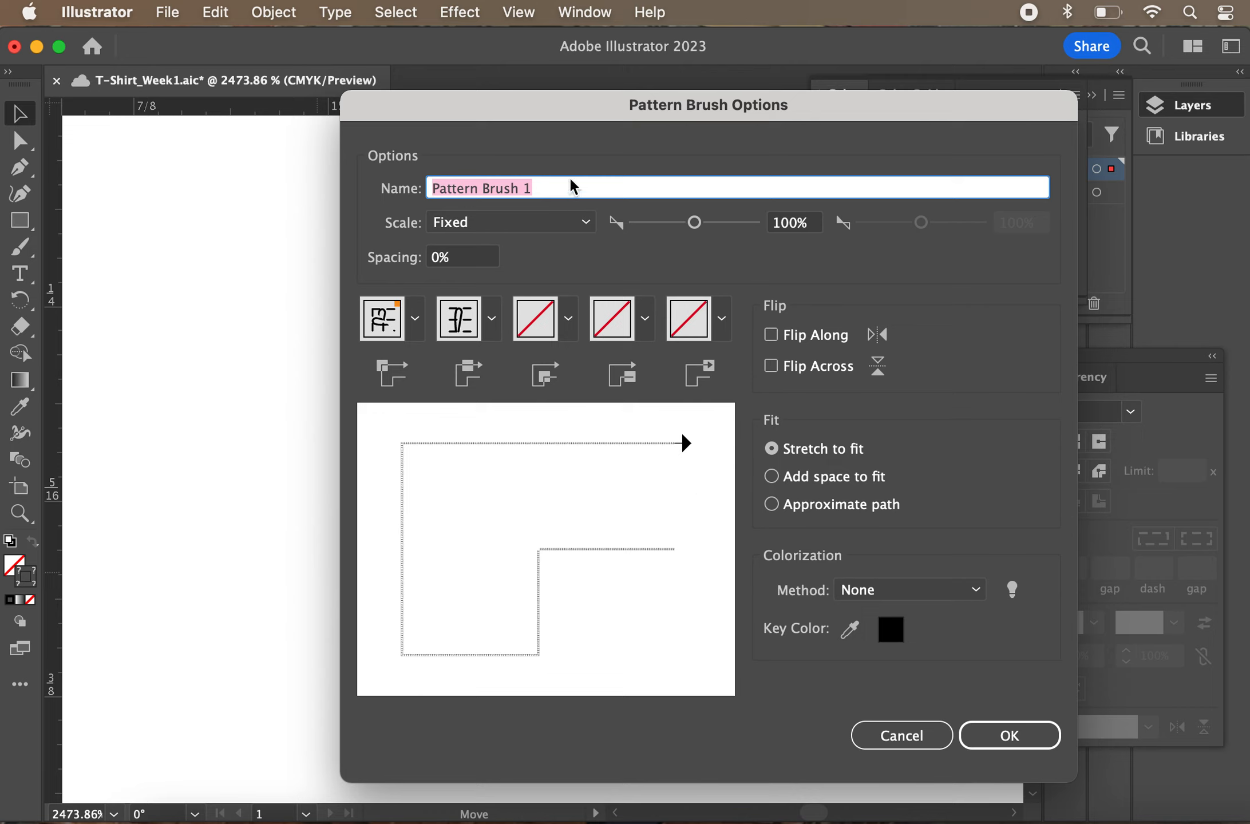
text(Coverstitch)
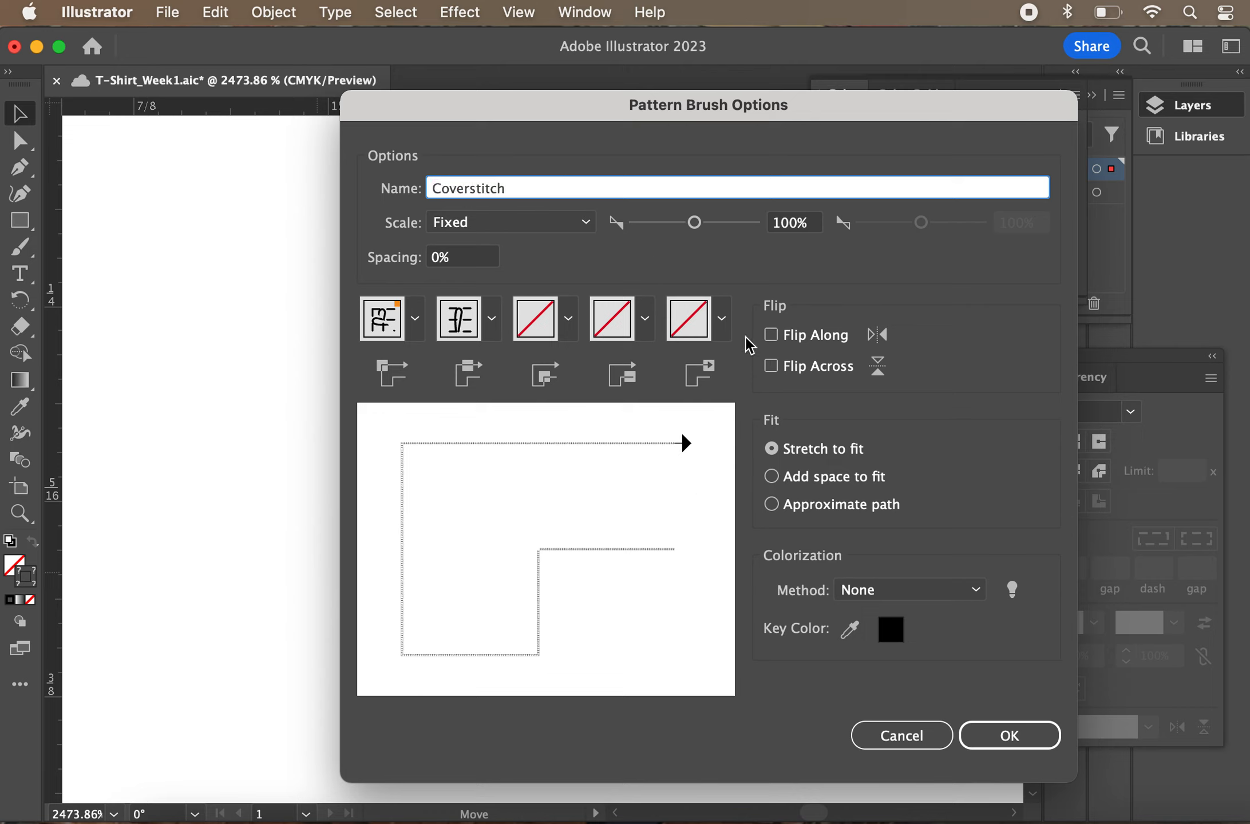
click(1011, 736)
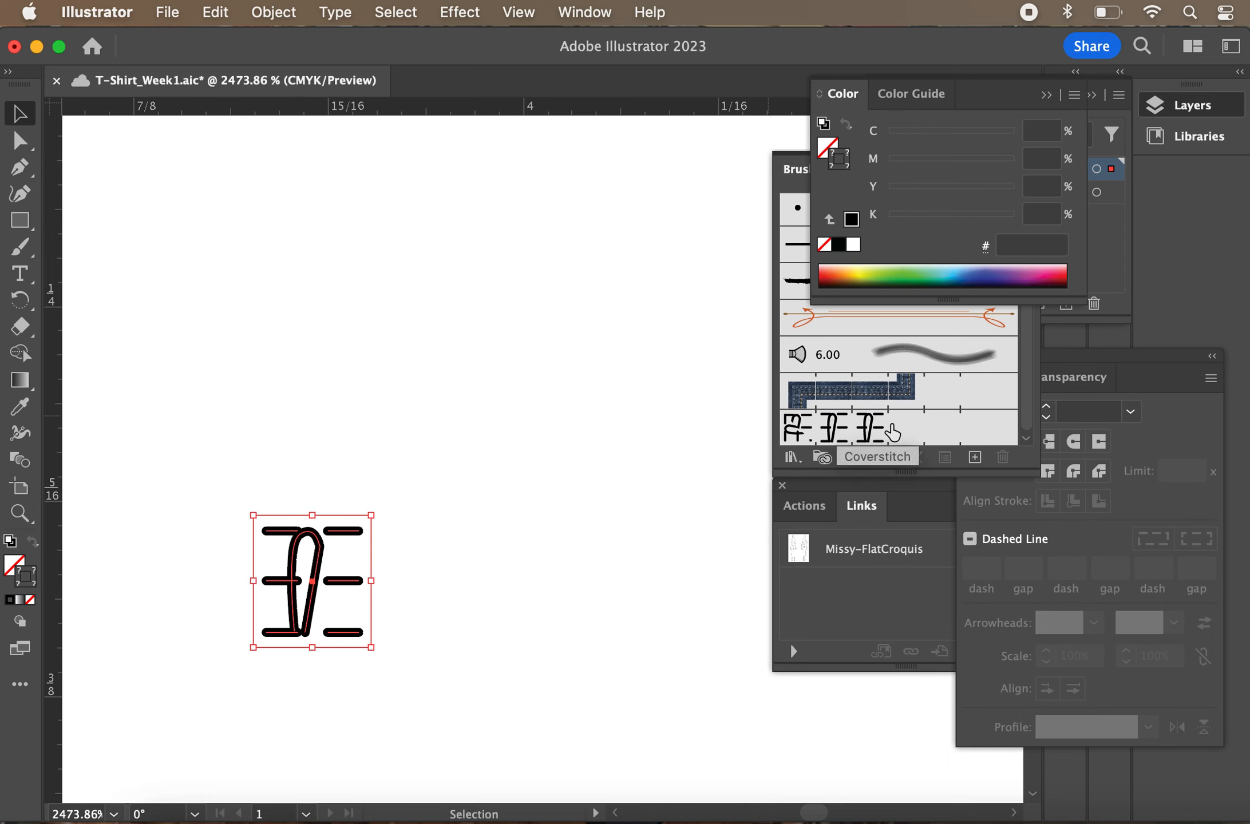
click(893, 433)
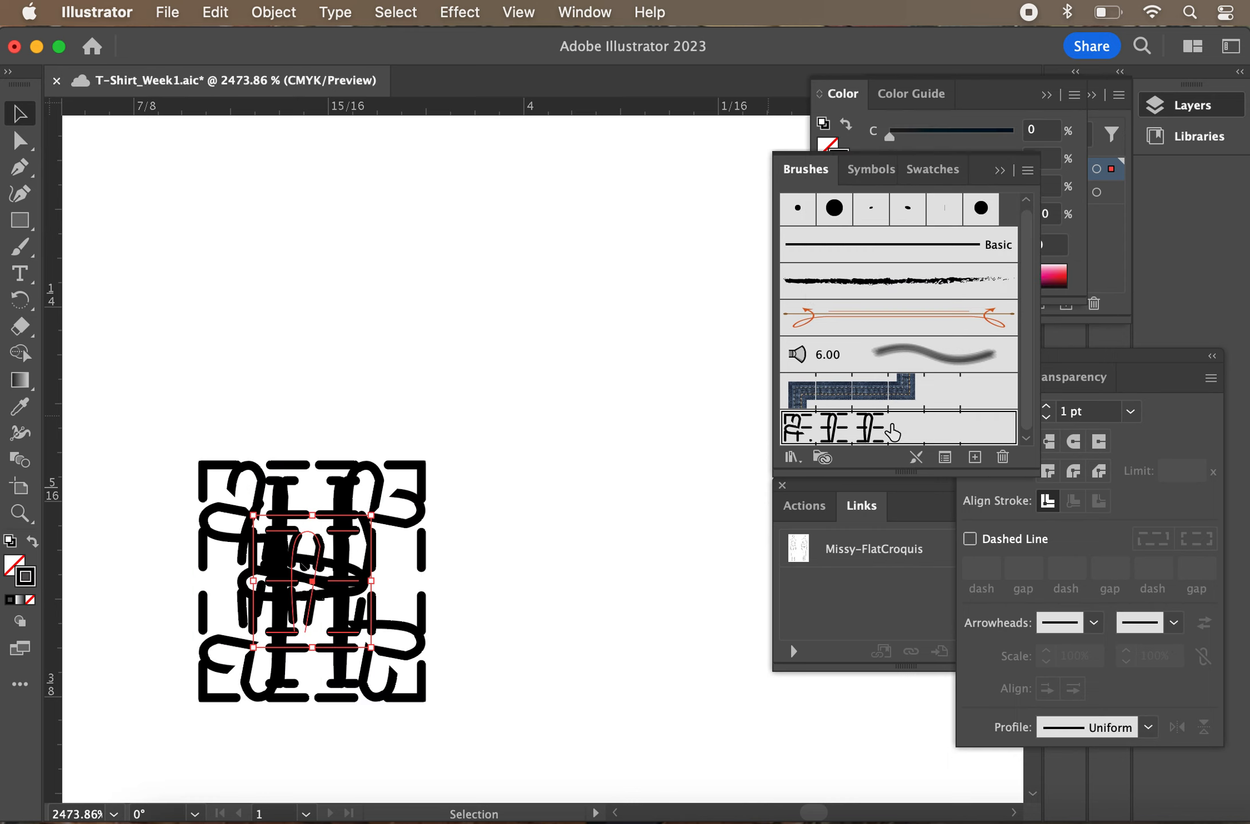
key(super+z)
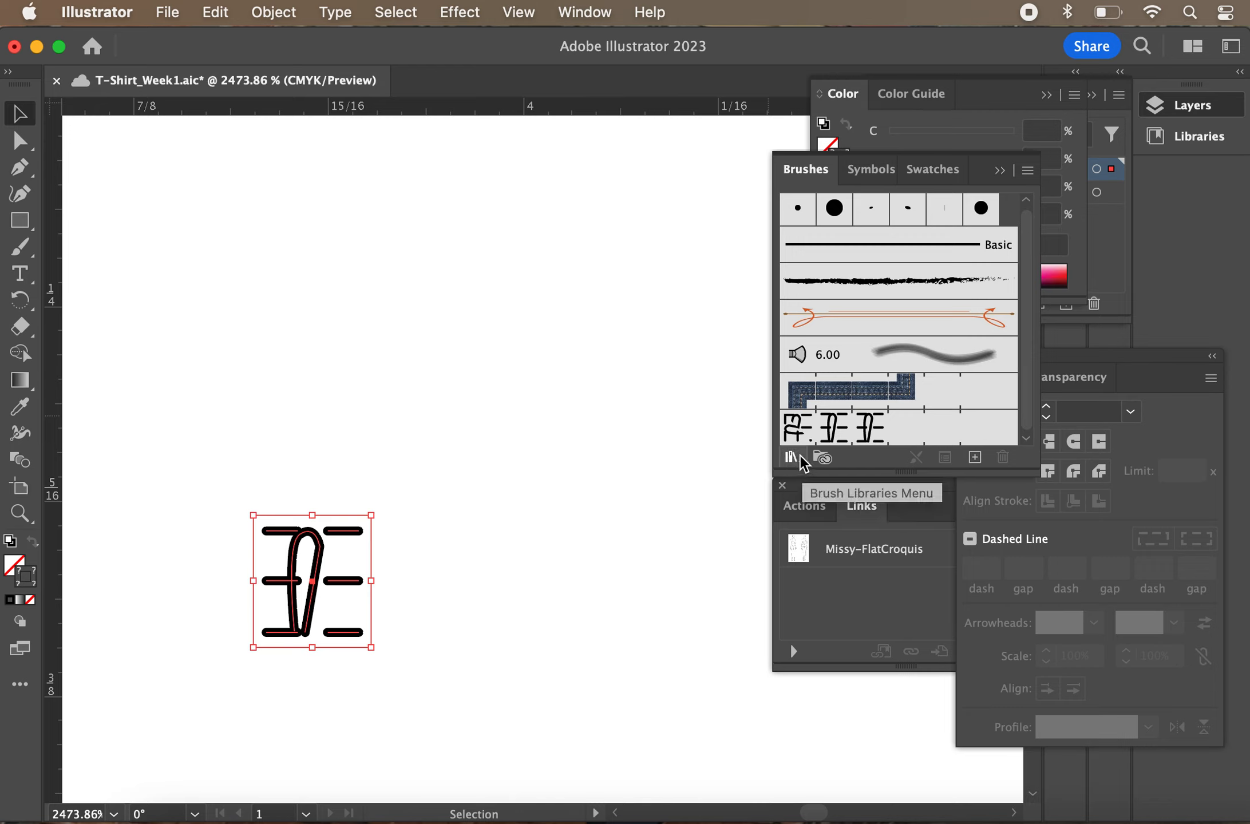
scroll(726, 564, down, 5)
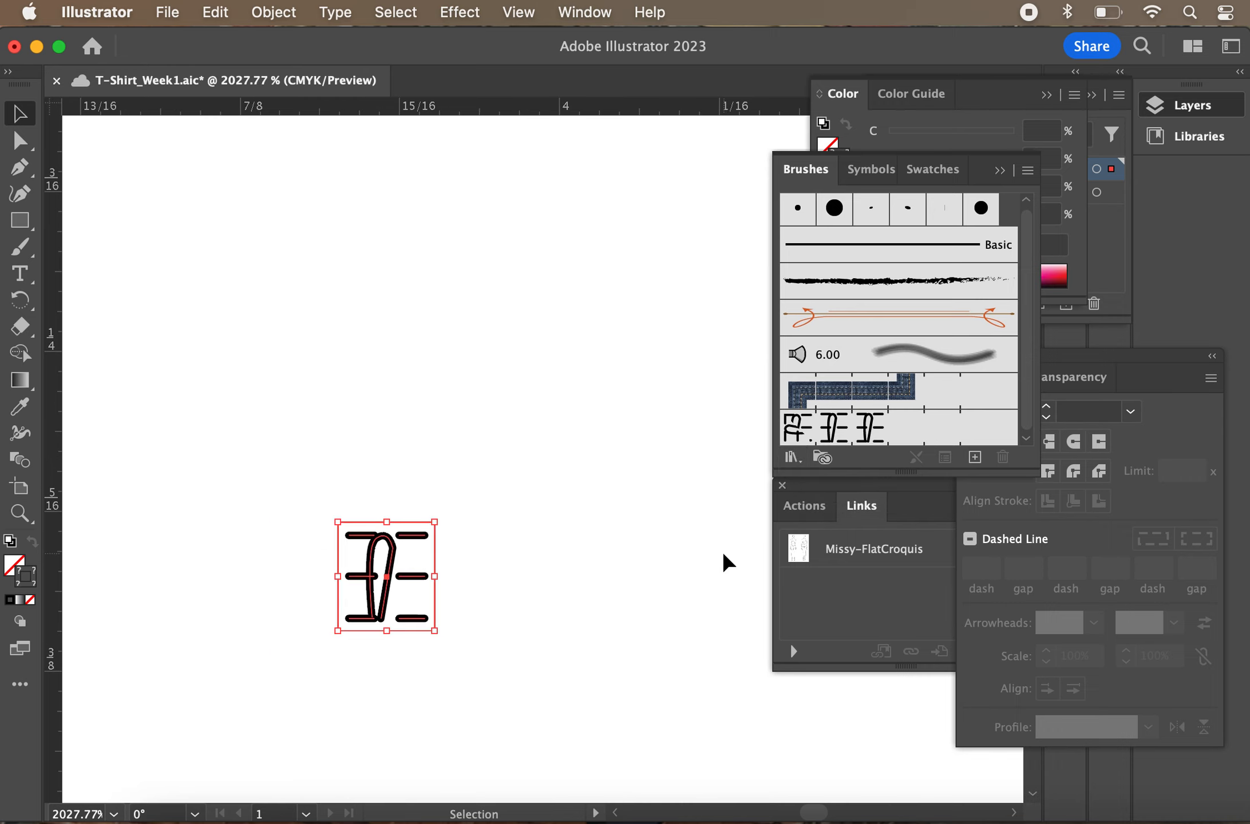
click(724, 564)
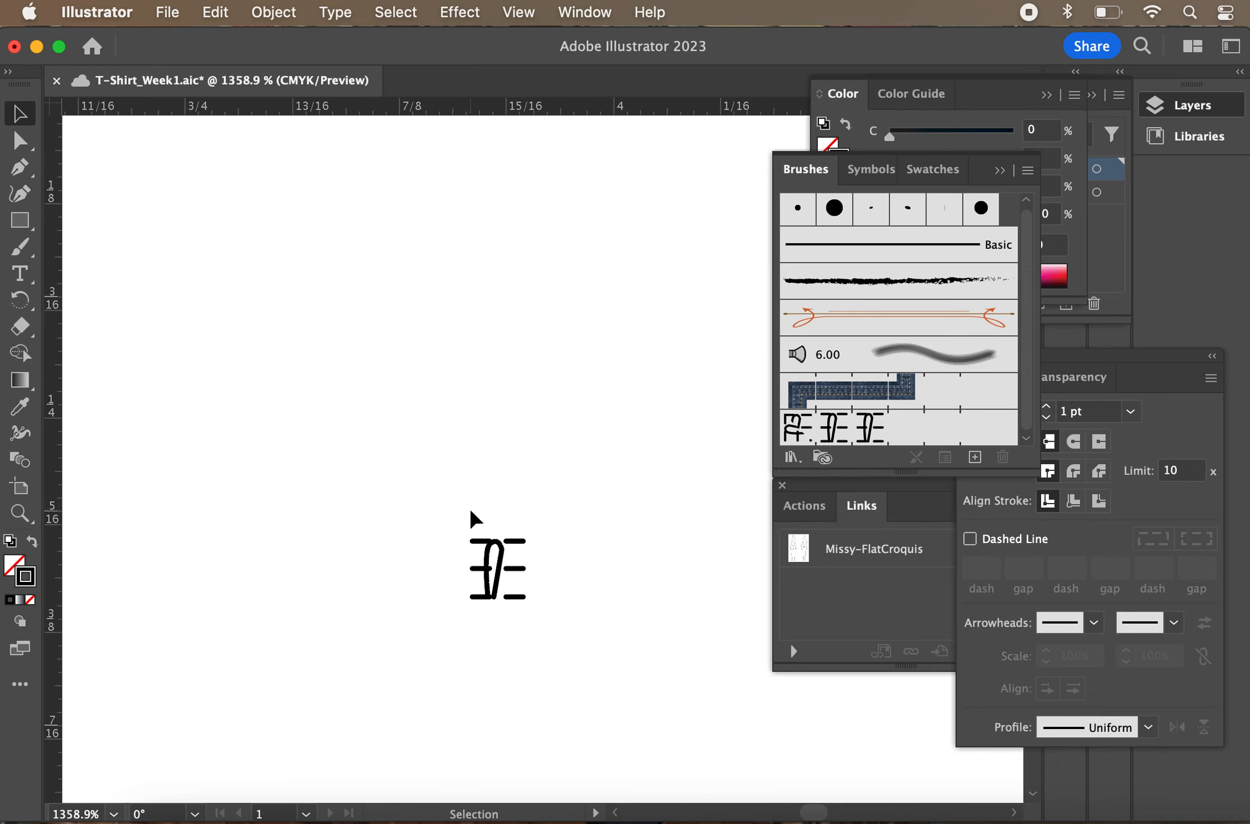
drag(470, 511, 558, 643)
key(Delete)
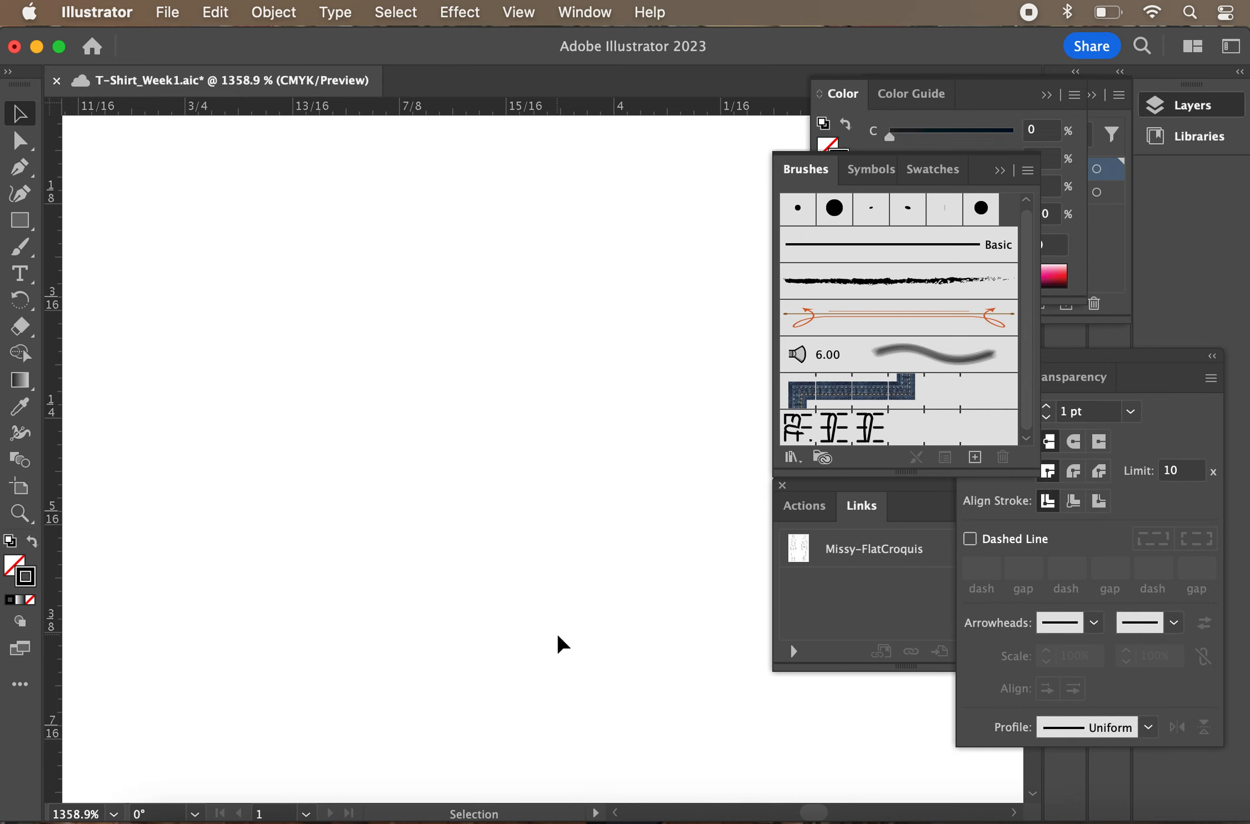
key(super+z)
Move the original stitch motif off the artboard into the empty area above the page and save the document
scroll(558, 644, down, 15)
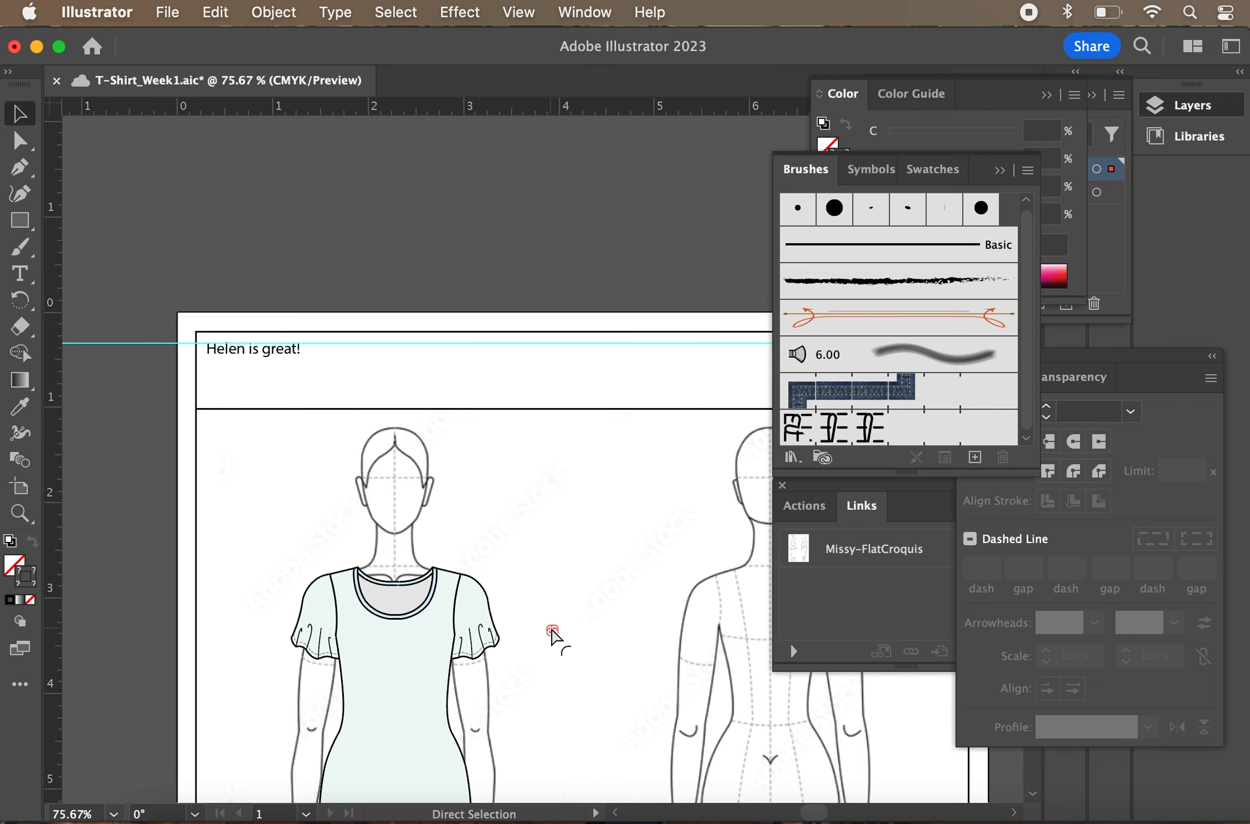
scroll(552, 631, up, 5)
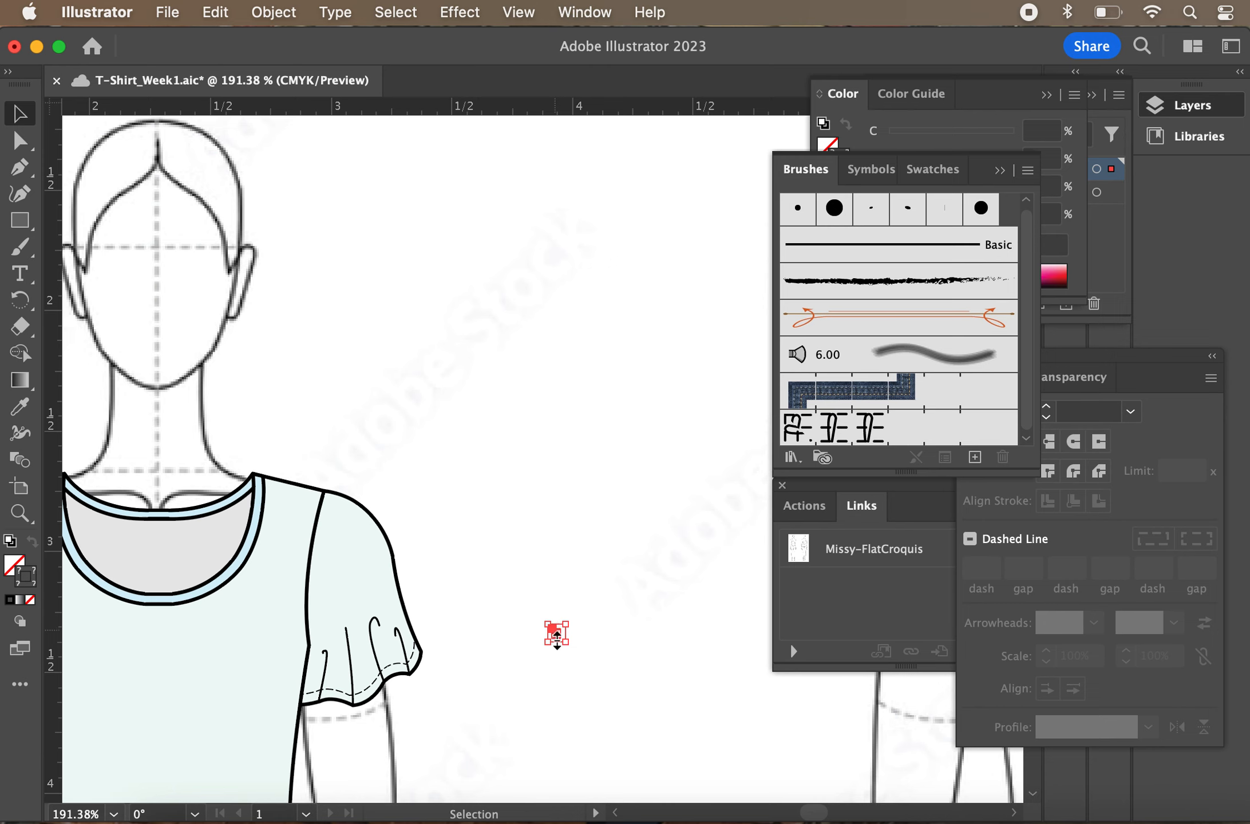
scroll(557, 635, up, 5)
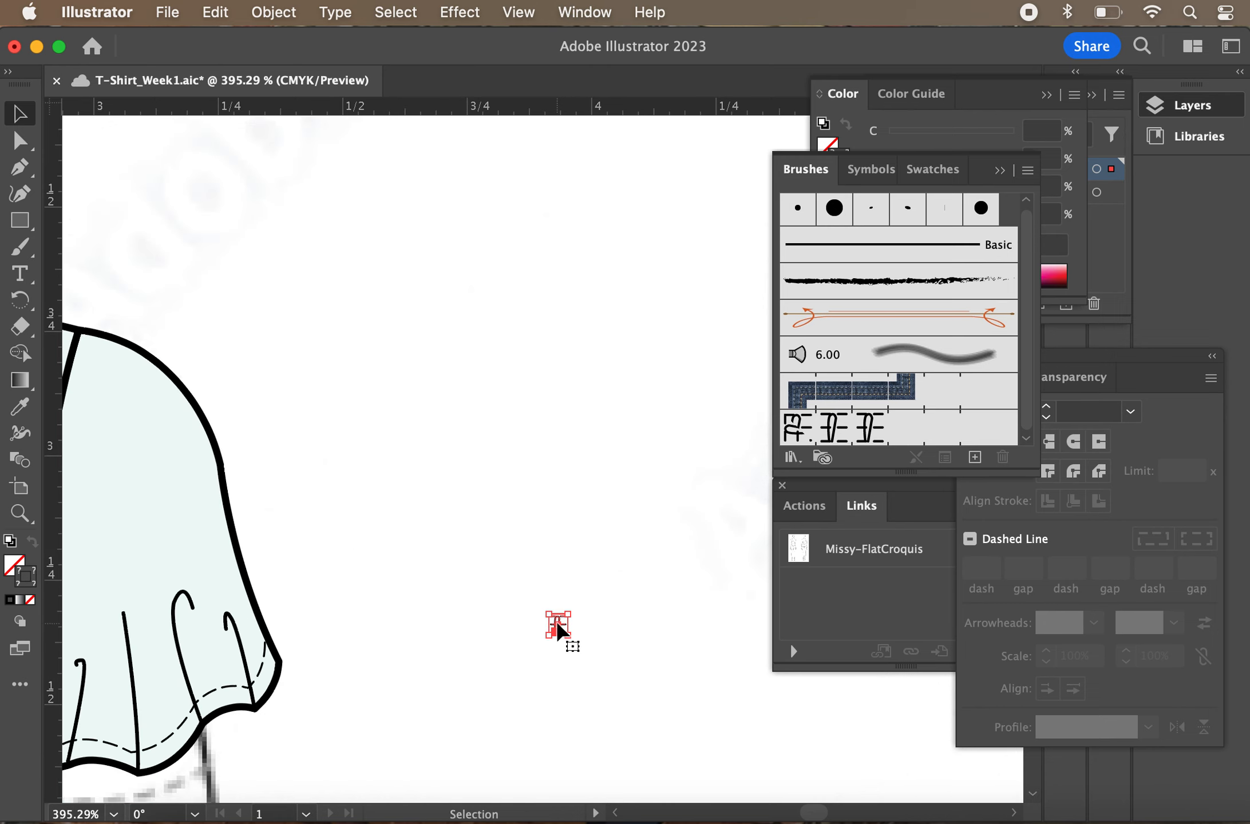
mouse_move(557, 625)
mouse_down()
mouse_move(578, 369)
mouse_move(559, 447)
mouse_move(661, 22)
mouse_move(621, 164)
mouse_move(620, 106)
mouse_move(625, 197)
mouse_up()
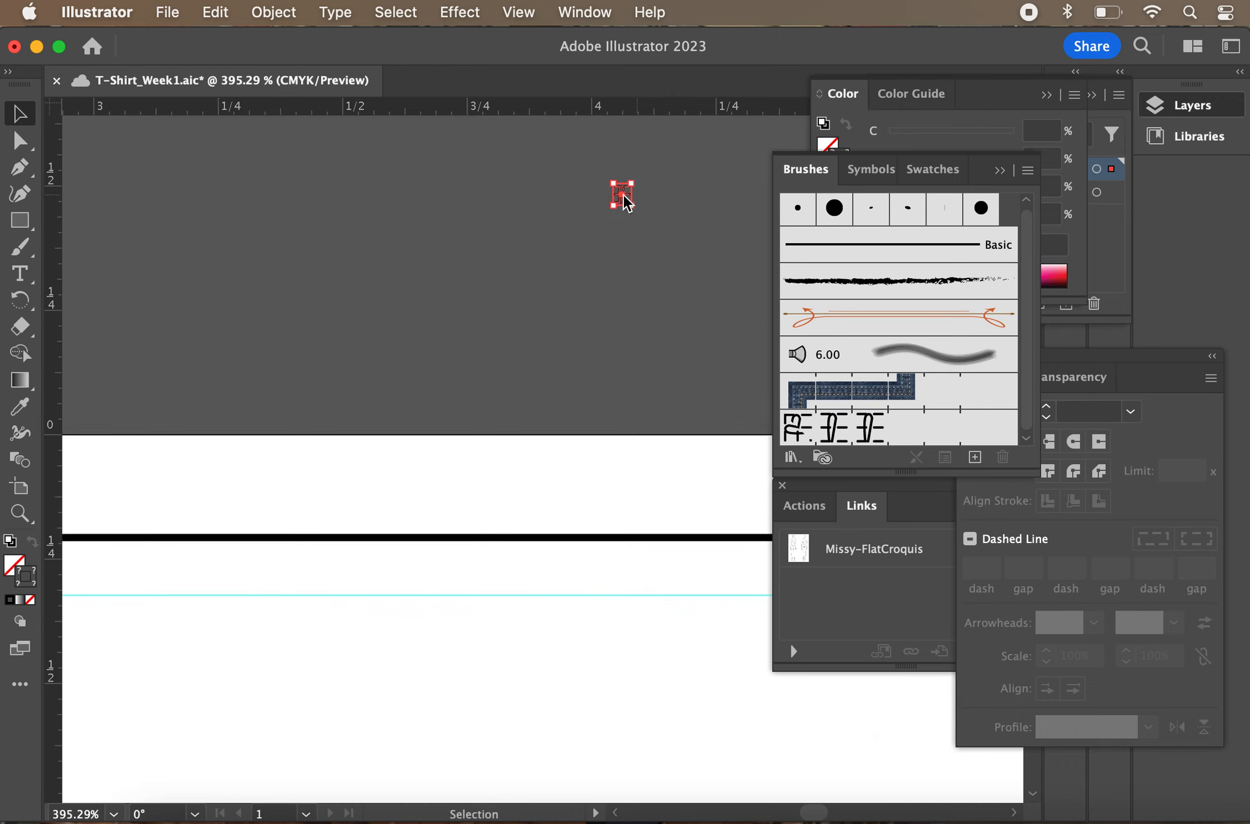
click(608, 261)
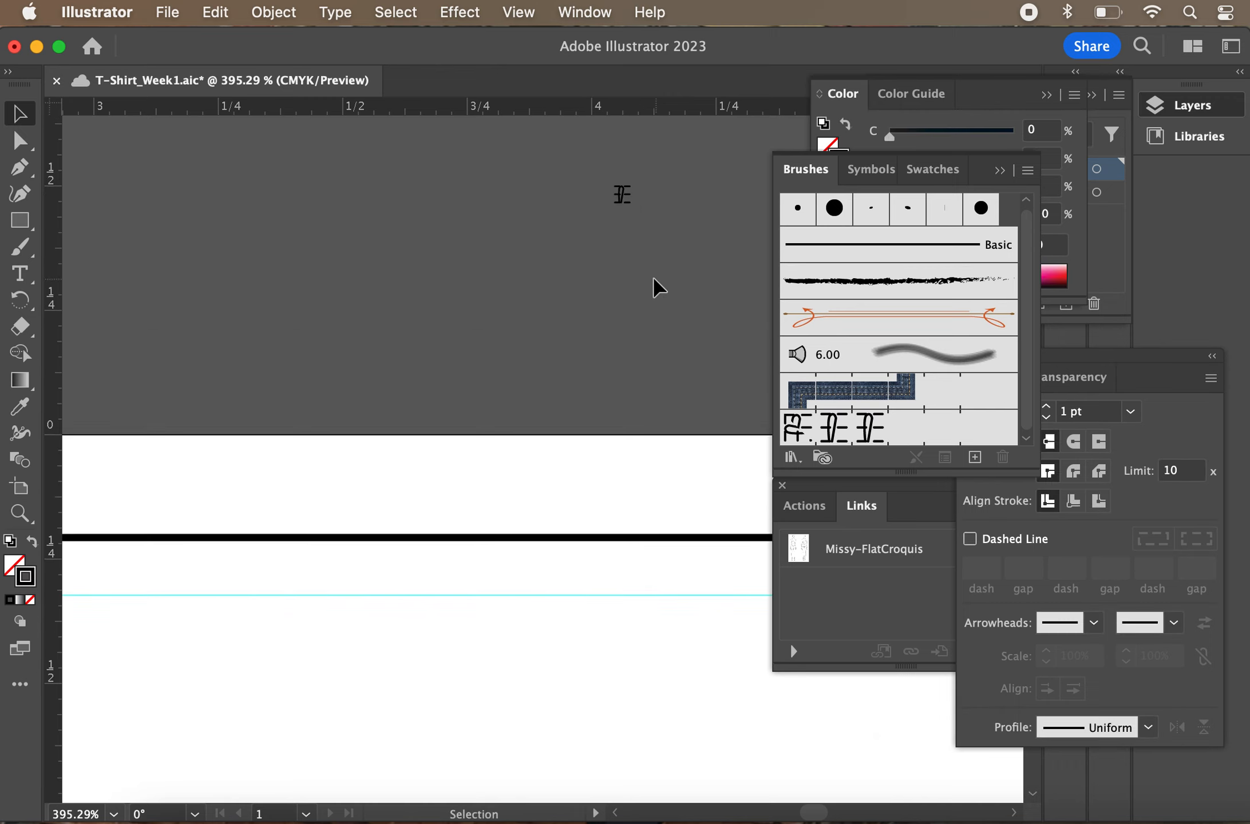
scroll(647, 281, down, 6)
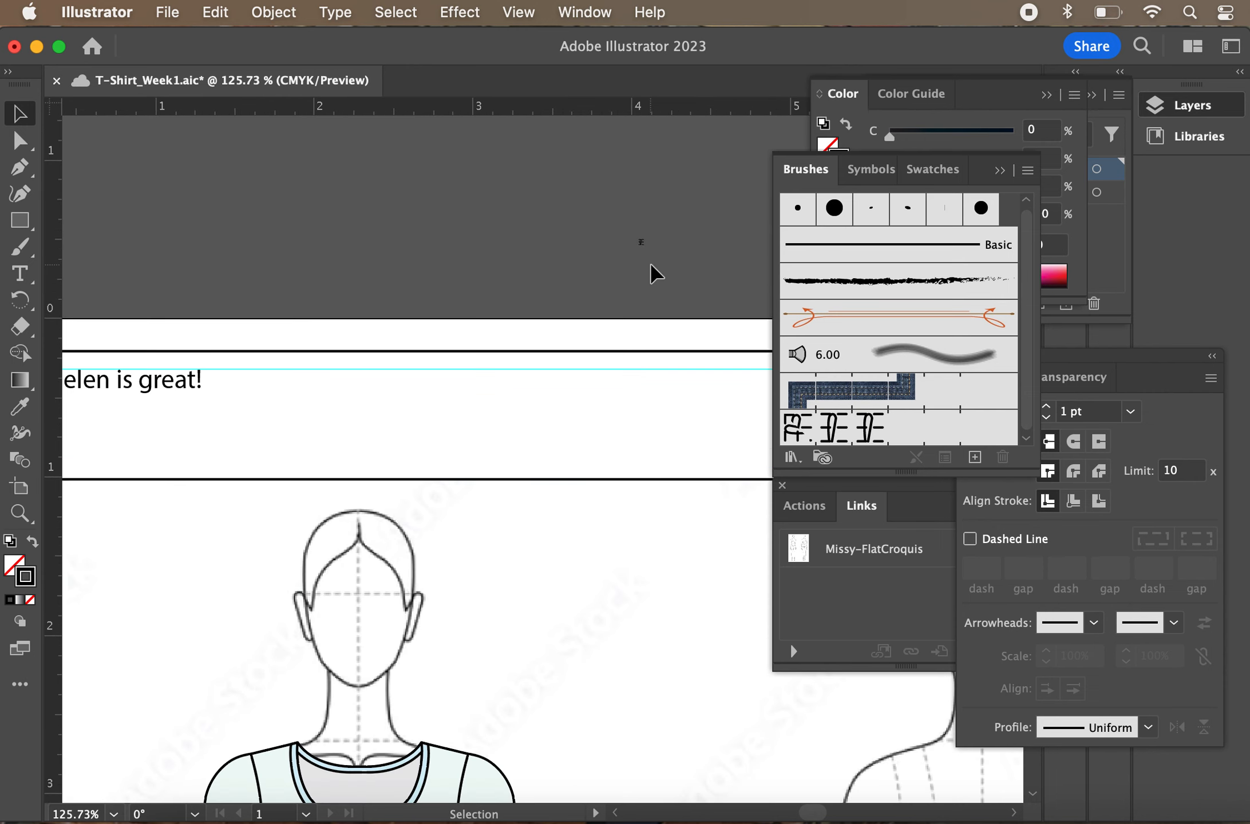
scroll(655, 274, down, 5)
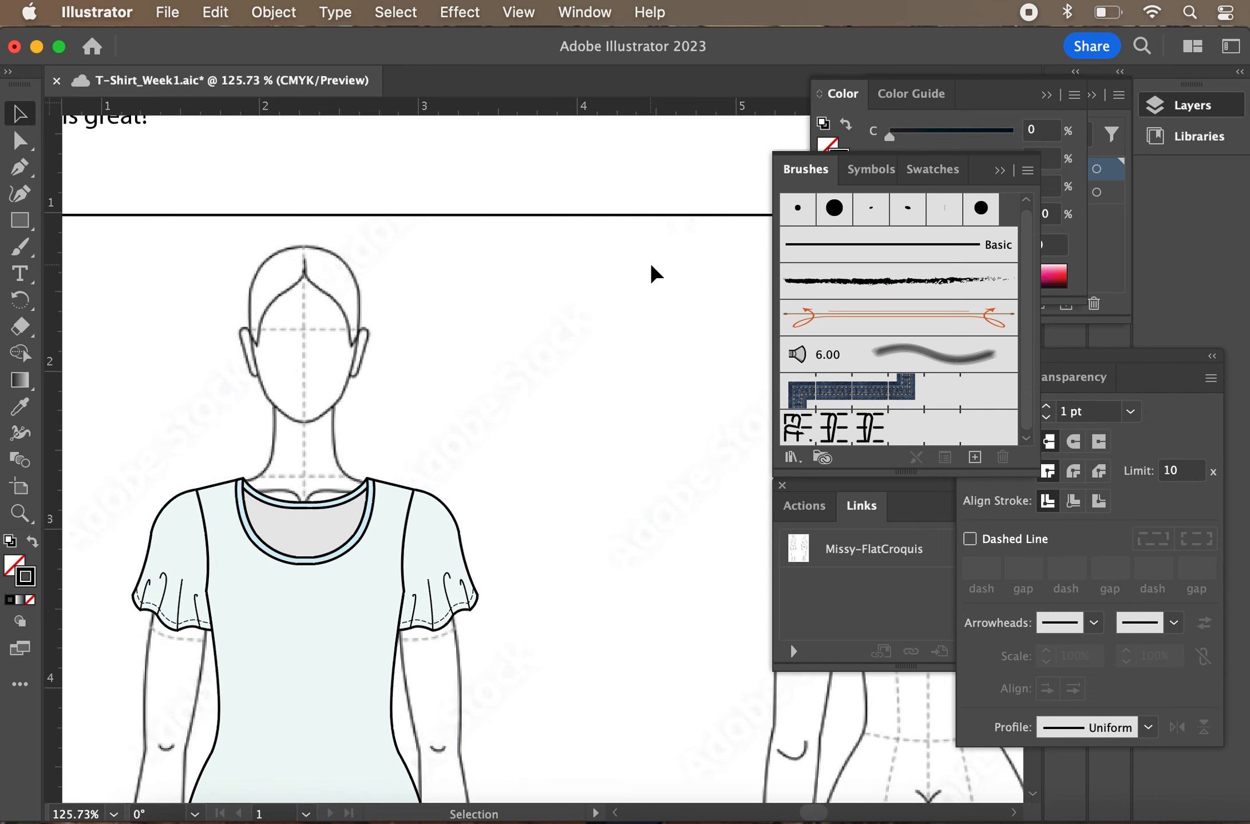
scroll(654, 273, down, 4)
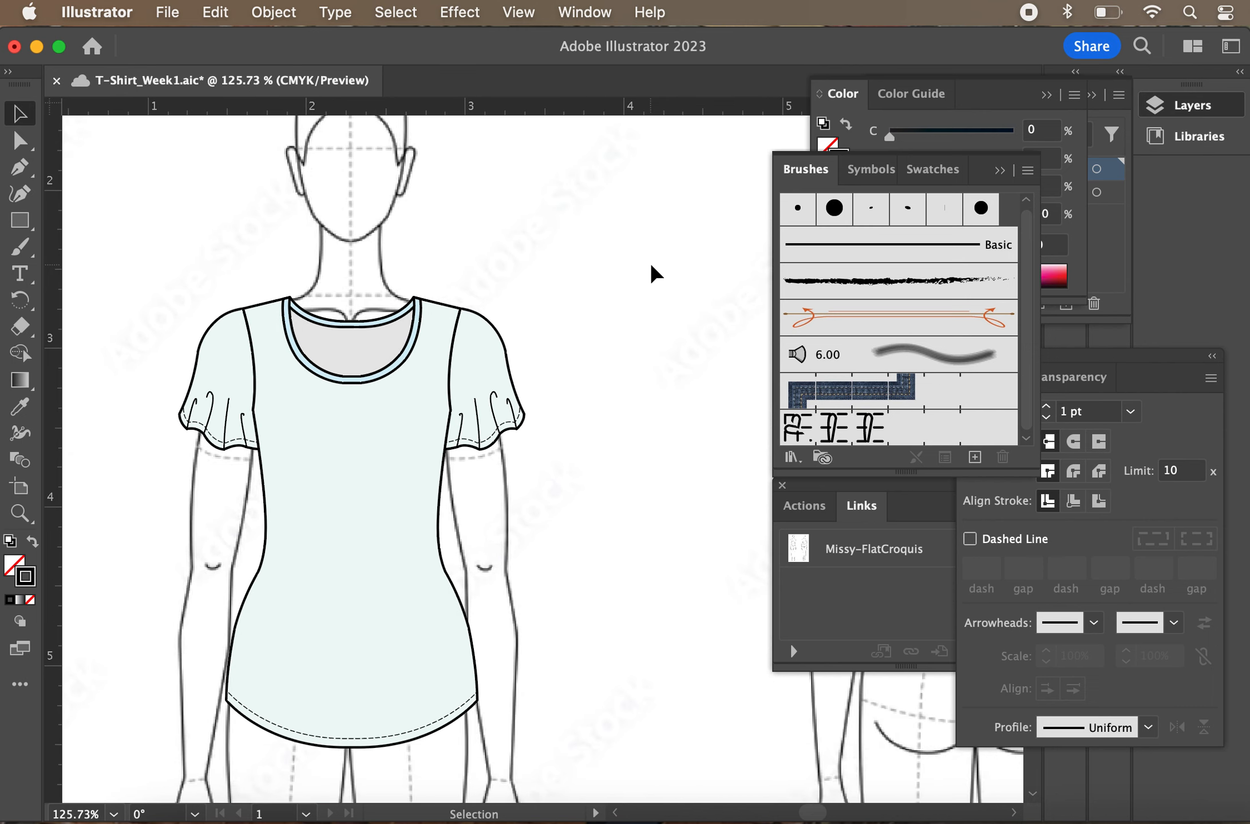
scroll(473, 312, up, 6)
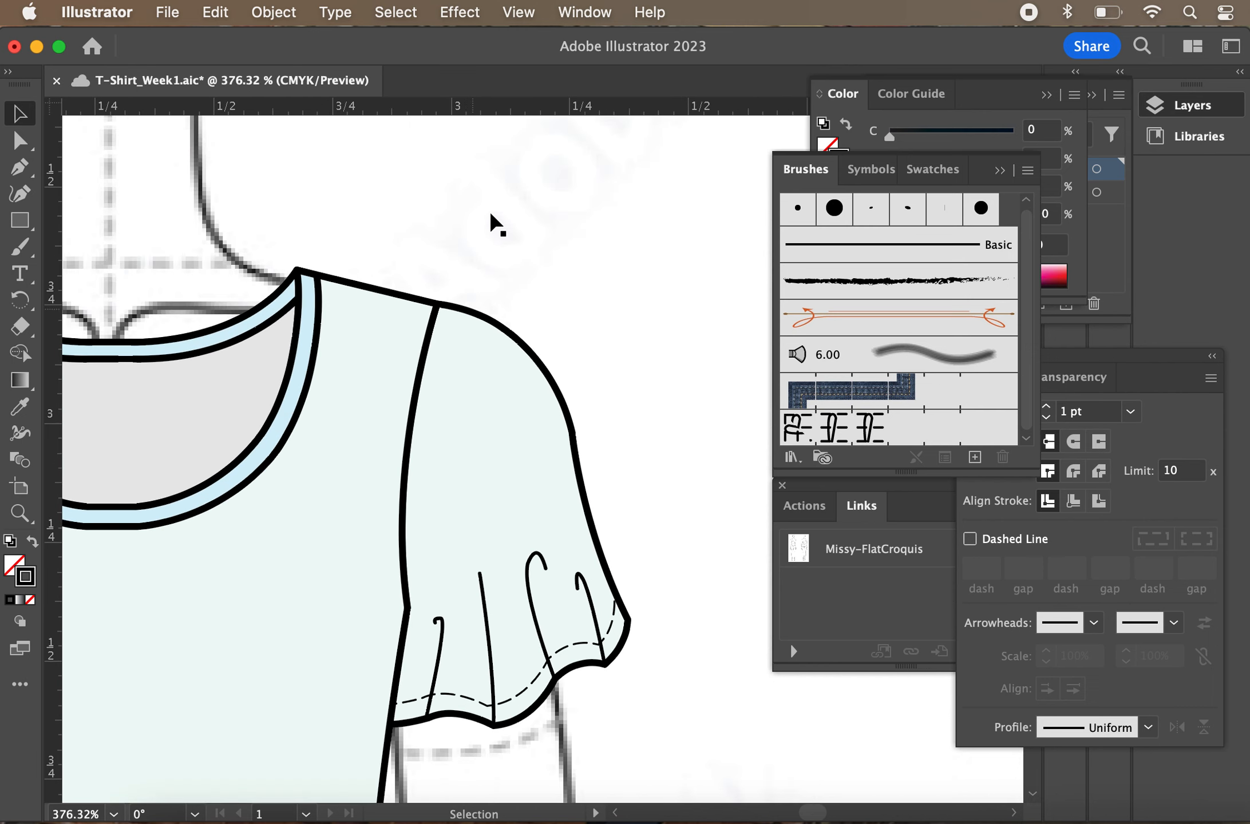
scroll(492, 221, left, 5)
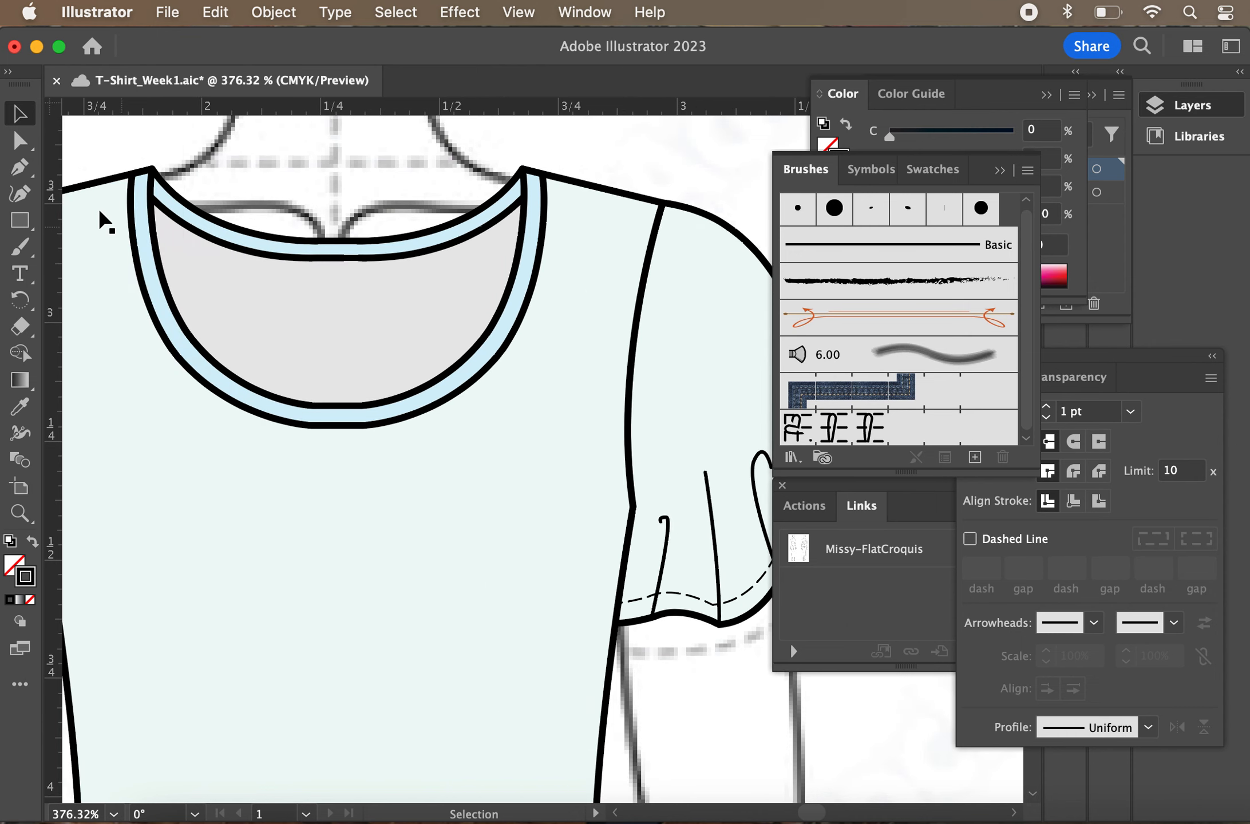
key(super+s)
Duplicate only the outer edge of the front neckband in place and move the copy slightly down below the band
click(21, 141)
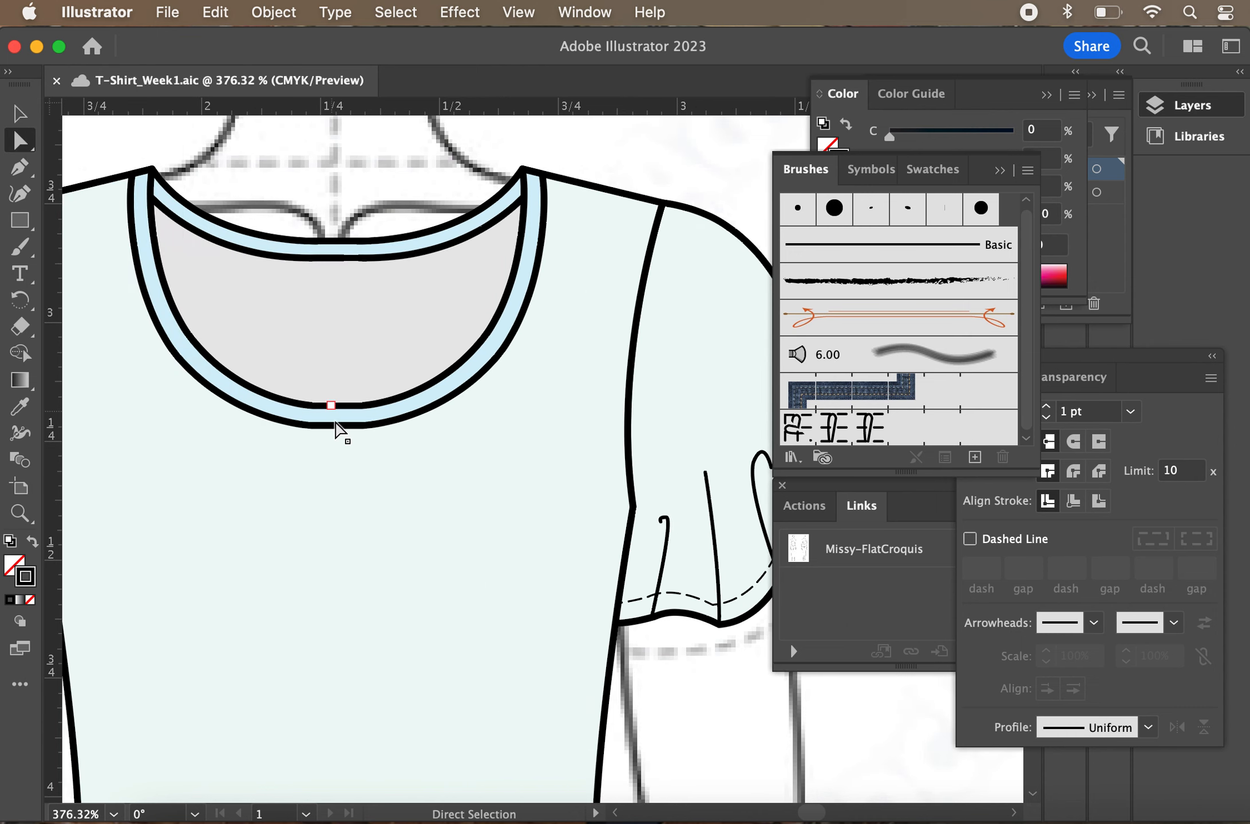
click(334, 426)
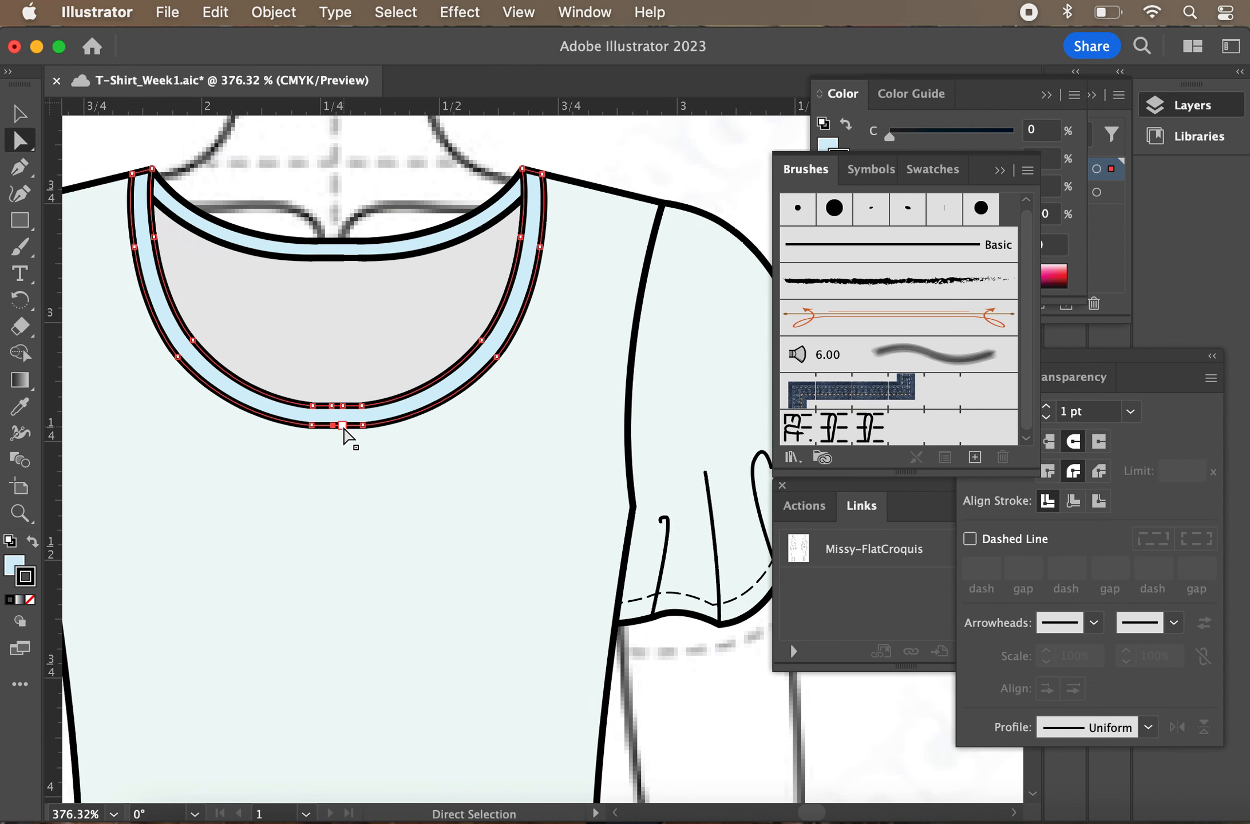
shift+click(342, 426)
shift+click(363, 427)
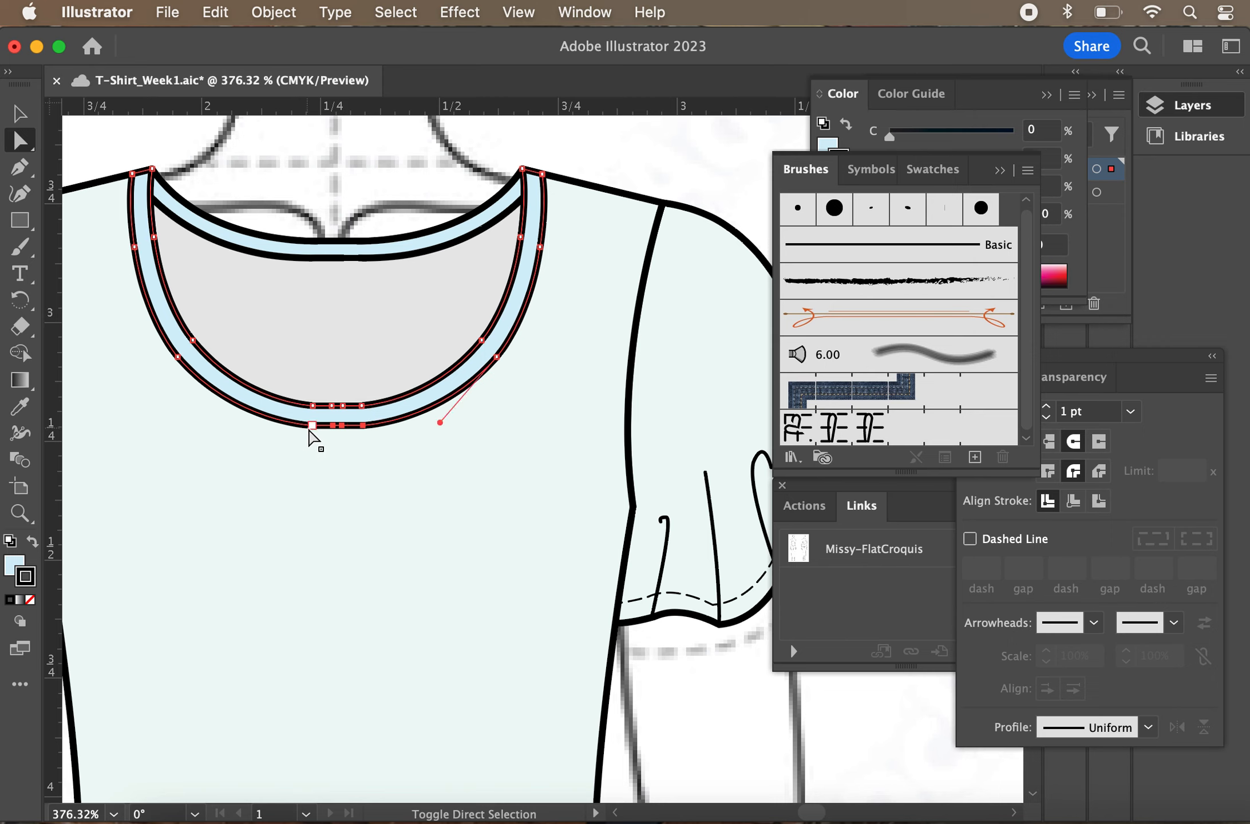
shift+click(313, 426)
shift+click(178, 357)
shift+click(135, 247)
shift+click(540, 247)
shift+click(497, 358)
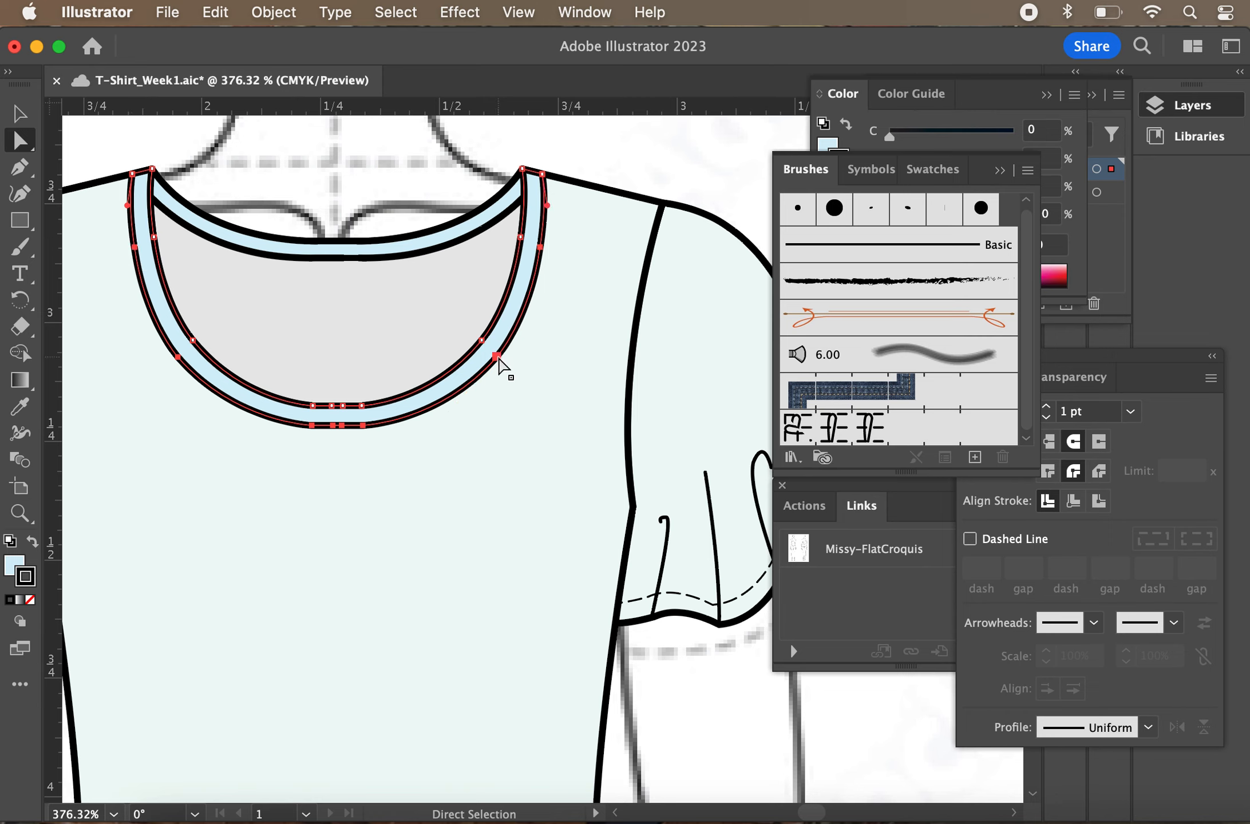
key(super+c)
key(super+f)
key(Down)
key(Down)
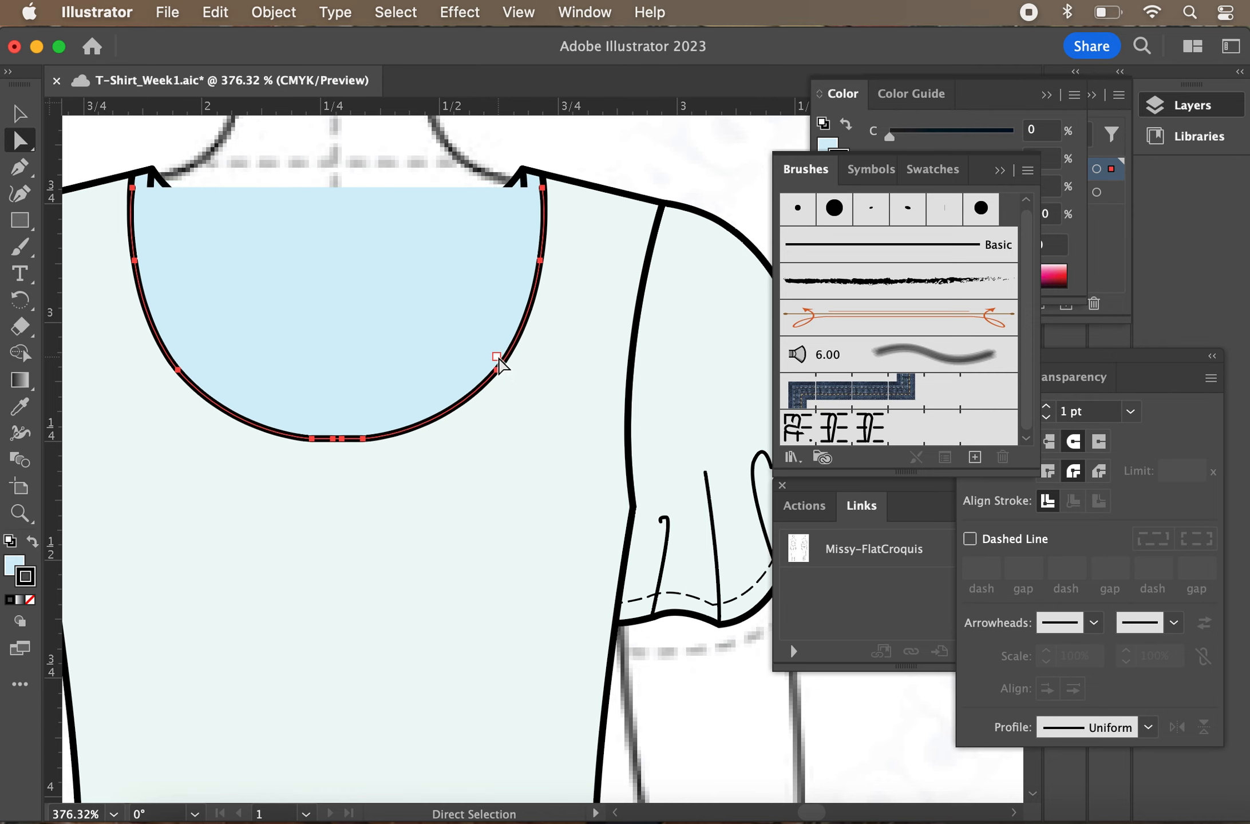
Remove the copied neckline curve's fill and scale it outward so it follows the neckband evenly up to both shoulders
click(9, 600)
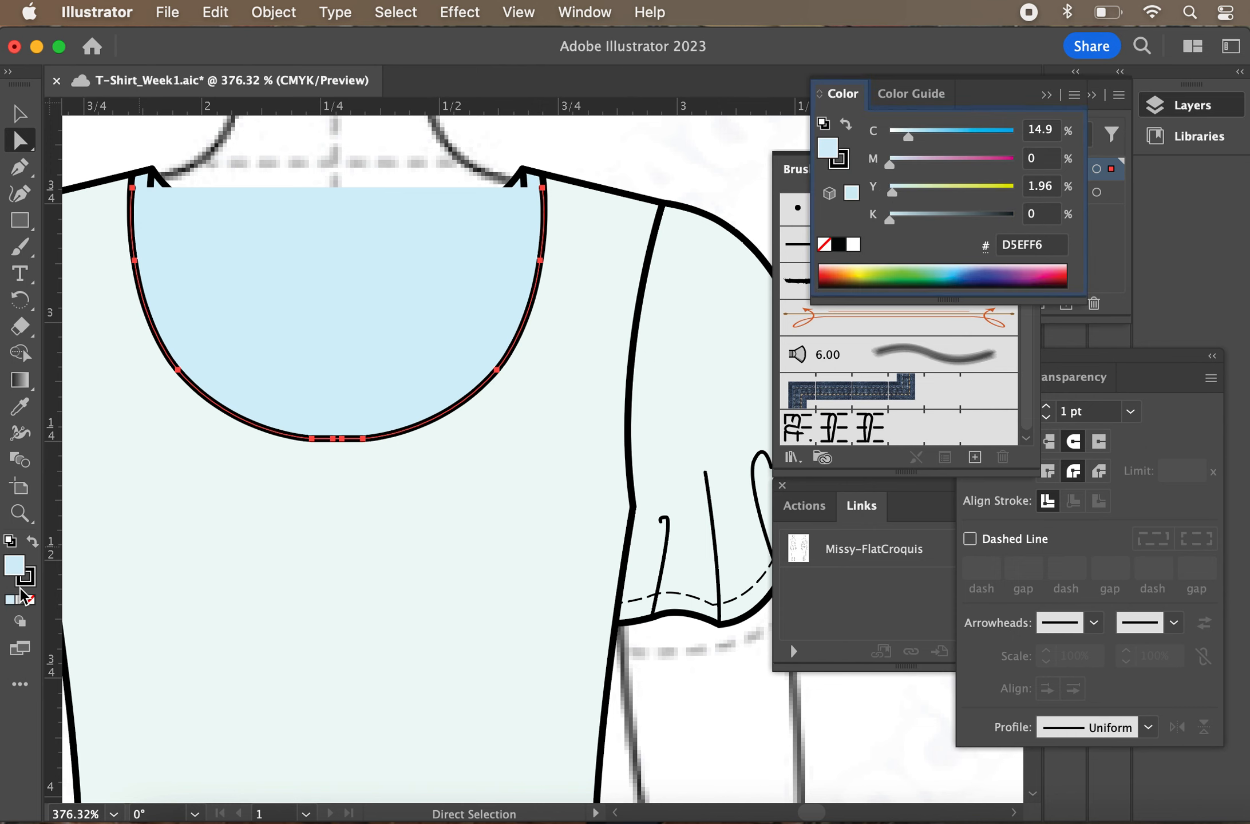
click(30, 599)
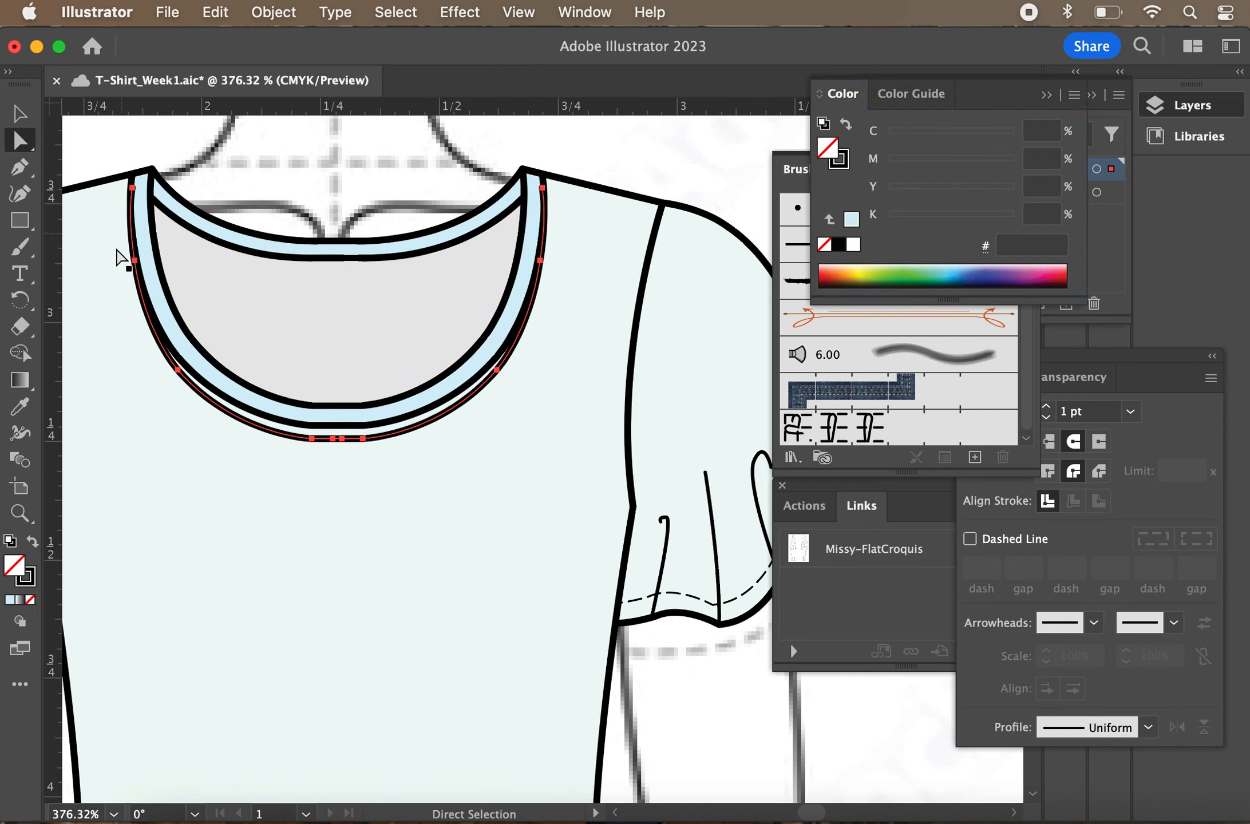
click(20, 117)
drag(137, 192, 114, 174)
key(Right)
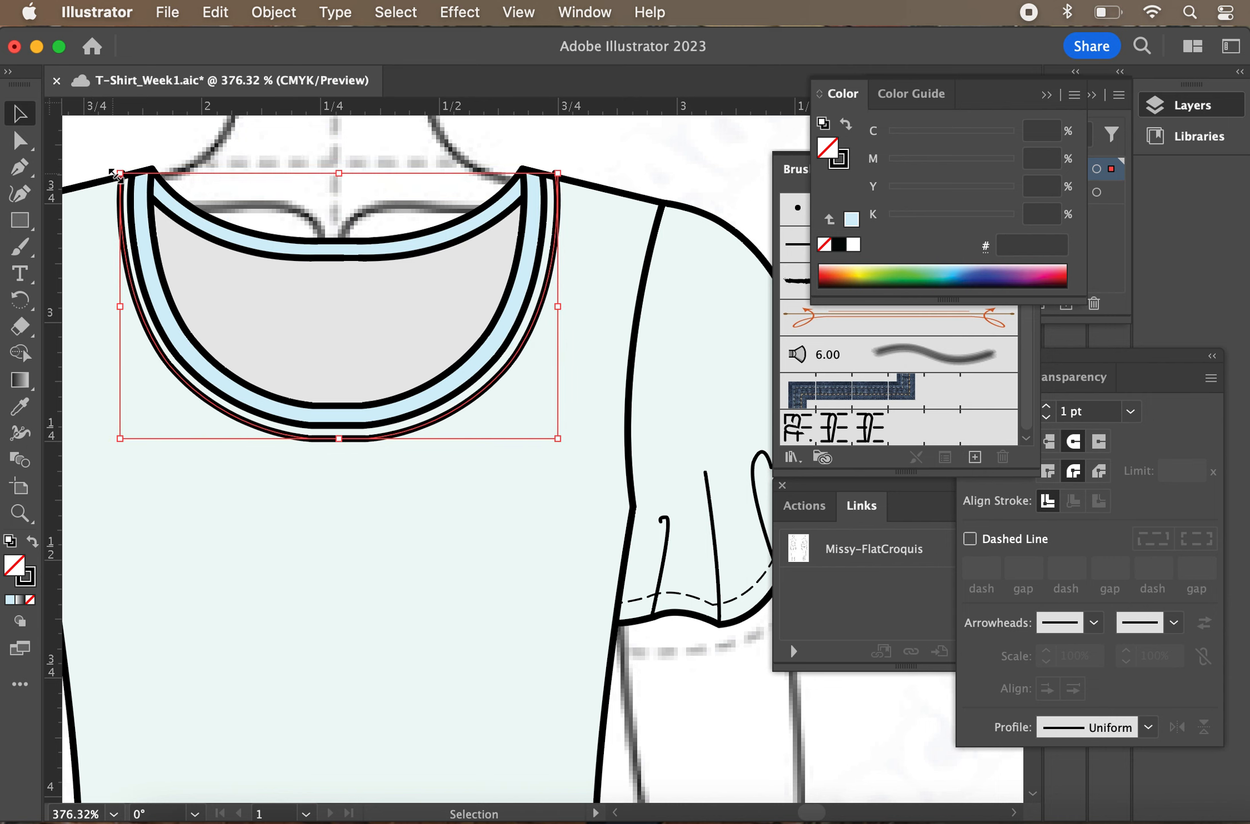
drag(559, 172, 548, 184)
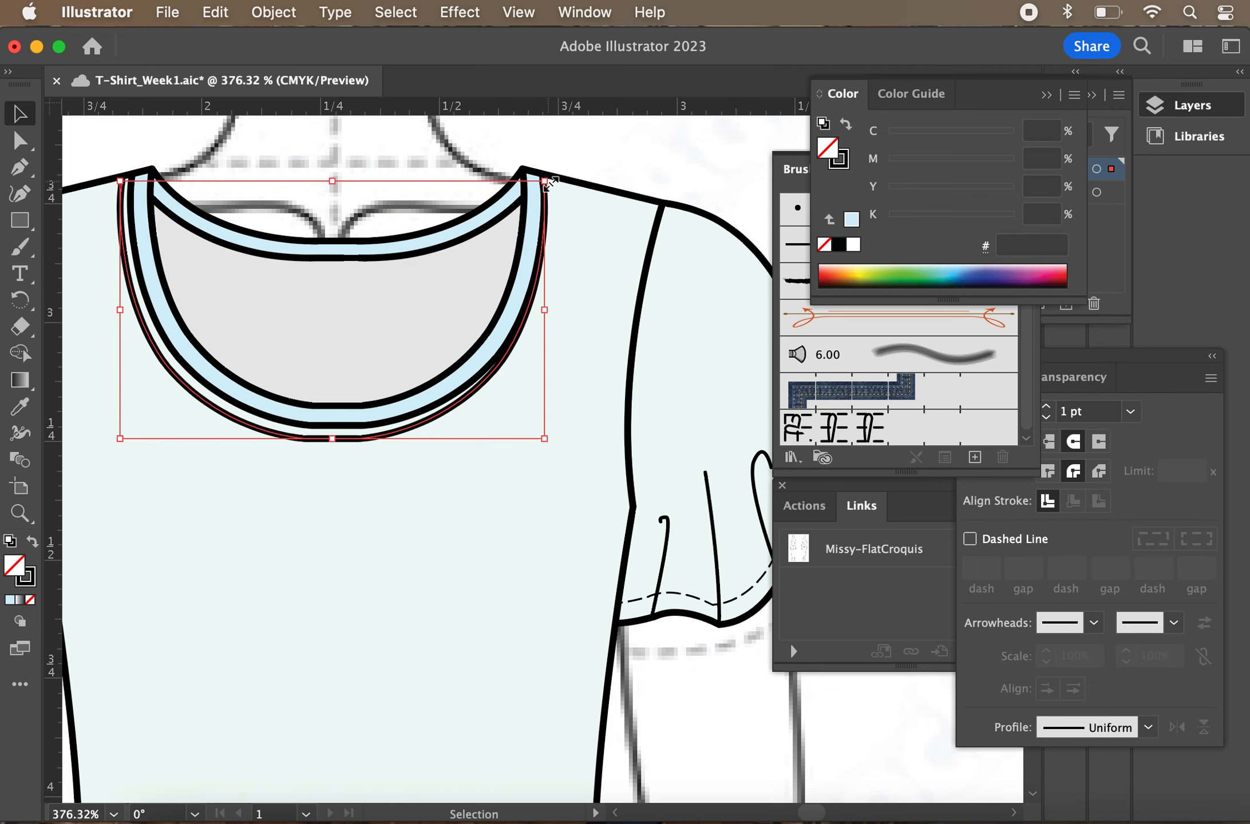
key(Right)
key(Up)
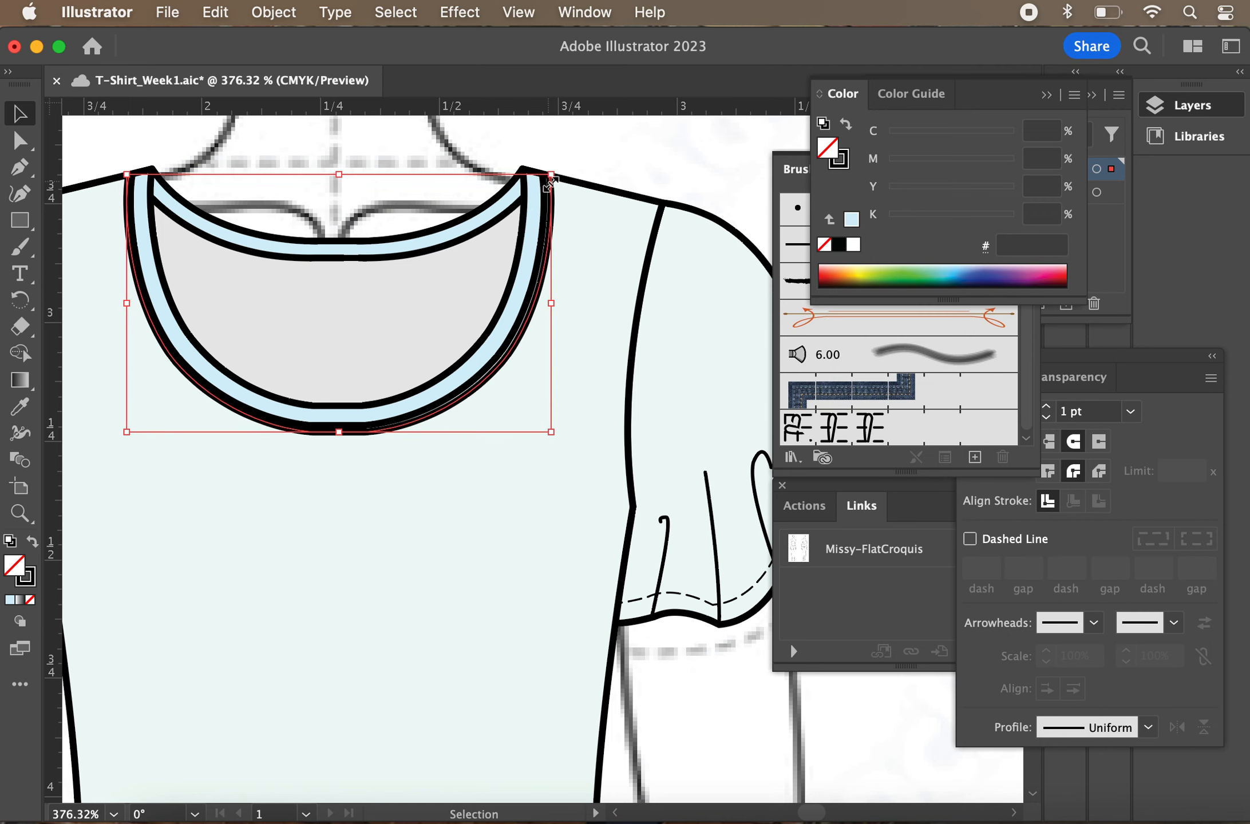
key(Down)
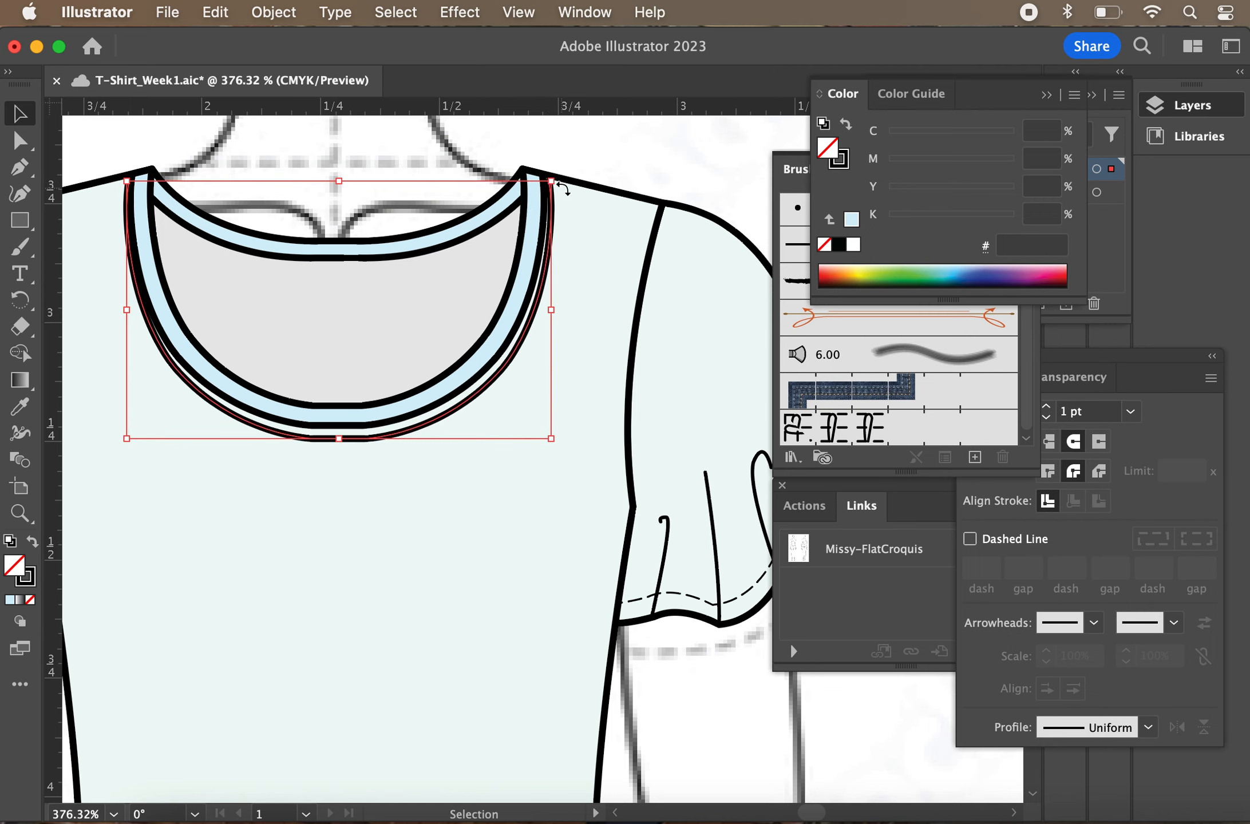
key(Left)
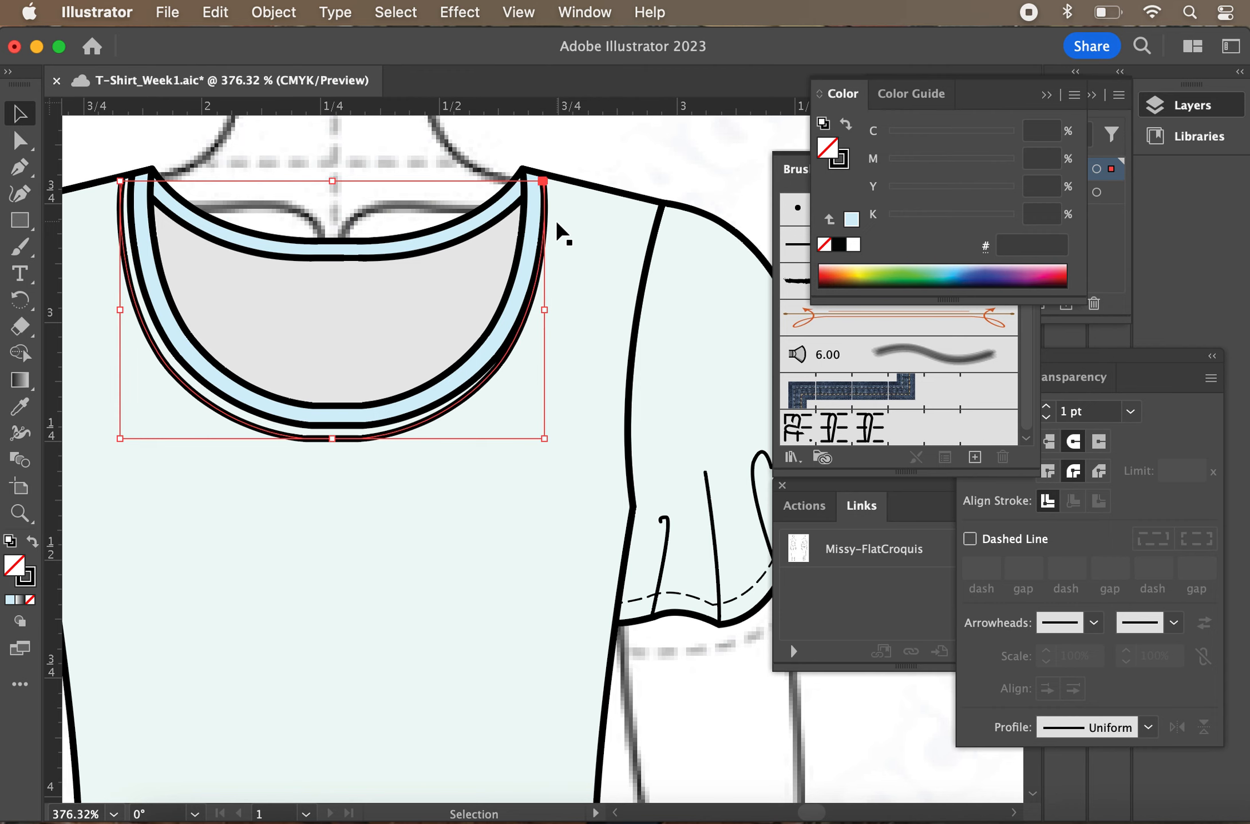
drag(544, 182, 563, 181)
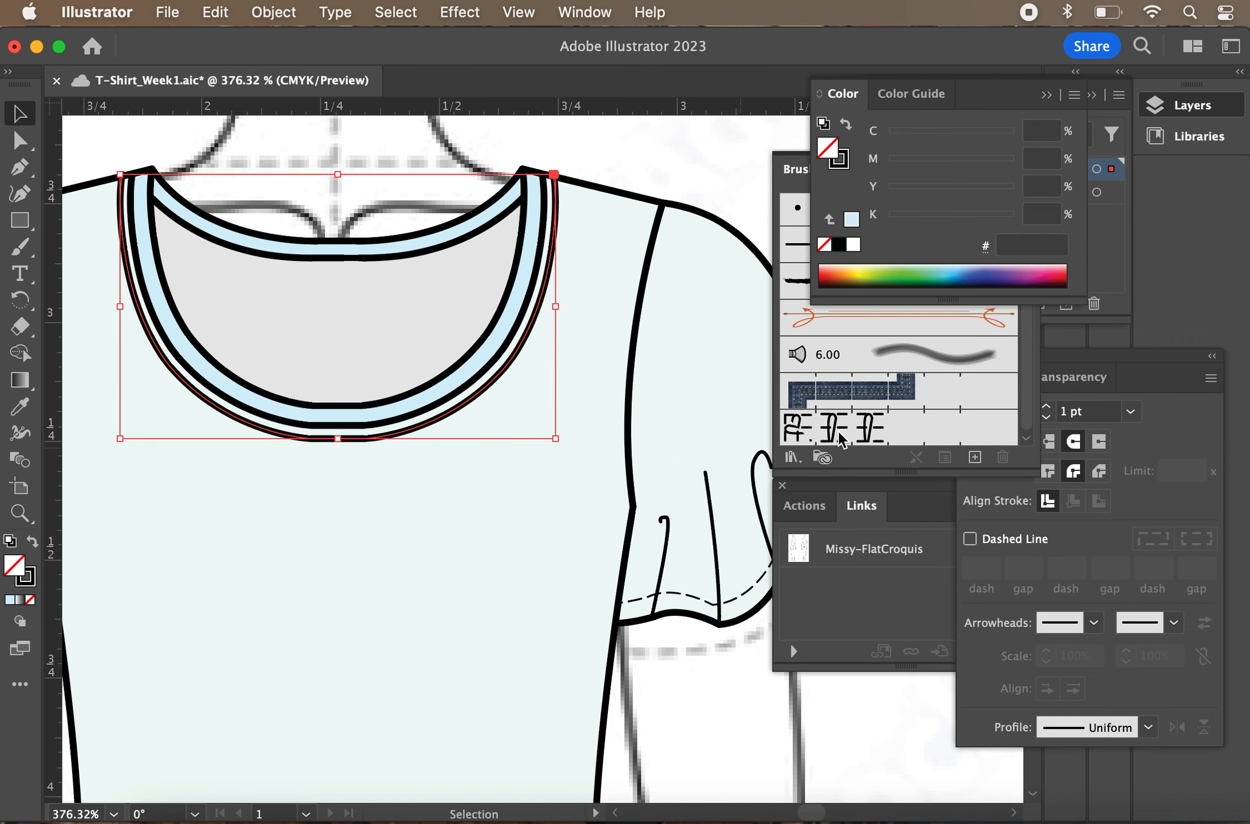
Apply the Coverstitch pattern brush to the offset neckline curve and deselect it
click(861, 438)
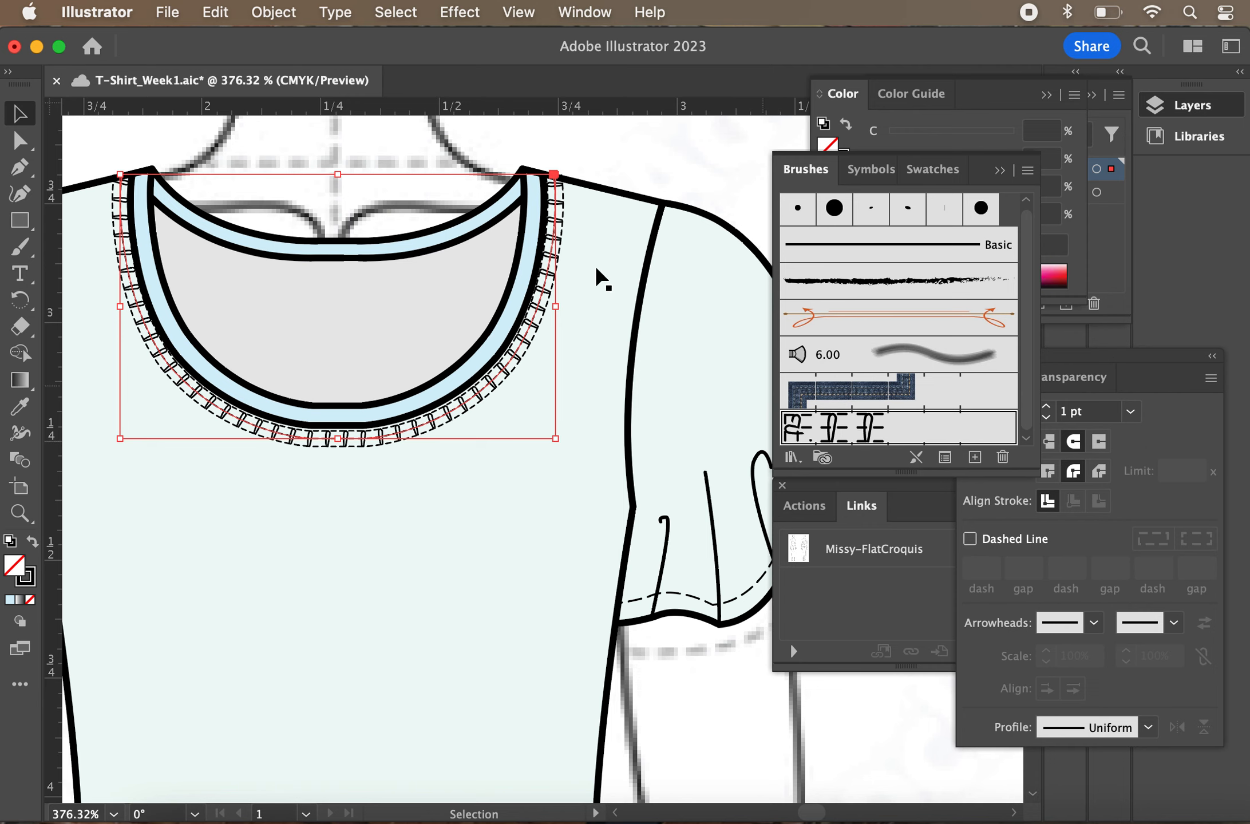
click(20, 140)
click(94, 149)
scroll(171, 312, down, 5)
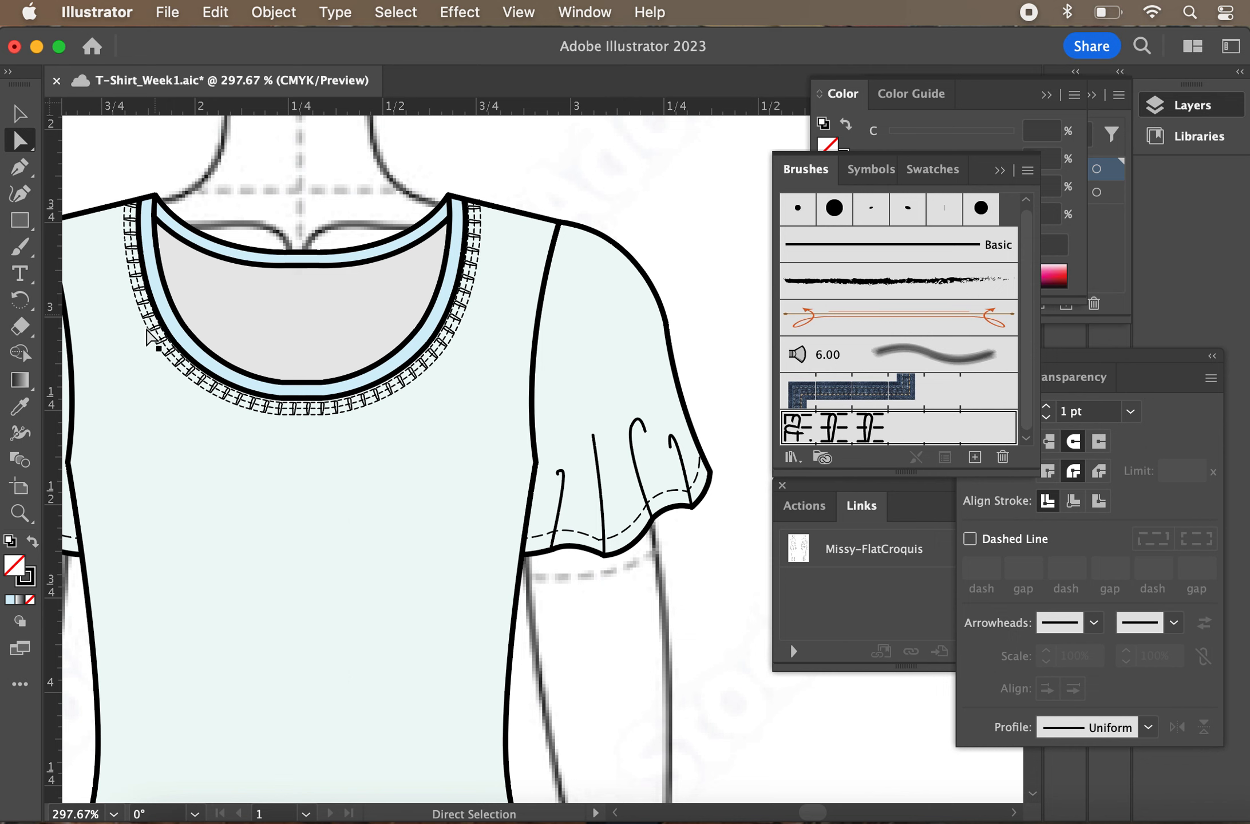
scroll(157, 338, down, 1)
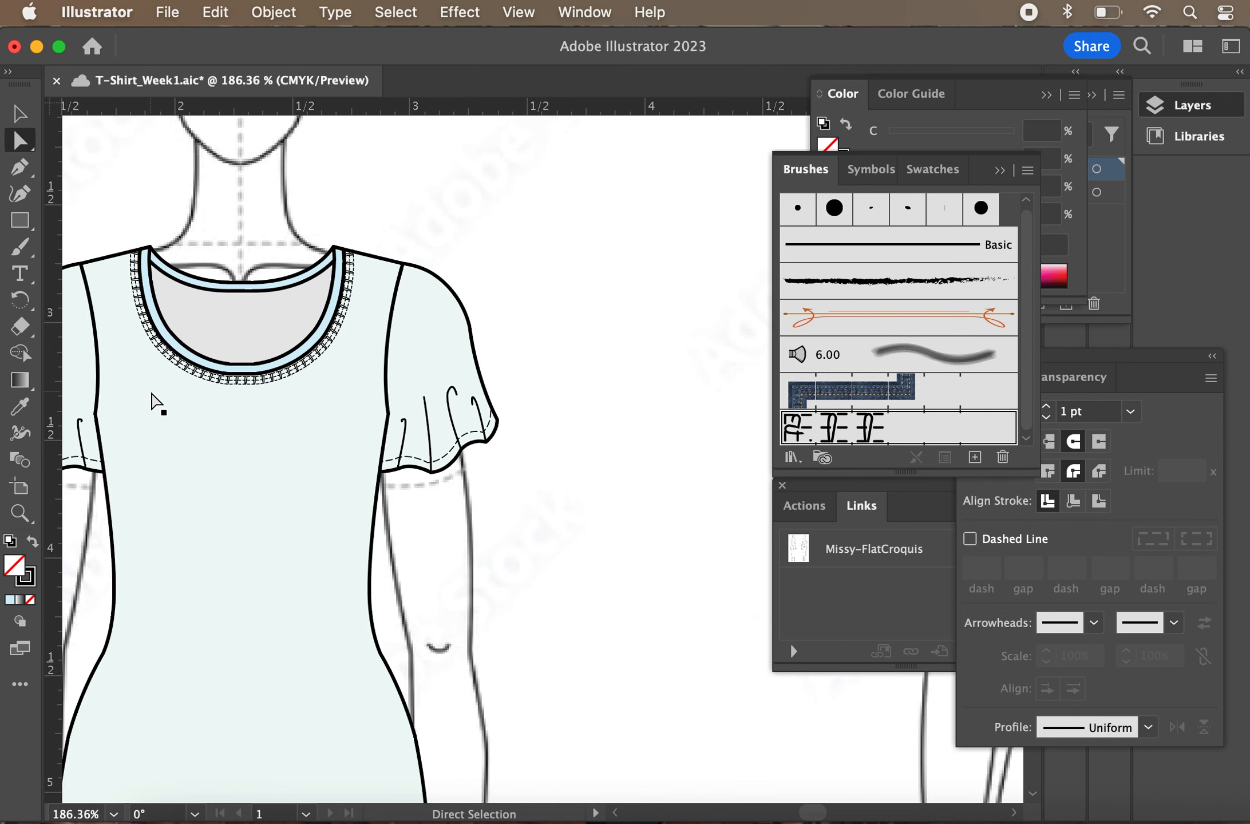
scroll(156, 402, down, 2)
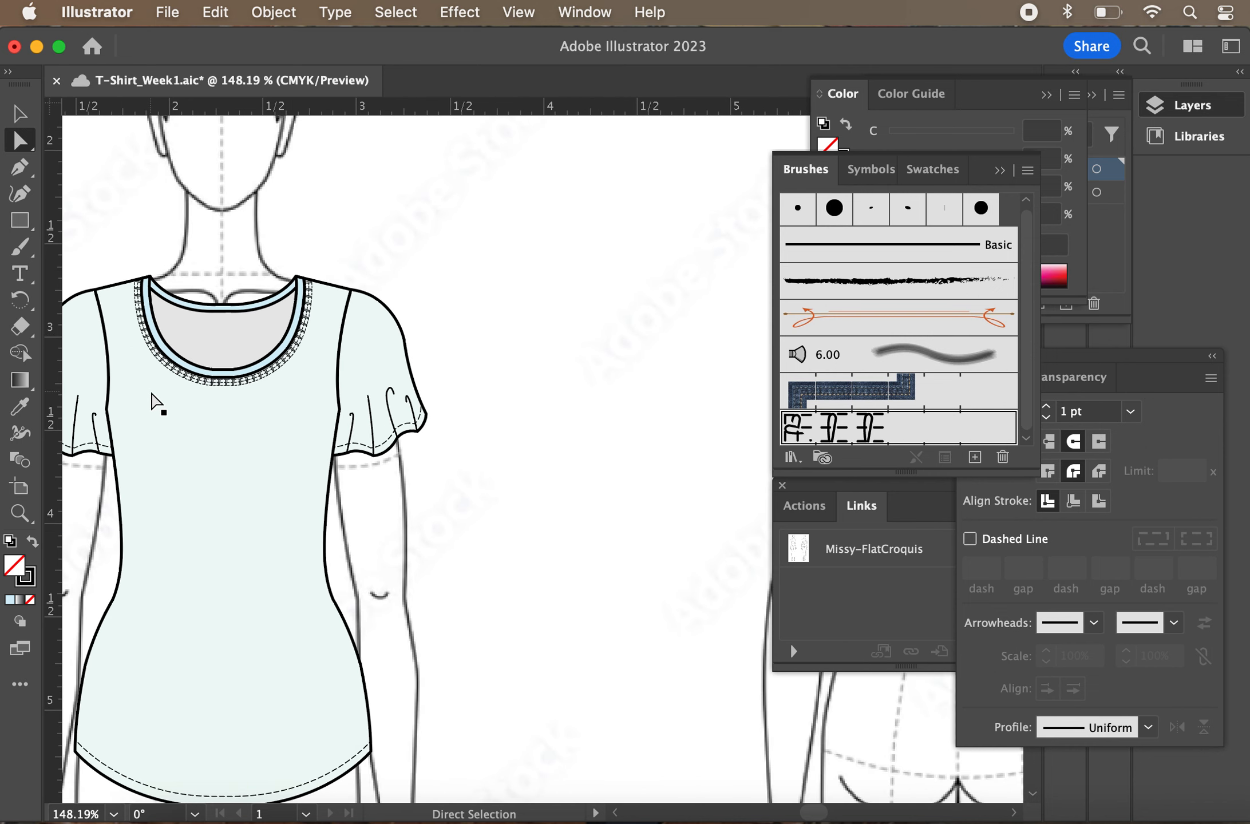
Try to scale down the original stitch motif above the artboard, then undo the reduction
scroll(156, 402, up, 2)
scroll(154, 403, down, 3)
scroll(159, 400, up, 4)
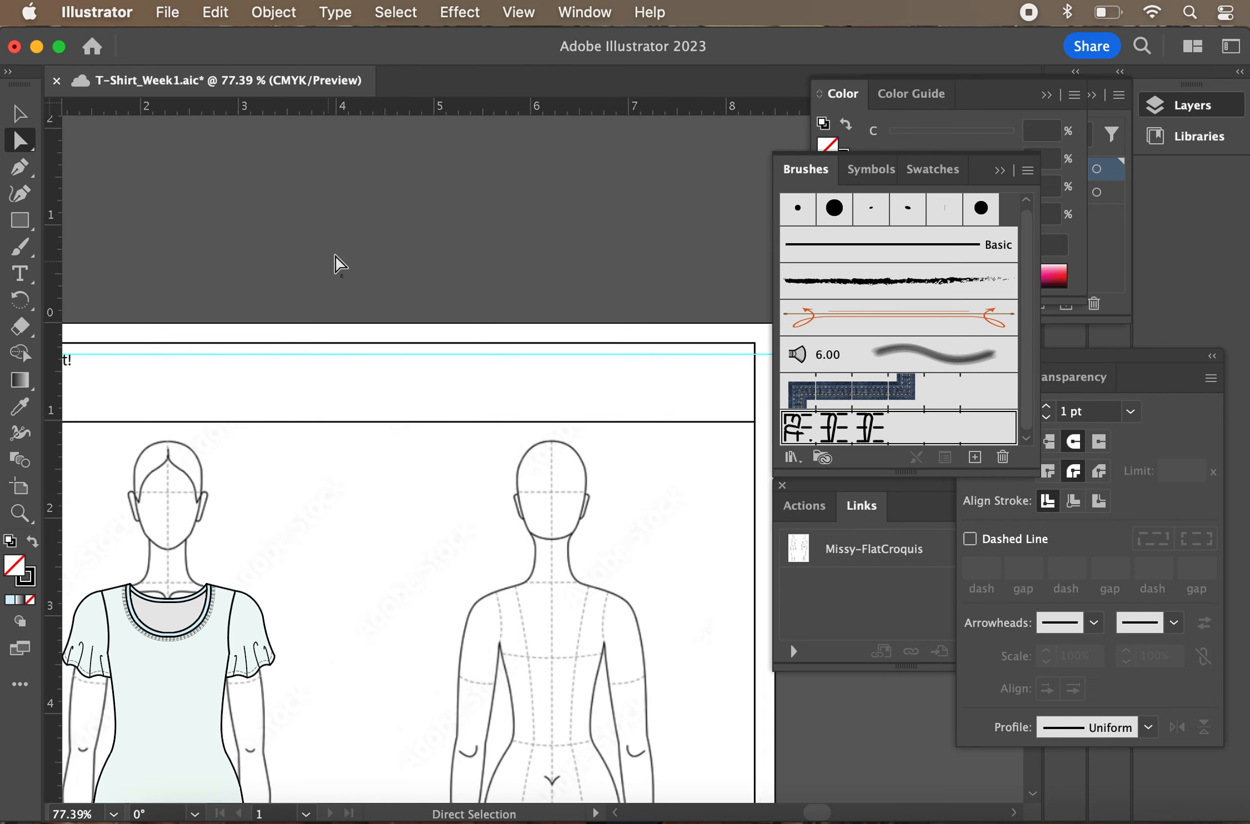
scroll(338, 281, up, 10)
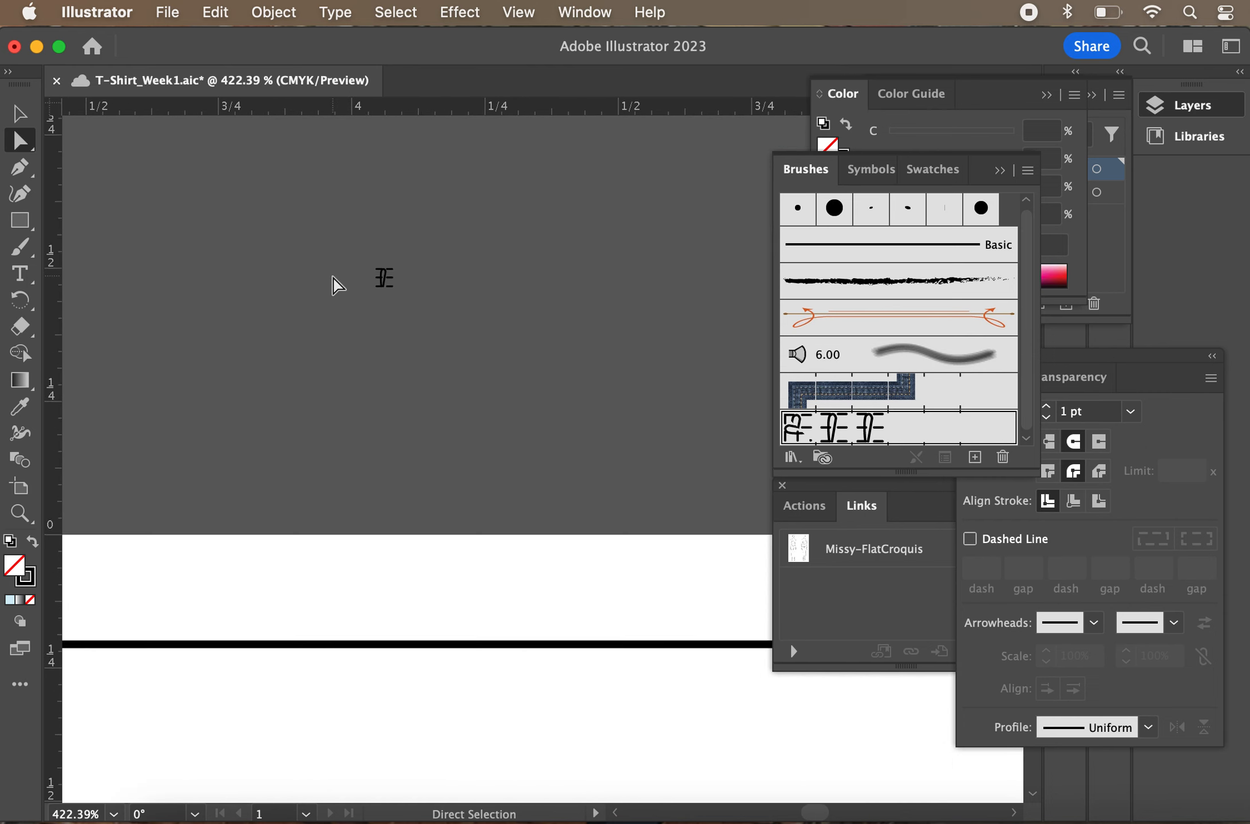
click(481, 332)
key(super+a)
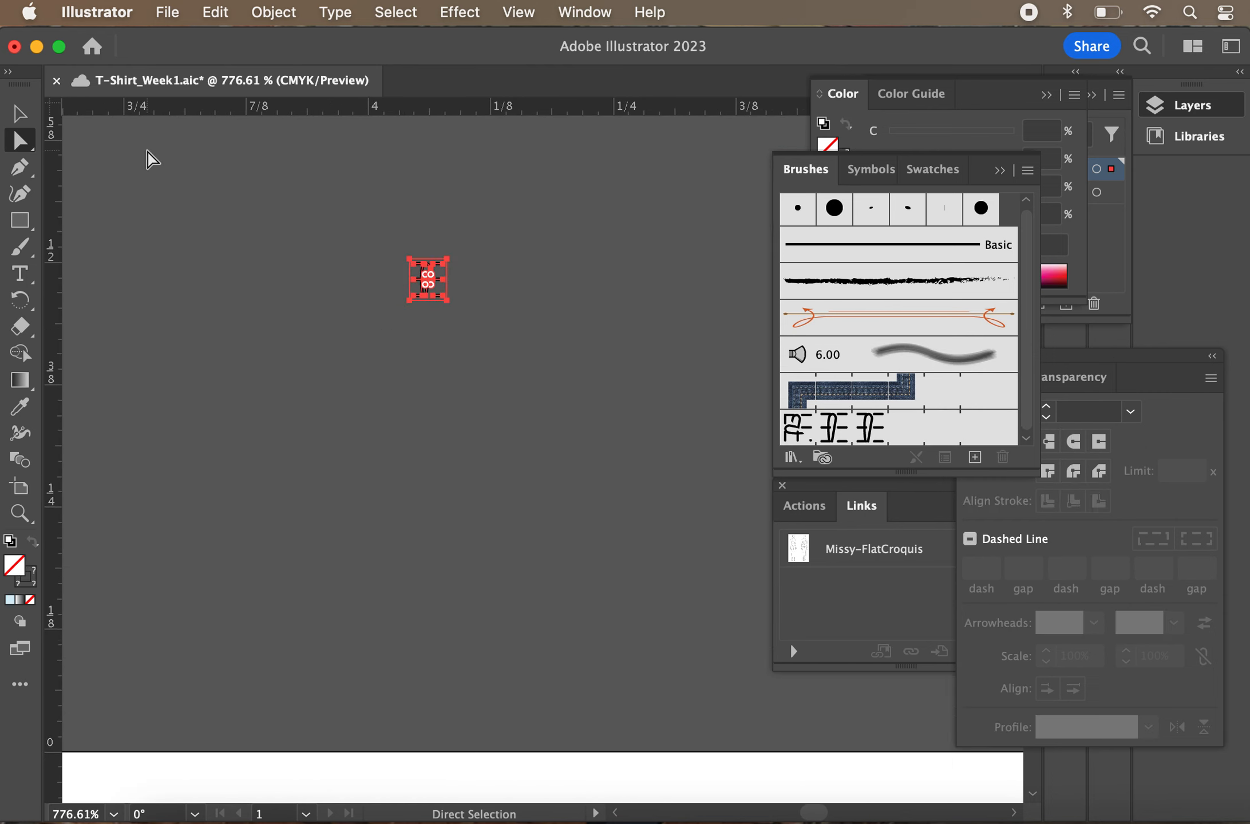
key(v)
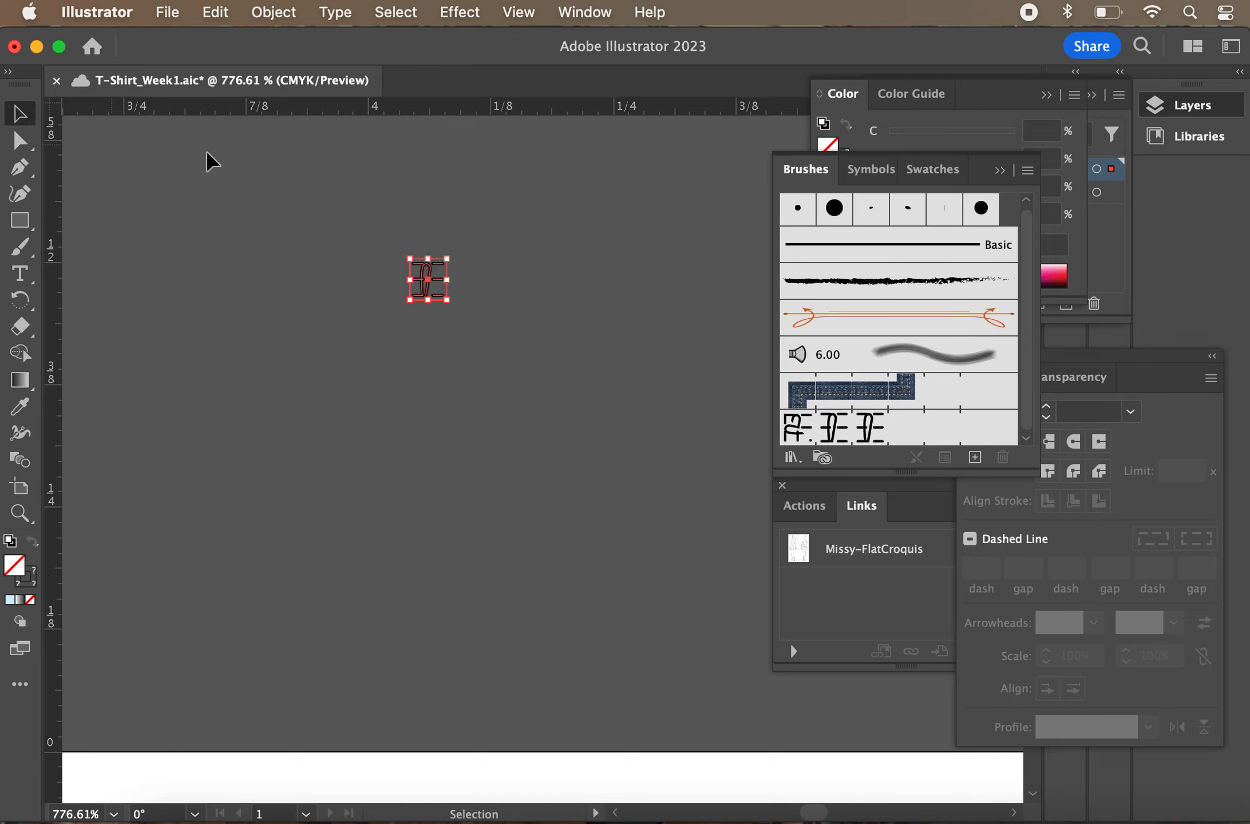
drag(447, 259, 431, 280)
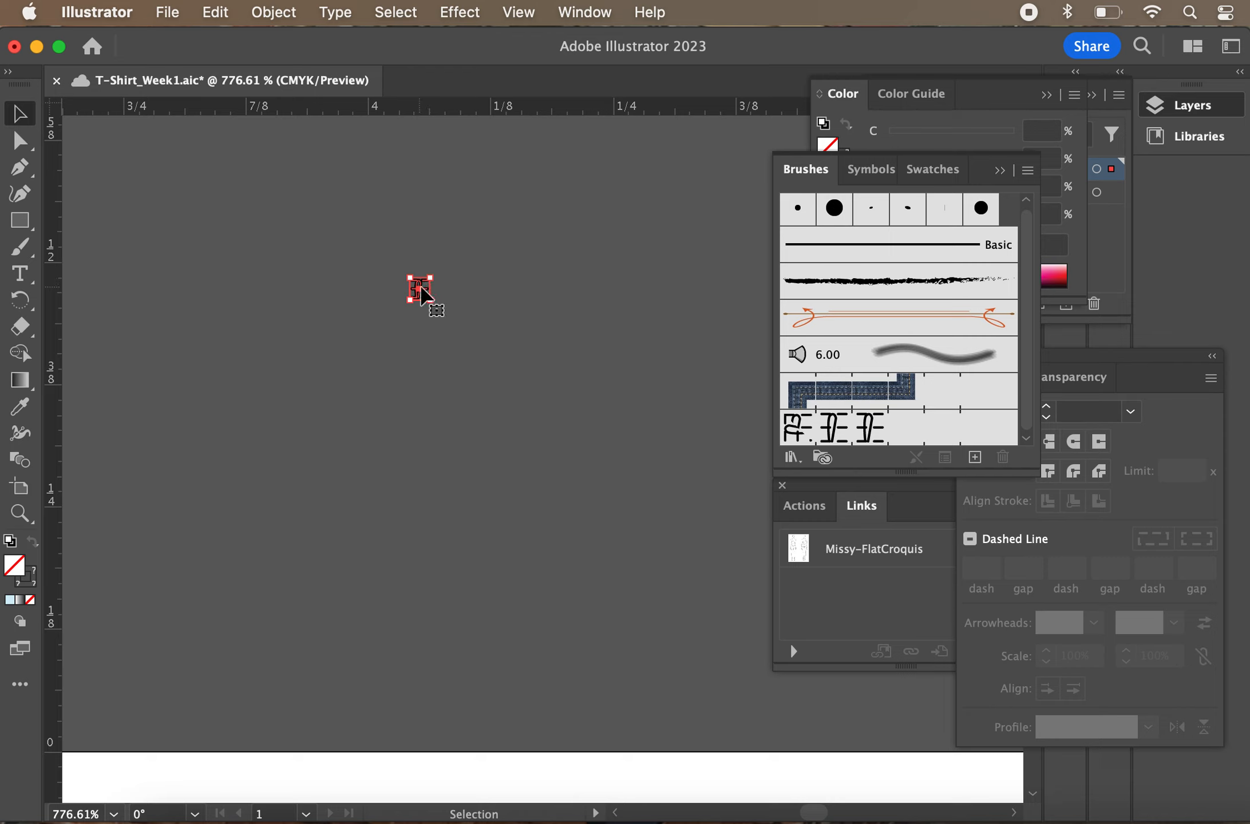
key(super+z)
key(super+z)
Duplicate the stitch motif below the original, scale the copy down, and create a Pattern Brush from it with the default options
key(v)
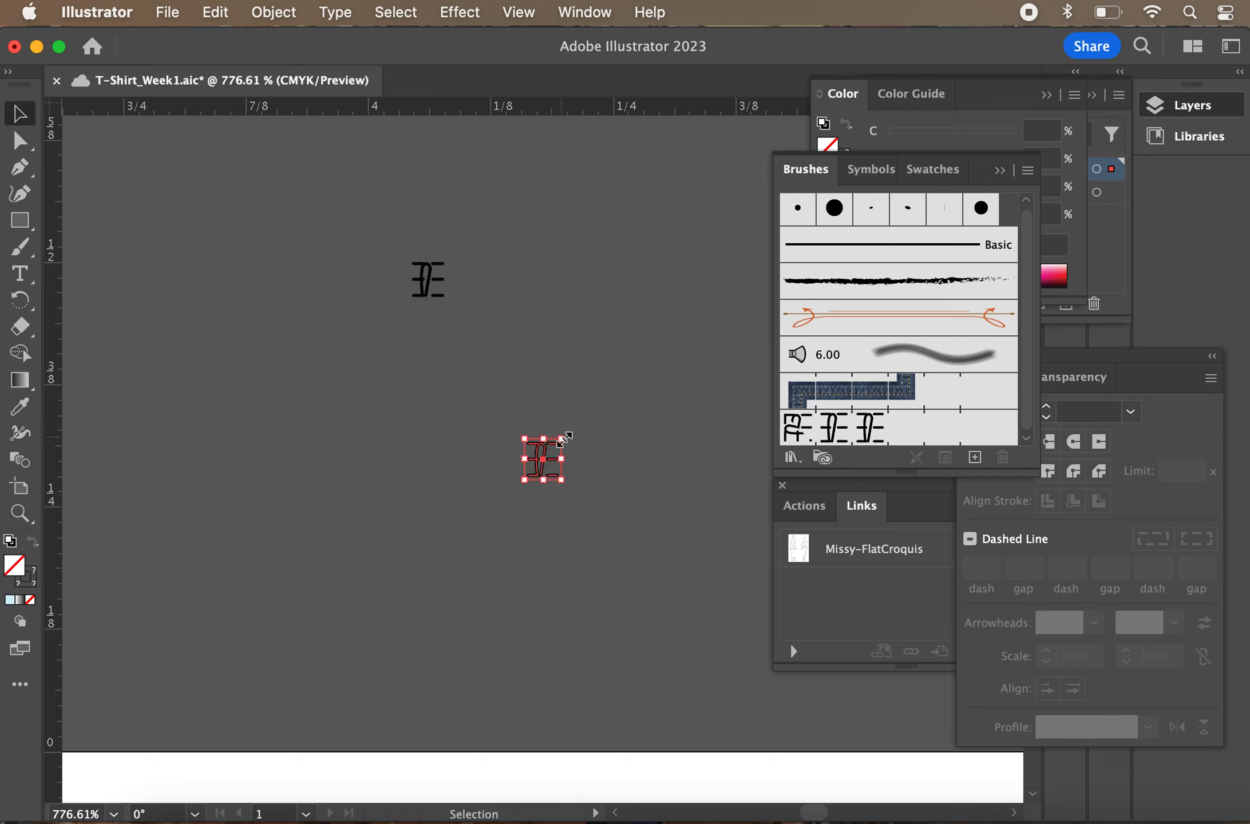
mouse_move(561, 439)
mouse_down()
mouse_move(541, 465)
mouse_move(550, 479)
mouse_move(686, 469)
mouse_move(810, 426)
mouse_up()
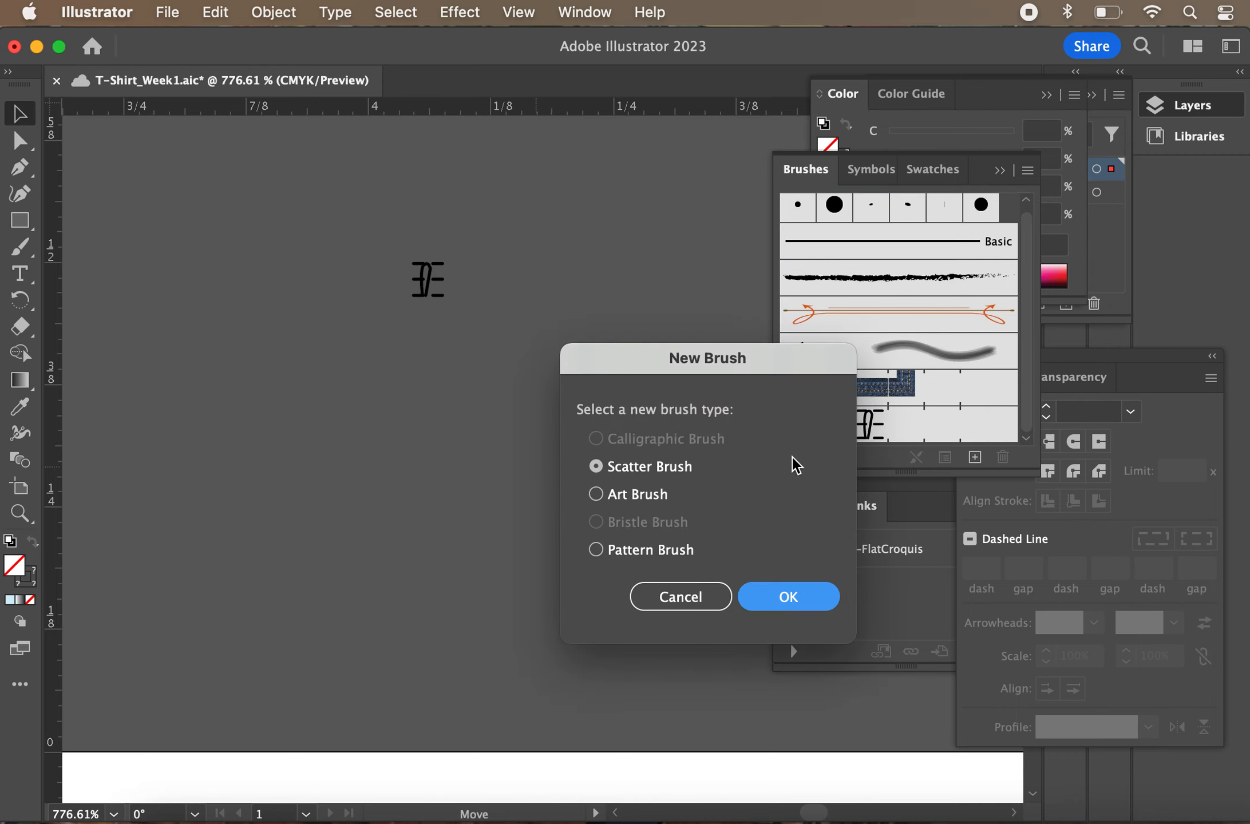
click(654, 552)
click(765, 589)
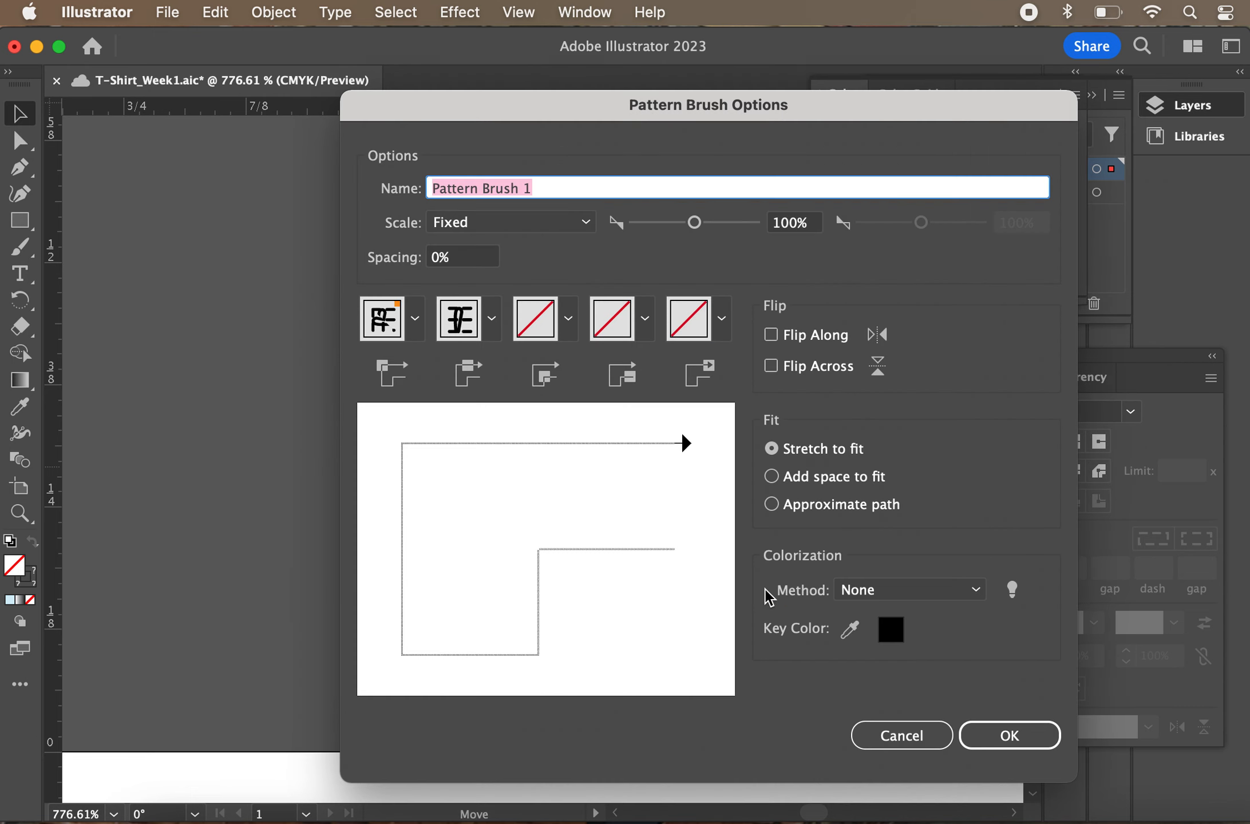
click(982, 738)
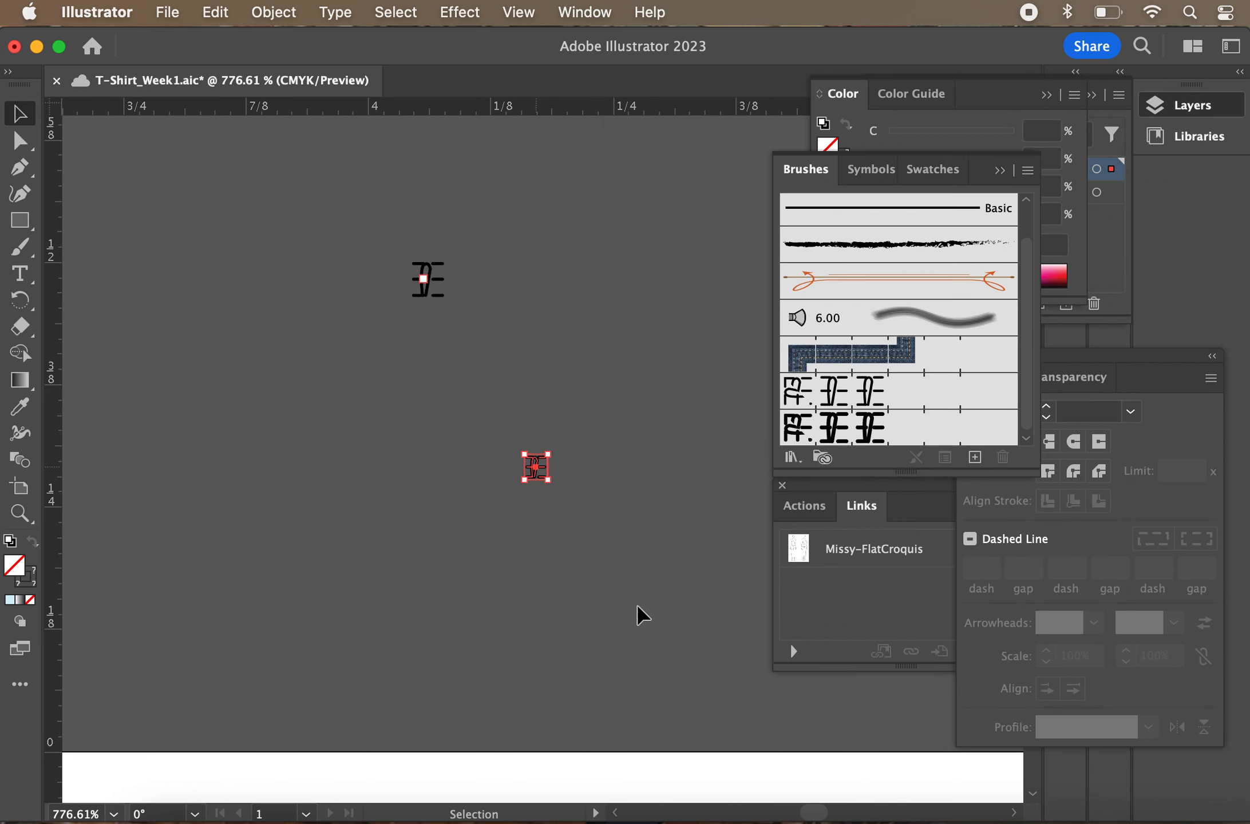
Set the stroke weight of all lines in the smaller stitch motif to 0.1 pt and deselect it
click(628, 592)
scroll(628, 592, down, 5)
scroll(628, 592, left, 3)
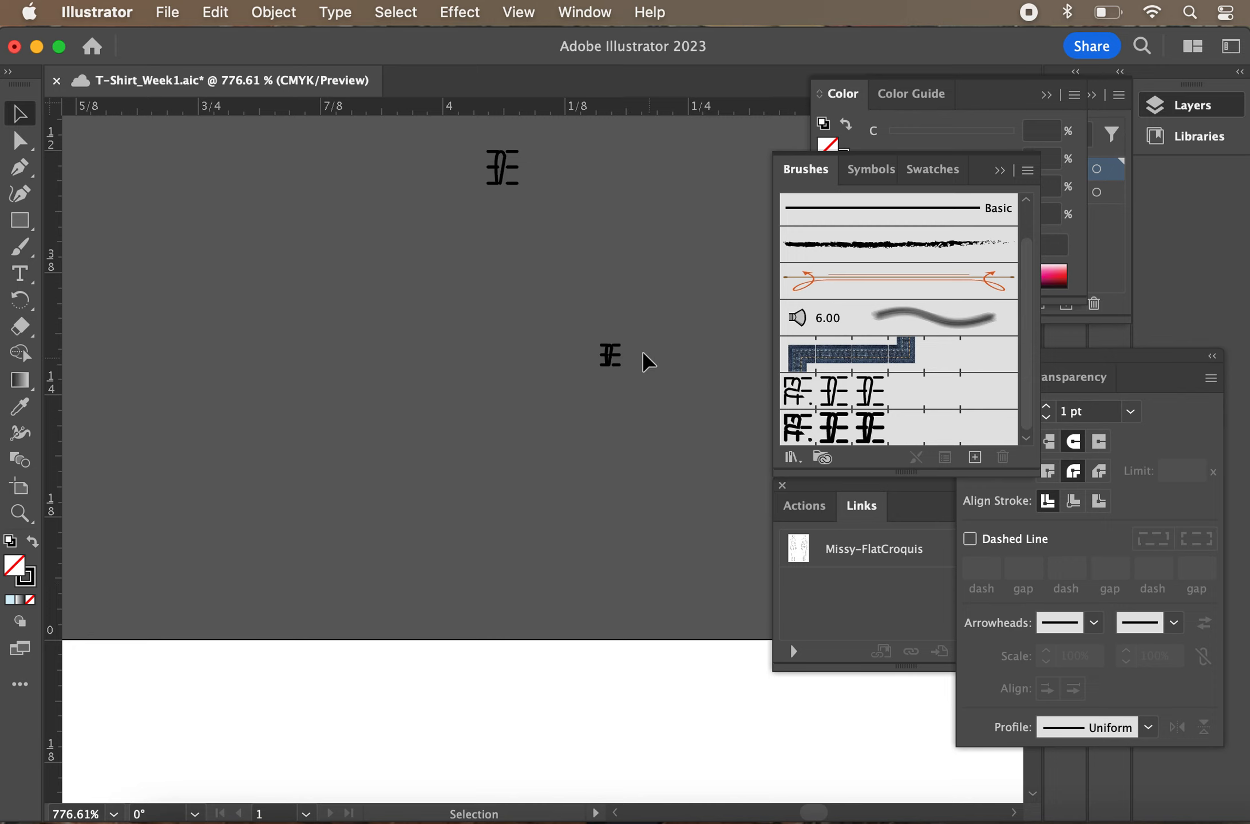
scroll(610, 353, up, 3)
scroll(610, 347, up, 2)
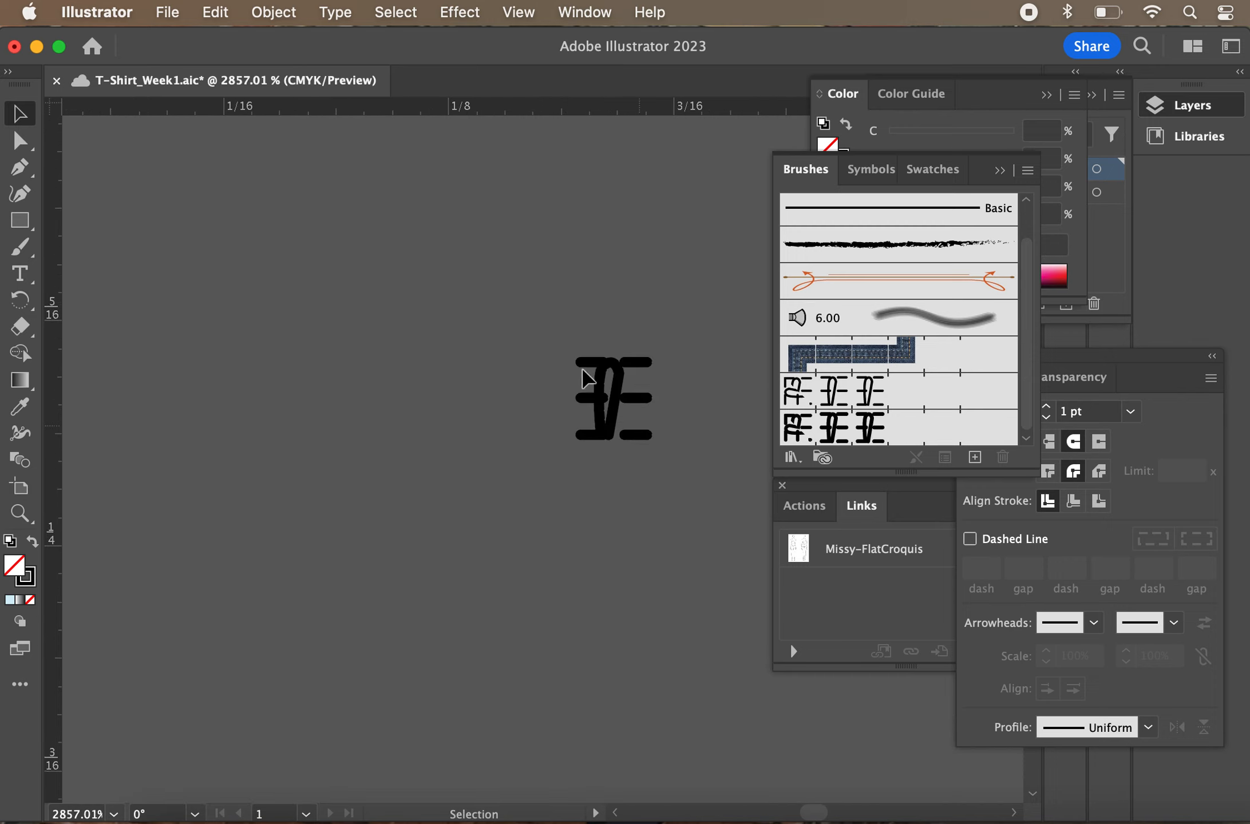
mouse_move(534, 286)
mouse_down()
mouse_move(723, 511)
mouse_move(713, 492)
mouse_up()
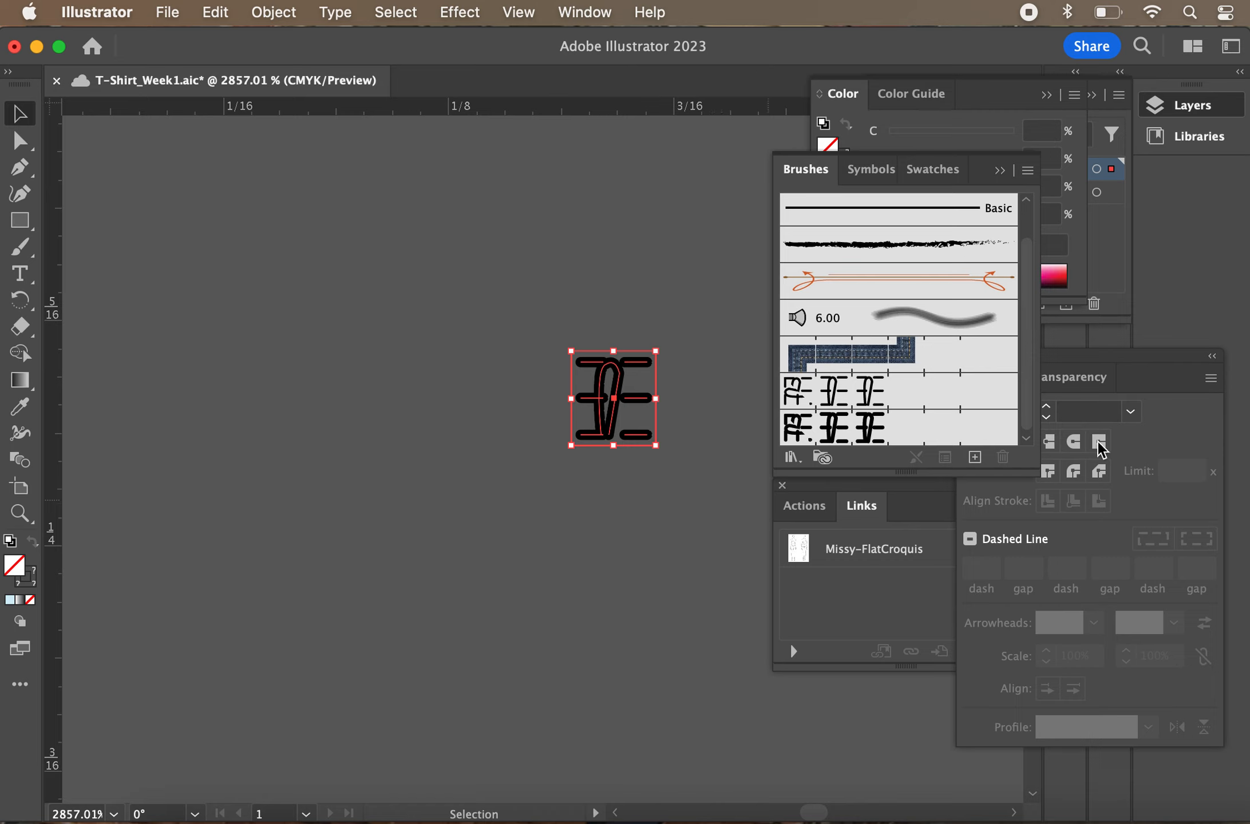
click(1104, 411)
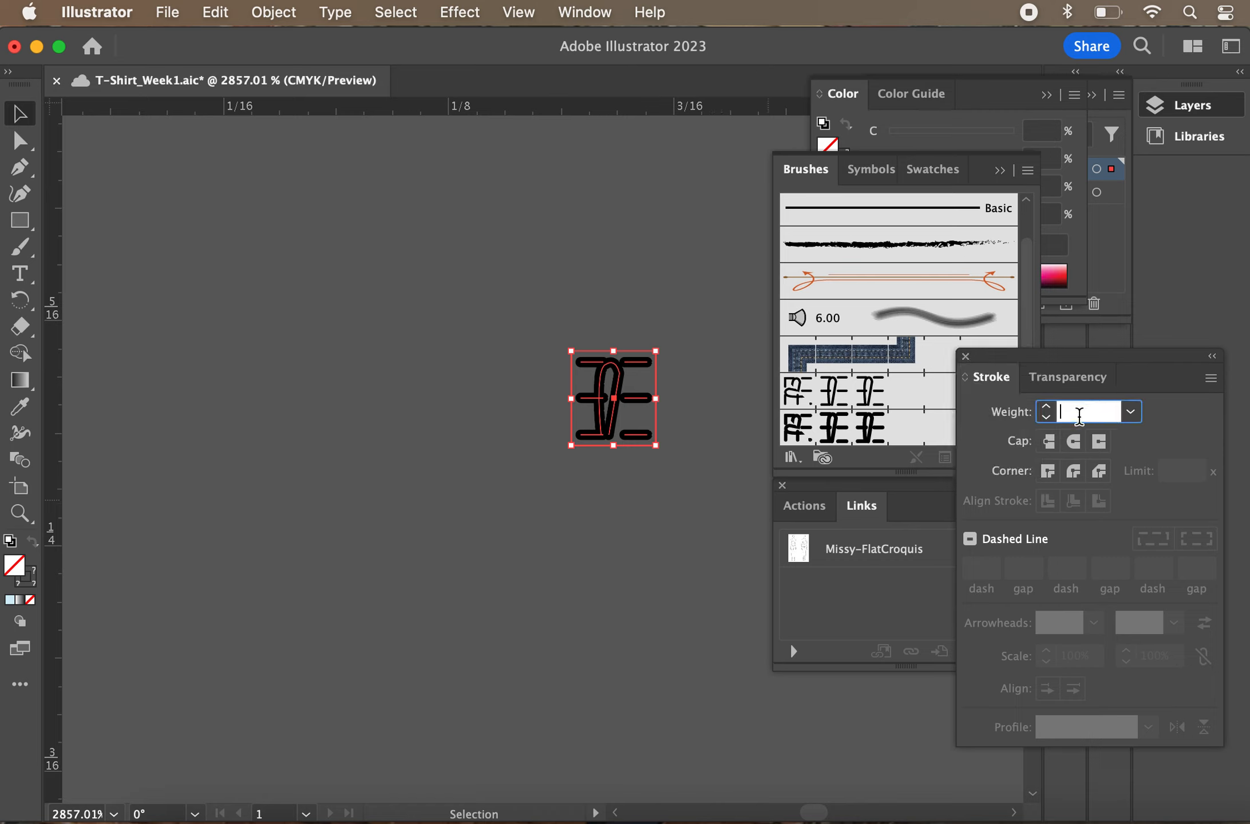
text(.2)
key(Return)
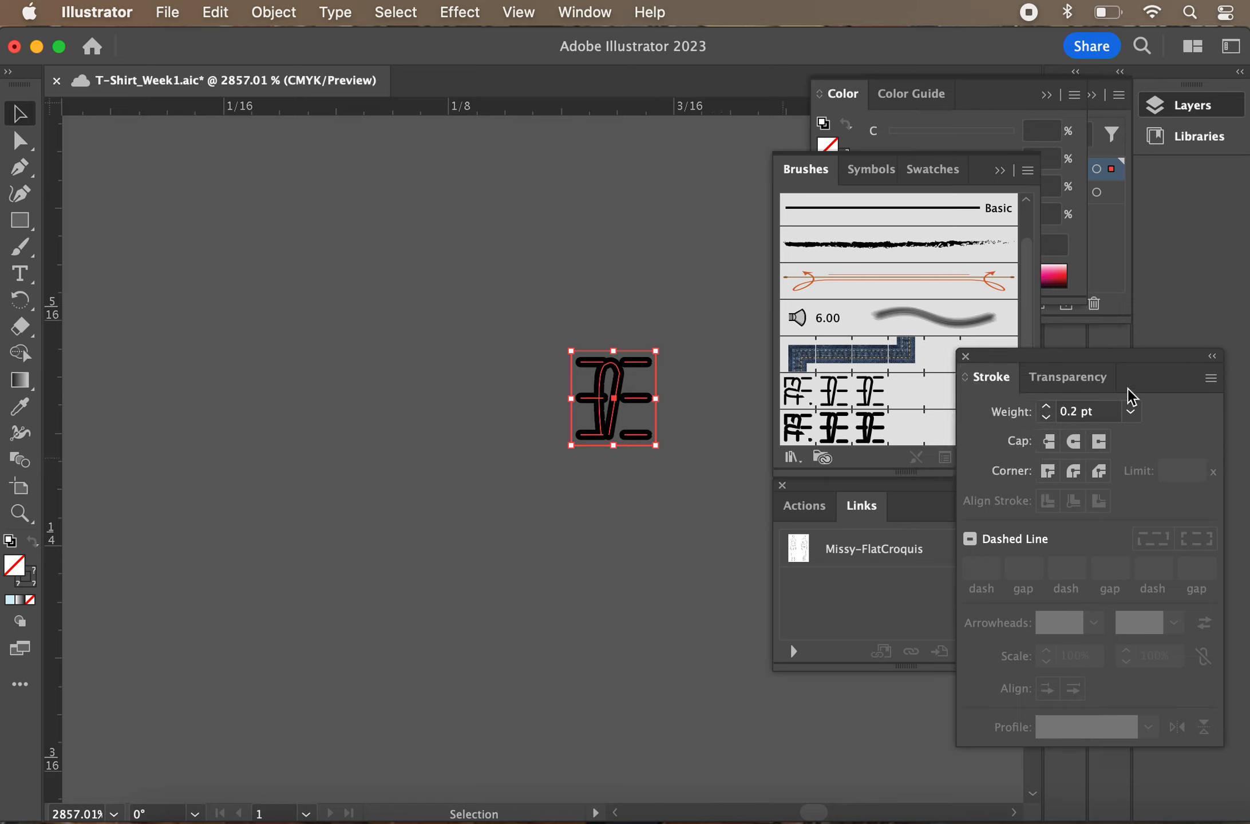
click(1081, 411)
key(BackSpace)
text(1)
key(Return)
click(607, 559)
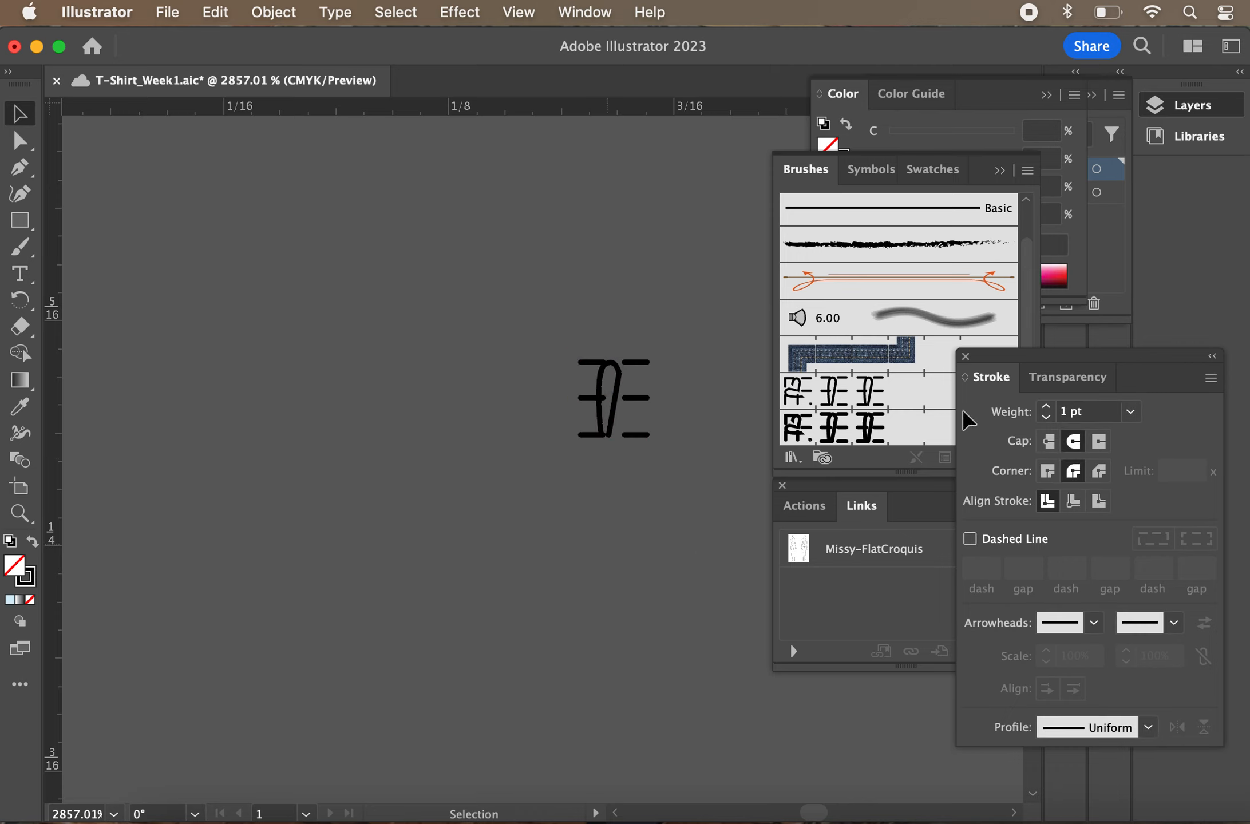
Delete the heavy-lined pattern brush made from the small motif and select the thinned motif with its bounding rectangle
click(933, 426)
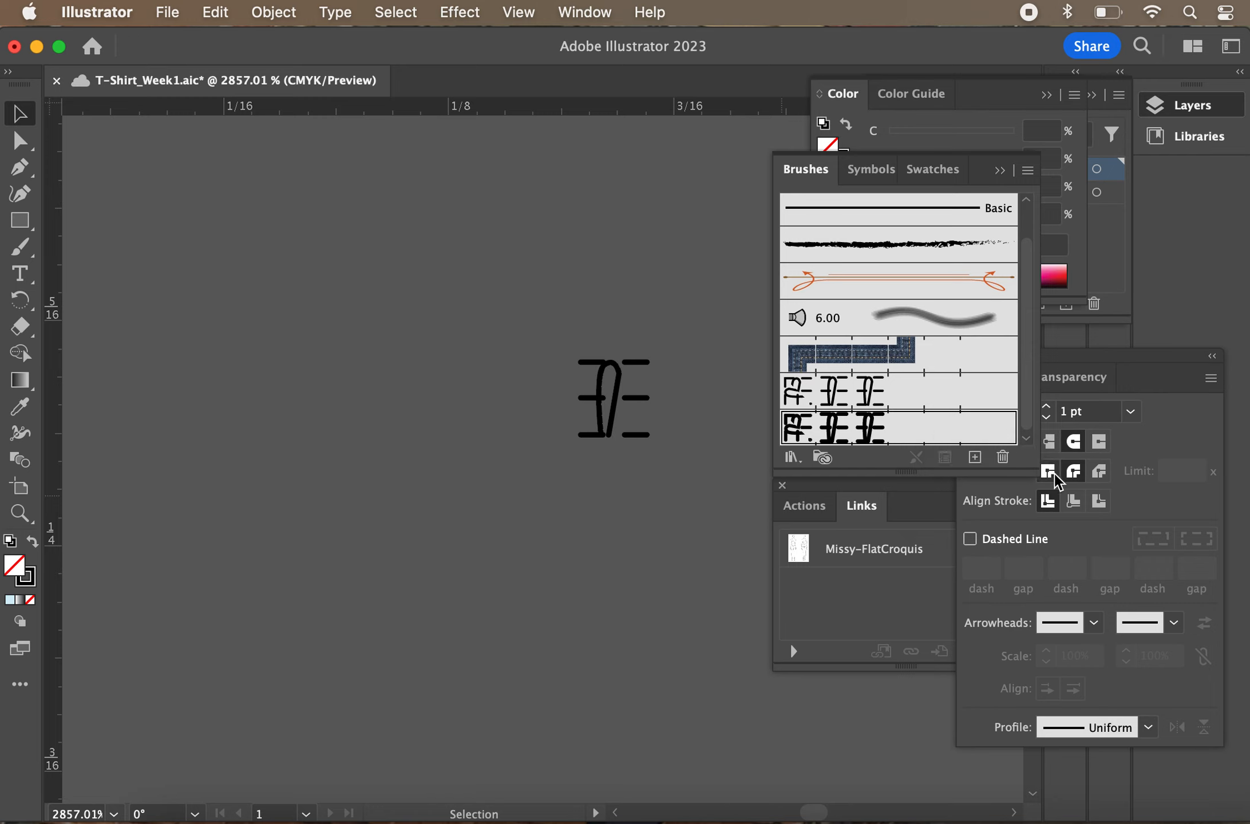
click(1003, 458)
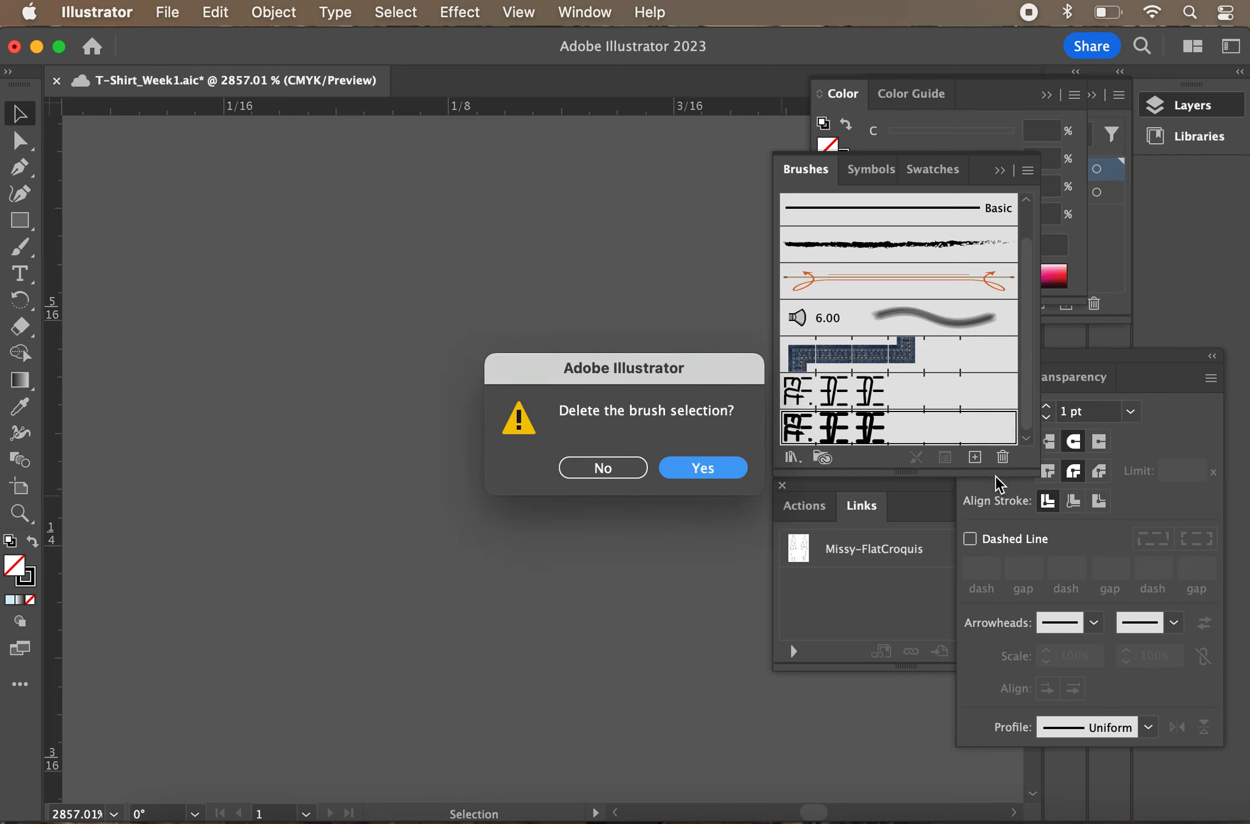
click(745, 466)
key(super+a)
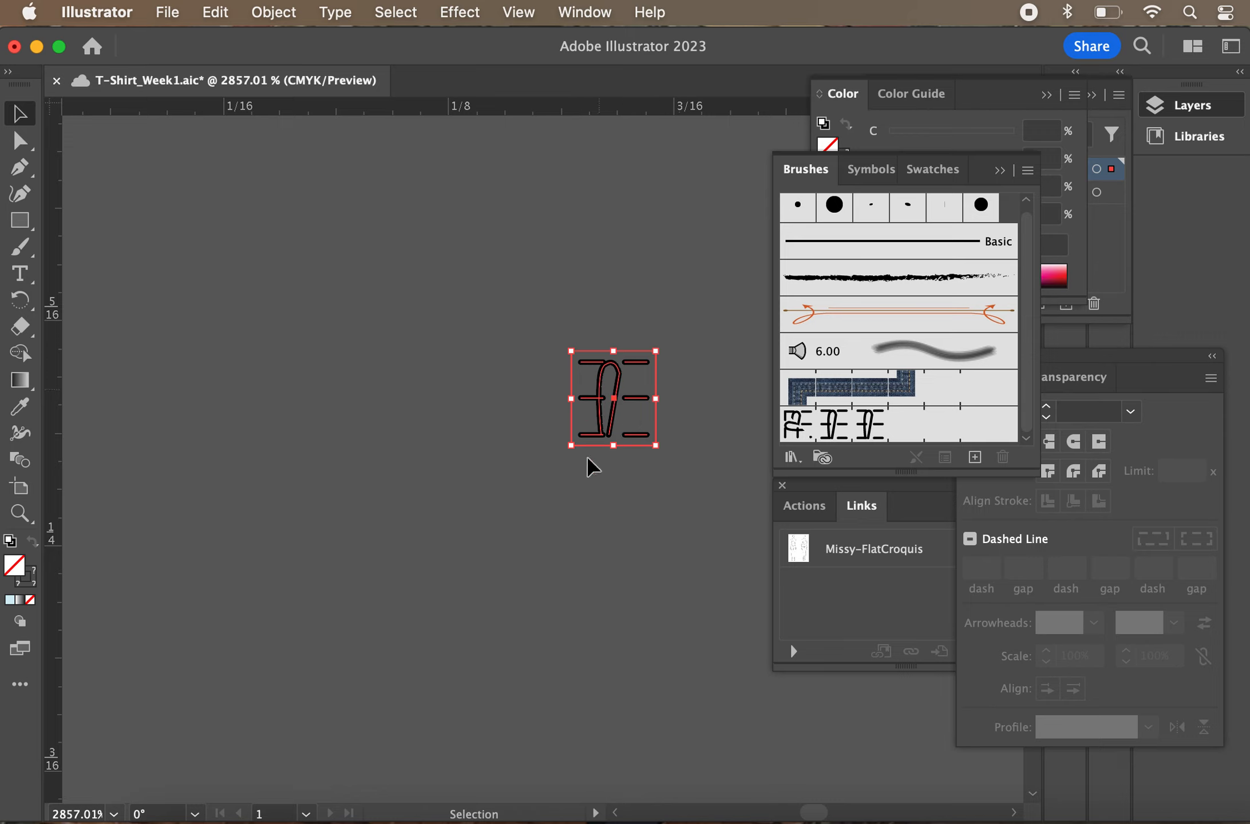
Create a Pattern Brush named Coverstitch2 from the thinned stitch motif, keeping the other default options
drag(538, 327, 679, 480)
drag(630, 412, 879, 424)
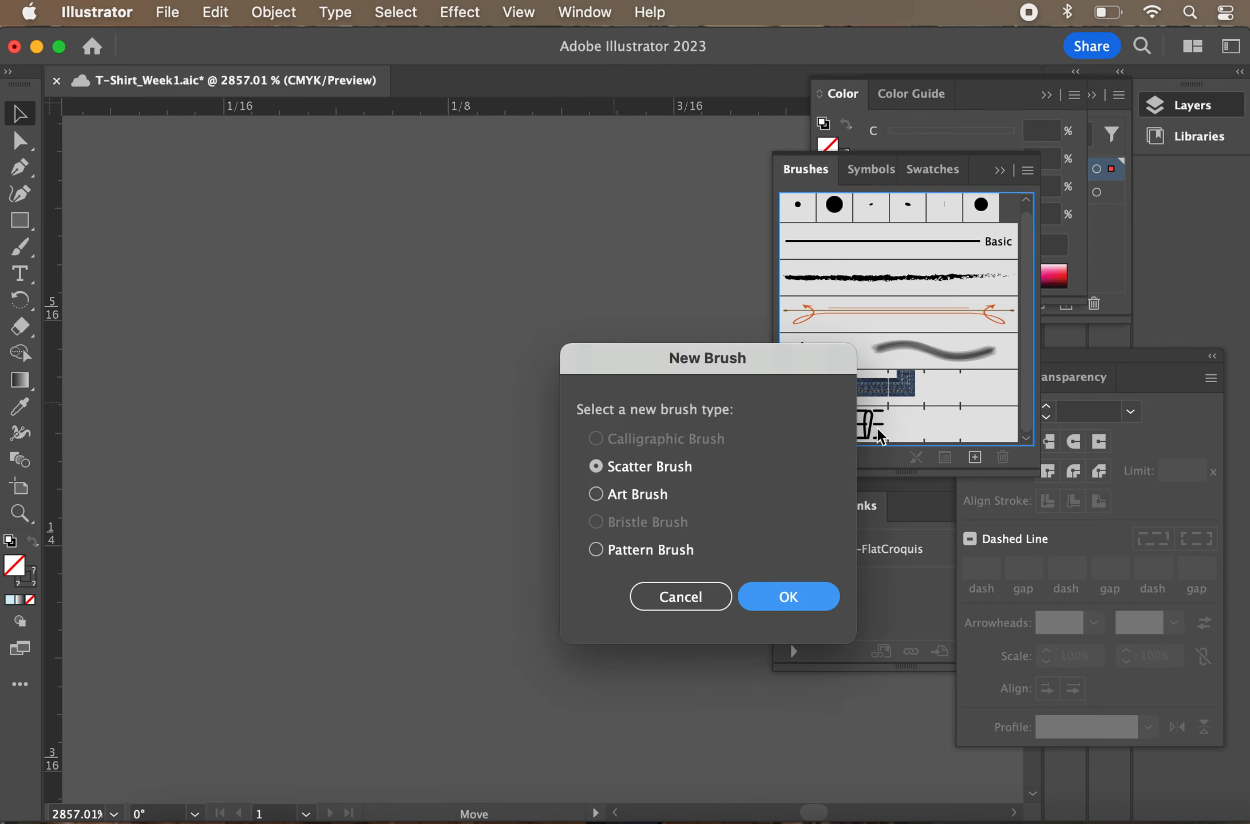
click(689, 554)
click(770, 597)
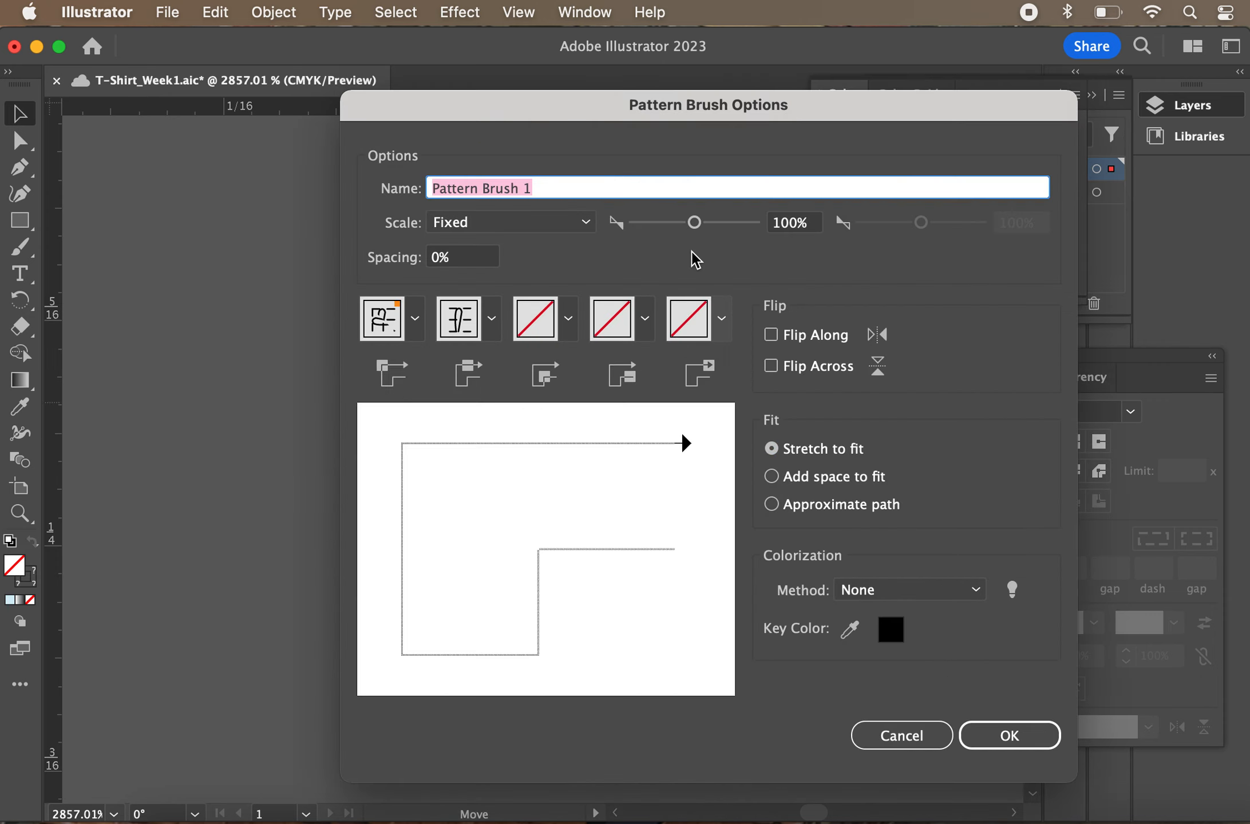
text(Covers)
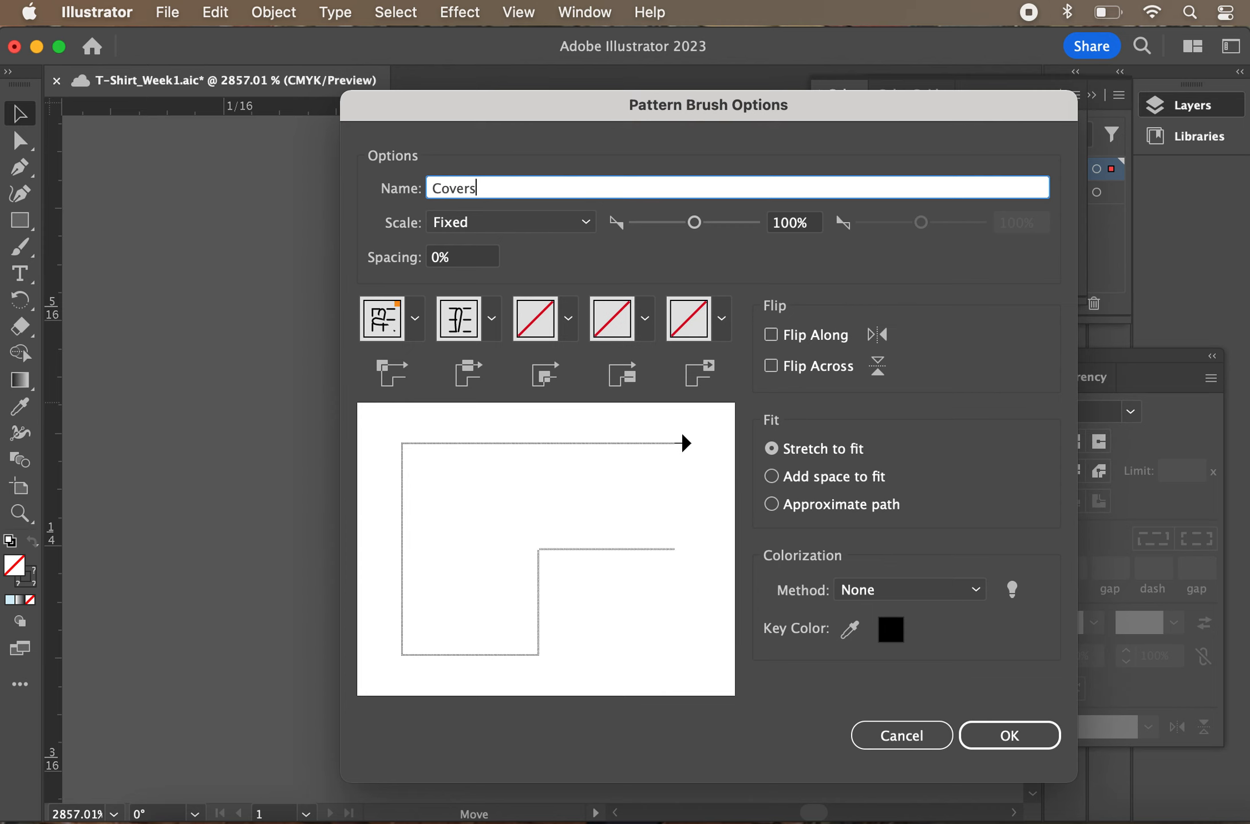
text(titch2)
key(Return)
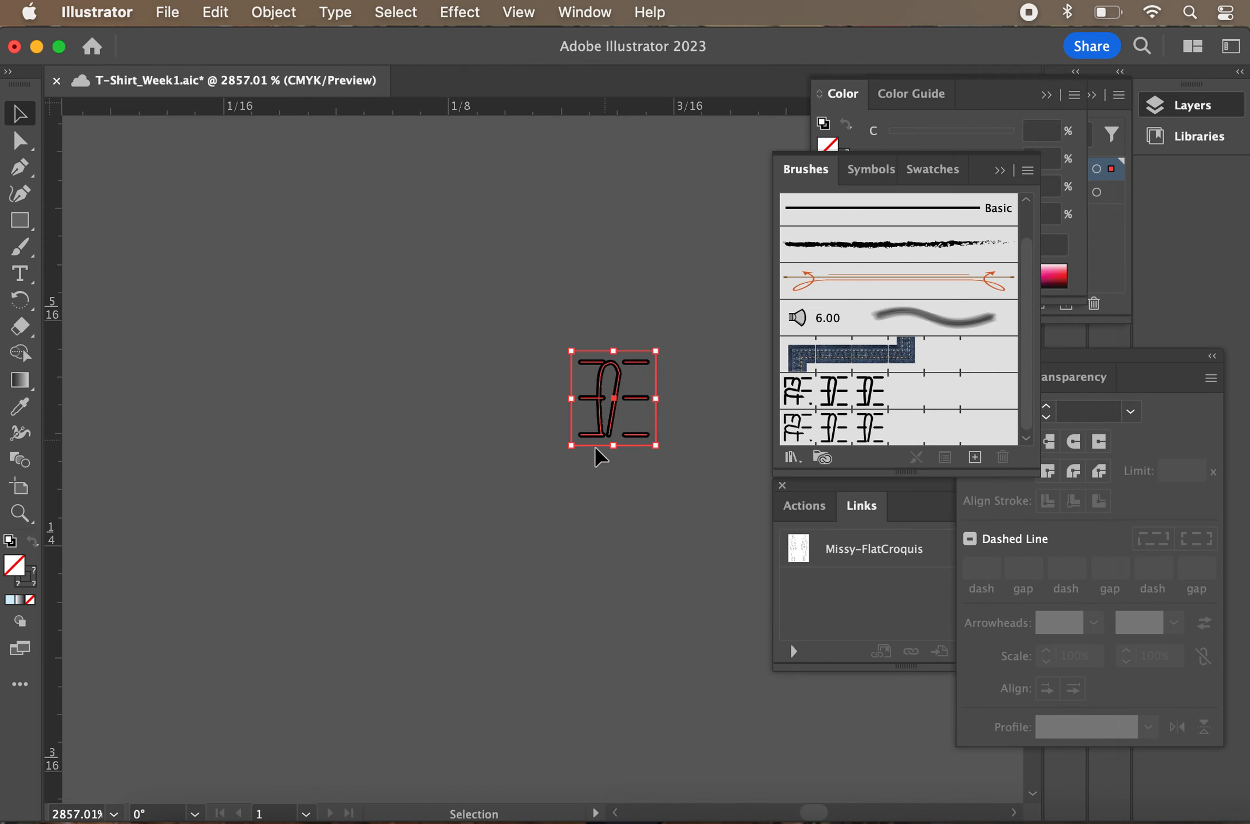
Apply the Coverstitch2 brush to the stitch line along the front neckline, replacing the larger coverstitch brush, and deselect it
click(612, 529)
scroll(628, 525, down, 5)
scroll(628, 525, left, 3)
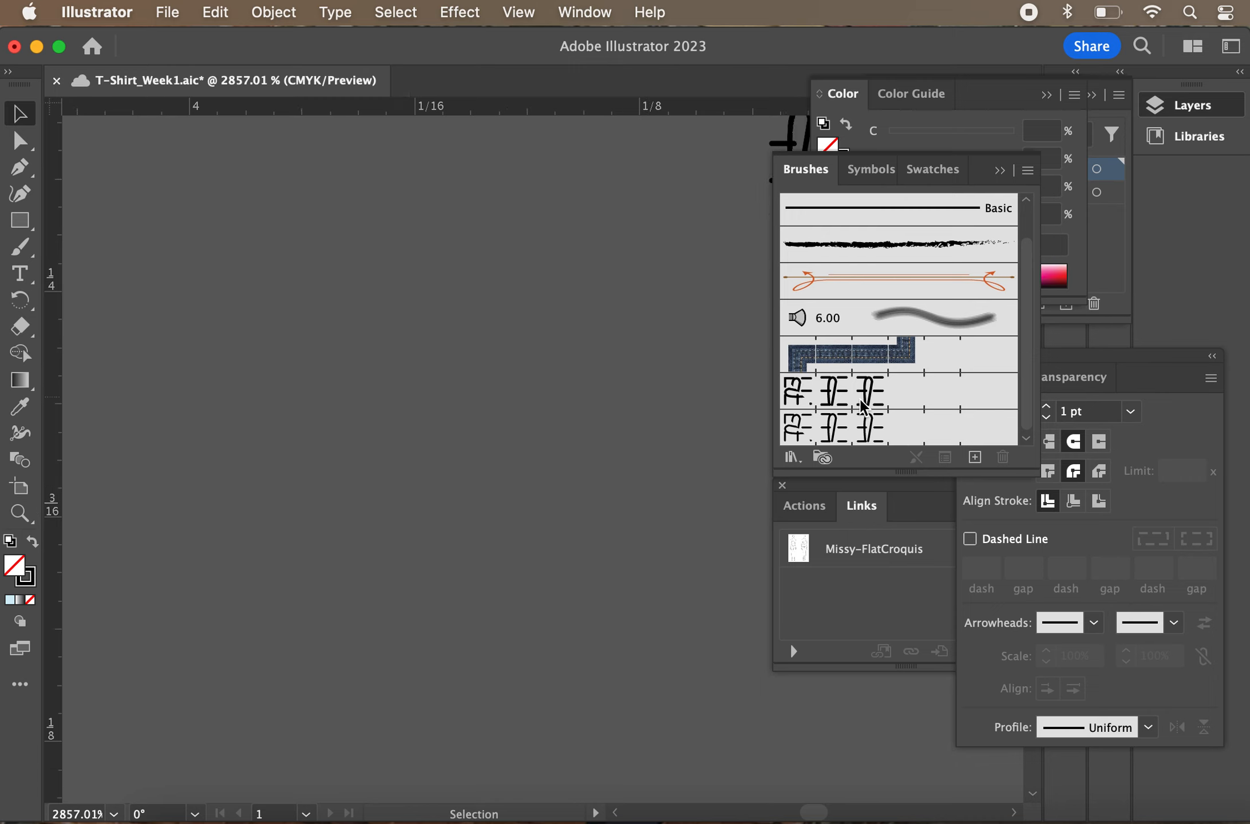
scroll(631, 601, left, 2)
scroll(634, 598, down, 3)
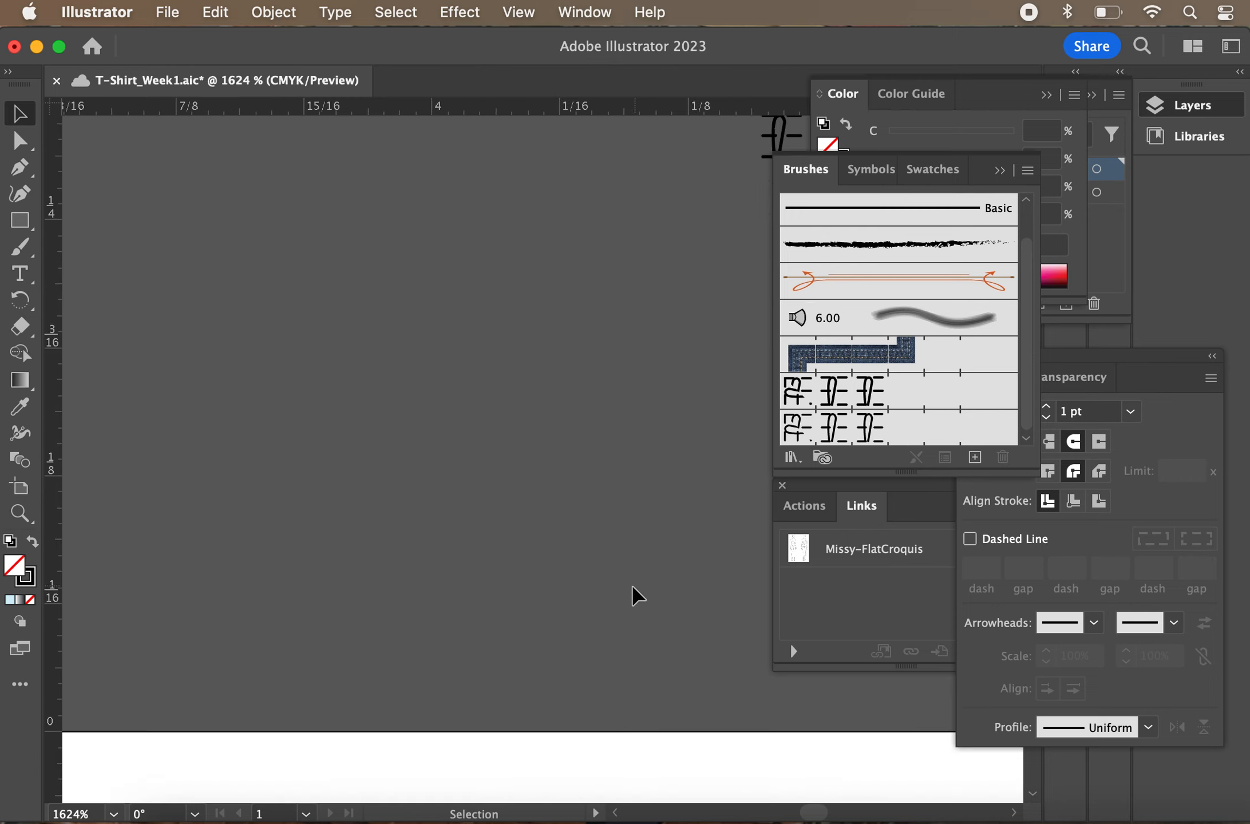
scroll(636, 596, down, 3)
scroll(635, 595, down, 10)
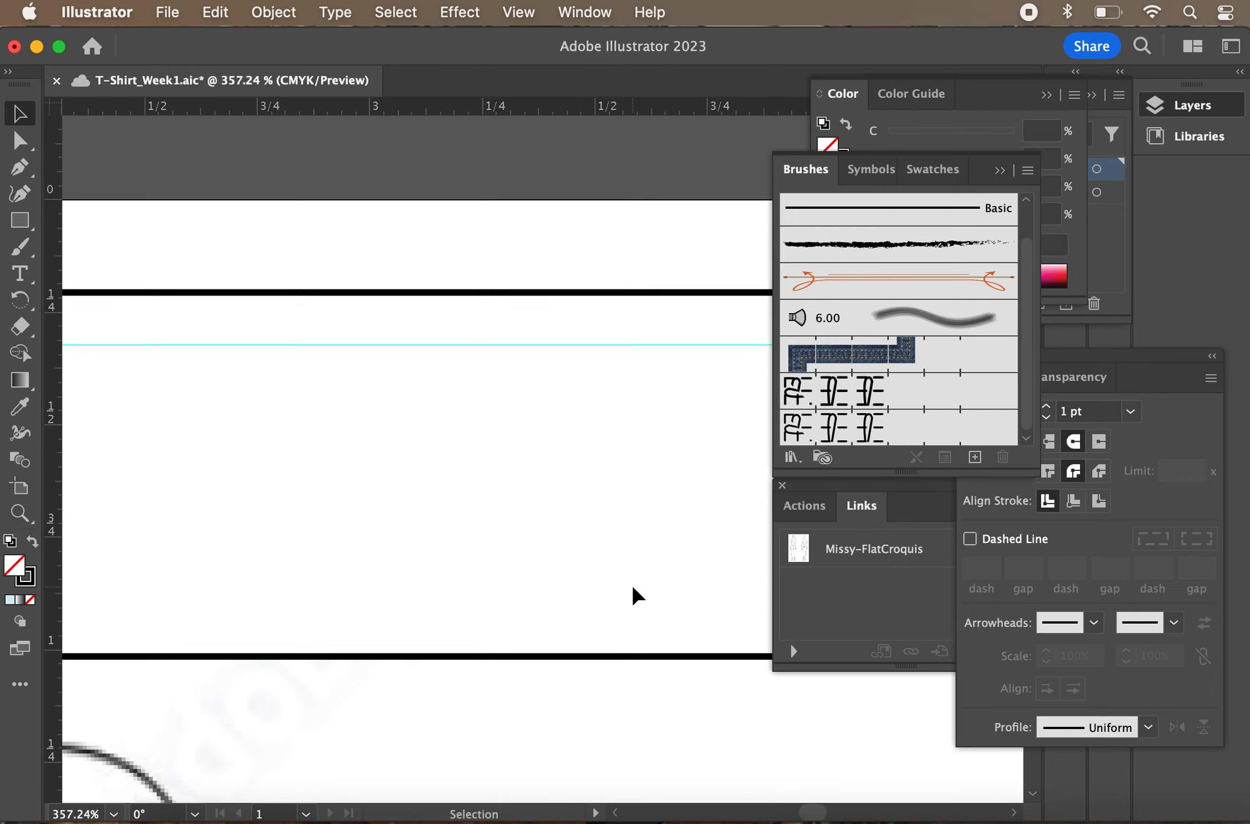
scroll(633, 588, down, 10)
scroll(633, 588, left, 4)
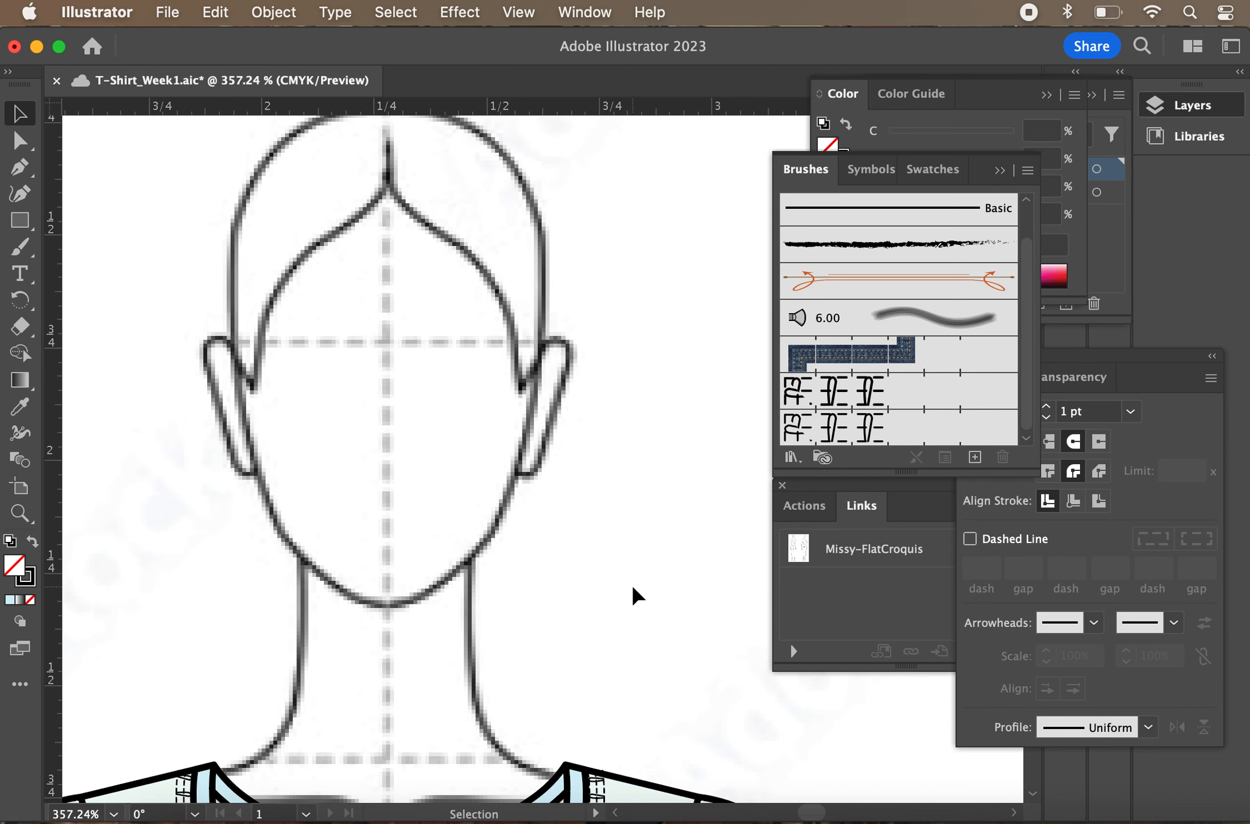
scroll(635, 596, down, 5)
scroll(635, 595, left, 1)
click(632, 593)
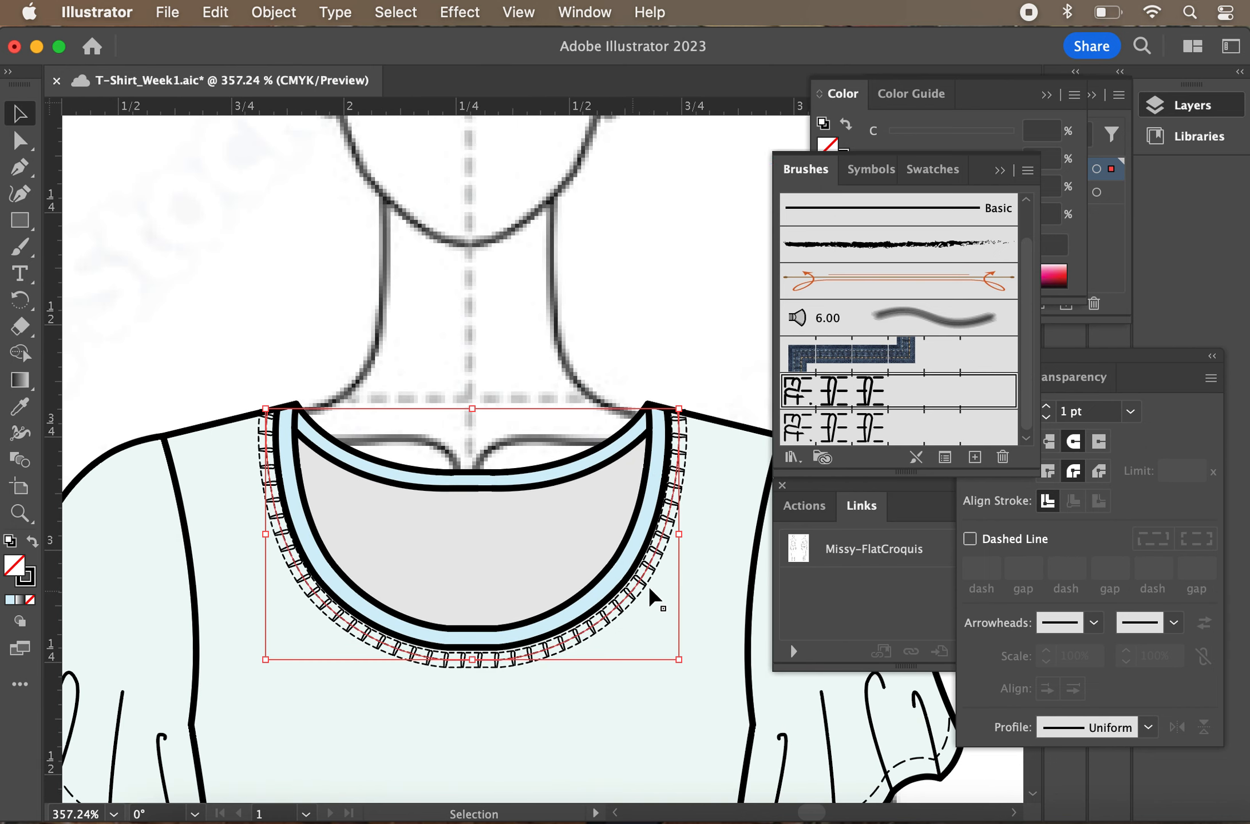
click(831, 437)
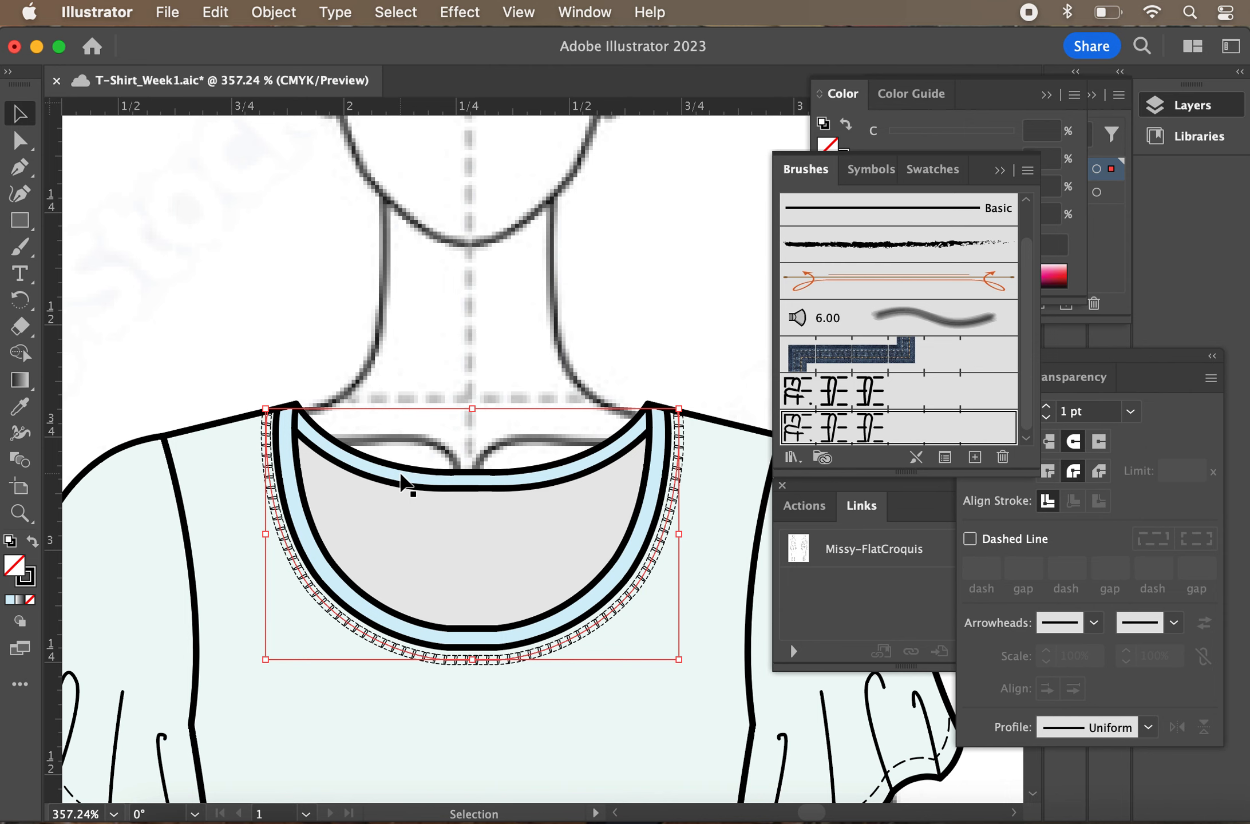
click(221, 341)
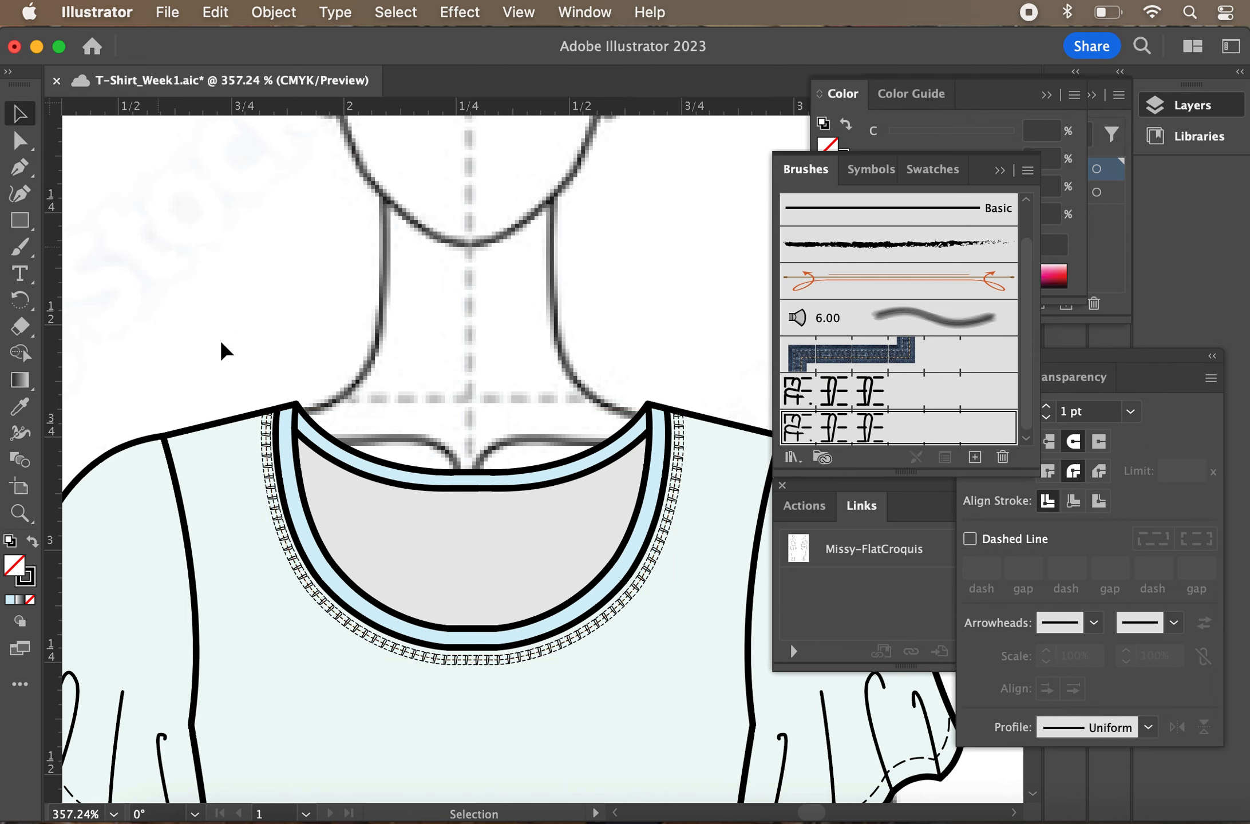
Move and slightly narrow the front neckline's coverstitch line so it sits close against the neckband, and save the document
click(444, 657)
mouse_move(268, 406)
mouse_down()
mouse_move(276, 417)
mouse_move(264, 411)
mouse_up()
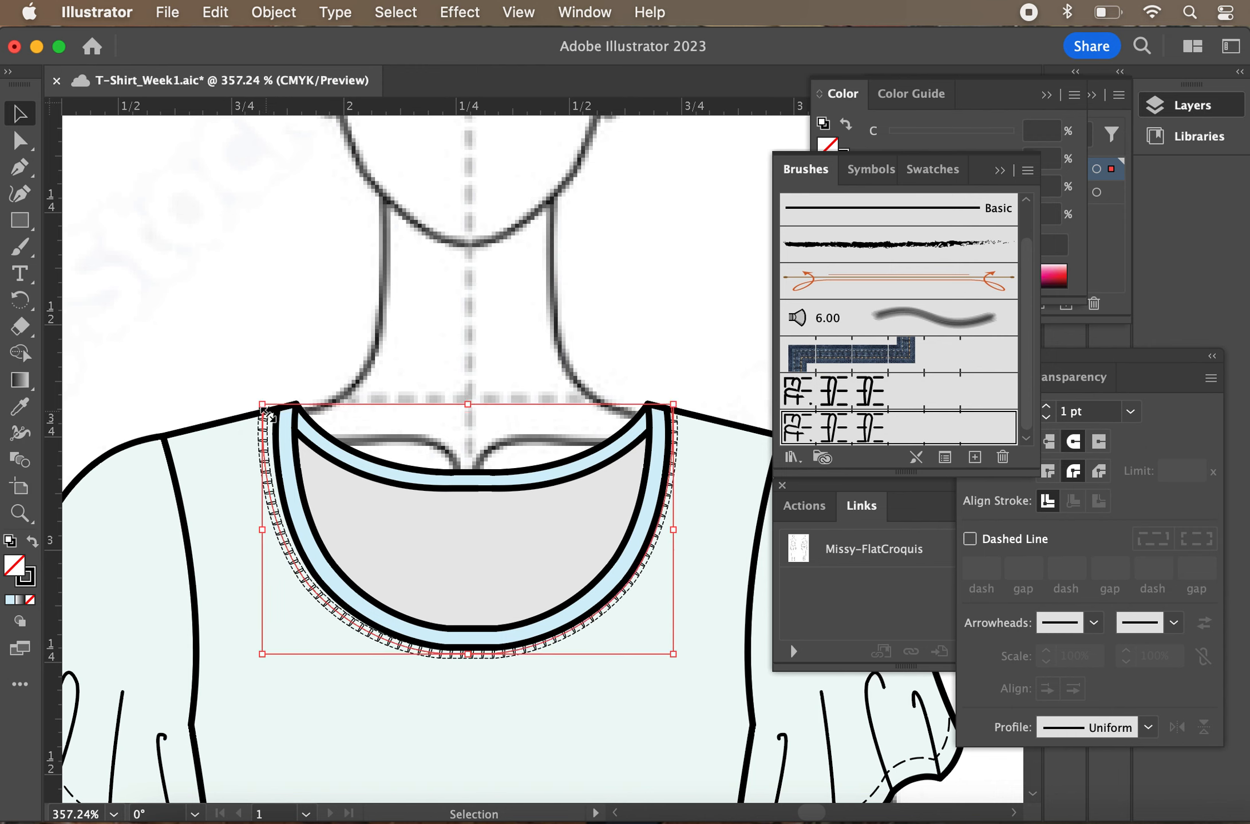
key(Right)
click(683, 390)
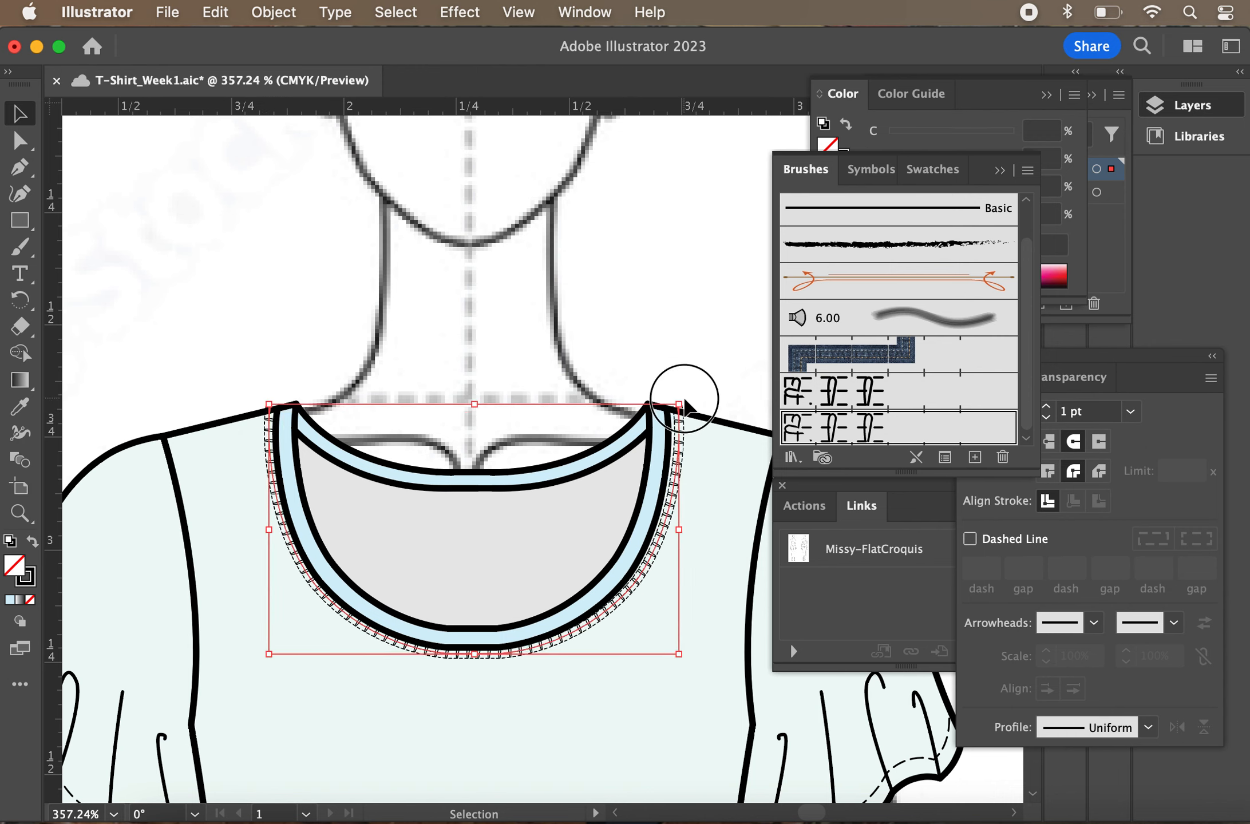
click(680, 418)
drag(680, 414, 677, 410)
key(Left)
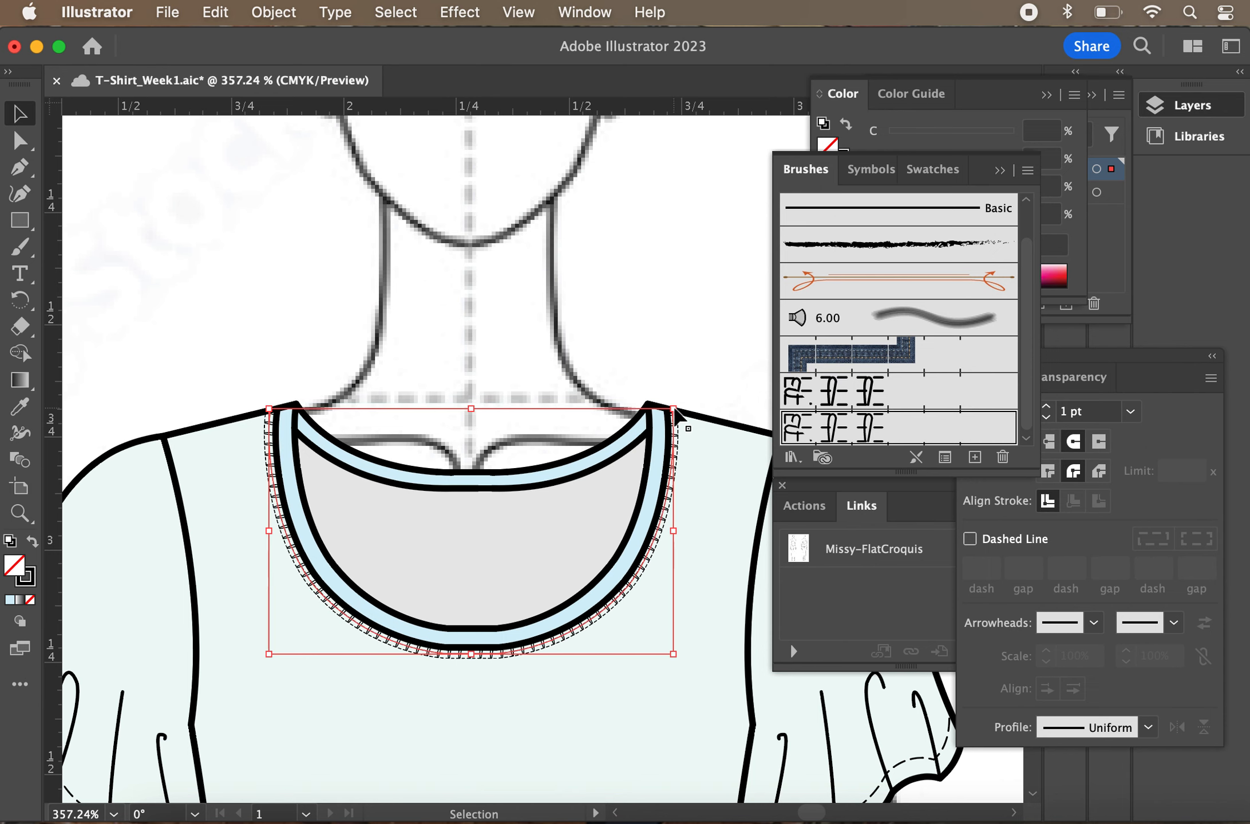
click(710, 486)
scroll(708, 478, down, 10)
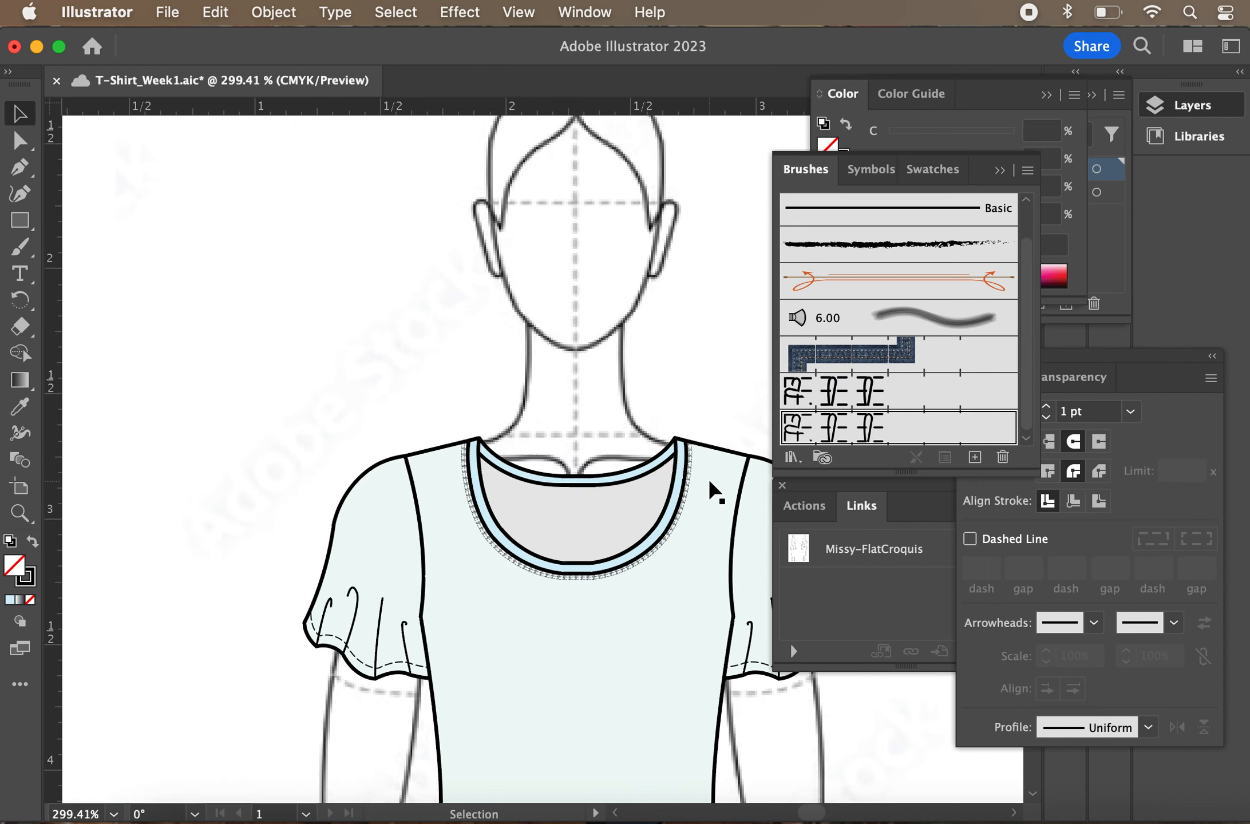
scroll(708, 478, down, 2)
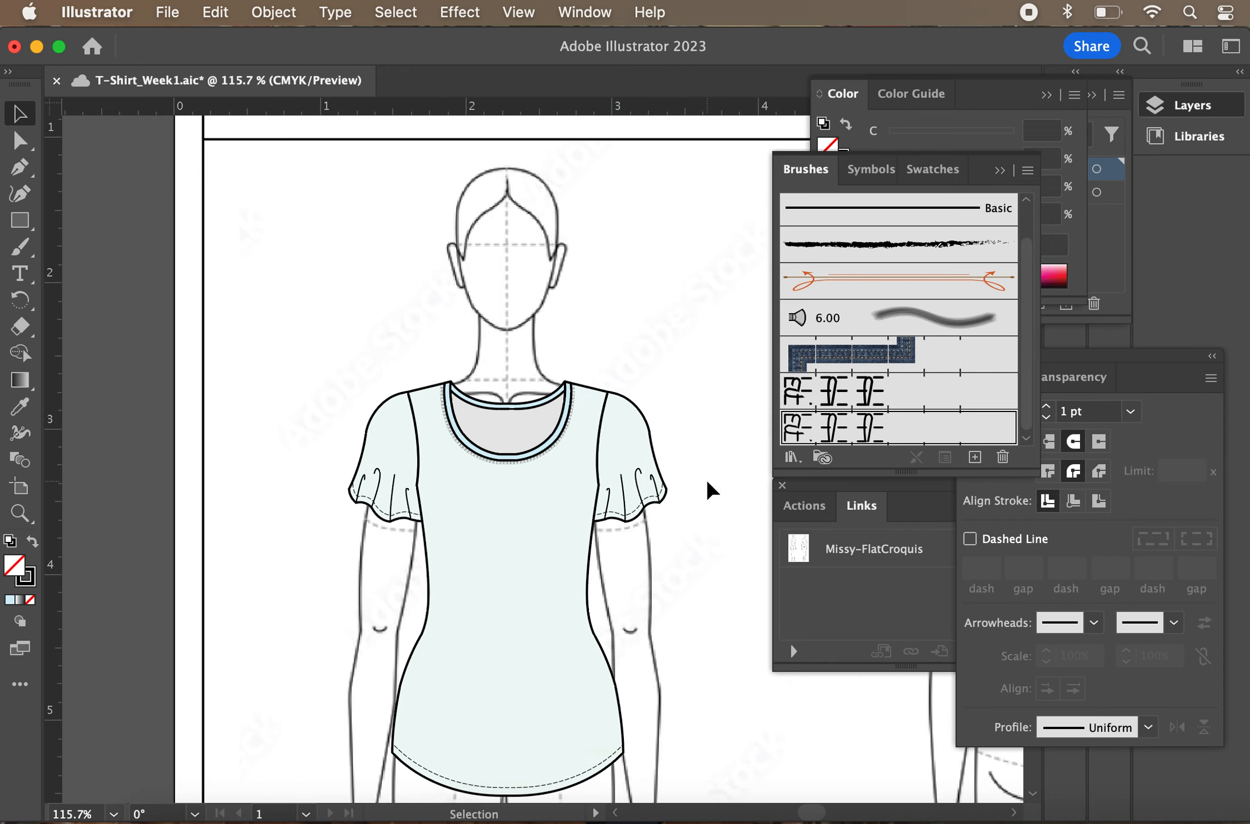
key(super+s)
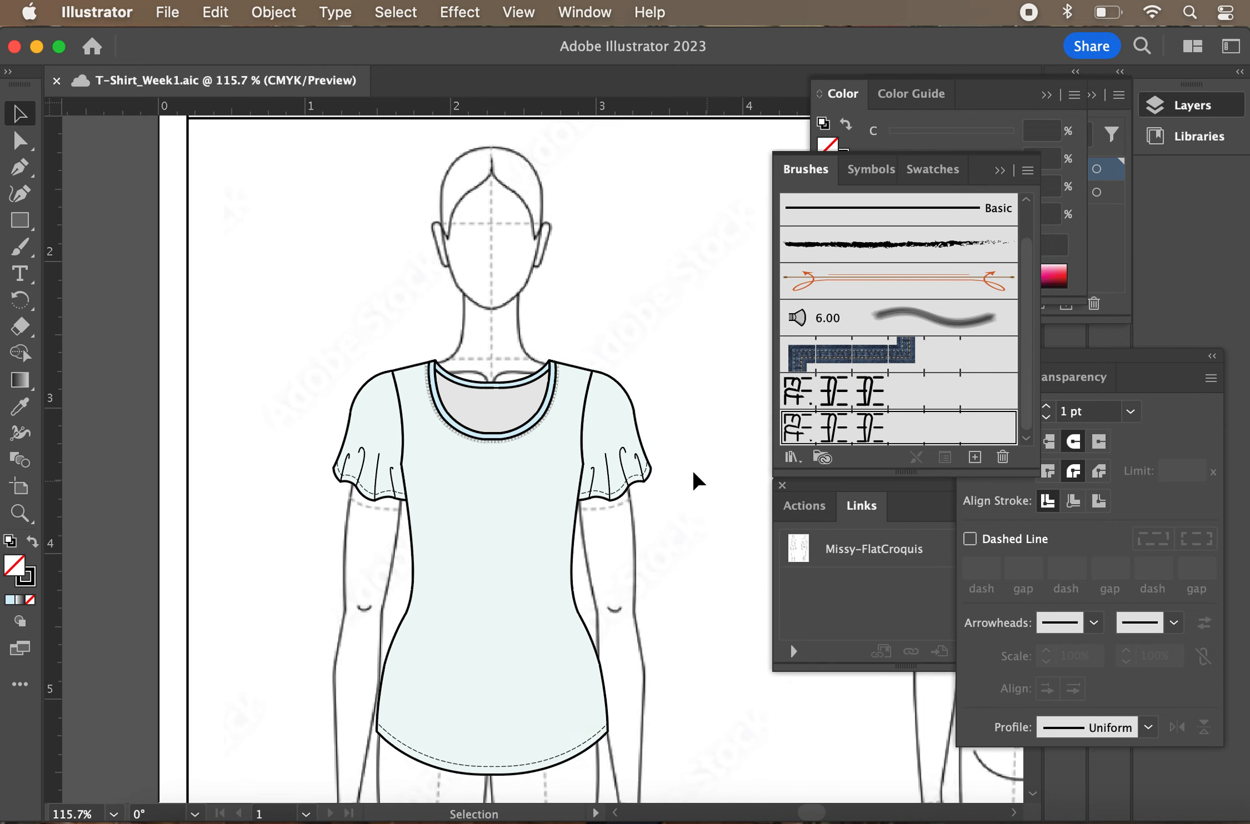
Copy the lower edge of the back neckband, paste it in front, and nudge the copy down below the seam
scroll(573, 389, up, 10)
scroll(573, 390, up, 2)
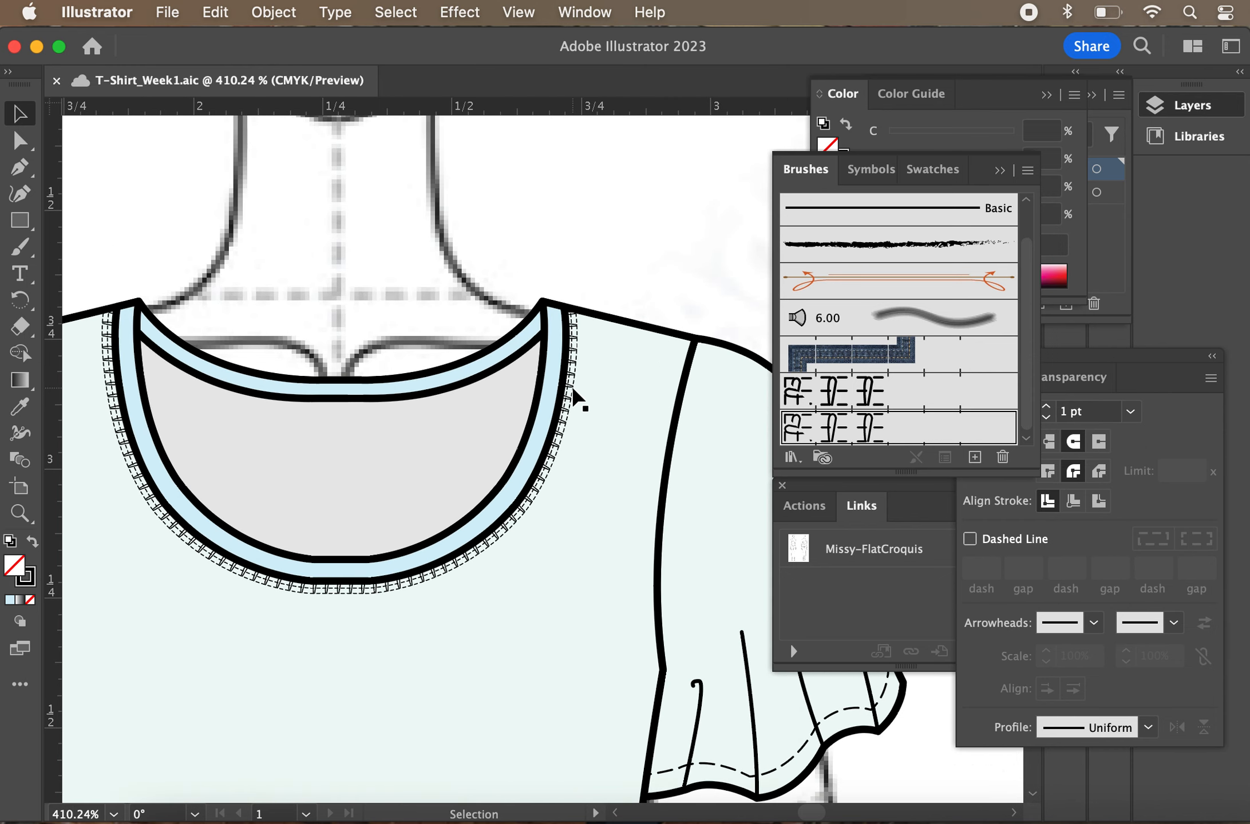
scroll(573, 399, left, 2)
scroll(573, 399, up, 4)
scroll(645, 331, left, 3)
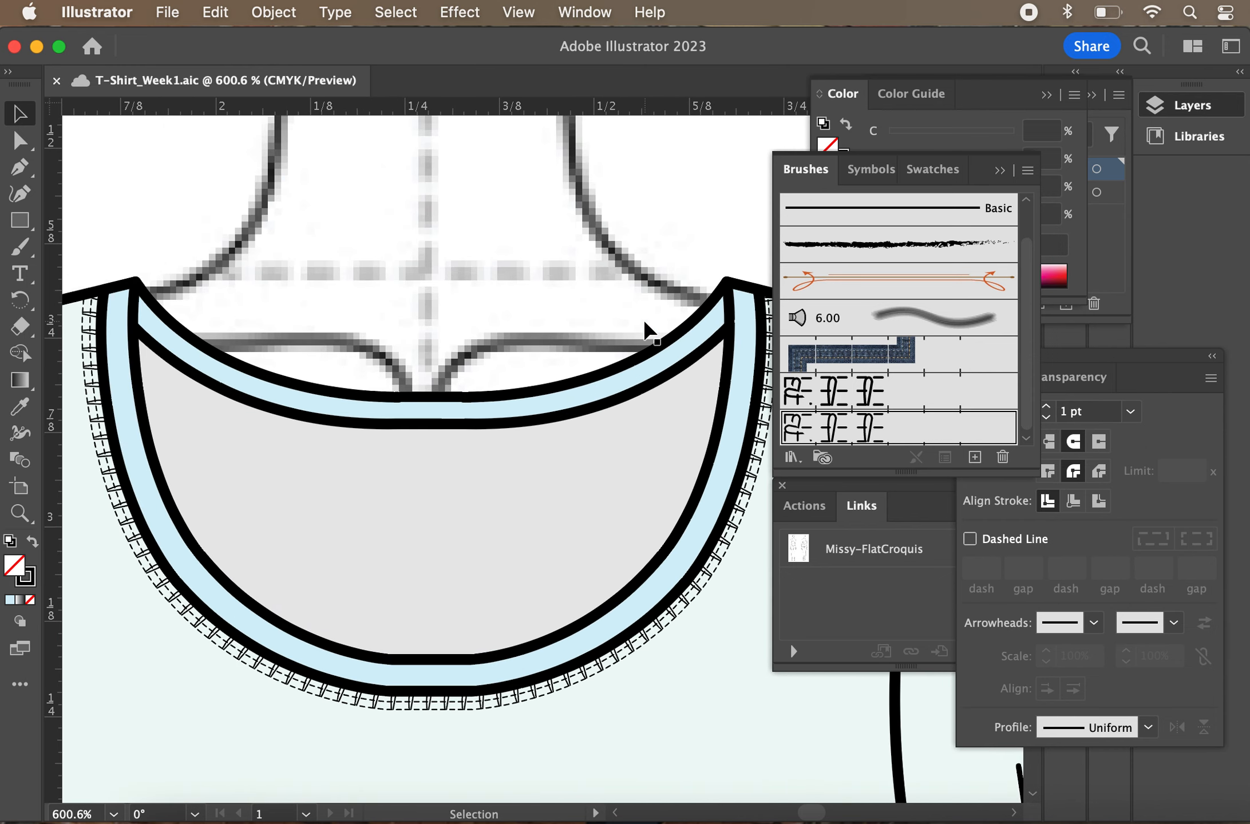
click(27, 150)
click(391, 421)
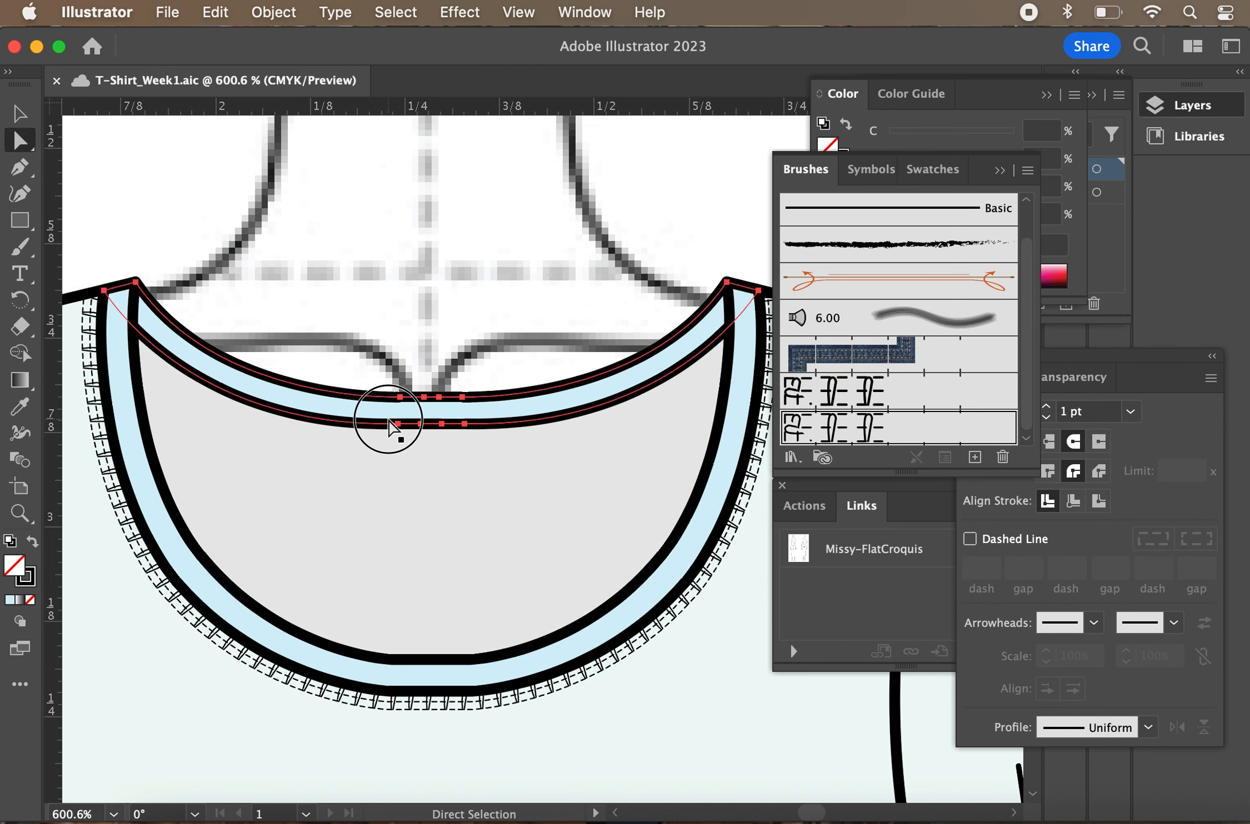
click(423, 426)
shift+click(441, 425)
shift+click(465, 424)
key(super+c)
key(super+f)
key(Down)
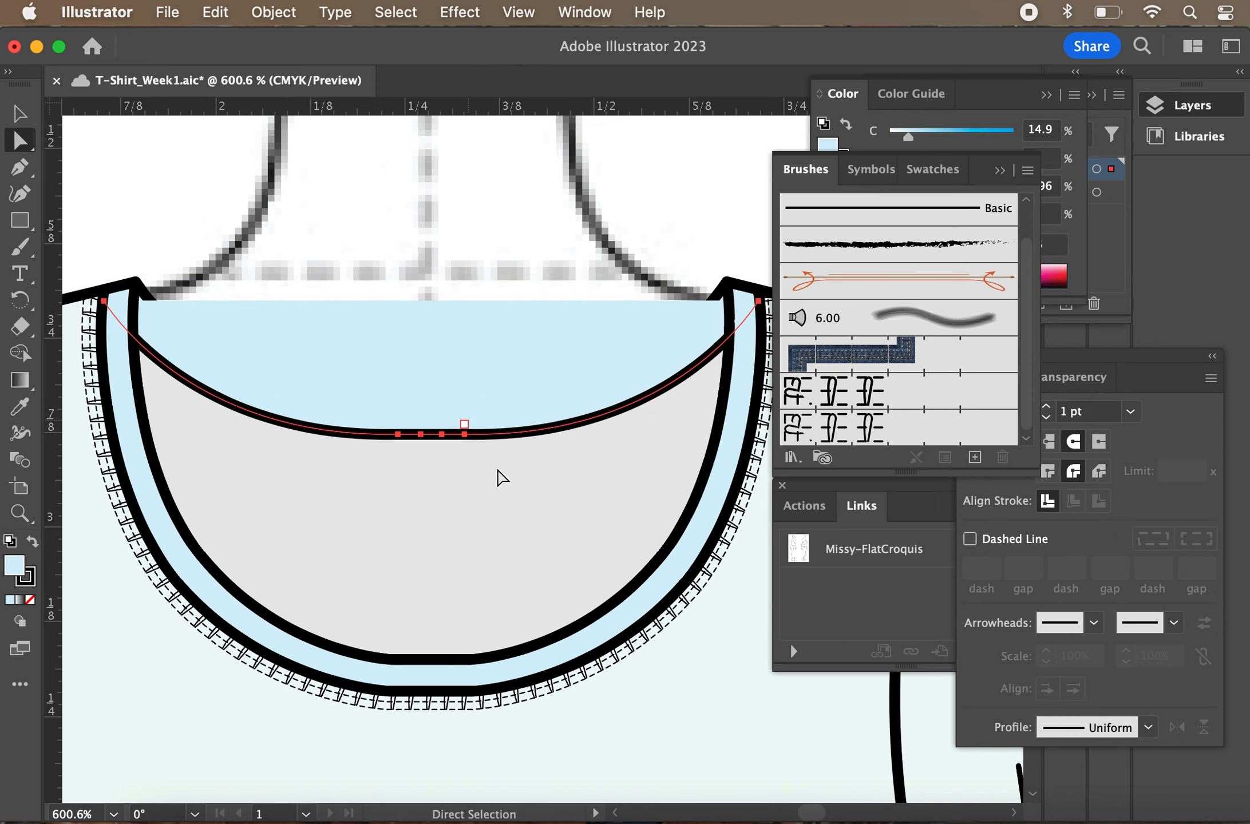
Match the copied curve to the front neckline stitching's unfilled style with the Eyedropper and apply the Coverstitch2 brush to it
key(i)
click(643, 634)
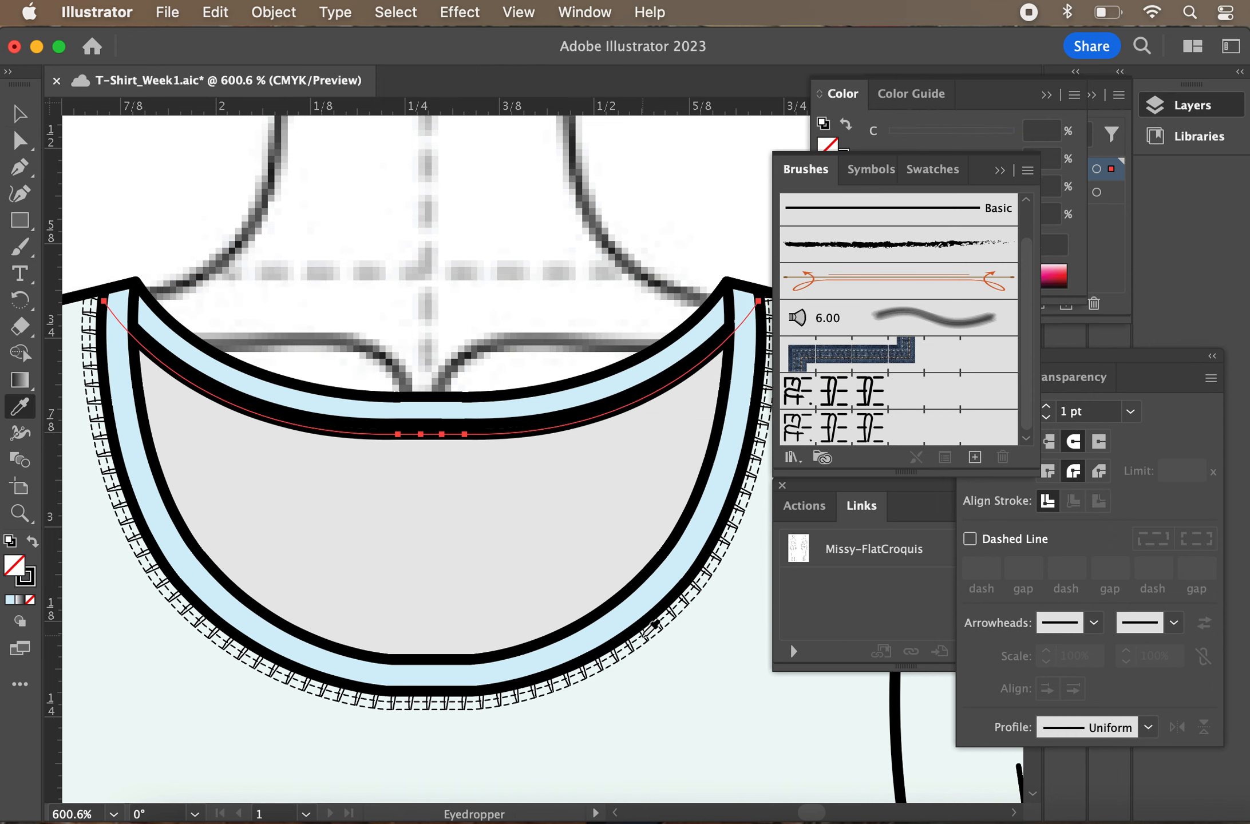
click(870, 426)
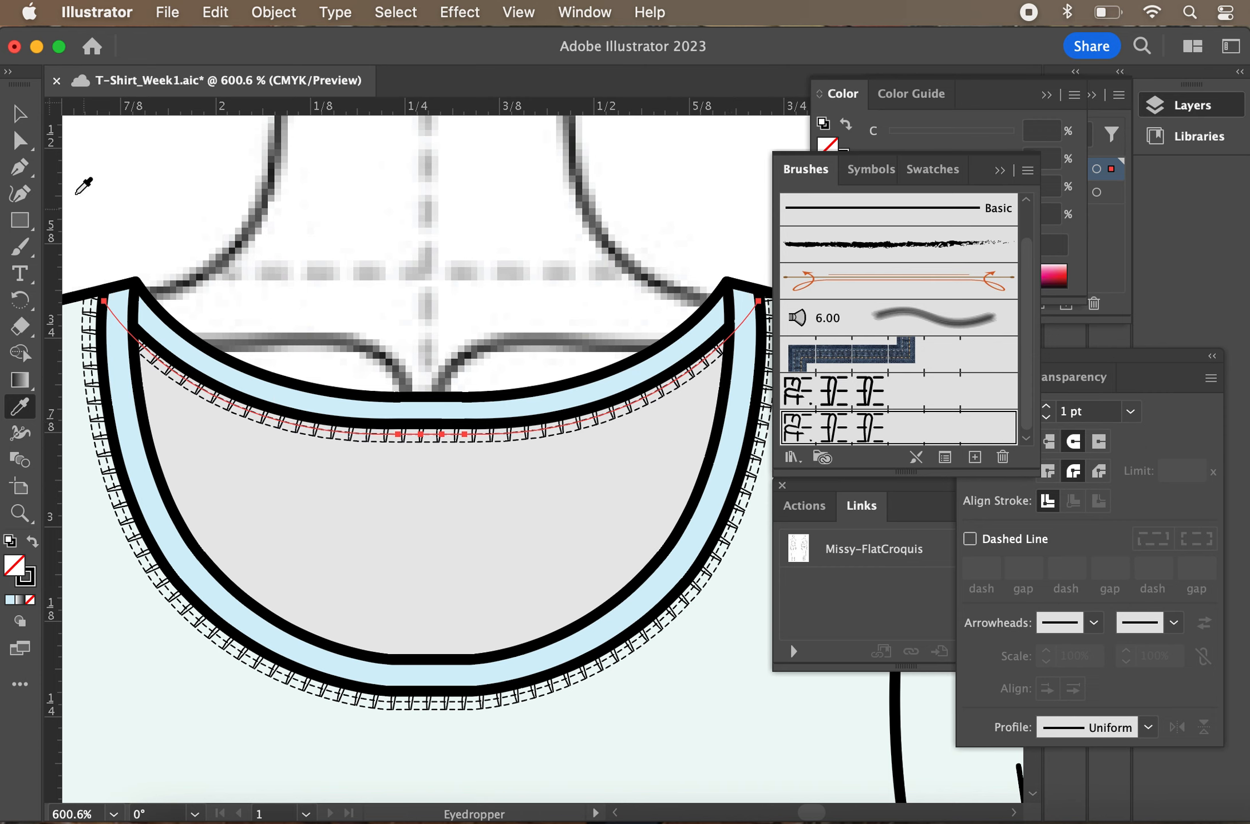
click(21, 139)
click(127, 182)
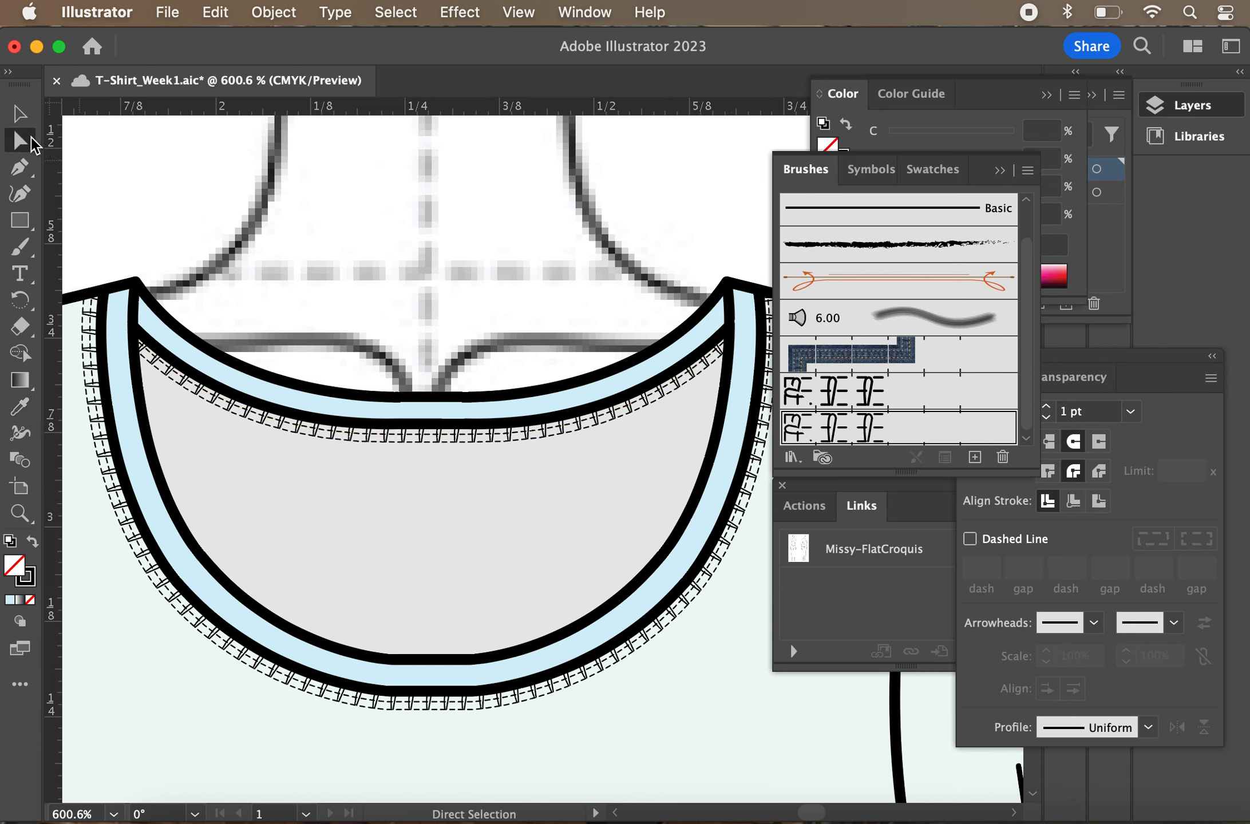
Try to nudge the back neckline stitching down while it is grouped with the neckband, then undo the moves
click(17, 120)
click(293, 426)
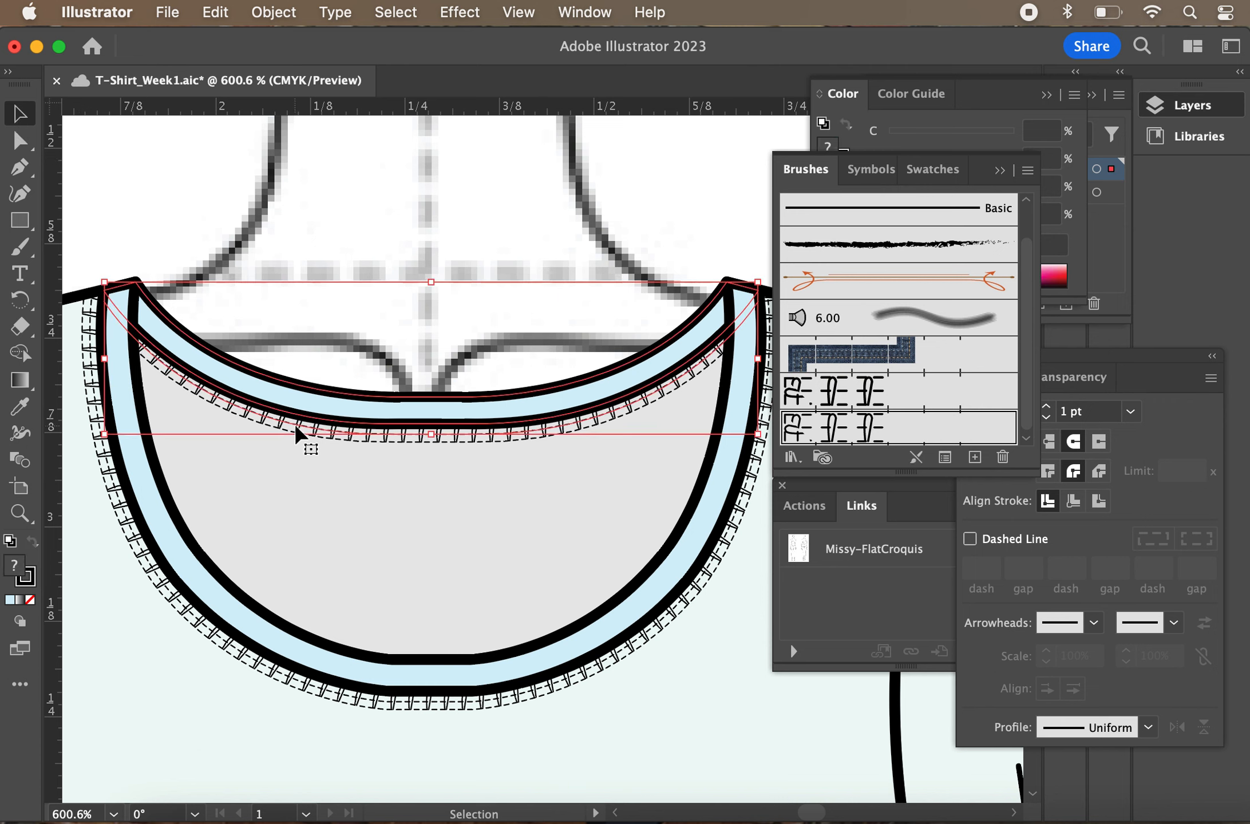
key(Down)
key(Down)
key(Down)
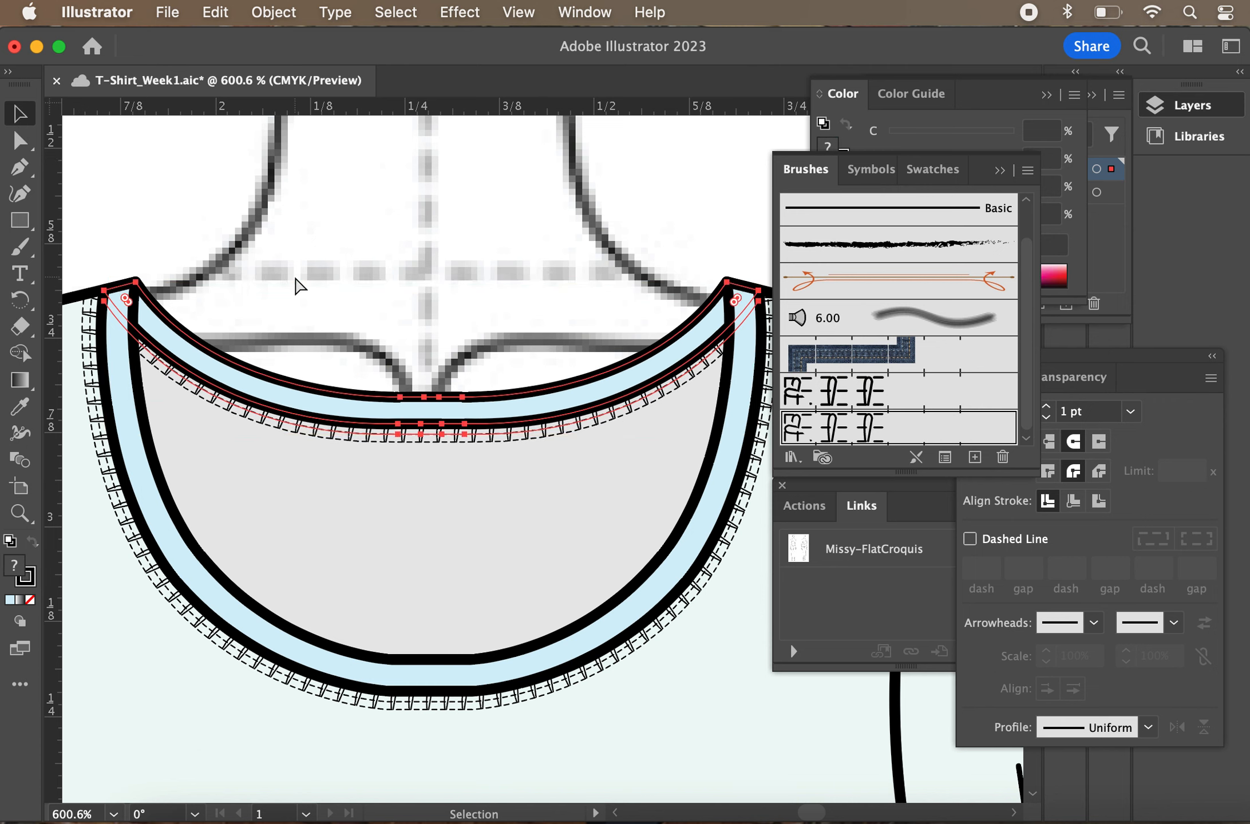
key(super+z)
key(super+z)
key(super+z)
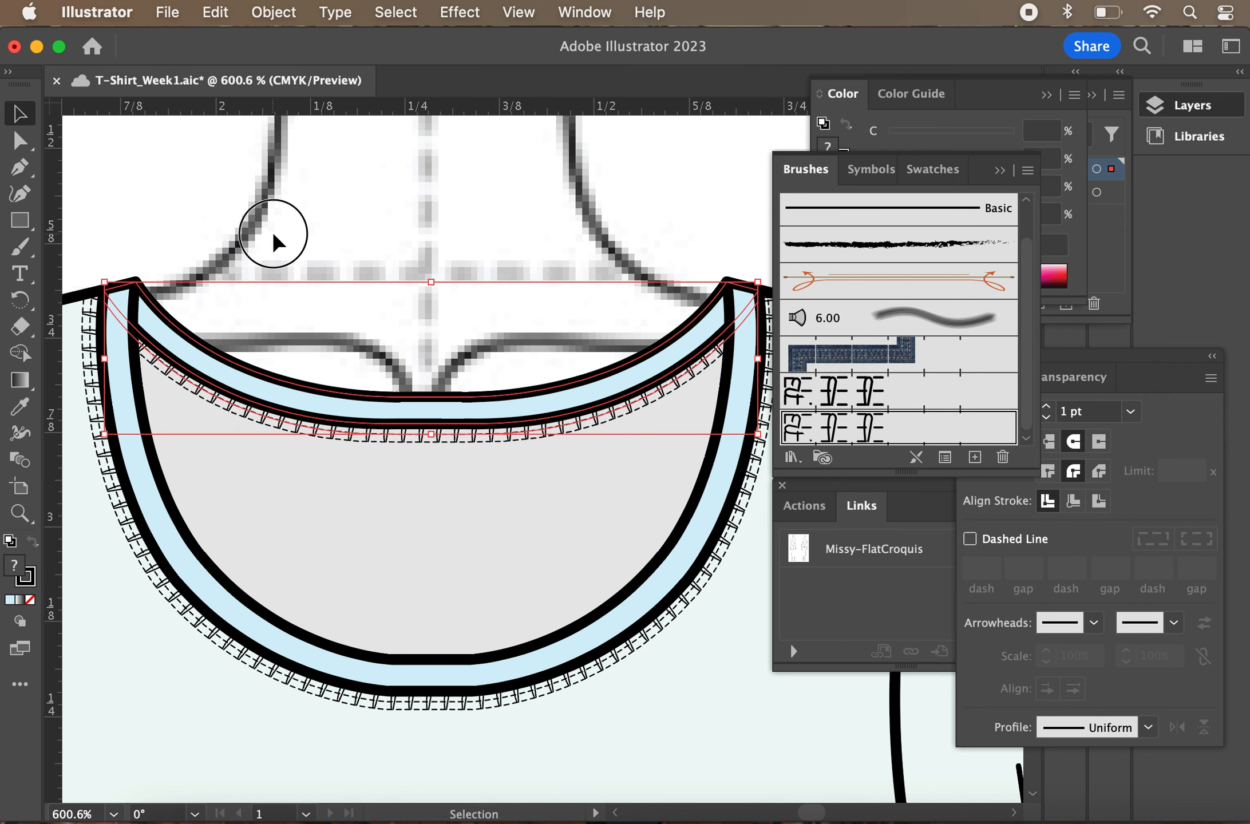
Ungroup the back neckband and its coverstitch line
key(super+shift+a)
click(335, 437)
click(288, 9)
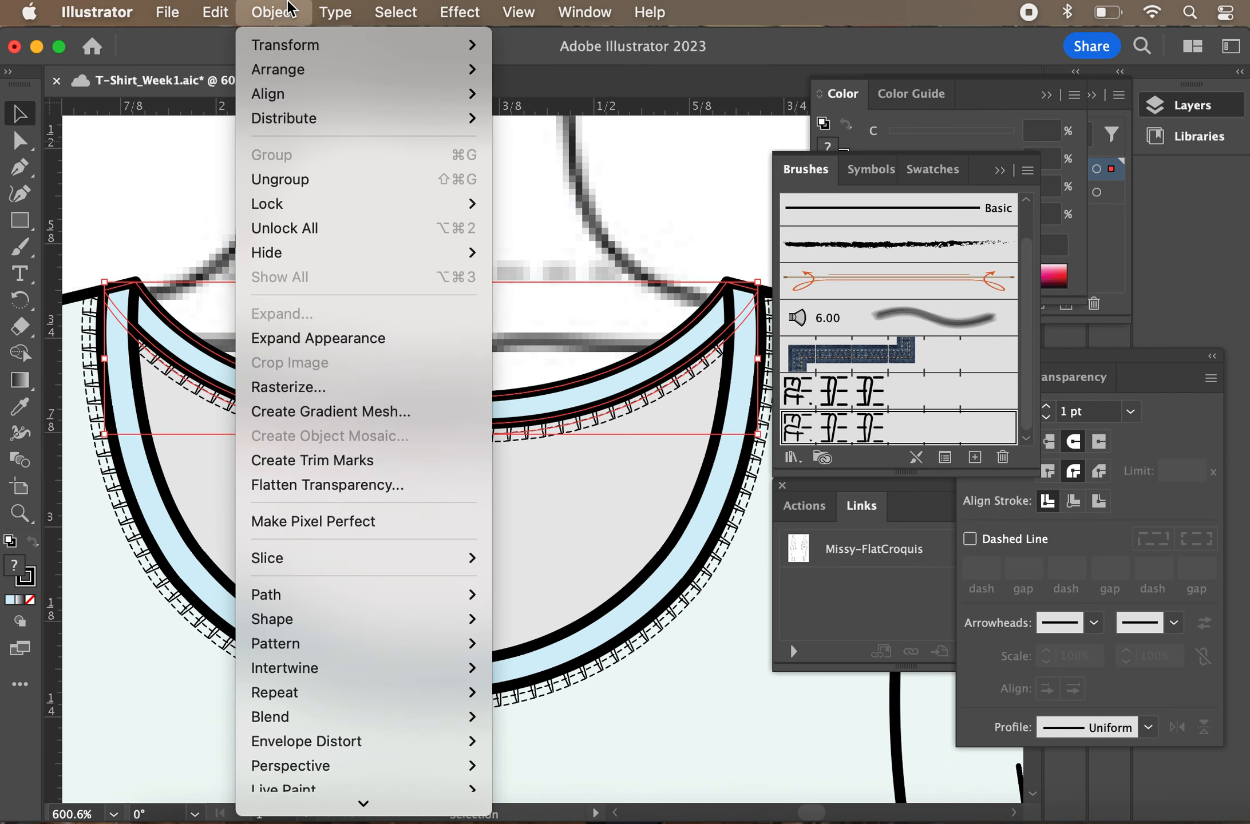
click(333, 182)
click(193, 218)
Try to shift the back neckline's coverstitch line on its own, then undo the change
click(379, 435)
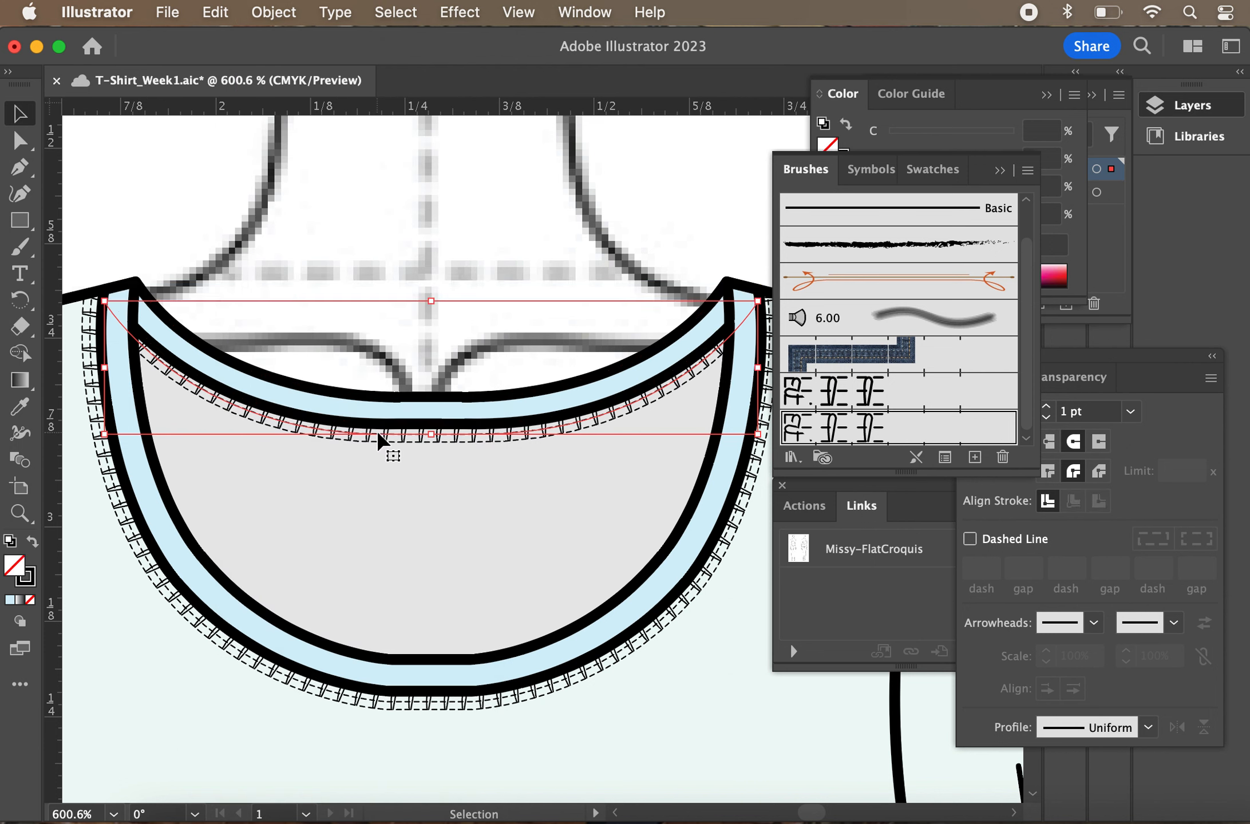
drag(378, 434, 380, 435)
shift+click(378, 431)
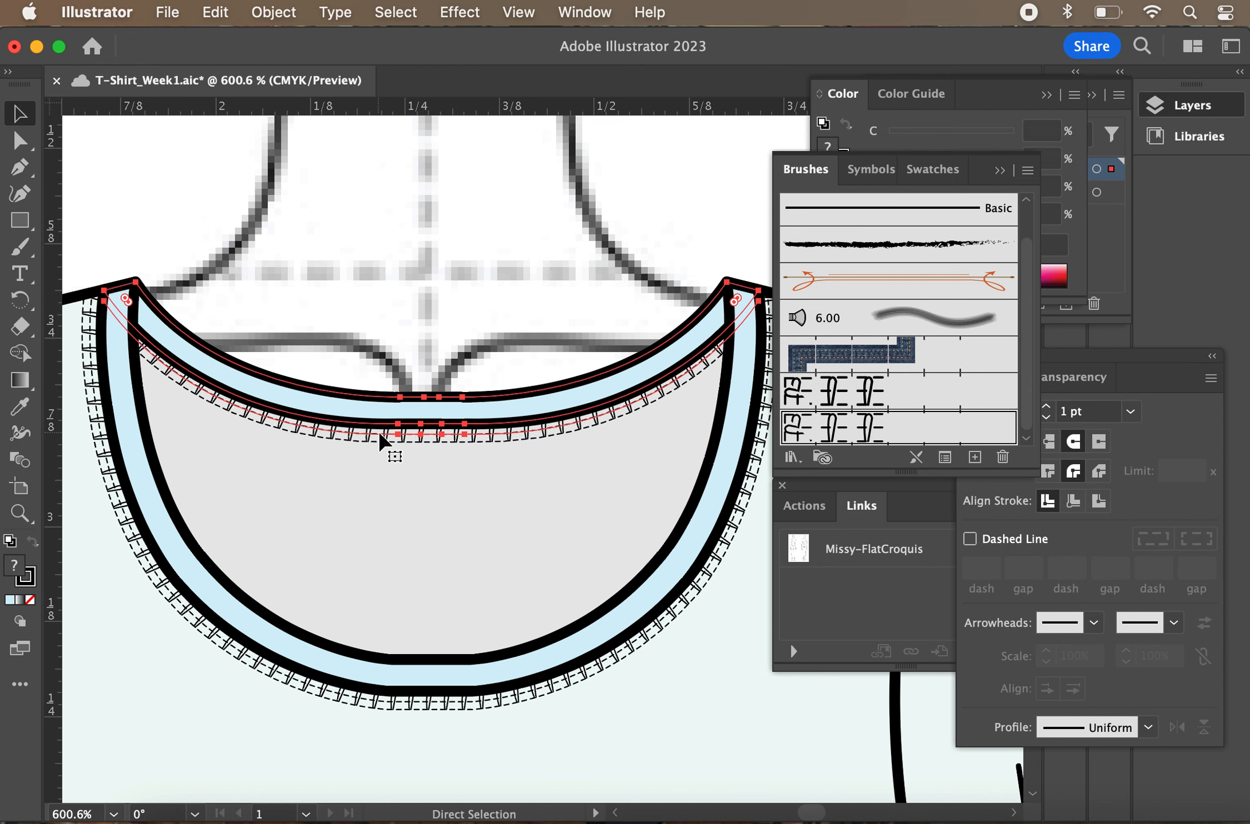
key(a)
key(v)
Redo the ungrouping of the back neckband and its coverstitch line
click(167, 12)
mouse_move(216, 12)
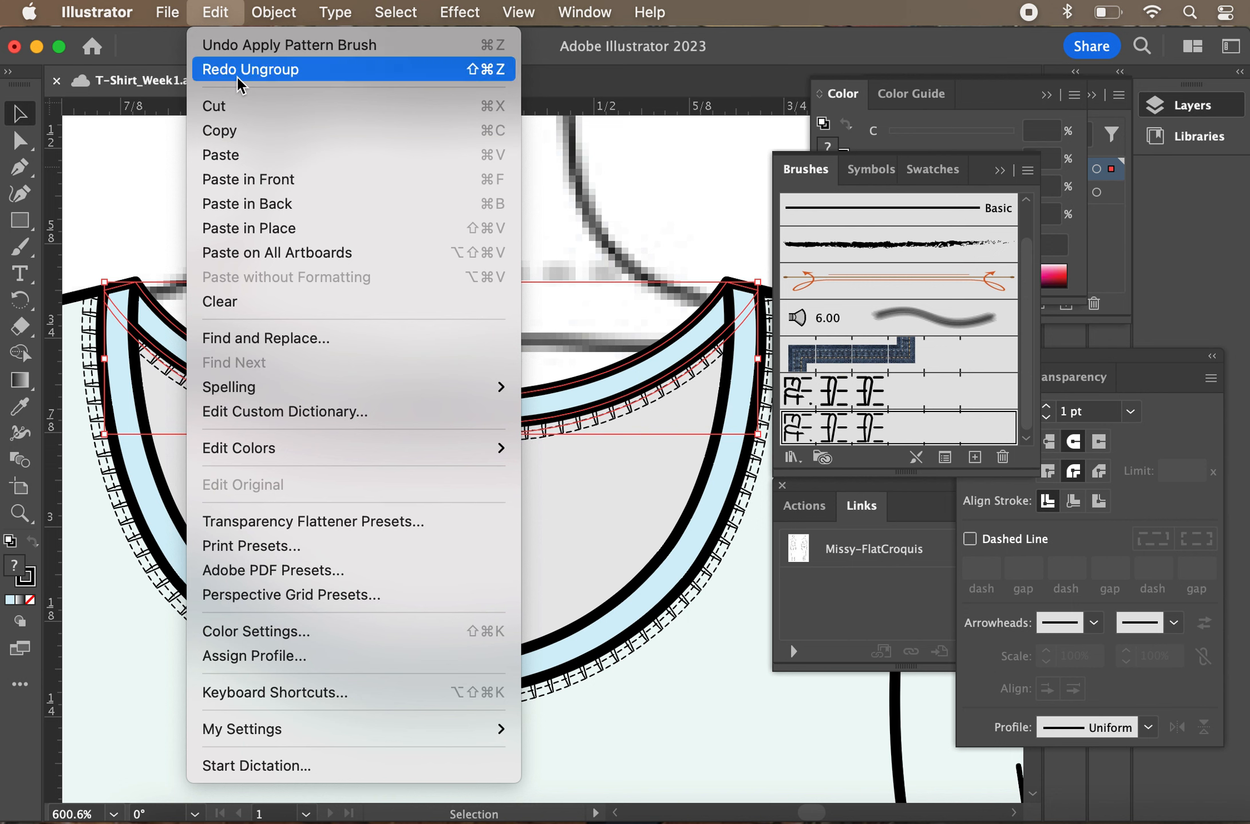
click(238, 78)
click(216, 12)
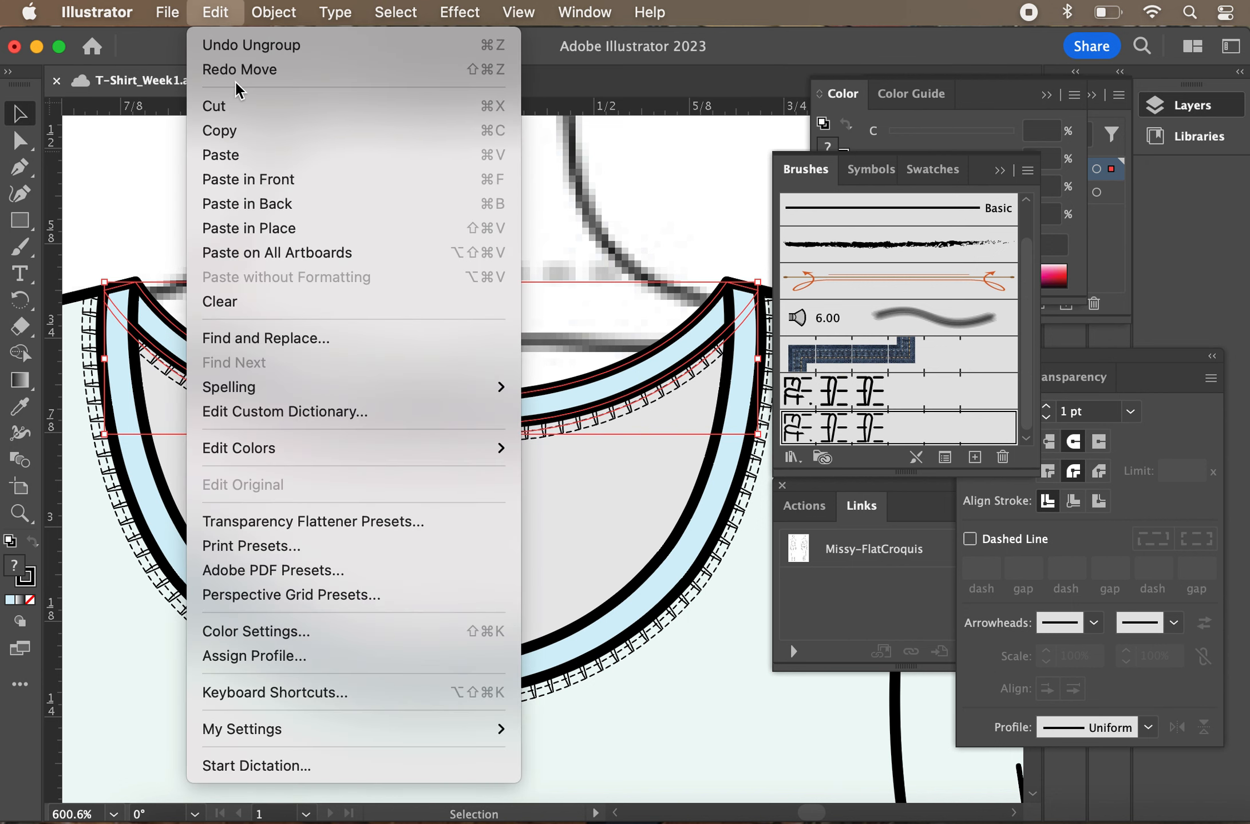
click(217, 73)
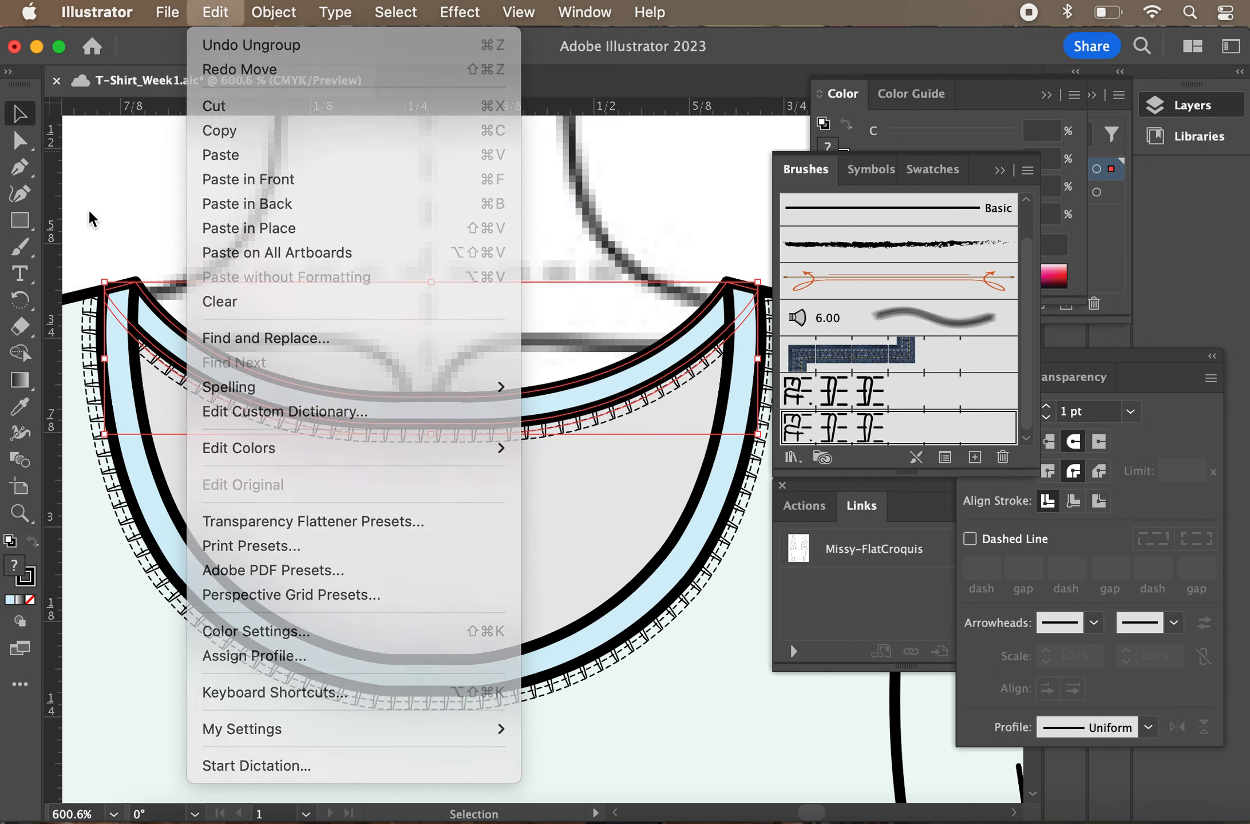
click(279, 301)
Move the back neckline's coverstitch line slightly down from the neckband seam, and save the document
click(364, 433)
drag(364, 429, 364, 433)
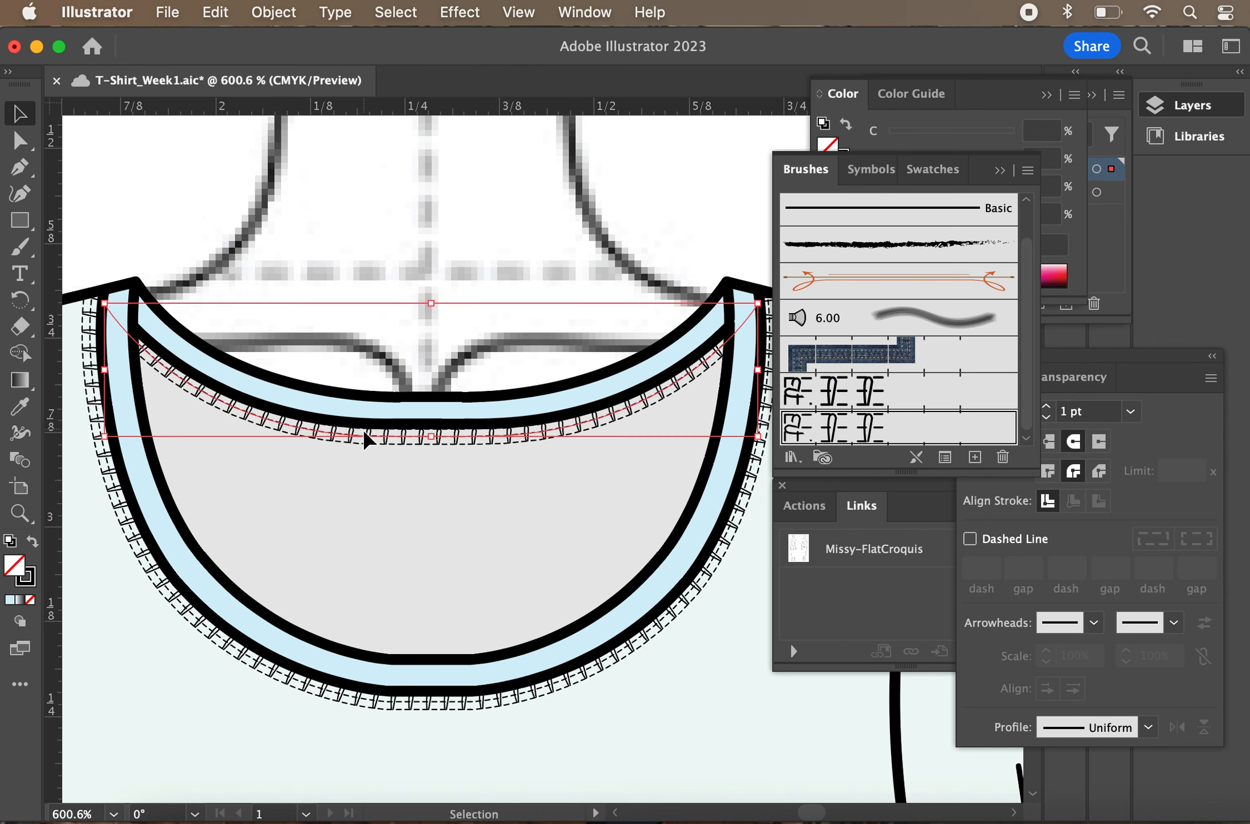
click(195, 187)
key(super+s)
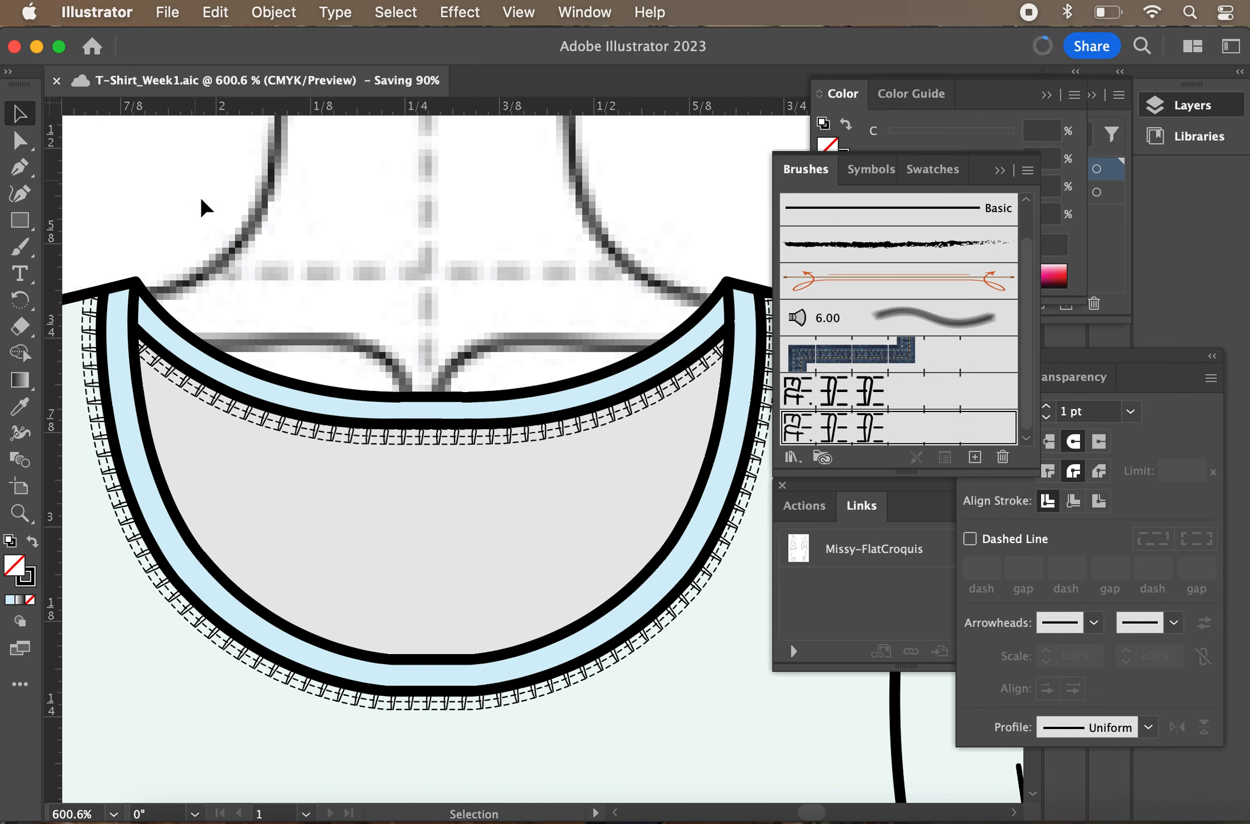
Hide Layer 1 to view the T-shirt flat without the croquis and page frame, and show the layer again
scroll(201, 230, down, 5)
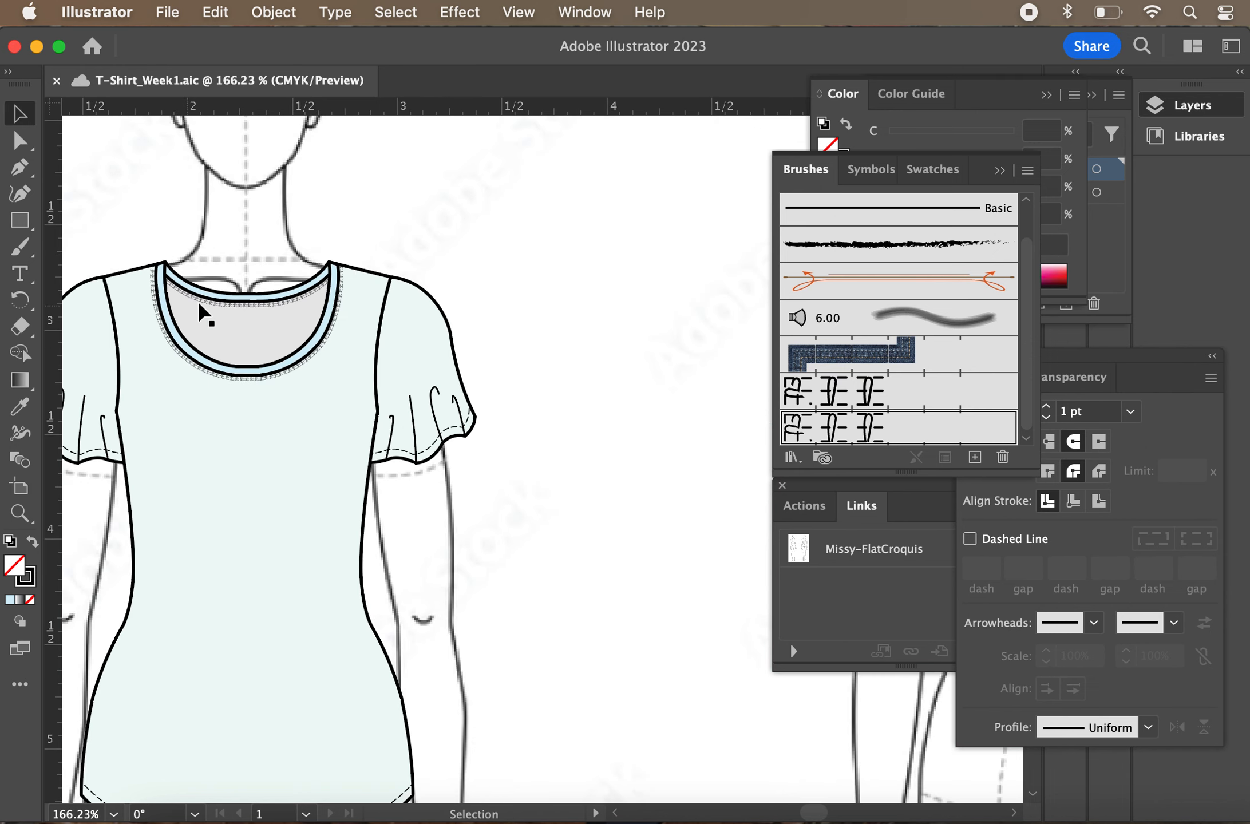
scroll(255, 305, down, 4)
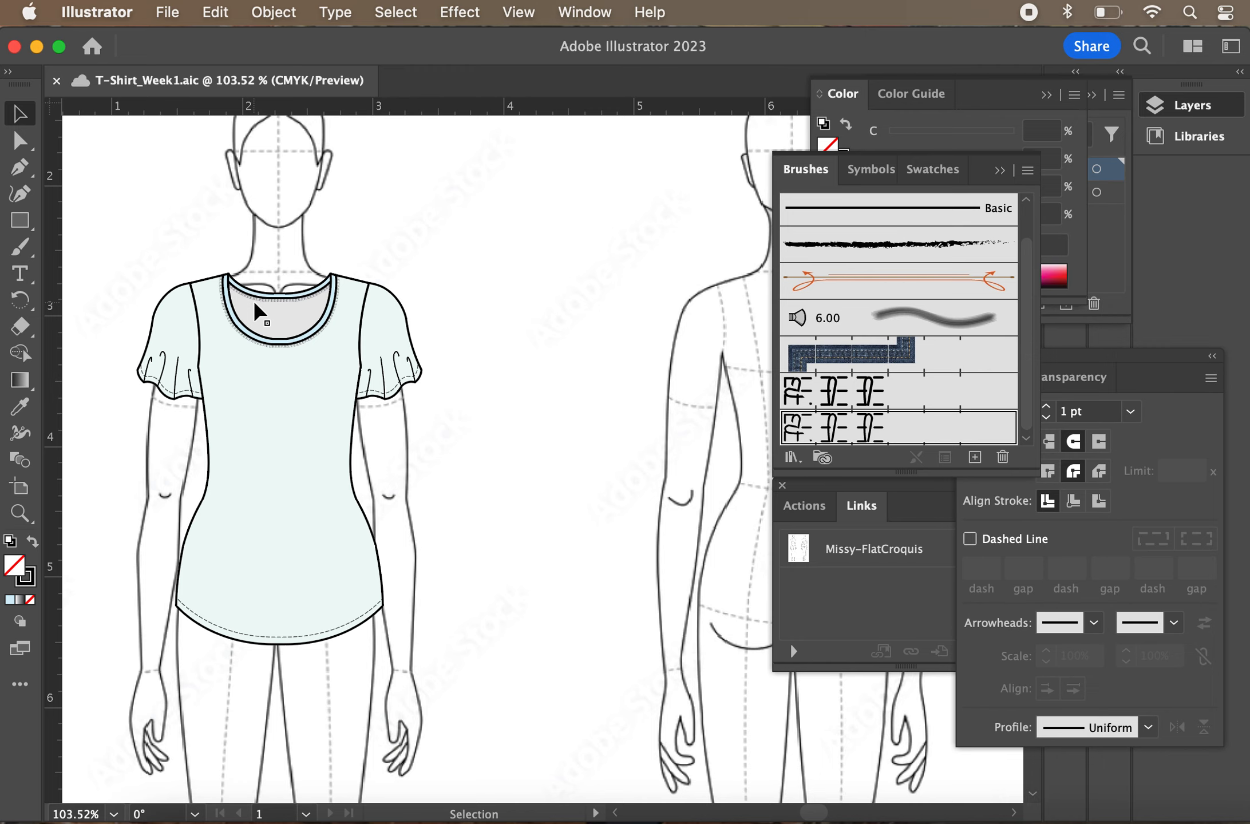
scroll(182, 242, down, 5)
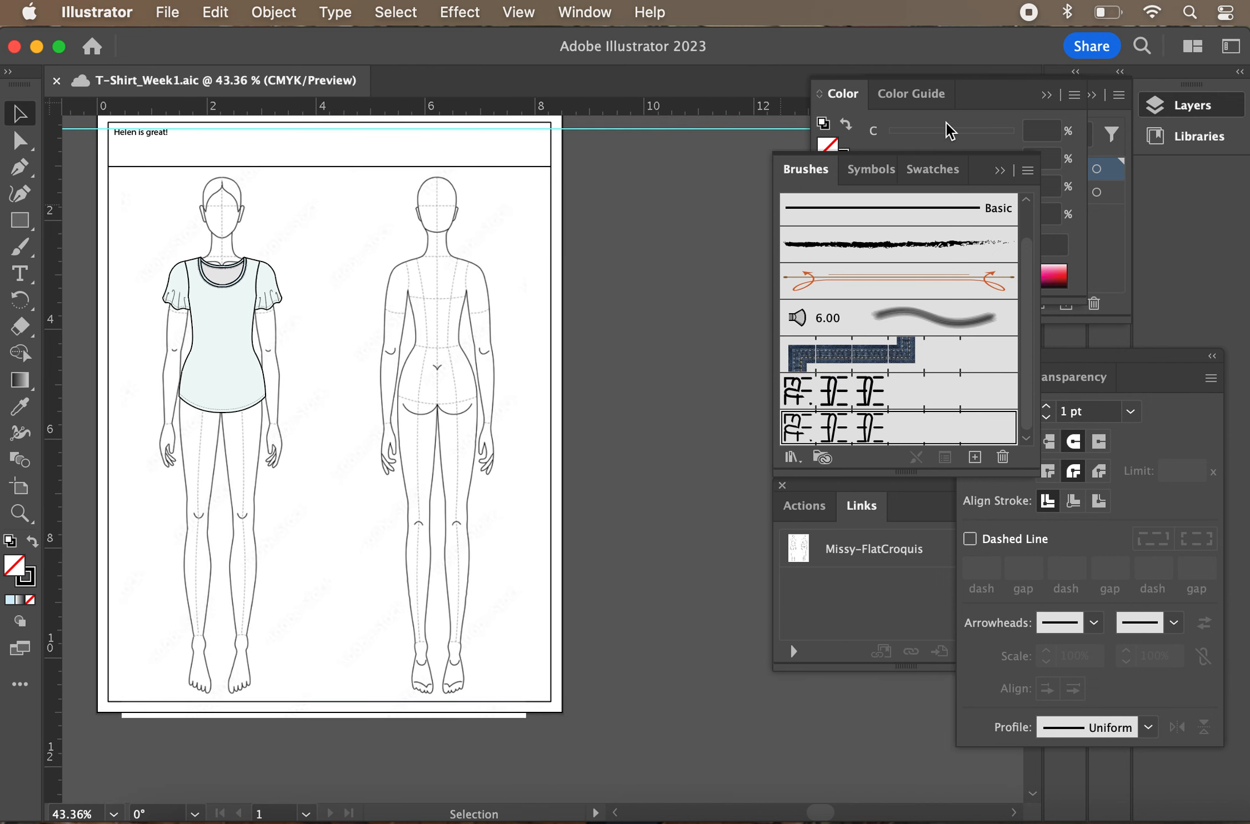
click(1174, 109)
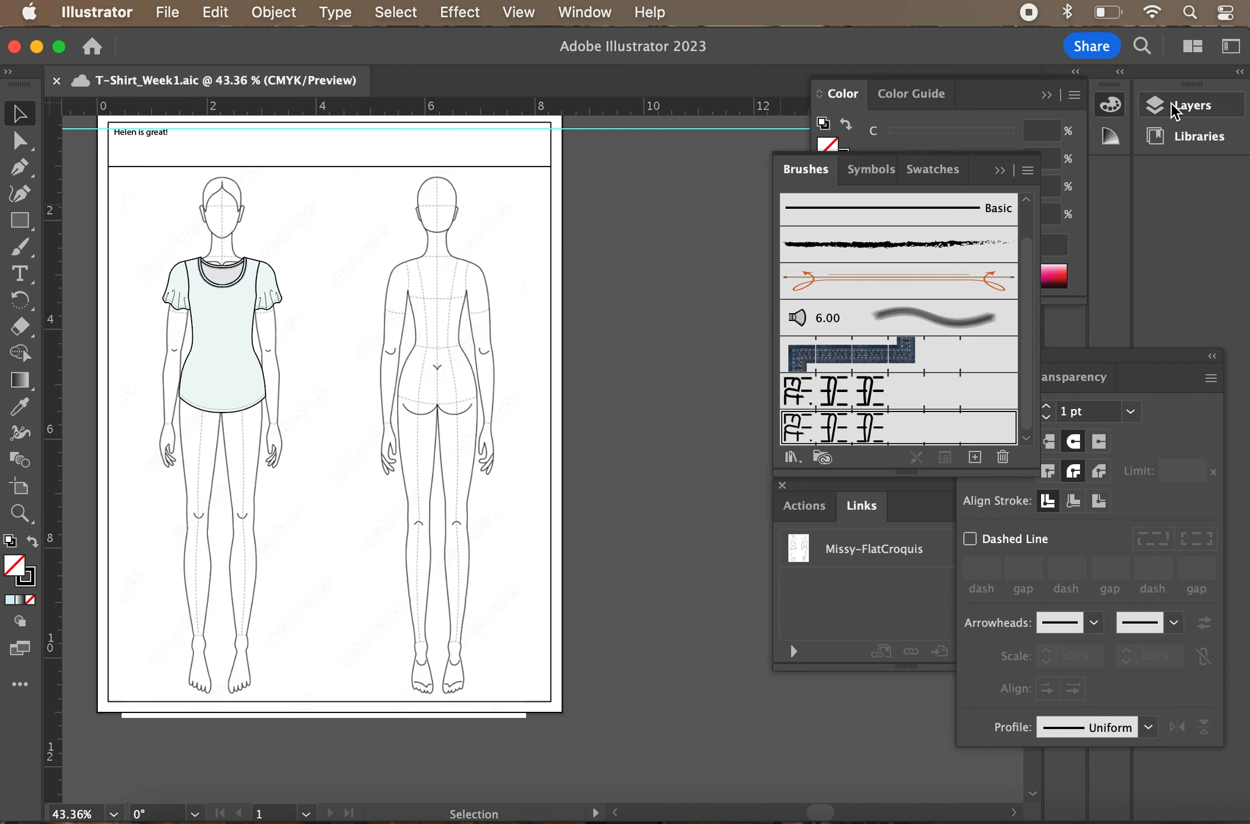
click(1174, 108)
click(990, 199)
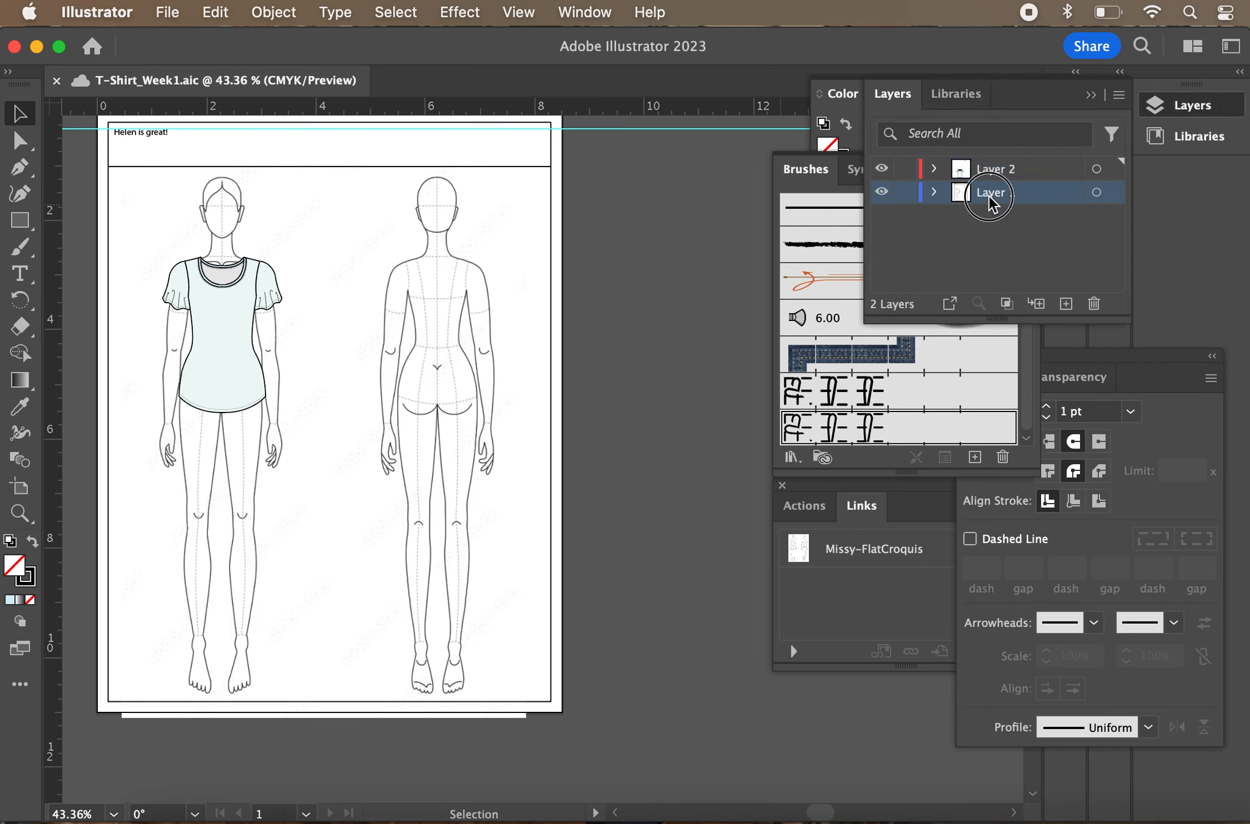
click(881, 193)
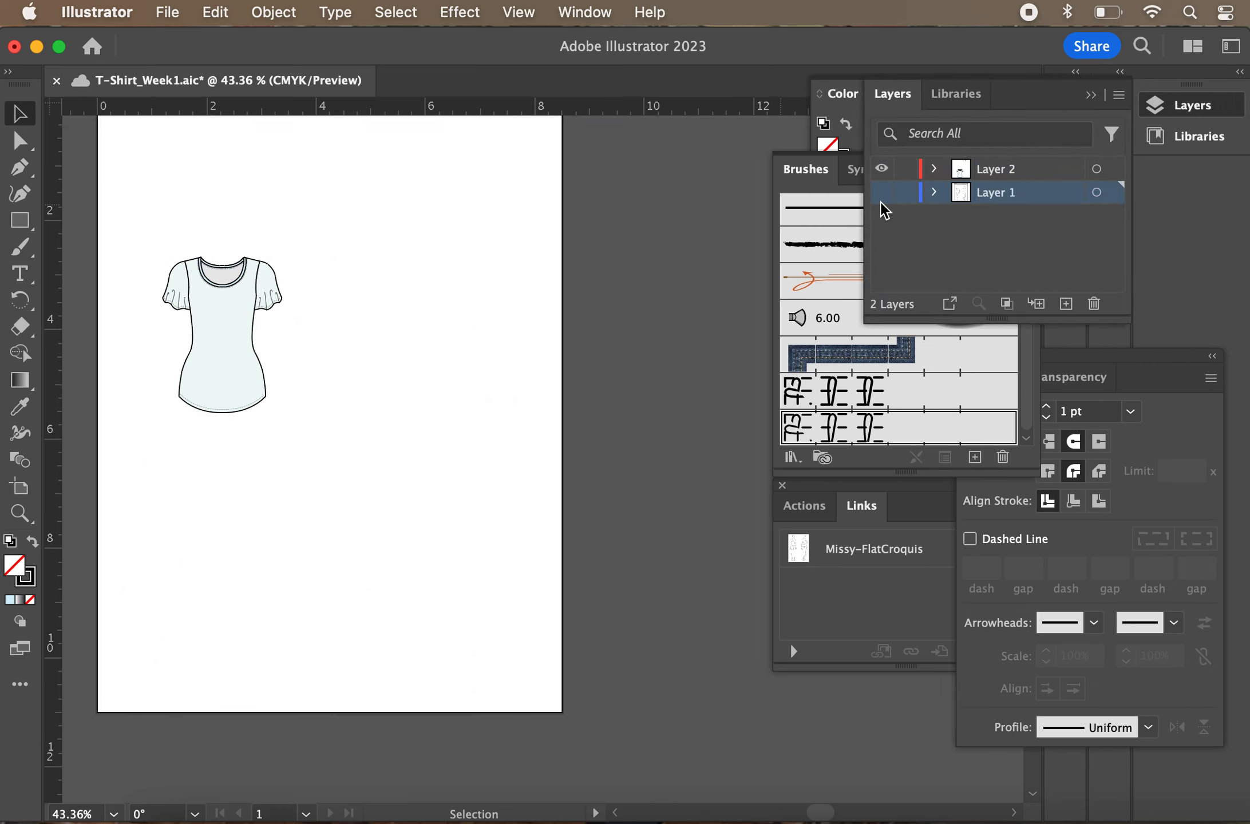
click(881, 195)
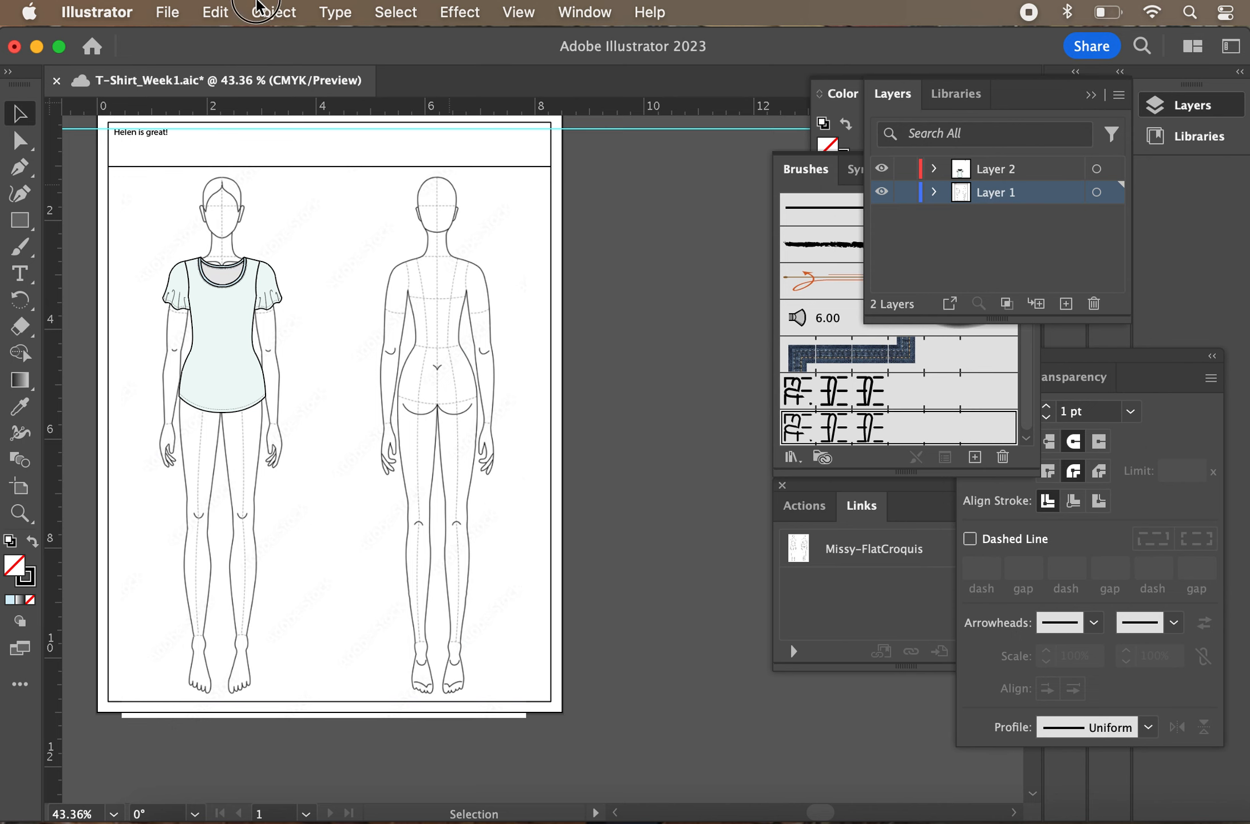
Unlock all locked objects in the document, including the croquis image
click(256, 9)
click(308, 229)
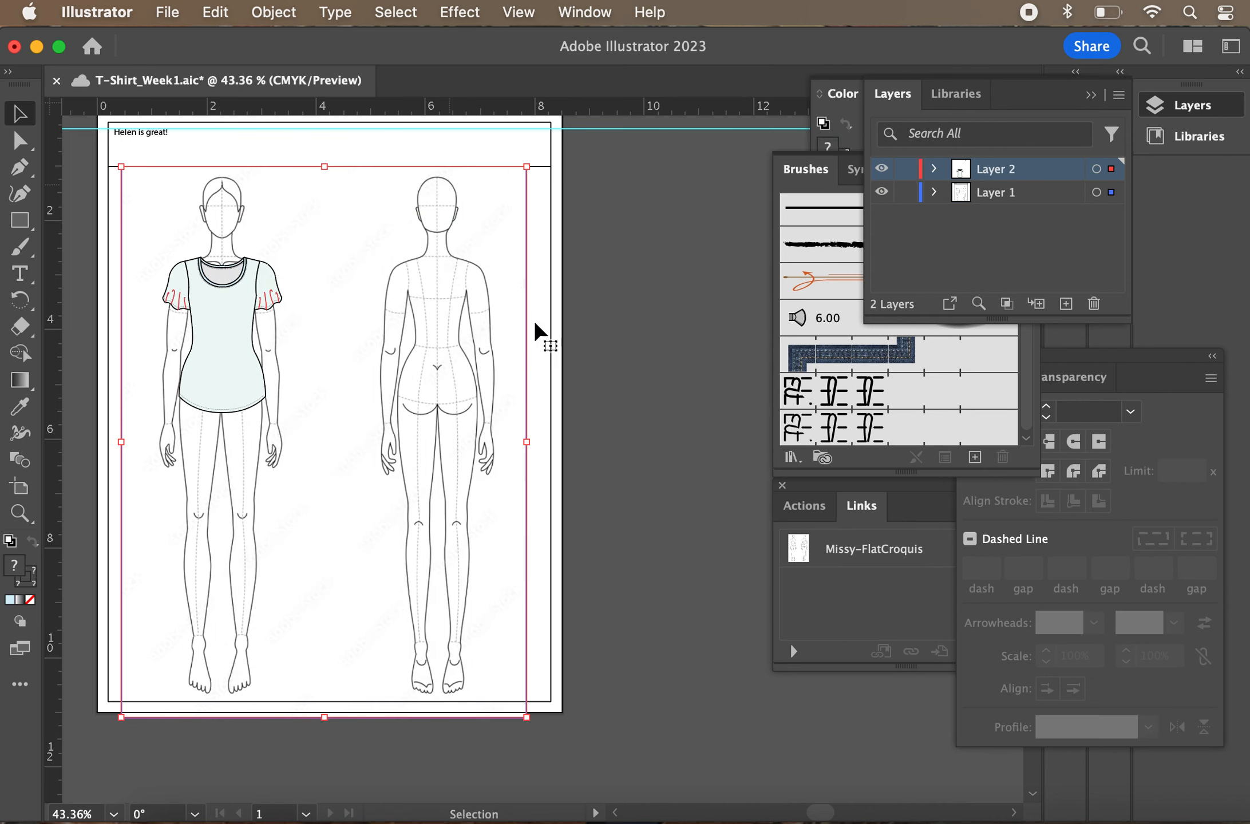
Try to move the croquis together with the selected sleeve gather lines off the artboard, and undo the move
drag(511, 404, 743, 468)
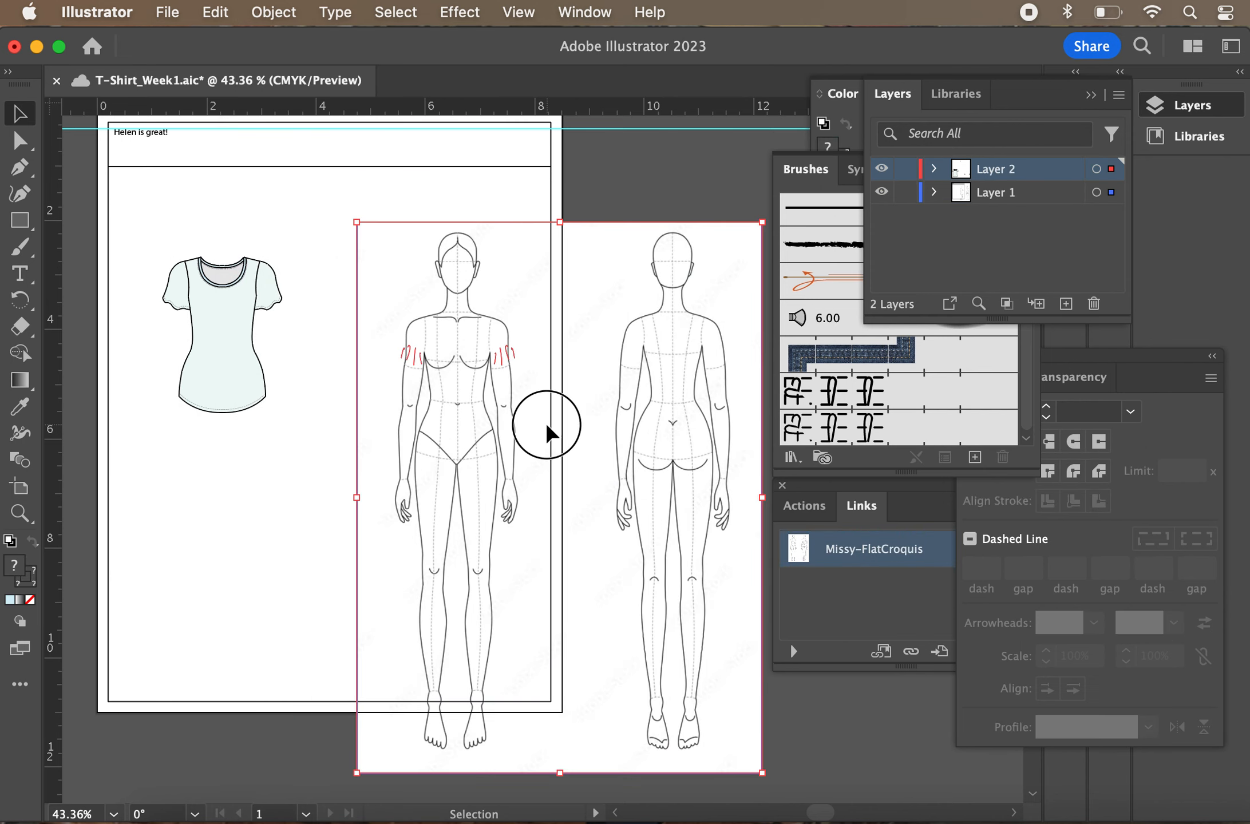
drag(546, 429, 707, 429)
key(super+z)
key(super+z)
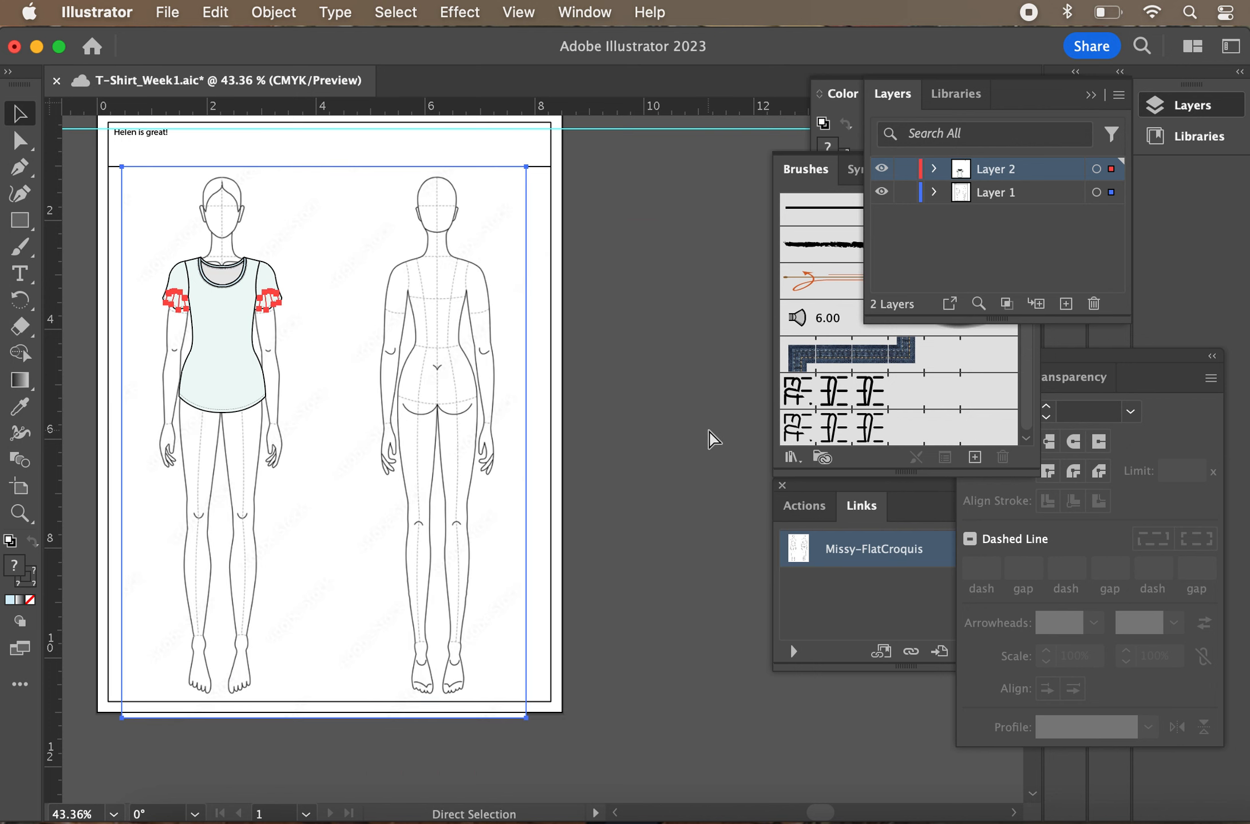
Select only the croquis image and move it completely off the artboard, to the right of the page and level with its upper edge
key(v)
click(649, 378)
click(427, 271)
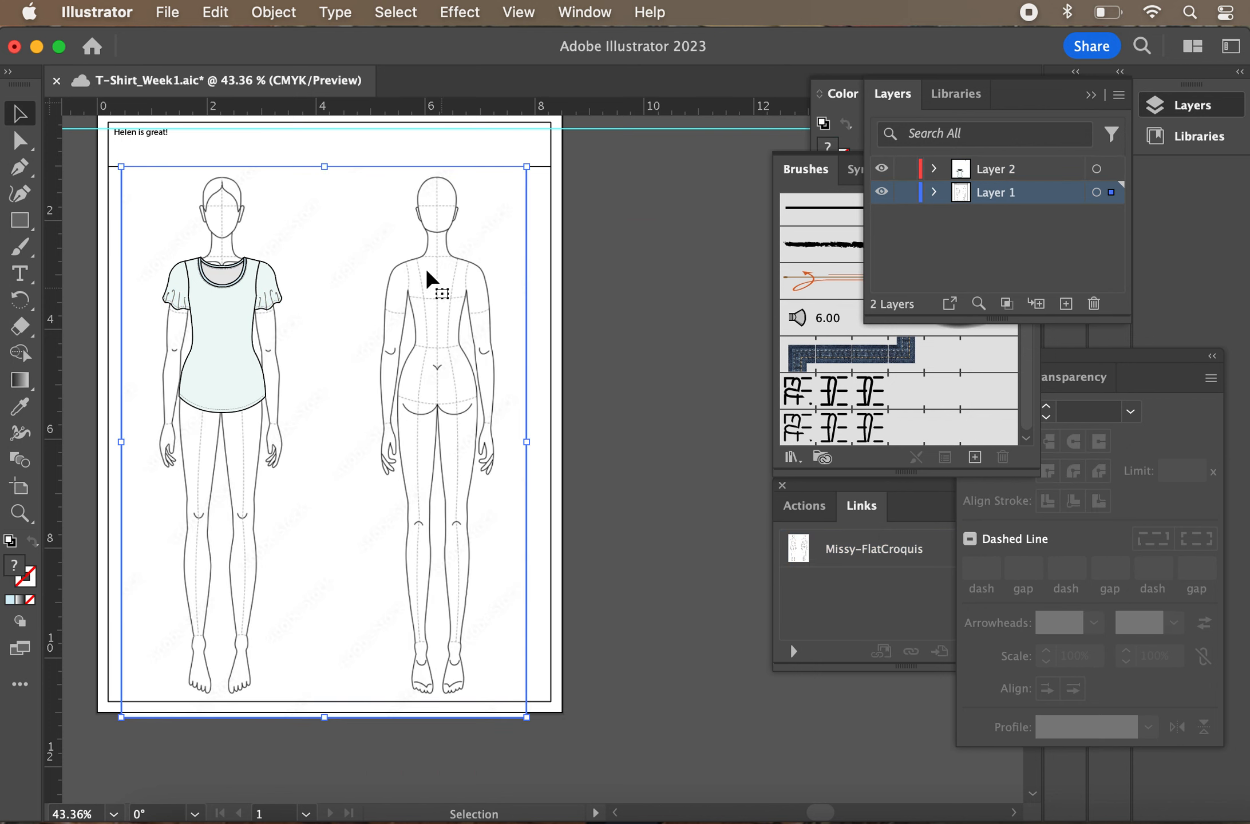
drag(375, 251, 563, 256)
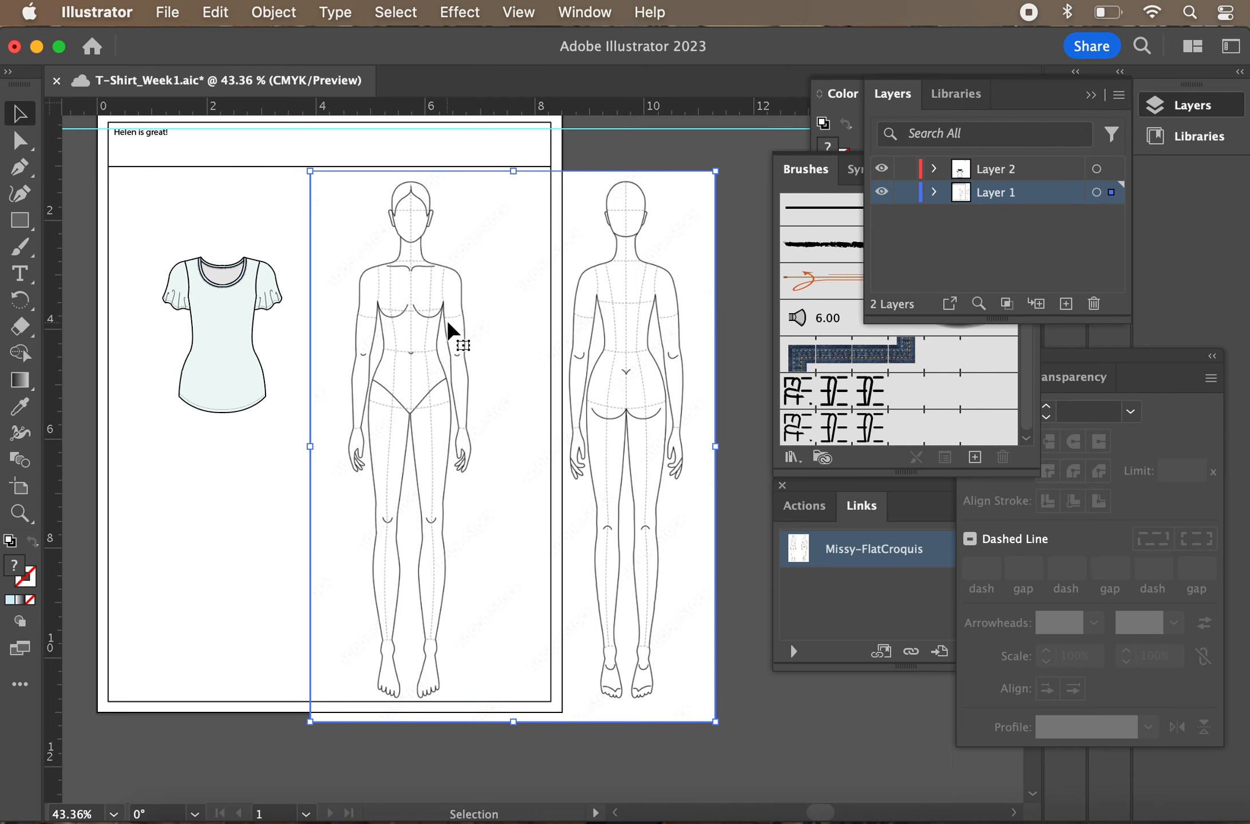
scroll(446, 318, down, 3)
drag(547, 352, 741, 387)
drag(637, 388, 636, 314)
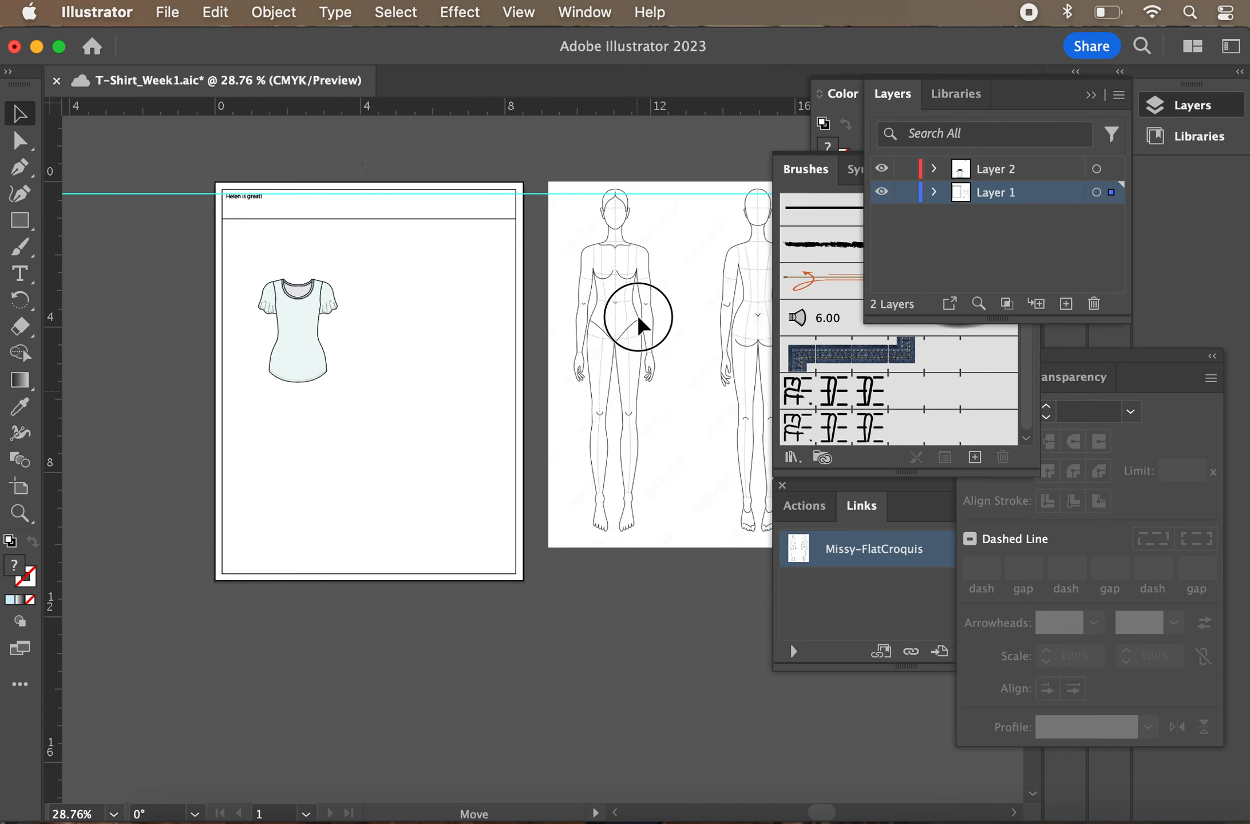
Save the document with the T-shirt flat alone on the artboard
scroll(398, 286, up, 3)
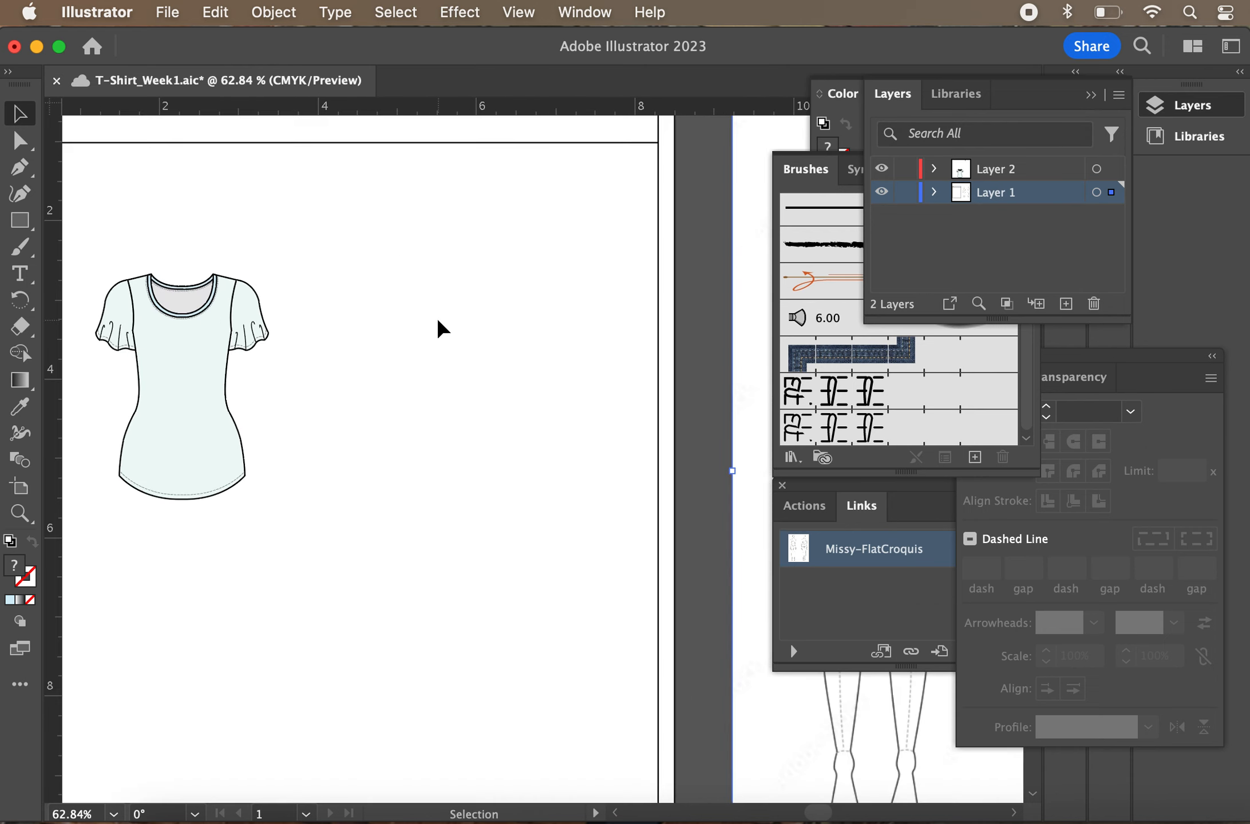
scroll(437, 322, left, 2)
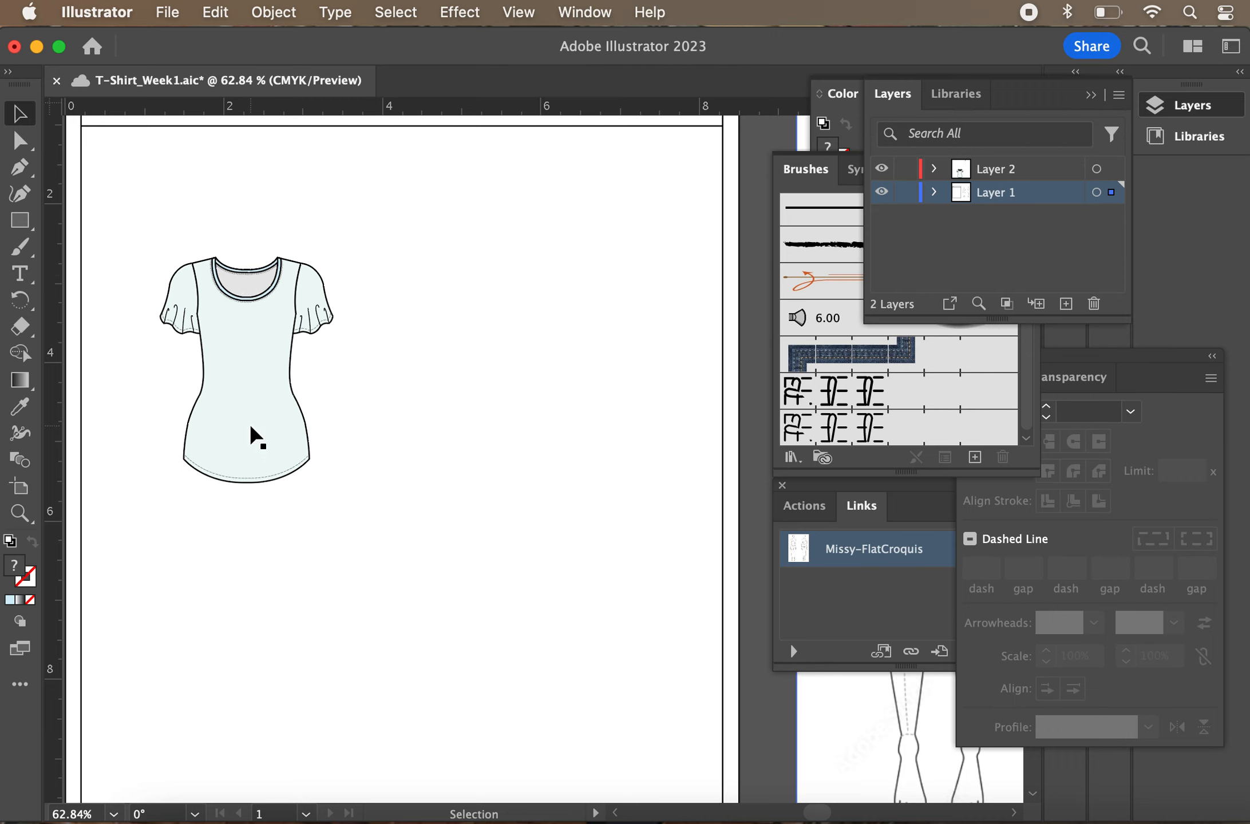
scroll(256, 438, down, 3)
scroll(256, 438, down, 1)
key(super+s)
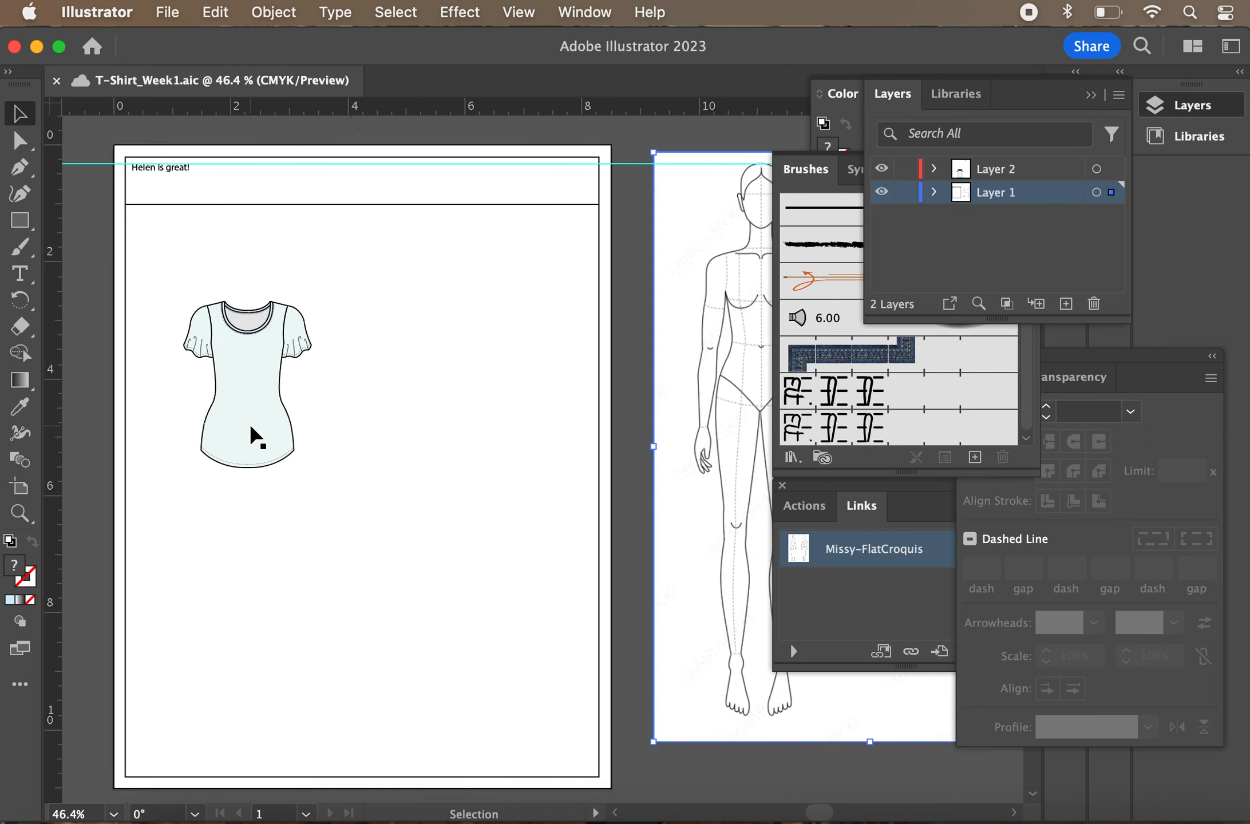